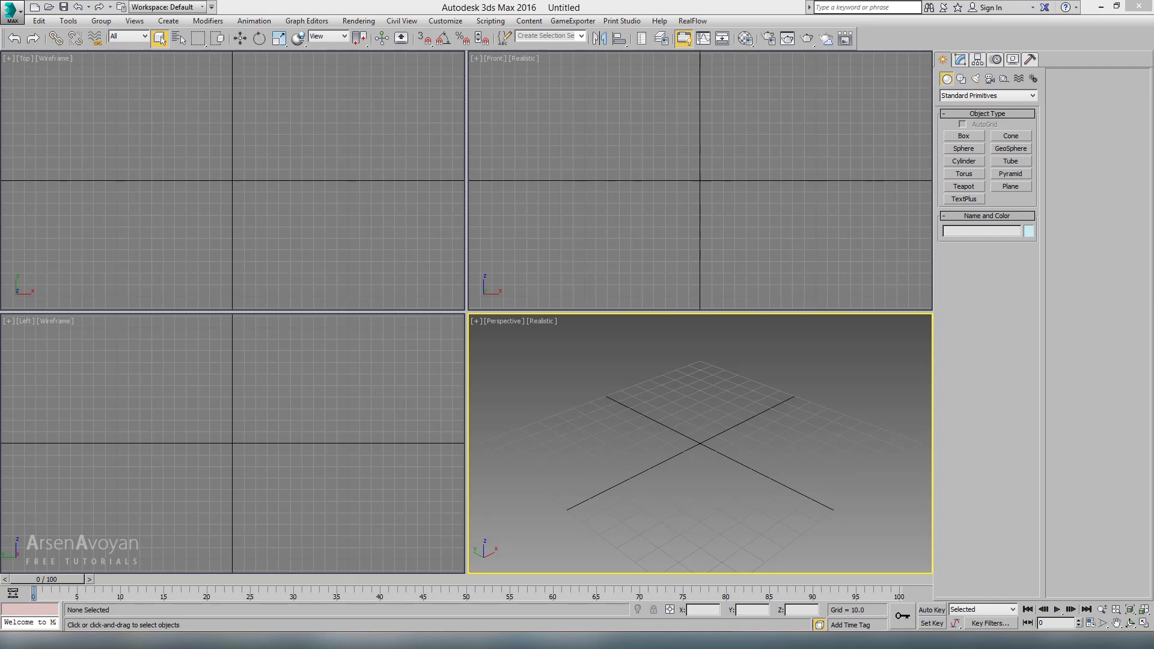
# Draw a plane around the origin in the Top view
pyautogui.click(750, 228)
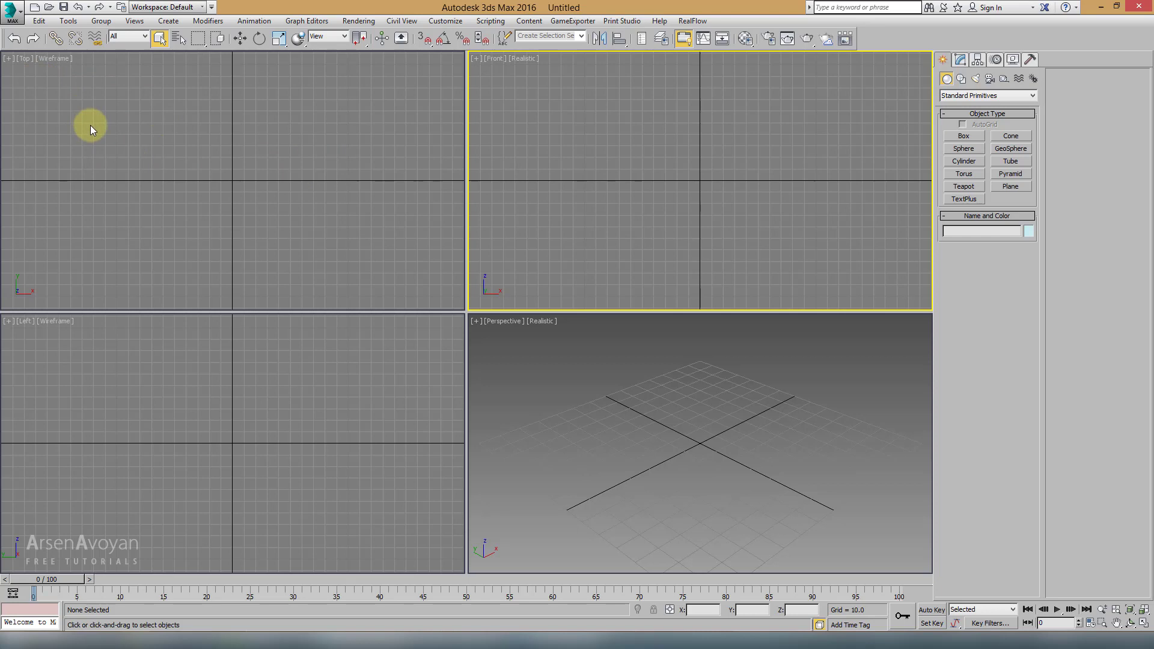
pyautogui.click(654, 420)
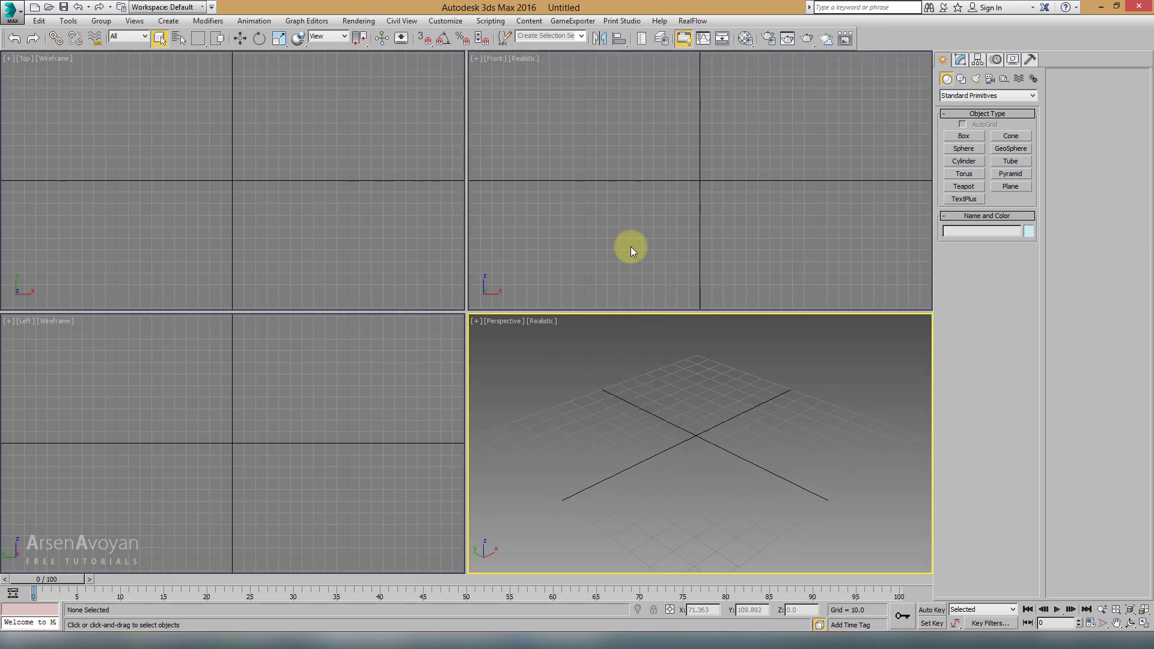
pyautogui.moveTo(675, 134); pyautogui.dragTo(683, 131, button='middle')
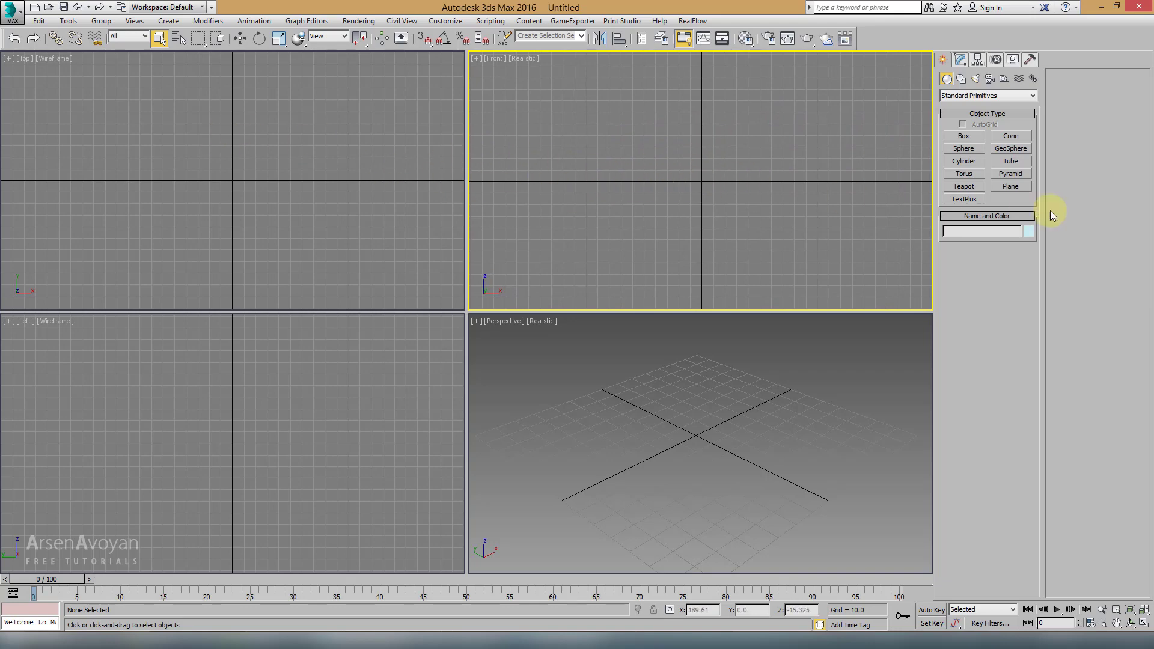
pyautogui.click(1010, 187)
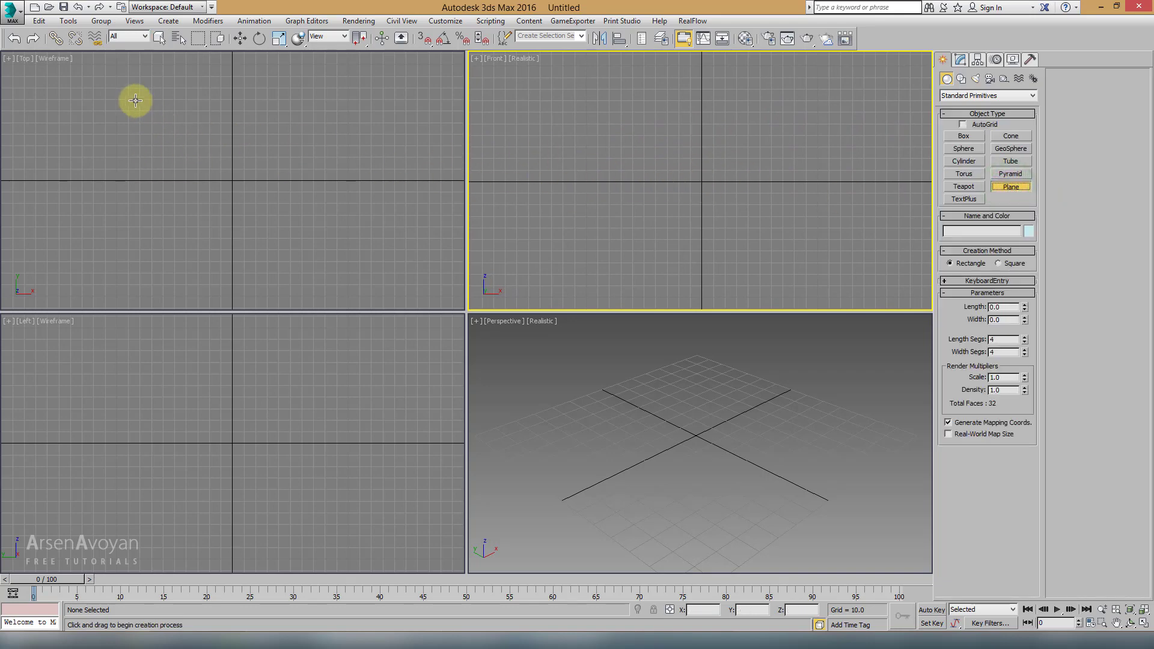
pyautogui.moveTo(134, 101)
pyautogui.mouseDown()
pyautogui.moveTo(302, 223)
pyautogui.moveTo(329, 263)
pyautogui.mouseUp()
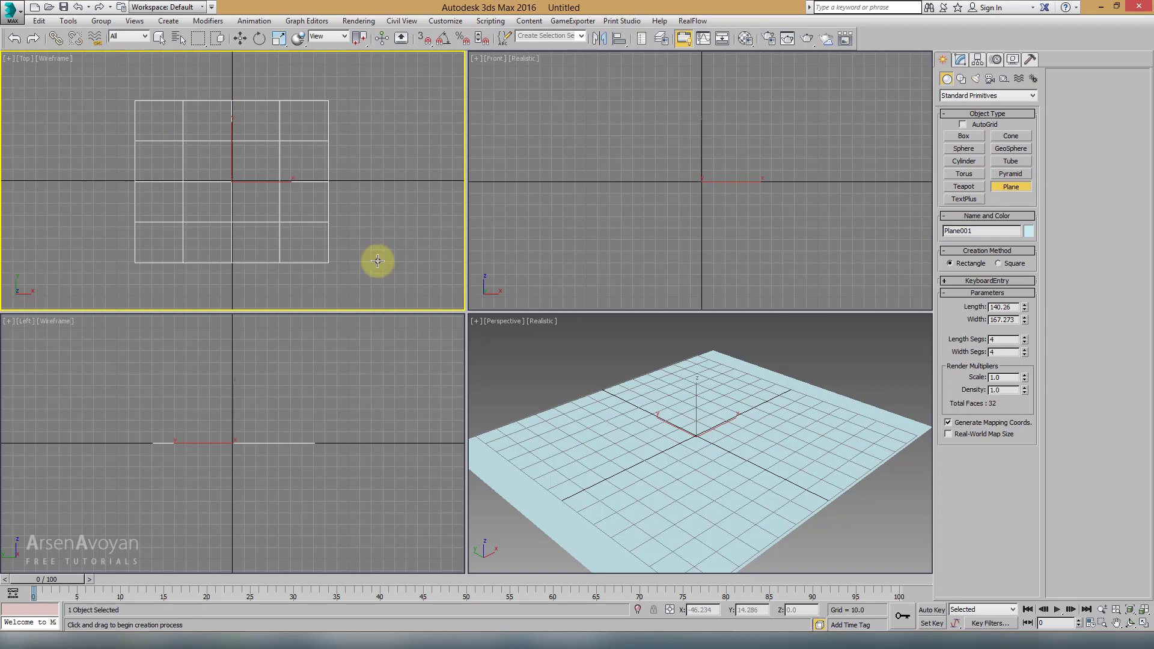
# Centre Plane001 at the world origin by zeroing its X, Y and Z positions
pyautogui.rightClick(675, 417)
pyautogui.hotkey('alt', 'w')
pyautogui.hotkey('alt', 'w')
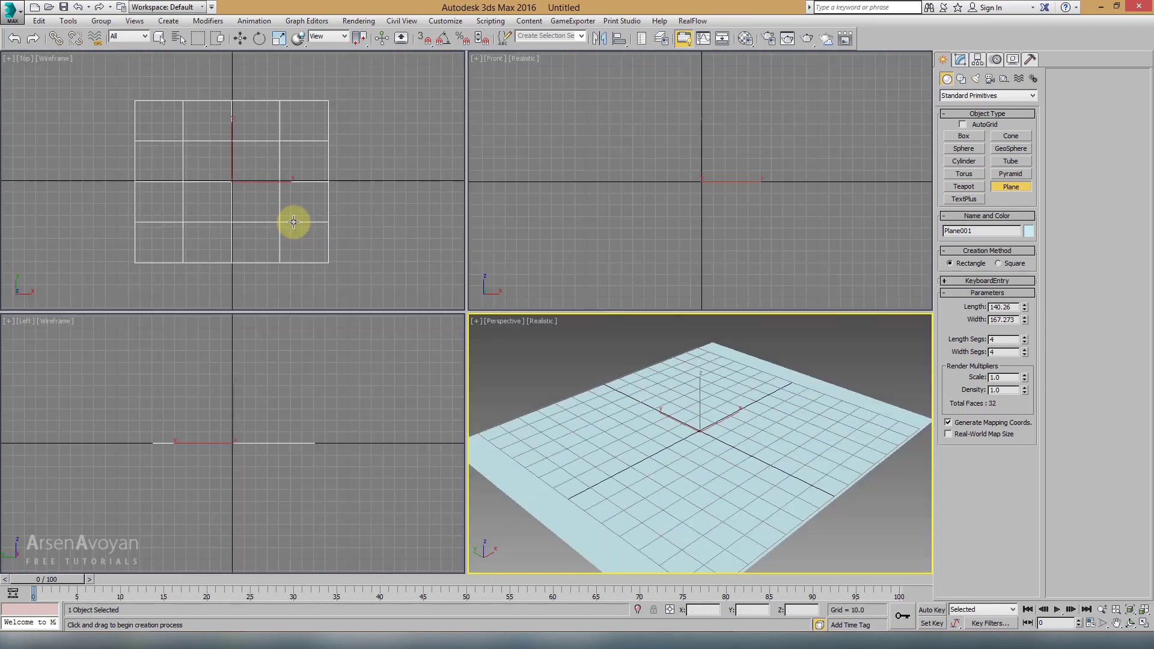
pyautogui.click(960, 60)
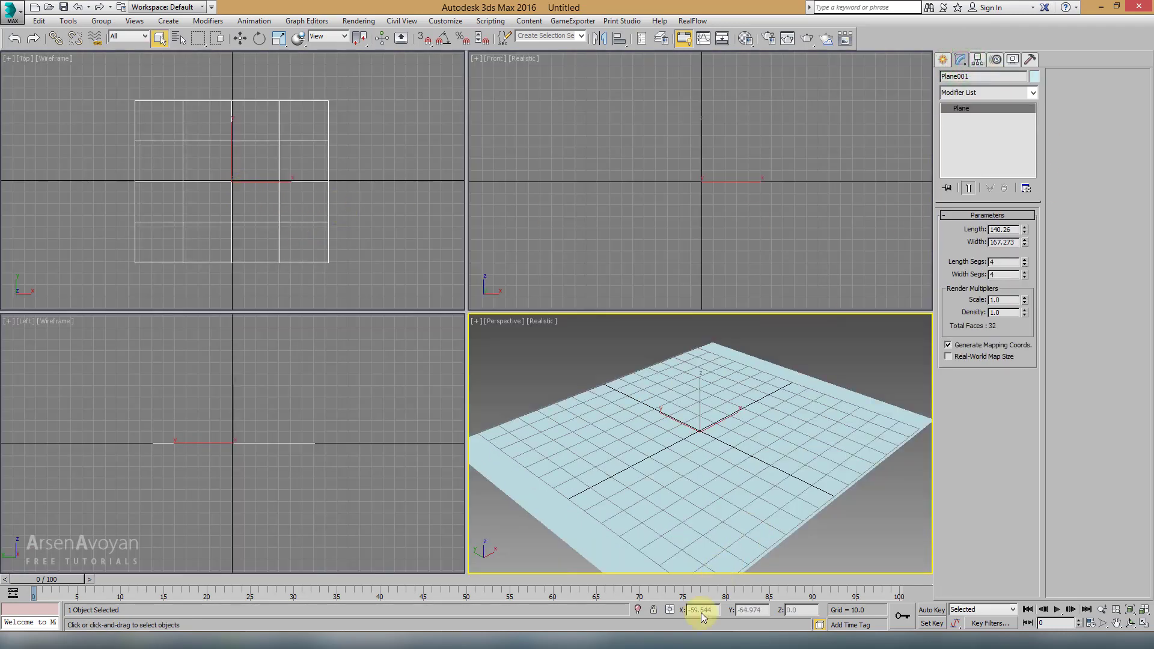
pyautogui.click(239, 38)
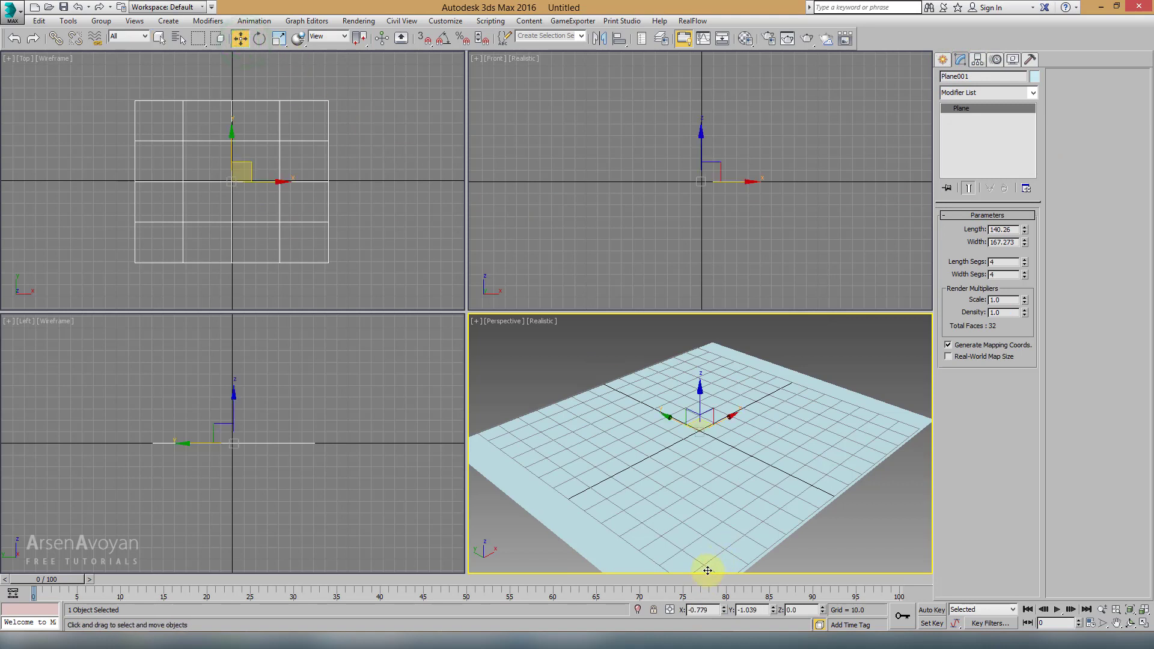
pyautogui.doubleClick(711, 610)
pyautogui.write('0')
pyautogui.press('Tab')
pyautogui.write('0')
pyautogui.press('Tab')
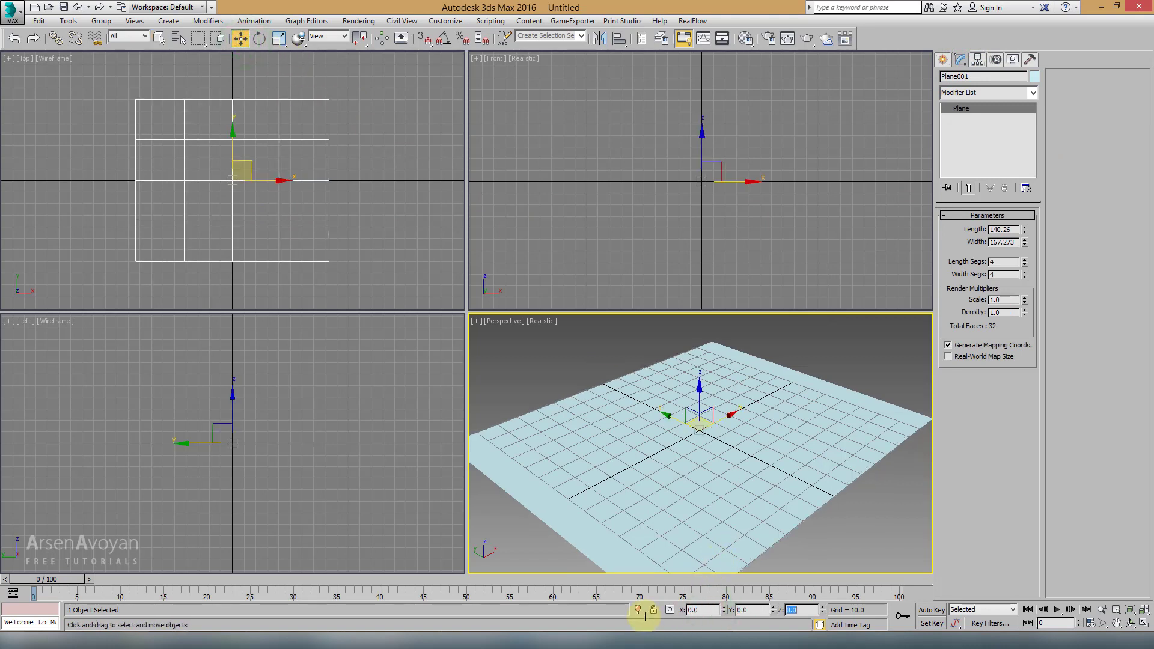
# Orbit the maximised Perspective view to inspect the plane, then restore four views
pyautogui.moveTo(421, 192); pyautogui.dragTo(413, 194, button='middle')
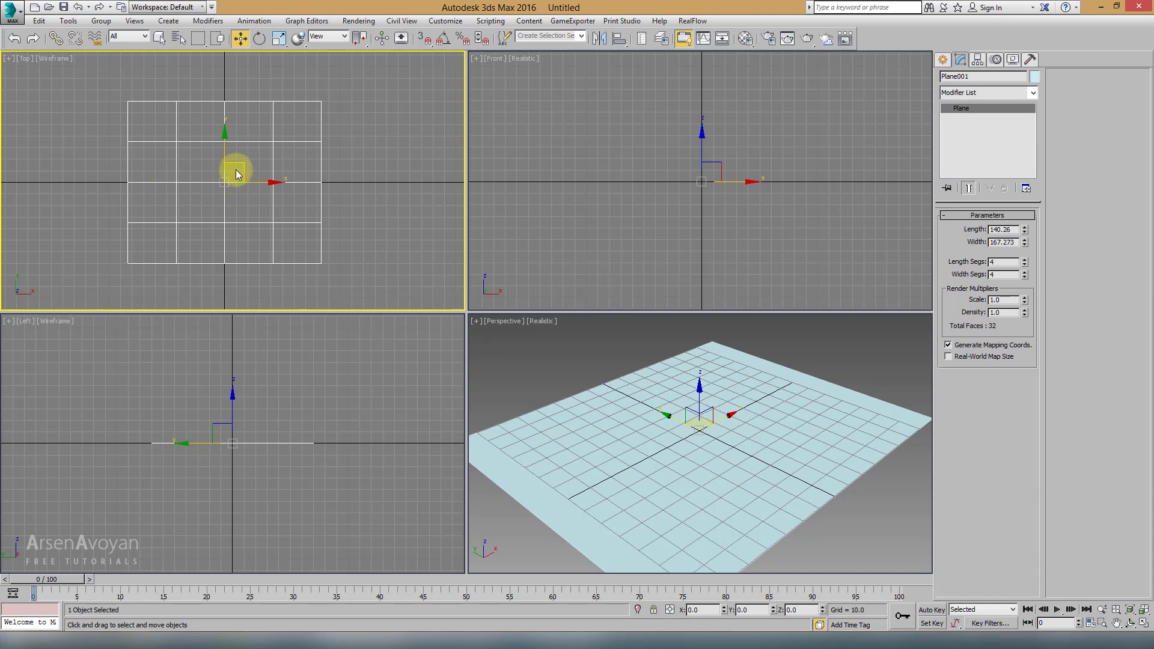
pyautogui.middleClick(607, 368)
pyautogui.hotkey('alt', 'w')
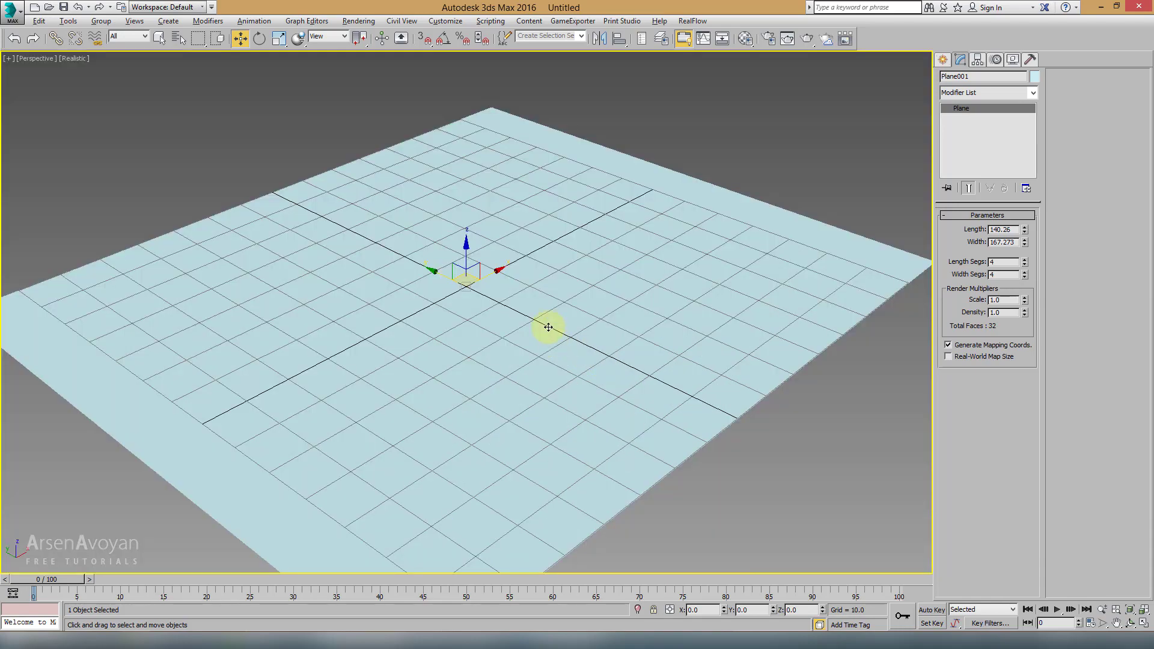
pyautogui.scroll(3, 549, 327)
pyautogui.moveTo(480, 243)
pyautogui.keyDown('alt'); pyautogui.mouseDown(button='middle')
pyautogui.moveTo(404, 226)
pyautogui.moveTo(443, 196)
pyautogui.moveTo(365, 227)
pyautogui.mouseUp(button='middle'); pyautogui.keyUp('alt')
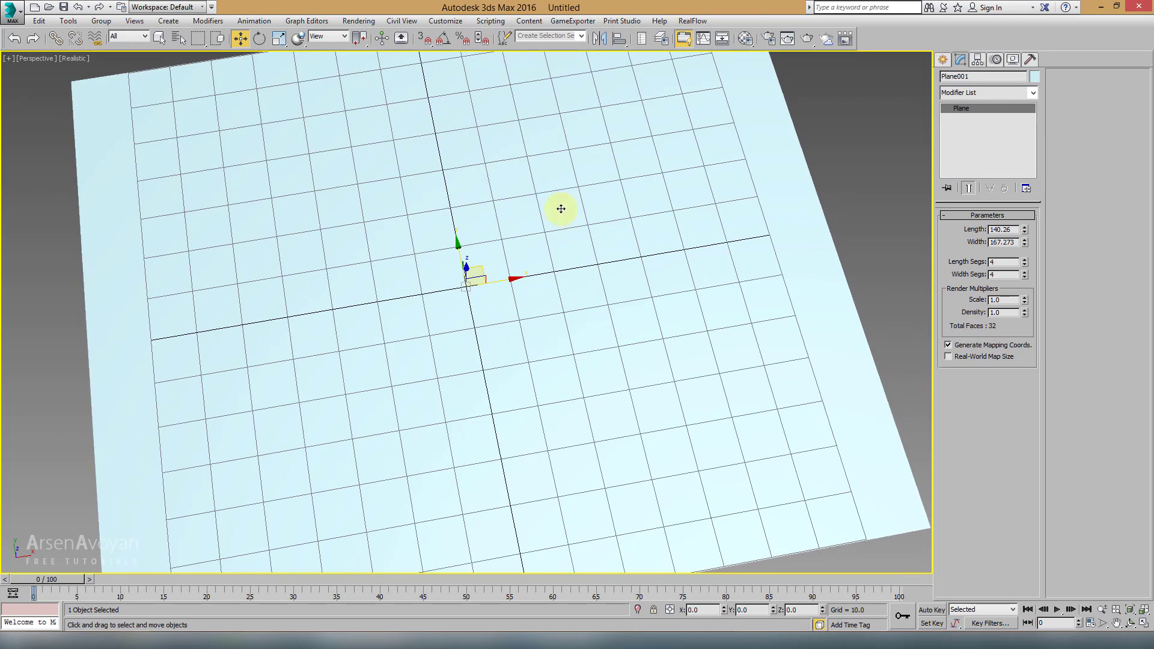
pyautogui.keyDown('alt'); pyautogui.moveTo(561, 209); pyautogui.dragTo(573, 213, button='middle'); pyautogui.keyUp('alt')
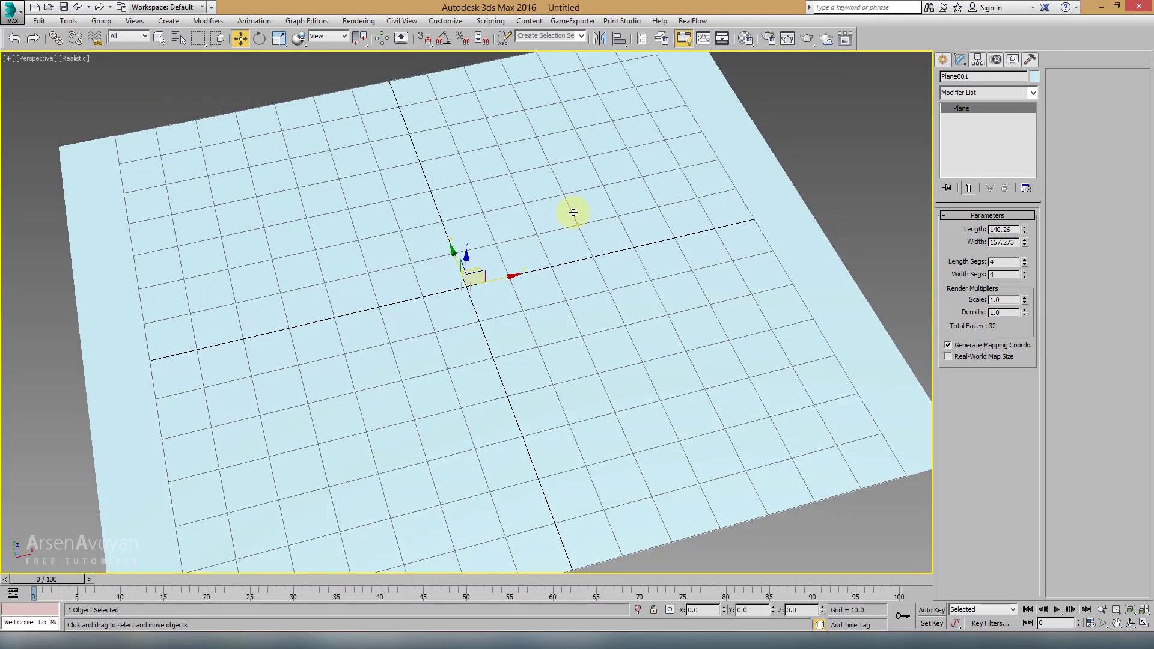
pyautogui.hotkey('alt', 'w')
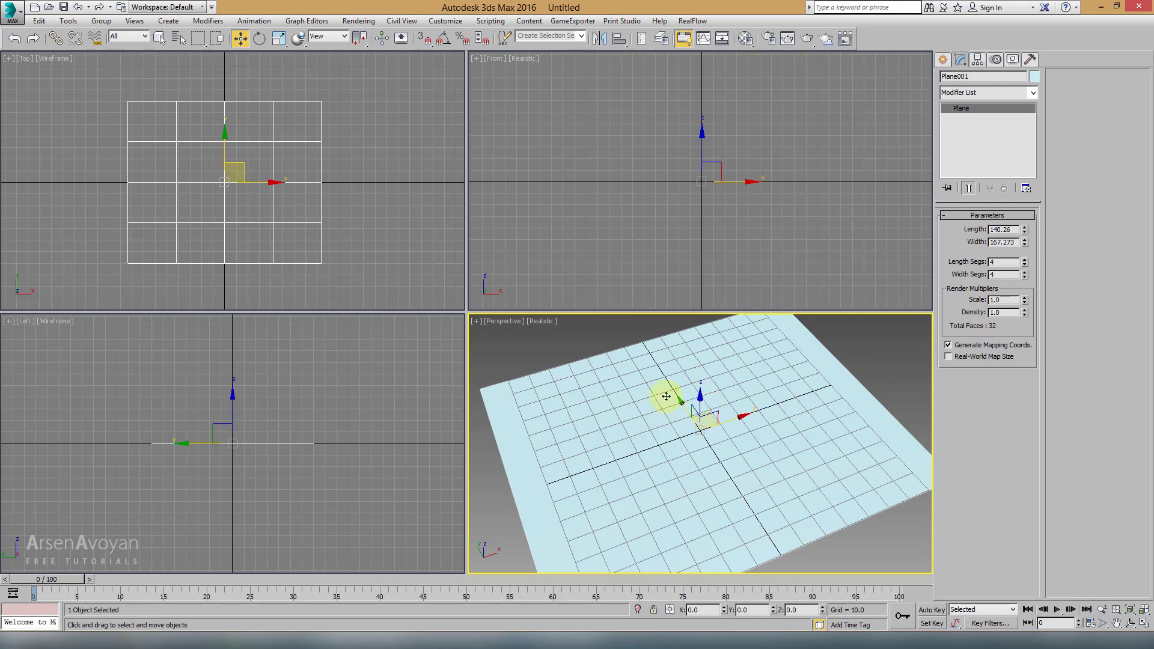
# Load twitter.png as a Bitmap in the first material's Diffuse map slot
pyautogui.click(745, 43)
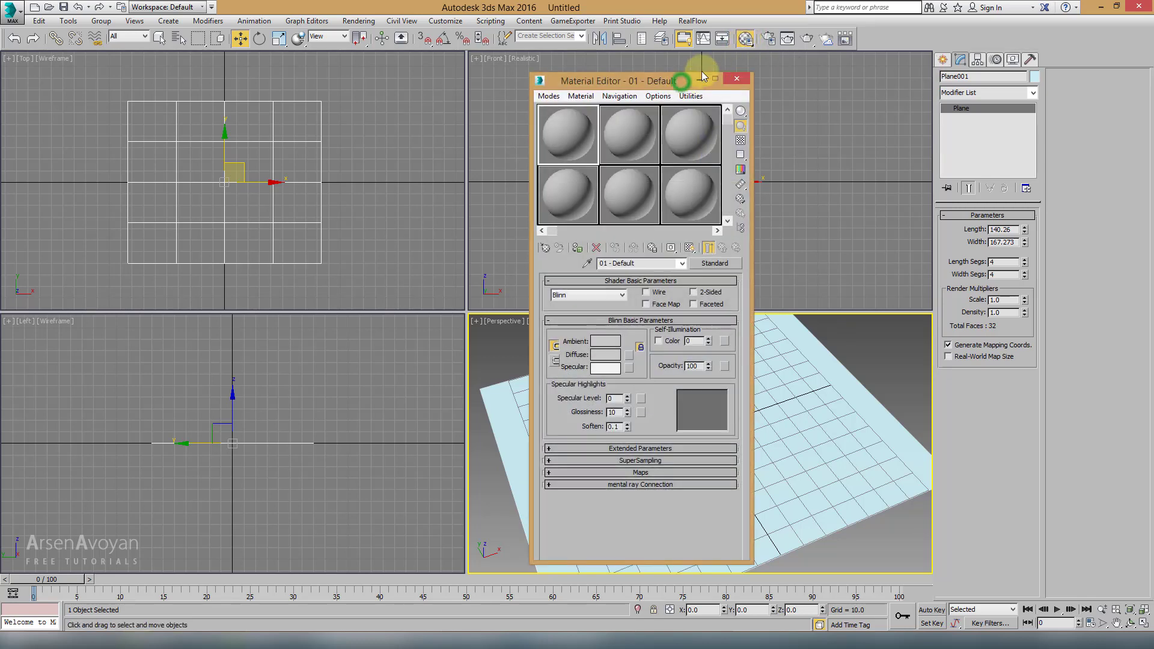
pyautogui.moveTo(702, 71); pyautogui.dragTo(747, 59)
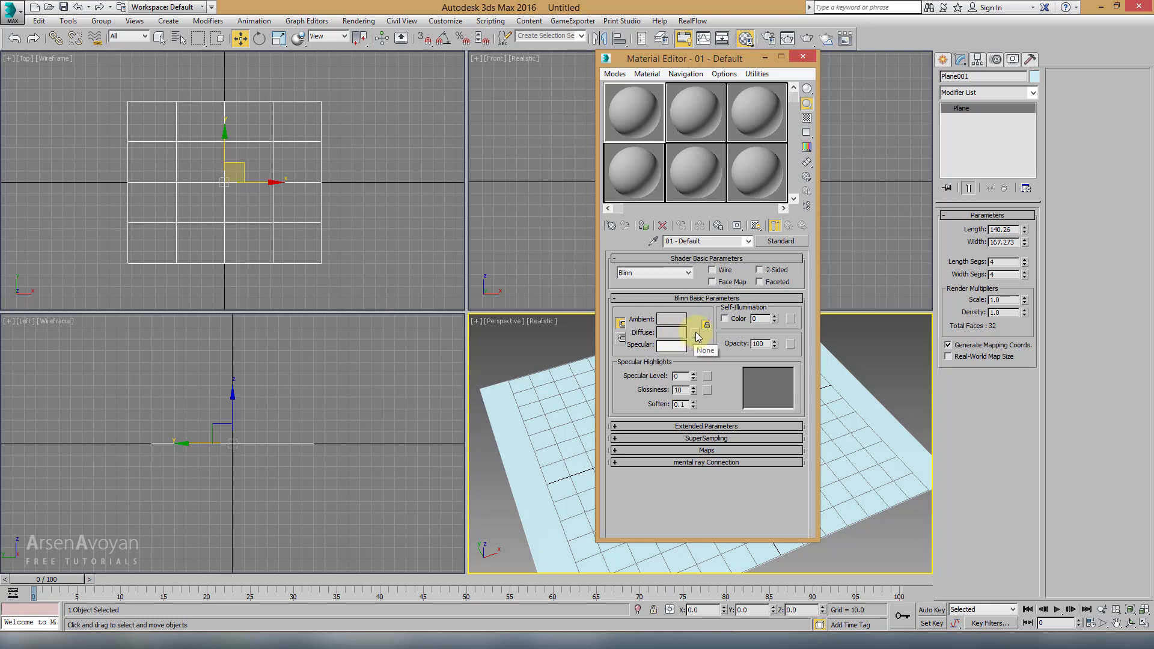
pyautogui.click(696, 335)
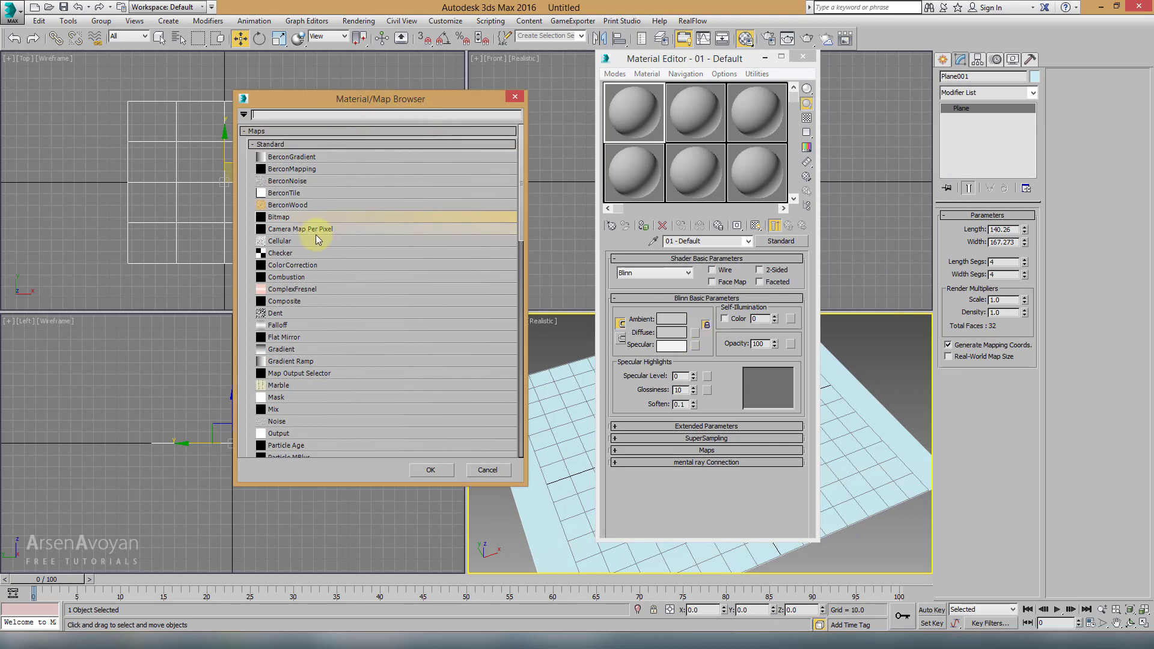
pyautogui.click(289, 222)
pyautogui.click(294, 217)
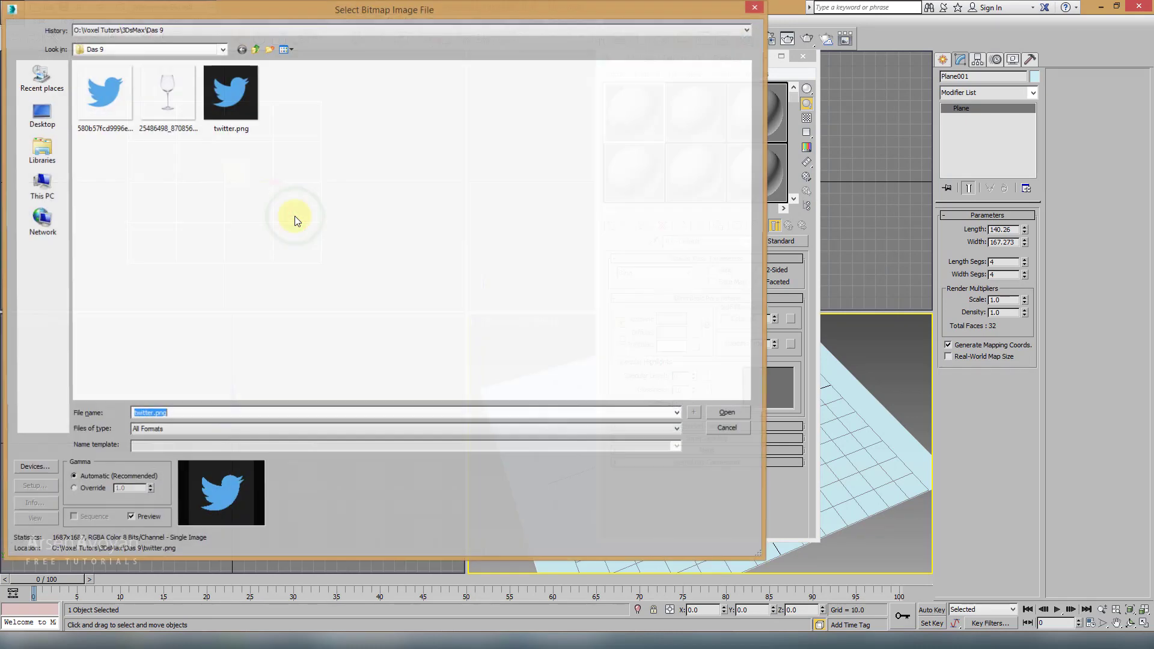
pyautogui.click(232, 97)
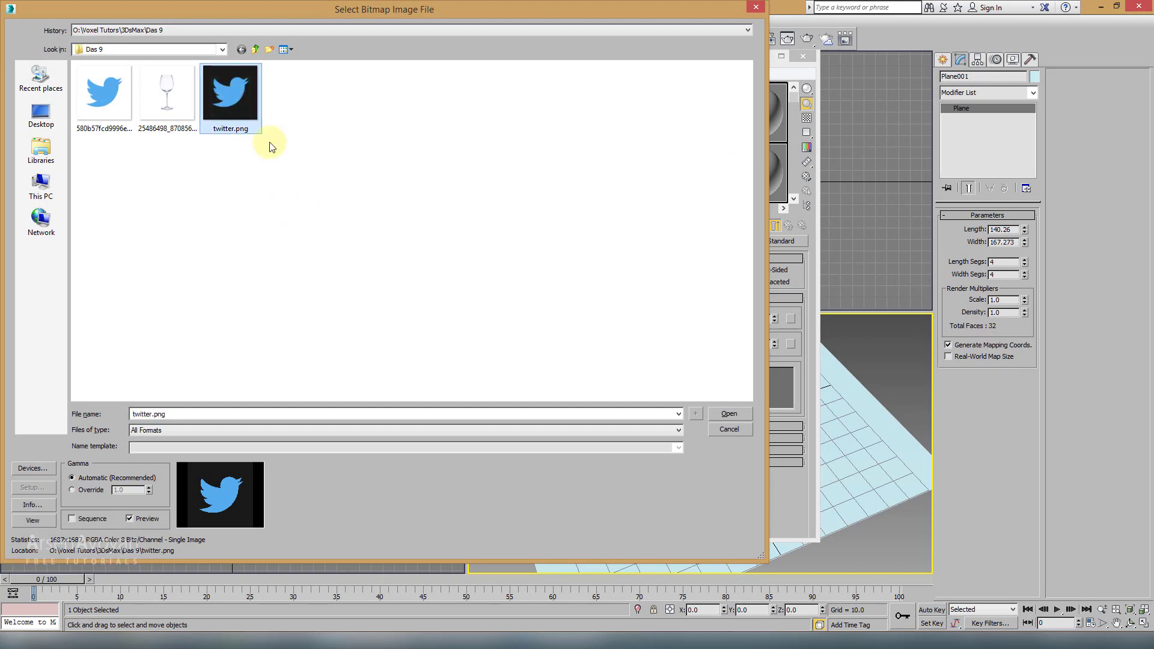
pyautogui.click(238, 89)
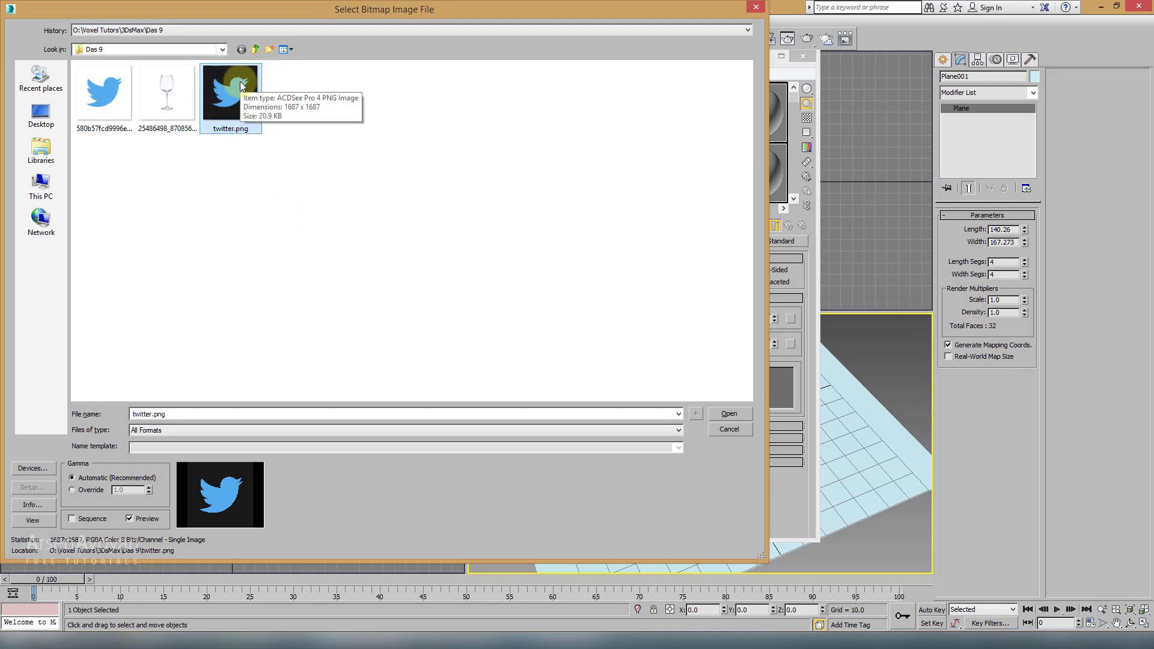
pyautogui.click(729, 413)
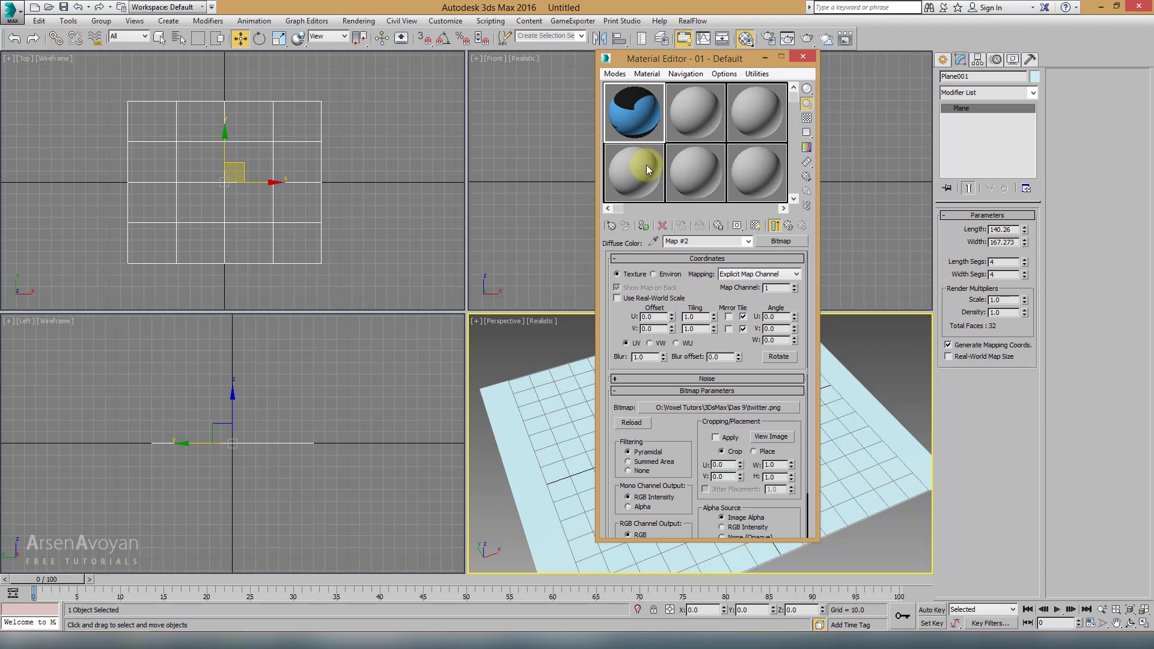
# Apply the twitter material to Plane001 and show its bird texture in the viewports
pyautogui.click(756, 227)
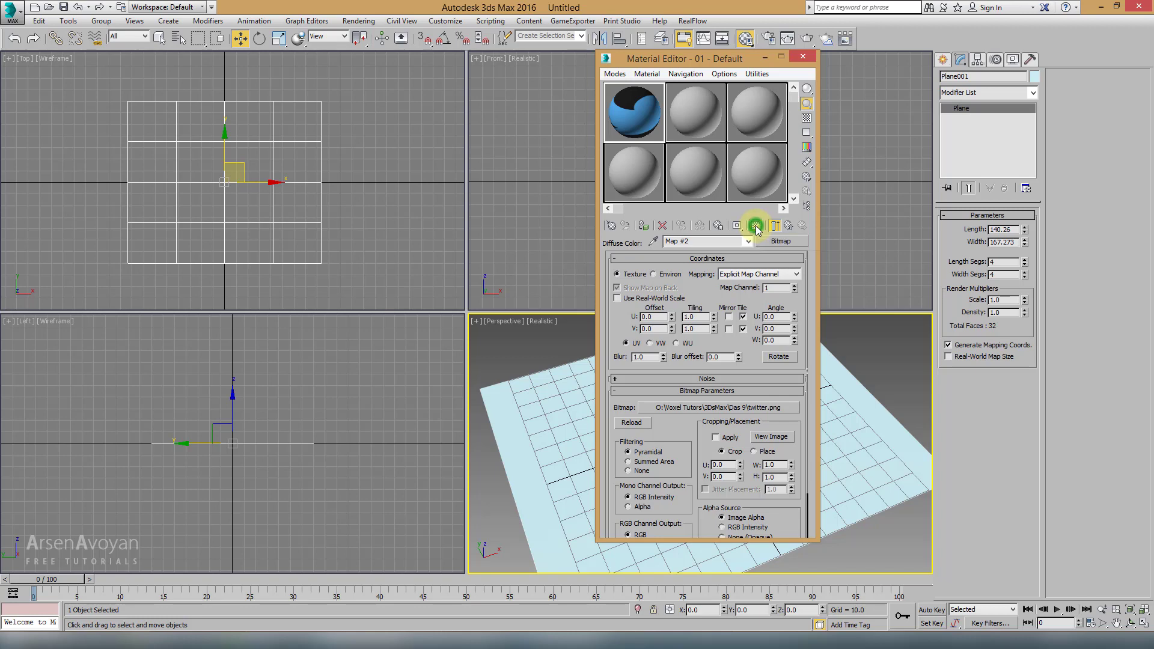
pyautogui.click(644, 227)
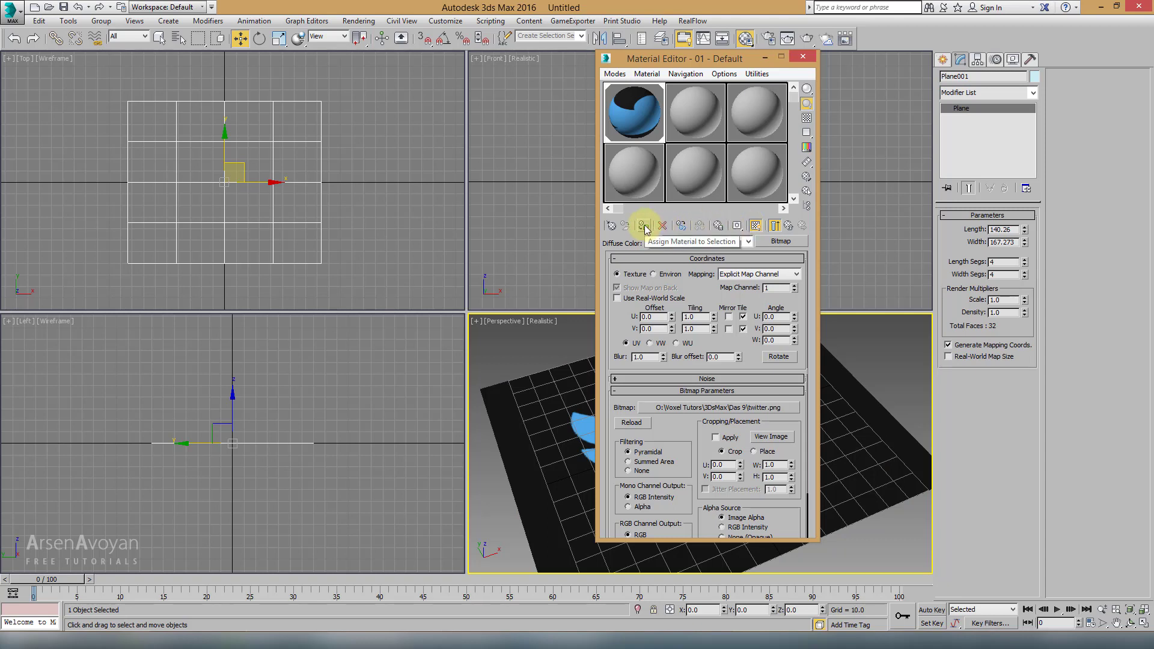
pyautogui.click(755, 226)
pyautogui.moveTo(745, 58); pyautogui.dragTo(364, 75)
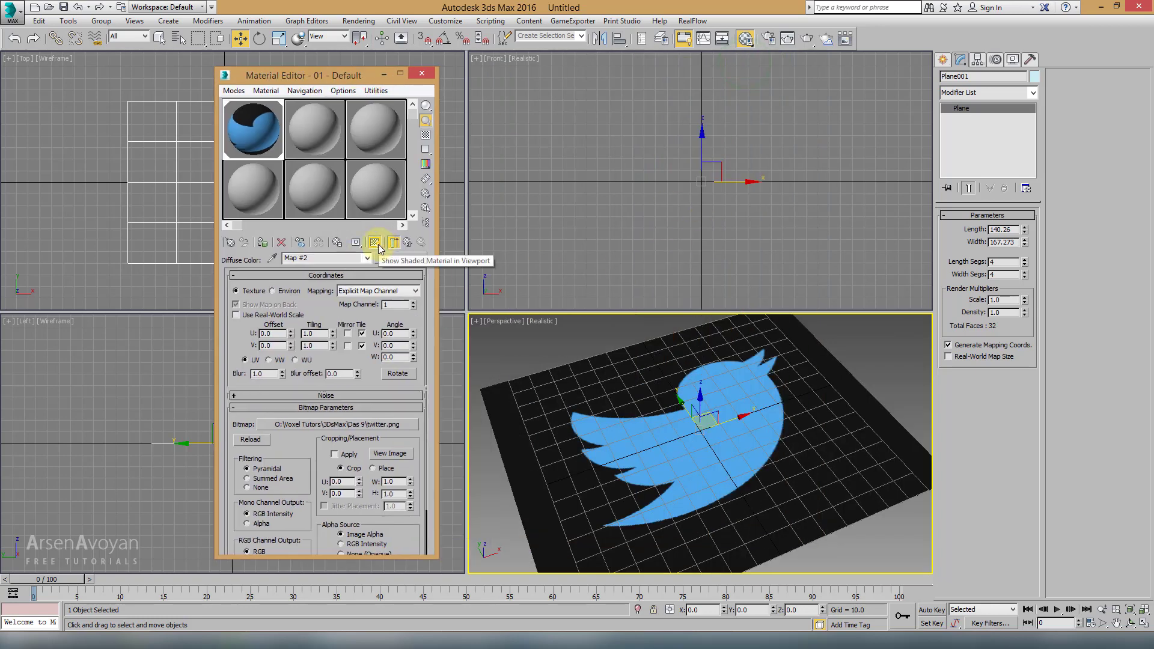
pyautogui.click(655, 367)
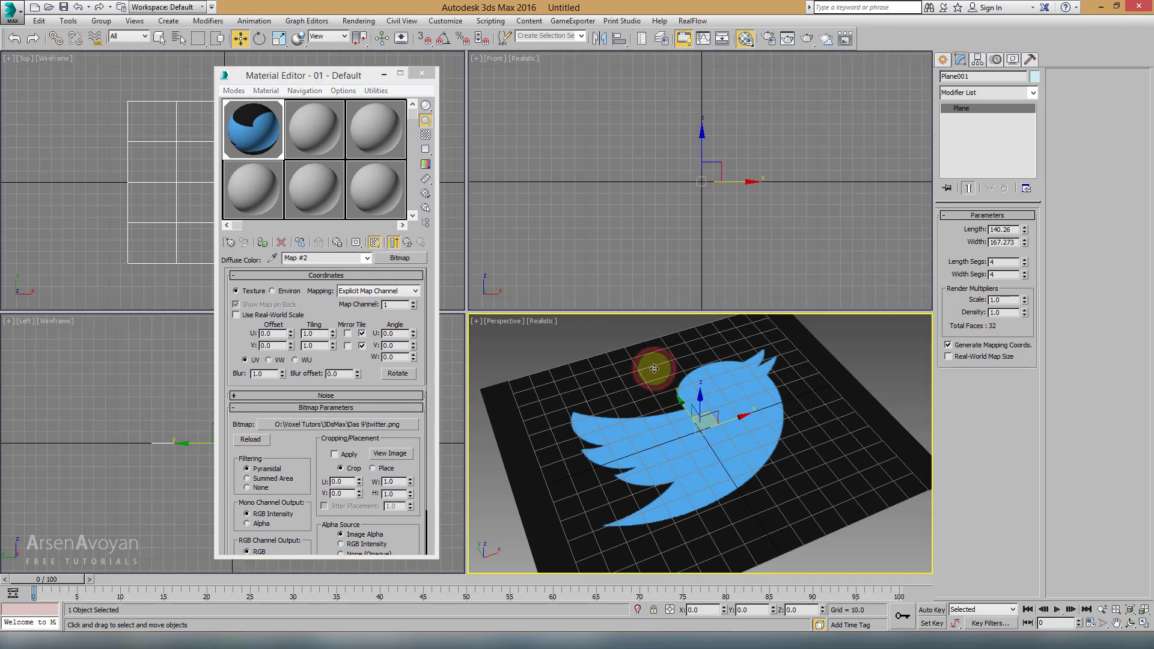
pyautogui.click(374, 243)
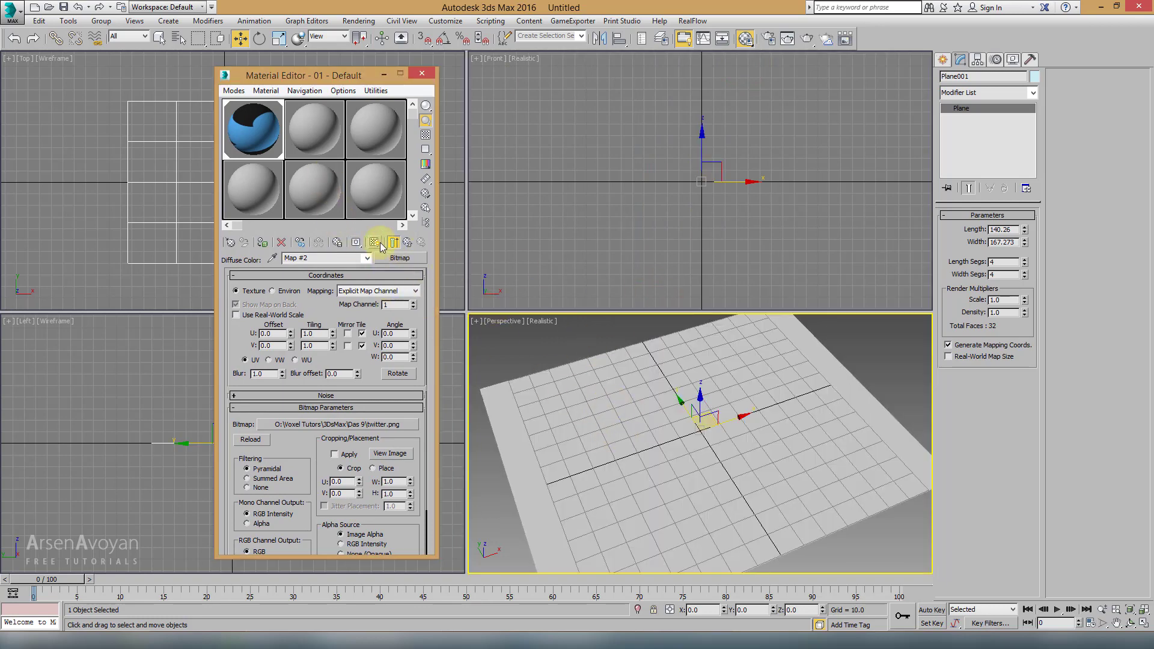
pyautogui.click(375, 242)
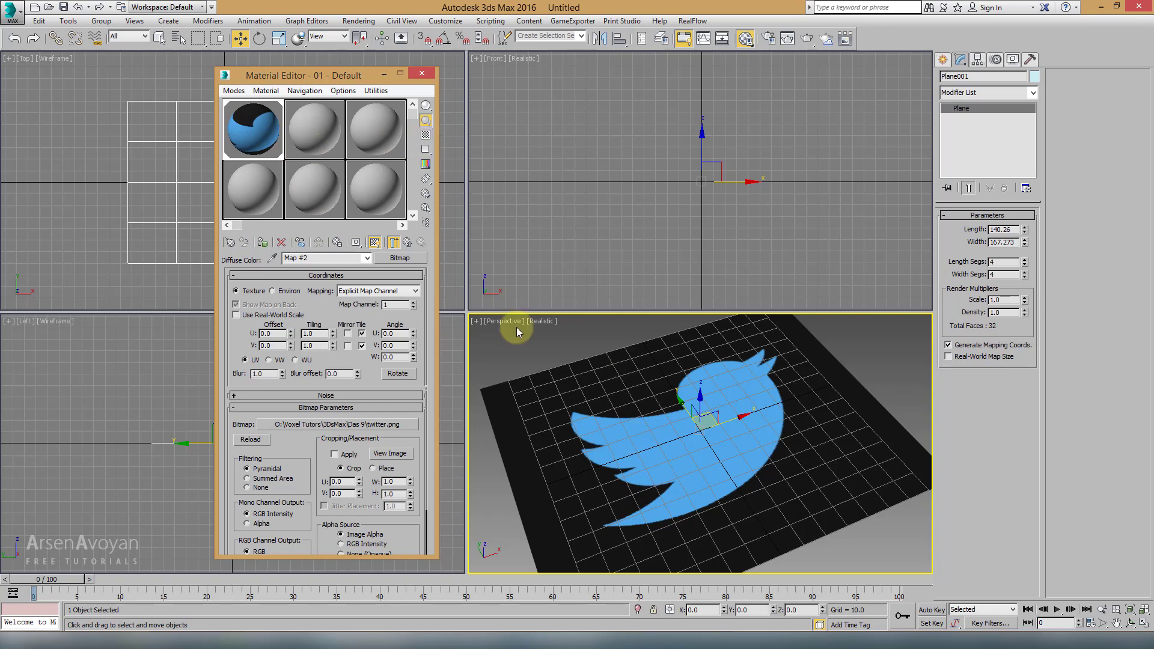
# Maximise the Top view with Realistic shading, edged faces and the grid hidden
pyautogui.click(419, 74)
pyautogui.middleClick(382, 142)
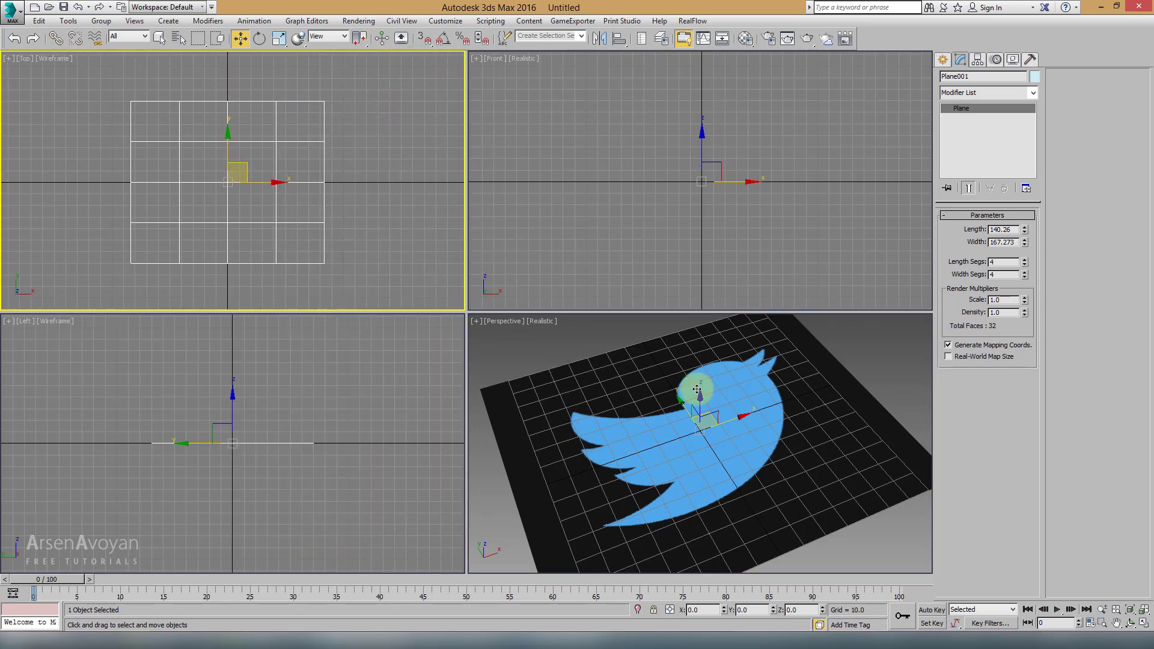
pyautogui.keyDown('alt'); pyautogui.moveTo(697, 389); pyautogui.dragTo(677, 395, button='middle'); pyautogui.keyUp('alt')
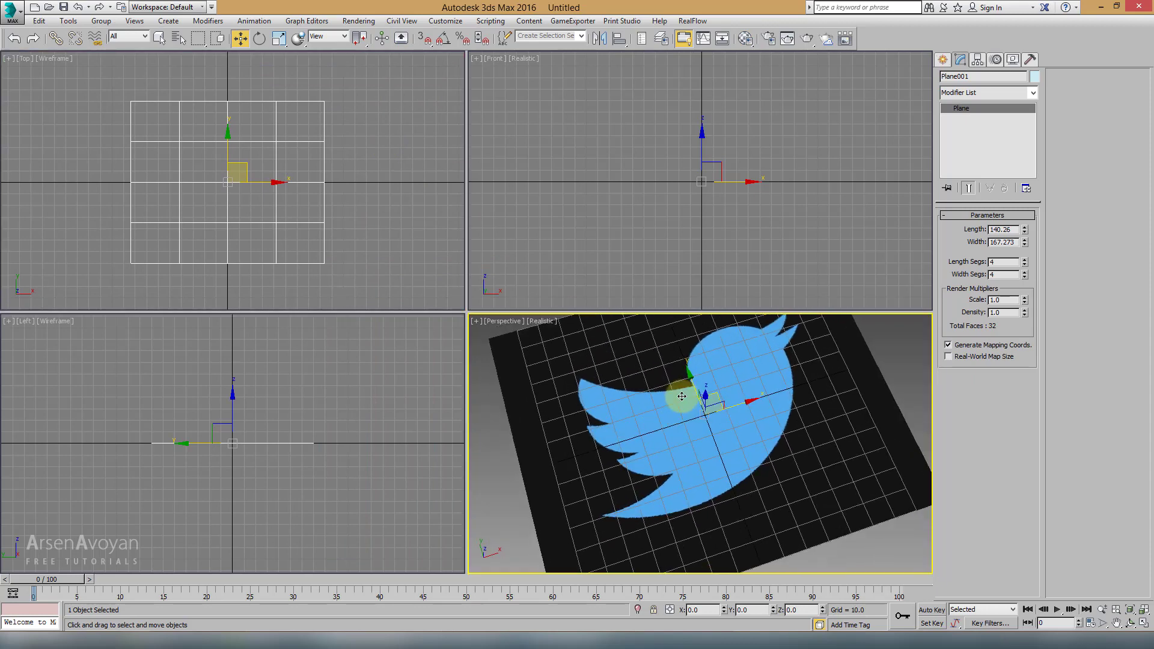
pyautogui.middleClick(417, 225)
pyautogui.hotkey('alt', 'w')
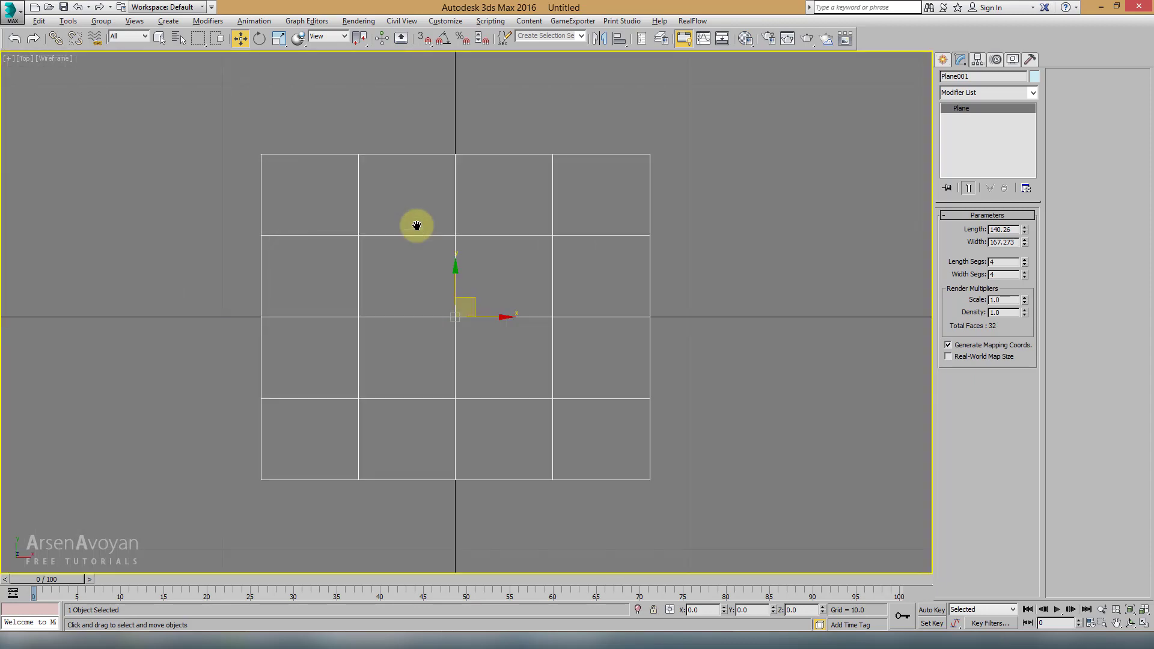
pyautogui.moveTo(431, 244); pyautogui.dragTo(432, 242, button='middle')
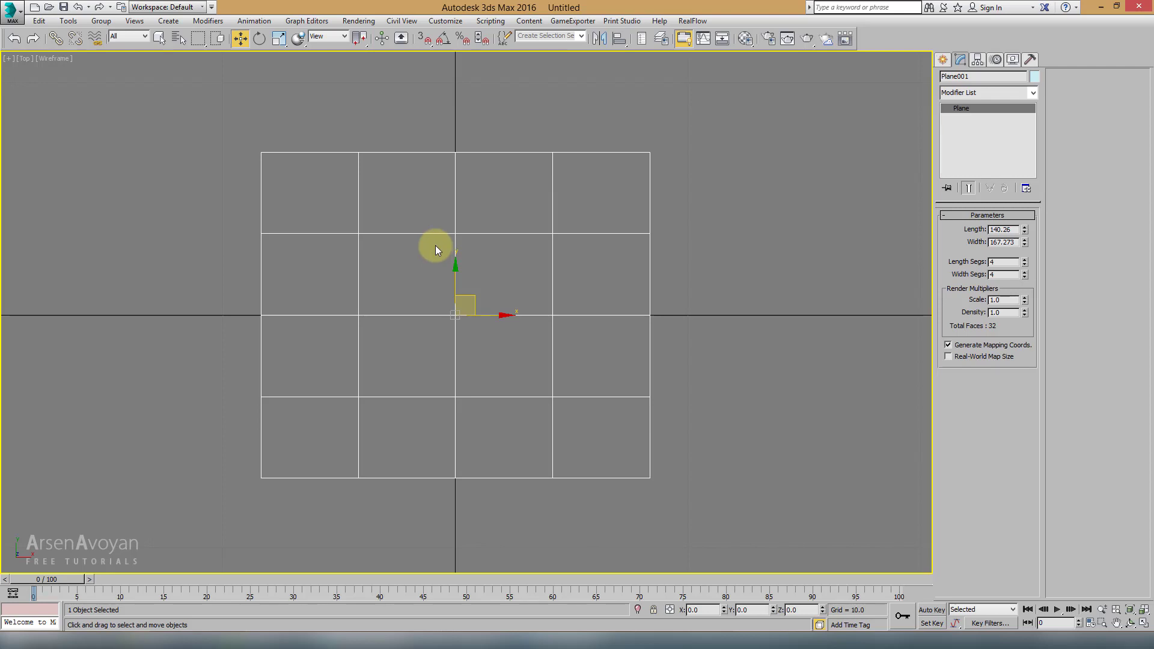
pyautogui.press('F3')
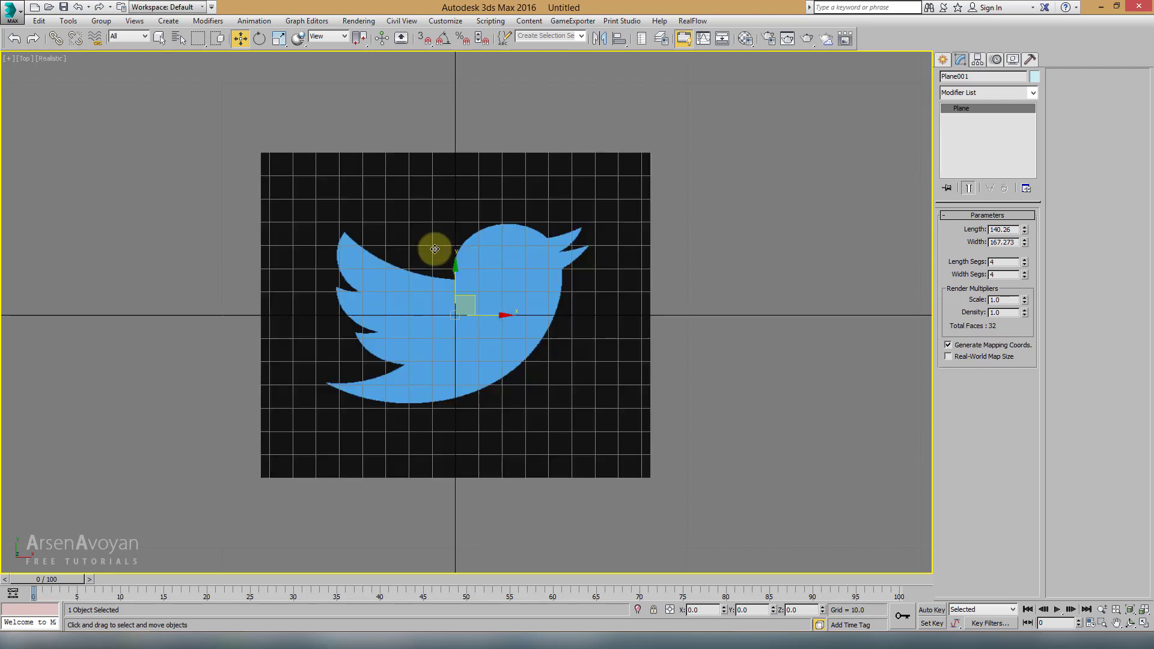
pyautogui.press('g')
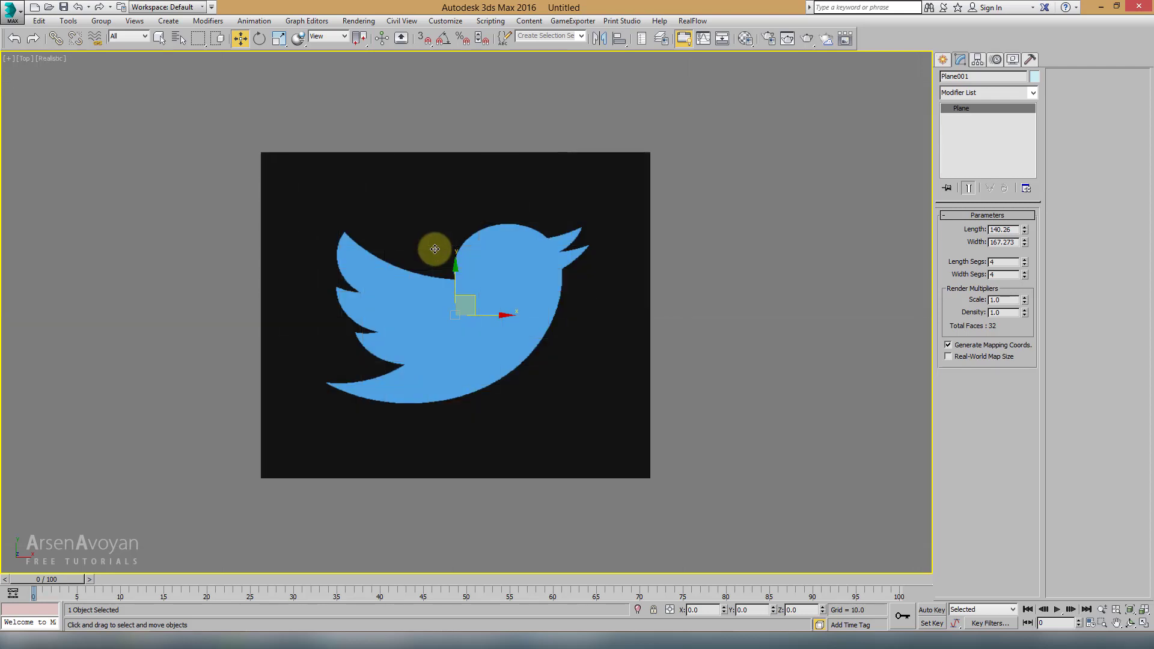
pyautogui.moveTo(382, 211); pyautogui.dragTo(409, 207, button='middle')
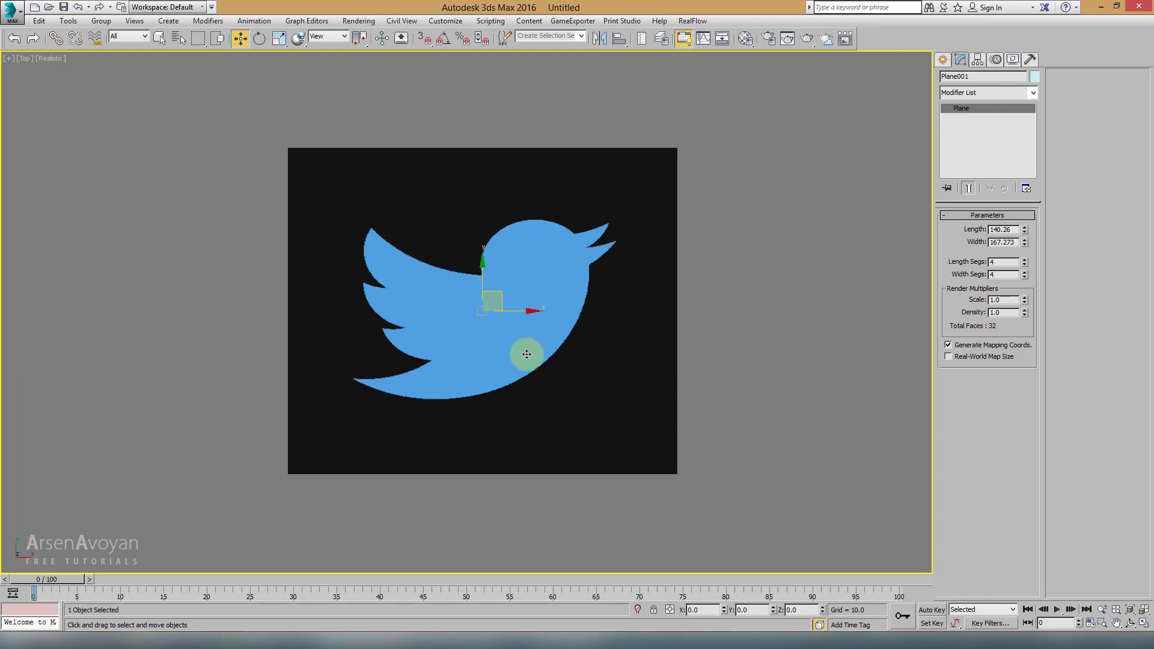
pyautogui.moveTo(504, 350); pyautogui.dragTo(518, 369, button='middle')
pyautogui.press('F3')
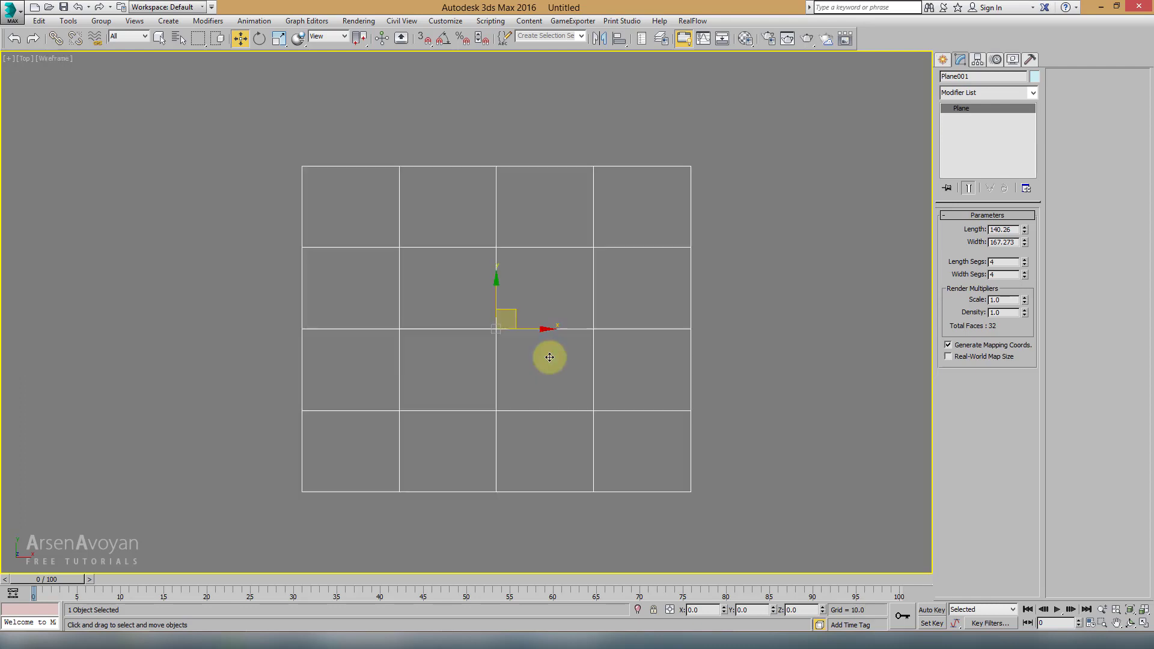
pyautogui.press('F3')
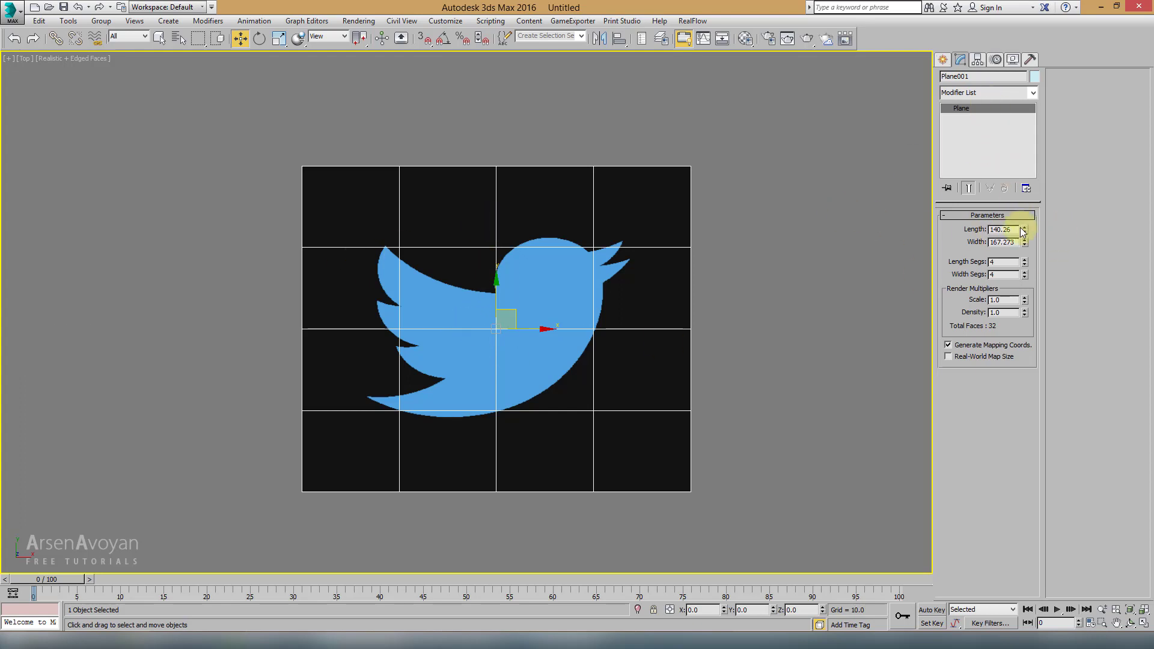
# Reduce the plane to 1×1 segments and enlarge it to 172.519 by 200.727
pyautogui.rightClick(1024, 262)
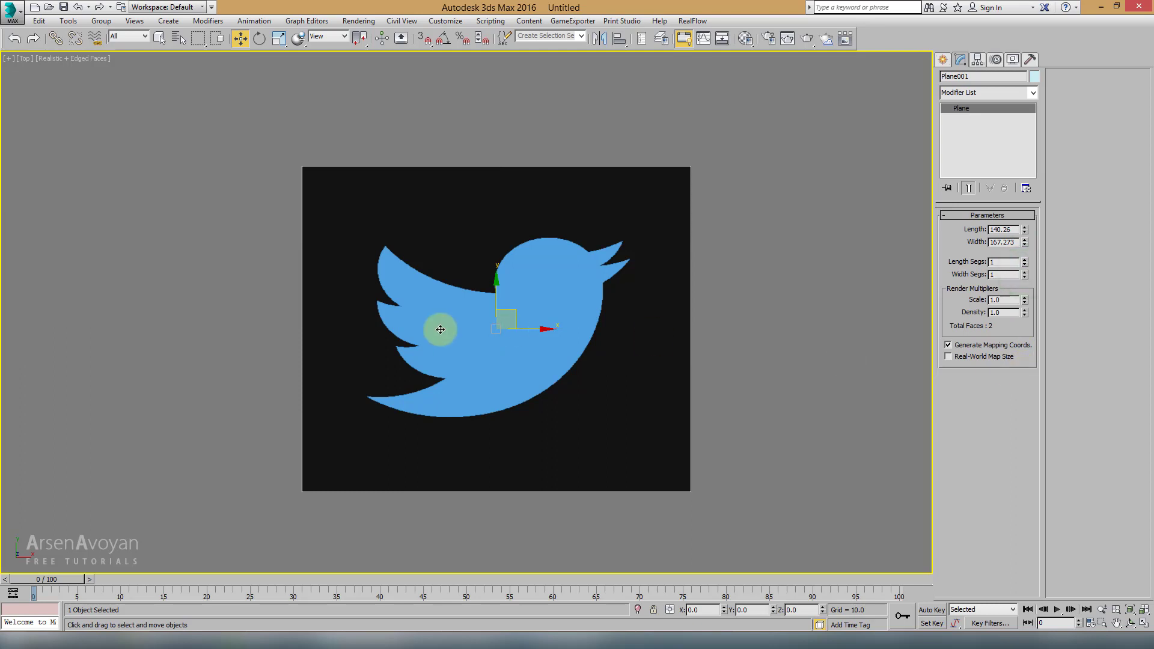
pyautogui.press('F4')
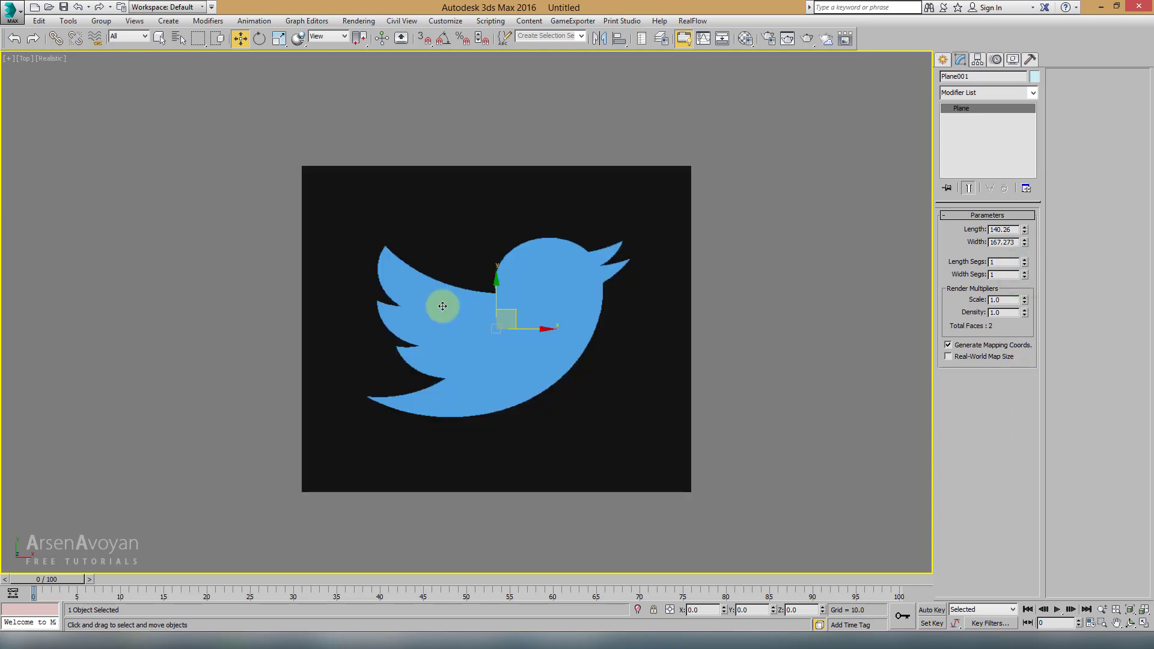
pyautogui.scroll(1, 529, 265)
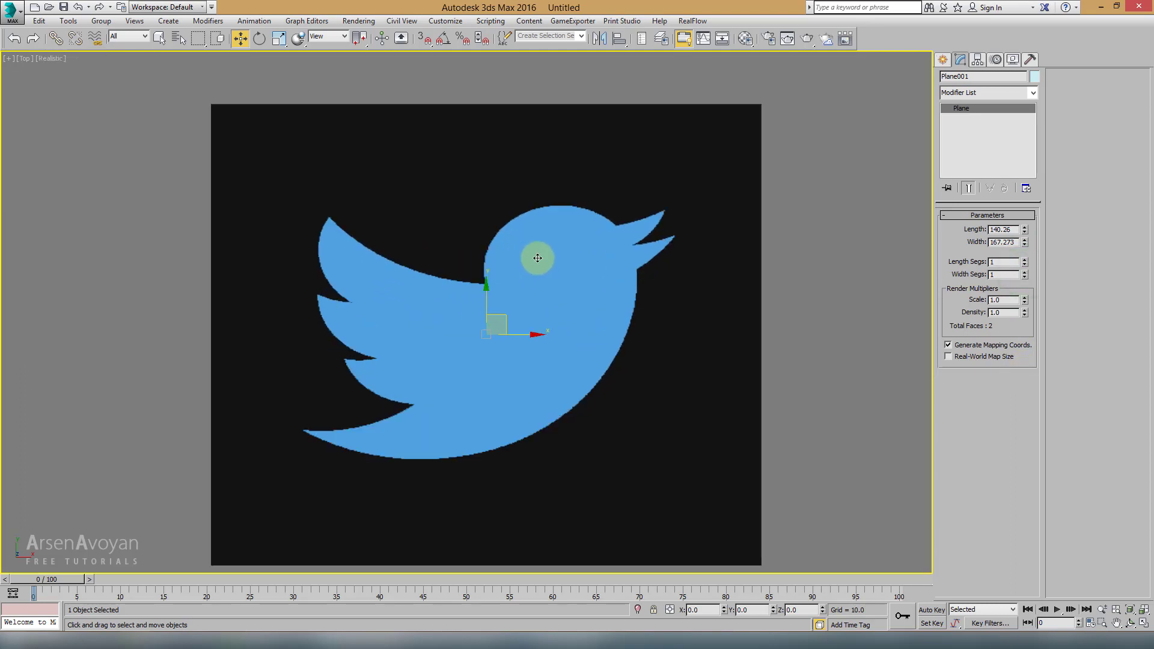
pyautogui.scroll(1, 541, 247)
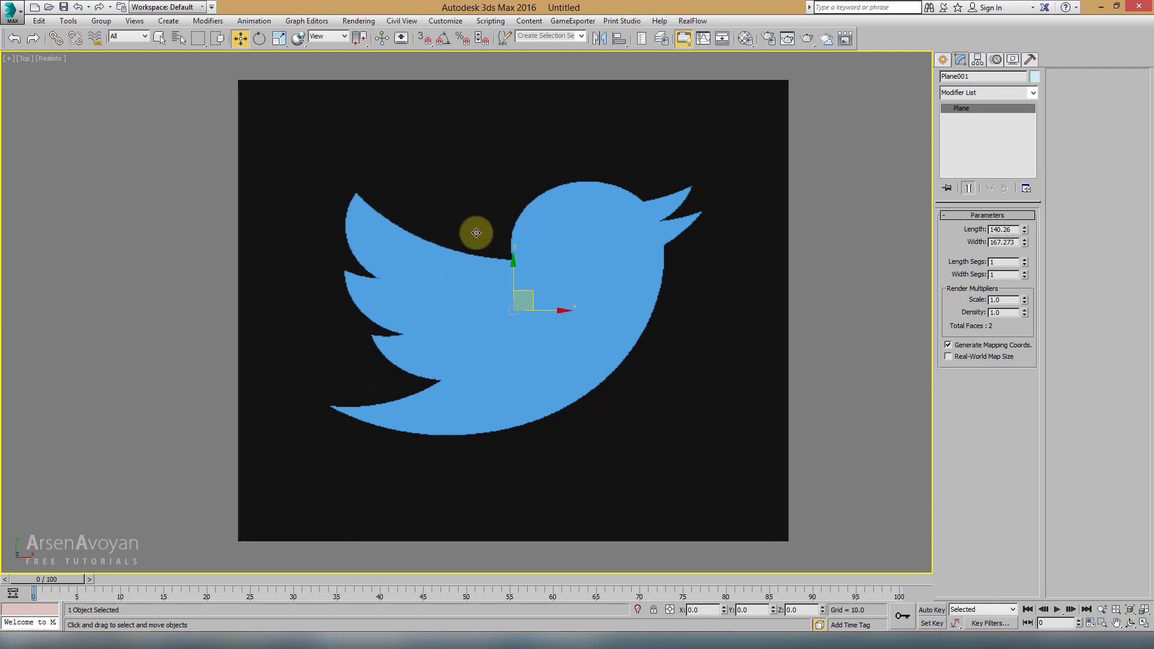
pyautogui.moveTo(552, 268); pyautogui.dragTo(541, 269, button='middle')
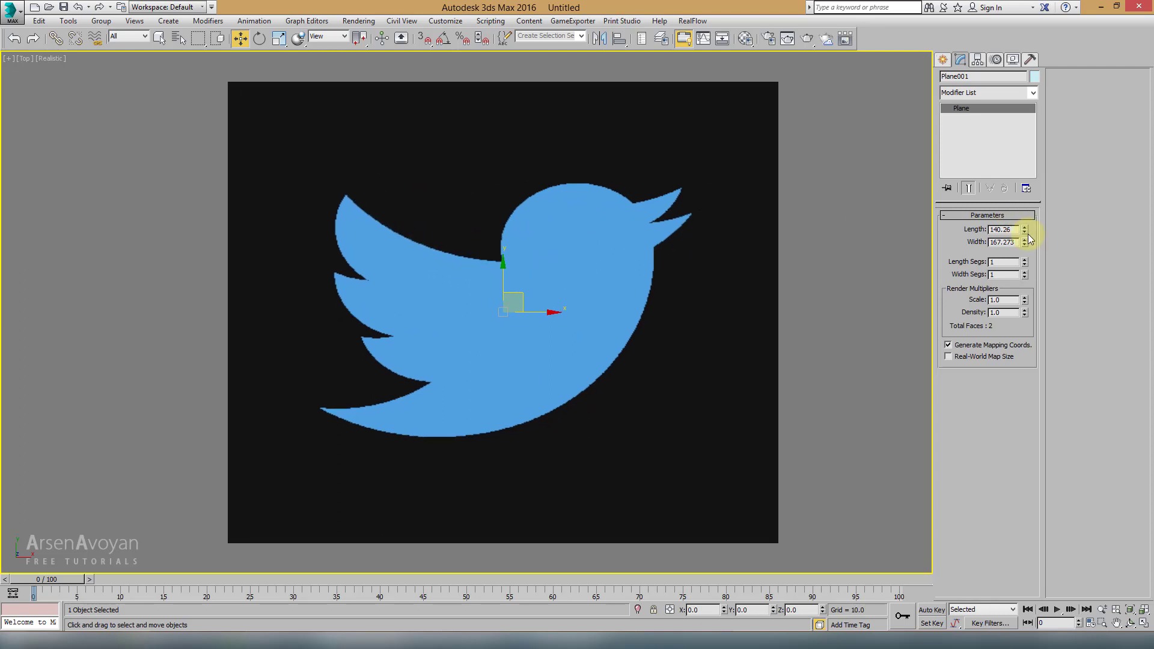
pyautogui.moveTo(1025, 233)
pyautogui.mouseDown()
pyautogui.moveTo(1012, 120)
pyautogui.moveTo(994, 273)
pyautogui.moveTo(985, 216)
pyautogui.mouseUp()
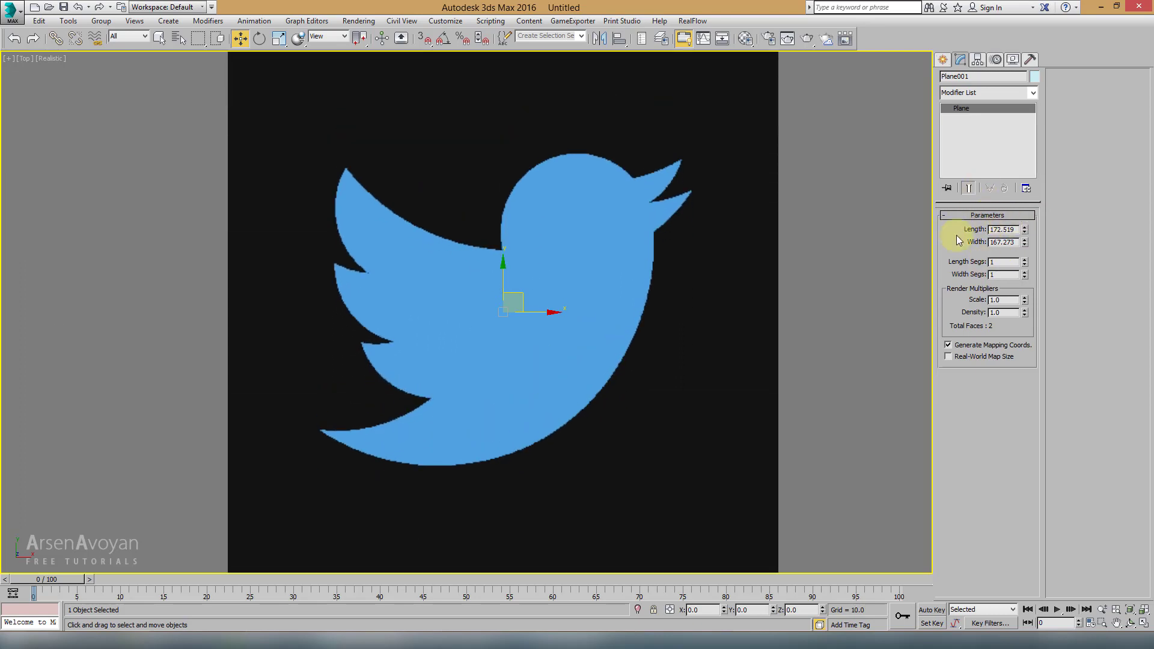
pyautogui.scroll(-2, 670, 263)
pyautogui.moveTo(670, 263); pyautogui.dragTo(670, 264, button='middle')
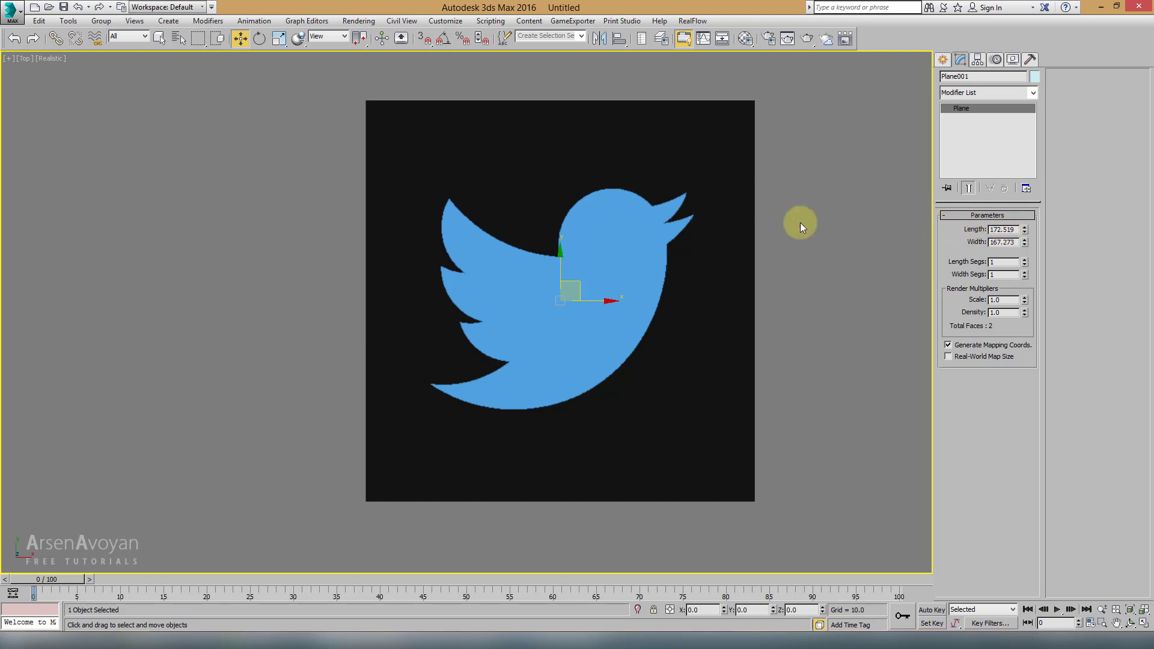
pyautogui.moveTo(787, 225); pyautogui.dragTo(777, 227, button='middle')
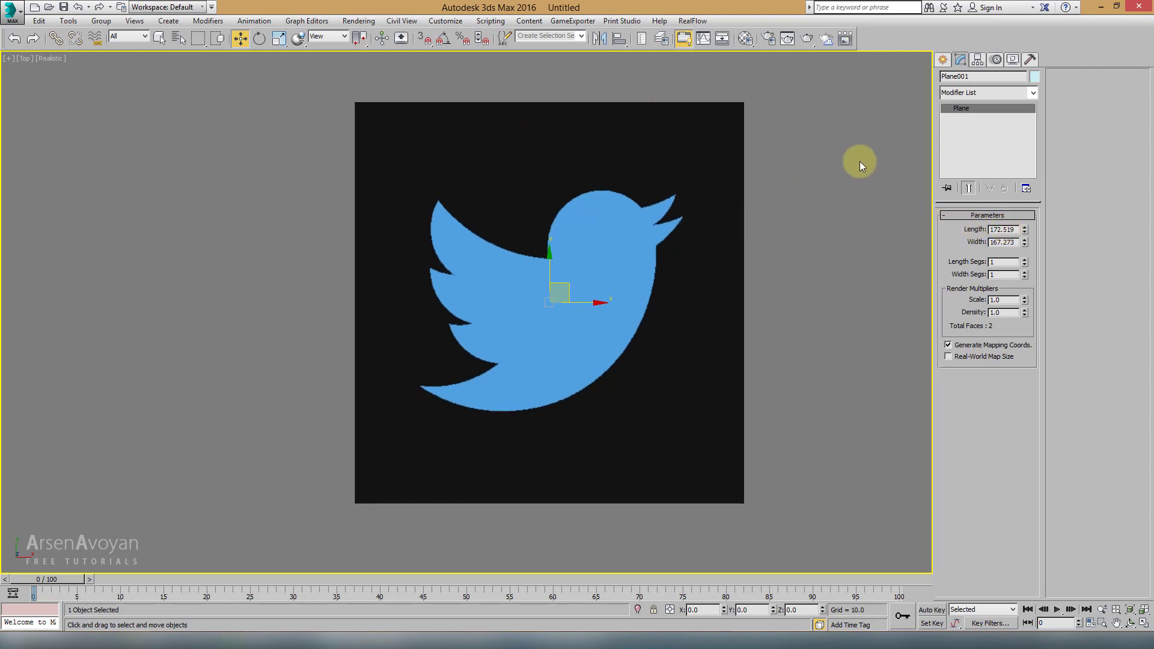
pyautogui.click(840, 154)
pyautogui.click(695, 172)
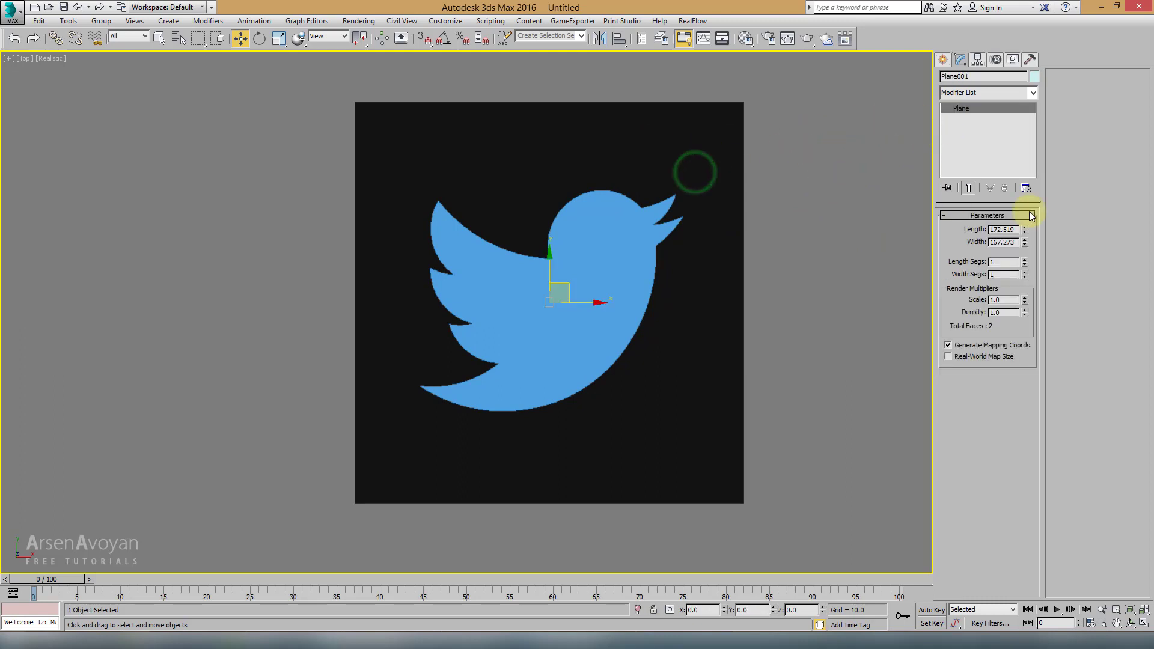
pyautogui.moveTo(1025, 242)
pyautogui.mouseDown()
pyautogui.moveTo(1012, 211)
pyautogui.moveTo(1005, 233)
pyautogui.mouseUp()
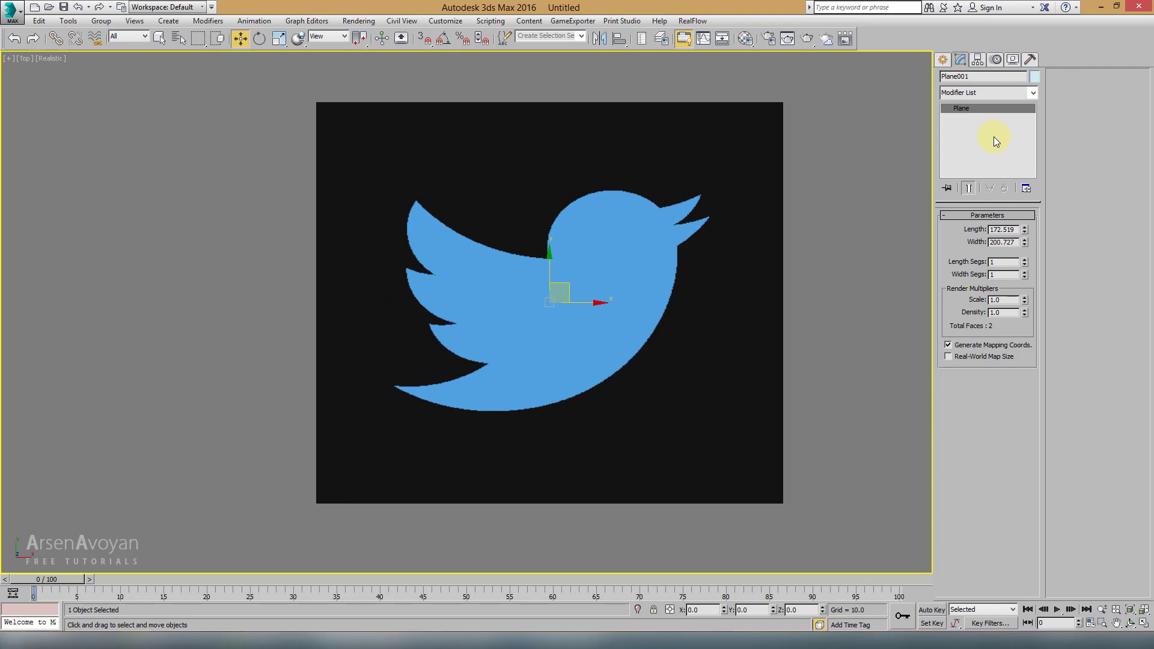
# Add a planar UVW Map modifier to Plane001 and check it in Perspective
pyautogui.click(990, 93)
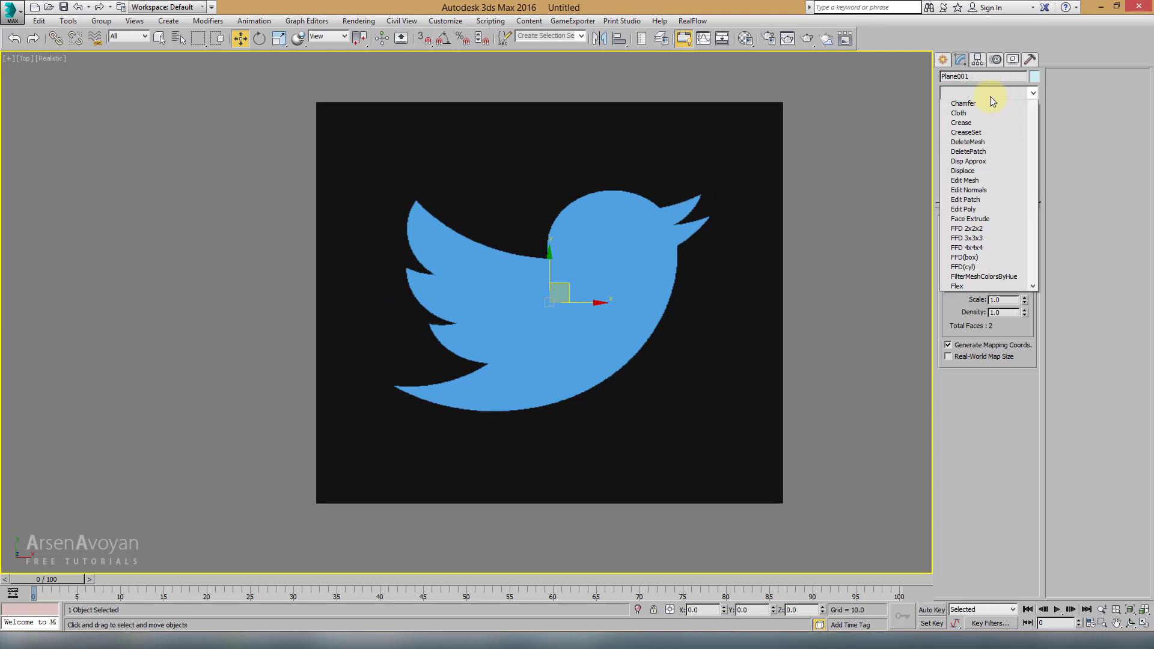
pyautogui.press('u')
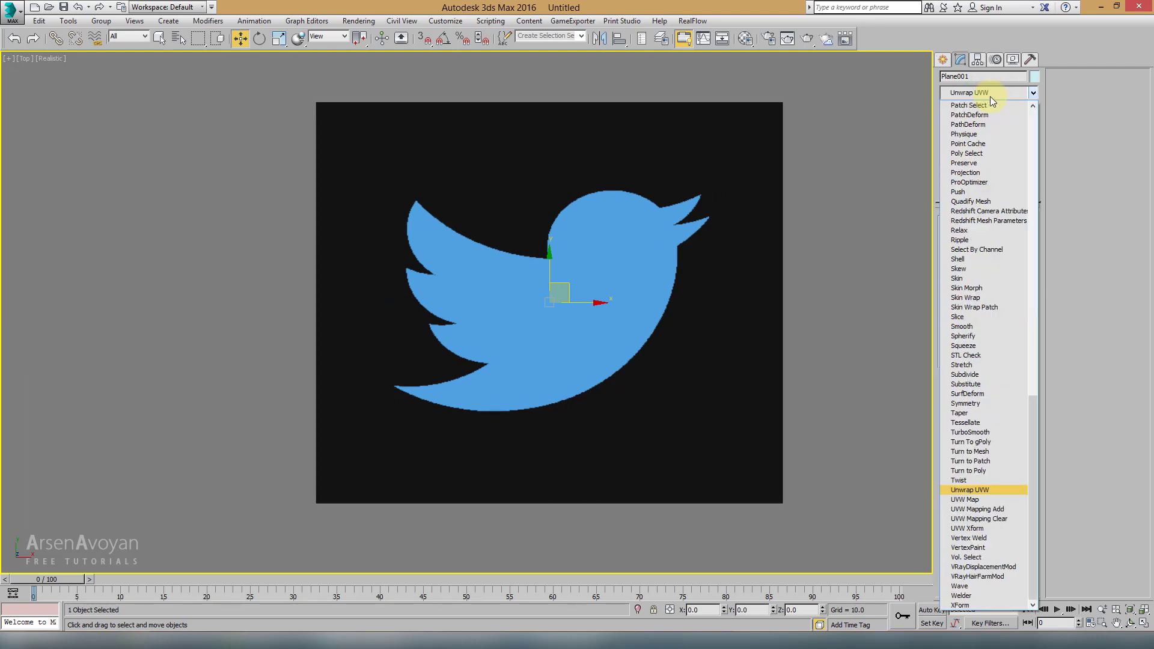
pyautogui.click(961, 499)
pyautogui.hotkey('alt', 'w')
pyautogui.click(782, 478)
pyautogui.hotkey('alt', 'w')
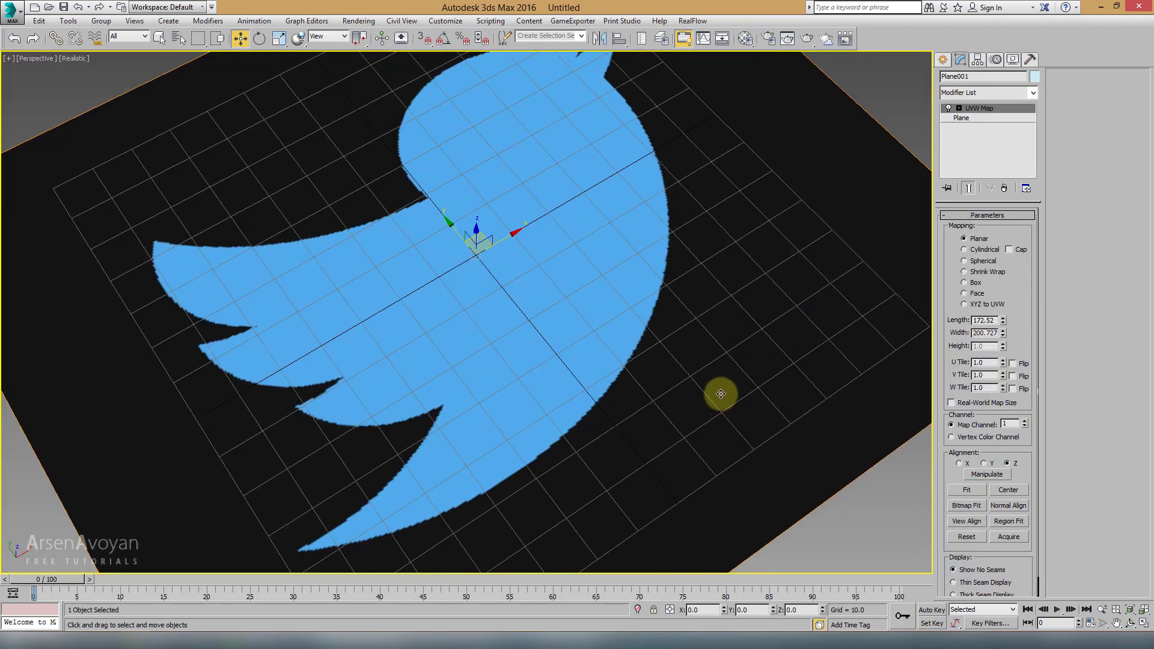
pyautogui.hotkey('alt', 'w')
pyautogui.click(337, 190)
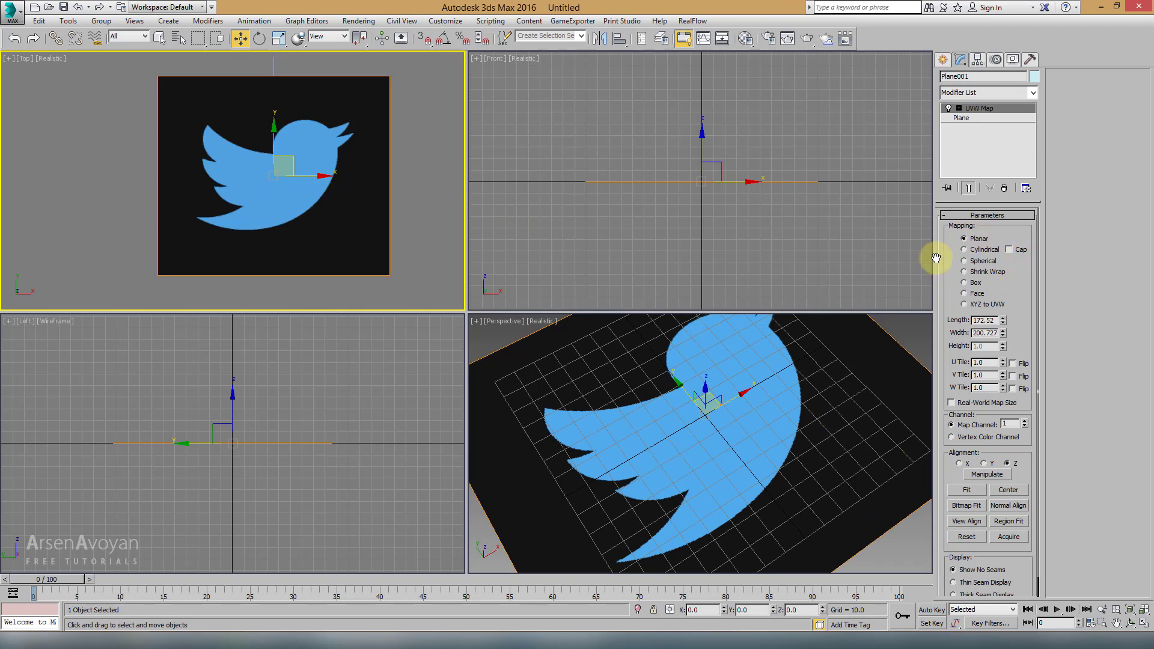
# Bitmap-fit the UVW Map to twitter.png (172.52 by 172.52) and toggle it to compare
pyautogui.click(973, 508)
pyautogui.click(231, 96)
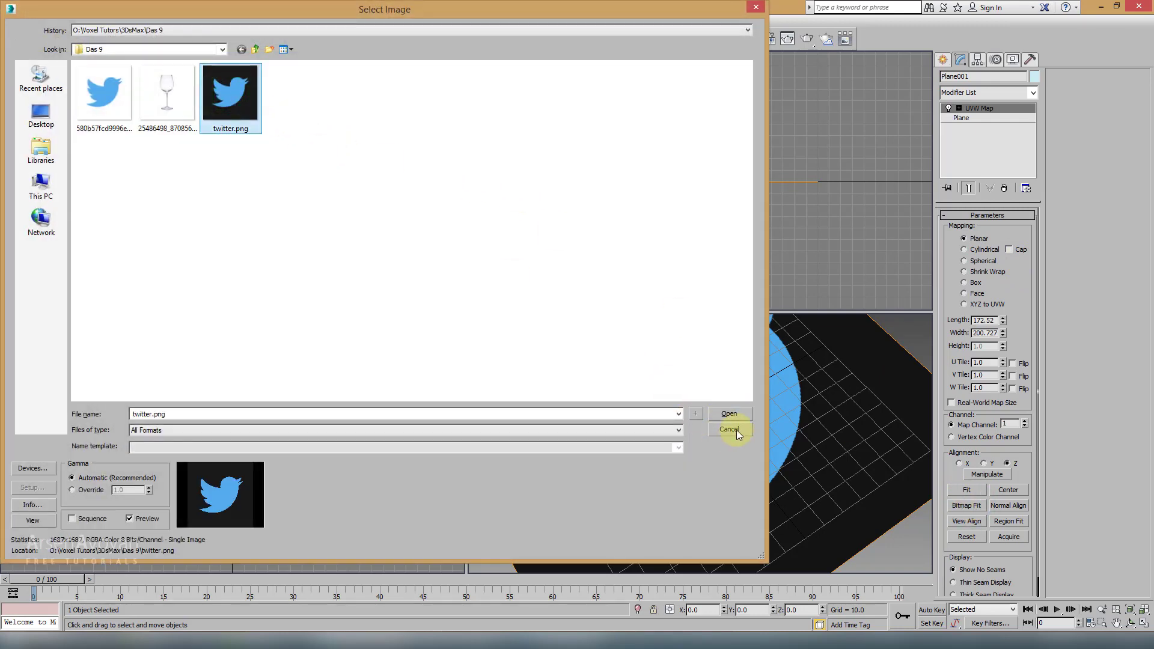
pyautogui.click(730, 413)
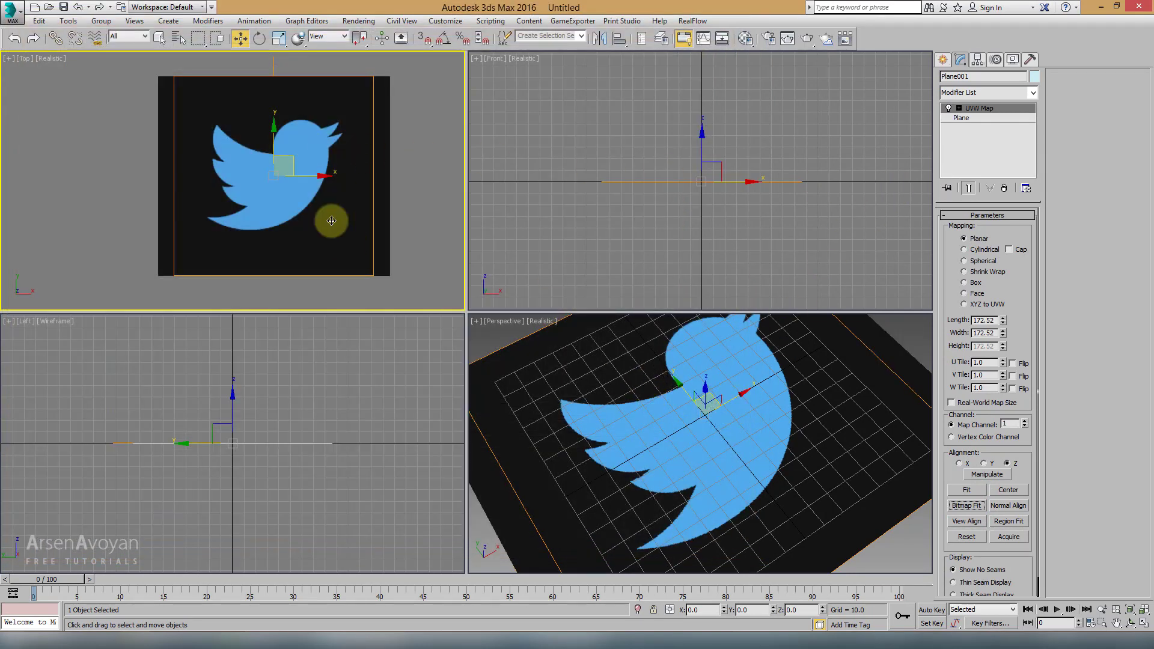
pyautogui.hotkey('alt', 'w')
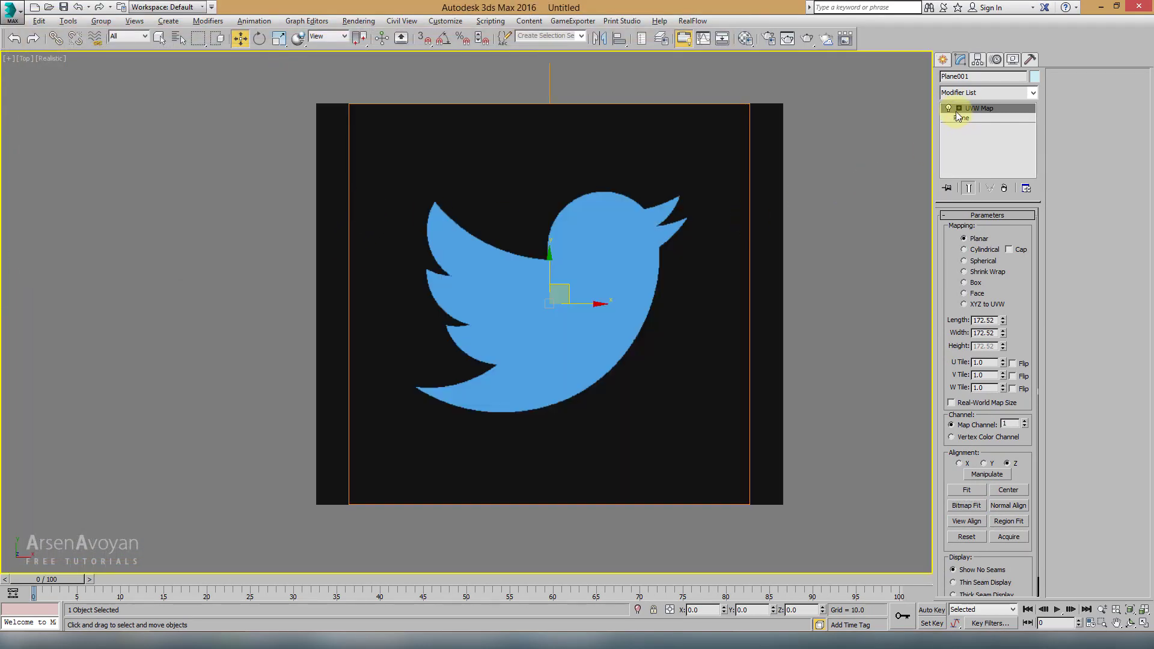
pyautogui.click(948, 108)
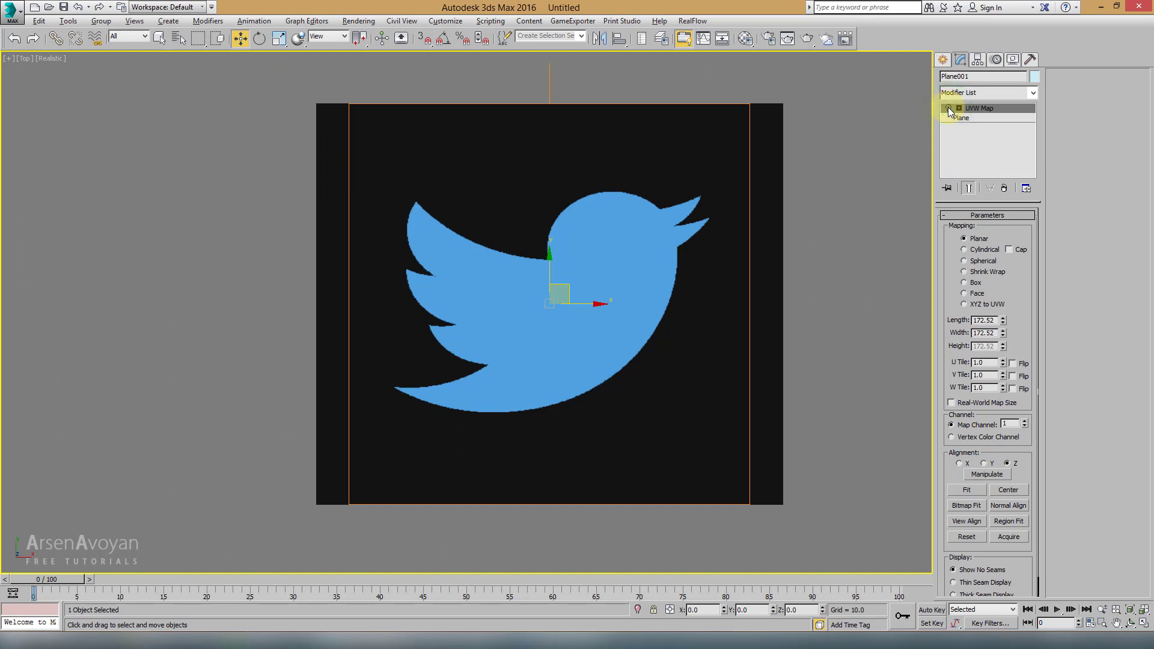
pyautogui.click(948, 109)
pyautogui.click(949, 108)
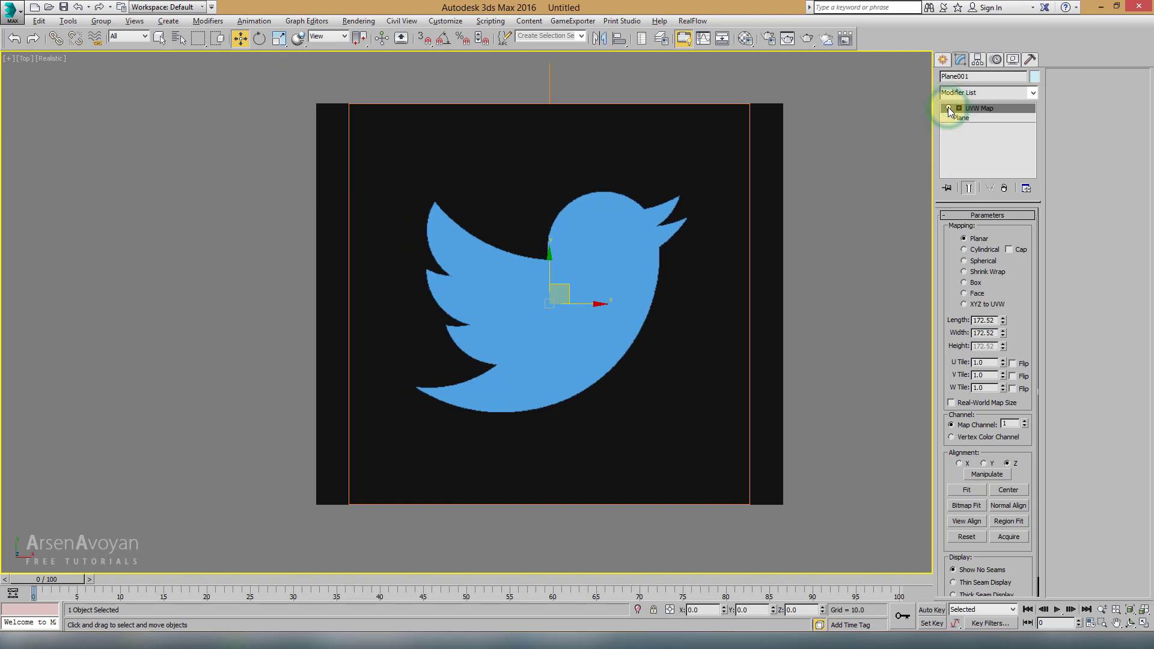
# Back at Plane level, adjust the plane's Length, settling on 126.422
pyautogui.click(963, 119)
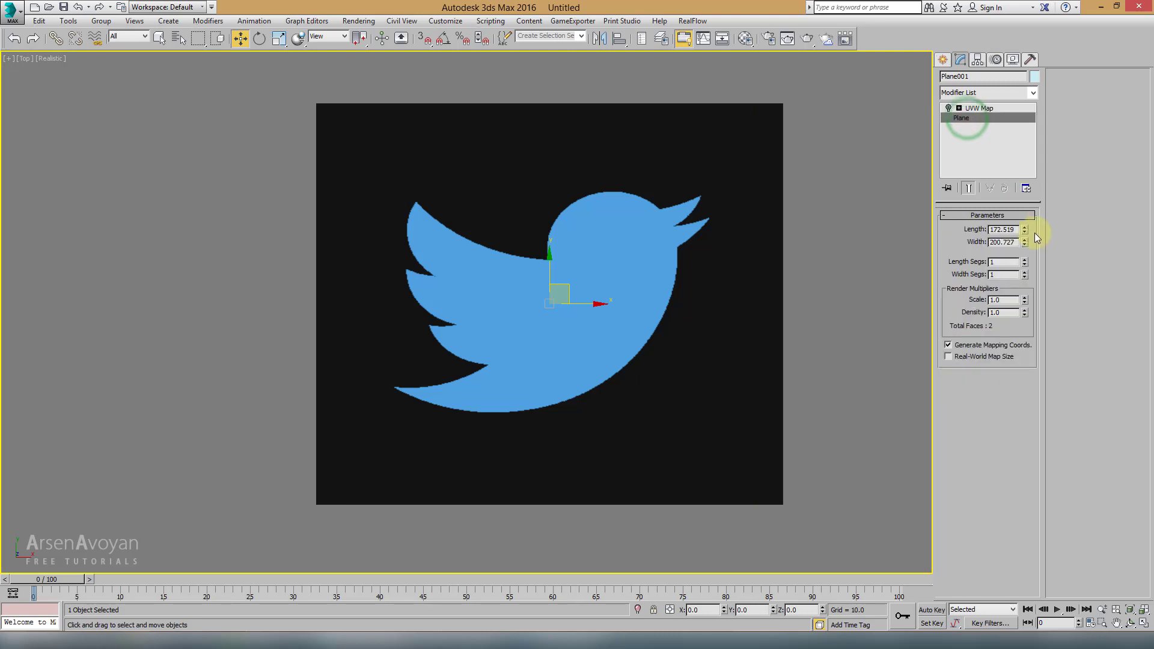
pyautogui.moveTo(1026, 230); pyautogui.dragTo(1017, 147)
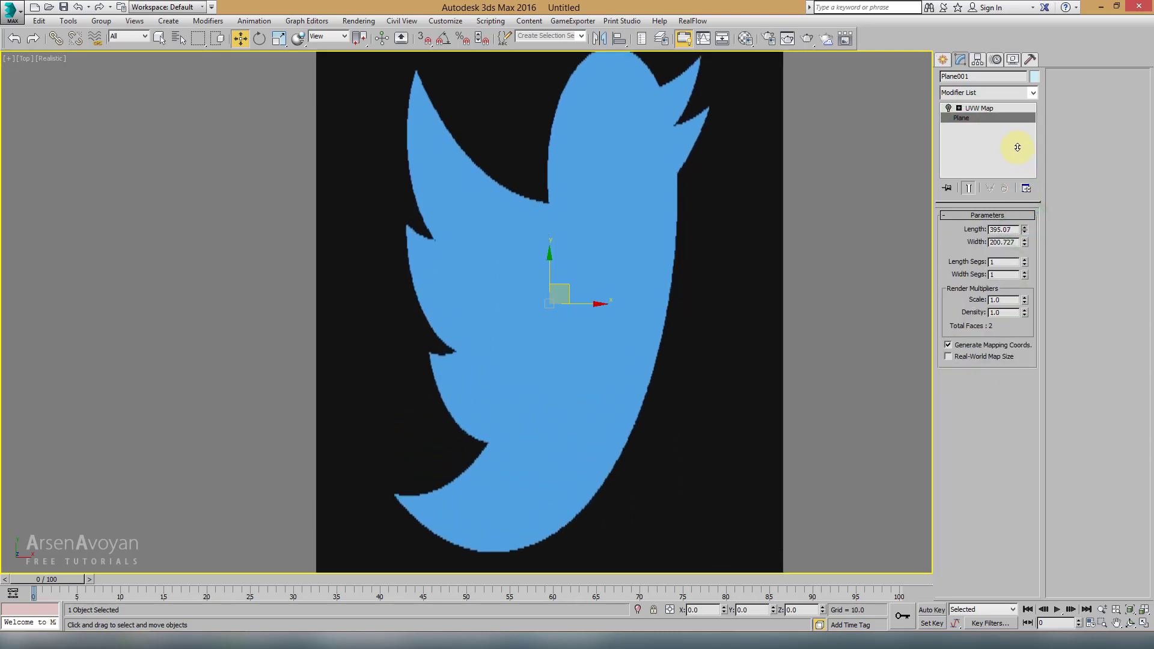
pyautogui.scroll(-2, 814, 175)
pyautogui.scroll(-2, 772, 201)
pyautogui.moveTo(772, 201); pyautogui.dragTo(674, 257, button='middle')
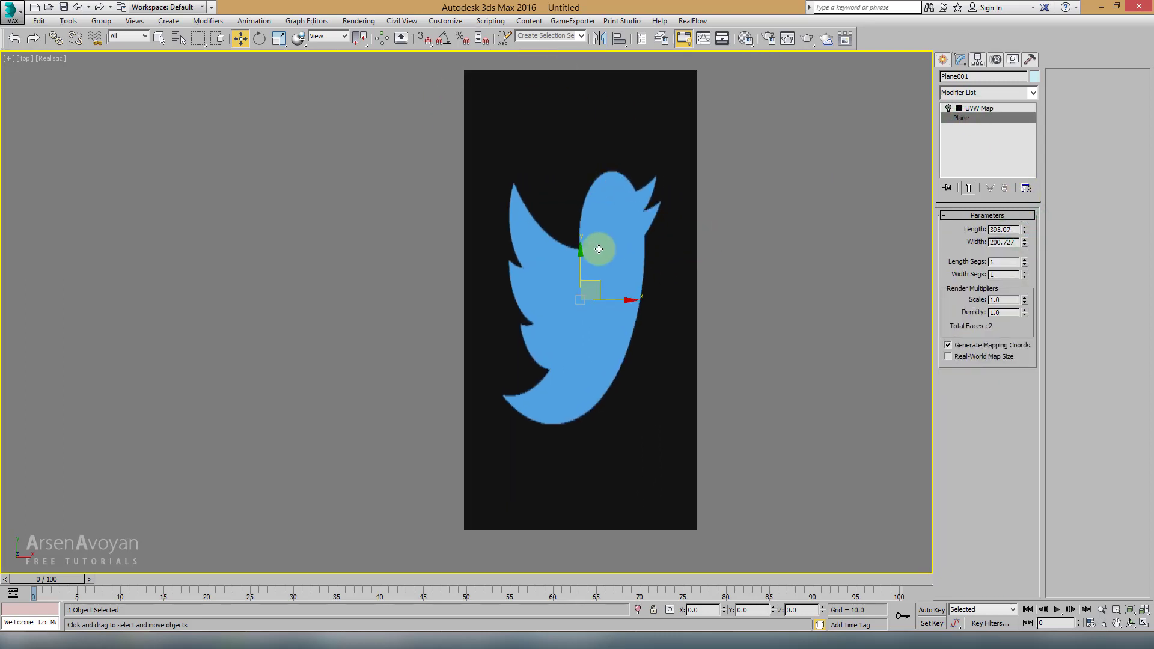
pyautogui.click(948, 109)
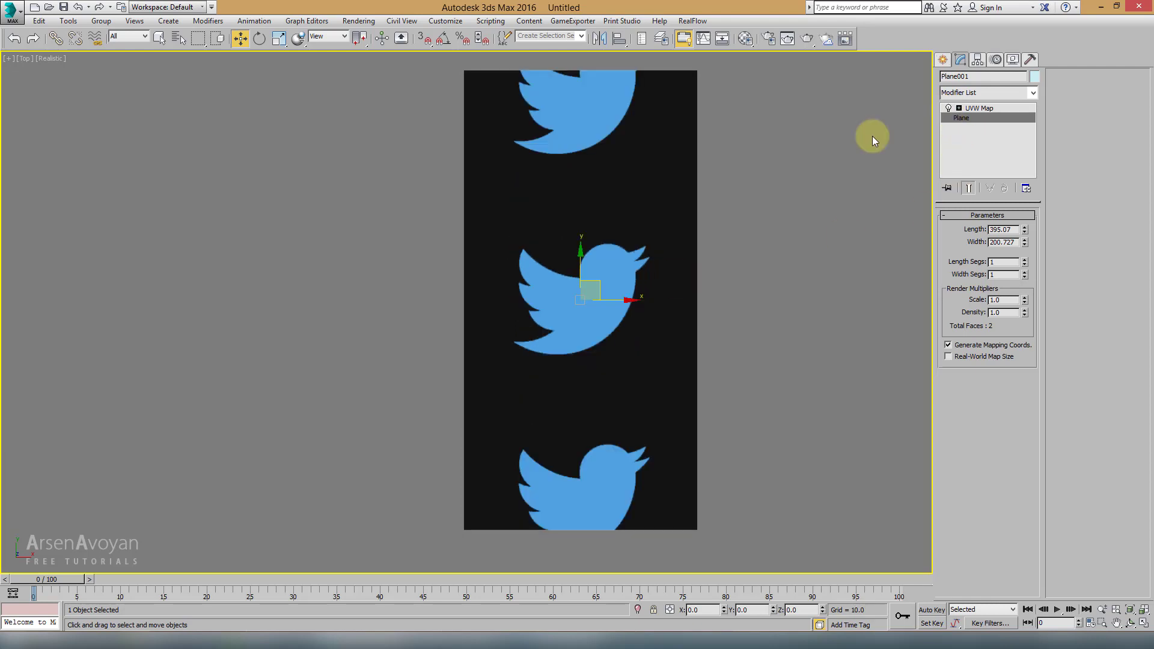
pyautogui.click(979, 108)
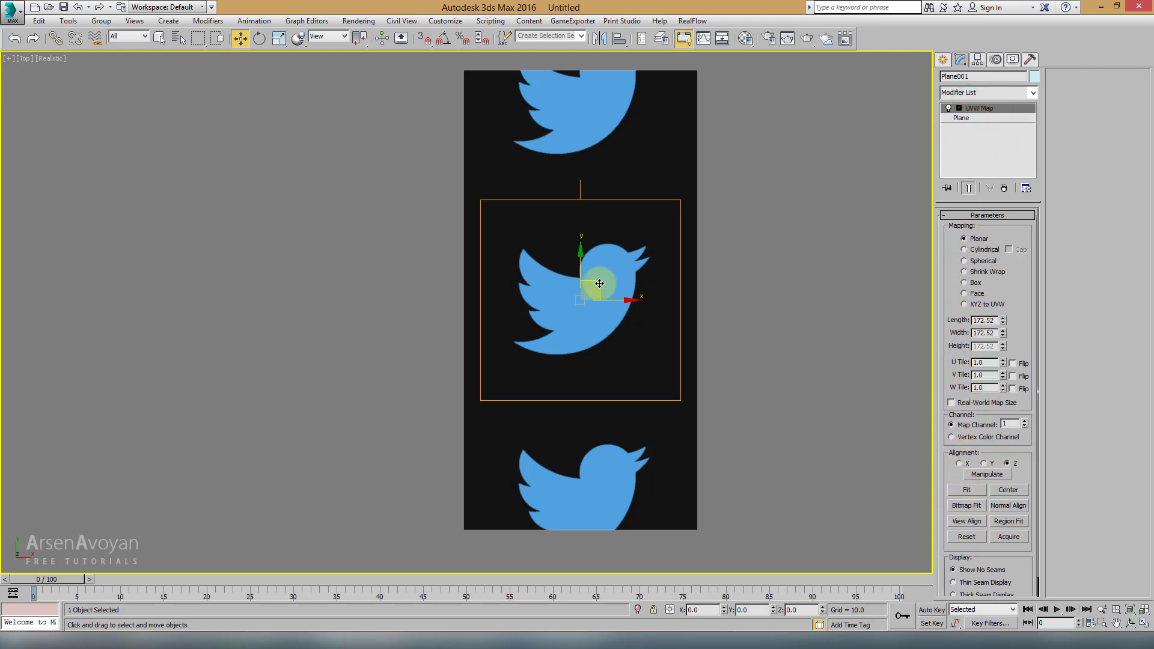
pyautogui.click(962, 120)
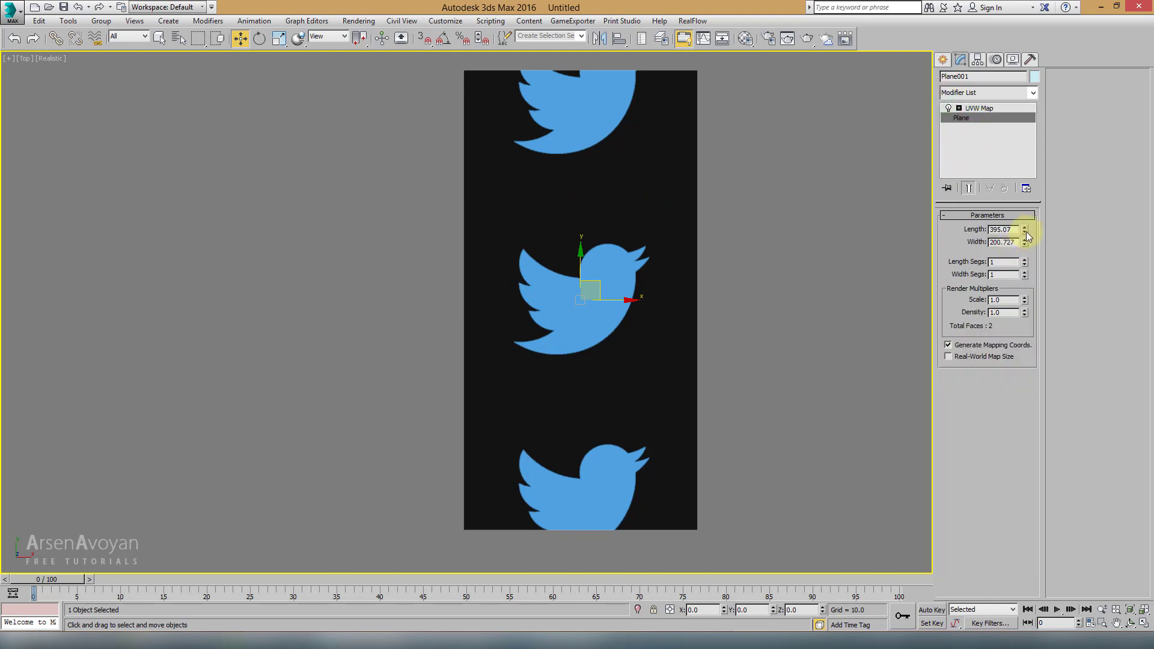
pyautogui.moveTo(1024, 229)
pyautogui.mouseDown()
pyautogui.moveTo(1022, 268)
pyautogui.moveTo(1021, 258)
pyautogui.mouseUp()
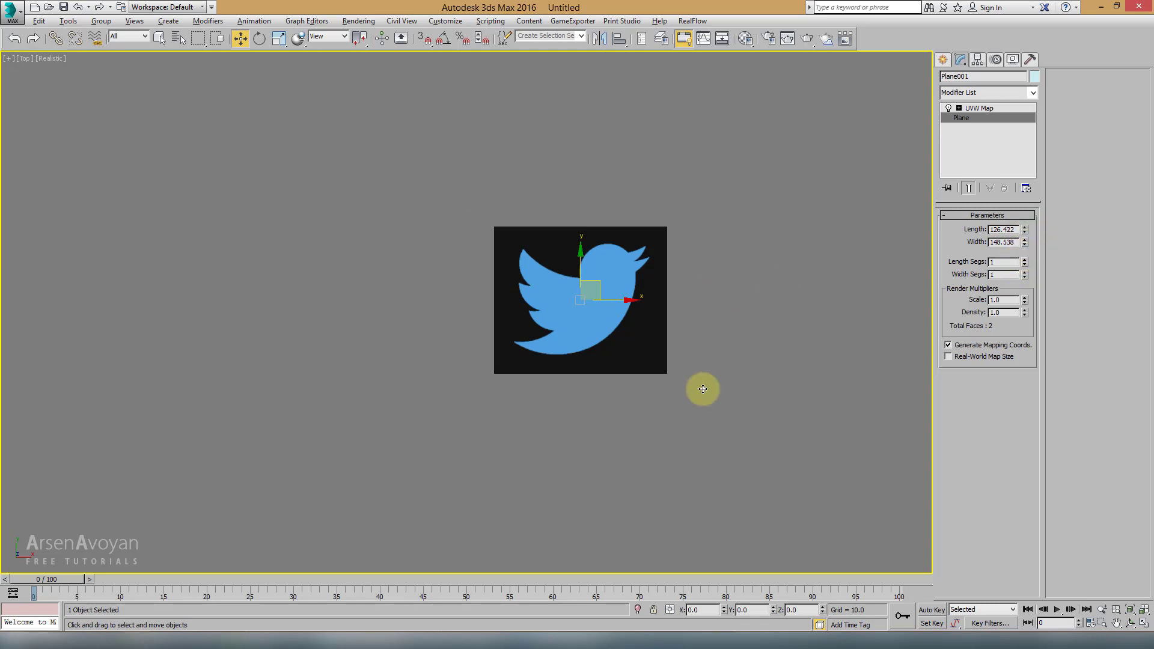
# Confirm the 148.538 plane width and look over the plane in Perspective and Top views
pyautogui.press('p')
pyautogui.scroll(-3, 473, 305)
pyautogui.moveTo(476, 258)
pyautogui.keyDown('alt'); pyautogui.mouseDown(button='middle')
pyautogui.moveTo(451, 245)
pyautogui.moveTo(451, 312)
pyautogui.mouseUp(button='middle'); pyautogui.keyUp('alt')
pyautogui.scroll(3, 418, 282)
pyautogui.hotkey('alt', 'w')
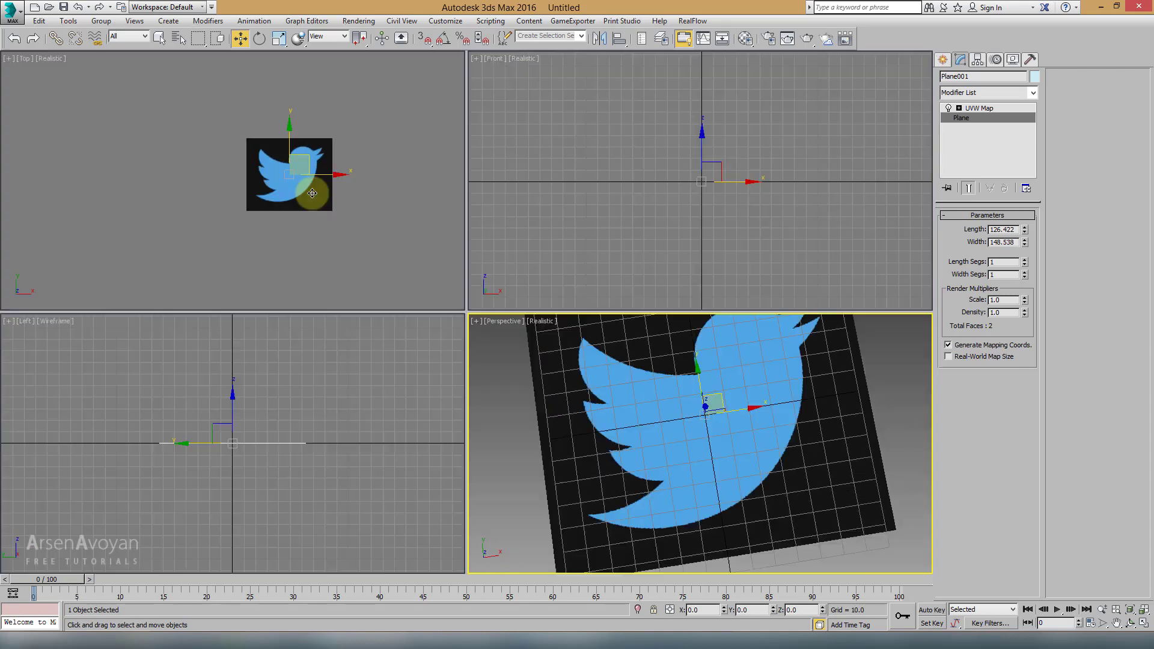
pyautogui.click(310, 194)
pyautogui.hotkey('alt', 'w')
pyautogui.scroll(4, 559, 282)
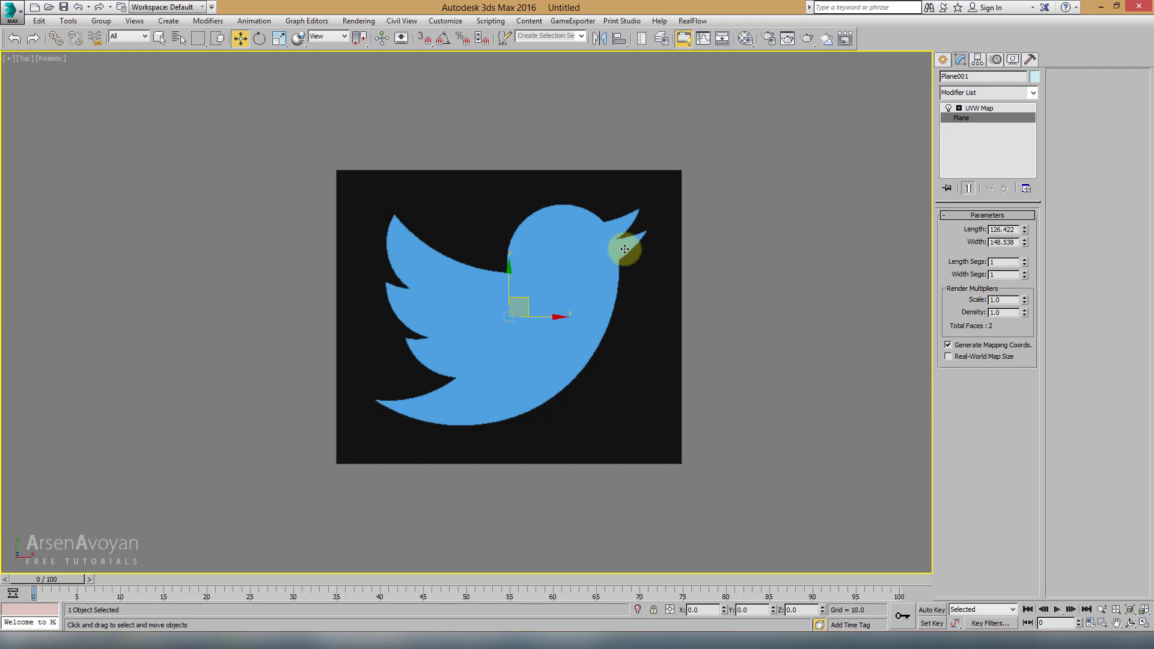
pyautogui.scroll(1, 618, 245)
pyautogui.hotkey('alt', 'w')
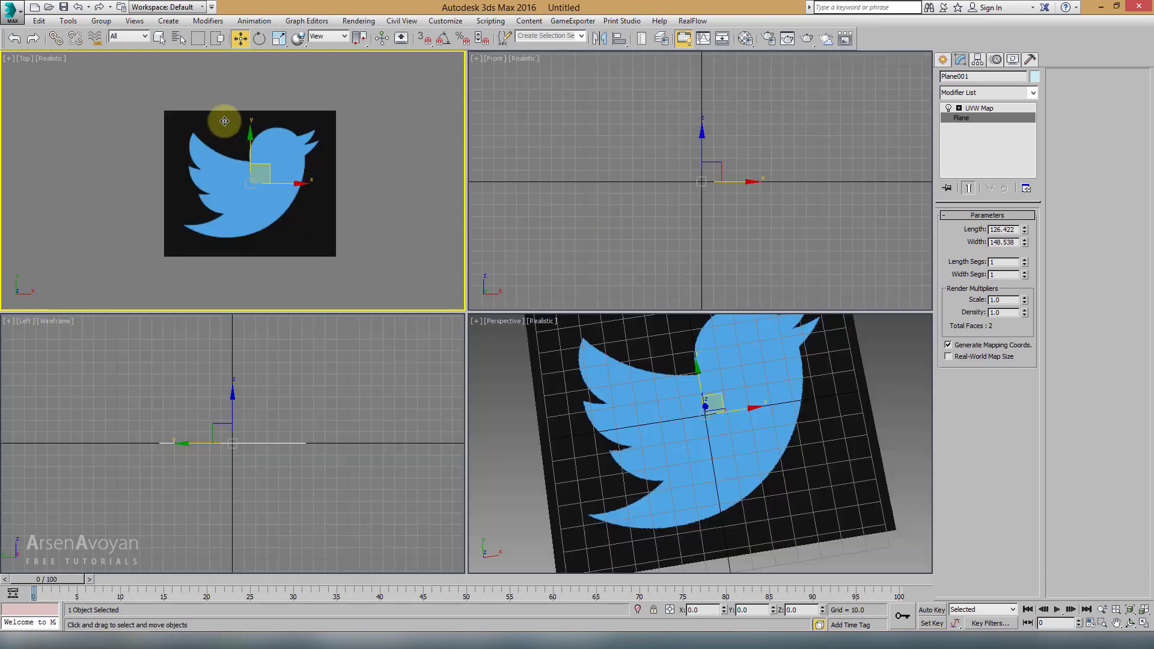
# Lower the plane to Z -3.926 in the Front view and show edged faces there
pyautogui.scroll(1, 667, 214)
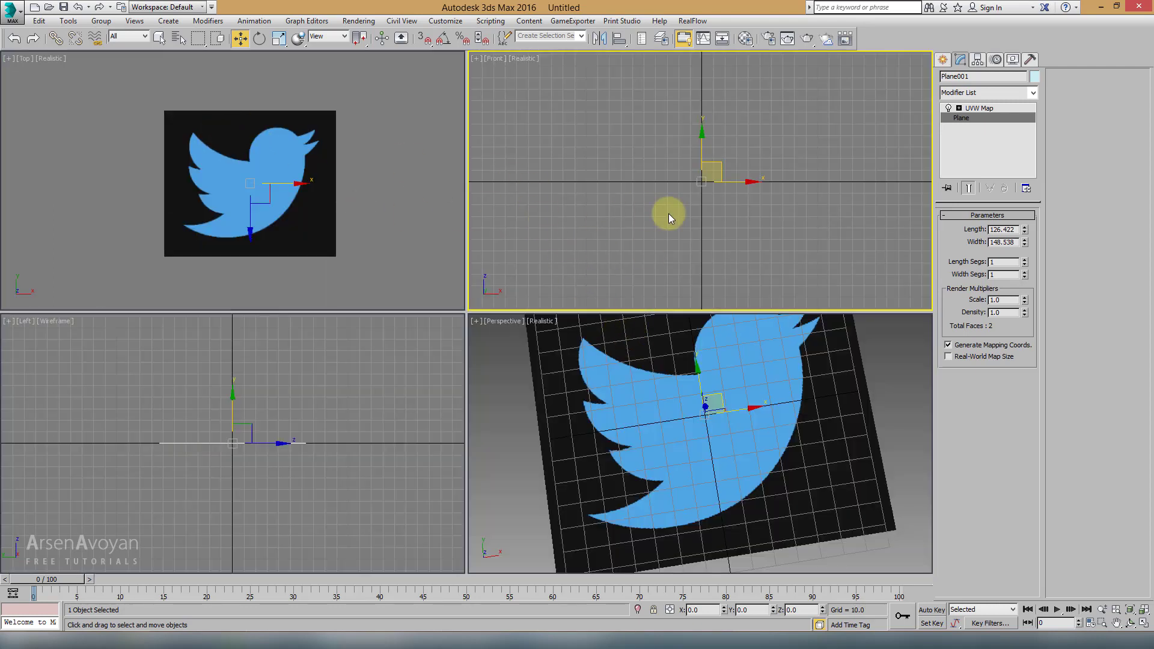
pyautogui.scroll(2, 667, 217)
pyautogui.keyDown('alt'); pyautogui.moveTo(695, 399); pyautogui.dragTo(705, 363, button='middle'); pyautogui.keyUp('alt')
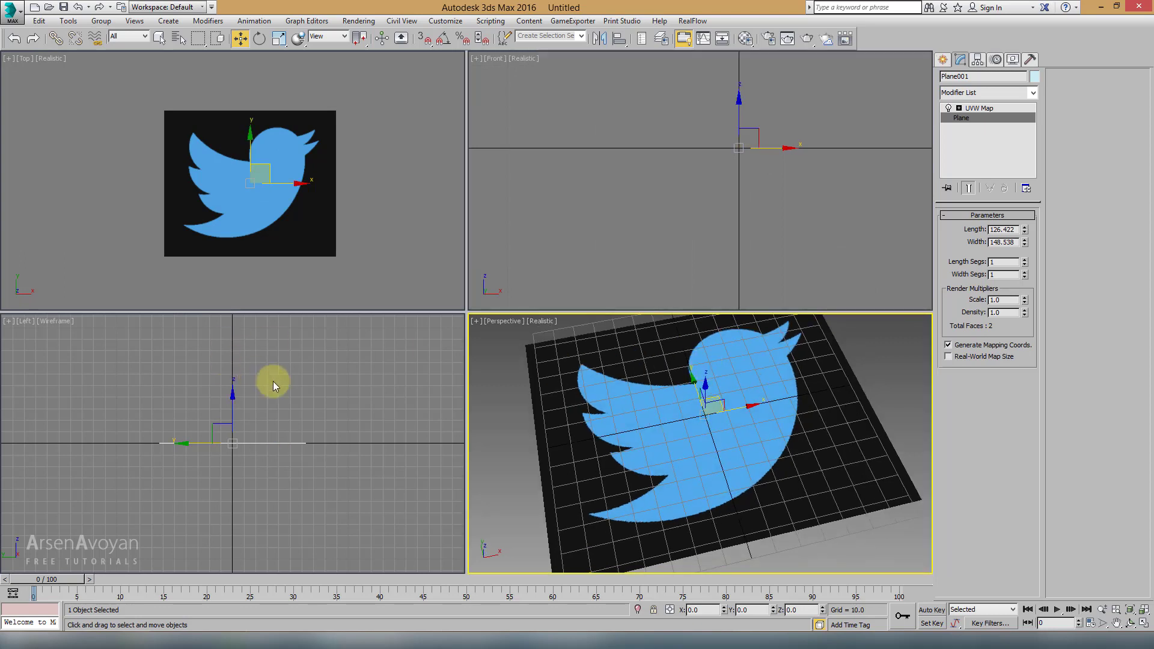
pyautogui.scroll(-3, 706, 161)
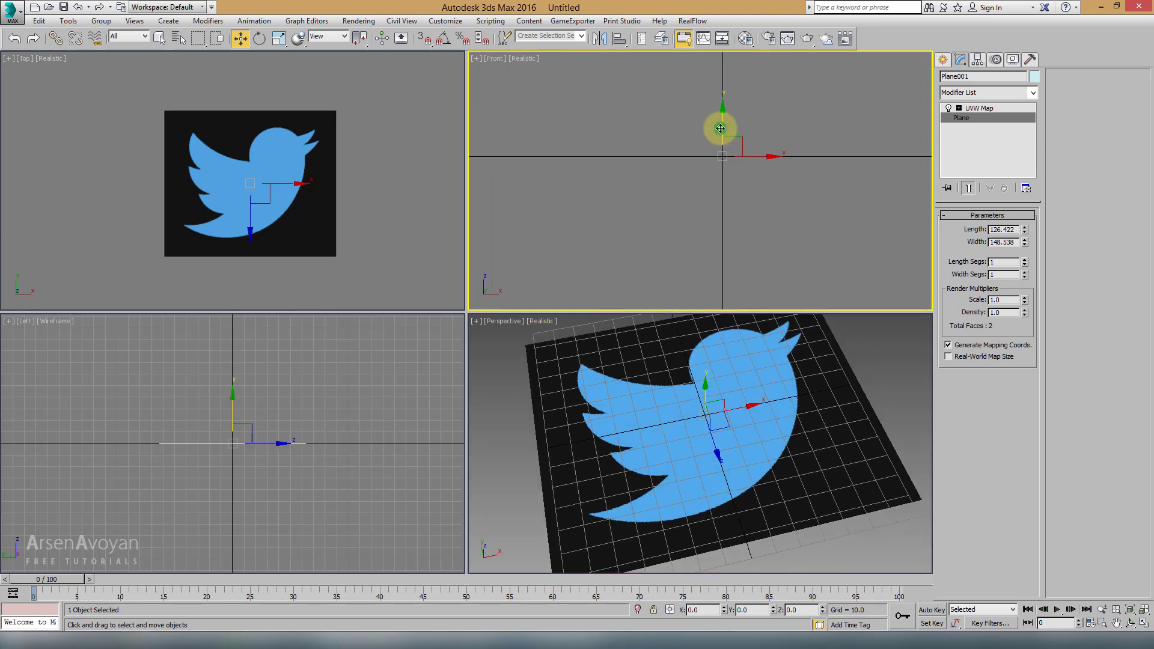
pyautogui.moveTo(720, 128); pyautogui.dragTo(720, 134)
pyautogui.moveTo(702, 186); pyautogui.dragTo(702, 190, button='middle')
pyautogui.press('F4')
pyautogui.moveTo(740, 114)
pyautogui.mouseDown()
pyautogui.moveTo(740, 102)
pyautogui.moveTo(741, 121)
pyautogui.mouseUp()
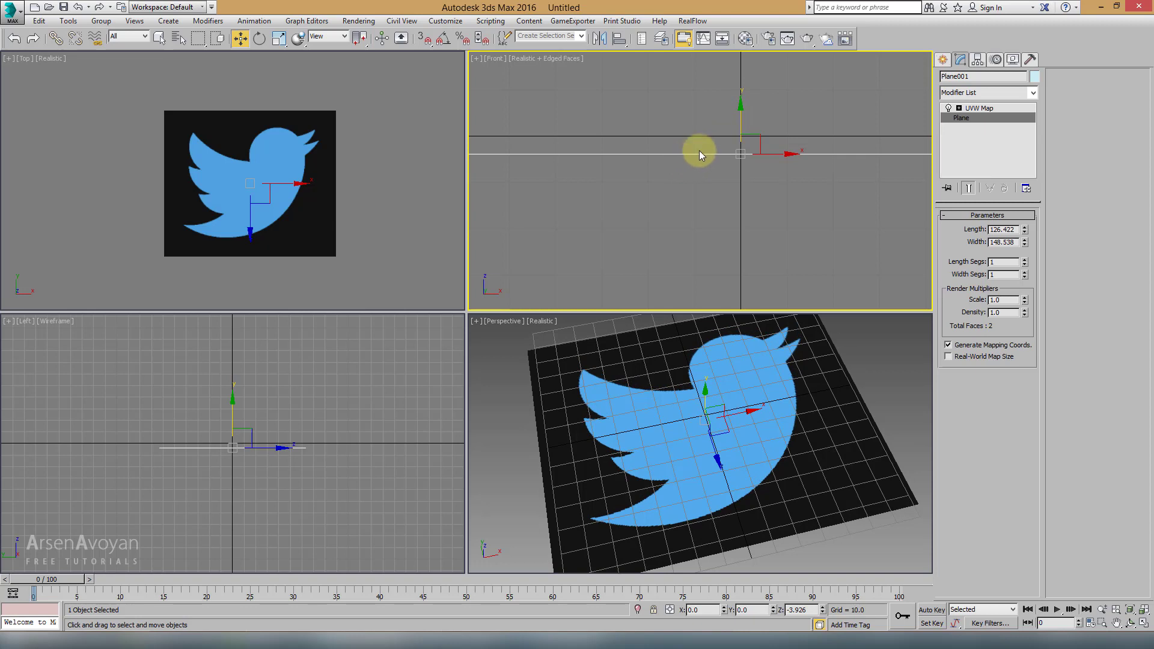
# Drag the plane further down in the Front view to Z -9.912
pyautogui.moveTo(698, 150); pyautogui.dragTo(695, 154, button='middle')
pyautogui.scroll(5, 232, 160)
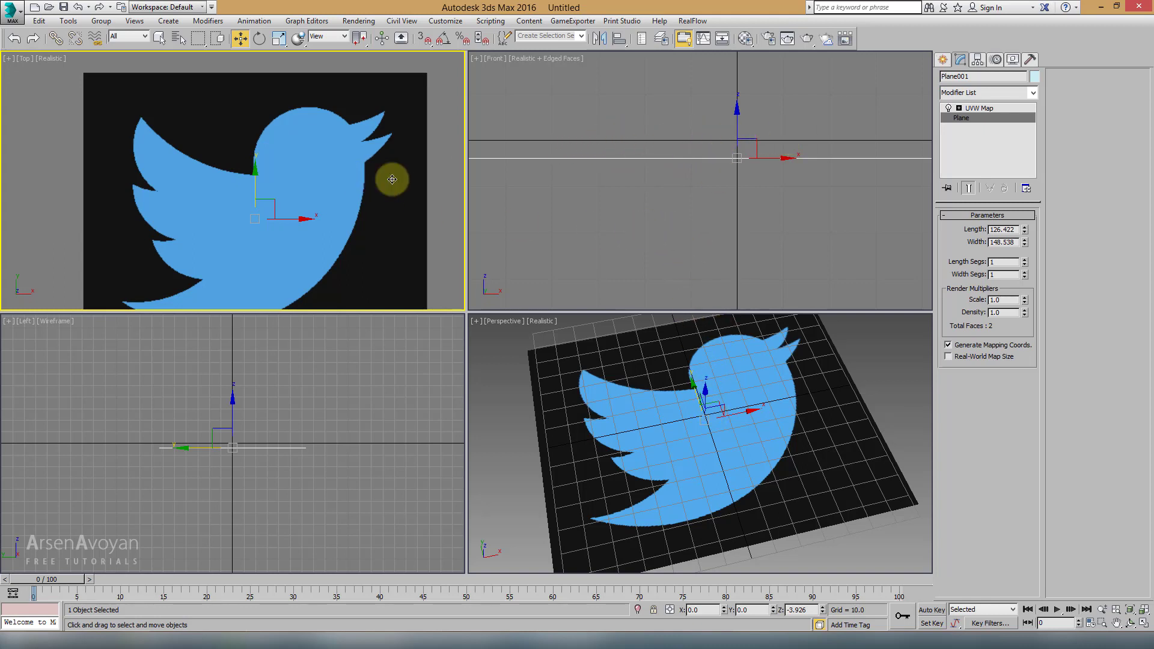
pyautogui.moveTo(709, 127)
pyautogui.mouseDown()
pyautogui.moveTo(733, 130)
pyautogui.moveTo(728, 145)
pyautogui.mouseUp()
# Maximise the Perspective view, orbit around the plane, and cancel a trial sideways move
pyautogui.click(709, 399)
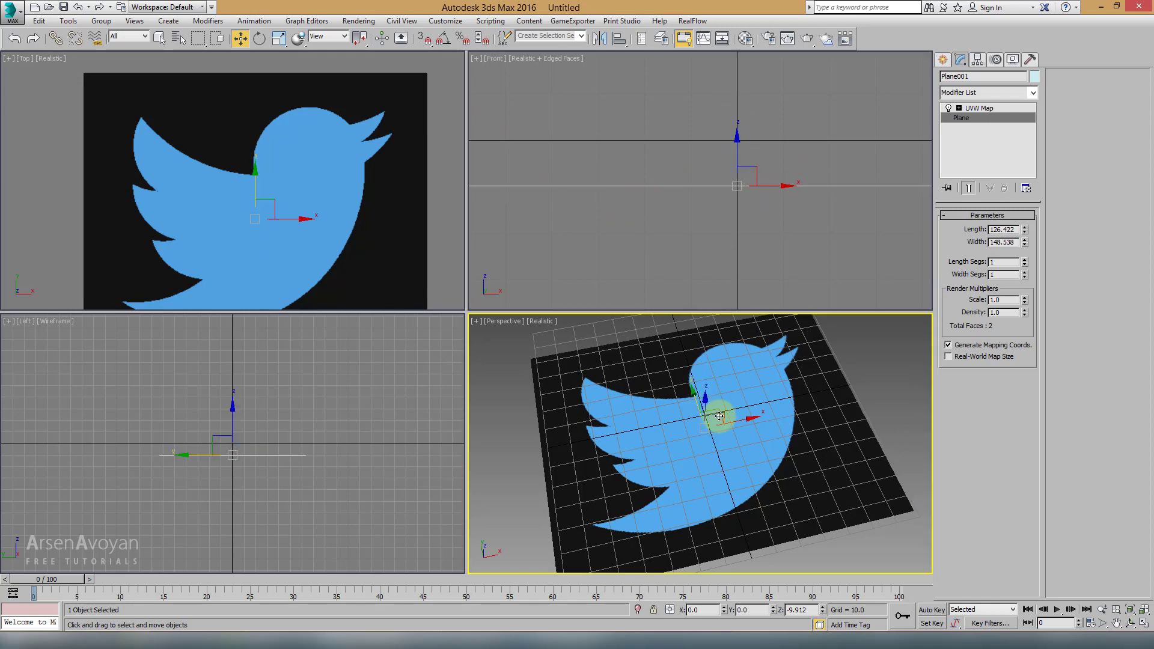
pyautogui.hotkey('alt', 'w')
pyautogui.keyDown('alt'); pyautogui.moveTo(716, 309); pyautogui.dragTo(609, 297, button='middle'); pyautogui.keyUp('alt')
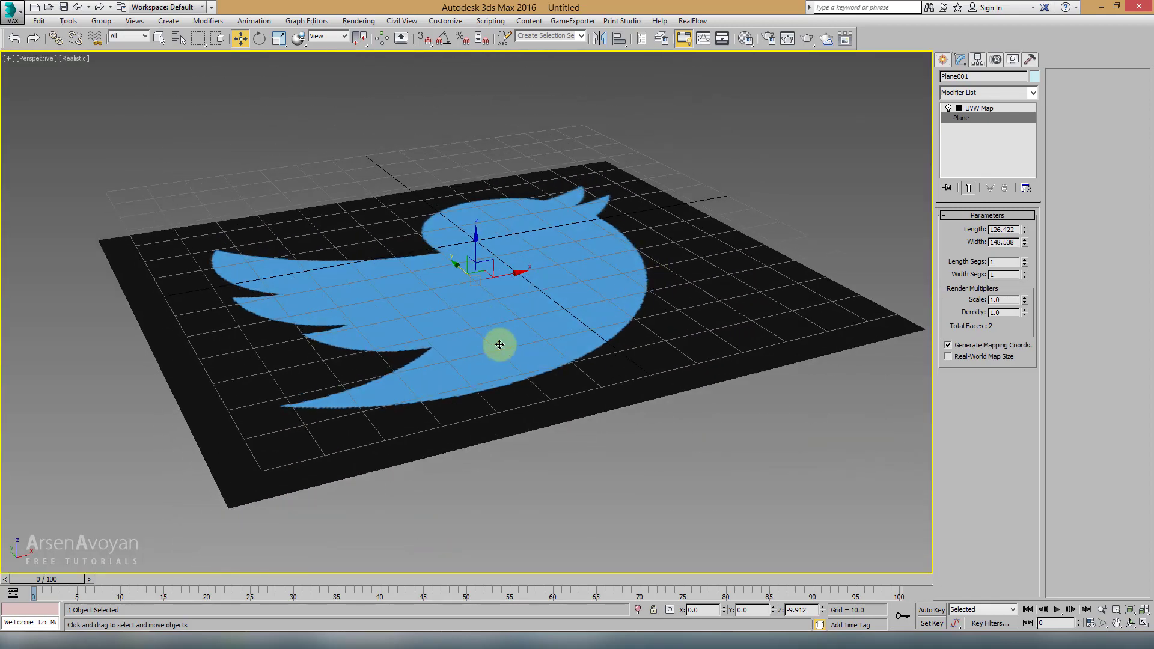
pyautogui.moveTo(497, 342)
pyautogui.keyDown('alt'); pyautogui.mouseDown(button='middle')
pyautogui.moveTo(528, 296)
pyautogui.moveTo(515, 308)
pyautogui.moveTo(427, 268)
pyautogui.mouseUp(button='middle'); pyautogui.keyUp('alt')
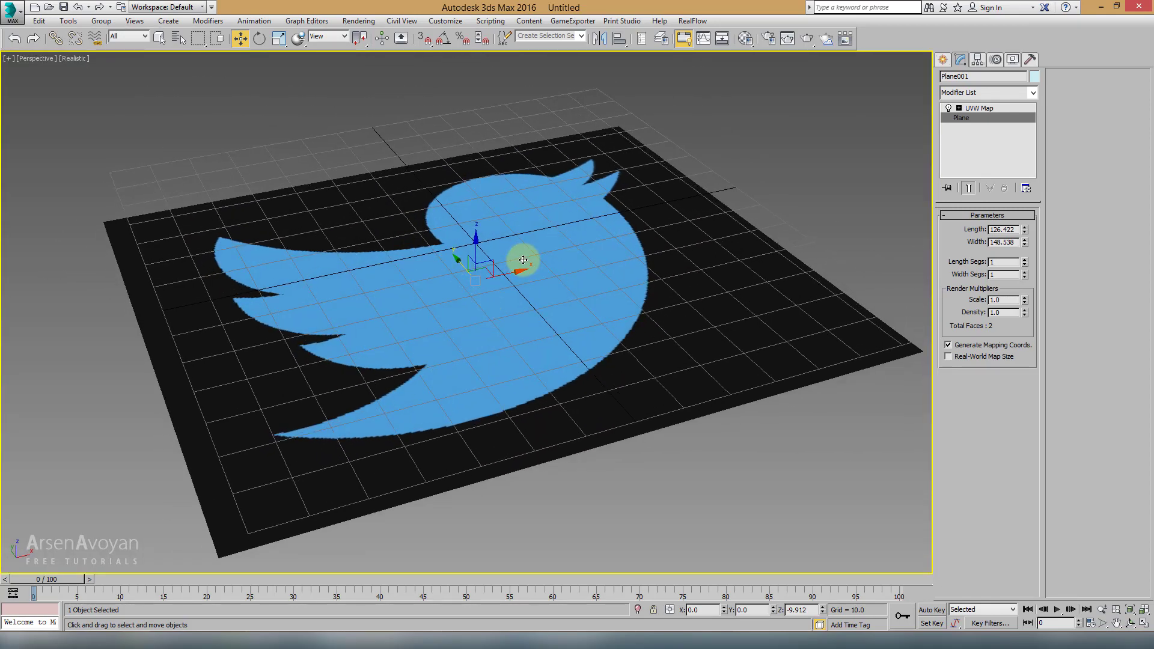
pyautogui.keyDown('alt'); pyautogui.moveTo(510, 260); pyautogui.dragTo(427, 252, button='middle'); pyautogui.keyUp('alt')
pyautogui.keyDown('alt'); pyautogui.moveTo(518, 194); pyautogui.dragTo(521, 193, button='middle'); pyautogui.keyUp('alt')
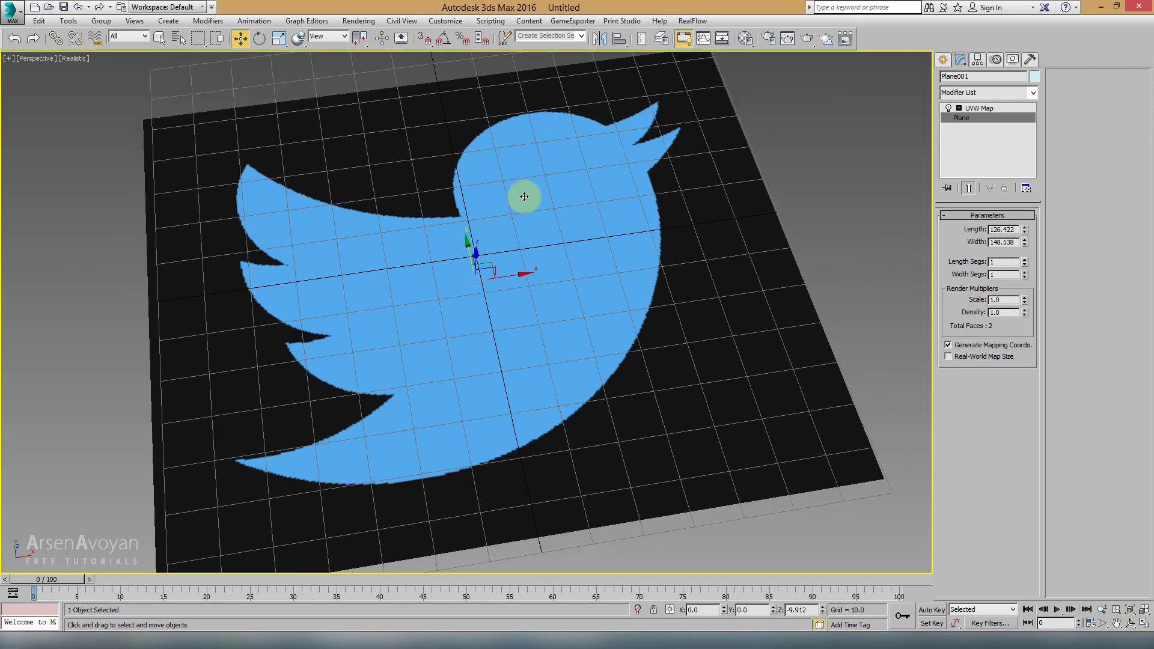
pyautogui.moveTo(514, 275)
pyautogui.mouseDown()
pyautogui.moveTo(663, 266)
pyautogui.moveTo(477, 274)
pyautogui.moveTo(640, 270)
pyautogui.mouseUp()
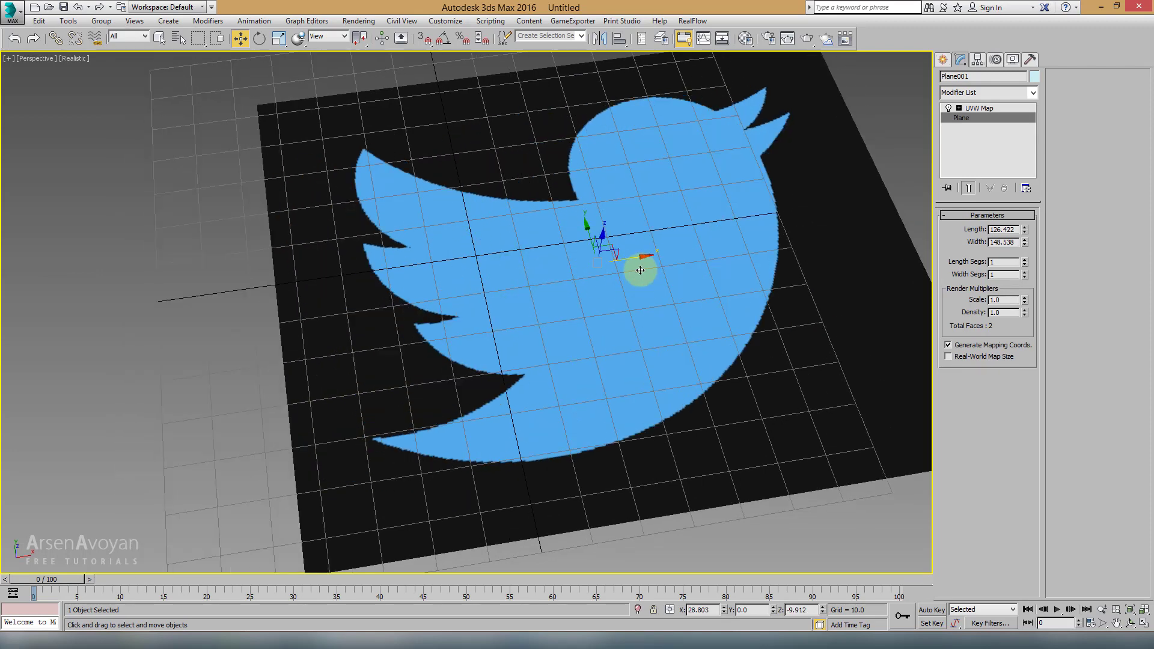
pyautogui.rightClick(640, 270)
pyautogui.scroll(-2, 629, 260)
pyautogui.scroll(-2, 577, 258)
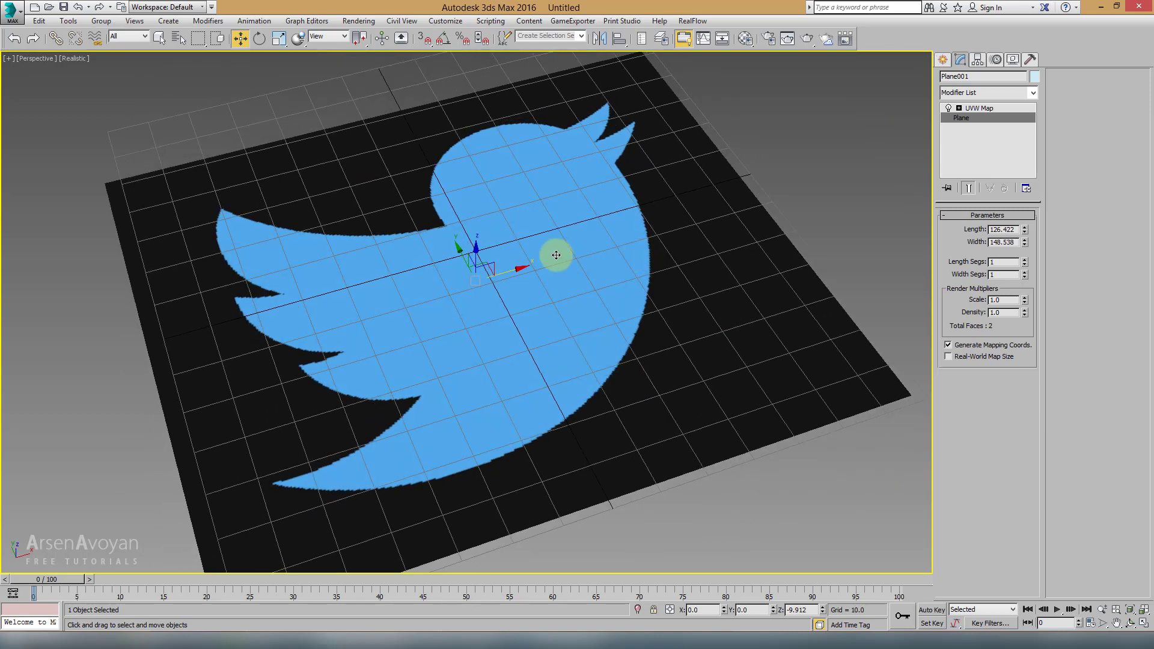
pyautogui.scroll(-2, 546, 257)
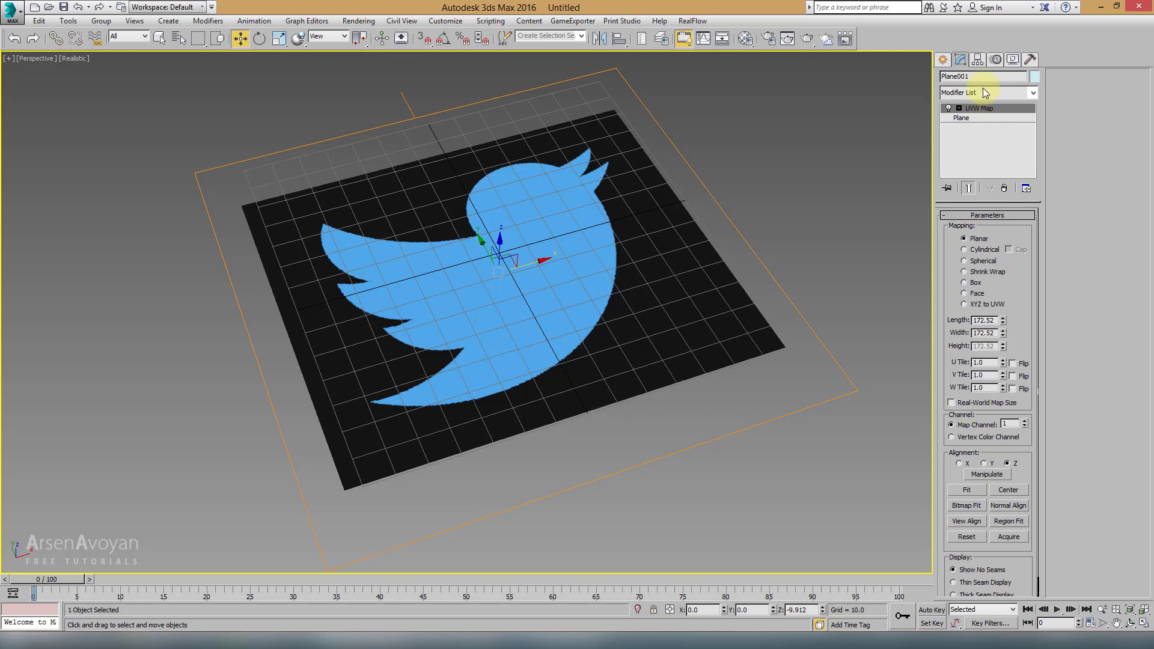
# Show edged faces and bring up Plane001's Hierarchy Link Info lock settings
pyautogui.click(978, 59)
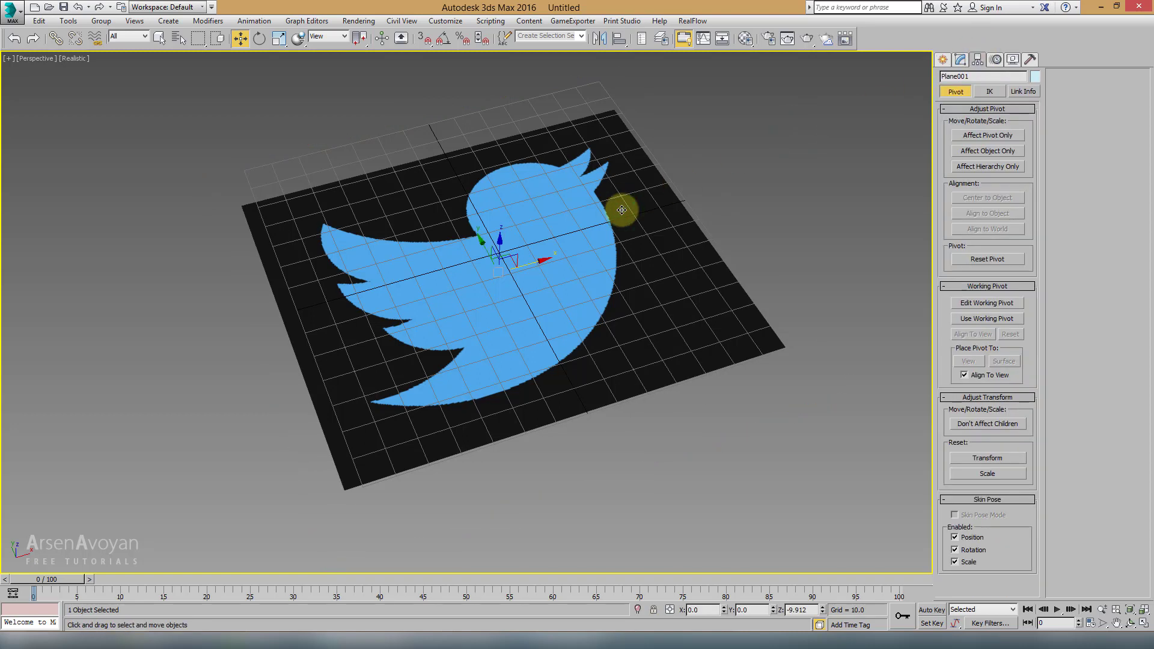
pyautogui.press('F4')
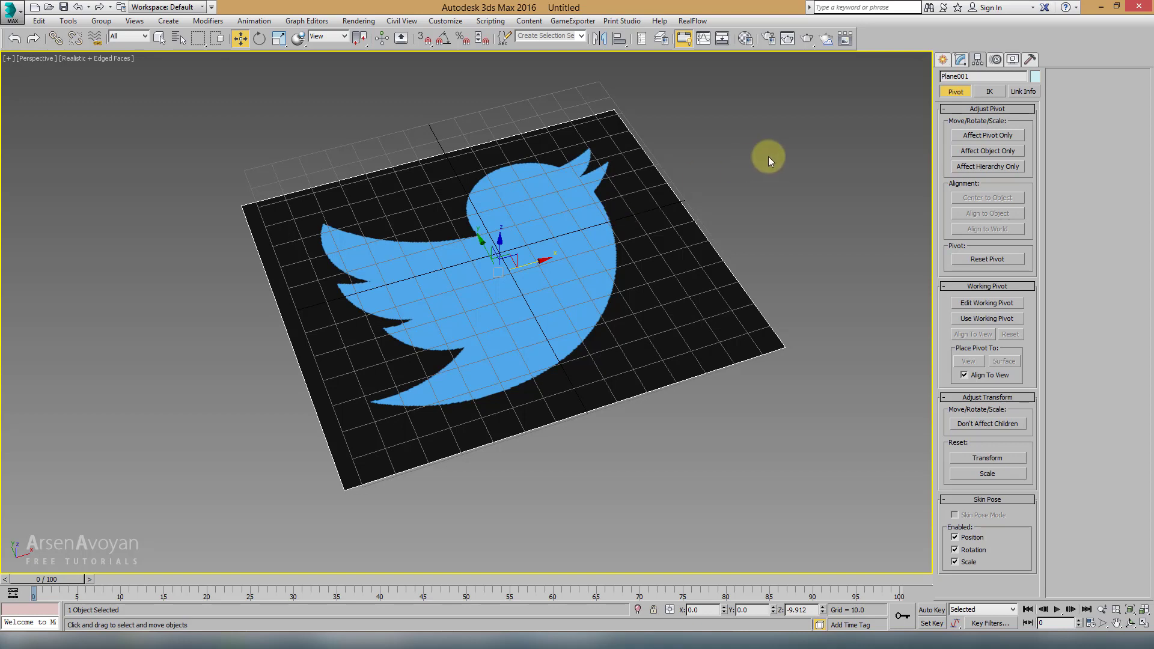
pyautogui.click(773, 156)
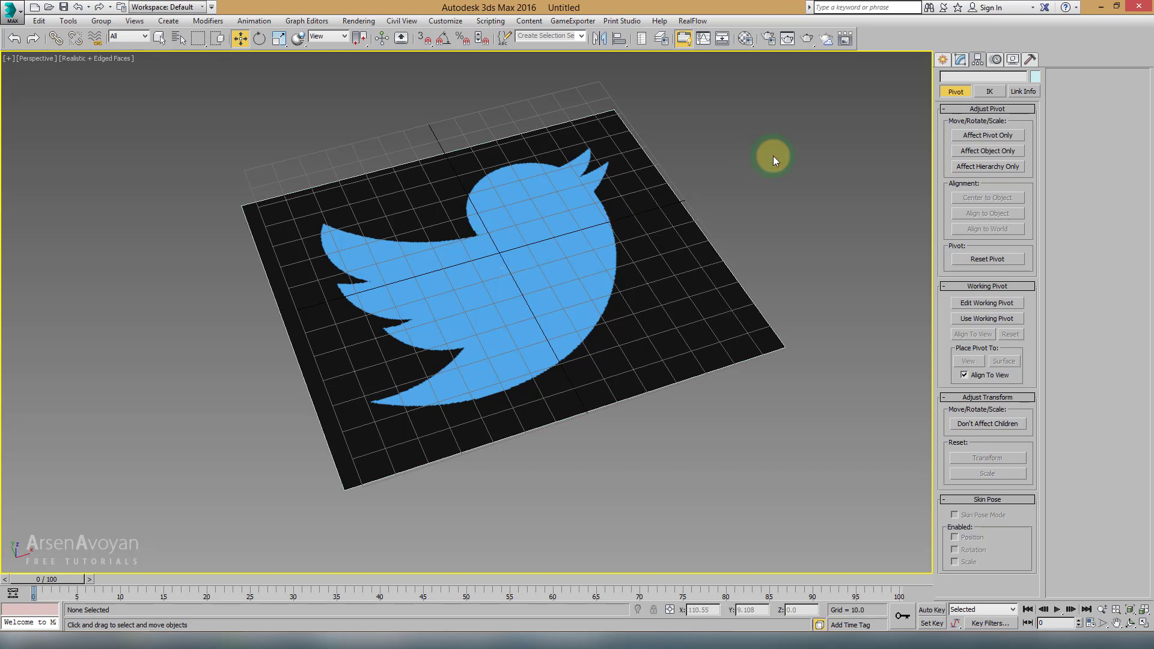
pyautogui.click(1023, 91)
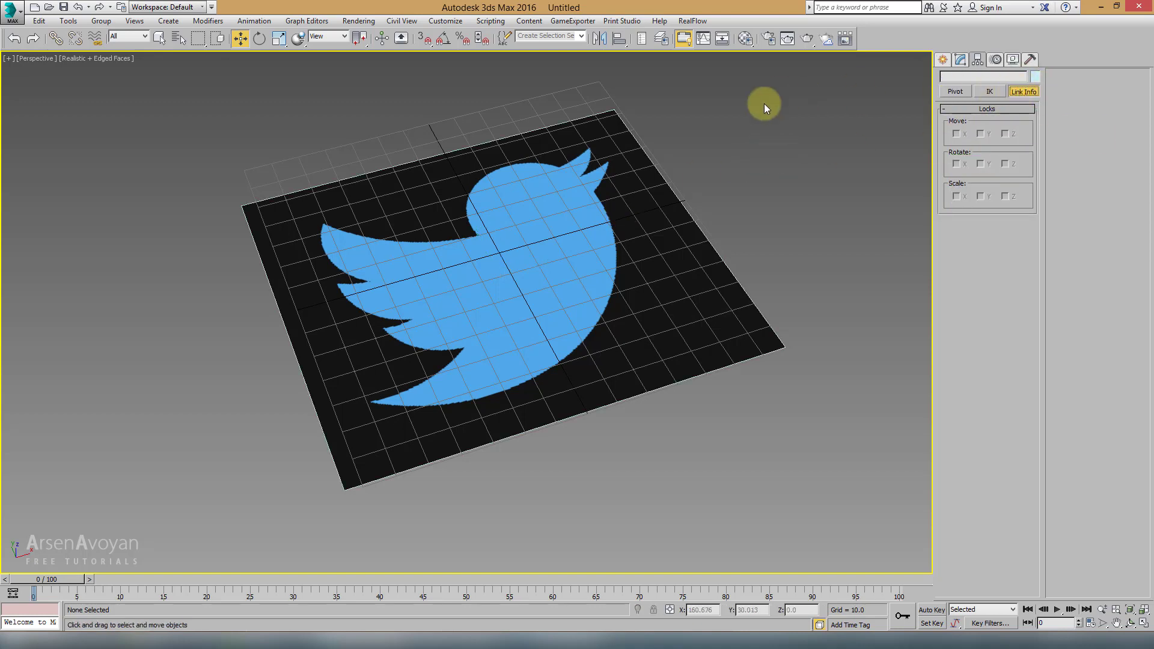
pyautogui.click(671, 207)
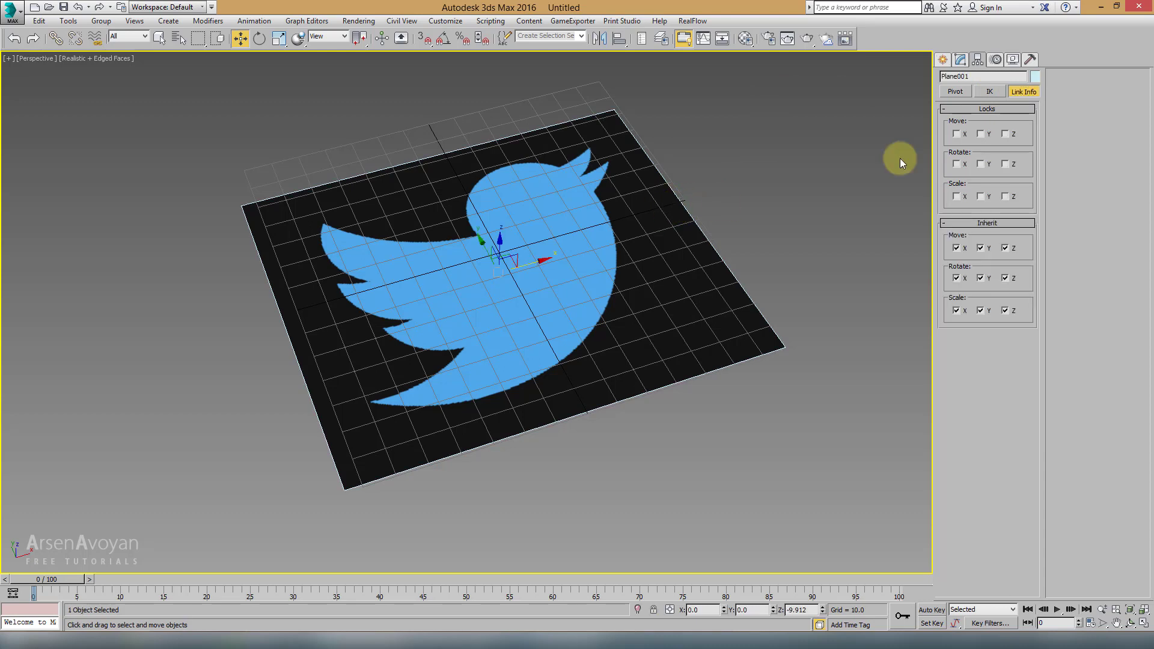
pyautogui.click(960, 59)
pyautogui.click(977, 60)
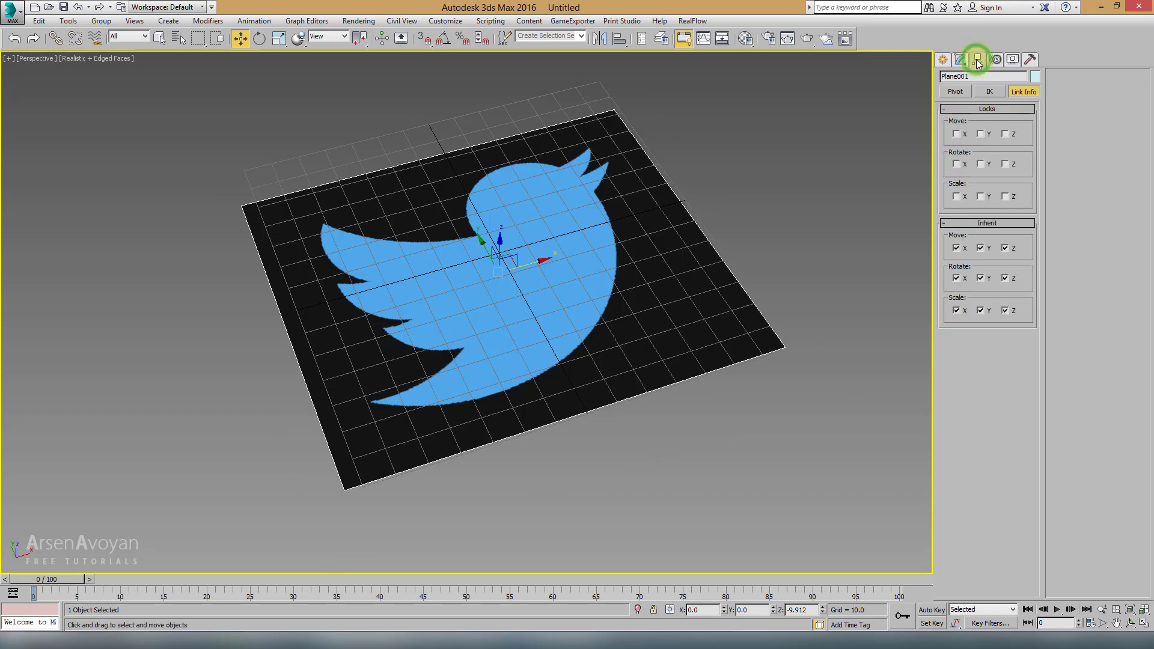
pyautogui.click(957, 92)
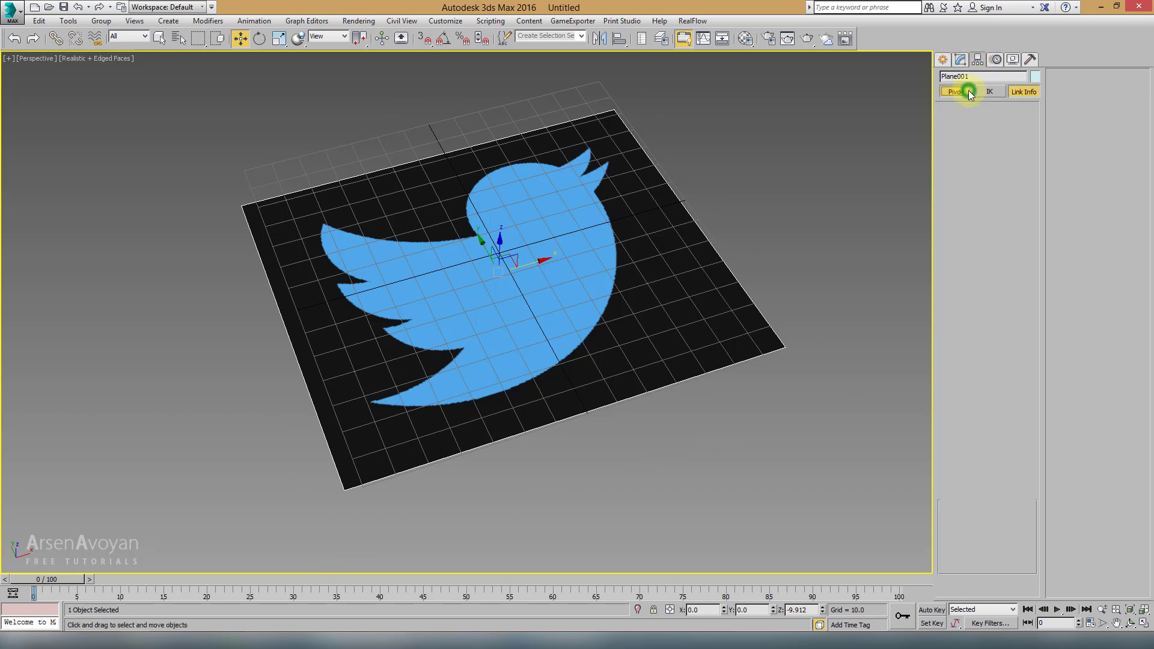
pyautogui.click(1020, 92)
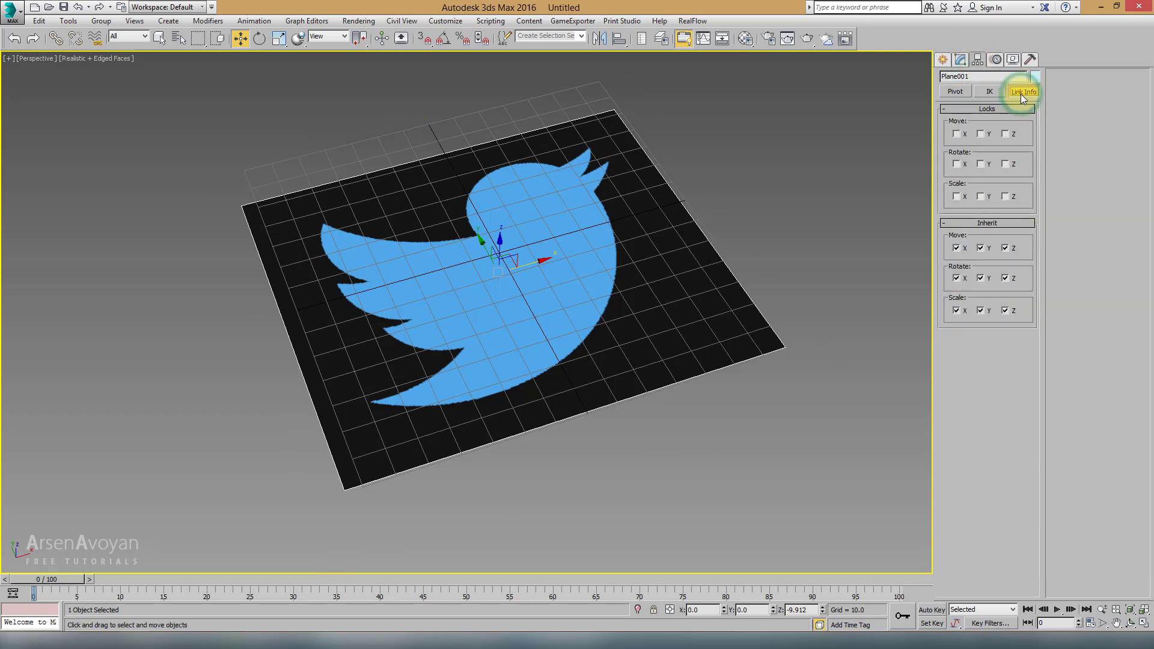
# Lock Plane001's move, rotate and scale on the X, Y and Z axes, then test with Rotate
pyautogui.click(958, 136)
pyautogui.click(1006, 135)
pyautogui.click(957, 166)
pyautogui.click(956, 197)
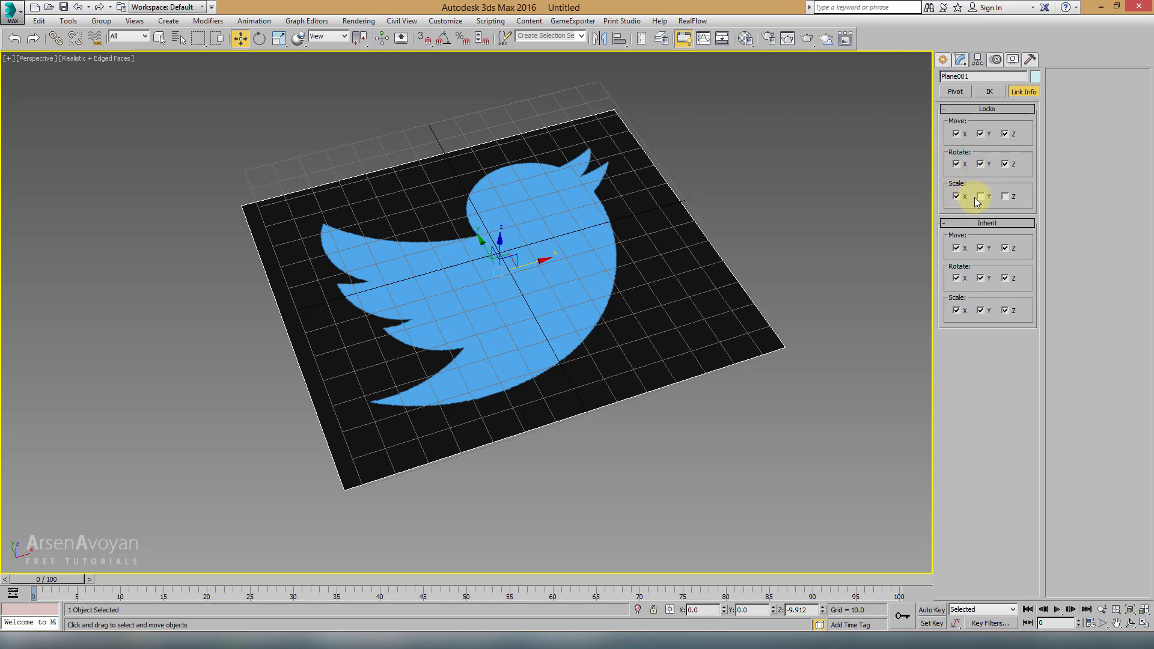
pyautogui.click(981, 197)
pyautogui.click(1005, 197)
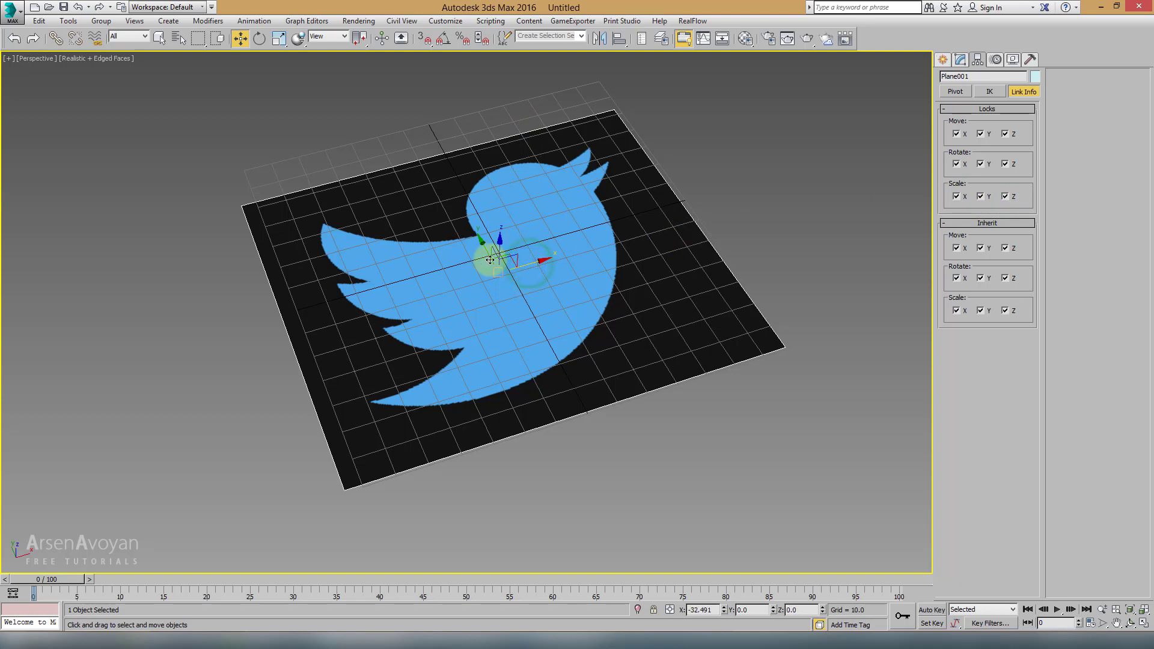
pyautogui.click(264, 39)
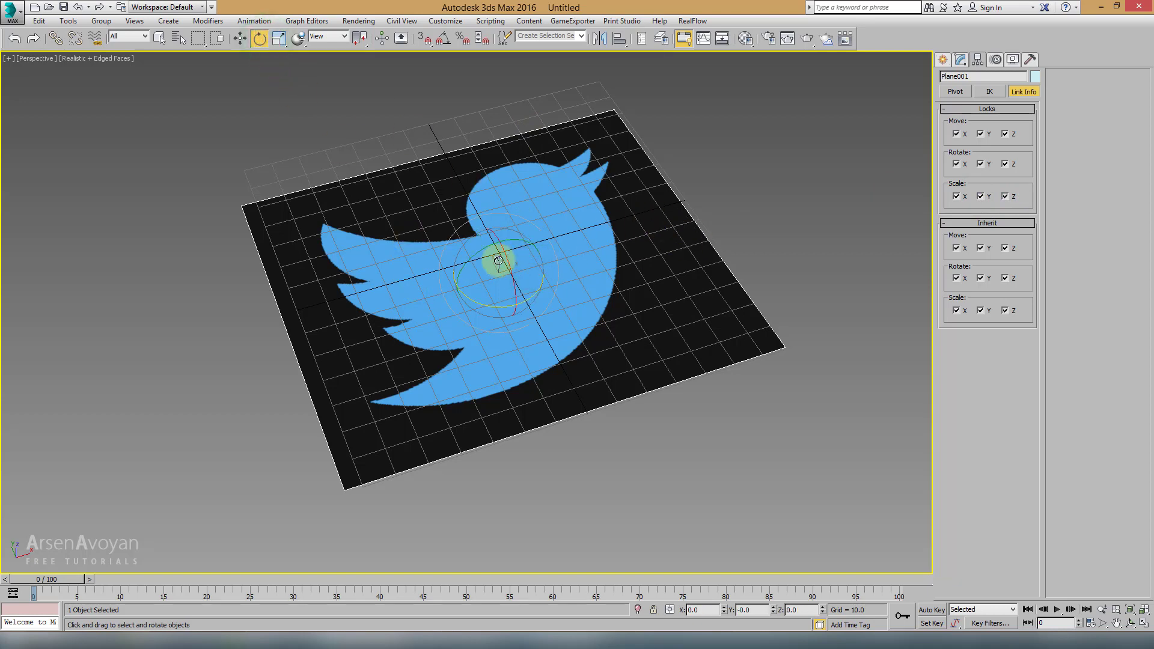
# Return to the Move tool and orbit the Perspective view to look more top-down
pyautogui.press('r')
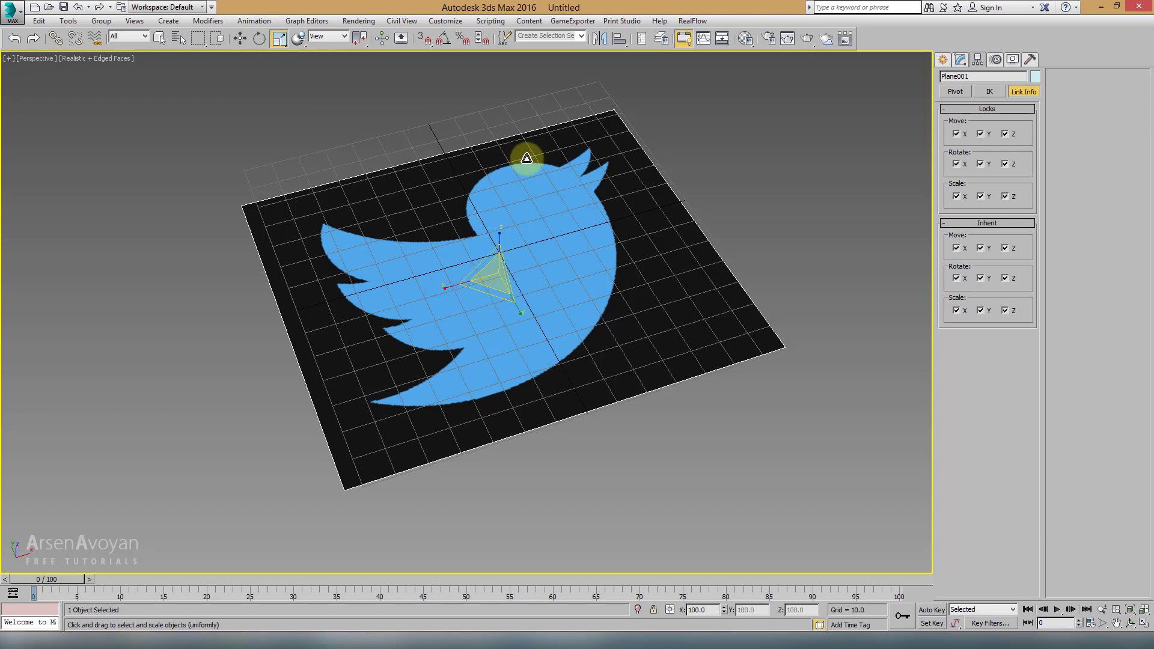
pyautogui.rightClick(607, 157)
pyautogui.click(616, 163)
pyautogui.keyDown('alt'); pyautogui.moveTo(594, 193); pyautogui.dragTo(745, 193, button='middle'); pyautogui.keyUp('alt')
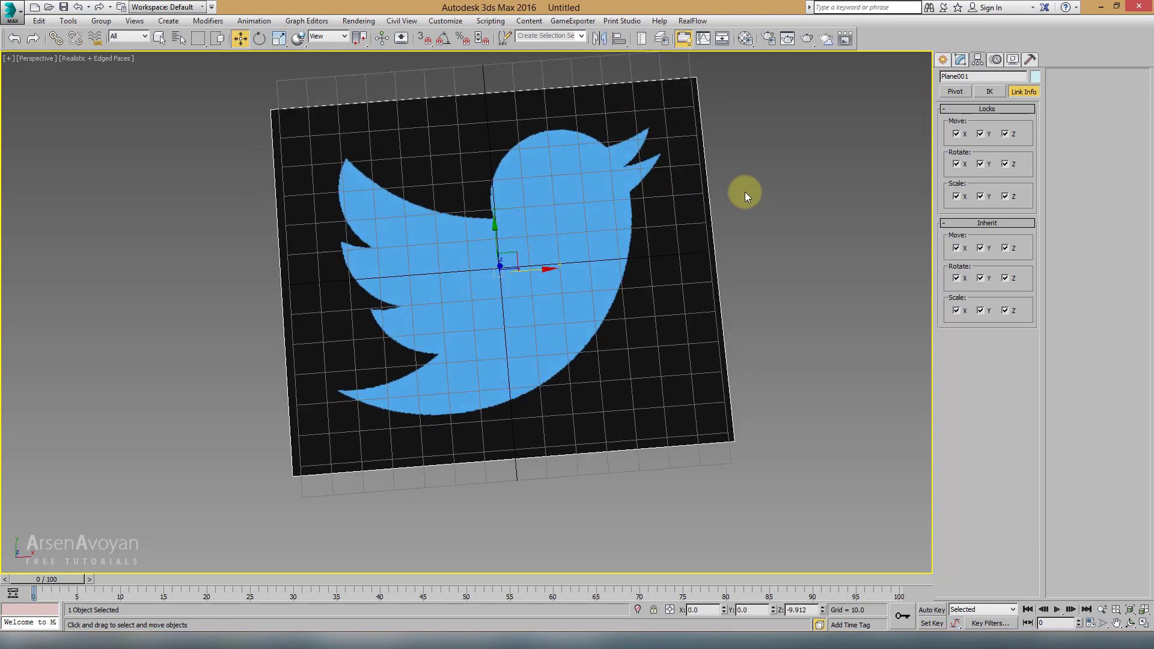
# Maximize the Top viewport, fit the bird plane, and show the Create panel's Standard Primitives
pyautogui.hotkey('alt', 'w')
pyautogui.rightClick(343, 172)
pyautogui.hotkey('alt', 'w')
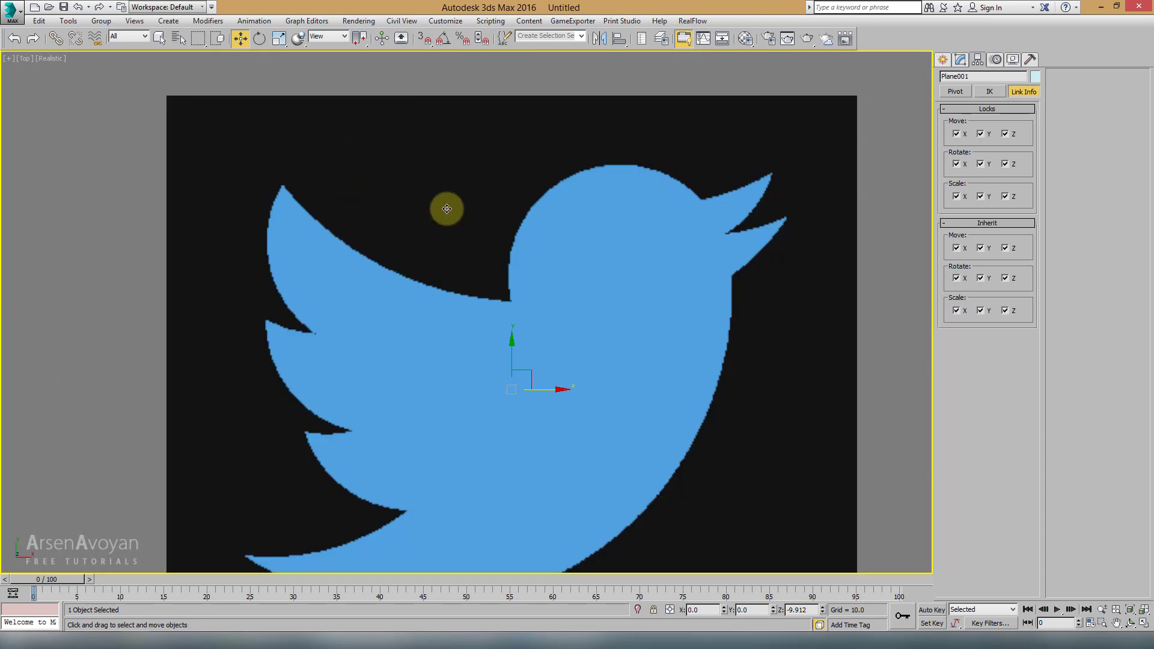
pyautogui.scroll(-4, 447, 208)
pyautogui.scroll(2, 482, 224)
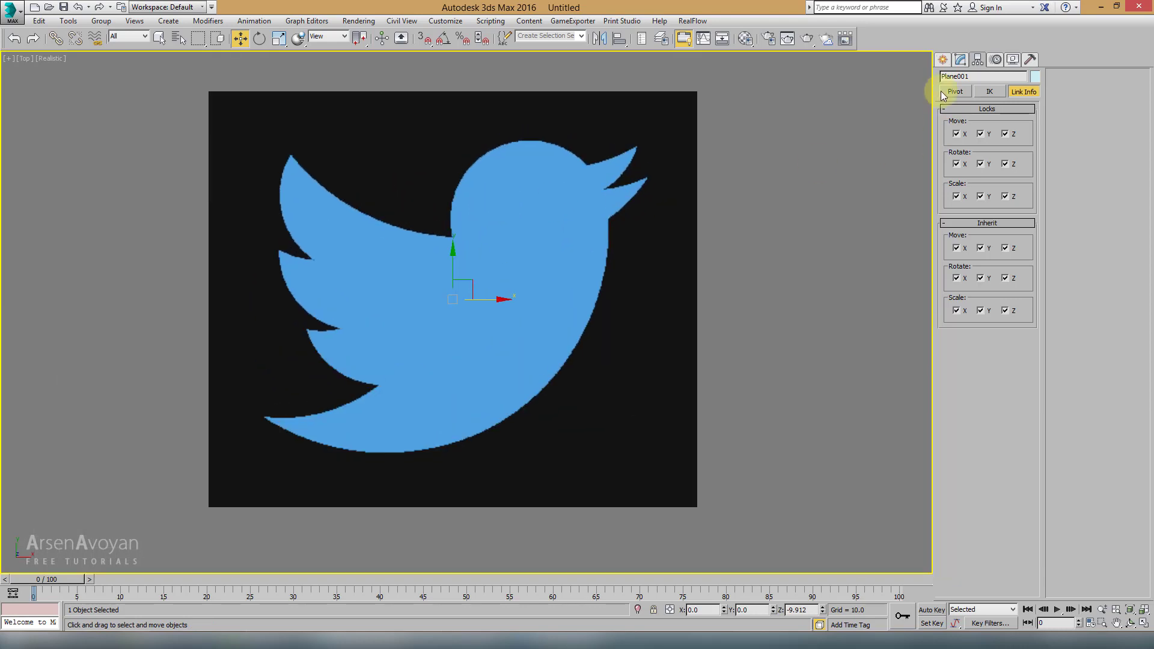
pyautogui.click(942, 59)
pyautogui.moveTo(639, 180); pyautogui.dragTo(630, 198, button='middle')
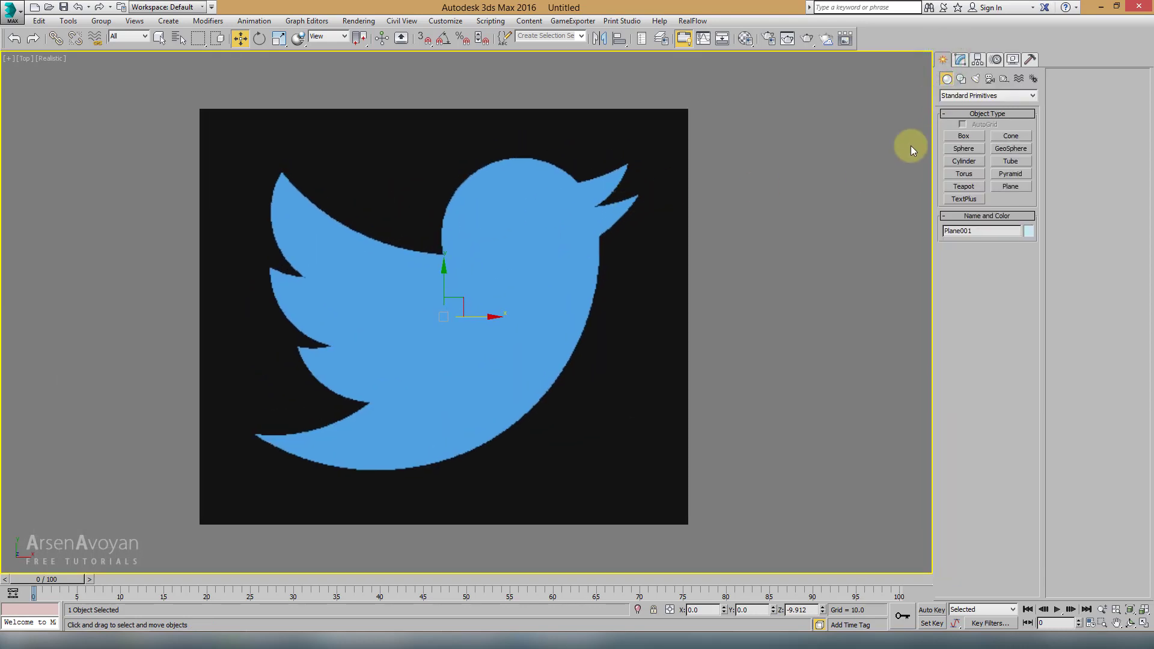
# Activate the Line tool under Create > Shapes with the Splines category
pyautogui.click(962, 78)
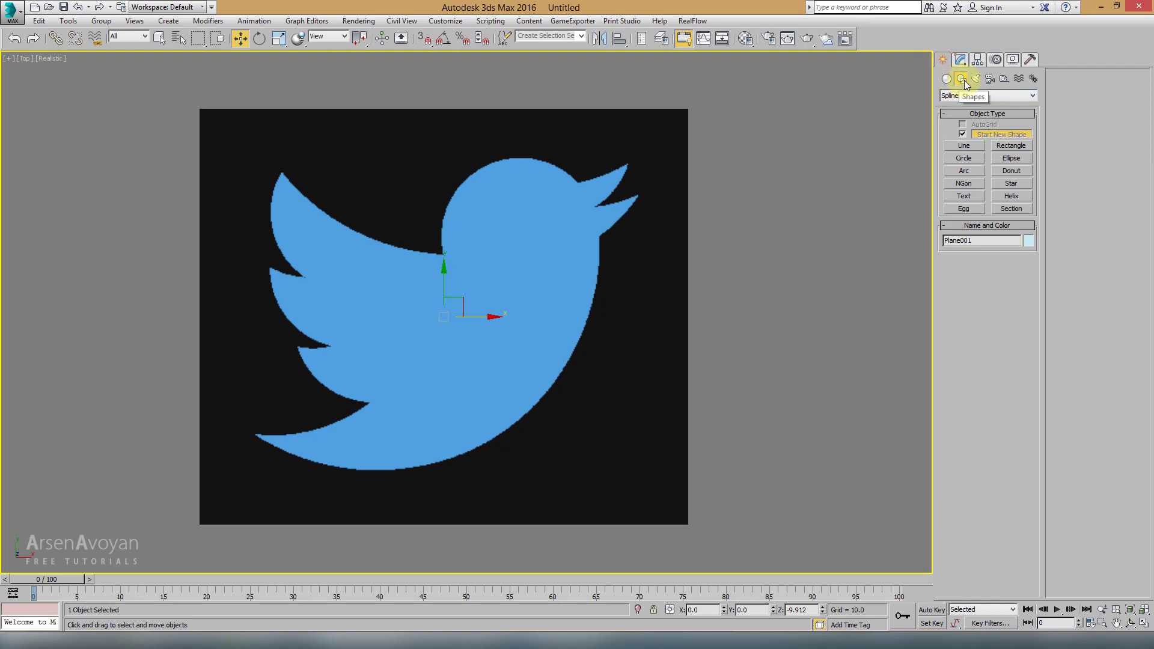
pyautogui.click(959, 97)
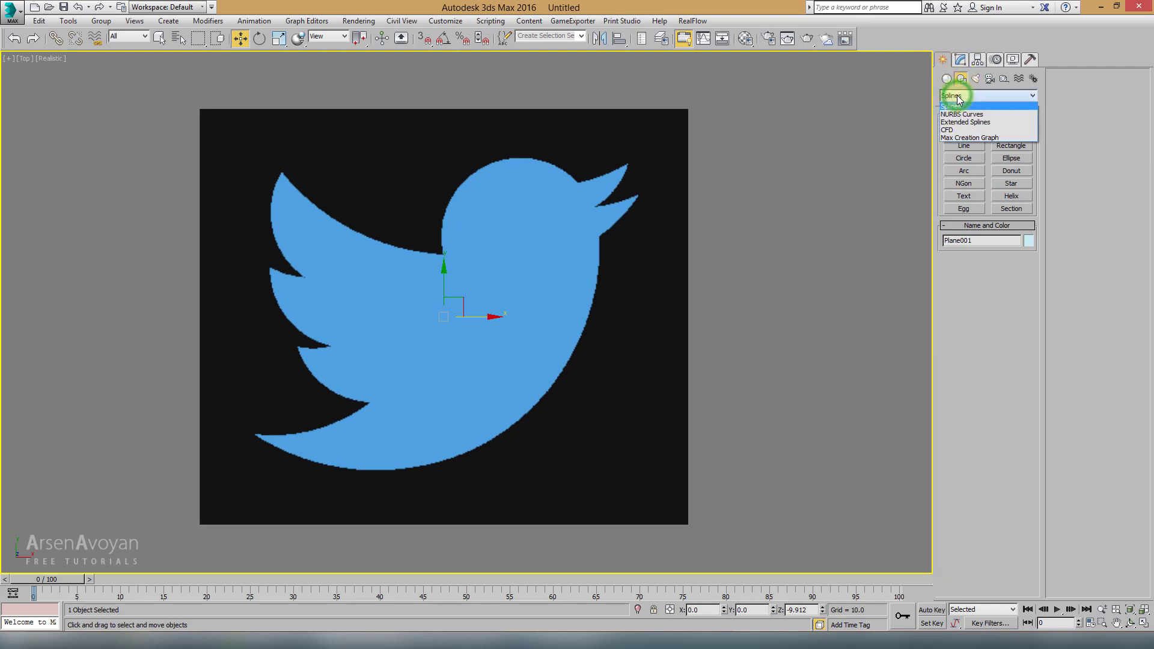
pyautogui.click(958, 99)
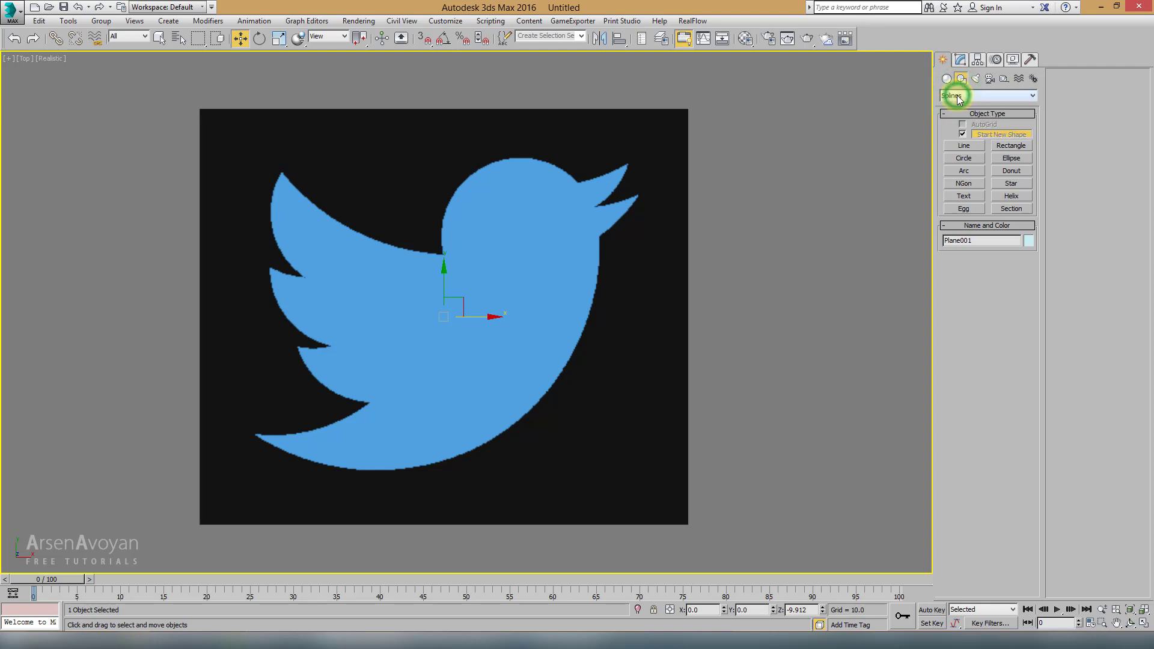
pyautogui.click(965, 147)
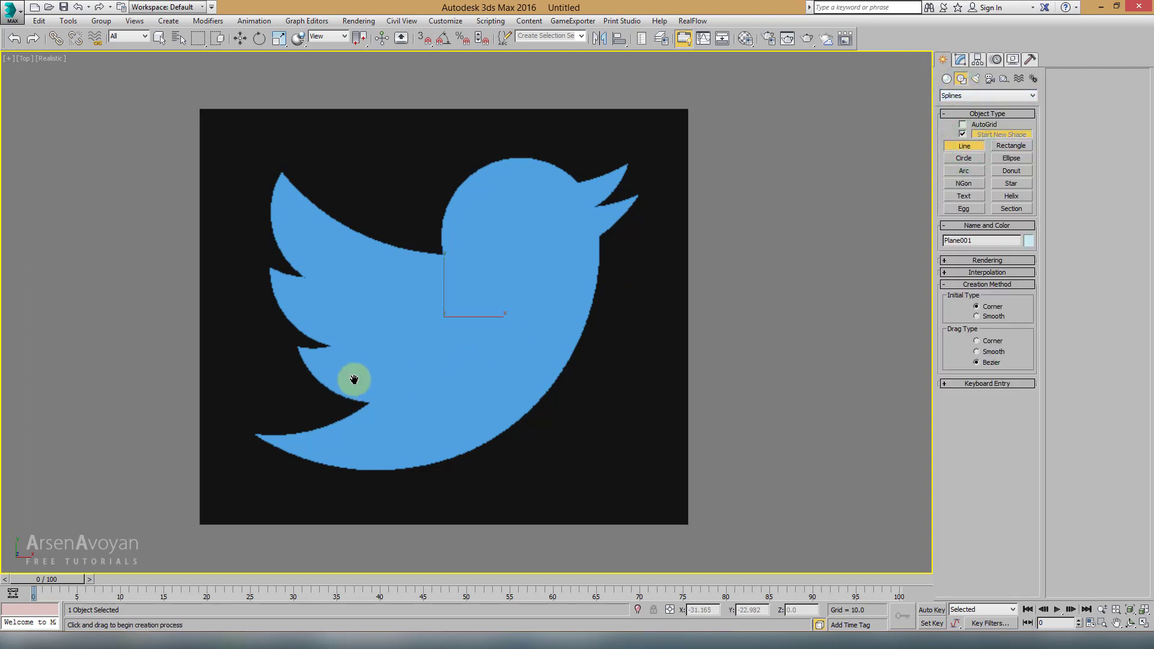
# Pan and zoom the Top view in close on the notch behind the bird's head
pyautogui.moveTo(353, 379); pyautogui.dragTo(438, 320, button='middle')
pyautogui.moveTo(631, 272); pyautogui.dragTo(490, 325, button='middle')
pyautogui.scroll(3, 489, 325)
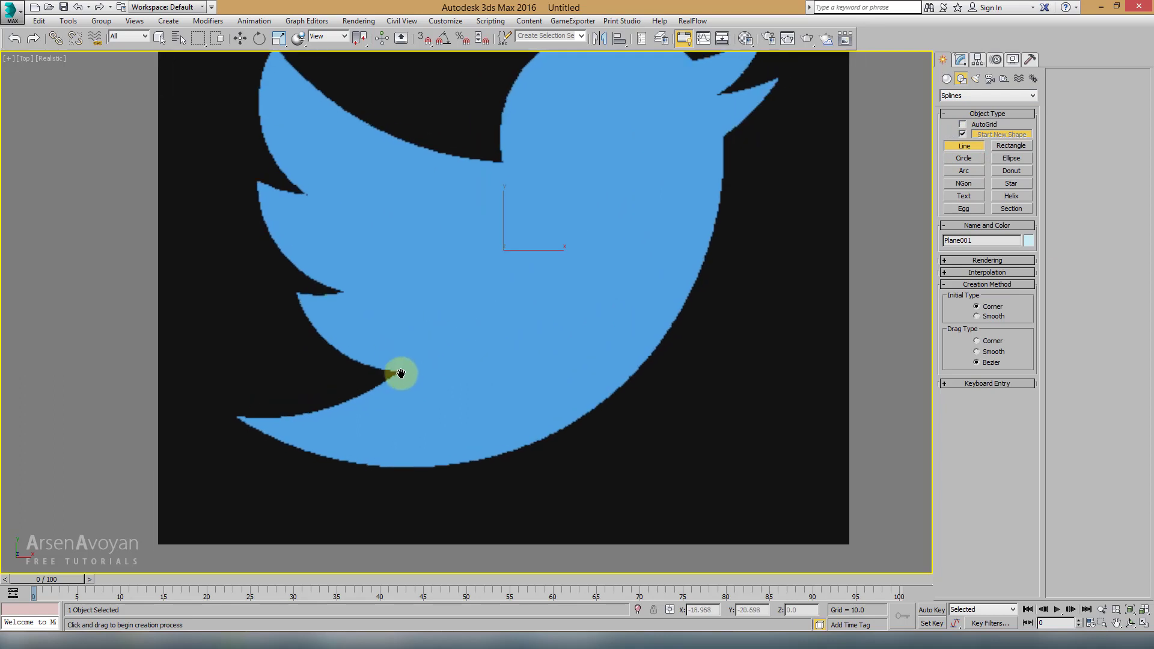
pyautogui.moveTo(608, 266)
pyautogui.mouseDown(button='middle')
pyautogui.moveTo(592, 226)
pyautogui.moveTo(492, 291)
pyautogui.mouseUp(button='middle')
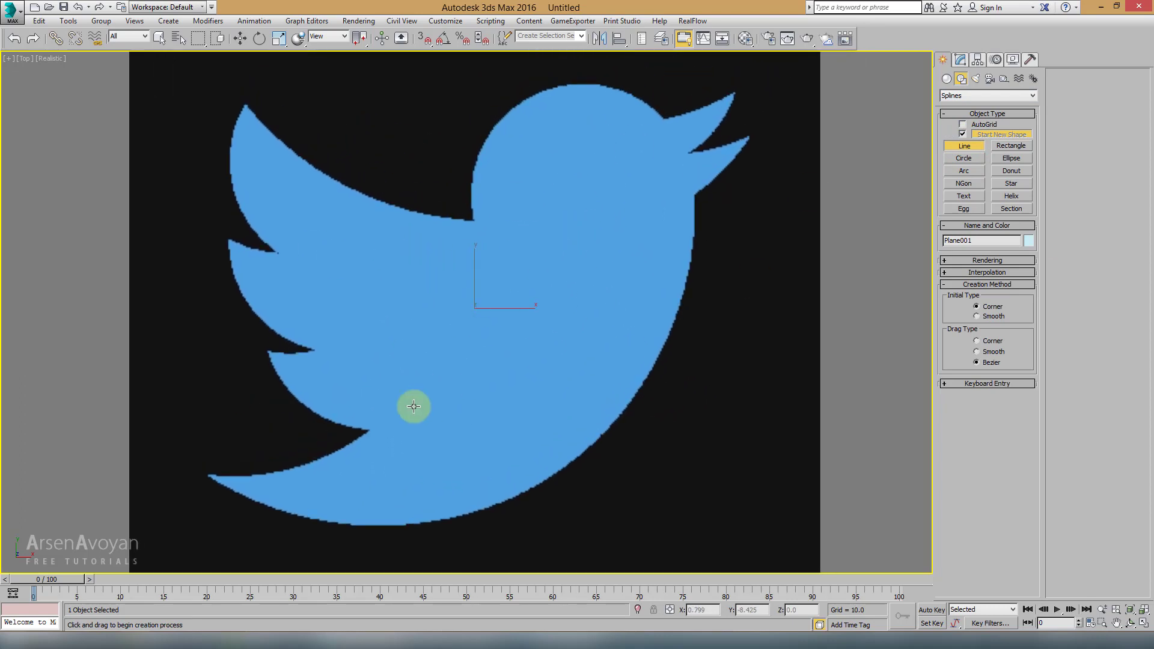
pyautogui.scroll(3, 396, 237)
pyautogui.scroll(3, 406, 252)
pyautogui.scroll(2, 373, 289)
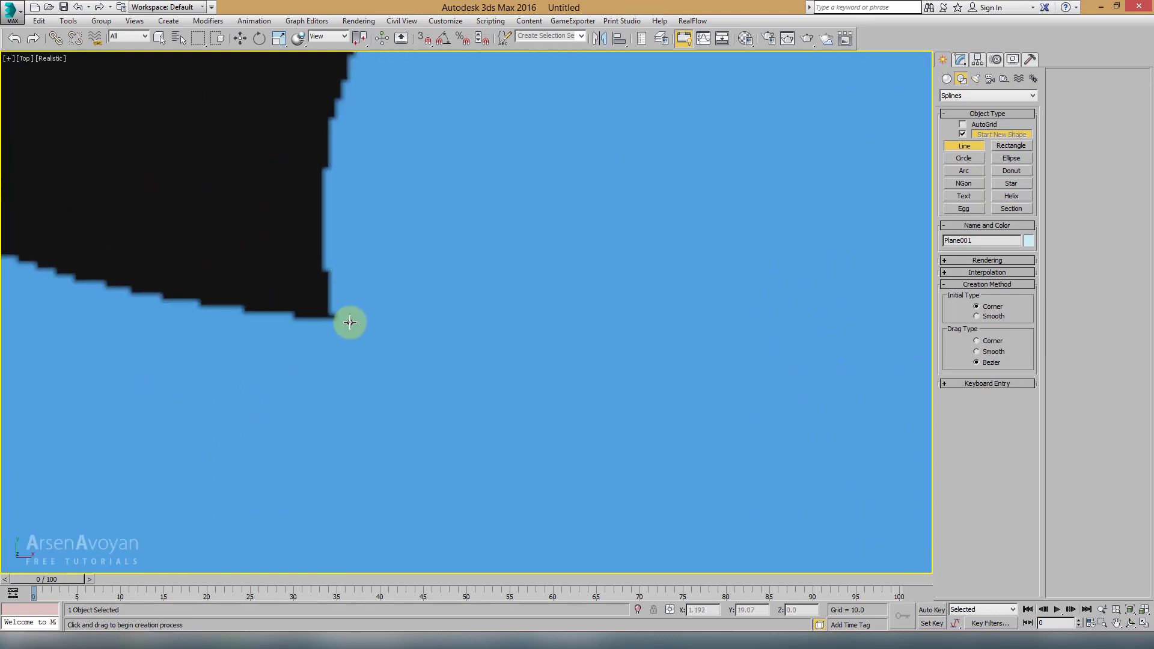
# Start Line001 at the notch behind the head and trace over the crown, removing misplaced vertices
pyautogui.click(332, 318)
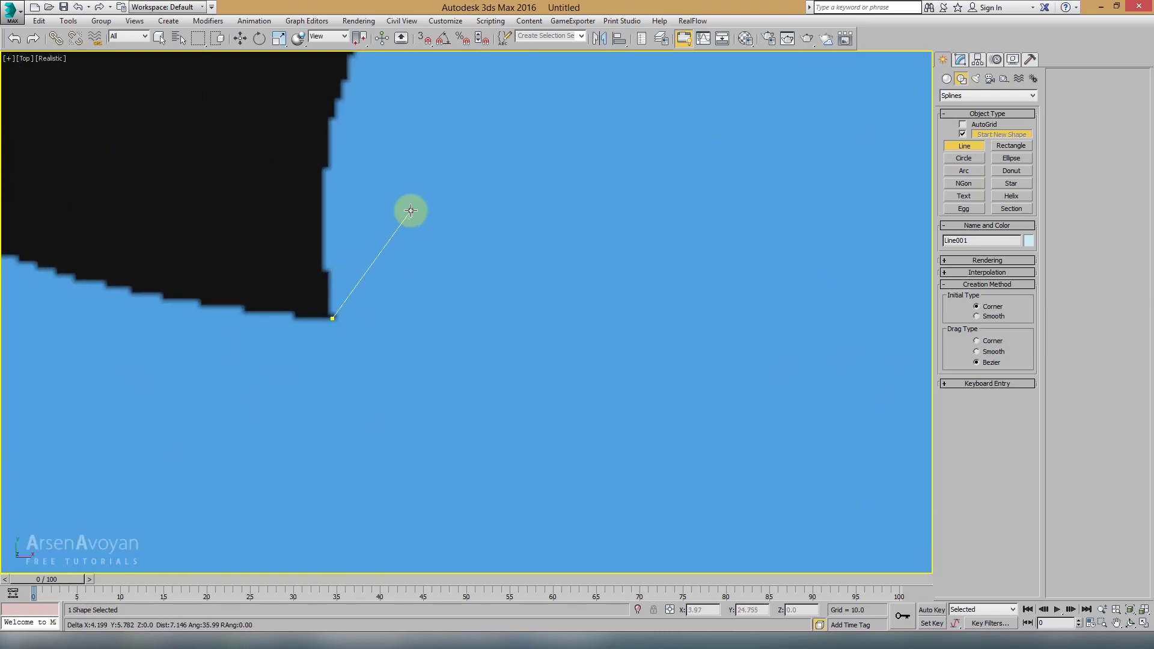
pyautogui.scroll(-2, 466, 304)
pyautogui.scroll(-3, 466, 304)
pyautogui.scroll(-2, 481, 296)
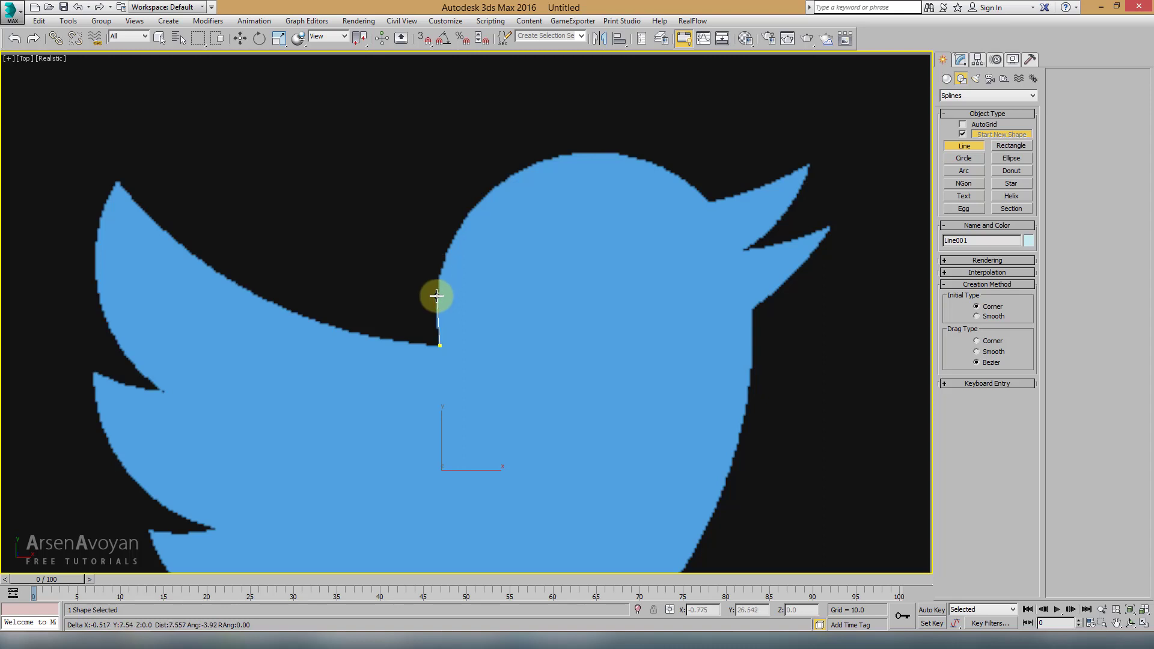
pyautogui.click(440, 272)
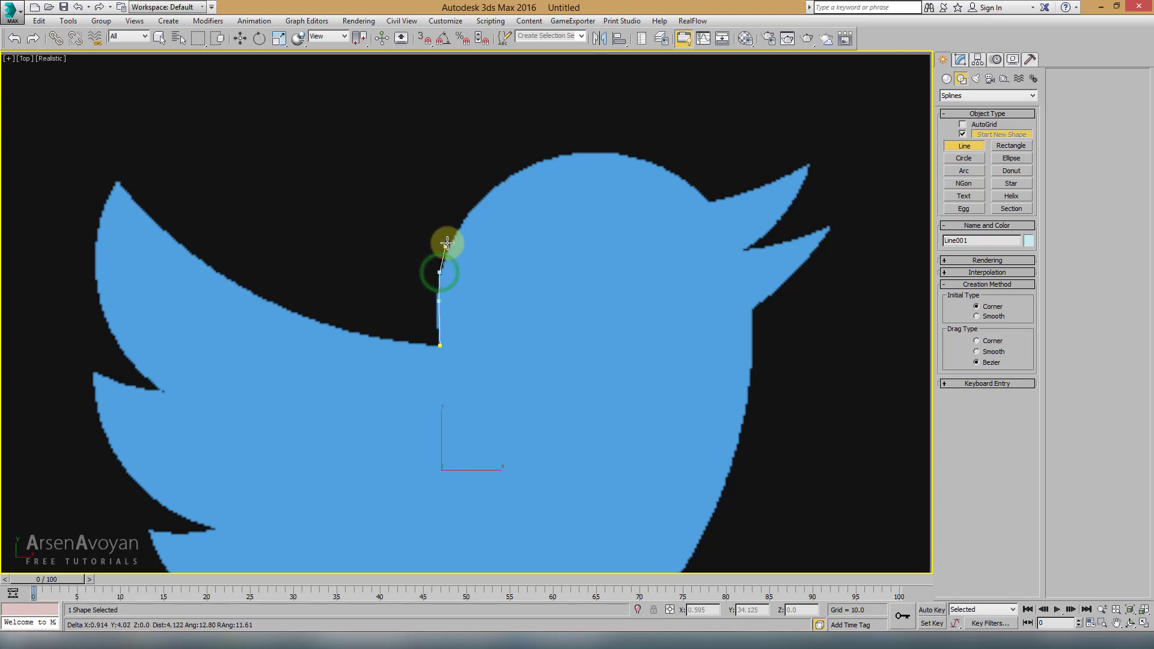
pyautogui.click(447, 243)
pyautogui.click(470, 215)
pyautogui.click(521, 179)
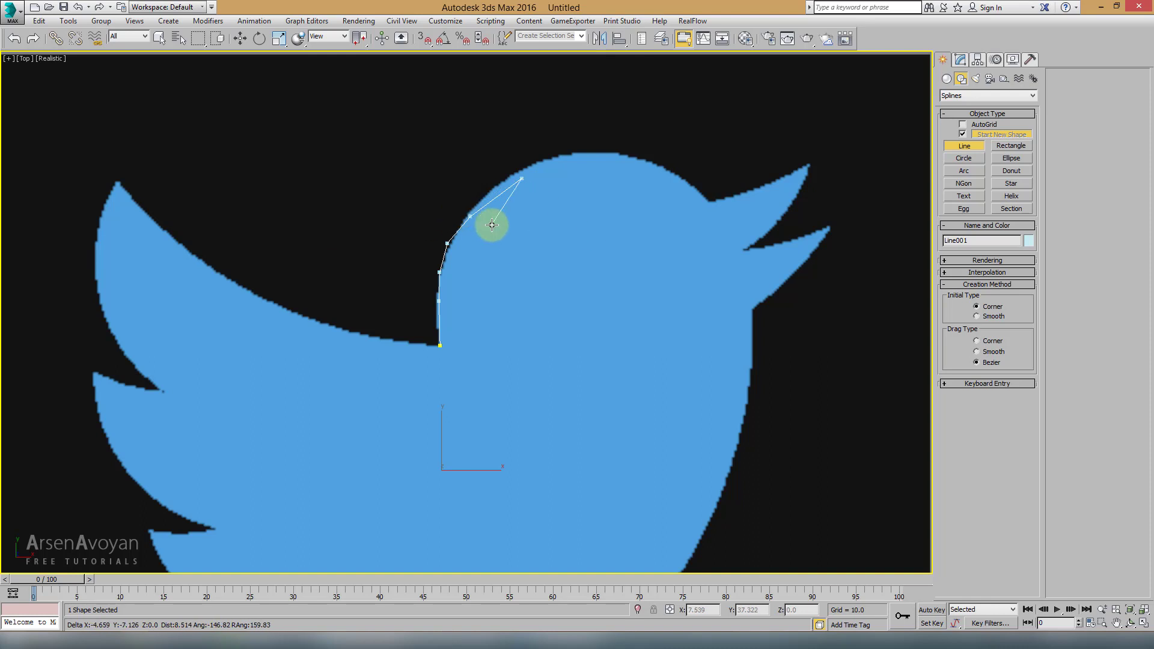
pyautogui.press('BackSpace')
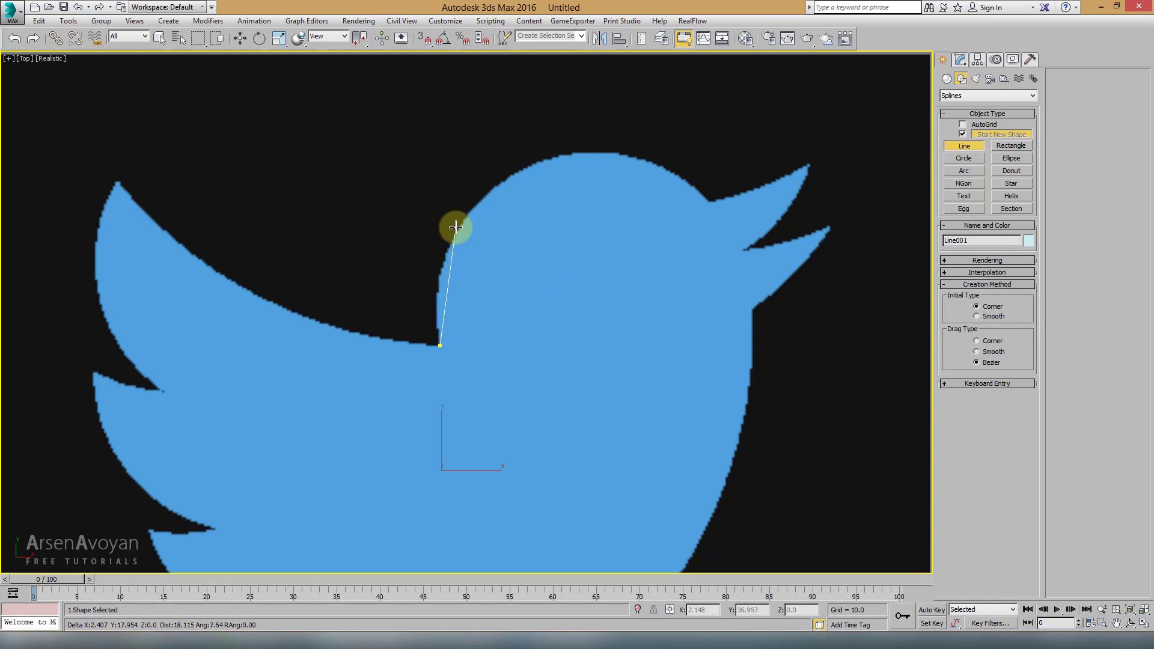
pyautogui.moveTo(464, 224); pyautogui.dragTo(476, 193)
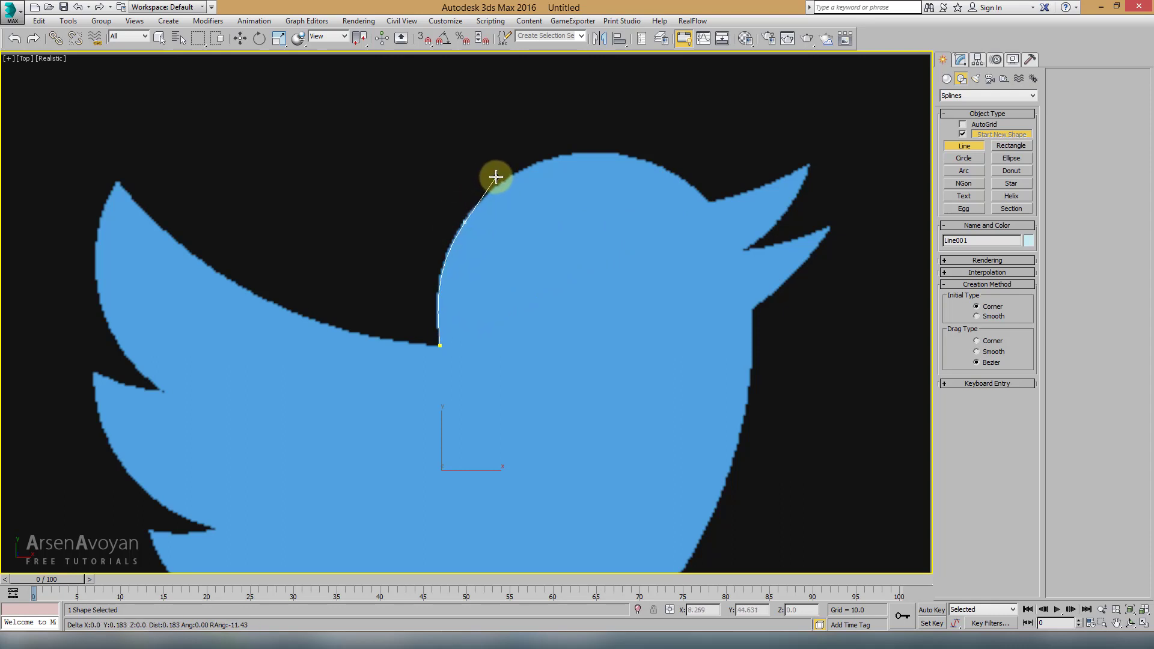
pyautogui.moveTo(597, 154); pyautogui.dragTo(633, 155)
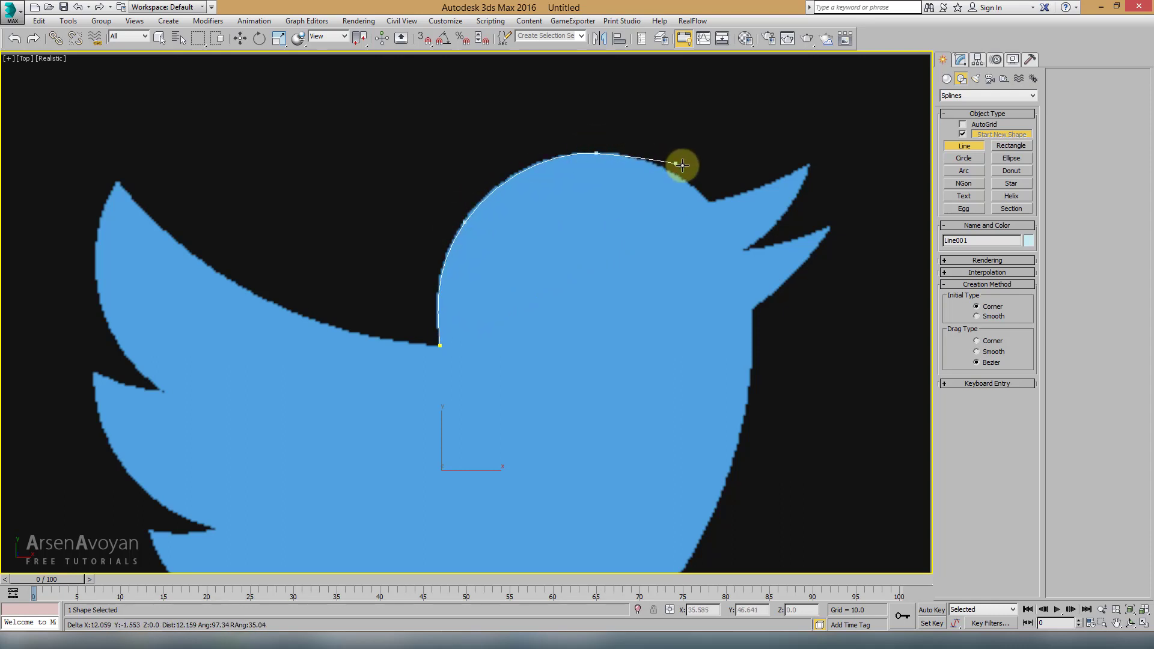
# Trace the upper beak tip, the corner between beaks, and the lower beak to the throat
pyautogui.click(709, 199)
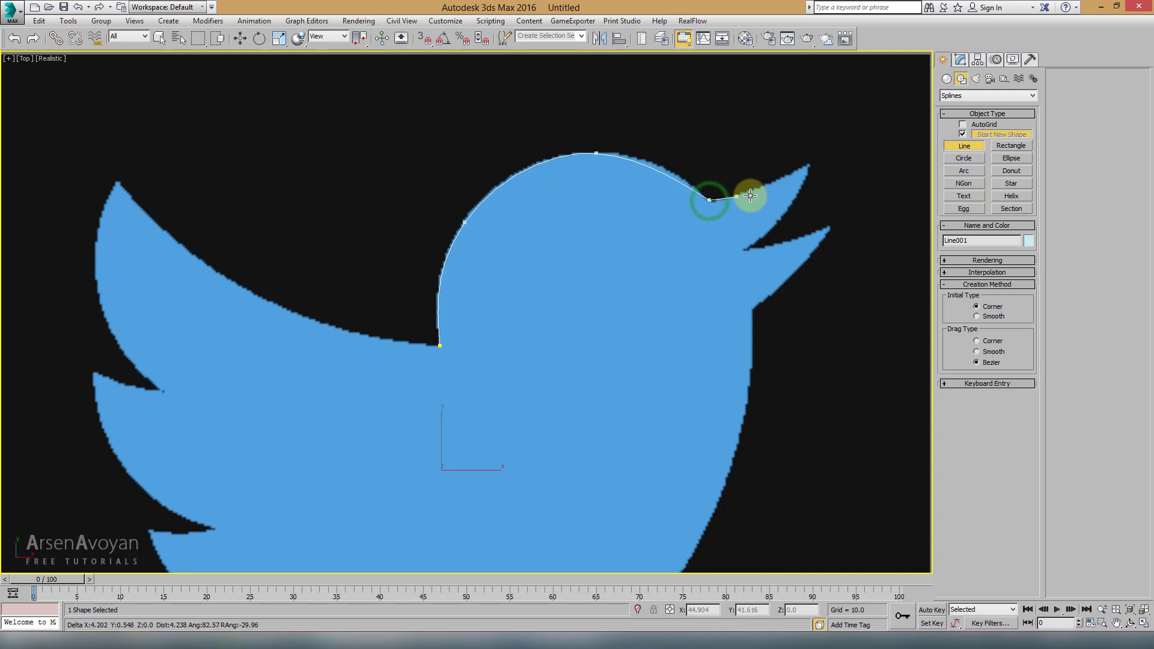
pyautogui.click(756, 190)
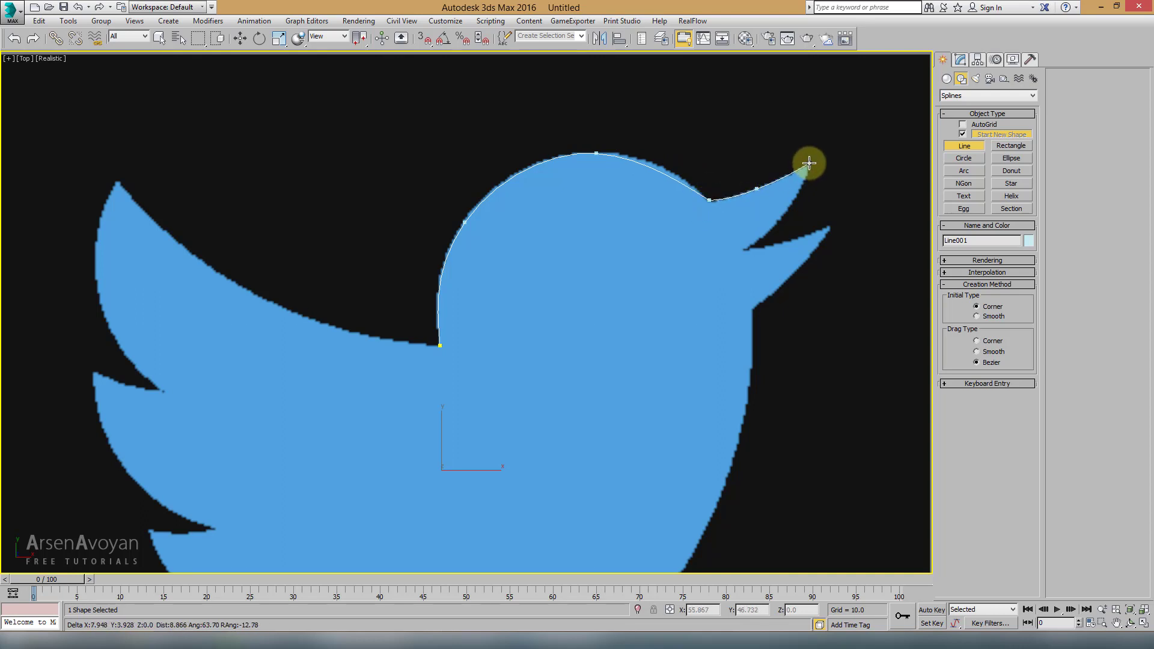
pyautogui.click(807, 163)
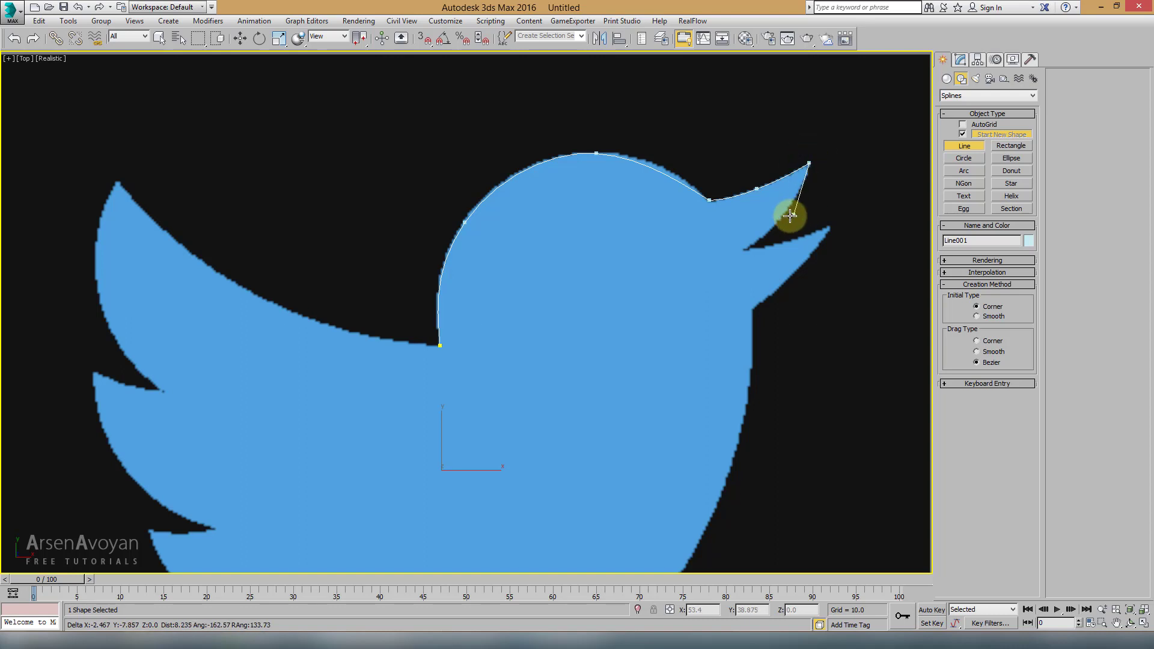
pyautogui.moveTo(782, 216); pyautogui.dragTo(771, 224)
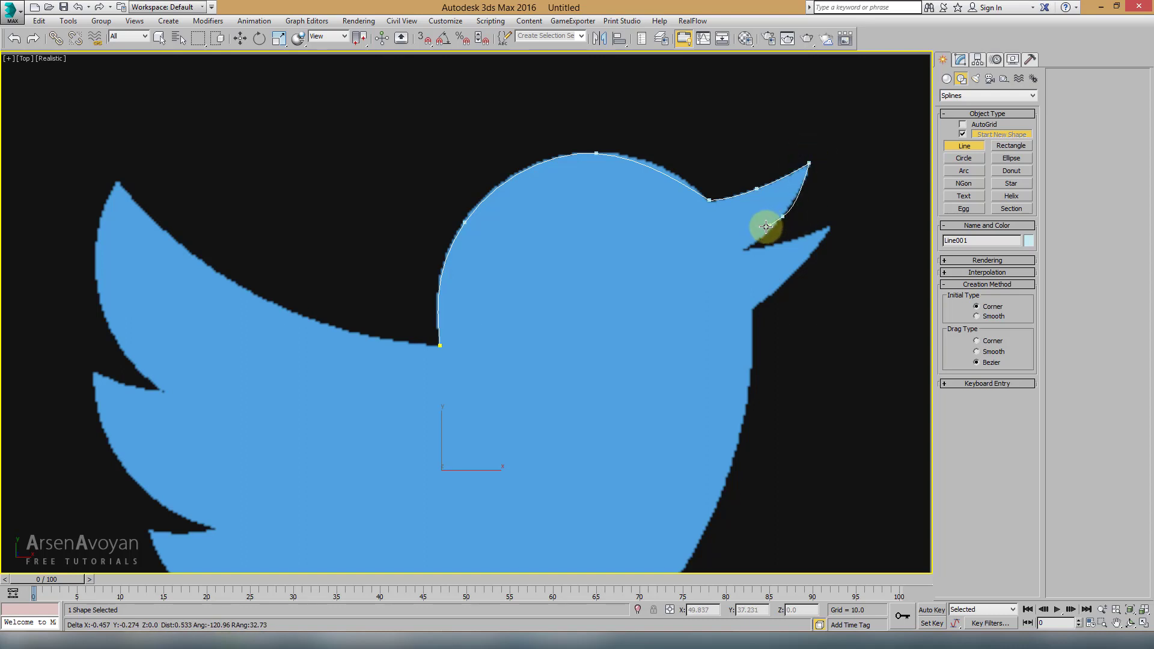
pyautogui.click(743, 248)
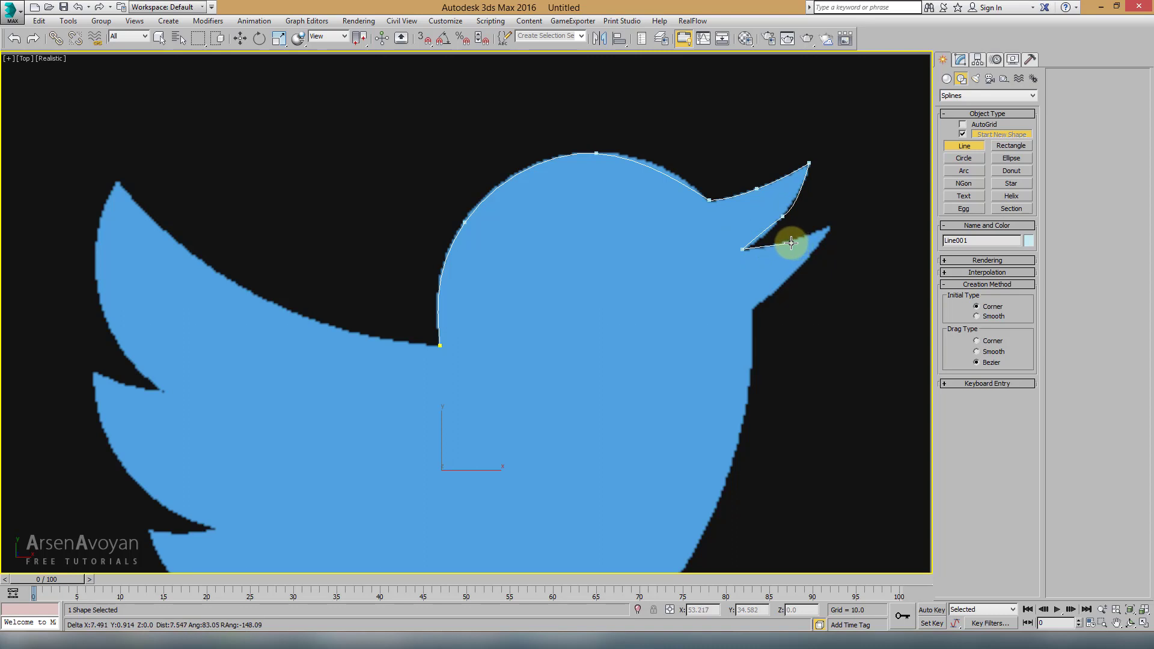
pyautogui.moveTo(789, 243); pyautogui.dragTo(805, 235)
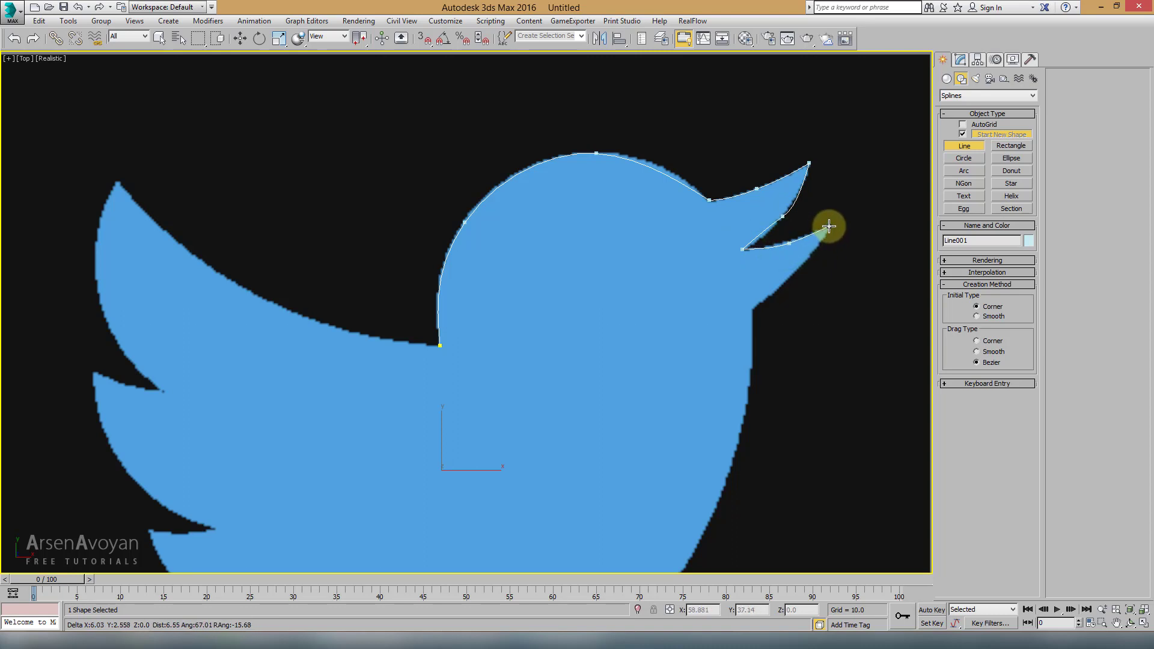
pyautogui.click(828, 226)
pyautogui.click(796, 272)
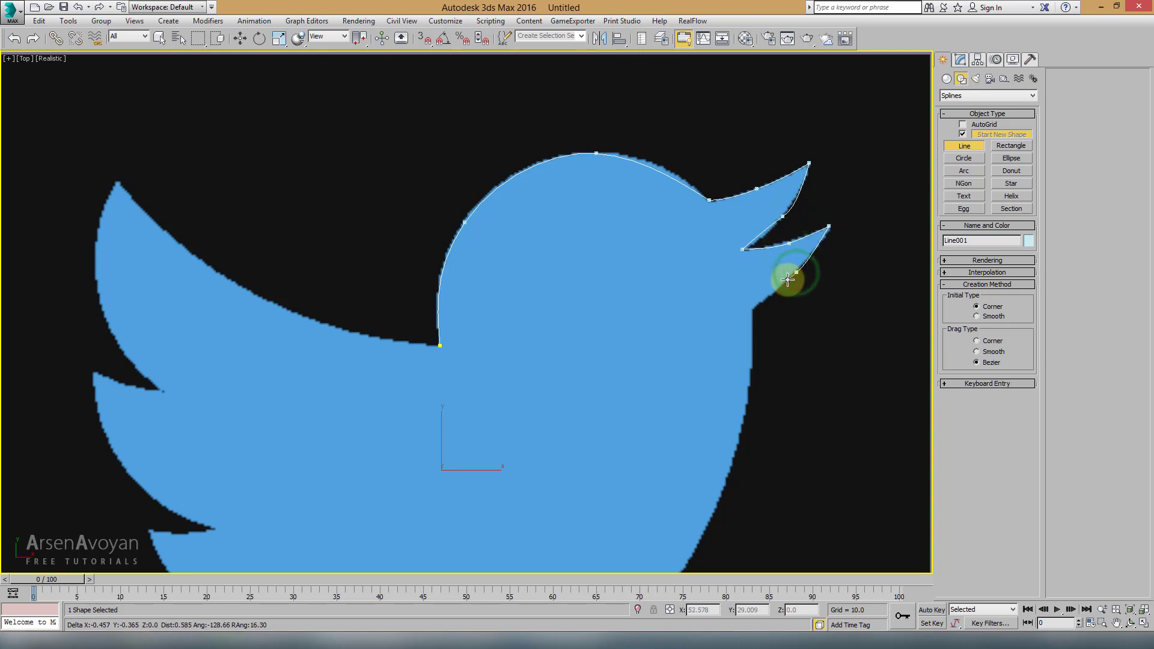
# Continue the outline down the chest and lower belly, backspacing out misplaced vertices
pyautogui.click(753, 310)
pyautogui.press('i')
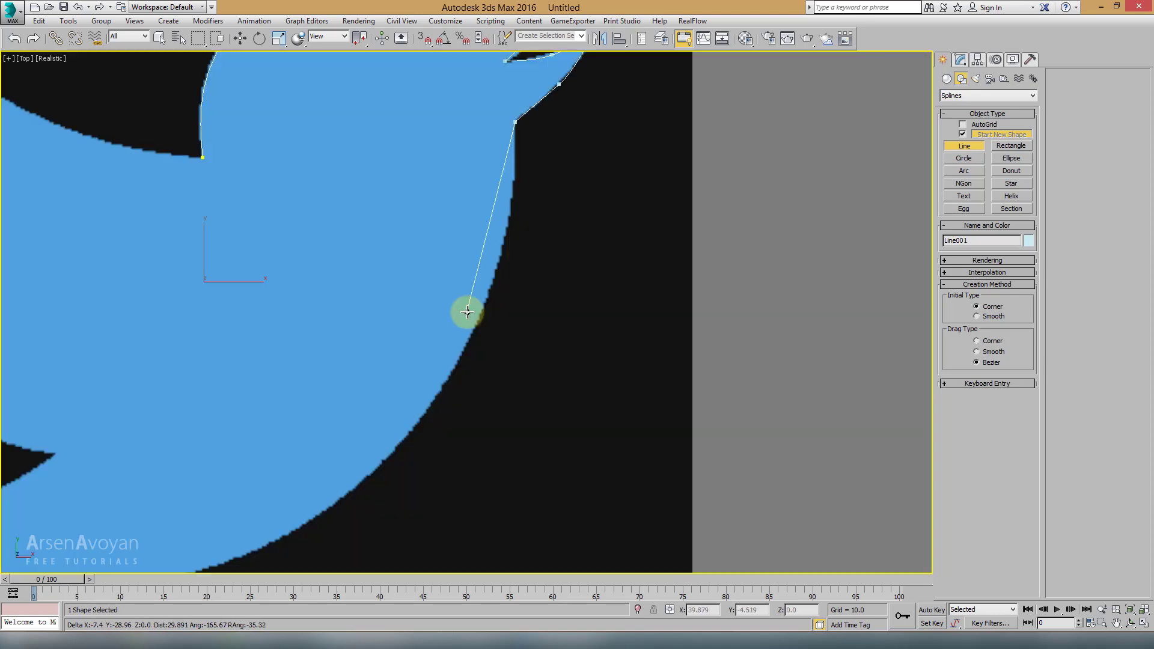
pyautogui.scroll(-2, 399, 208)
pyautogui.click(470, 265)
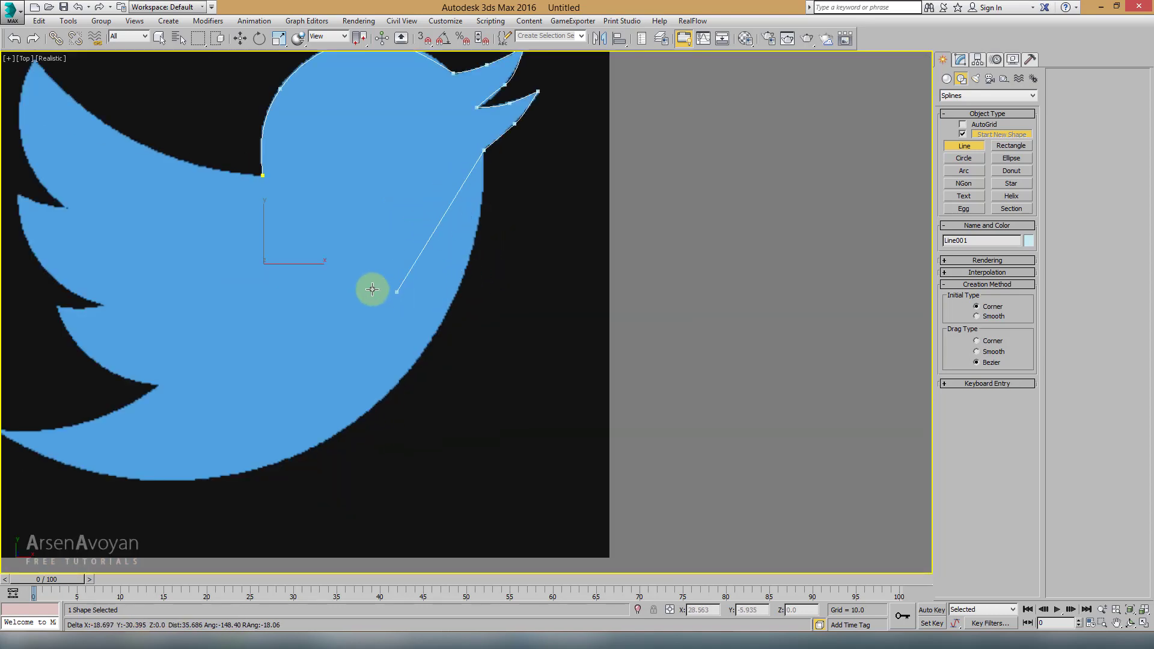
pyautogui.press('i')
pyautogui.moveTo(252, 516); pyautogui.dragTo(291, 508)
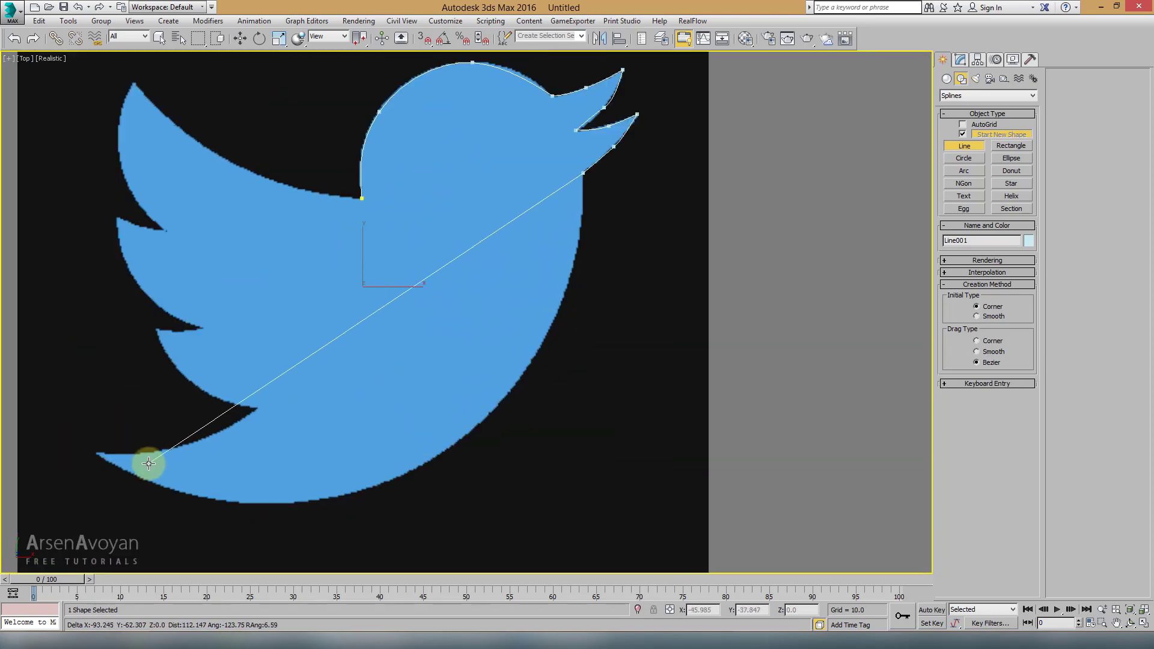
pyautogui.press('BackSpace')
pyautogui.moveTo(560, 352)
pyautogui.mouseDown()
pyautogui.moveTo(535, 378)
pyautogui.moveTo(605, 319)
pyautogui.mouseUp()
pyautogui.press('BackSpace')
pyautogui.press('BackSpace')
pyautogui.moveTo(450, 357); pyautogui.dragTo(313, 462)
pyautogui.press('BackSpace')
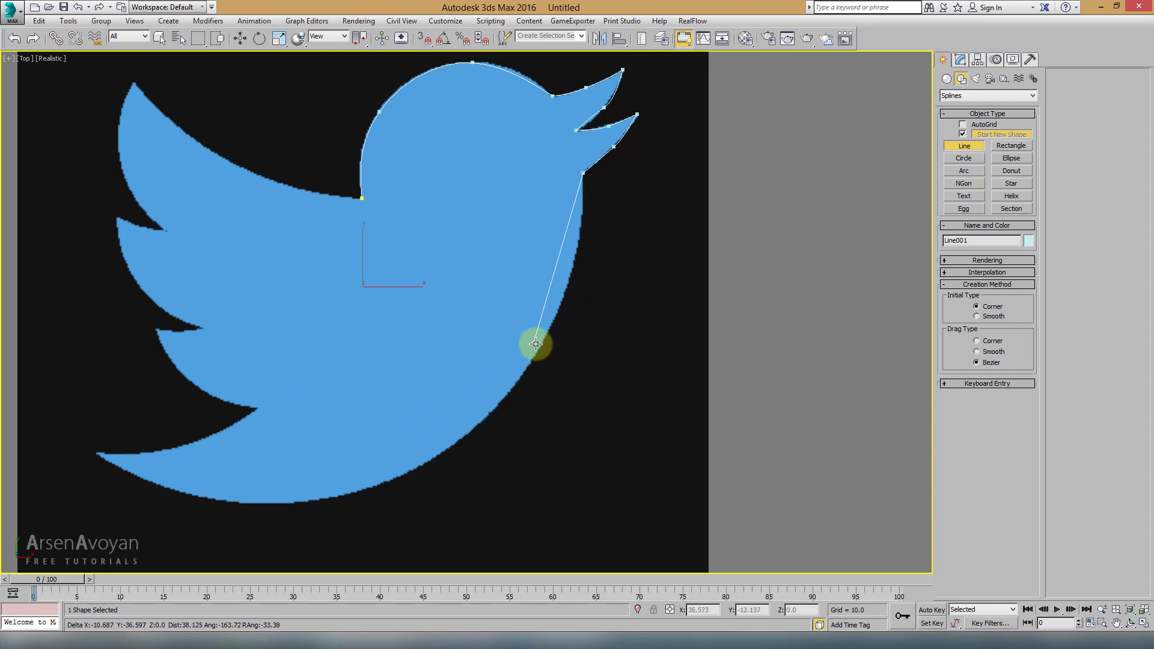
pyautogui.moveTo(103, 488); pyautogui.dragTo(82, 469)
pyautogui.press('BackSpace')
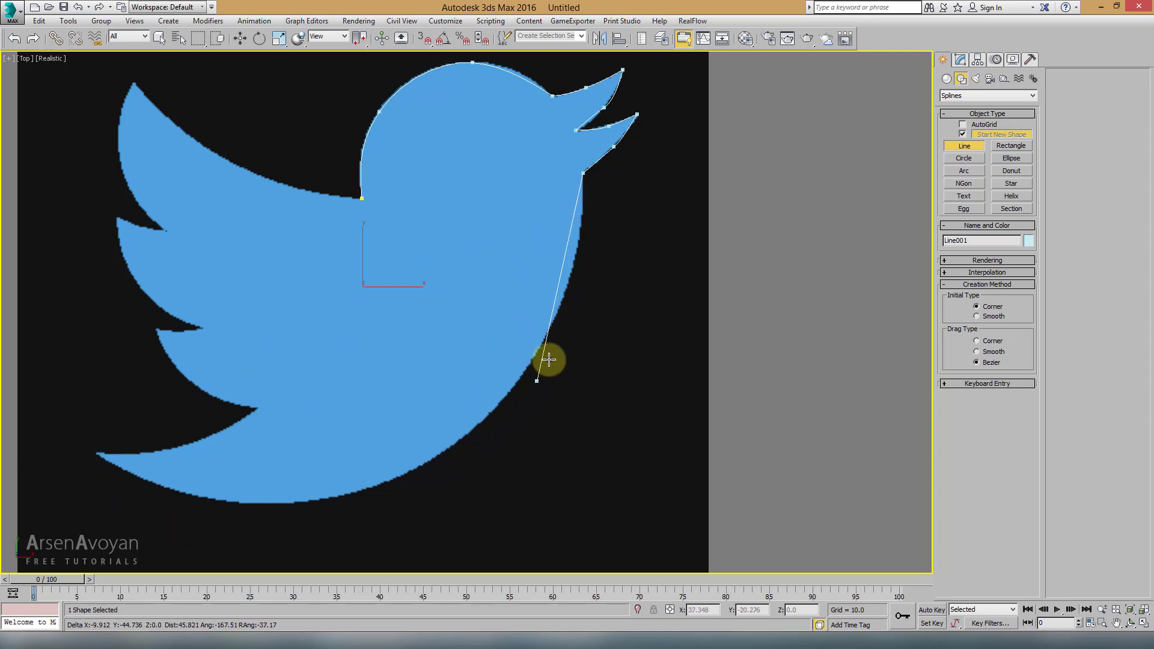
pyautogui.moveTo(549, 330); pyautogui.dragTo(516, 391)
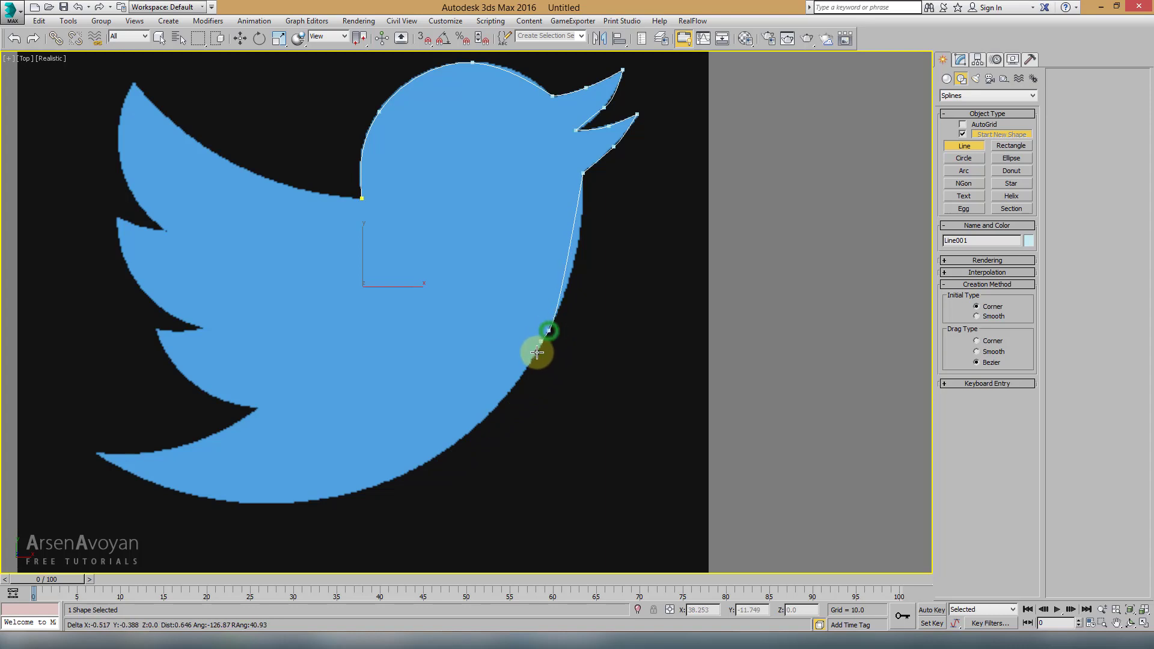
pyautogui.click(334, 497)
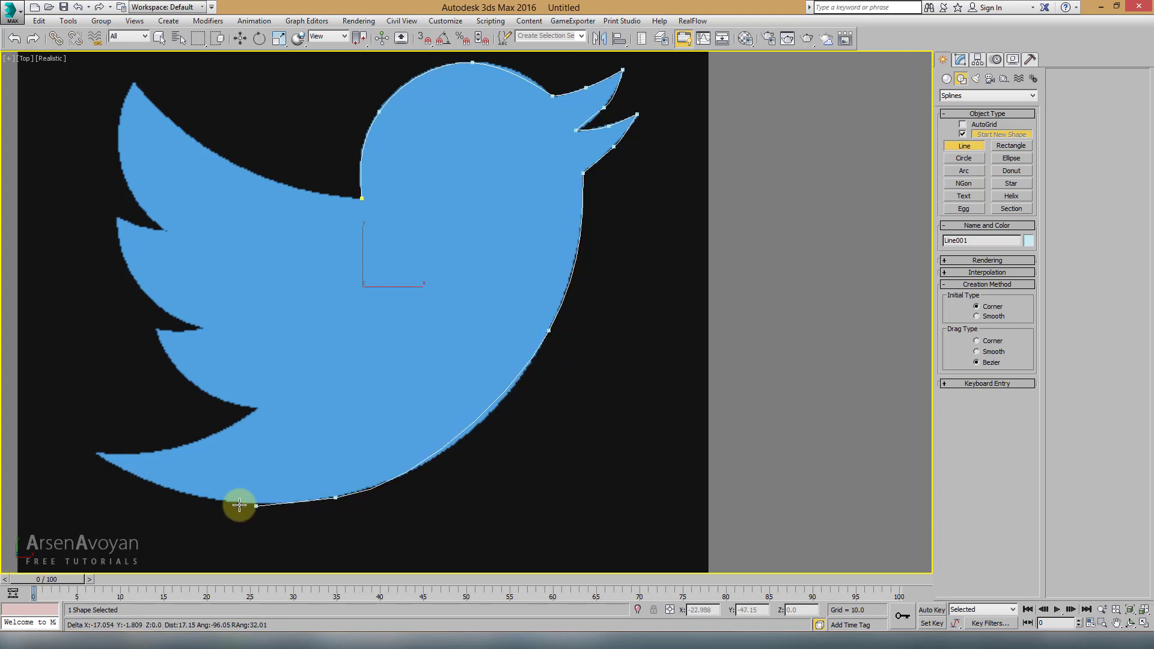
# Trace the tail tip and tail edge, then up the lower wing edge
pyautogui.click(97, 453)
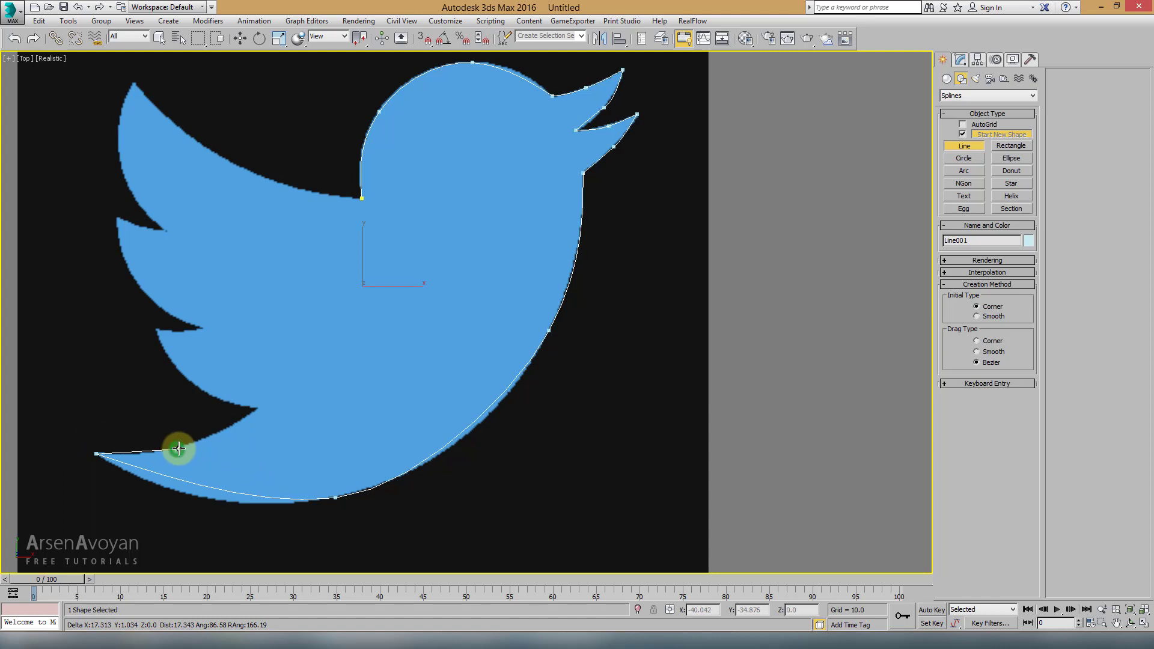
pyautogui.click(178, 448)
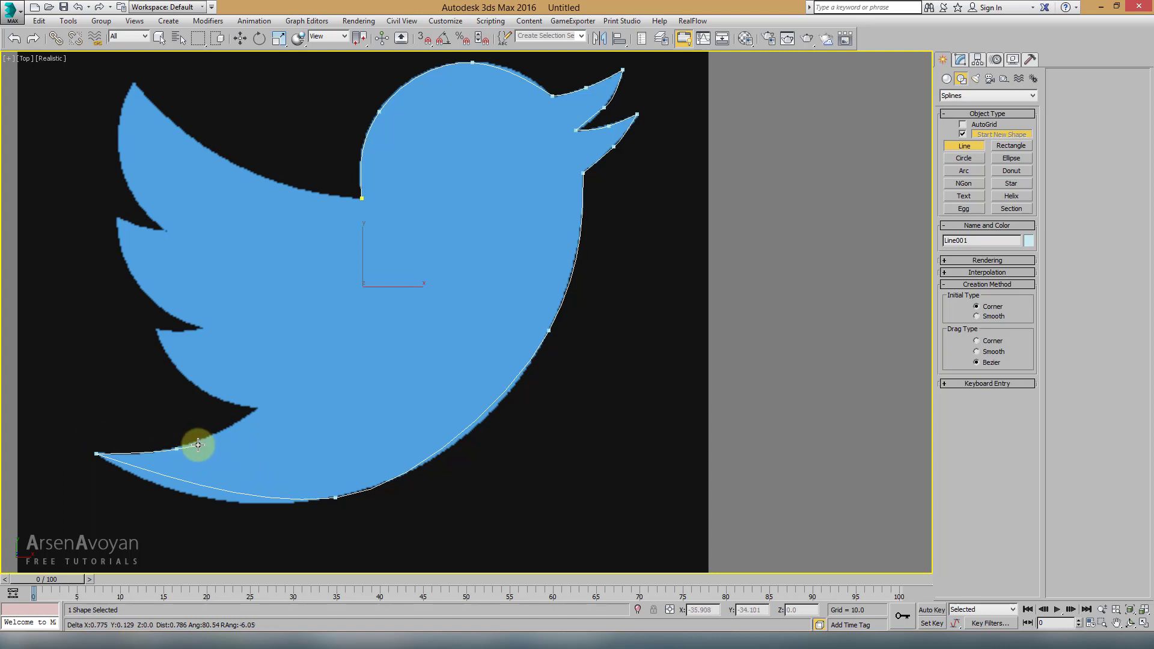
pyautogui.click(257, 408)
pyautogui.click(196, 386)
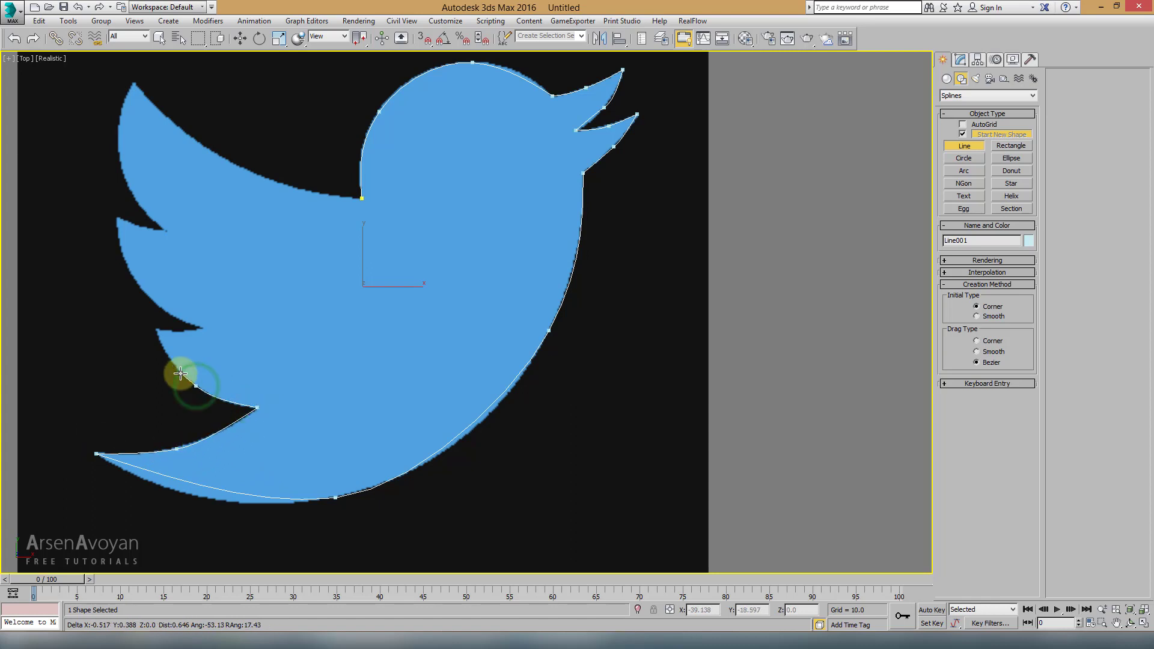
pyautogui.click(155, 329)
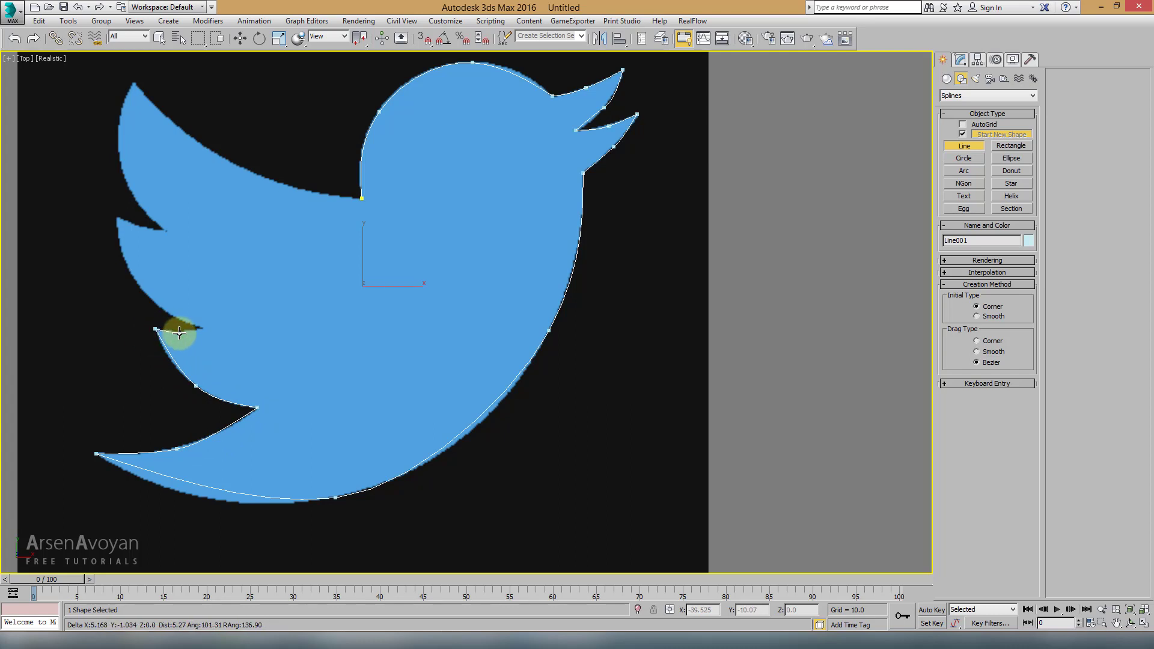
pyautogui.click(200, 329)
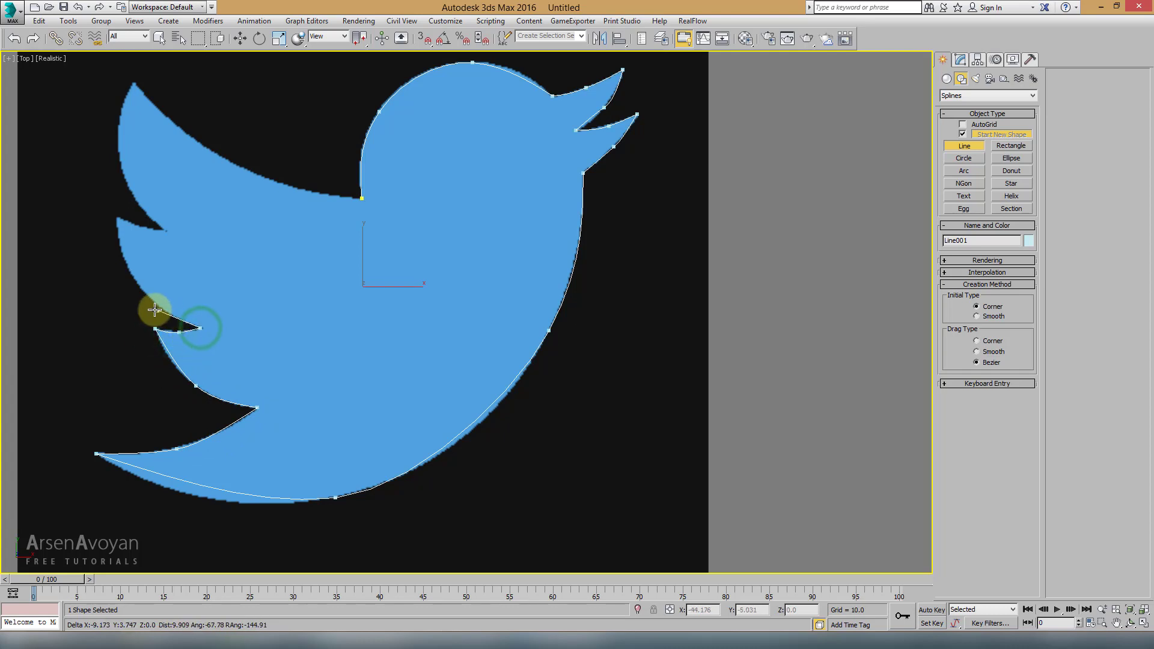
# Trace the wing notches and top wing edge, then close the spline at the first vertex
pyautogui.click(145, 295)
pyautogui.click(120, 261)
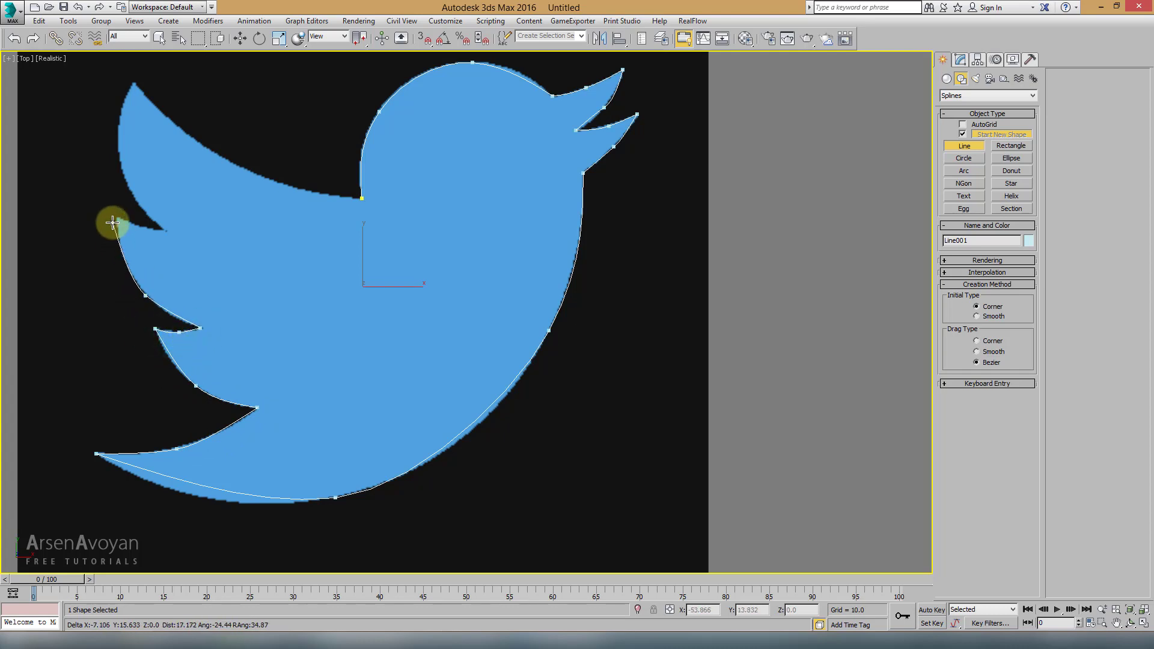
pyautogui.click(116, 219)
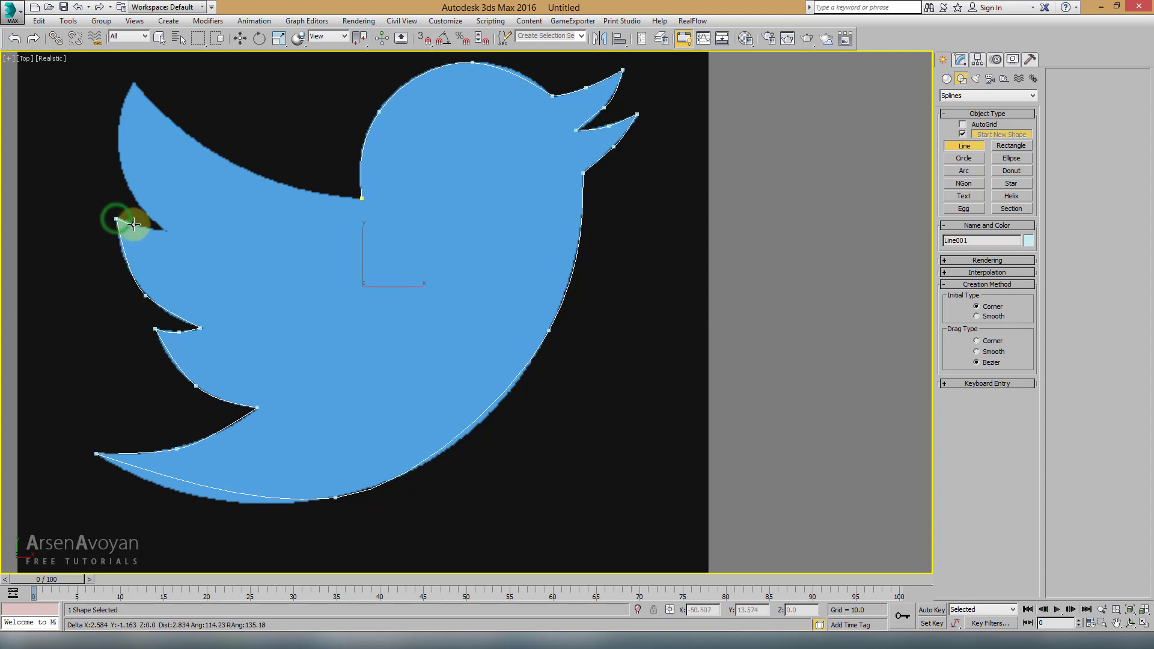
pyautogui.click(167, 230)
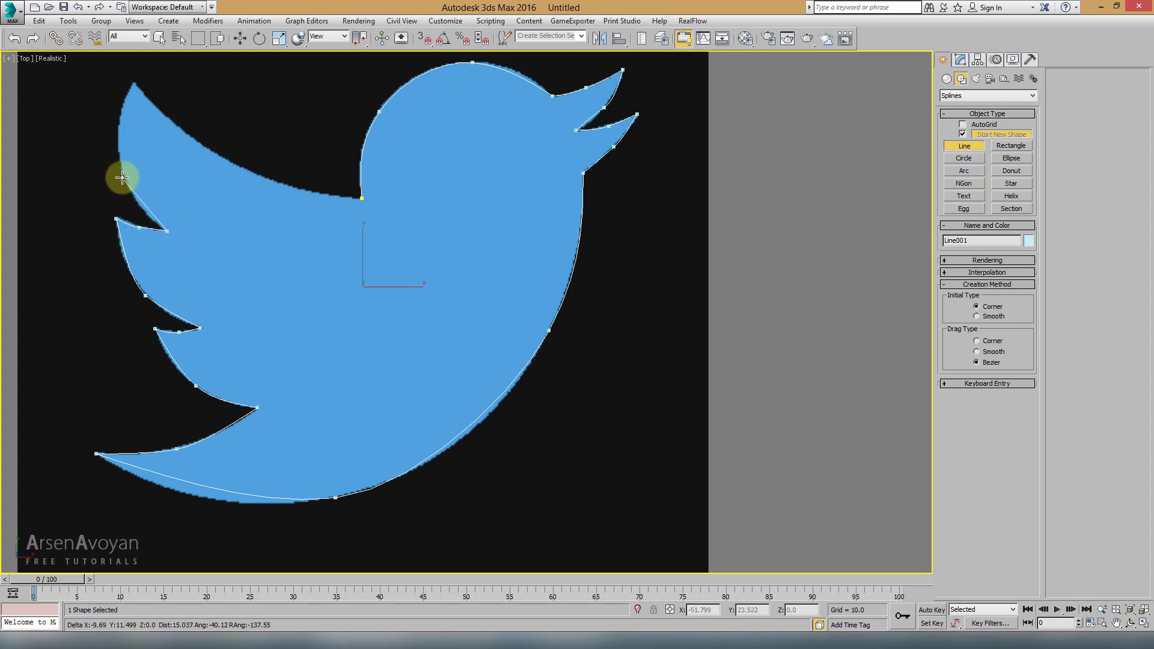
pyautogui.moveTo(119, 164); pyautogui.dragTo(112, 139)
pyautogui.moveTo(238, 170); pyautogui.dragTo(265, 180)
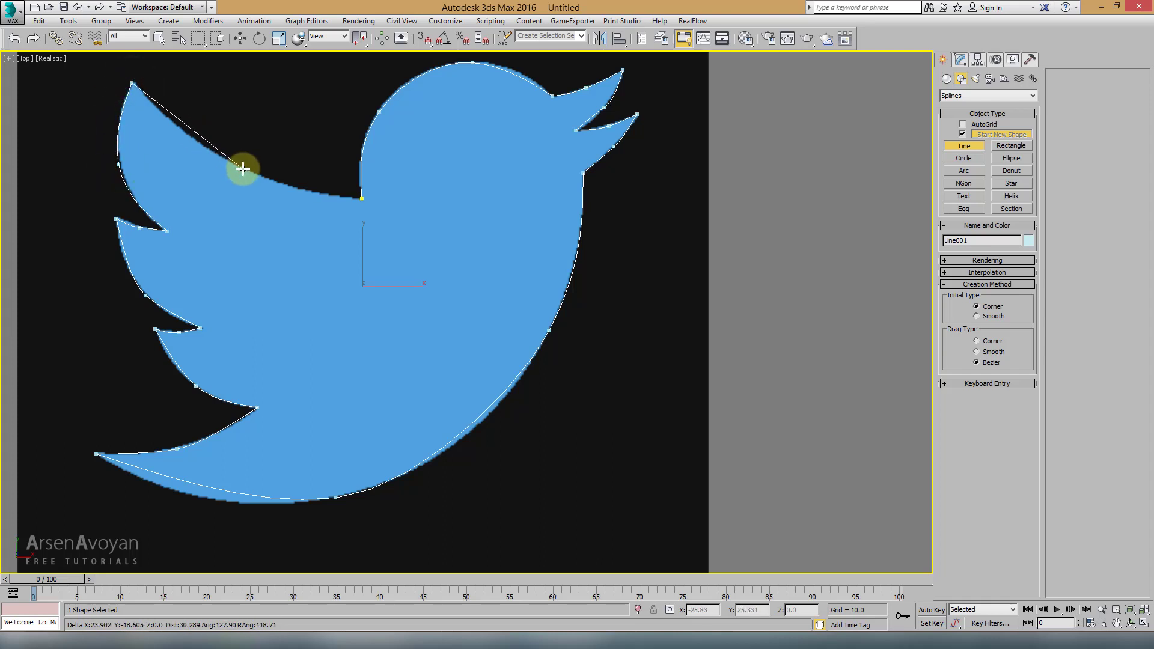
pyautogui.click(361, 199)
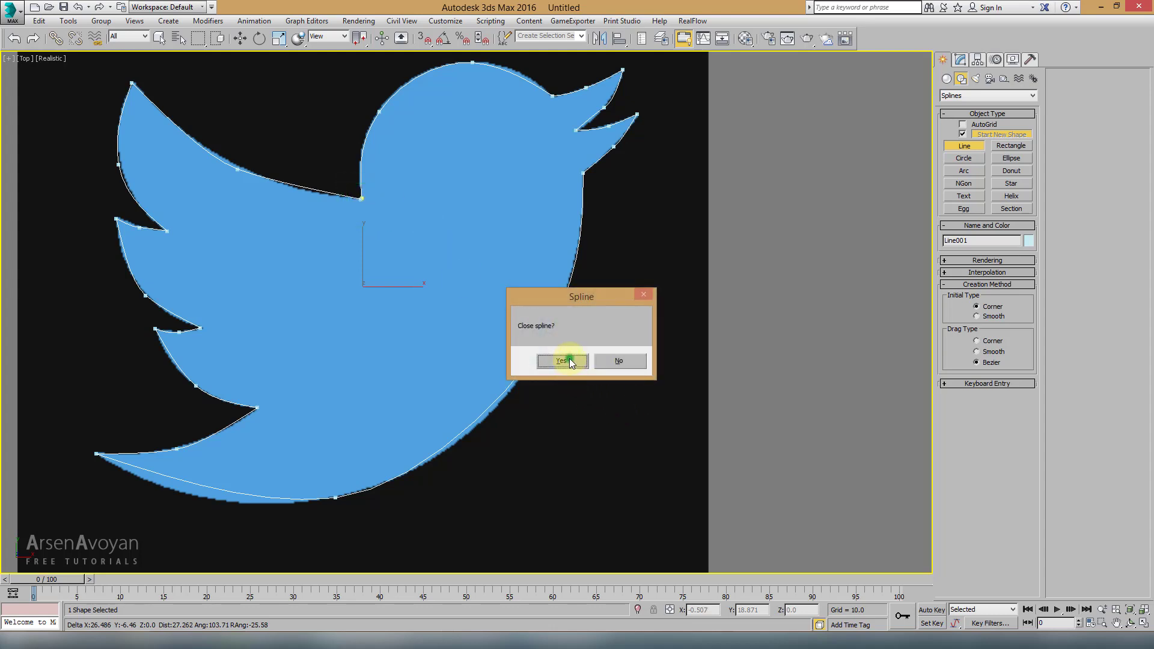
pyautogui.click(568, 359)
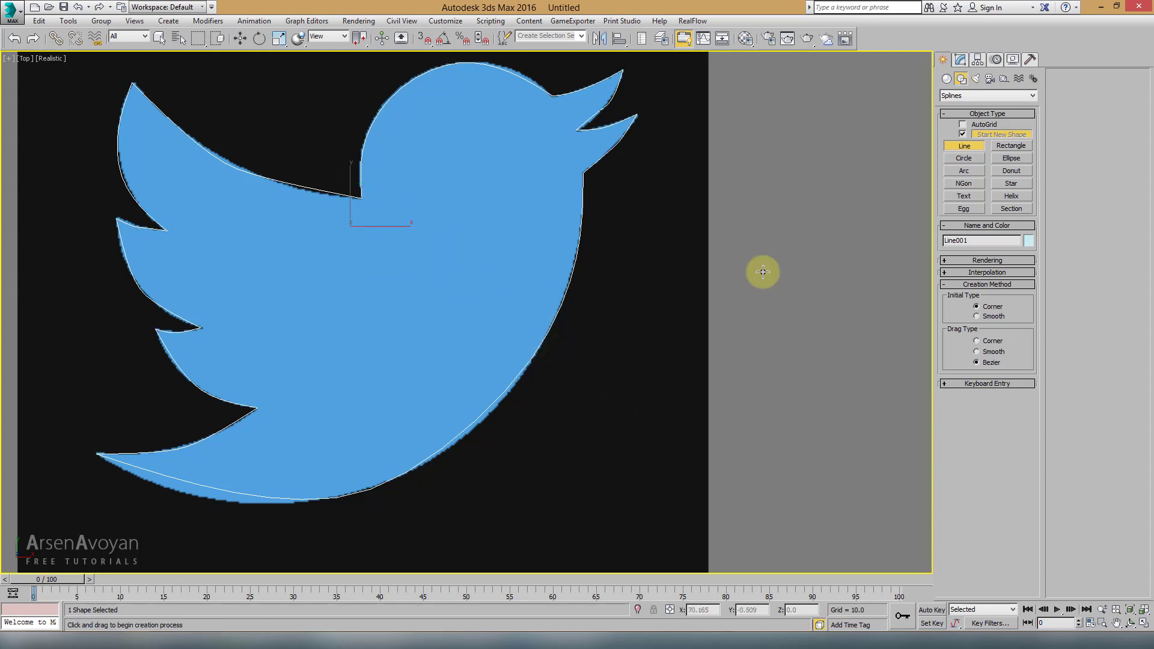
# Enter Line001's Vertex mode and move the top wing tip and left wing vertices onto the edge
pyautogui.click(961, 62)
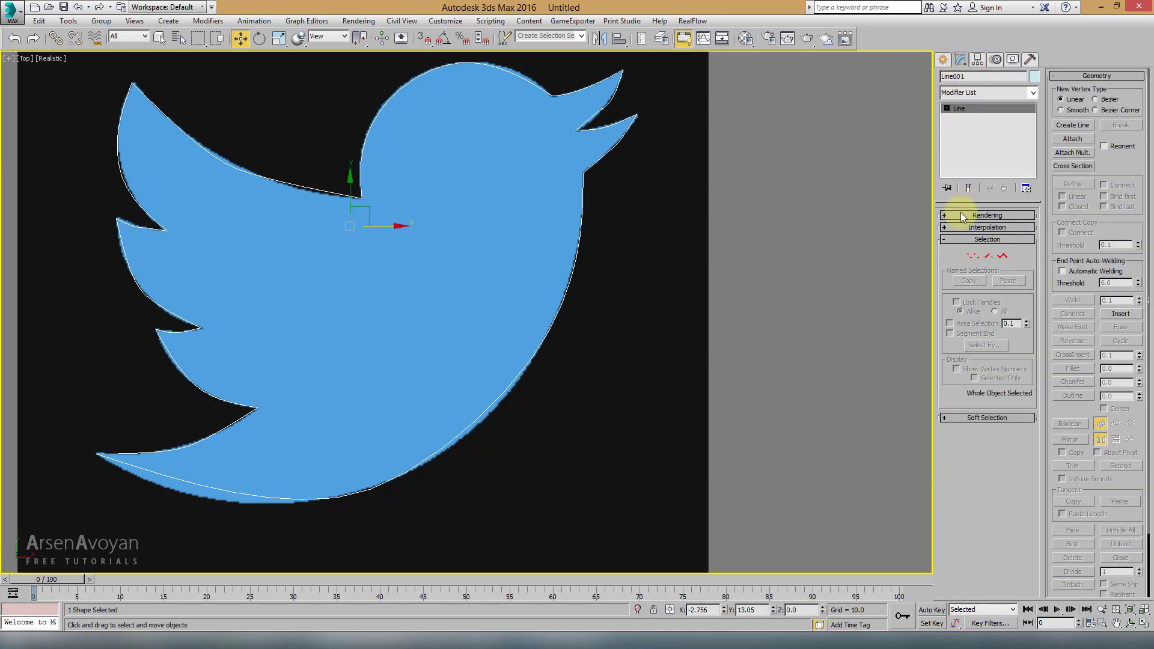
pyautogui.click(972, 257)
pyautogui.scroll(2, 382, 202)
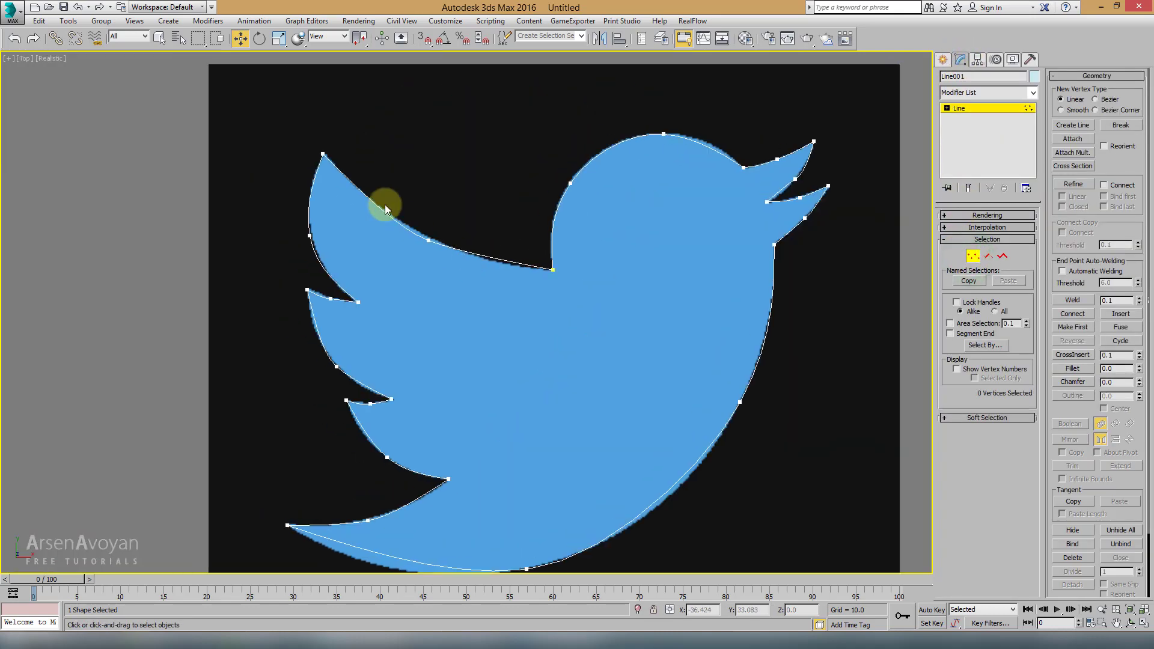
pyautogui.scroll(5, 385, 204)
pyautogui.click(391, 121)
pyautogui.moveTo(393, 215); pyautogui.dragTo(395, 289, button='middle')
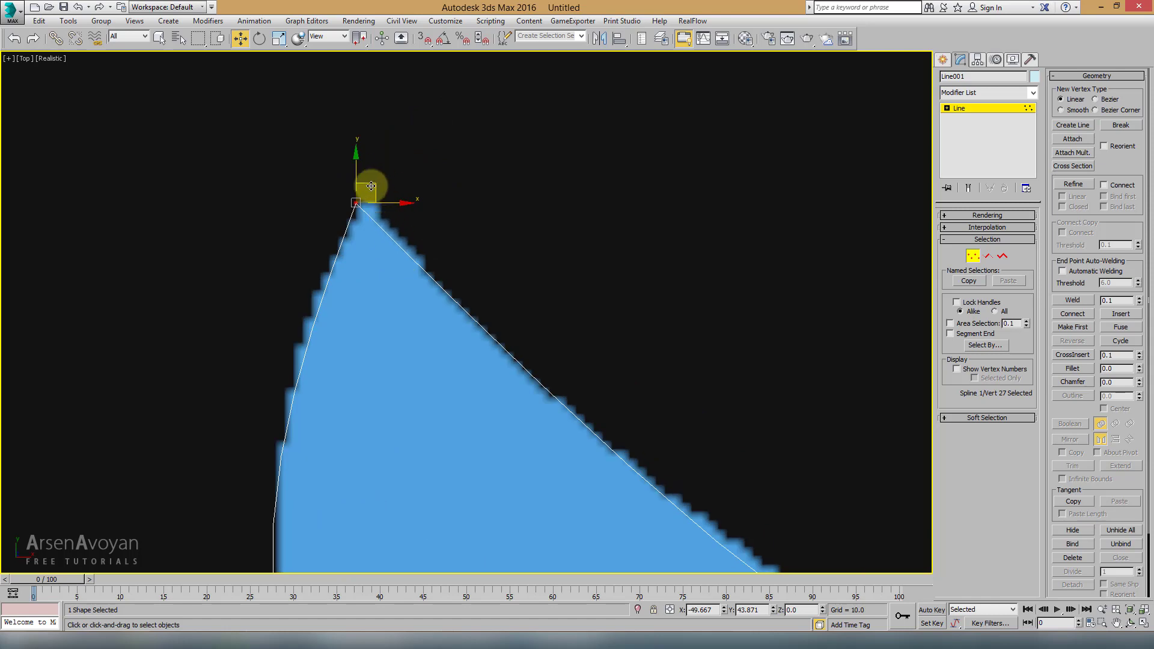
pyautogui.scroll(3, 394, 289)
pyautogui.click(337, 399)
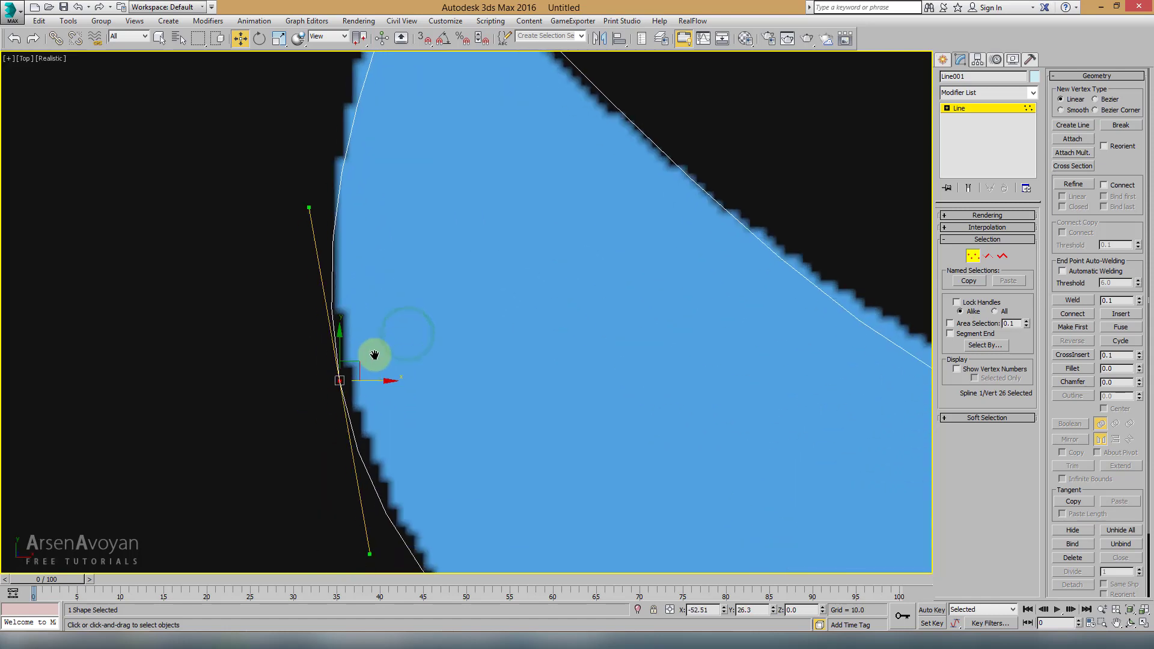
pyautogui.scroll(-2, 374, 353)
pyautogui.moveTo(382, 308); pyautogui.dragTo(382, 291)
# Adjust Bezier handles and vertices so the left and lower wing edges follow the outline
pyautogui.scroll(-1, 391, 334)
pyautogui.scroll(1, 379, 394)
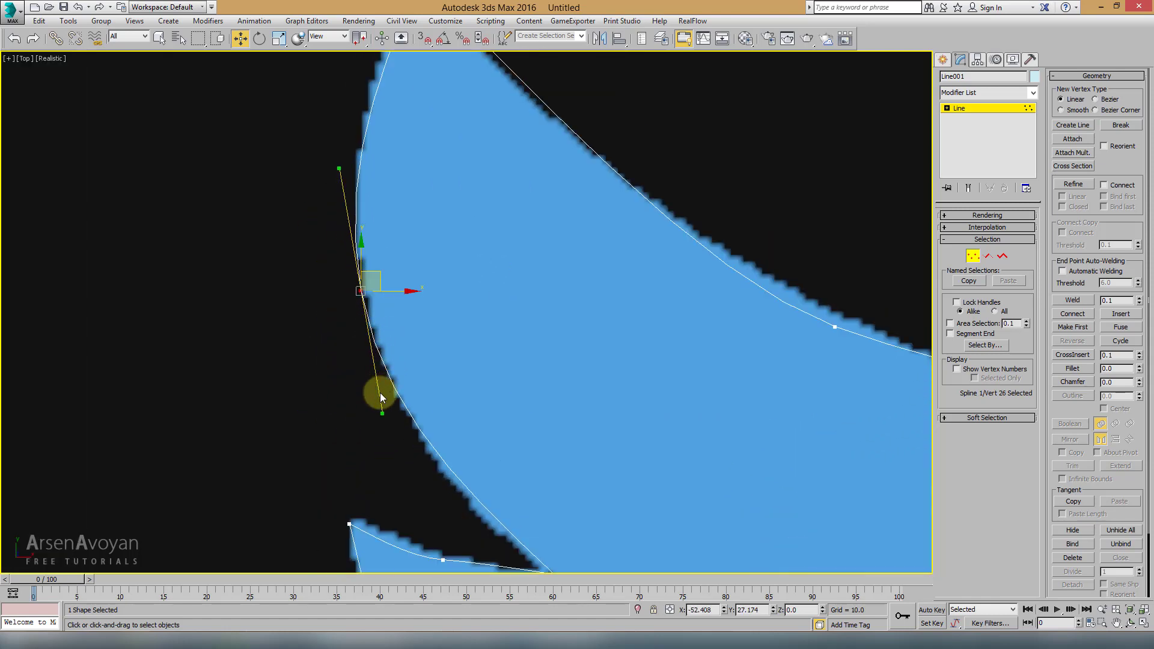
pyautogui.moveTo(379, 415); pyautogui.dragTo(381, 438)
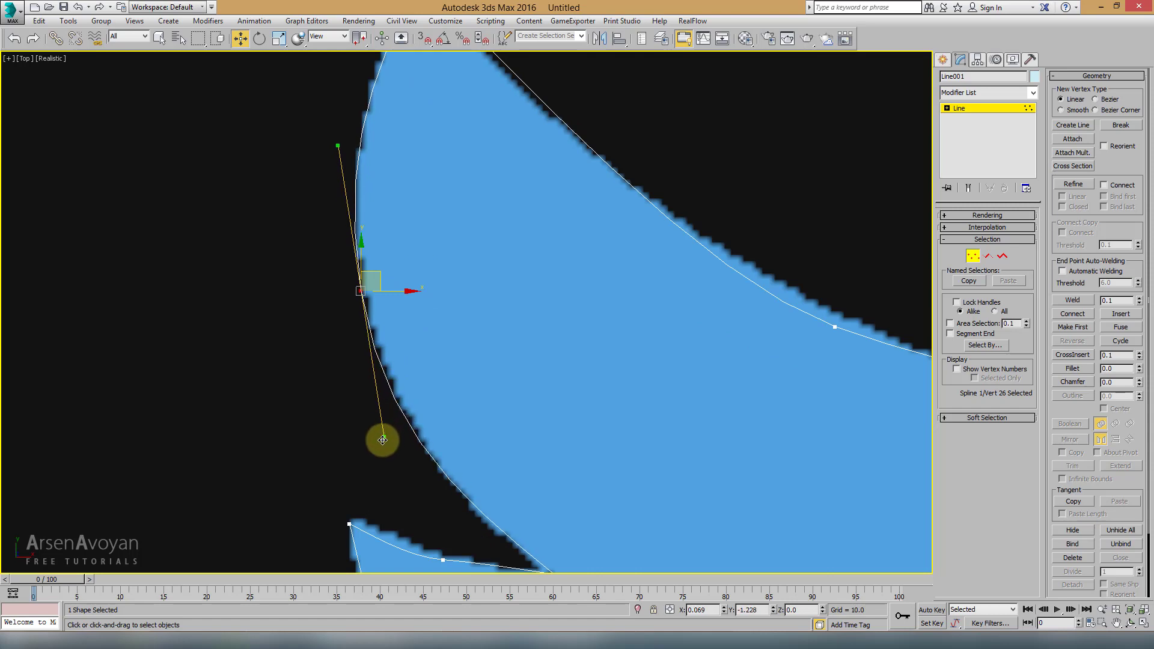
pyautogui.scroll(-2, 397, 391)
pyautogui.moveTo(443, 339); pyautogui.dragTo(292, 337, button='middle')
pyautogui.click(563, 341)
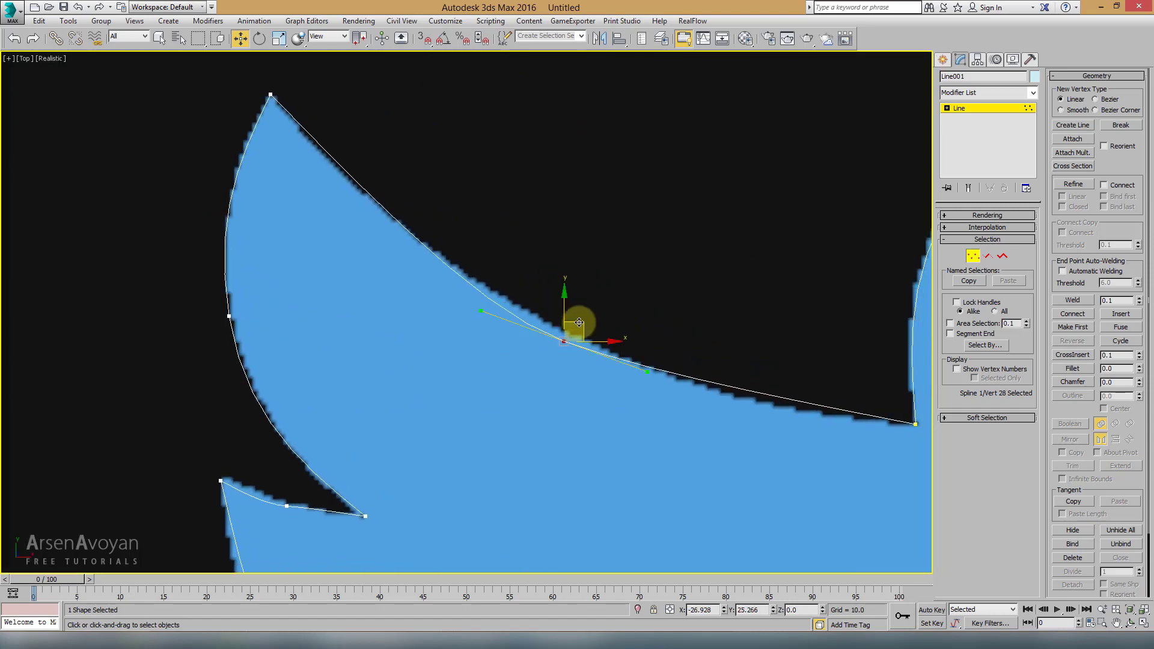
pyautogui.moveTo(565, 339); pyautogui.dragTo(581, 337)
pyautogui.moveTo(489, 316); pyautogui.dragTo(430, 268)
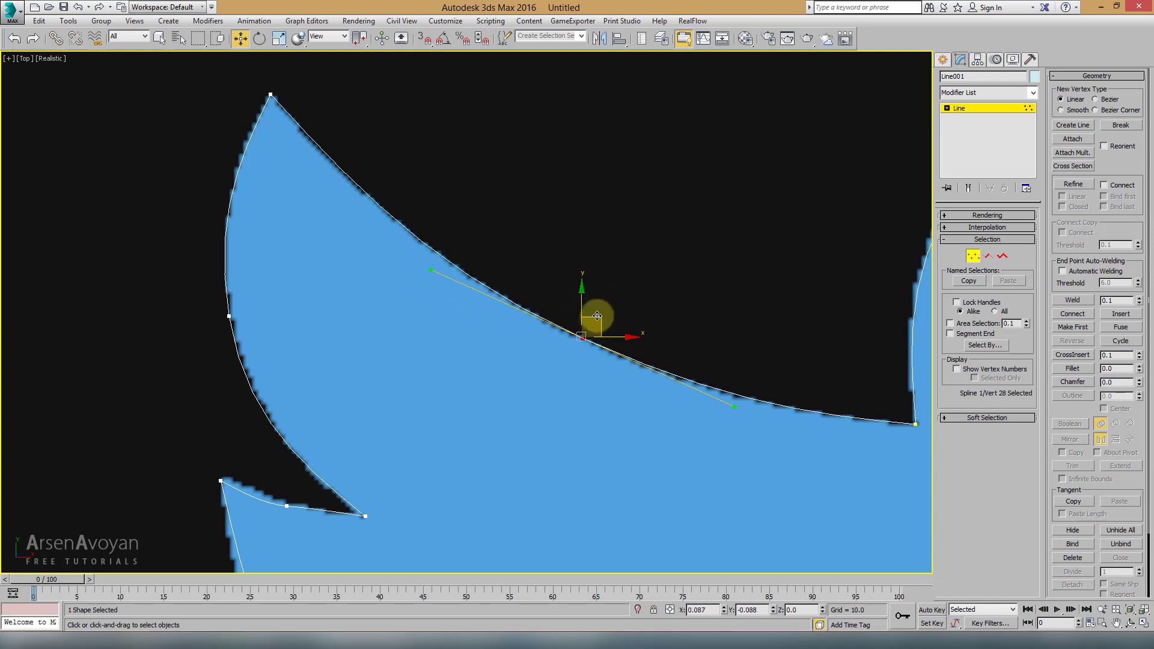
pyautogui.scroll(-2, 631, 319)
# Select the first and head vertices and adjust the crown's curve handle to fit
pyautogui.moveTo(669, 325); pyautogui.dragTo(588, 347, button='middle')
pyautogui.scroll(3, 588, 348)
pyautogui.moveTo(599, 354); pyautogui.dragTo(693, 393)
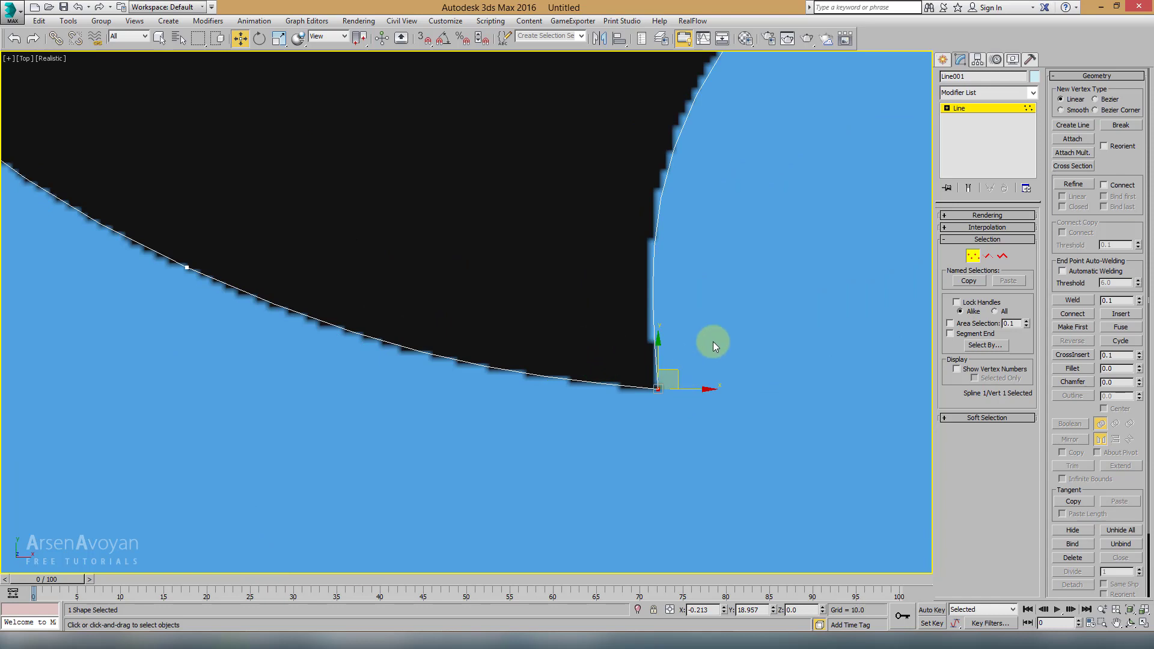
pyautogui.scroll(-2, 513, 327)
pyautogui.click(548, 253)
pyautogui.scroll(2, 590, 273)
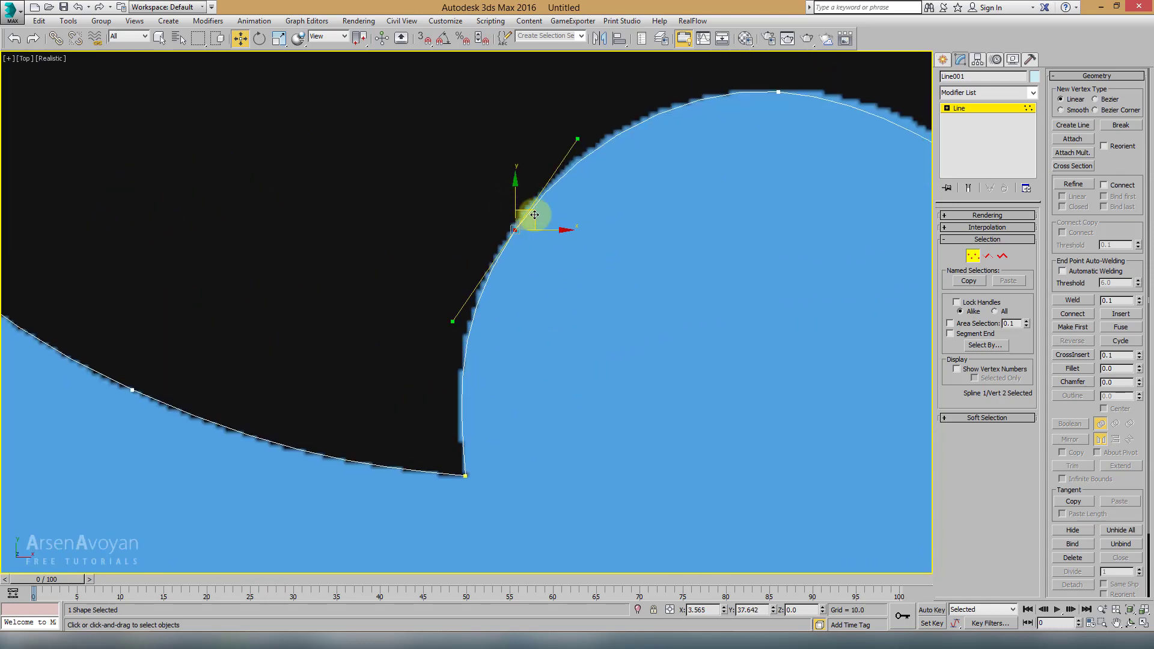
pyautogui.moveTo(764, 183); pyautogui.dragTo(561, 283, button='middle')
pyautogui.moveTo(543, 155); pyautogui.dragTo(626, 266)
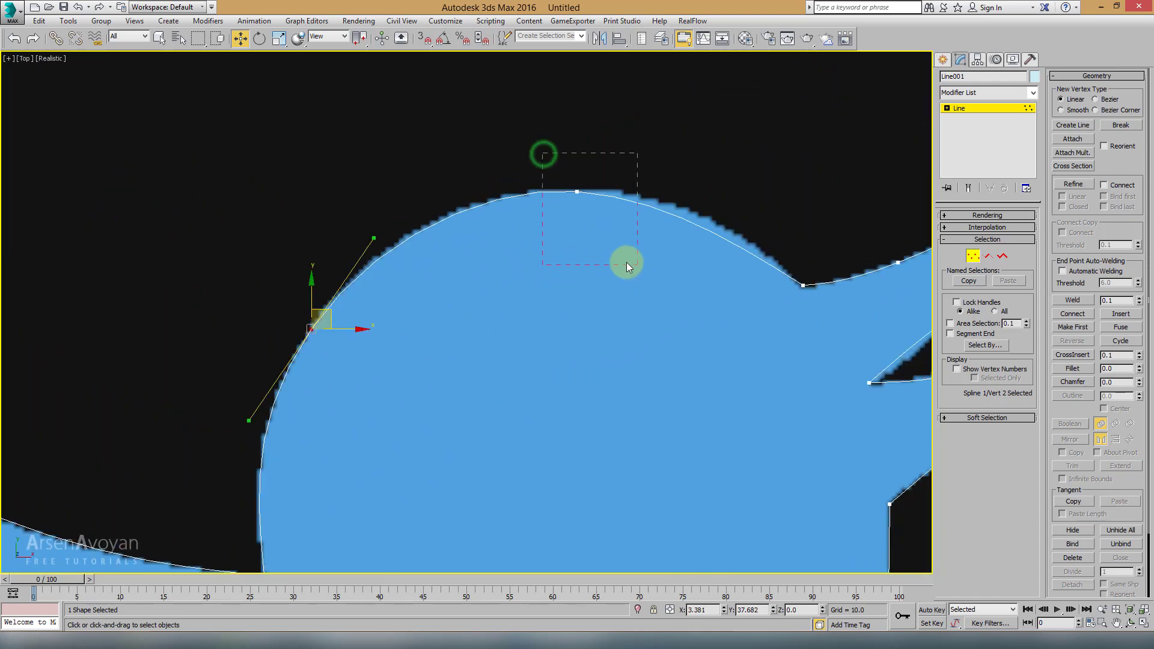
pyautogui.click(497, 189)
pyautogui.moveTo(484, 186); pyautogui.dragTo(476, 185)
pyautogui.moveTo(477, 186); pyautogui.dragTo(515, 224, button='middle')
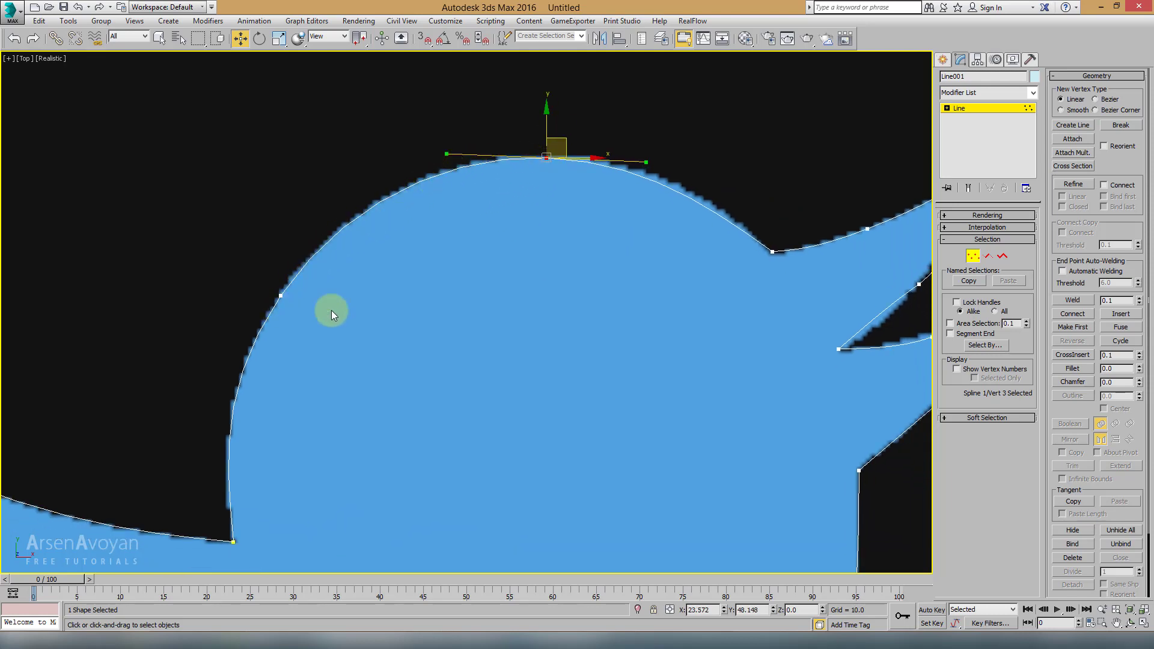
pyautogui.scroll(-2, 482, 302)
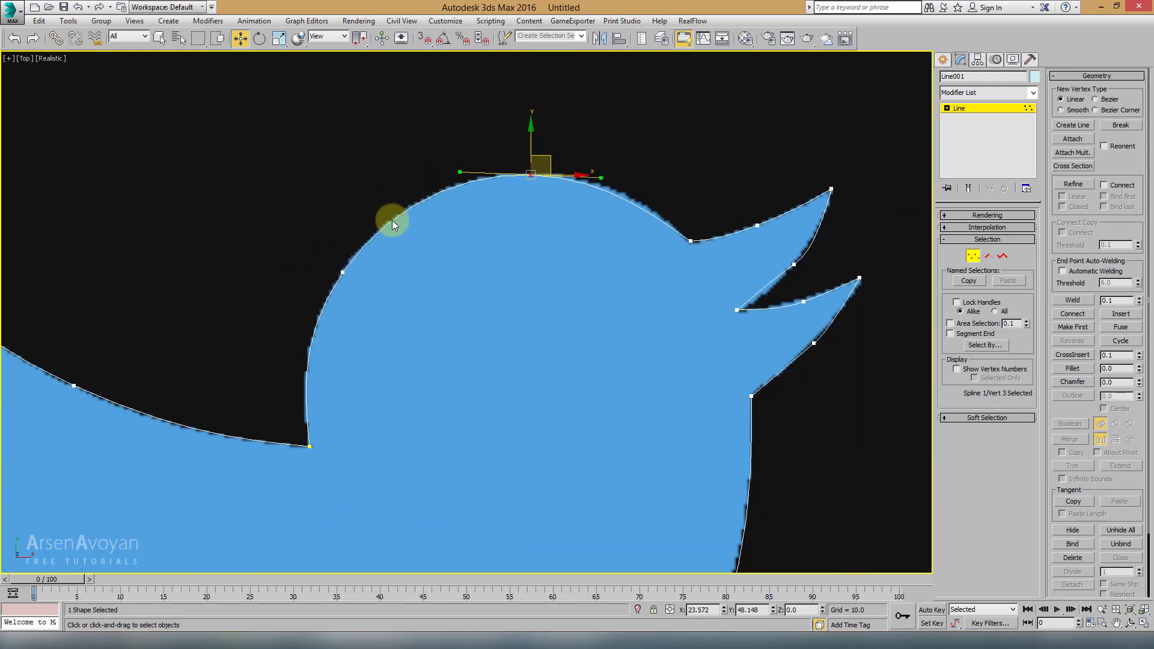
# Set the spline's Interpolation Steps to 16 and nudge the top head vertex
pyautogui.click(997, 228)
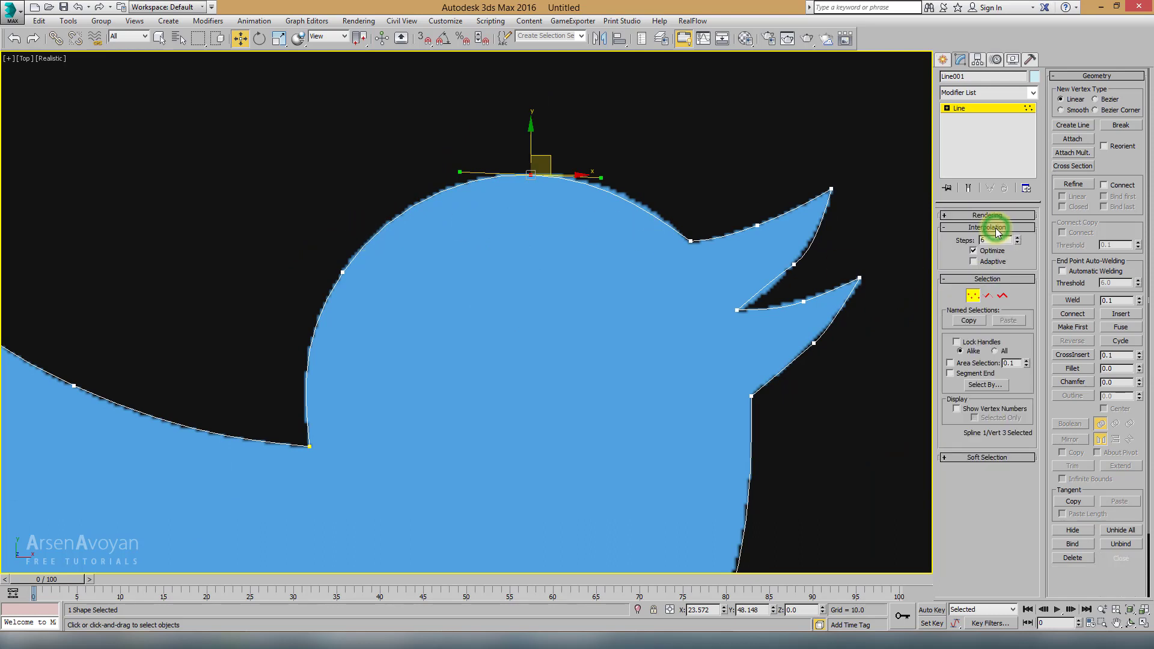
pyautogui.click(996, 240)
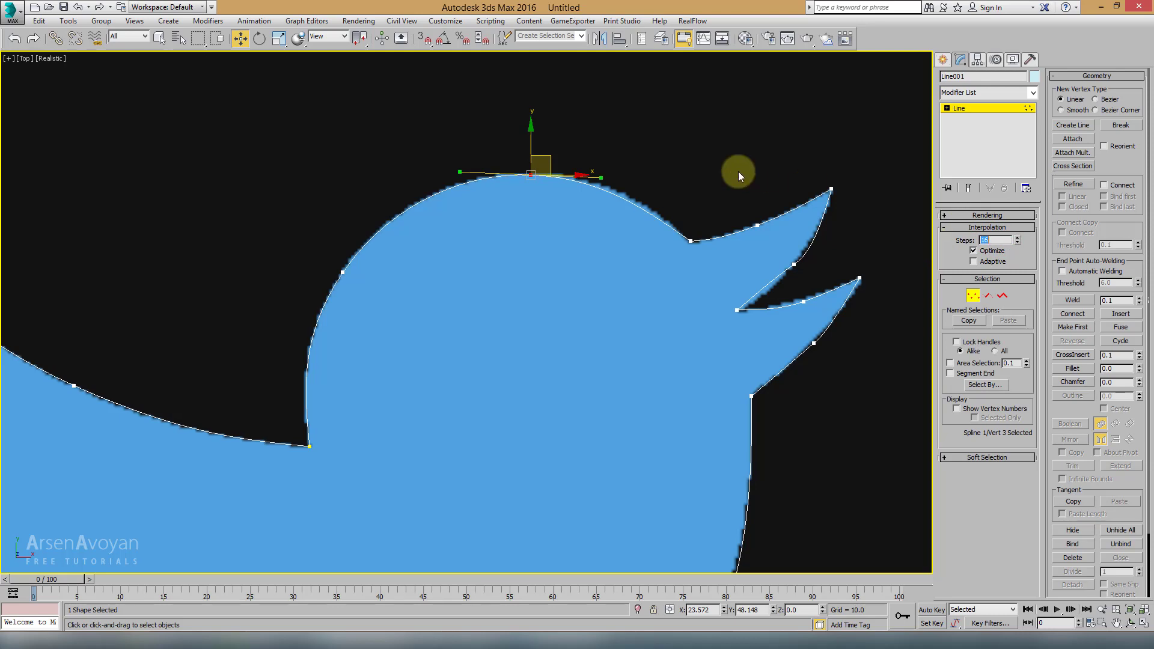
pyautogui.scroll(2, 541, 166)
pyautogui.moveTo(539, 177); pyautogui.dragTo(540, 175)
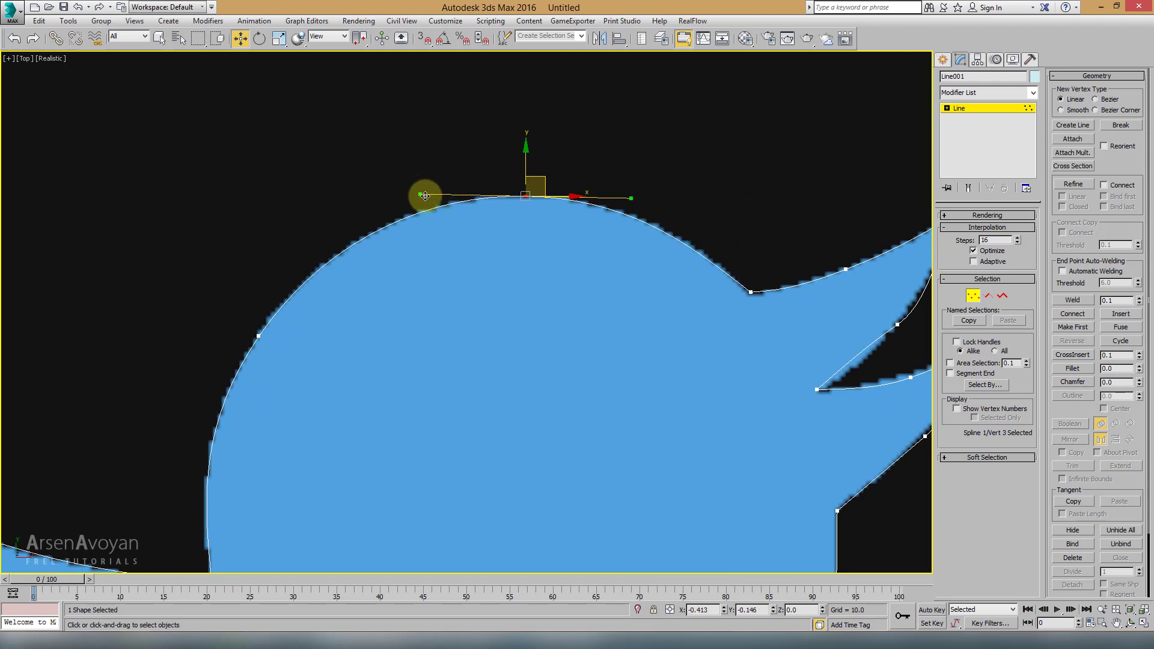
# Select the neck and beak vertices and rotate the tangent between the beak points
pyautogui.moveTo(426, 193); pyautogui.dragTo(298, 169, button='middle')
pyautogui.click(625, 265)
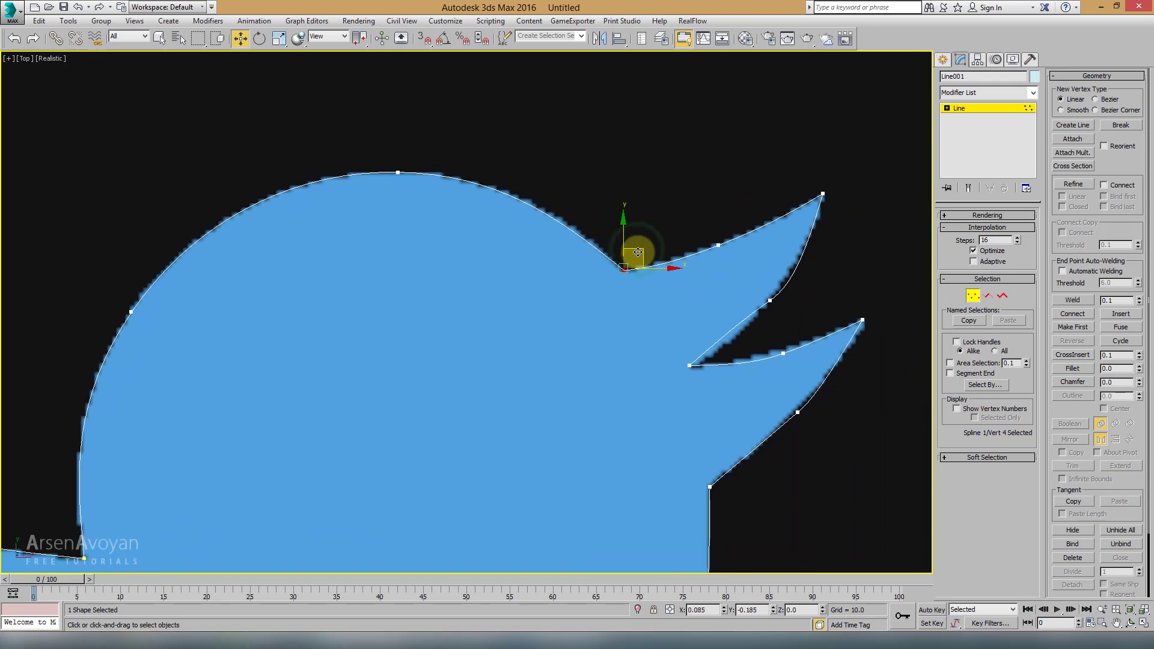
pyautogui.scroll(2, 690, 196)
pyautogui.click(721, 315)
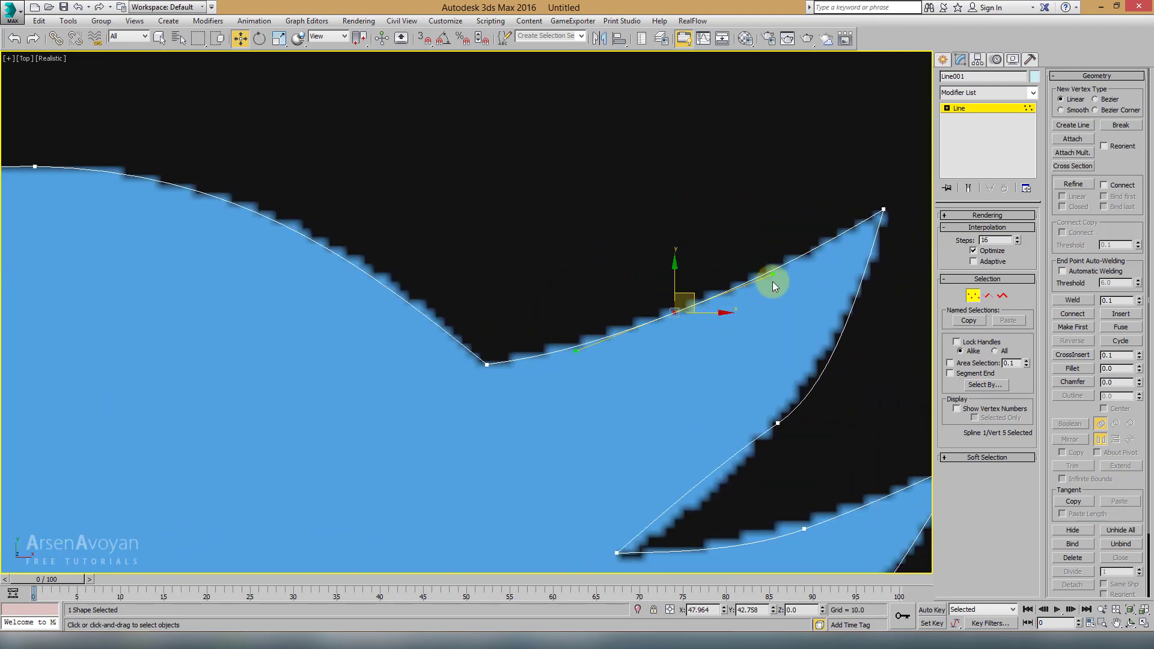
pyautogui.moveTo(773, 281); pyautogui.dragTo(620, 322, button='middle')
pyautogui.click(662, 331)
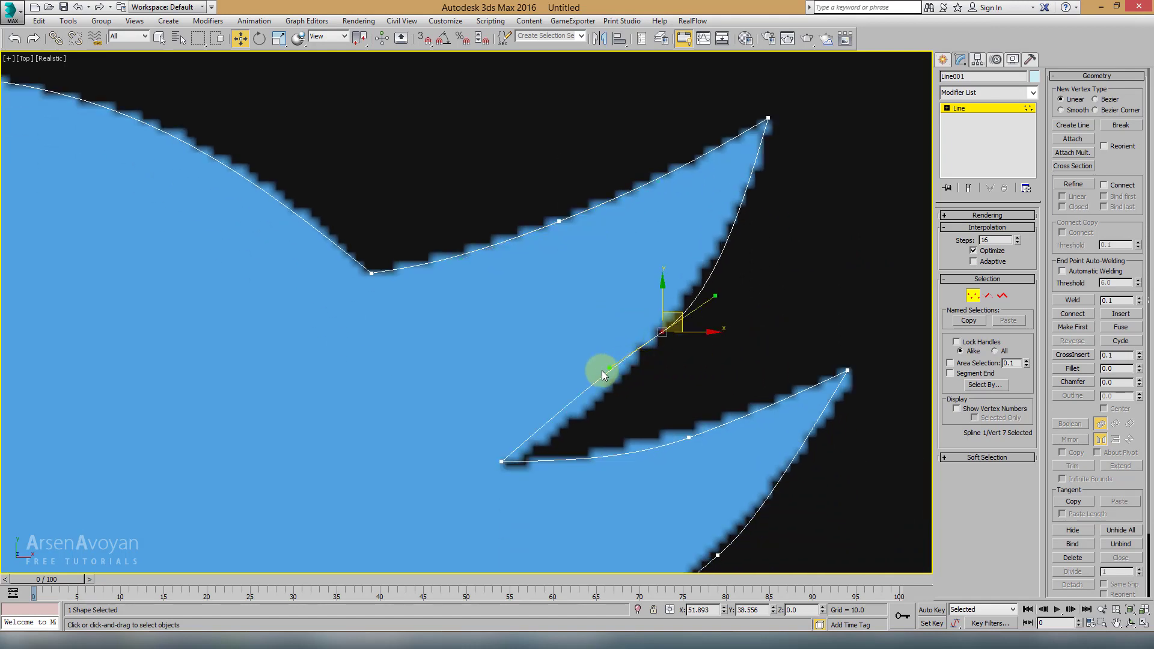
pyautogui.moveTo(607, 369); pyautogui.dragTo(603, 387)
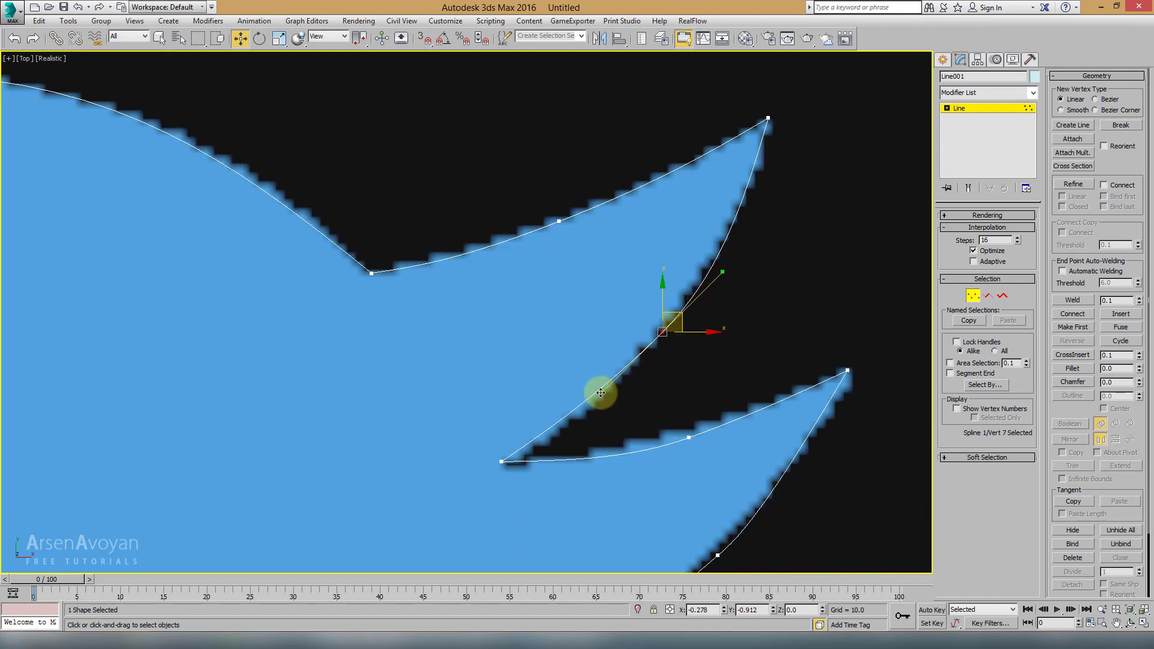
# Refine the lower beak vertices and the throat tangent to match the blue logo
pyautogui.moveTo(631, 337); pyautogui.dragTo(653, 268, button='middle')
pyautogui.click(525, 392)
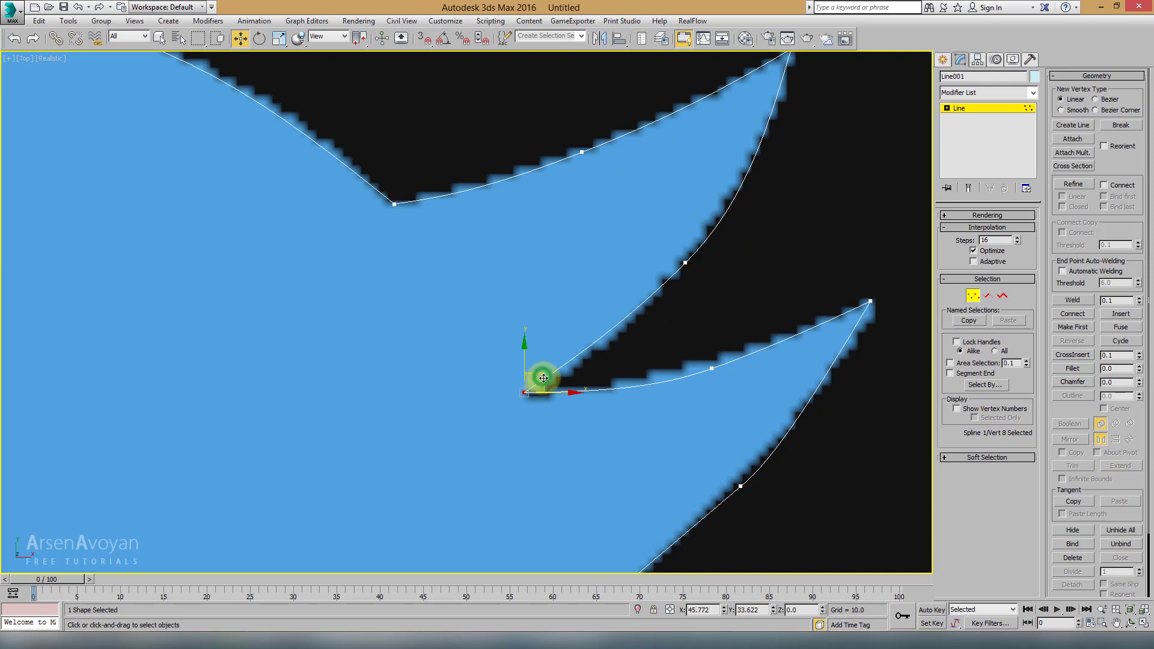
pyautogui.moveTo(699, 365); pyautogui.dragTo(614, 328, button='middle')
pyautogui.click(626, 329)
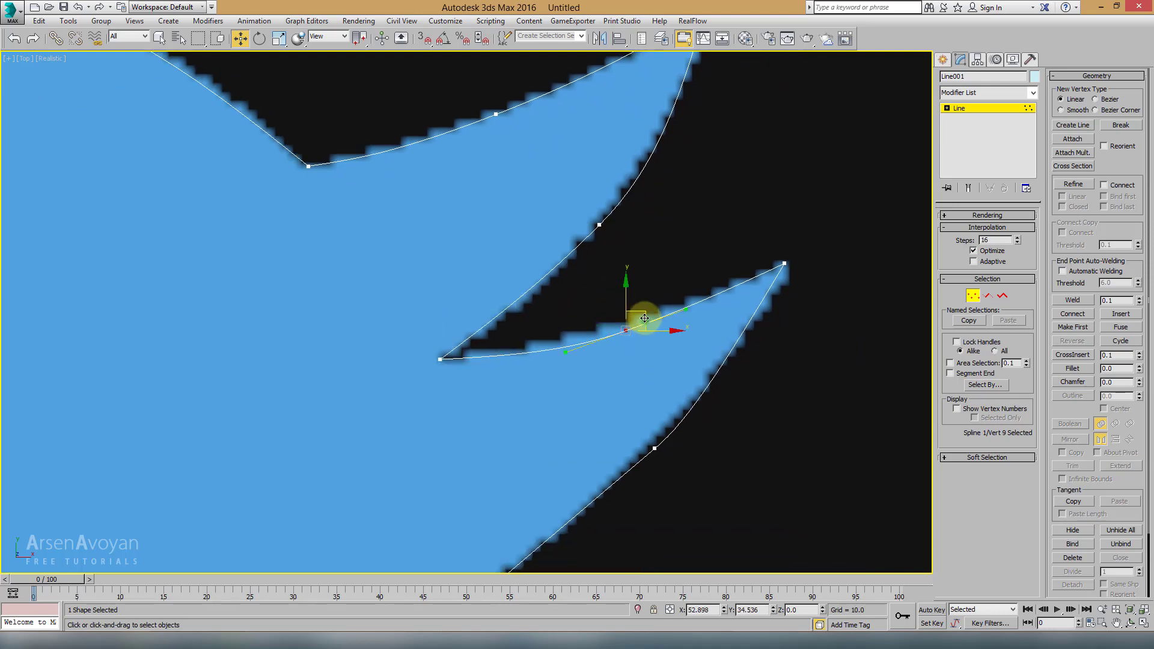
pyautogui.moveTo(644, 318); pyautogui.dragTo(642, 314)
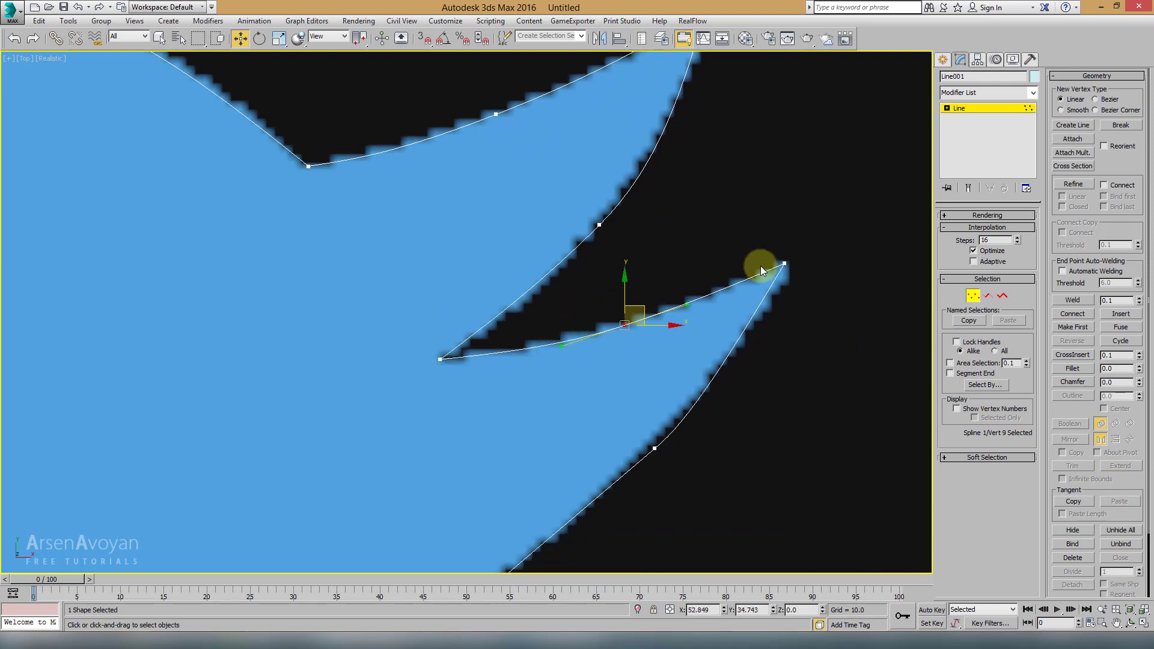
pyautogui.click(783, 263)
pyautogui.moveTo(781, 383); pyautogui.dragTo(779, 280, button='middle')
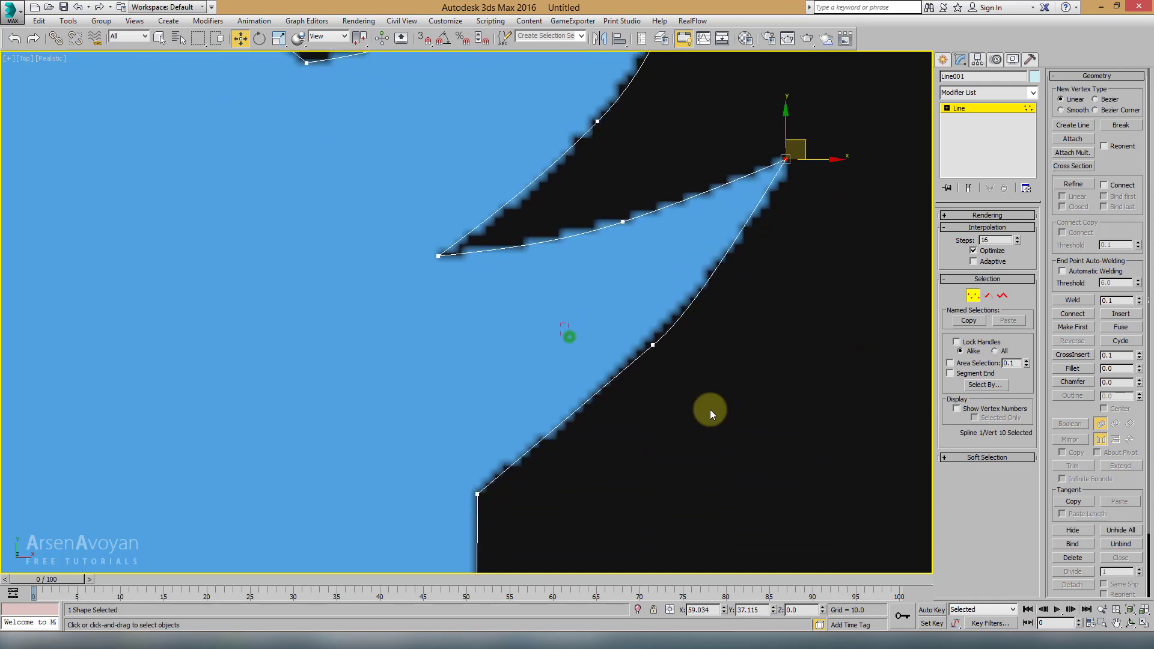
pyautogui.click(652, 345)
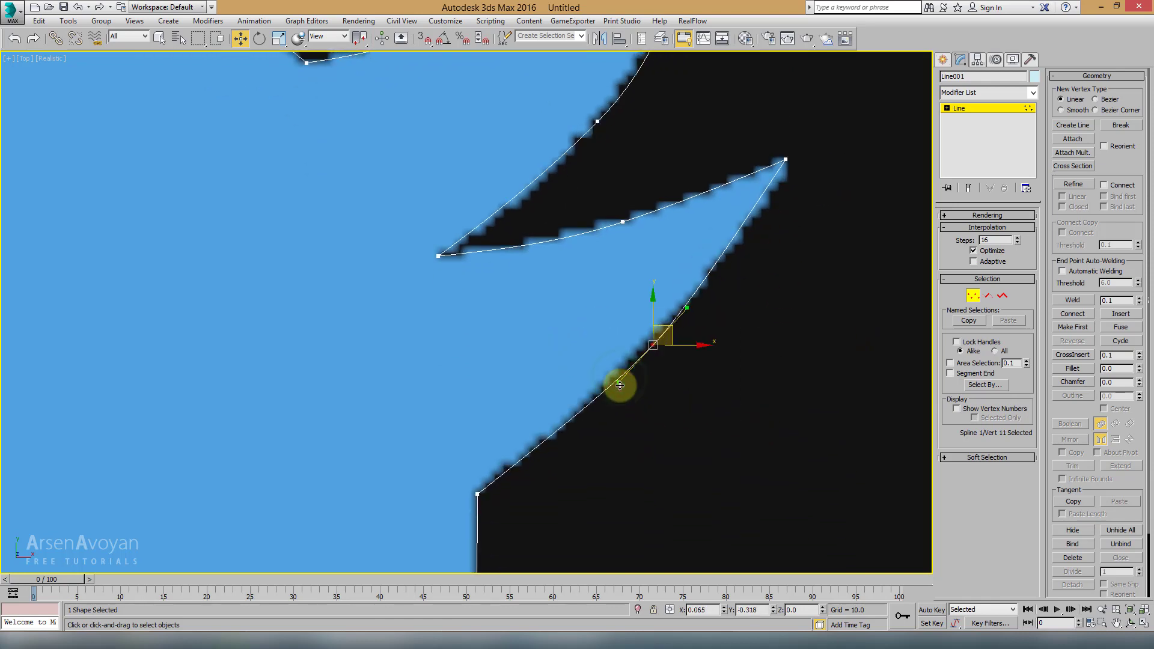
pyautogui.moveTo(618, 387); pyautogui.dragTo(611, 385)
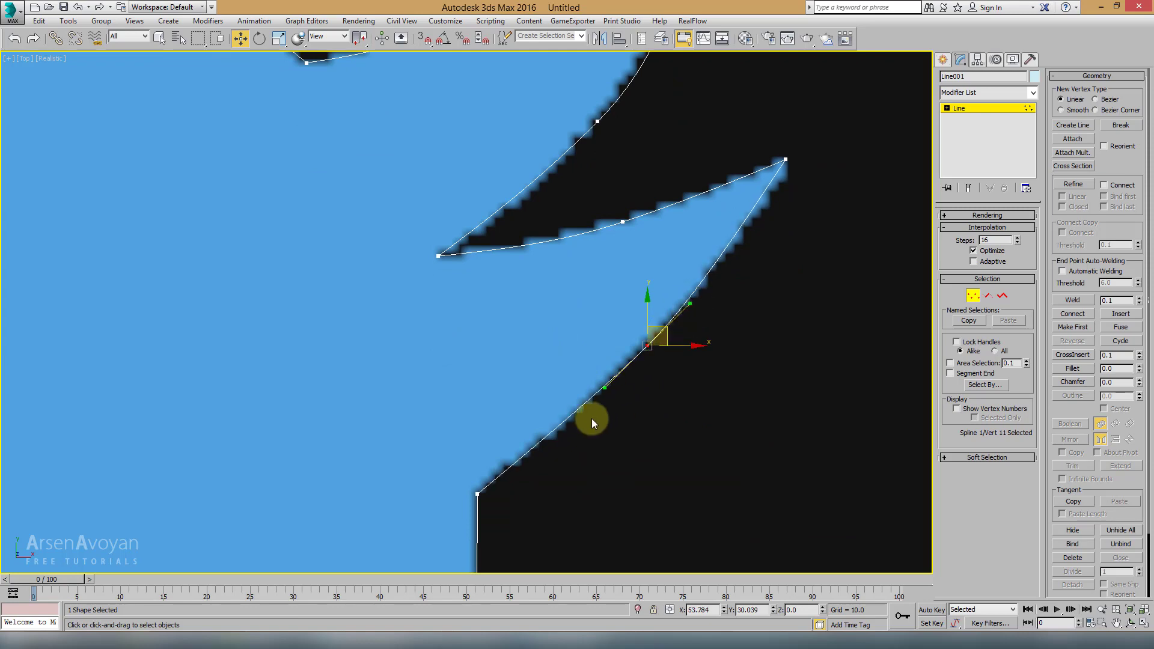
pyautogui.moveTo(589, 419); pyautogui.dragTo(622, 368, button='middle')
pyautogui.click(510, 443)
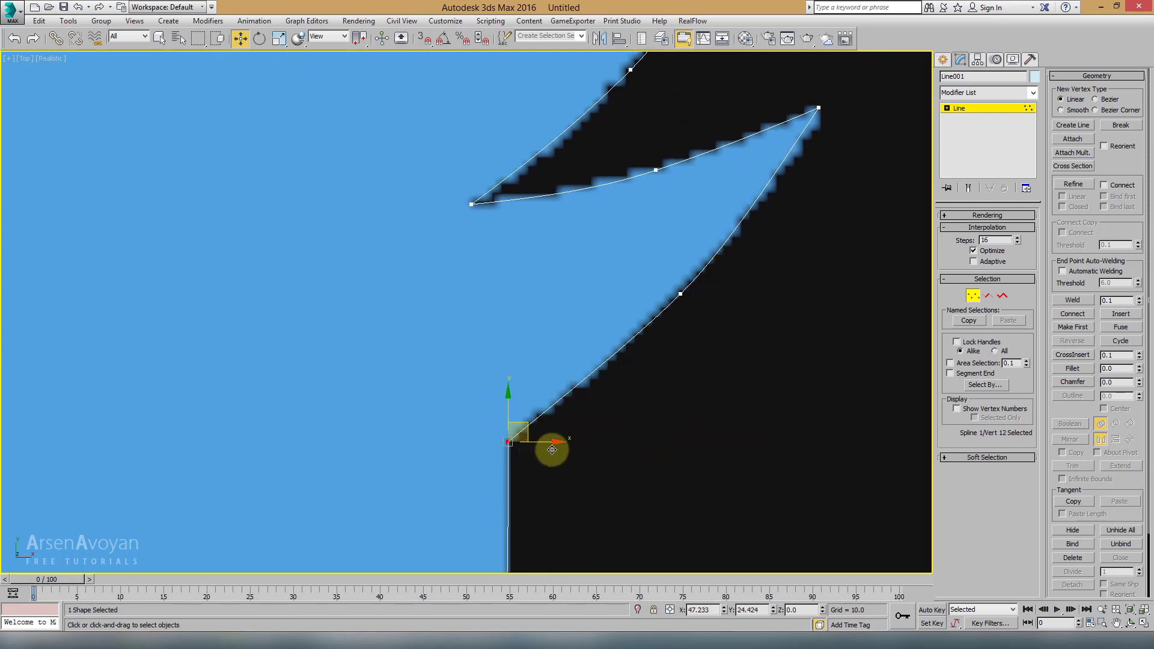
# Lengthen the chest vertex's tangent so it fits the chest curve
pyautogui.scroll(-5, 548, 449)
pyautogui.scroll(5, 551, 358)
pyautogui.scroll(-4, 534, 310)
pyautogui.click(541, 322)
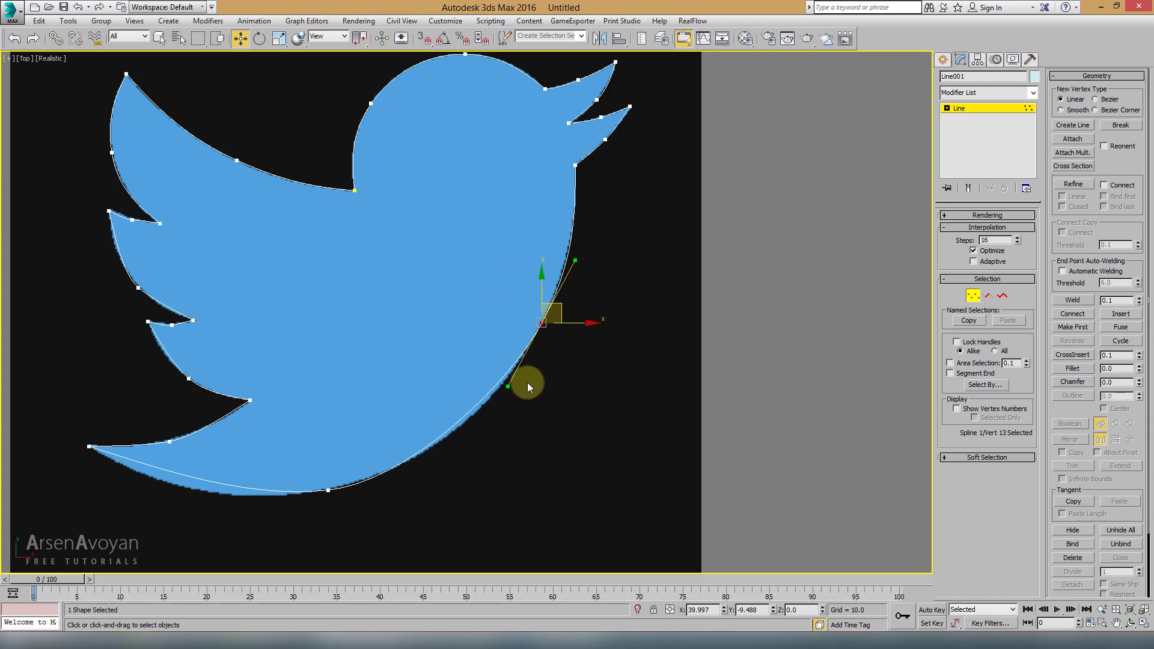
pyautogui.moveTo(509, 386); pyautogui.dragTo(508, 398)
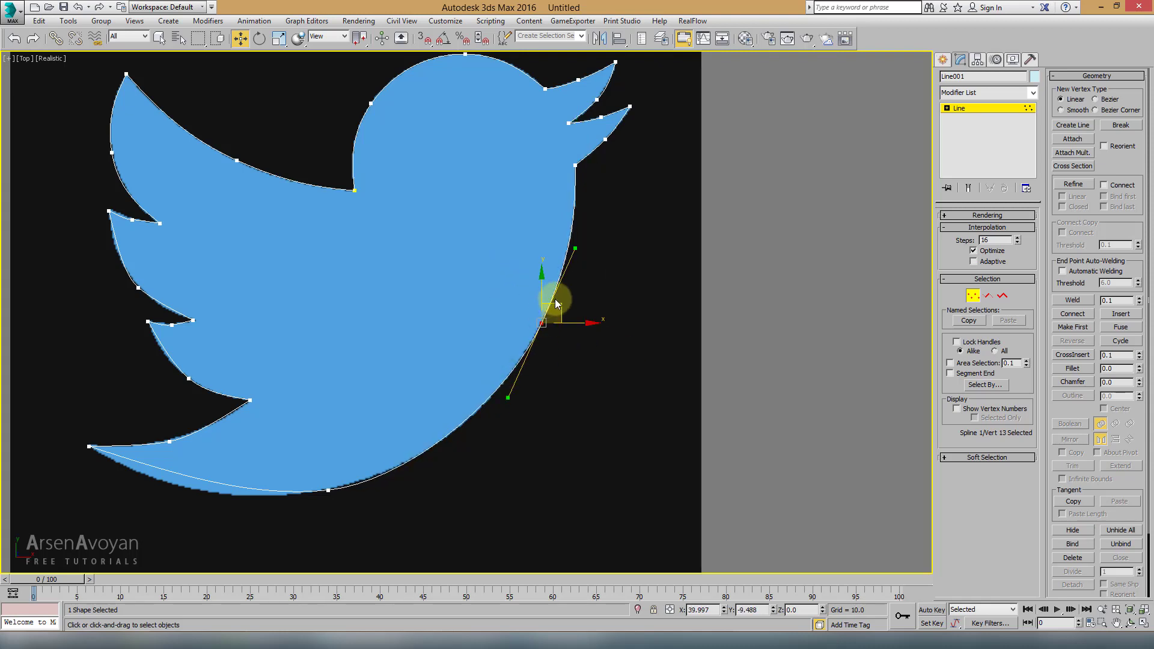
# Round the belly curve by shifting the bottom belly vertex and stretching its tangent
pyautogui.moveTo(376, 456); pyautogui.dragTo(455, 418, button='middle')
pyautogui.click(407, 452)
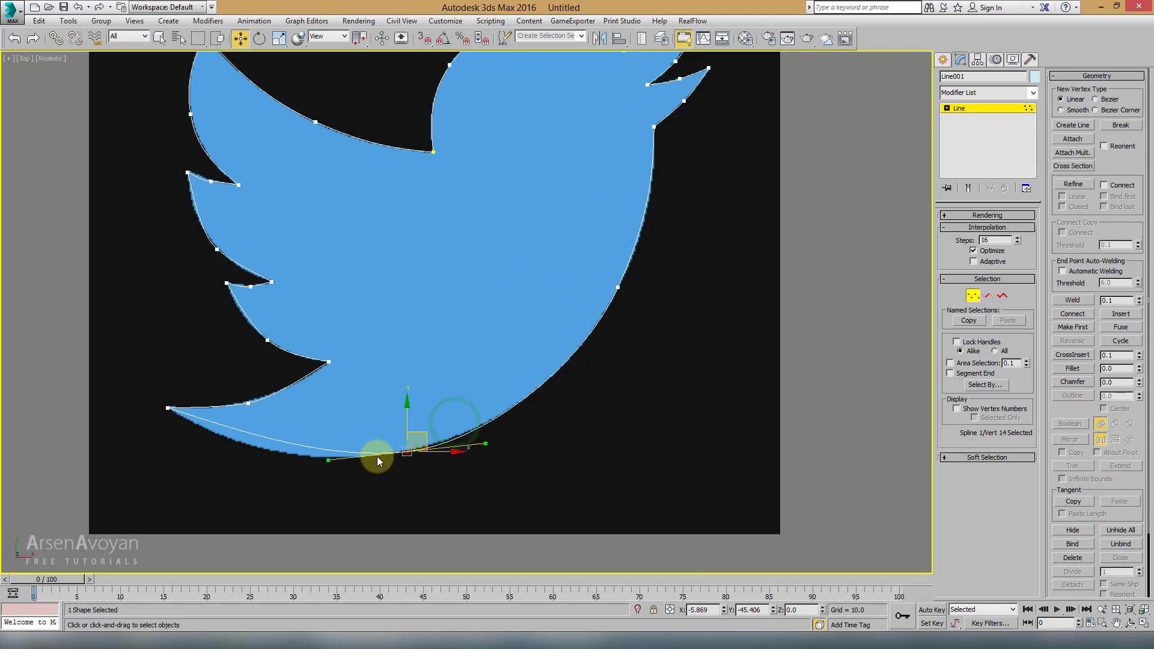
pyautogui.moveTo(328, 462); pyautogui.dragTo(301, 472)
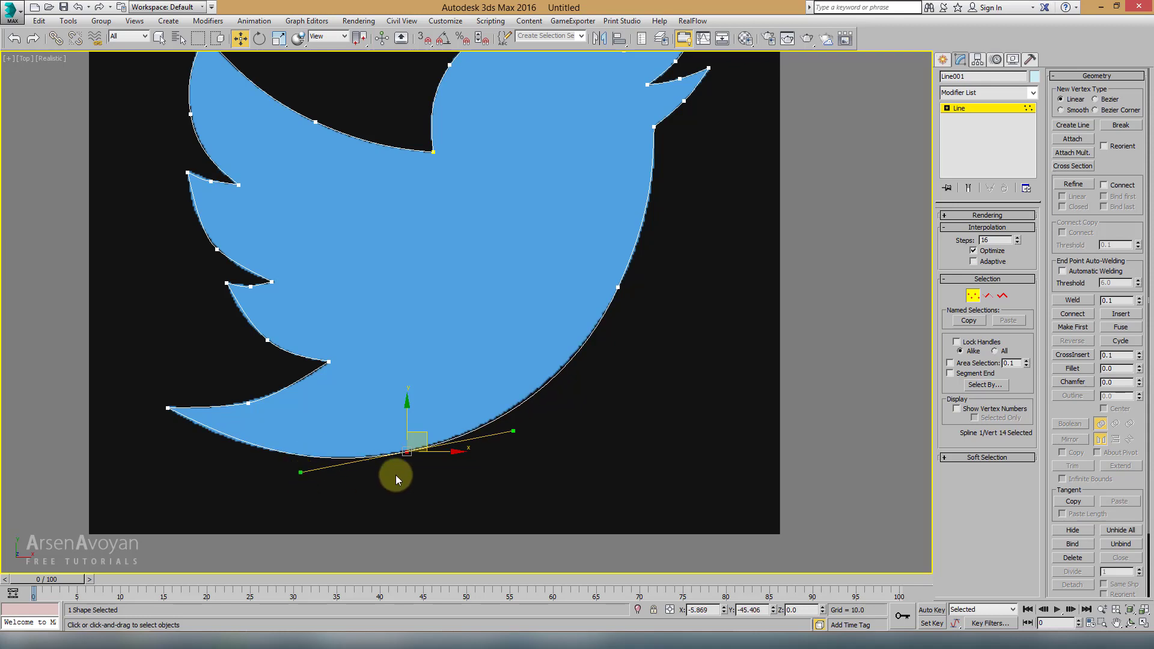
pyautogui.moveTo(420, 430); pyautogui.dragTo(409, 431)
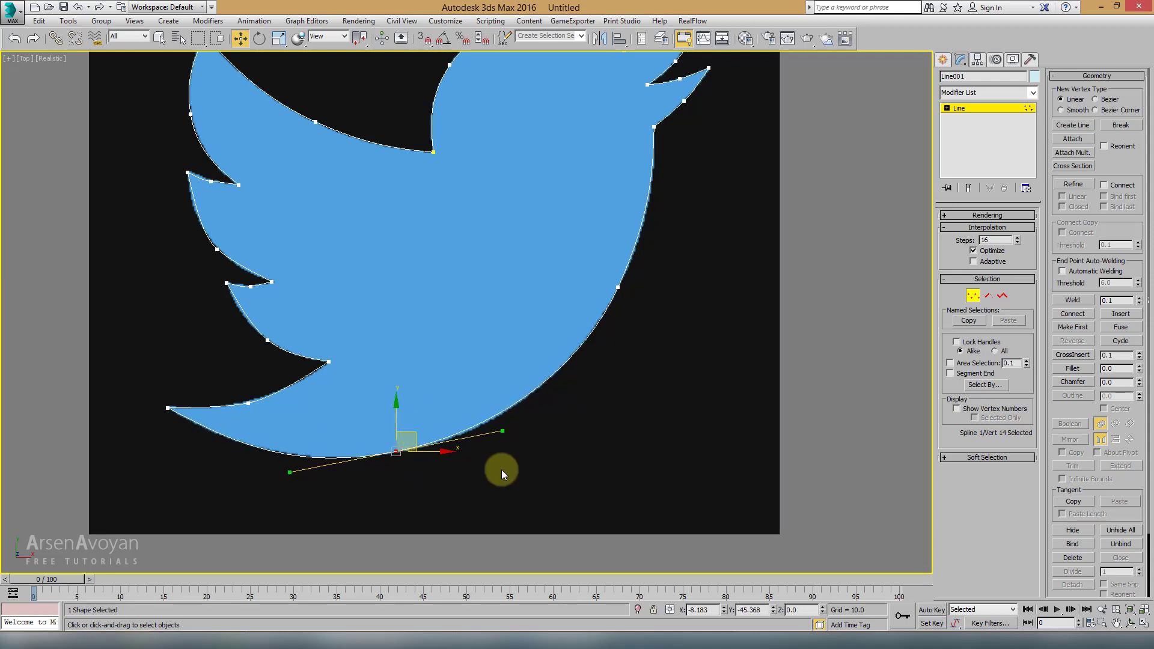
pyautogui.moveTo(502, 437); pyautogui.dragTo(501, 439)
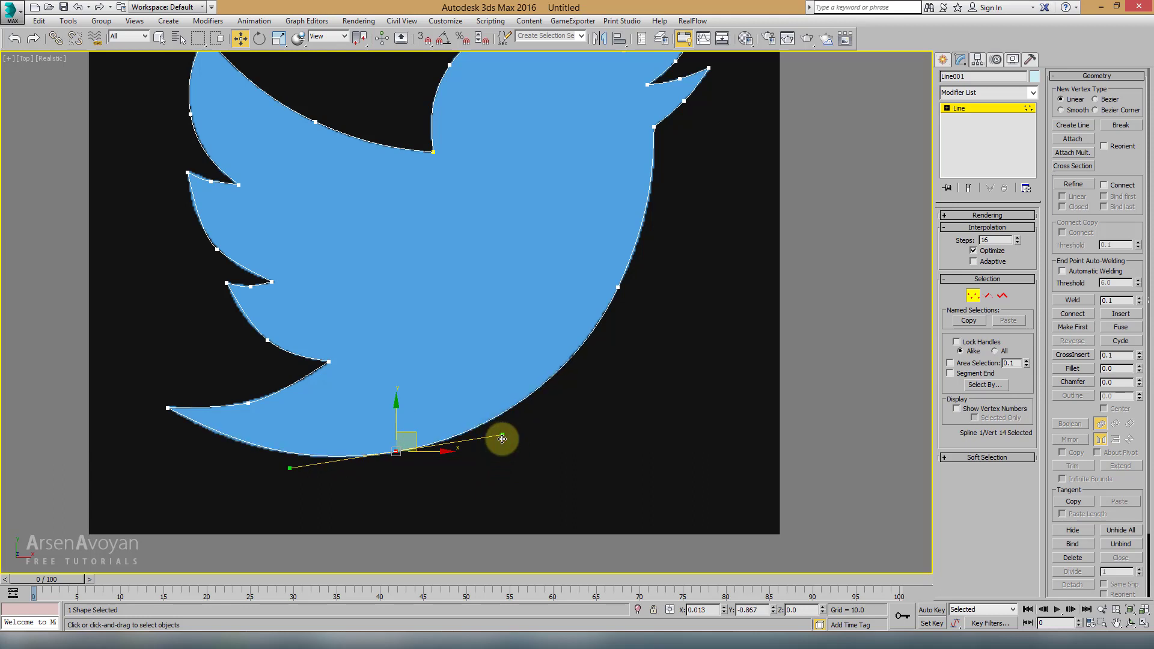
pyautogui.scroll(2, 502, 438)
pyautogui.moveTo(438, 378); pyautogui.dragTo(441, 375)
# Fine-tune the chest vertex tangent against the blue outline
pyautogui.moveTo(684, 257); pyautogui.dragTo(656, 309, button='middle')
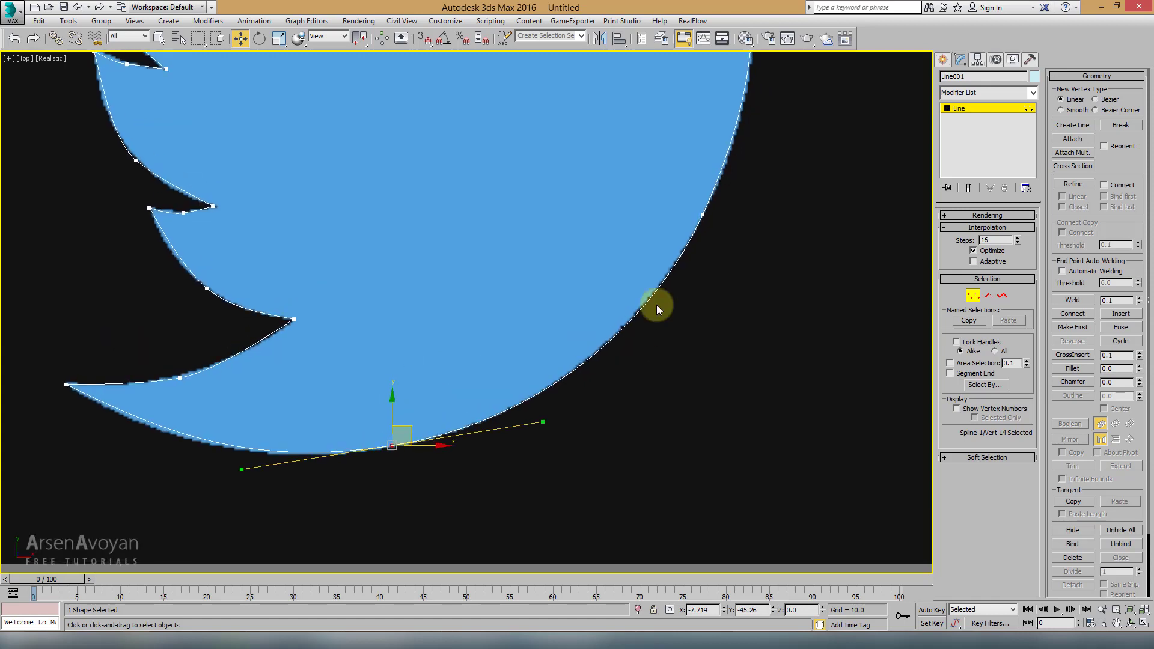
pyautogui.moveTo(660, 202); pyautogui.dragTo(759, 253)
pyautogui.moveTo(722, 293); pyautogui.dragTo(709, 345, button='middle')
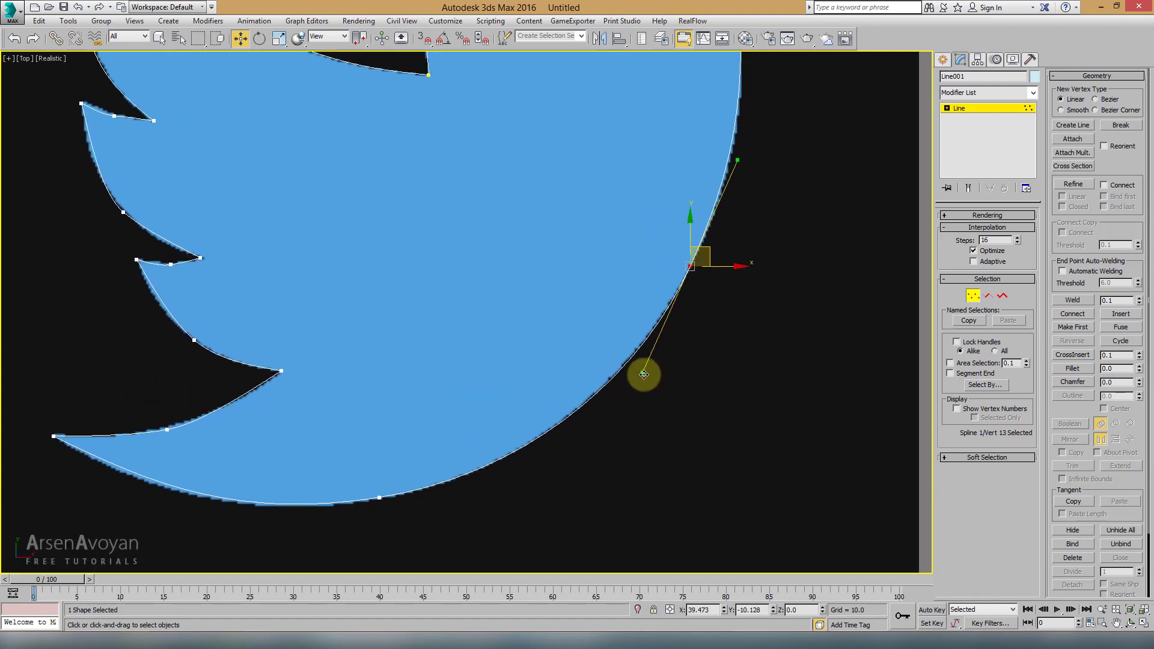
pyautogui.moveTo(648, 374); pyautogui.dragTo(641, 370)
pyautogui.moveTo(700, 325)
pyautogui.mouseDown(button='middle')
pyautogui.moveTo(674, 378)
pyautogui.moveTo(564, 290)
pyautogui.moveTo(583, 257)
pyautogui.moveTo(605, 304)
pyautogui.mouseUp(button='middle')
pyautogui.scroll(3, 583, 258)
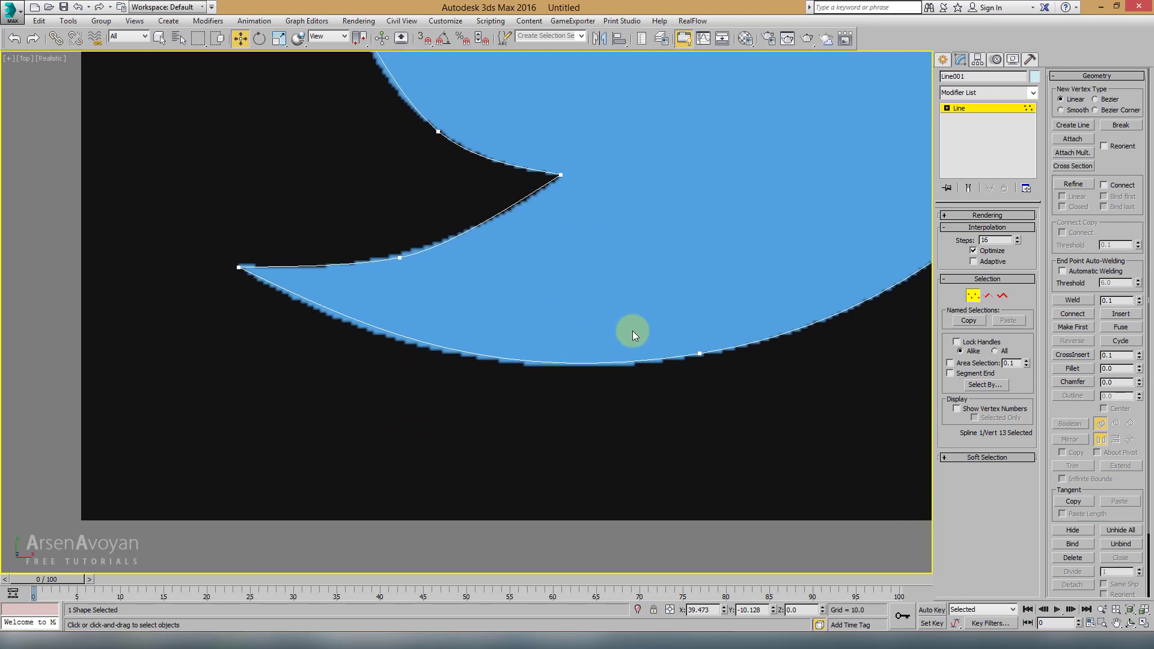
# Select the lower tip vertex and undo its accidental upward move
pyautogui.click(700, 353)
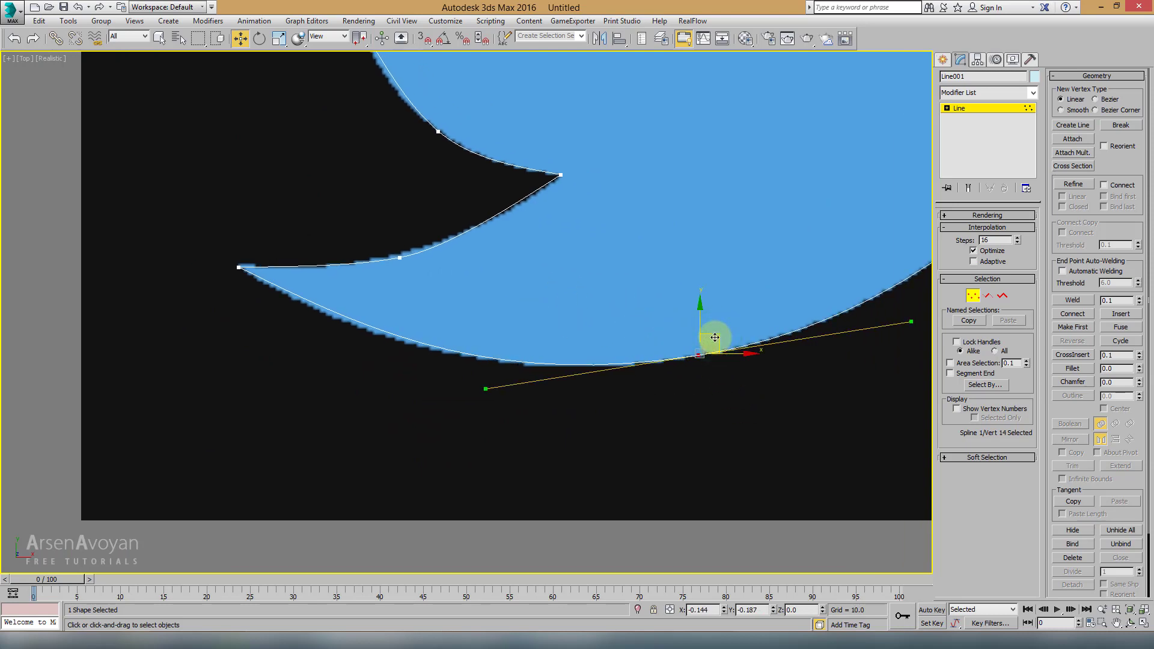
pyautogui.moveTo(545, 284); pyautogui.dragTo(595, 297, button='middle')
pyautogui.moveTo(294, 284); pyautogui.dragTo(347, 289, button='middle')
pyautogui.click(343, 287)
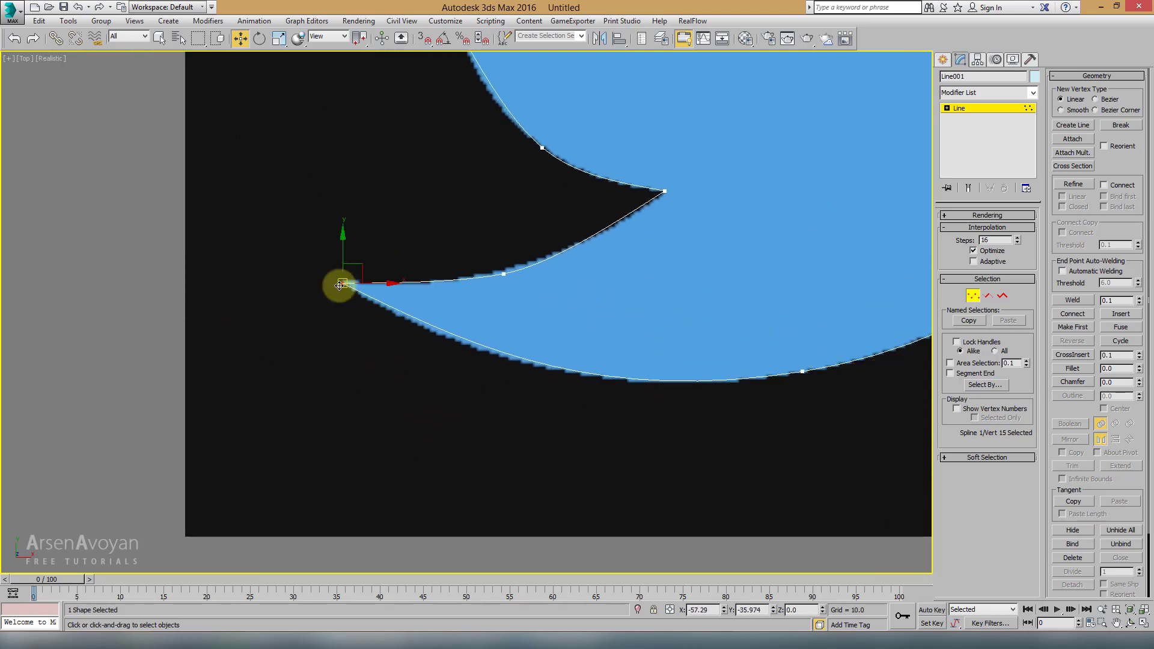
pyautogui.scroll(3, 343, 287)
pyautogui.moveTo(377, 277)
pyautogui.mouseDown()
pyautogui.moveTo(463, 218)
pyautogui.moveTo(438, 226)
pyautogui.mouseUp()
pyautogui.hotkey('ctrl', 'z')
pyautogui.scroll(-3, 481, 273)
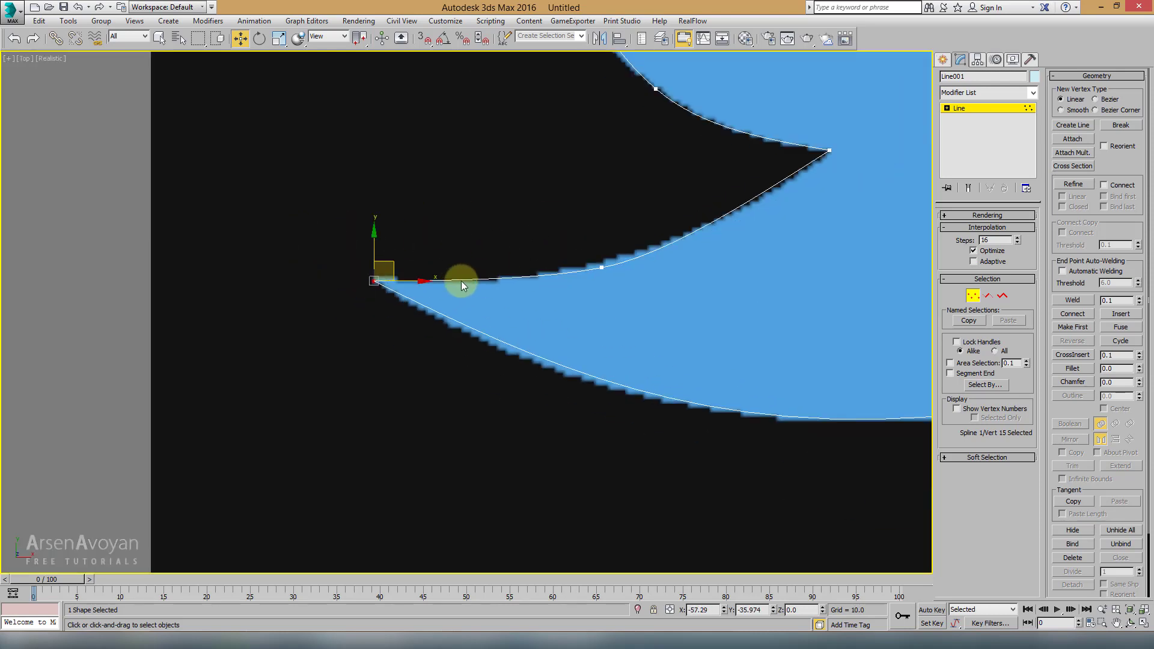
pyautogui.scroll(1, 366, 317)
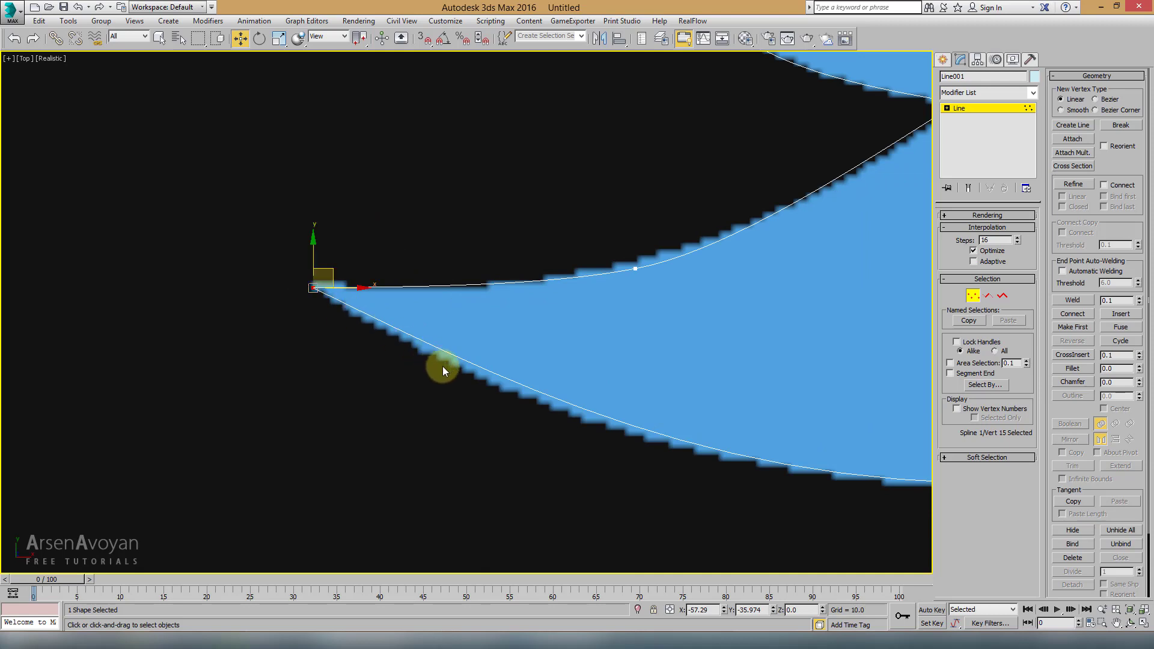
pyautogui.scroll(-2, 415, 233)
pyautogui.scroll(2, 406, 228)
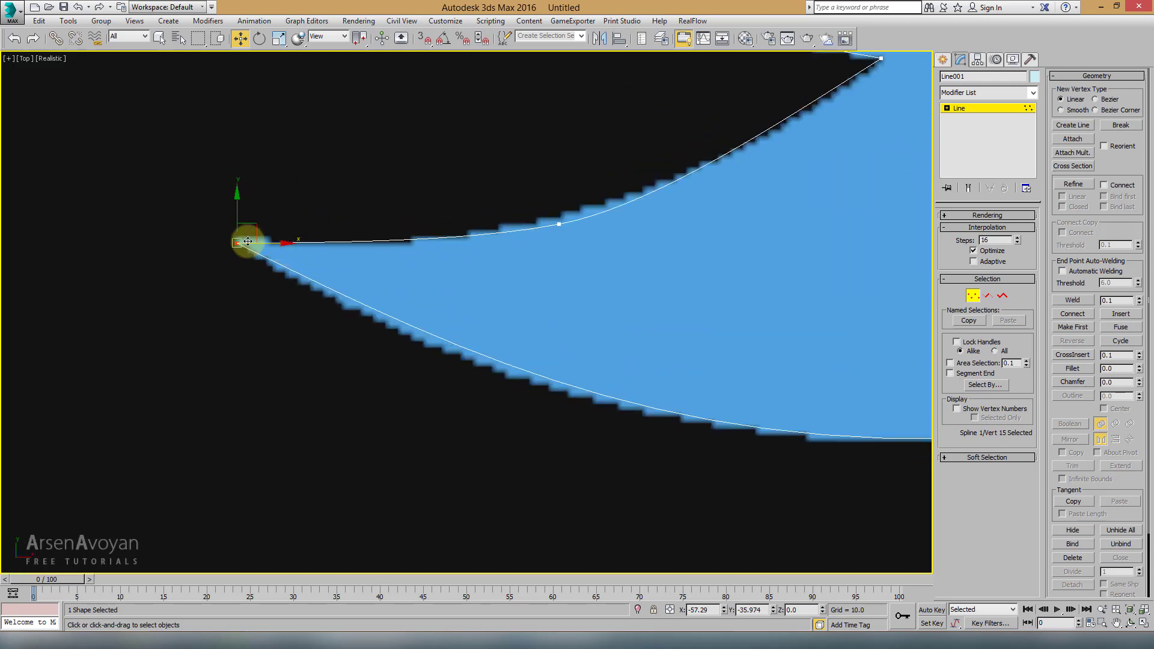
# Convert the tip vertex to Bezier Corner and bend the lower and upper curves toward the edges
pyautogui.rightClick(238, 250)
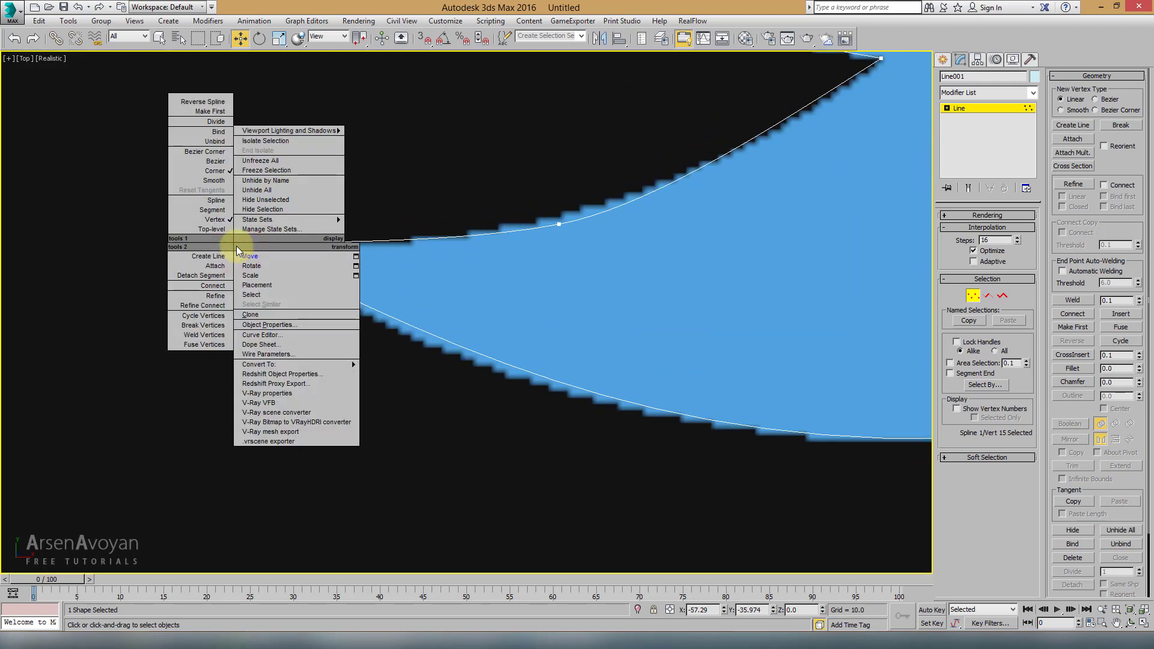
pyautogui.click(212, 157)
pyautogui.moveTo(509, 352); pyautogui.dragTo(549, 304, button='middle')
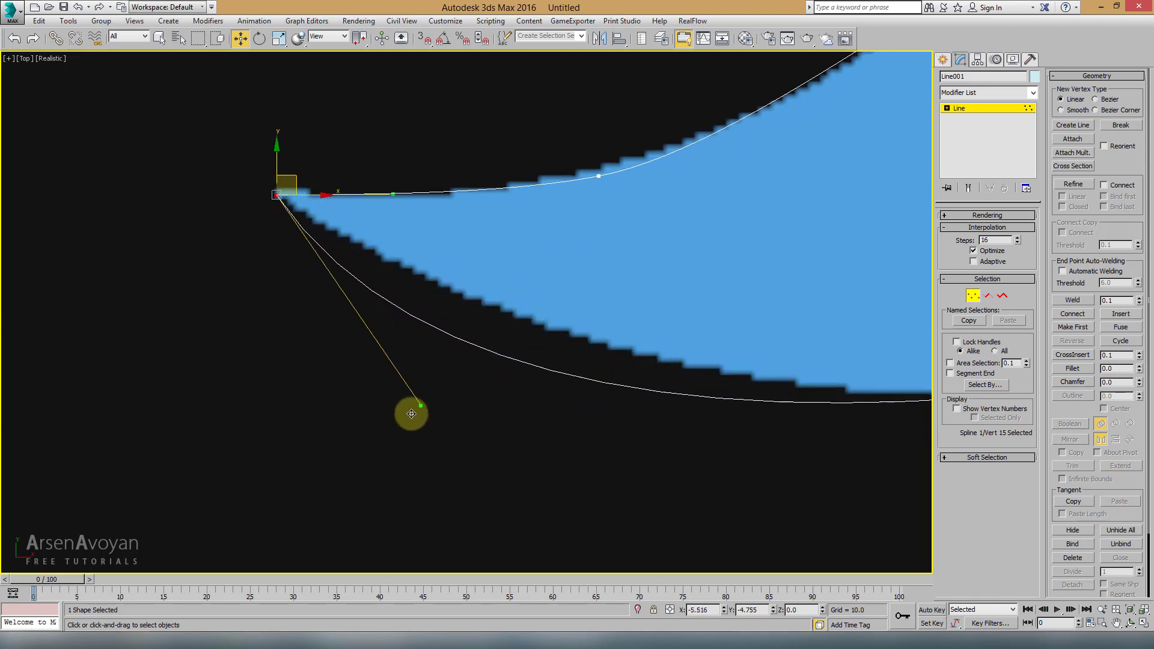
pyautogui.moveTo(520, 322); pyautogui.dragTo(478, 340)
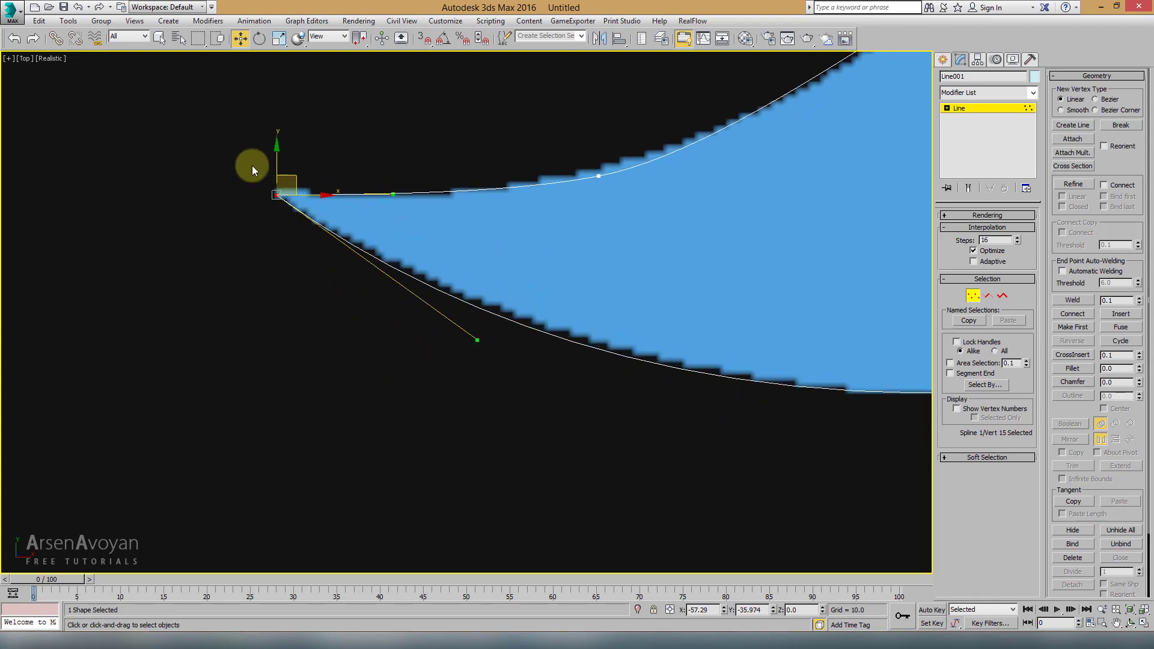
pyautogui.rightClick(275, 203)
pyautogui.click(256, 119)
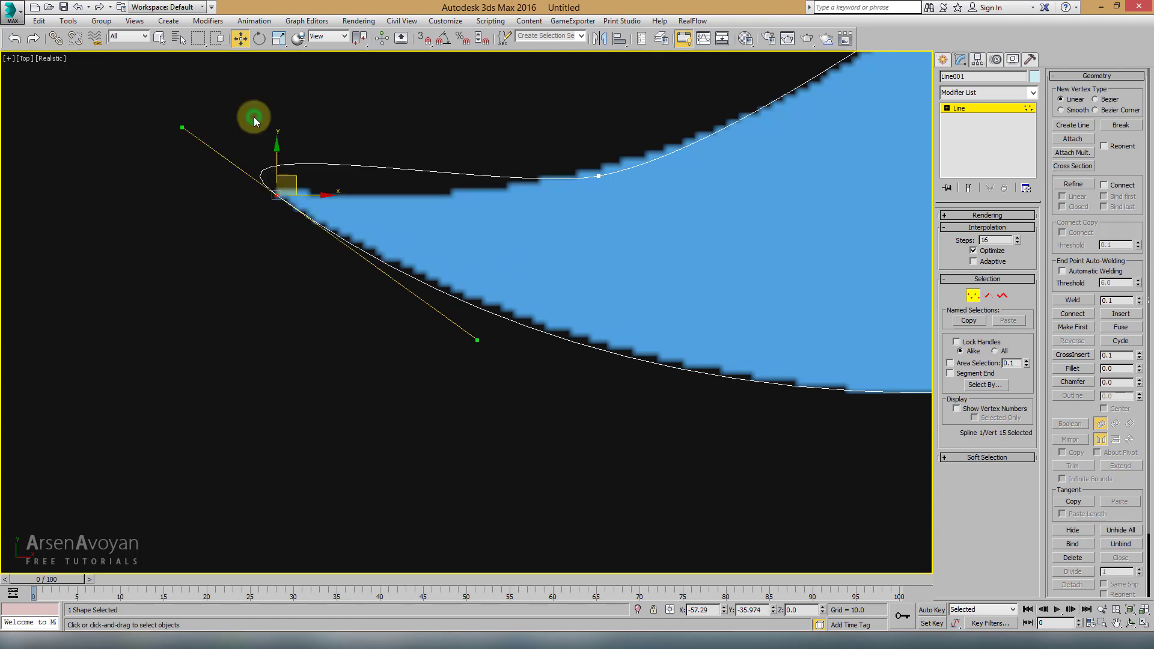
pyautogui.moveTo(471, 341); pyautogui.dragTo(303, 303)
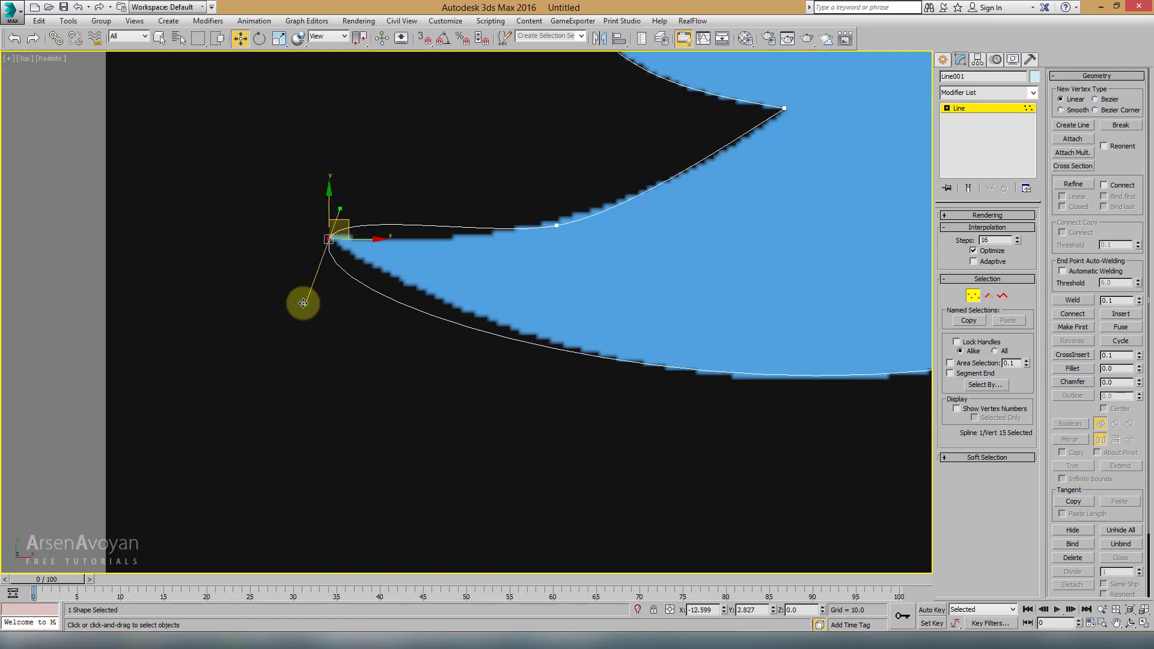
# Make the tip vertex Bezier and fit both curves to the reference edges without a loop
pyautogui.rightClick(303, 303)
pyautogui.rightClick(334, 271)
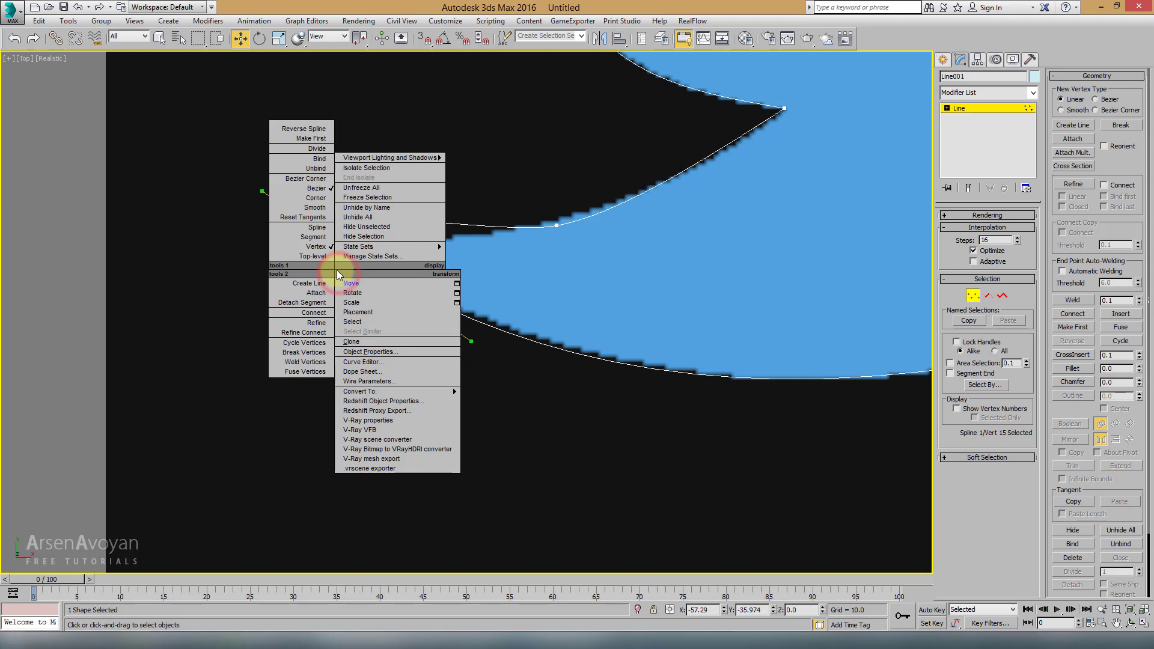
pyautogui.click(316, 189)
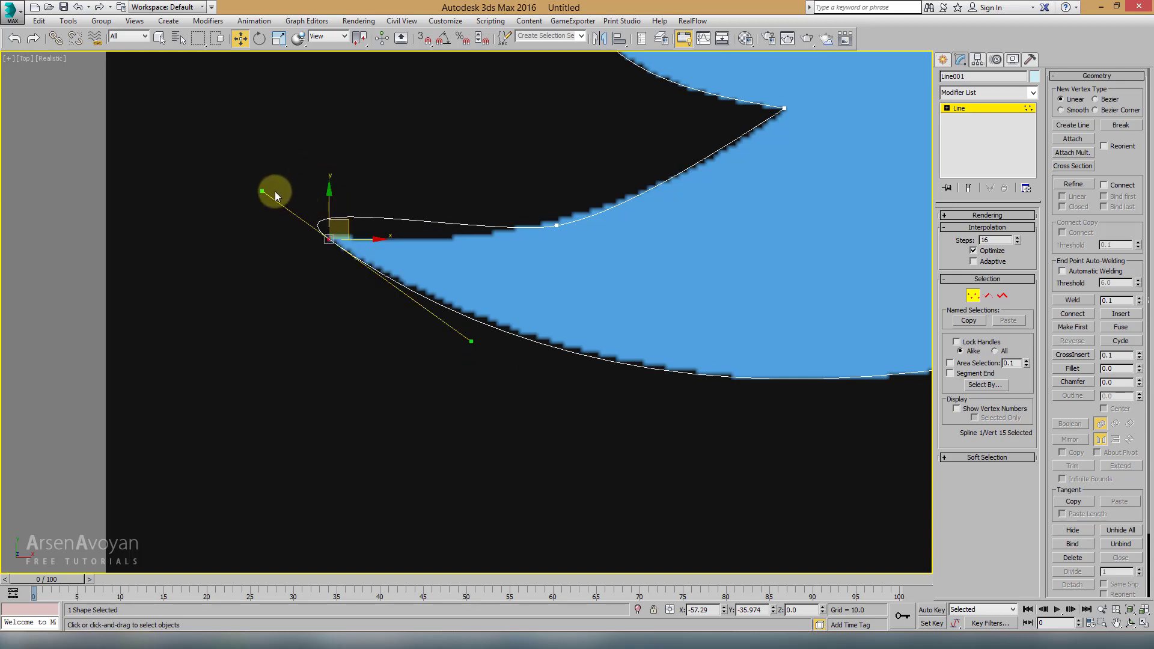
pyautogui.moveTo(263, 191); pyautogui.dragTo(442, 238)
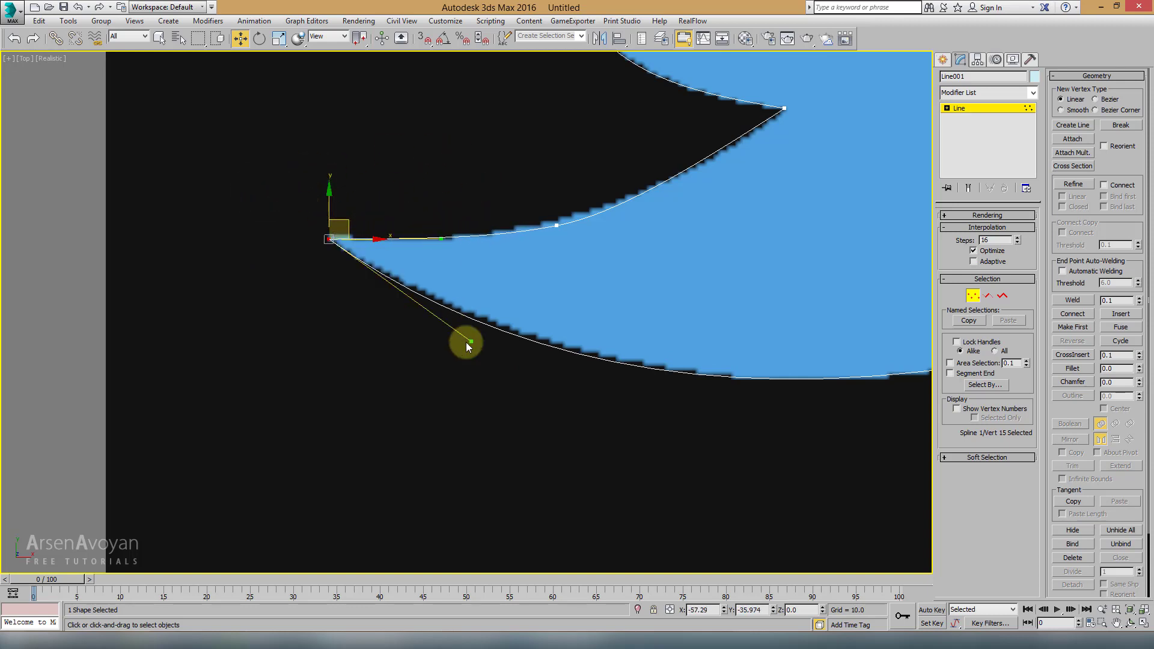
pyautogui.moveTo(473, 341); pyautogui.dragTo(453, 320)
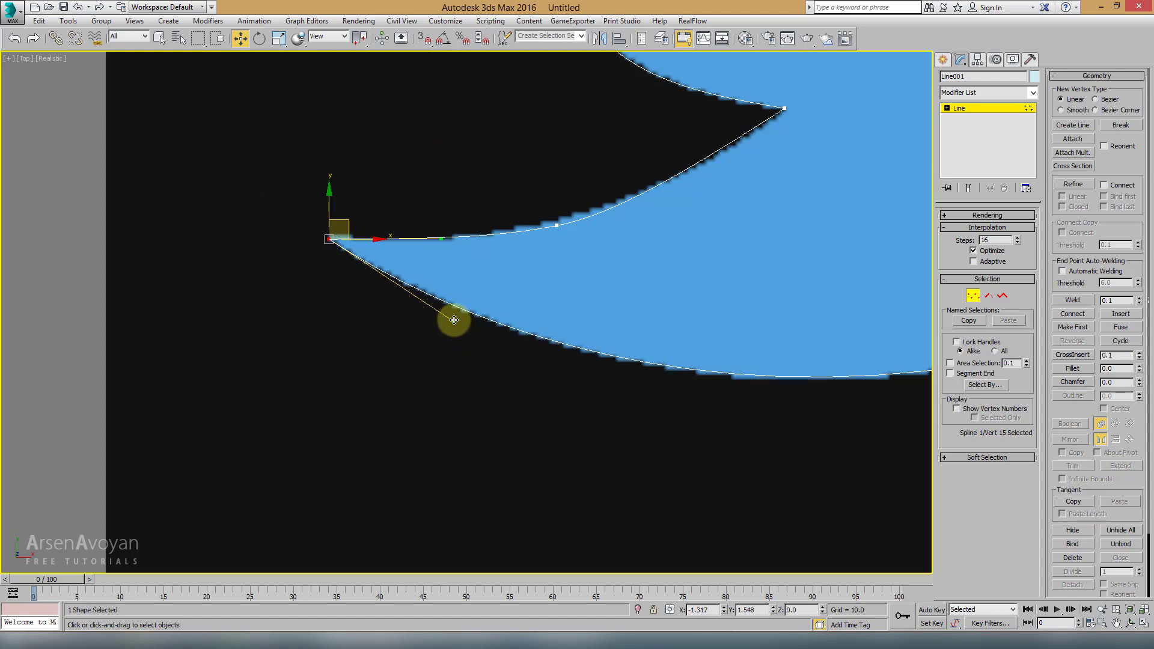
pyautogui.moveTo(451, 320)
pyautogui.mouseDown(button='middle')
pyautogui.moveTo(459, 304)
pyautogui.moveTo(662, 296)
pyautogui.mouseUp(button='middle')
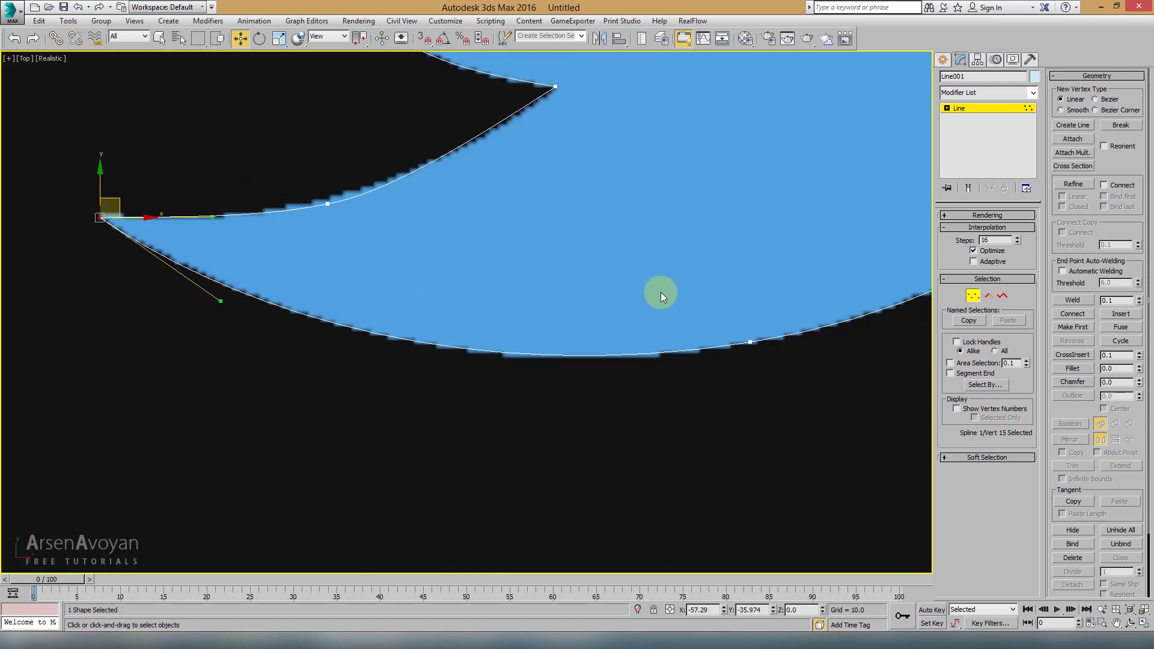
pyautogui.scroll(3, 373, 312)
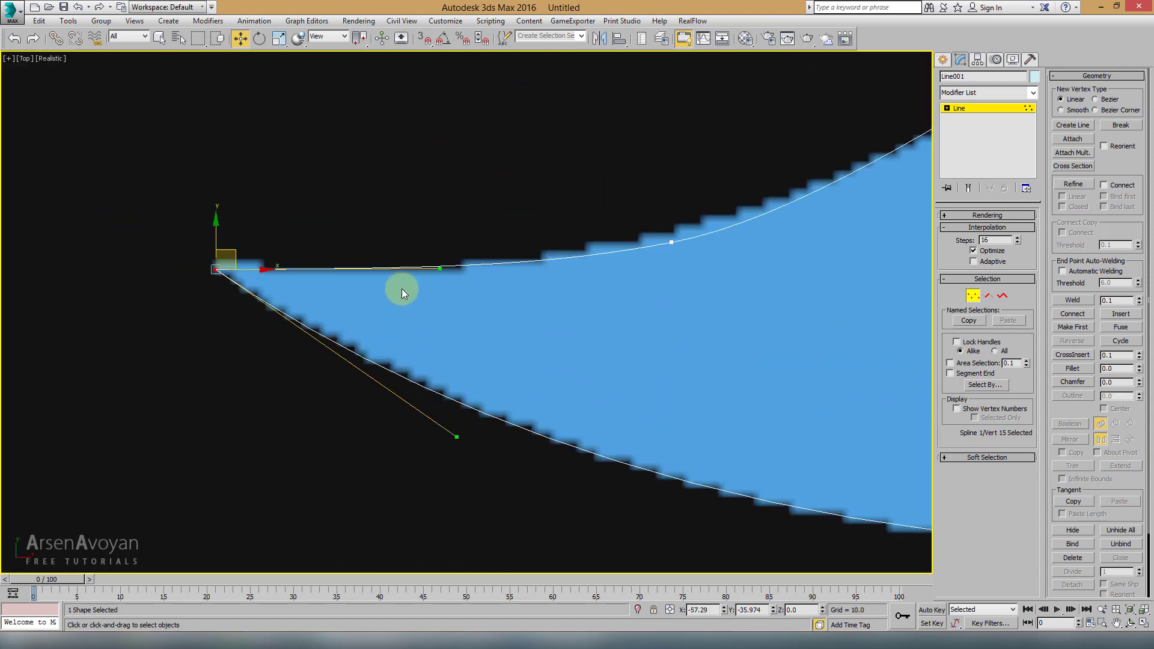
pyautogui.click(430, 230)
pyautogui.click(215, 272)
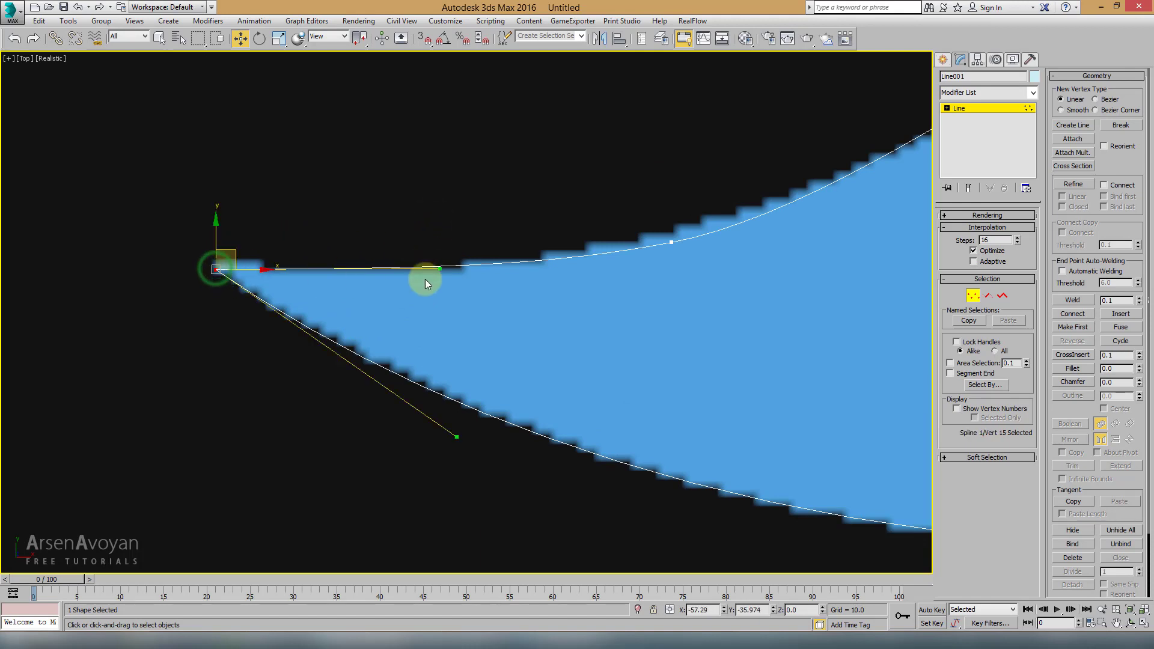
# Move vertex 16 up onto the reference edge
pyautogui.moveTo(651, 283); pyautogui.dragTo(589, 329, button='middle')
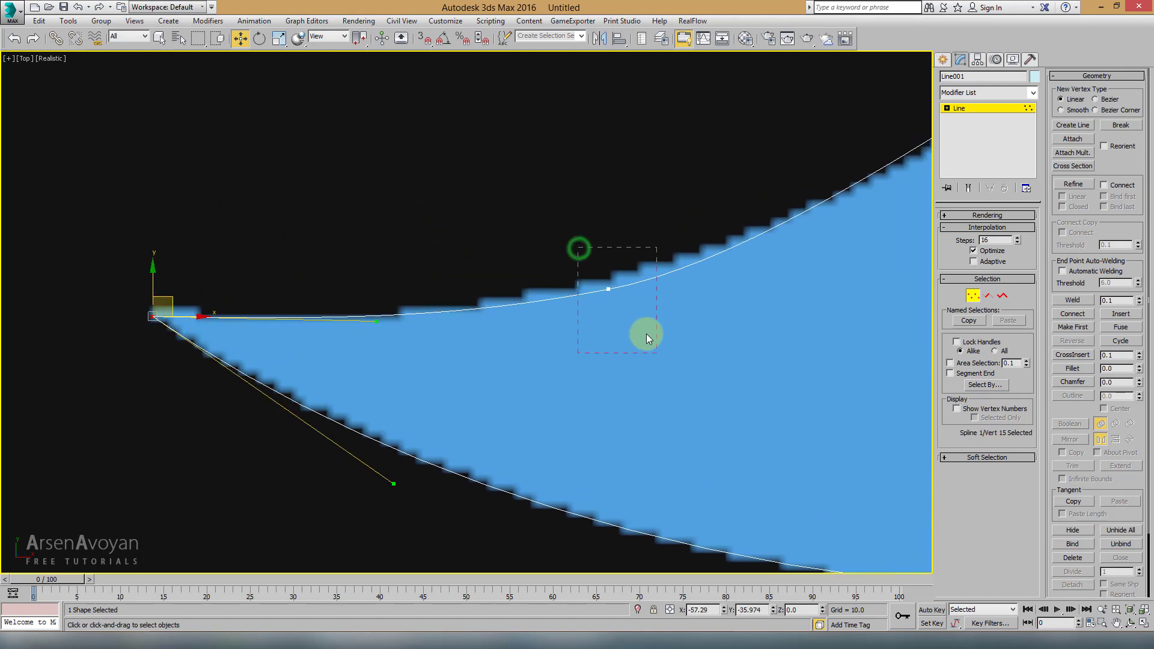
pyautogui.click(610, 288)
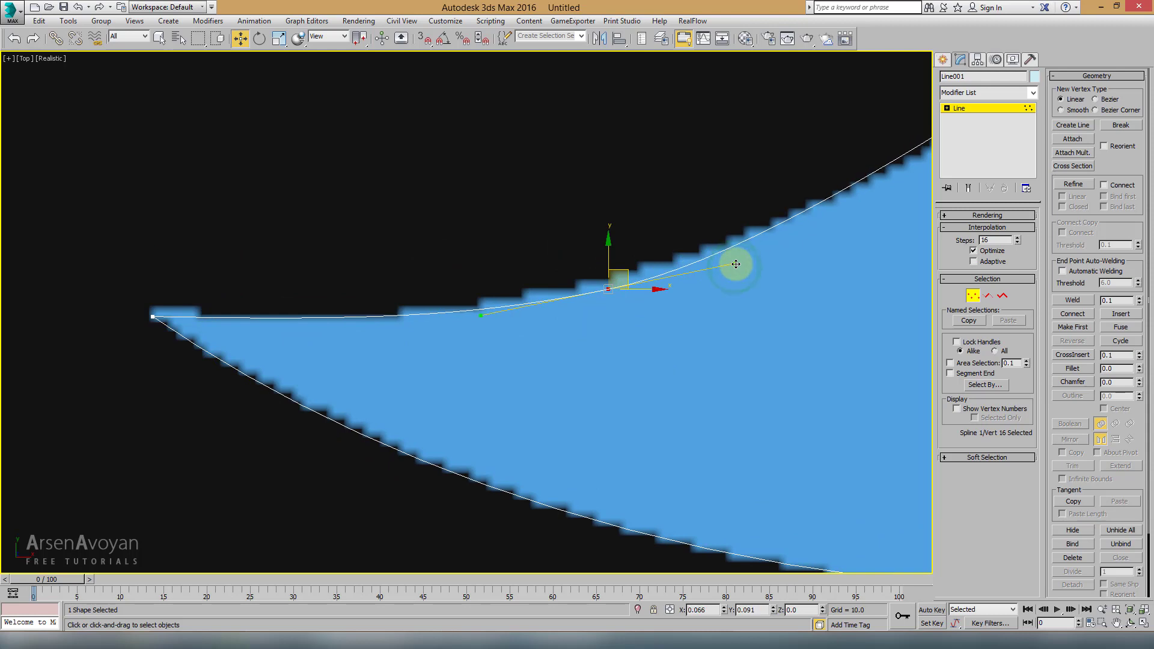
pyautogui.scroll(-3, 658, 313)
pyautogui.moveTo(536, 312)
pyautogui.mouseDown()
pyautogui.moveTo(564, 299)
pyautogui.moveTo(444, 342)
pyautogui.mouseUp()
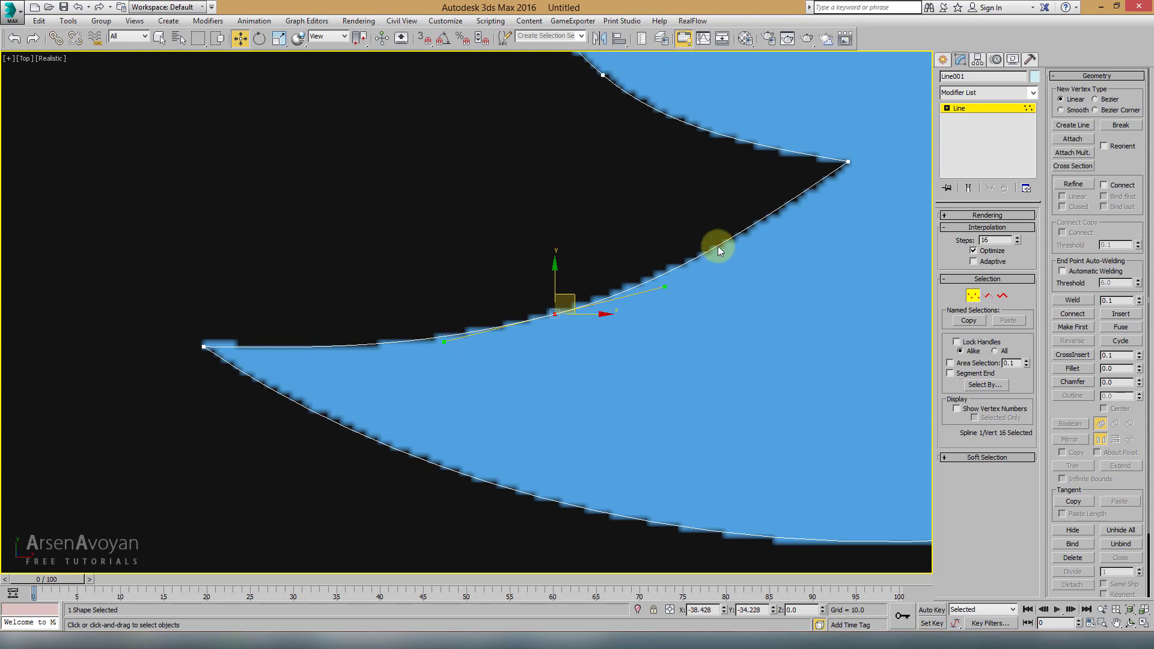
# Lengthen the tangent handles of vertex 18 beyond the upper point
pyautogui.moveTo(759, 248); pyautogui.dragTo(725, 291, button='middle')
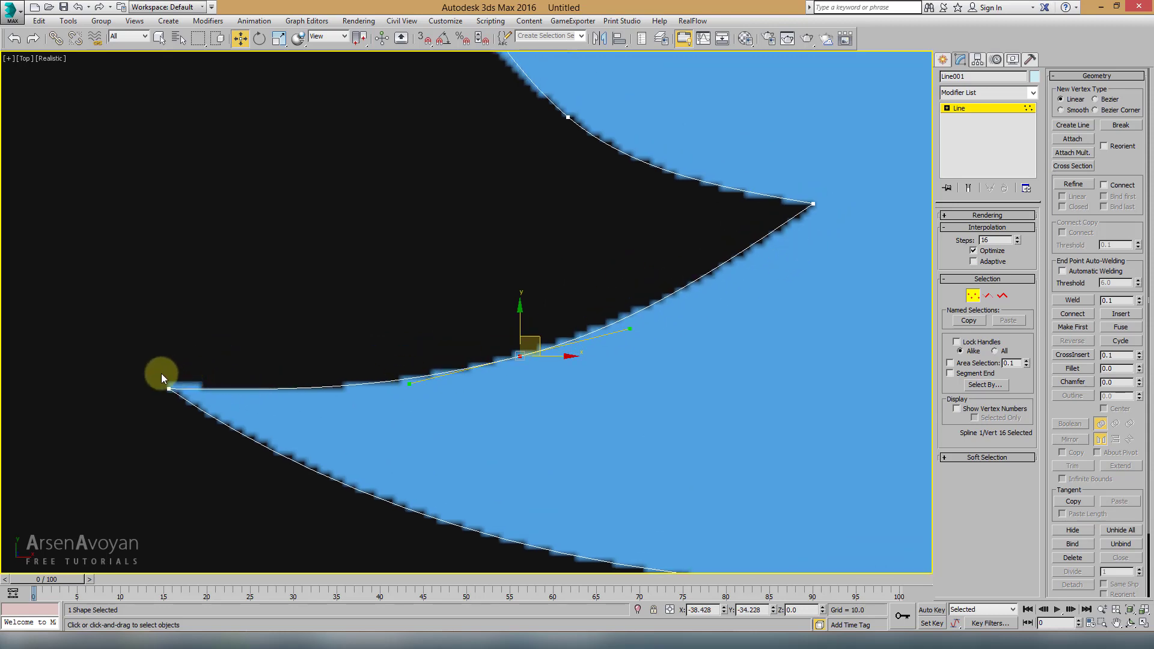
pyautogui.moveTo(806, 258); pyautogui.dragTo(767, 290, button='middle')
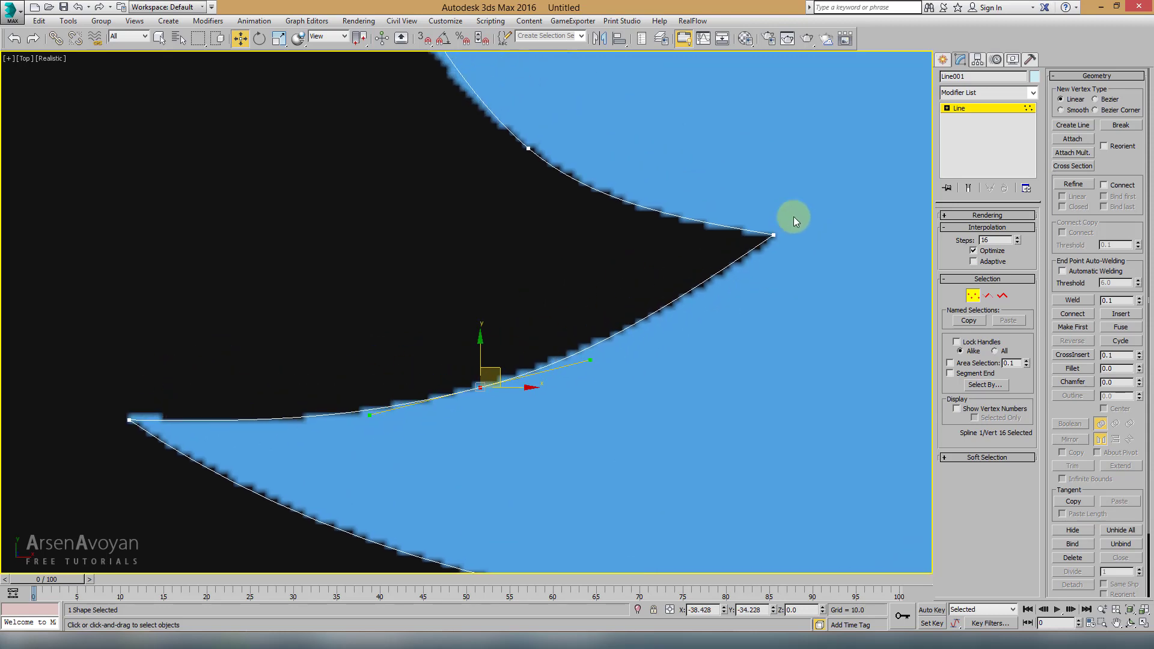
pyautogui.click(774, 235)
pyautogui.moveTo(793, 219); pyautogui.dragTo(730, 268, button='middle')
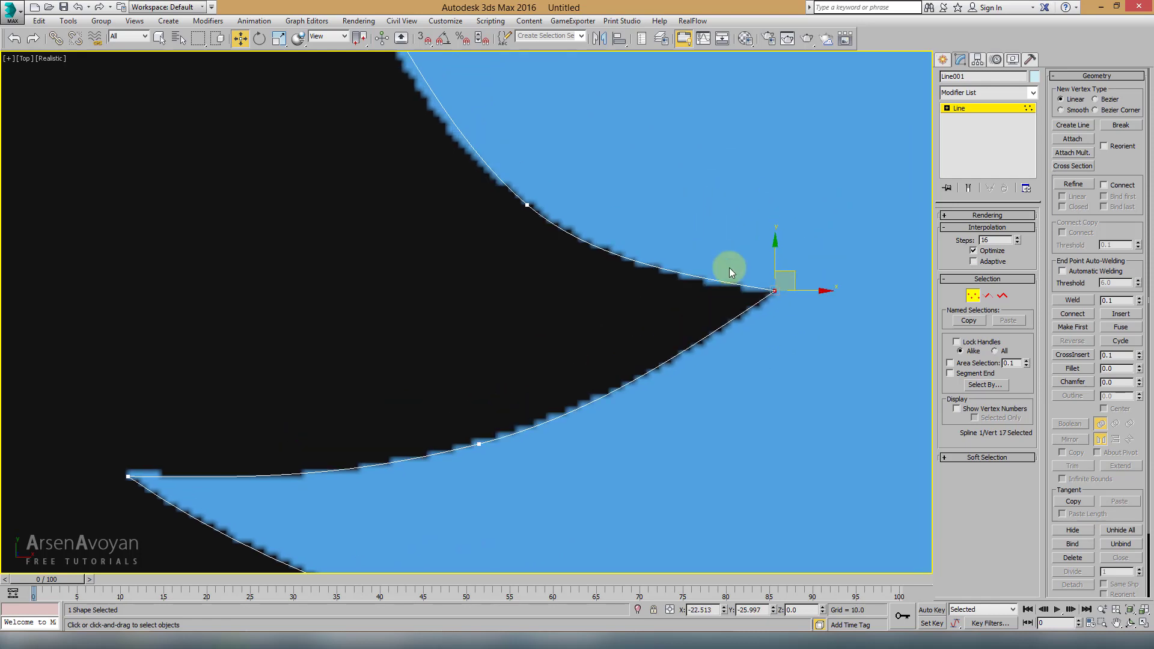
pyautogui.click(534, 257)
pyautogui.scroll(-2, 569, 305)
pyautogui.moveTo(569, 305); pyautogui.dragTo(568, 325, button='middle')
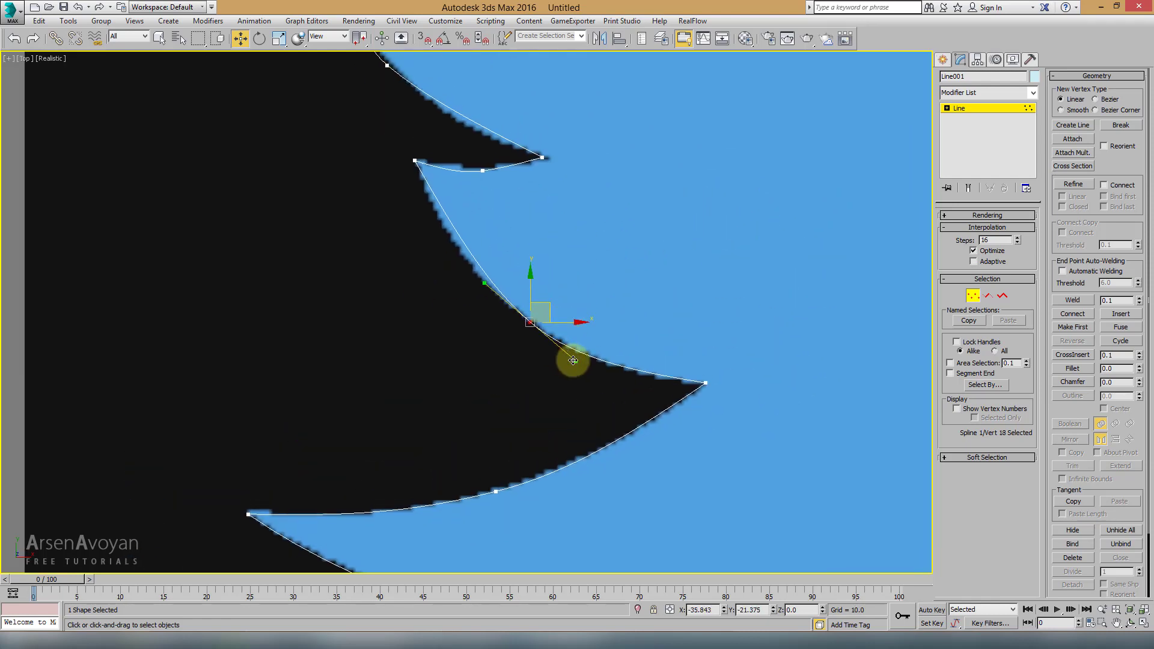
pyautogui.moveTo(573, 360); pyautogui.dragTo(582, 359)
pyautogui.moveTo(545, 246); pyautogui.dragTo(572, 312, button='middle')
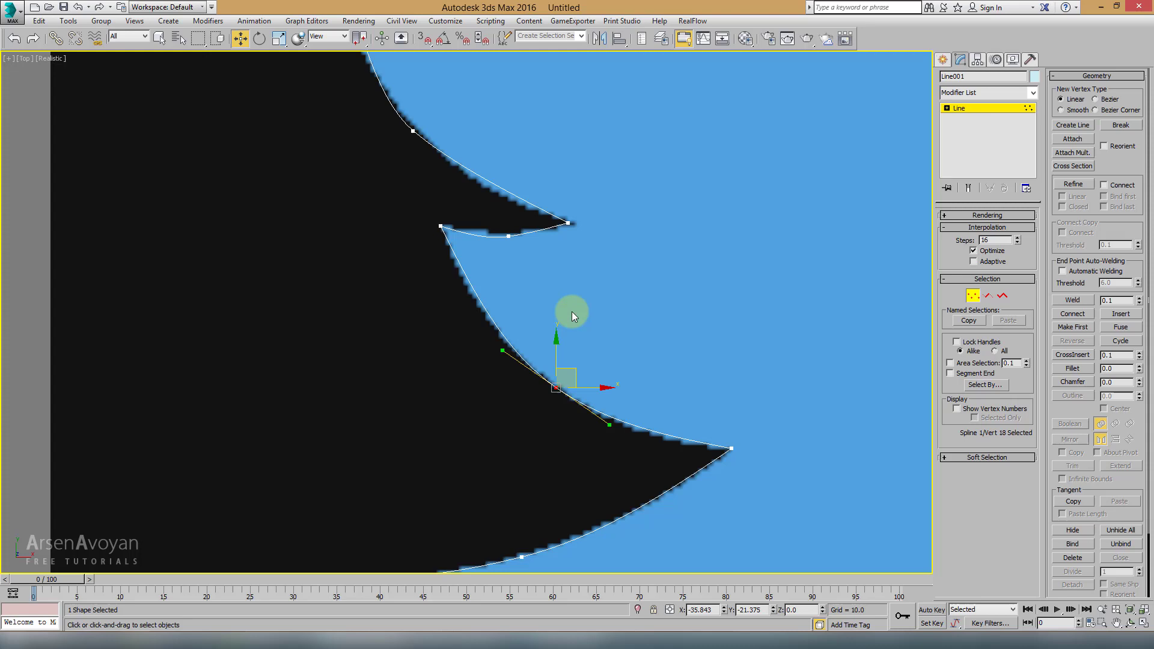
# Nudge the notch corner vertex up and reshape the curve below the notch
pyautogui.click(441, 227)
pyautogui.moveTo(462, 217); pyautogui.dragTo(461, 215)
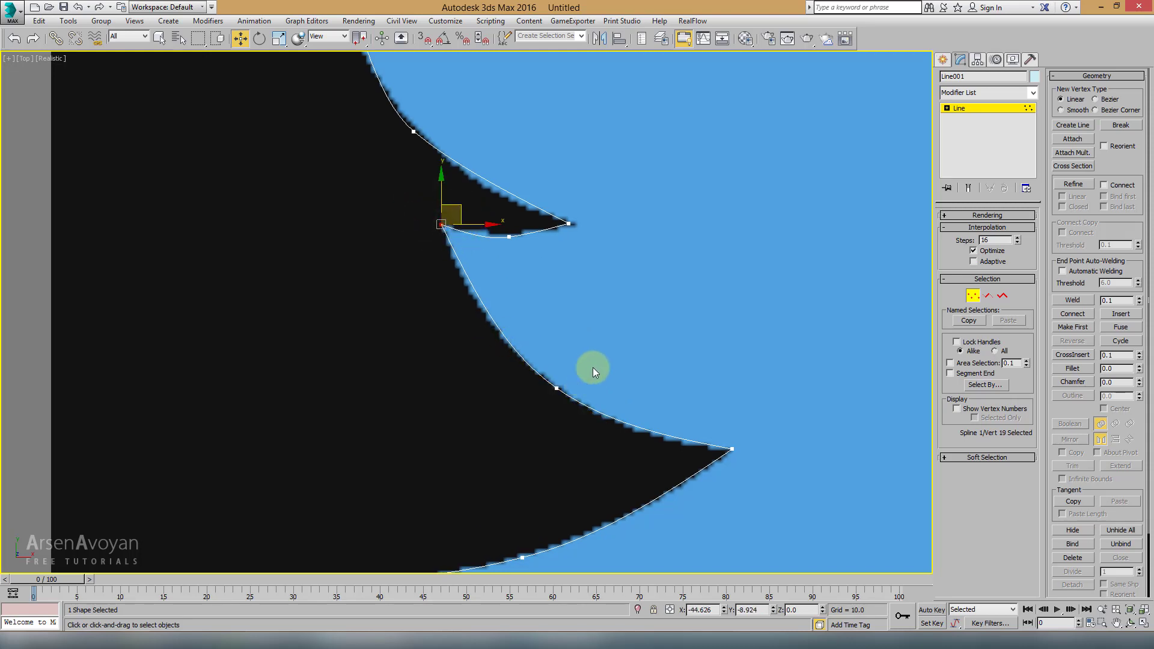
pyautogui.click(556, 388)
pyautogui.moveTo(510, 363); pyautogui.dragTo(494, 347)
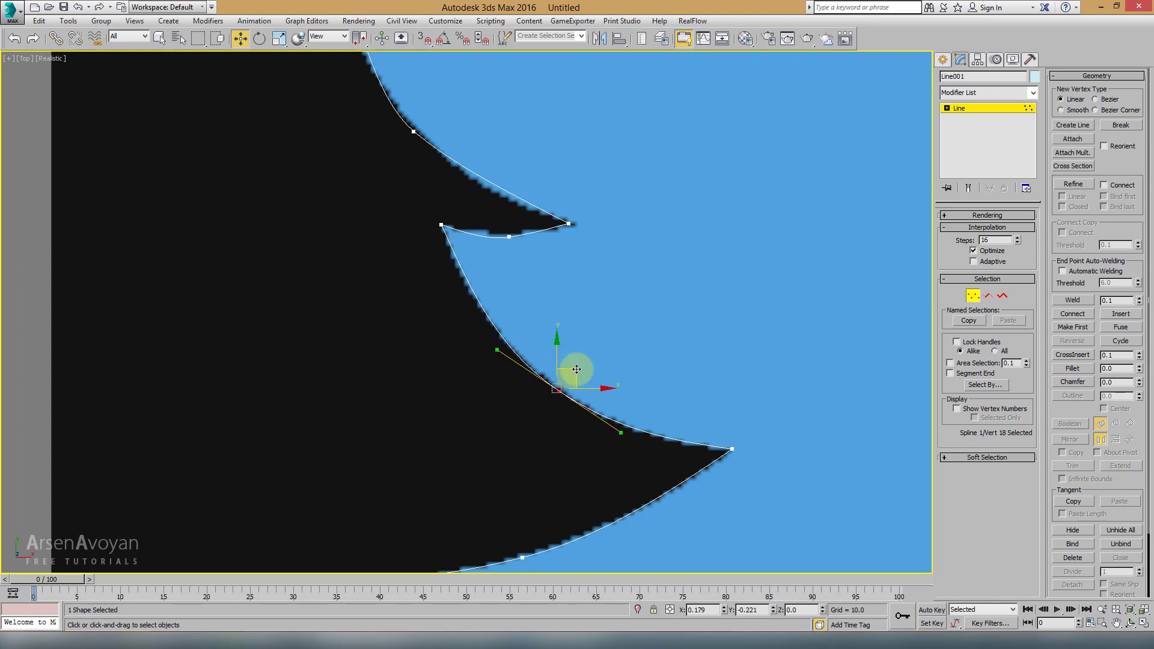
pyautogui.scroll(5, 583, 282)
# Level the notch's lower curve and nudge its tip vertex onto the reference point
pyautogui.click(445, 271)
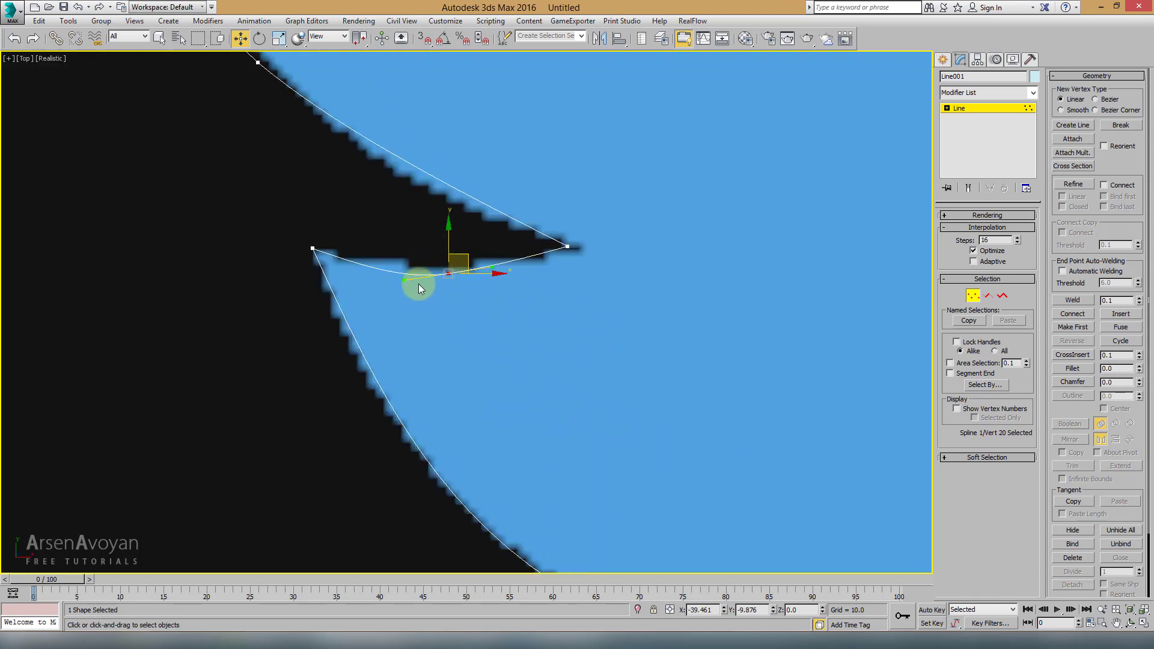
pyautogui.moveTo(404, 280); pyautogui.dragTo(392, 272)
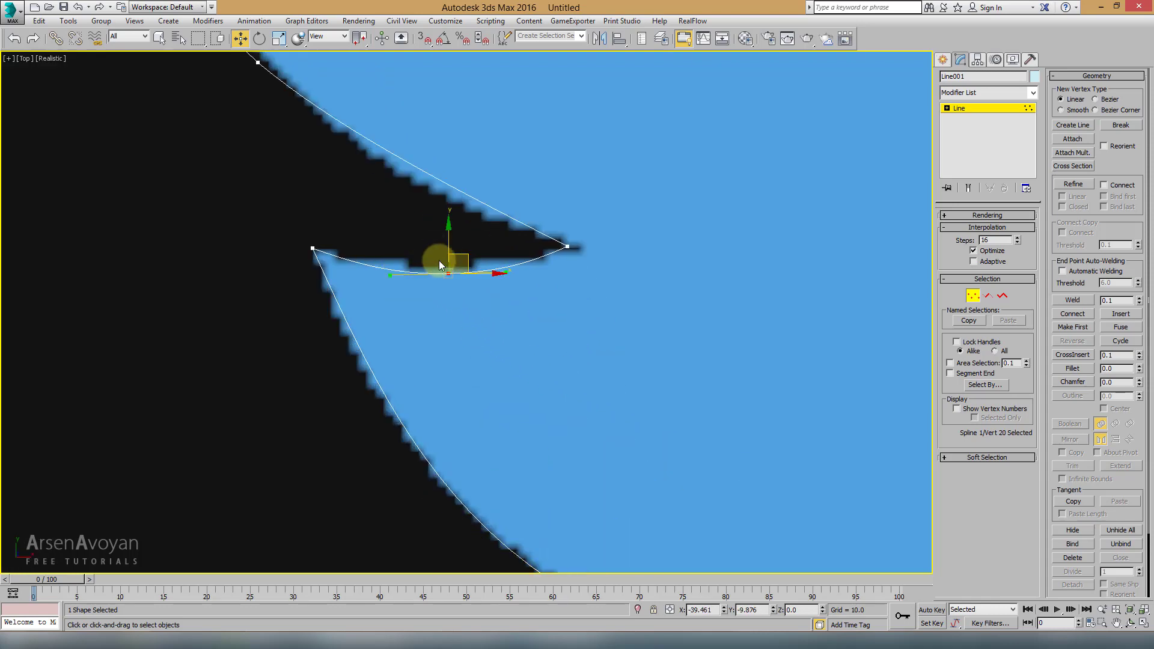
pyautogui.moveTo(464, 257); pyautogui.dragTo(460, 250)
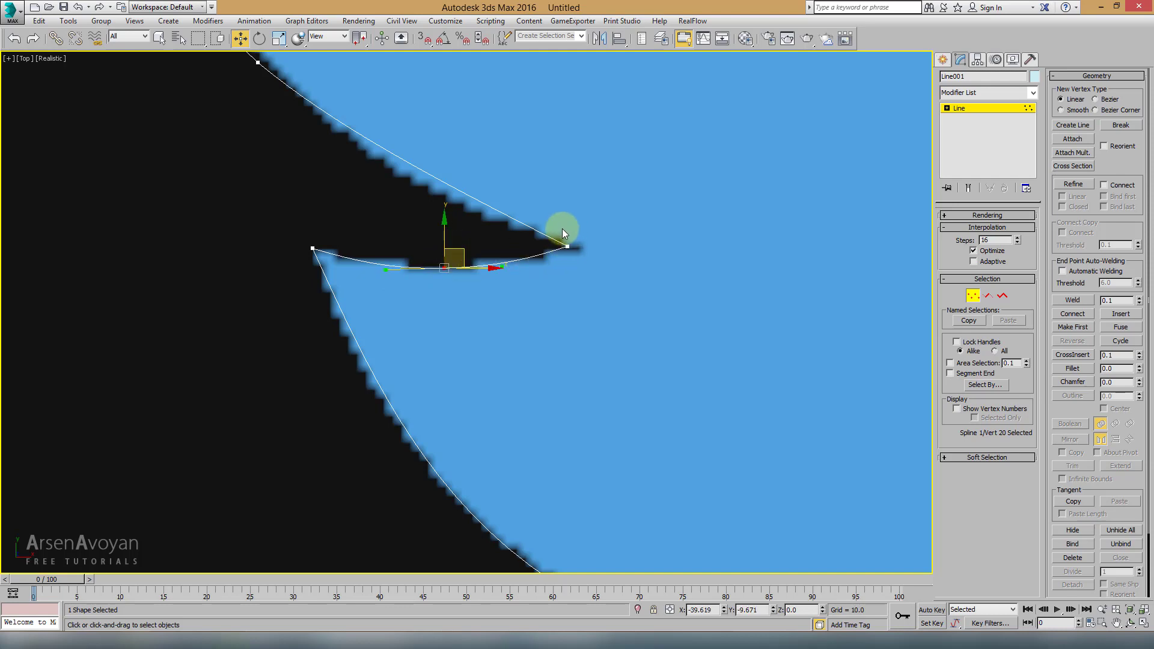
pyautogui.click(567, 245)
pyautogui.moveTo(592, 237); pyautogui.dragTo(587, 239)
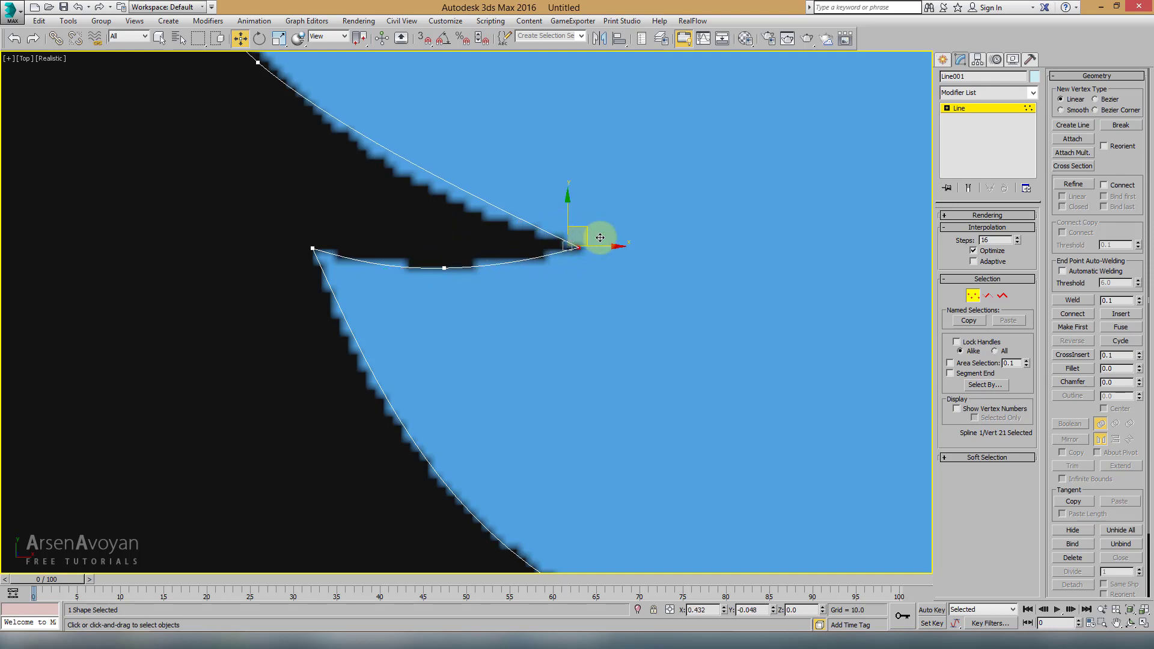
pyautogui.scroll(-3, 535, 241)
pyautogui.moveTo(489, 202)
pyautogui.mouseDown(button='middle')
pyautogui.moveTo(572, 268)
pyautogui.moveTo(470, 258)
pyautogui.mouseUp(button='middle')
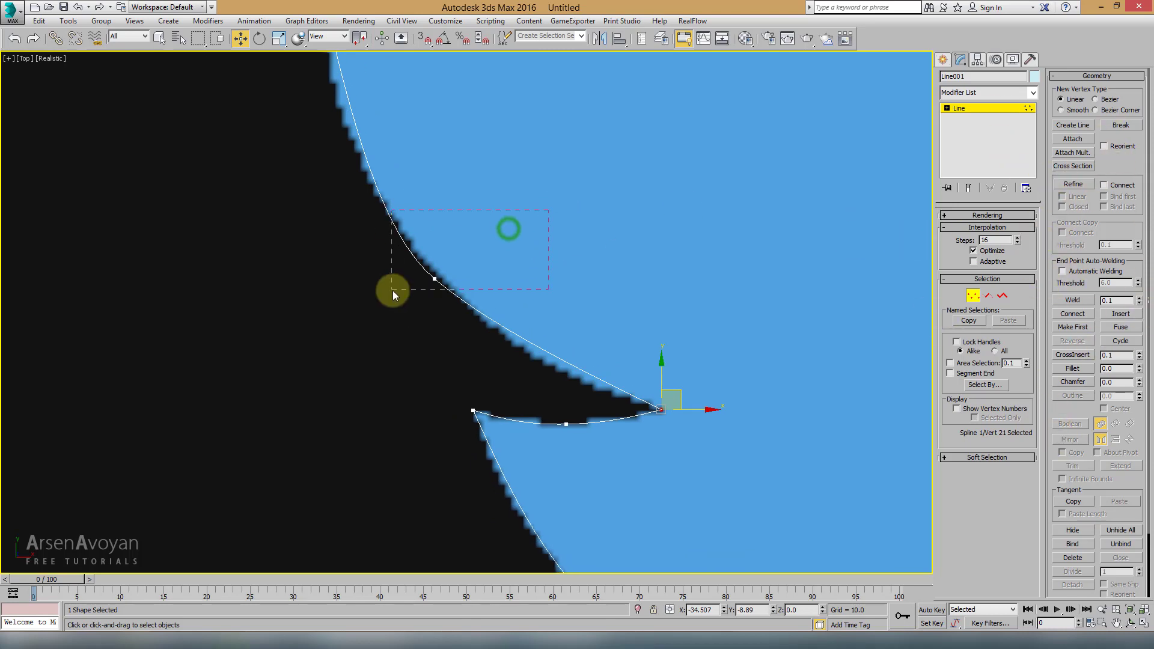
# Reposition the next notch vertex and bend its curve along the reference edge
pyautogui.moveTo(392, 290); pyautogui.dragTo(393, 289)
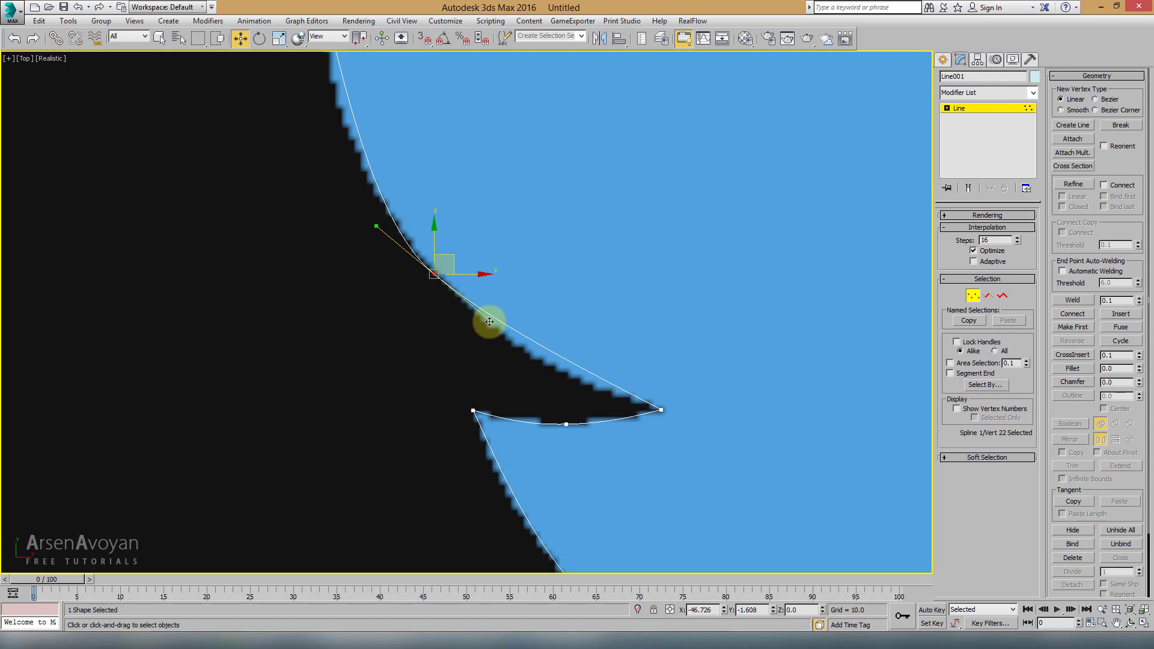
pyautogui.moveTo(489, 322); pyautogui.dragTo(489, 341)
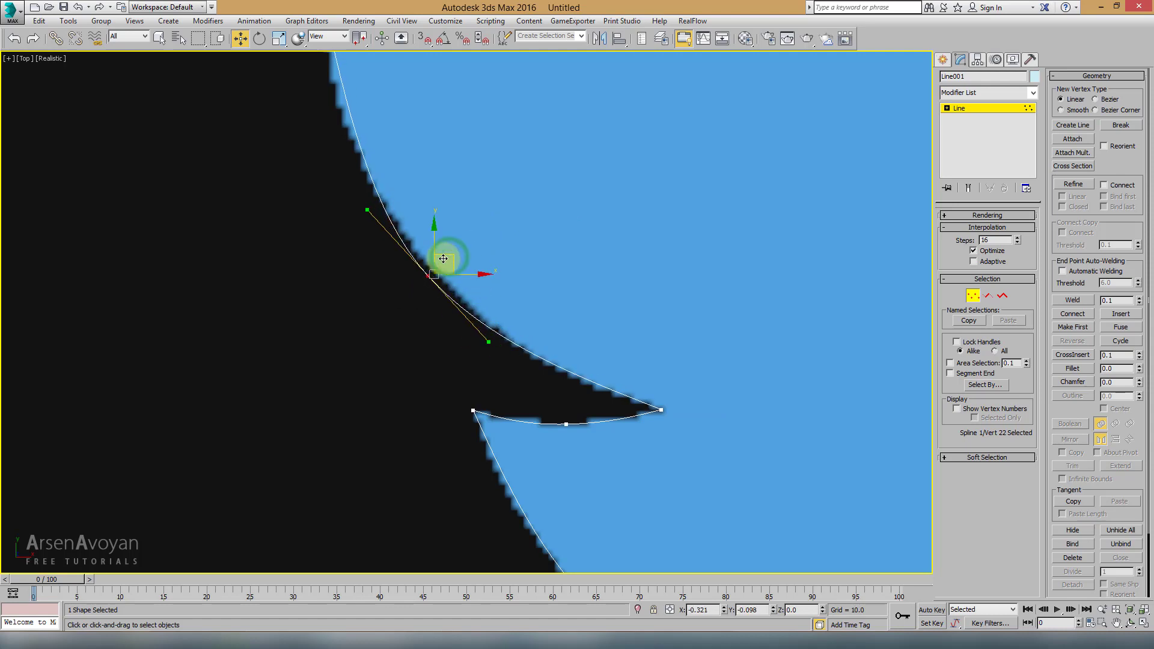
pyautogui.scroll(-5, 493, 292)
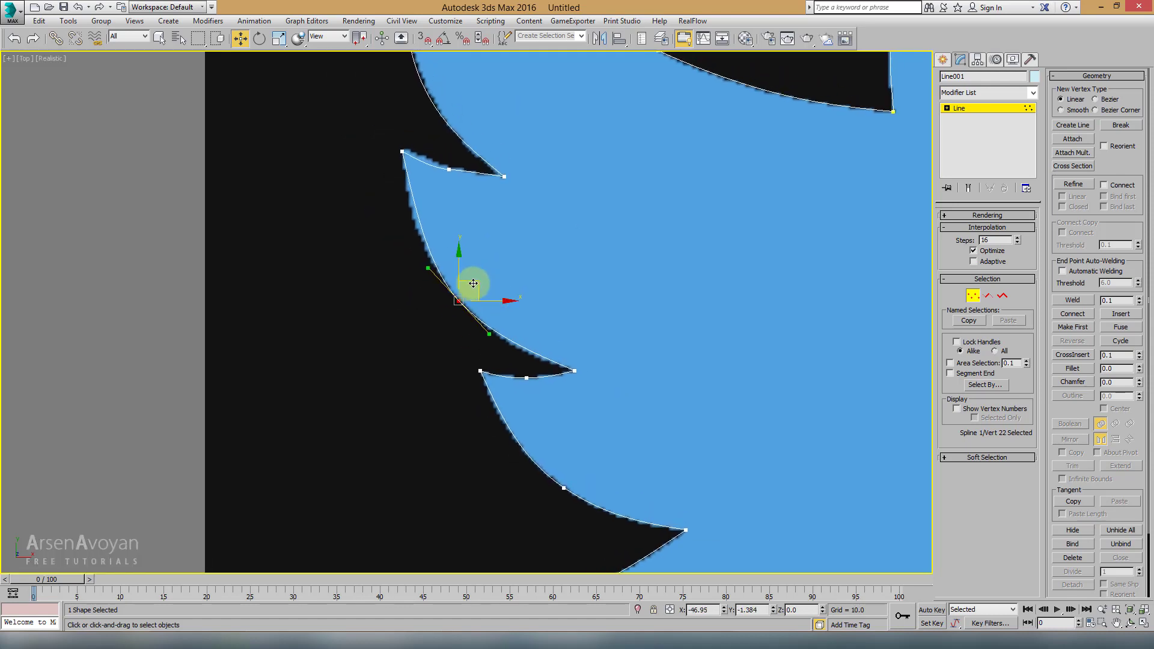
pyautogui.moveTo(473, 283); pyautogui.dragTo(459, 267)
pyautogui.moveTo(476, 317); pyautogui.dragTo(481, 333)
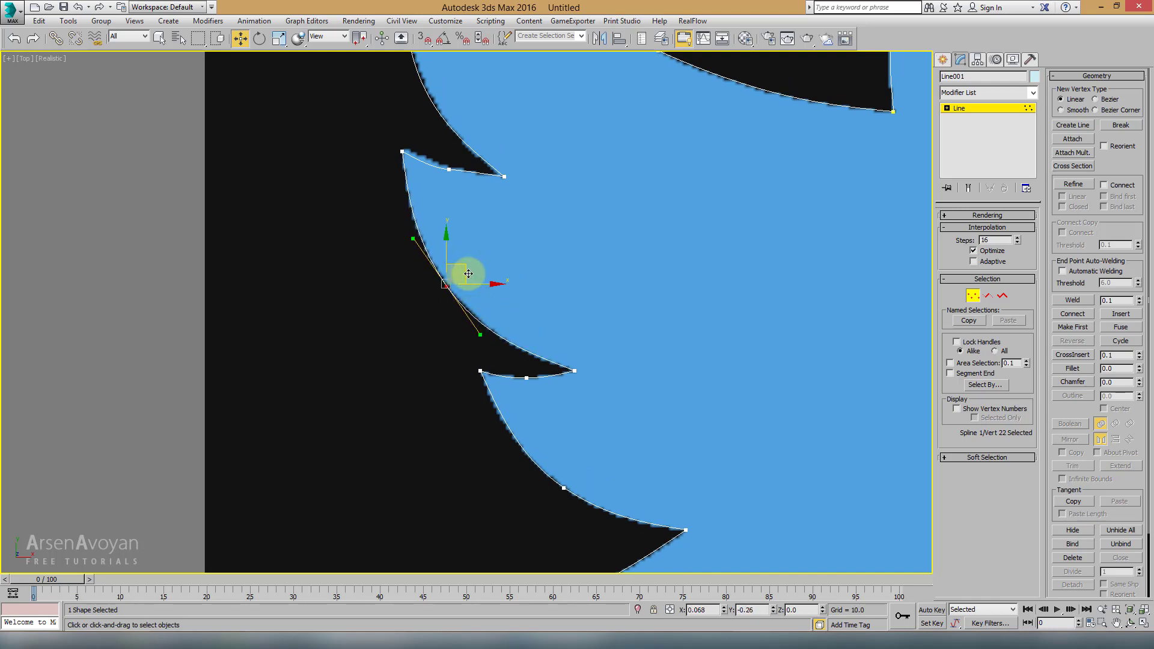
pyautogui.scroll(3, 460, 252)
# Rotate the tangents at the notch's top-left vertices so the curve hugs the edge
pyautogui.click(402, 191)
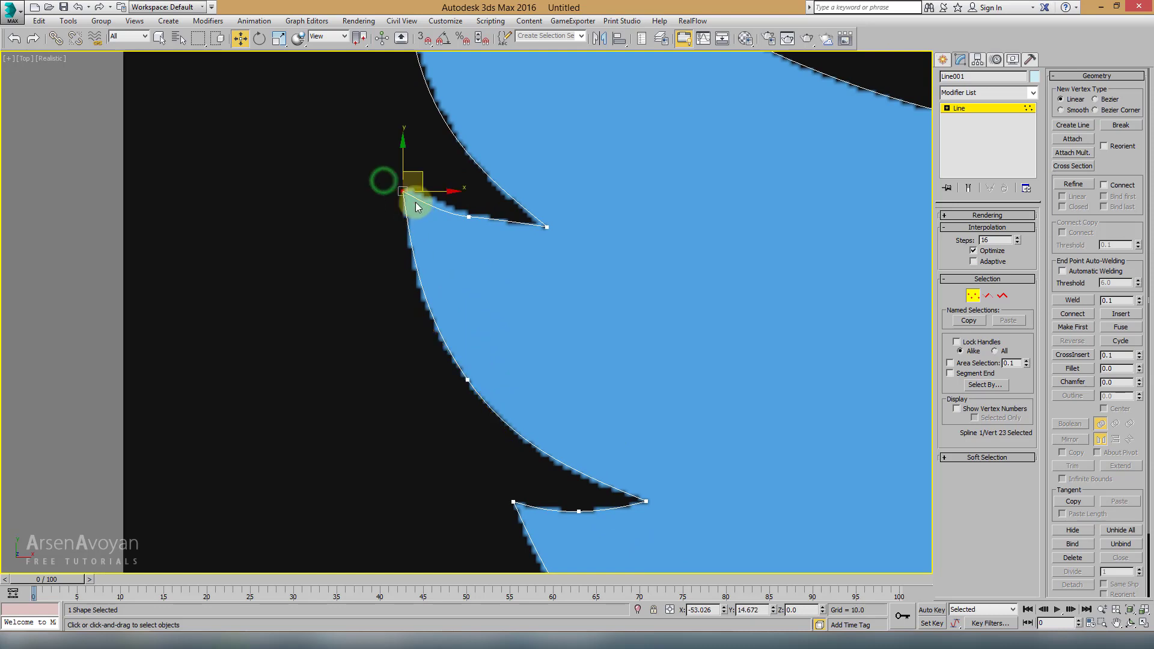
pyautogui.scroll(3, 414, 171)
pyautogui.scroll(6, 445, 206)
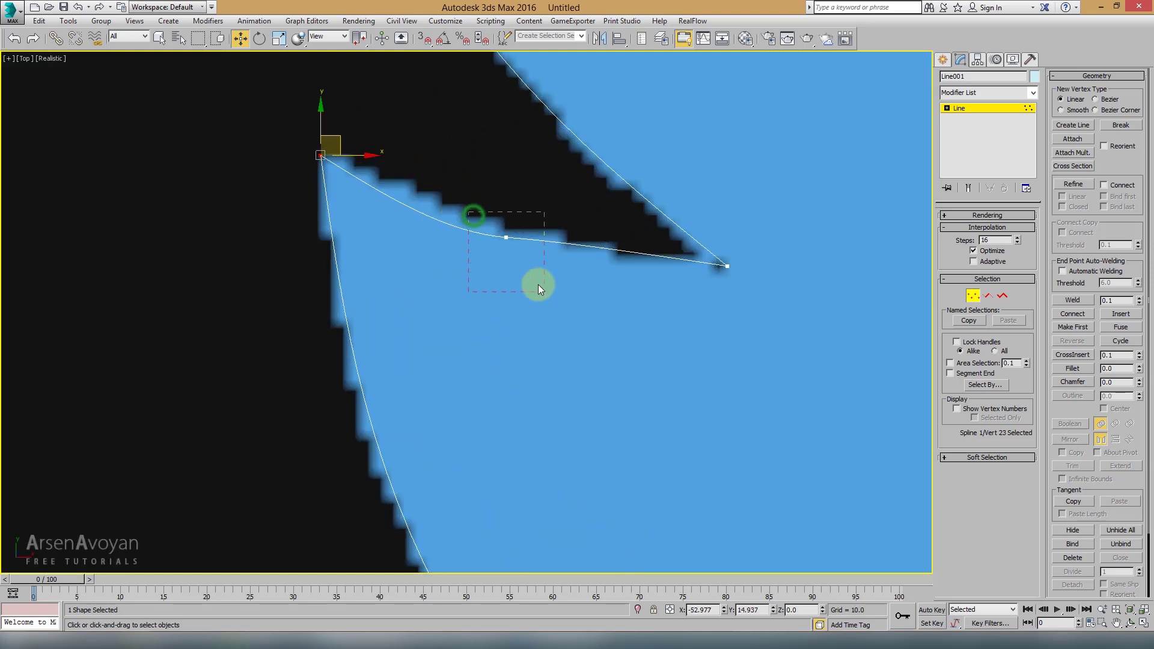
pyautogui.moveTo(474, 214); pyautogui.dragTo(539, 284)
pyautogui.moveTo(443, 234); pyautogui.dragTo(443, 225)
pyautogui.moveTo(515, 214); pyautogui.dragTo(524, 213)
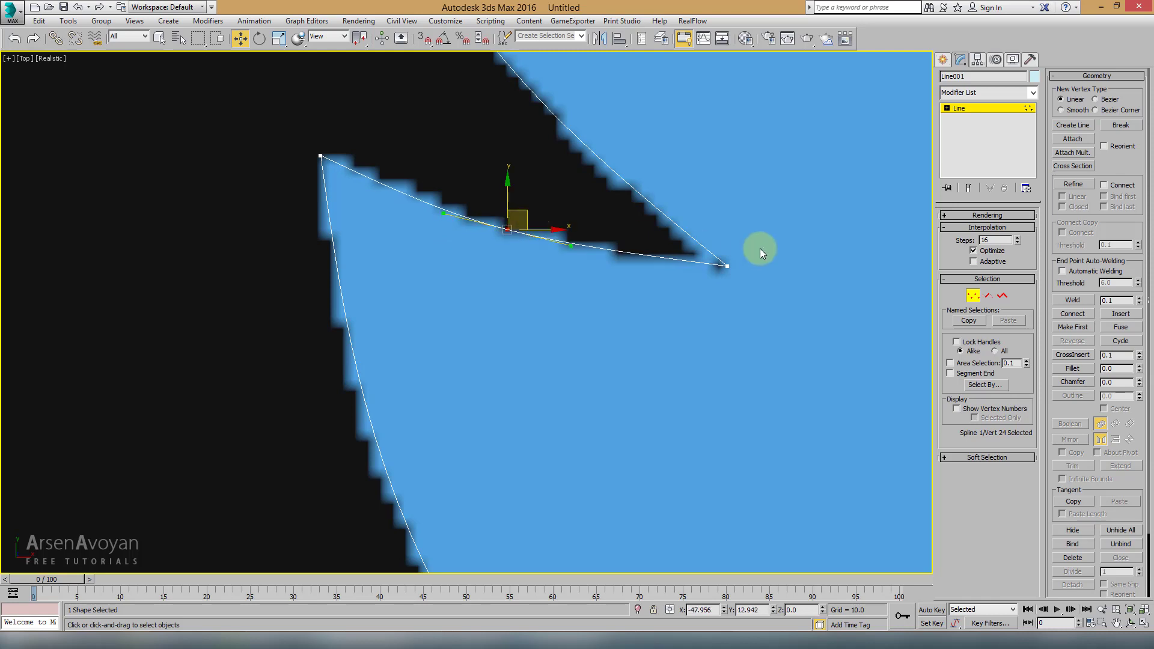
# Move the notch's right tip vertex up-left onto the outline
pyautogui.click(727, 266)
pyautogui.scroll(-15, 745, 277)
pyautogui.scroll(10, 749, 281)
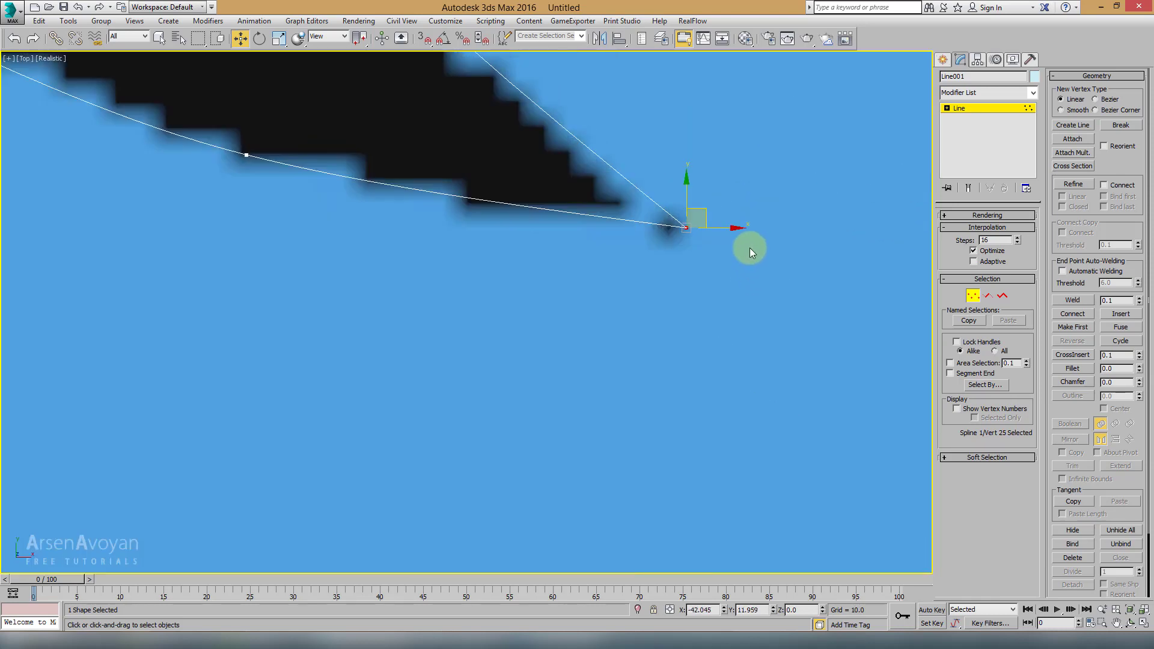
pyautogui.moveTo(701, 211); pyautogui.dragTo(679, 205)
pyautogui.scroll(-5, 680, 205)
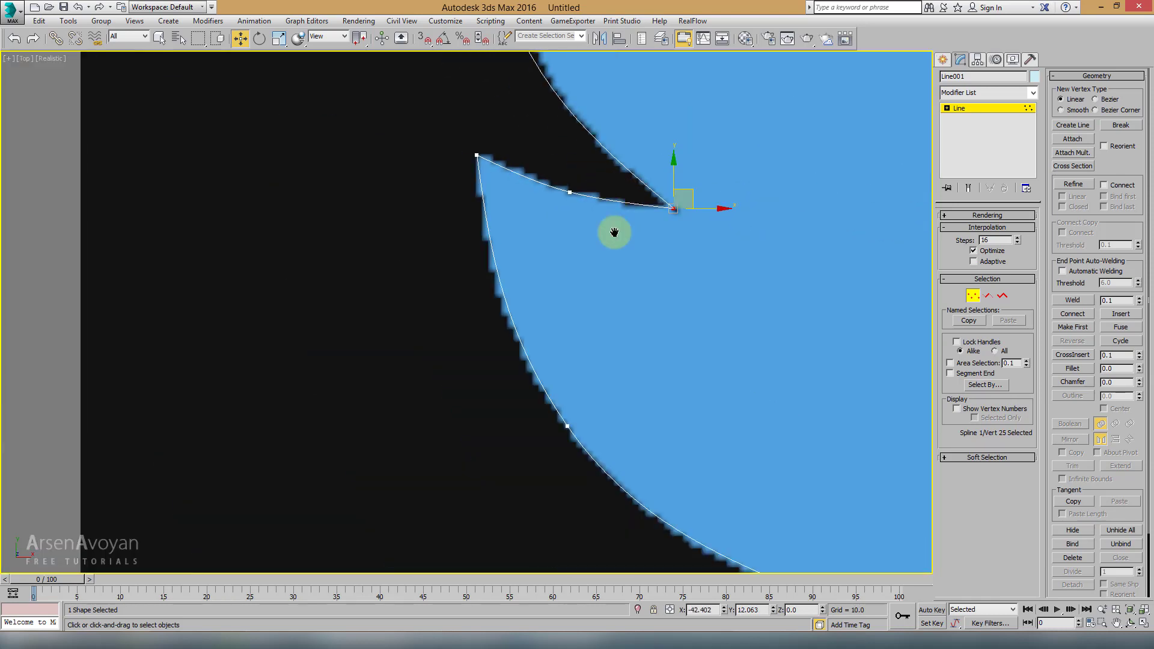
pyautogui.scroll(-2, 587, 268)
# Fit the back-curve vertex and its handles to the edge, then view the whole bird
pyautogui.click(491, 215)
pyautogui.scroll(-2, 589, 236)
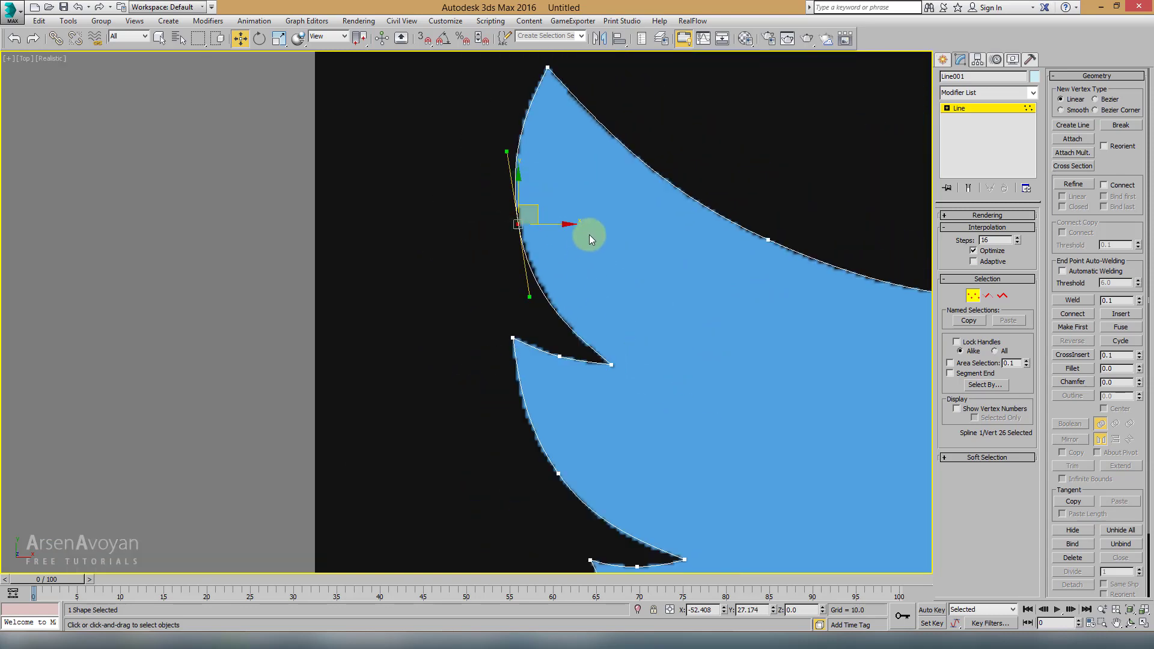
pyautogui.moveTo(519, 249); pyautogui.dragTo(520, 248)
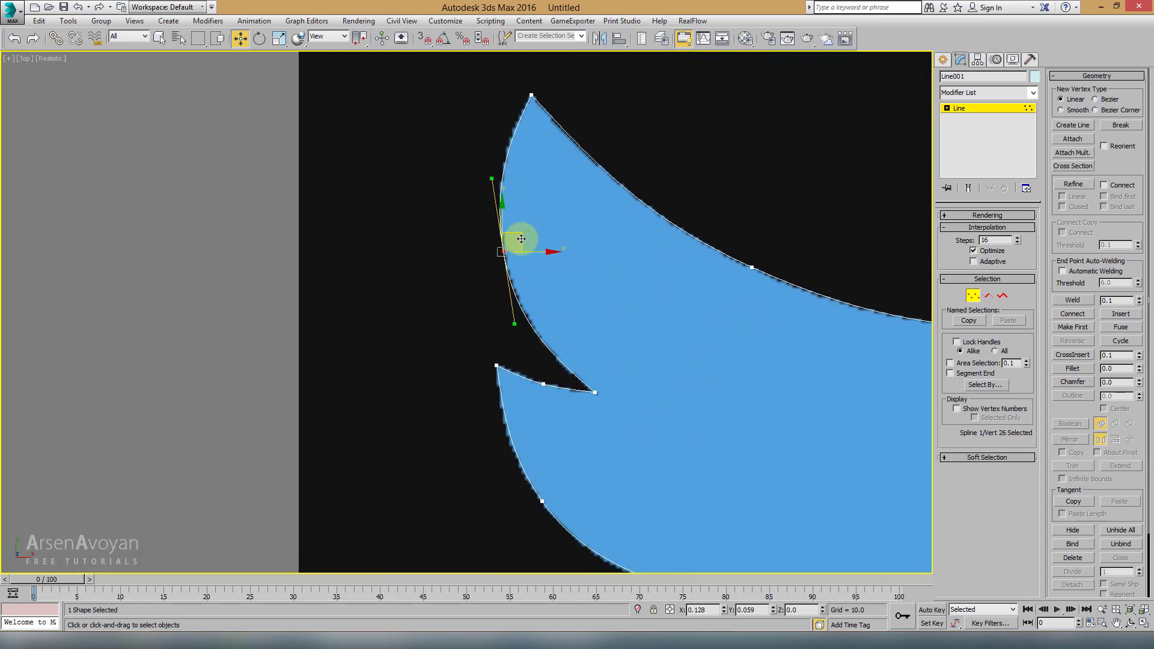
pyautogui.moveTo(515, 324); pyautogui.dragTo(518, 324)
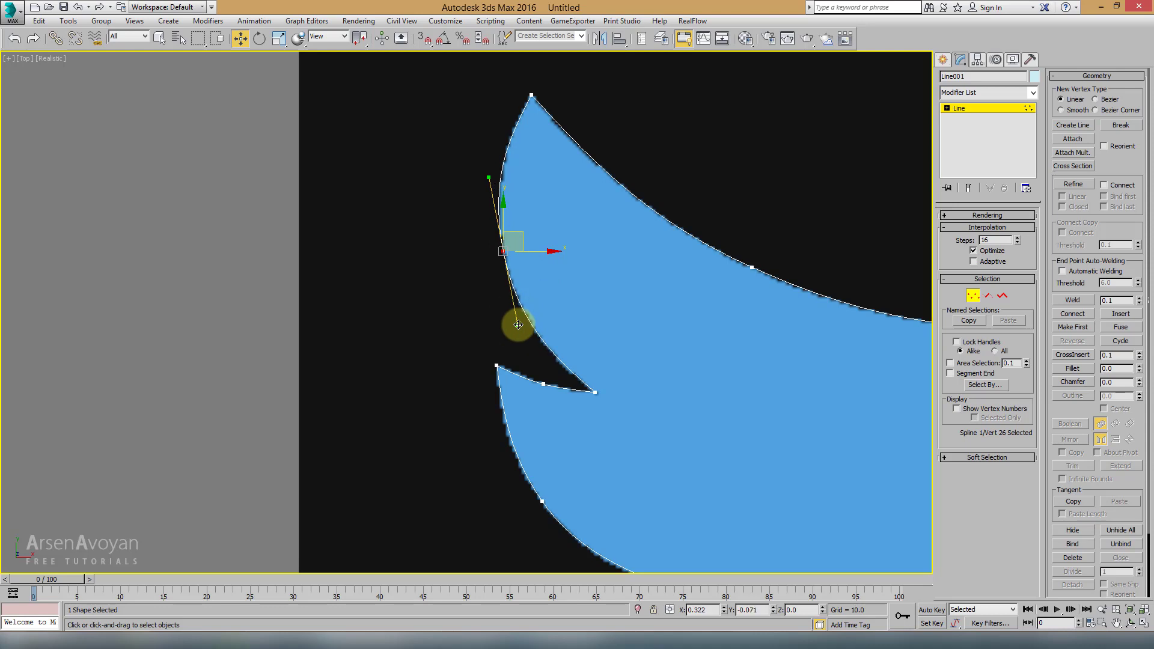
pyautogui.moveTo(517, 325); pyautogui.dragTo(482, 355, button='middle')
pyautogui.scroll(-3, 466, 129)
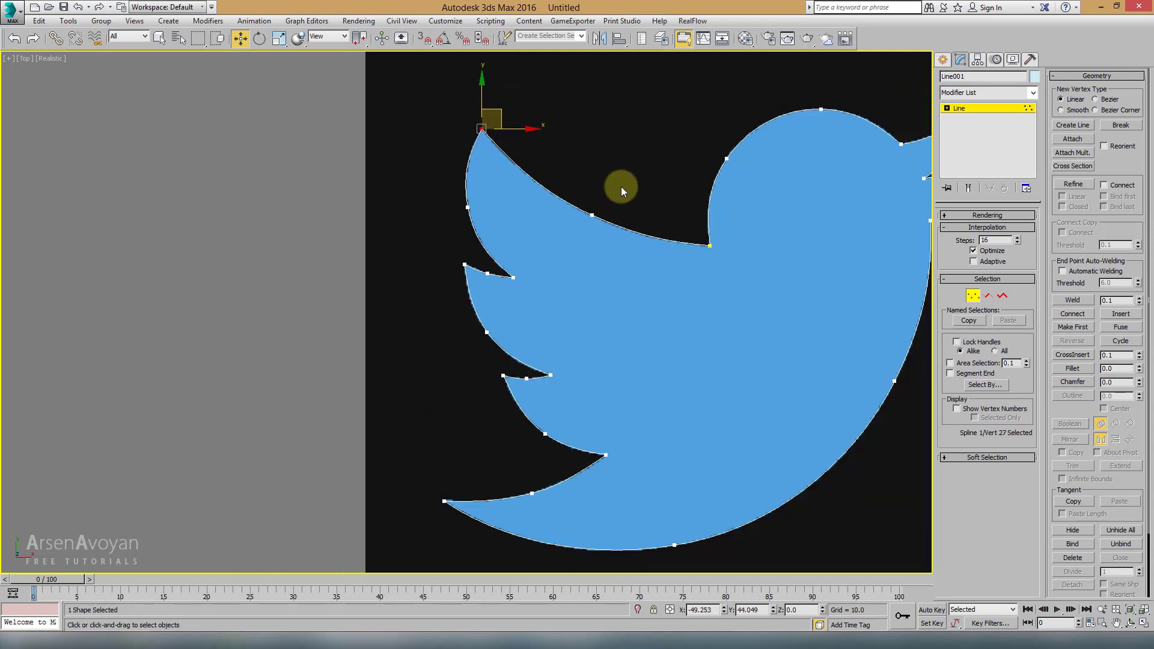
pyautogui.scroll(-2, 546, 171)
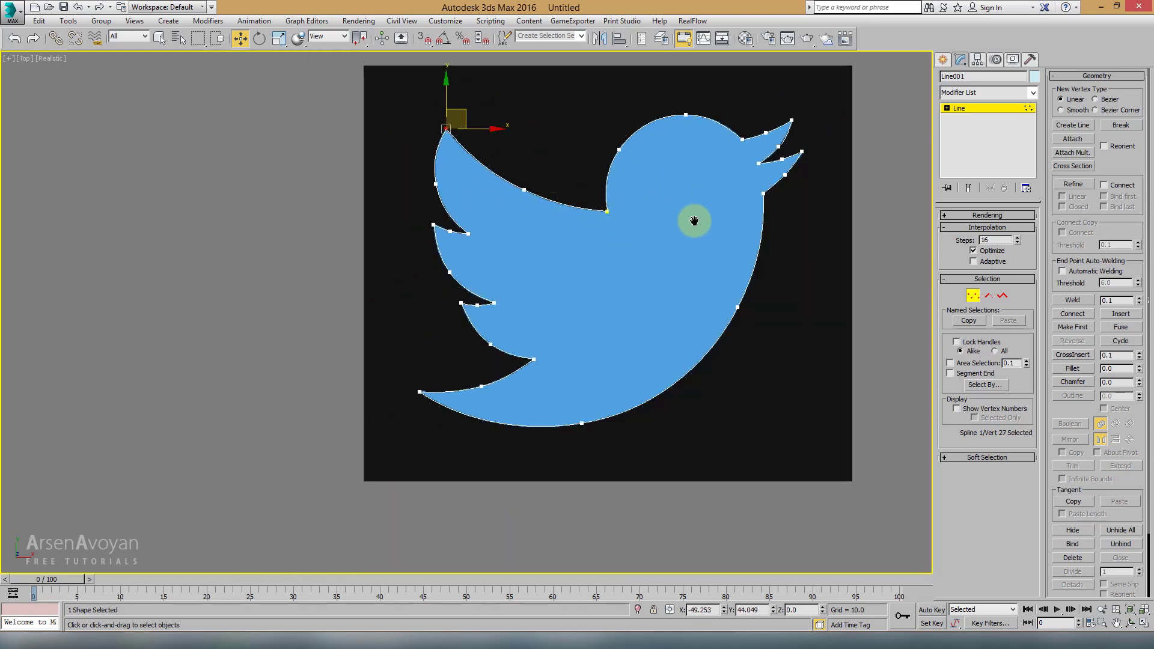
pyautogui.moveTo(690, 219); pyautogui.dragTo(674, 219, button='middle')
pyautogui.moveTo(841, 260); pyautogui.dragTo(839, 262, button='middle')
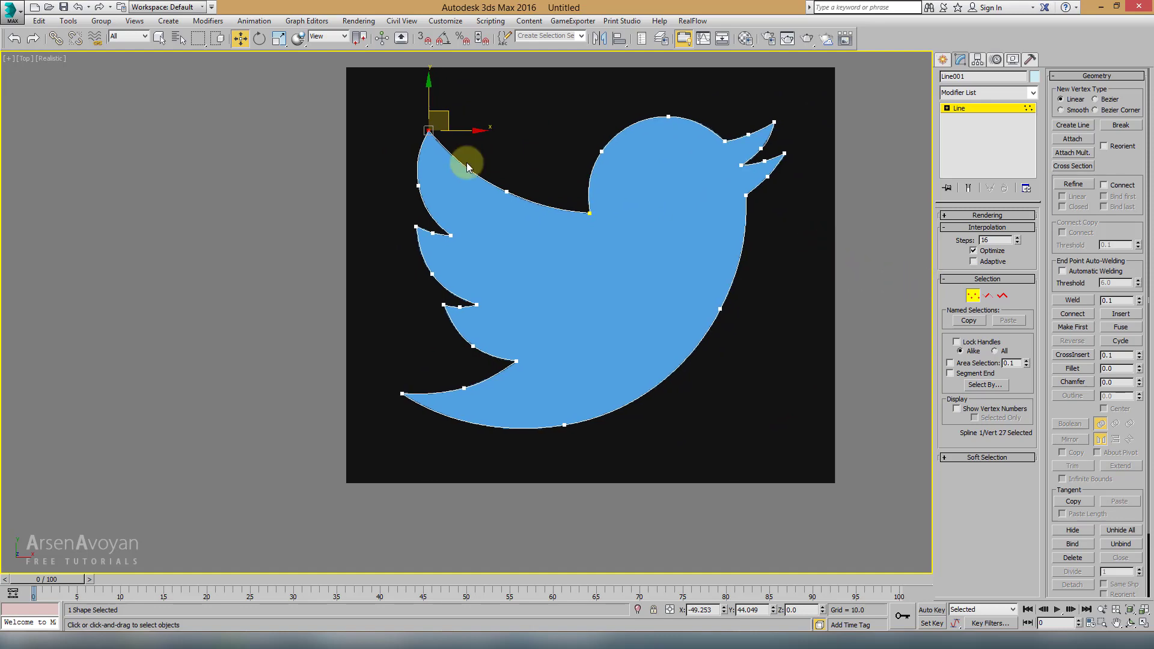
# Exit Vertex mode and add a Bevel modifier to Line001
pyautogui.click(976, 297)
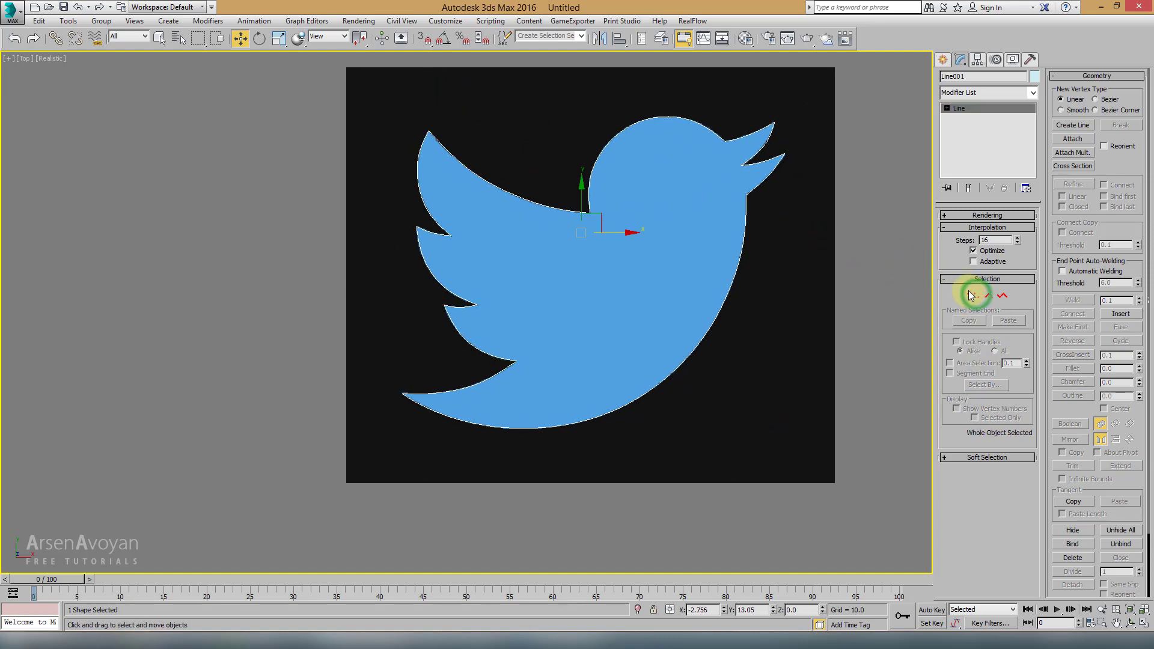
pyautogui.click(969, 94)
pyautogui.press('e')
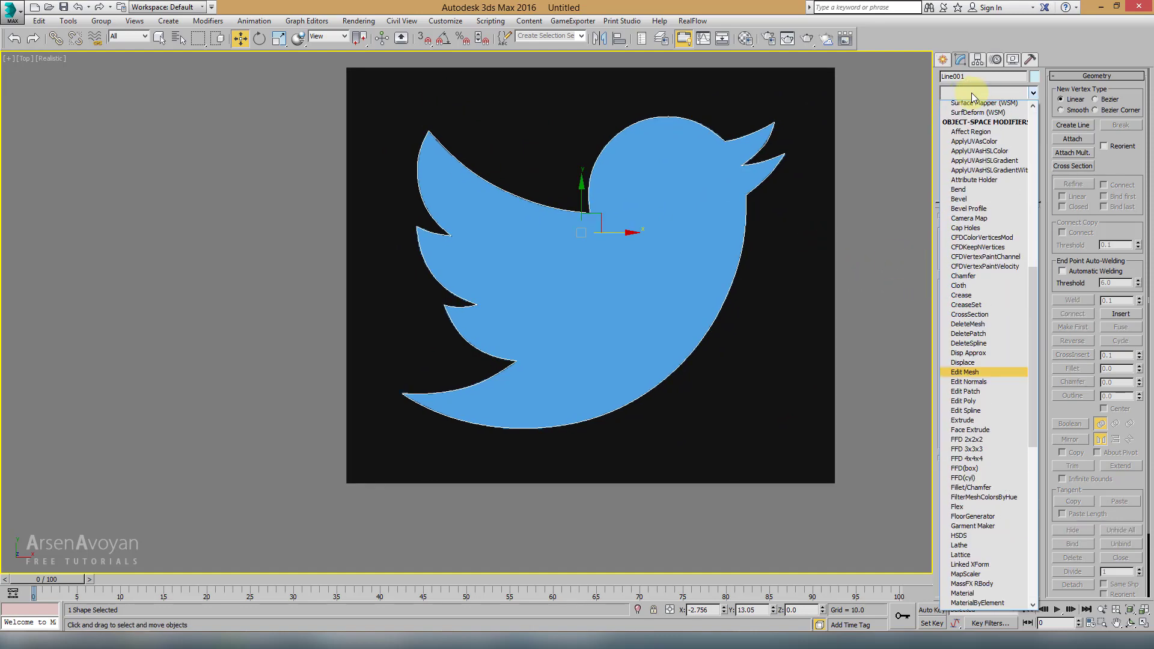
pyautogui.press('b')
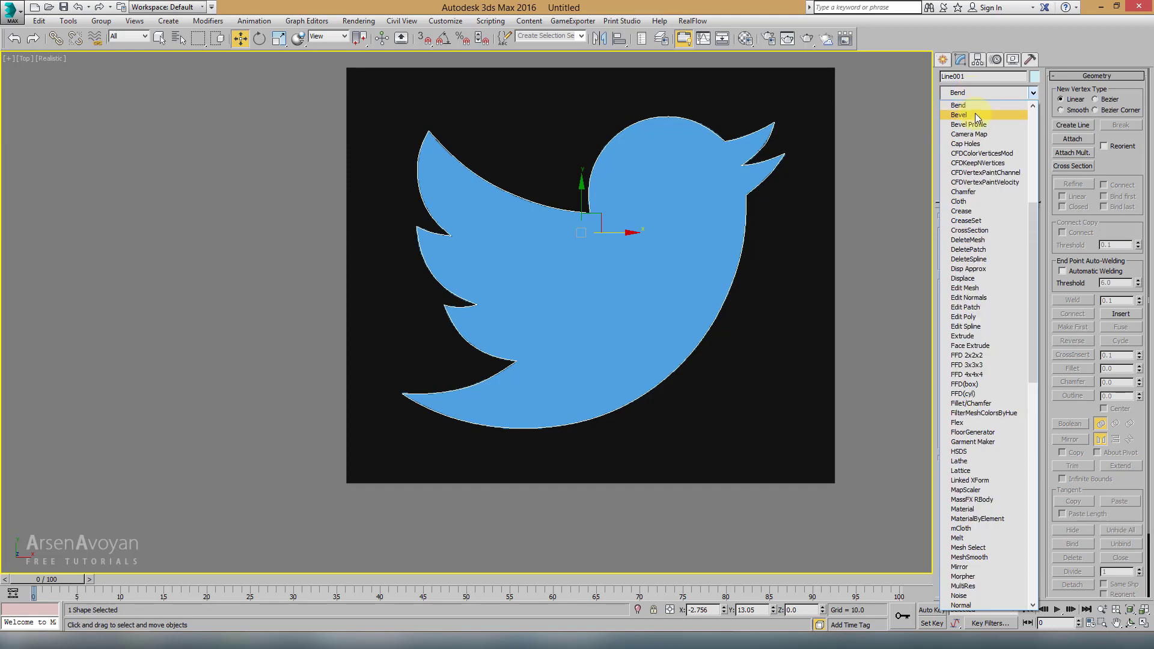
pyautogui.click(976, 115)
pyautogui.hotkey('alt', 'w')
pyautogui.hotkey('alt', 'w')
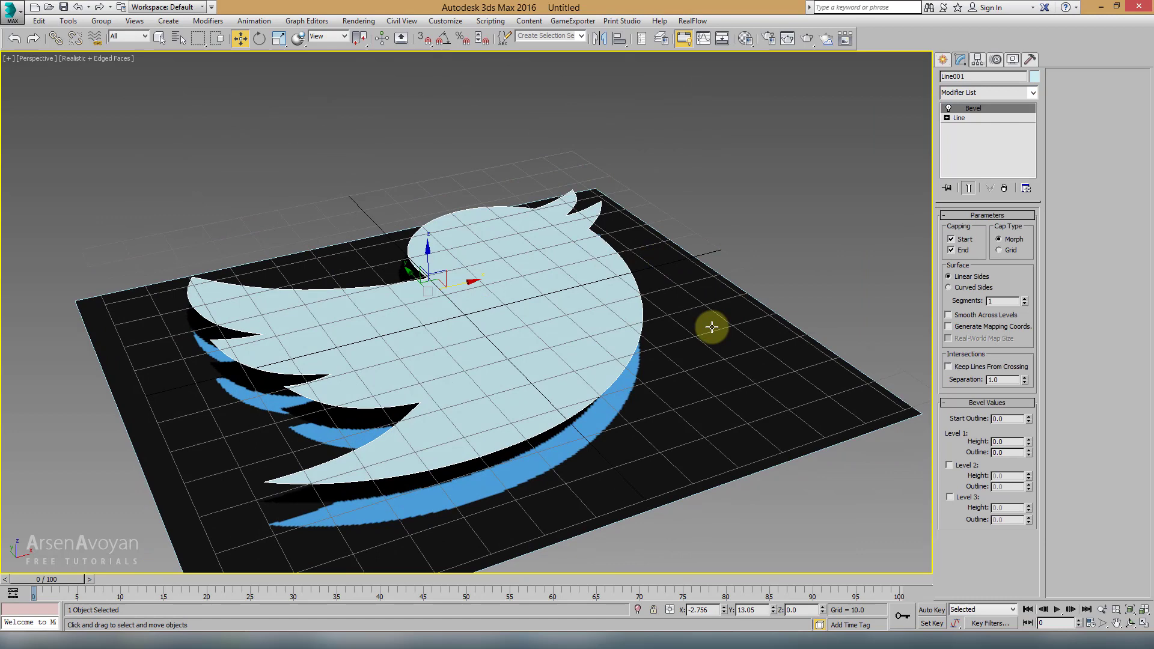
# Hide Plane001, turn off the grid, and reselect Line001 in edge-free shading
pyautogui.click(708, 331)
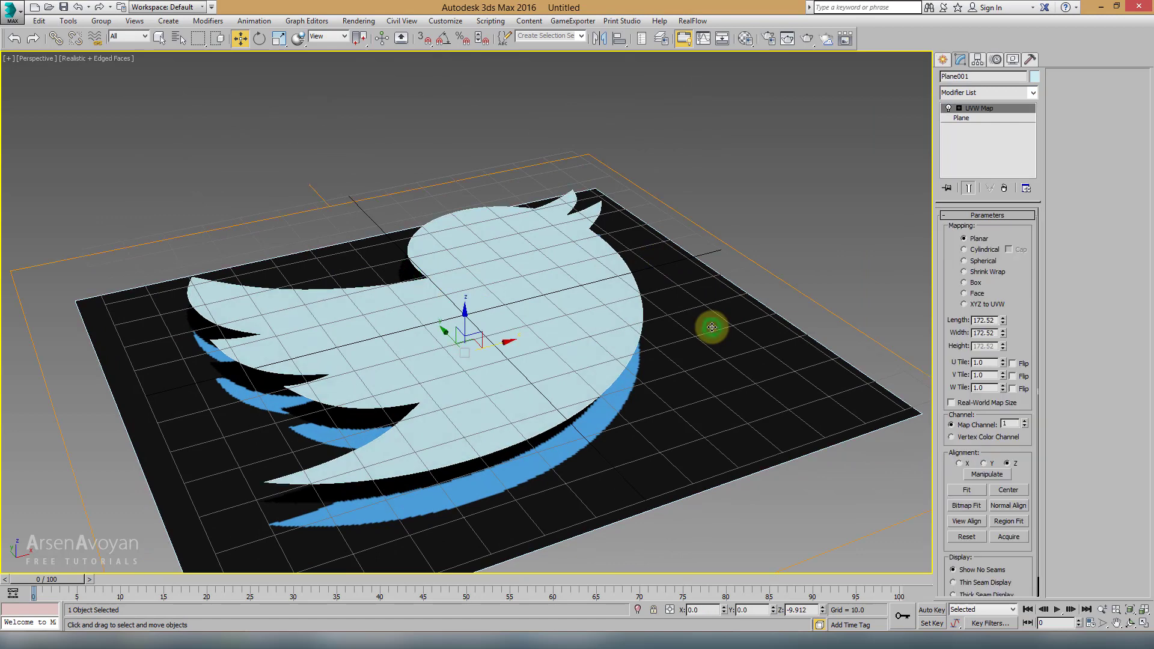
pyautogui.rightClick(700, 337)
pyautogui.click(724, 304)
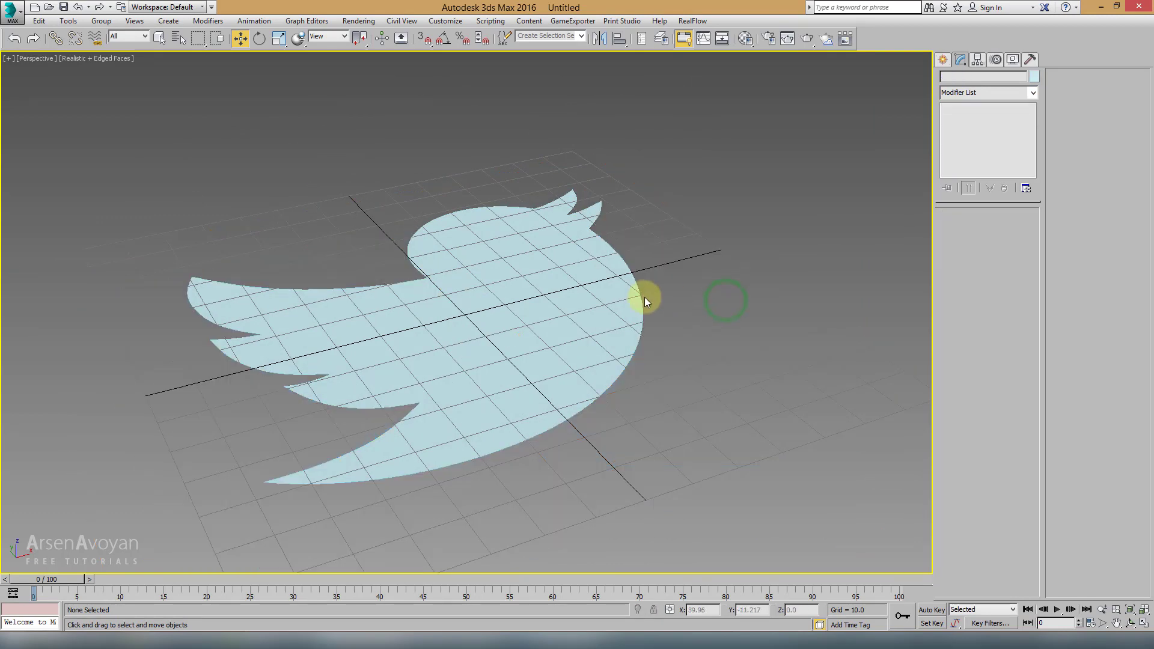
pyautogui.scroll(3, 637, 312)
pyautogui.press('g')
pyautogui.click(564, 327)
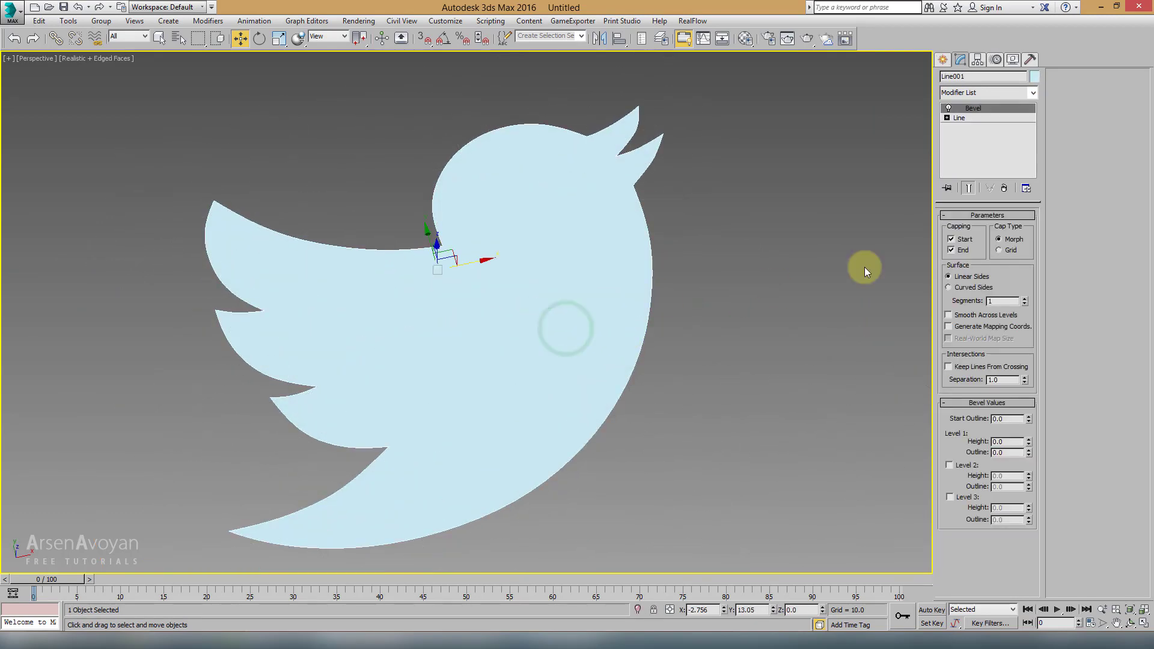
pyautogui.press('F4')
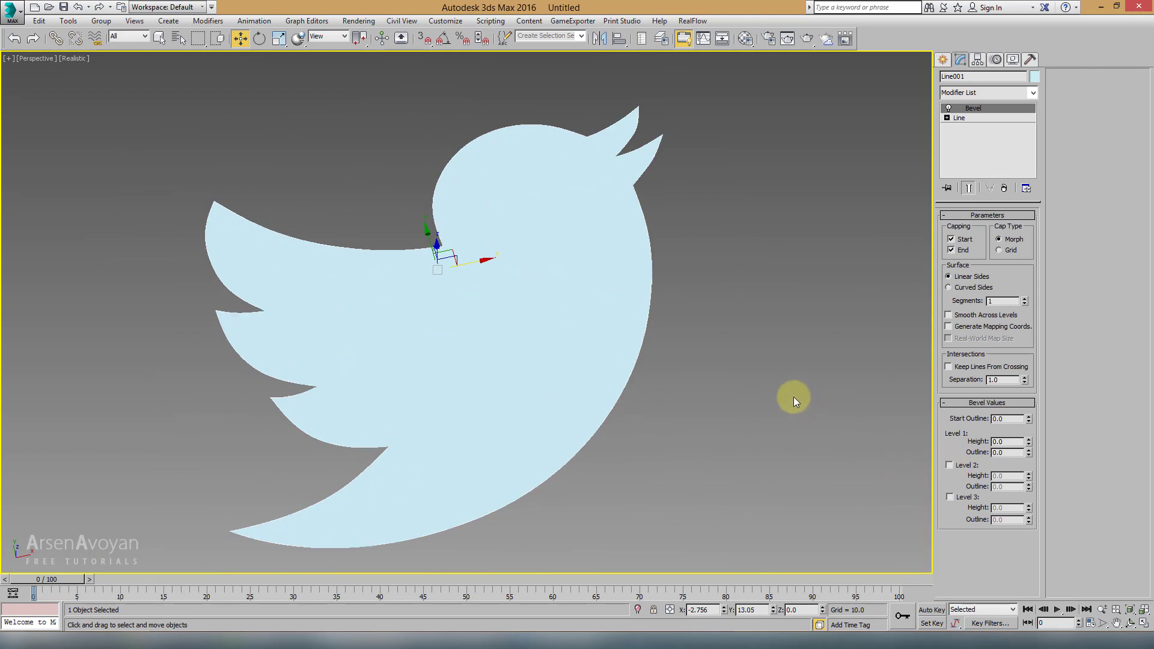
pyautogui.scroll(3, 793, 397)
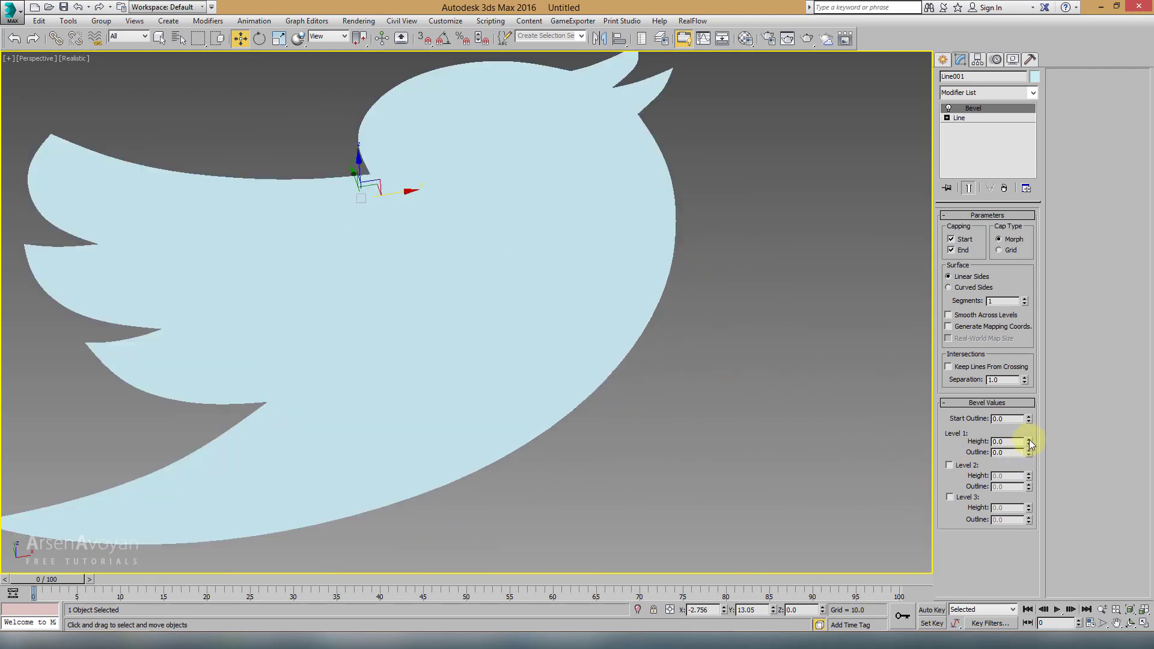
# Set the Bevel Level 1 height to 5 and enable Level 2
pyautogui.doubleClick(1003, 442)
pyautogui.write('1')
pyautogui.press('Return')
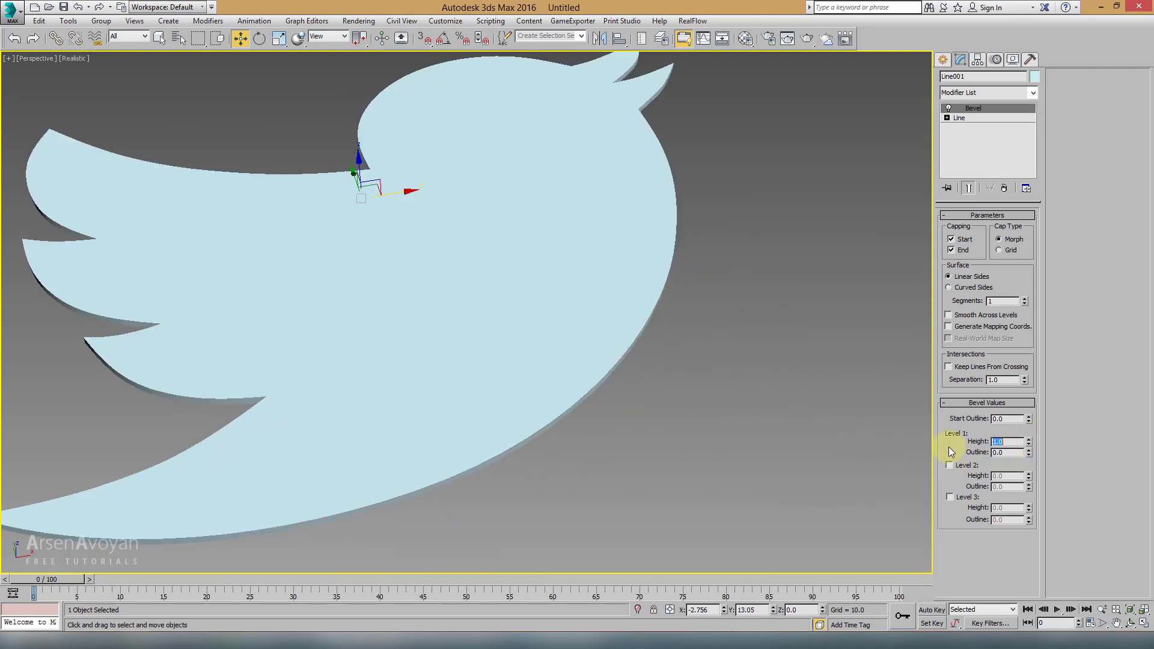
pyautogui.keyDown('alt'); pyautogui.moveTo(625, 312); pyautogui.dragTo(593, 283, button='middle'); pyautogui.keyUp('alt')
pyautogui.doubleClick(1007, 443)
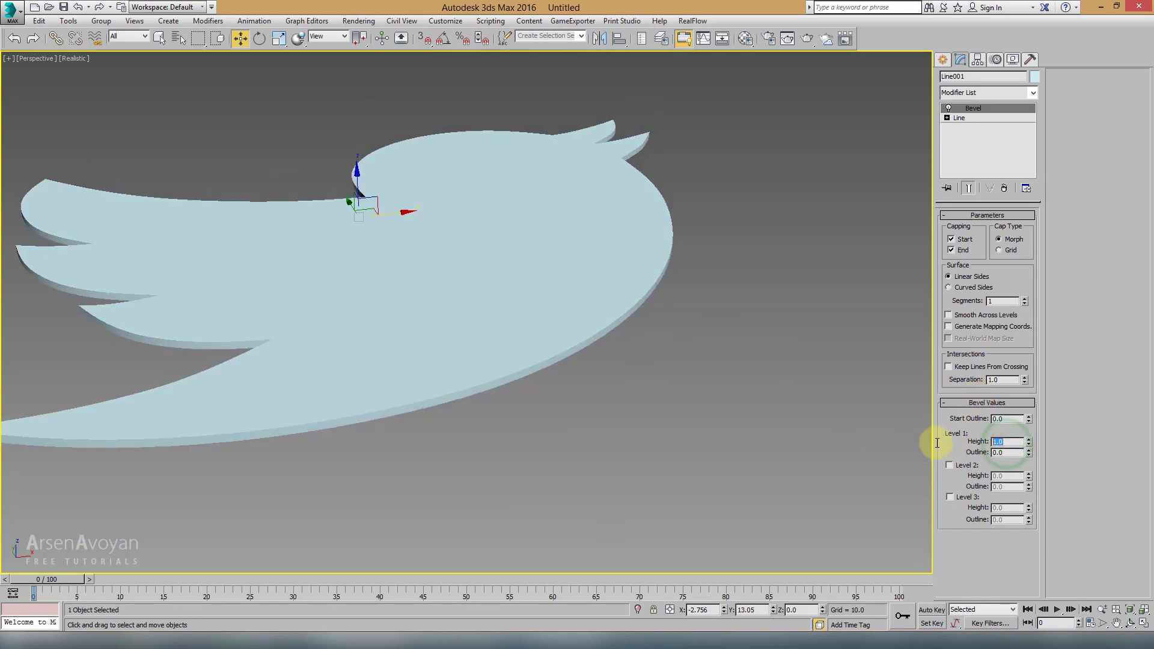
pyautogui.write('3')
pyautogui.press('Return')
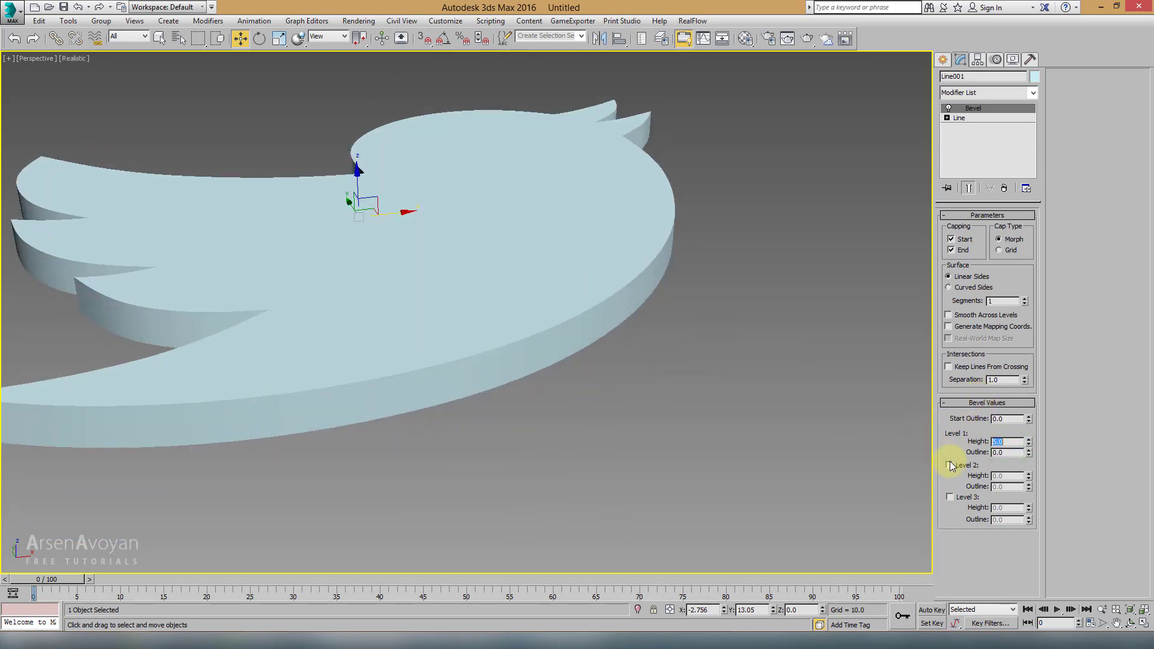
pyautogui.click(950, 465)
# Maximize the Front view in wireframe to see the bird's bevelled side profile
pyautogui.hotkey('alt', 'w')
pyautogui.hotkey('alt', 'w')
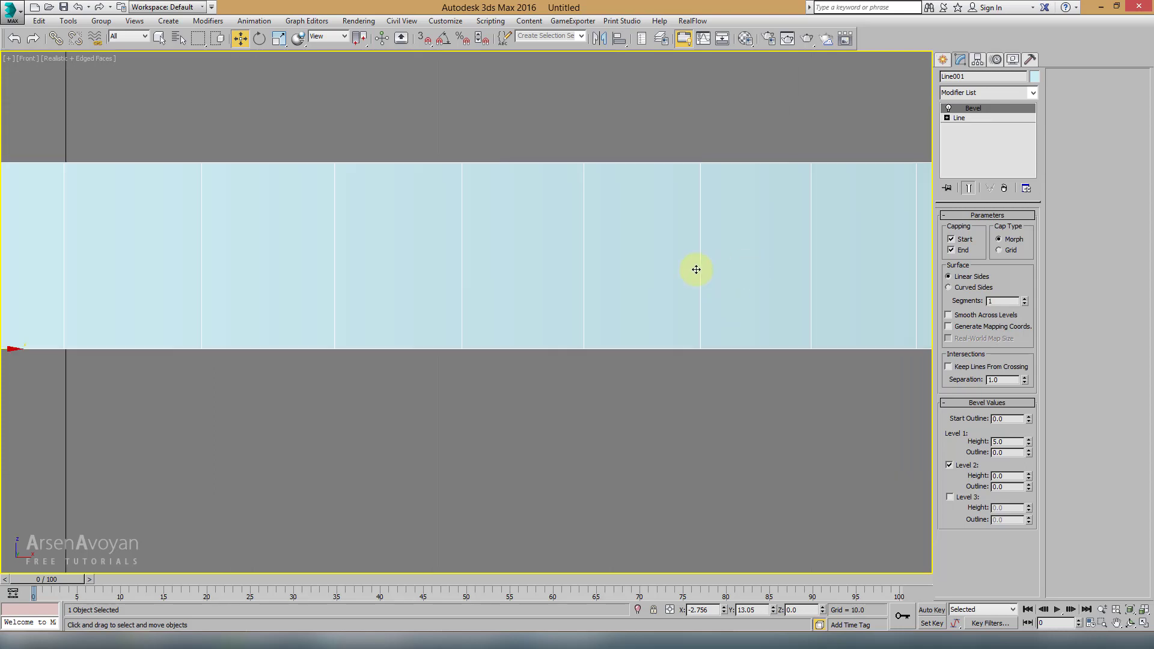
pyautogui.press('F3')
pyautogui.scroll(-5, 332, 229)
pyautogui.moveTo(333, 224); pyautogui.dragTo(243, 222, button='middle')
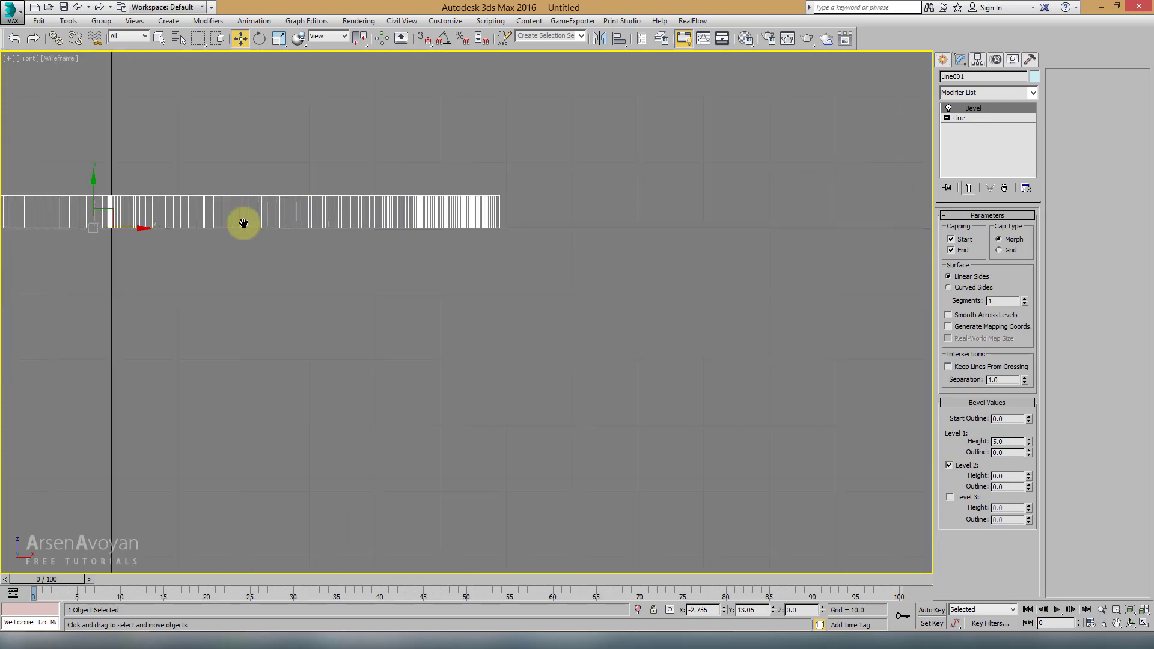
pyautogui.scroll(5, 495, 247)
pyautogui.scroll(5, 489, 198)
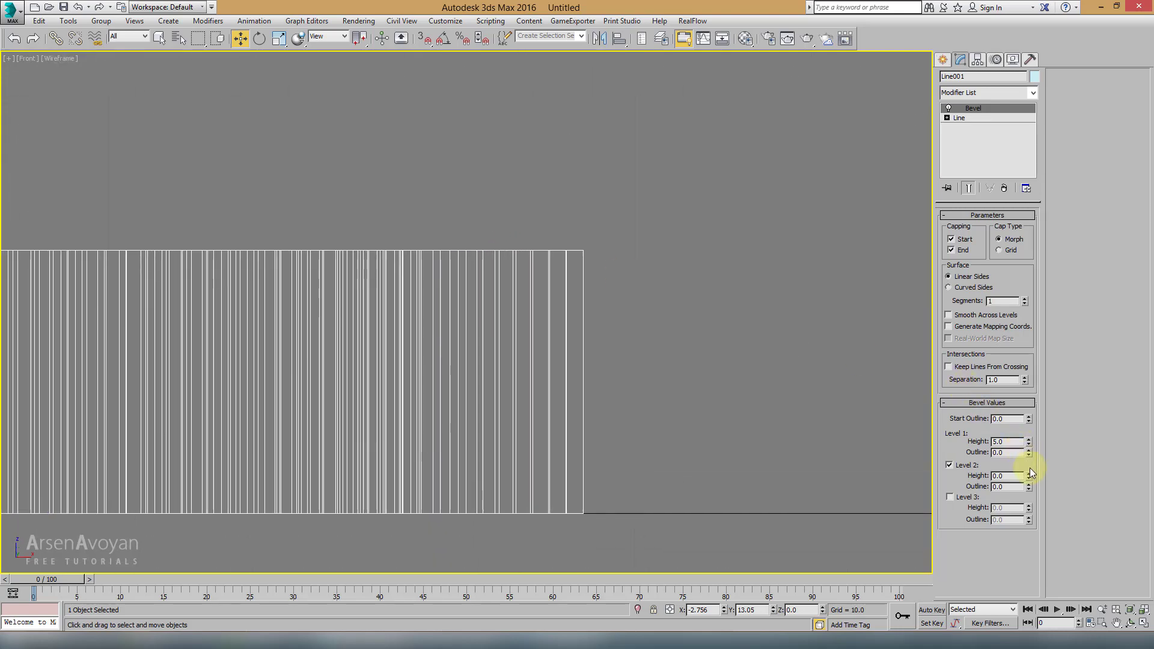
# Try Level 2 heights of 0.5 and 0.3 with outline -0.1, settling on height 0.2
pyautogui.moveTo(1031, 479); pyautogui.dragTo(1030, 471)
pyautogui.doubleClick(1012, 477)
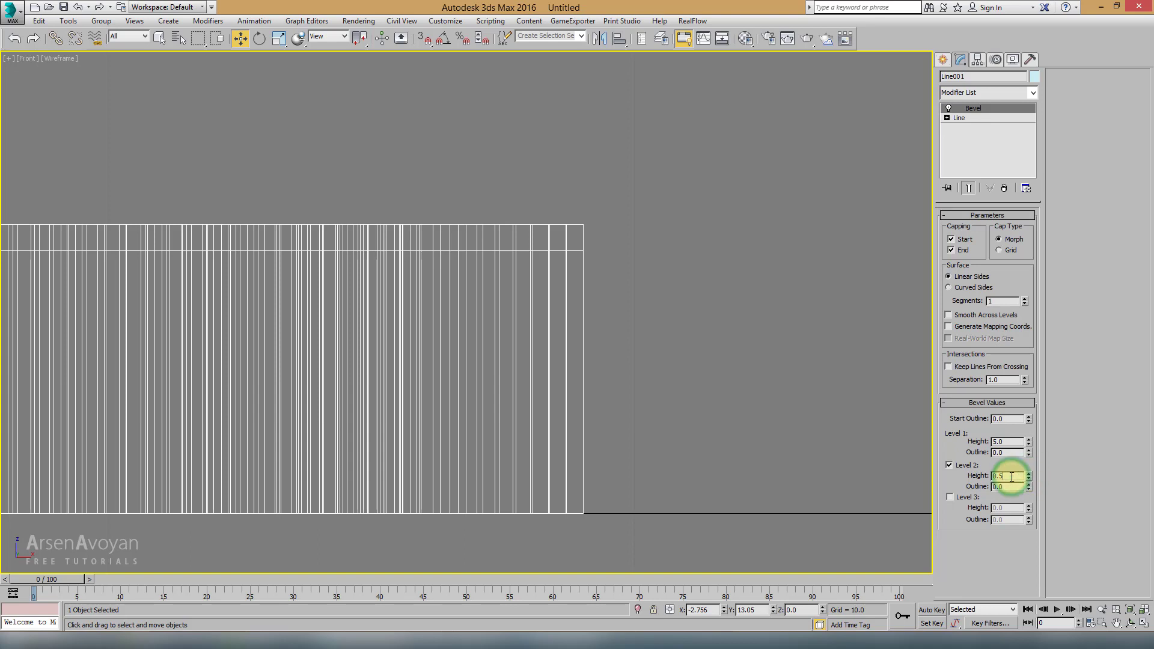
pyautogui.write('3')
pyautogui.press('Return')
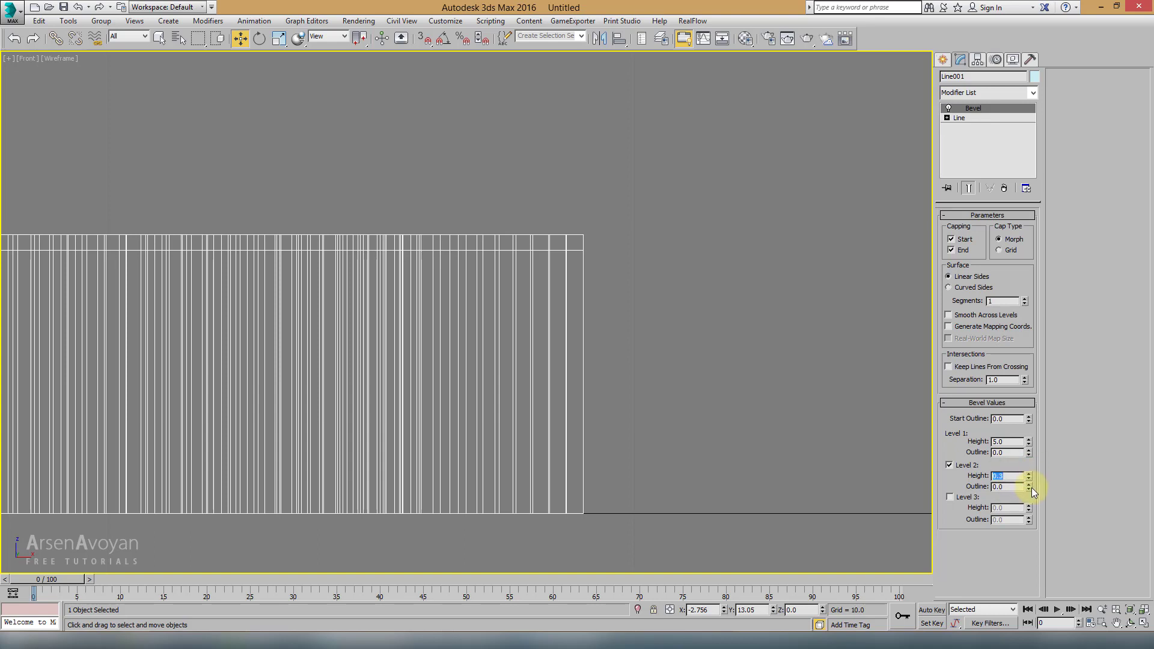
pyautogui.click(1030, 489)
pyautogui.click(1014, 485)
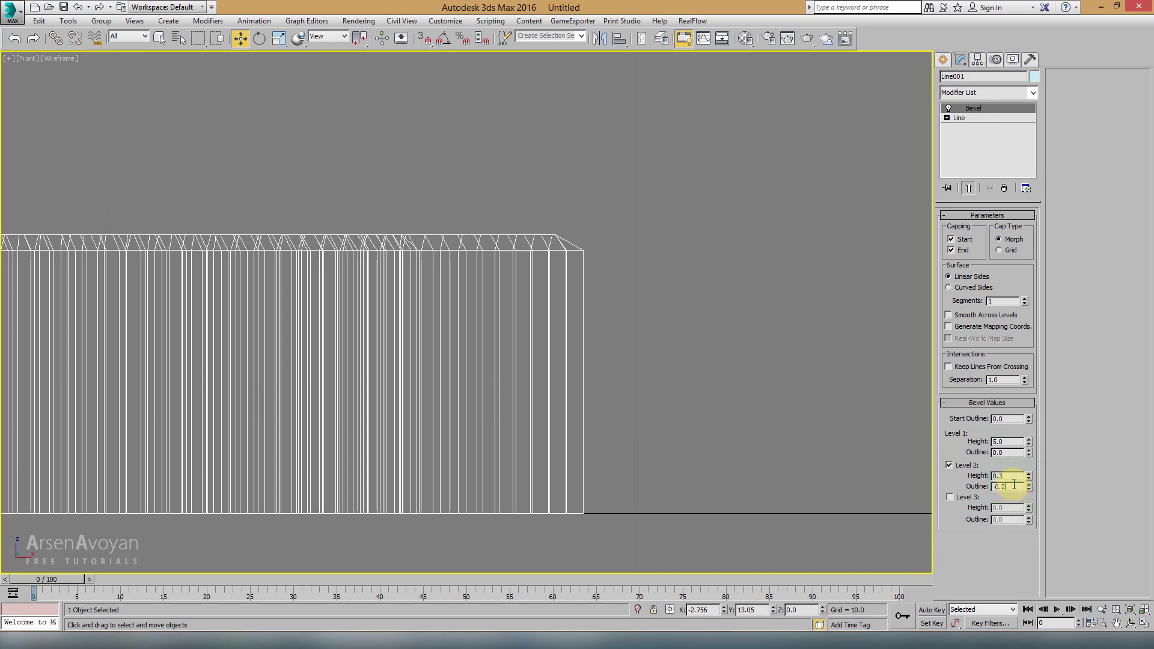
pyautogui.press('Return')
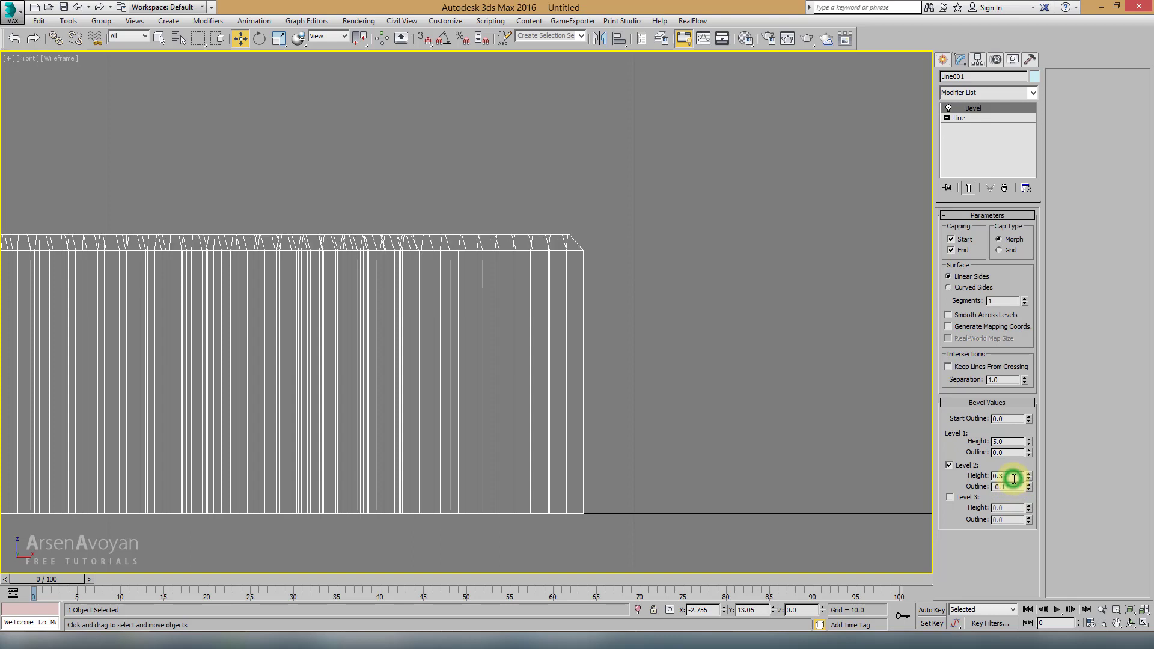
pyautogui.press('BackSpace')
pyautogui.write('2')
pyautogui.press('Return')
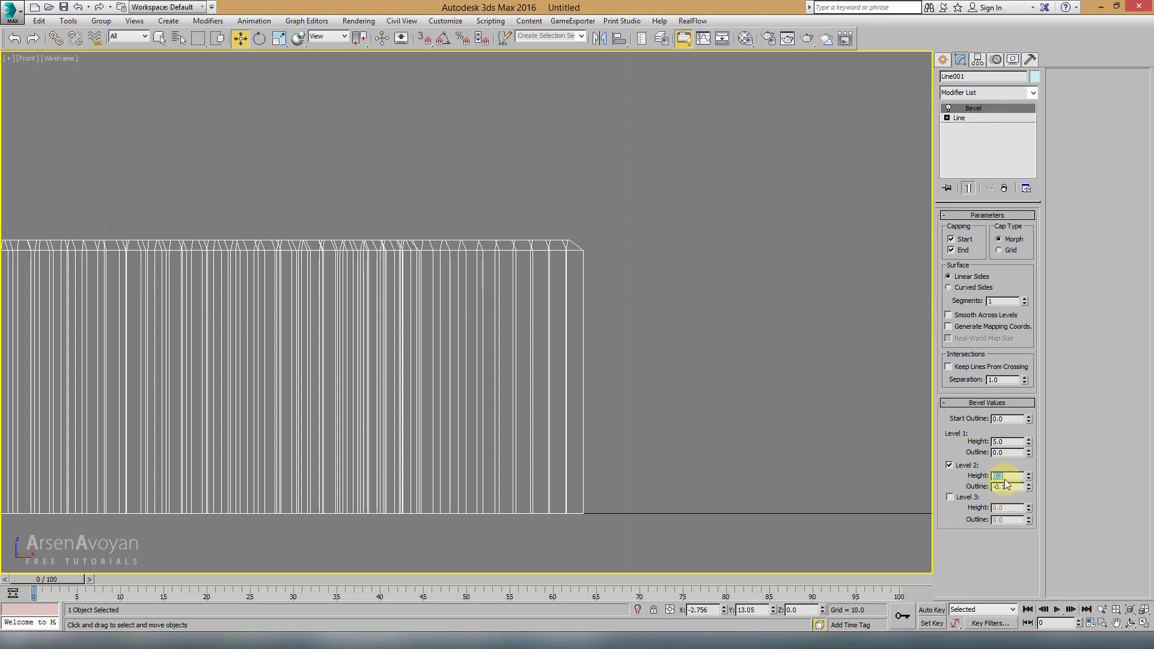
# Finalize Level 2 at height 0.2 and outline -0.05
pyautogui.click(1010, 476)
pyautogui.press('BackSpace')
pyautogui.write('1')
pyautogui.press('Return')
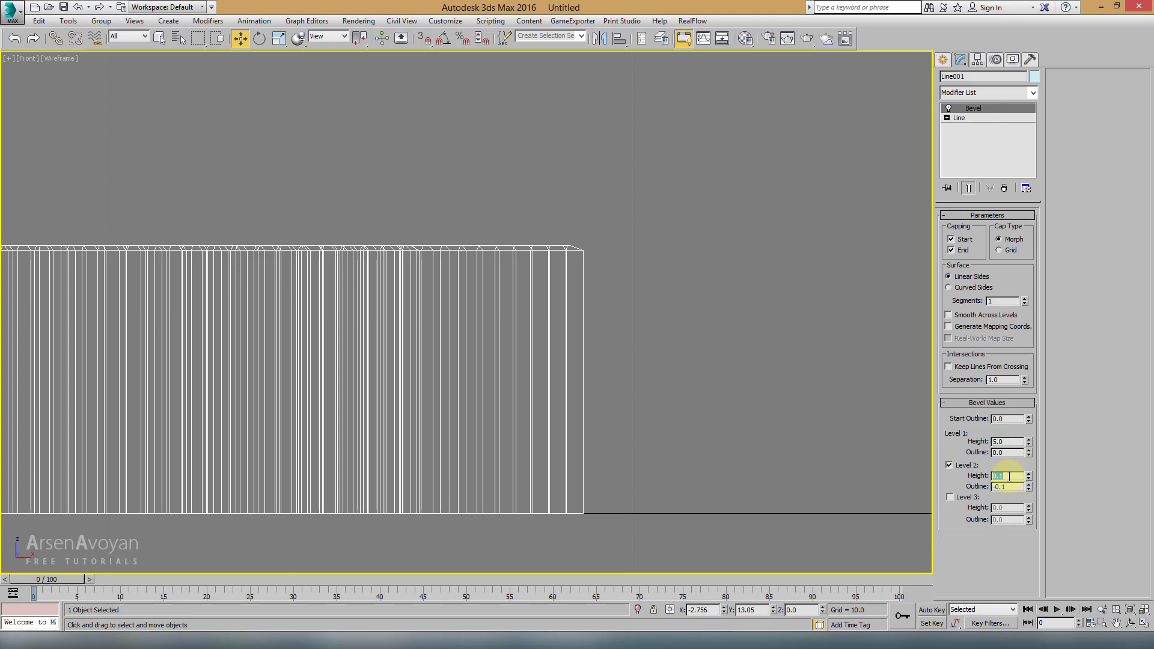
pyautogui.press('BackSpace')
pyautogui.write('2')
pyautogui.press('Return')
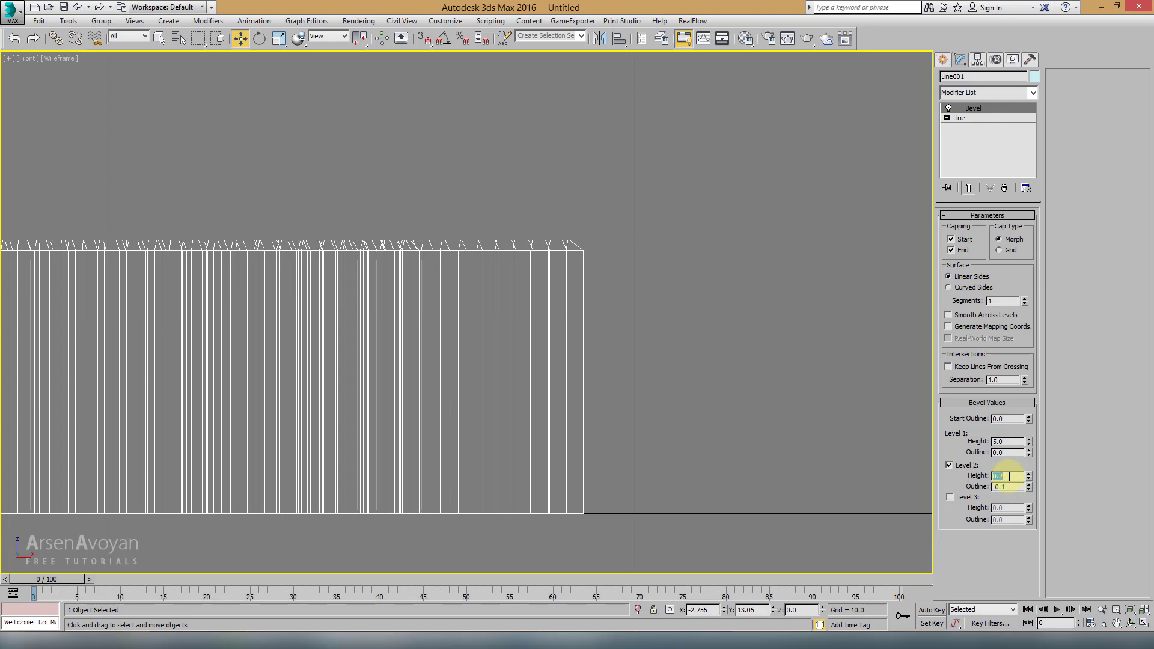
pyautogui.write('2')
pyautogui.press('Return')
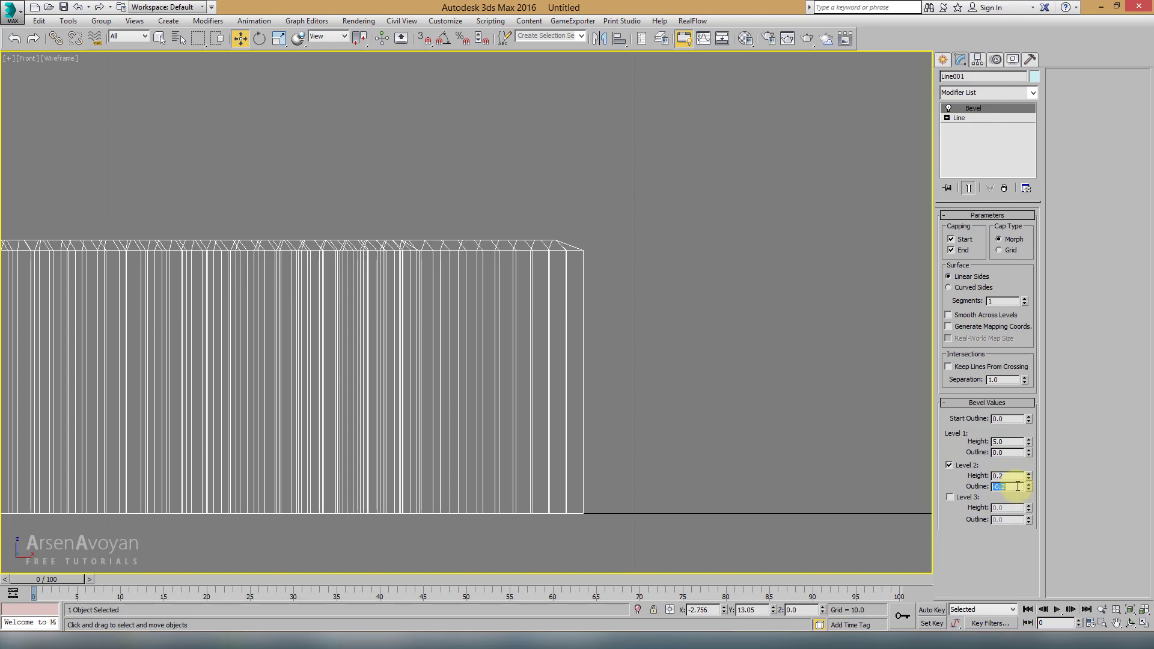
pyautogui.click(1017, 486)
pyautogui.write('5')
pyautogui.press('Return')
# Enable Level 3 with height 0.2 and outline -0.1, and maximize the Perspective view
pyautogui.click(949, 497)
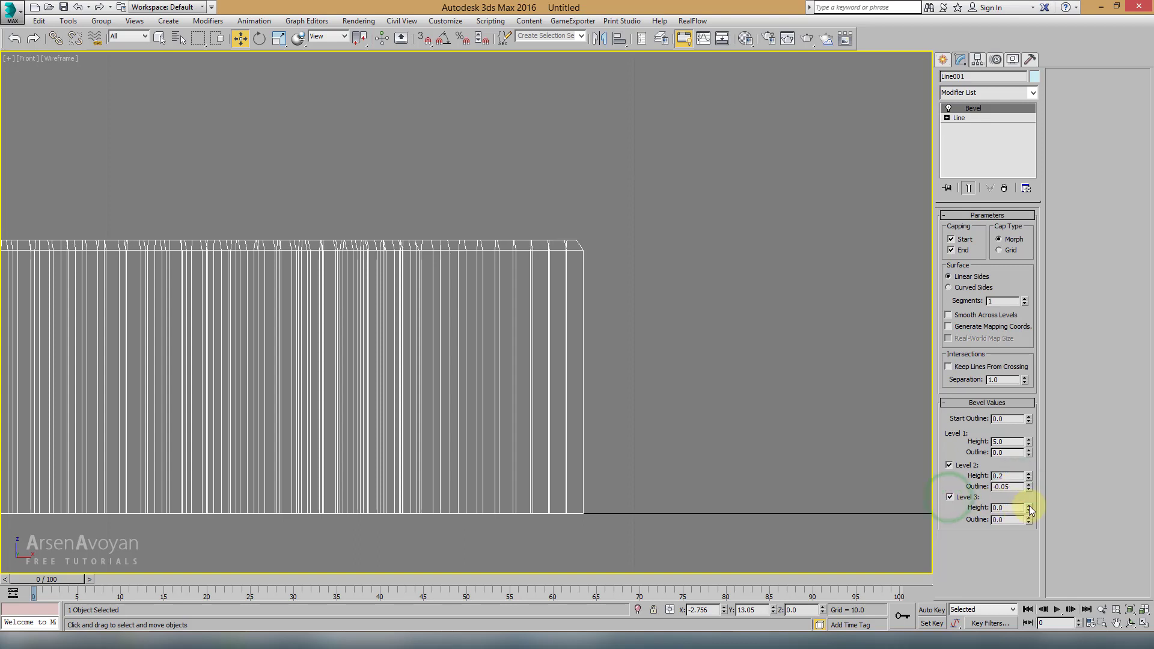
pyautogui.press('BackSpace')
pyautogui.write('1')
pyautogui.press('Return')
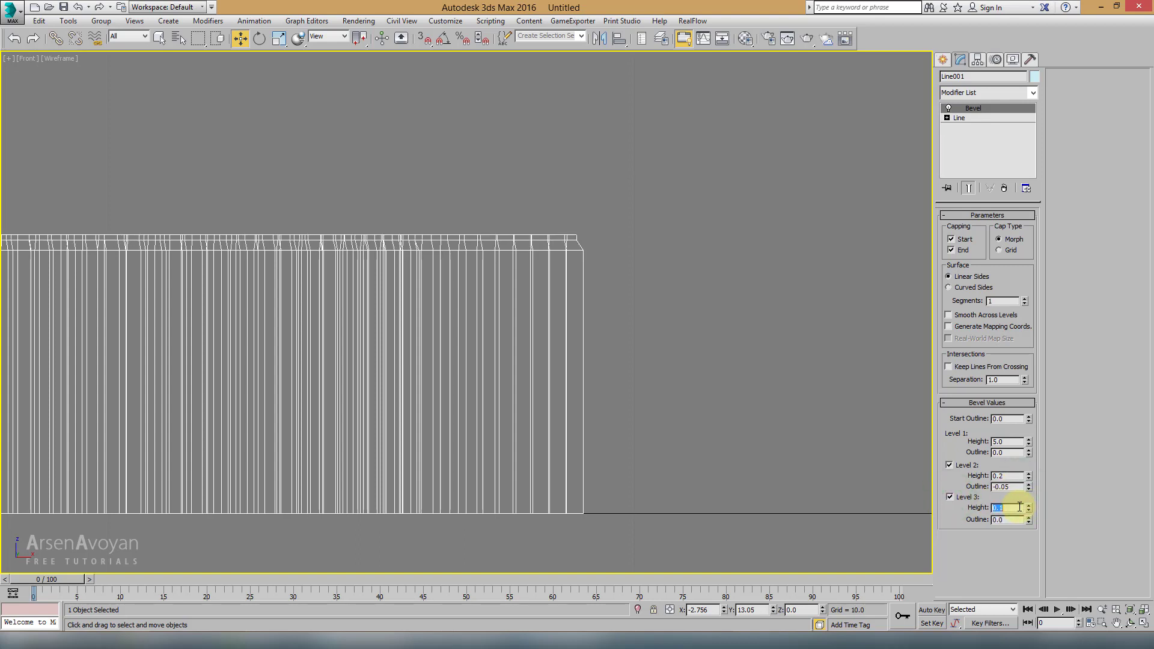
pyautogui.press('Return')
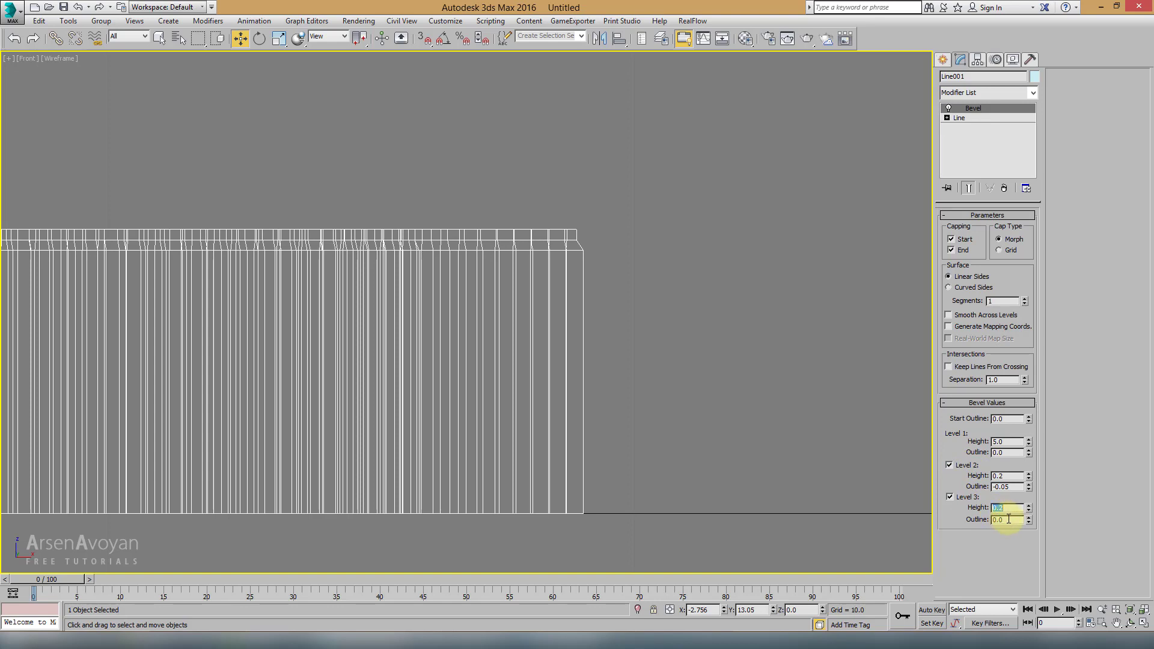
pyautogui.click(1014, 518)
pyautogui.moveTo(1015, 519); pyautogui.dragTo(964, 520)
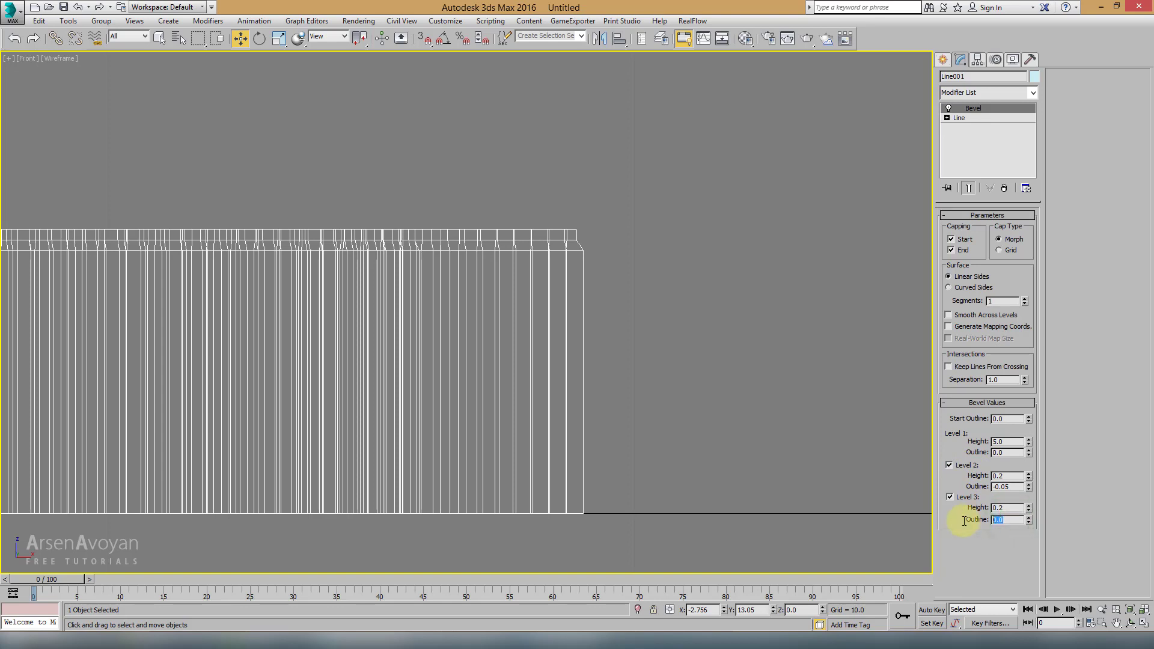
pyautogui.write('-0.1')
pyautogui.press('Return')
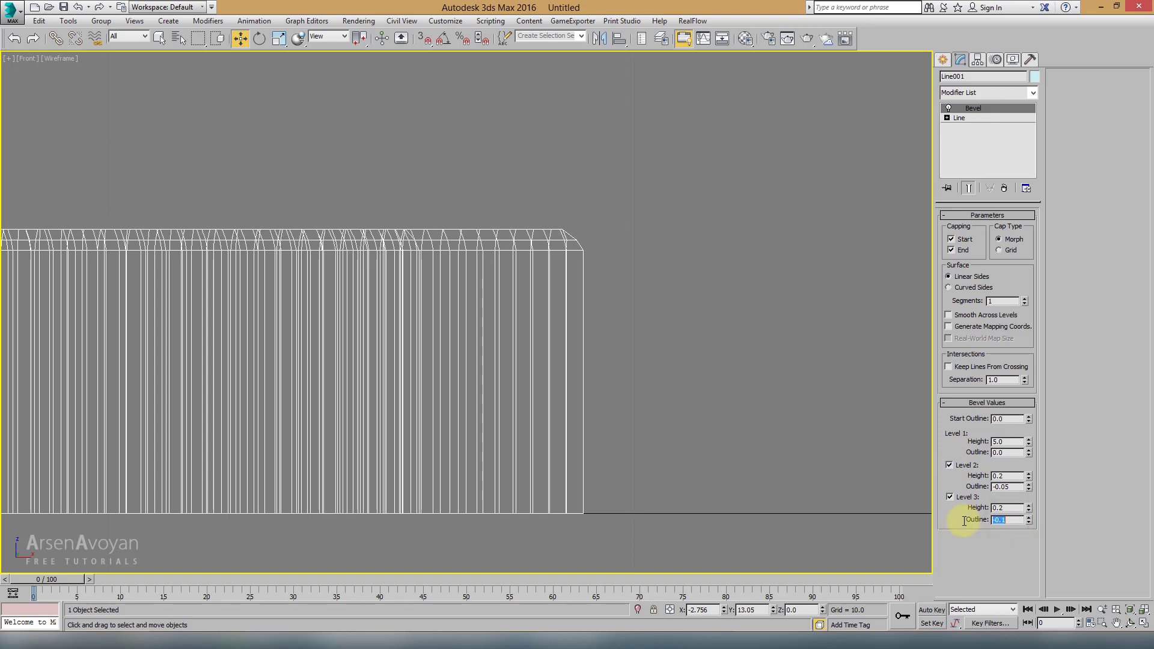
pyautogui.hotkey('alt', 'w')
pyautogui.click(764, 481)
pyautogui.hotkey('alt', 'w')
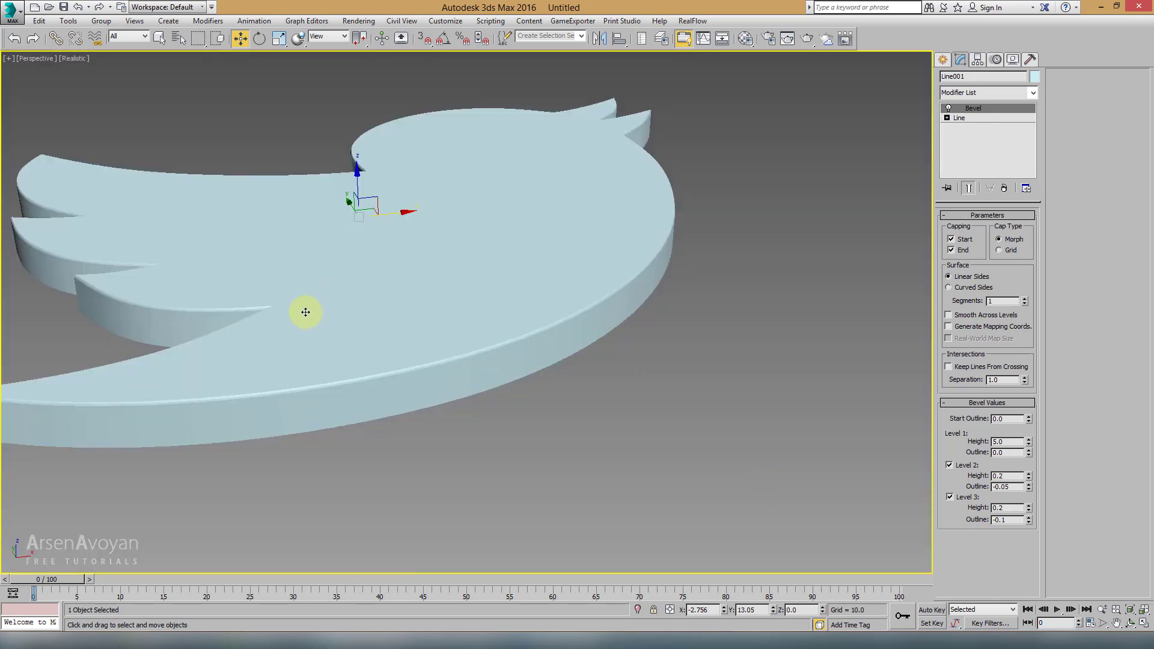
# Orbit the Perspective view around the bird and reselect it
pyautogui.scroll(5, 305, 312)
pyautogui.moveTo(301, 332)
pyautogui.mouseDown(button='middle')
pyautogui.moveTo(467, 239)
pyautogui.moveTo(409, 300)
pyautogui.moveTo(441, 314)
pyautogui.moveTo(410, 294)
pyautogui.moveTo(479, 234)
pyautogui.moveTo(473, 194)
pyautogui.moveTo(636, 193)
pyautogui.moveTo(528, 309)
pyautogui.moveTo(392, 316)
pyautogui.moveTo(546, 278)
pyautogui.moveTo(490, 314)
pyautogui.mouseUp(button='middle')
pyautogui.scroll(-5, 405, 244)
pyautogui.scroll(-5, 489, 314)
pyautogui.click(737, 499)
pyautogui.moveTo(680, 484)
pyautogui.keyDown('alt'); pyautogui.mouseDown(button='middle')
pyautogui.moveTo(648, 359)
pyautogui.moveTo(548, 354)
pyautogui.moveTo(481, 313)
pyautogui.mouseUp(button='middle'); pyautogui.keyUp('alt')
pyautogui.scroll(5, 481, 312)
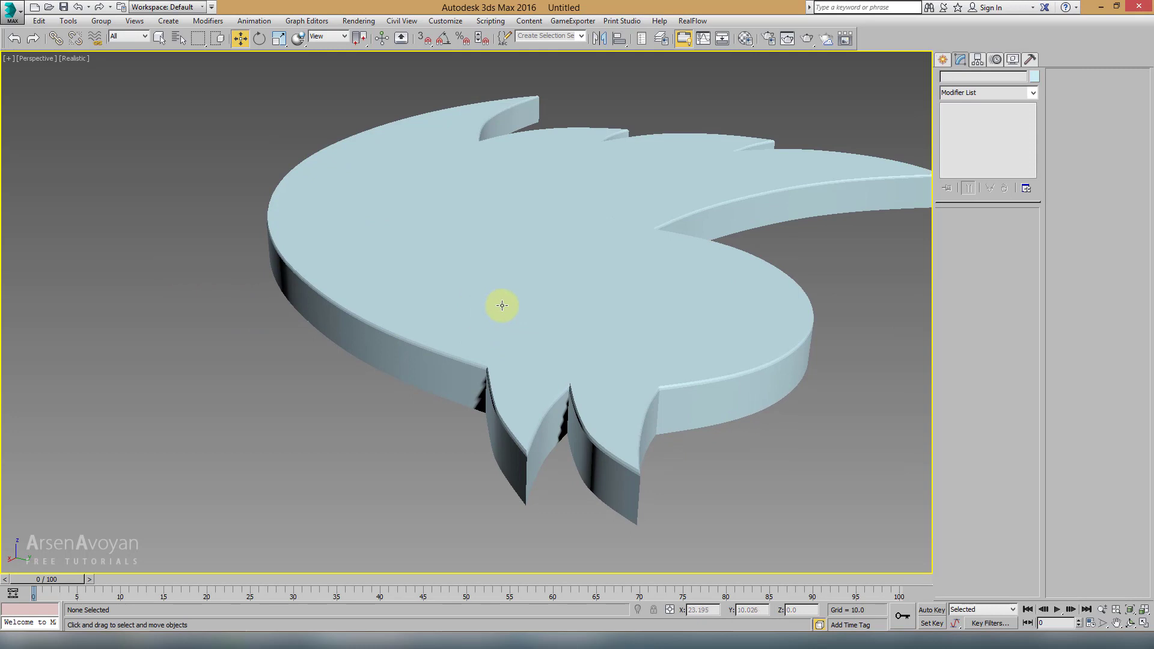
pyautogui.click(502, 305)
# Turn Bevel Levels 2 and 3 off to compare the edge, then back on
pyautogui.click(949, 467)
pyautogui.click(950, 497)
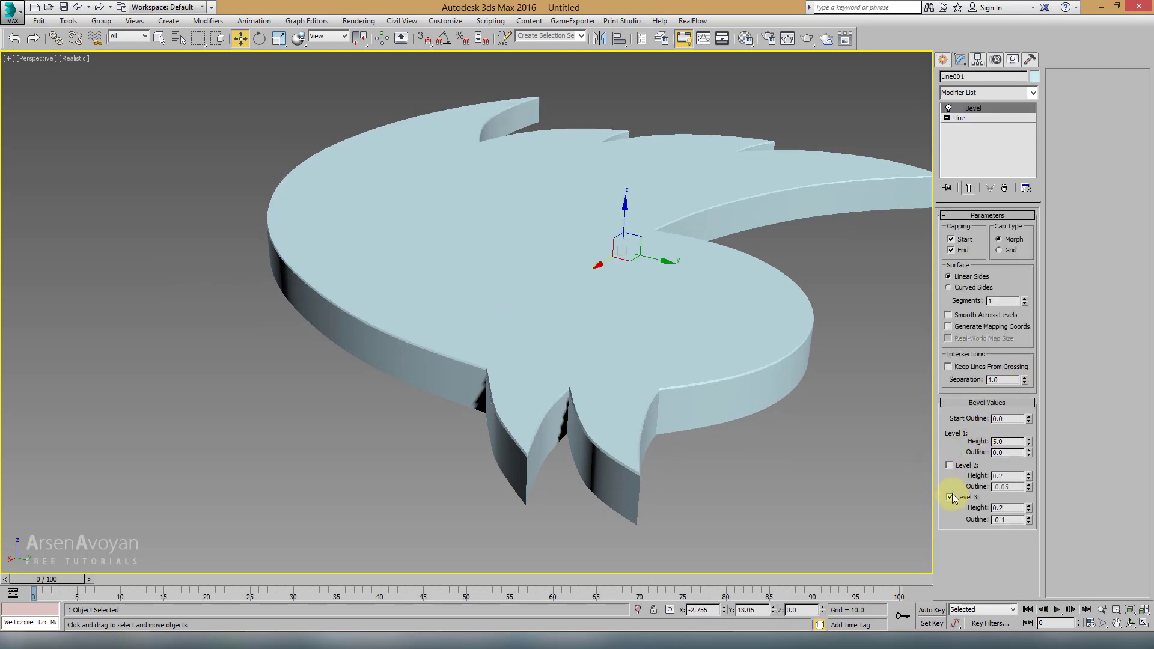
pyautogui.moveTo(569, 399)
pyautogui.keyDown('alt'); pyautogui.mouseDown(button='middle')
pyautogui.moveTo(671, 389)
pyautogui.moveTo(572, 303)
pyautogui.mouseUp(button='middle'); pyautogui.keyUp('alt')
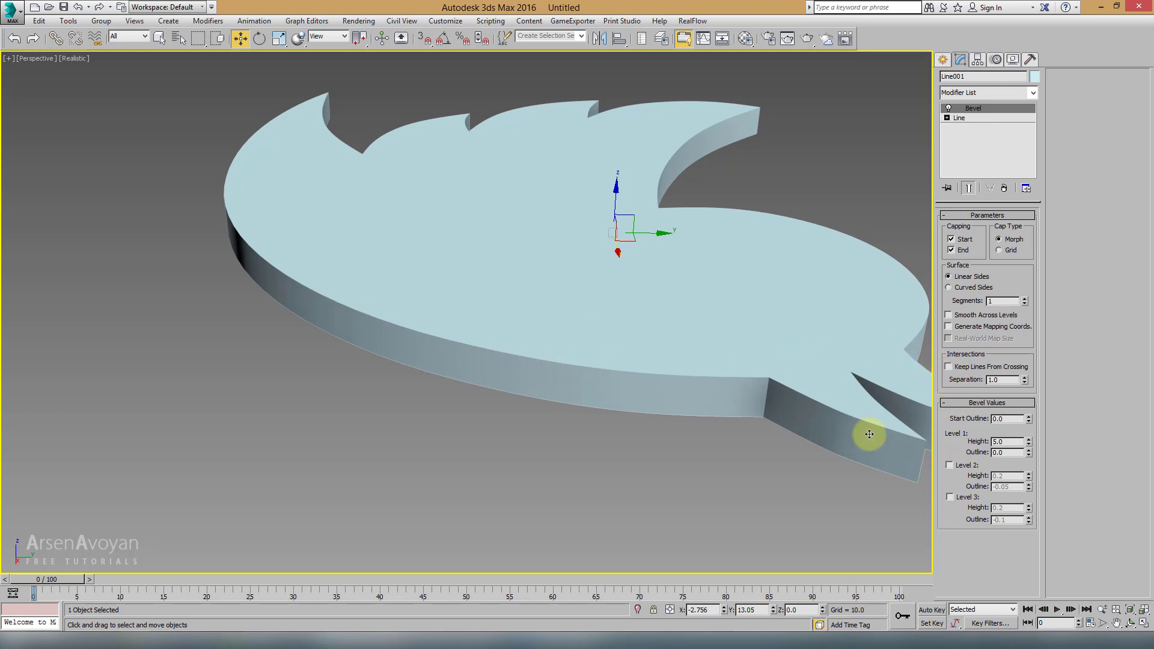
pyautogui.click(949, 466)
pyautogui.click(949, 497)
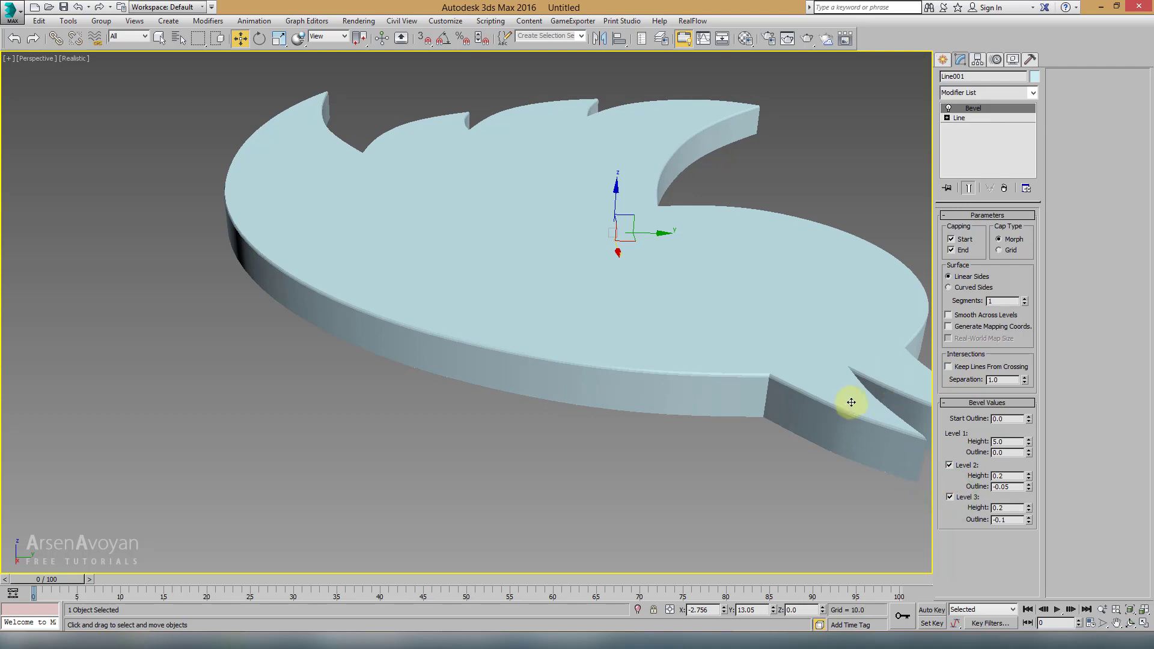
# Orbit to inspect the bird's bevelled edge, underside, top and beak tip
pyautogui.keyDown('alt'); pyautogui.moveTo(791, 389); pyautogui.dragTo(712, 318, button='middle'); pyautogui.keyUp('alt')
pyautogui.moveTo(537, 283)
pyautogui.keyDown('alt'); pyautogui.mouseDown(button='middle')
pyautogui.moveTo(691, 283)
pyautogui.moveTo(593, 278)
pyautogui.mouseUp(button='middle'); pyautogui.keyUp('alt')
pyautogui.scroll(2, 618, 270)
pyautogui.scroll(1, 626, 279)
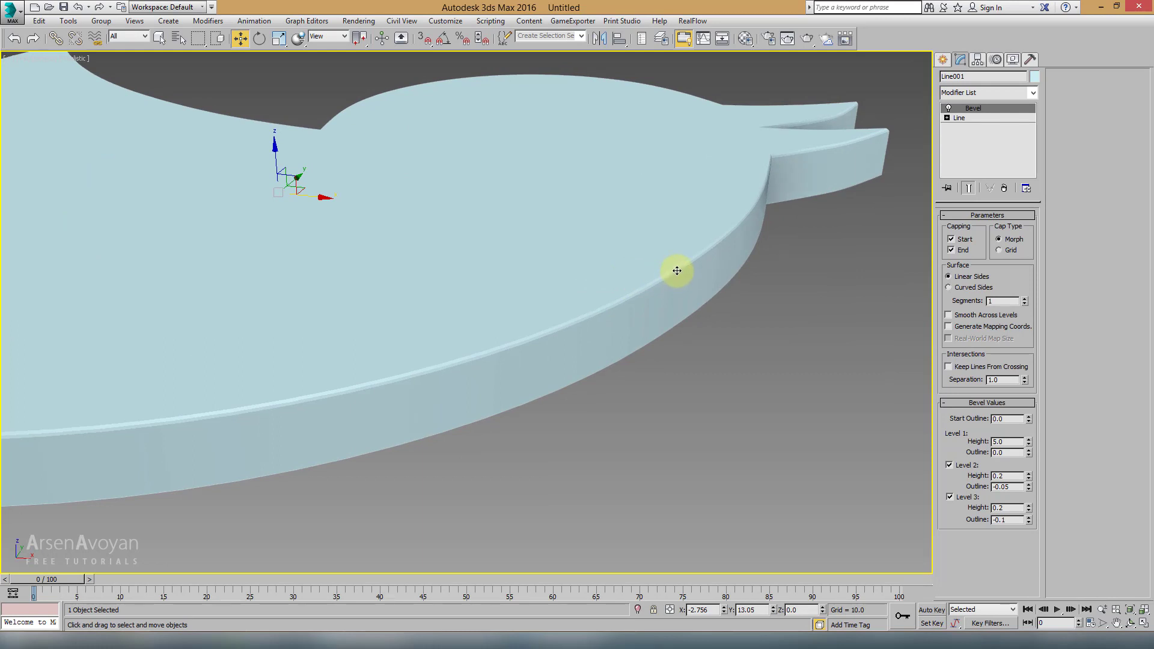
pyautogui.keyDown('alt'); pyautogui.moveTo(683, 327); pyautogui.dragTo(675, 244, button='middle'); pyautogui.keyUp('alt')
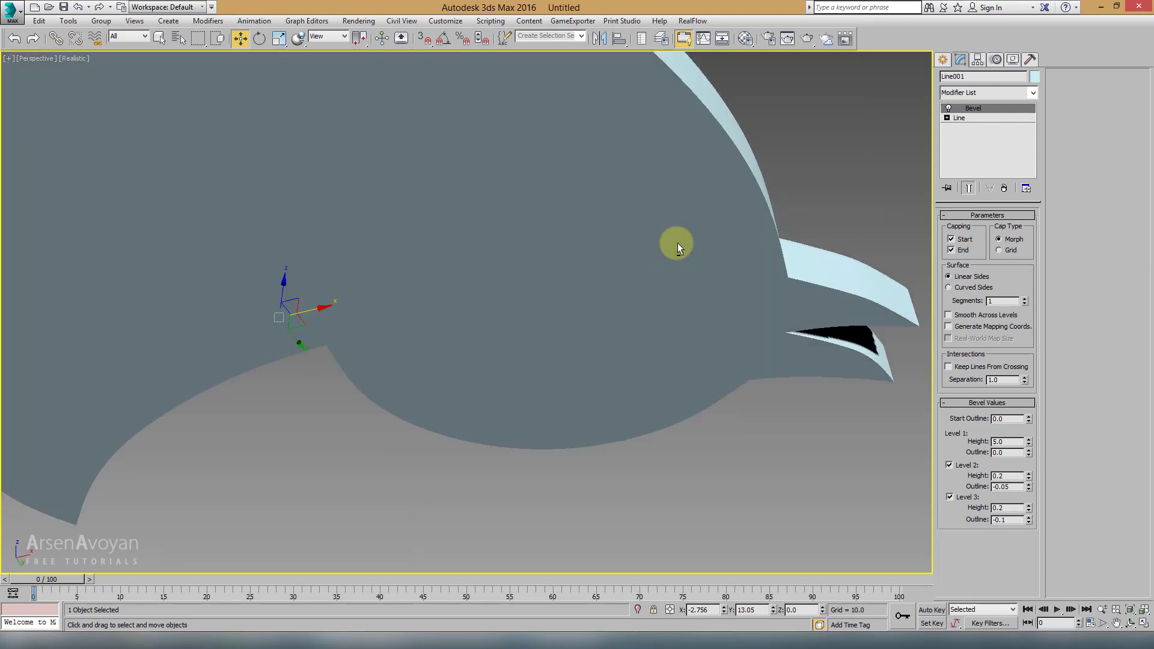
pyautogui.keyDown('alt'); pyautogui.moveTo(743, 171); pyautogui.dragTo(743, 251, button='middle'); pyautogui.keyUp('alt')
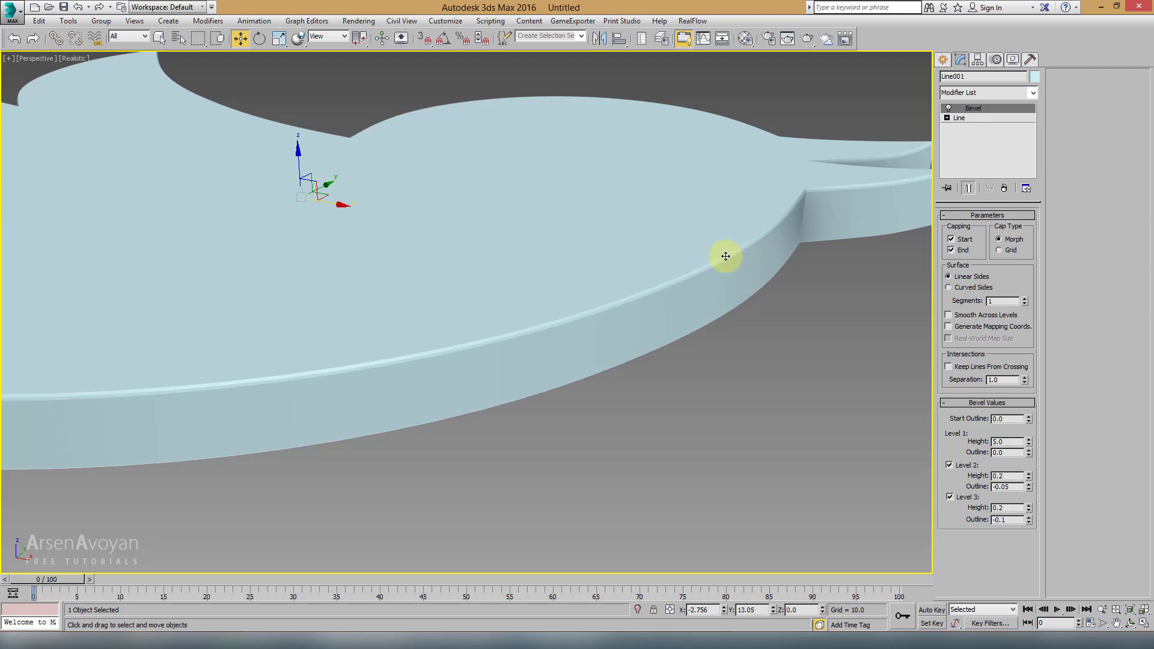
pyautogui.keyDown('alt'); pyautogui.moveTo(738, 255); pyautogui.dragTo(740, 260, button='middle'); pyautogui.keyUp('alt')
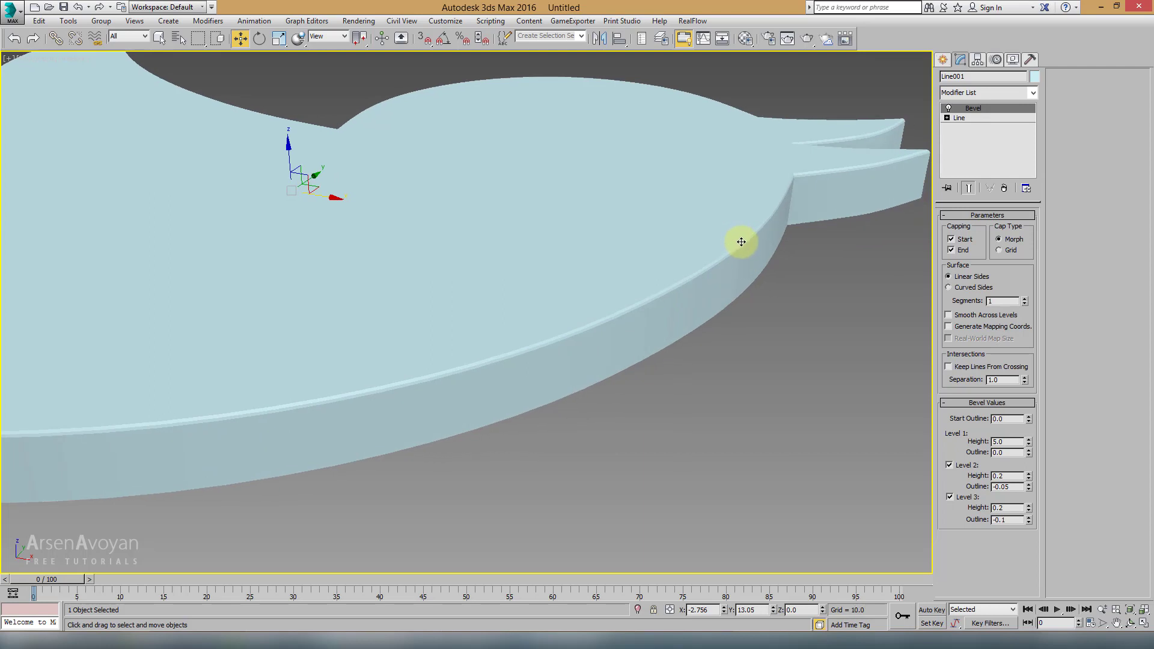
pyautogui.scroll(-3, 736, 243)
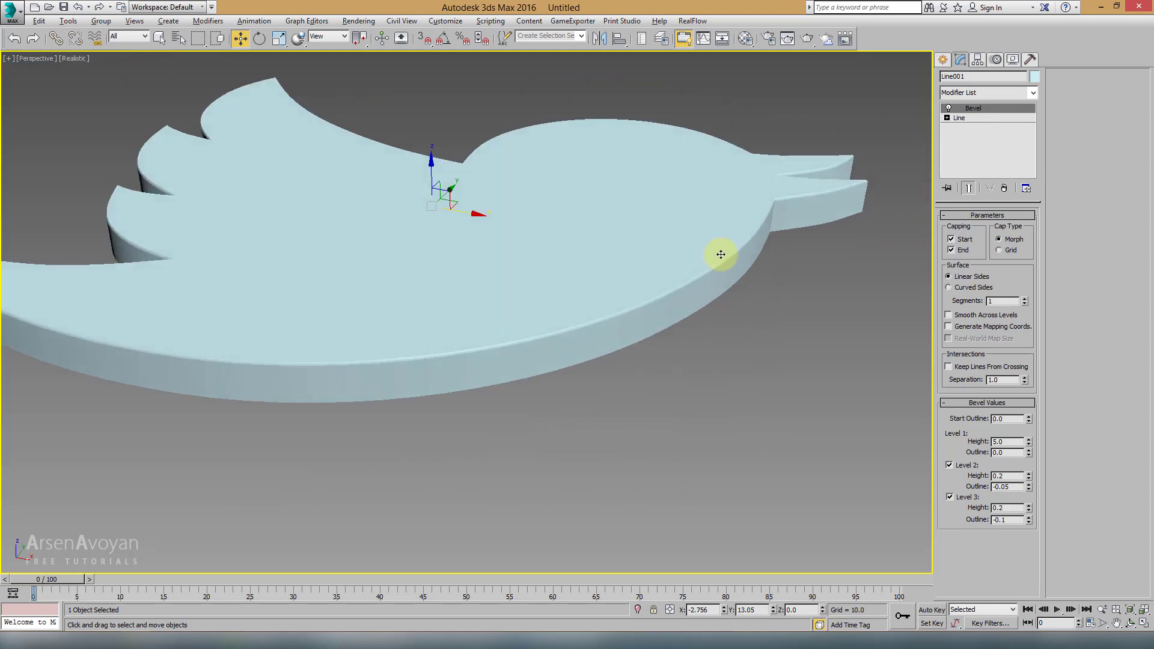
pyautogui.scroll(5, 727, 254)
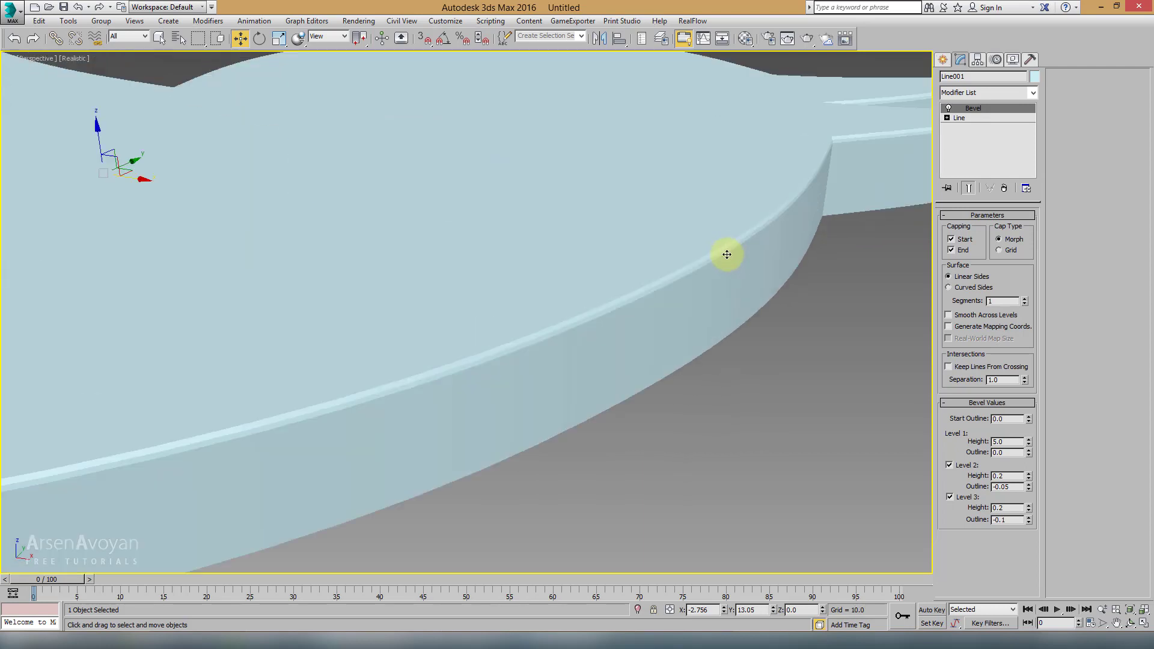
pyautogui.scroll(-2, 781, 216)
pyautogui.scroll(-1, 799, 208)
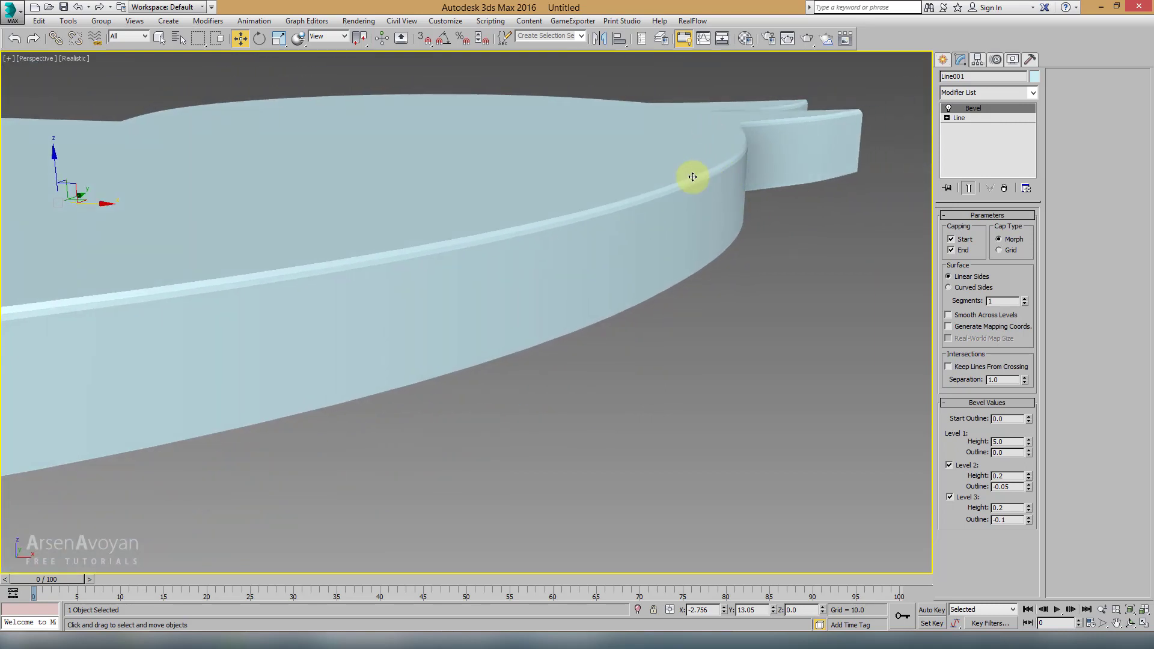
# Orbit and pan to frame the whole bird nearly front-on
pyautogui.keyDown('alt'); pyautogui.moveTo(685, 174); pyautogui.dragTo(588, 132, button='middle'); pyautogui.keyUp('alt')
pyautogui.moveTo(687, 208)
pyautogui.keyDown('alt'); pyautogui.mouseDown(button='middle')
pyautogui.moveTo(710, 206)
pyautogui.moveTo(672, 226)
pyautogui.mouseUp(button='middle'); pyautogui.keyUp('alt')
pyautogui.scroll(-3, 672, 232)
pyautogui.scroll(2, 608, 258)
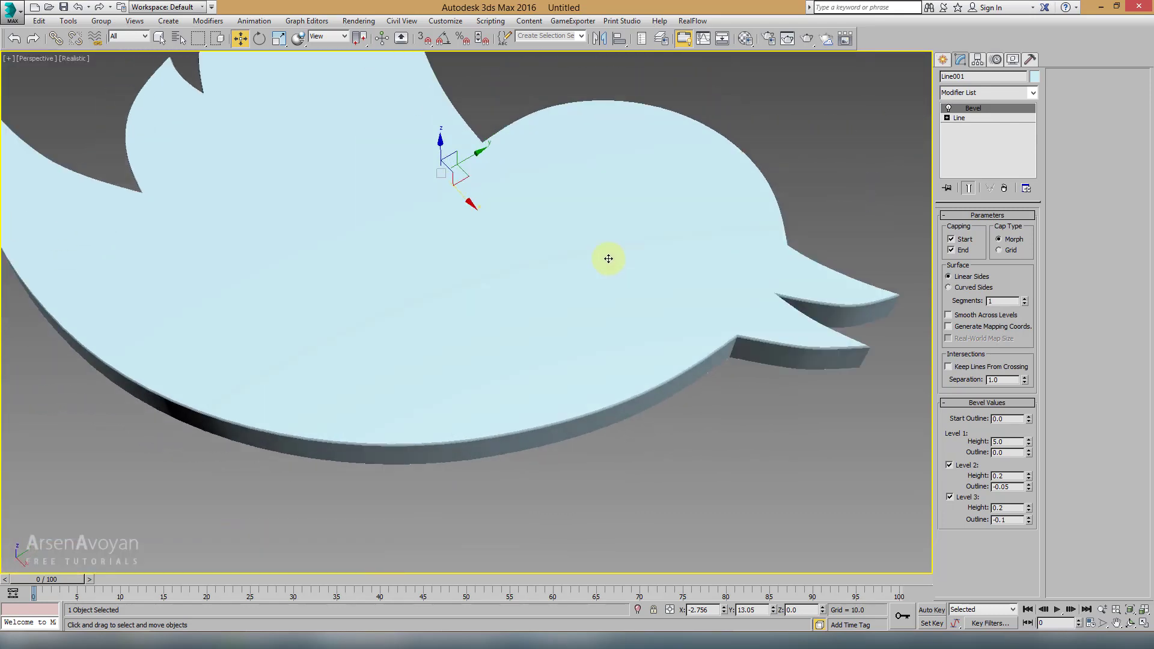
pyautogui.moveTo(608, 259)
pyautogui.keyDown('alt'); pyautogui.mouseDown(button='middle')
pyautogui.moveTo(747, 265)
pyautogui.moveTo(691, 260)
pyautogui.mouseUp(button='middle'); pyautogui.keyUp('alt')
pyautogui.scroll(-4, 587, 281)
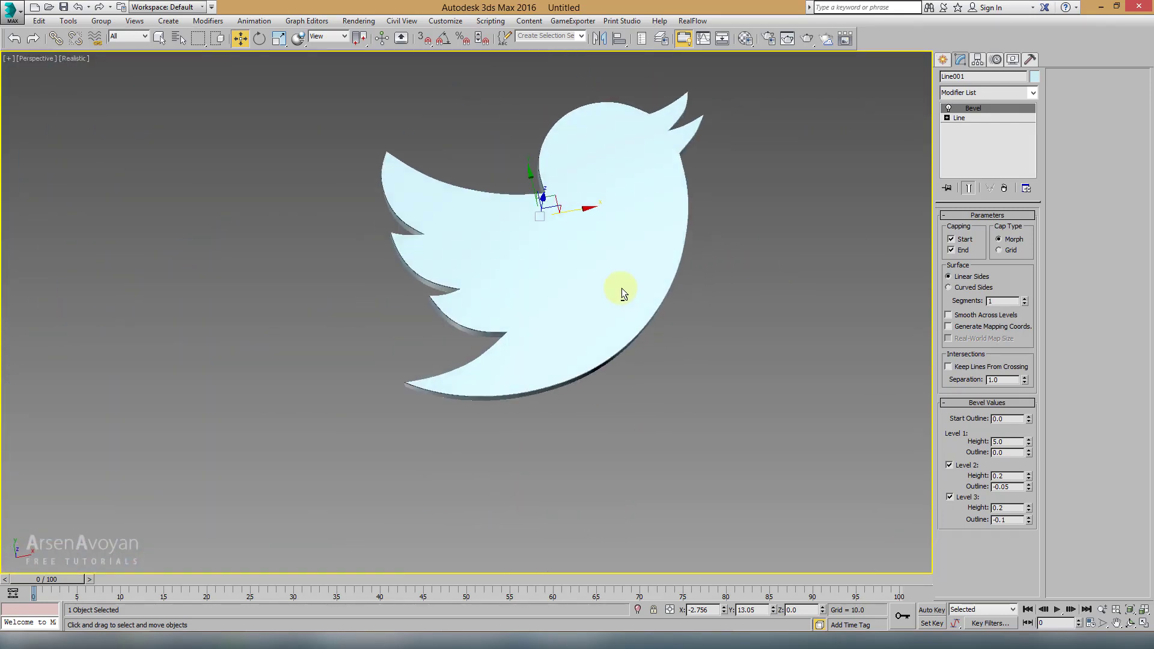
pyautogui.moveTo(621, 292)
pyautogui.keyDown('alt'); pyautogui.mouseDown(button='middle')
pyautogui.moveTo(610, 304)
pyautogui.moveTo(582, 294)
pyautogui.moveTo(596, 286)
pyautogui.mouseUp(button='middle'); pyautogui.keyUp('alt')
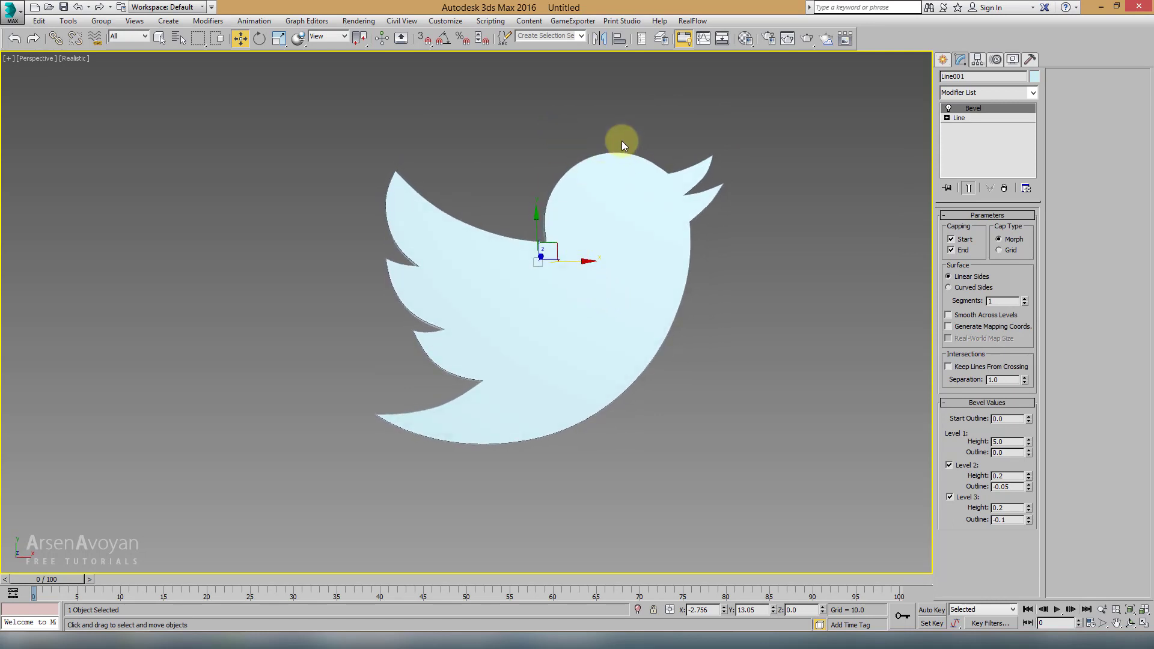
pyautogui.moveTo(621, 136); pyautogui.dragTo(599, 172, button='middle')
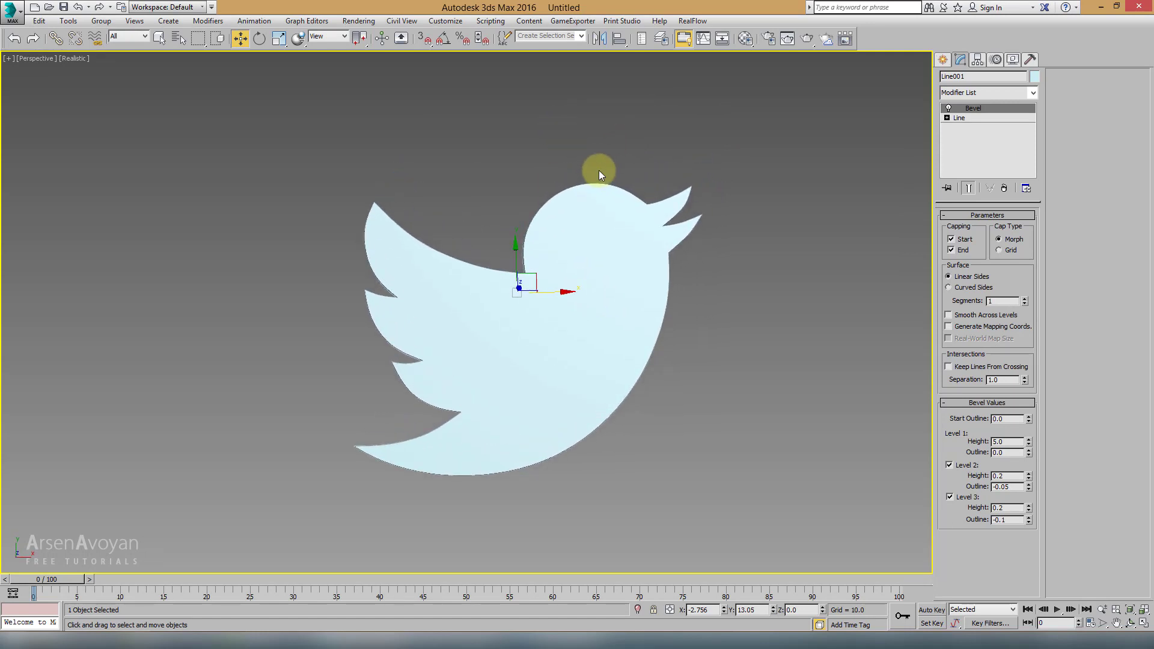
pyautogui.moveTo(598, 184); pyautogui.dragTo(515, 181, button='middle')
# Unhide all objects and delete the black reference image plane
pyautogui.hotkey('alt', 'w')
pyautogui.click(359, 157)
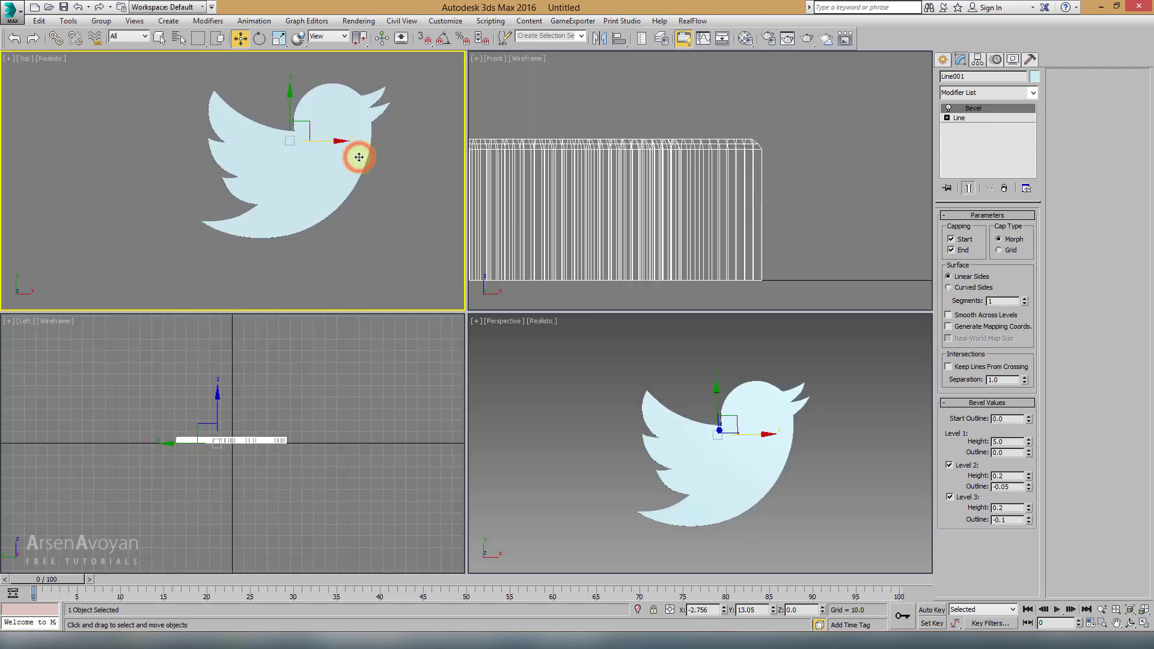
pyautogui.hotkey('alt', 'w')
pyautogui.moveTo(624, 234); pyautogui.dragTo(221, 234)
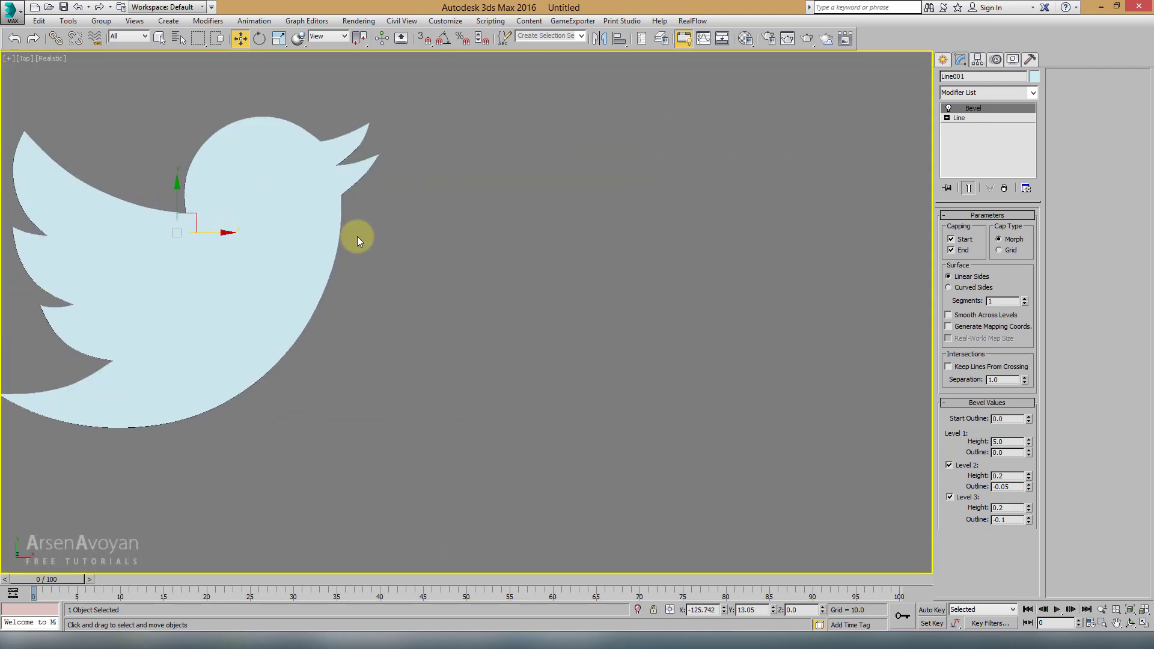
pyautogui.scroll(-3, 358, 239)
pyautogui.press('g')
pyautogui.rightClick(617, 285)
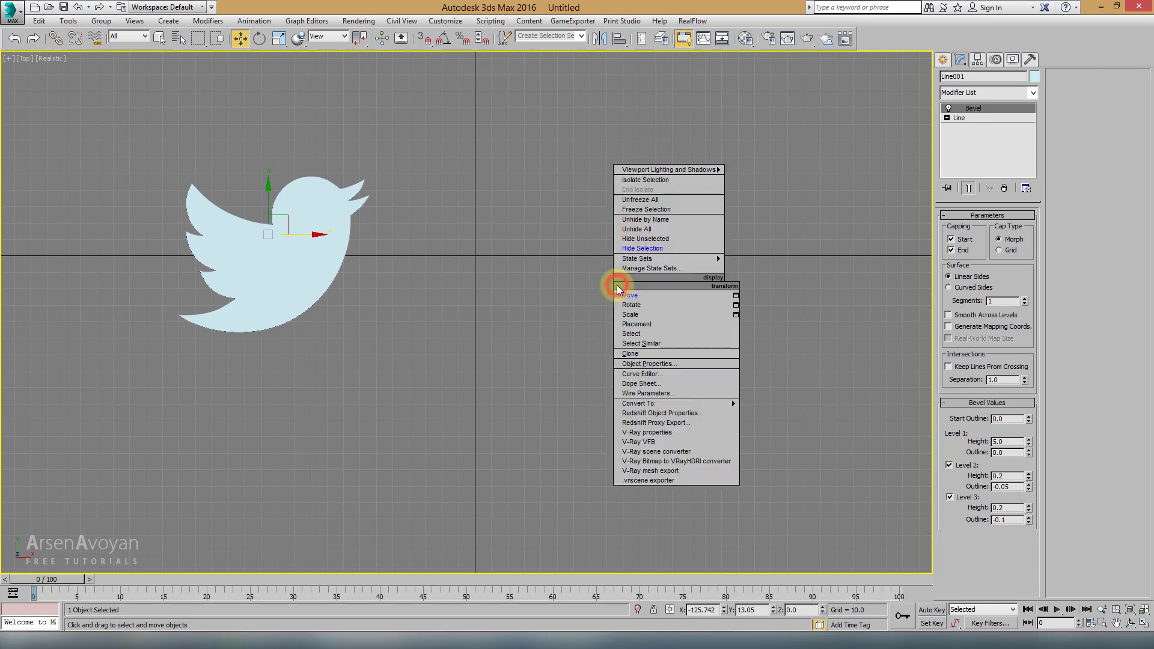
pyautogui.click(630, 235)
pyautogui.click(540, 223)
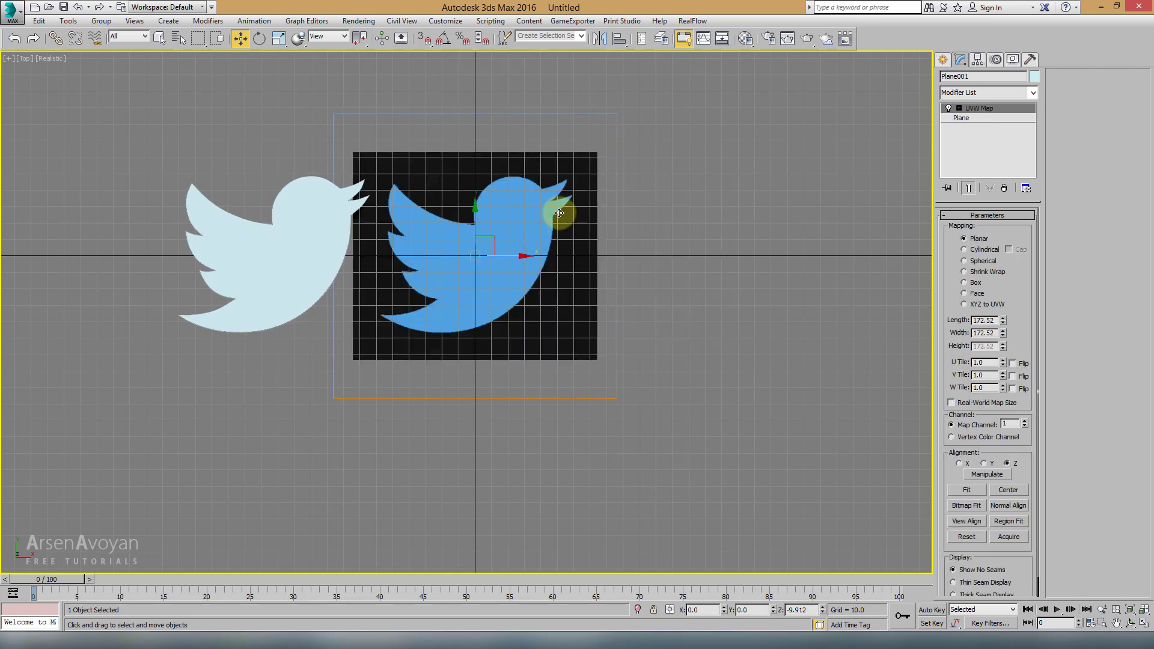
pyautogui.press('Delete')
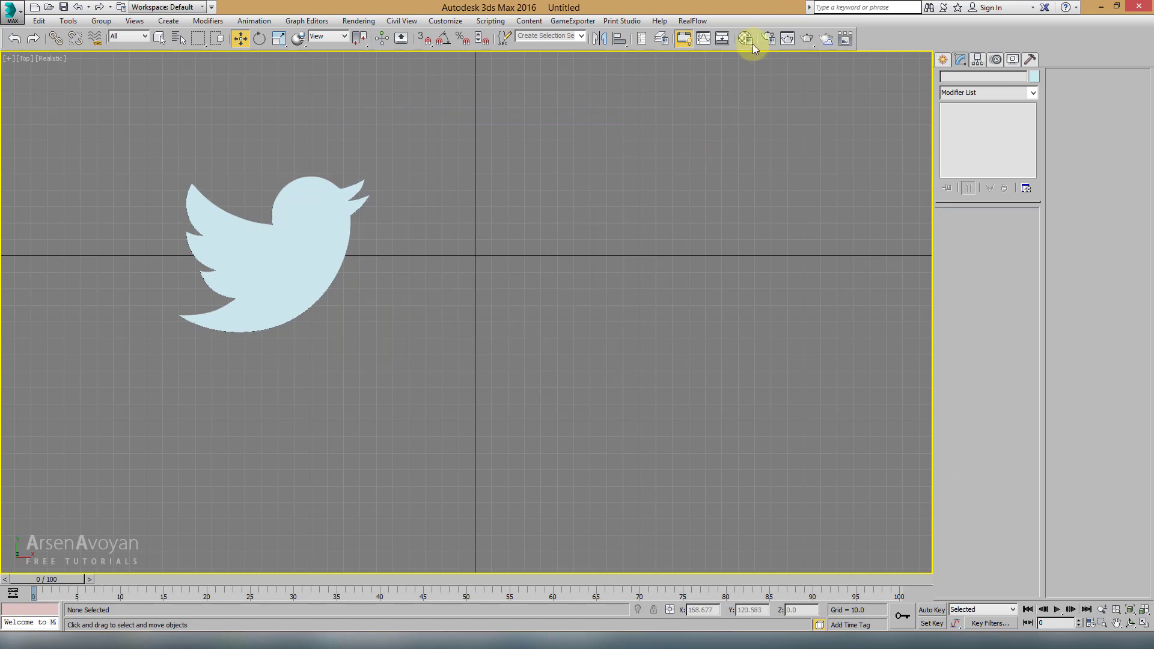
# Store the bird in a selection set named 'Twitter', then hide it
pyautogui.hotkey('alt', 'w')
pyautogui.click(163, 136)
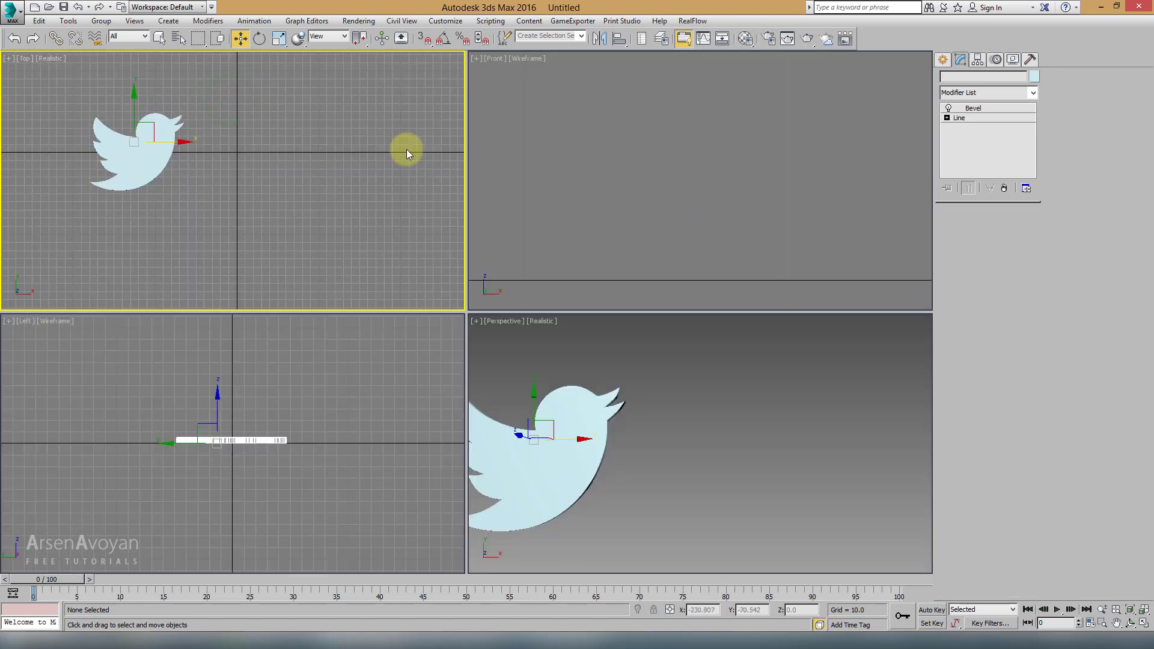
pyautogui.click(552, 35)
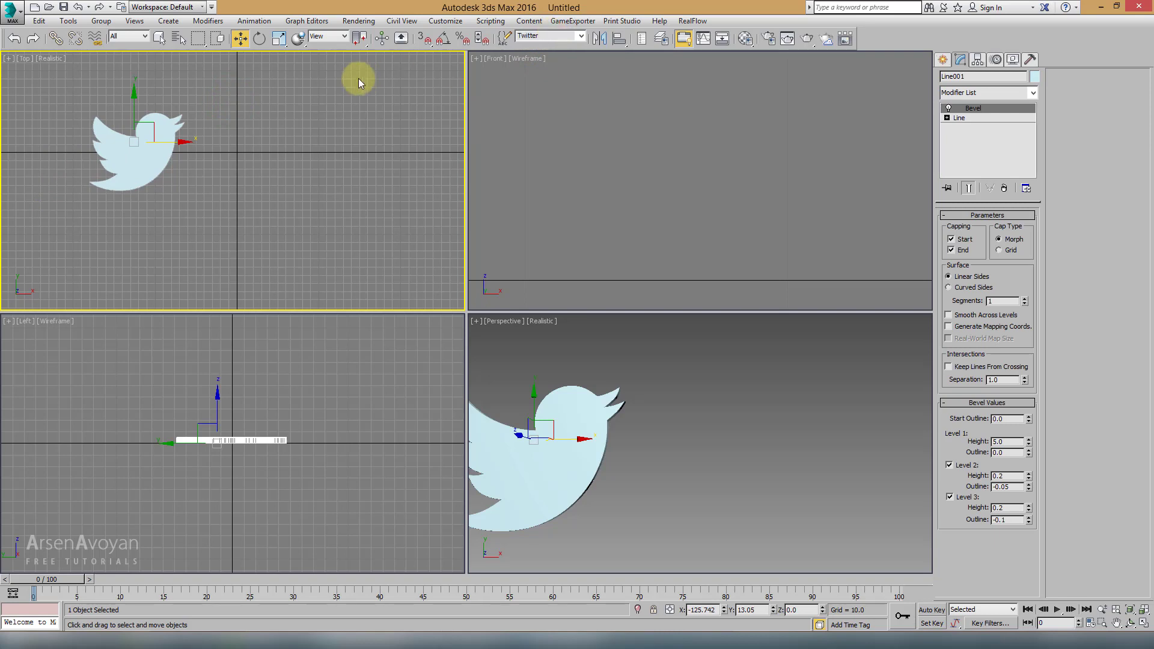
pyautogui.click(244, 161)
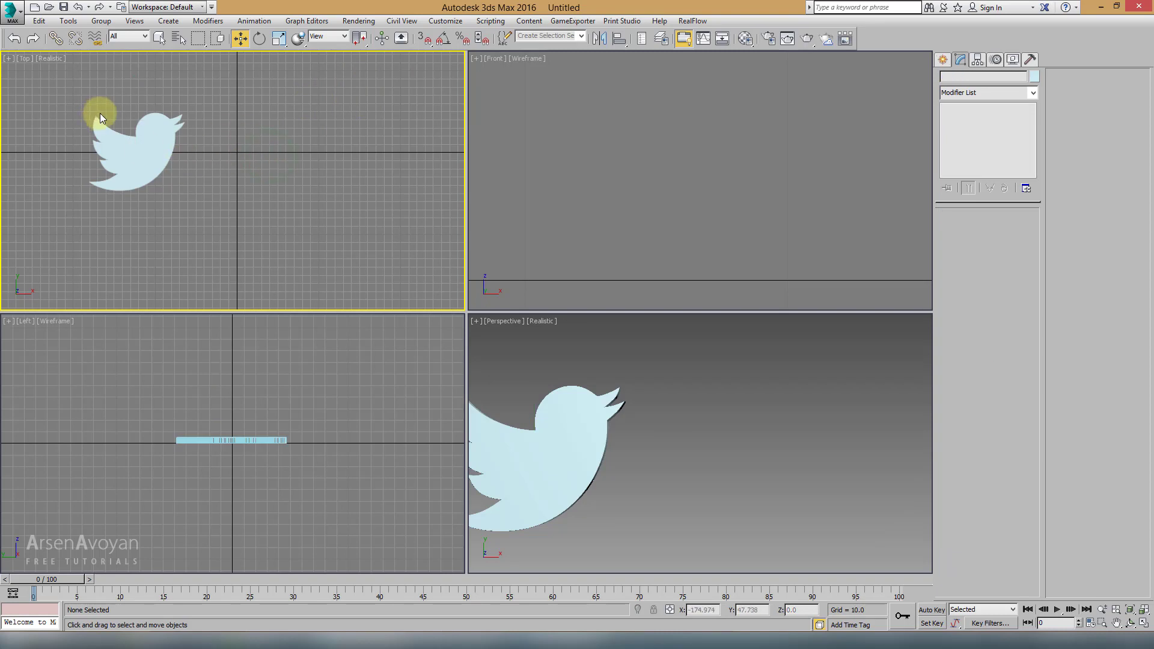
pyautogui.click(154, 131)
pyautogui.rightClick(283, 139)
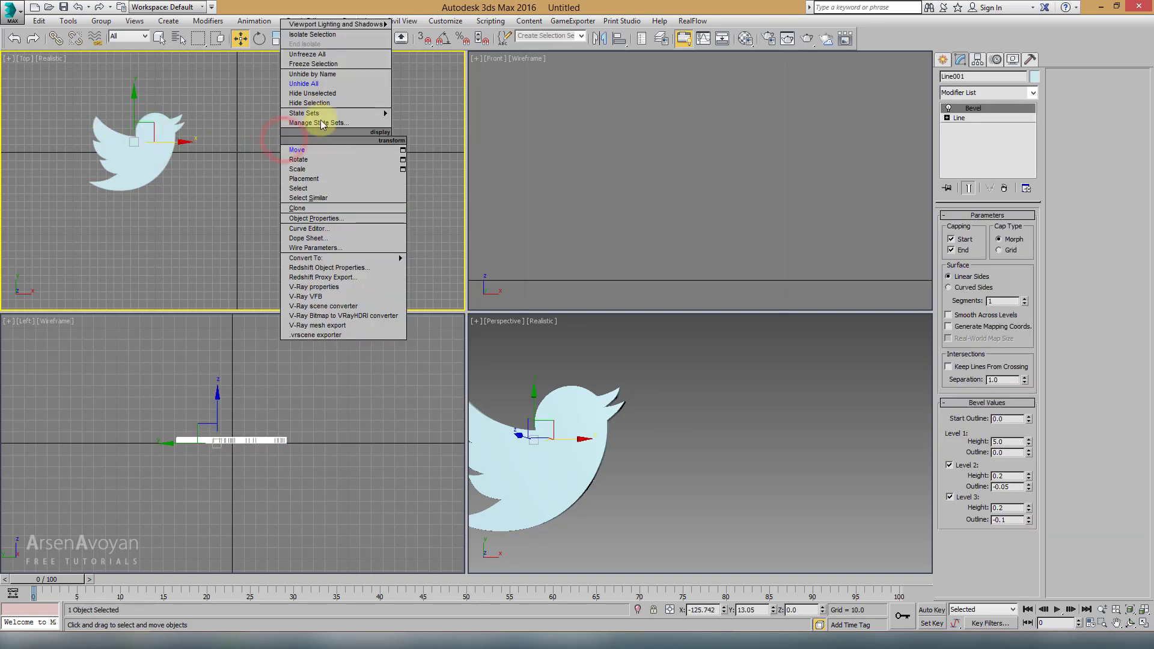
pyautogui.click(323, 103)
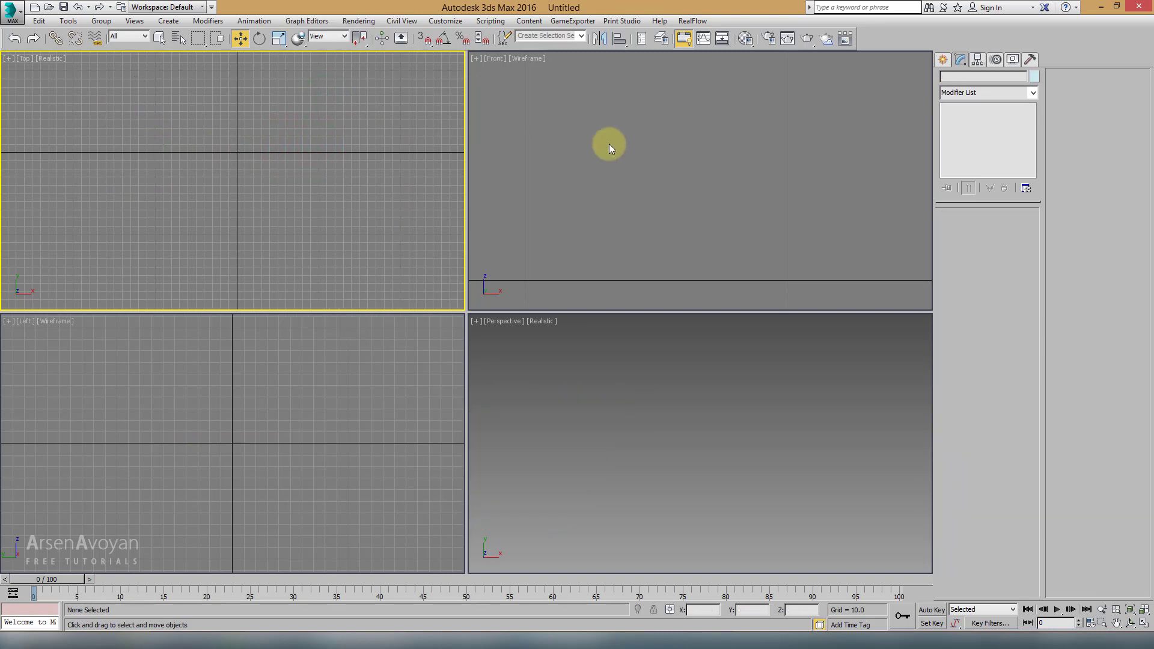
# Recall the 'Twitter' selection set, confirm unhiding, and pan the Top view to recentre the bird
pyautogui.click(581, 38)
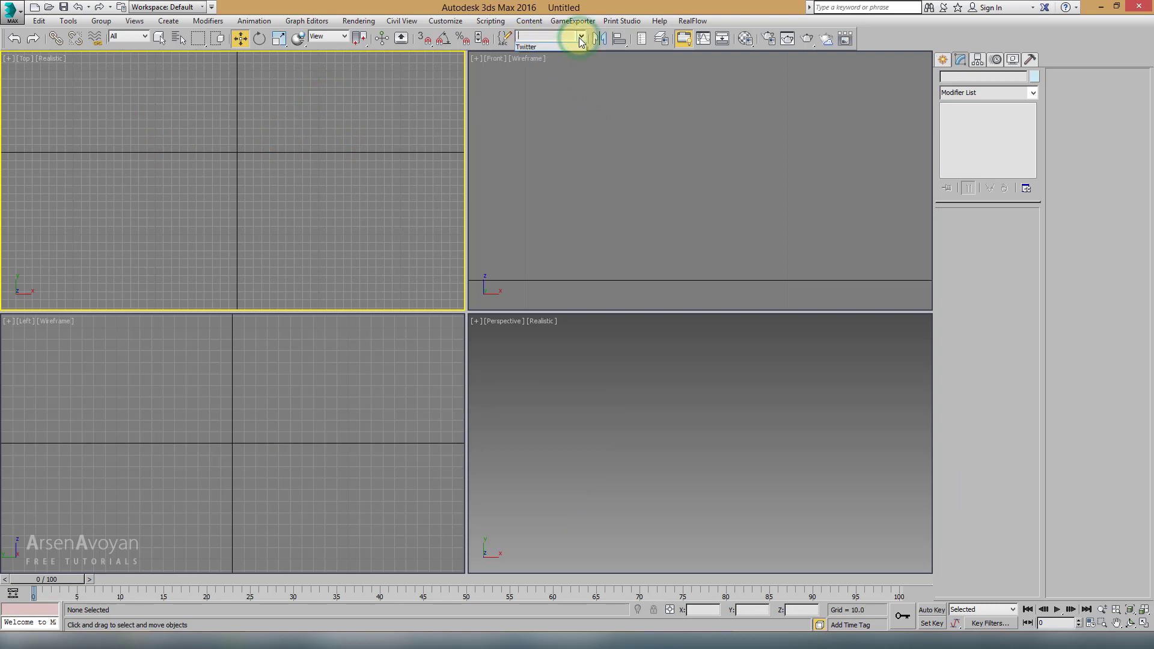
pyautogui.click(530, 48)
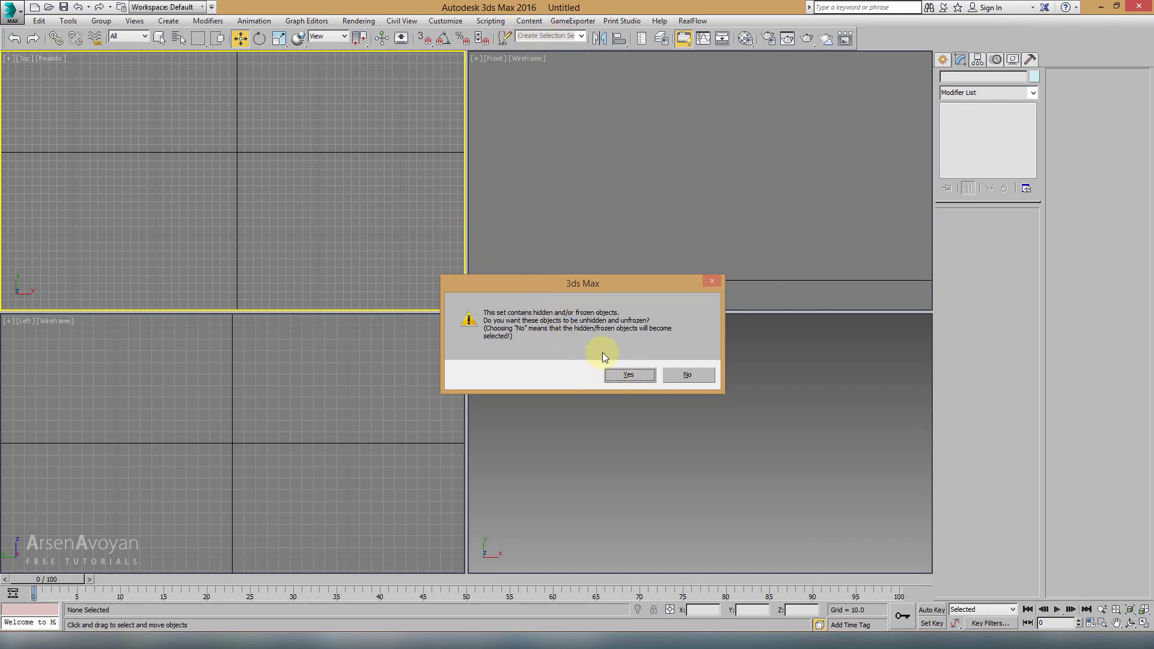
pyautogui.click(622, 377)
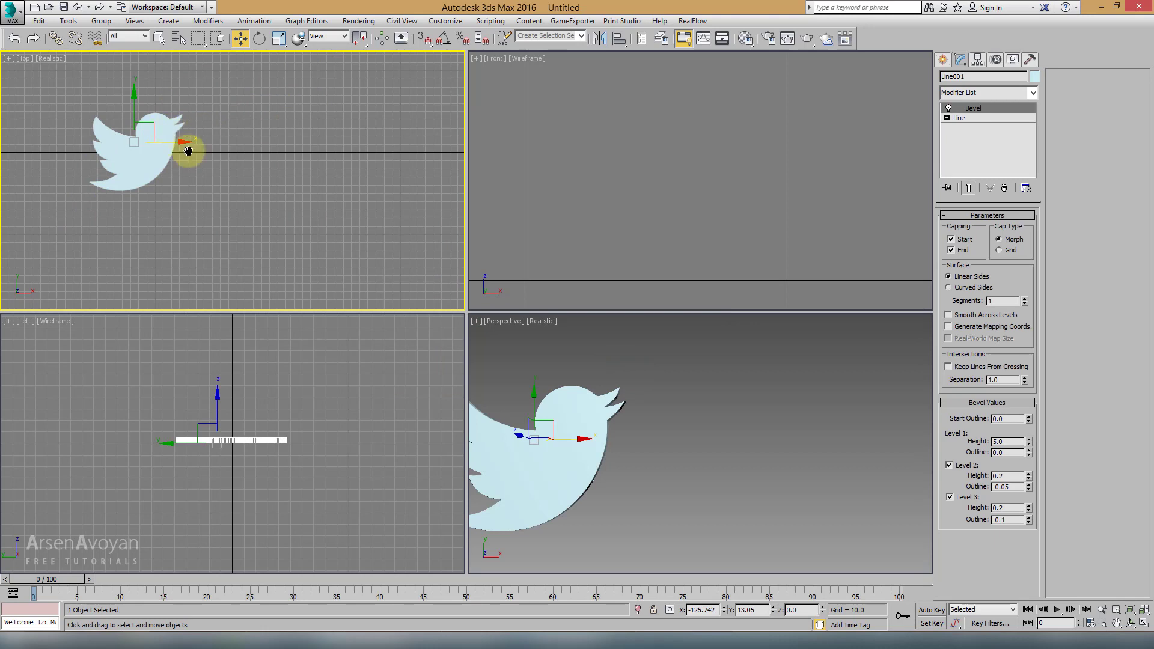
pyautogui.moveTo(174, 129); pyautogui.dragTo(204, 148, button='middle')
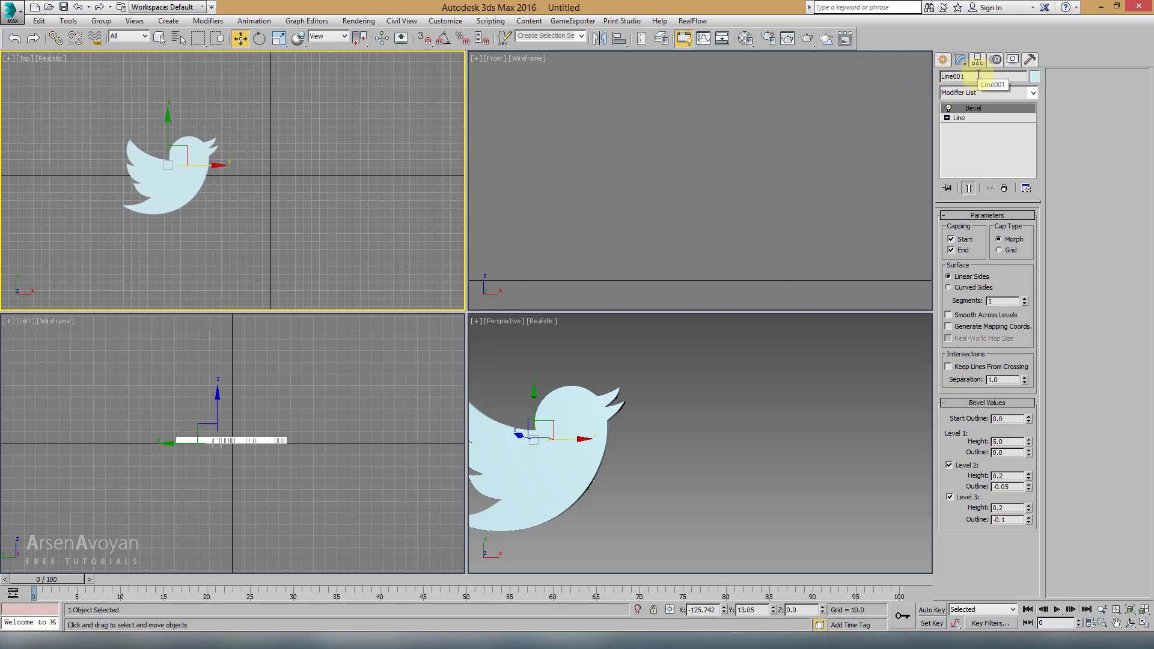
# Rename Line001 to 'Twitter Logo' and hide it
pyautogui.moveTo(978, 74); pyautogui.dragTo(916, 88)
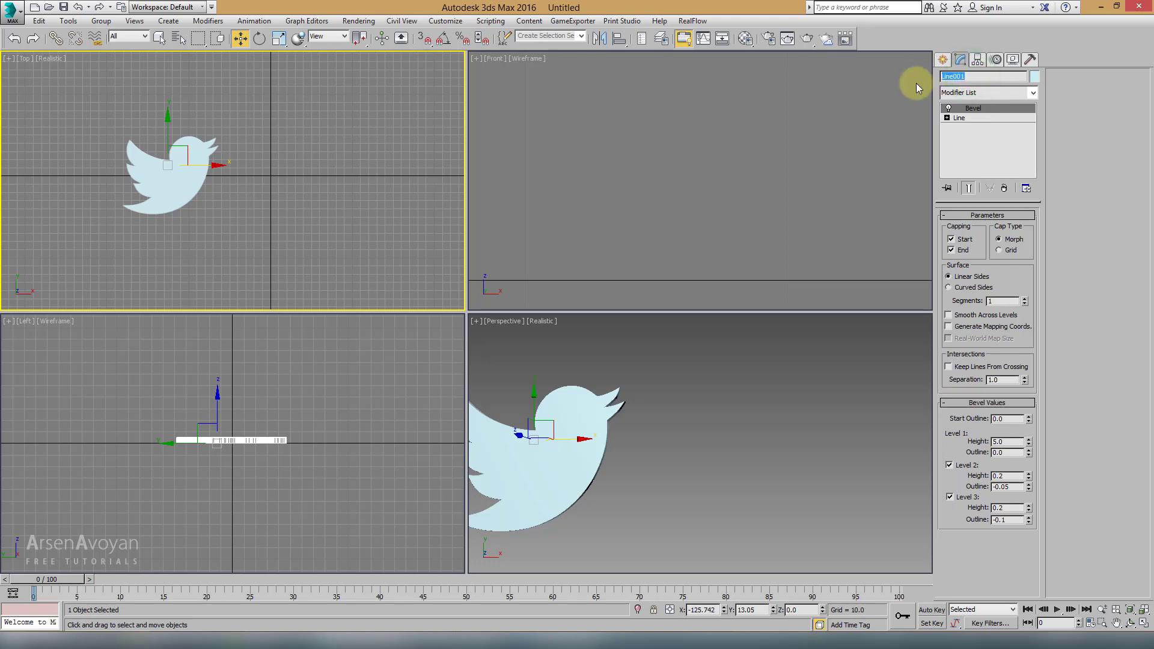
pyautogui.write('Twitter')
pyautogui.click(982, 73)
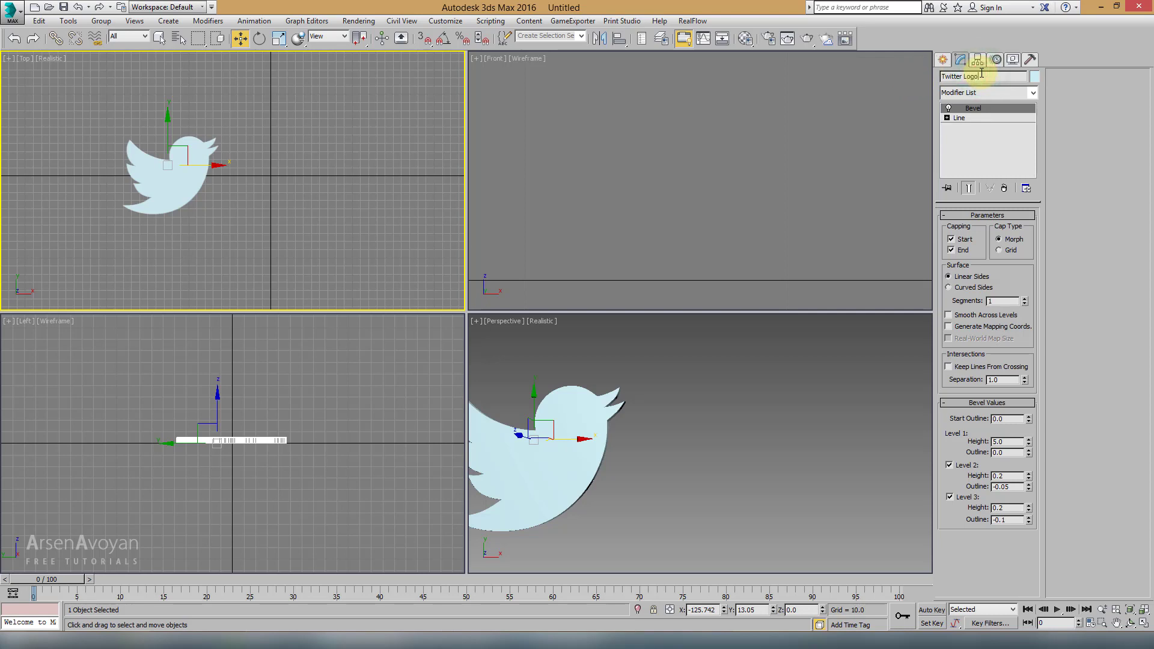
pyautogui.rightClick(205, 178)
pyautogui.click(231, 146)
# Recall the 'Twitter' selection set to unhide the bird, then hide it again
pyautogui.click(581, 36)
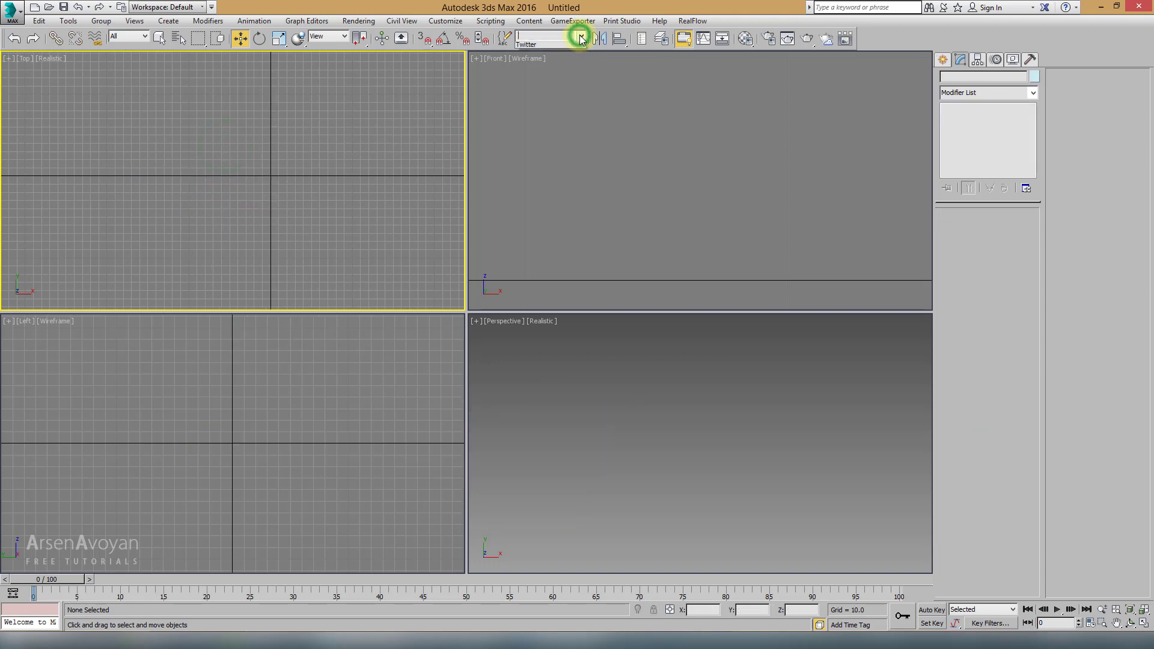
pyautogui.click(532, 47)
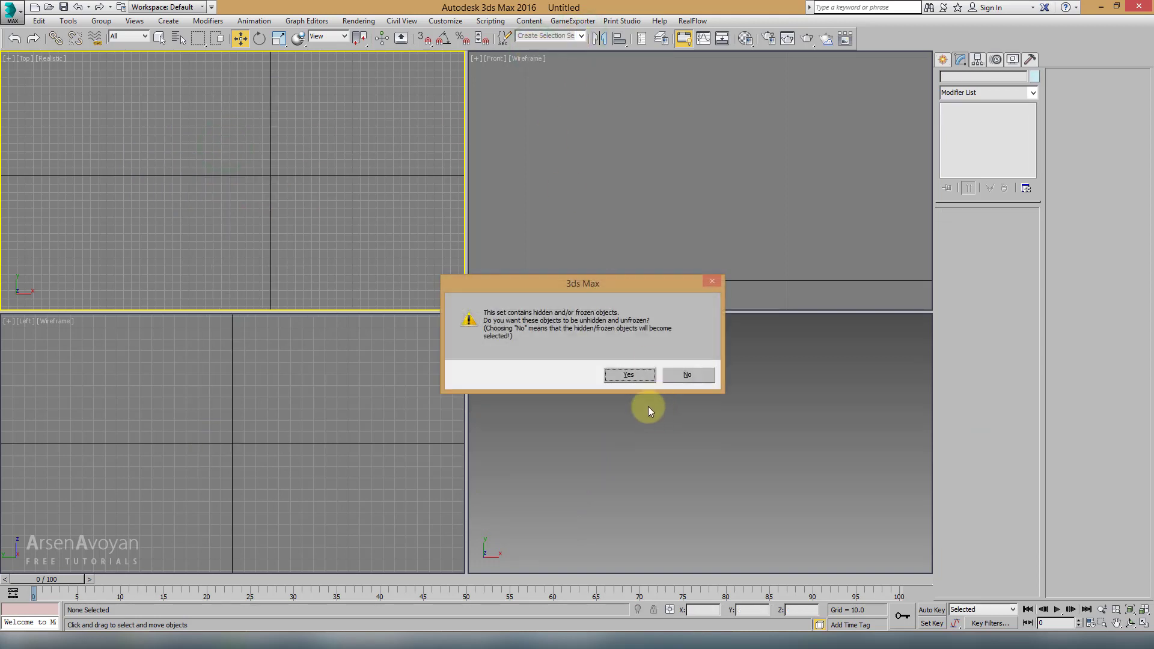
pyautogui.click(639, 377)
pyautogui.rightClick(273, 181)
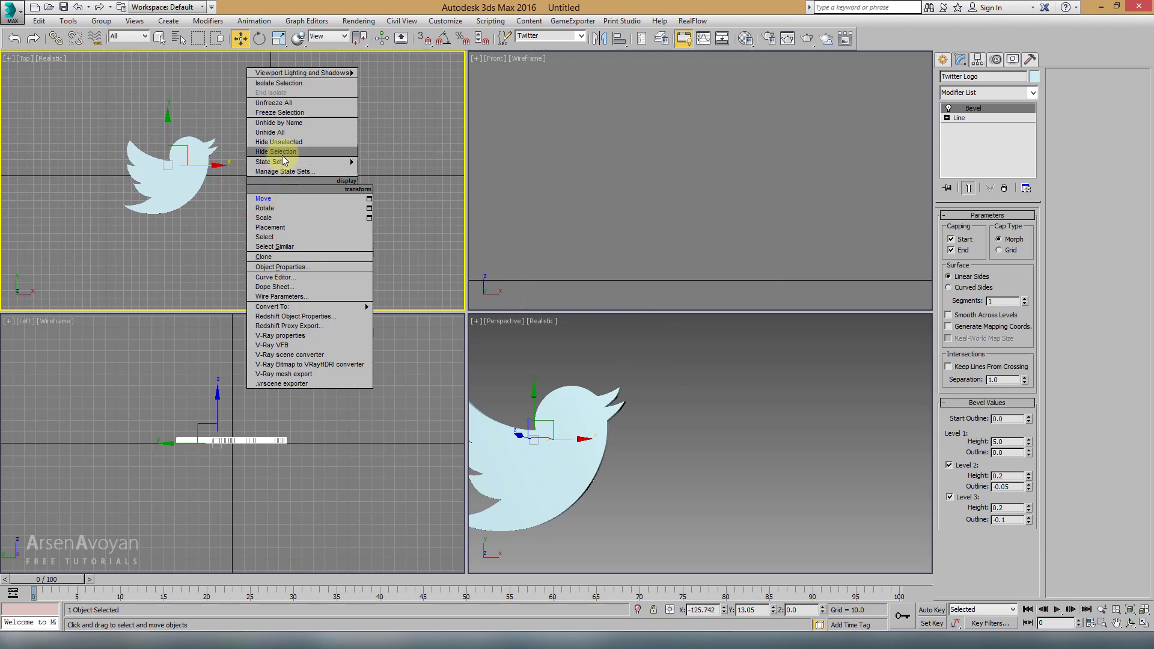
pyautogui.click(283, 153)
pyautogui.moveTo(643, 205); pyautogui.dragTo(646, 204, button='middle')
# Reframe the Front, Perspective and Top views around the origin
pyautogui.press('z')
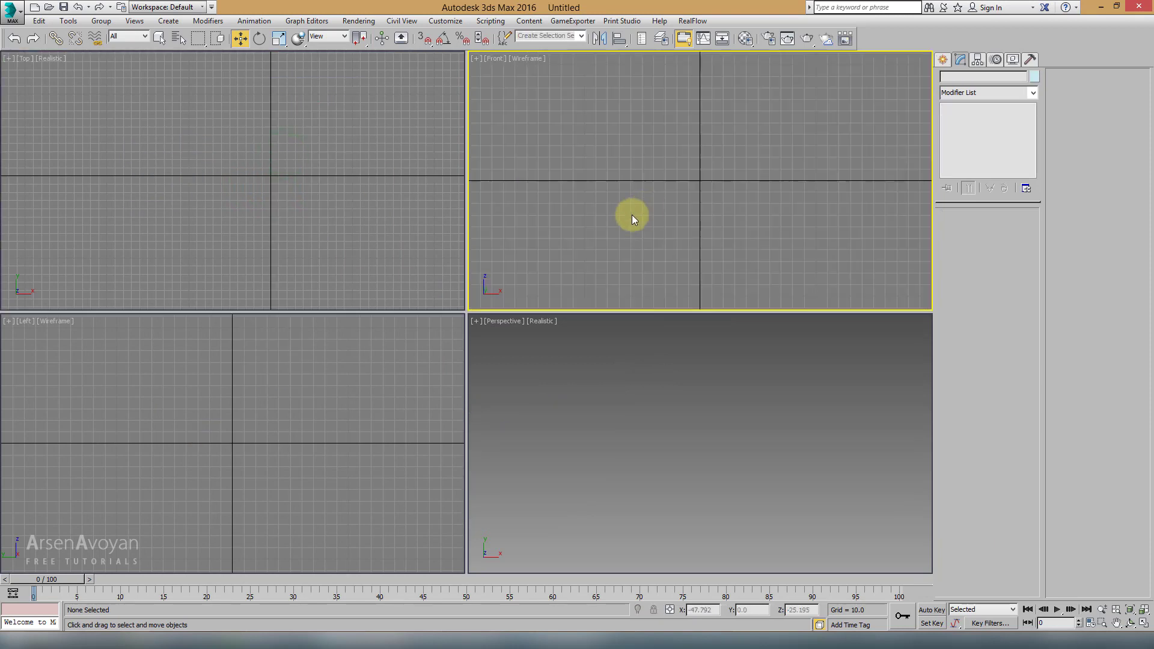
pyautogui.click(391, 385)
pyautogui.click(612, 402)
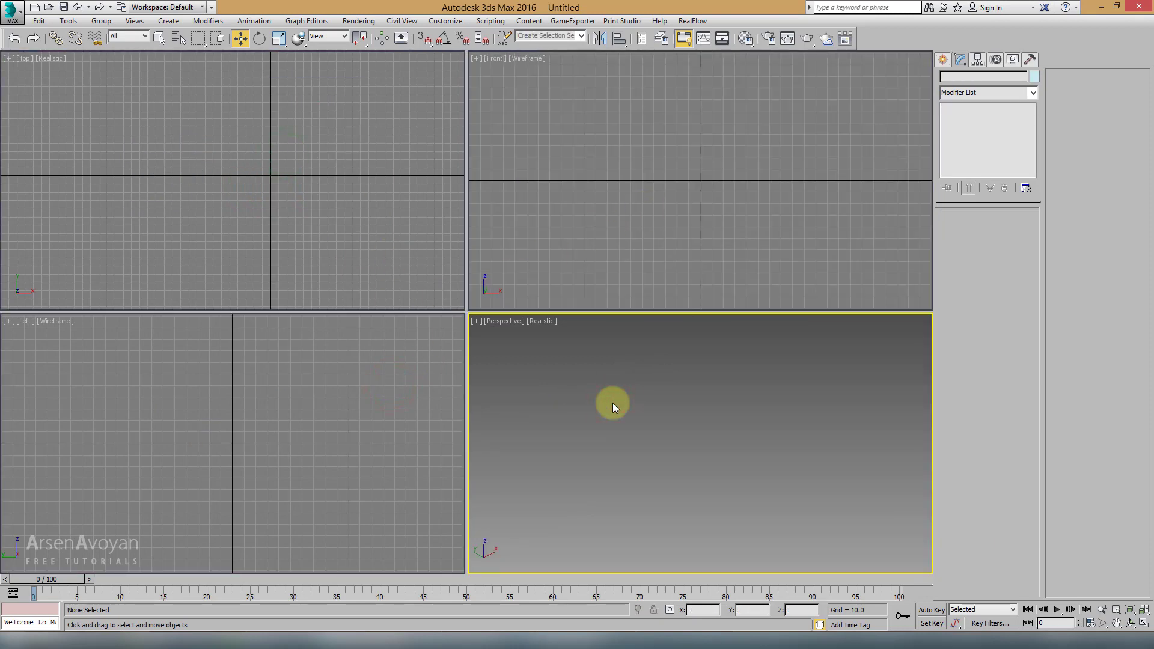
pyautogui.press('z')
pyautogui.click(367, 261)
pyautogui.click(366, 370)
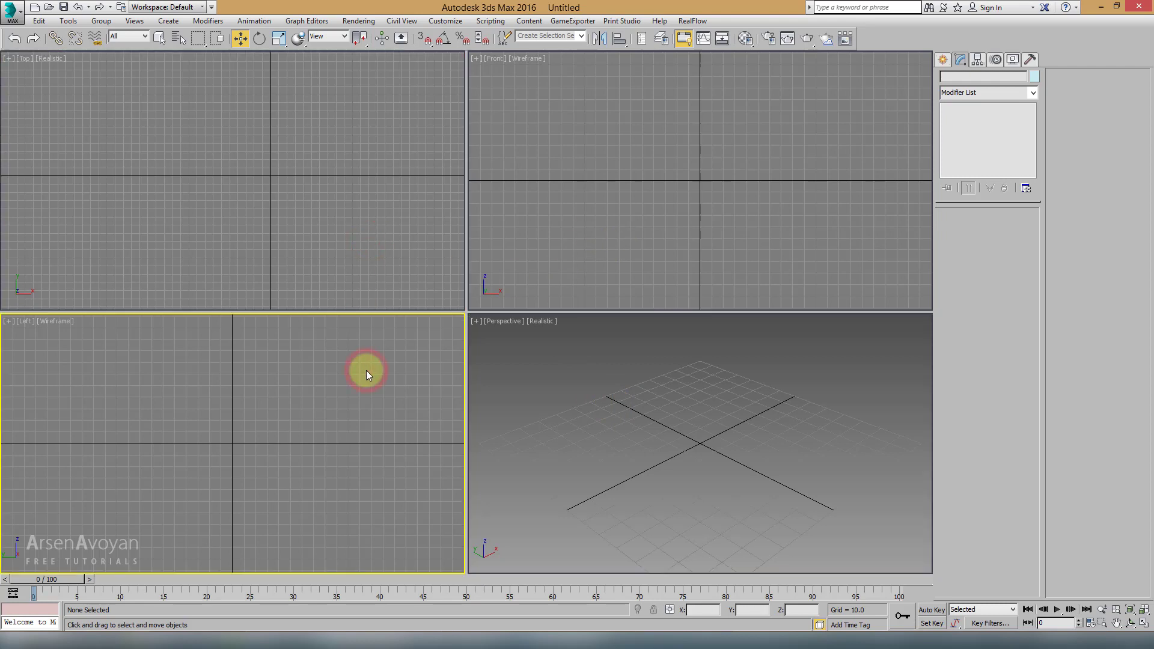
pyautogui.rightClick(327, 394)
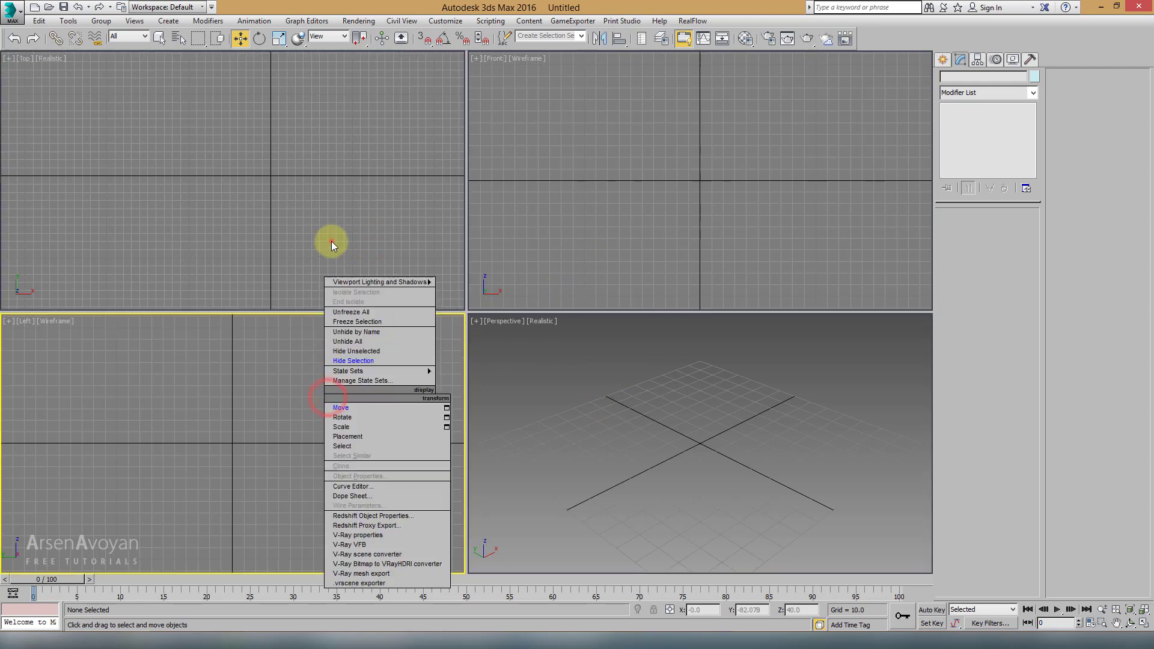
pyautogui.click(330, 240)
pyautogui.press('z')
pyautogui.rightClick(686, 177)
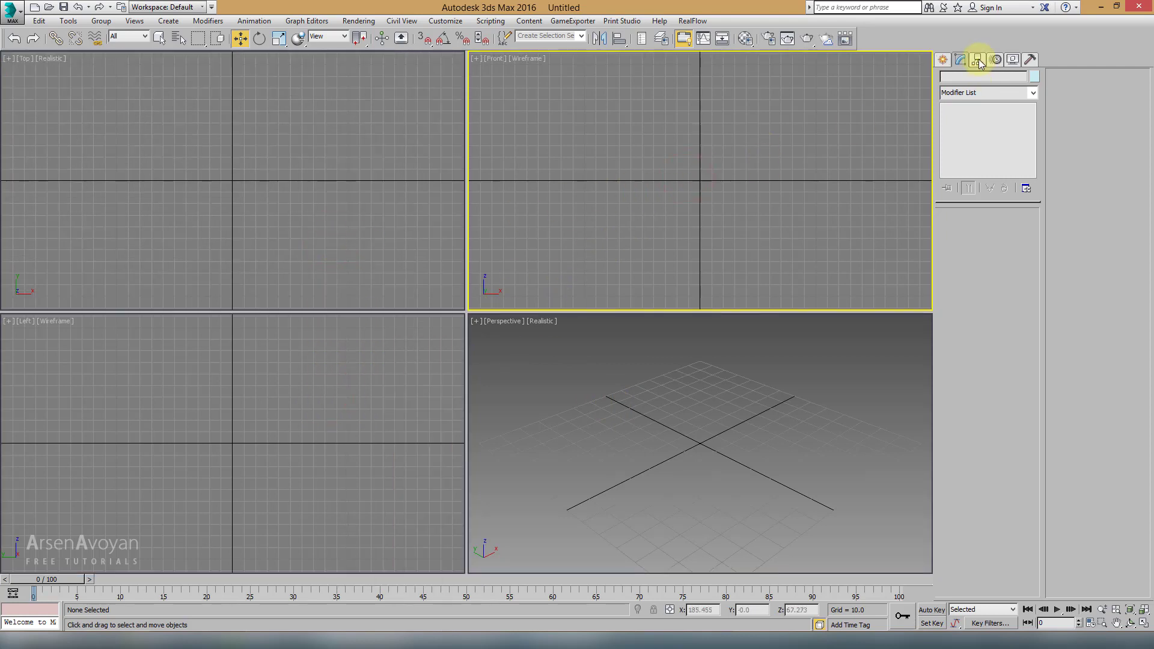
# Draw a tall standard-primitive Plane in the maximized Front view and edit its X position
pyautogui.click(942, 58)
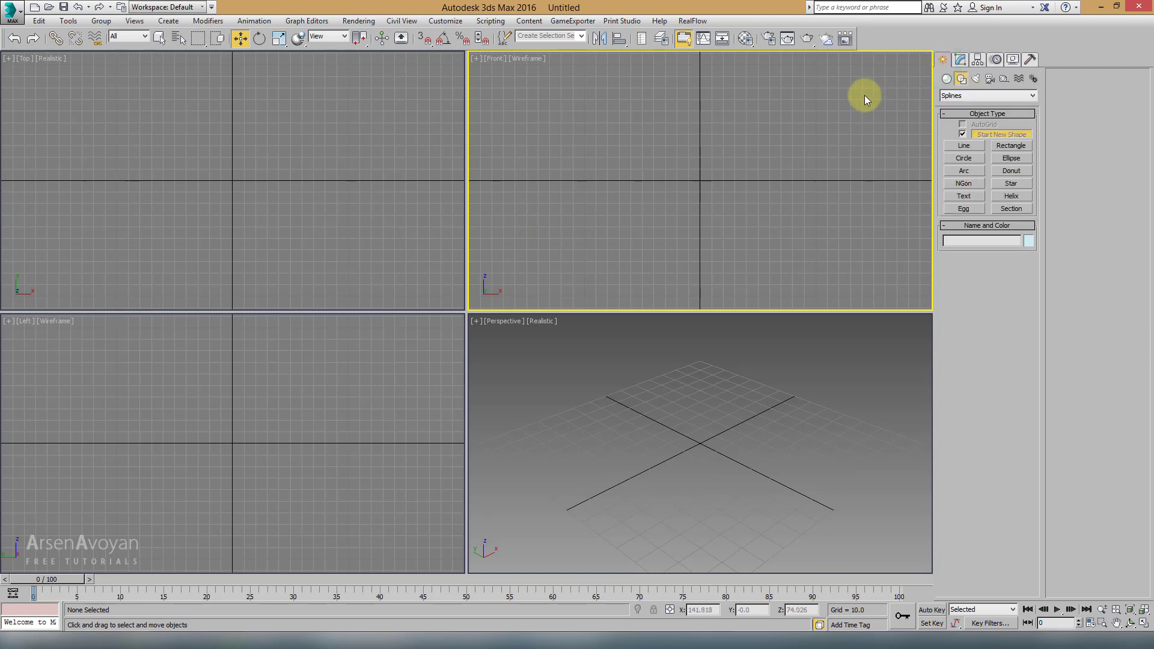
pyautogui.hotkey('alt', 'w')
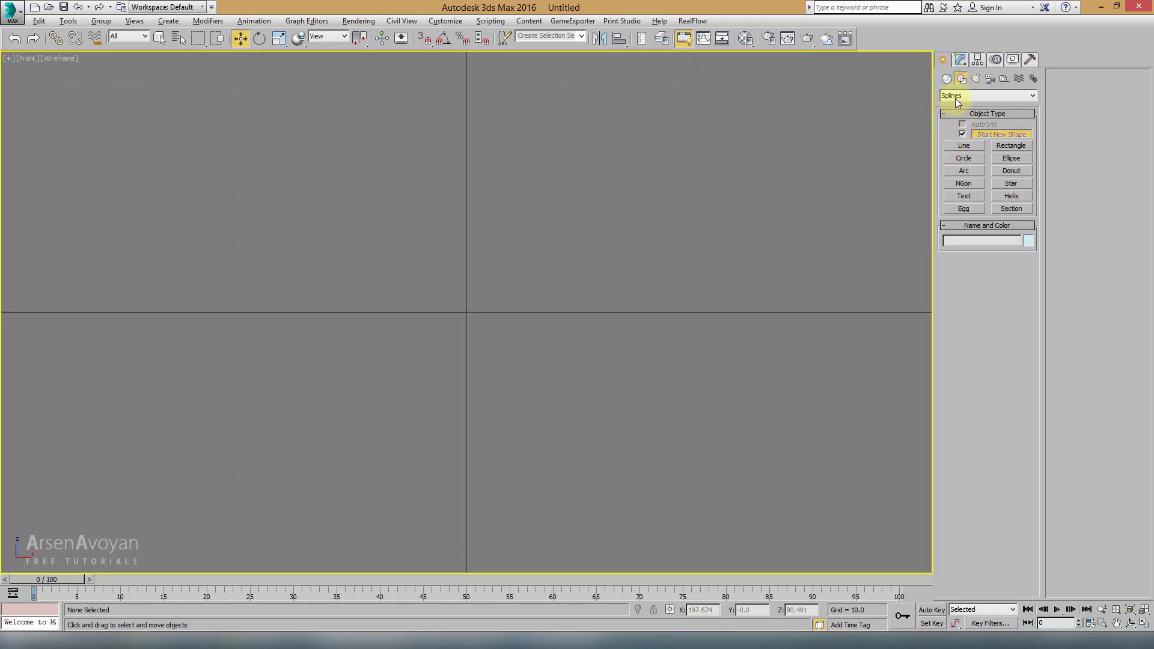
pyautogui.click(946, 78)
pyautogui.click(1015, 187)
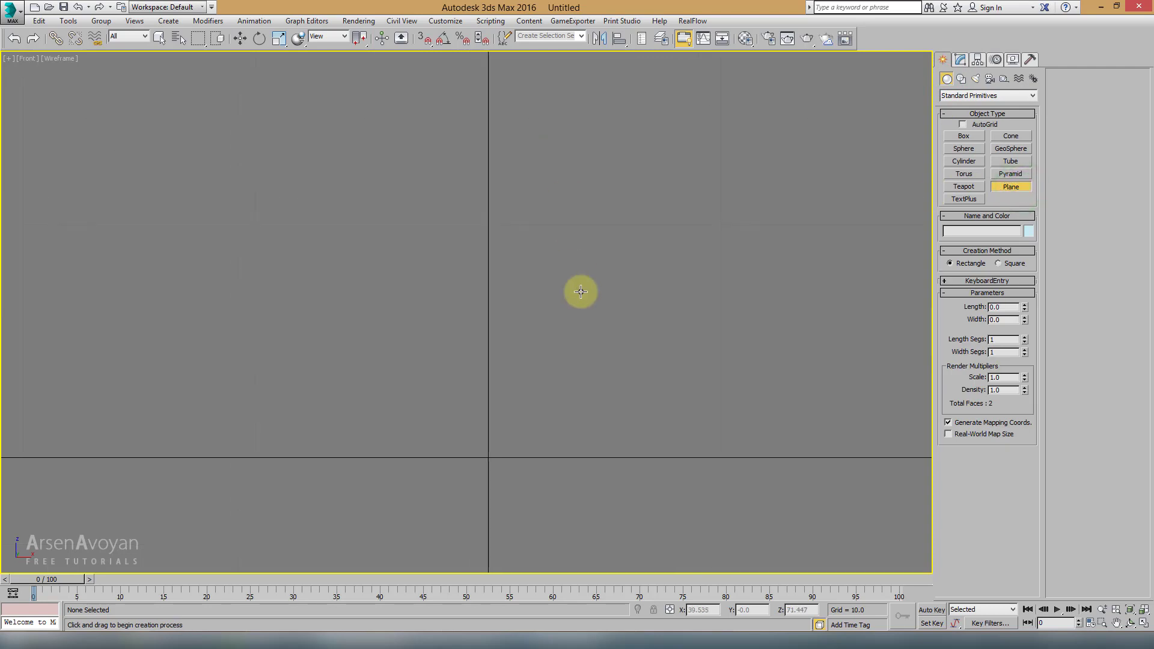
pyautogui.moveTo(306, 113); pyautogui.dragTo(673, 536)
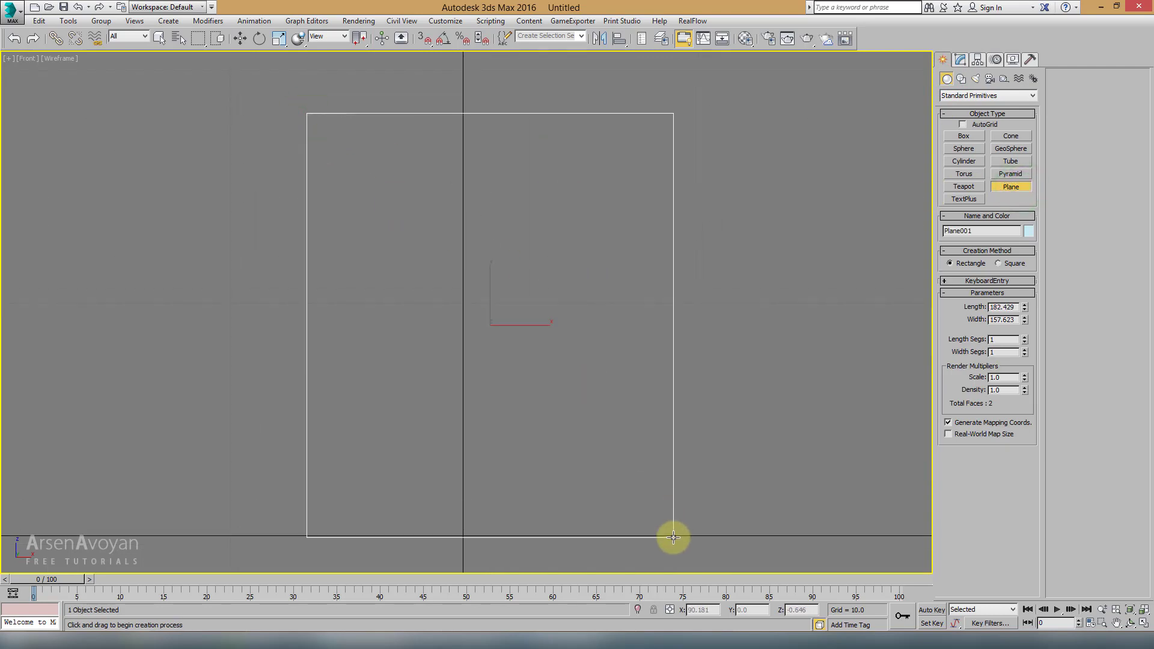
pyautogui.click(240, 38)
pyautogui.moveTo(656, 545); pyautogui.dragTo(662, 507, button='middle')
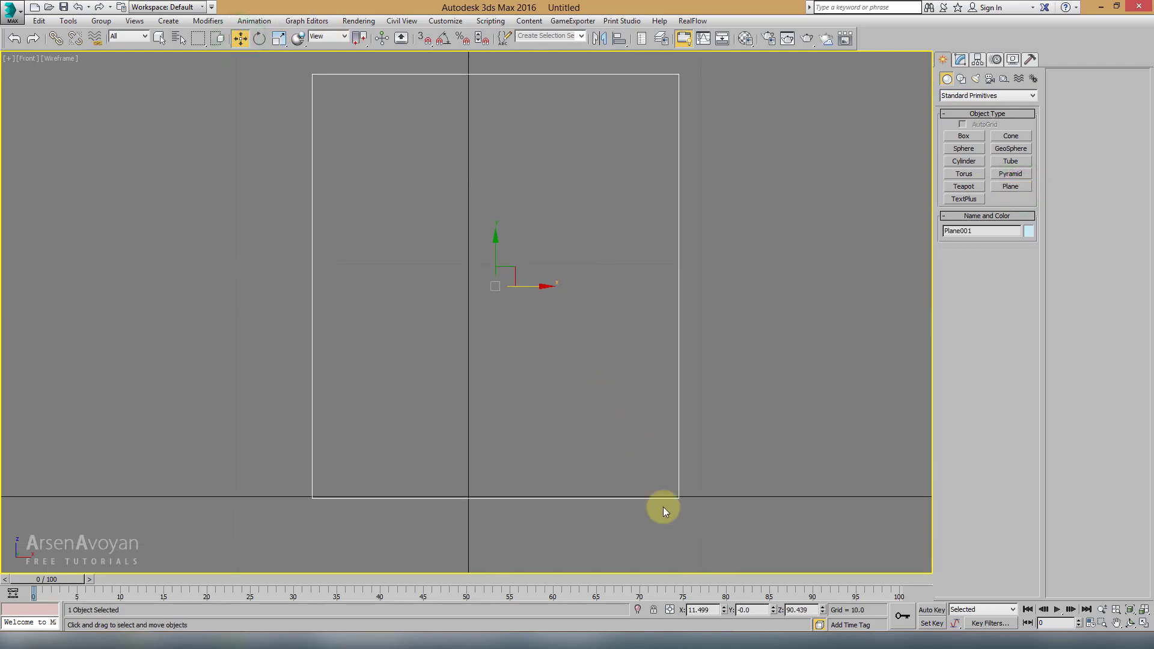
pyautogui.doubleClick(700, 609)
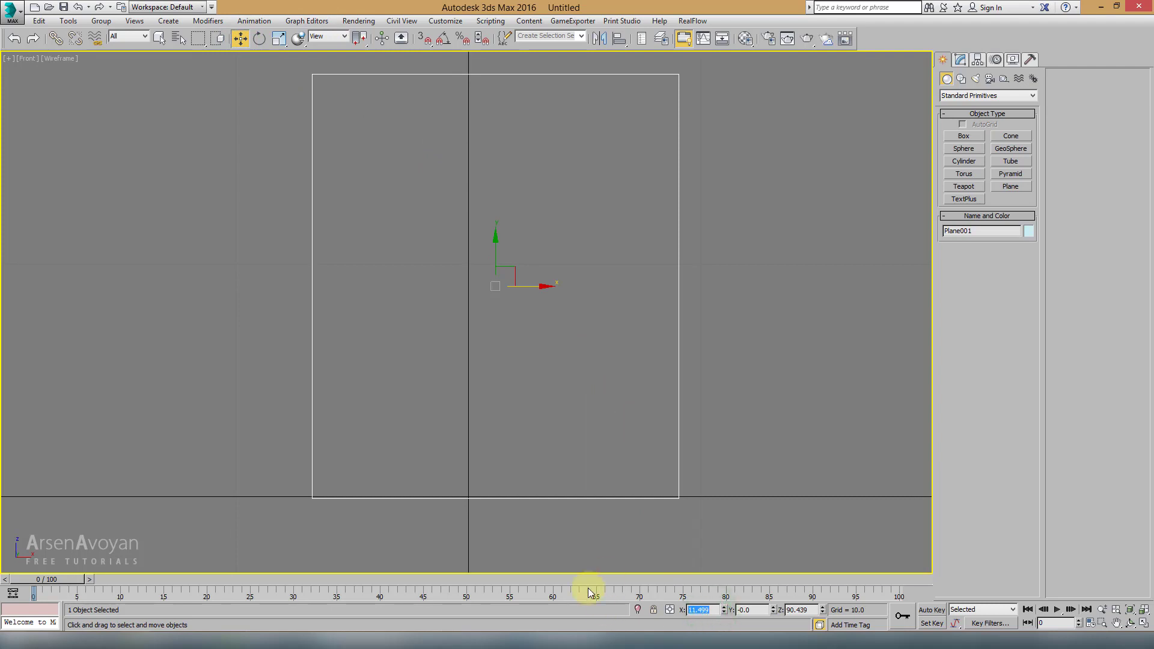
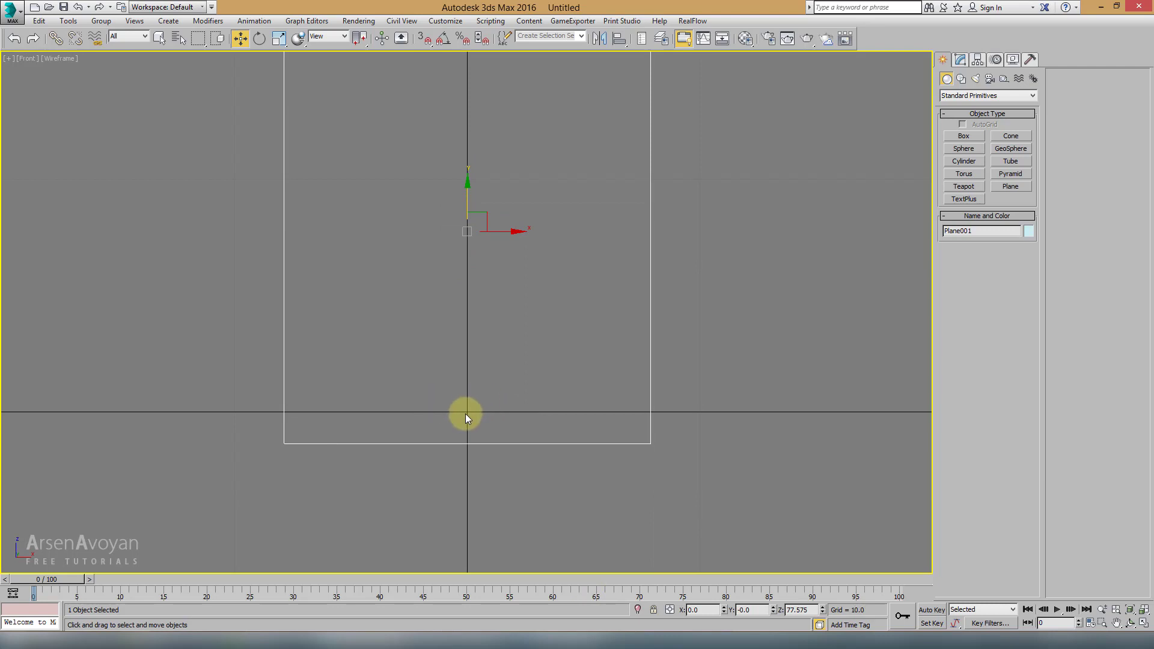
# Frame the selected plane and maximize the perspective view
pyautogui.press('z')
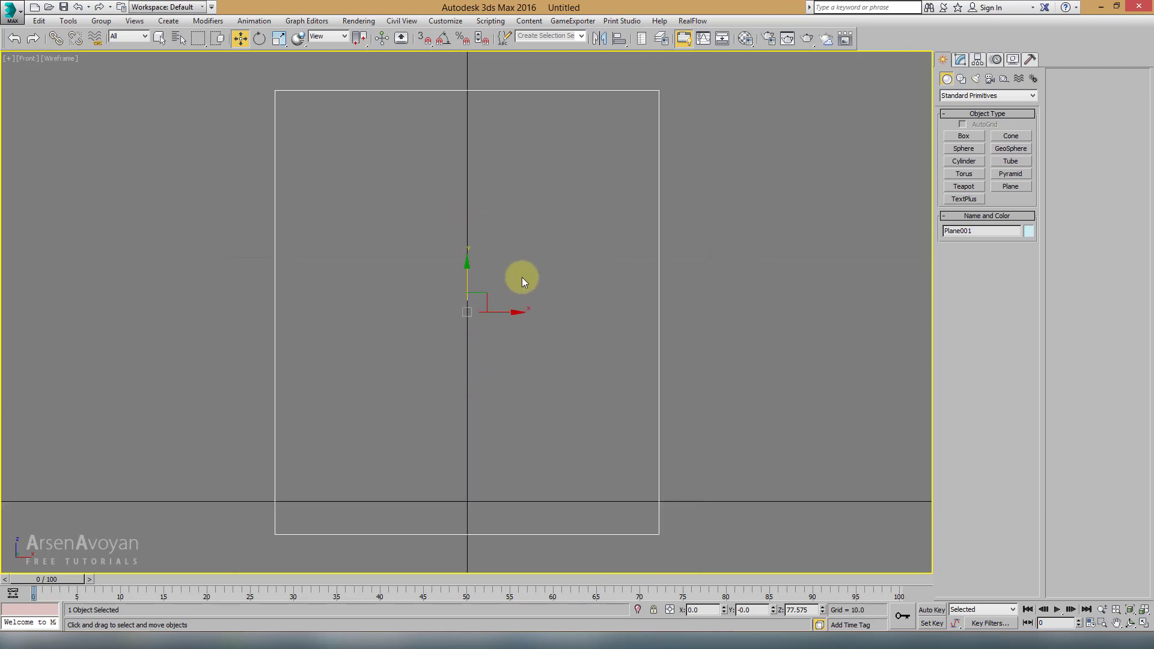
pyautogui.hotkey('ctrl', 'z')
pyautogui.hotkey('alt', 'w')
pyautogui.click(683, 412)
pyautogui.hotkey('alt', 'w')
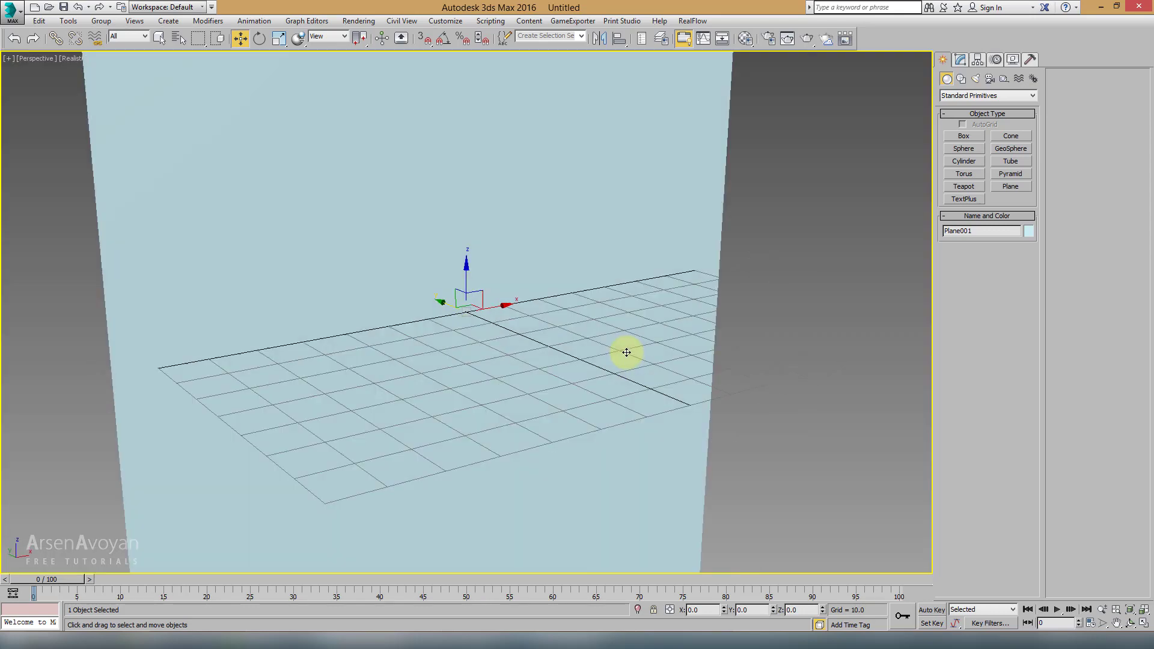
# Create a new material with the wine-glass photo as its Bitmap diffuse map
pyautogui.click(745, 38)
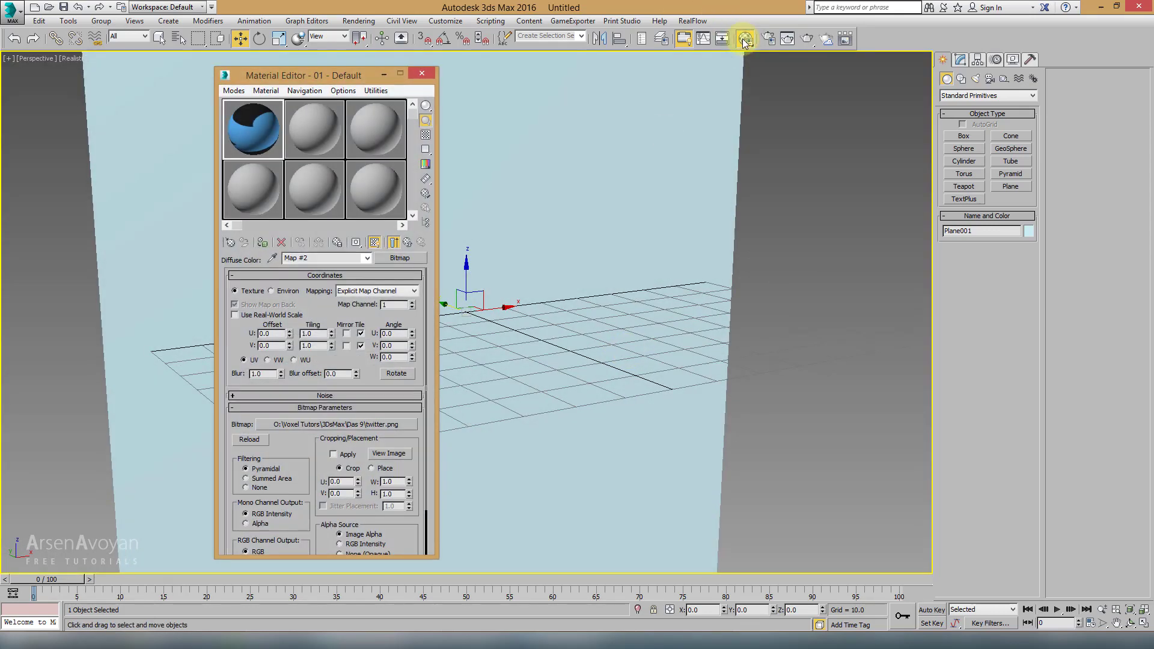
pyautogui.moveTo(363, 77); pyautogui.dragTo(531, 53)
pyautogui.click(488, 110)
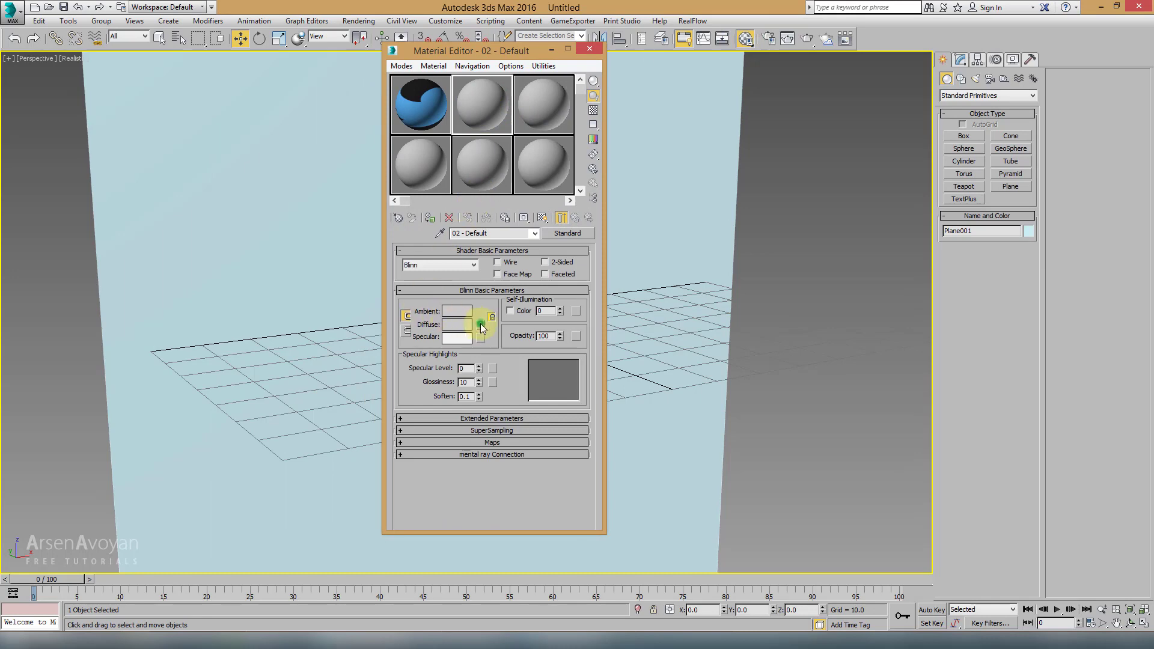
pyautogui.click(481, 325)
pyautogui.doubleClick(292, 217)
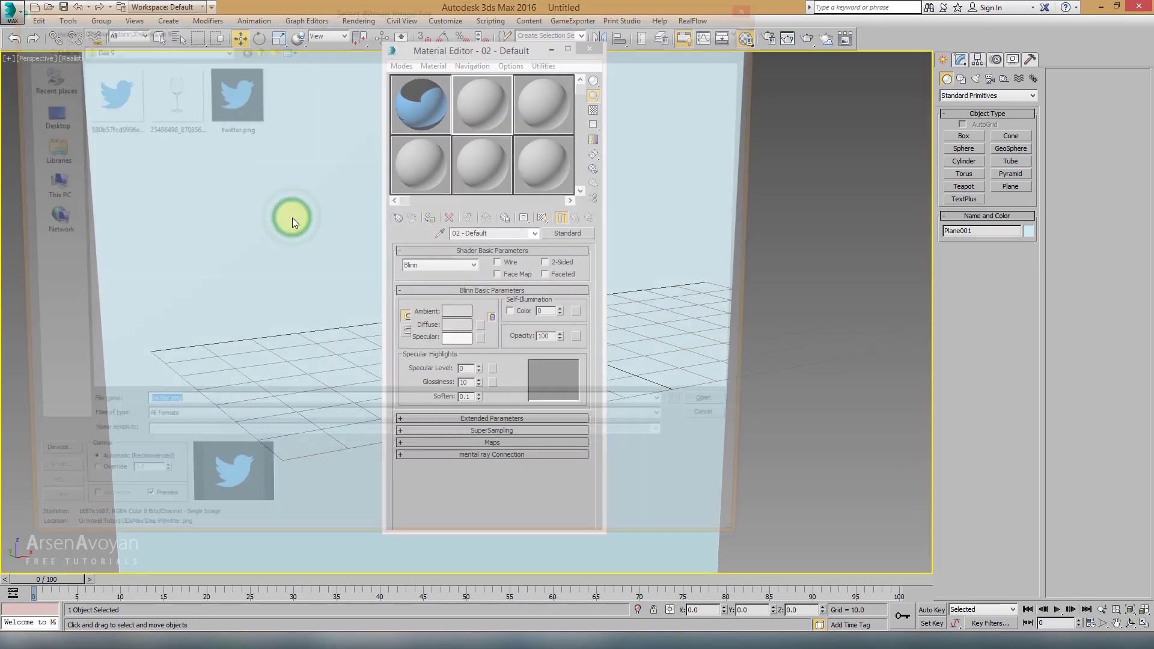
pyautogui.click(155, 108)
pyautogui.click(729, 414)
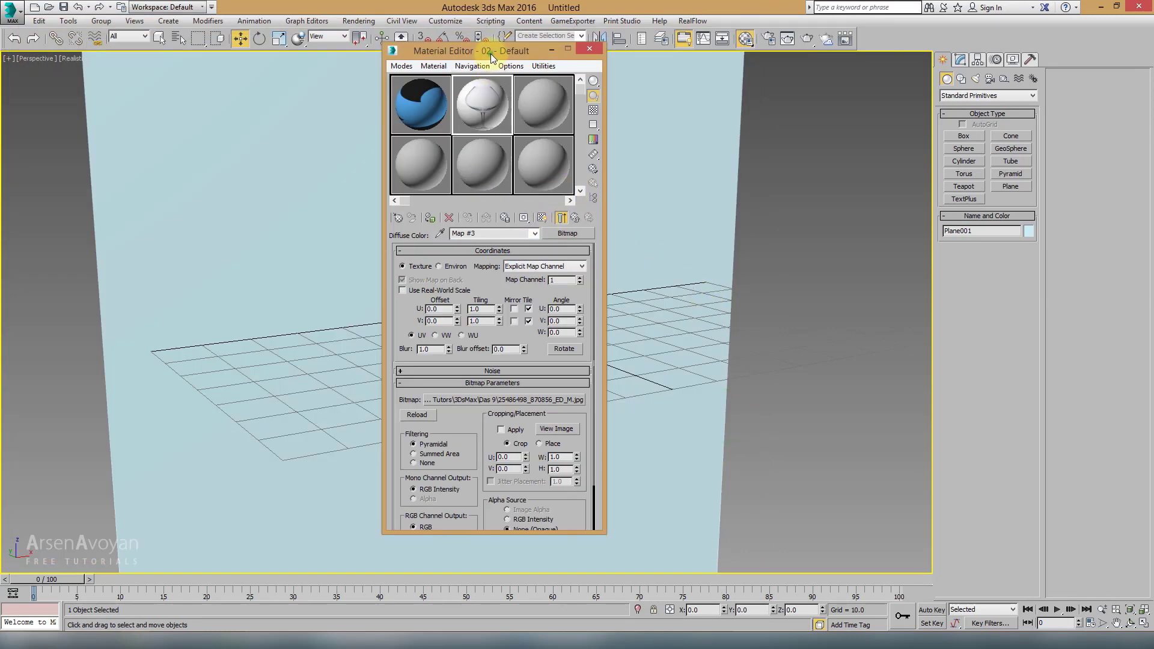
# Assign the wine-glass material to the plane and show it shaded in the viewport
pyautogui.moveTo(491, 53); pyautogui.dragTo(780, 73)
pyautogui.scroll(-5, 493, 165)
pyautogui.click(205, 153)
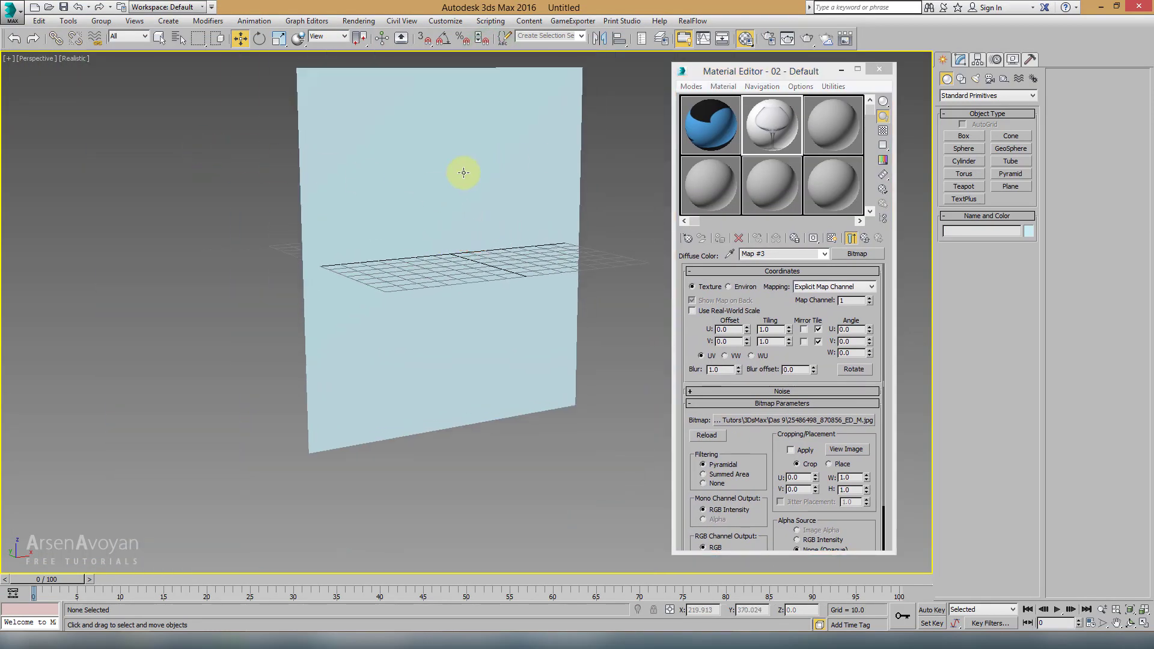
pyautogui.click(463, 171)
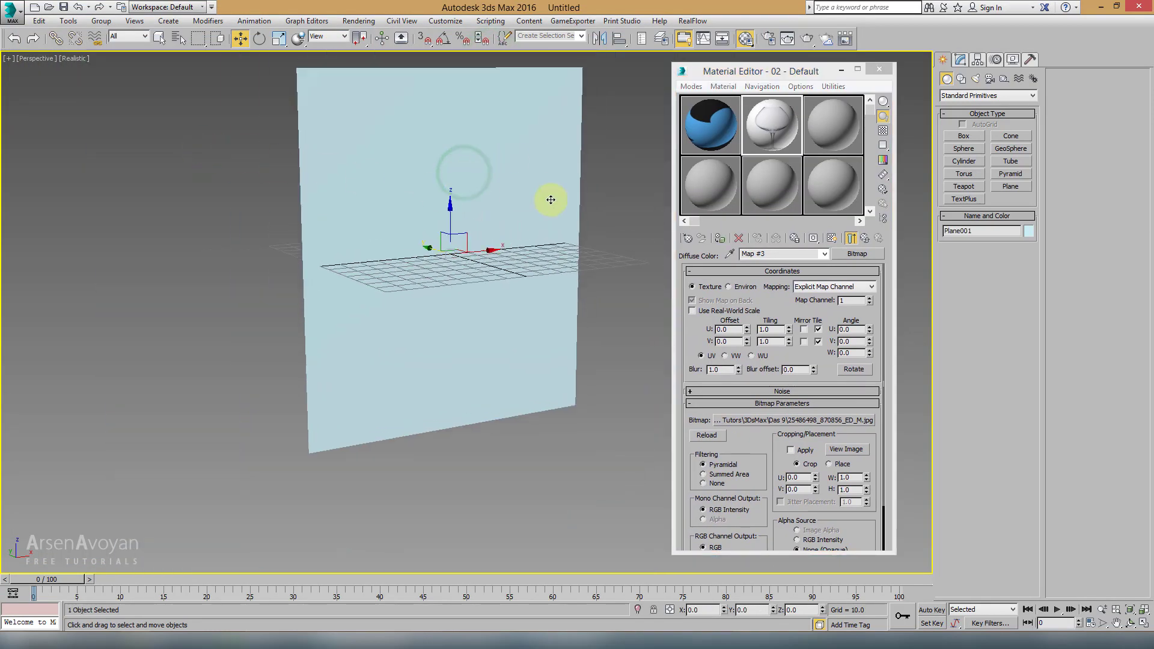
pyautogui.click(723, 239)
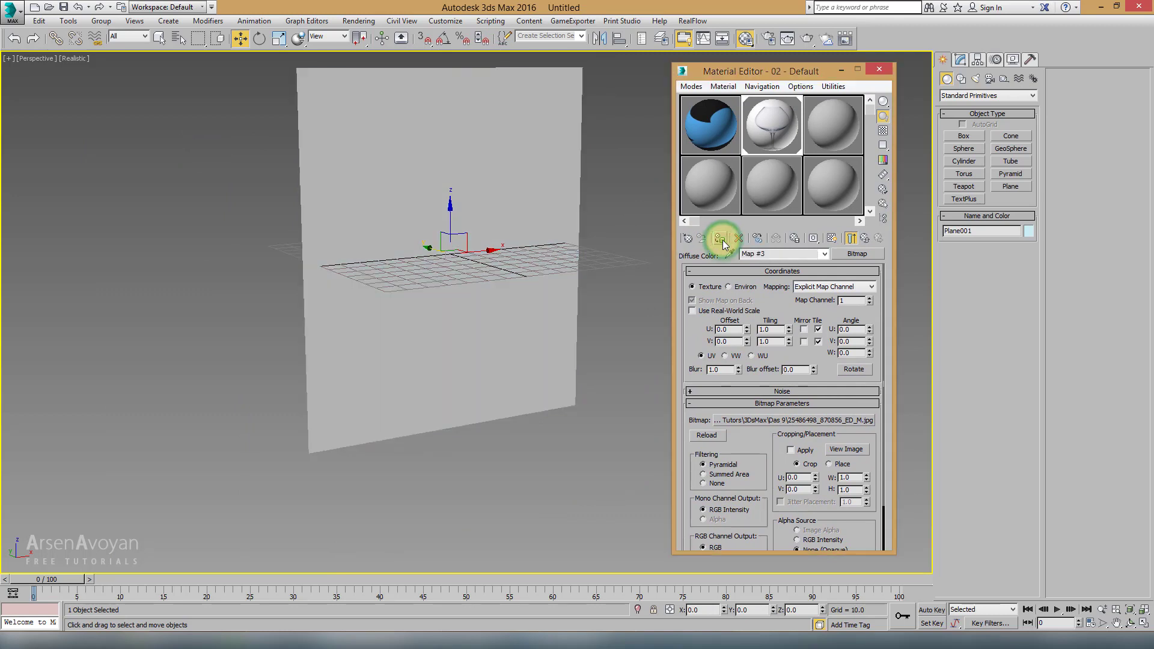
pyautogui.click(832, 240)
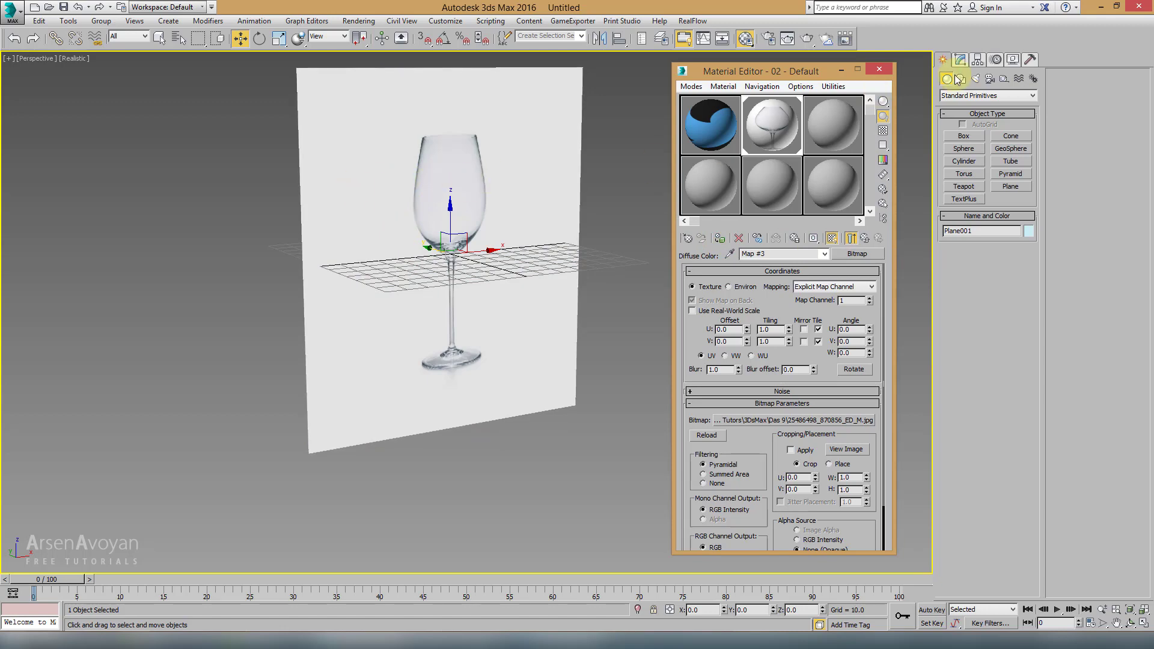
pyautogui.click(880, 71)
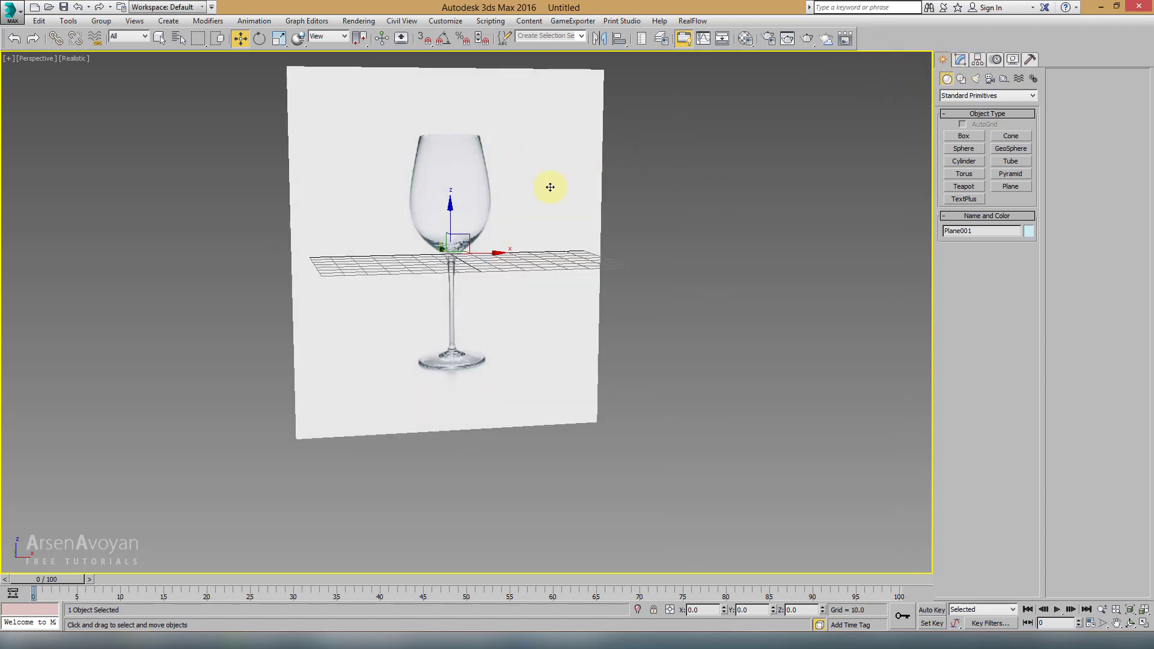
# Add a UVW Map modifier to the plane, Bitmap Fit to the wine-glass photo
pyautogui.click(513, 191)
pyautogui.click(960, 60)
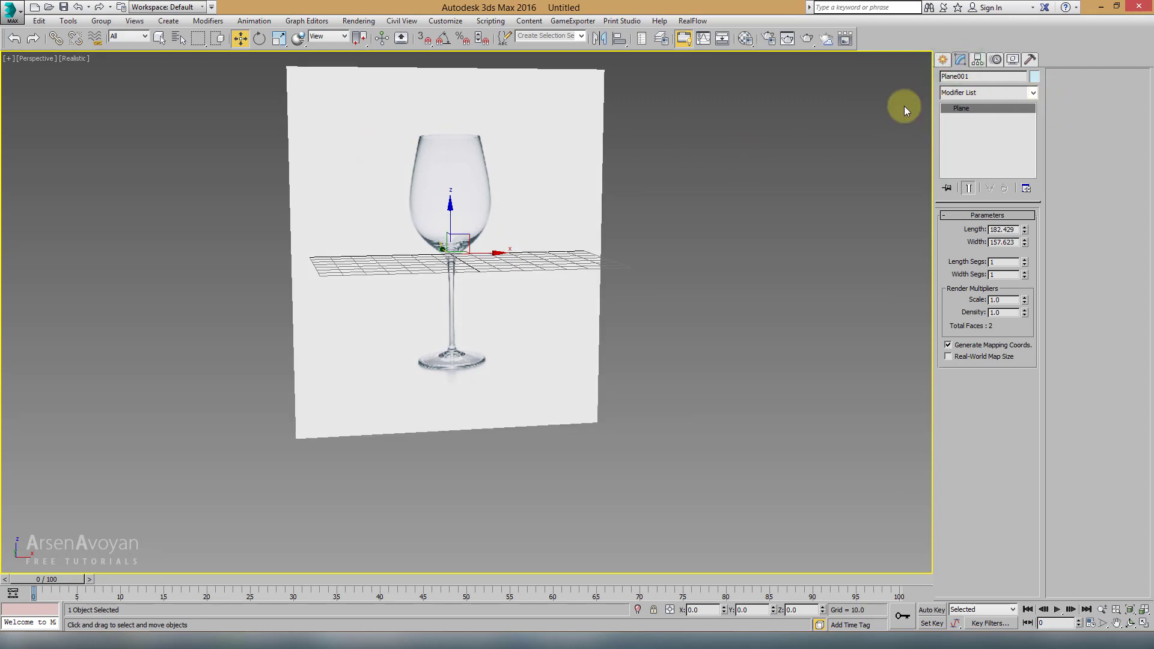
pyautogui.click(971, 92)
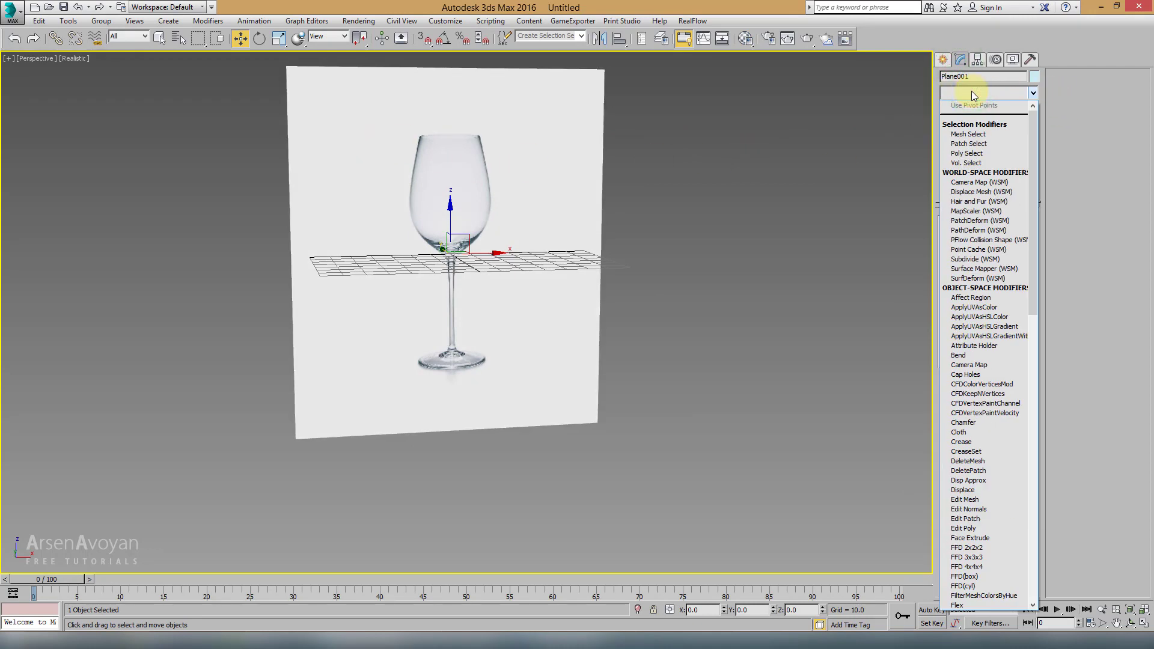
pyautogui.write('u')
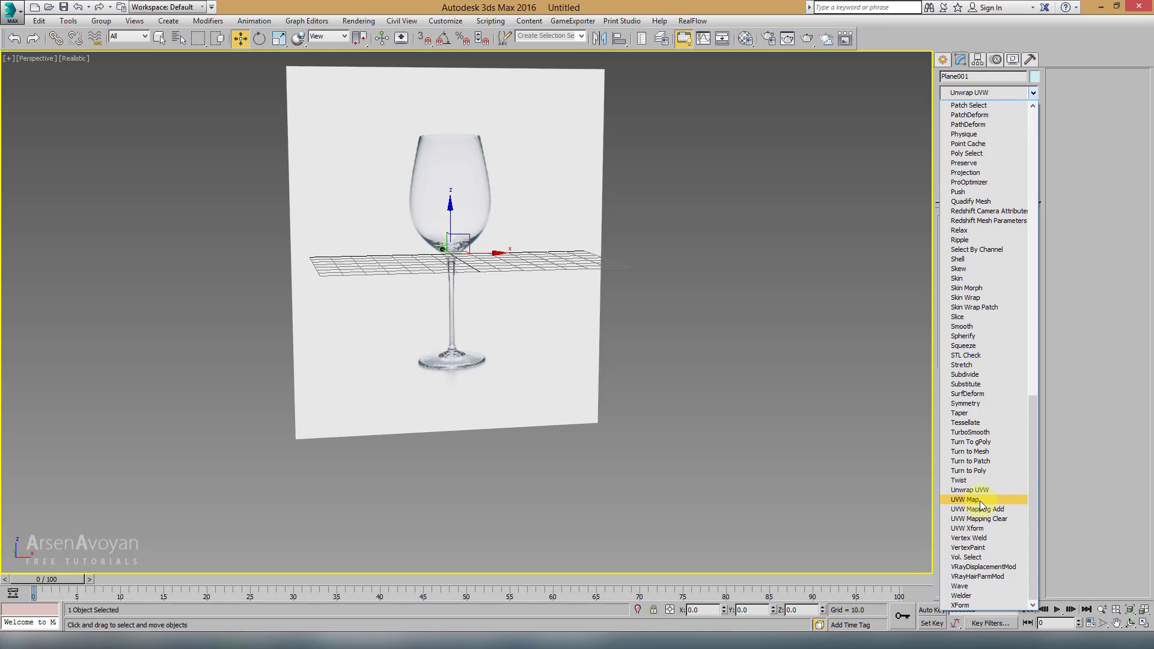
pyautogui.click(980, 500)
pyautogui.click(966, 504)
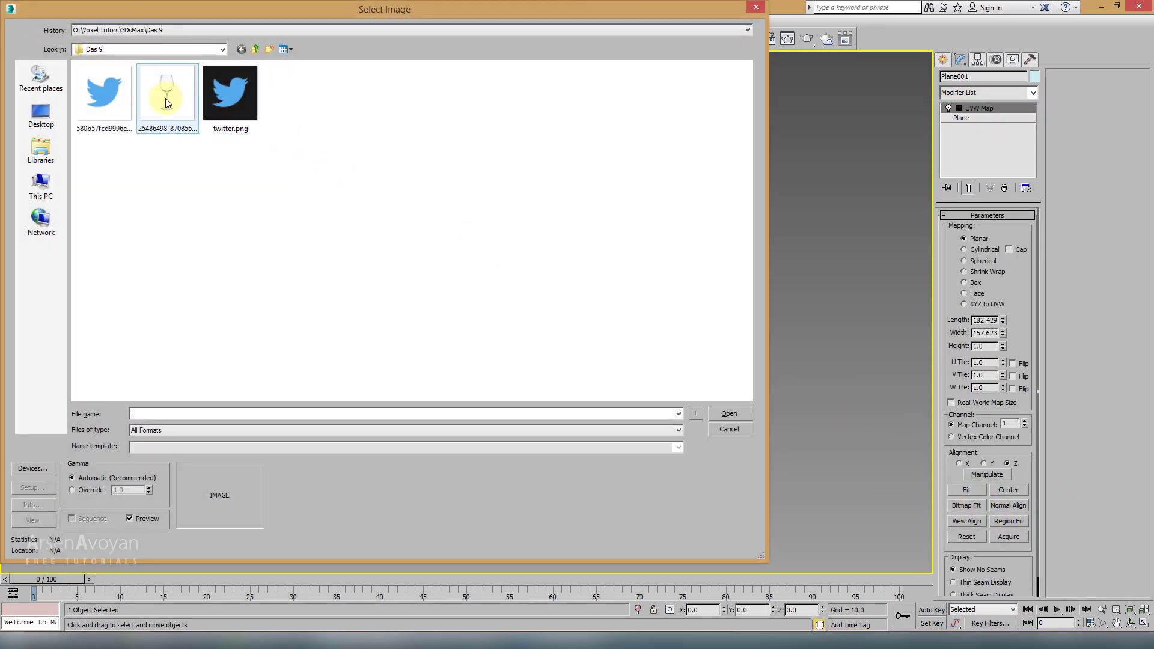
pyautogui.click(167, 103)
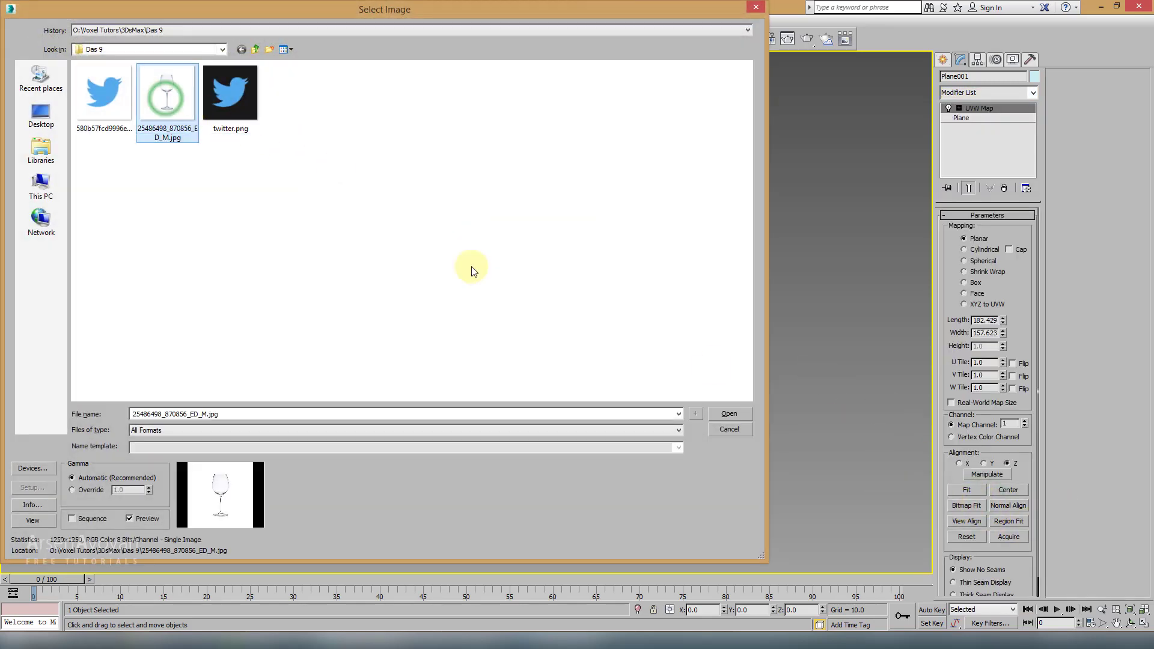
pyautogui.click(729, 414)
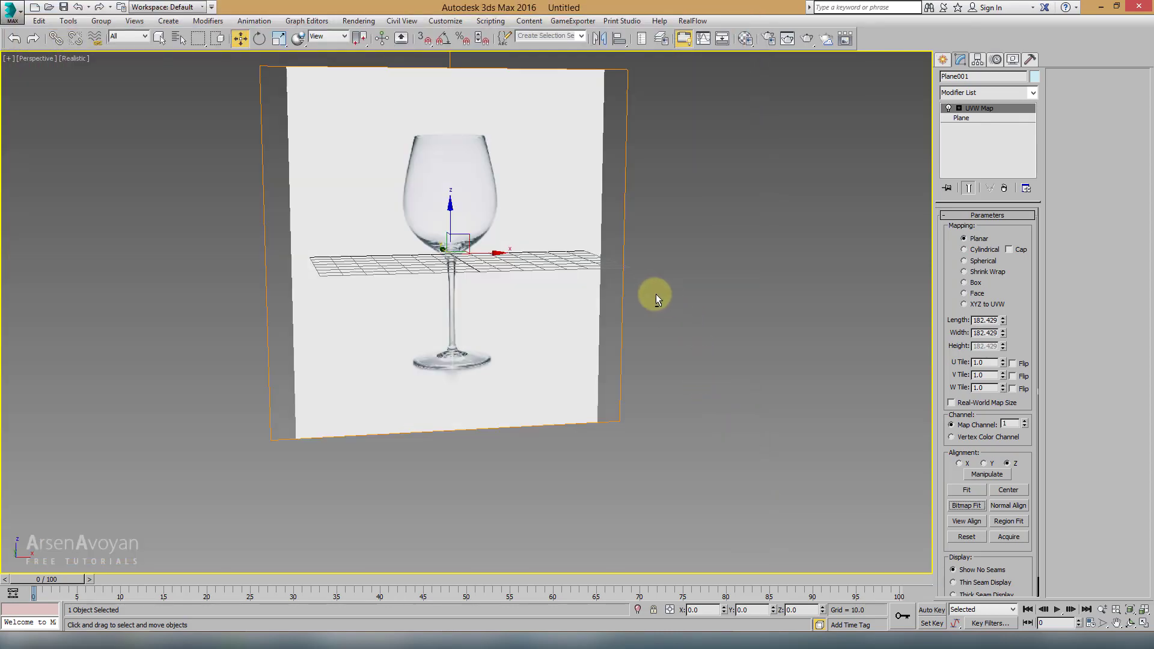
pyautogui.click(951, 111)
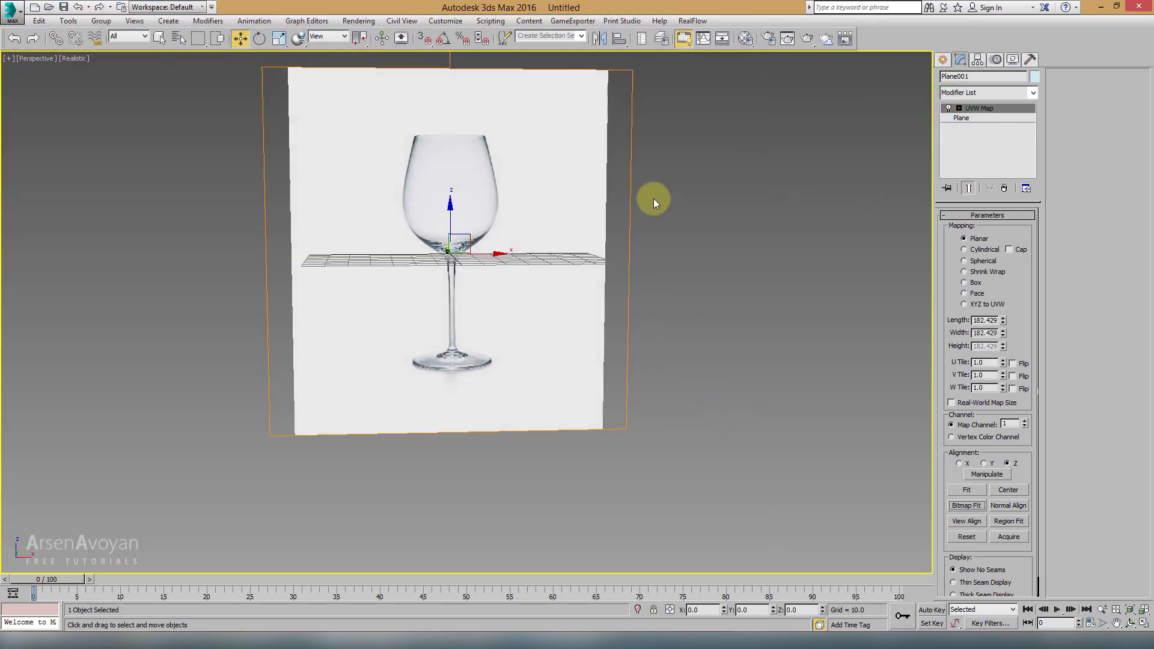
# Move the textured plane upward in the shaded Front view with the grid hidden
pyautogui.press('f')
pyautogui.press('F3')
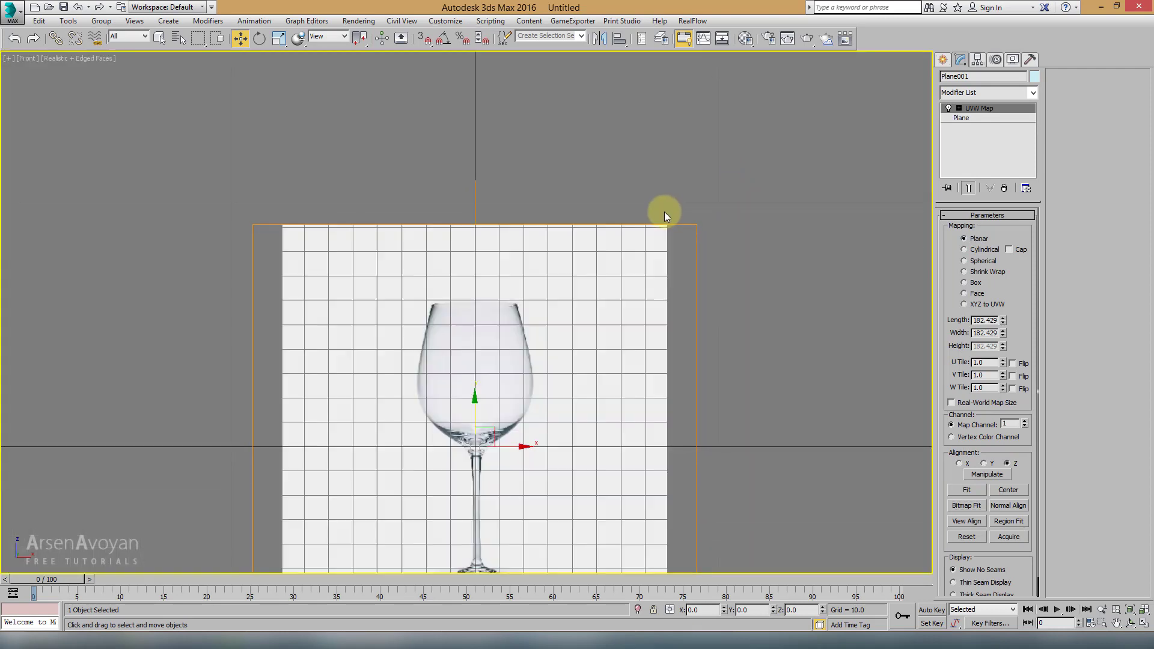
pyautogui.moveTo(531, 421); pyautogui.dragTo(591, 260, button='middle')
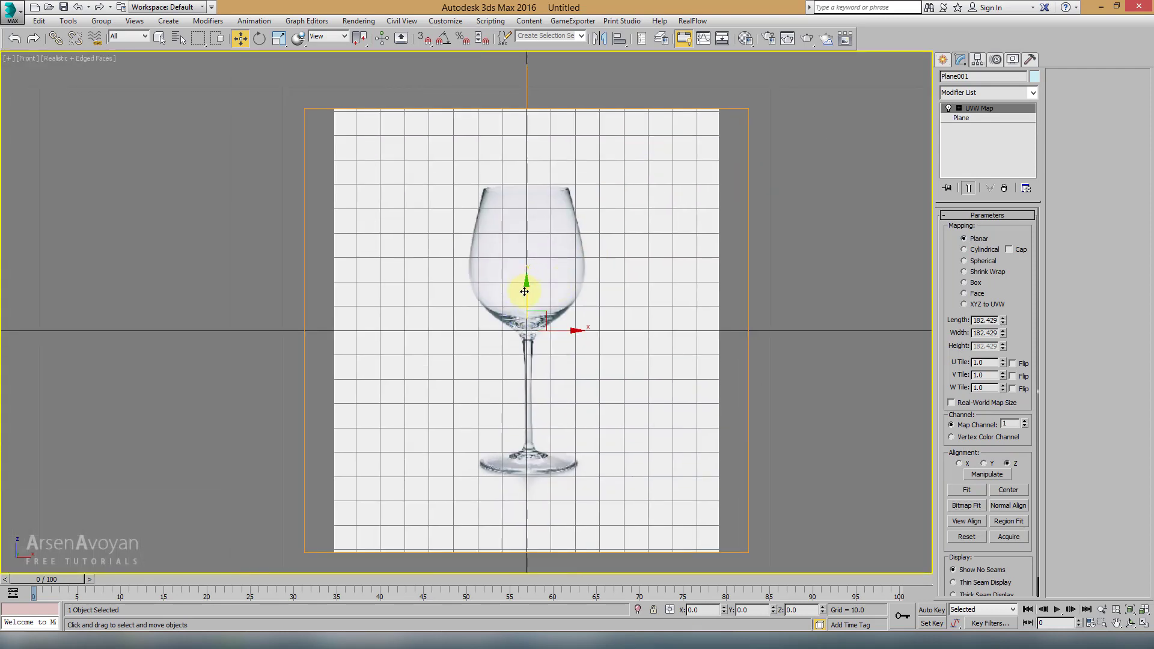
pyautogui.moveTo(524, 291); pyautogui.dragTo(520, 151)
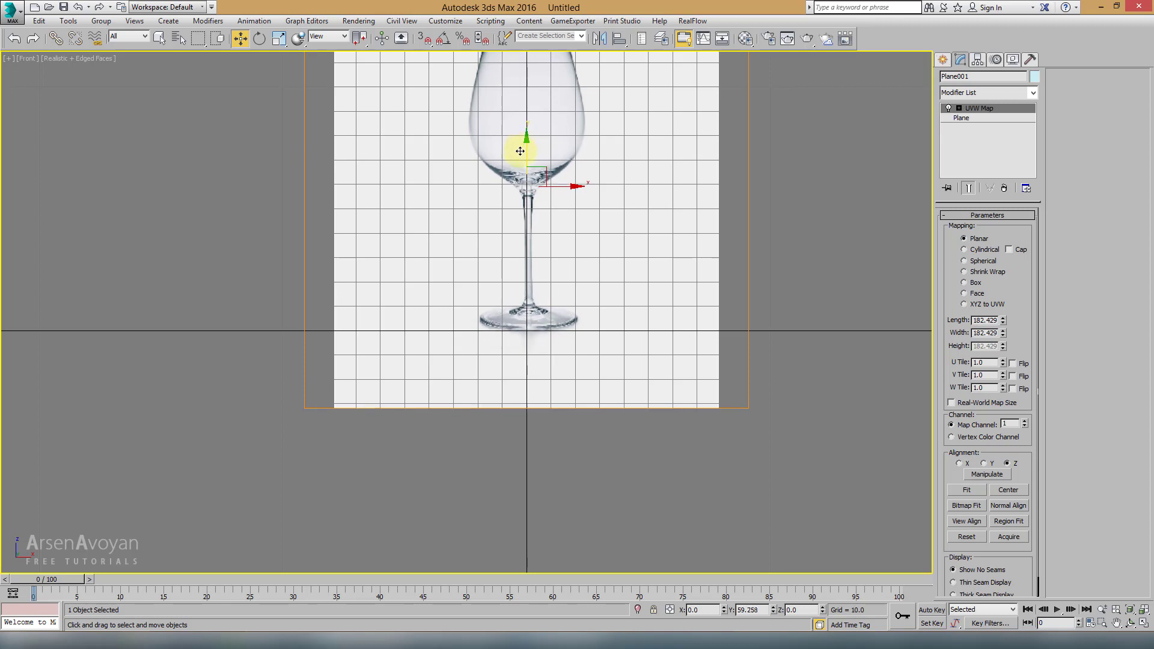
pyautogui.scroll(2, 549, 232)
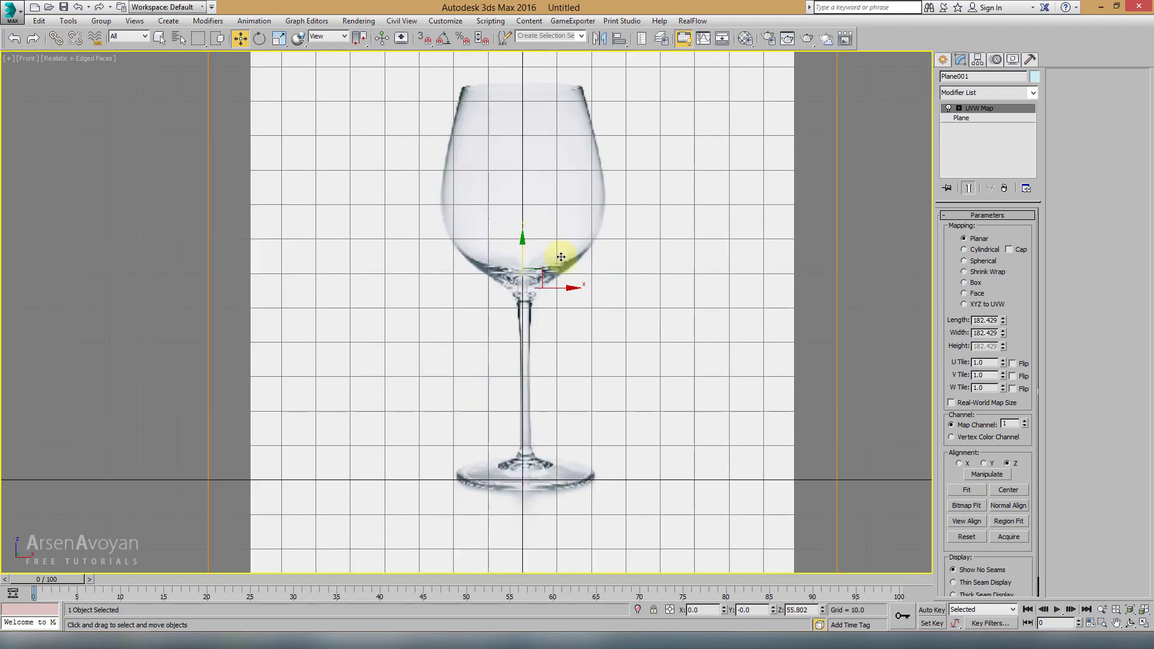
pyautogui.press('g')
pyautogui.moveTo(559, 242); pyautogui.dragTo(559, 208, button='middle')
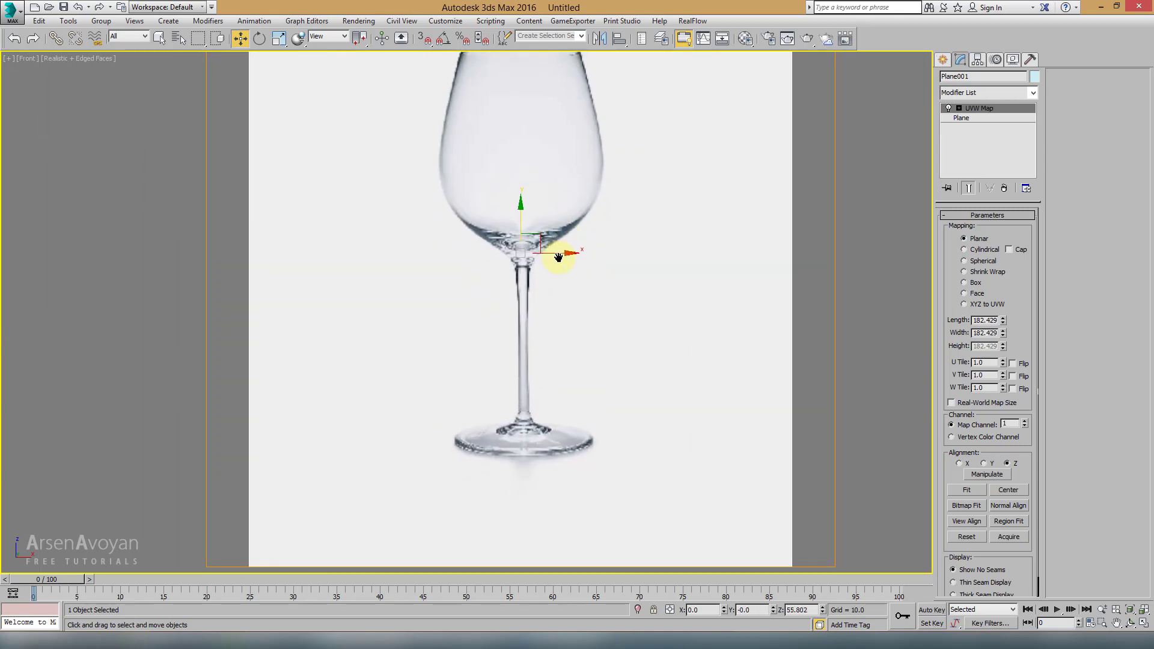
pyautogui.moveTo(559, 257); pyautogui.dragTo(550, 293, button='middle')
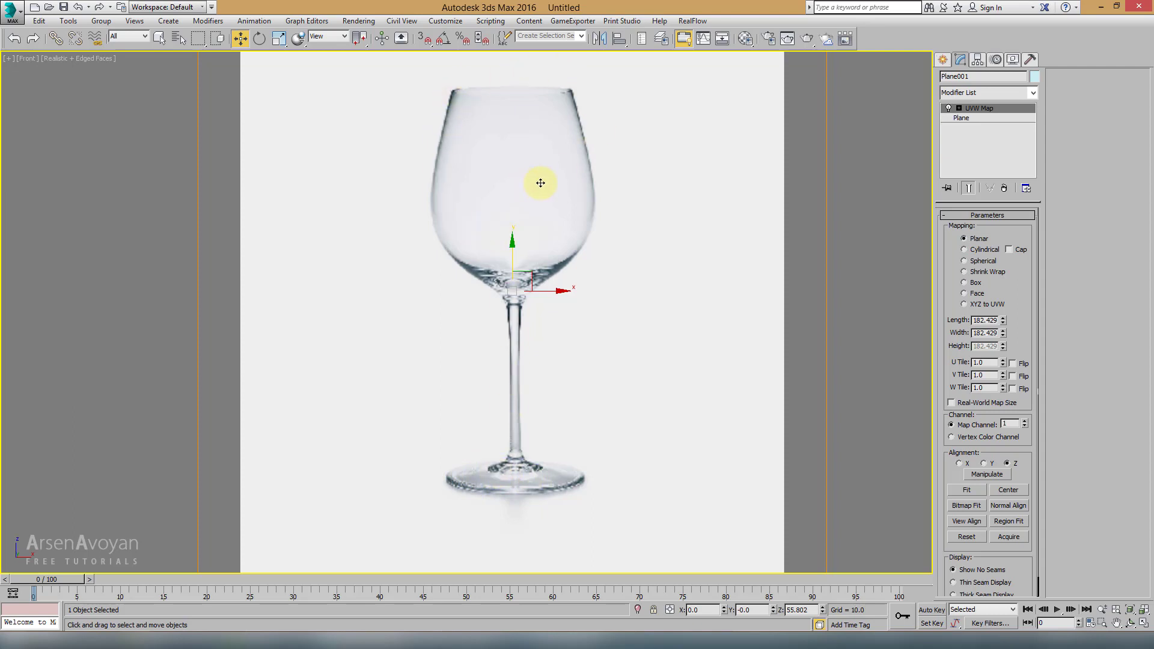
# Move the plane up along Y in the Top view, checking it in perspective
pyautogui.hotkey('alt', 'w')
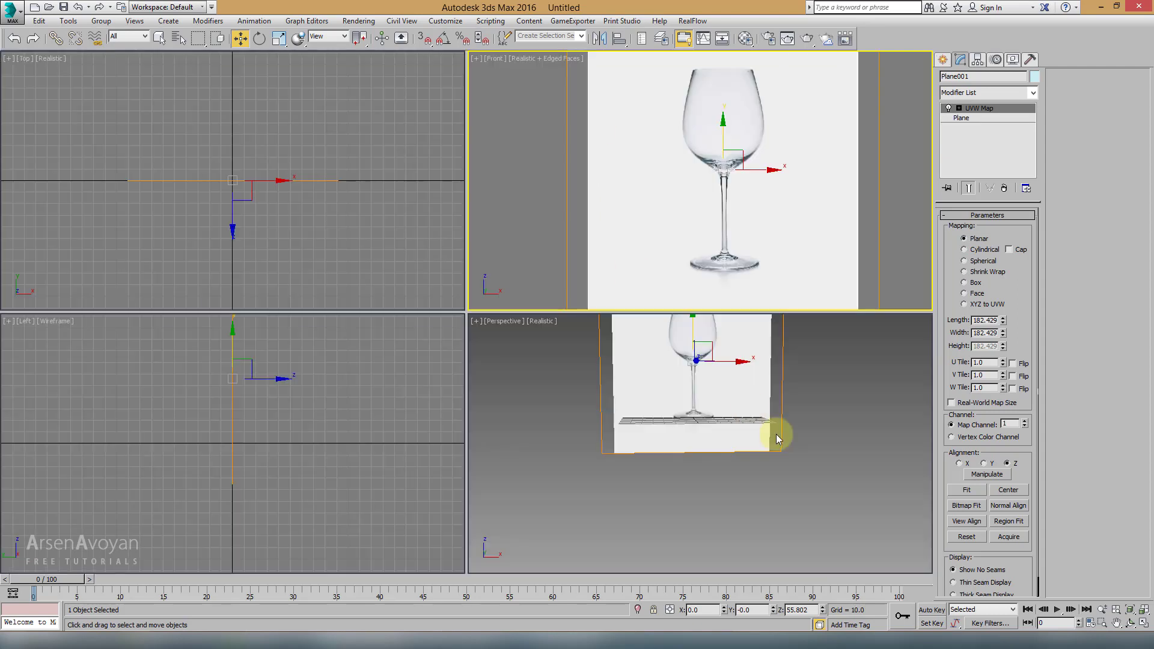
pyautogui.rightClick(778, 435)
pyautogui.hotkey('alt', 'w')
pyautogui.keyDown('alt'); pyautogui.moveTo(643, 351); pyautogui.dragTo(574, 276, button='middle'); pyautogui.keyUp('alt')
pyautogui.hotkey('alt', 'w')
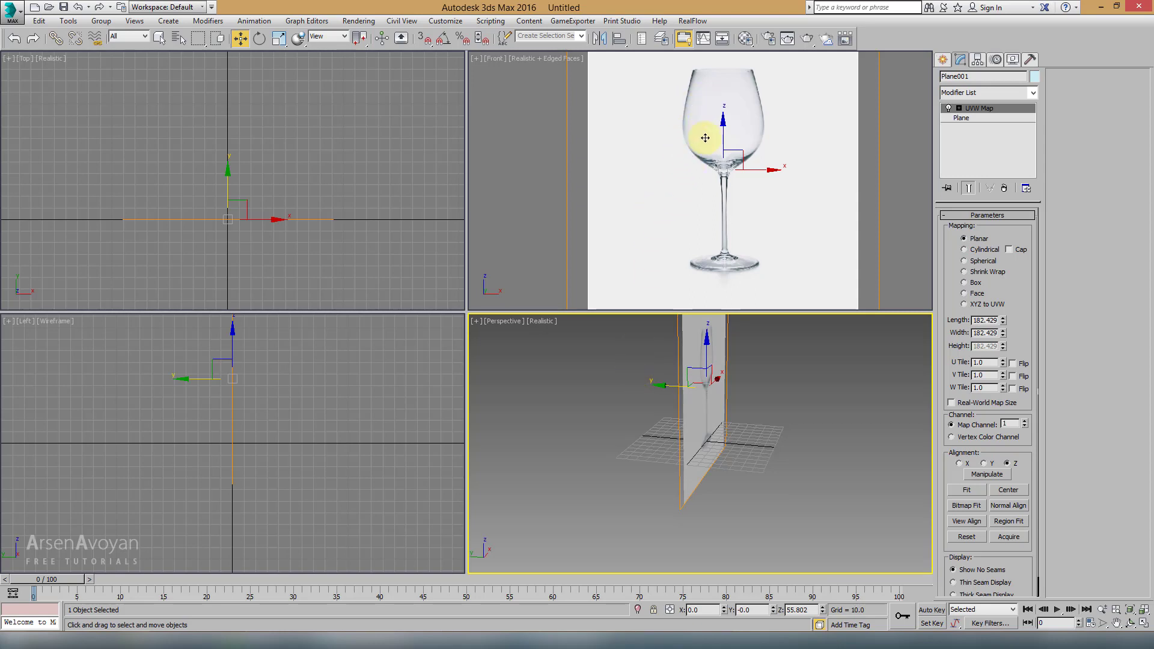
pyautogui.rightClick(299, 138)
pyautogui.moveTo(227, 200); pyautogui.dragTo(239, 37)
pyautogui.hotkey('alt', 'w')
pyautogui.keyDown('alt'); pyautogui.moveTo(661, 442); pyautogui.dragTo(595, 394, button='middle'); pyautogui.keyUp('alt')
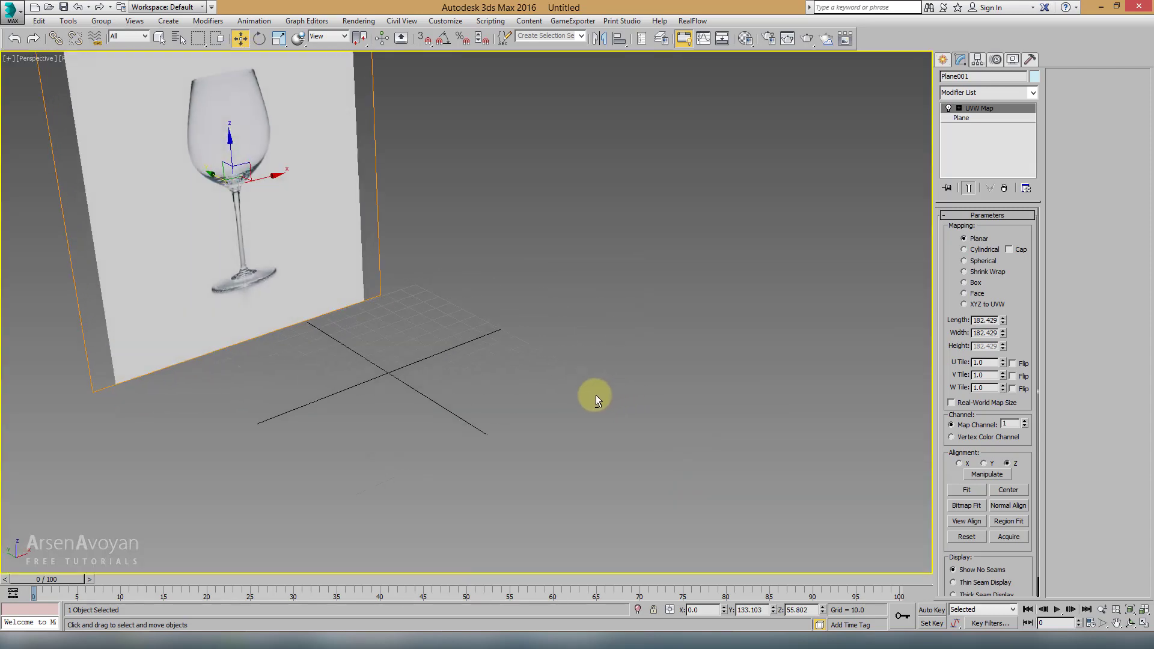
pyautogui.hotkey('alt', 'w')
pyautogui.keyDown('alt'); pyautogui.moveTo(646, 451); pyautogui.dragTo(713, 433, button='middle'); pyautogui.keyUp('alt')
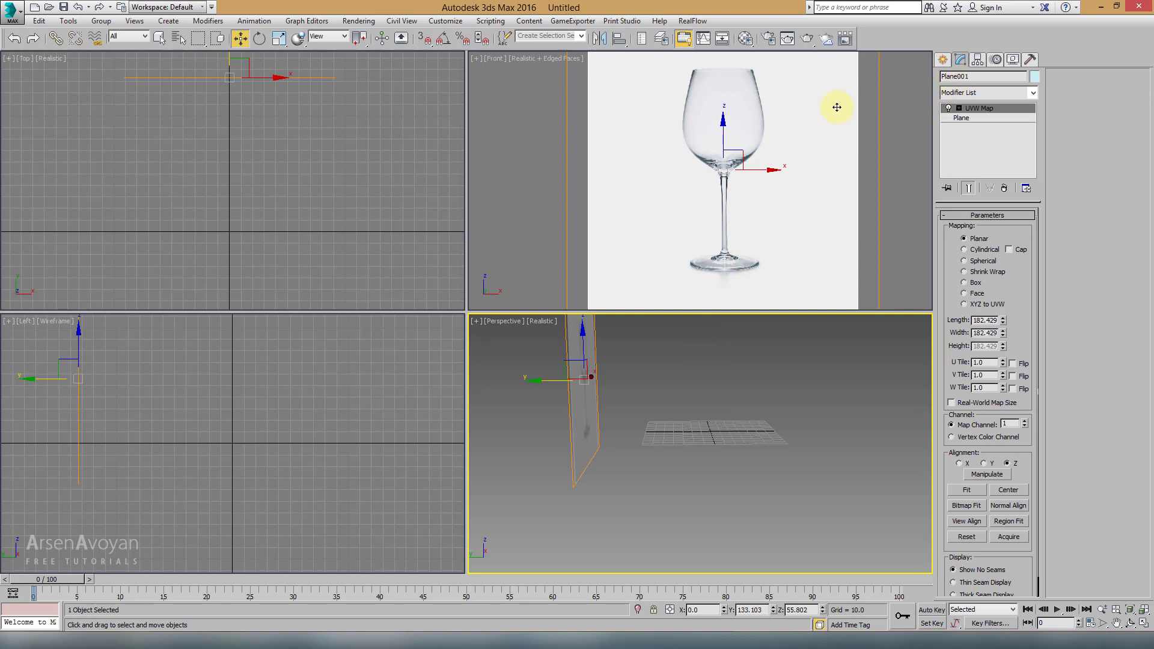
# Lock the plane's move, rotate and scale on X, Y and Z in Link Info
pyautogui.click(978, 58)
pyautogui.click(1024, 91)
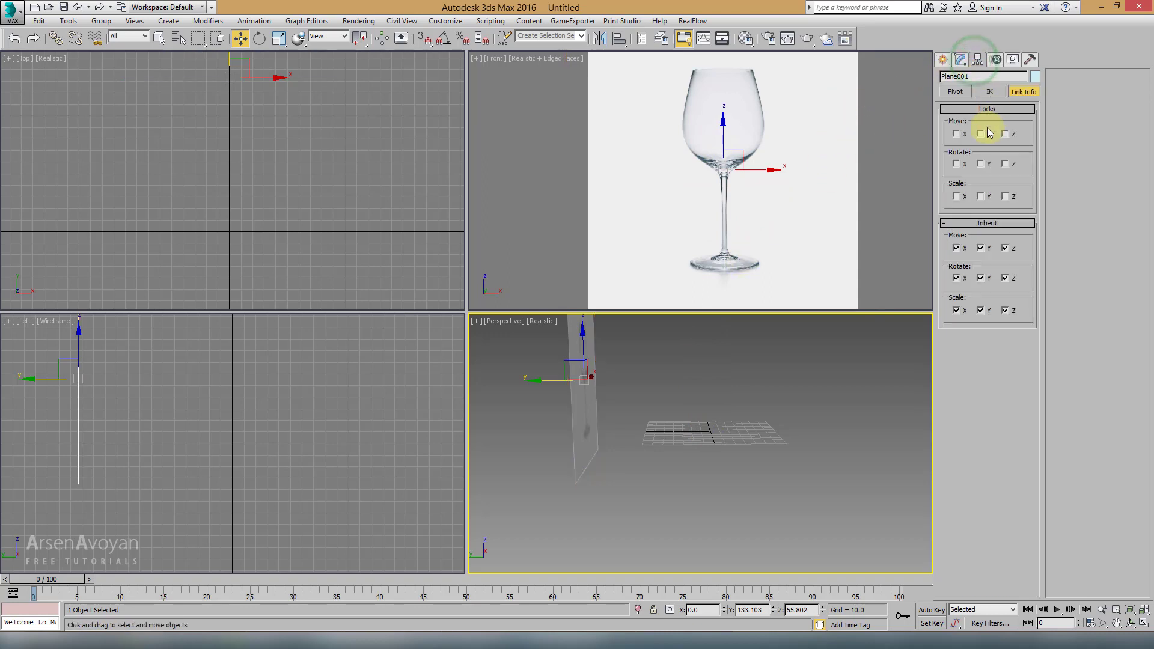
pyautogui.click(956, 133)
pyautogui.click(981, 133)
pyautogui.click(1006, 133)
pyautogui.click(1005, 163)
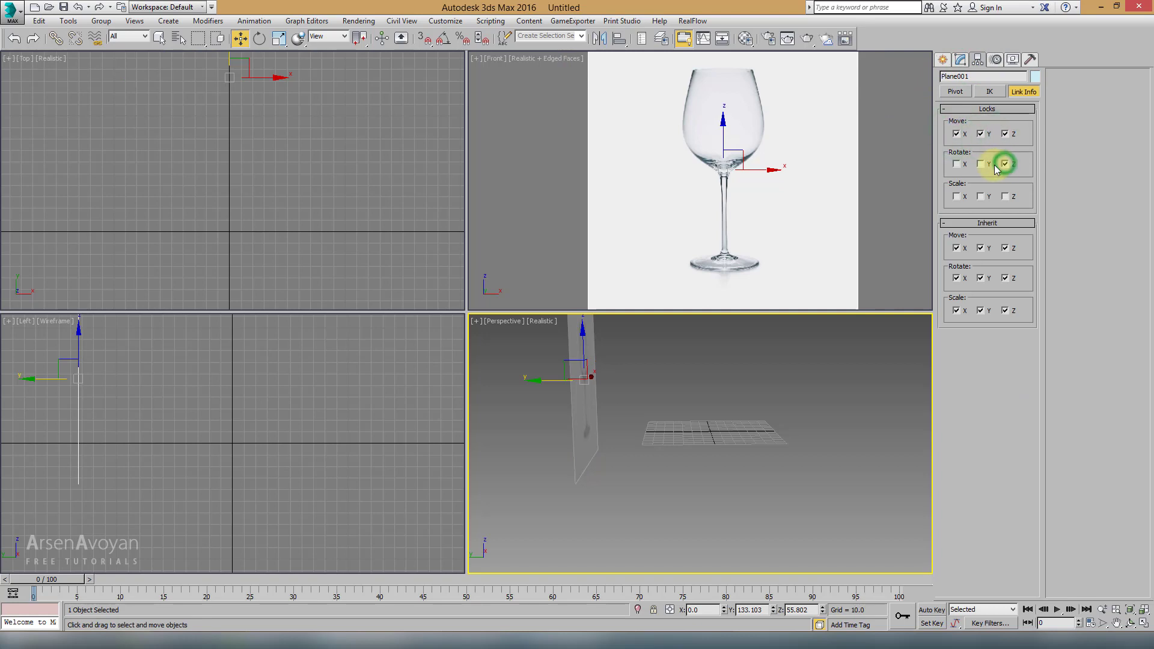
pyautogui.click(956, 164)
pyautogui.click(956, 196)
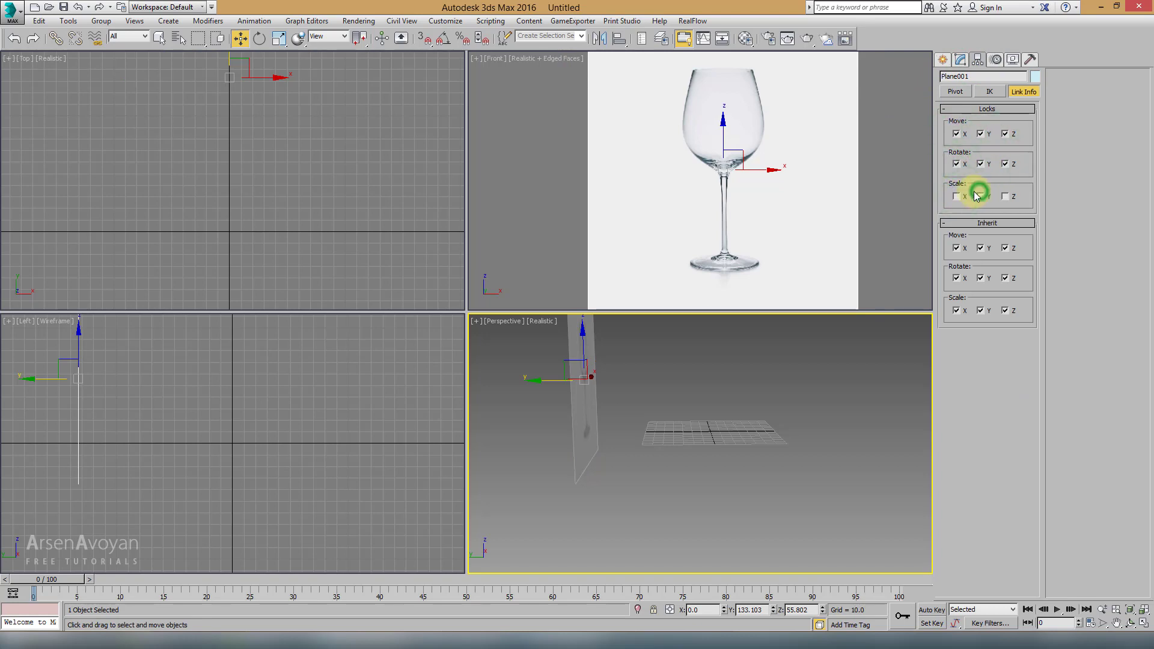
pyautogui.click(981, 195)
# Maximize the Front viewport and show the Create panel
pyautogui.rightClick(888, 206)
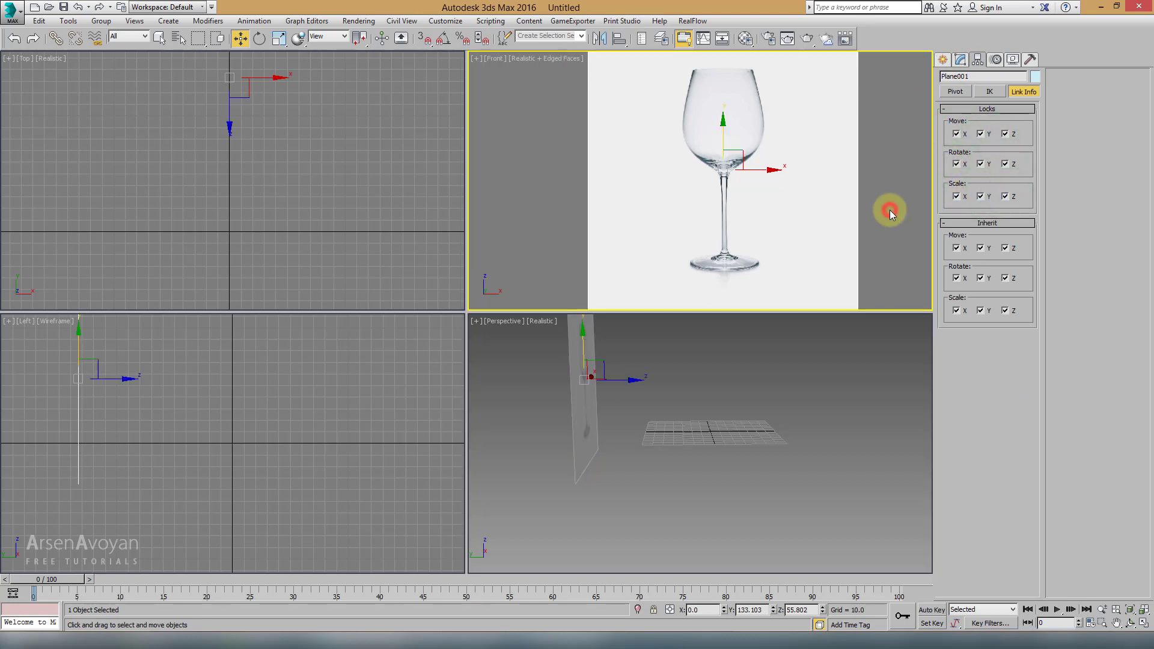
pyautogui.hotkey('alt', 'w')
pyautogui.click(942, 60)
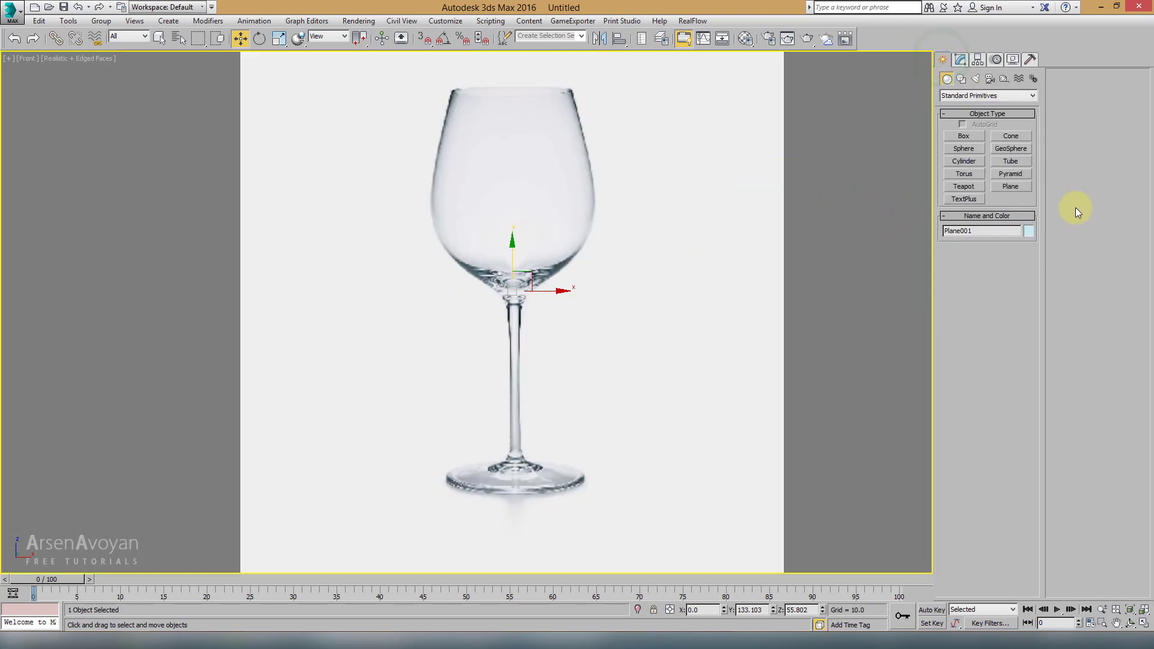
# Choose Shapes > Splines and frame the glass base and stem in the gridded Front view
pyautogui.click(961, 79)
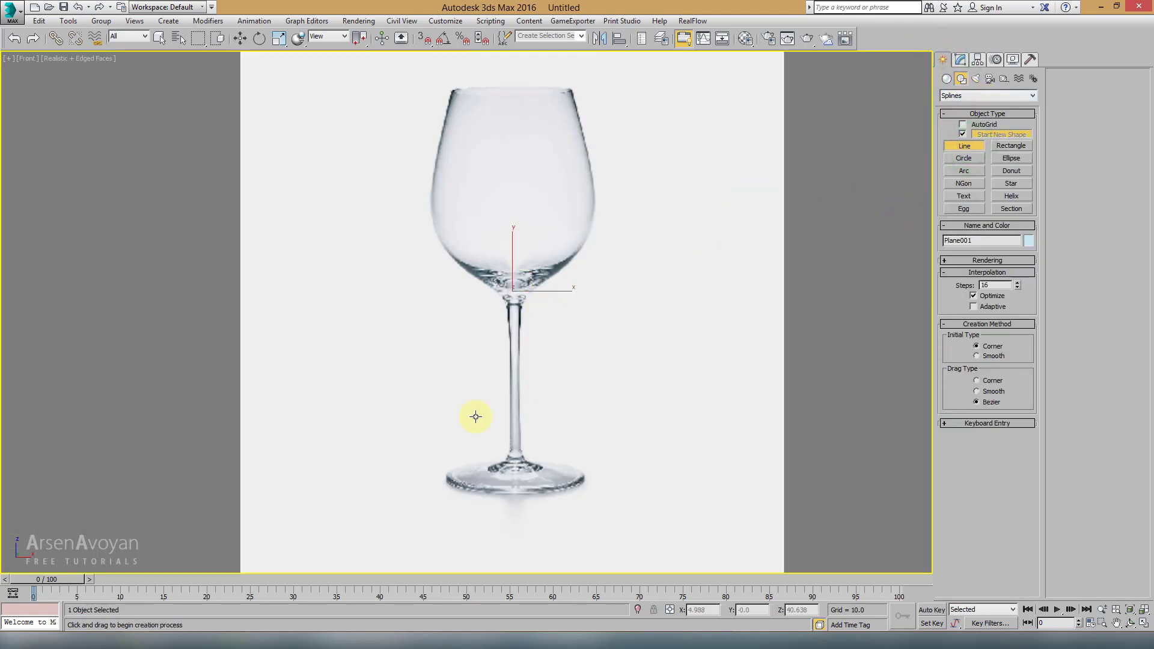
pyautogui.scroll(2, 515, 296)
pyautogui.scroll(2, 484, 265)
pyautogui.scroll(3, 488, 333)
pyautogui.scroll(1, 488, 332)
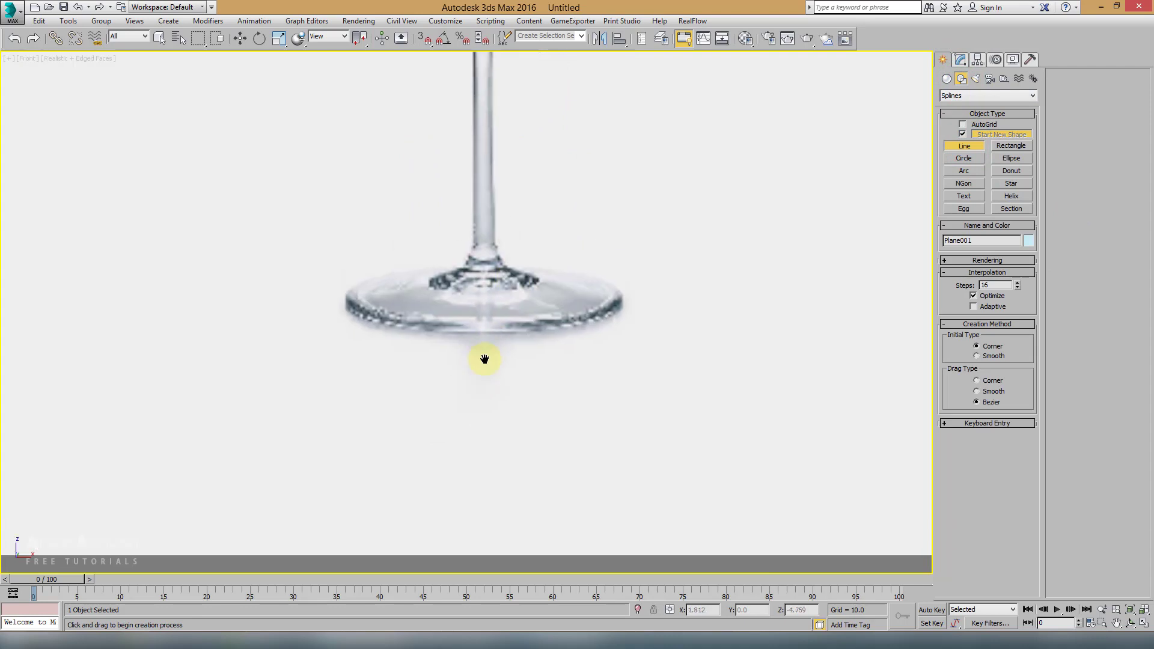
pyautogui.scroll(2, 482, 354)
pyautogui.press('g')
pyautogui.moveTo(484, 321); pyautogui.dragTo(511, 363, button='middle')
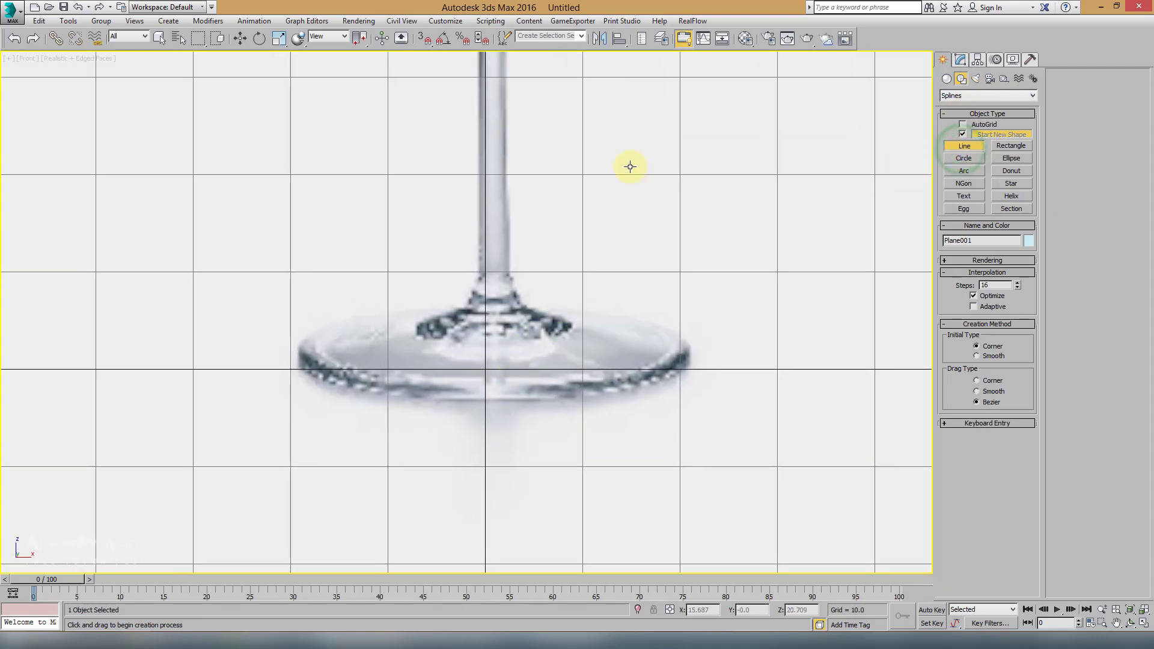
pyautogui.scroll(-5, 625, 165)
pyautogui.scroll(4, 606, 276)
pyautogui.moveTo(605, 276); pyautogui.dragTo(582, 256, button='middle')
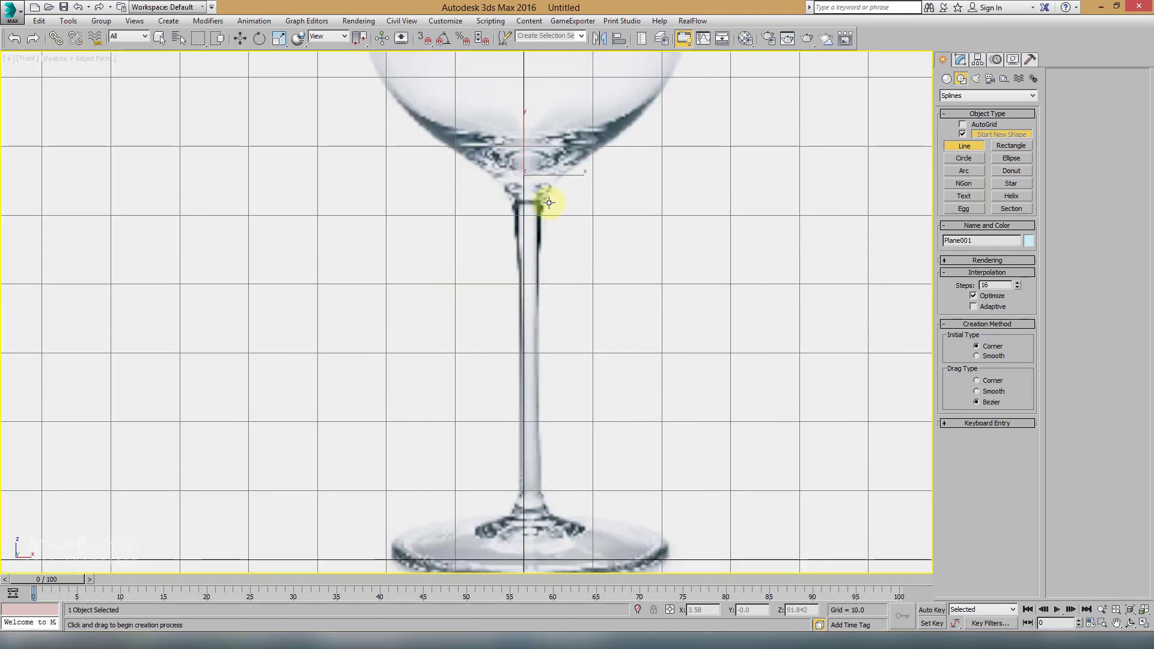
pyautogui.scroll(-5, 549, 202)
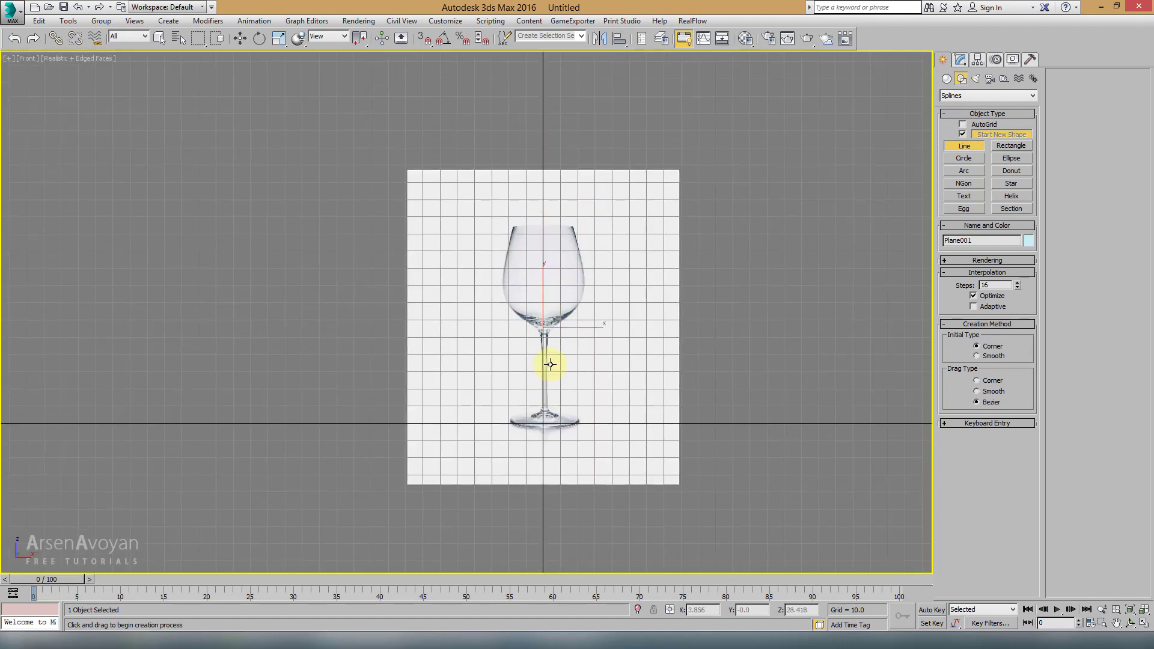
pyautogui.scroll(5, 550, 364)
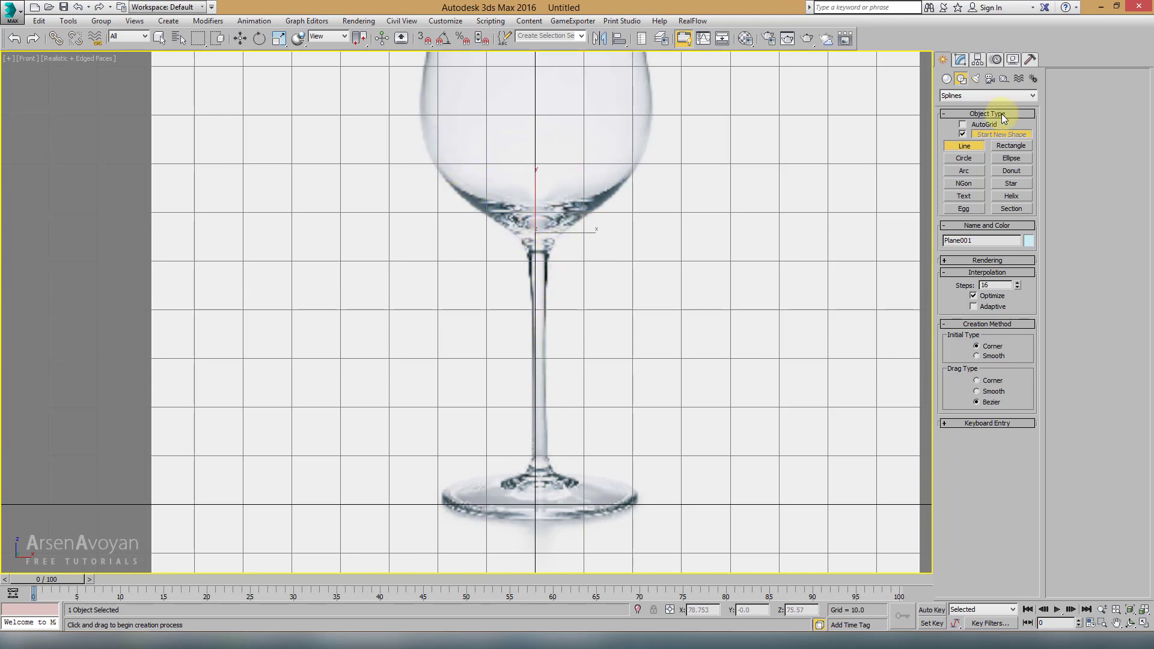
# Unlock the plane's movement, nudge it slightly left, and relock it
pyautogui.click(959, 59)
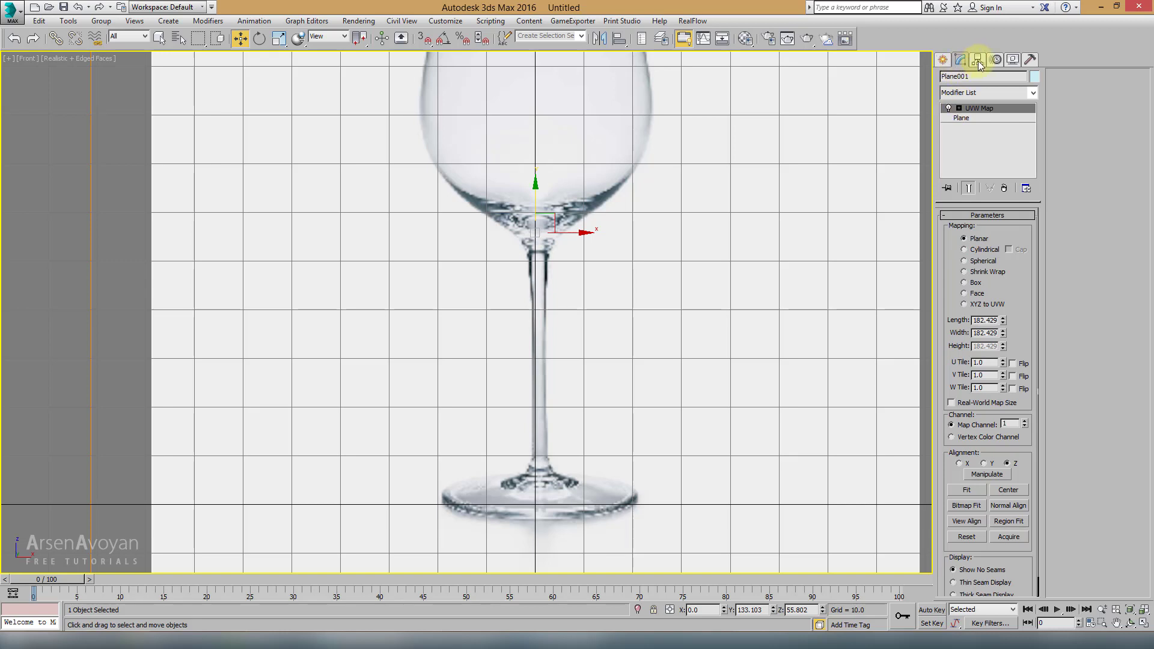
pyautogui.click(978, 59)
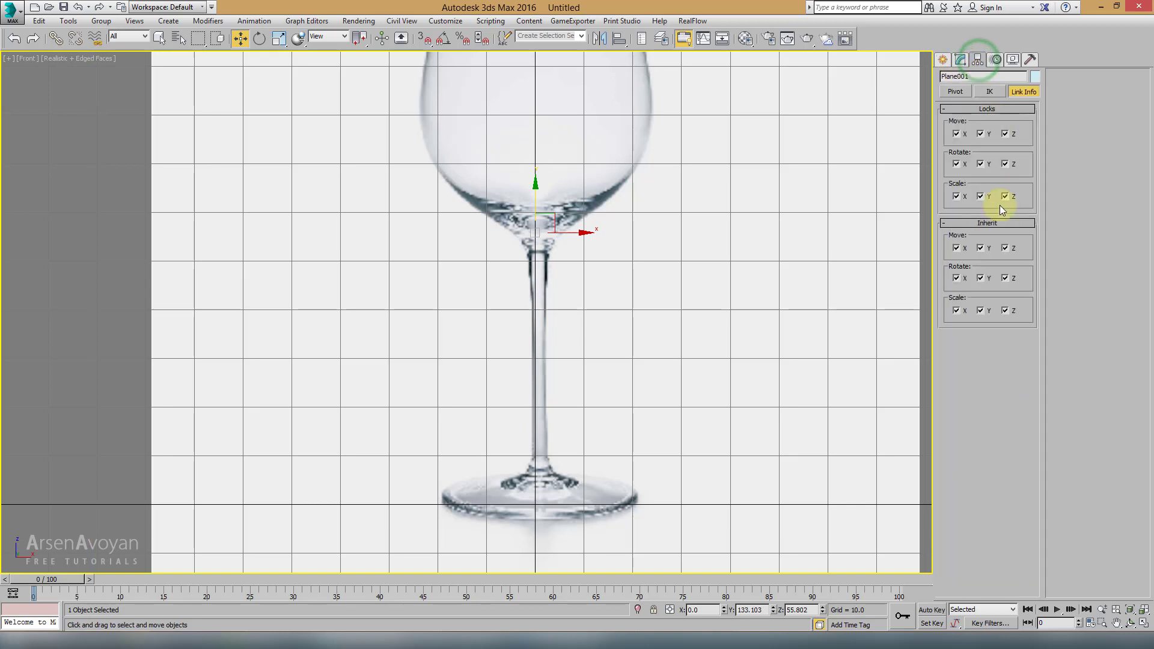
pyautogui.click(981, 134)
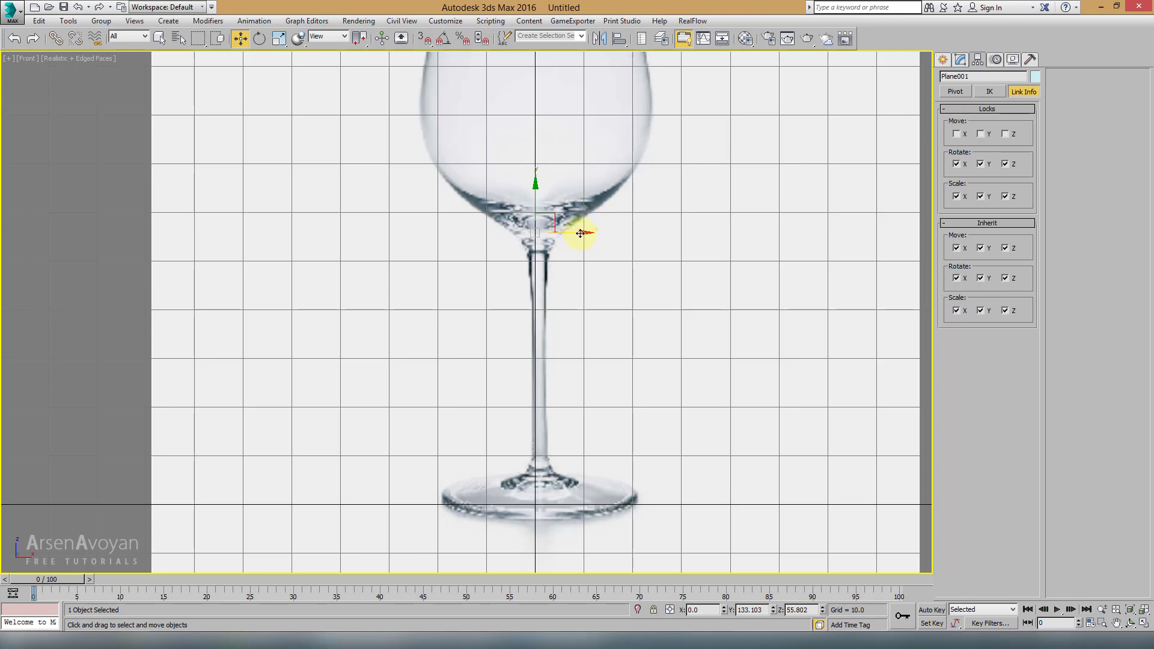
pyautogui.moveTo(580, 233); pyautogui.dragTo(577, 234)
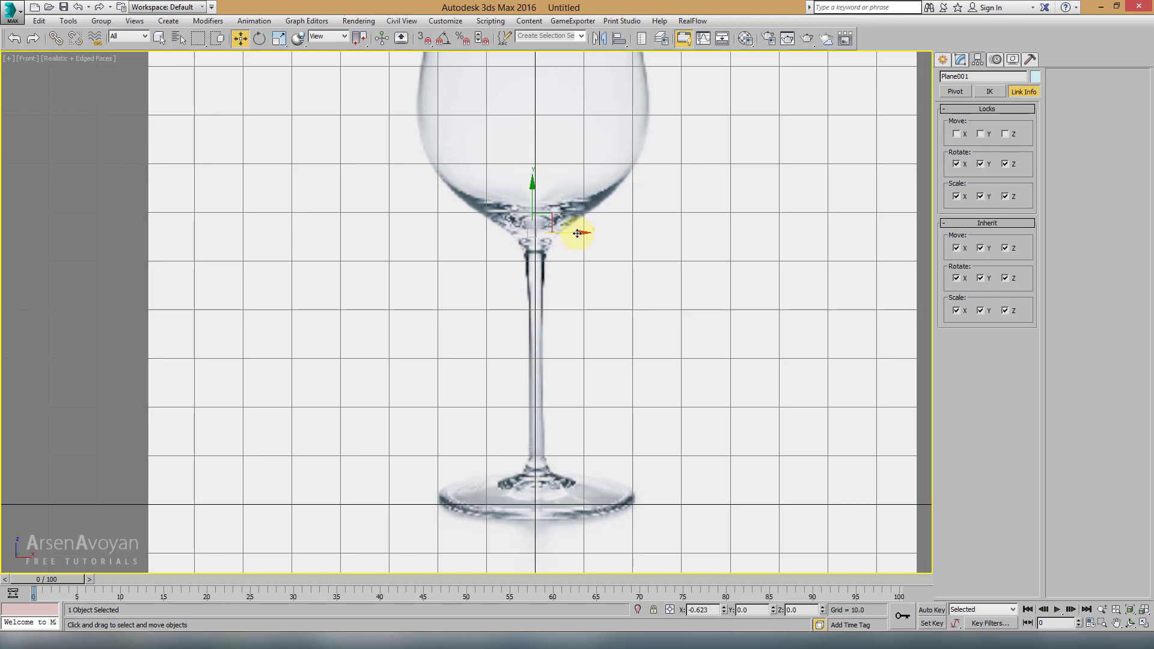
pyautogui.click(956, 134)
pyautogui.click(1005, 134)
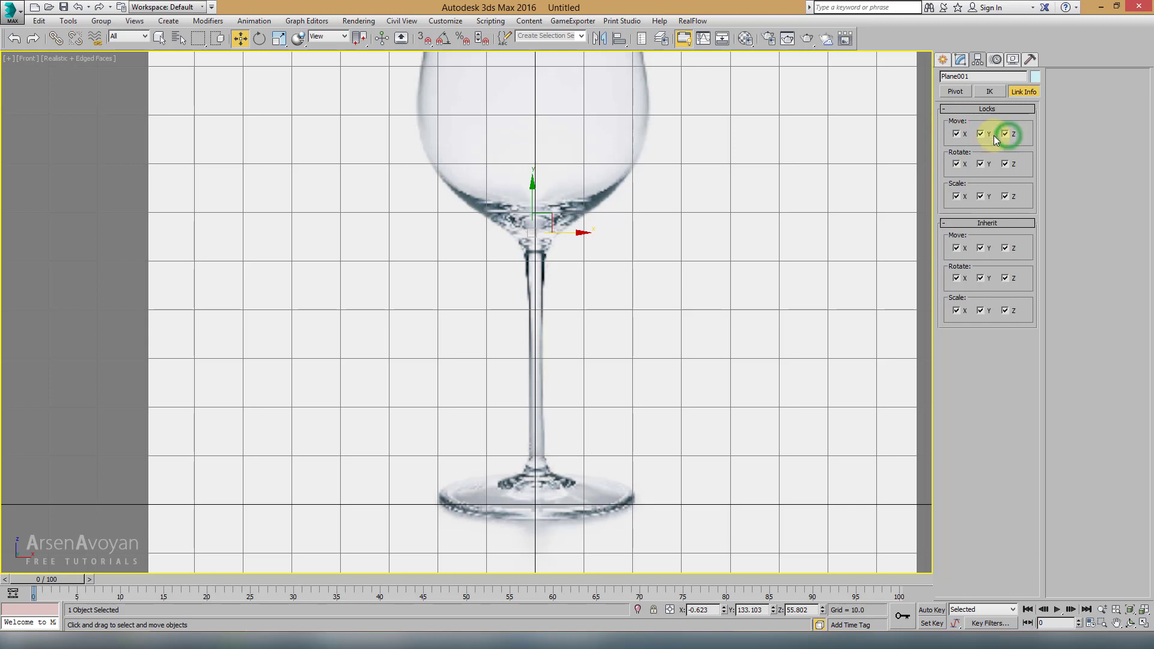
pyautogui.click(942, 59)
pyautogui.click(961, 78)
pyautogui.click(964, 146)
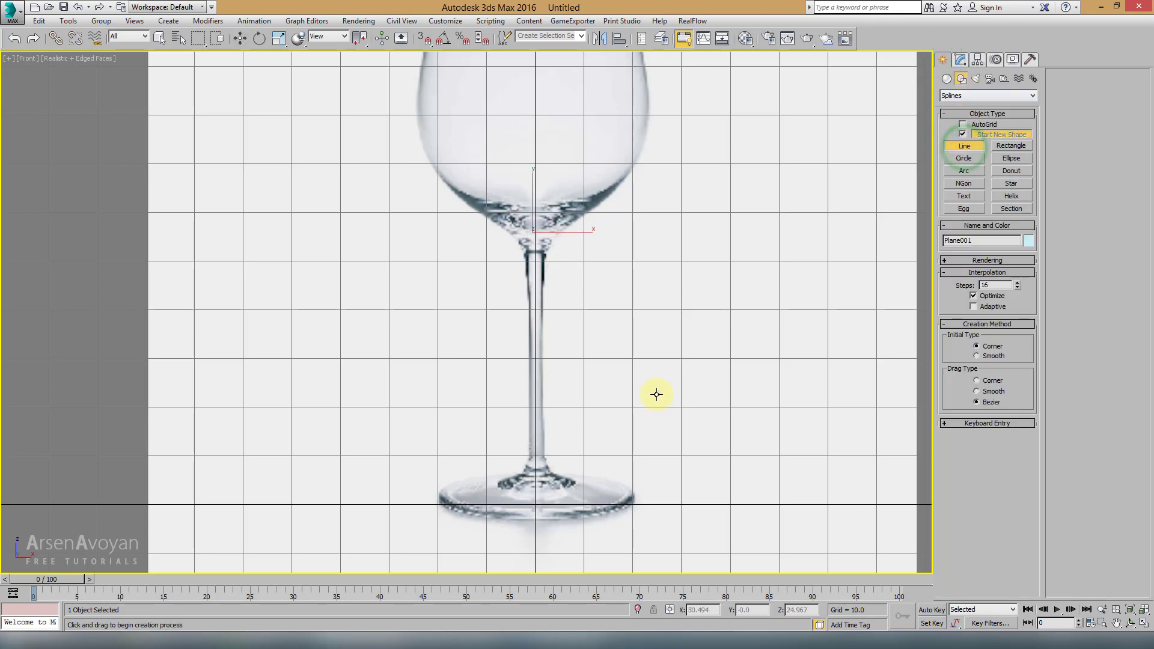
pyautogui.moveTo(656, 395); pyautogui.dragTo(610, 279, button='middle')
pyautogui.scroll(2, 610, 279)
pyautogui.scroll(3, 535, 317)
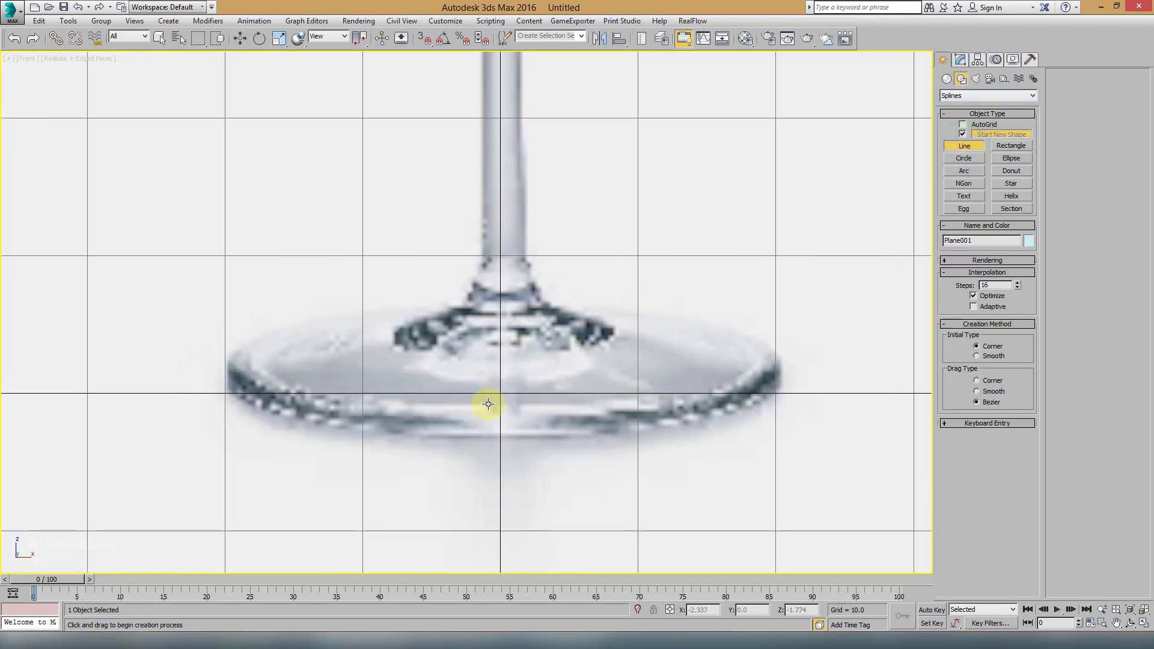
pyautogui.moveTo(488, 403); pyautogui.dragTo(531, 423, button='middle')
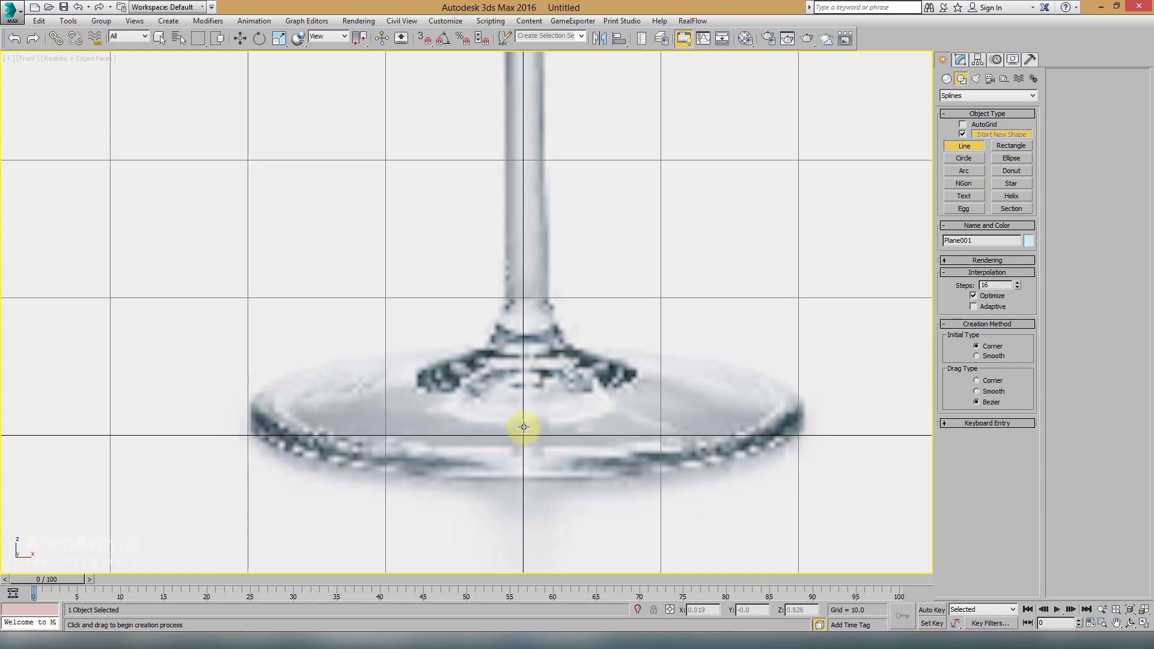
pyautogui.click(522, 421)
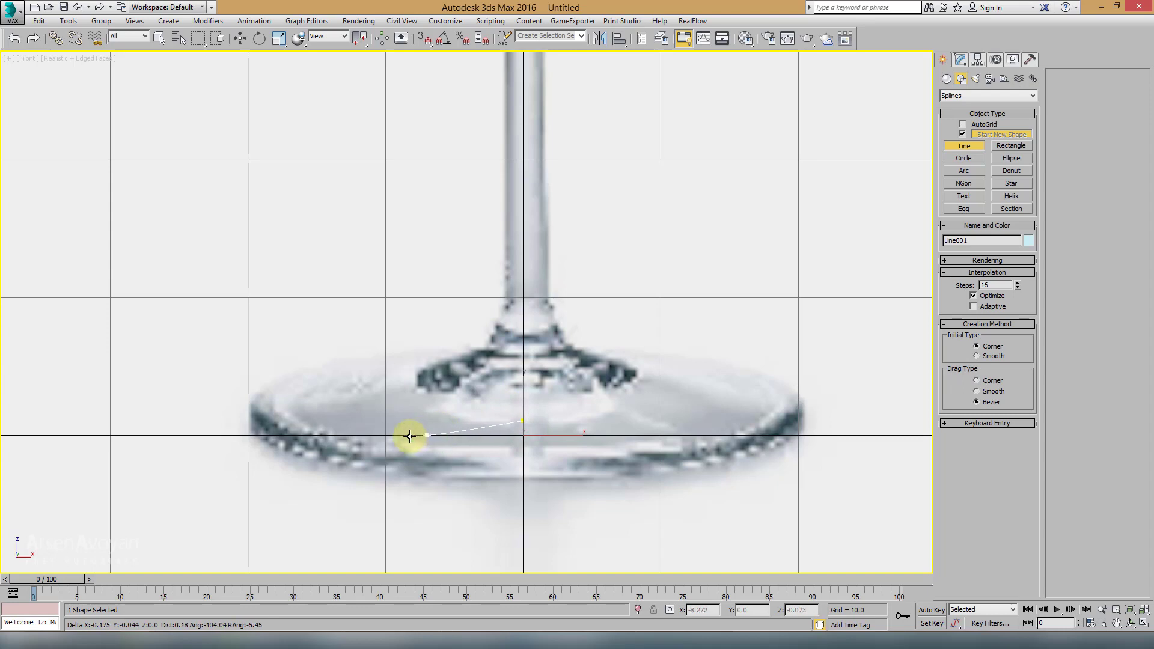
pyautogui.click(248, 434)
pyautogui.click(249, 400)
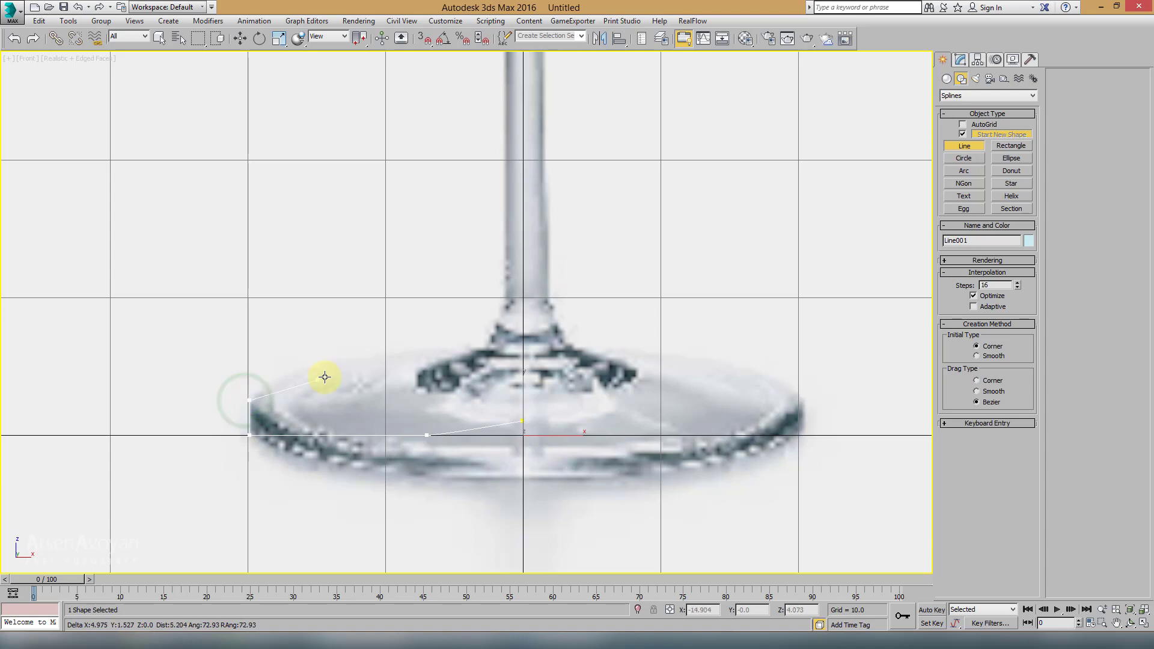
pyautogui.click(373, 379)
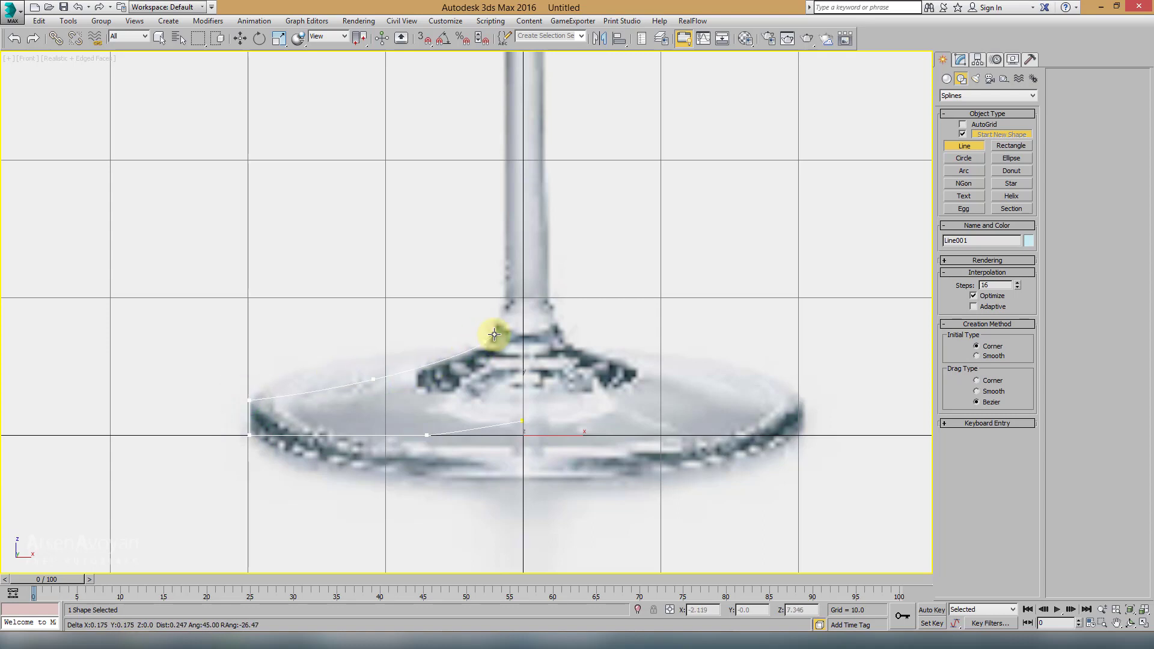
pyautogui.scroll(-1, 494, 332)
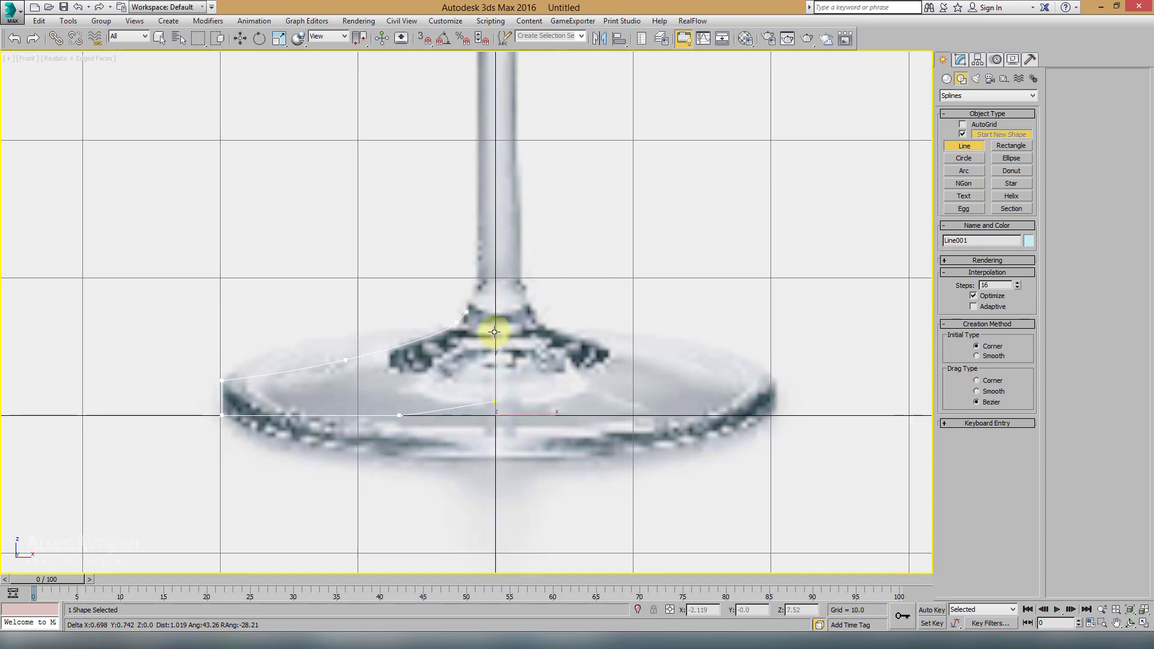
pyautogui.scroll(-2, 466, 312)
pyautogui.scroll(-1, 464, 310)
pyautogui.click(464, 314)
pyautogui.moveTo(475, 179); pyautogui.dragTo(465, 301, button='middle')
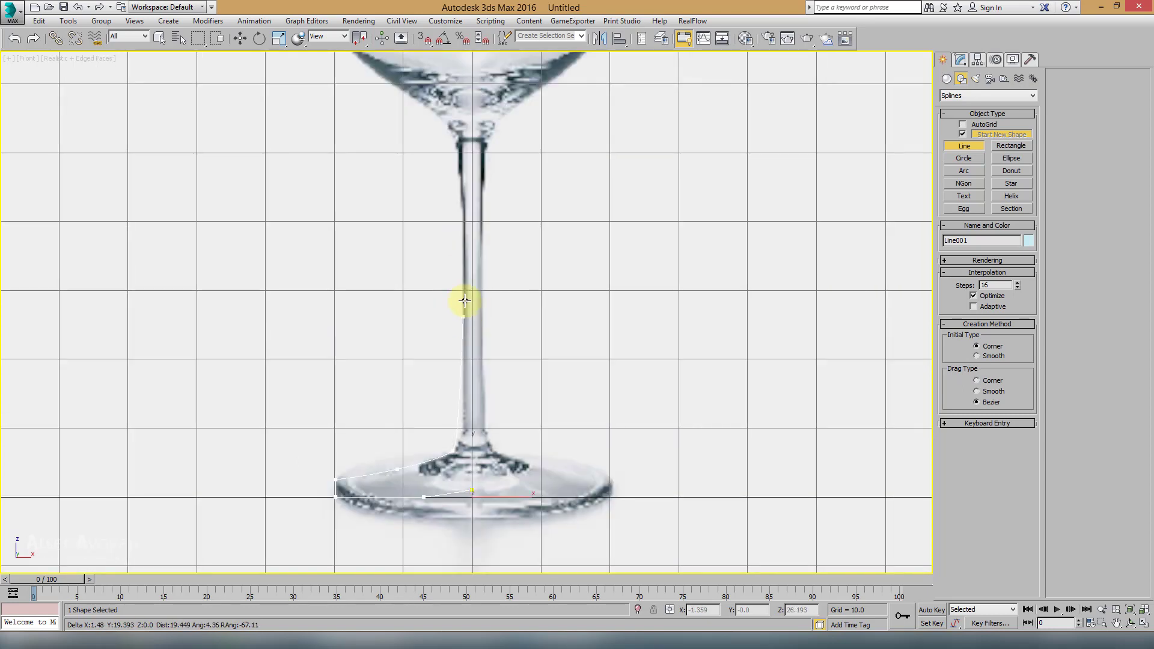
pyautogui.press('g')
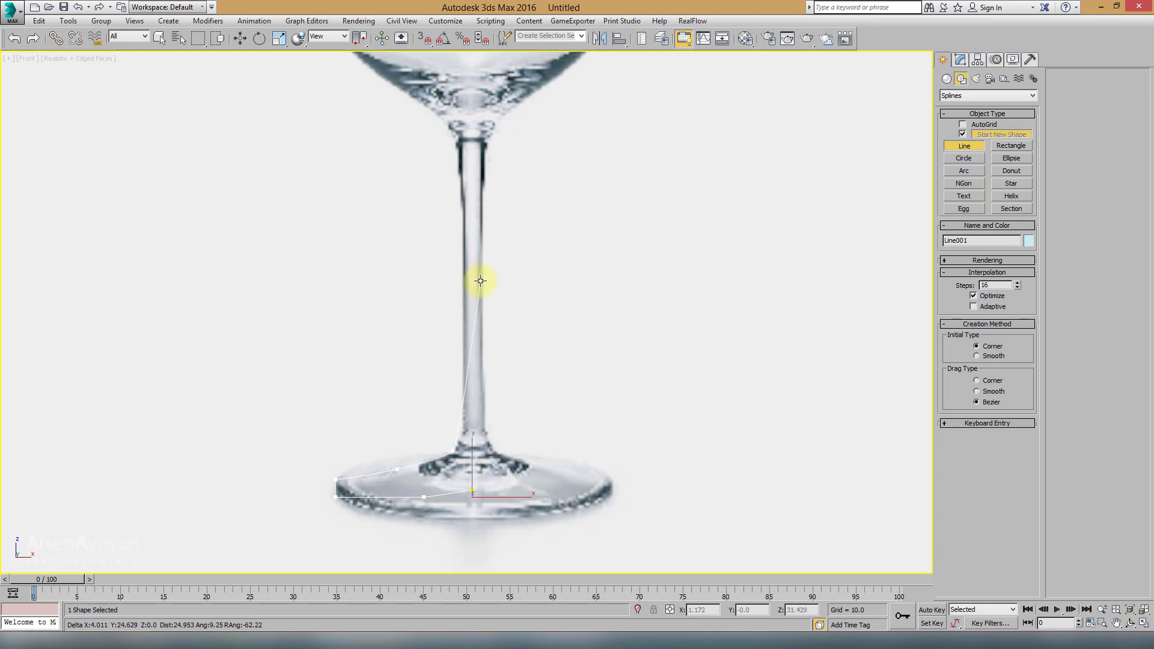
pyautogui.rightClick(480, 280)
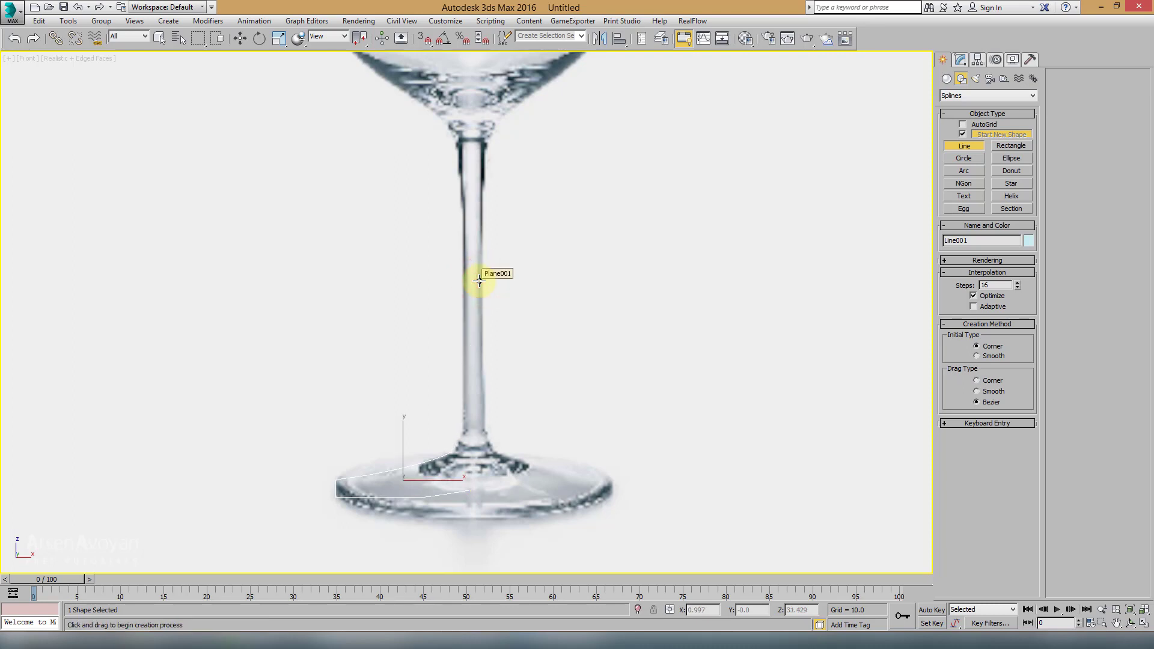
pyautogui.hotkey('ctrl', 'z')
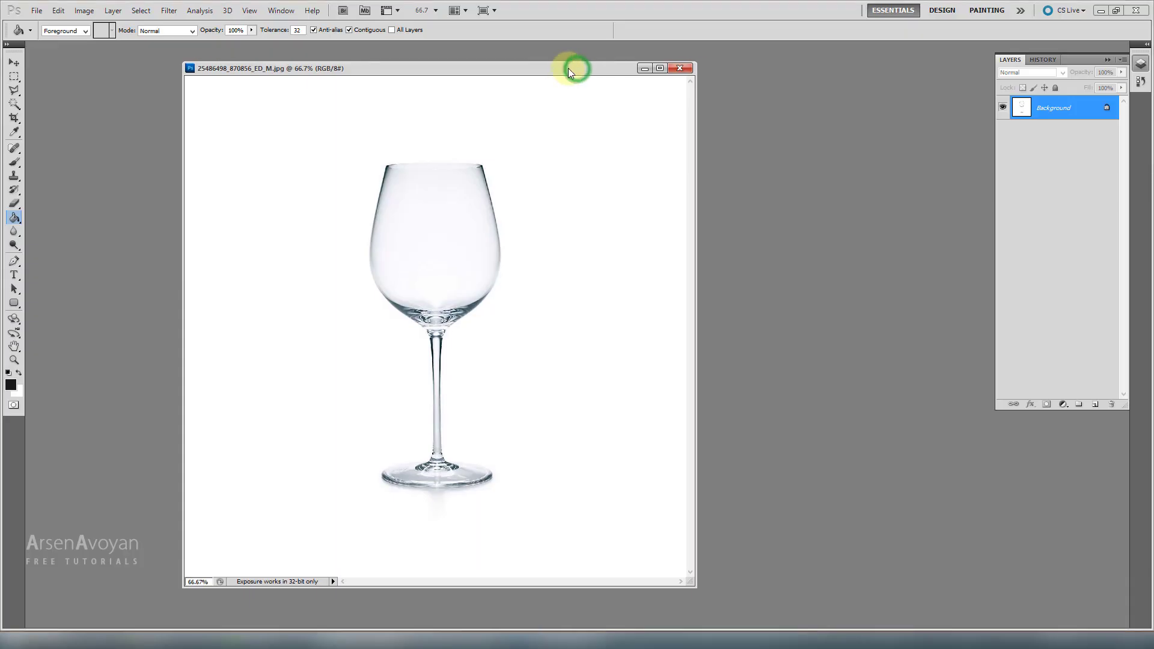
# Invert the glass photo to a light glass on black and frame the whole glass
pyautogui.moveTo(568, 67); pyautogui.dragTo(584, 66)
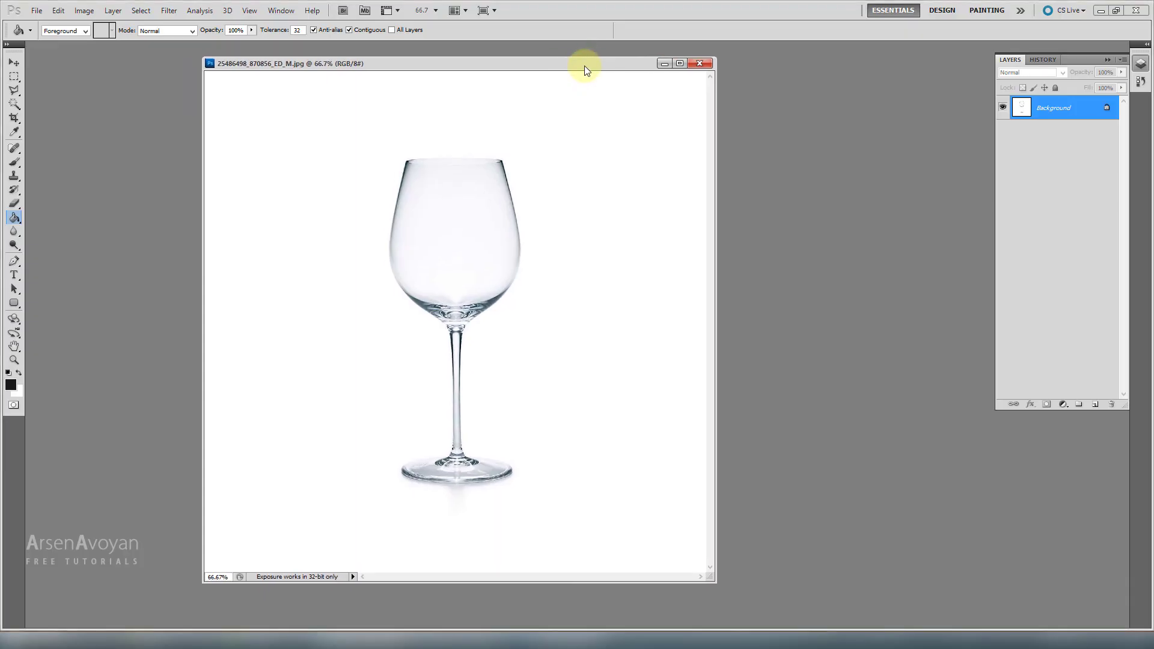
pyautogui.hotkey('ctrl', 'i')
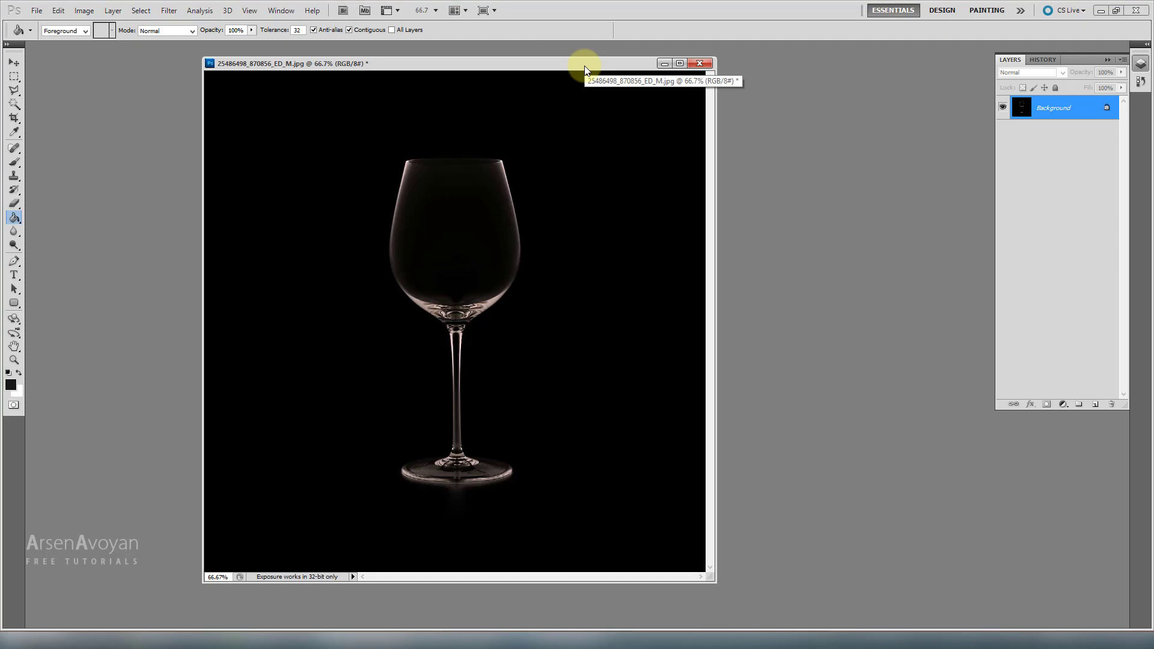
pyautogui.keyDown('ctrl'); pyautogui.moveTo(363, 309); pyautogui.dragTo(454, 274); pyautogui.keyUp('ctrl')
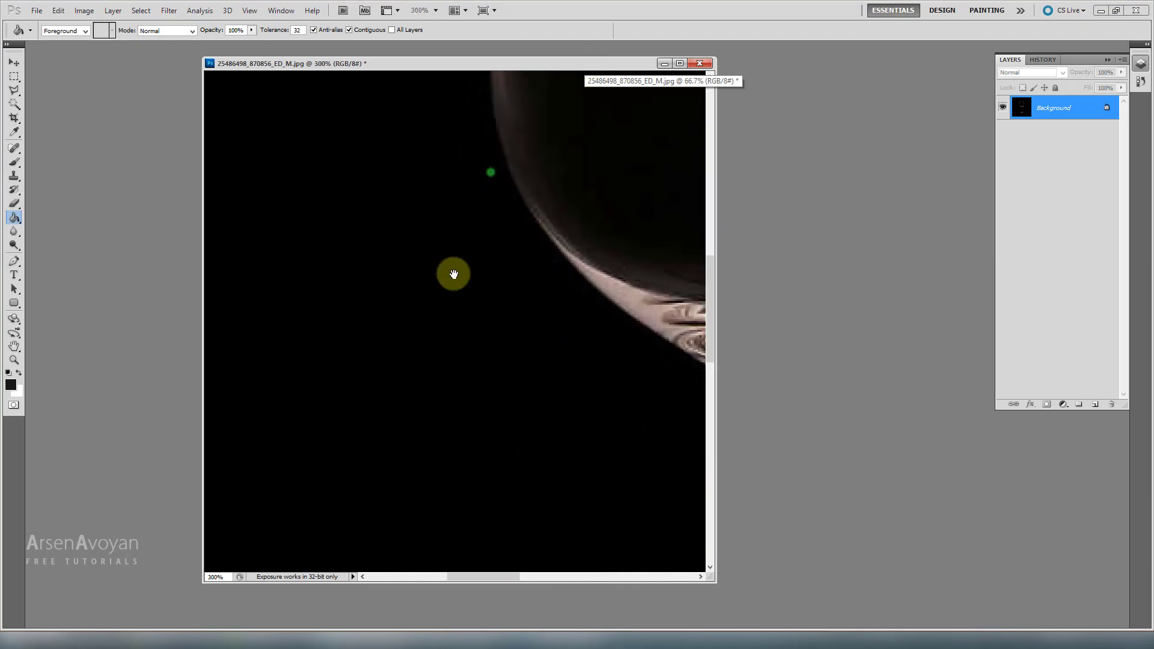
pyautogui.keyDown('alt'); pyautogui.click(459, 240); pyautogui.keyUp('alt')
pyautogui.keyDown('alt'); pyautogui.click(510, 278); pyautogui.keyUp('alt')
pyautogui.keyDown('alt'); pyautogui.click(405, 321); pyautogui.keyUp('alt')
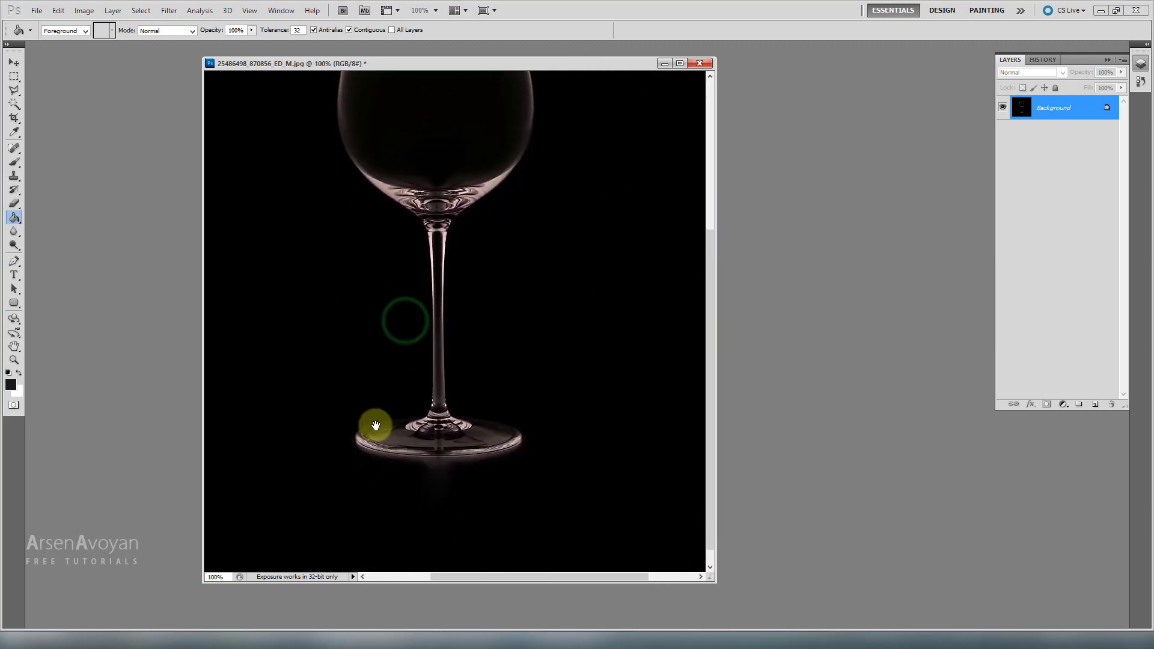
pyautogui.moveTo(376, 425); pyautogui.dragTo(473, 337)
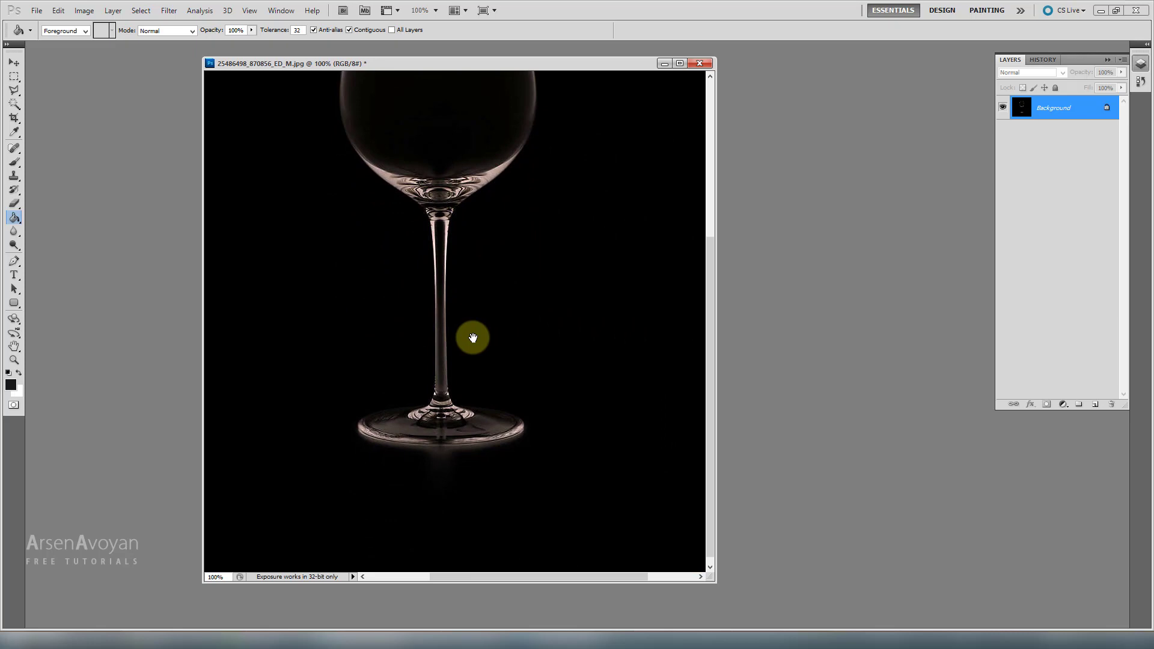
# Save the inverted photo over the original JPG and minimize Photoshop
pyautogui.hotkey('ctrl', 'shift', 's')
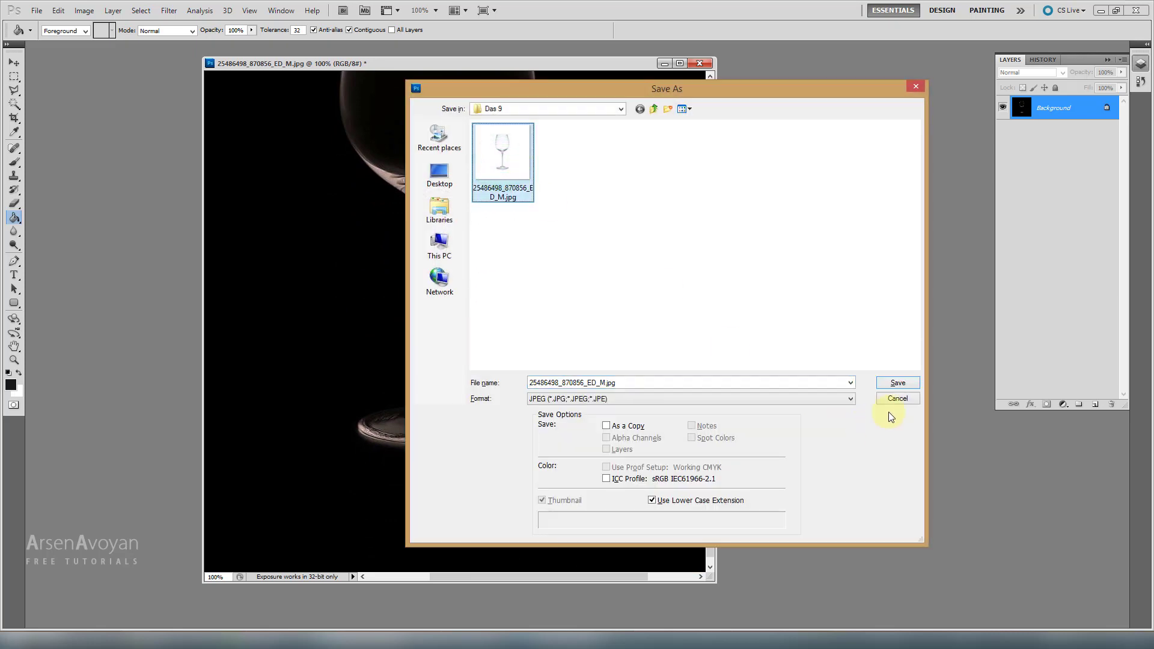
pyautogui.click(896, 383)
pyautogui.click(554, 240)
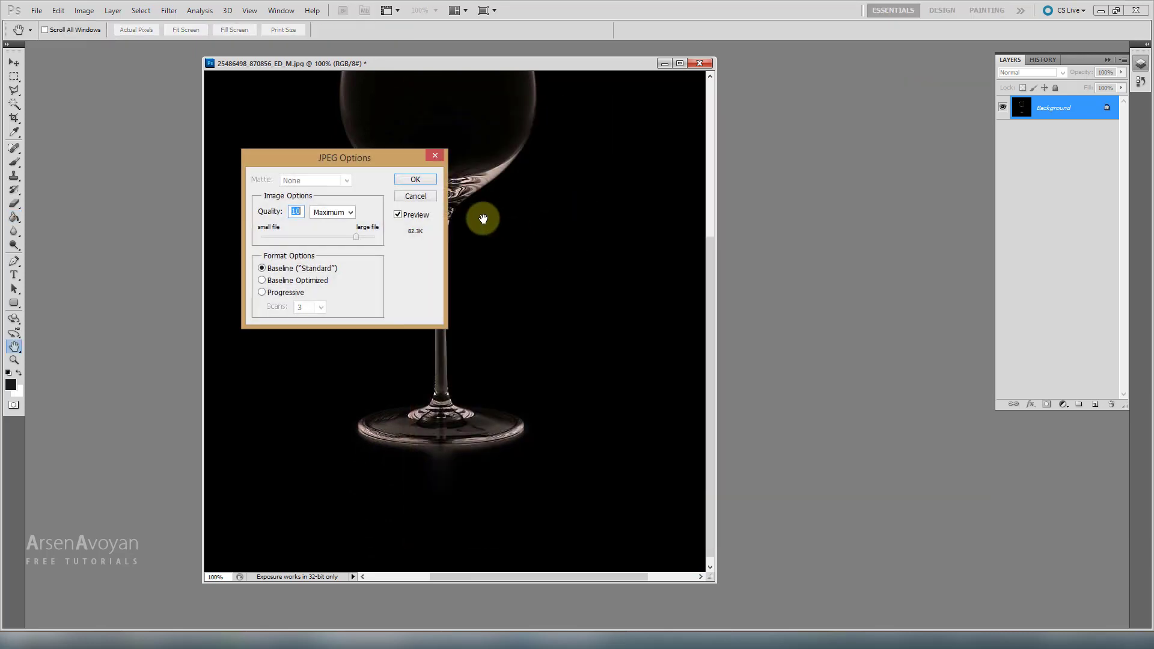
pyautogui.click(415, 180)
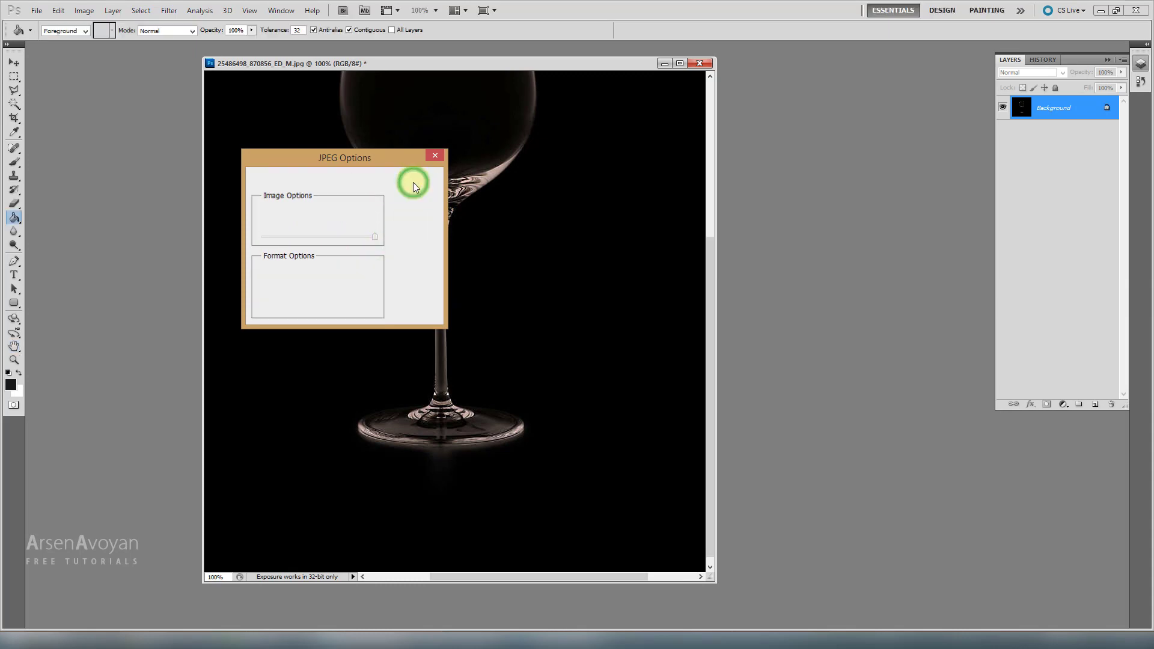
pyautogui.click(1100, 10)
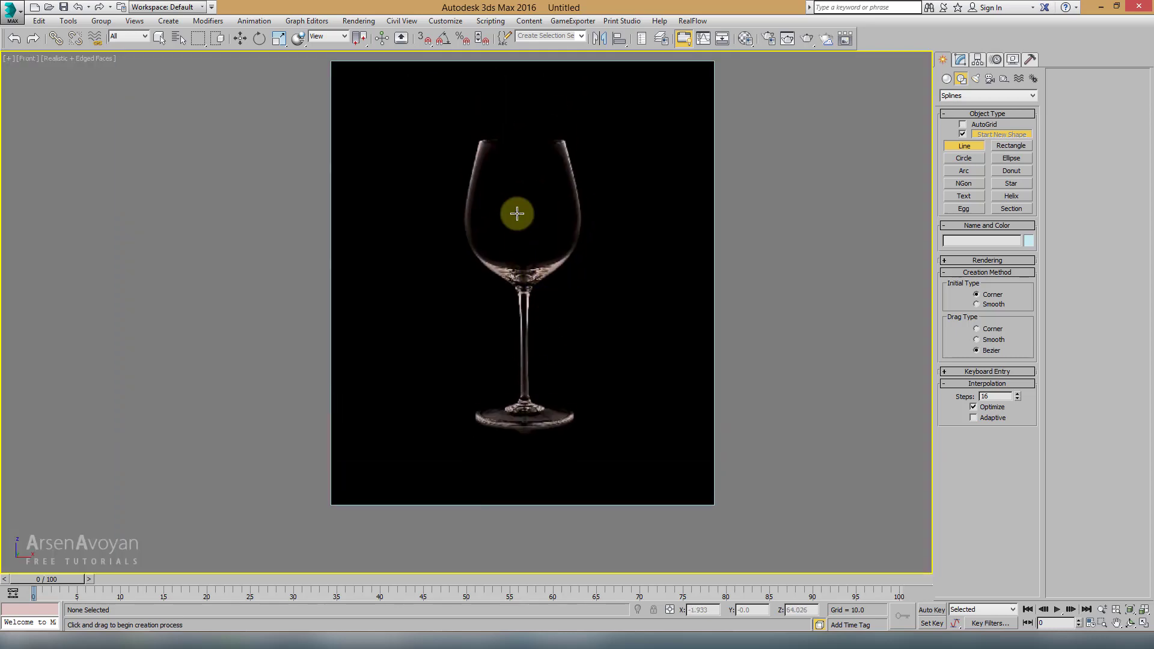
# Reselect the glass reference material slot, close the Material Editor, and zoom the front view
pyautogui.click(748, 40)
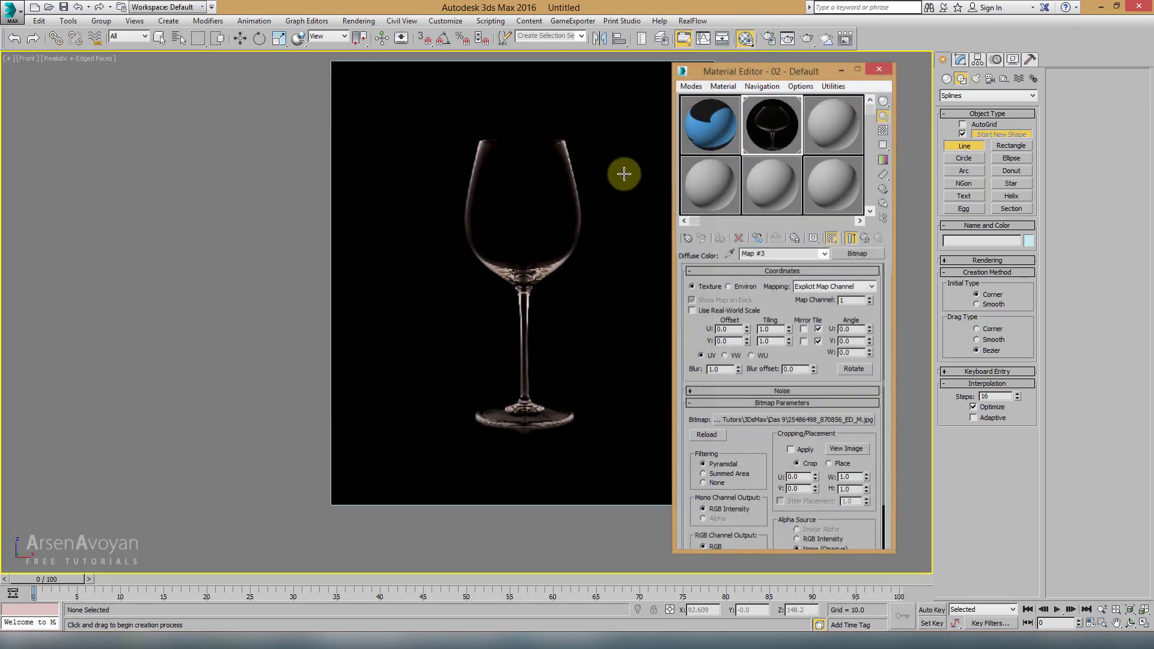
pyautogui.click(761, 134)
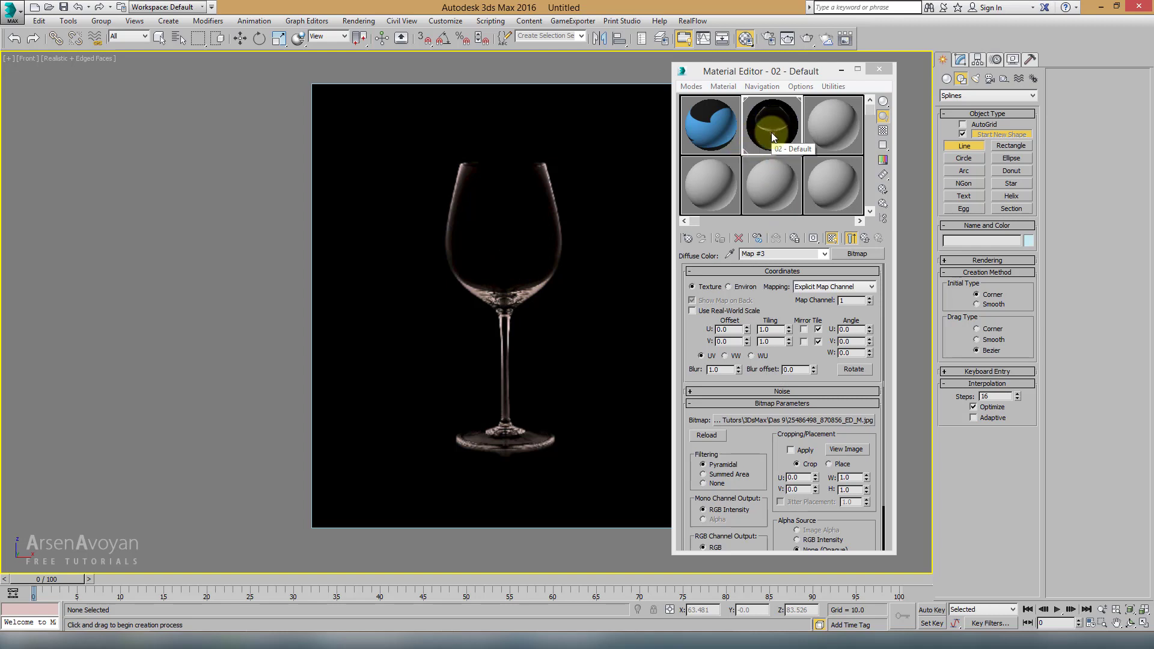
pyautogui.click(878, 70)
pyautogui.scroll(2, 515, 304)
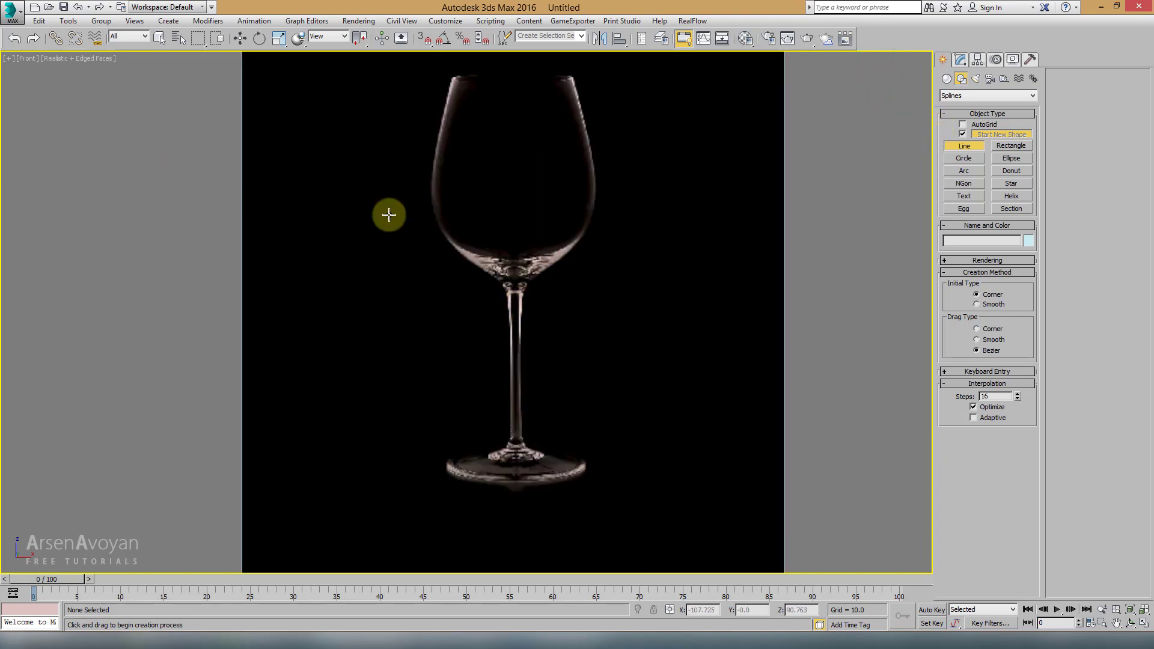
pyautogui.scroll(4, 520, 310)
pyautogui.scroll(1, 481, 240)
# Start the profile line at the foot centre and trace the foot's outline to the stem
pyautogui.scroll(-1, 489, 381)
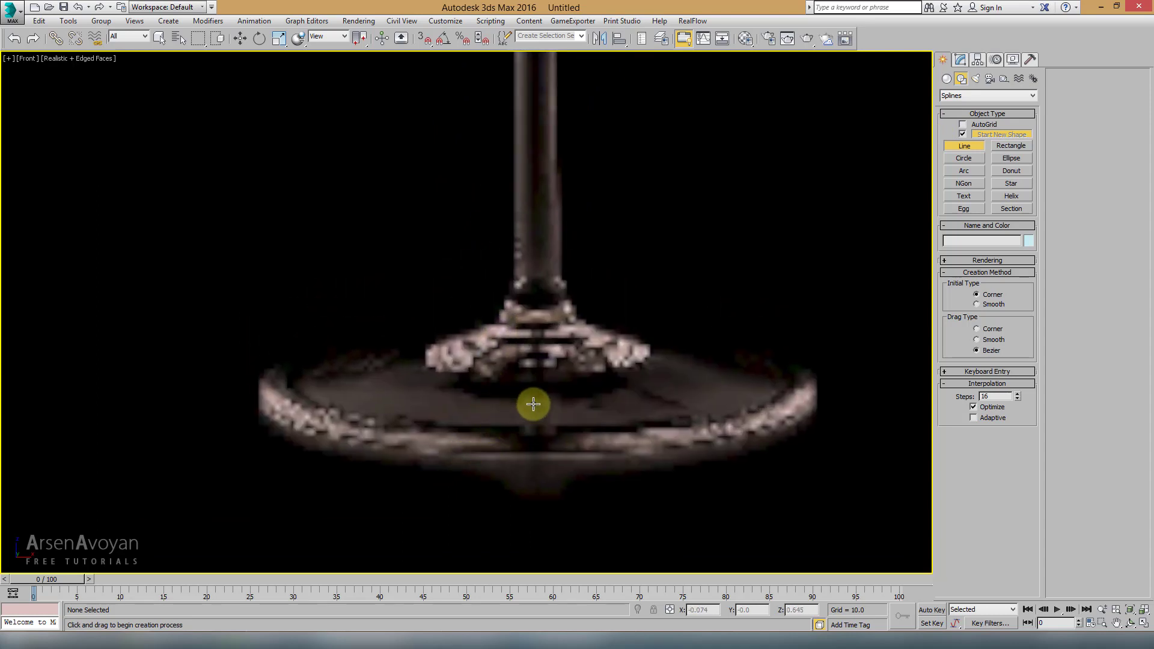
pyautogui.press('g')
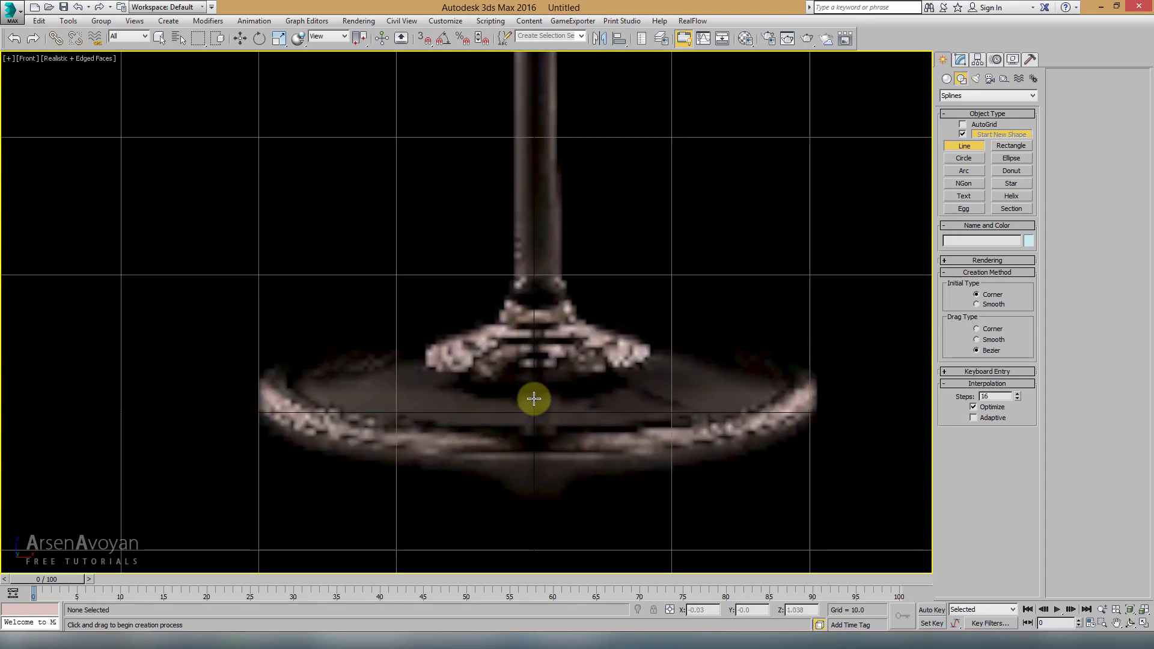
pyautogui.click(533, 398)
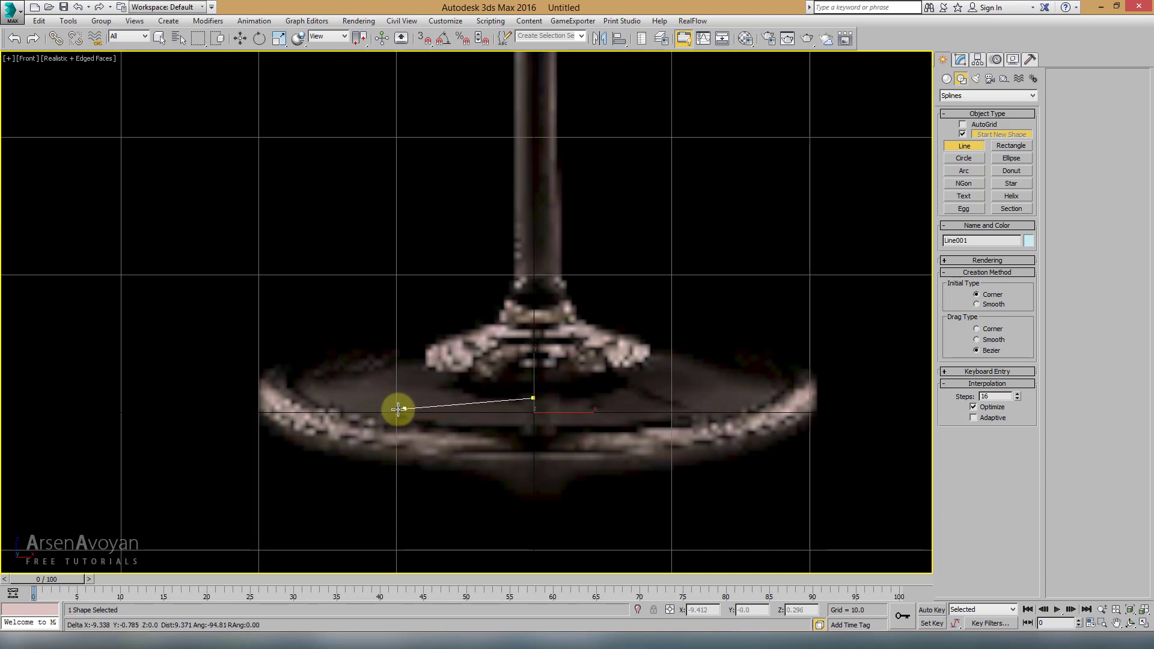
pyautogui.click(394, 413)
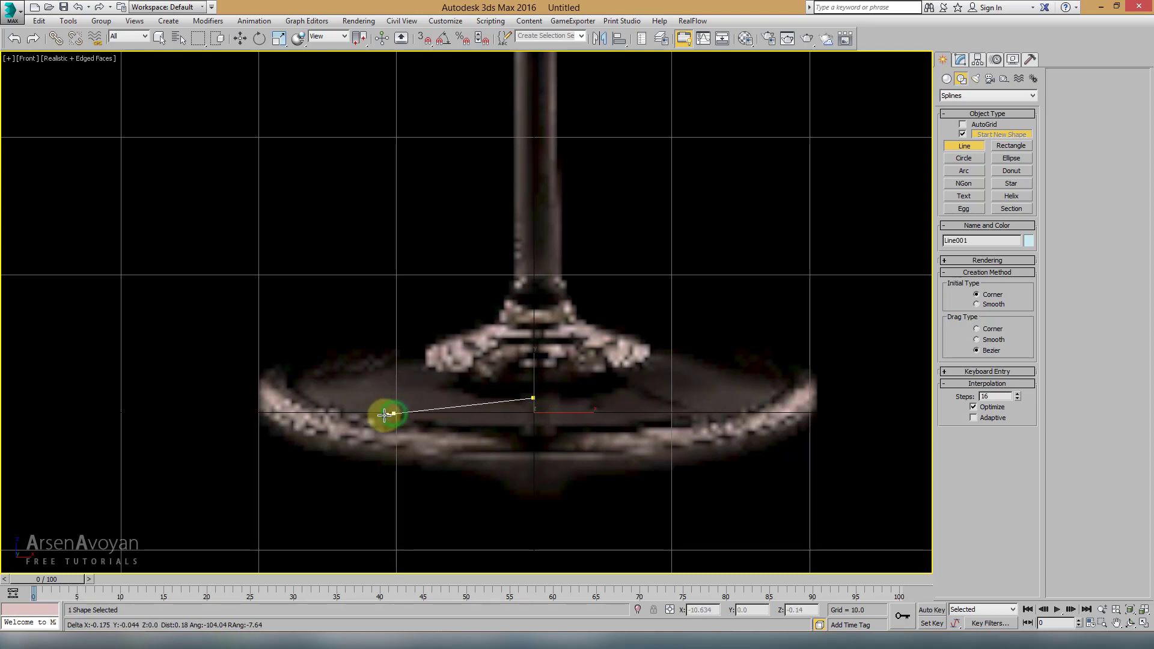
pyautogui.click(258, 410)
pyautogui.click(259, 369)
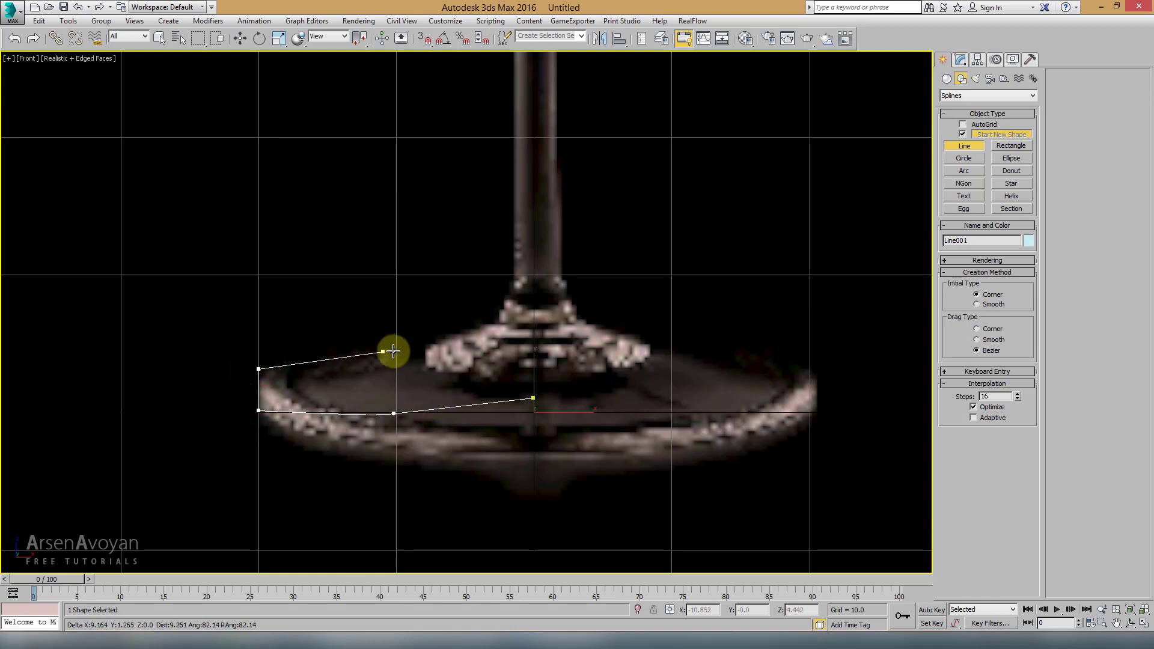
pyautogui.click(419, 351)
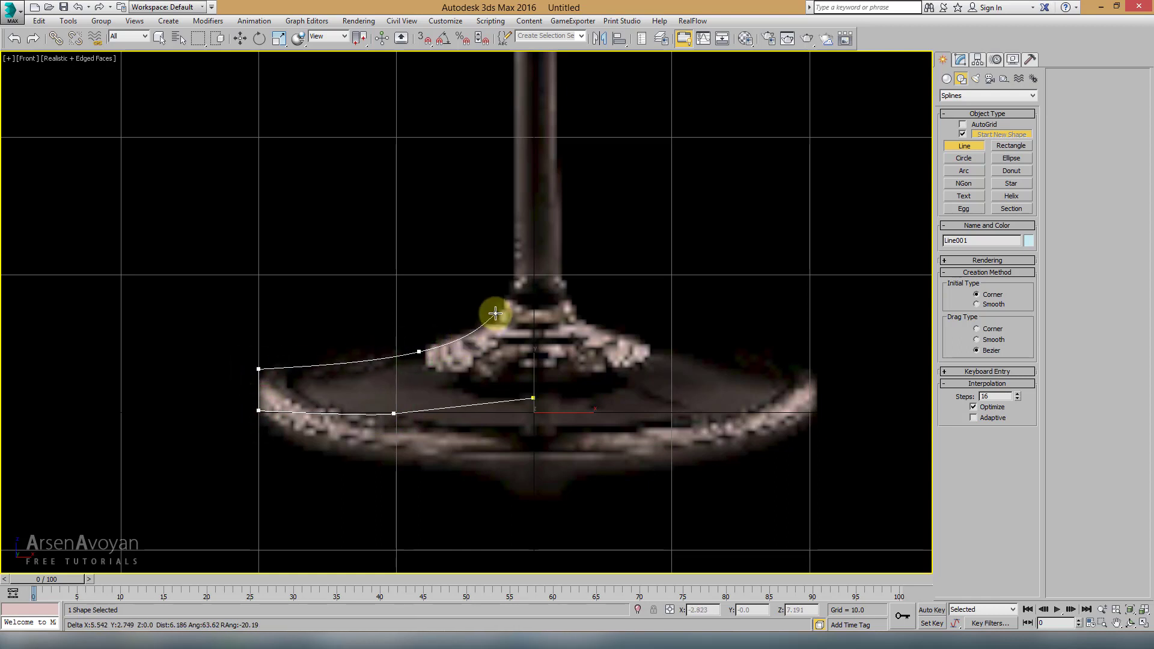
pyautogui.moveTo(503, 310); pyautogui.dragTo(511, 297)
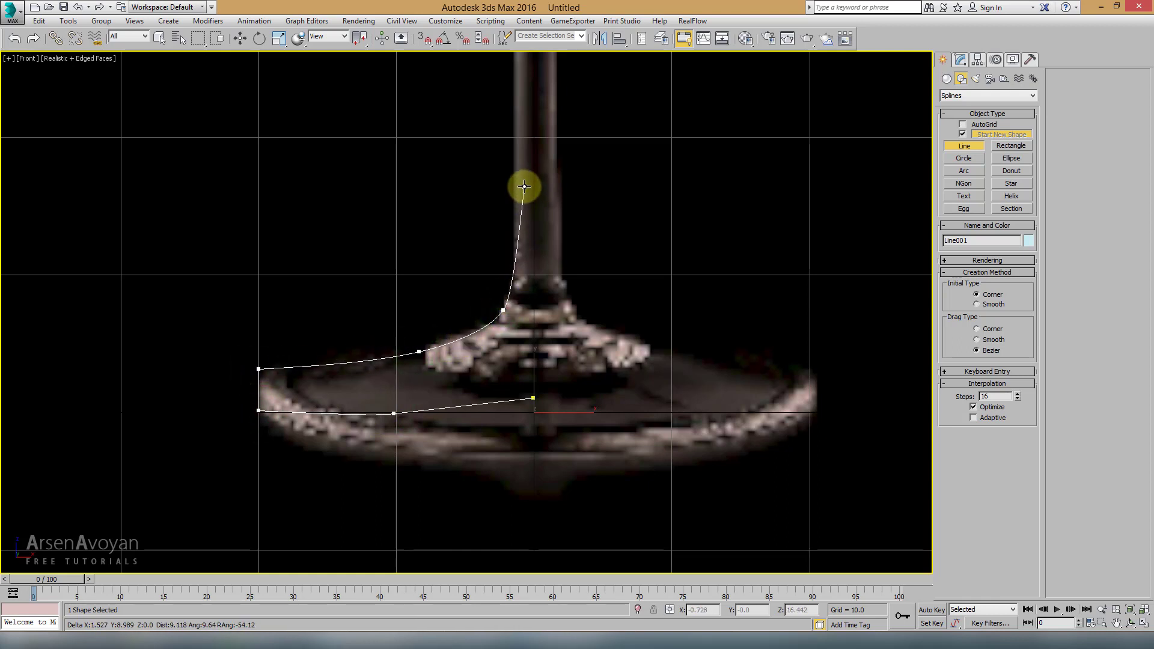
# Continue the line up the stem to a curved point under the bowl
pyautogui.press('g')
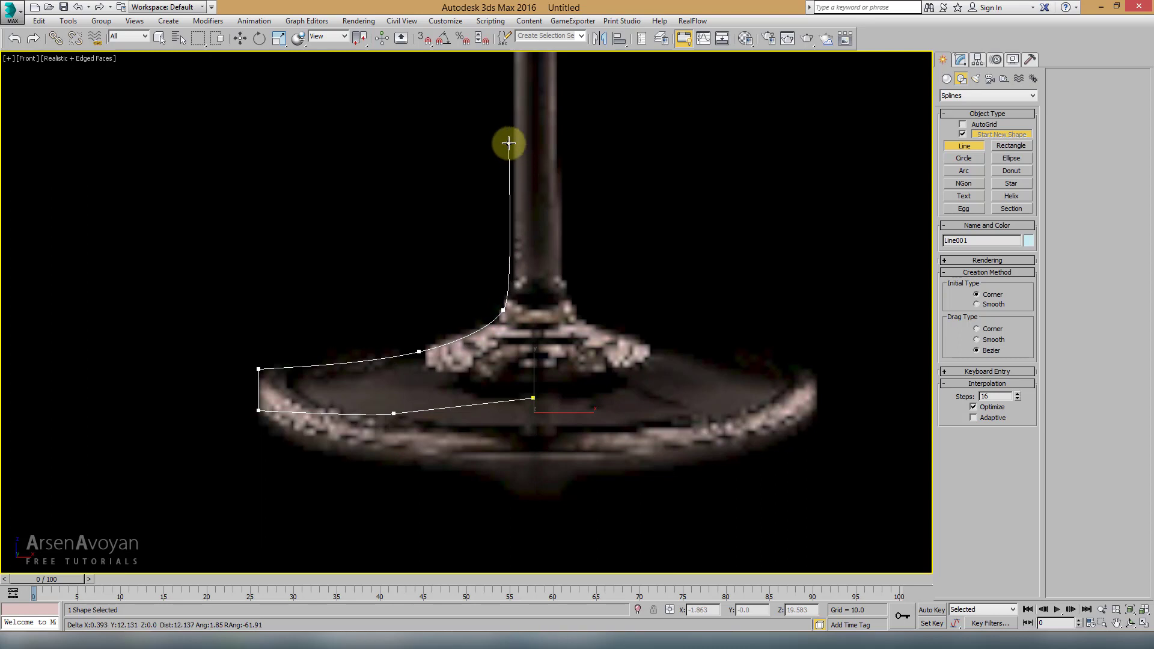
pyautogui.scroll(-2, 509, 143)
pyautogui.scroll(-2, 509, 143)
pyautogui.moveTo(509, 143); pyautogui.dragTo(467, 311, button='middle')
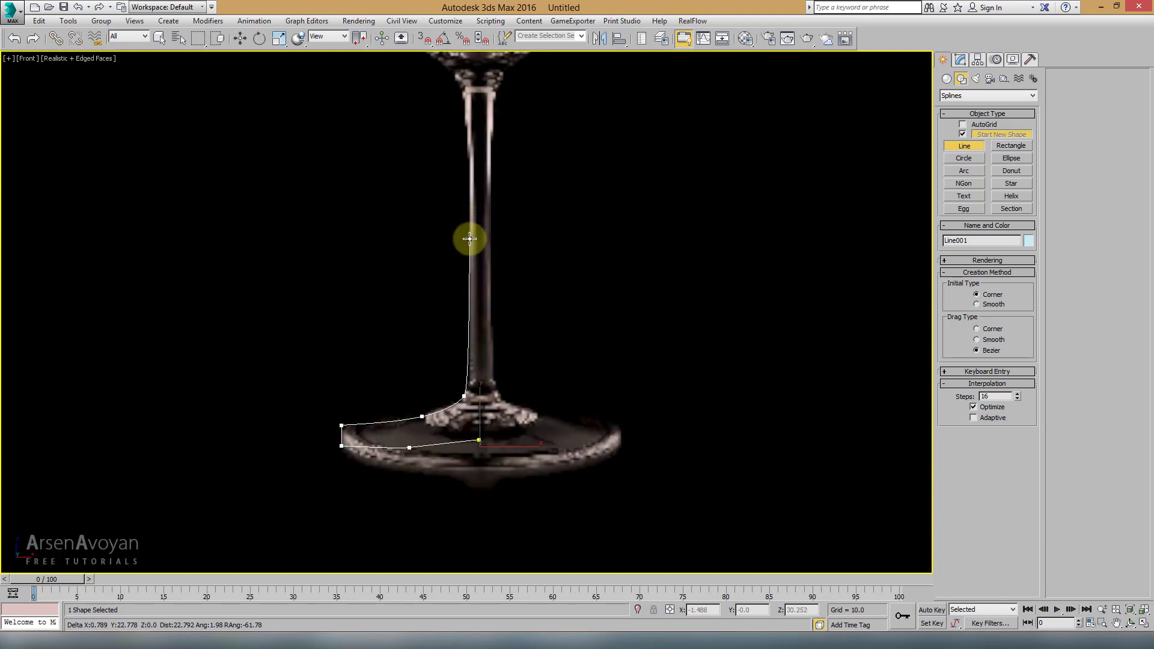
pyautogui.click(469, 239)
pyautogui.moveTo(455, 98); pyautogui.dragTo(467, 317, button='middle')
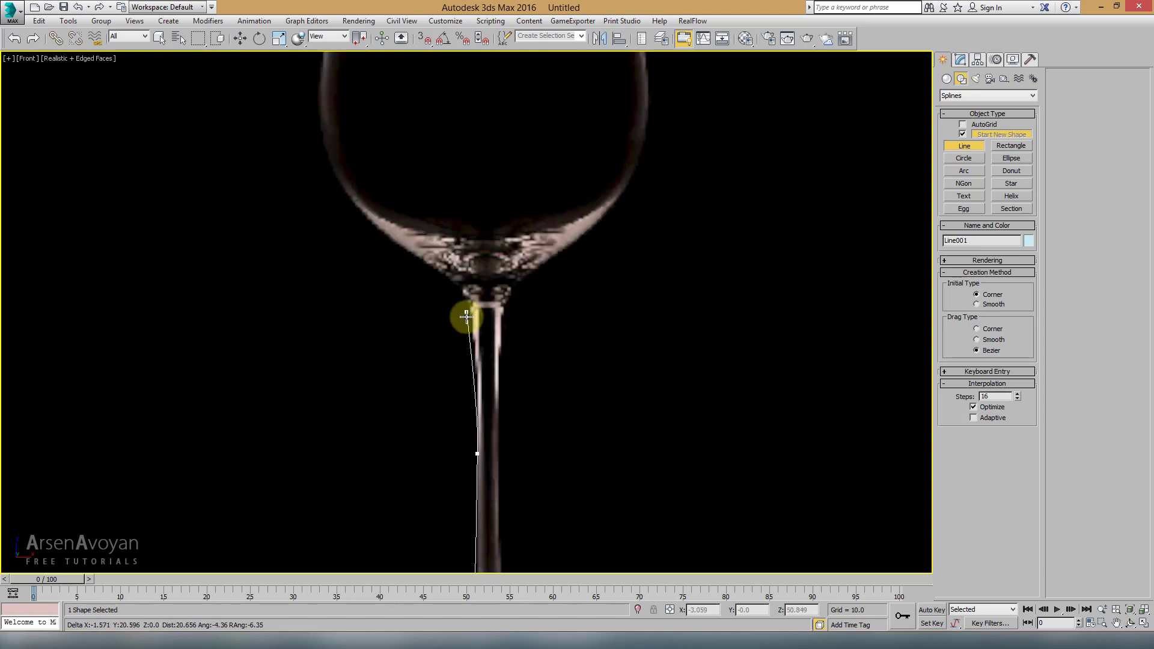
pyautogui.click(473, 336)
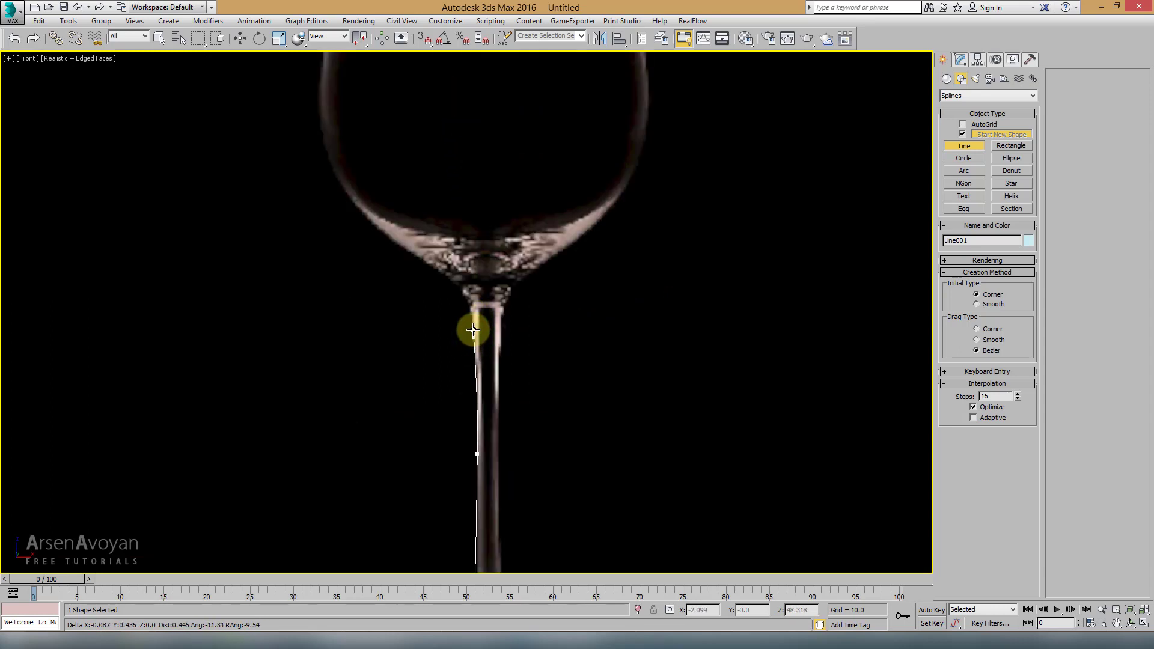
pyautogui.click(465, 294)
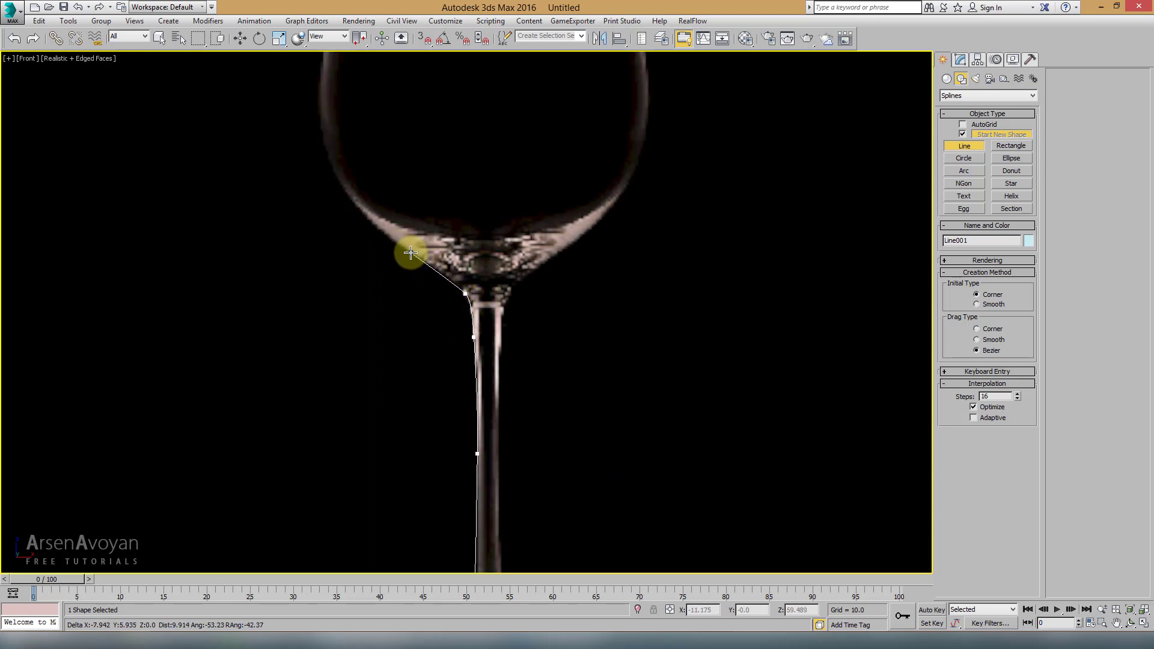
pyautogui.moveTo(411, 253); pyautogui.dragTo(402, 248)
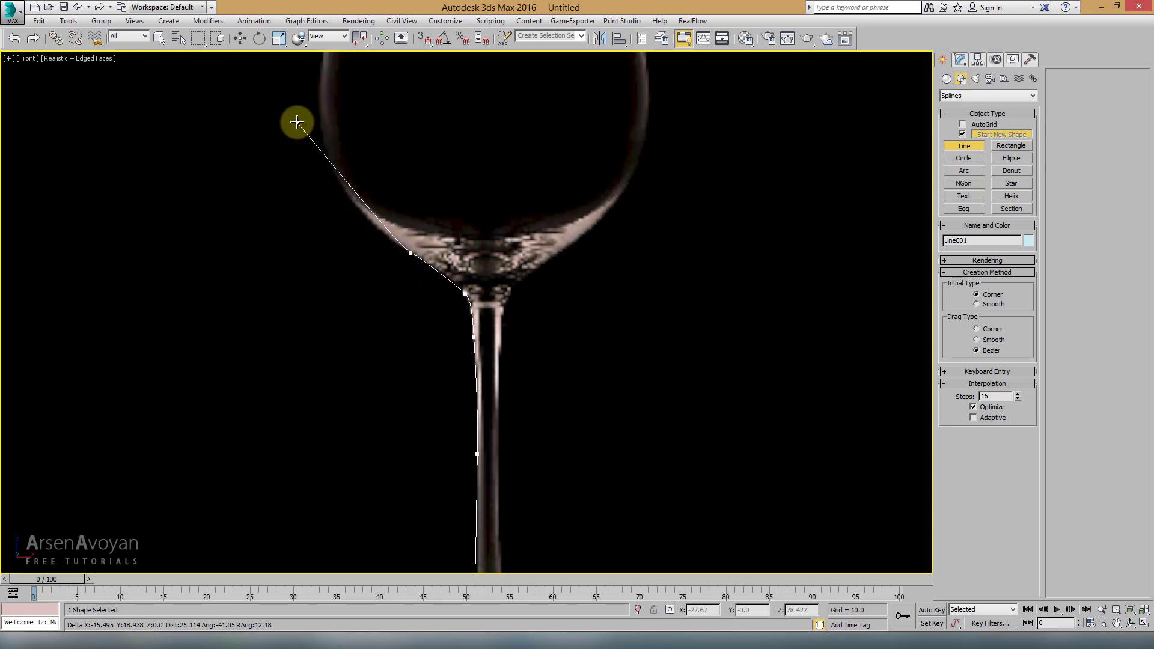
# Curve the line up the bowl's outer wall to the rim
pyautogui.press('i')
pyautogui.moveTo(492, 344); pyautogui.dragTo(489, 327)
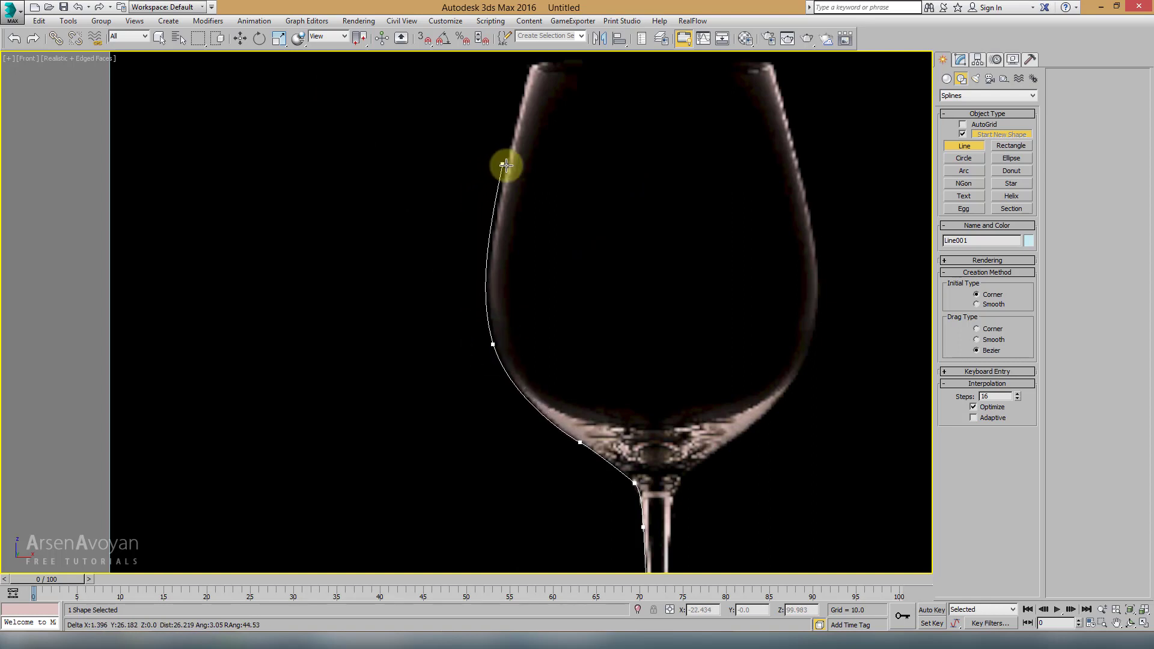
pyautogui.moveTo(508, 167); pyautogui.dragTo(510, 146)
pyautogui.press('i')
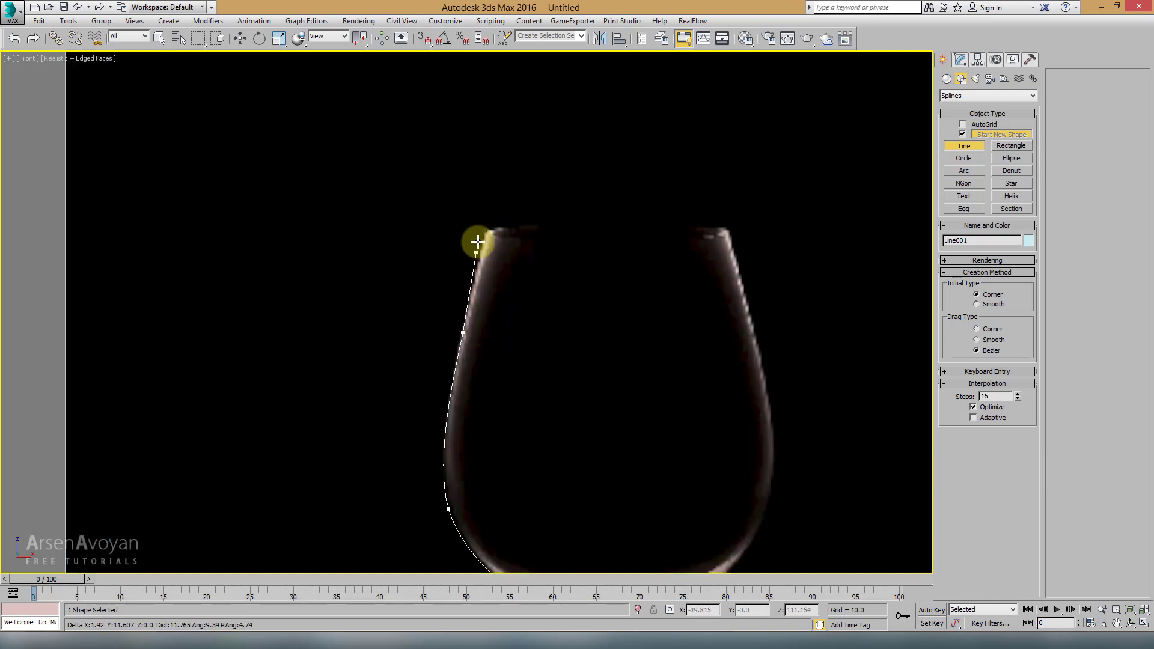
pyautogui.click(485, 231)
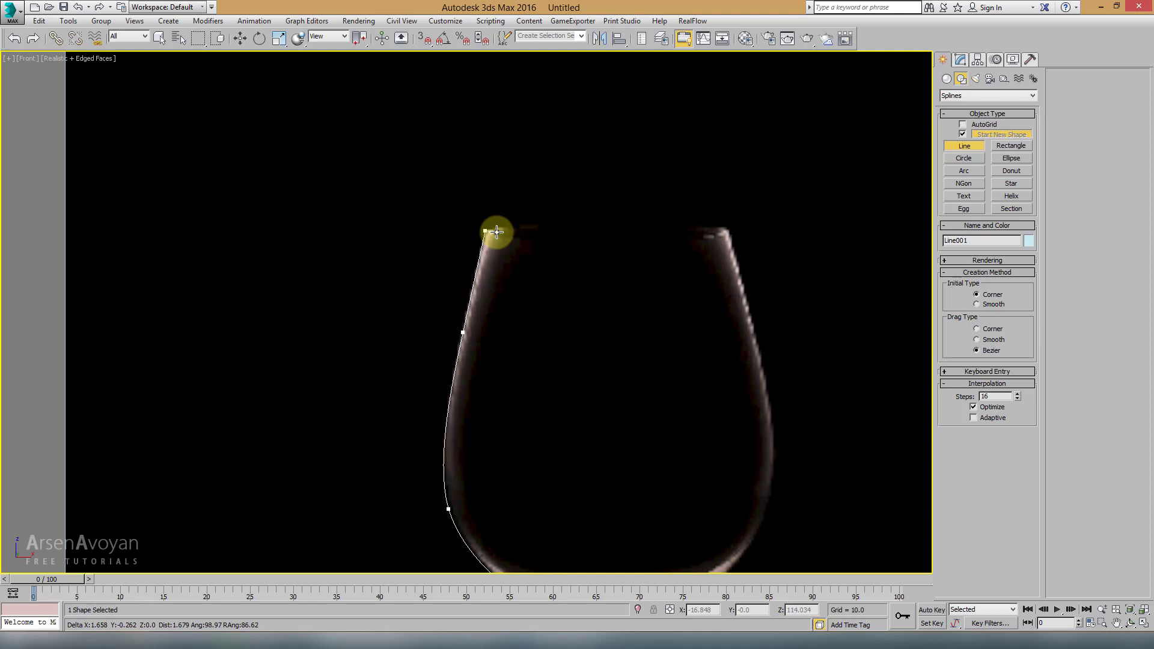
pyautogui.scroll(5, 496, 232)
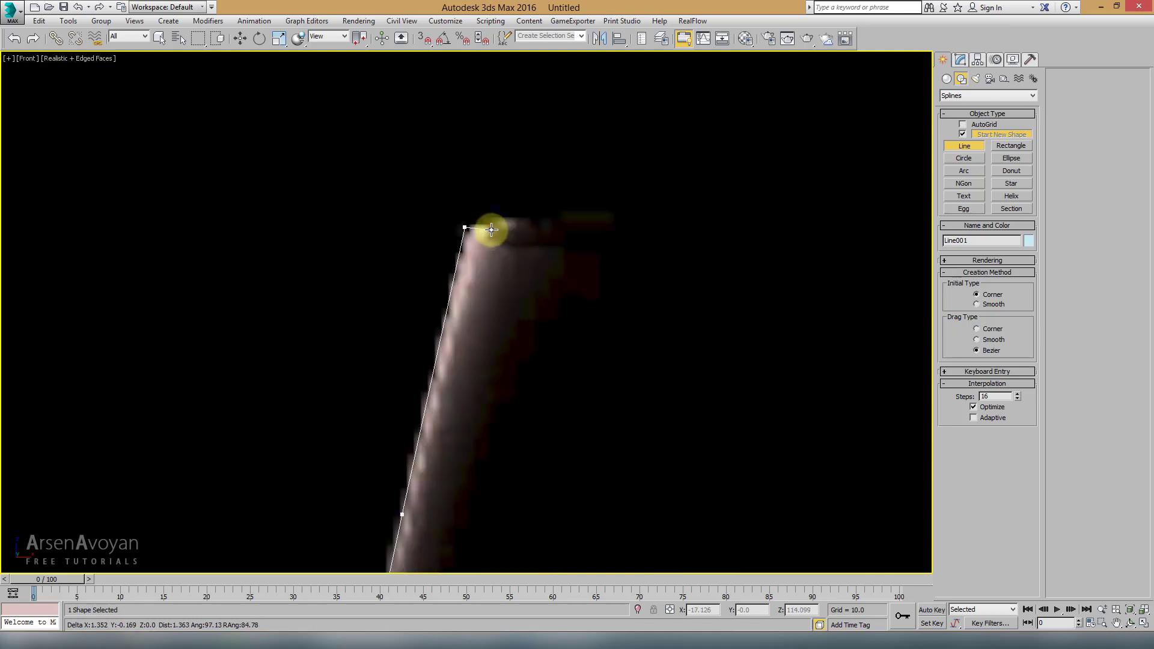
pyautogui.scroll(-2, 491, 229)
pyautogui.scroll(-3, 489, 229)
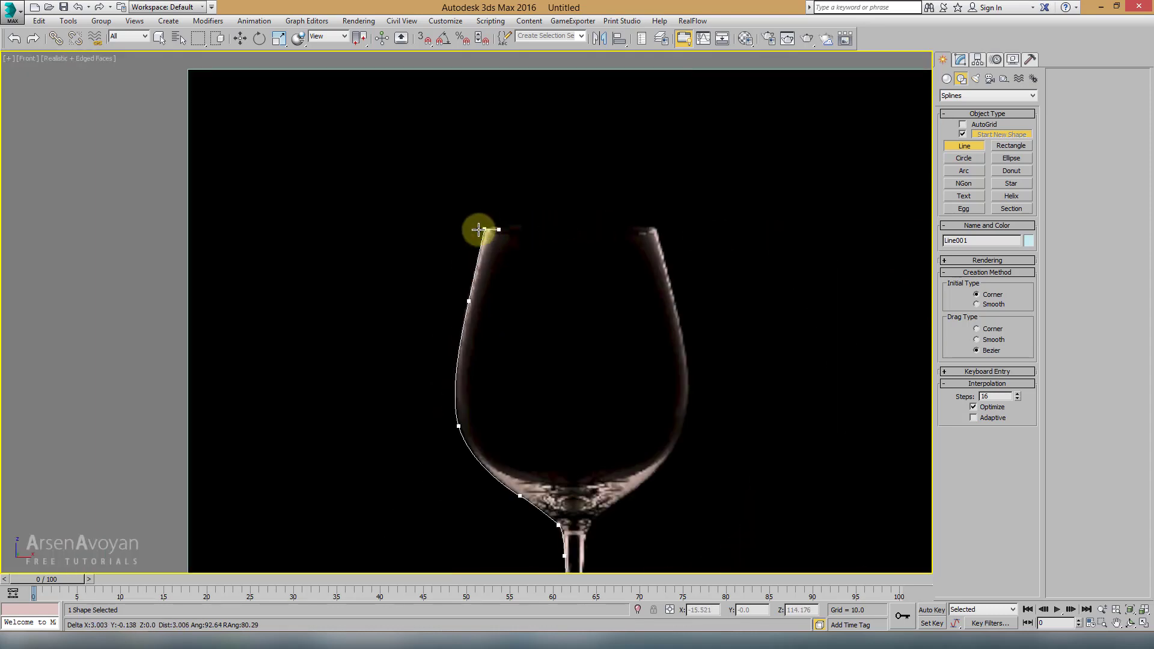
pyautogui.scroll(3, 478, 227)
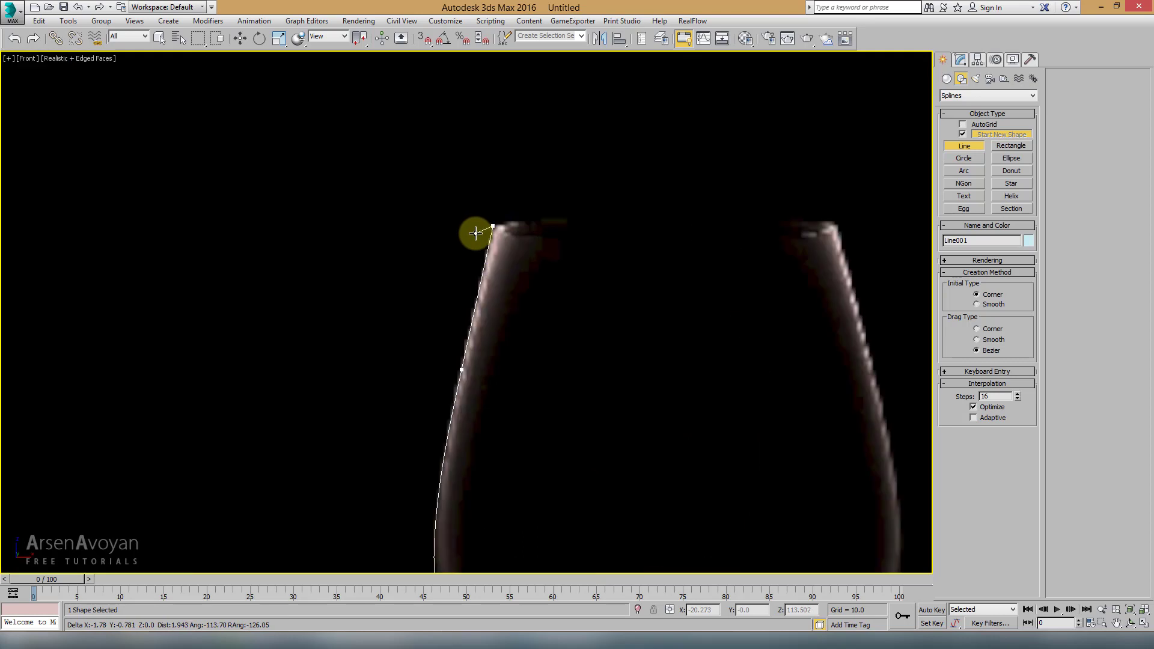
# Cross the rim thickness and trace down the inner wall to the bowl's inner centre, then finish
pyautogui.click(509, 228)
pyautogui.click(475, 371)
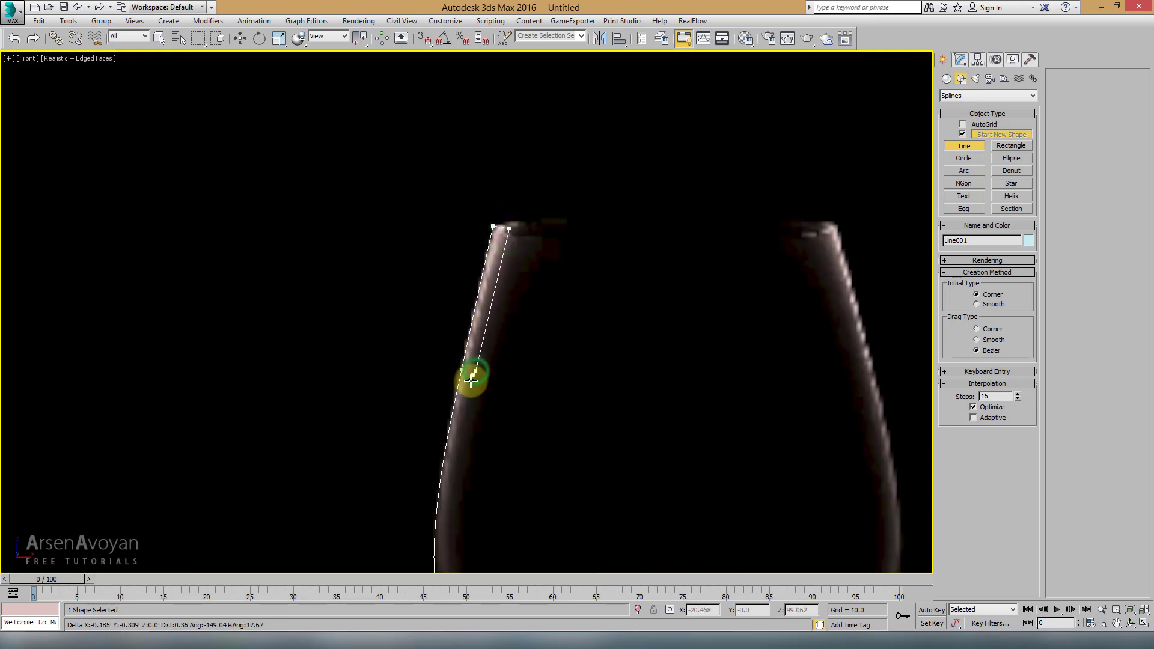
pyautogui.scroll(-3, 471, 399)
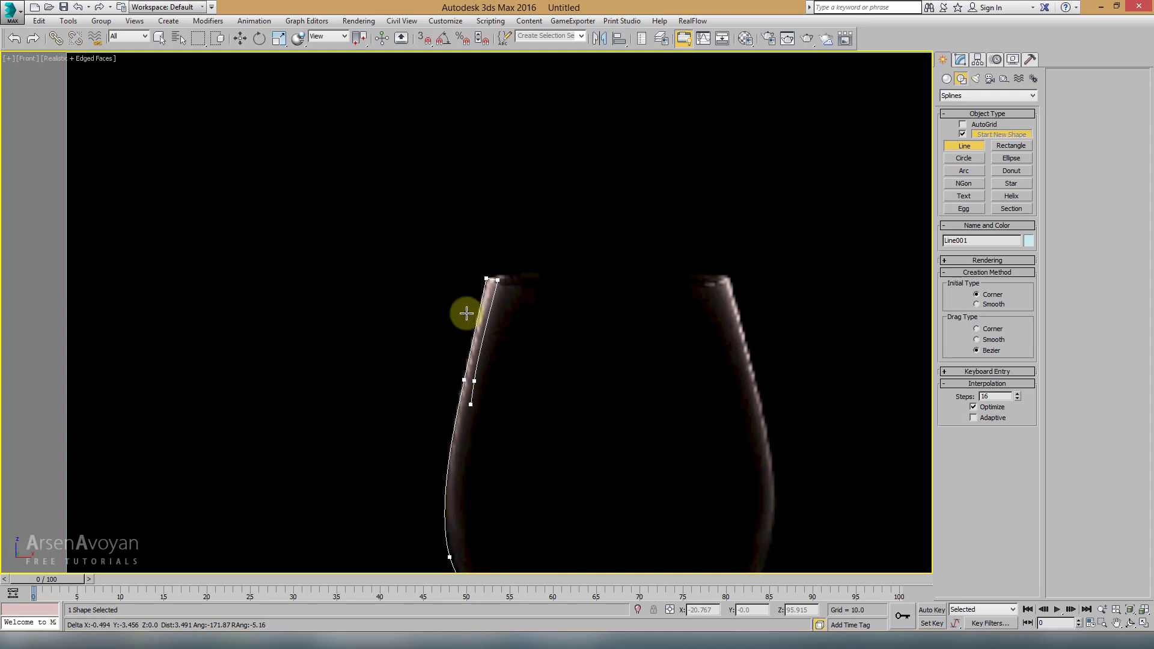
pyautogui.scroll(-1, 463, 325)
pyautogui.scroll(2, 460, 420)
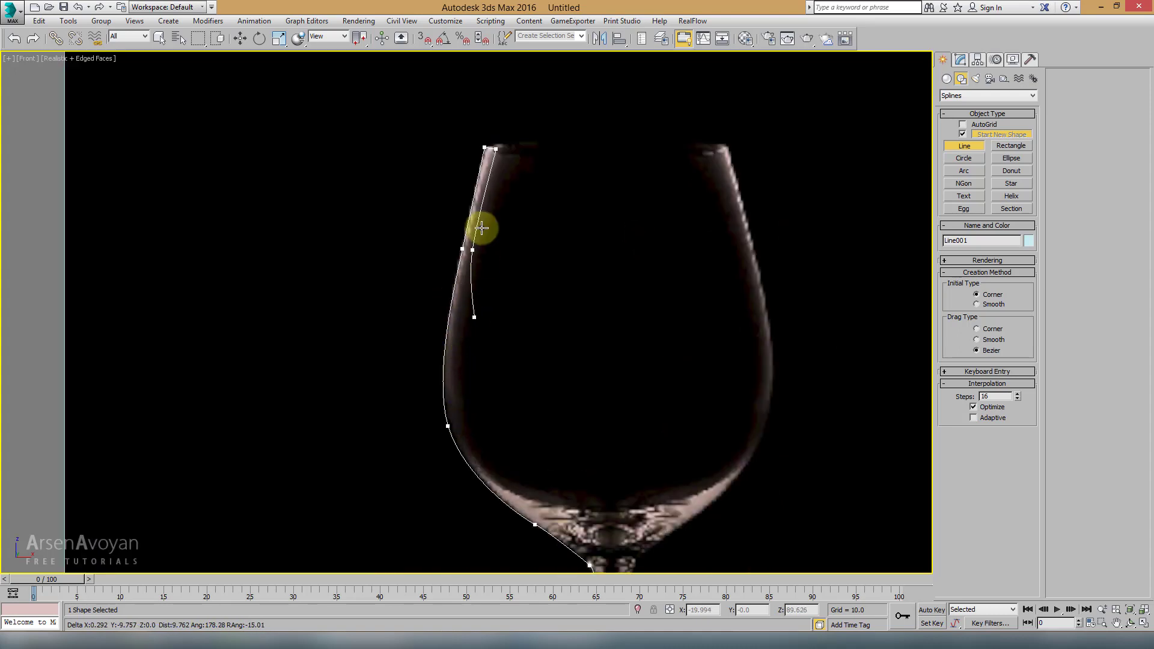
pyautogui.click(466, 417)
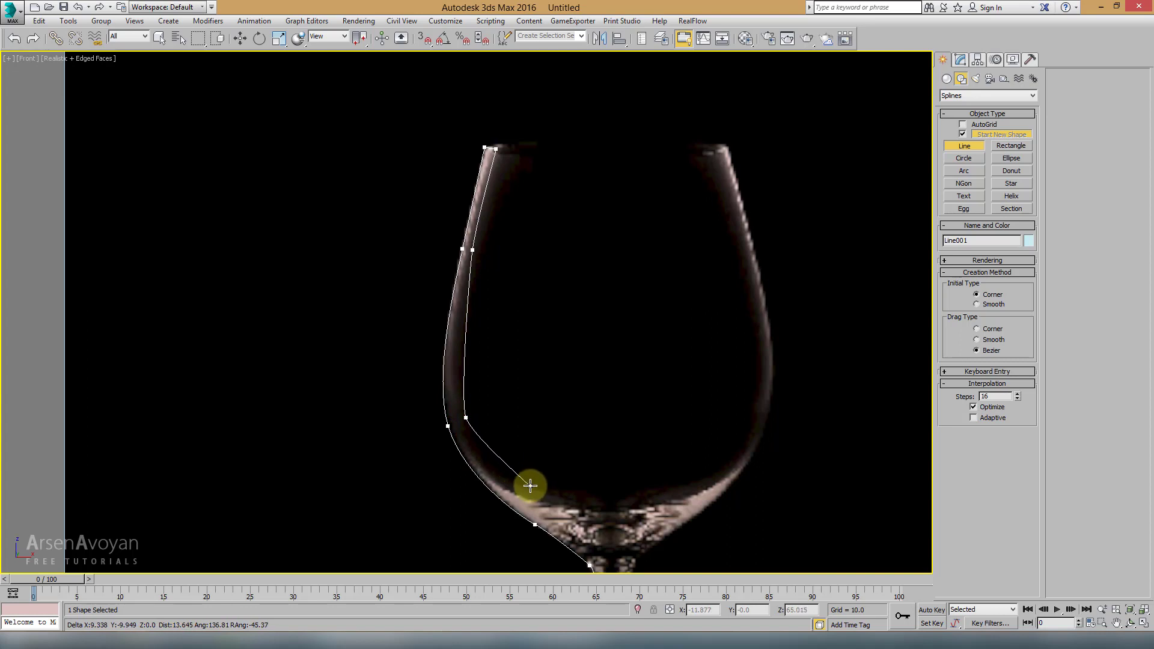
pyautogui.click(532, 484)
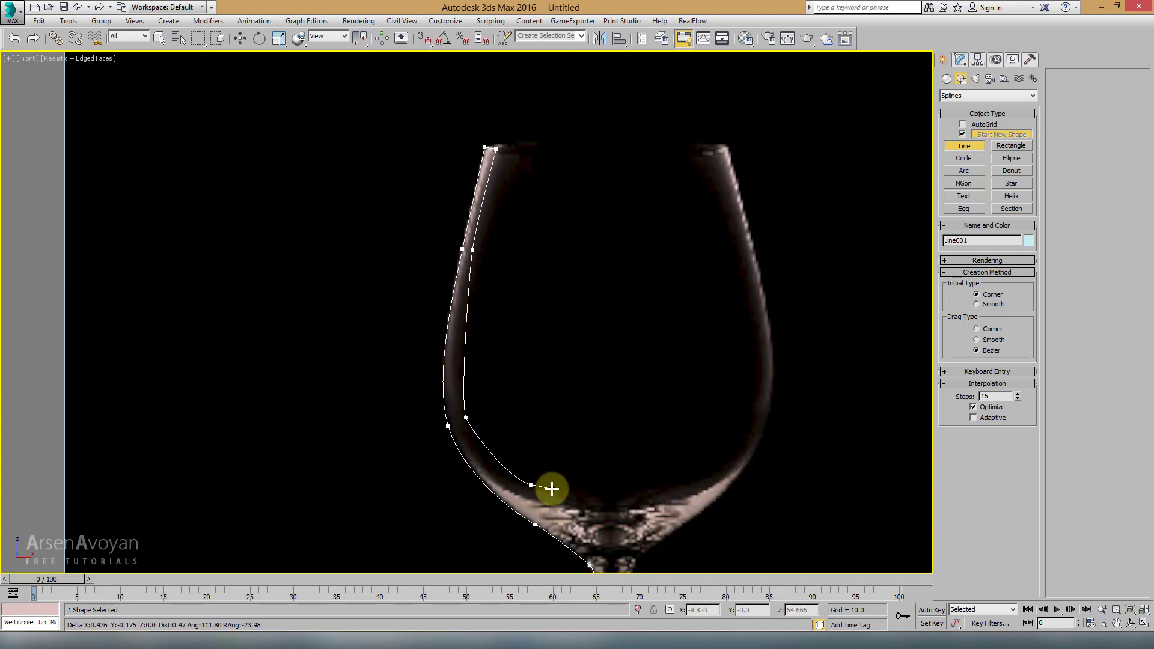
pyautogui.click(607, 494)
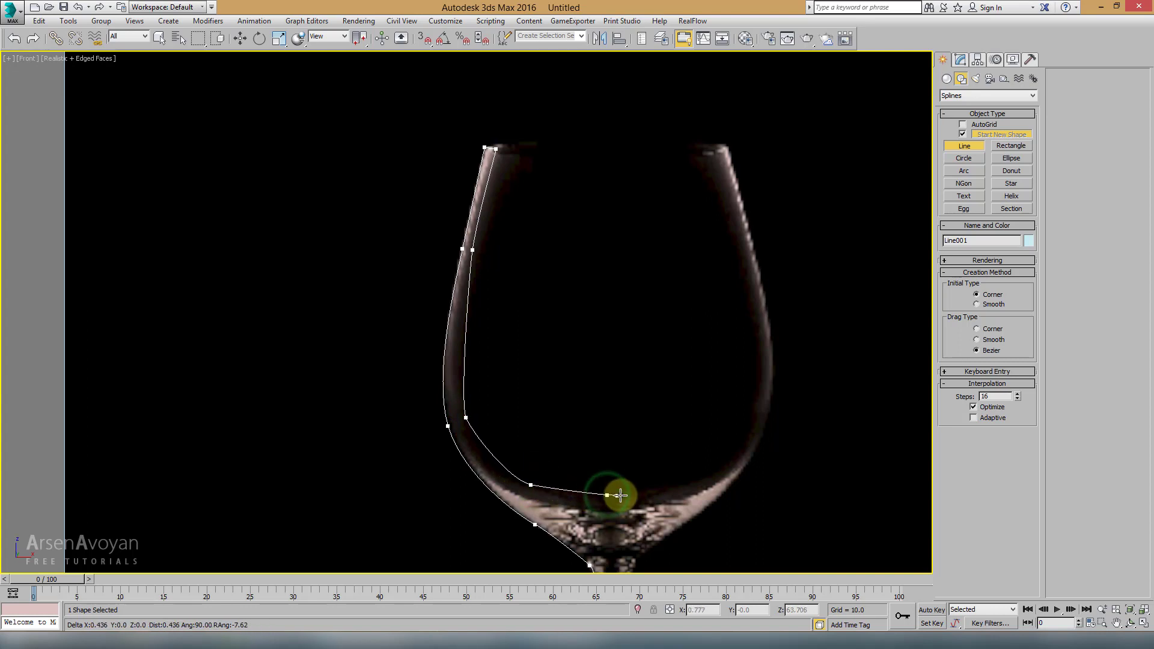
pyautogui.rightClick(622, 495)
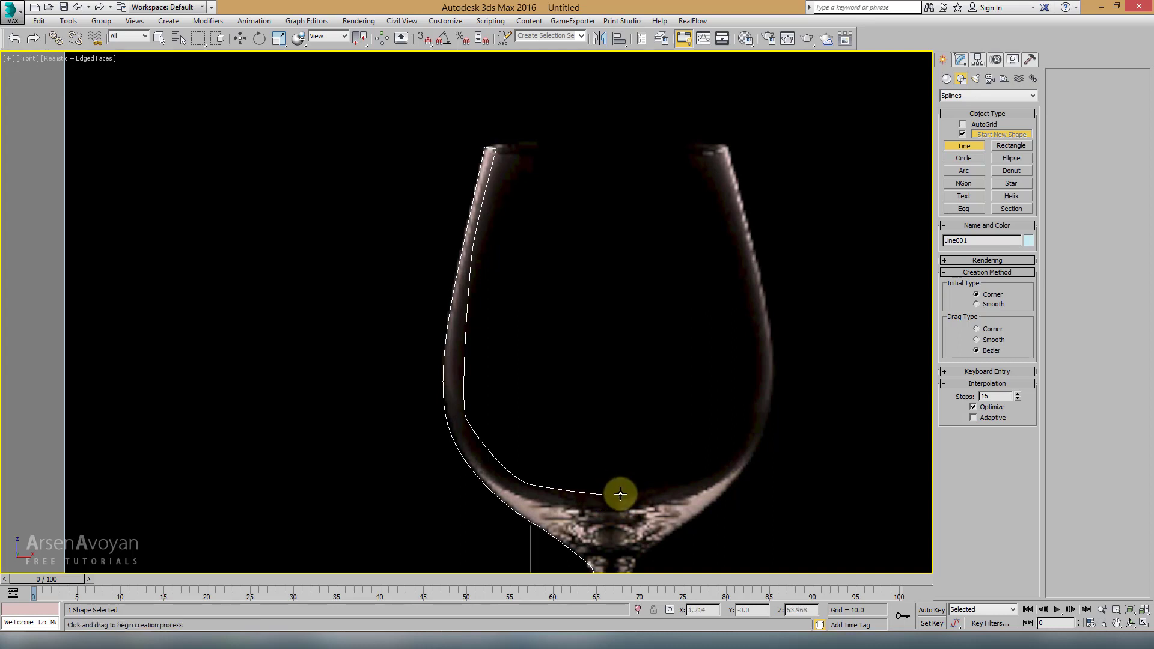
# Frame the upper bowl, restore shaded display, and open Line001 in the Modify panel
pyautogui.moveTo(607, 446); pyautogui.dragTo(561, 245, button='middle')
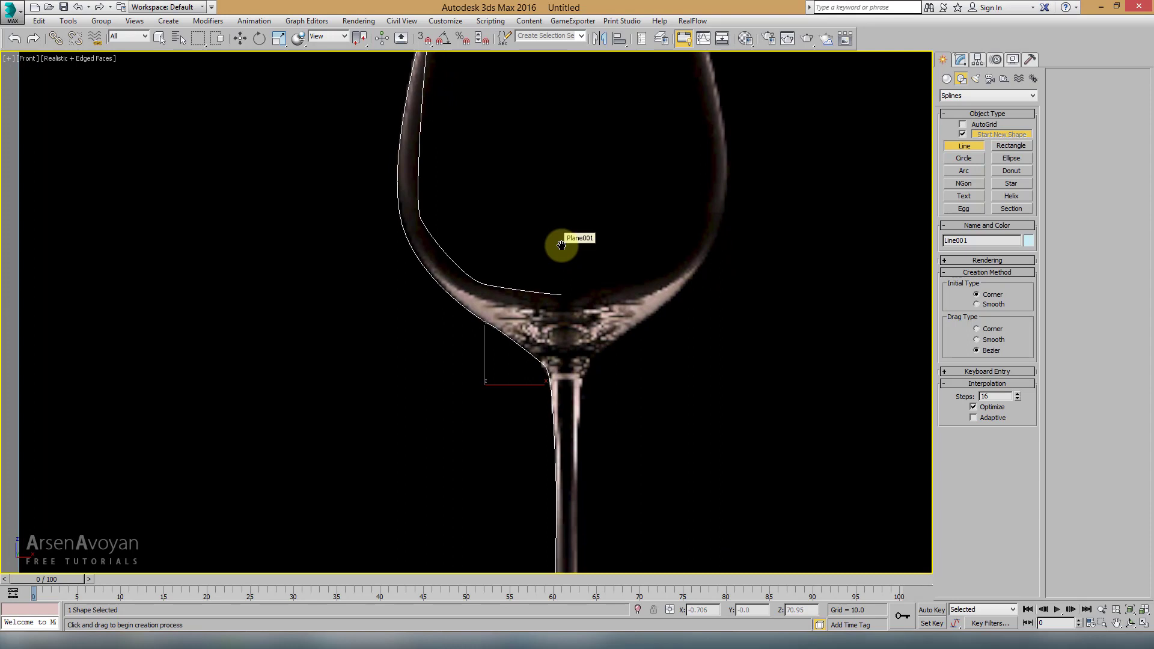
pyautogui.press('F3')
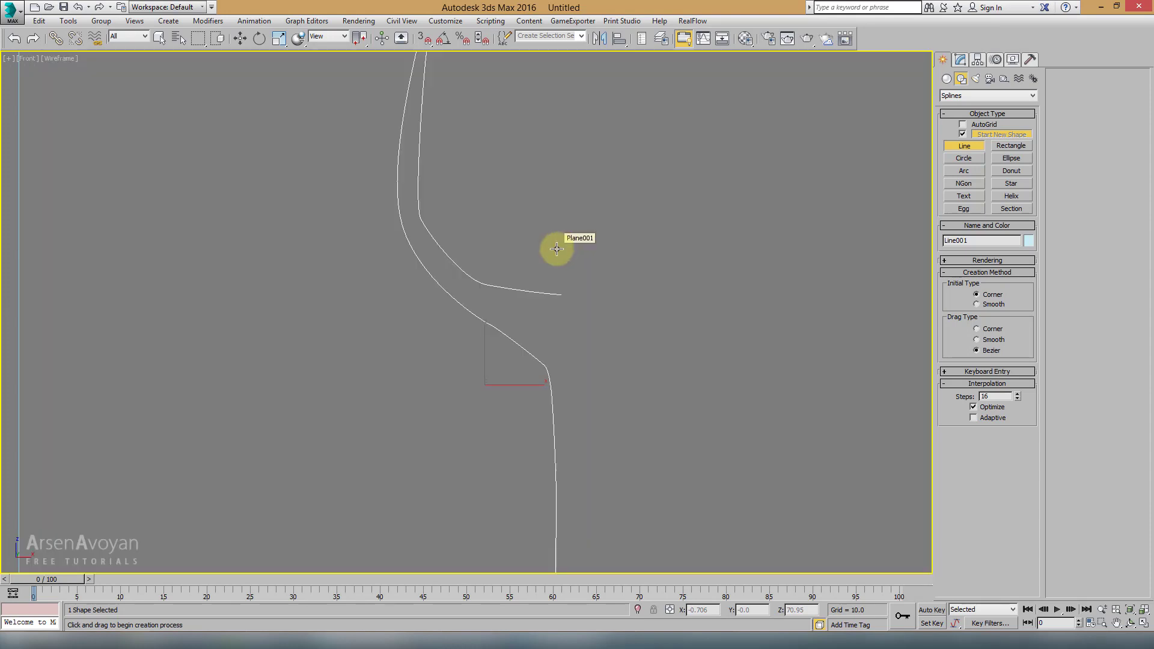
pyautogui.scroll(-3, 559, 250)
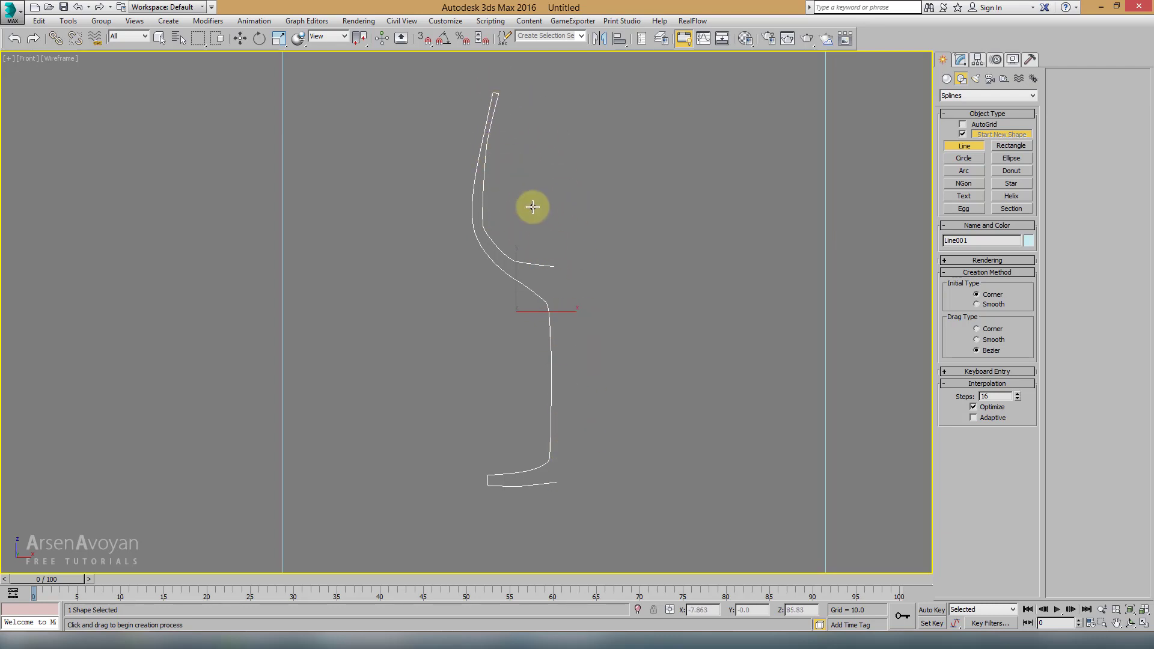
pyautogui.press('F3')
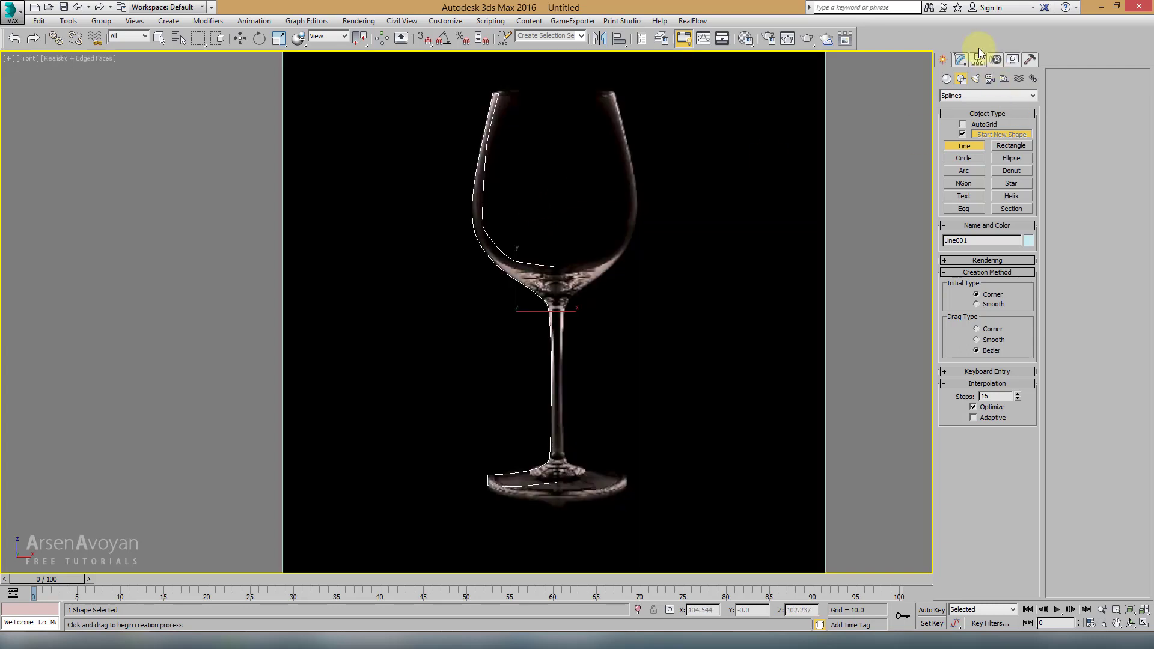
pyautogui.click(960, 60)
# At vertex level in wireframe, set the profile line's last vertex to X = 0
pyautogui.click(972, 295)
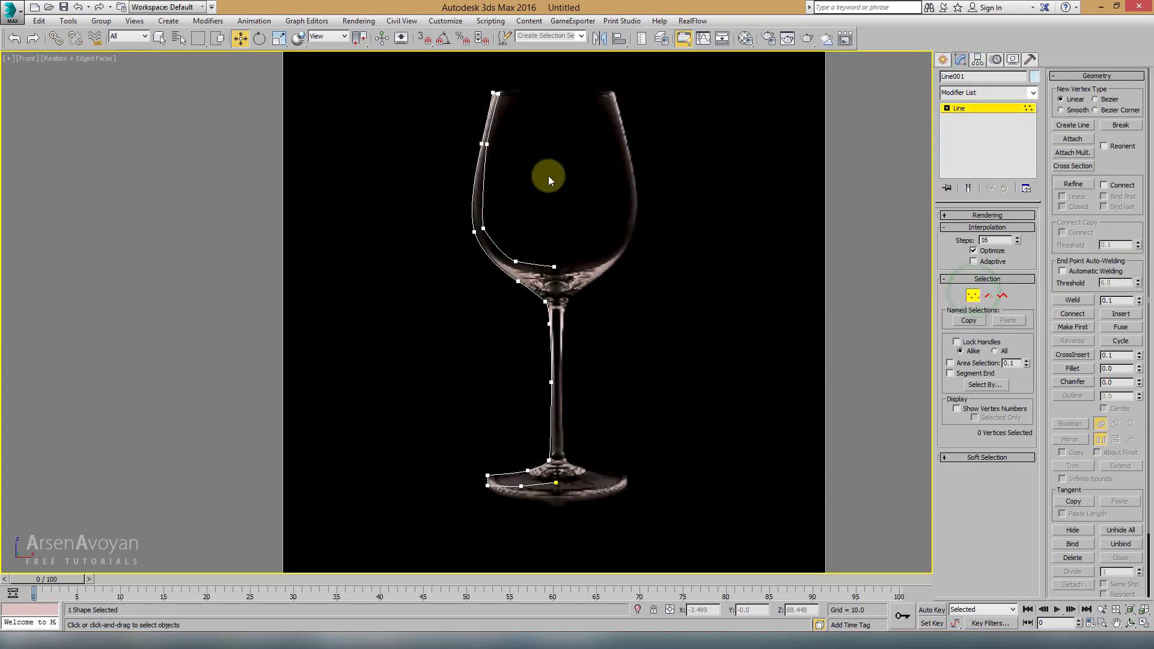
pyautogui.scroll(3, 548, 175)
pyautogui.scroll(2, 577, 180)
pyautogui.press('F3')
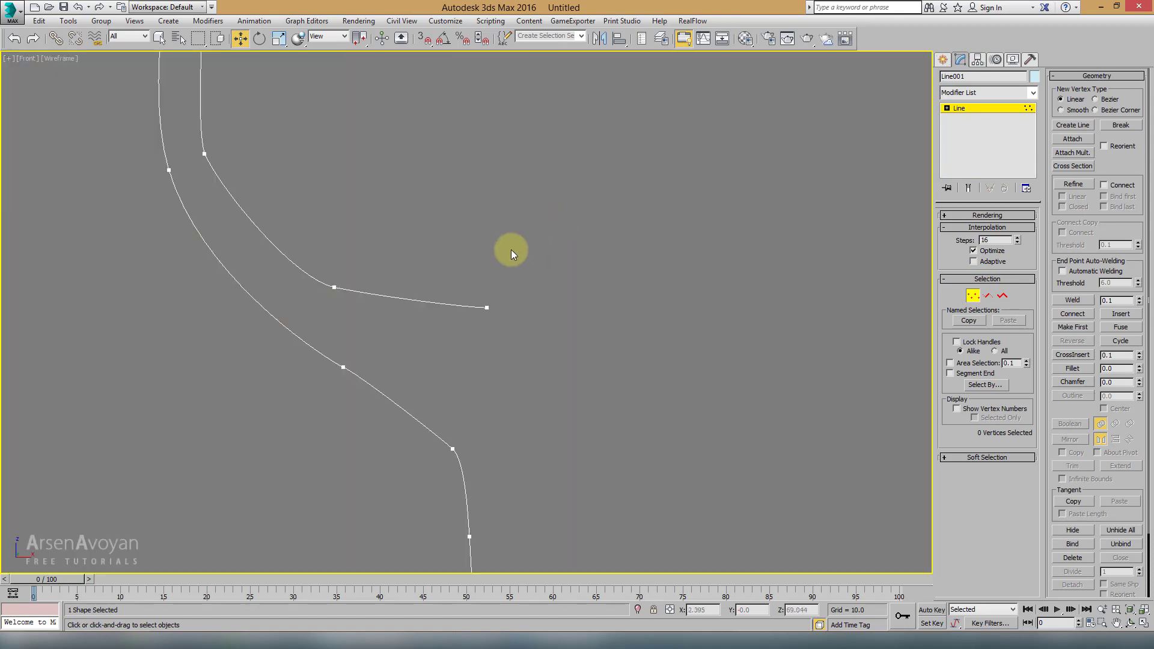
pyautogui.moveTo(511, 250); pyautogui.dragTo(527, 188, button='middle')
pyautogui.click(500, 262)
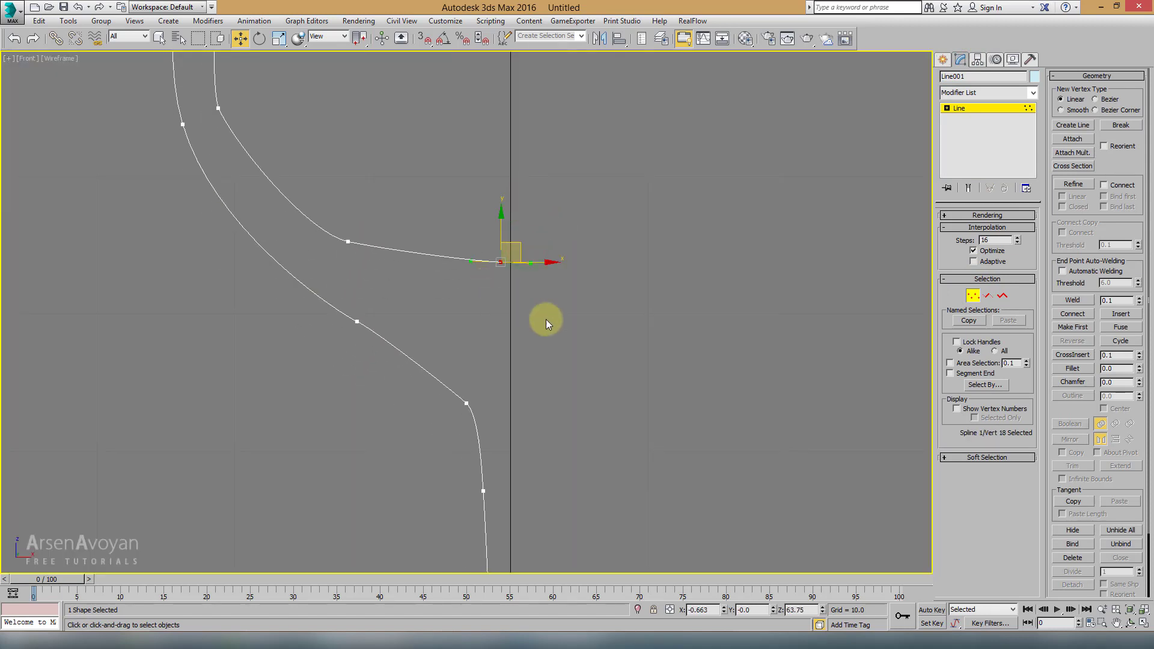
pyautogui.doubleClick(708, 610)
pyautogui.write('0')
pyautogui.press('Return')
# Set the first vertex at the foot centre to X = 0, then return to shaded view
pyautogui.moveTo(680, 412)
pyautogui.mouseDown(button='middle')
pyautogui.moveTo(549, 295)
pyautogui.moveTo(572, 190)
pyautogui.mouseUp(button='middle')
pyautogui.moveTo(541, 471); pyautogui.dragTo(494, 529)
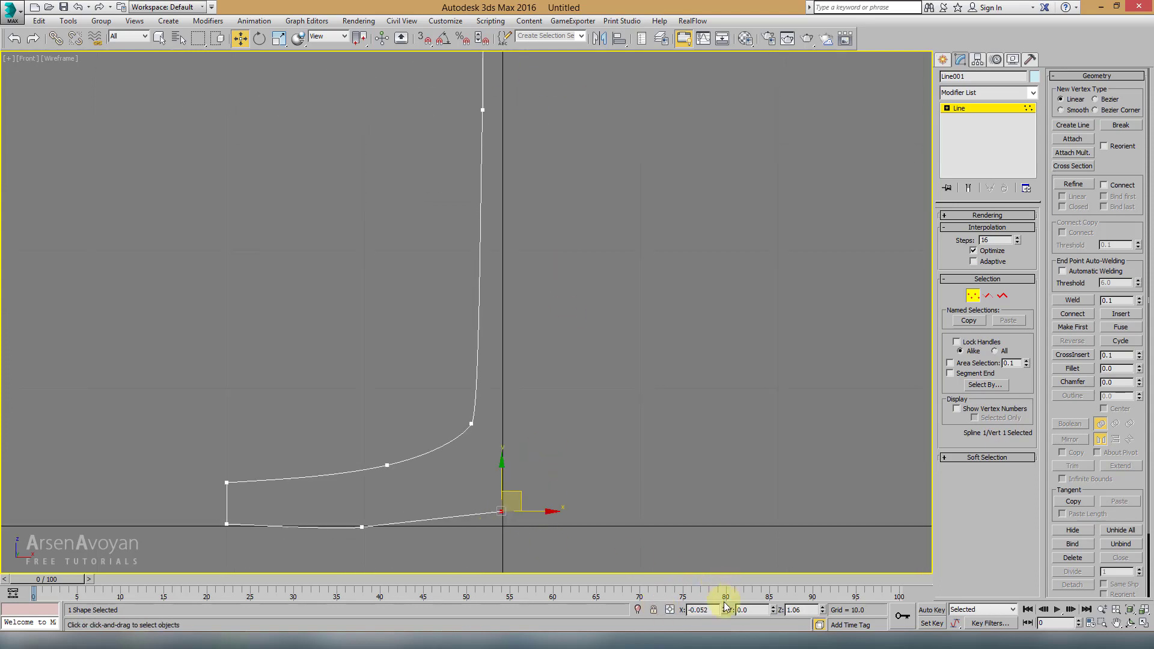
pyautogui.write('0')
pyautogui.press('Return')
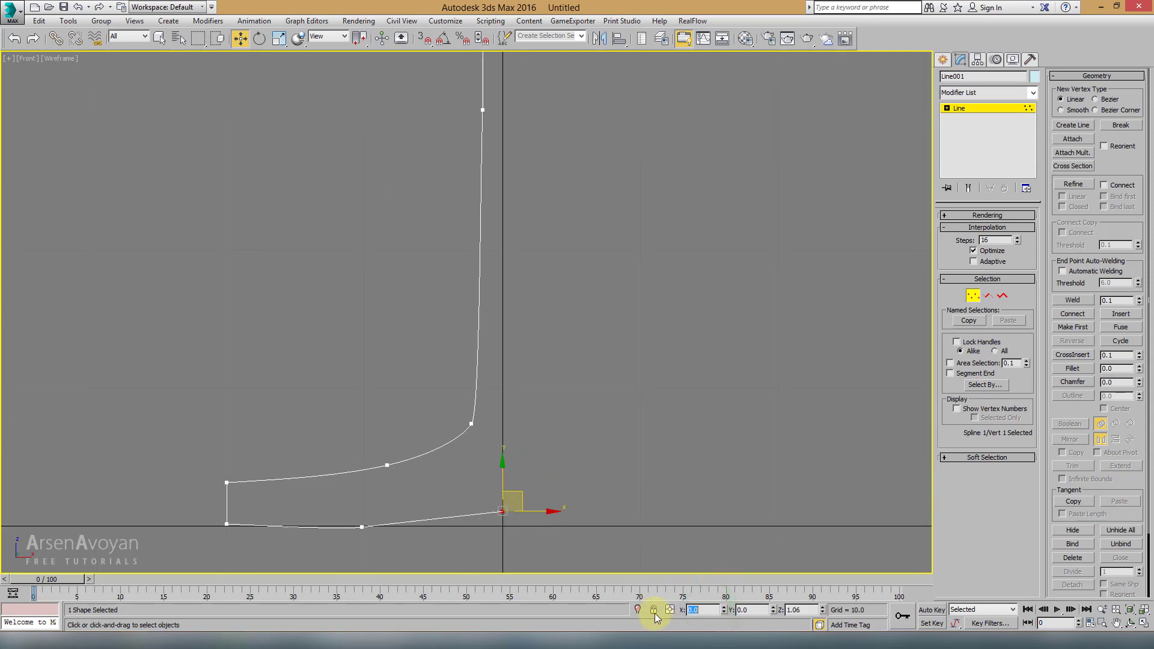
pyautogui.moveTo(644, 372); pyautogui.dragTo(649, 369, button='middle')
pyautogui.press('F3')
pyautogui.scroll(2, 541, 312)
# Lengthen the curve handles of the second vertex on the foot underside
pyautogui.scroll(4, 421, 313)
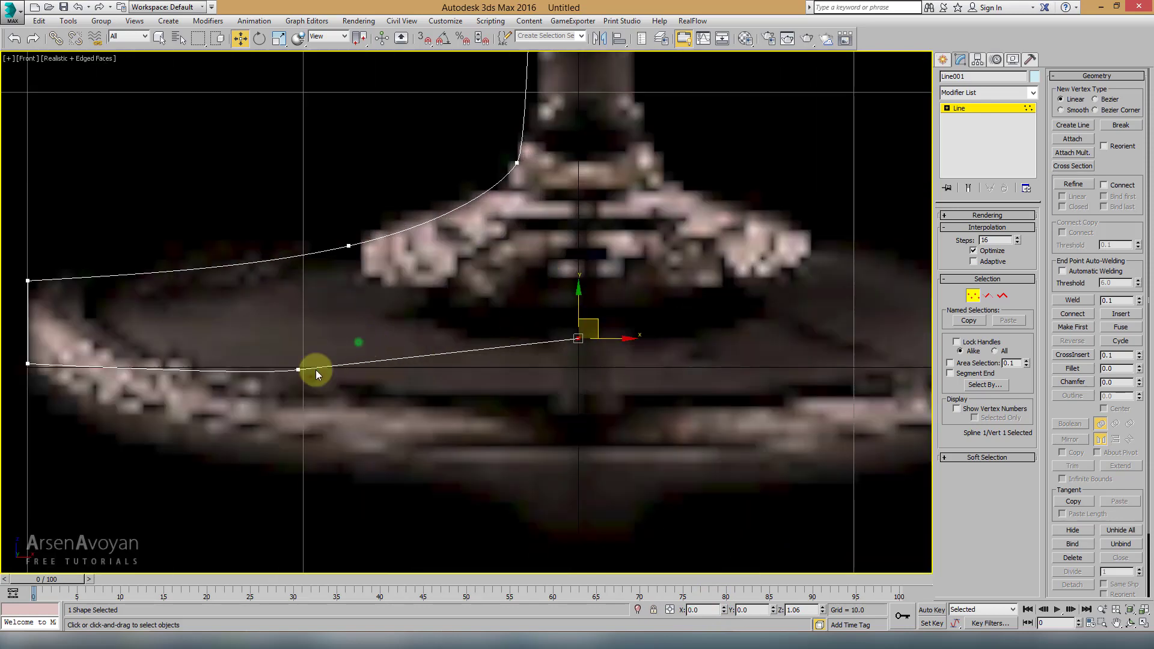
pyautogui.click(314, 368)
pyautogui.scroll(-3, 405, 399)
pyautogui.moveTo(378, 372); pyautogui.dragTo(369, 372)
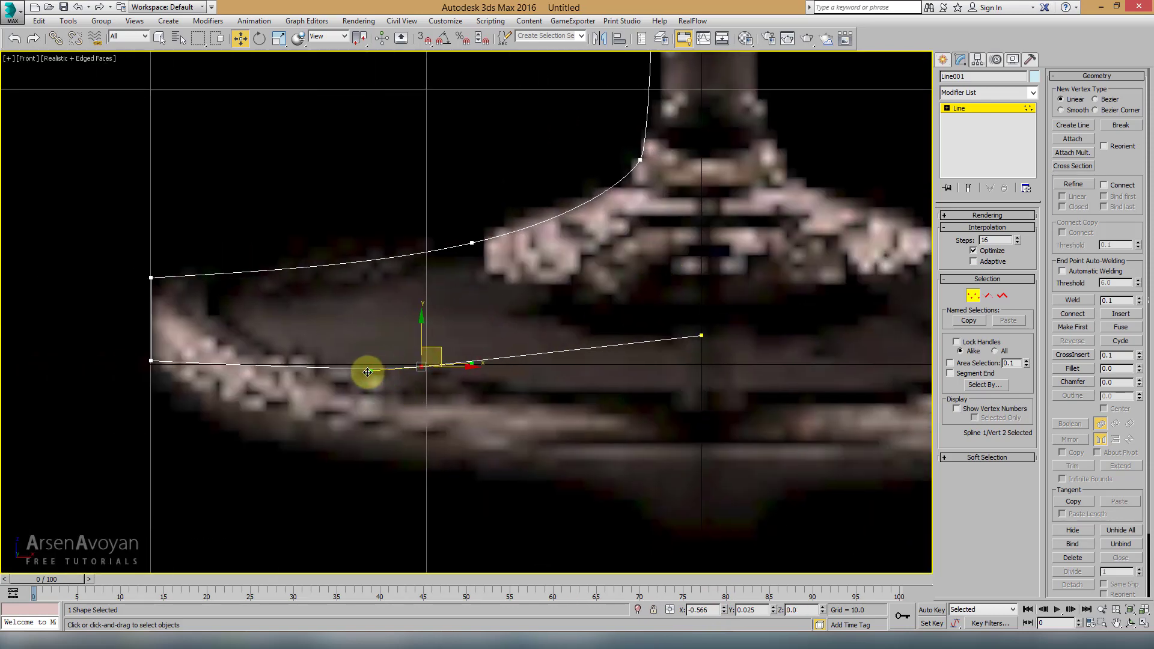
# Raise the foot's centre vertex, make it Bezier Corner, and pull its tangent left
pyautogui.moveTo(678, 284); pyautogui.dragTo(718, 366)
pyautogui.moveTo(700, 298); pyautogui.dragTo(701, 277)
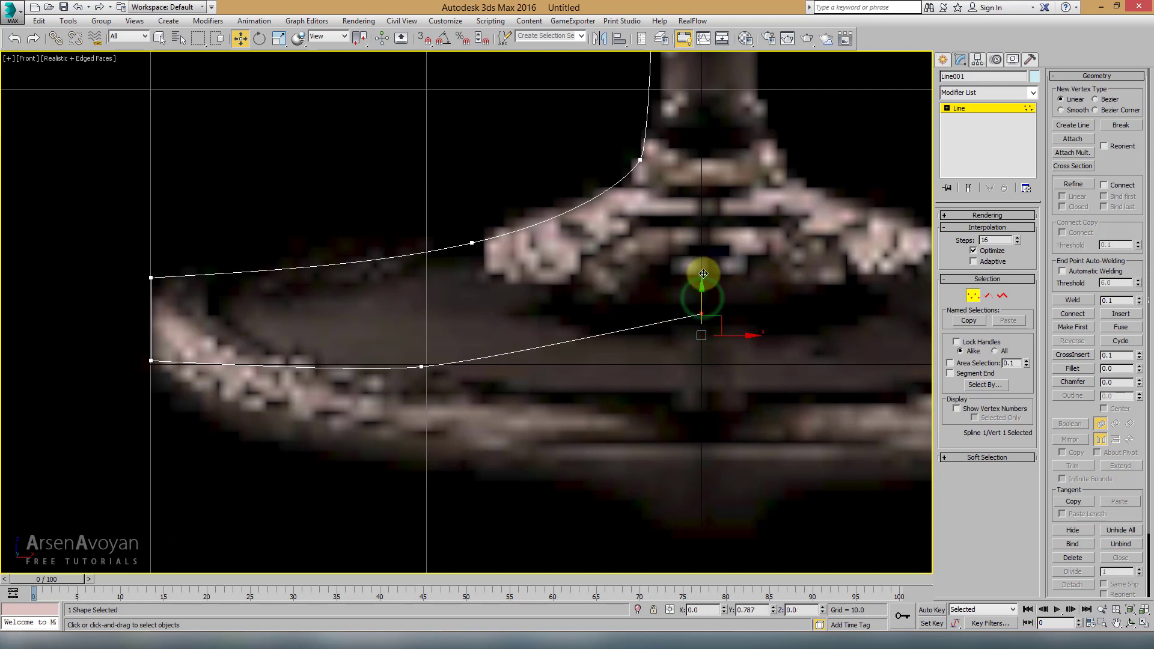
pyautogui.rightClick(703, 313)
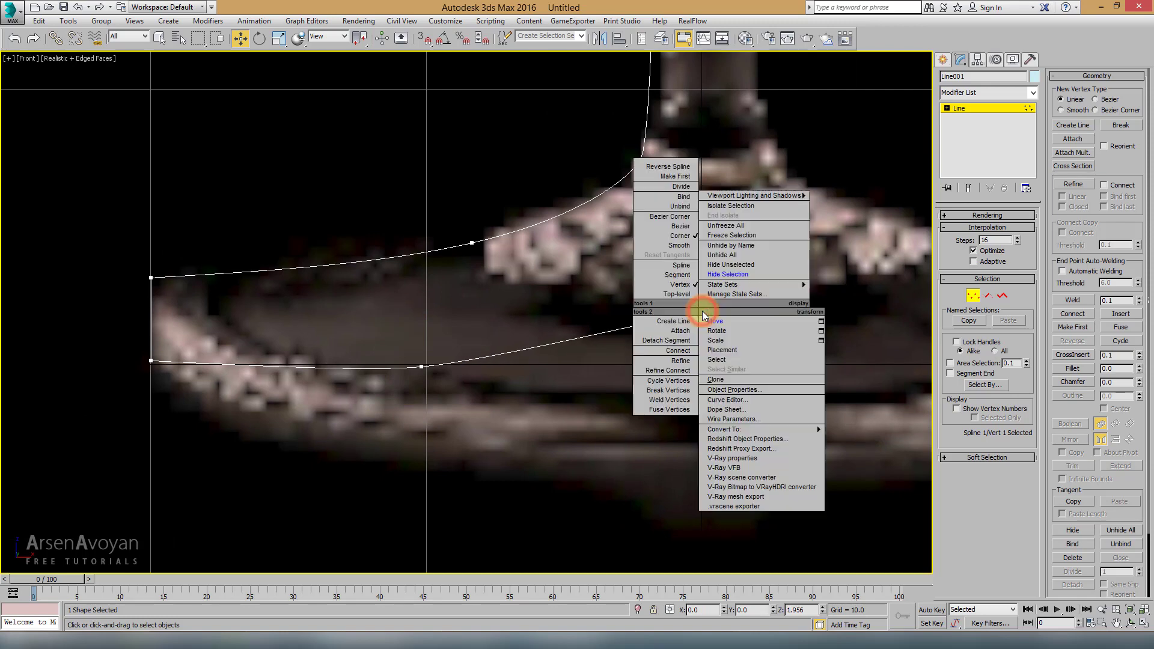
pyautogui.click(678, 219)
pyautogui.moveTo(717, 303)
pyautogui.mouseDown()
pyautogui.moveTo(568, 323)
pyautogui.moveTo(553, 315)
pyautogui.mouseUp()
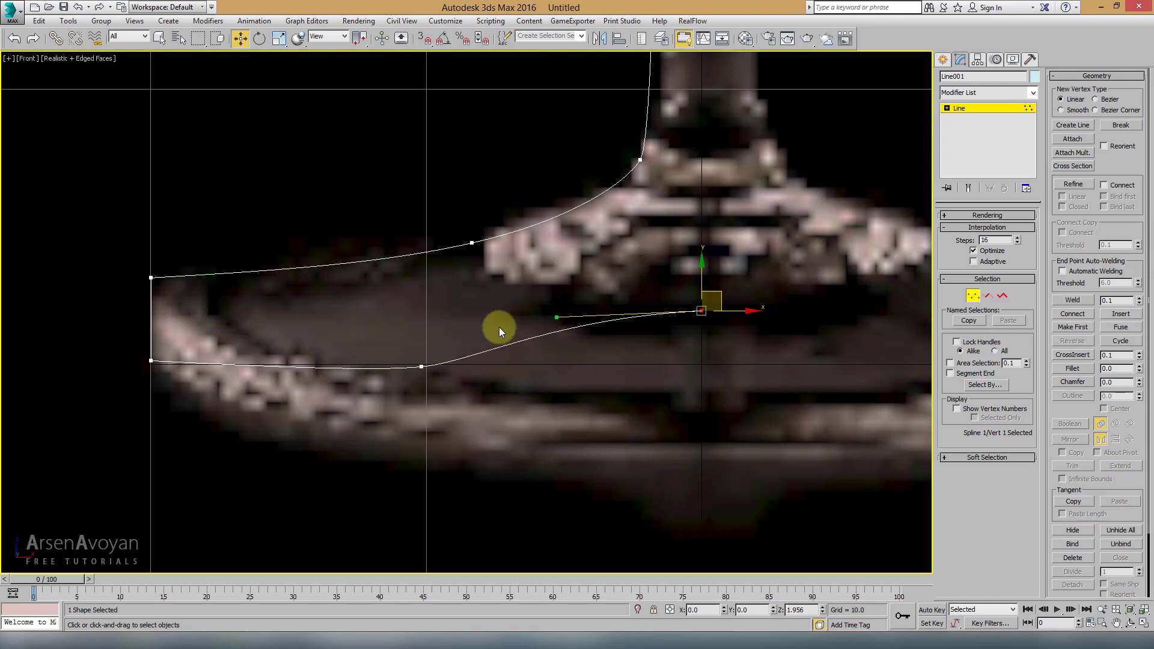
# Nudge the second underside vertex up and tilt its tangent to smooth the curve
pyautogui.click(422, 364)
pyautogui.moveTo(444, 341); pyautogui.dragTo(443, 348)
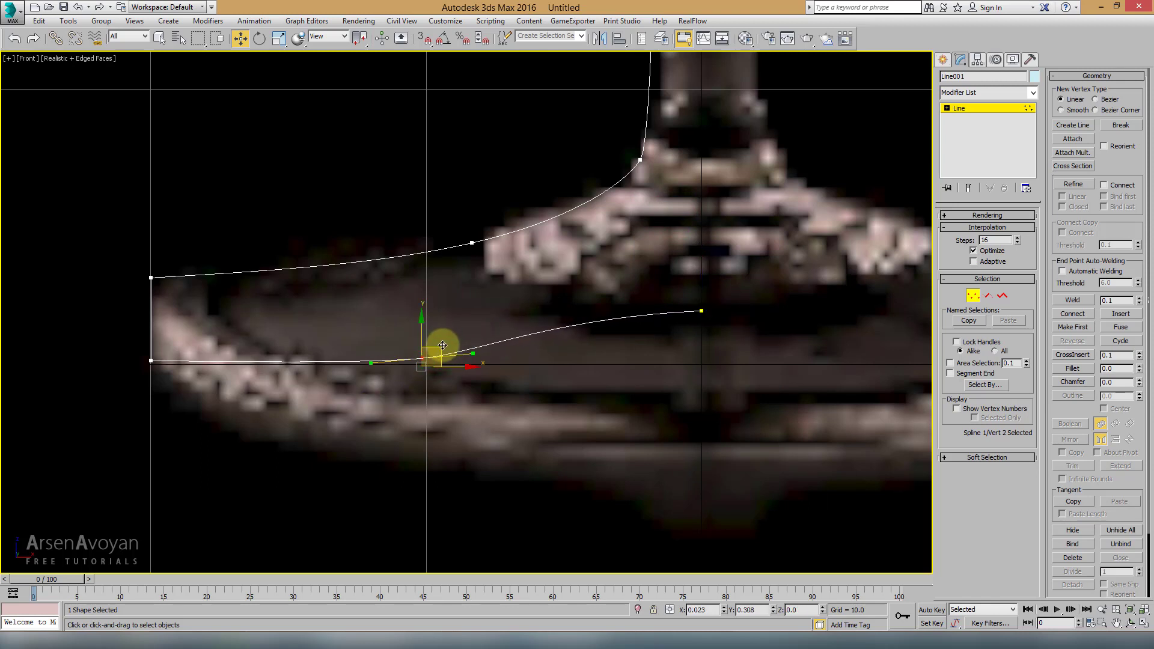
pyautogui.moveTo(370, 366); pyautogui.dragTo(349, 364)
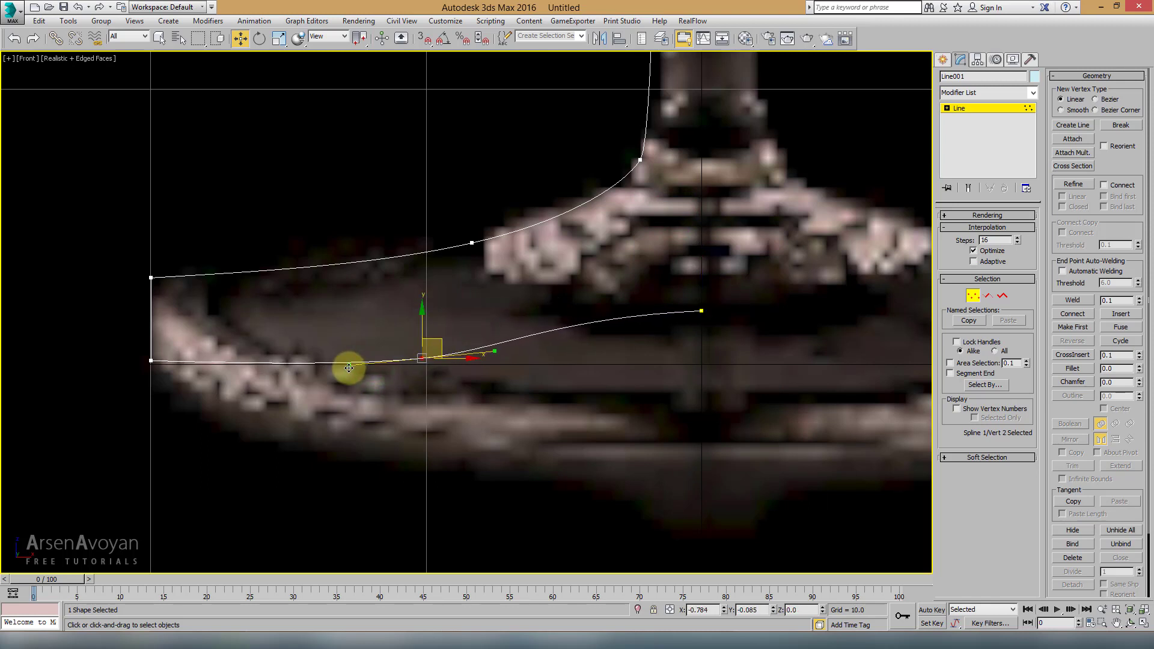
pyautogui.moveTo(448, 333); pyautogui.dragTo(450, 326)
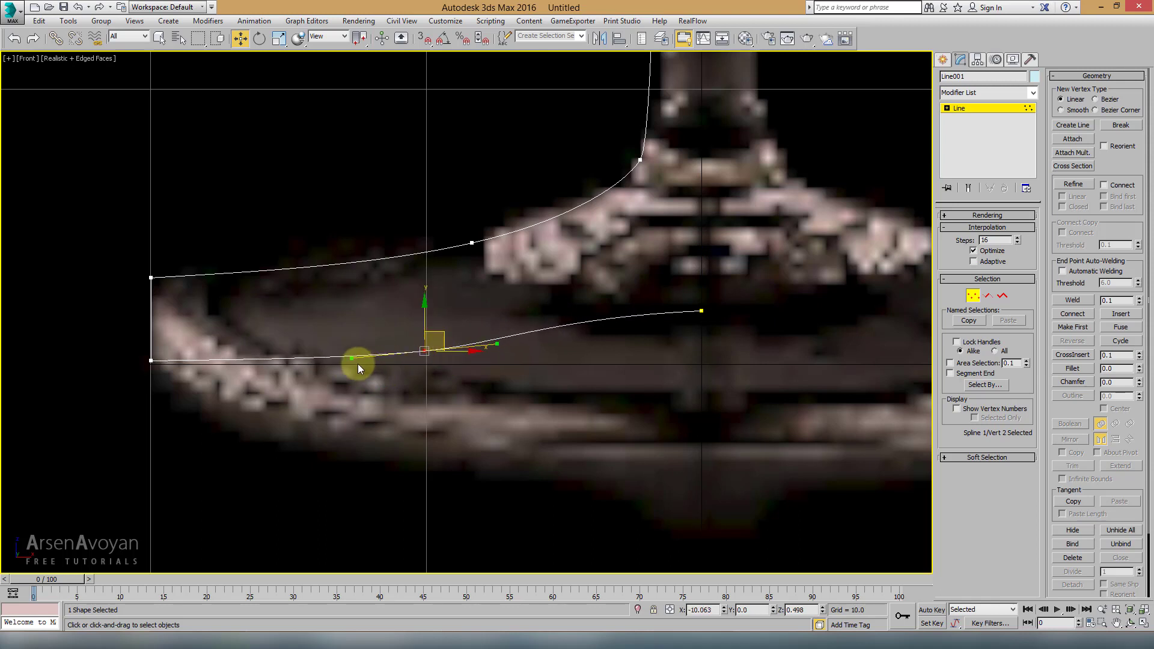
pyautogui.moveTo(352, 360); pyautogui.dragTo(353, 366)
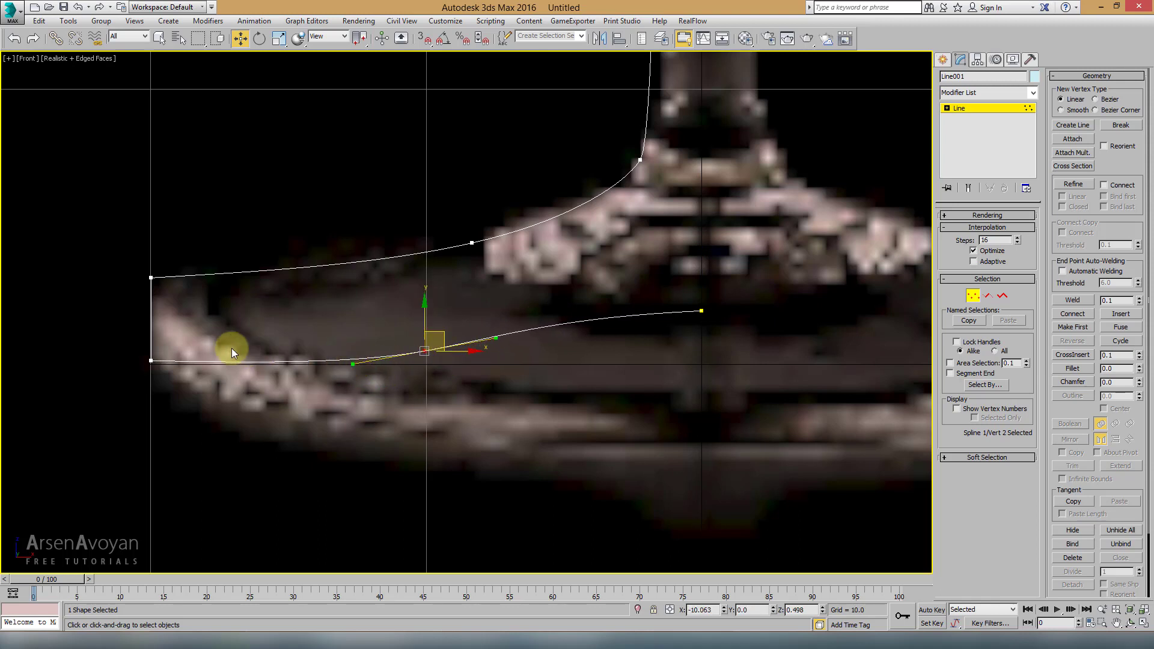
# Set the foot's bottom-left corner vertex to Z = 0
pyautogui.click(151, 360)
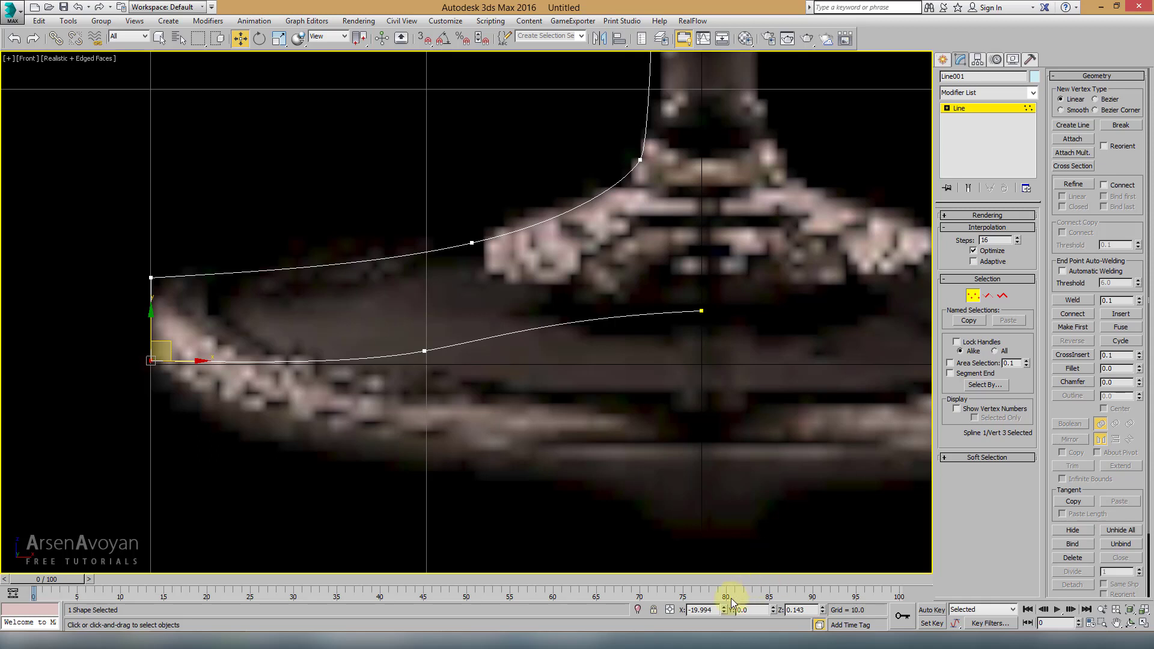
pyautogui.doubleClick(799, 609)
pyautogui.write('0')
pyautogui.press('Return')
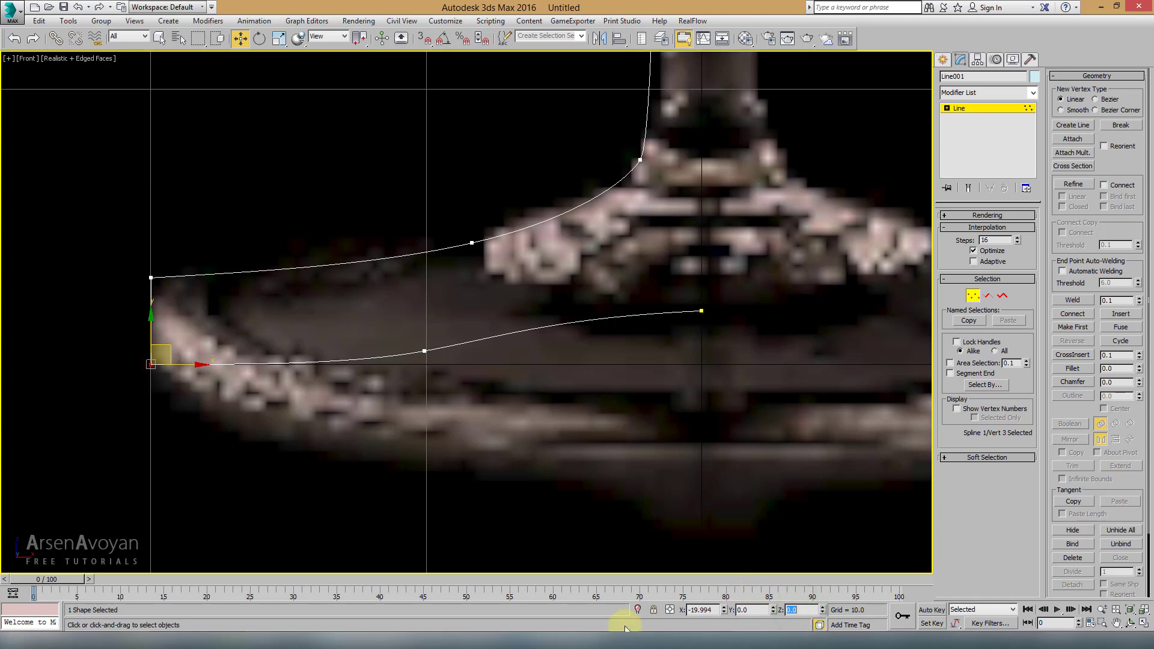
pyautogui.scroll(3, 233, 380)
# Lower the foot's top-left corner vertex and round the joint where foot meets stem
pyautogui.click(361, 217)
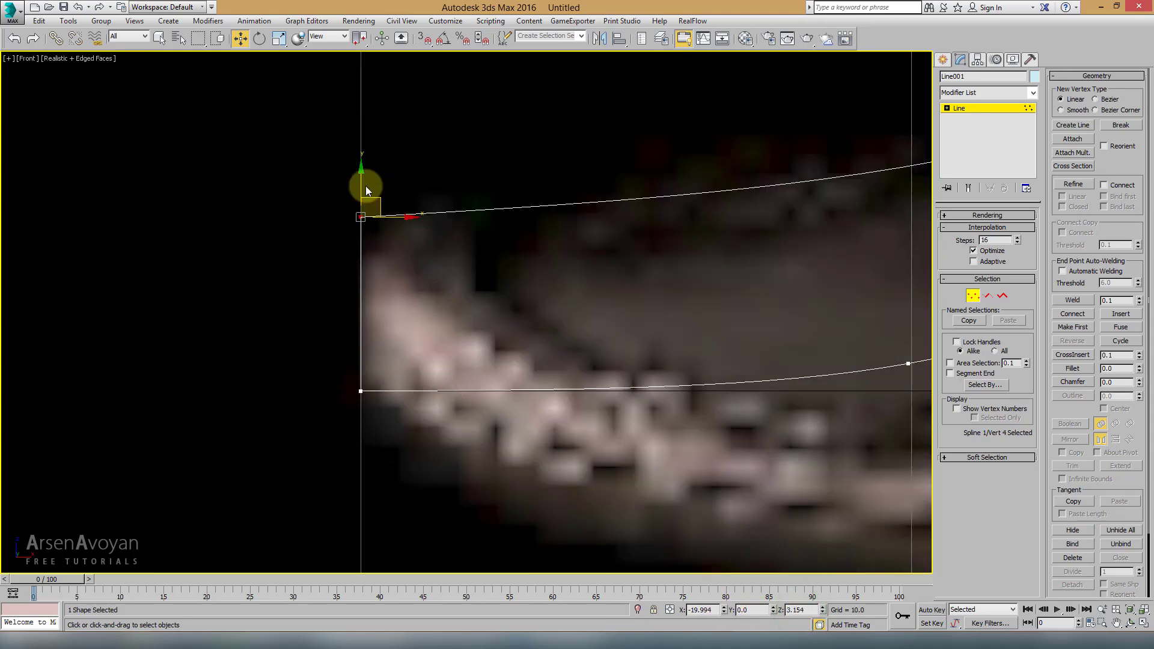
pyautogui.moveTo(366, 182); pyautogui.dragTo(368, 208)
pyautogui.scroll(-6, 611, 251)
pyautogui.scroll(3, 703, 273)
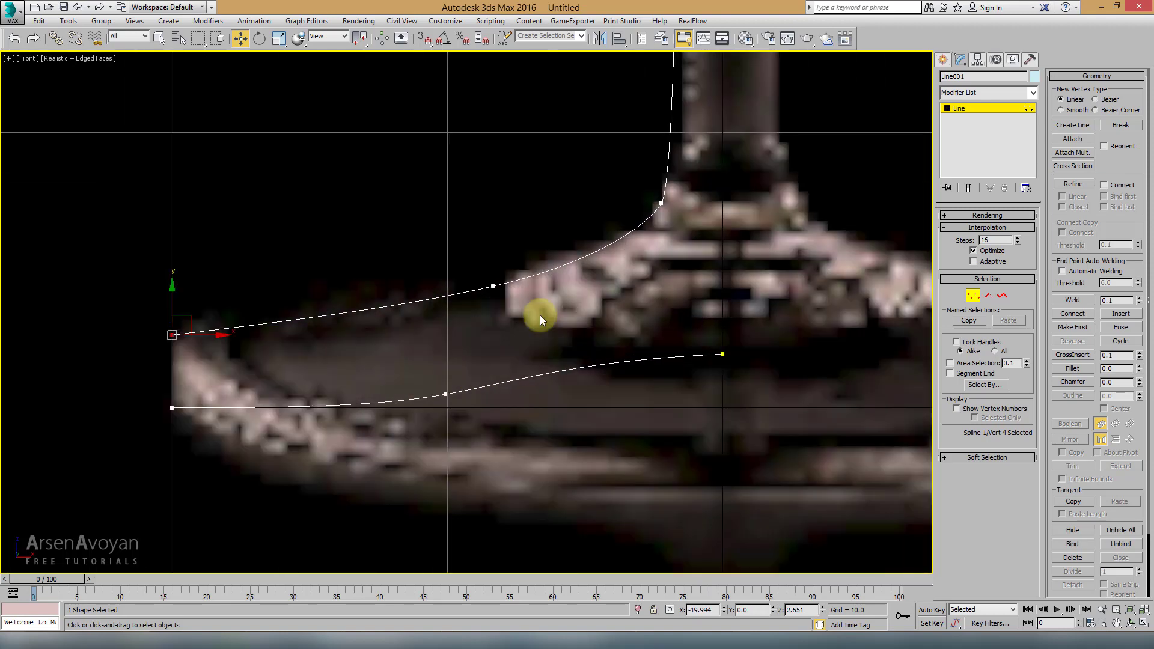
pyautogui.click(493, 287)
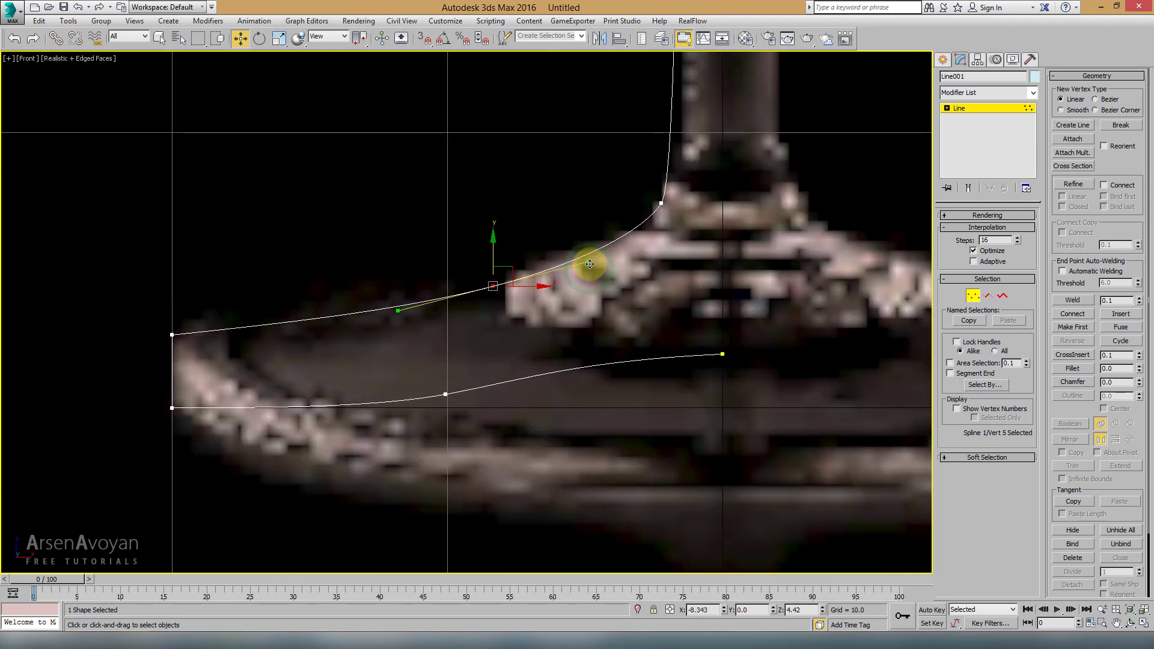
pyautogui.moveTo(602, 182); pyautogui.dragTo(734, 227)
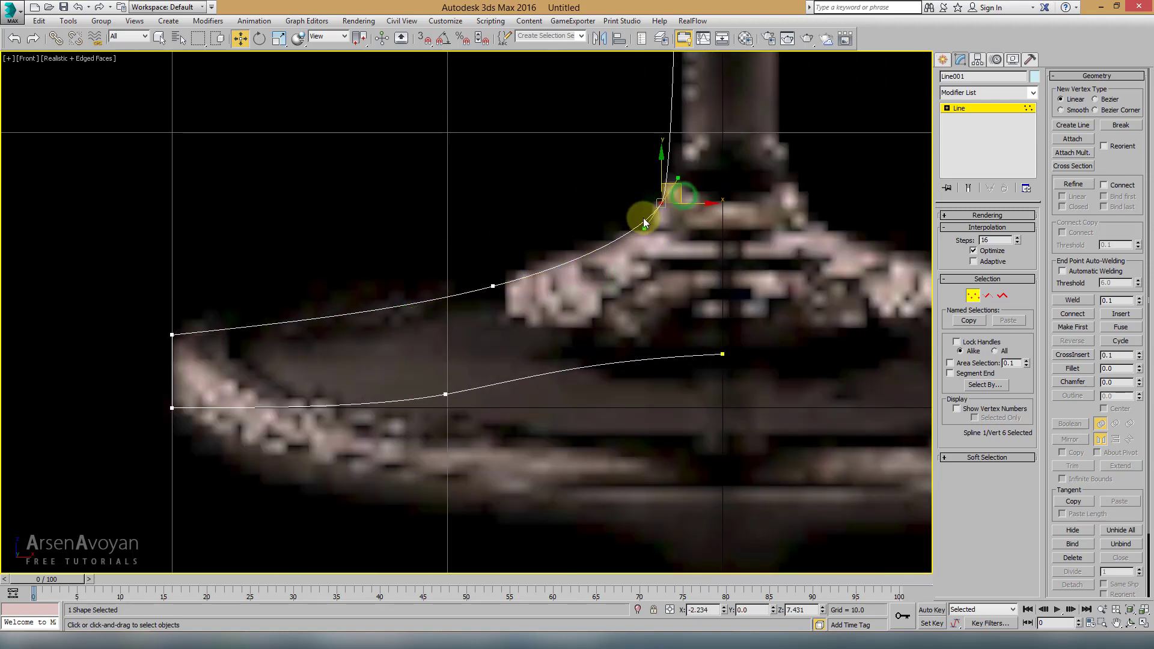
pyautogui.moveTo(644, 228); pyautogui.dragTo(641, 232)
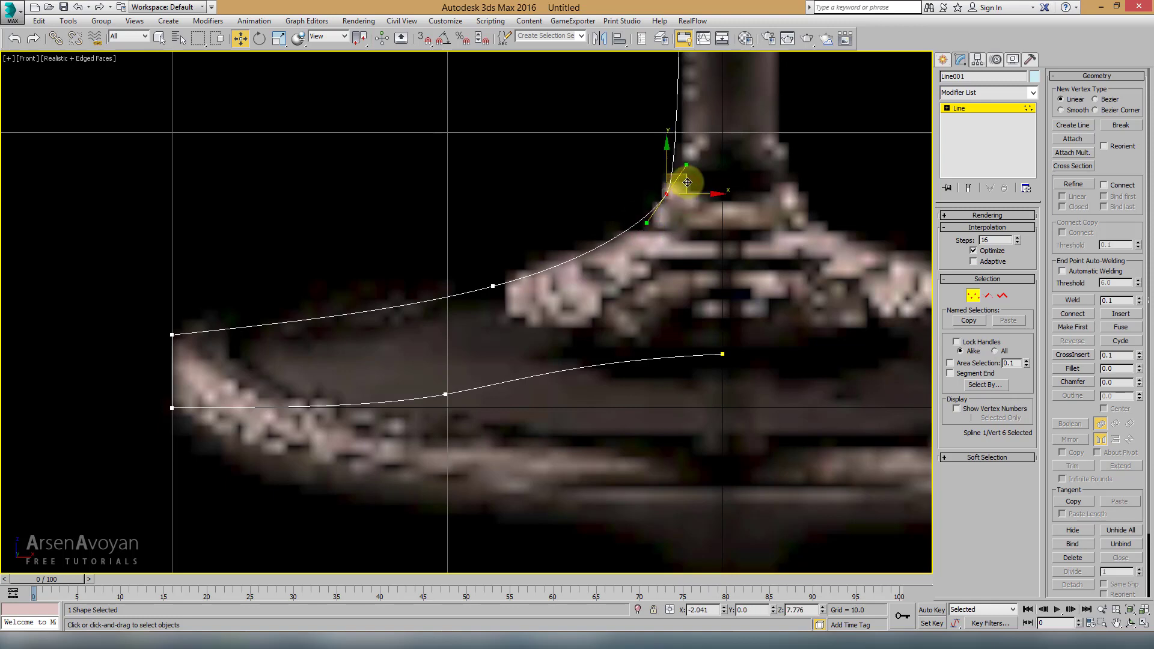
# Pull the stem tangent down and reshape the curve at the bowl-stem junction
pyautogui.scroll(-5, 679, 188)
pyautogui.moveTo(675, 187)
pyautogui.mouseDown(button='middle')
pyautogui.moveTo(589, 242)
pyautogui.moveTo(511, 344)
pyautogui.mouseUp(button='middle')
pyautogui.scroll(4, 482, 250)
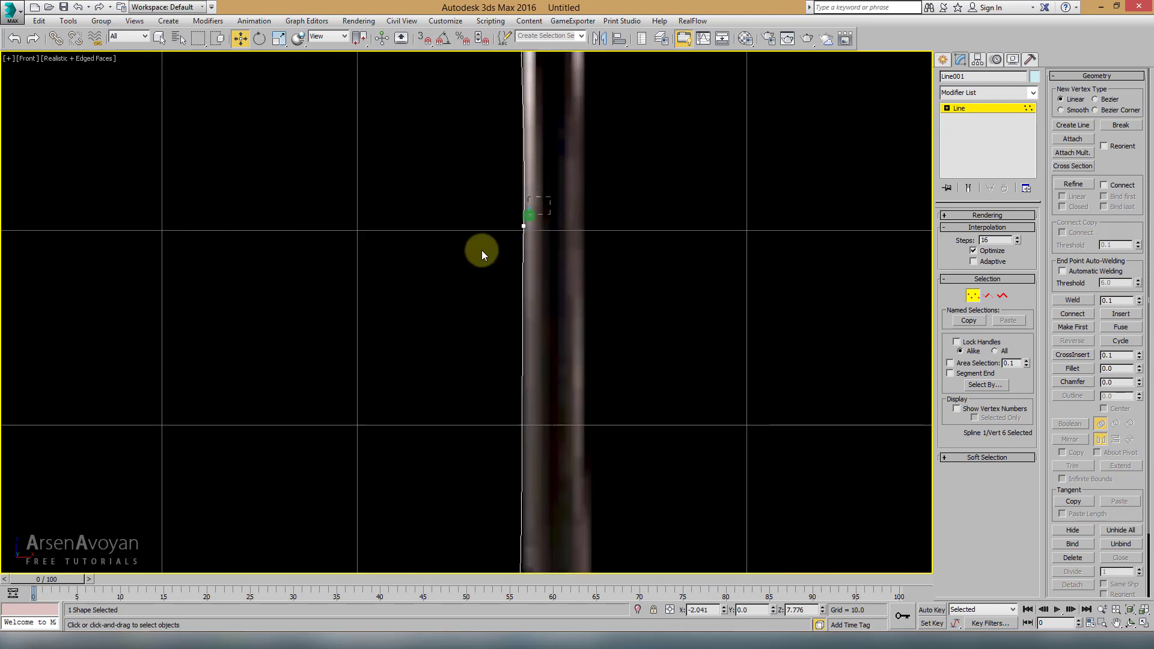
pyautogui.moveTo(519, 315); pyautogui.dragTo(519, 322)
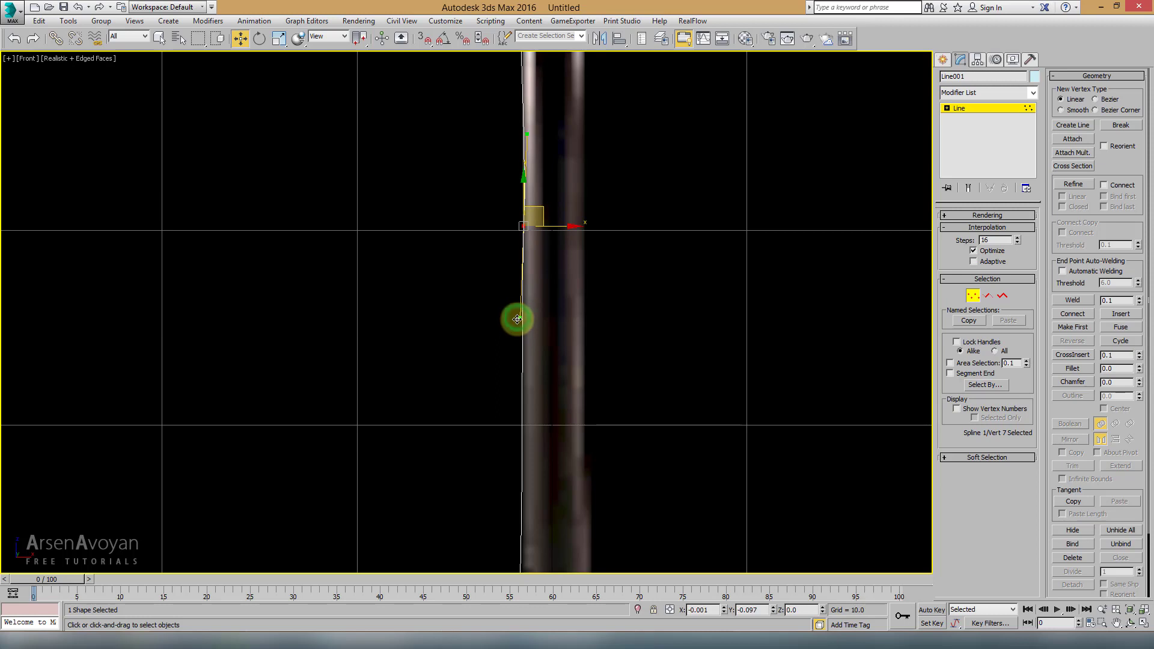
pyautogui.scroll(-3, 516, 322)
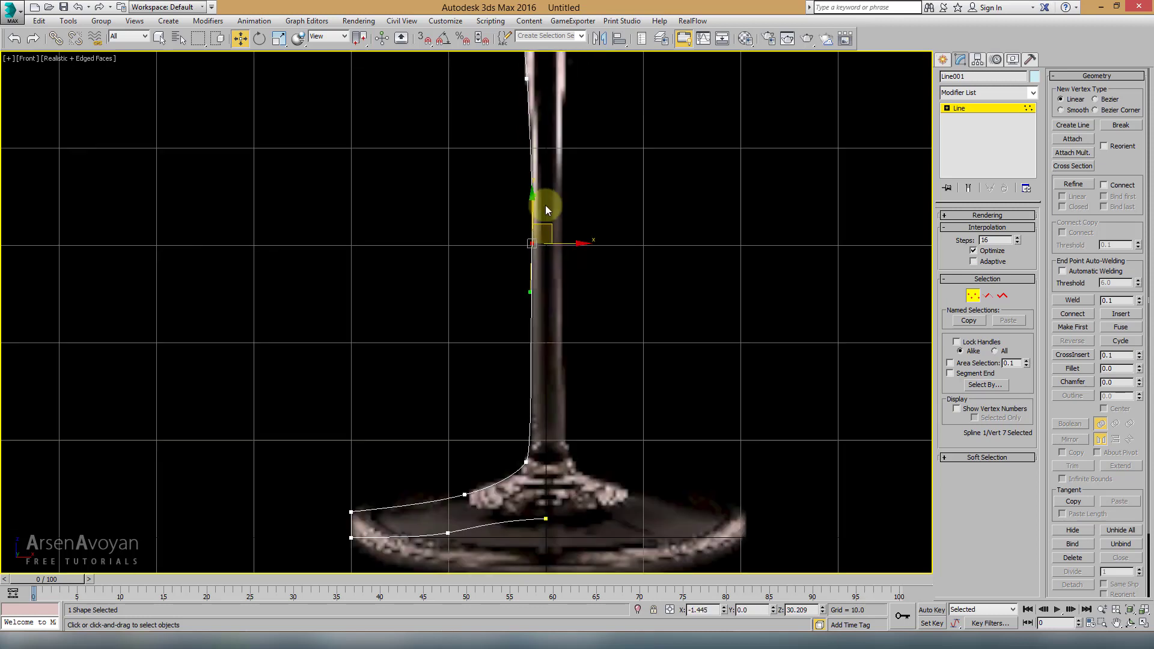
pyautogui.moveTo(546, 72); pyautogui.dragTo(548, 198, button='middle')
pyautogui.scroll(2, 548, 198)
pyautogui.click(467, 211)
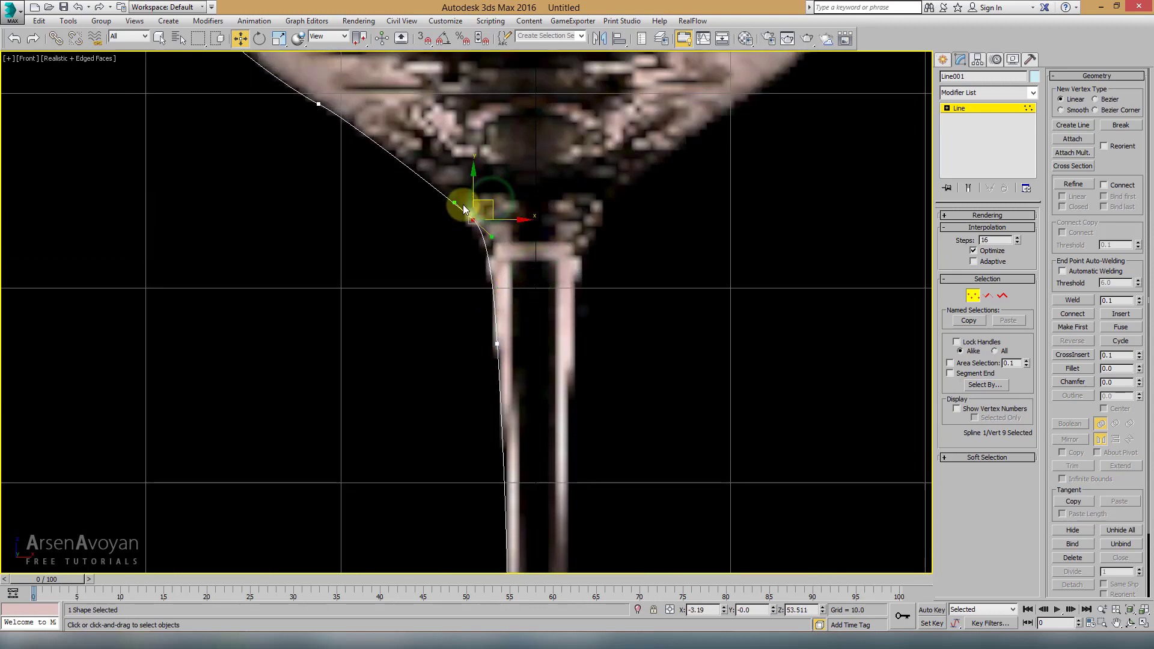
pyautogui.moveTo(452, 203); pyautogui.dragTo(452, 194)
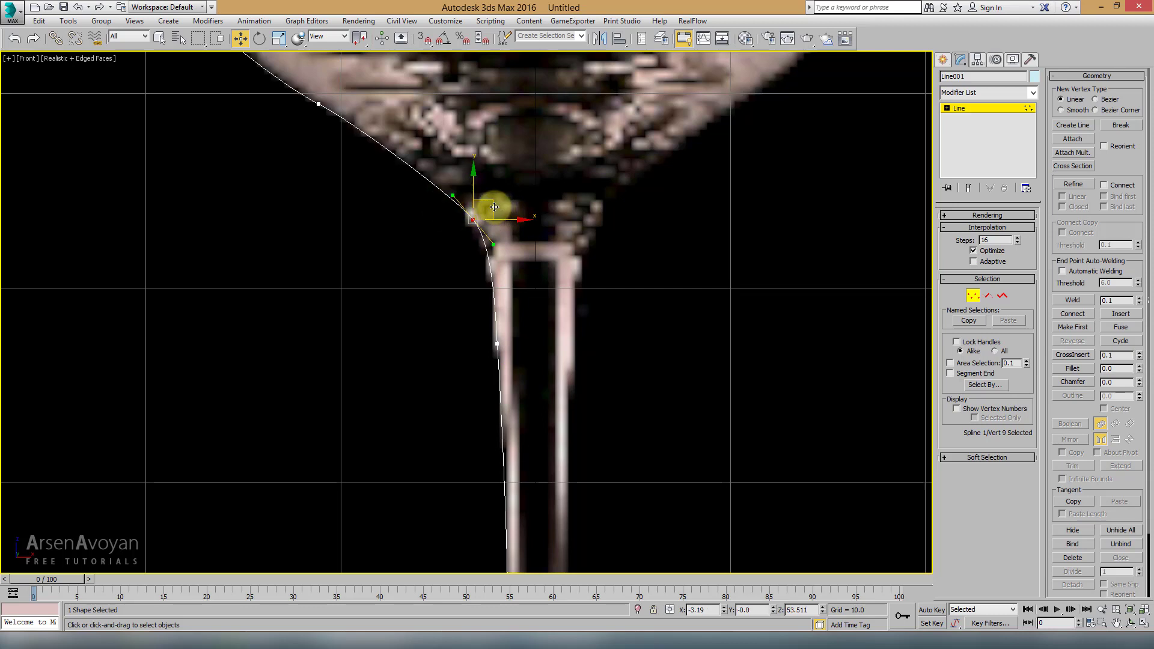
# With the grid hidden and wireframe on, select vertices at the foot-stem bend and outer bowl curve
pyautogui.press('g')
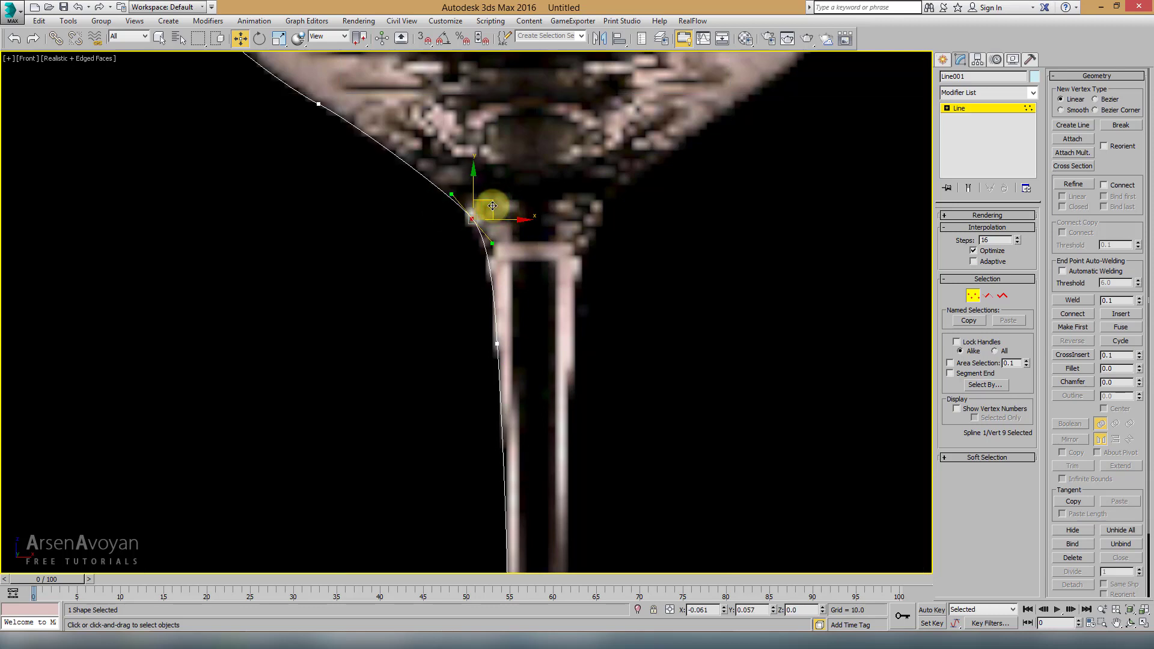
pyautogui.press('F3')
pyautogui.moveTo(515, 225)
pyautogui.mouseDown(button='middle')
pyautogui.moveTo(533, 244)
pyautogui.moveTo(564, 175)
pyautogui.moveTo(543, 365)
pyautogui.mouseUp(button='middle')
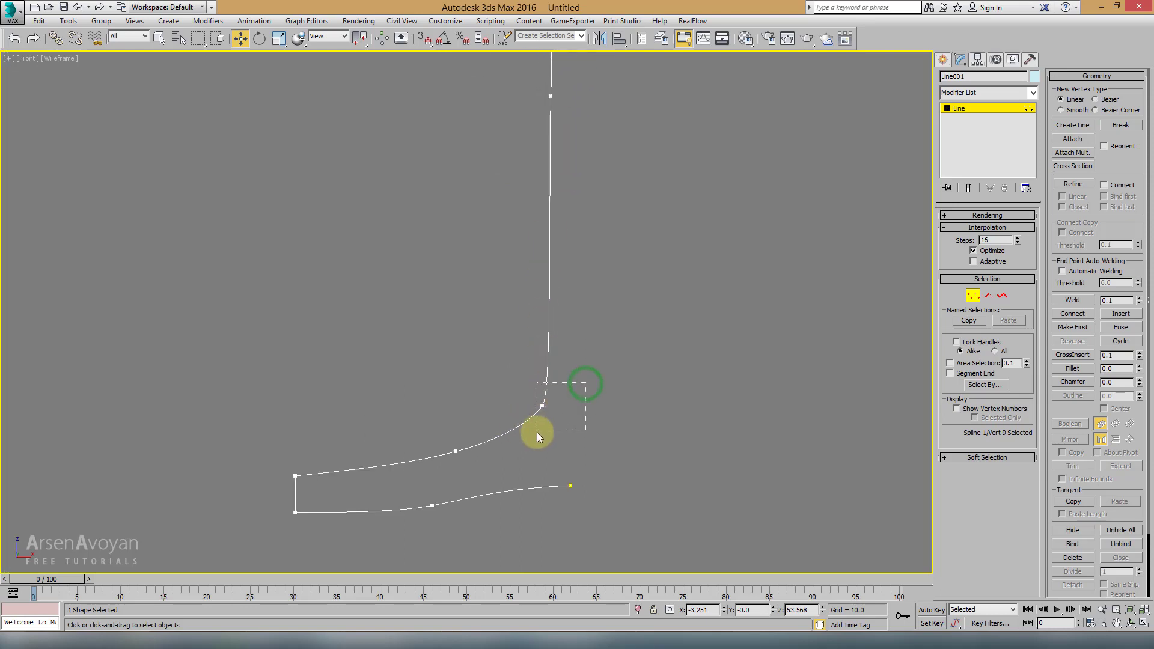
pyautogui.moveTo(537, 431); pyautogui.dragTo(538, 430)
pyautogui.scroll(5, 538, 421)
pyautogui.scroll(-6, 525, 418)
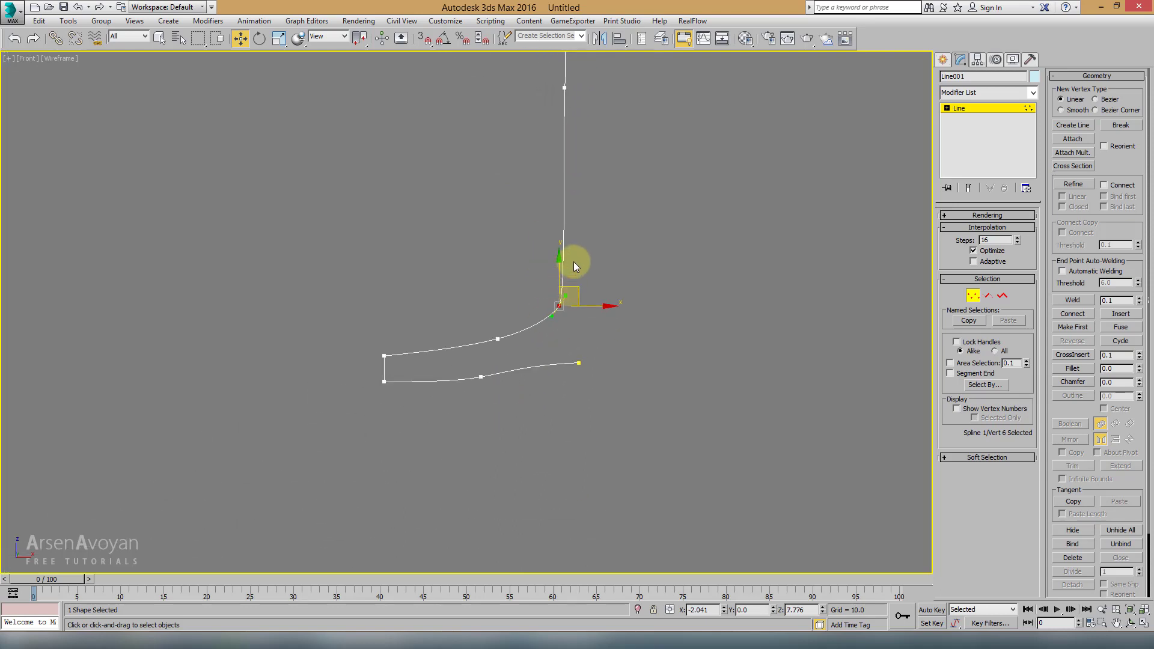
pyautogui.moveTo(574, 262)
pyautogui.mouseDown(button='middle')
pyautogui.moveTo(562, 281)
pyautogui.moveTo(533, 240)
pyautogui.mouseUp(button='middle')
pyautogui.scroll(-3, 544, 161)
pyautogui.scroll(5, 515, 223)
pyautogui.moveTo(539, 316); pyautogui.dragTo(539, 272, button='middle')
pyautogui.moveTo(539, 272); pyautogui.dragTo(498, 300)
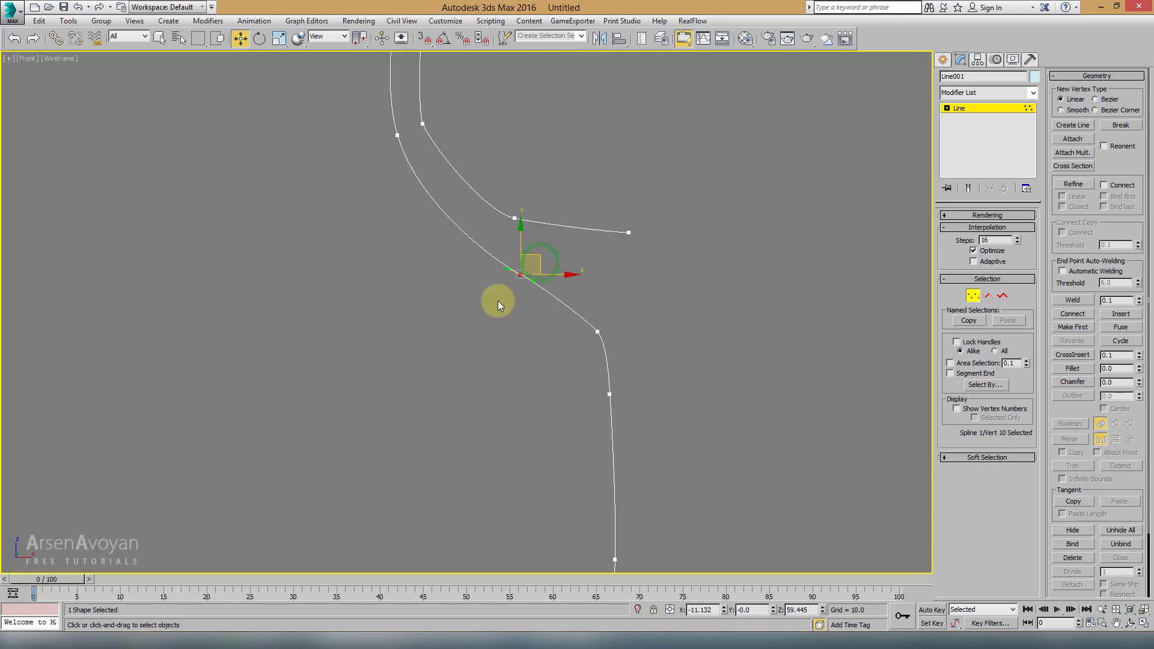
pyautogui.press('F3')
# Frame the glass bowl and select the next vertex up the bowl wall
pyautogui.scroll(5, 498, 301)
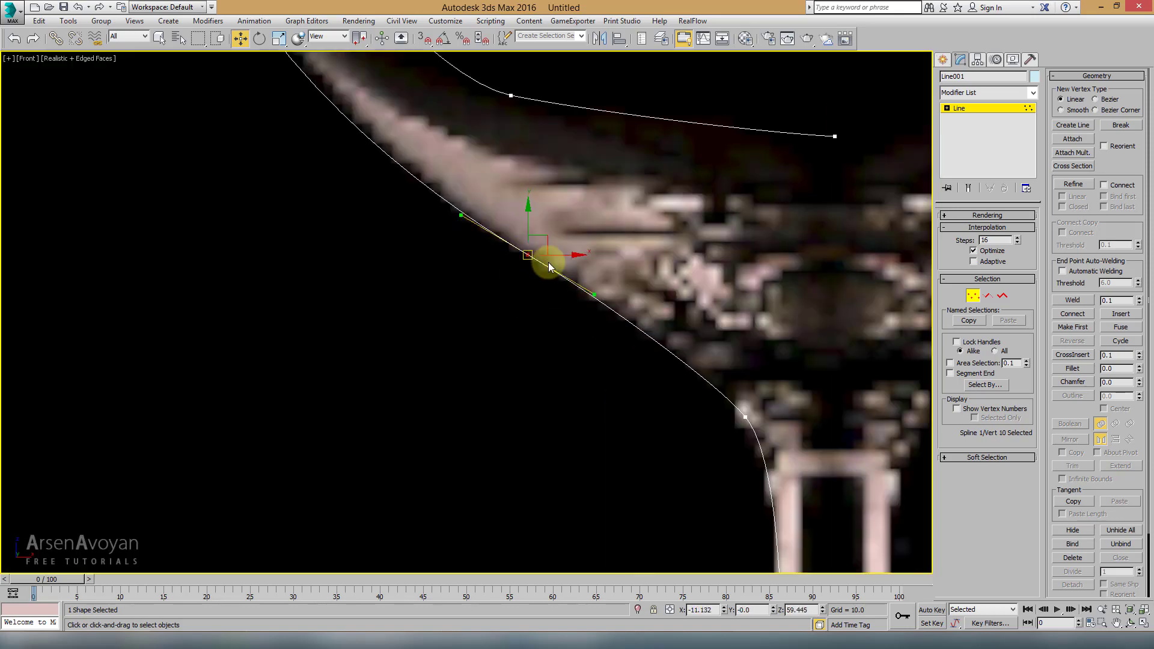
pyautogui.scroll(-3, 491, 204)
pyautogui.scroll(-2, 495, 192)
pyautogui.moveTo(507, 211); pyautogui.dragTo(525, 246, button='middle')
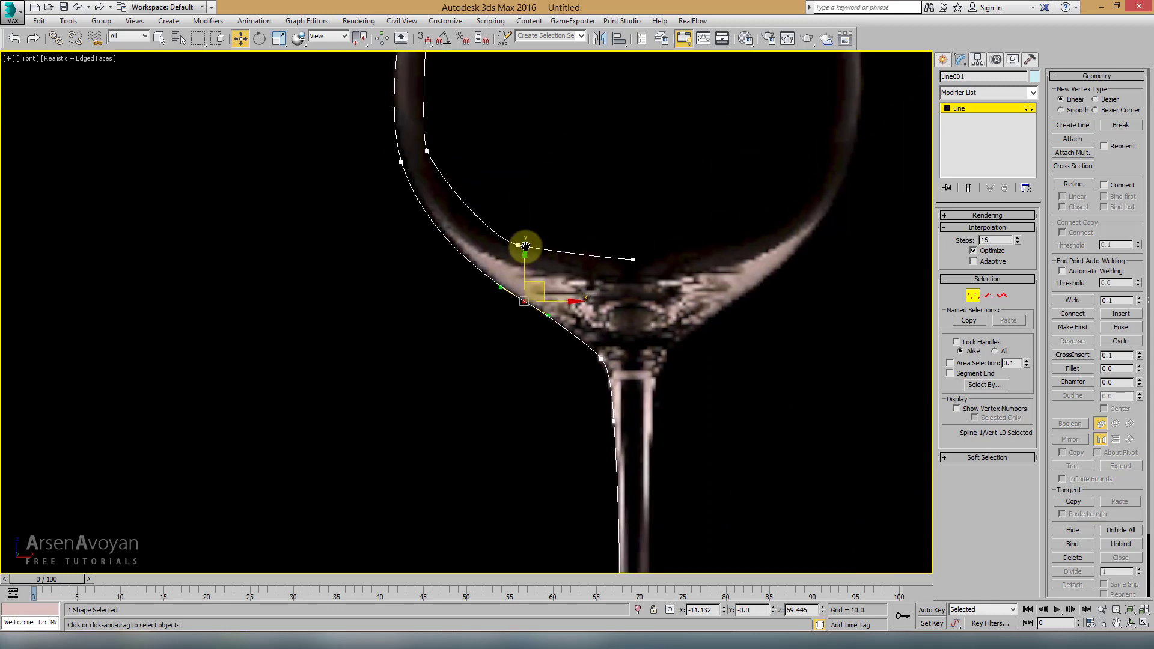
pyautogui.moveTo(470, 150); pyautogui.dragTo(468, 225, button='middle')
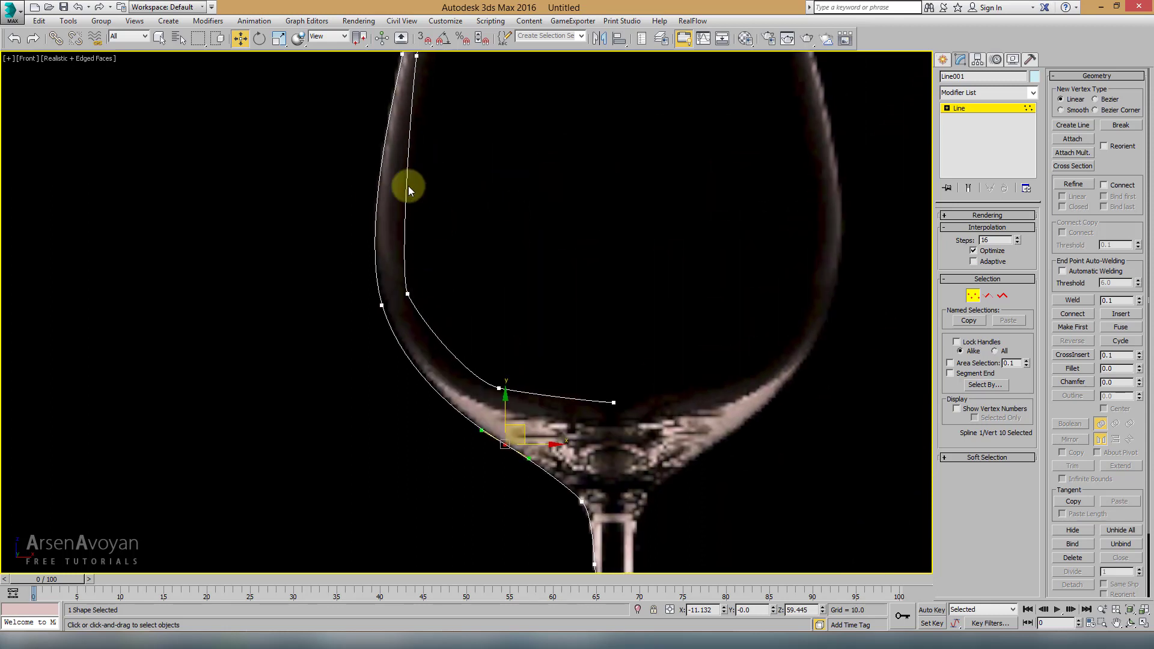
pyautogui.scroll(-2, 433, 183)
pyautogui.scroll(-2, 434, 183)
pyautogui.scroll(-2, 515, 280)
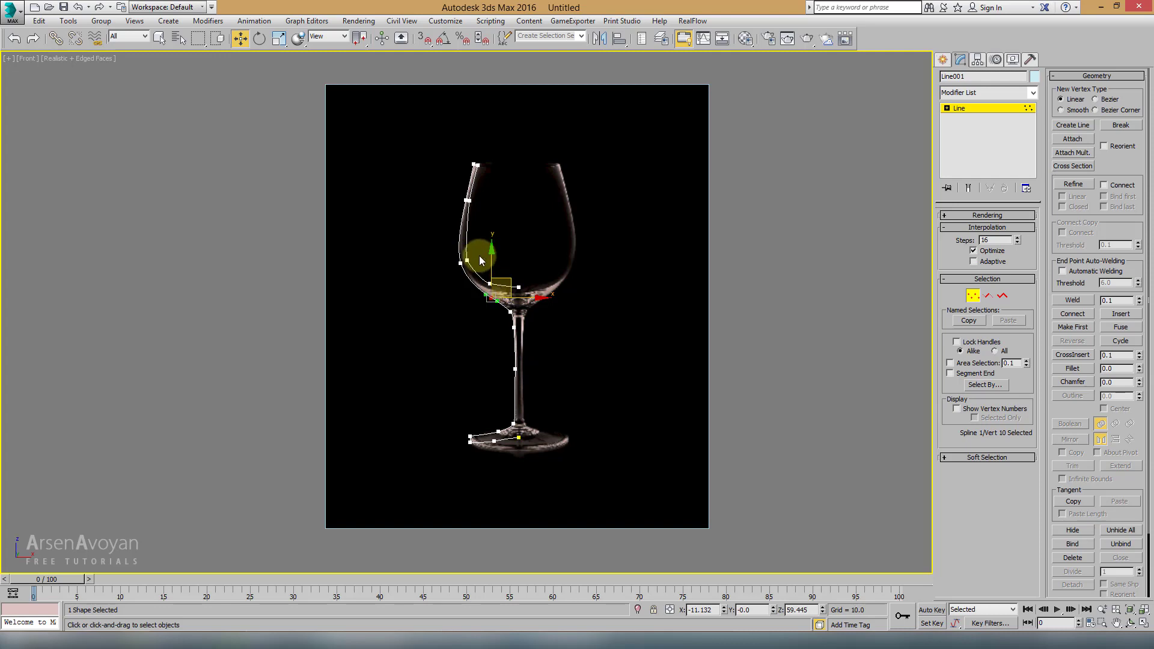
pyautogui.scroll(2, 480, 260)
pyautogui.scroll(3, 498, 262)
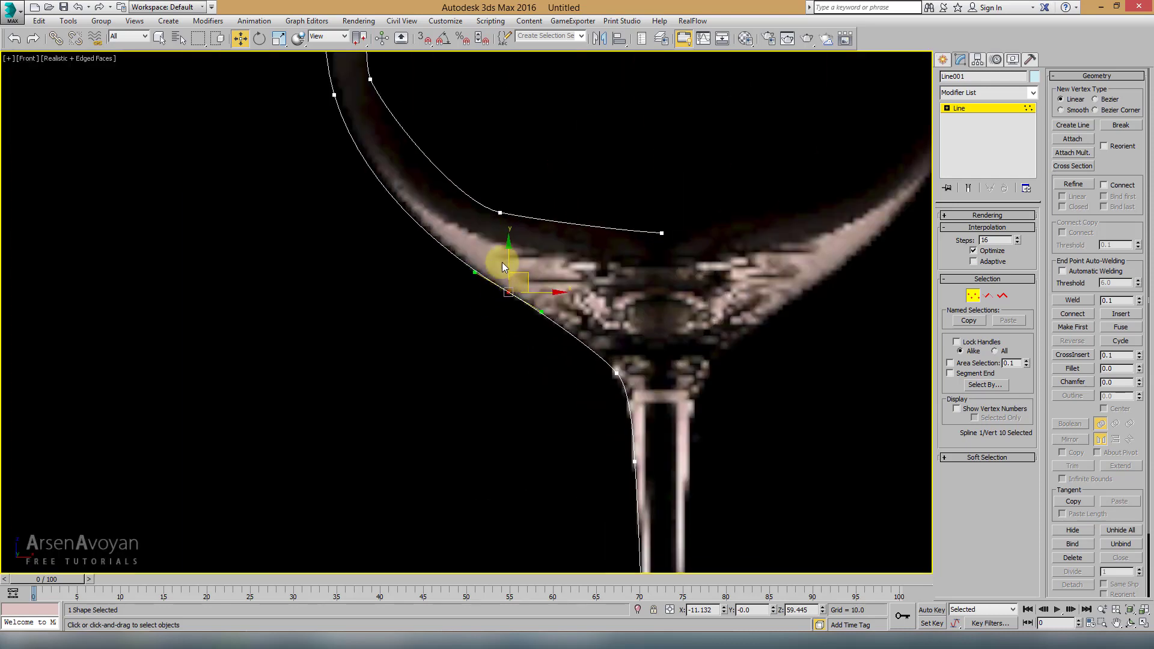
pyautogui.moveTo(478, 189); pyautogui.dragTo(471, 207, button='middle')
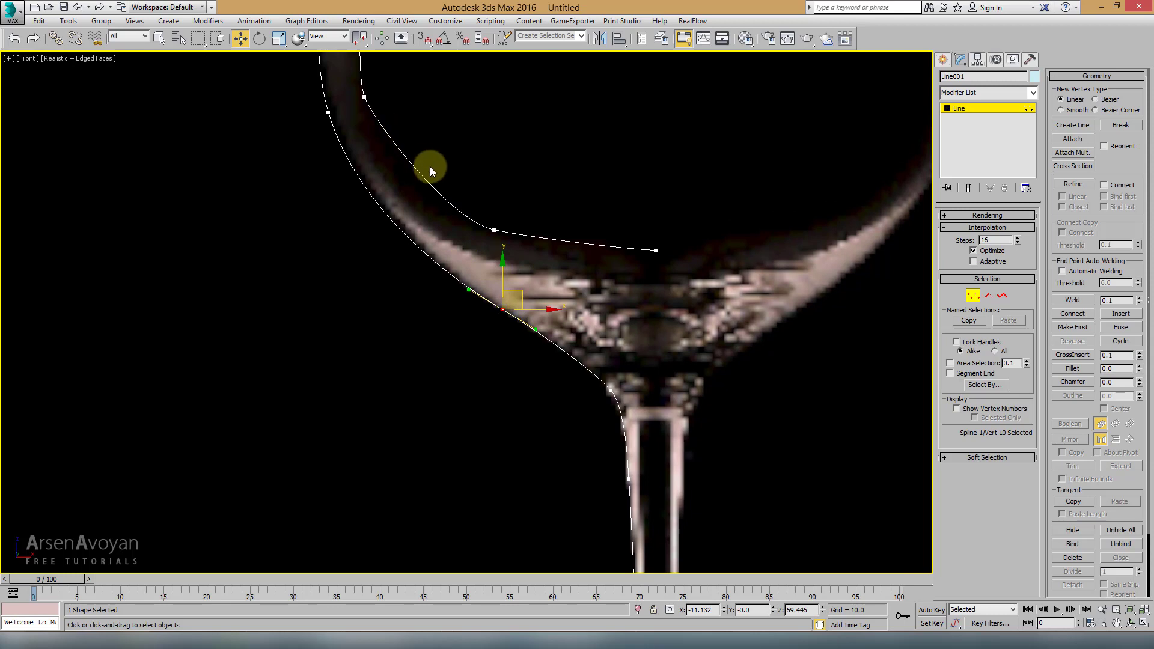
pyautogui.moveTo(399, 216); pyautogui.dragTo(445, 278, button='middle')
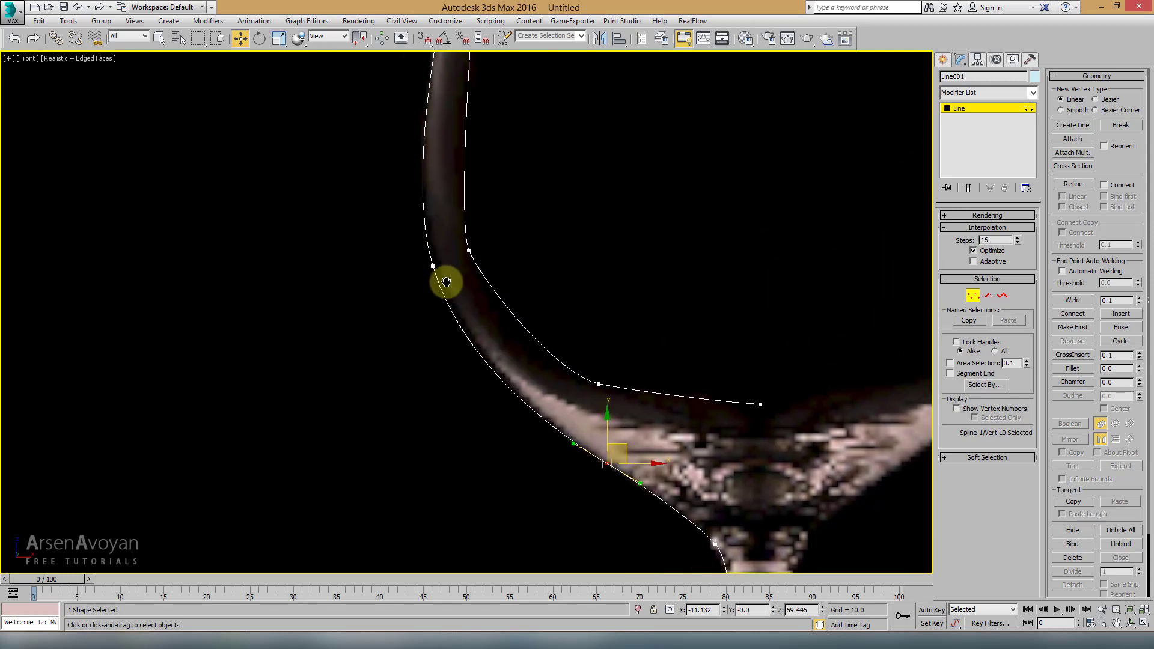
pyautogui.click(435, 271)
pyautogui.scroll(-1, 456, 285)
# Select the rim corner and inner-wall vertices, reshaping the inner bowl's lower bend
pyautogui.scroll(4, 477, 201)
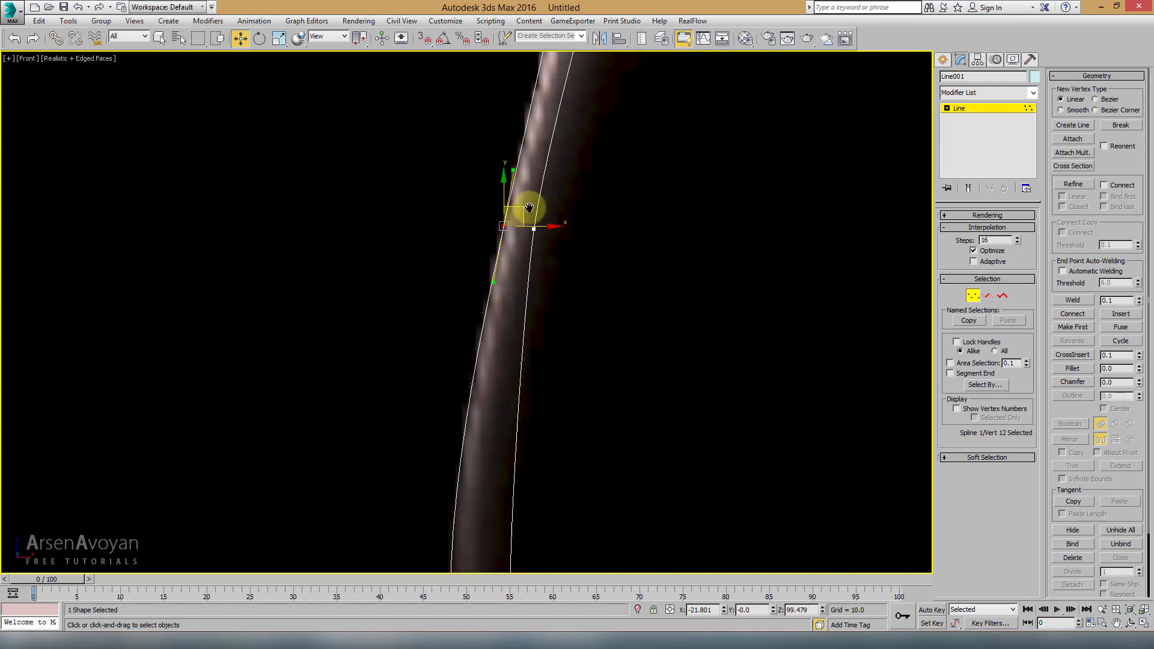
pyautogui.moveTo(515, 222); pyautogui.dragTo(511, 333, button='middle')
pyautogui.click(544, 201)
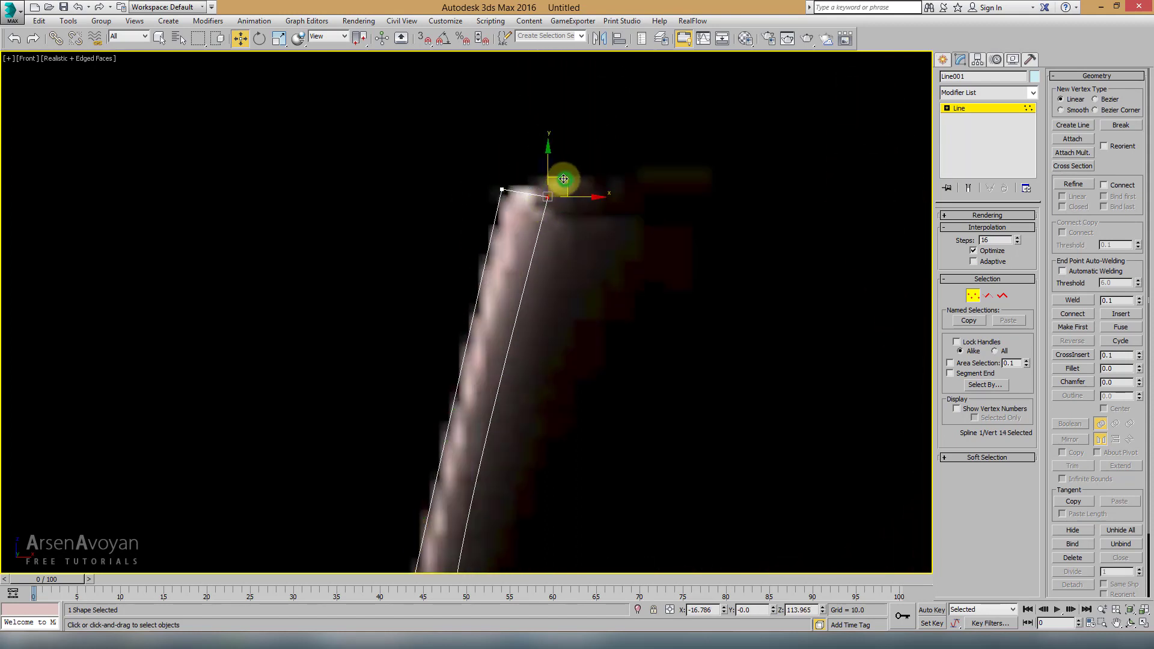
pyautogui.moveTo(536, 315); pyautogui.dragTo(528, 263, button='middle')
pyautogui.moveTo(524, 280); pyautogui.dragTo(469, 372)
pyautogui.scroll(-1, 496, 372)
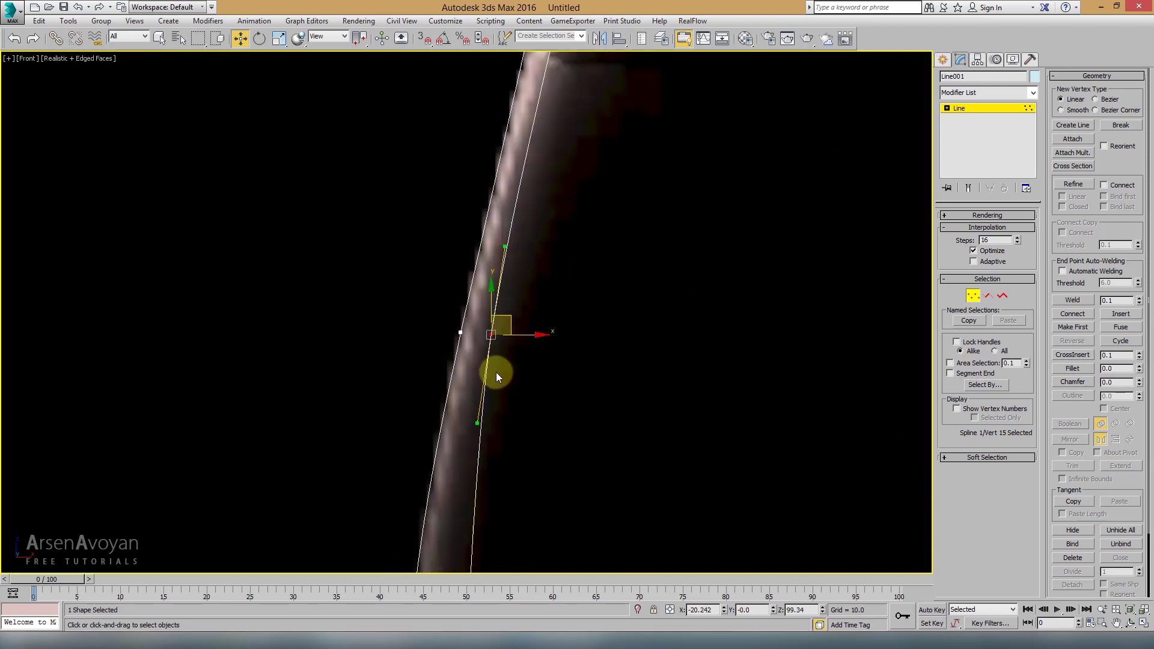
pyautogui.scroll(-4, 495, 372)
pyautogui.moveTo(473, 392); pyautogui.dragTo(473, 392)
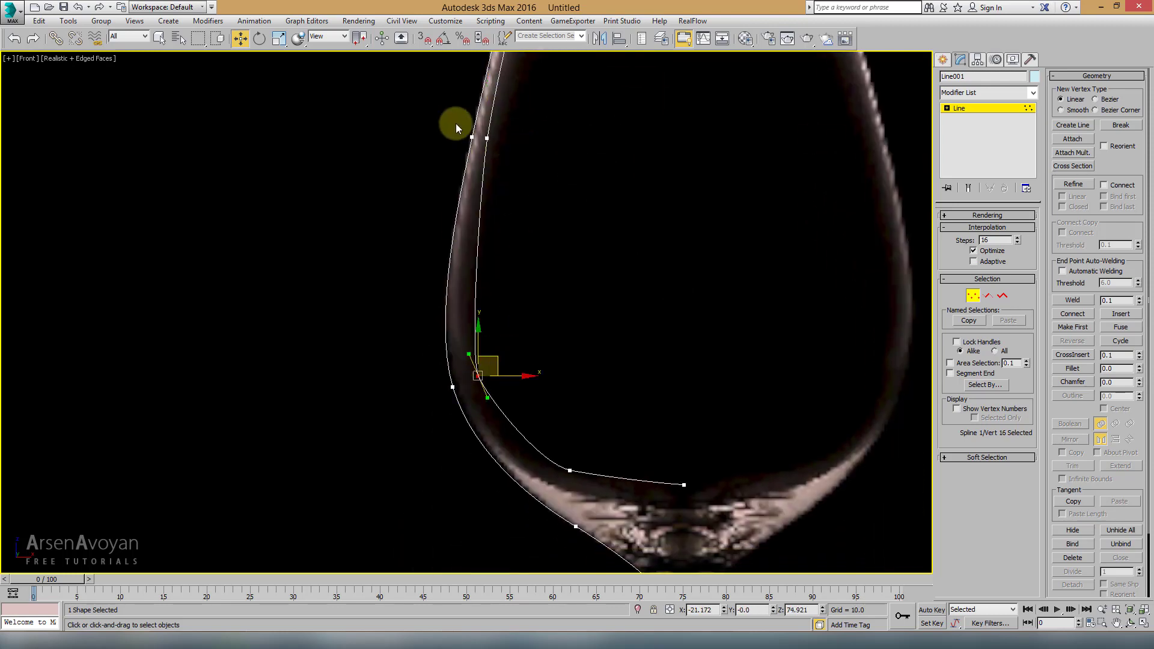
pyautogui.moveTo(492, 260); pyautogui.dragTo(475, 227, button='middle')
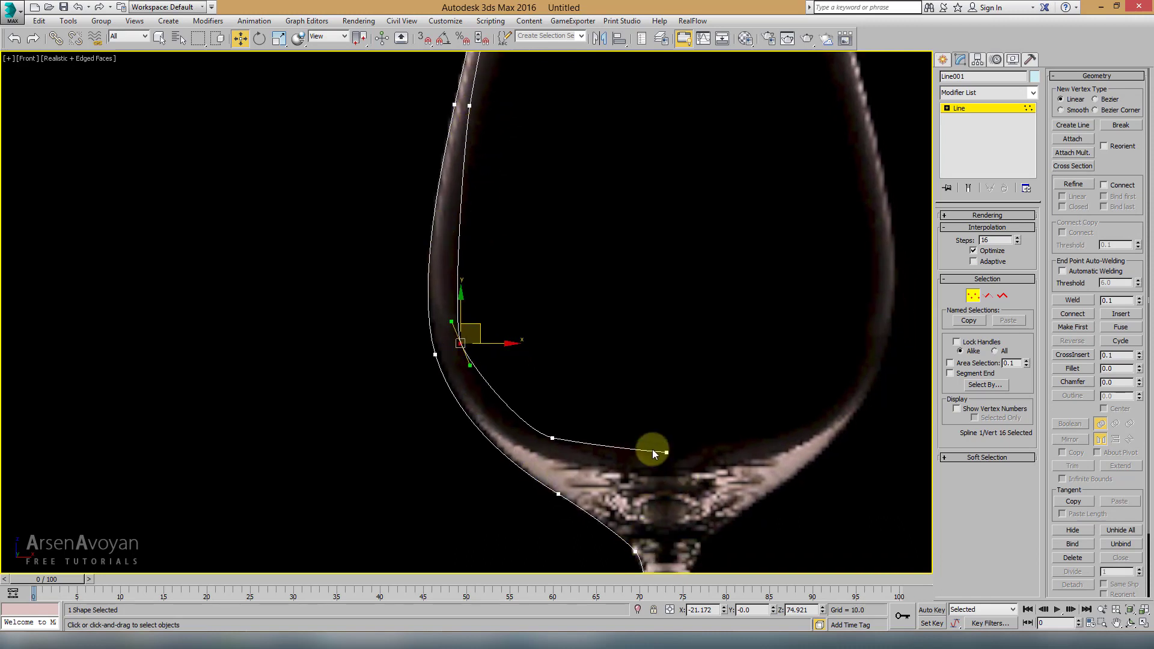
pyautogui.scroll(2, 515, 241)
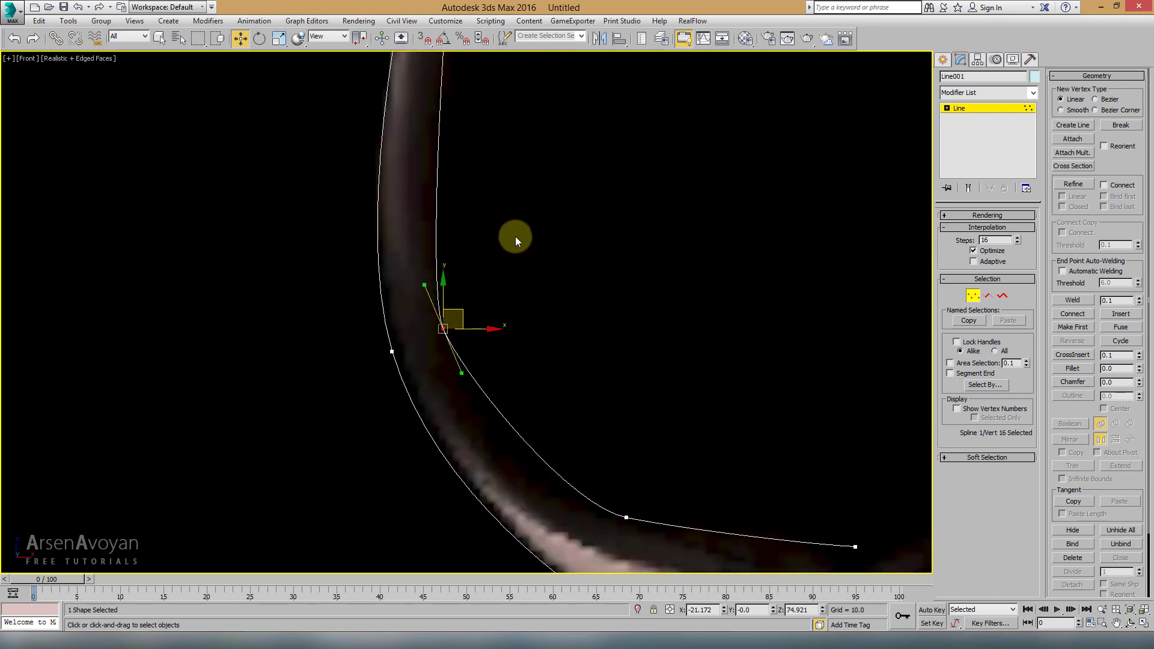
pyautogui.moveTo(460, 371); pyautogui.dragTo(469, 419)
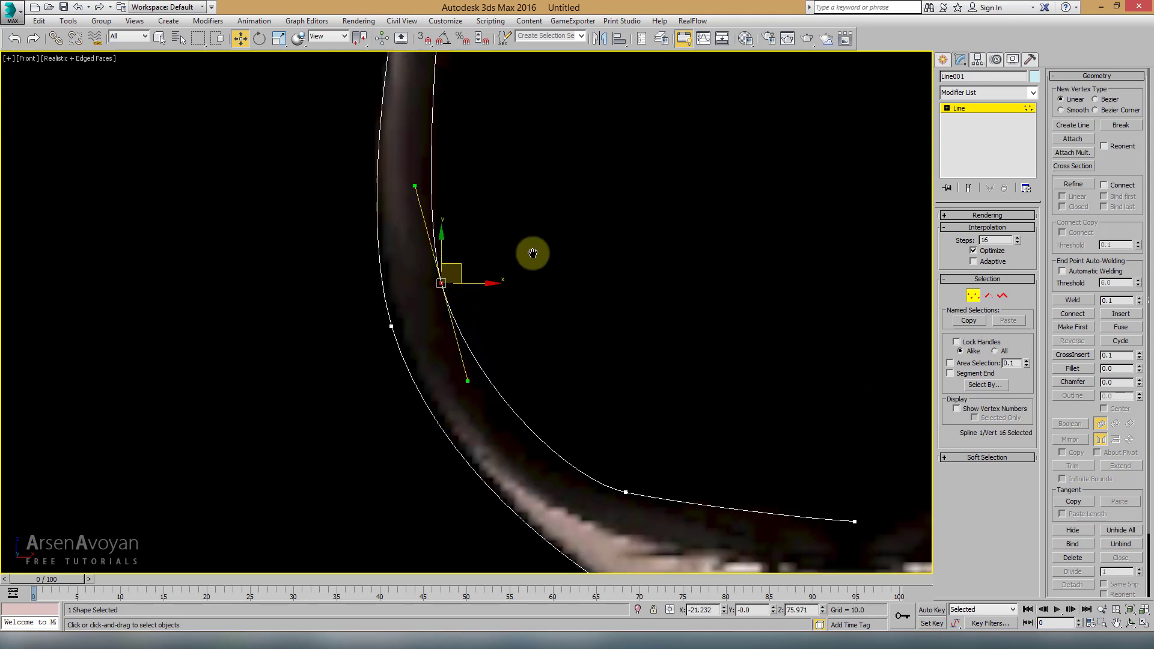
# Smooth the inner bowl bottom and flatten the curve into the profile's end vertex
pyautogui.moveTo(531, 252); pyautogui.dragTo(503, 109, button='middle')
pyautogui.click(590, 348)
pyautogui.moveTo(534, 335); pyautogui.dragTo(531, 328)
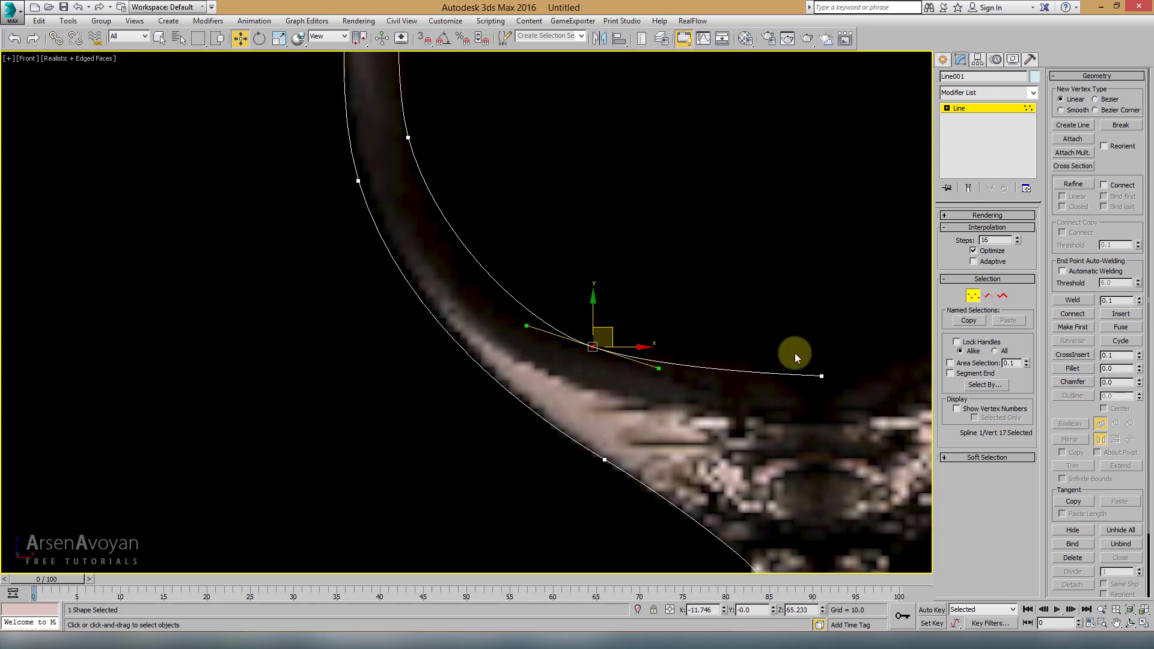
pyautogui.click(821, 376)
pyautogui.scroll(3, 792, 377)
pyautogui.scroll(2, 663, 312)
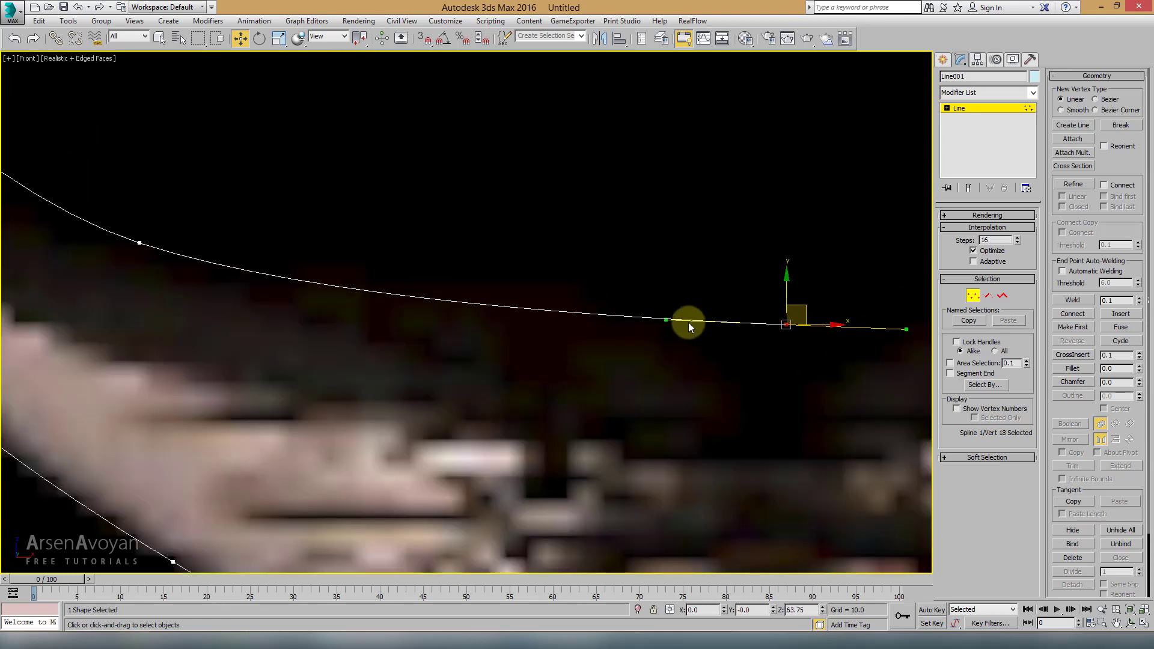
pyautogui.moveTo(668, 319); pyautogui.dragTo(664, 327)
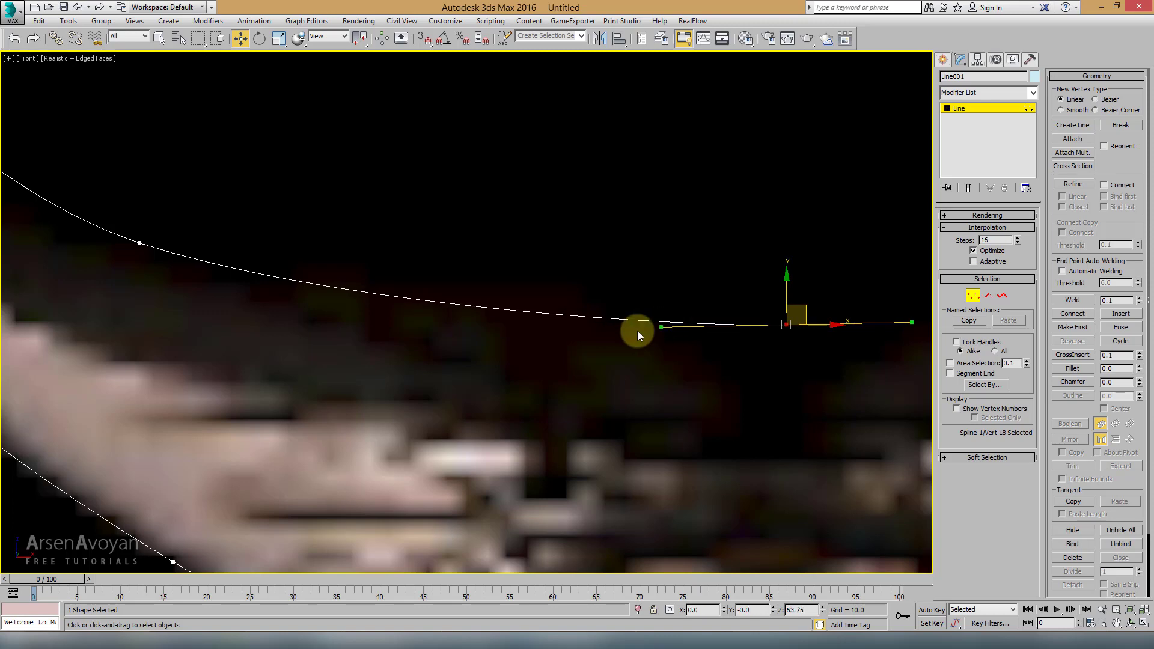
pyautogui.scroll(-5, 637, 330)
pyautogui.moveTo(631, 327); pyautogui.dragTo(601, 314, button='middle')
pyautogui.scroll(-2, 587, 244)
pyautogui.scroll(3, 588, 247)
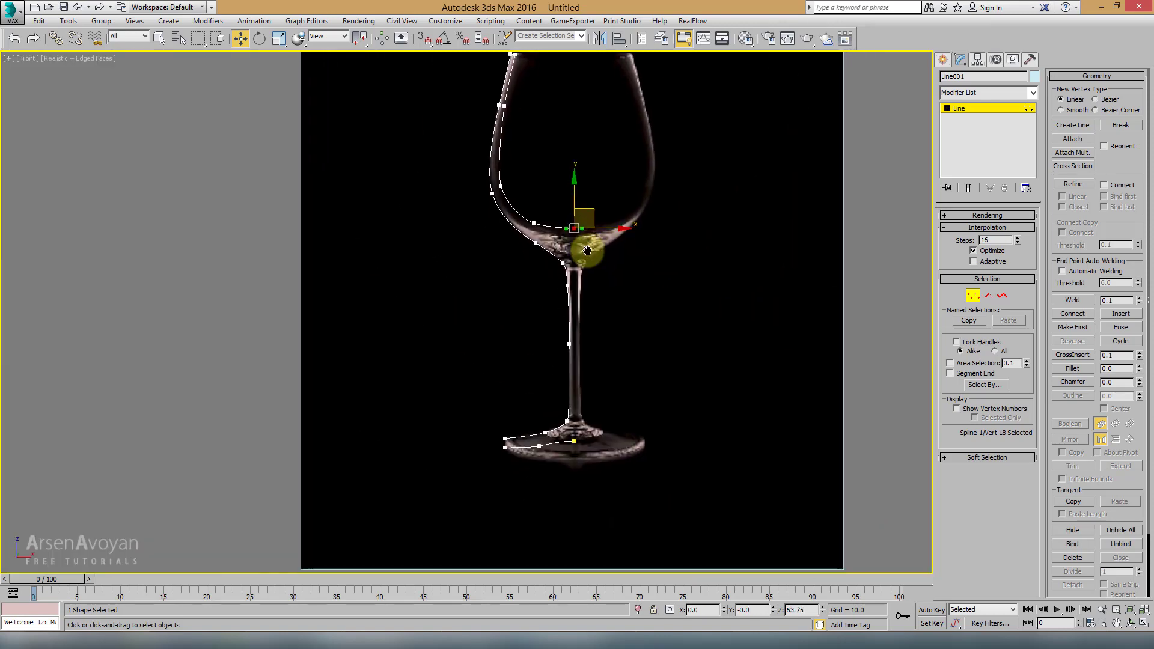
pyautogui.click(987, 92)
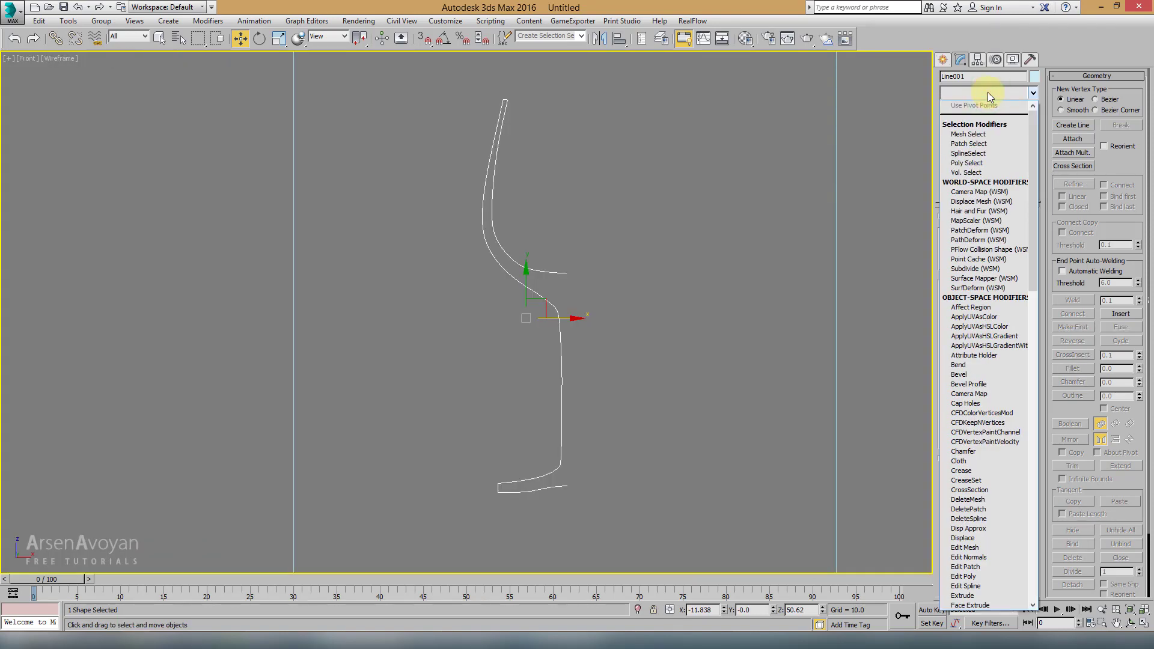
# Add a Lathe modifier with Weld Core and Max alignment, then inspect the glass in perspective
pyautogui.write('l')
pyautogui.click(984, 105)
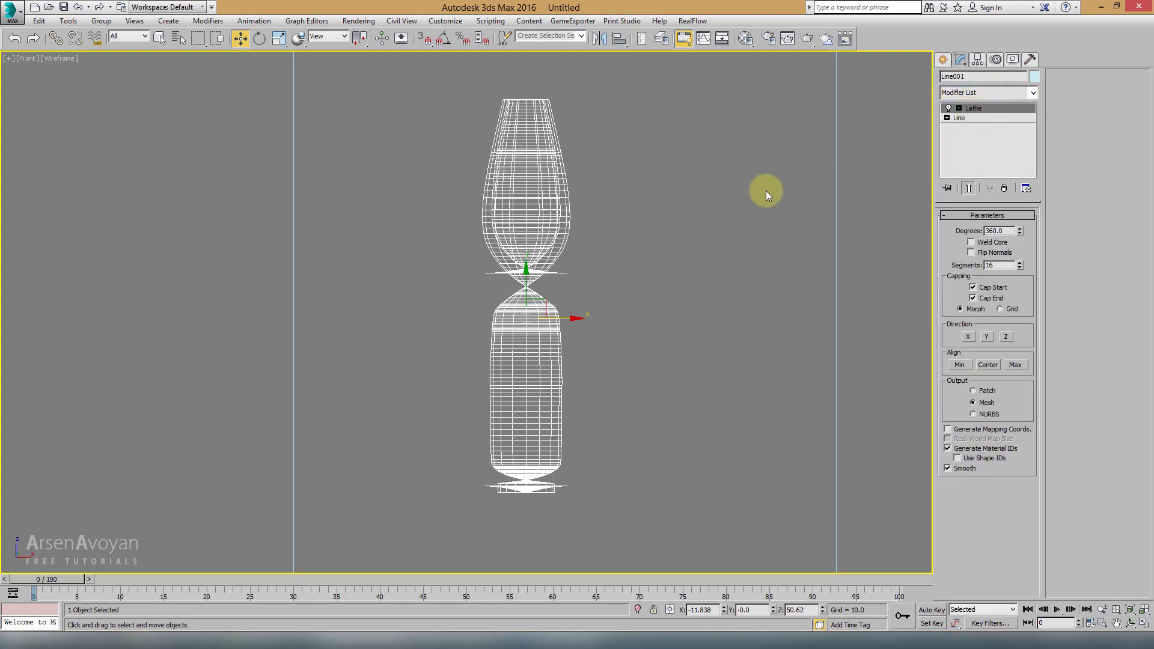
pyautogui.click(971, 242)
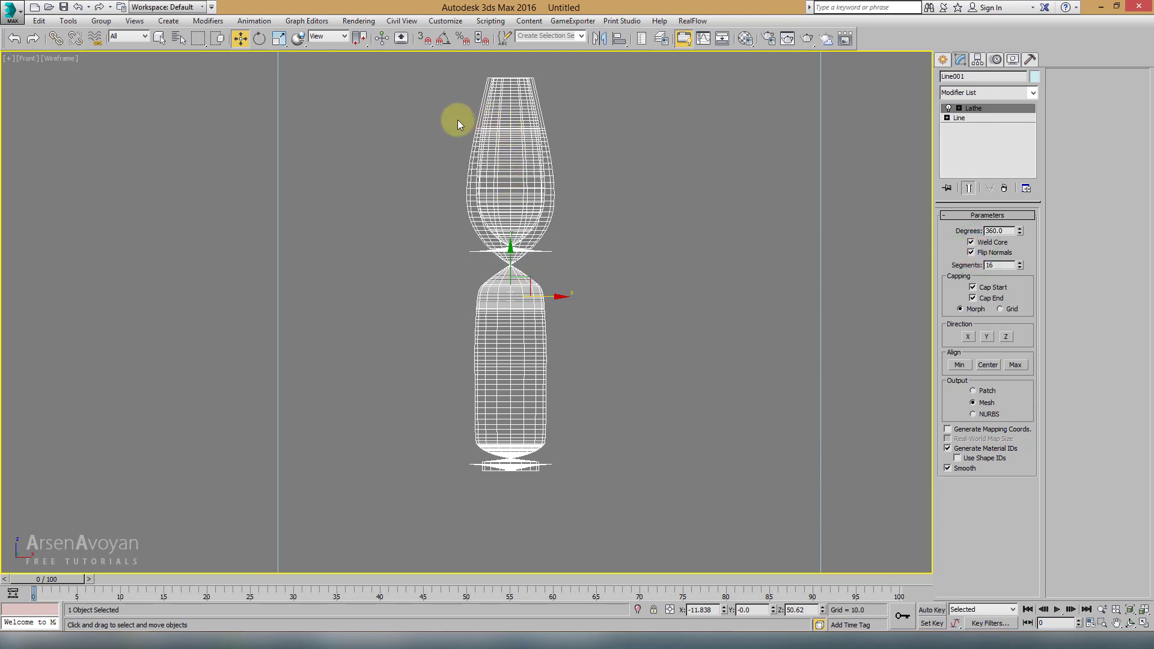
pyautogui.click(1019, 368)
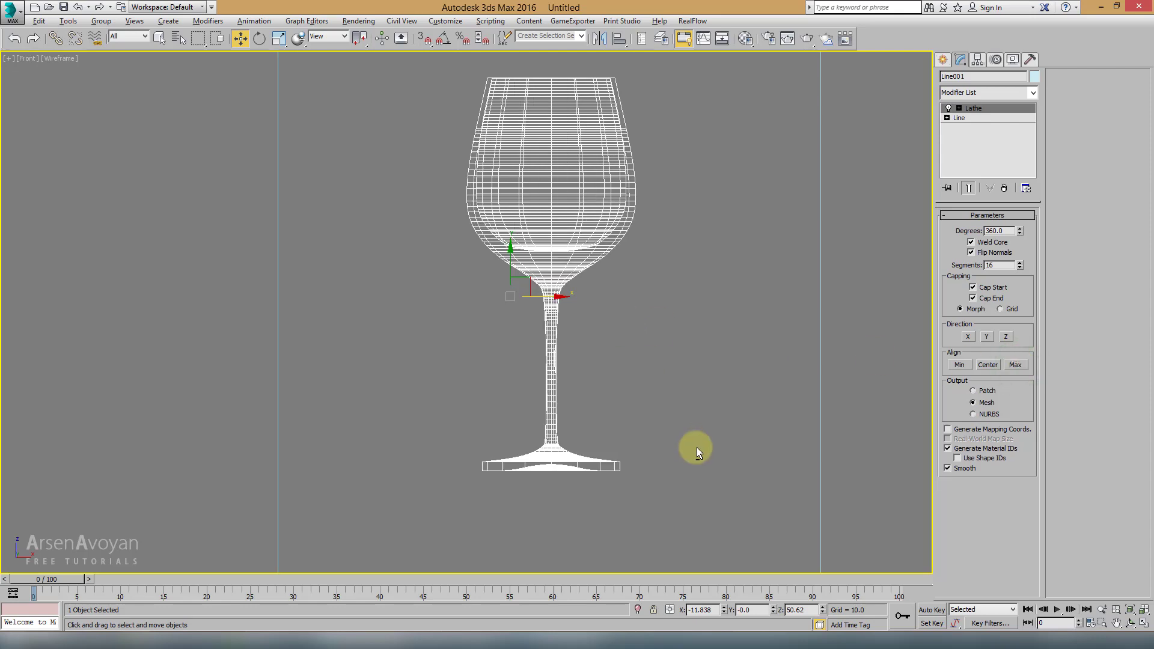
pyautogui.press('super+shift')
pyautogui.press('super+shift')
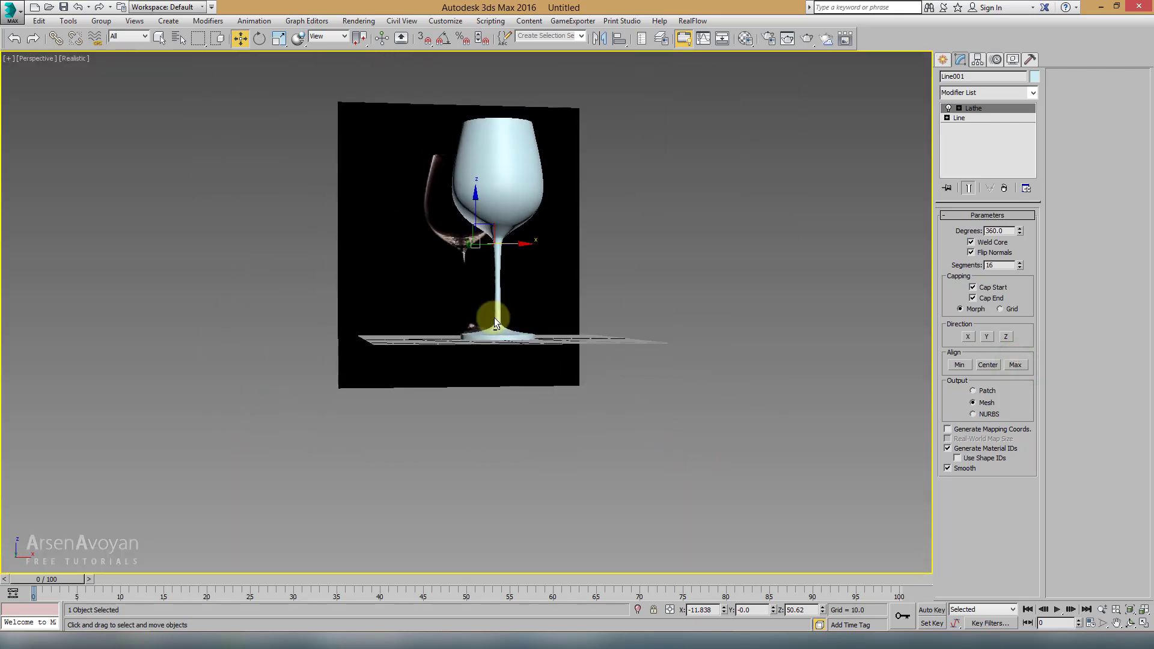
pyautogui.scroll(2, 541, 296)
pyautogui.scroll(2, 412, 372)
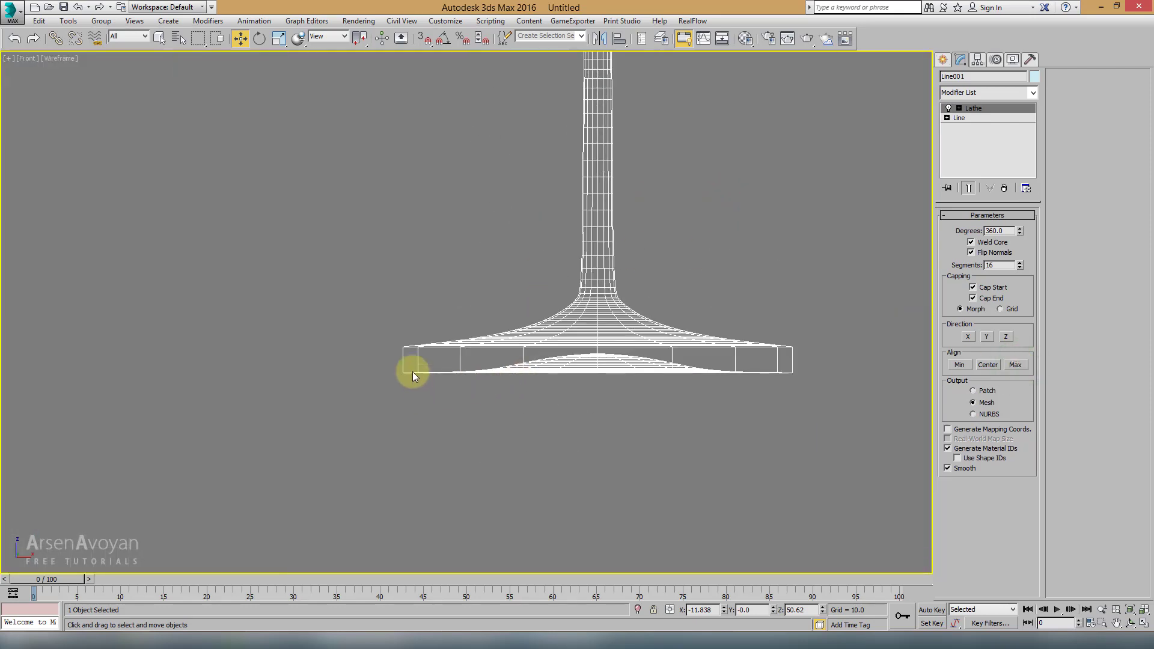
# With Lathe disabled, select both corner vertices of the glass base and round them off
pyautogui.click(949, 108)
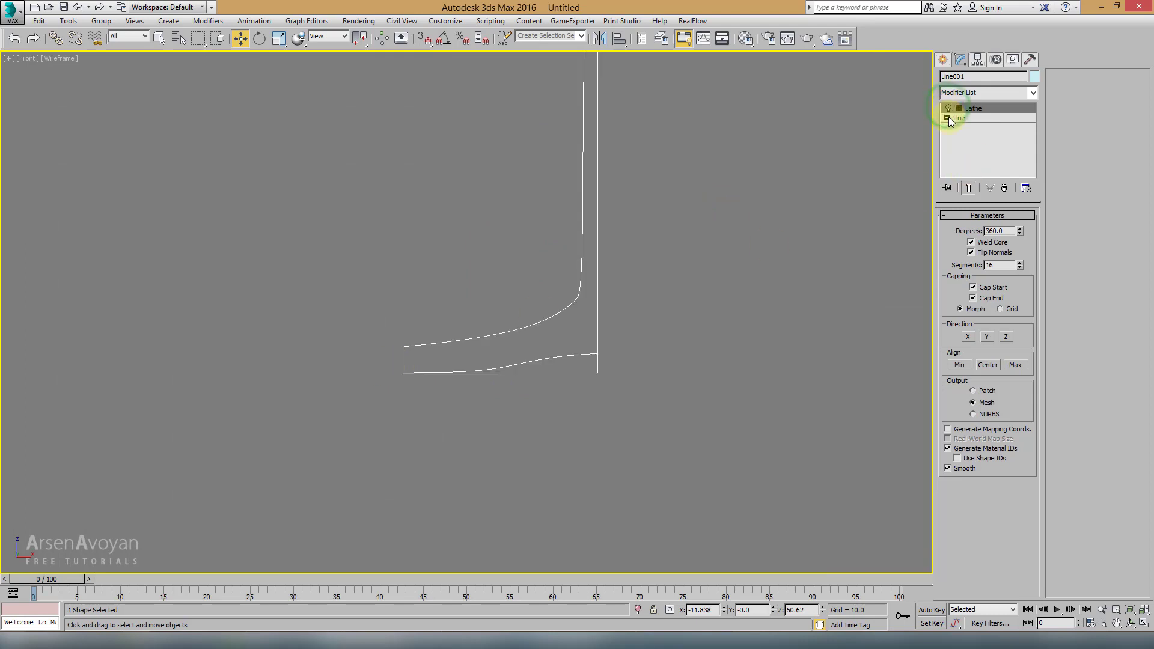
pyautogui.click(968, 128)
pyautogui.scroll(5, 525, 308)
pyautogui.scroll(4, 525, 308)
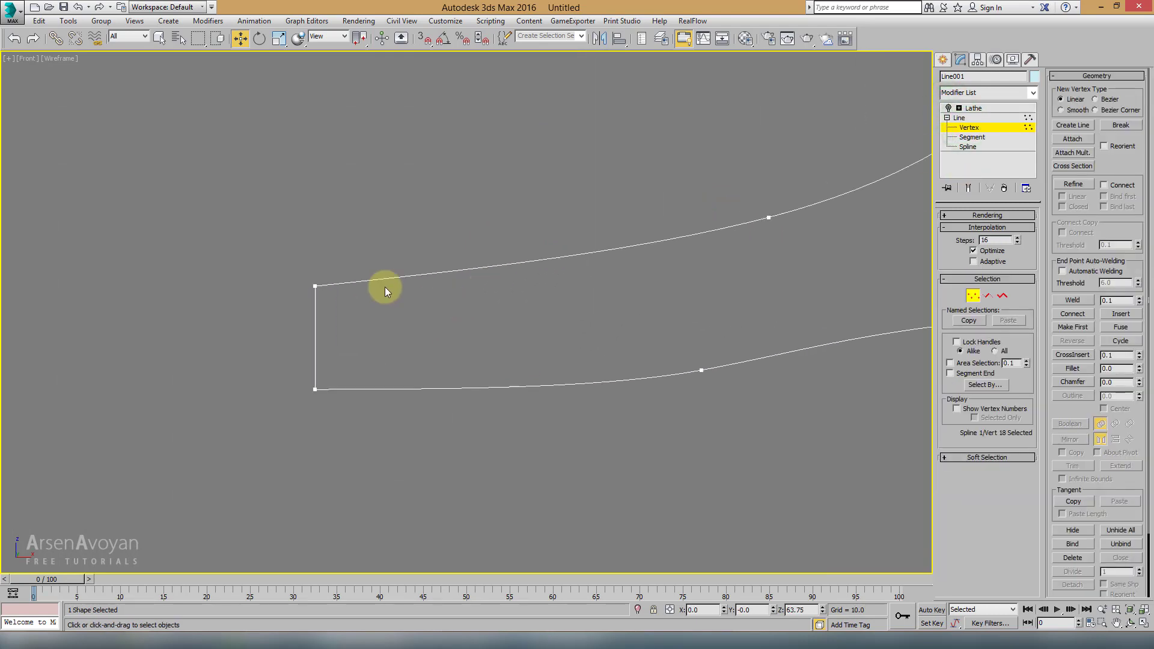
pyautogui.moveTo(400, 316); pyautogui.dragTo(348, 335)
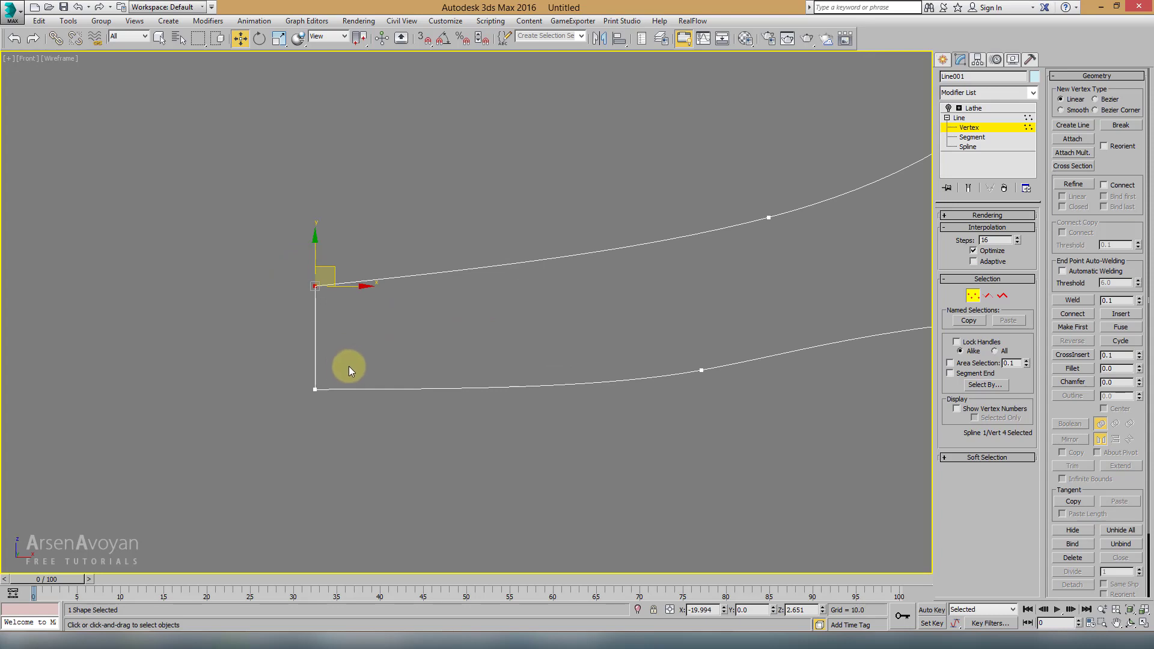
pyautogui.click(315, 390)
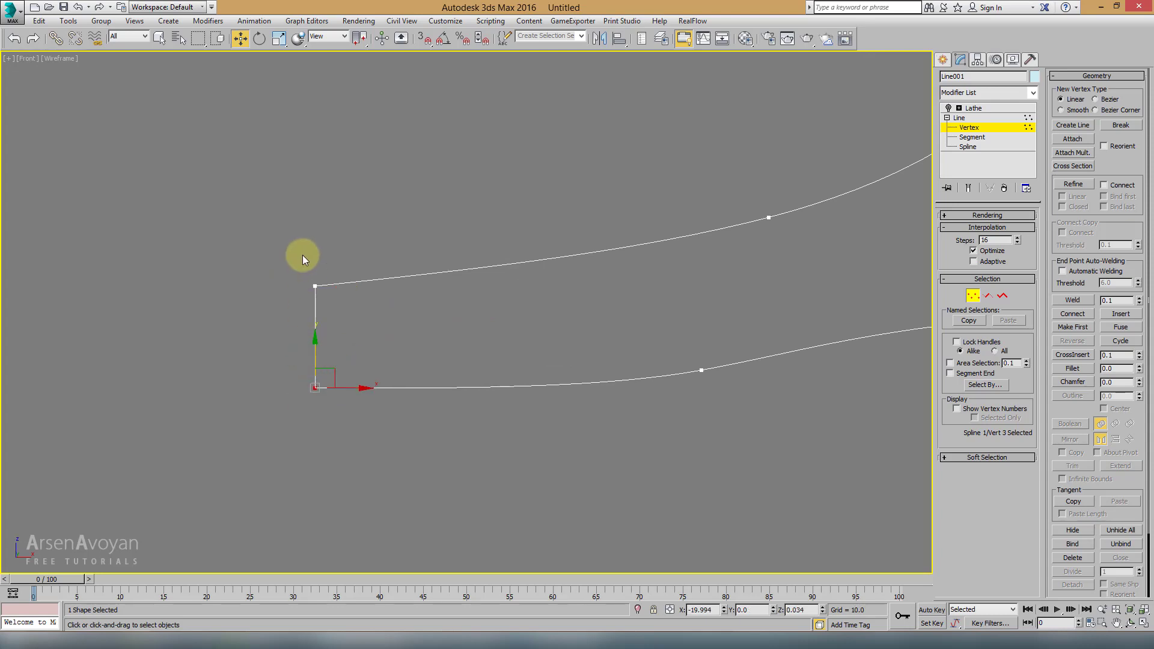
pyautogui.click(316, 286)
pyautogui.moveTo(265, 244); pyautogui.dragTo(348, 416)
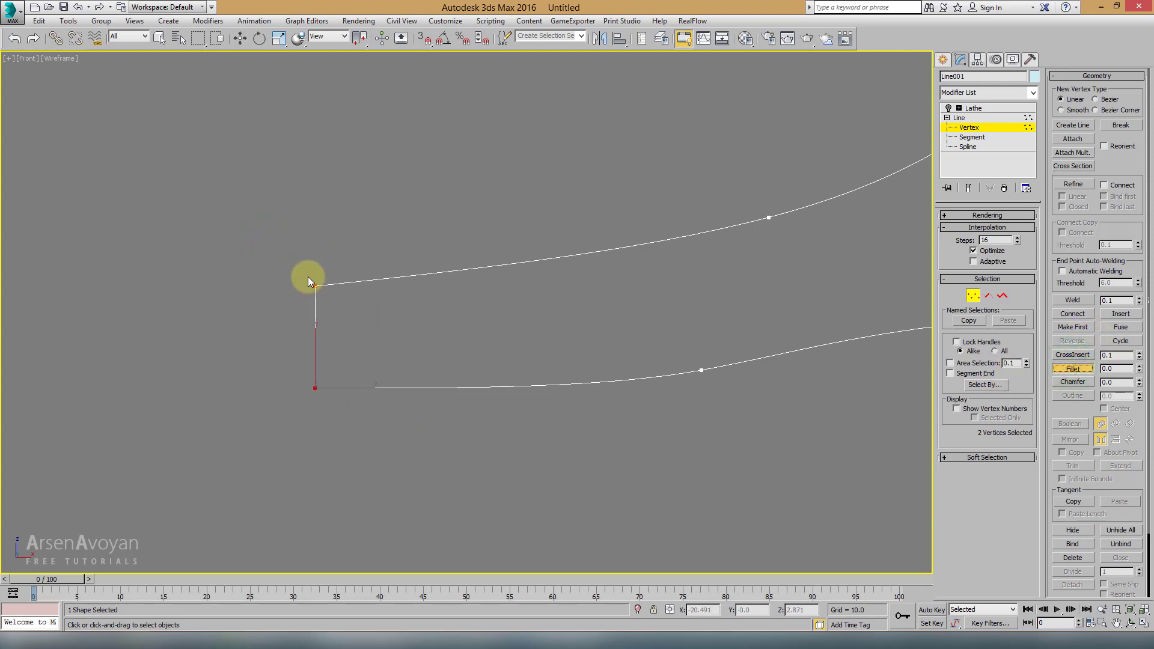
pyautogui.moveTo(309, 281); pyautogui.dragTo(304, 233)
pyautogui.scroll(-5, 646, 268)
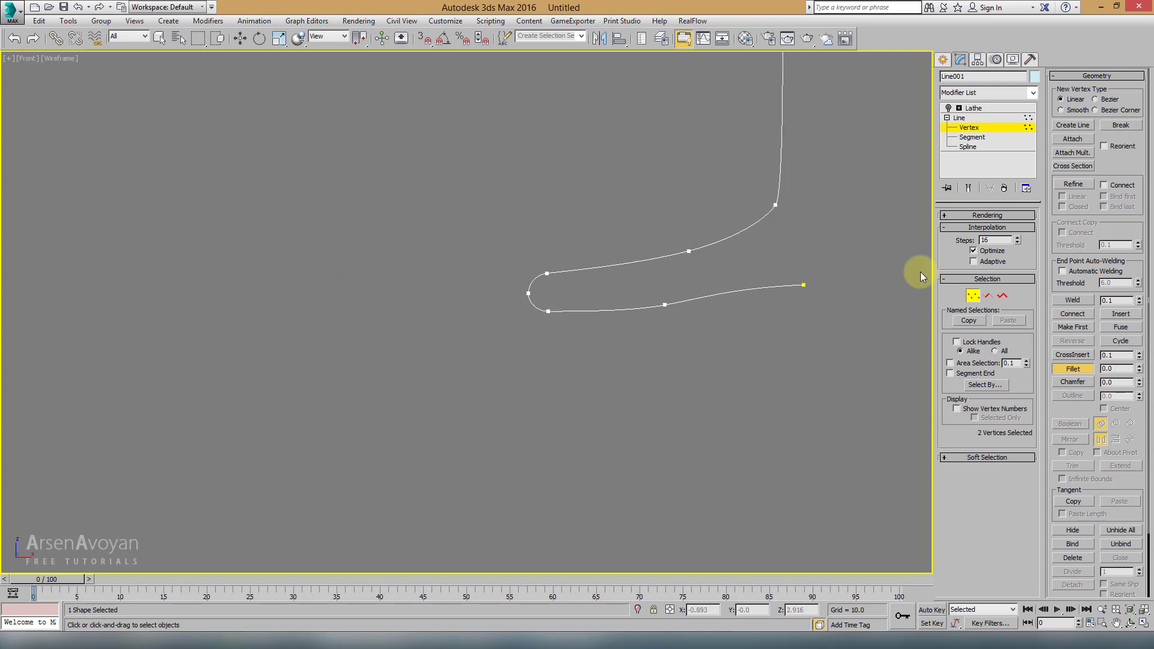
# Re-enable the Lathe, orbit the glass in perspective, then frame it in the maximized front view
pyautogui.click(974, 295)
pyautogui.click(972, 108)
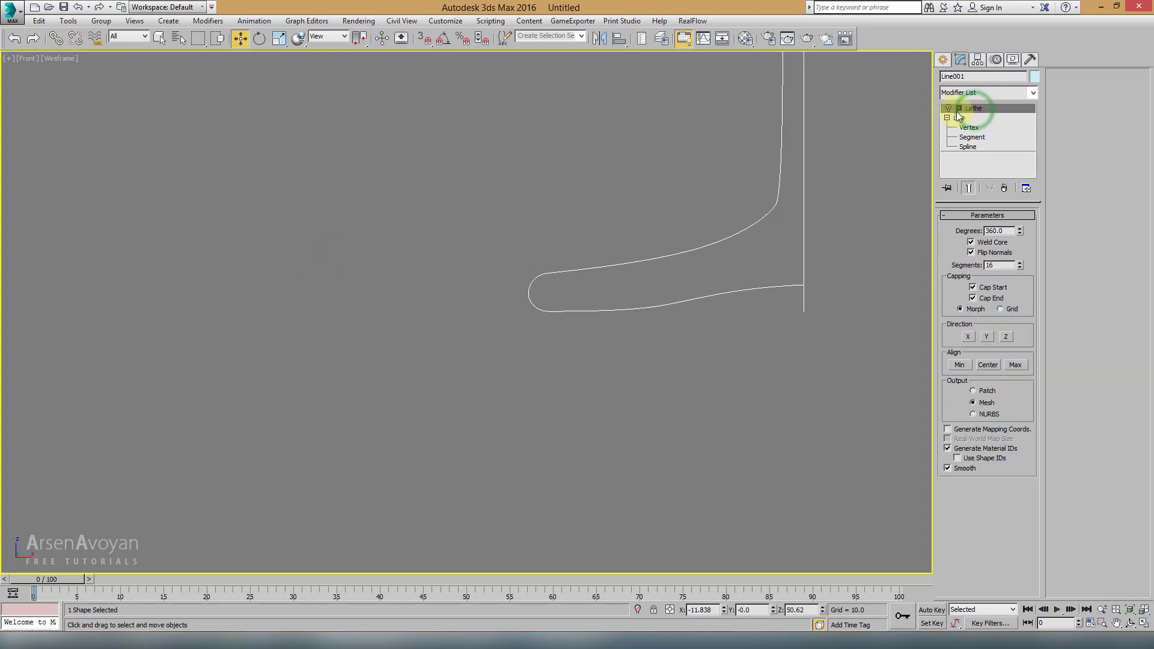
pyautogui.press('p')
pyautogui.press('F3')
pyautogui.scroll(3, 742, 386)
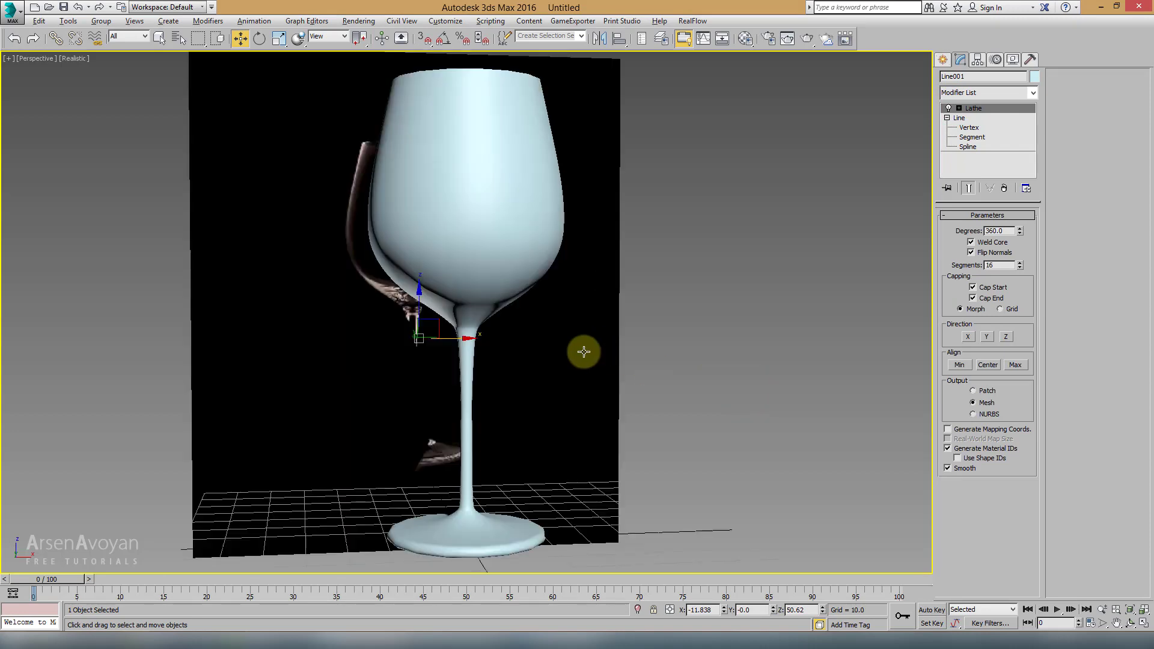
pyautogui.keyDown('alt'); pyautogui.moveTo(585, 351); pyautogui.dragTo(626, 378, button='middle'); pyautogui.keyUp('alt')
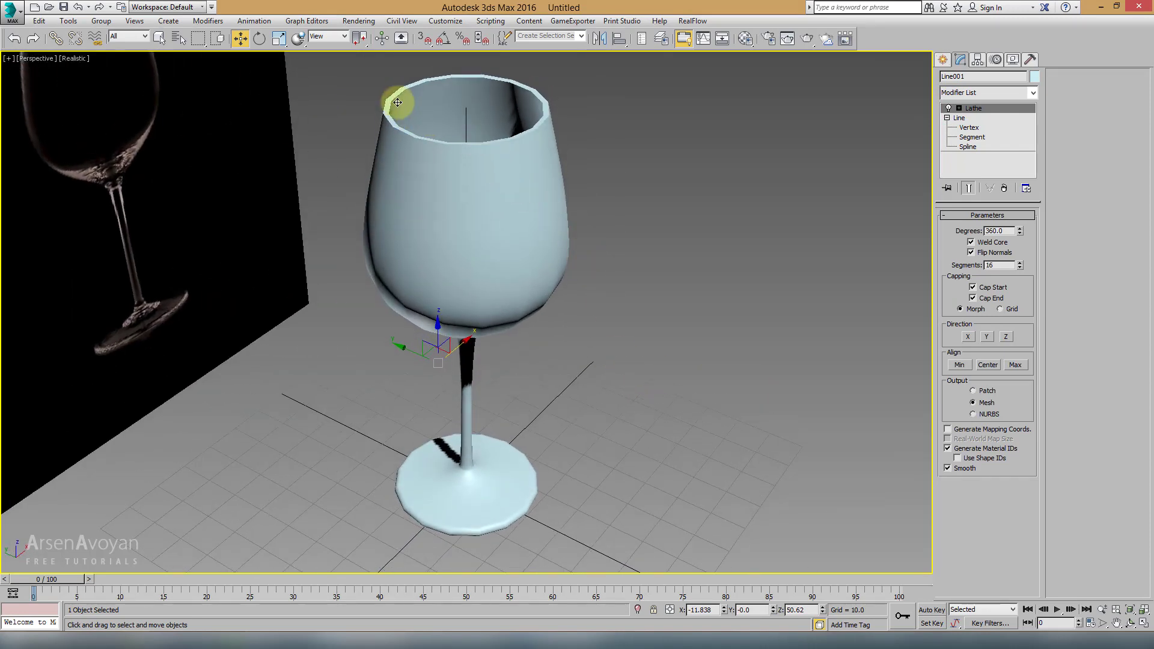
pyautogui.hotkey('alt', 'w')
pyautogui.hotkey('alt', 'w')
pyautogui.moveTo(704, 148); pyautogui.dragTo(685, 279, button='middle')
pyautogui.scroll(-5, 664, 150)
pyautogui.scroll(4, 657, 279)
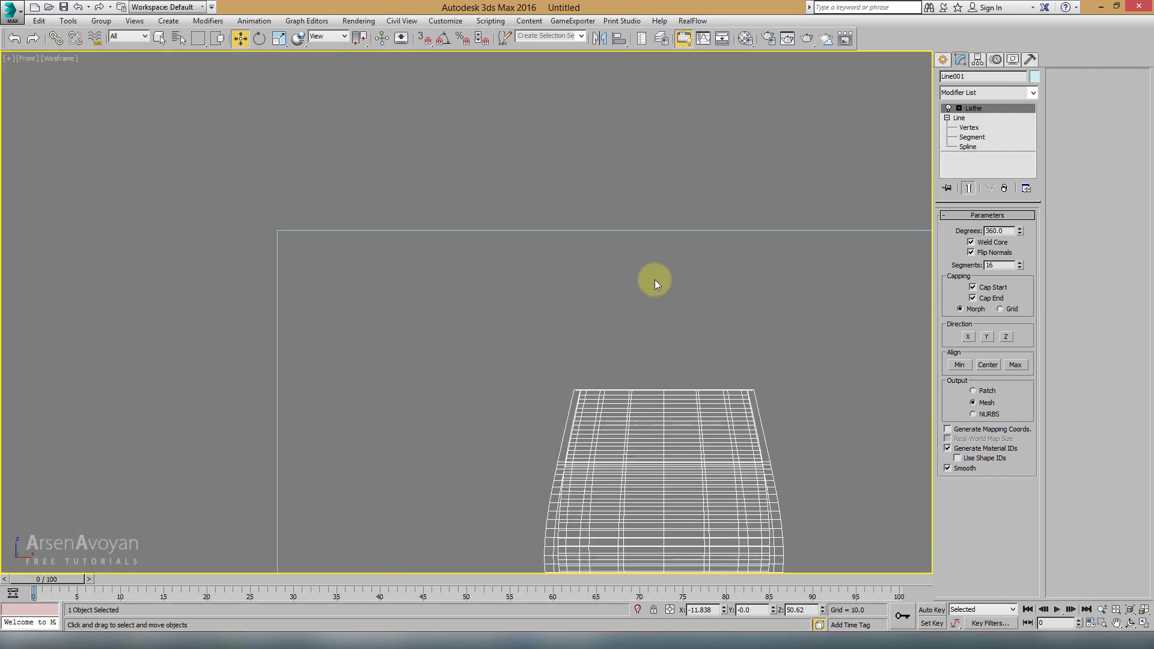
pyautogui.scroll(2, 893, 207)
# Hide the Lathe result and select the profile line's two top vertices
pyautogui.click(948, 108)
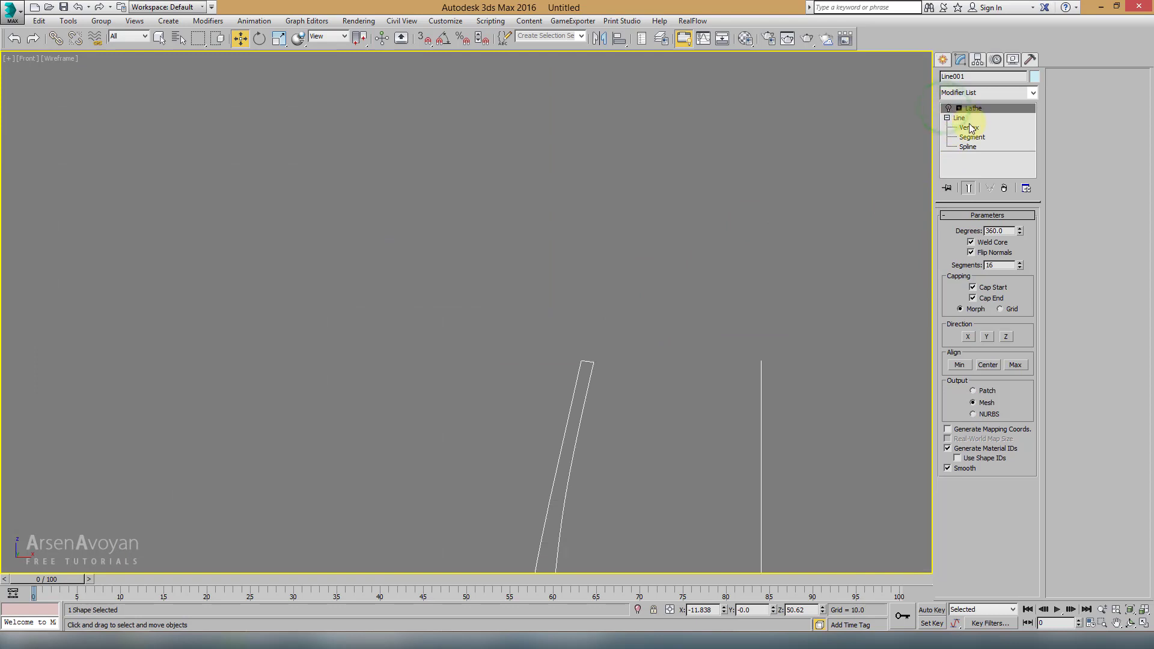
pyautogui.click(968, 127)
pyautogui.scroll(2, 503, 299)
pyautogui.scroll(2, 661, 272)
pyautogui.scroll(1, 553, 237)
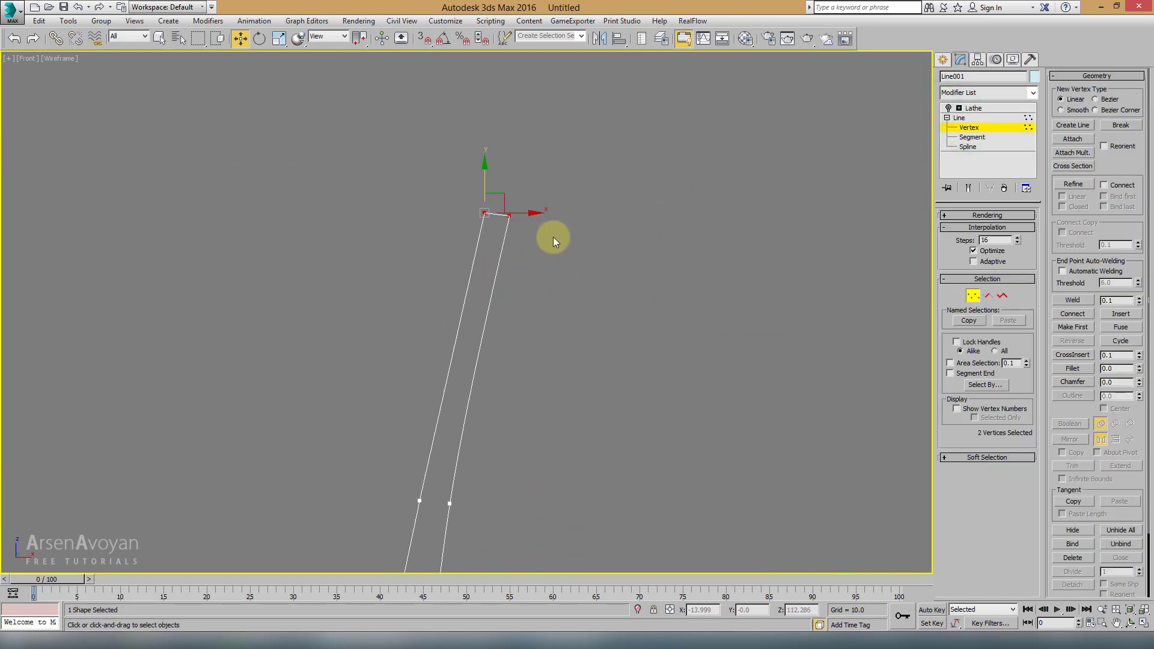
pyautogui.scroll(2, 579, 213)
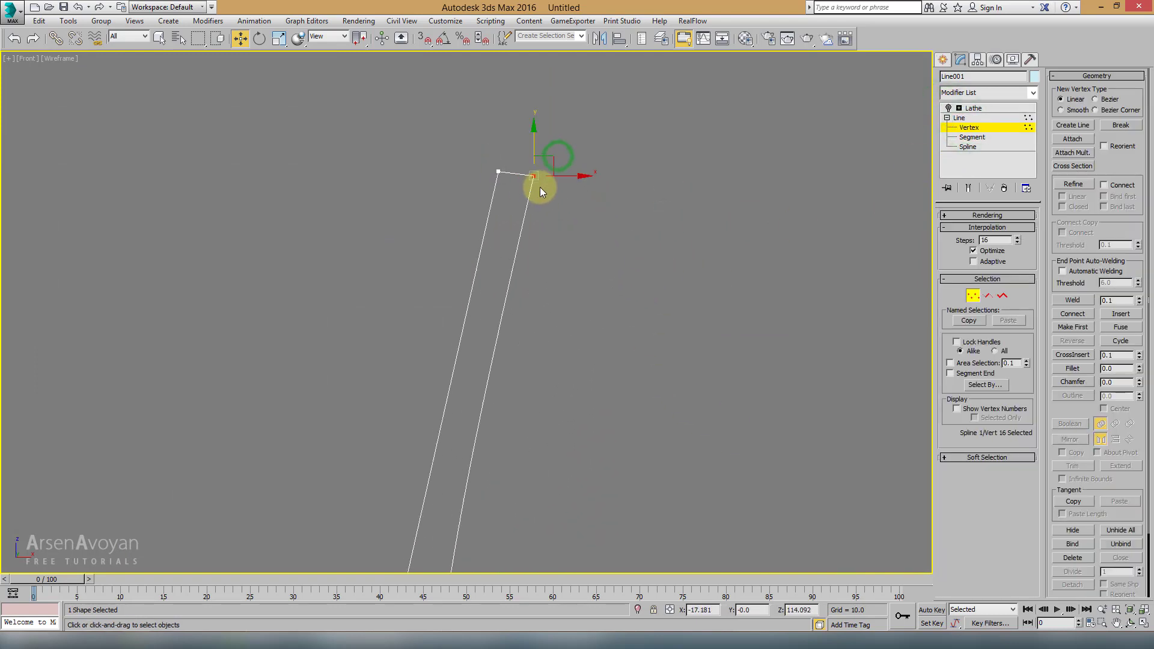
pyautogui.moveTo(566, 176); pyautogui.dragTo(563, 176)
pyautogui.scroll(-2, 547, 124)
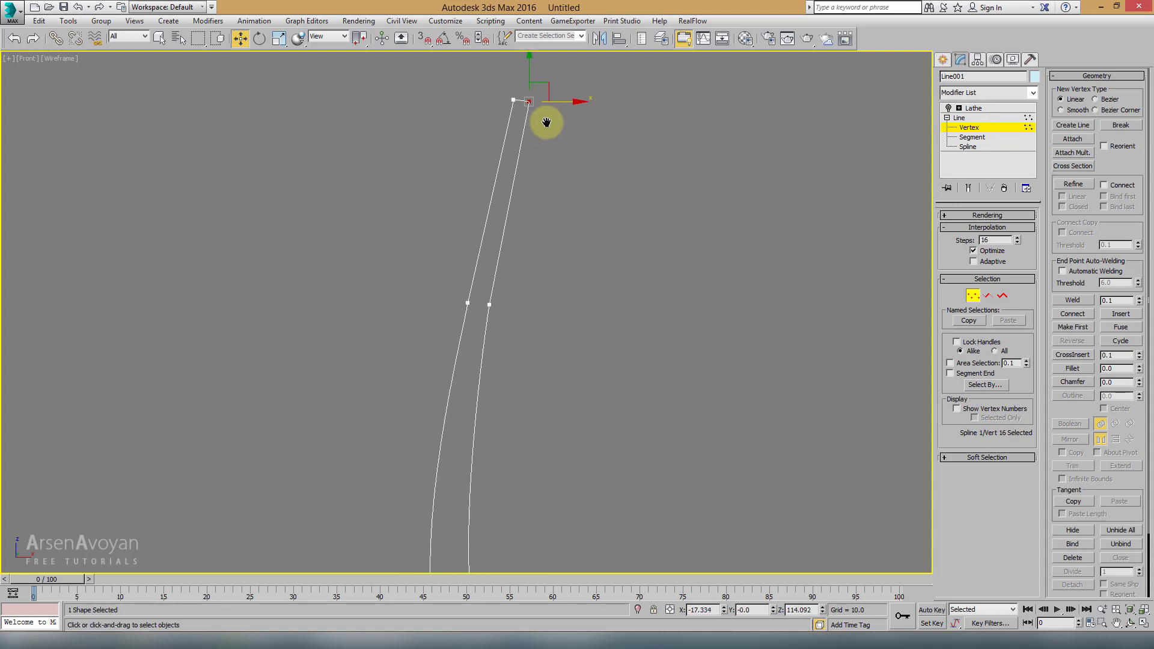
pyautogui.moveTo(545, 253); pyautogui.dragTo(559, 167, button='middle')
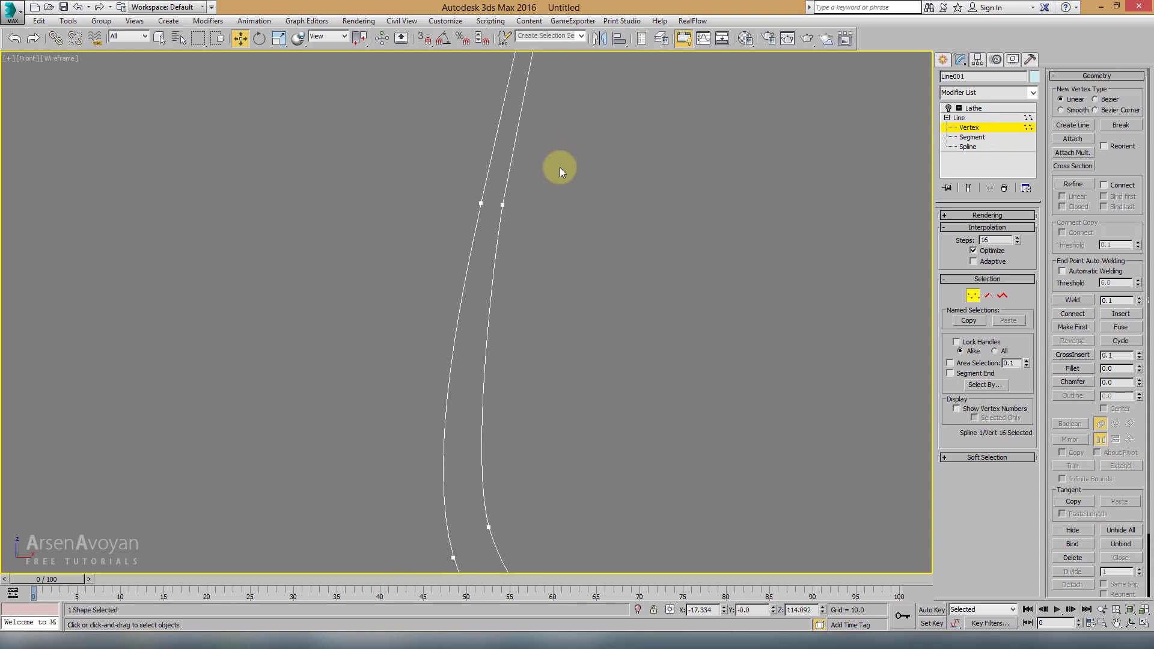
pyautogui.click(502, 205)
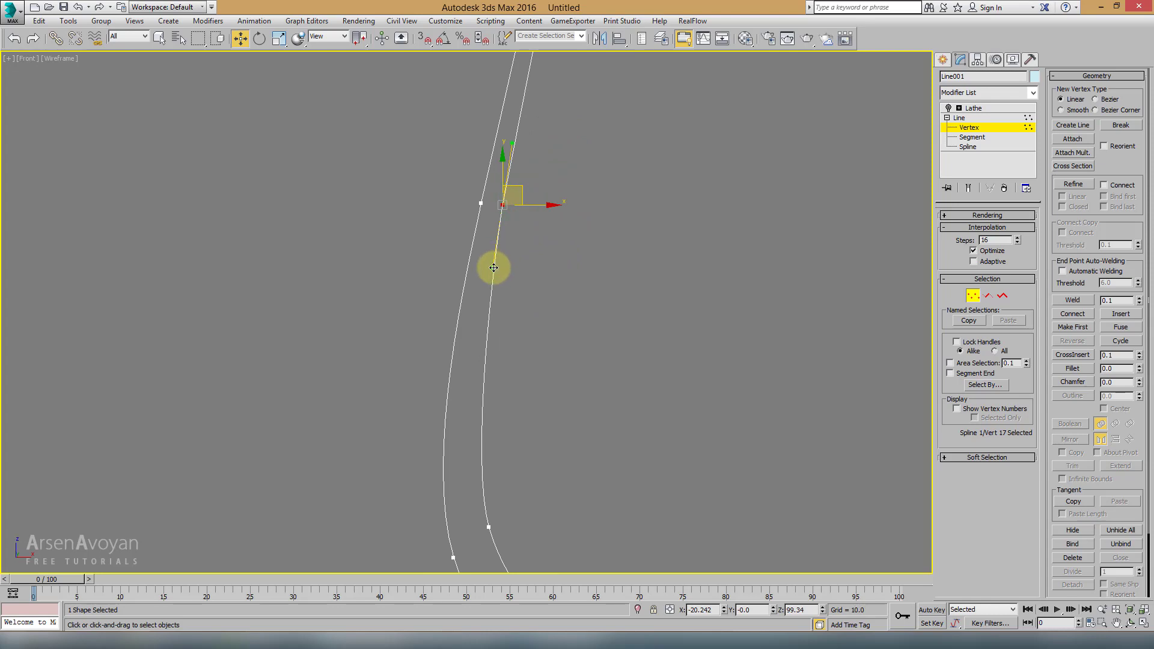
pyautogui.moveTo(540, 203); pyautogui.dragTo(532, 367, button='middle')
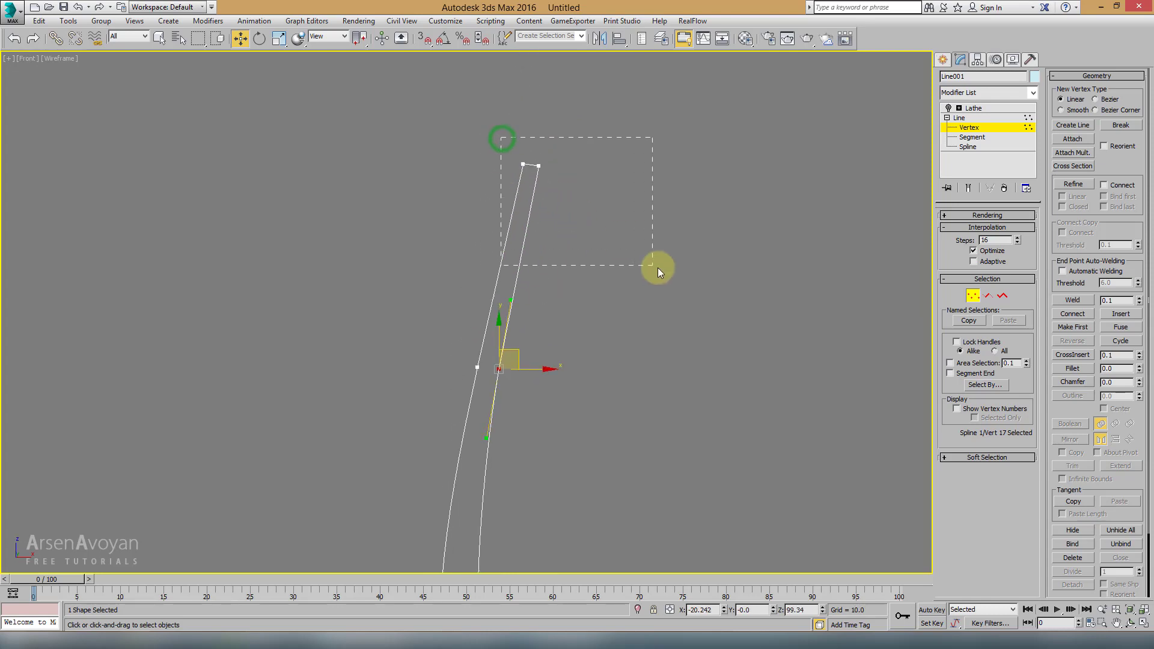
pyautogui.moveTo(502, 138); pyautogui.dragTo(657, 268)
pyautogui.scroll(5, 657, 268)
# Fillet the two top corners into a round arc and show the lathed glass again
pyautogui.click(1072, 368)
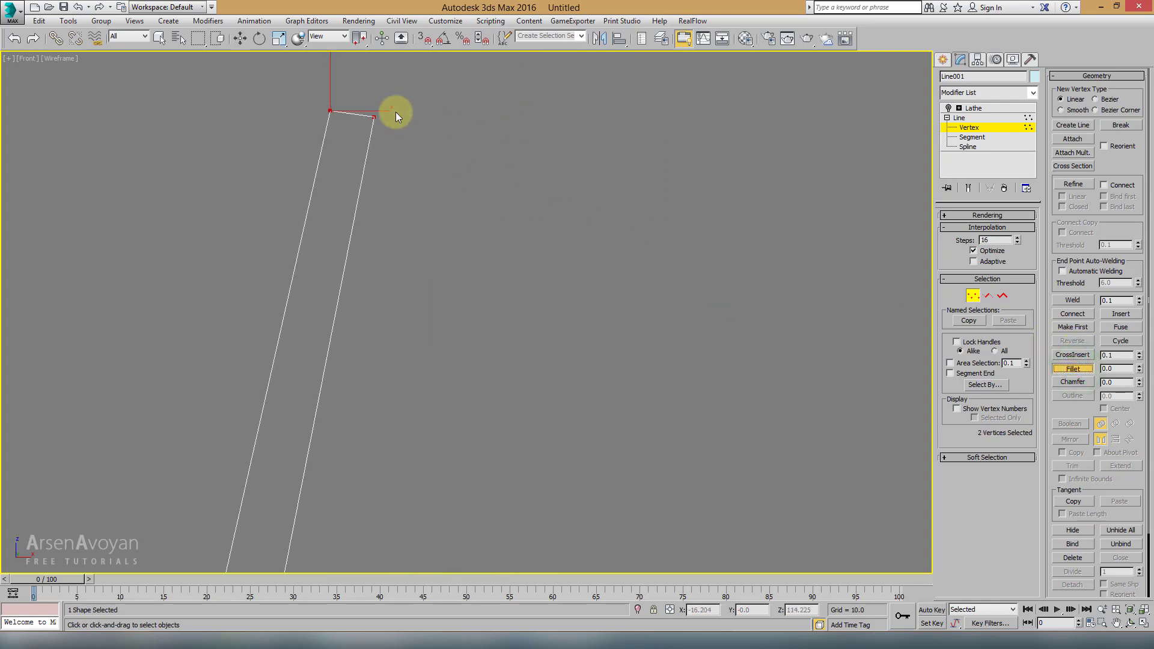
pyautogui.moveTo(375, 115); pyautogui.dragTo(555, 119)
pyautogui.press('w')
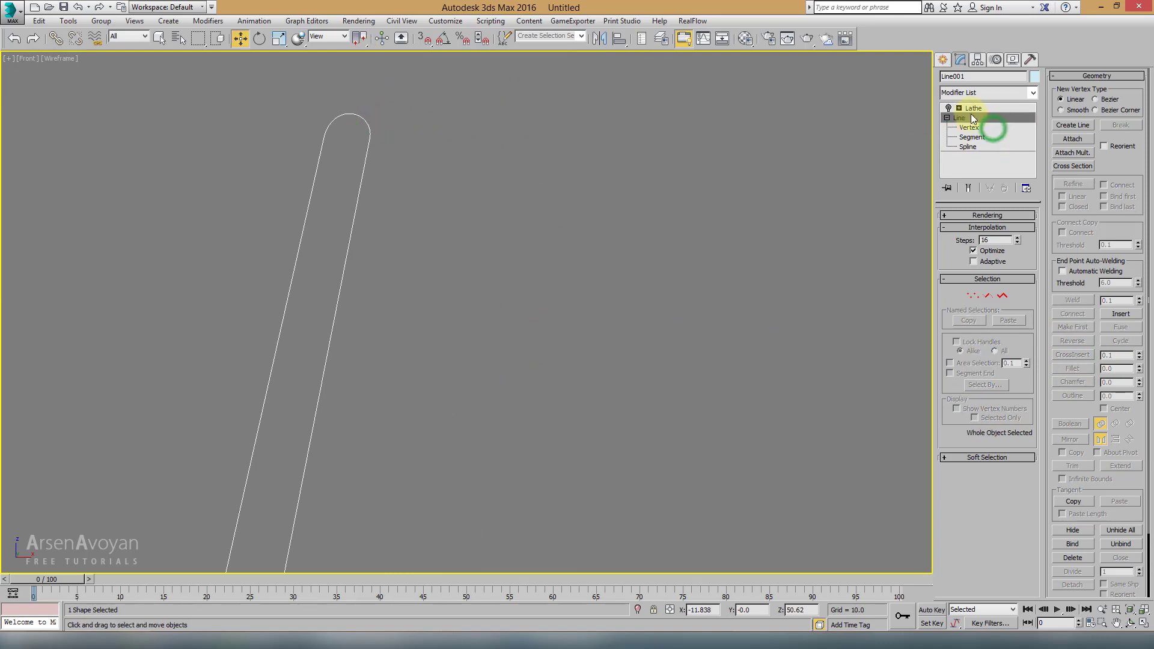
pyautogui.click(959, 118)
pyautogui.hotkey('alt', 'w')
pyautogui.rightClick(749, 337)
# Set the Lathe to 64 segments and inspect the smoother glass with edged faces
pyautogui.hotkey('alt', 'w')
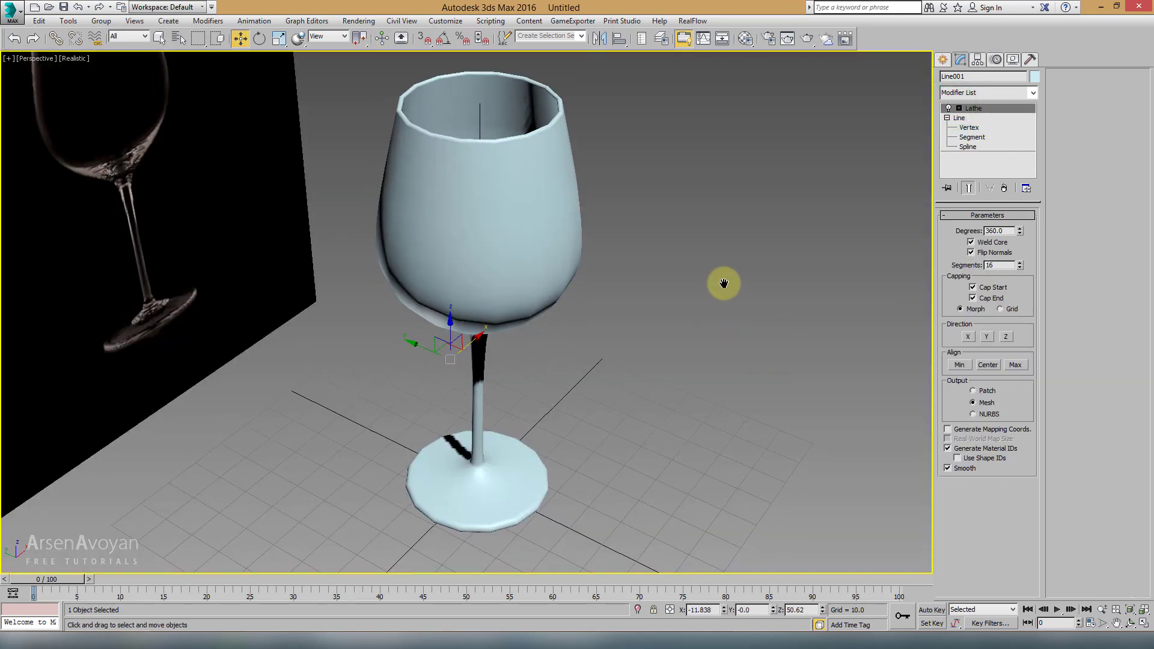
pyautogui.doubleClick(997, 265)
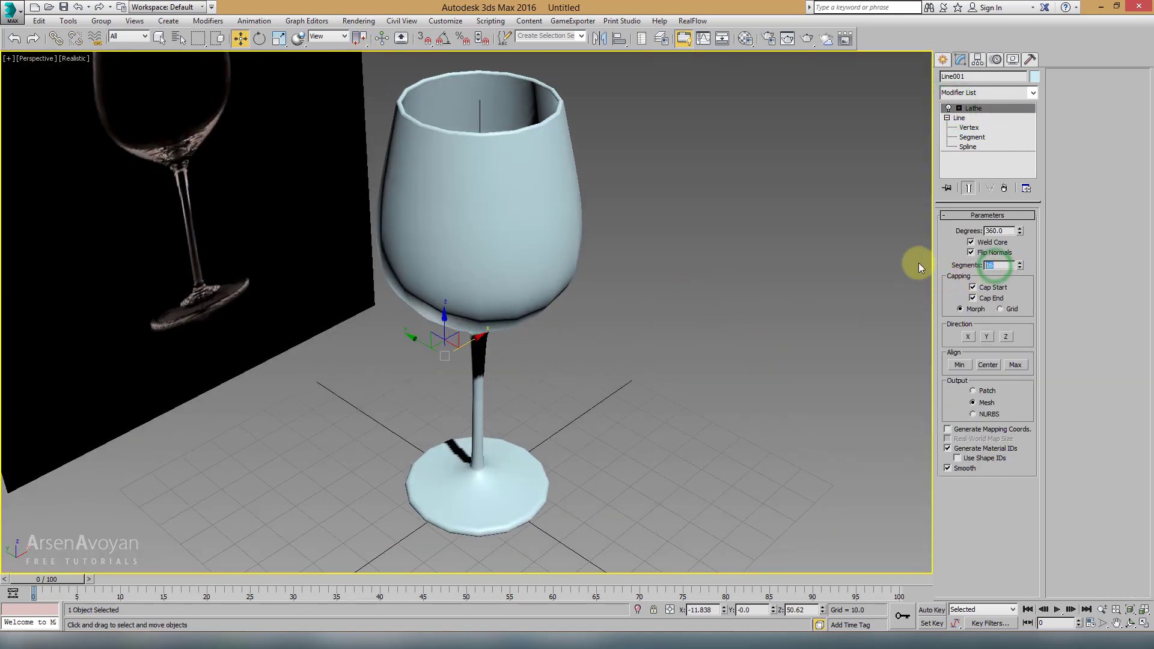
pyautogui.write('64')
pyautogui.press('Return')
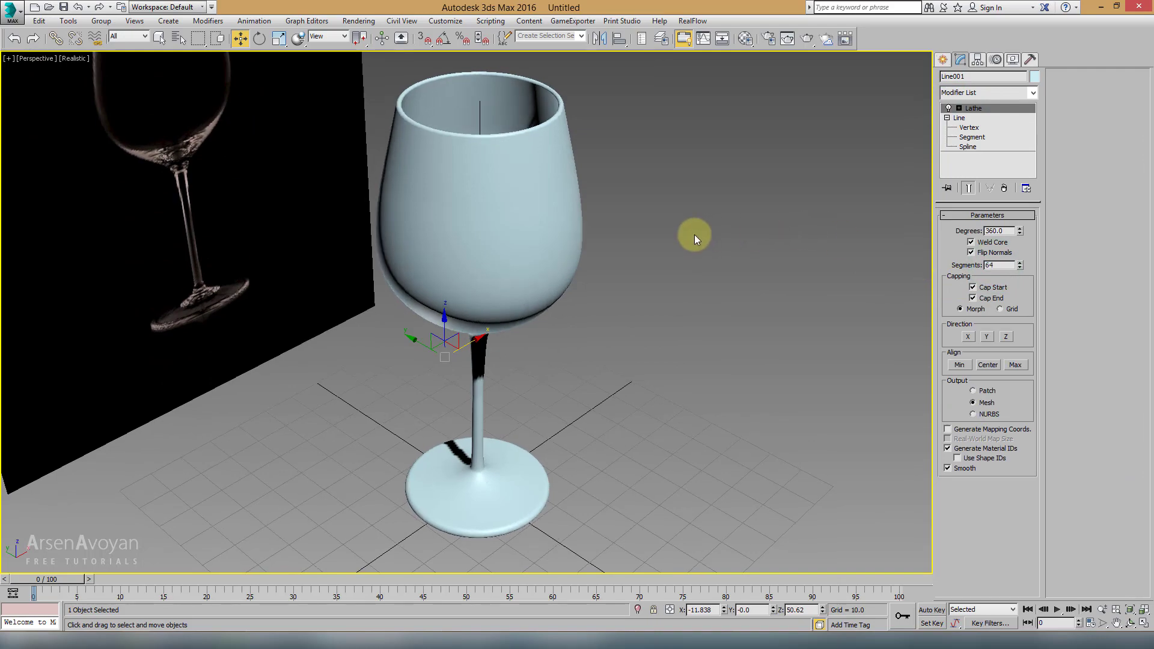
pyautogui.press('F4')
pyautogui.moveTo(631, 237)
pyautogui.keyDown('alt'); pyautogui.mouseDown(button='middle')
pyautogui.moveTo(574, 218)
pyautogui.moveTo(667, 276)
pyautogui.moveTo(640, 295)
pyautogui.moveTo(706, 278)
pyautogui.mouseUp(button='middle'); pyautogui.keyUp('alt')
pyautogui.press('F4')
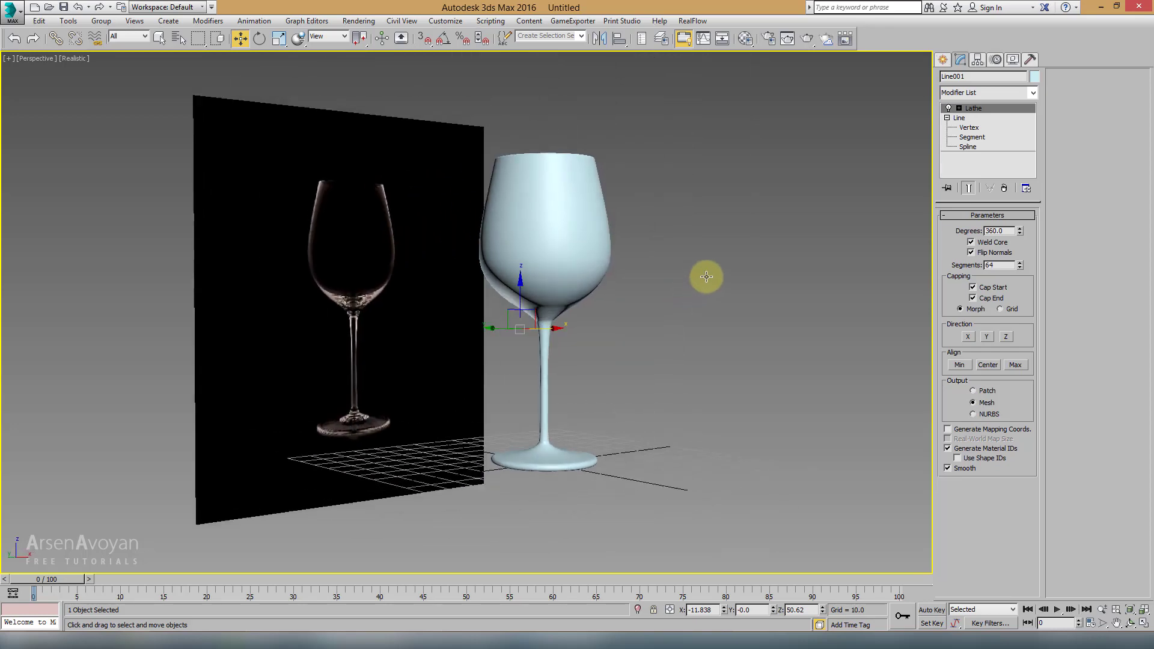
pyautogui.scroll(3, 553, 301)
pyautogui.moveTo(553, 301)
pyautogui.keyDown('alt'); pyautogui.mouseDown(button='middle')
pyautogui.moveTo(553, 327)
pyautogui.moveTo(535, 317)
pyautogui.mouseUp(button='middle'); pyautogui.keyUp('alt')
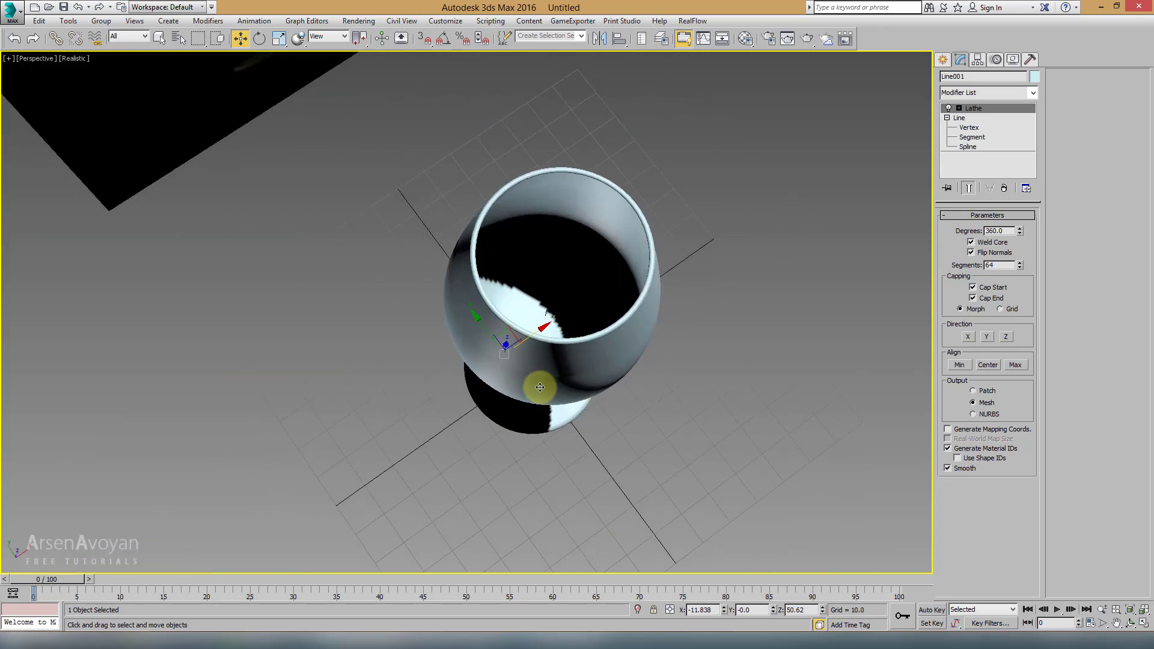
# Switch the Perspective view from Realistic to Shaded and orbit around the glass
pyautogui.click(70, 59)
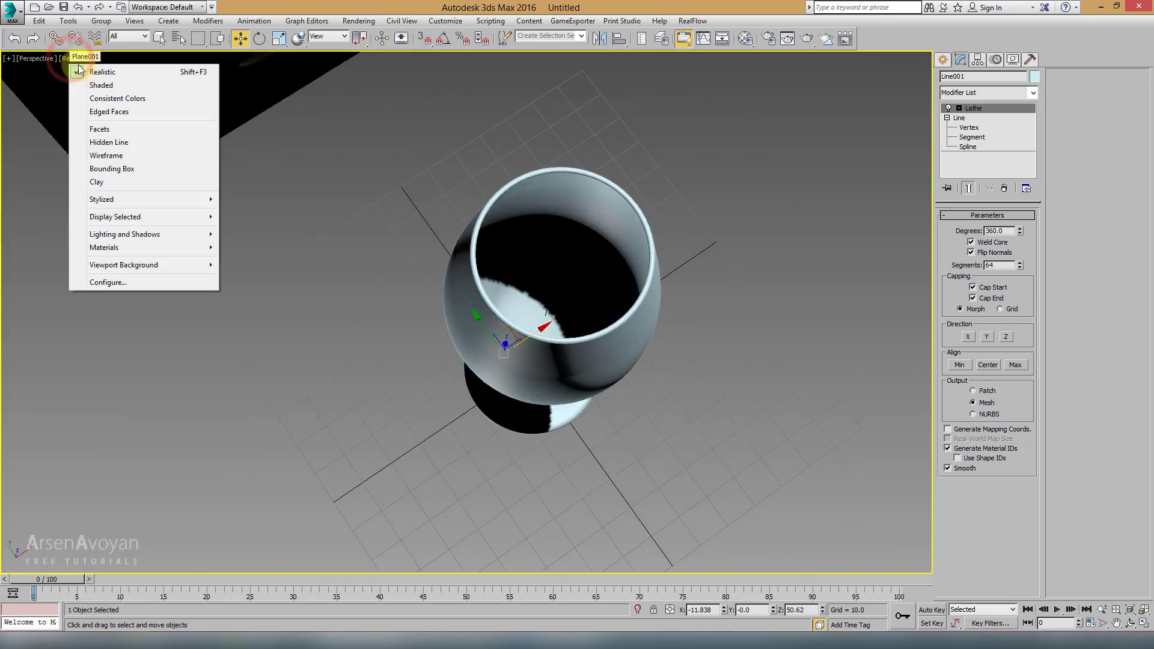
pyautogui.click(100, 87)
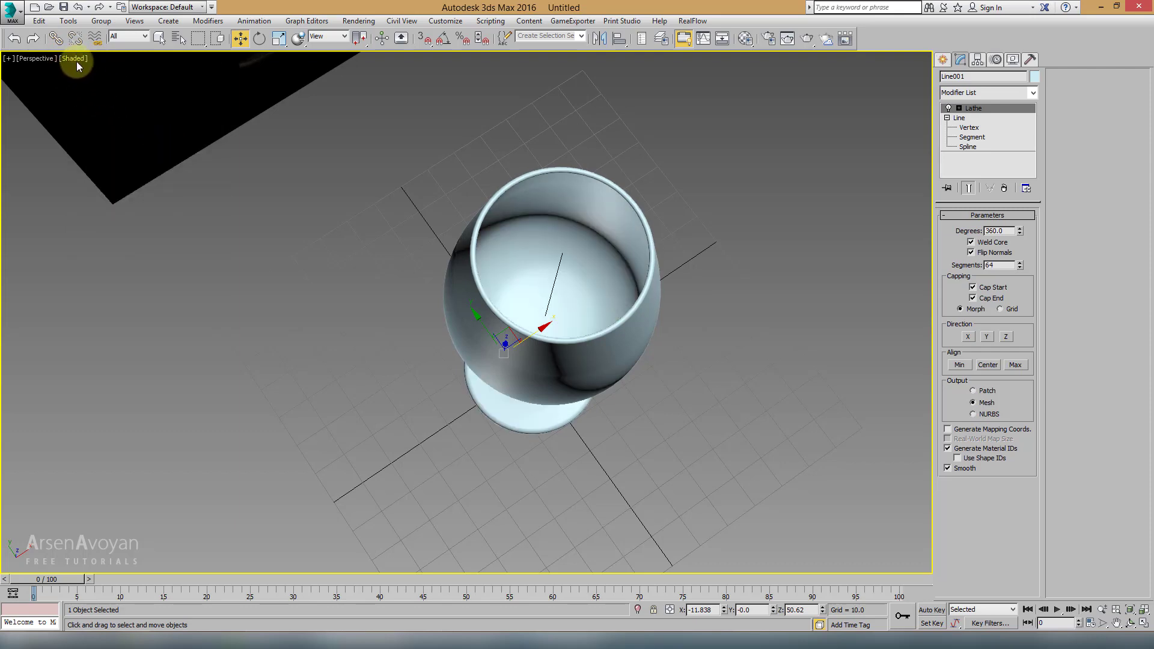
pyautogui.moveTo(453, 277)
pyautogui.keyDown('alt'); pyautogui.mouseDown(button='middle')
pyautogui.moveTo(387, 195)
pyautogui.moveTo(425, 193)
pyautogui.mouseUp(button='middle'); pyautogui.keyUp('alt')
pyautogui.click(790, 311)
pyautogui.moveTo(791, 311)
pyautogui.keyDown('alt'); pyautogui.mouseDown(button='middle')
pyautogui.moveTo(620, 312)
pyautogui.moveTo(679, 282)
pyautogui.moveTo(667, 229)
pyautogui.moveTo(603, 306)
pyautogui.moveTo(549, 330)
pyautogui.moveTo(558, 410)
pyautogui.moveTo(584, 327)
pyautogui.mouseUp(button='middle'); pyautogui.keyUp('alt')
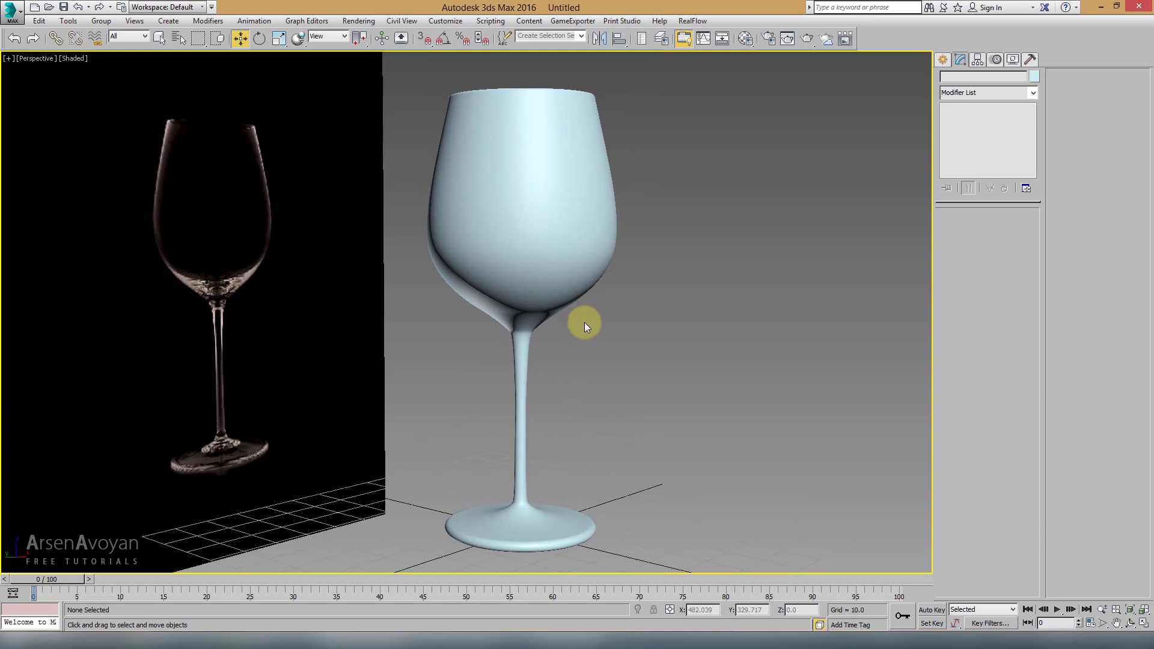
# Rename the glass object from Line001 to 'bajak'
pyautogui.click(542, 226)
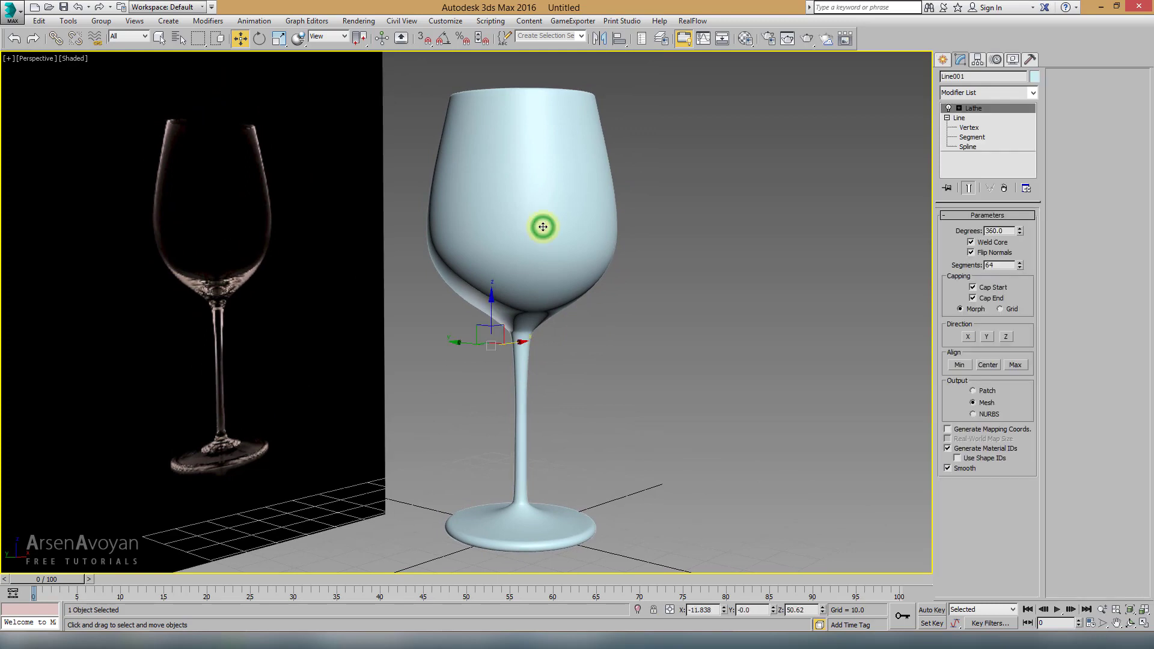
pyautogui.doubleClick(971, 76)
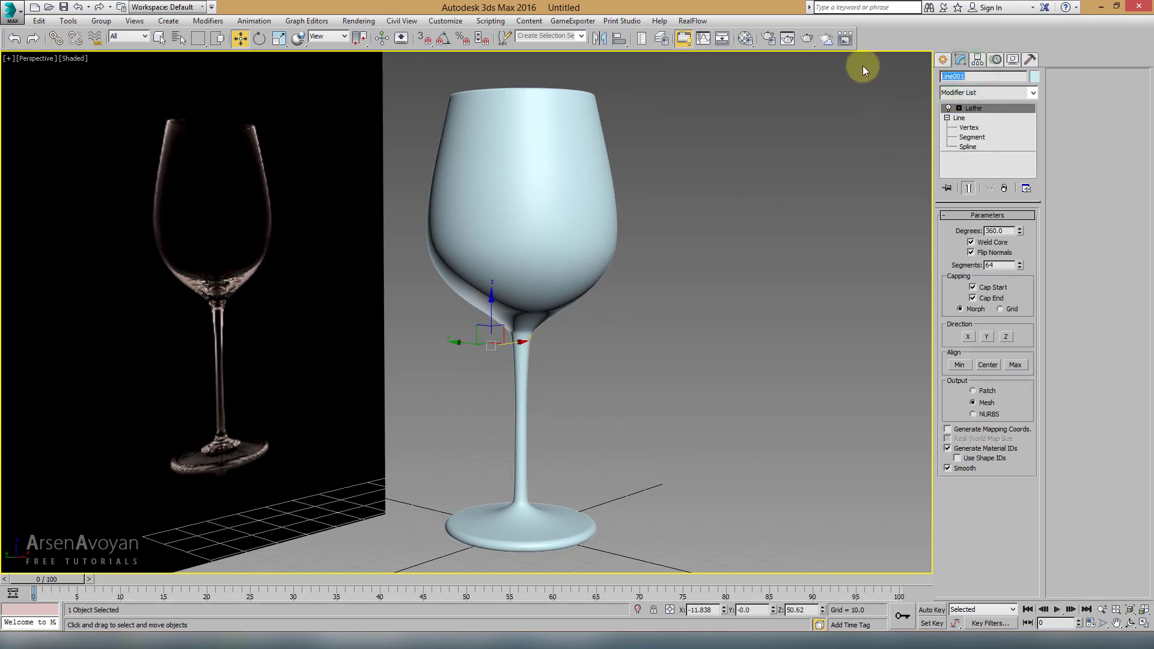
pyautogui.press('BackSpace')
pyautogui.write('baja')
pyautogui.write('k')
# Reselect the glass and check its mesh edges with F4 while orbiting
pyautogui.click(619, 108)
pyautogui.click(576, 128)
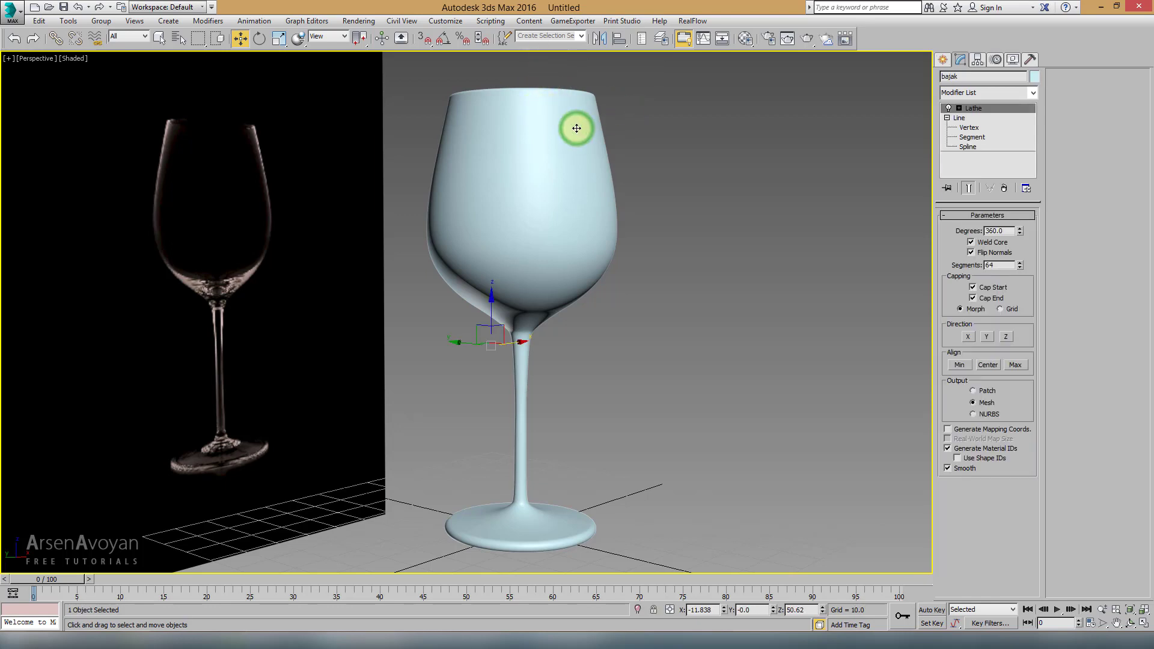
pyautogui.press('F4')
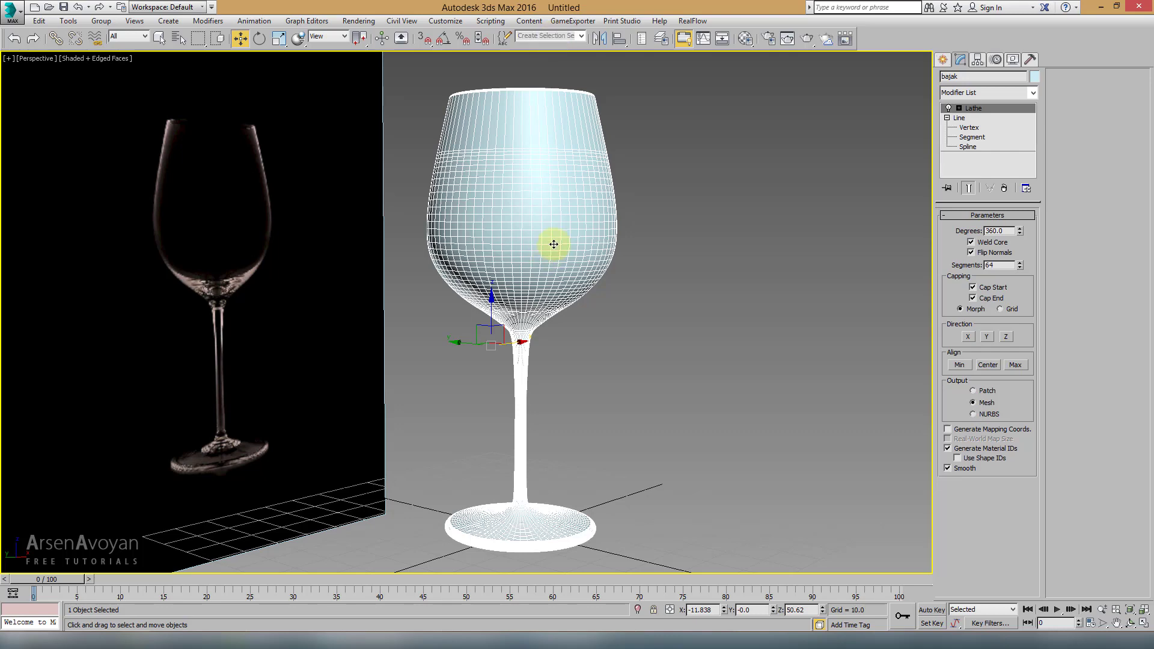
pyautogui.moveTo(567, 158)
pyautogui.keyDown('alt'); pyautogui.mouseDown(button='middle')
pyautogui.moveTo(548, 178)
pyautogui.moveTo(656, 264)
pyautogui.mouseUp(button='middle'); pyautogui.keyUp('alt')
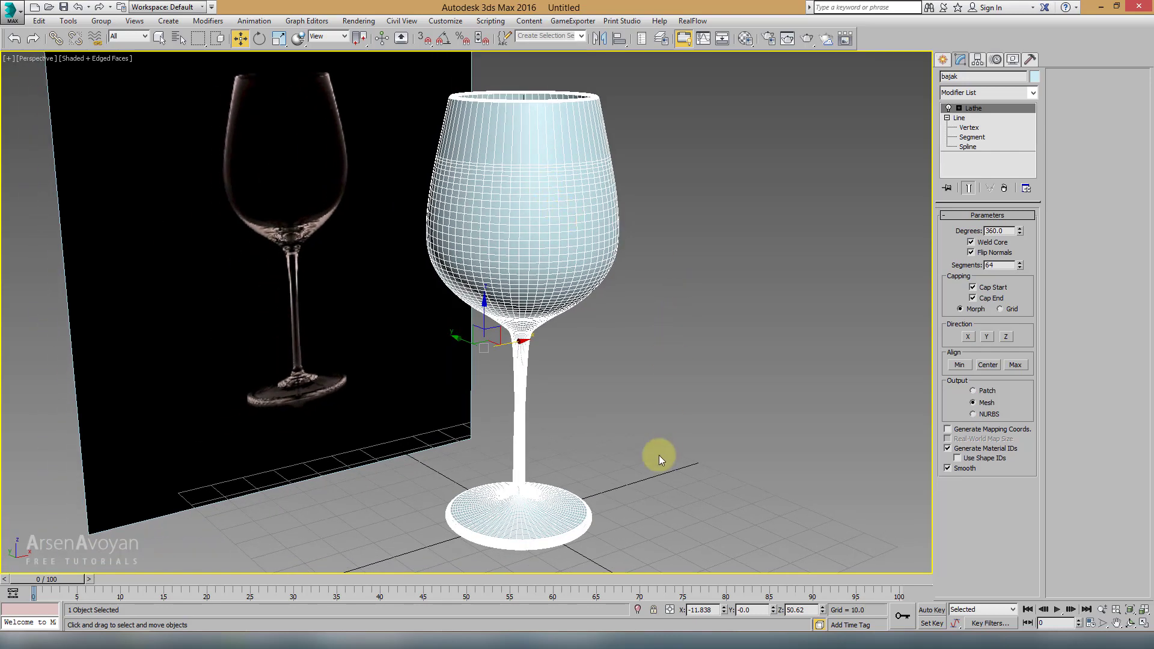
pyautogui.scroll(-3, 595, 288)
pyautogui.press('F4')
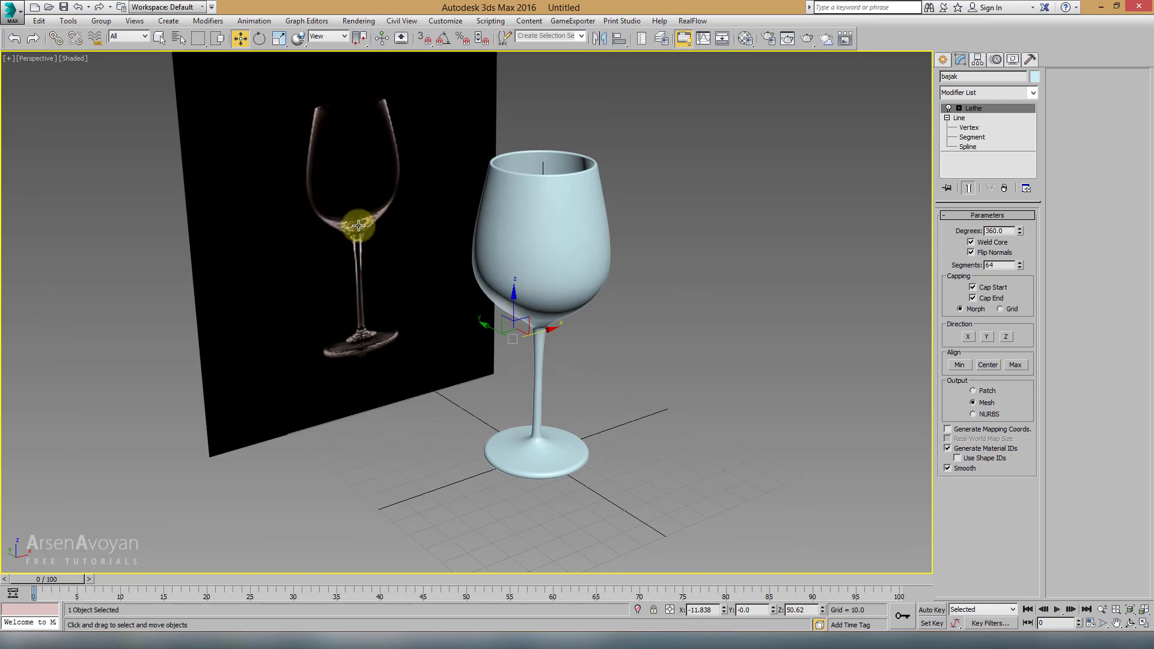
# Unhide the bird logo and orbit to view it beside the glass
pyautogui.rightClick(701, 280)
pyautogui.click(719, 227)
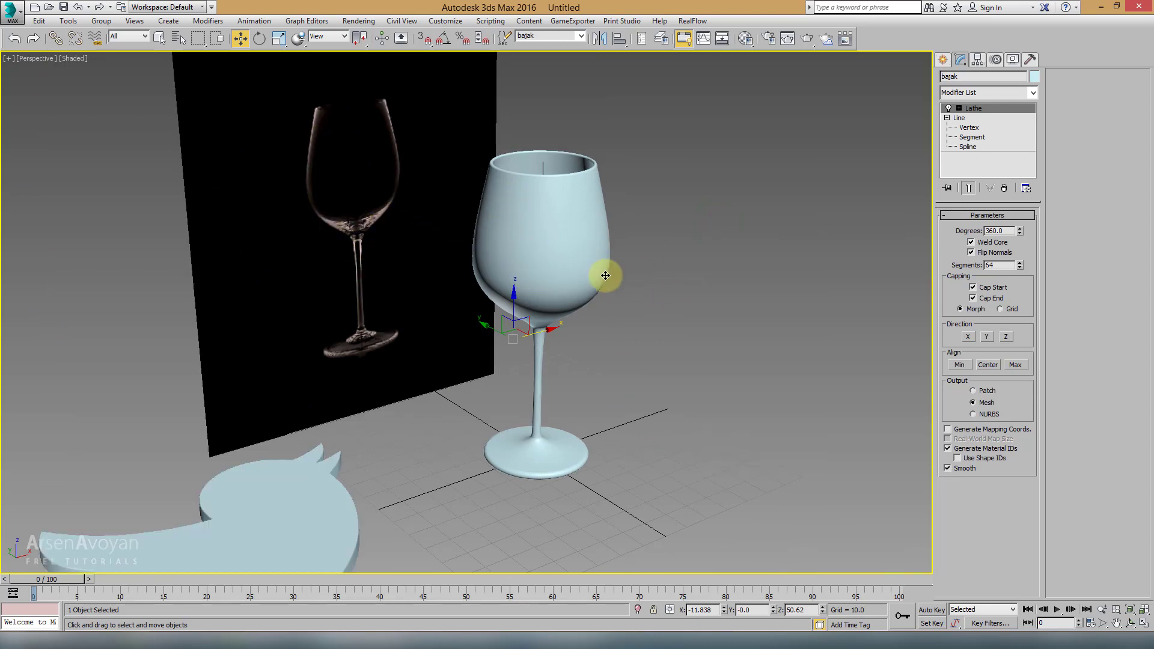
pyautogui.moveTo(553, 290)
pyautogui.keyDown('alt'); pyautogui.mouseDown(button='middle')
pyautogui.moveTo(523, 326)
pyautogui.moveTo(337, 325)
pyautogui.mouseUp(button='middle'); pyautogui.keyUp('alt')
pyautogui.click(312, 368)
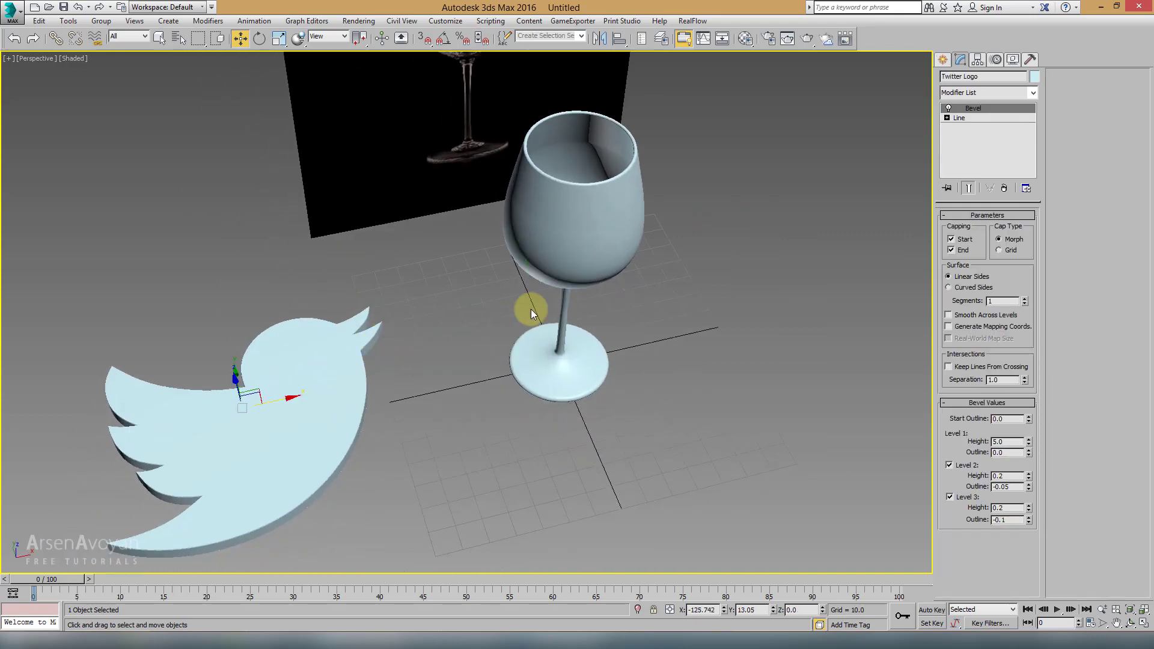
pyautogui.click(567, 256)
pyautogui.moveTo(557, 257)
pyautogui.keyDown('alt'); pyautogui.mouseDown(button='middle')
pyautogui.moveTo(451, 160)
pyautogui.moveTo(530, 211)
pyautogui.mouseUp(button='middle'); pyautogui.keyUp('alt')
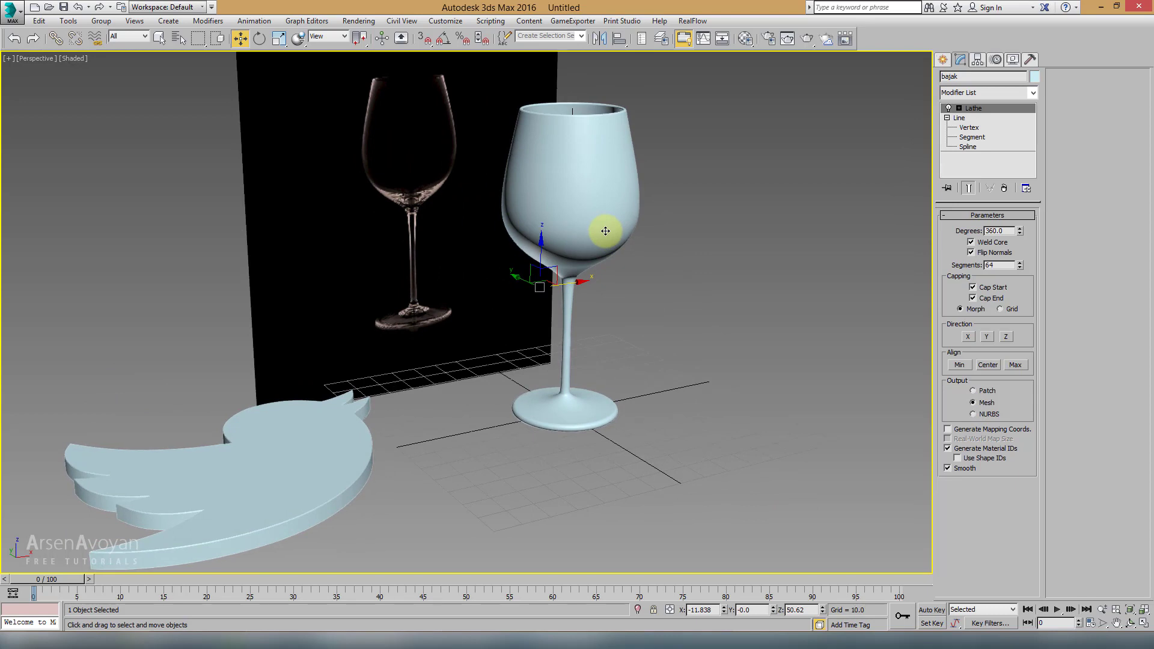
# Delete the reference photo plane and hide the glass and bird logo
pyautogui.click(359, 249)
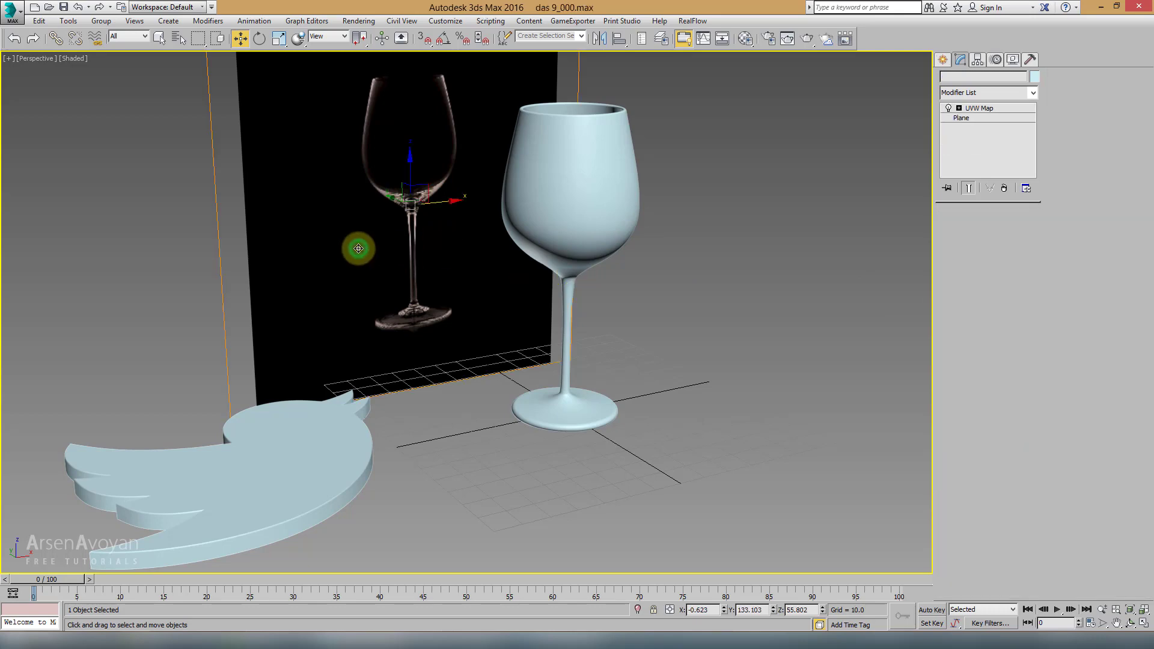
pyautogui.press('Delete')
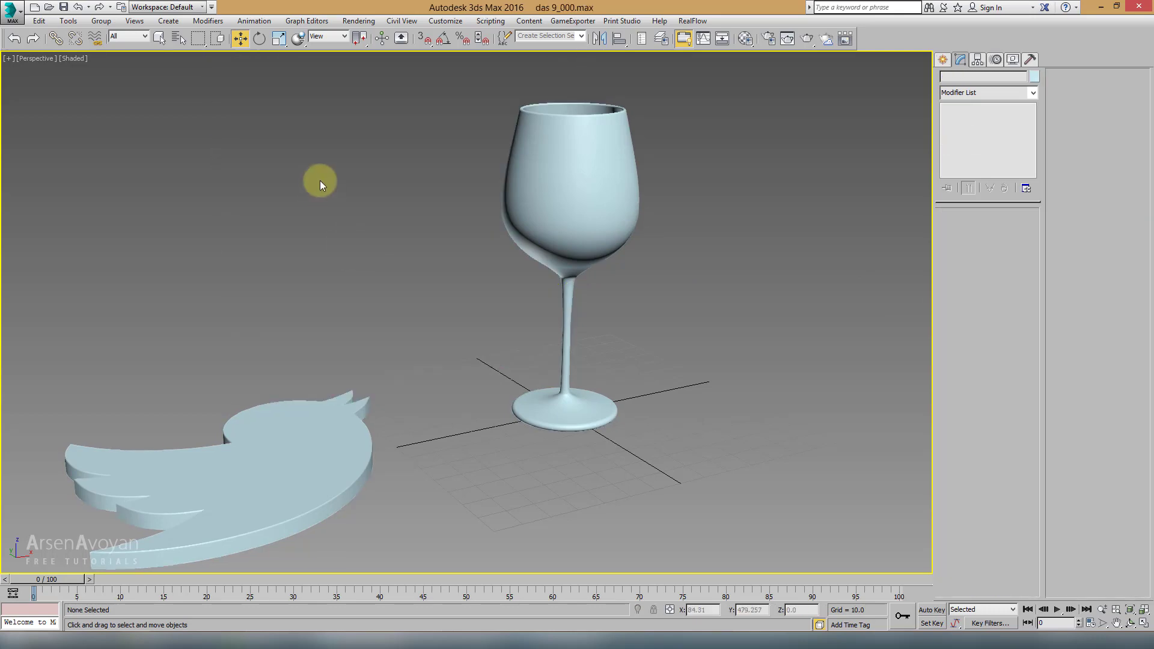
pyautogui.moveTo(335, 175); pyautogui.dragTo(672, 297)
pyautogui.hotkey('alt', 'w')
pyautogui.scroll(-4, 344, 185)
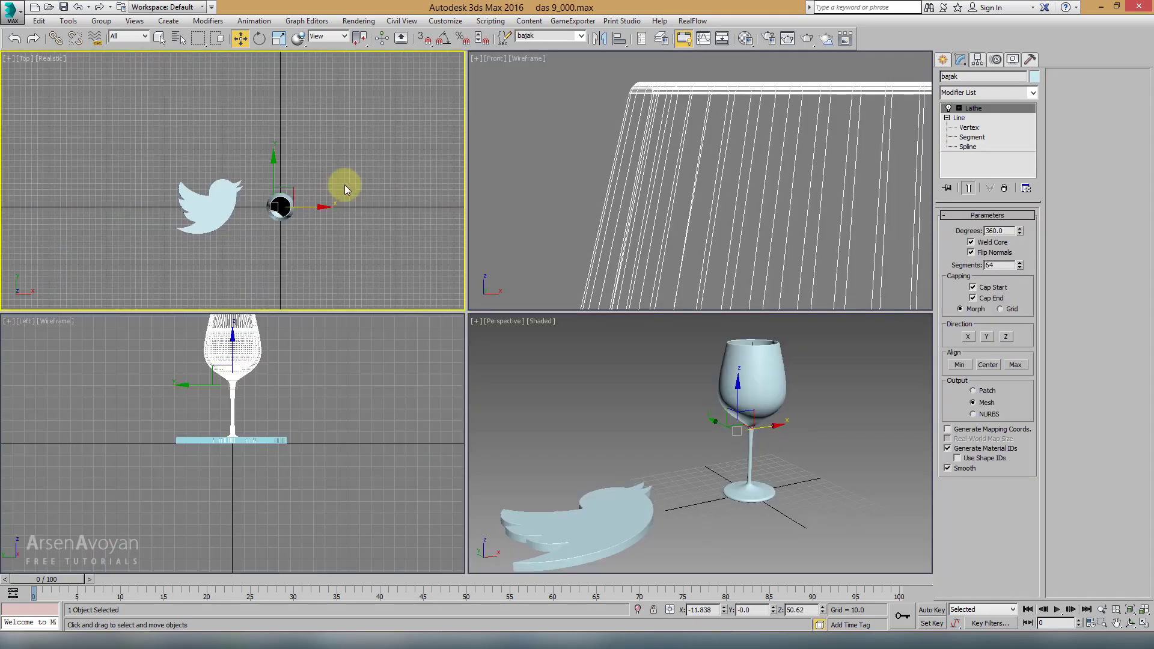
pyautogui.moveTo(375, 153); pyautogui.dragTo(199, 228)
pyautogui.moveTo(280, 207); pyautogui.dragTo(186, 206)
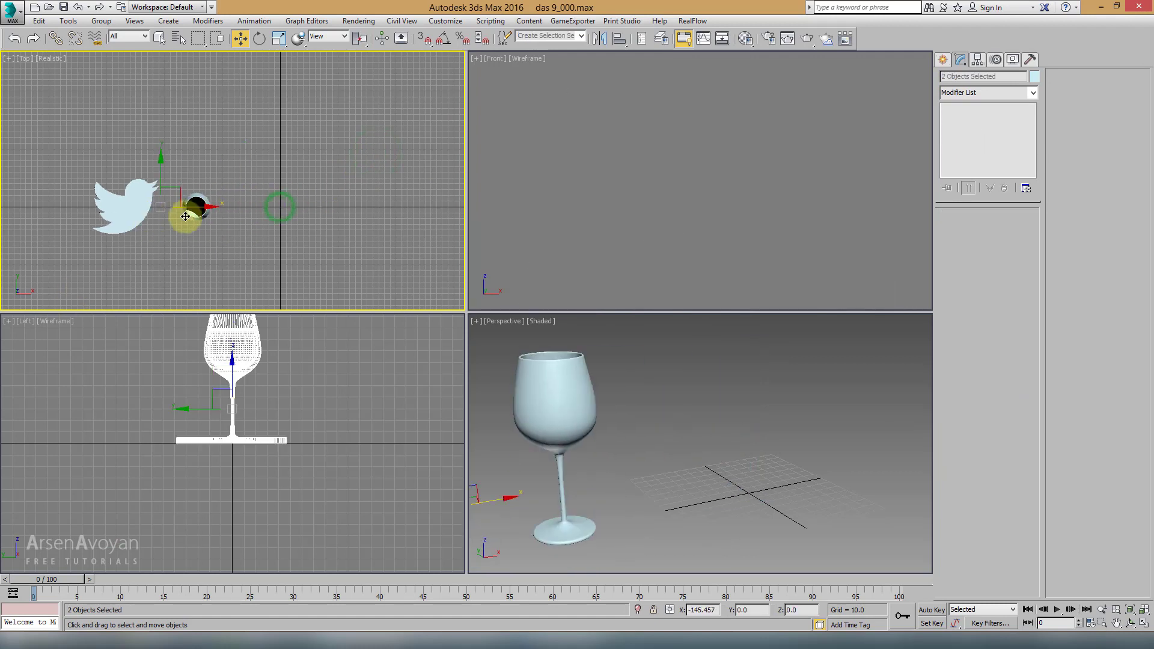
pyautogui.rightClick(237, 206)
pyautogui.click(254, 160)
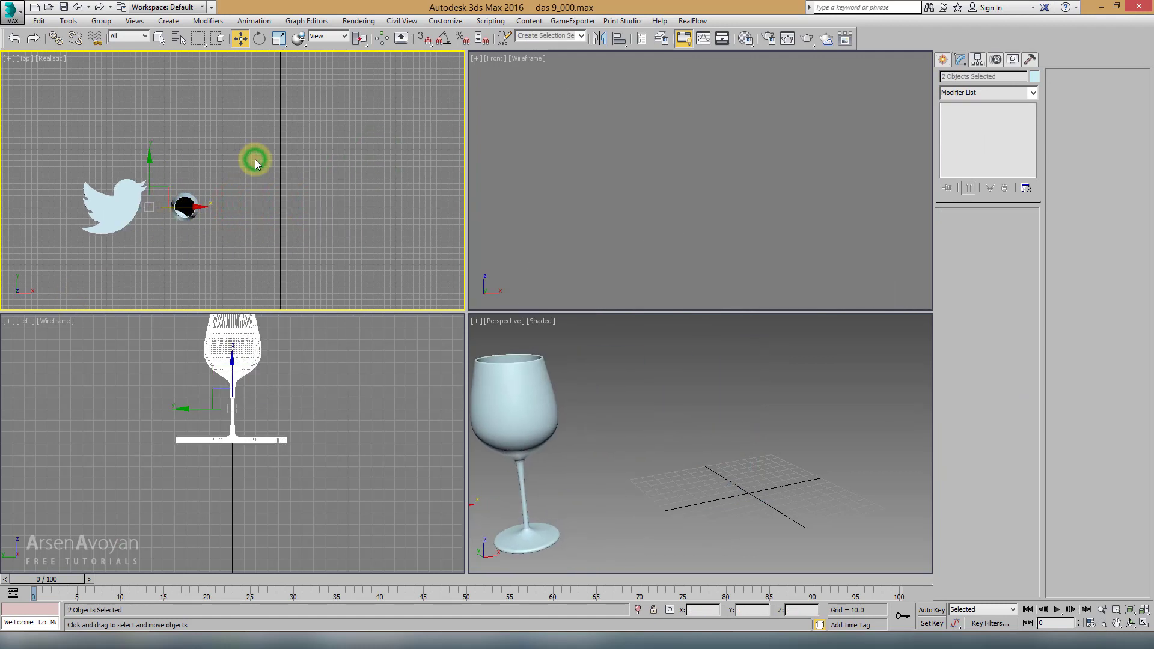
pyautogui.rightClick(180, 216)
pyautogui.click(214, 185)
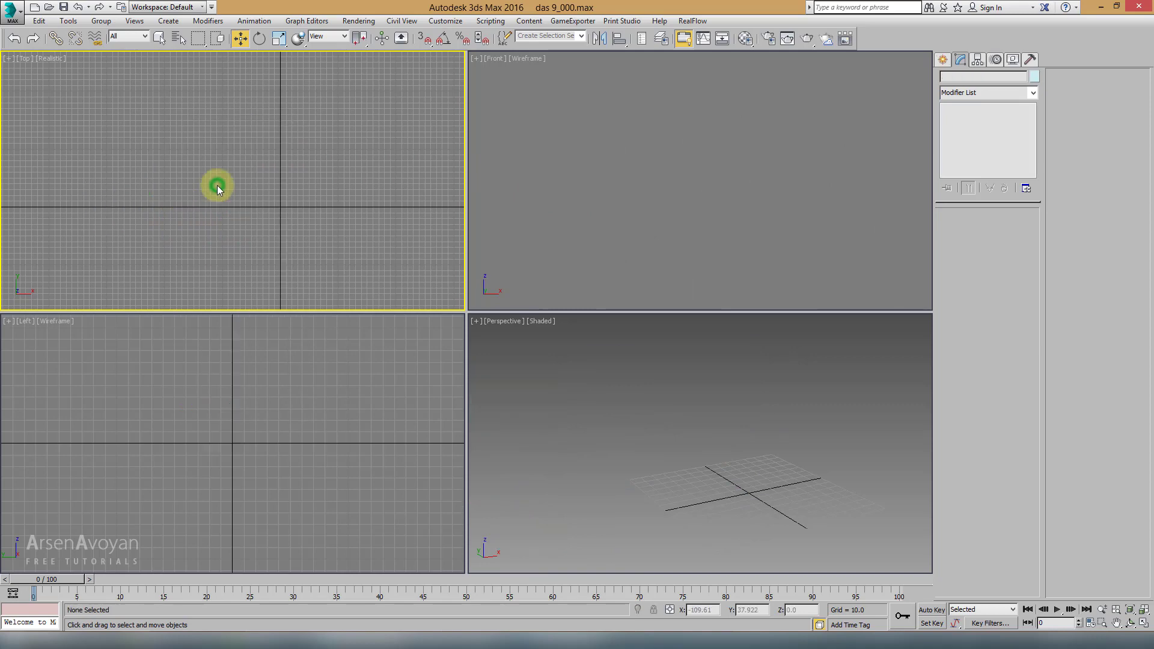
# Show the Front grid, zoom extents in Perspective and Top, and maximize Top
pyautogui.click(569, 228)
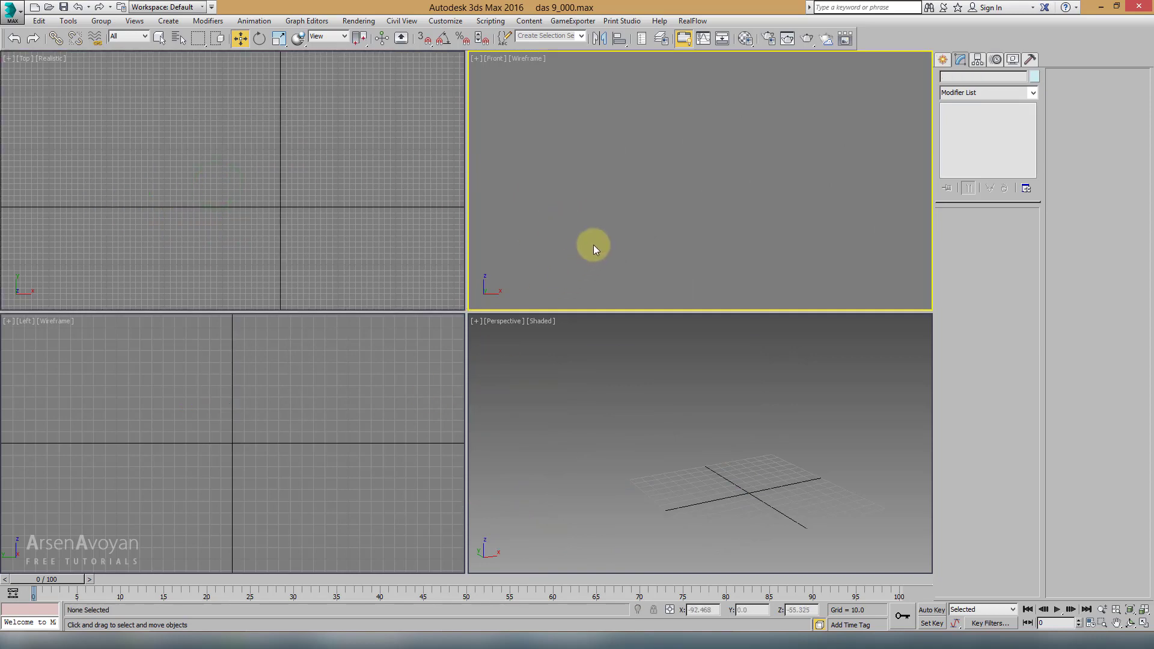
pyautogui.press('g')
pyautogui.click(547, 373)
pyautogui.press('z')
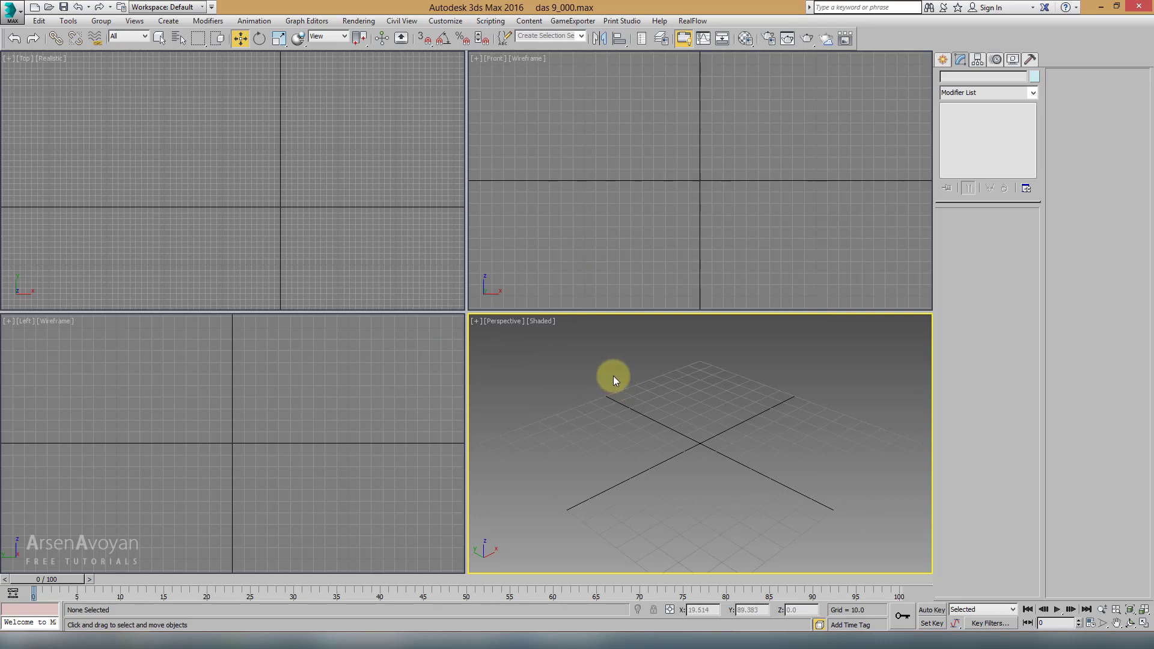
pyautogui.click(369, 229)
pyautogui.press('z')
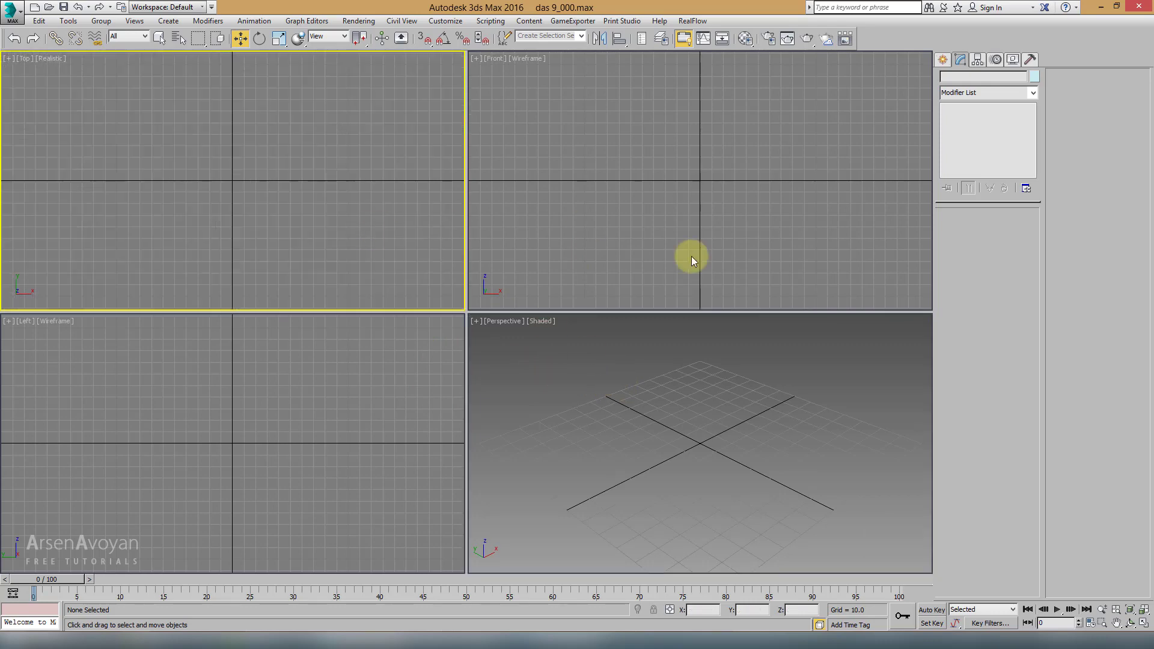
pyautogui.hotkey('alt', 'w')
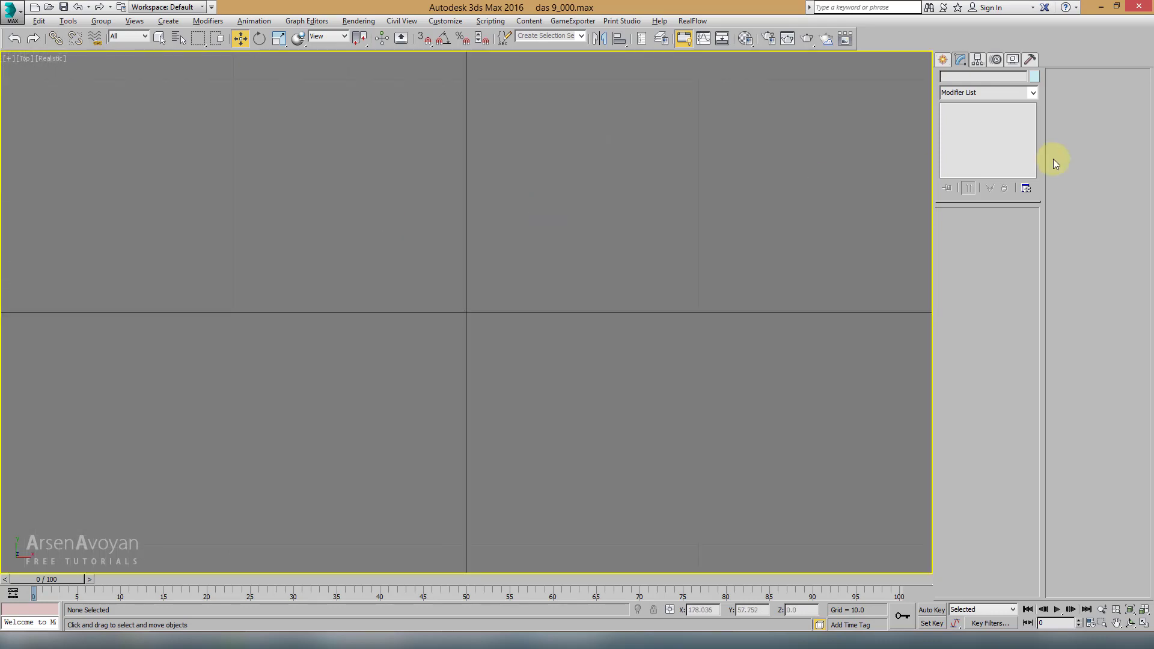
# Draw a 162.016 × 265.116 rectangle spline across the Top view
pyautogui.click(942, 59)
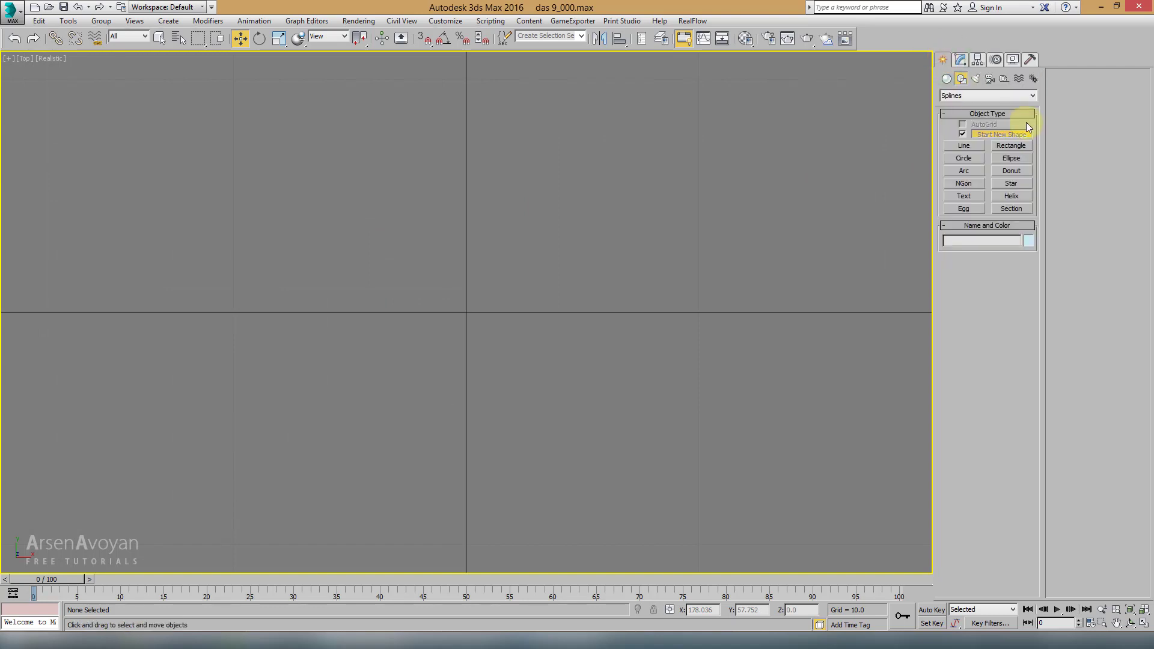
pyautogui.click(1011, 146)
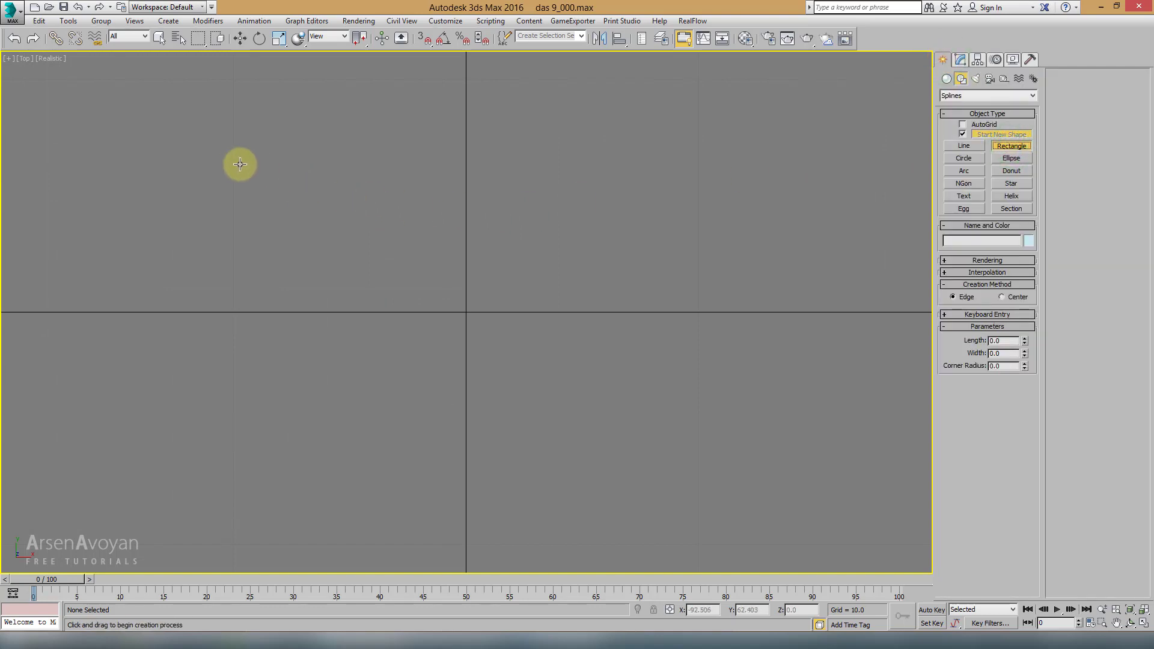
pyautogui.moveTo(180, 120); pyautogui.dragTo(796, 496)
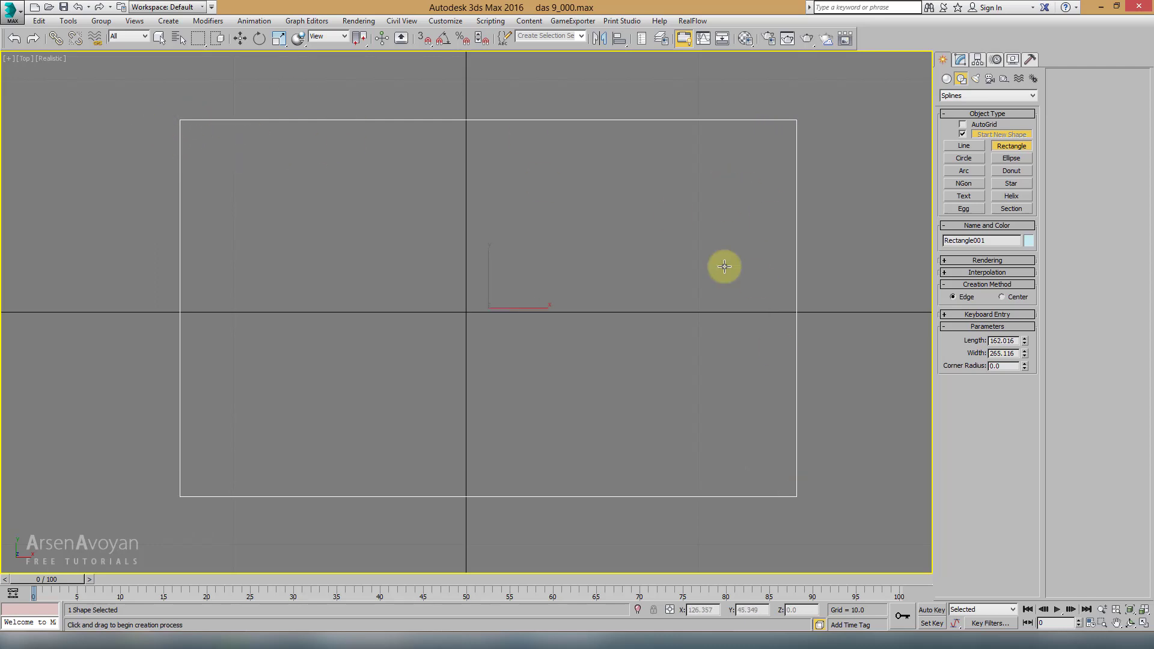
pyautogui.click(959, 60)
# Give the rectangle a 3.22 corner radius
pyautogui.hotkey('alt', 'w')
pyautogui.rightClick(830, 365)
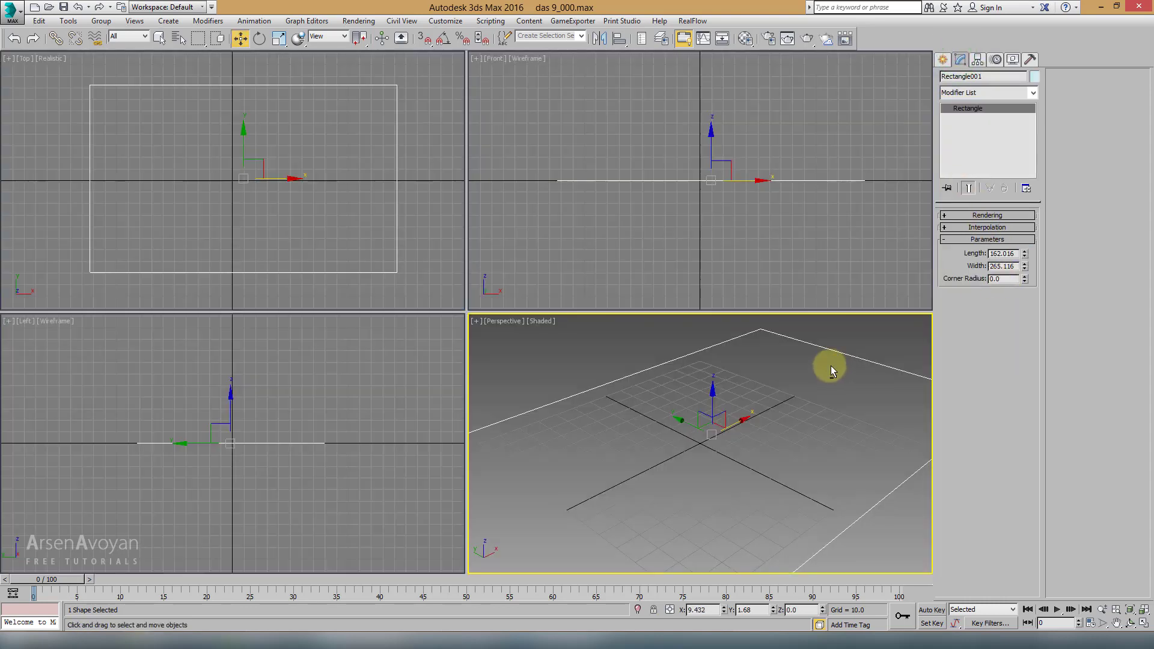
pyautogui.hotkey('alt', 'w')
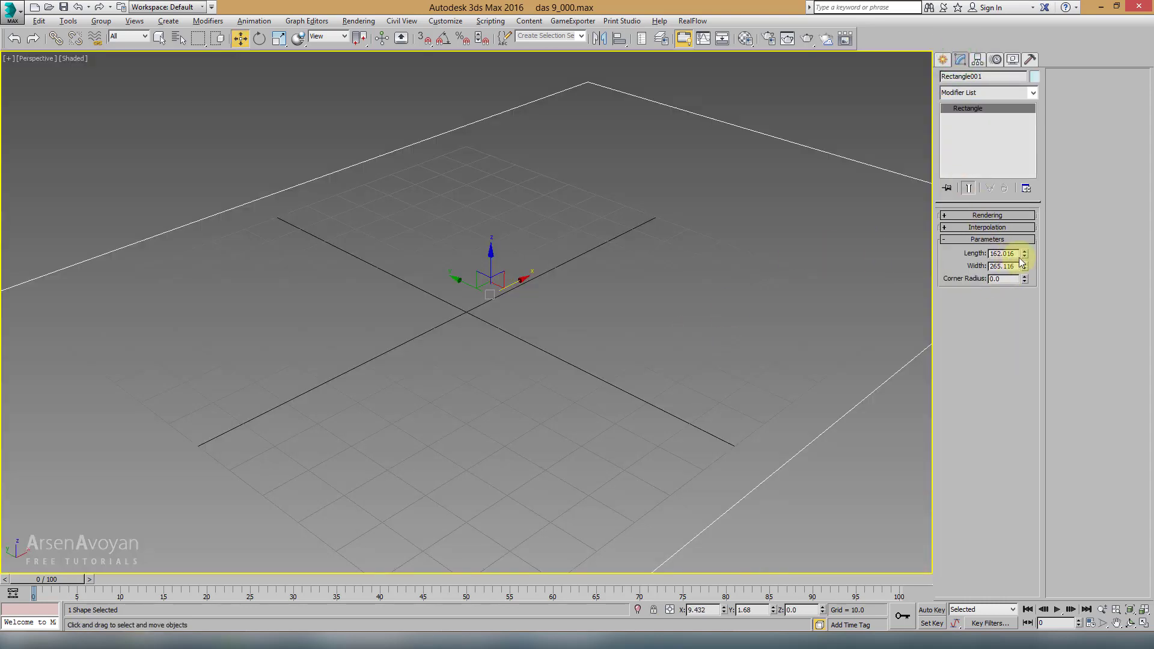
pyautogui.hotkey('alt', 'w')
pyautogui.rightClick(280, 180)
pyautogui.hotkey('alt', 'w')
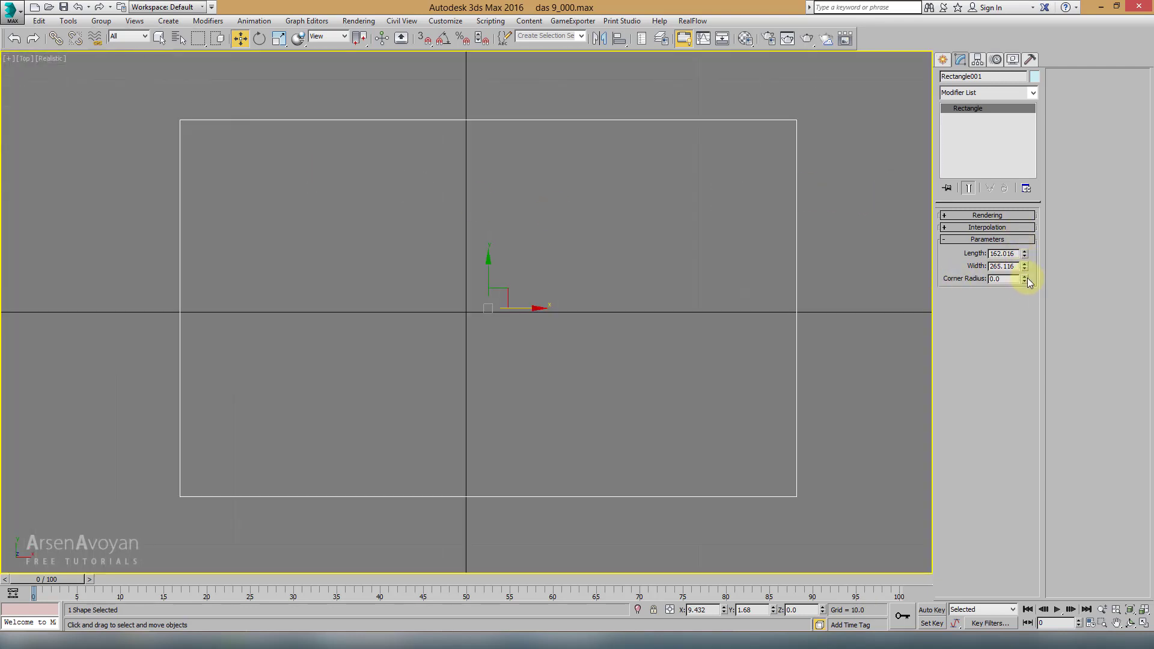
pyautogui.moveTo(1024, 279); pyautogui.dragTo(1016, 95)
# Apply a Bevel modifier to the rectangle and inspect the slab in Perspective
pyautogui.click(993, 93)
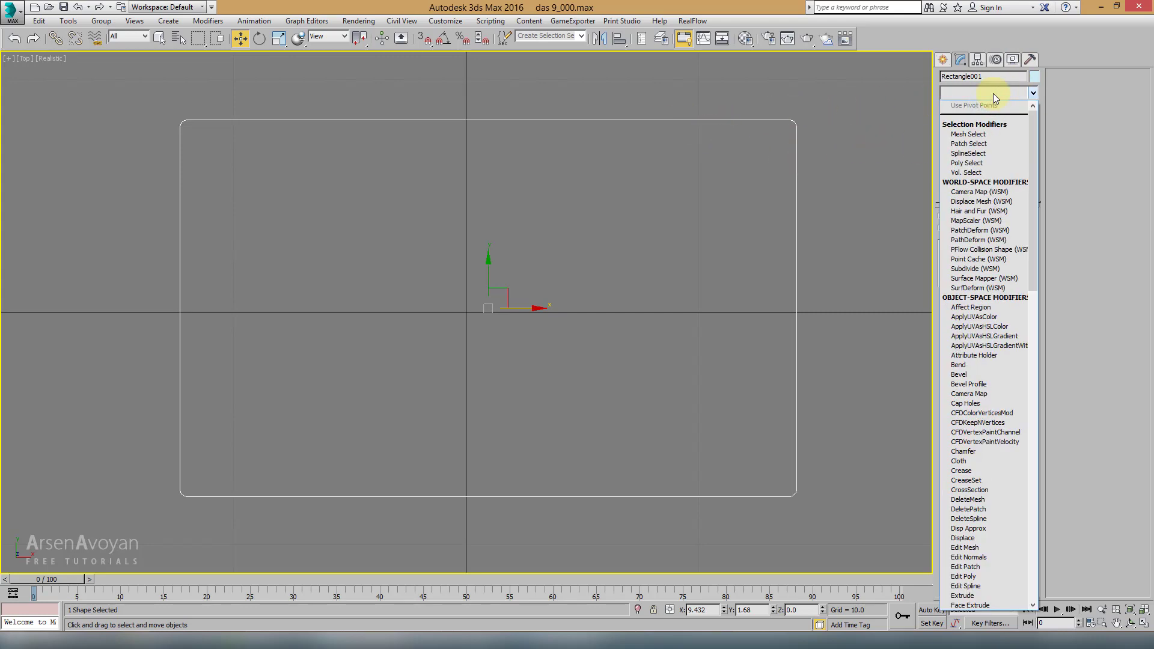
pyautogui.press('b')
pyautogui.click(989, 115)
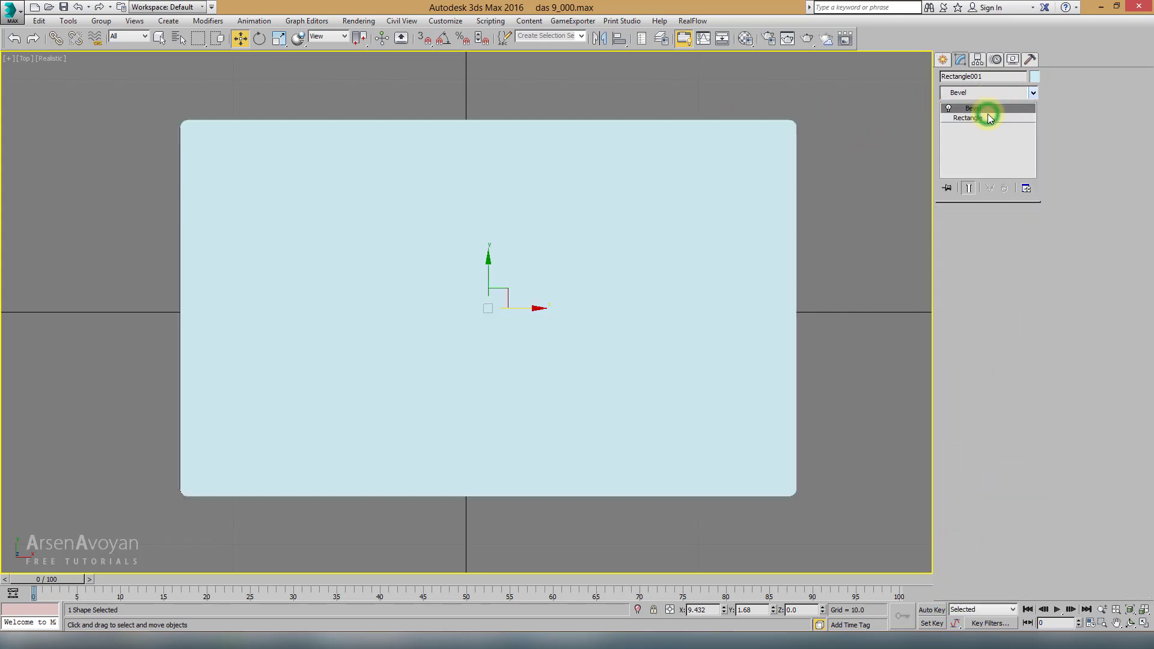
pyautogui.hotkey('alt', 'w')
pyautogui.rightClick(820, 376)
pyautogui.hotkey('alt', 'w')
pyautogui.moveTo(762, 330)
pyautogui.mouseDown(button='middle')
pyautogui.moveTo(760, 229)
pyautogui.moveTo(675, 348)
pyautogui.mouseUp(button='middle')
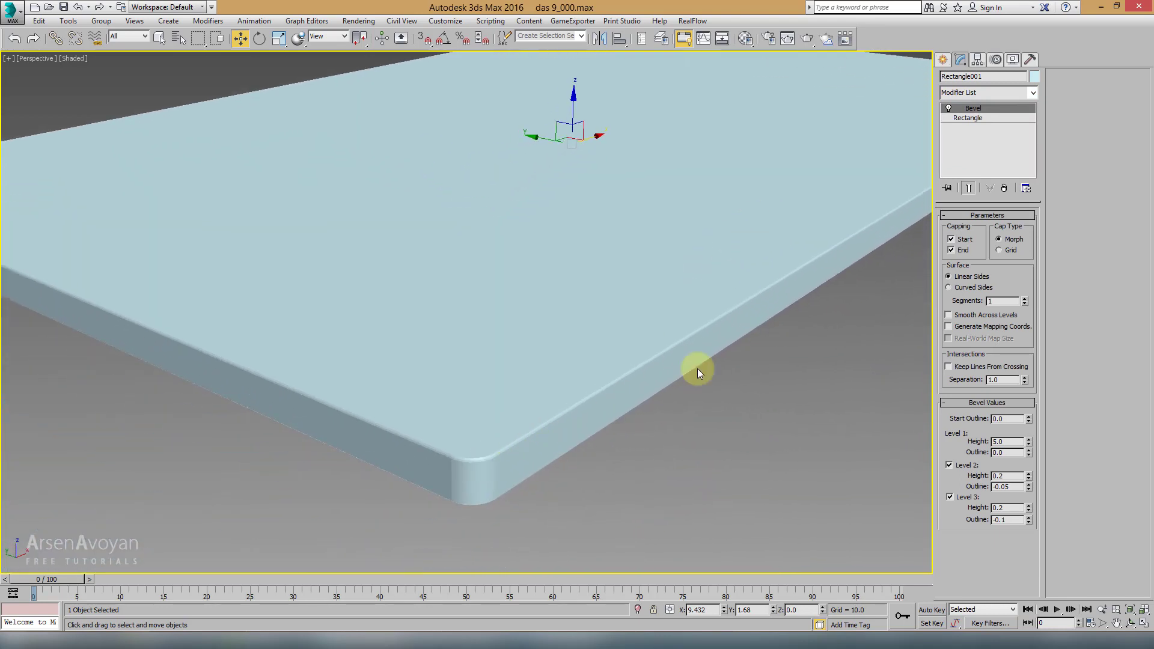
pyautogui.scroll(-5, 631, 279)
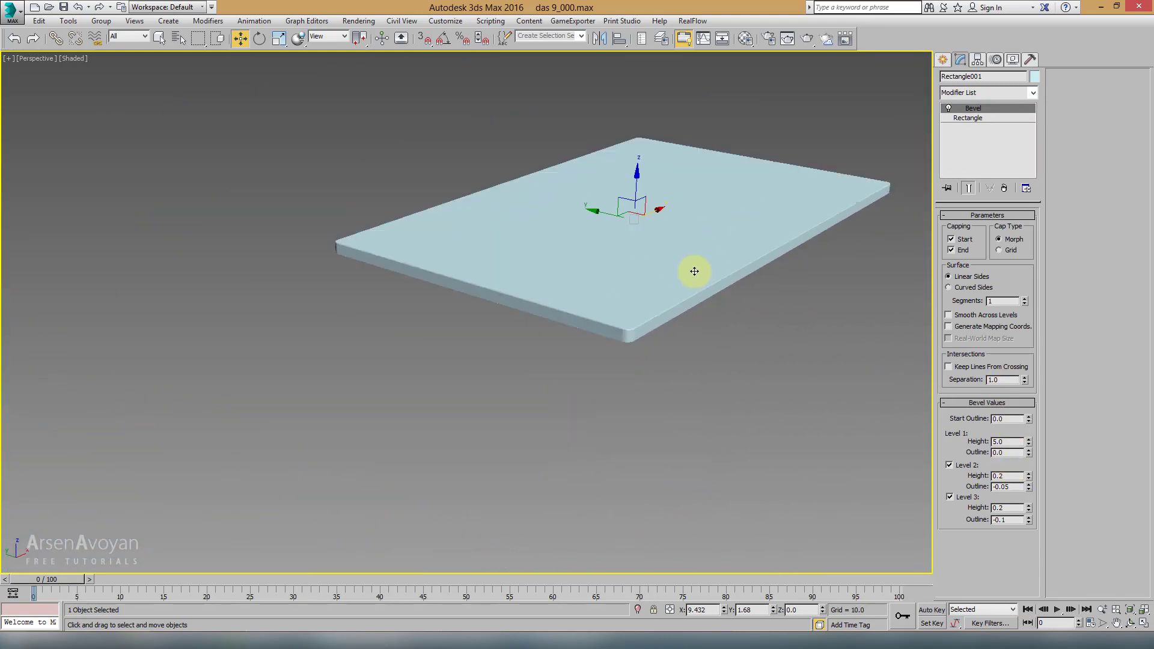
pyautogui.moveTo(696, 269)
pyautogui.keyDown('alt'); pyautogui.mouseDown(button='middle')
pyautogui.moveTo(570, 307)
pyautogui.moveTo(561, 260)
pyautogui.moveTo(506, 201)
pyautogui.mouseUp(button='middle'); pyautogui.keyUp('alt')
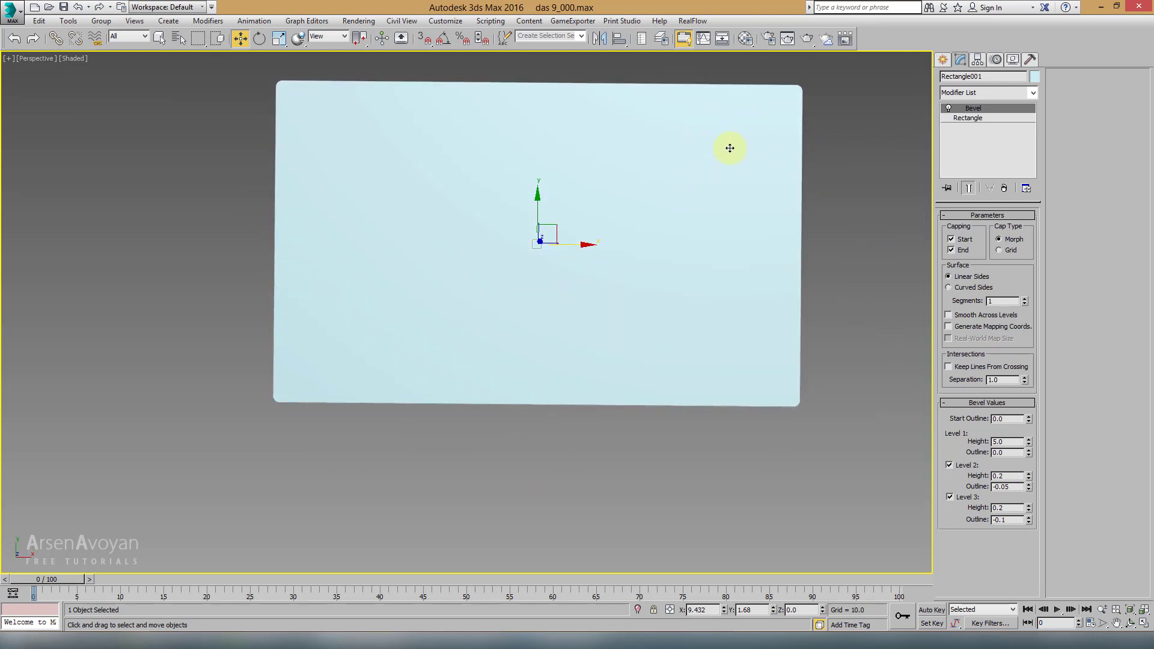
# Remove the Bevel modifier and select the Circle shape tool in a maximized Top view
pyautogui.click(1004, 188)
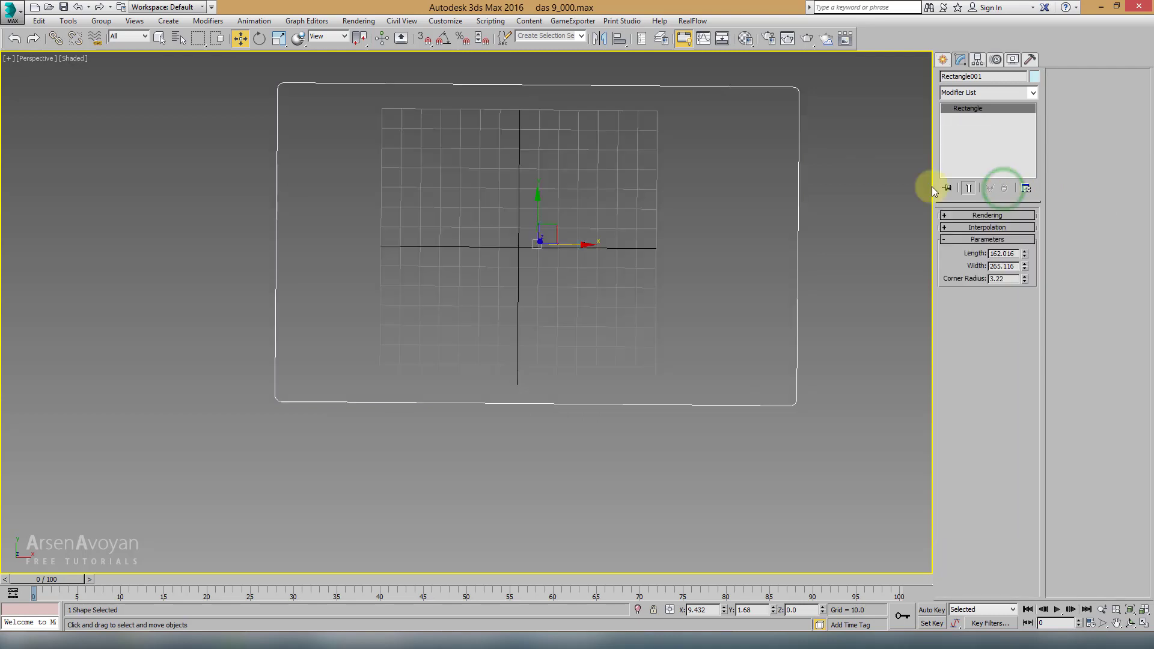
pyautogui.hotkey('alt', 'w')
pyautogui.rightClick(278, 168)
pyautogui.hotkey('alt', 'w')
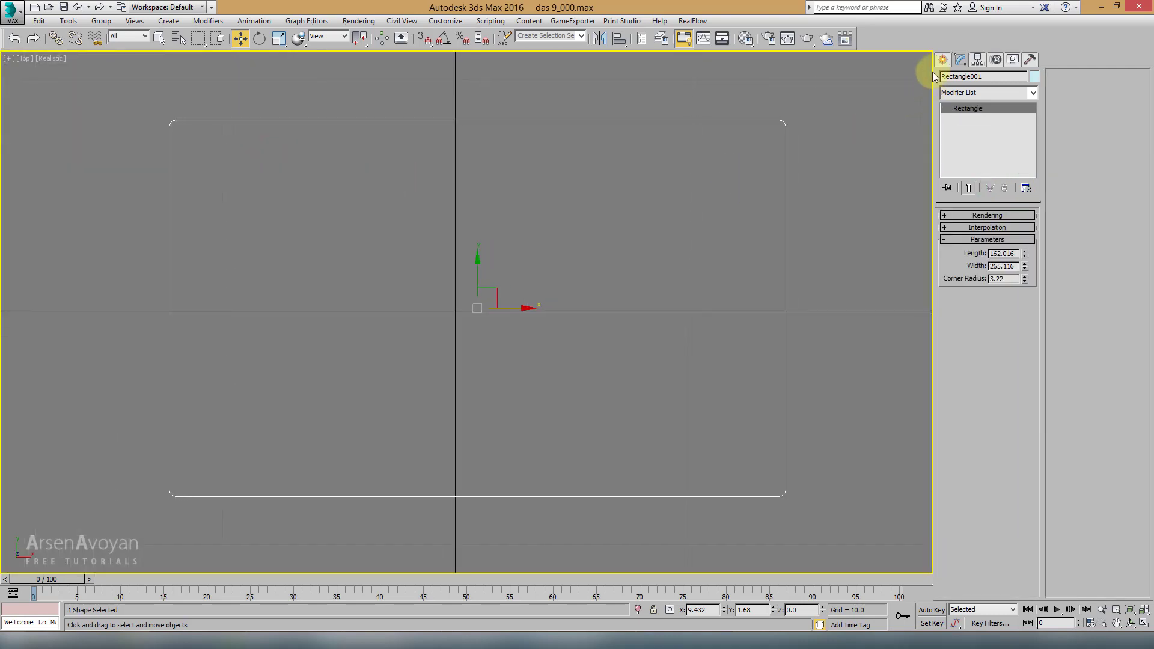
pyautogui.click(942, 60)
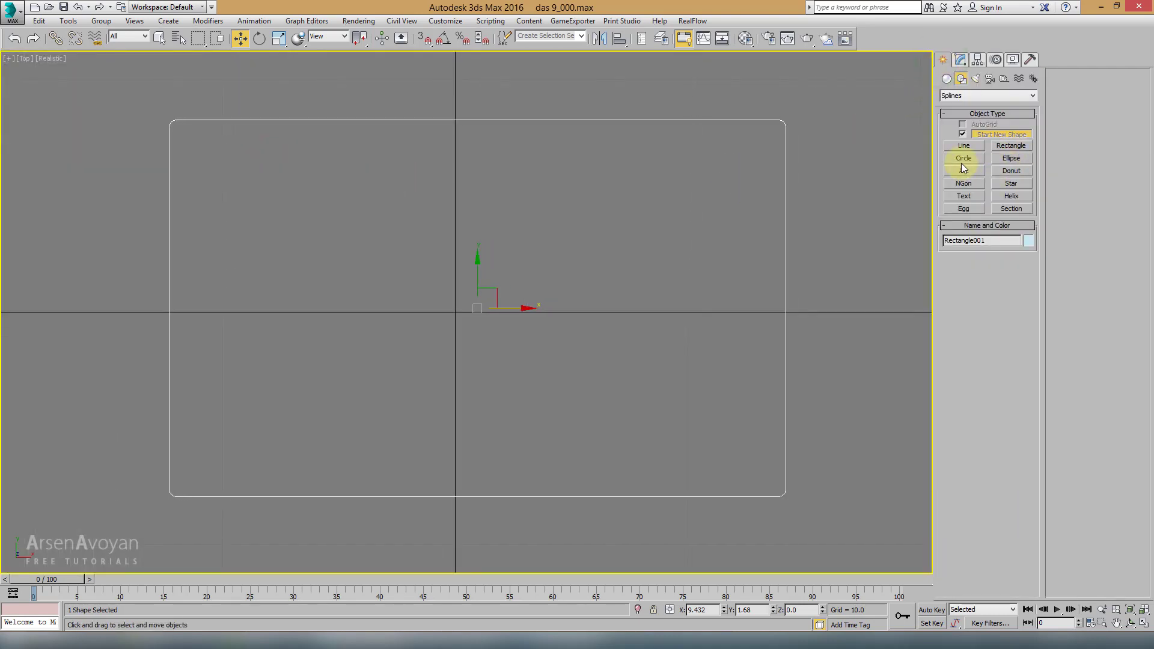
pyautogui.click(961, 157)
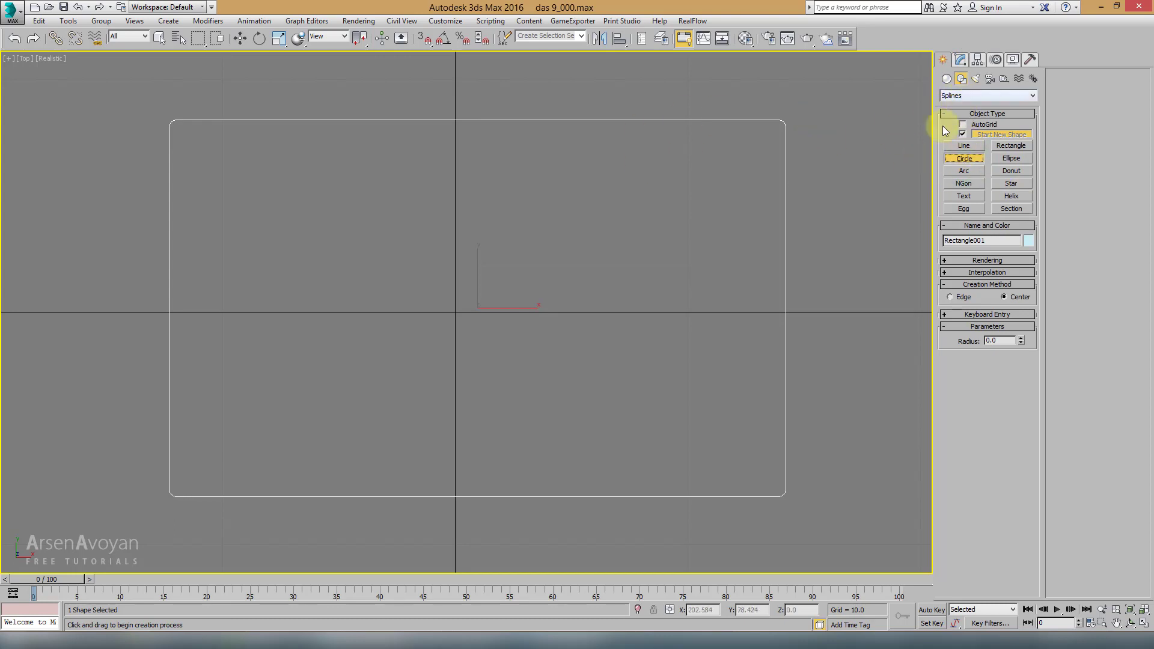
# Draw seven circles of varied size inside the rectangle, one large at right, then select the rectangle
pyautogui.moveTo(689, 148); pyautogui.dragTo(689, 142, button='middle')
pyautogui.scroll(-2, 688, 142)
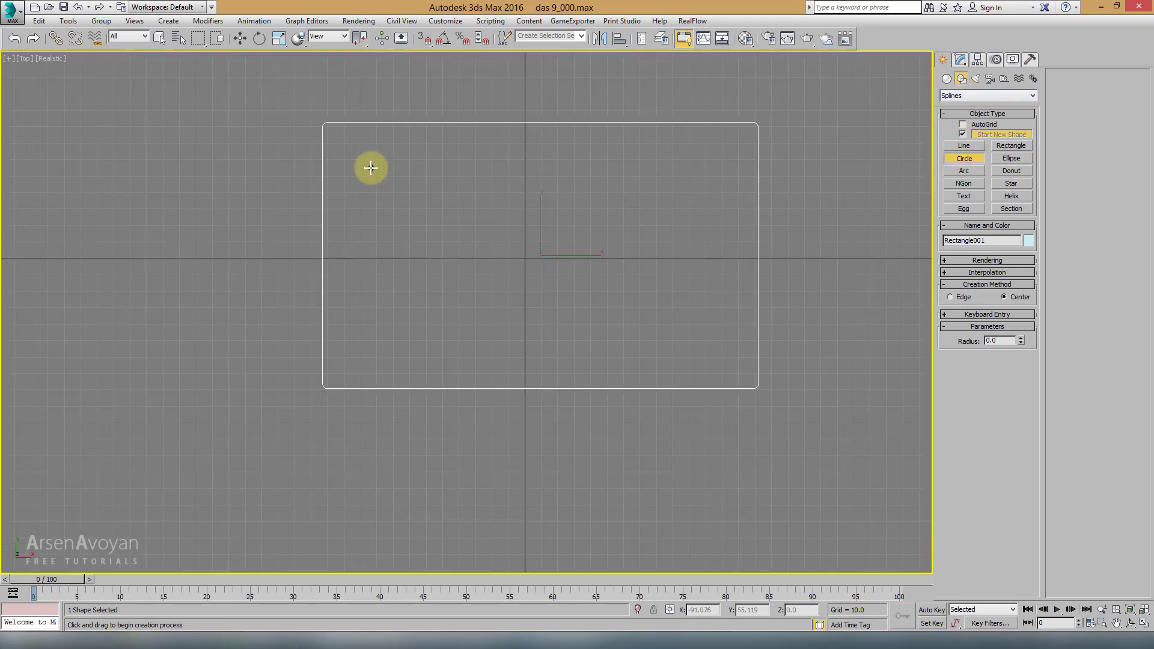
pyautogui.moveTo(369, 168); pyautogui.dragTo(376, 184)
pyautogui.moveTo(413, 286); pyautogui.dragTo(430, 303)
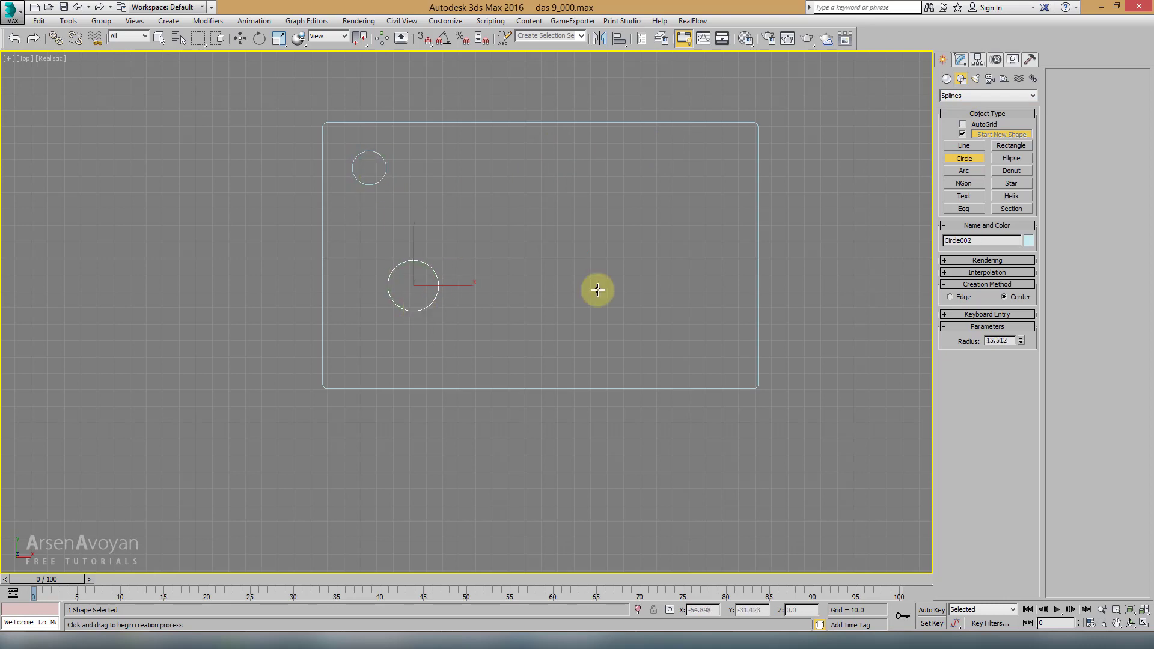
pyautogui.moveTo(663, 233); pyautogui.dragTo(672, 299)
pyautogui.moveTo(564, 304); pyautogui.dragTo(571, 320)
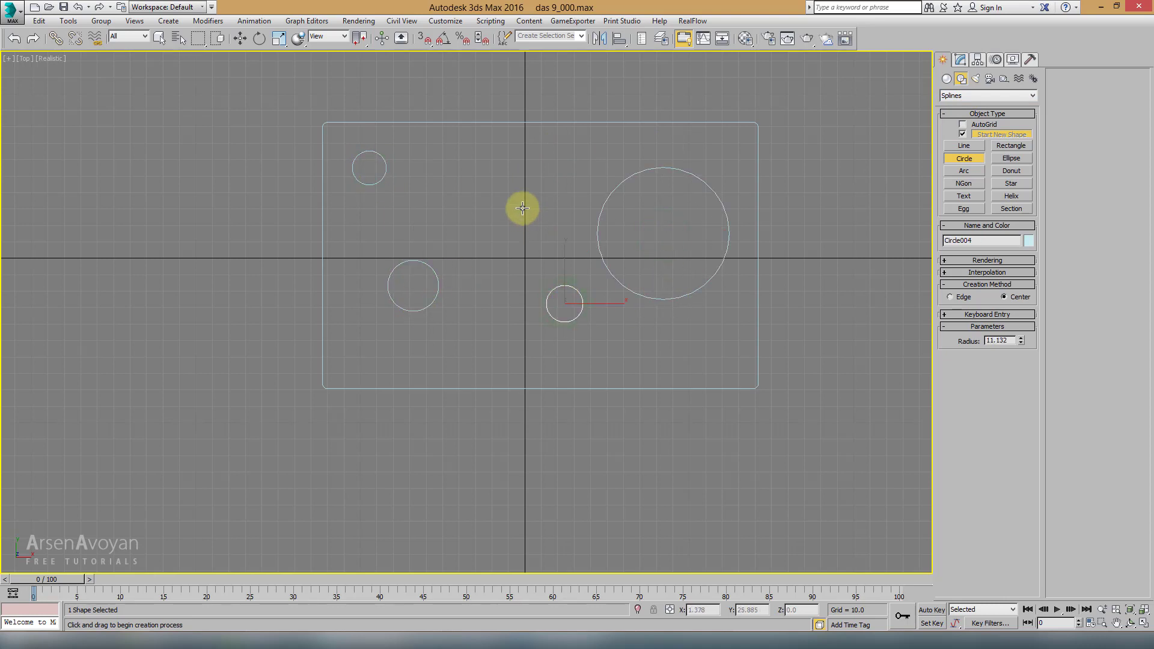
pyautogui.moveTo(517, 201); pyautogui.dragTo(518, 218)
pyautogui.moveTo(679, 352); pyautogui.dragTo(663, 354)
pyautogui.moveTo(498, 338); pyautogui.dragTo(499, 348)
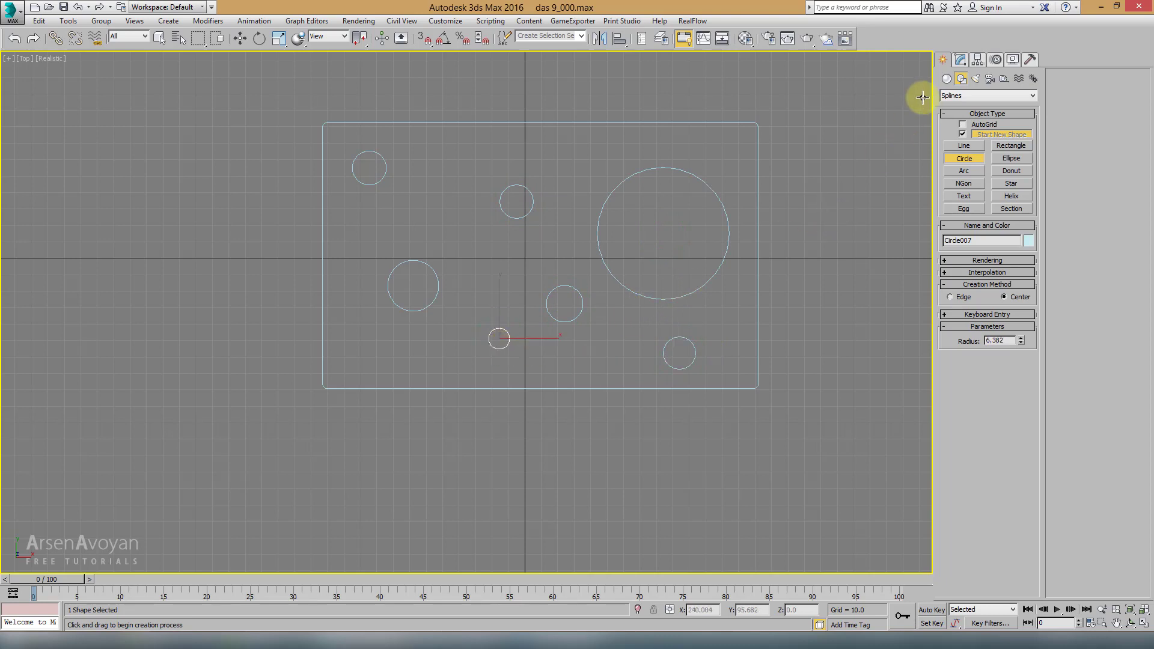
pyautogui.click(960, 59)
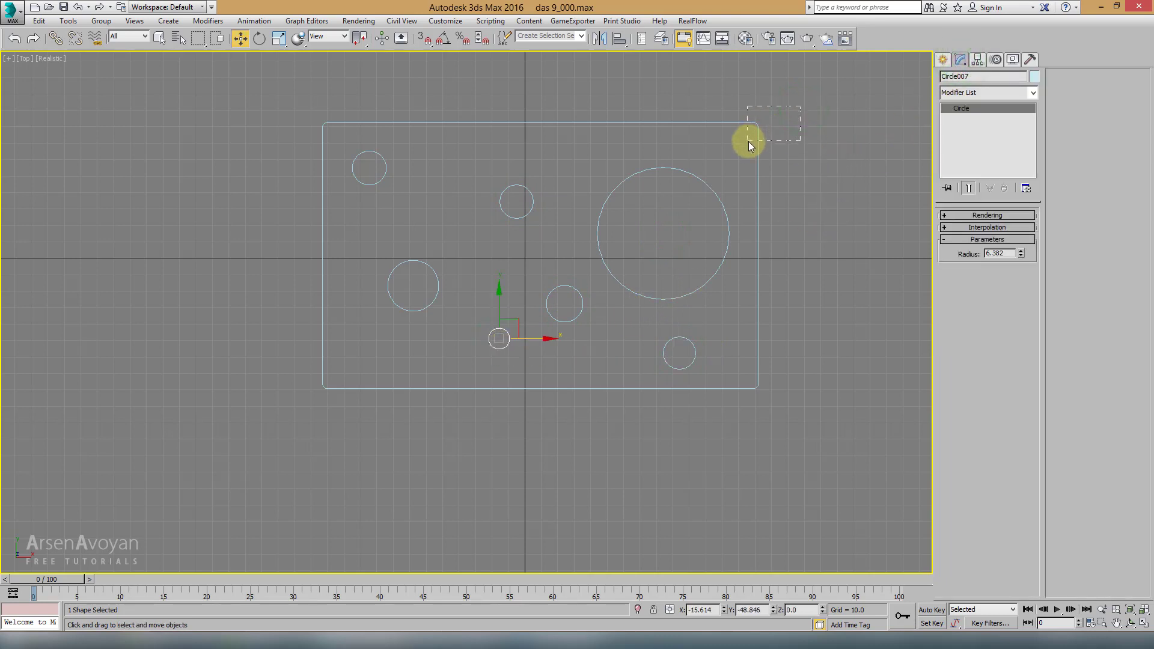
pyautogui.moveTo(749, 145); pyautogui.dragTo(748, 144)
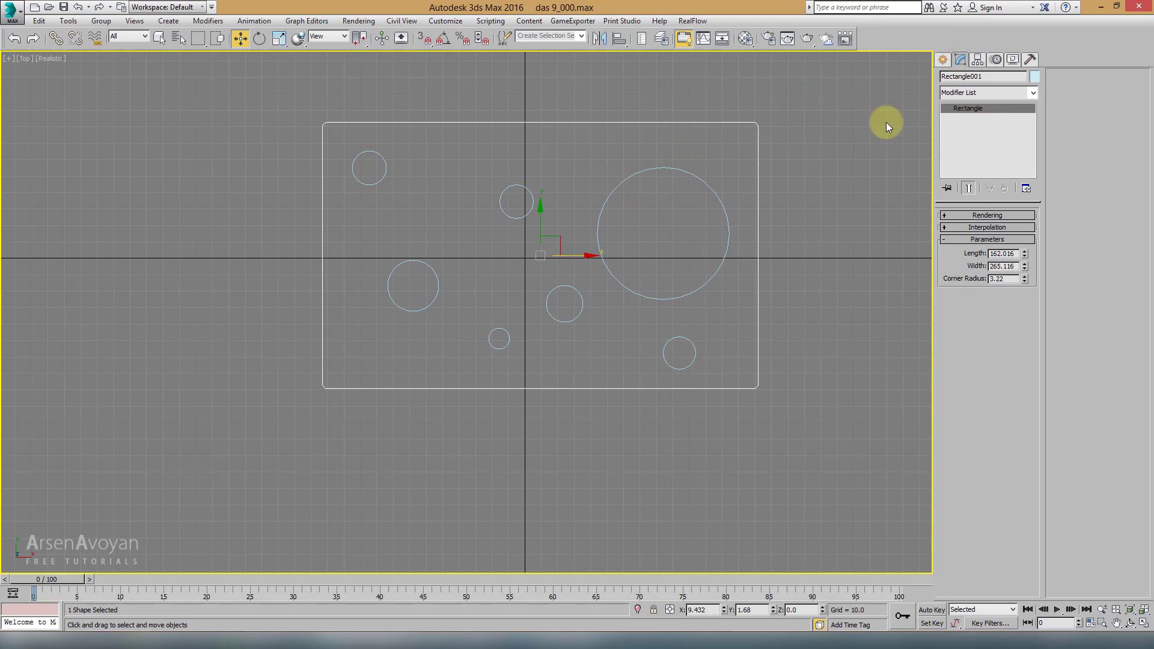
# Add an Edit Spline modifier to the rectangle
pyautogui.click(983, 95)
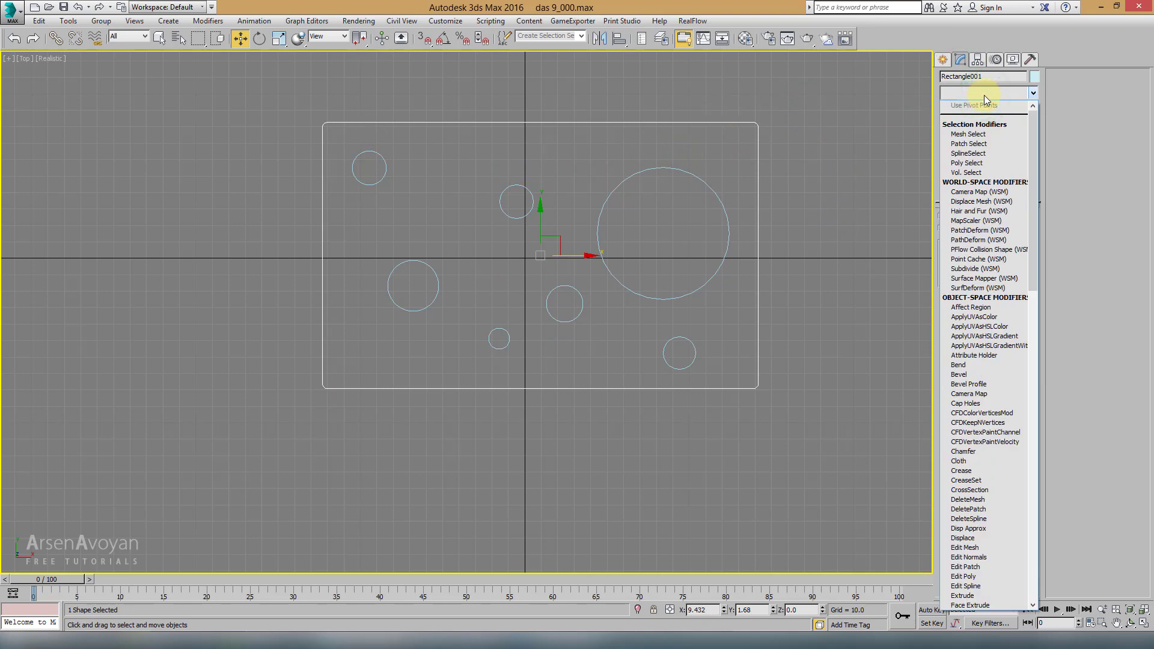
pyautogui.click(758, 12)
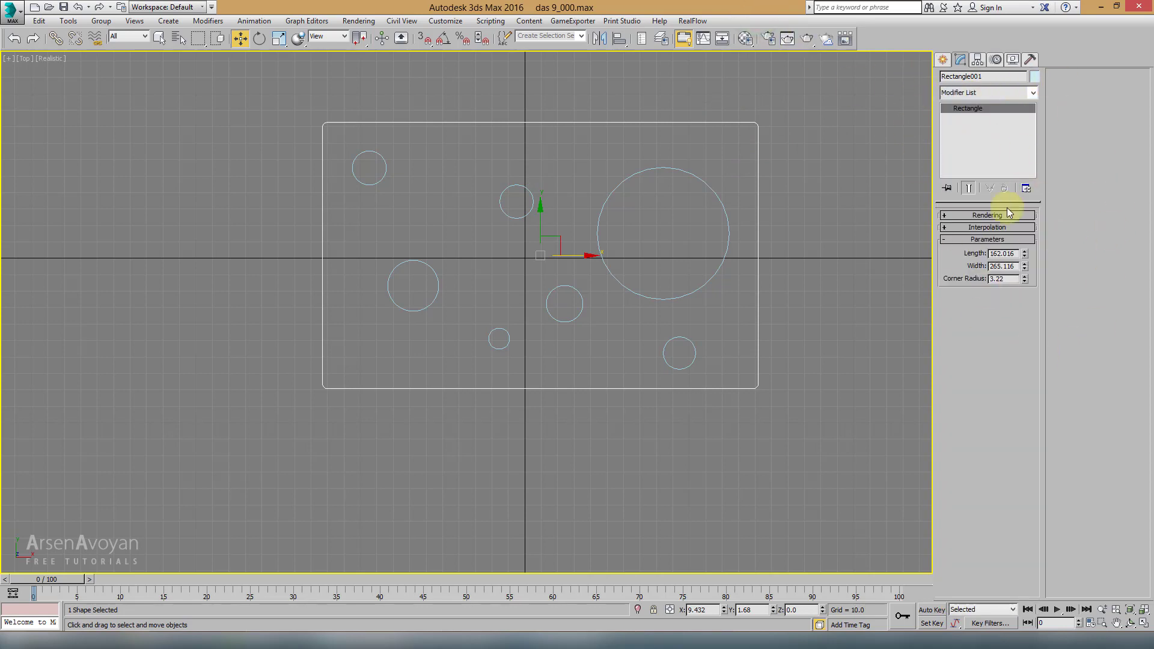
pyautogui.click(998, 95)
pyautogui.press('e')
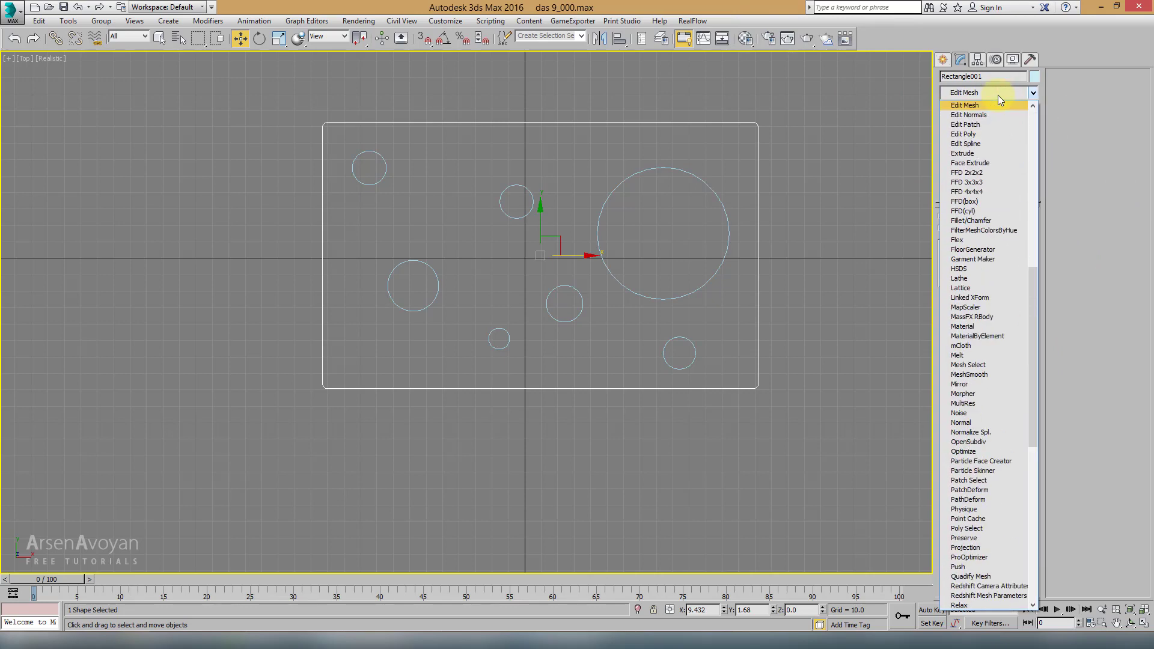
pyautogui.click(986, 143)
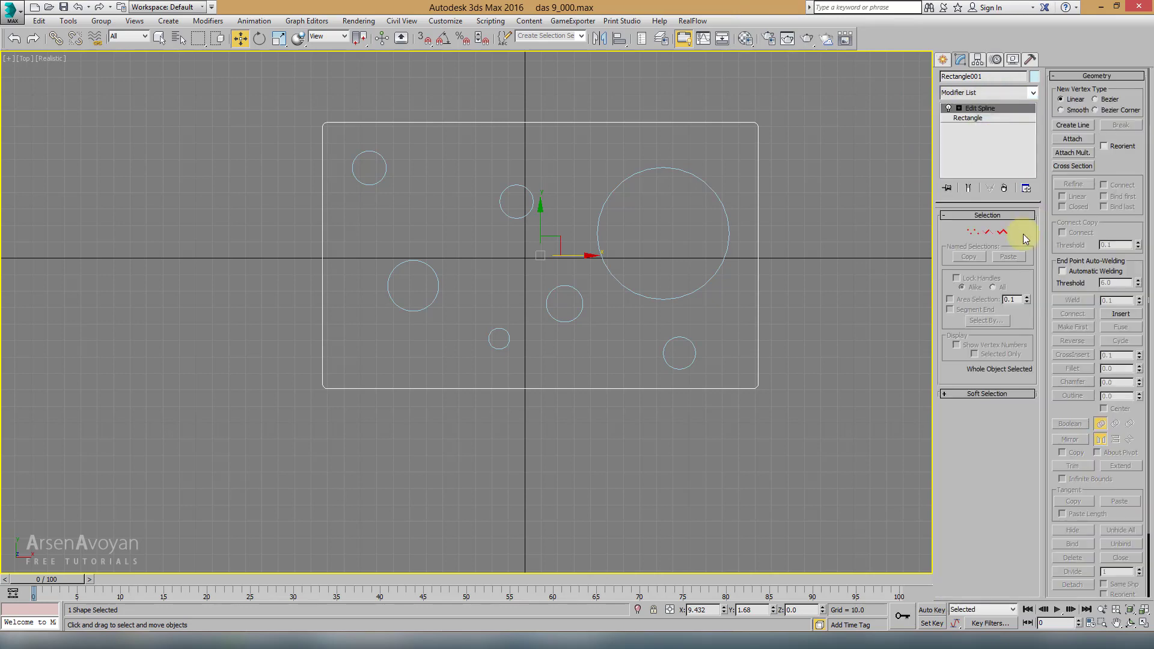
# Try Attach on the circles and the Attach Mult. list, then cancel Attach mode
pyautogui.click(1072, 139)
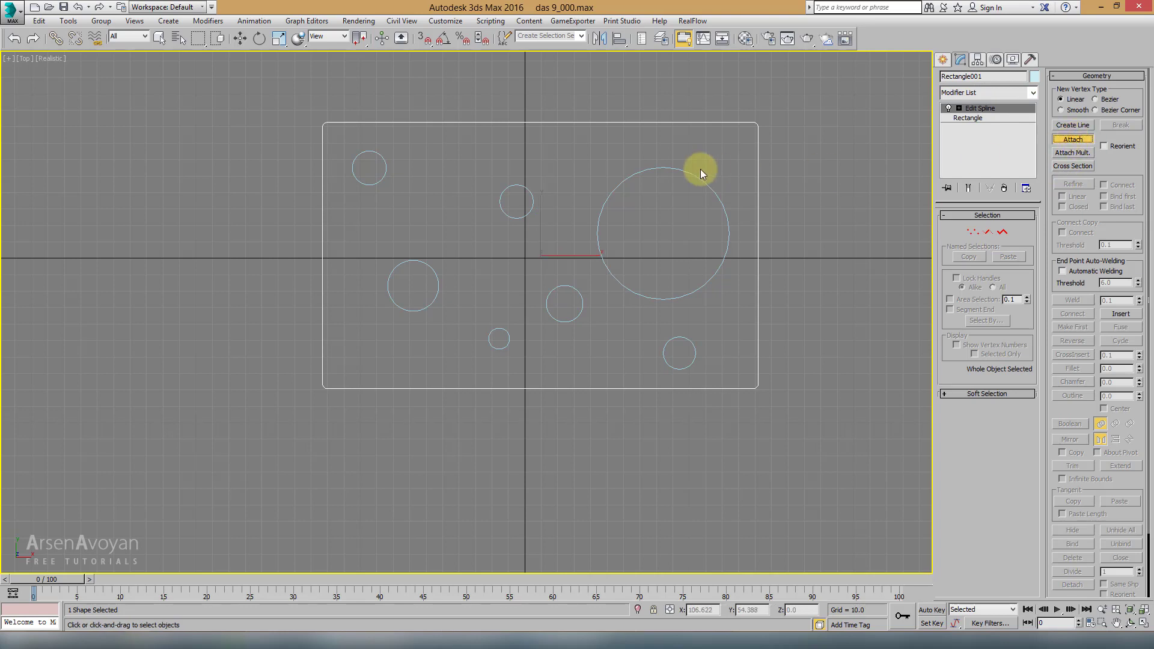
pyautogui.click(687, 177)
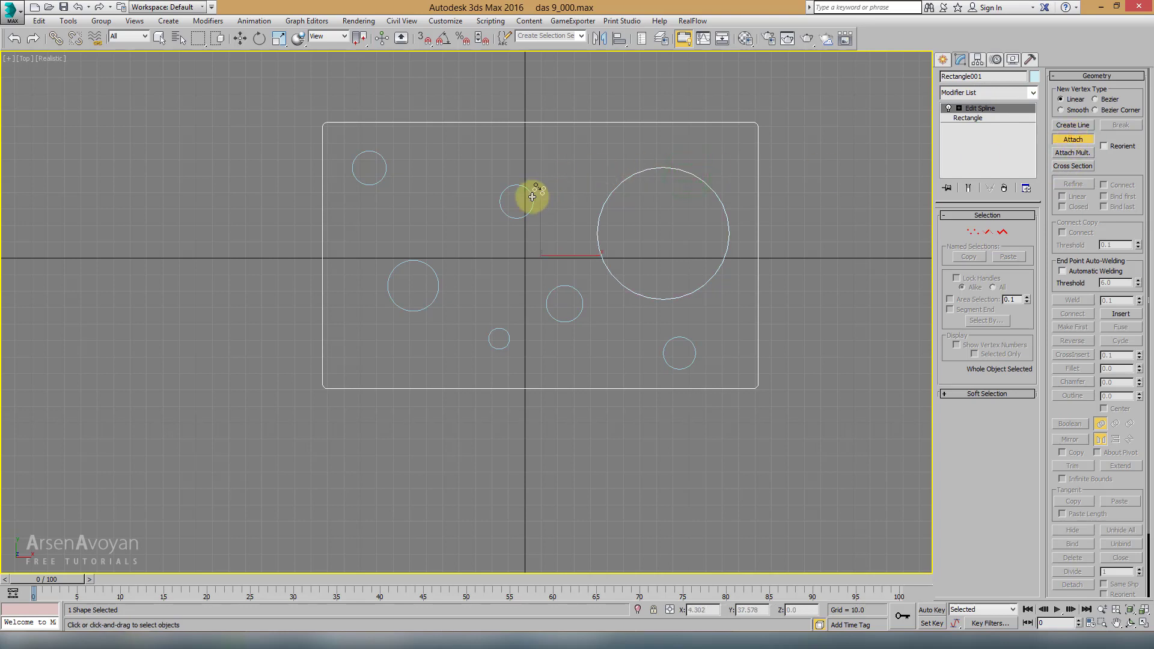
pyautogui.click(672, 297)
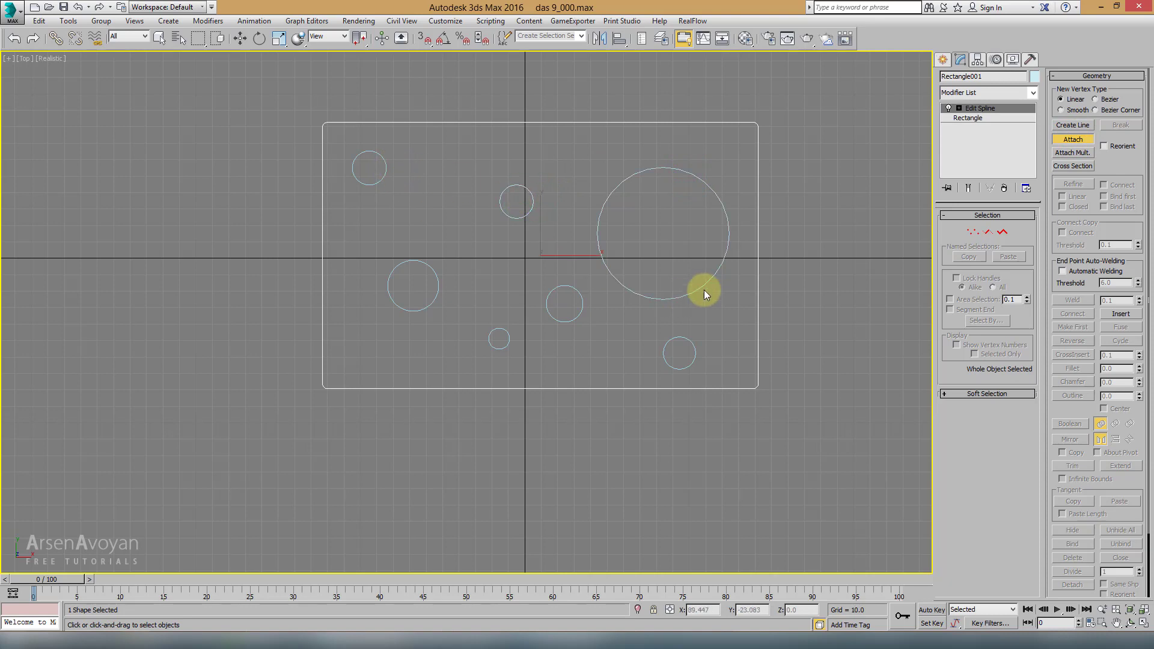
pyautogui.click(1070, 154)
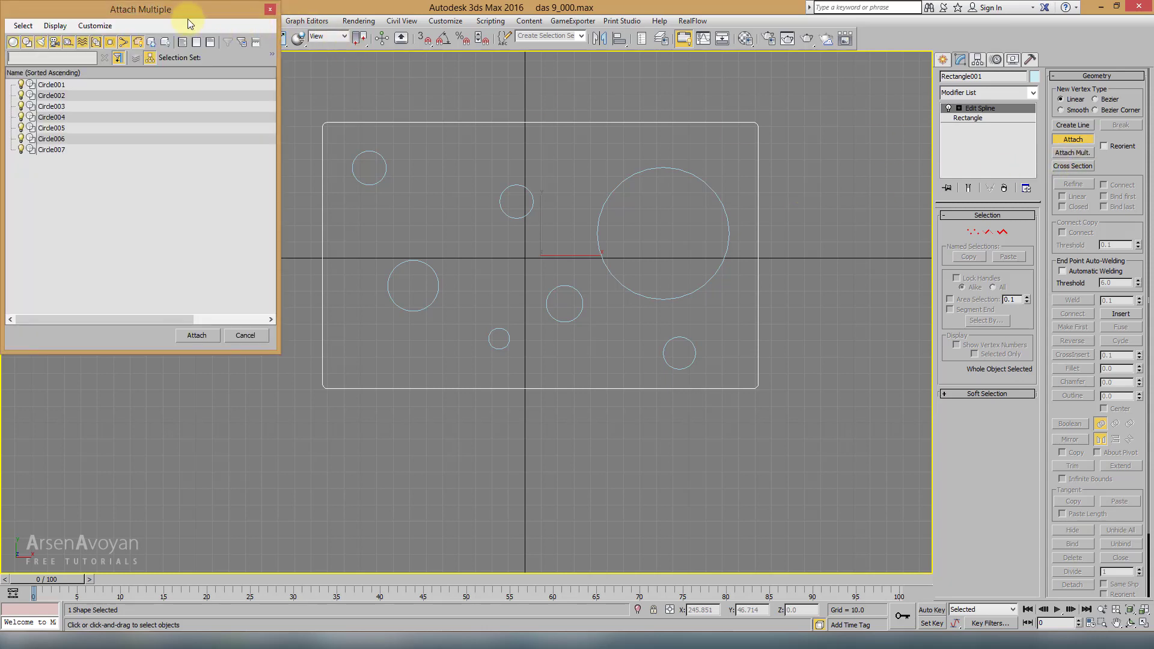
pyautogui.moveTo(190, 23); pyautogui.dragTo(842, 140)
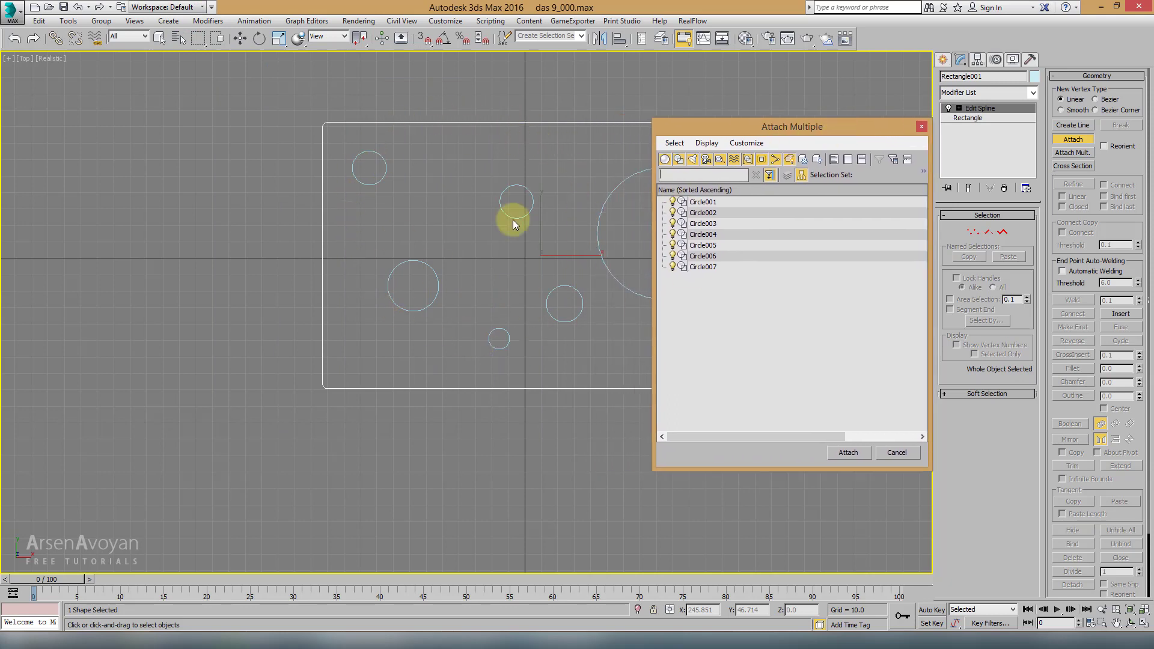
pyautogui.click(764, 305)
pyautogui.click(921, 127)
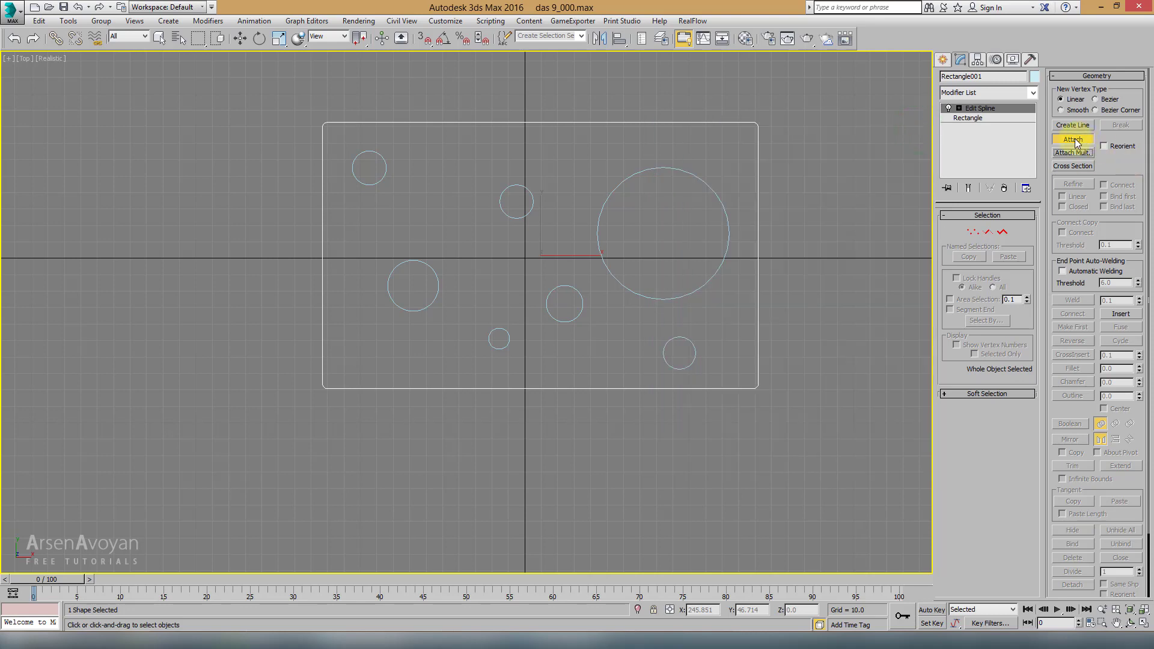
pyautogui.rightClick(882, 179)
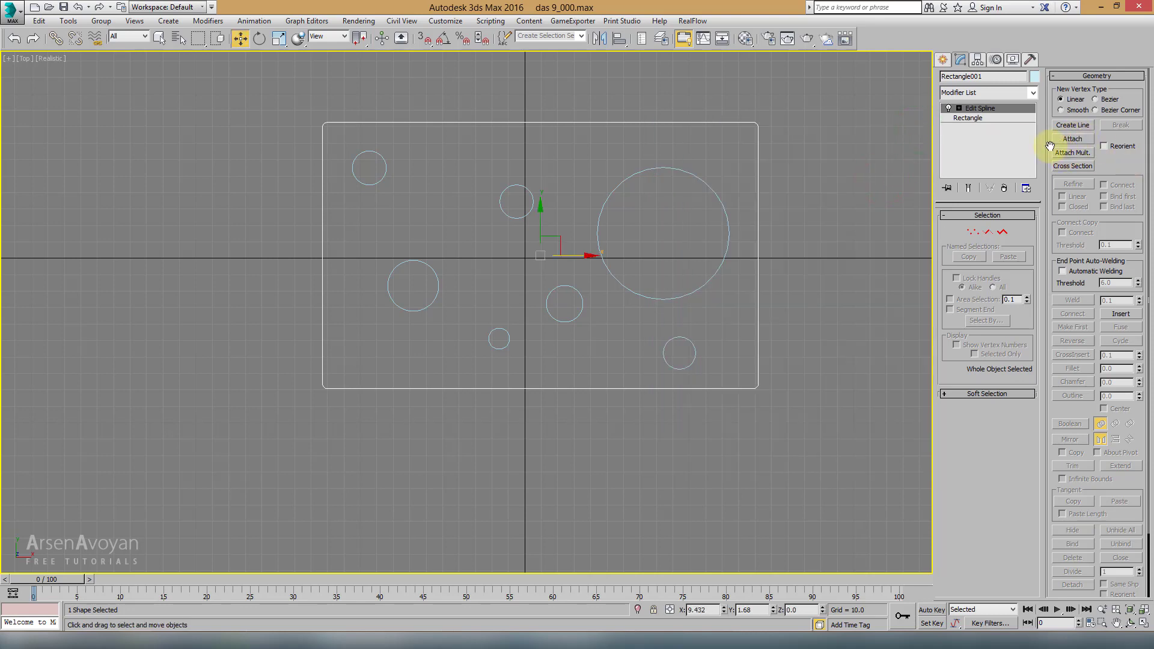
# Attach Circle001 through Circle007 to the rectangle using the Attach Mult. list
pyautogui.click(824, 147)
pyautogui.click(746, 132)
pyautogui.click(1071, 154)
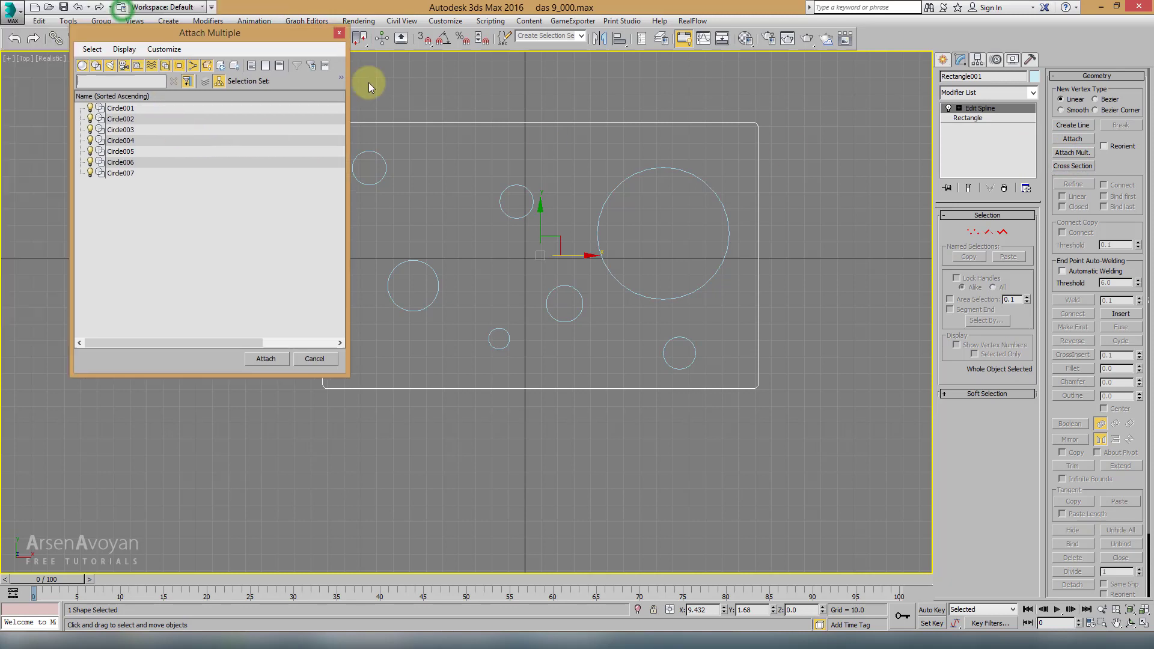
pyautogui.moveTo(124, 10); pyautogui.dragTo(614, 135)
pyautogui.click(559, 211)
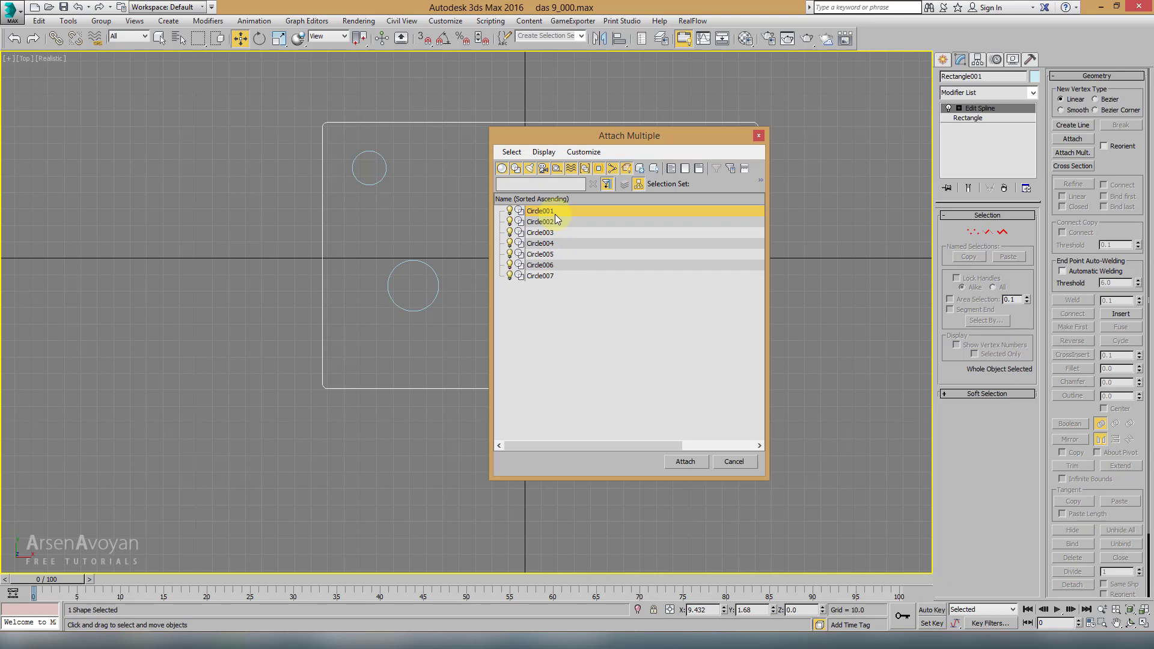
pyautogui.keyDown('shift'); pyautogui.click(551, 276); pyautogui.keyUp('shift')
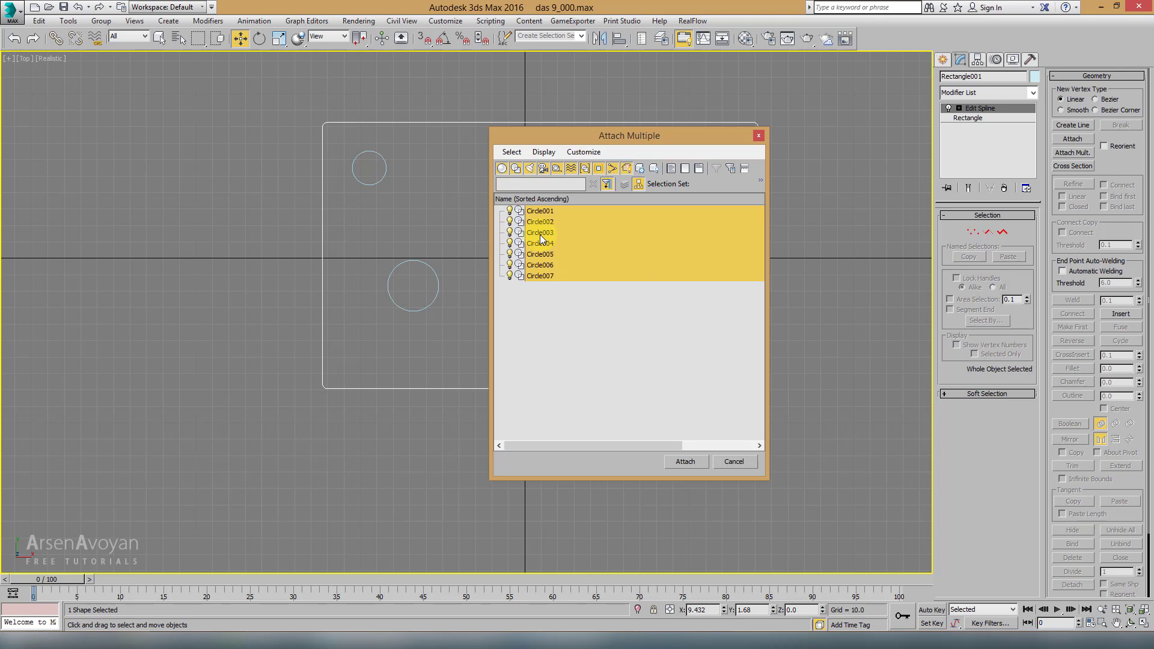
pyautogui.click(691, 460)
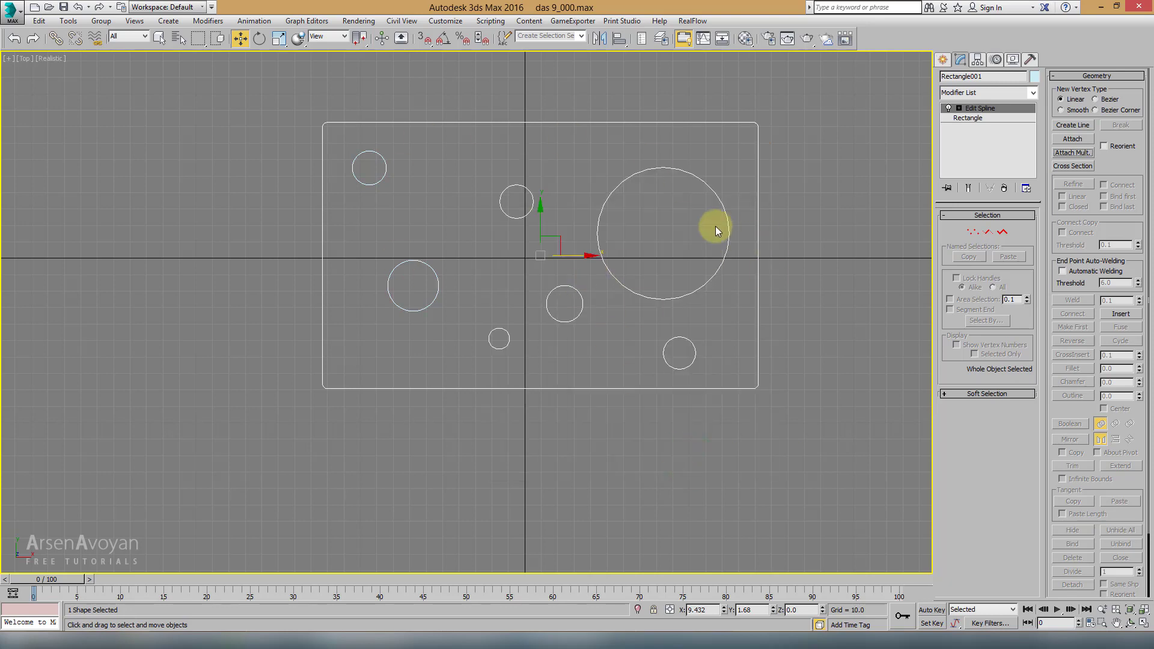
pyautogui.click(803, 191)
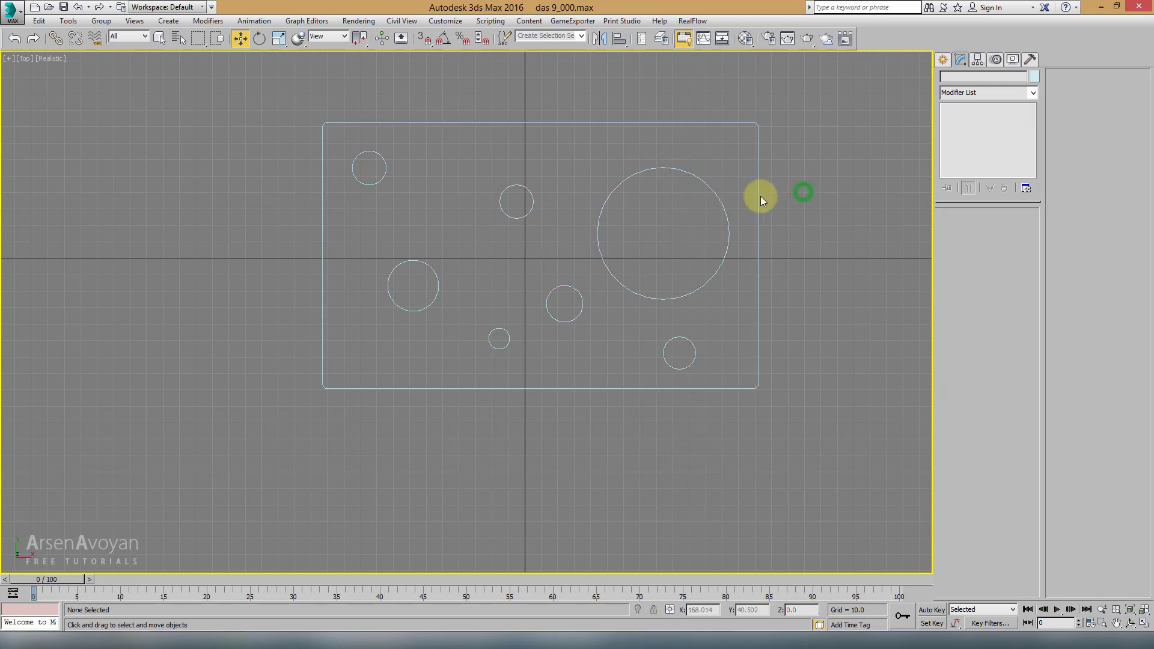
pyautogui.click(714, 190)
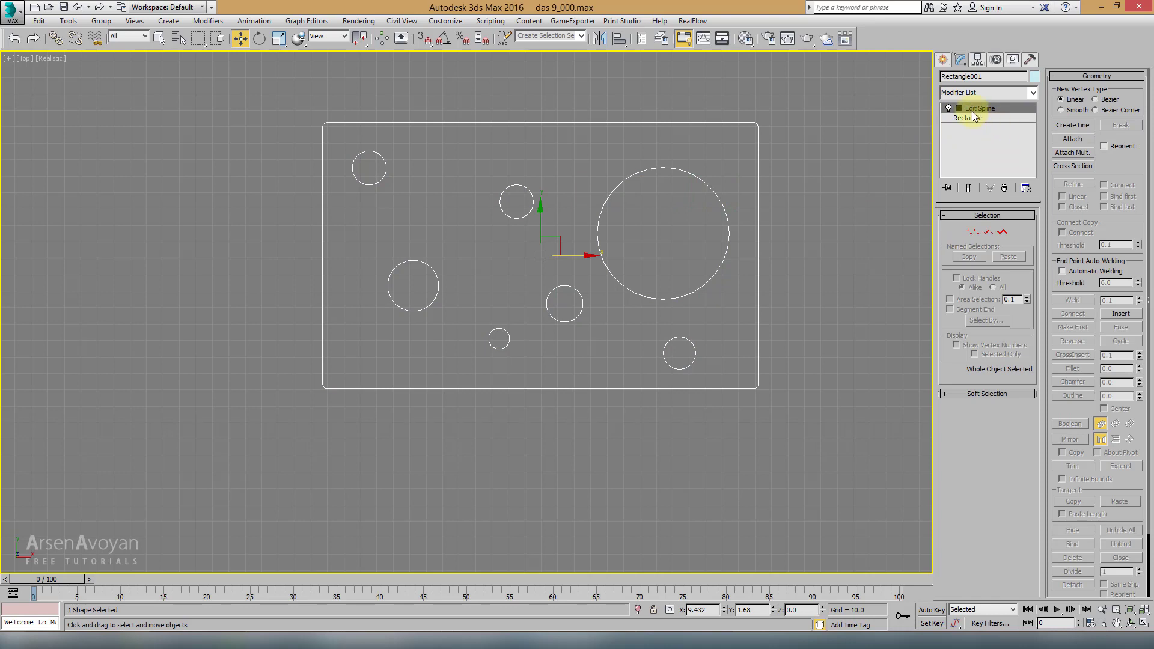
# Reselect the combined shape and go to its Rectangle base level, accepting the warning
pyautogui.click(717, 174)
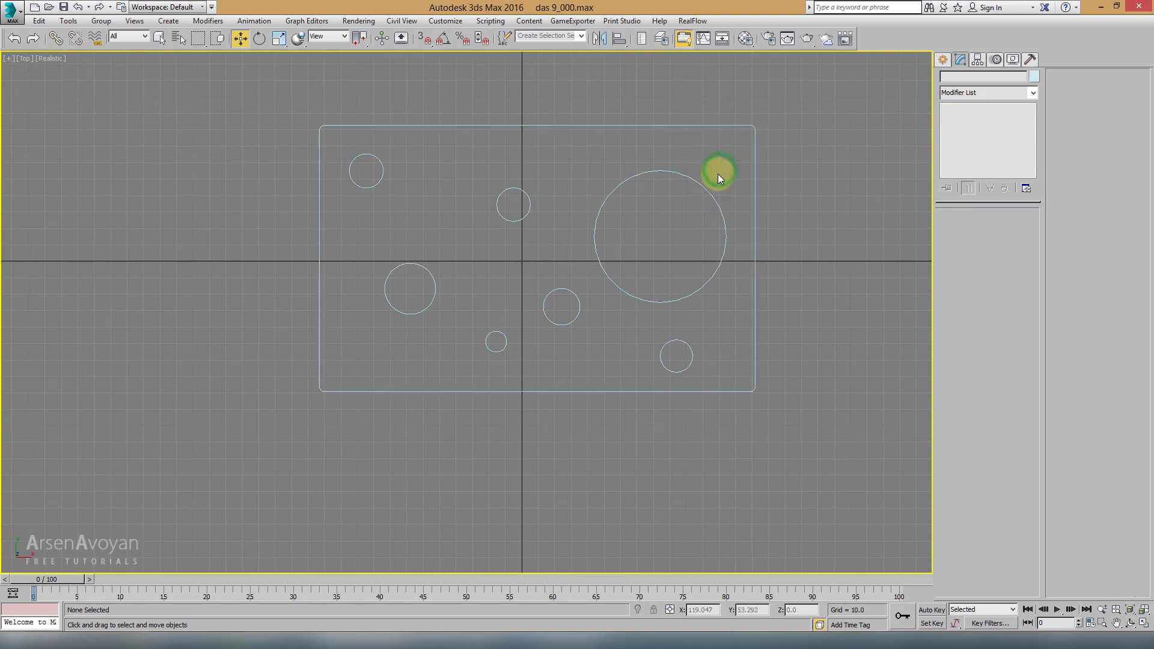
pyautogui.click(706, 189)
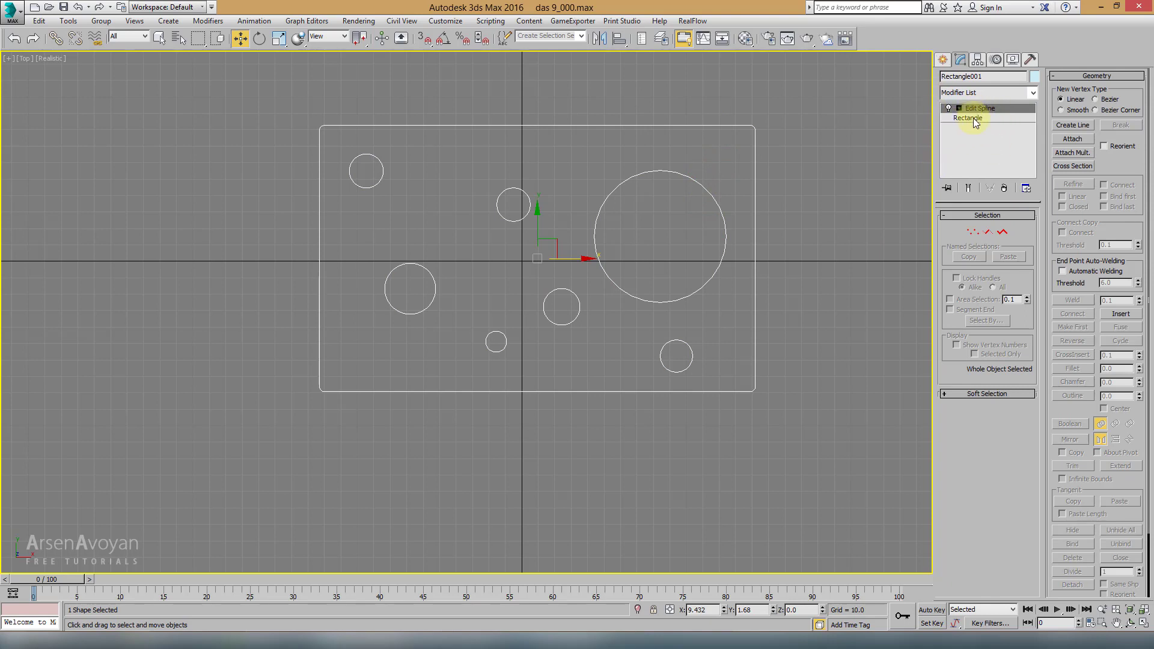
pyautogui.scroll(5, 728, 181)
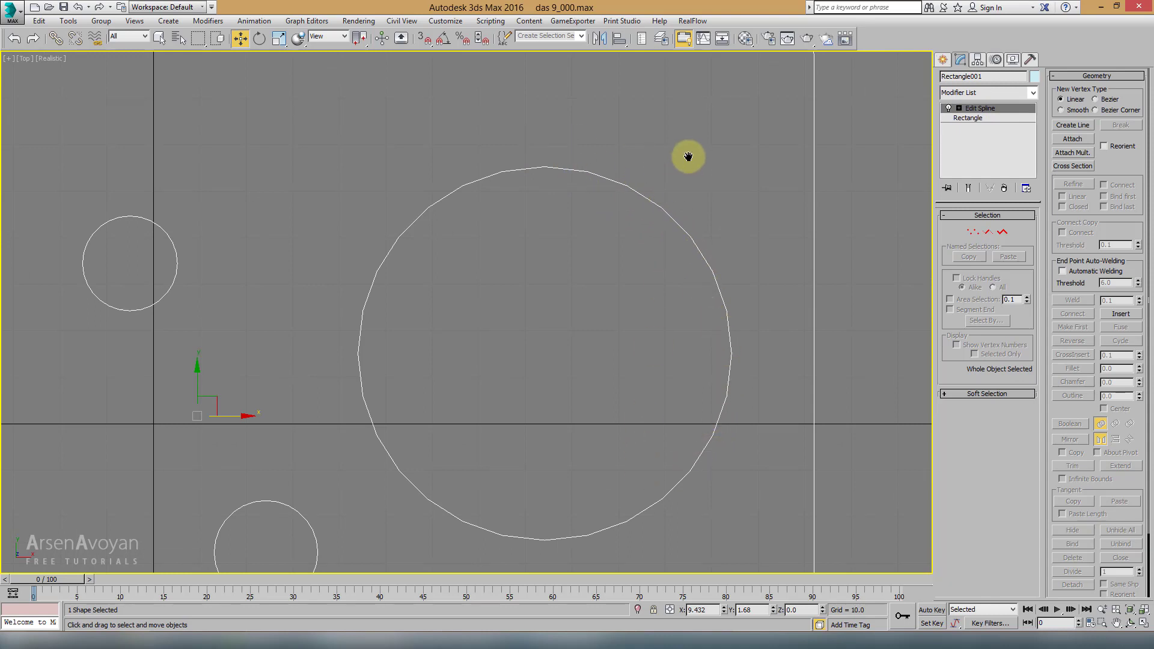
pyautogui.scroll(-2, 751, 141)
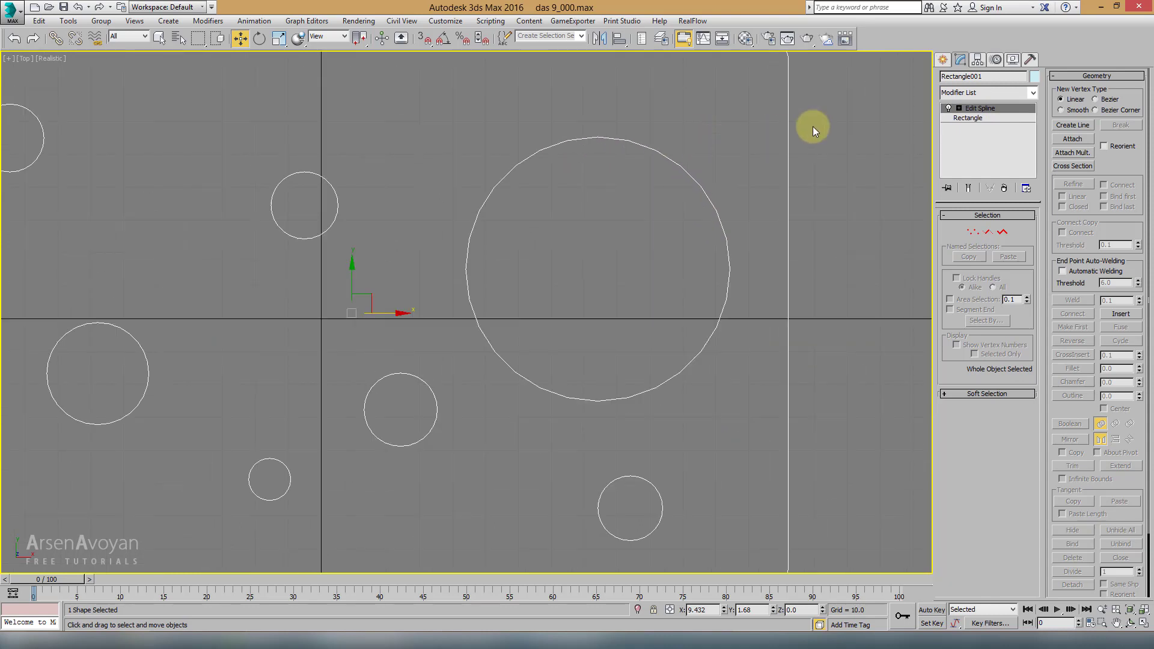
pyautogui.click(969, 118)
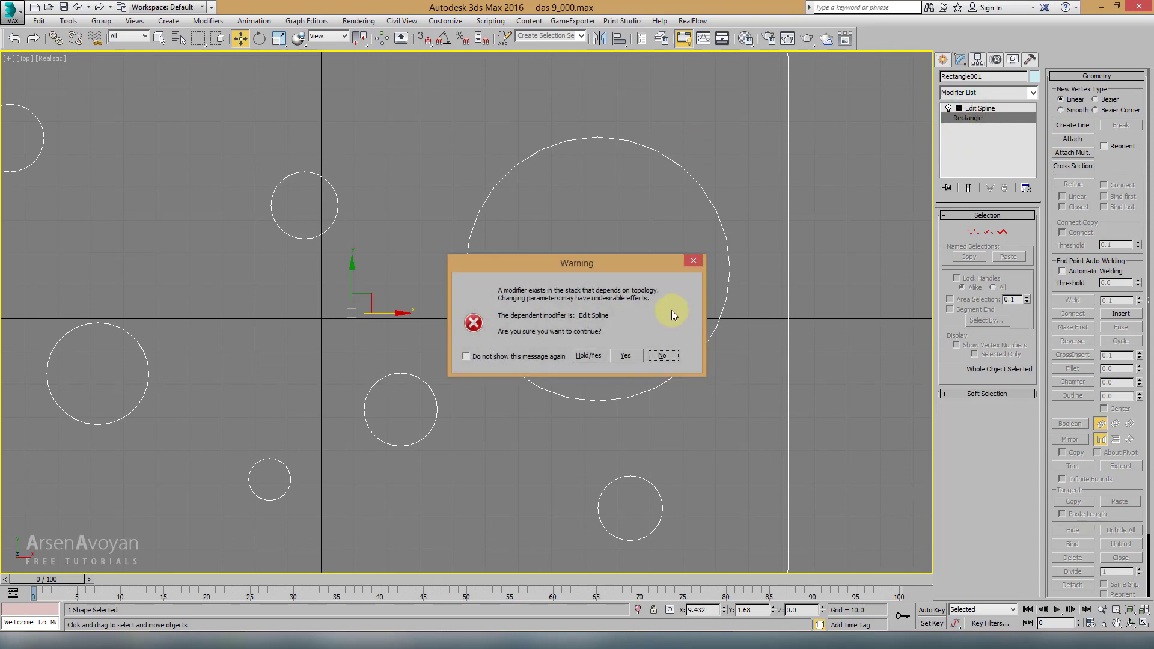
pyautogui.click(626, 356)
# Set interpolation Steps to 6, then return to Edit Spline in four views
pyautogui.click(970, 227)
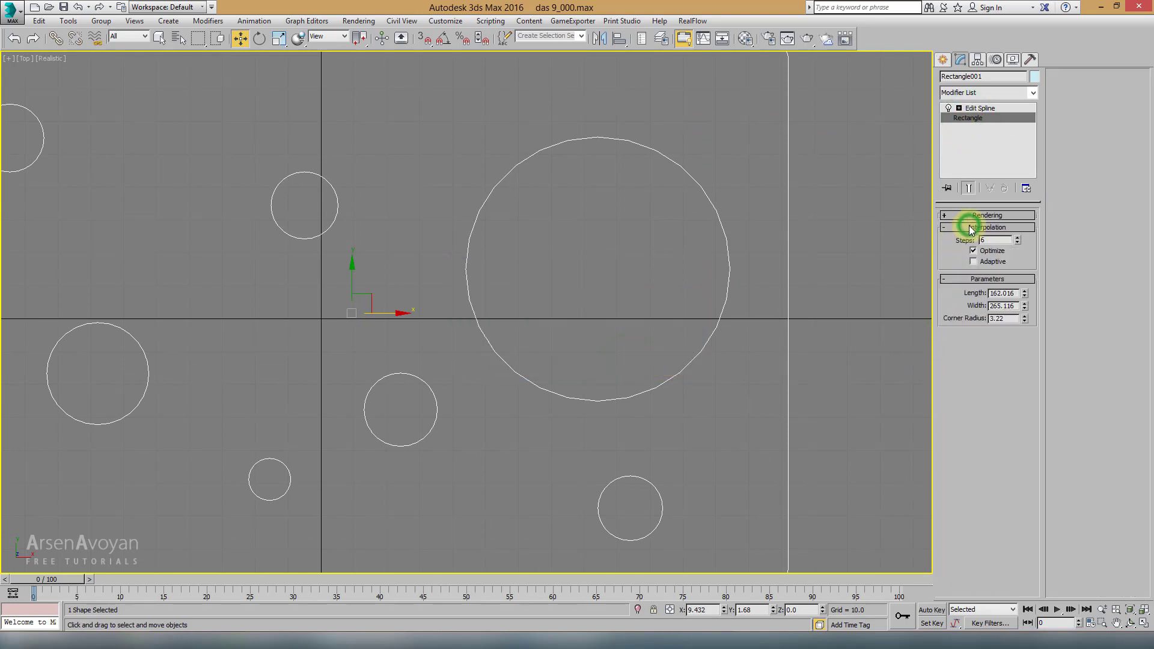
pyautogui.doubleClick(994, 241)
pyautogui.write('6')
pyautogui.press('Return')
pyautogui.click(977, 108)
pyautogui.hotkey('alt', 'w')
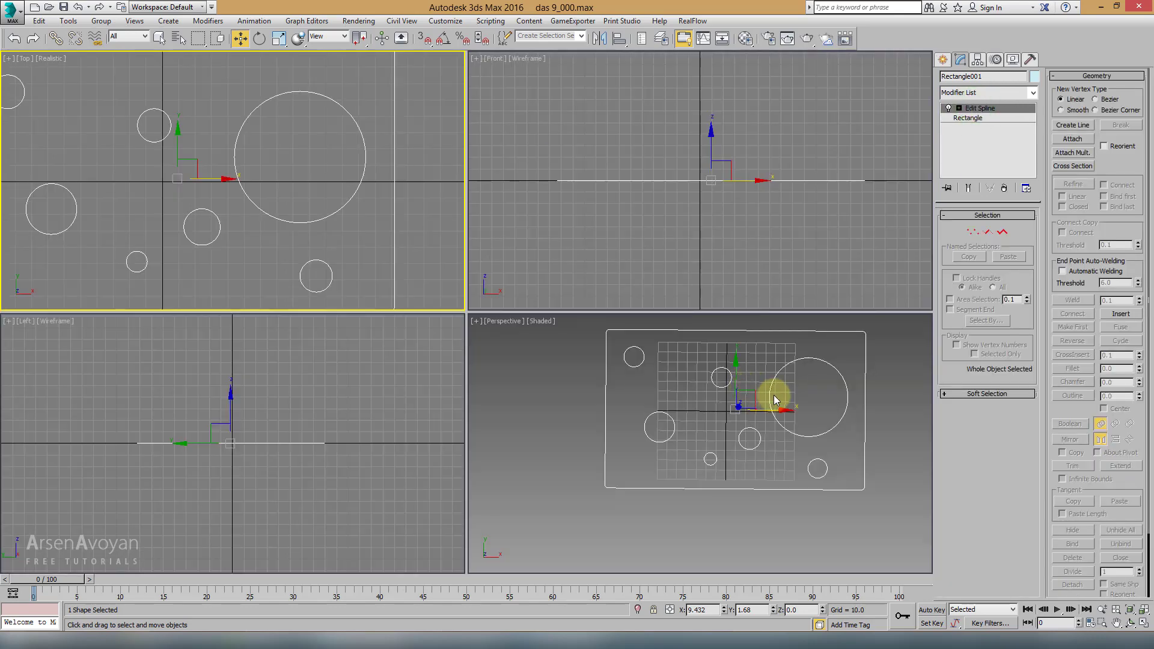
# Apply a Bevel modifier to the shape in the maximized Perspective view, turning it into a slab
pyautogui.click(776, 400)
pyautogui.hotkey('alt', 'w')
pyautogui.keyDown('alt'); pyautogui.moveTo(715, 360); pyautogui.dragTo(980, 203, button='middle'); pyautogui.keyUp('alt')
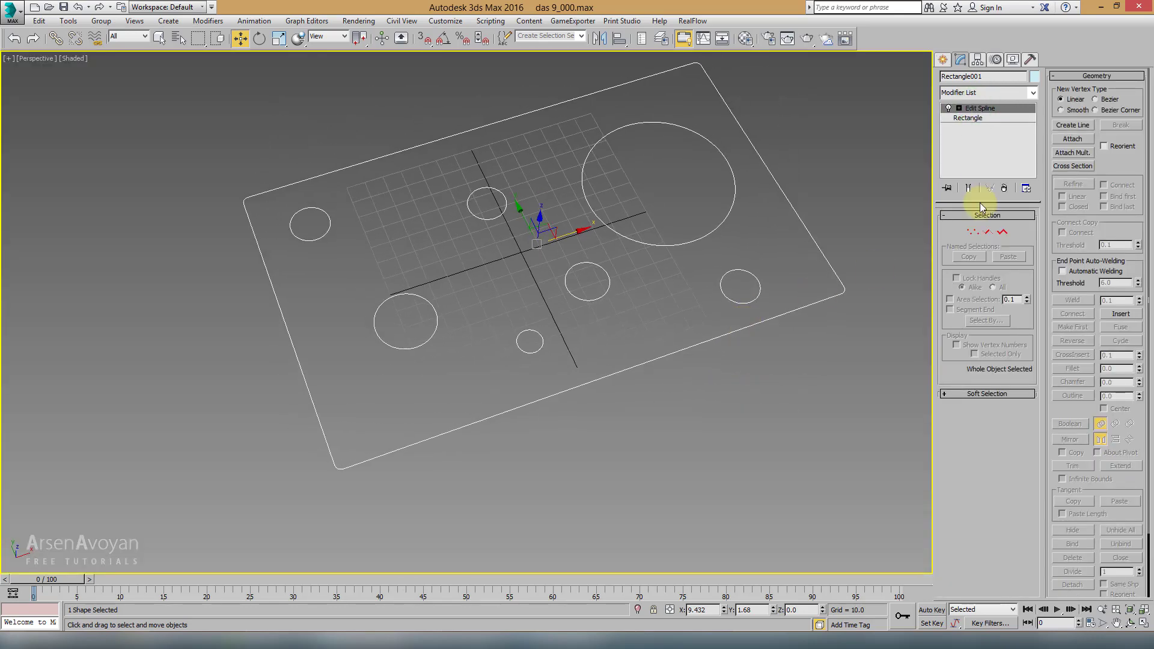
pyautogui.click(994, 94)
pyautogui.scroll(-3, 994, 92)
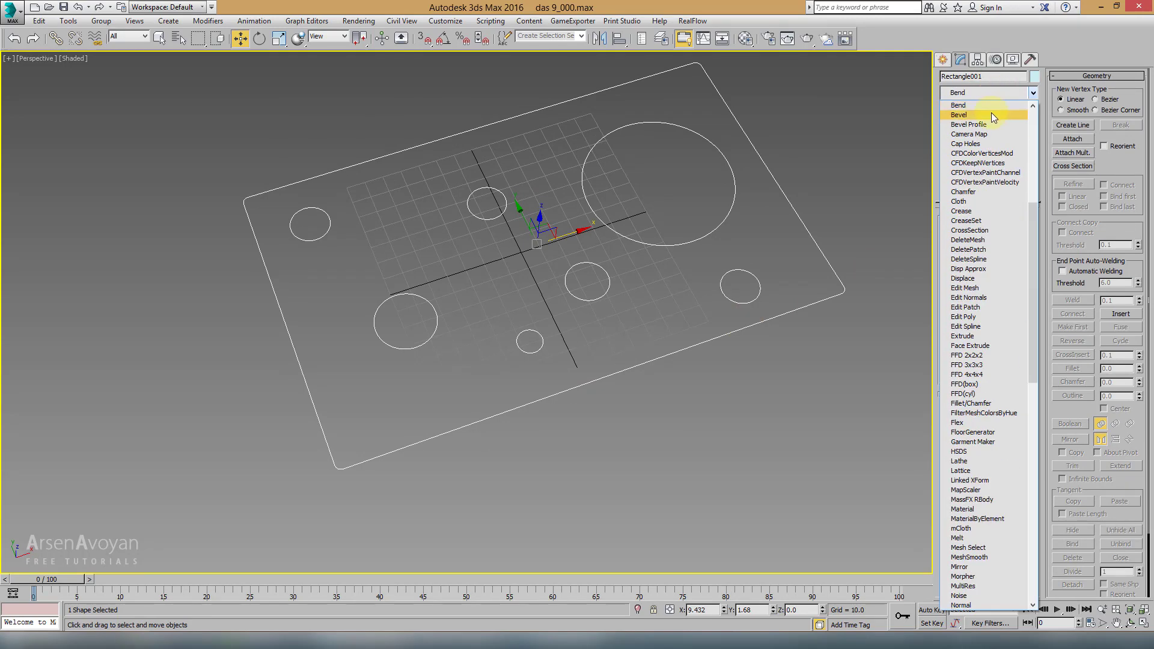
pyautogui.click(990, 114)
pyautogui.moveTo(755, 188)
pyautogui.keyDown('alt'); pyautogui.mouseDown(button='middle')
pyautogui.moveTo(651, 198)
pyautogui.moveTo(590, 229)
pyautogui.moveTo(512, 214)
pyautogui.moveTo(549, 201)
pyautogui.moveTo(373, 180)
pyautogui.mouseUp(button='middle'); pyautogui.keyUp('alt')
# Return to the four-view layout and maximize the Top view
pyautogui.hotkey('alt', 'w')
pyautogui.rightClick(374, 170)
pyautogui.hotkey('alt', 'w')
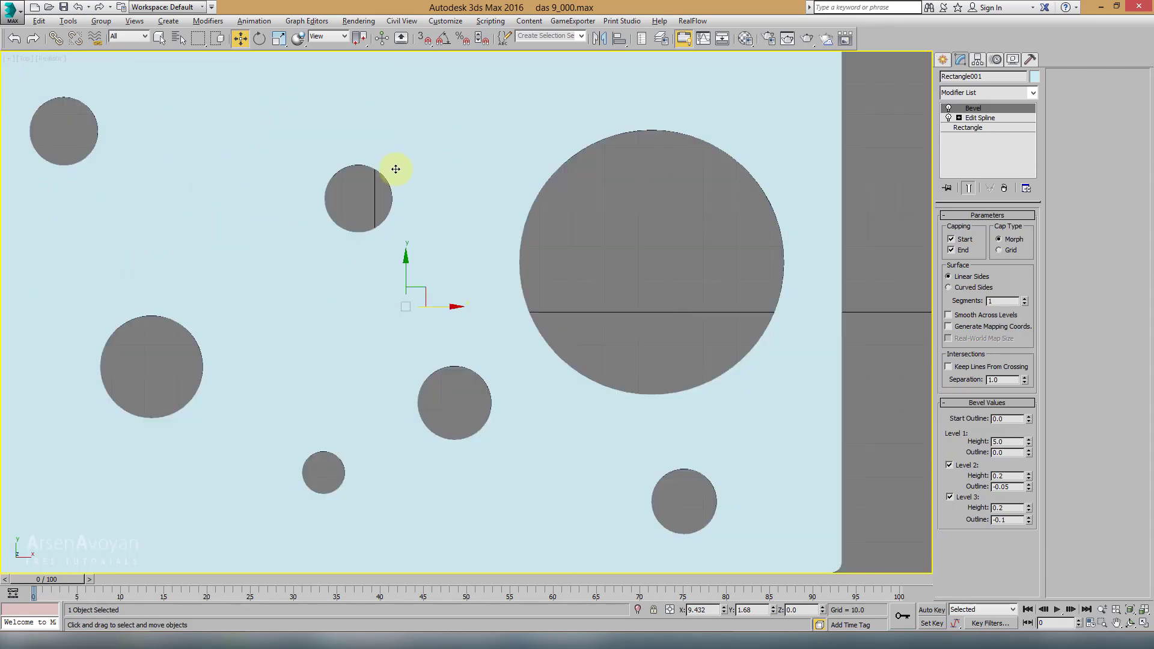
# With Bevel switched off, select the large circle at Edit Spline's Spline sub-object level
pyautogui.click(948, 108)
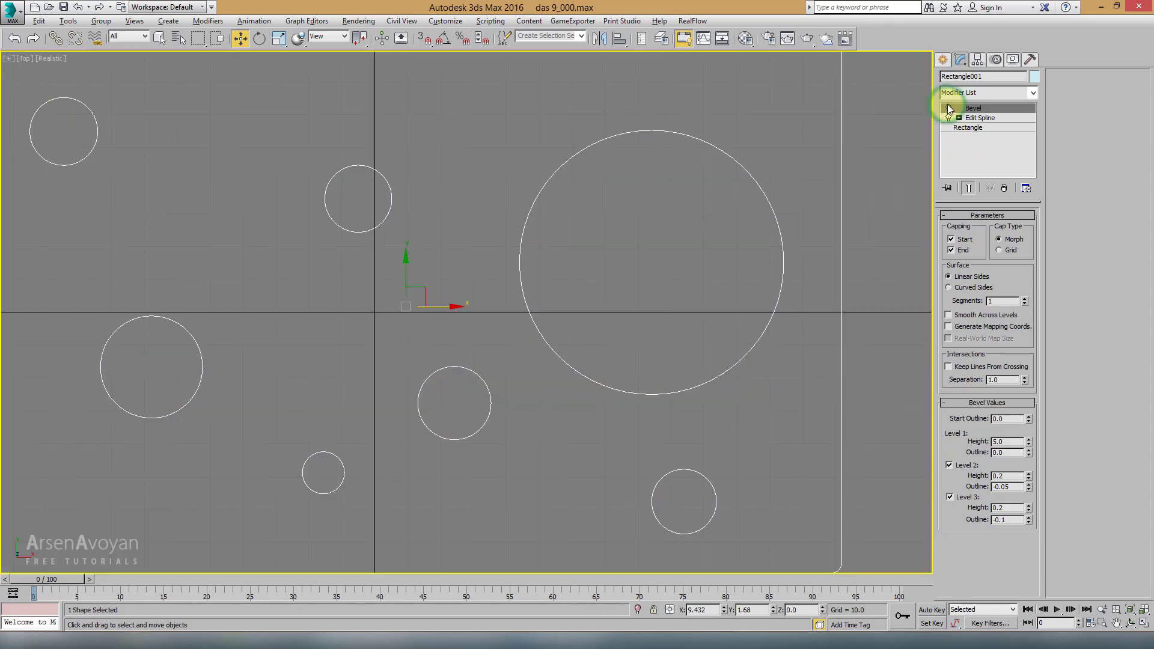
pyautogui.click(959, 117)
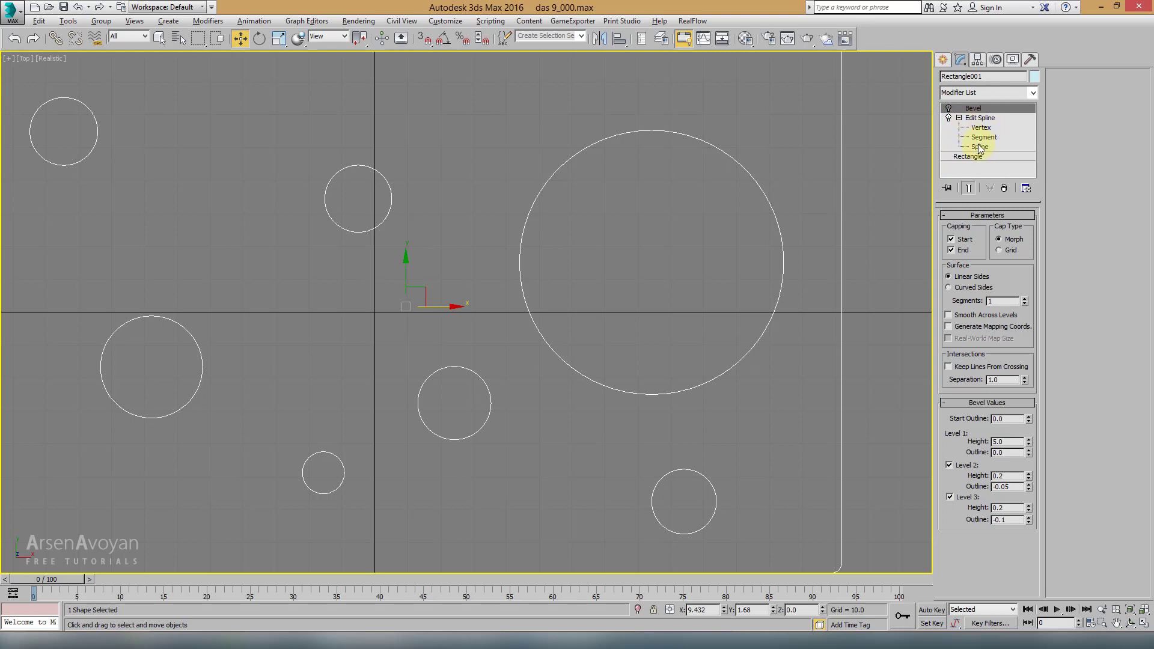
pyautogui.click(979, 147)
pyautogui.scroll(-3, 645, 152)
pyautogui.moveTo(611, 166)
pyautogui.mouseDown()
pyautogui.moveTo(649, 178)
pyautogui.moveTo(651, 112)
pyautogui.mouseUp()
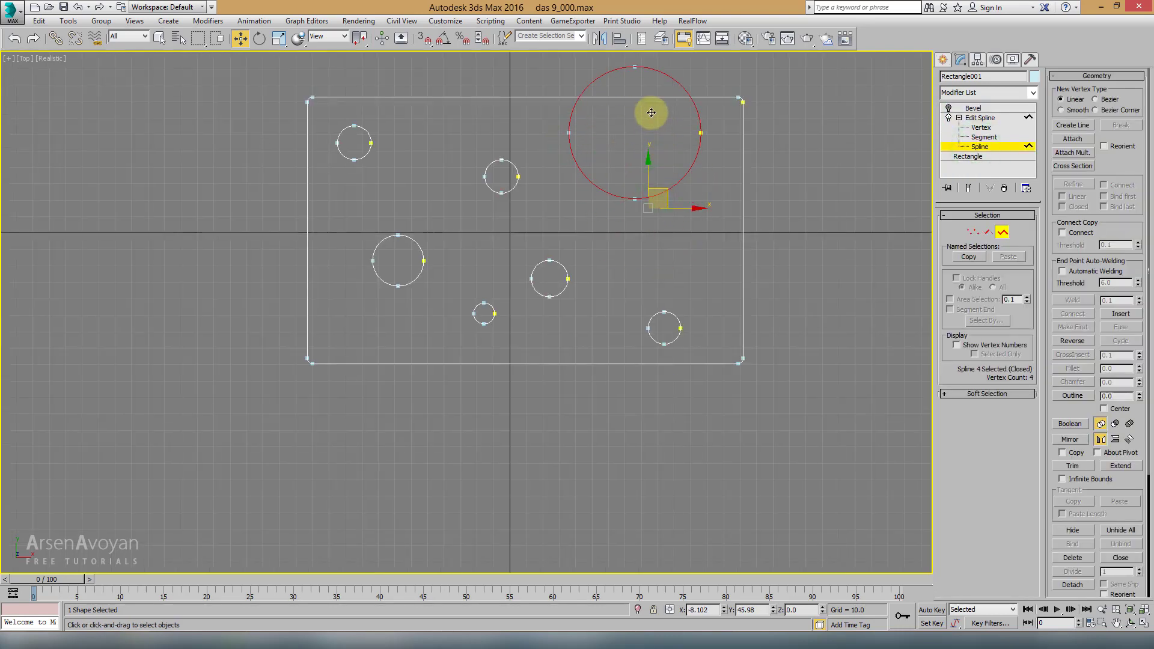
pyautogui.click(963, 149)
# Re-enable Bevel with edged faces (F4), and turn on Show End Result at Spline level
pyautogui.click(962, 108)
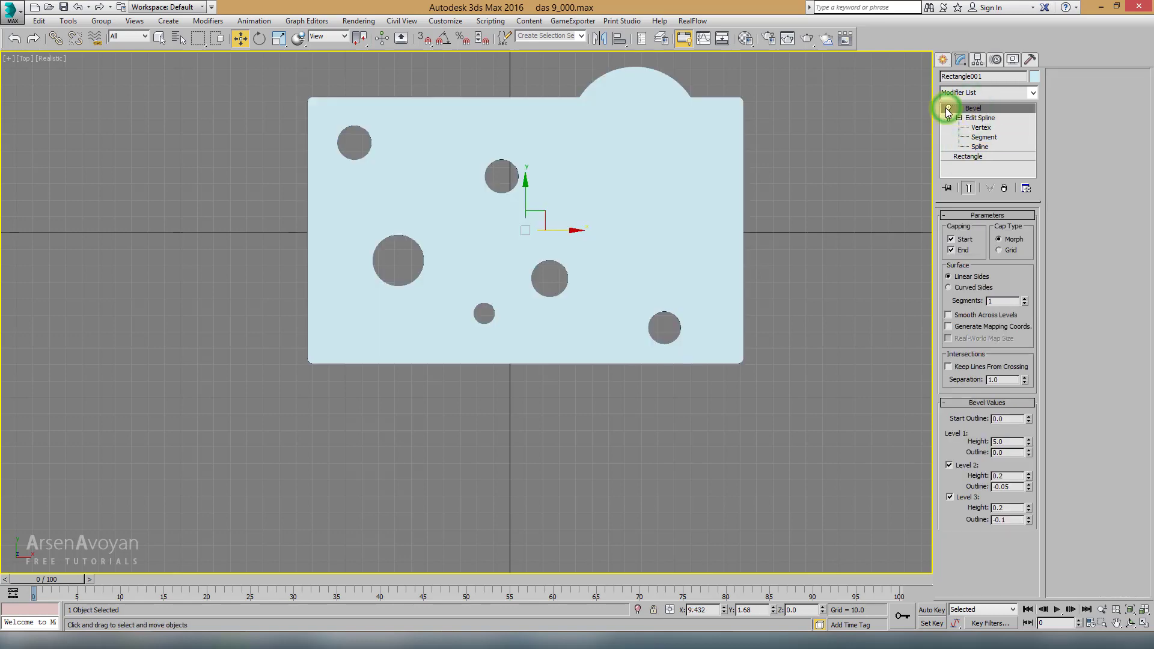
pyautogui.hotkey('alt', 'w')
pyautogui.click(781, 363)
pyautogui.hotkey('alt', 'w')
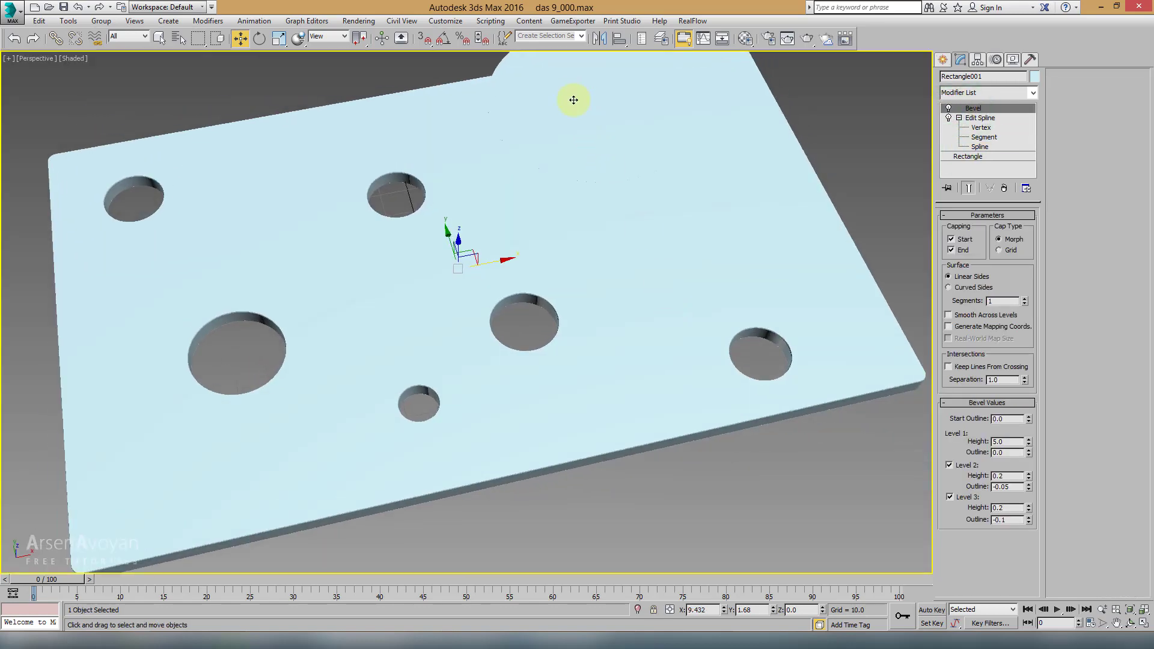
pyautogui.press('F4')
pyautogui.moveTo(573, 100); pyautogui.dragTo(581, 120, button='middle')
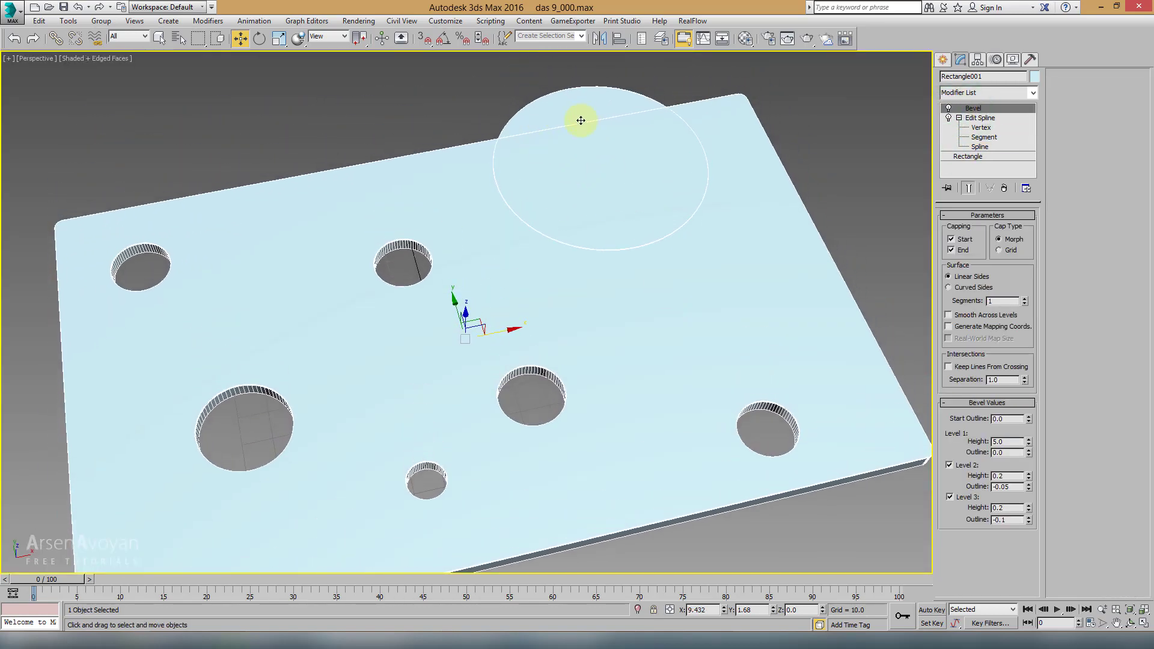
pyautogui.click(979, 147)
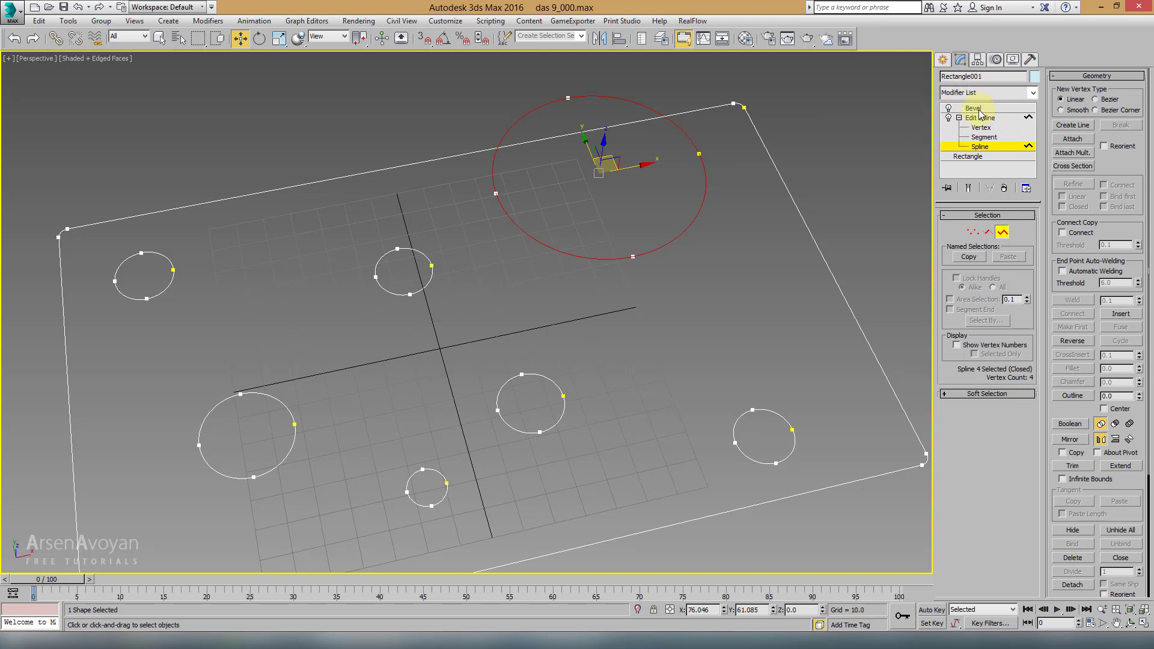
pyautogui.click(969, 188)
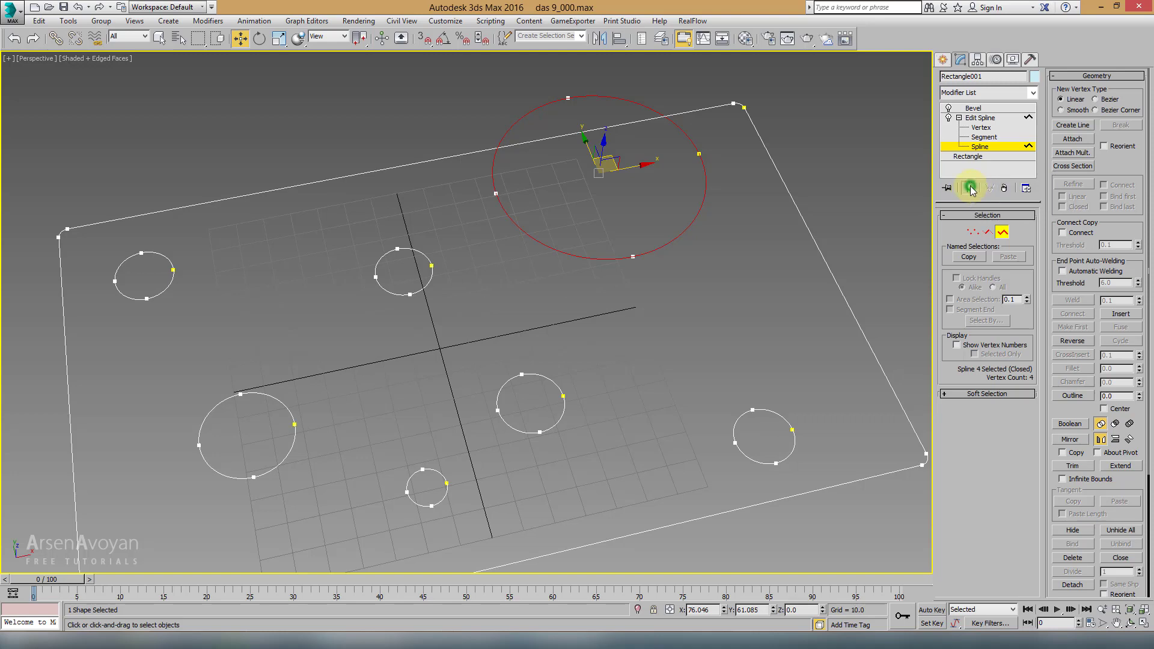
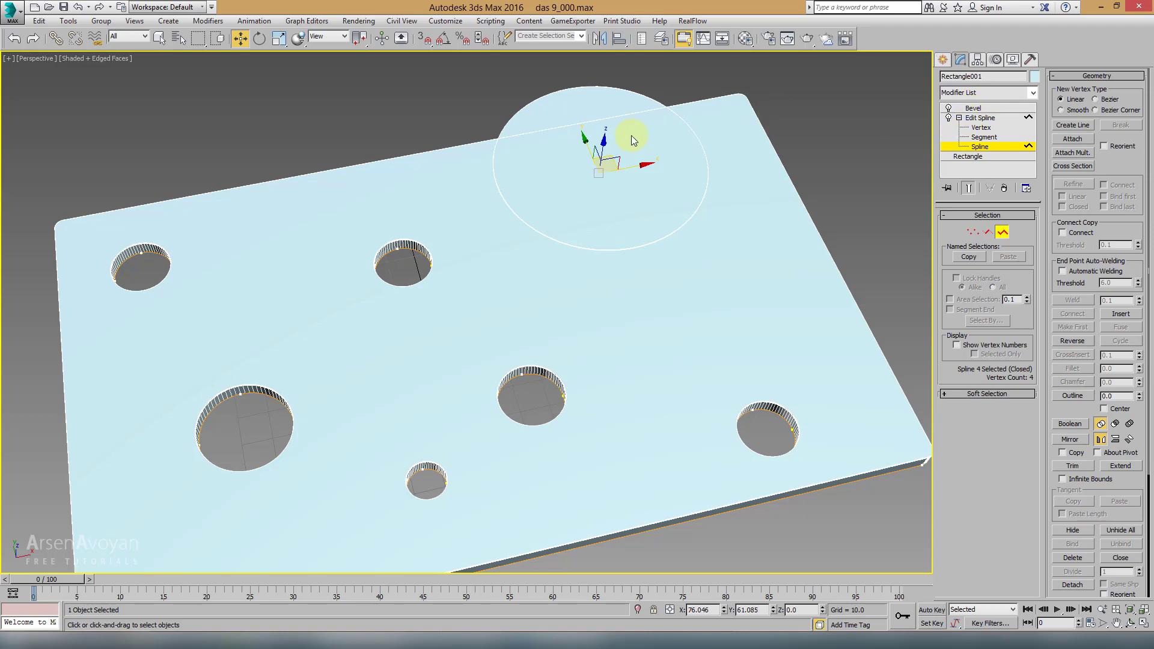
# Orbit around the plate to check the holes, then exit Spline sub-object mode
pyautogui.keyDown('alt'); pyautogui.moveTo(630, 142); pyautogui.dragTo(616, 157, button='middle'); pyautogui.keyUp('alt')
pyautogui.moveTo(616, 158)
pyautogui.mouseDown()
pyautogui.moveTo(610, 218)
pyautogui.moveTo(644, 257)
pyautogui.moveTo(595, 250)
pyautogui.mouseUp()
pyautogui.click(391, 276)
pyautogui.keyDown('alt'); pyautogui.moveTo(431, 202); pyautogui.dragTo(399, 245, button='middle'); pyautogui.keyUp('alt')
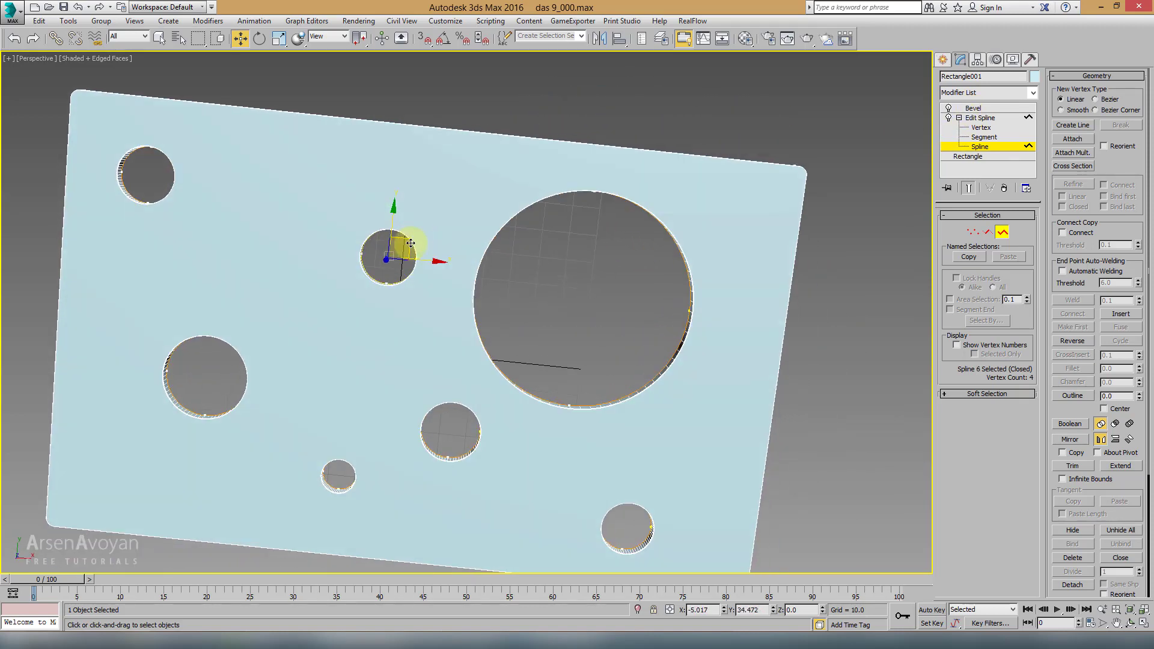
pyautogui.moveTo(484, 257)
pyautogui.keyDown('alt'); pyautogui.mouseDown(button='middle')
pyautogui.moveTo(507, 198)
pyautogui.moveTo(523, 206)
pyautogui.moveTo(519, 220)
pyautogui.mouseUp(button='middle'); pyautogui.keyUp('alt')
pyautogui.scroll(-1, 519, 218)
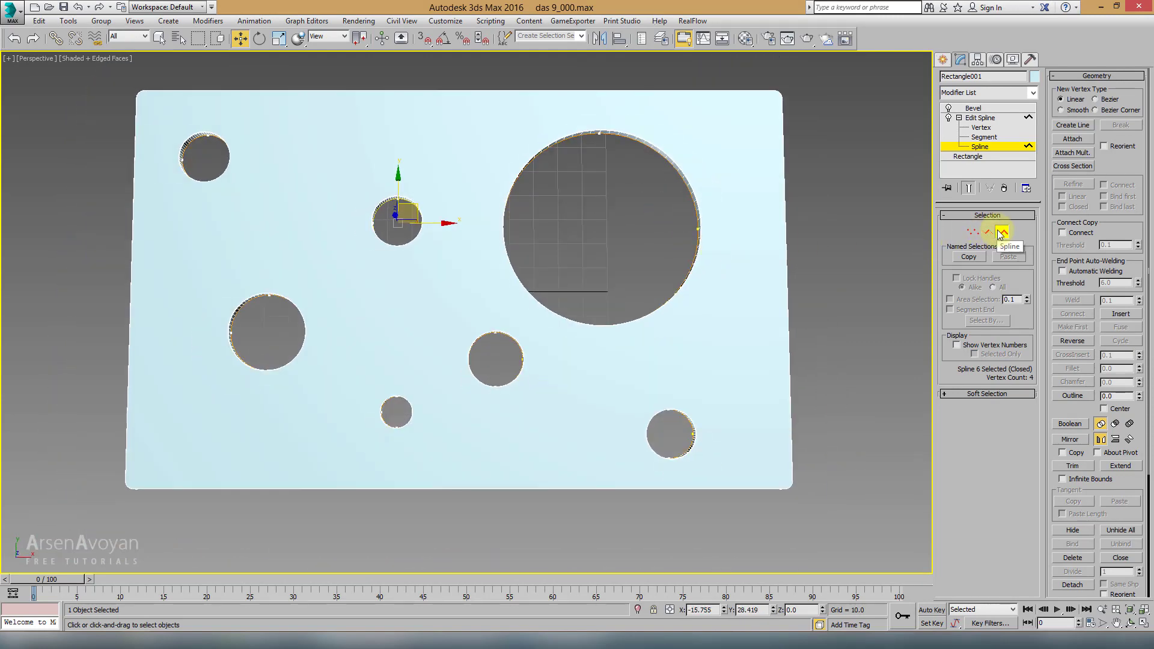
pyautogui.click(1001, 233)
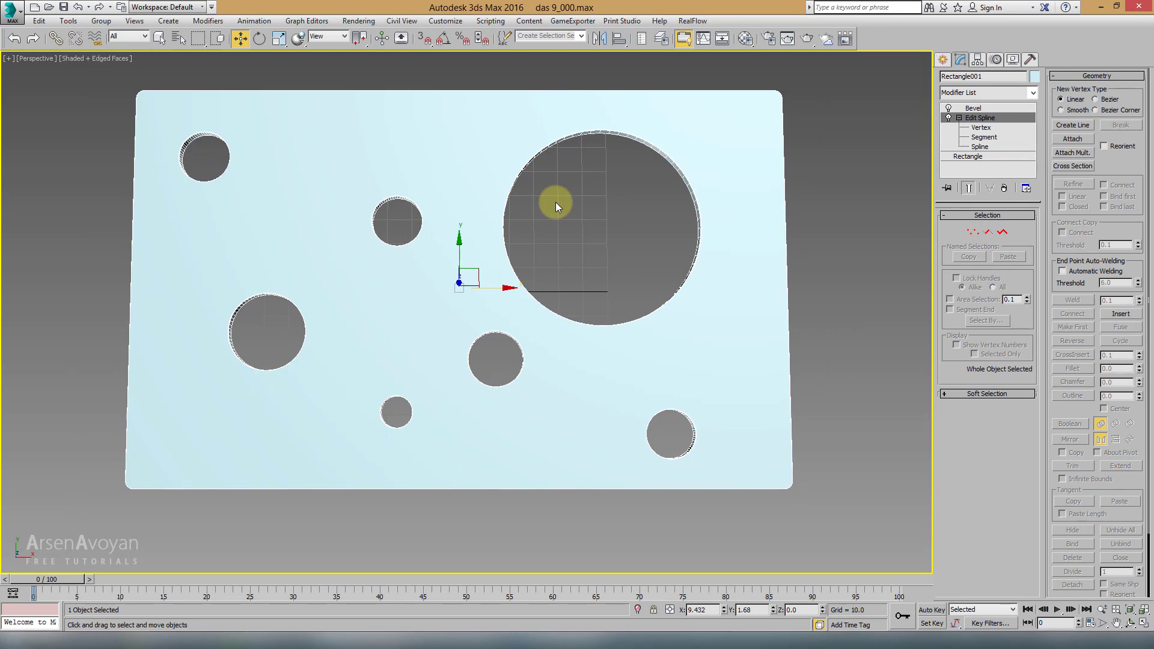
# Collapse the Edit Spline entry so the stack returns to the Bevel level
pyautogui.moveTo(555, 202)
pyautogui.keyDown('alt'); pyautogui.mouseDown(button='middle')
pyautogui.moveTo(565, 206)
pyautogui.moveTo(579, 170)
pyautogui.mouseUp(button='middle'); pyautogui.keyUp('alt')
pyautogui.moveTo(557, 208)
pyautogui.keyDown('alt'); pyautogui.mouseDown(button='middle')
pyautogui.moveTo(492, 232)
pyautogui.moveTo(641, 203)
pyautogui.mouseUp(button='middle'); pyautogui.keyUp('alt')
pyautogui.hotkey('alt', 'w')
pyautogui.hotkey('alt', 'w')
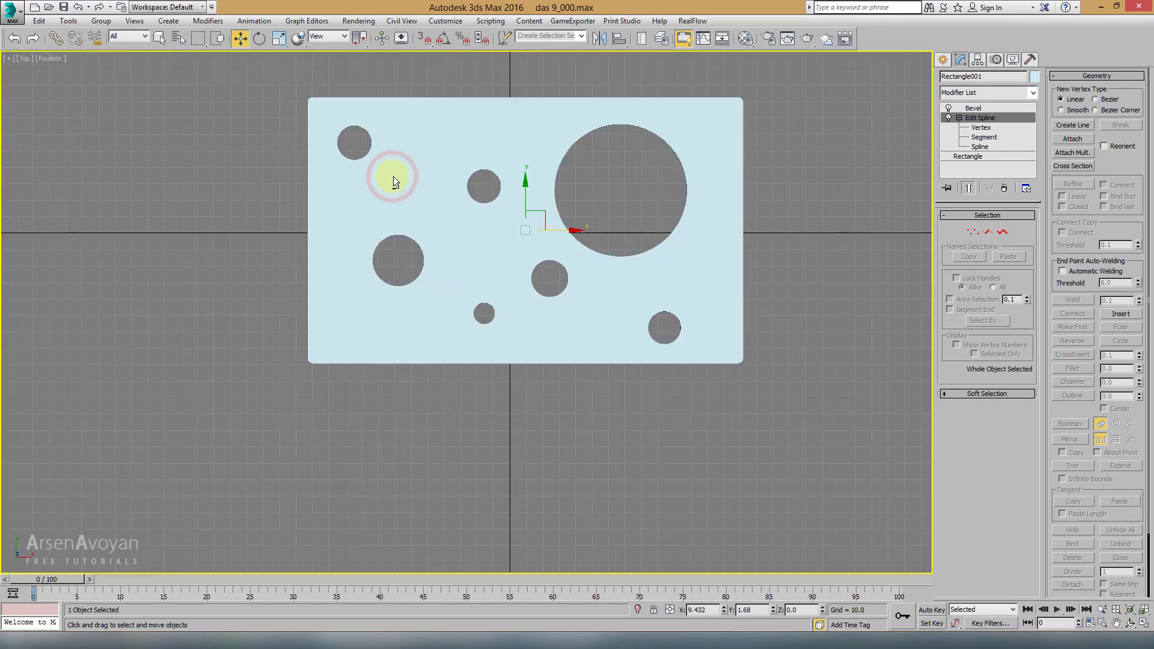
pyautogui.click(960, 118)
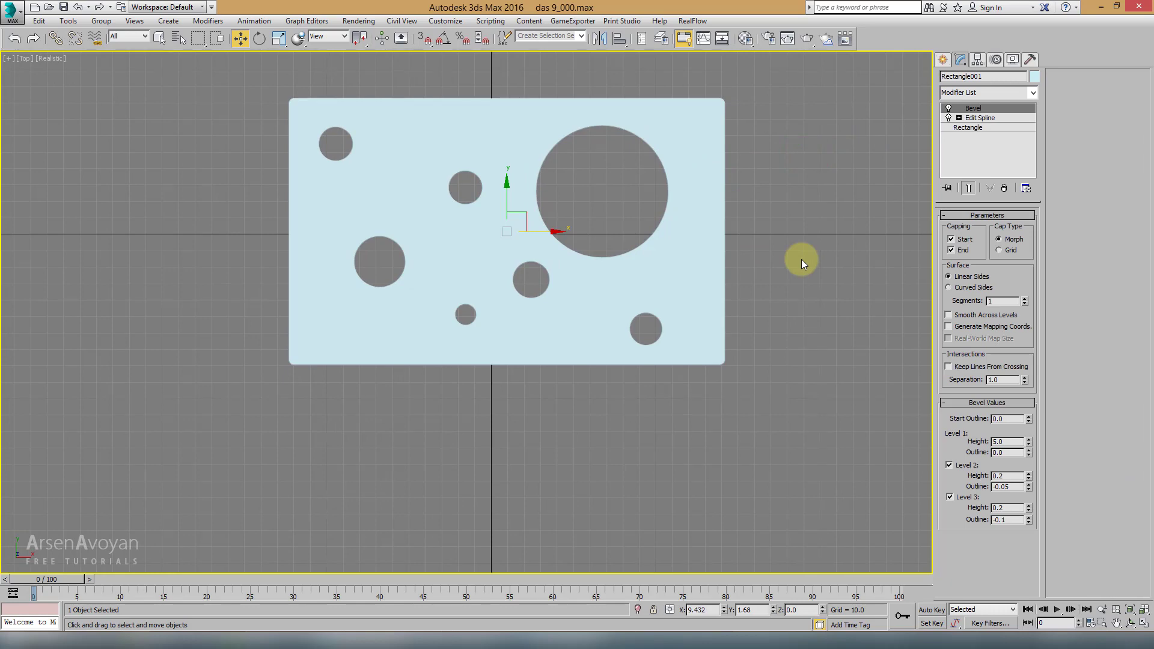
# Check the beveled plate in Perspective, then maximize the Top viewport
pyautogui.hotkey('alt', 'w')
pyautogui.click(810, 407)
pyautogui.hotkey('alt', 'w')
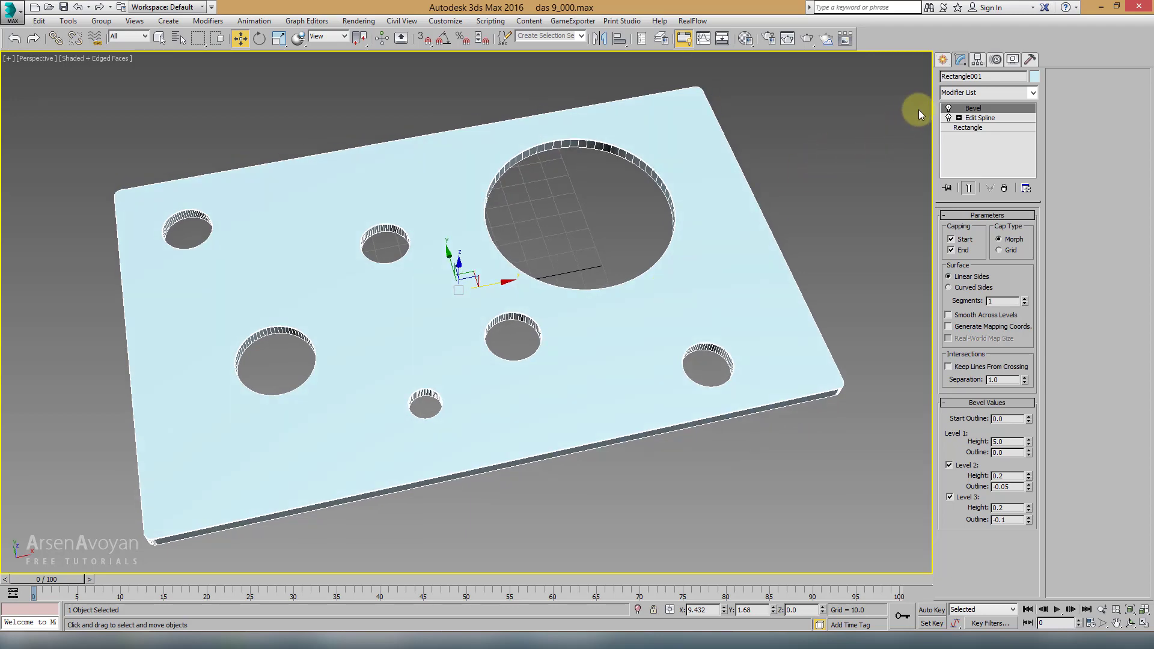
pyautogui.hotkey('alt', 'w')
pyautogui.rightClick(381, 147)
pyautogui.hotkey('alt', 'w')
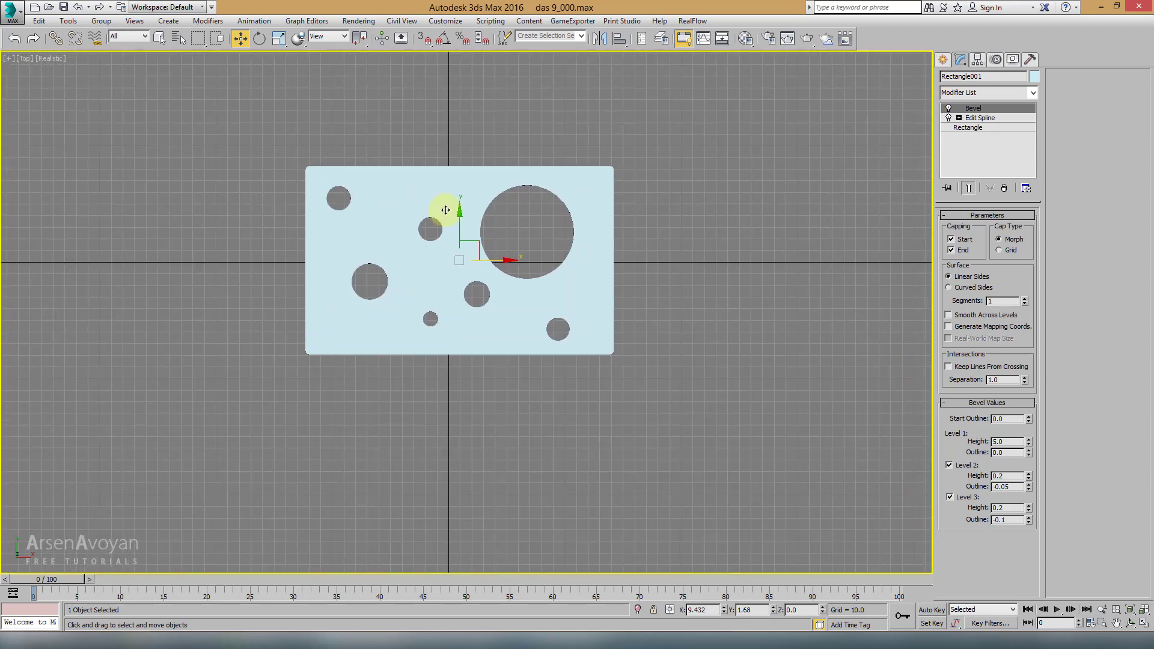
pyautogui.scroll(-2, 446, 210)
# Hide the plate and recenter the empty Top view
pyautogui.moveTo(477, 250); pyautogui.dragTo(788, 119)
pyautogui.rightClick(790, 123)
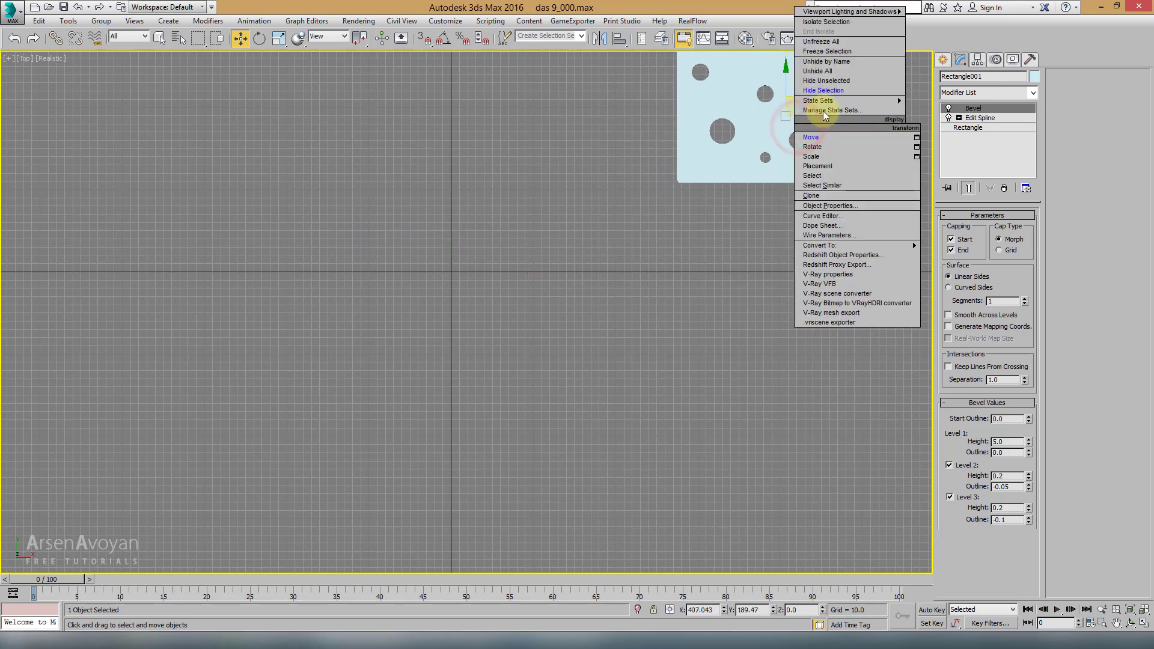
pyautogui.click(827, 90)
pyautogui.press('z')
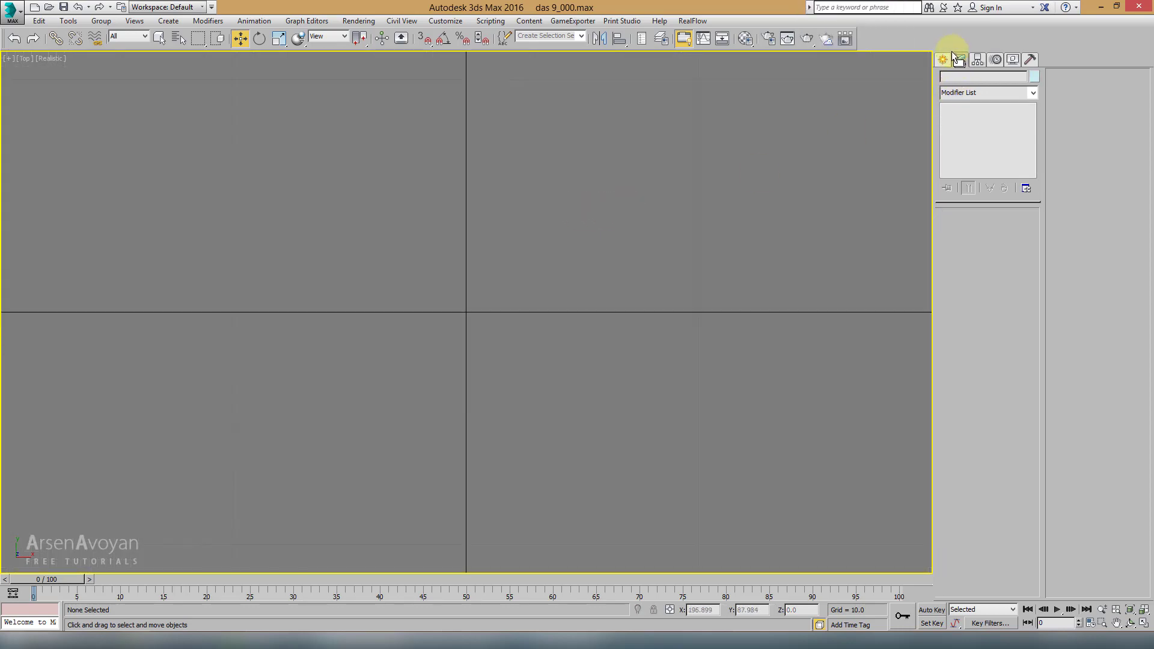
# Draw a new rectangle, Rectangle002, around the origin with a small Corner Radius
pyautogui.click(947, 57)
pyautogui.click(1012, 146)
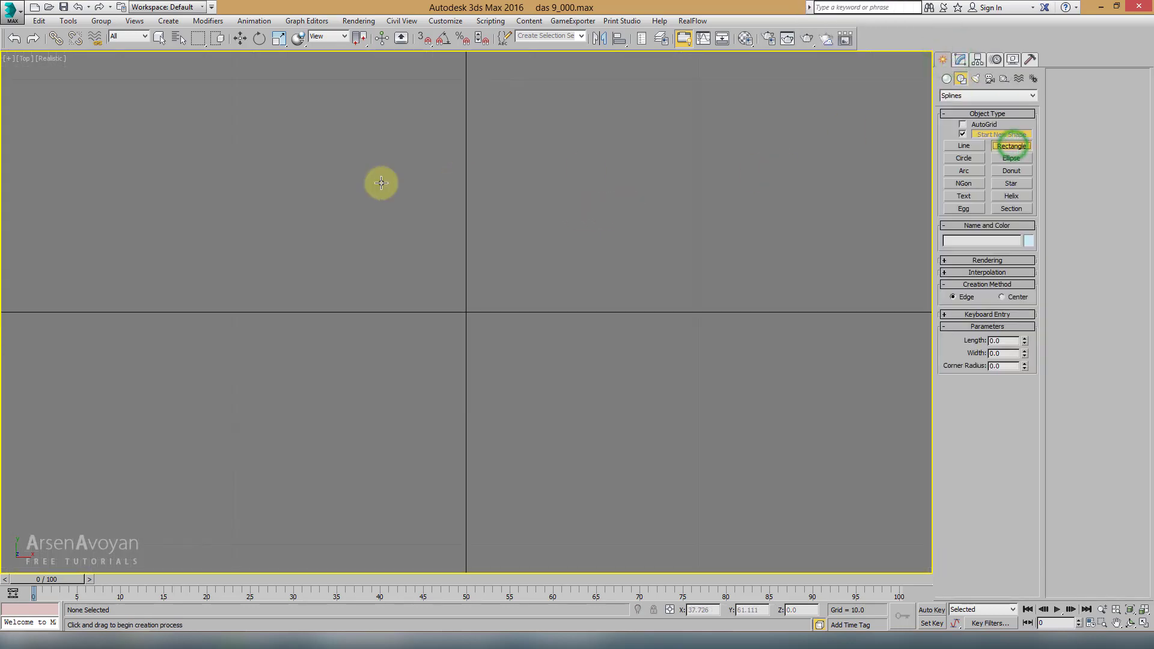
pyautogui.moveTo(262, 166); pyautogui.dragTo(646, 409)
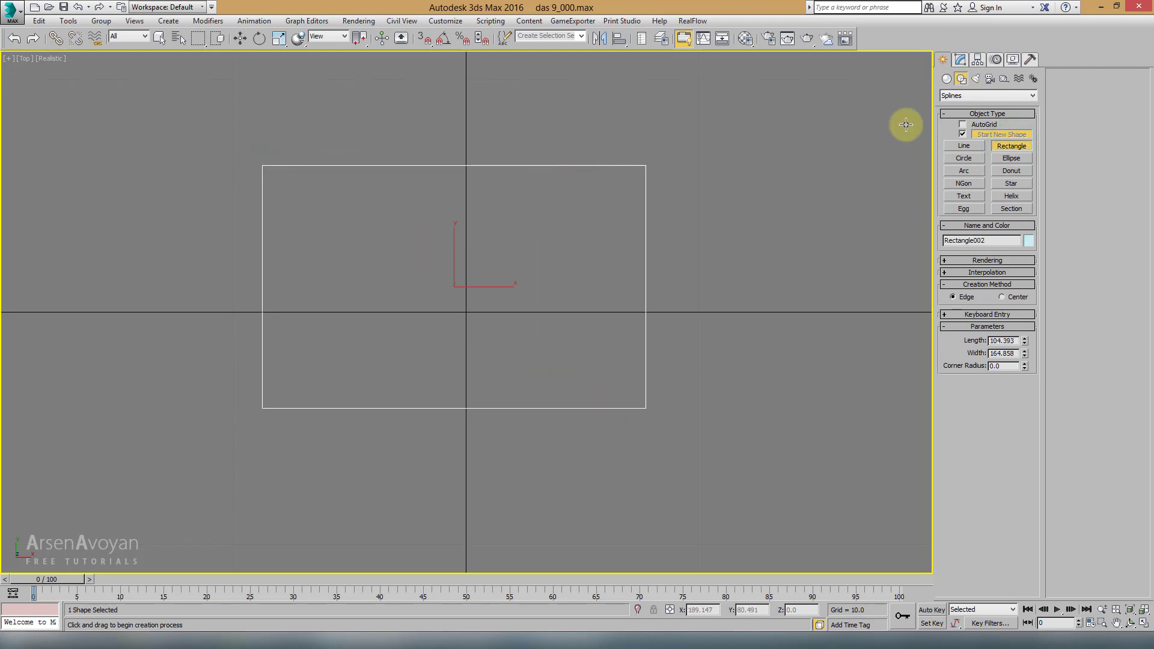
pyautogui.click(960, 59)
pyautogui.moveTo(1024, 319); pyautogui.dragTo(981, 28)
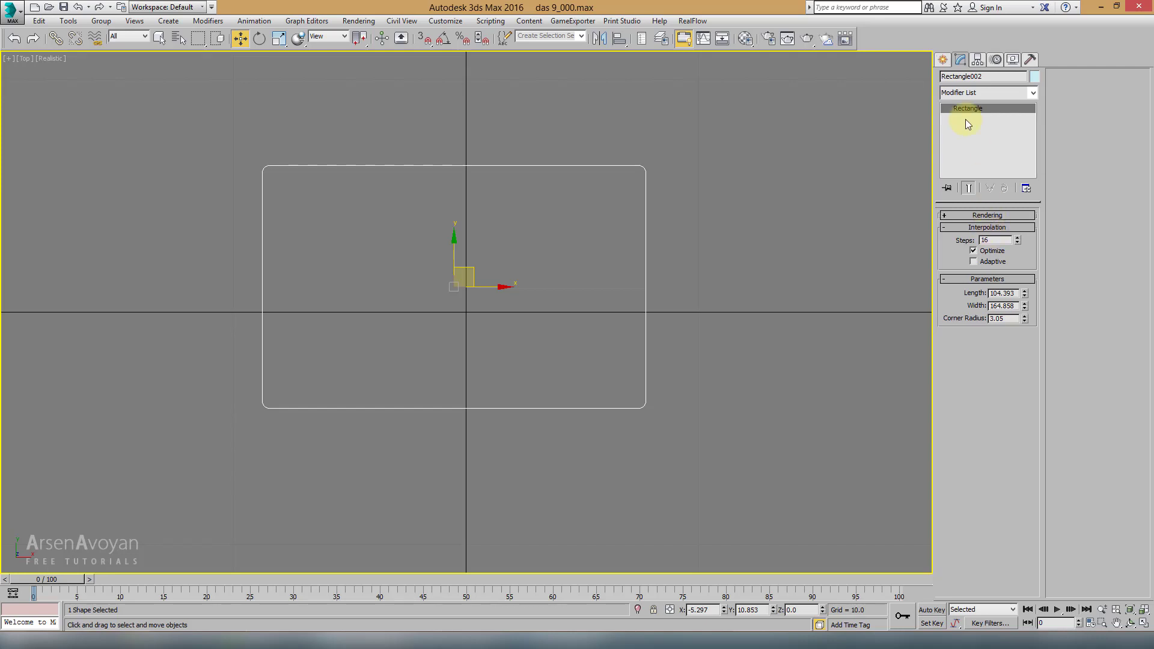
# Draw a circle, Circle001, centred on the rectangle's lower-right corner
pyautogui.click(942, 59)
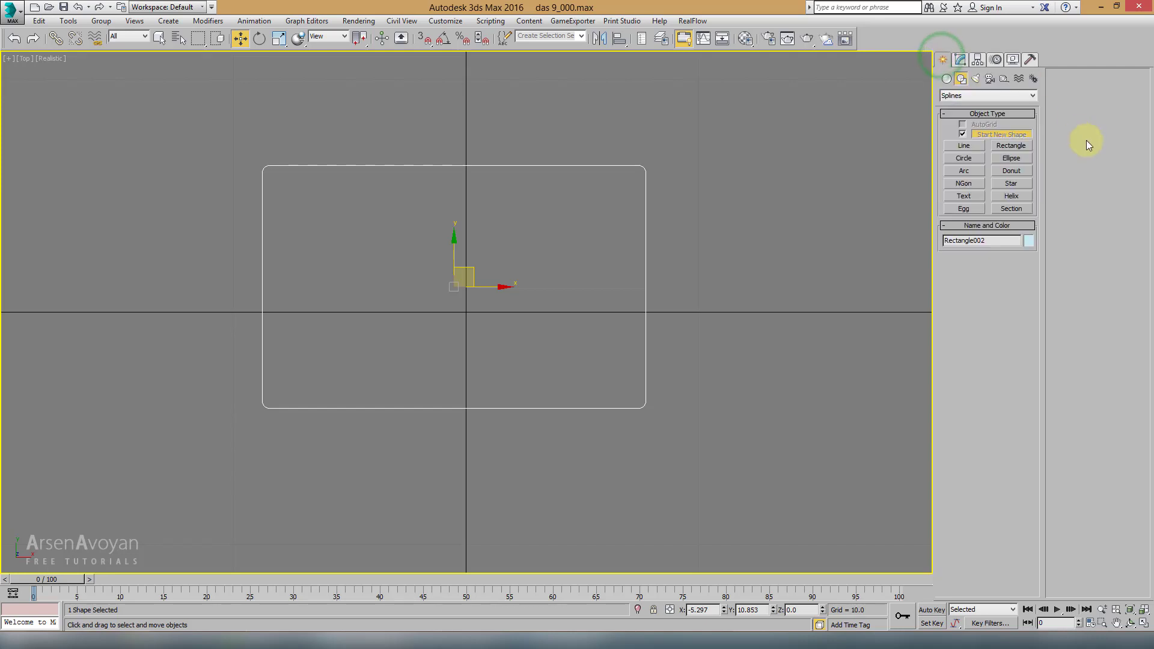
pyautogui.click(964, 158)
pyautogui.moveTo(716, 196); pyautogui.dragTo(654, 126, button='middle')
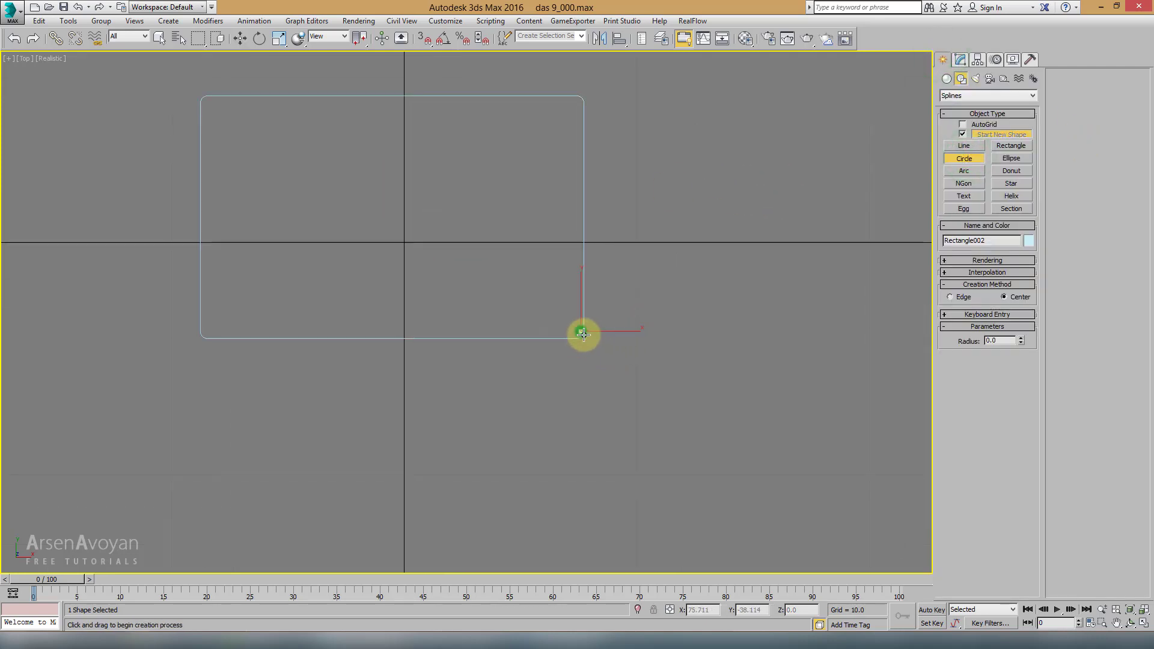
pyautogui.moveTo(583, 335); pyautogui.dragTo(647, 418)
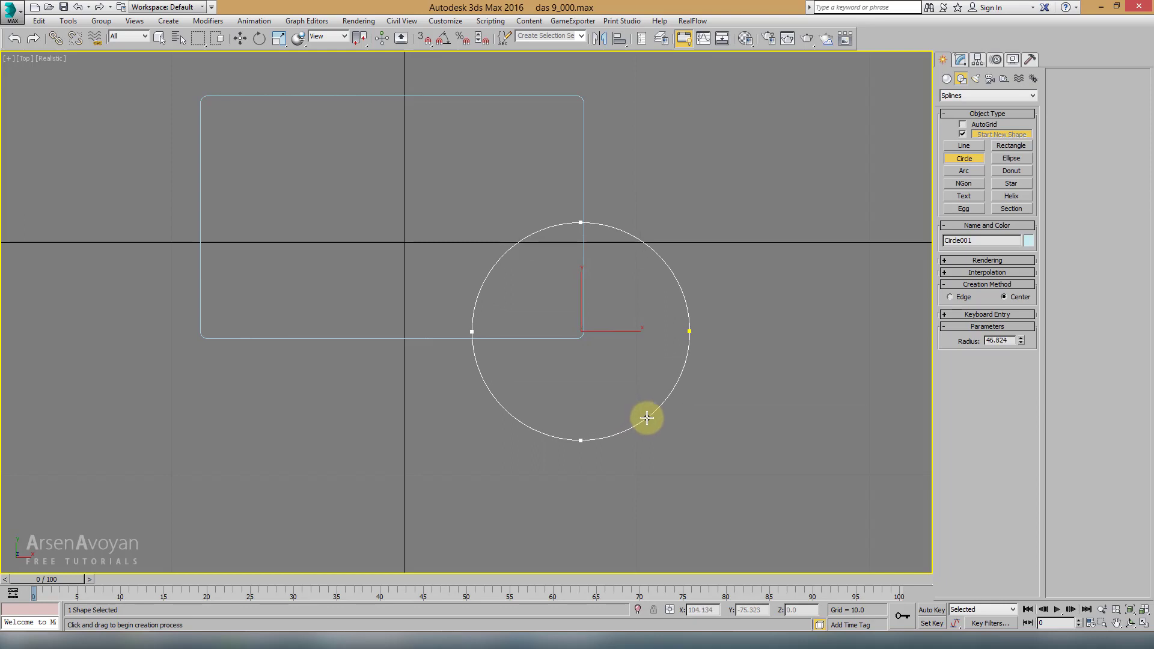
pyautogui.click(239, 38)
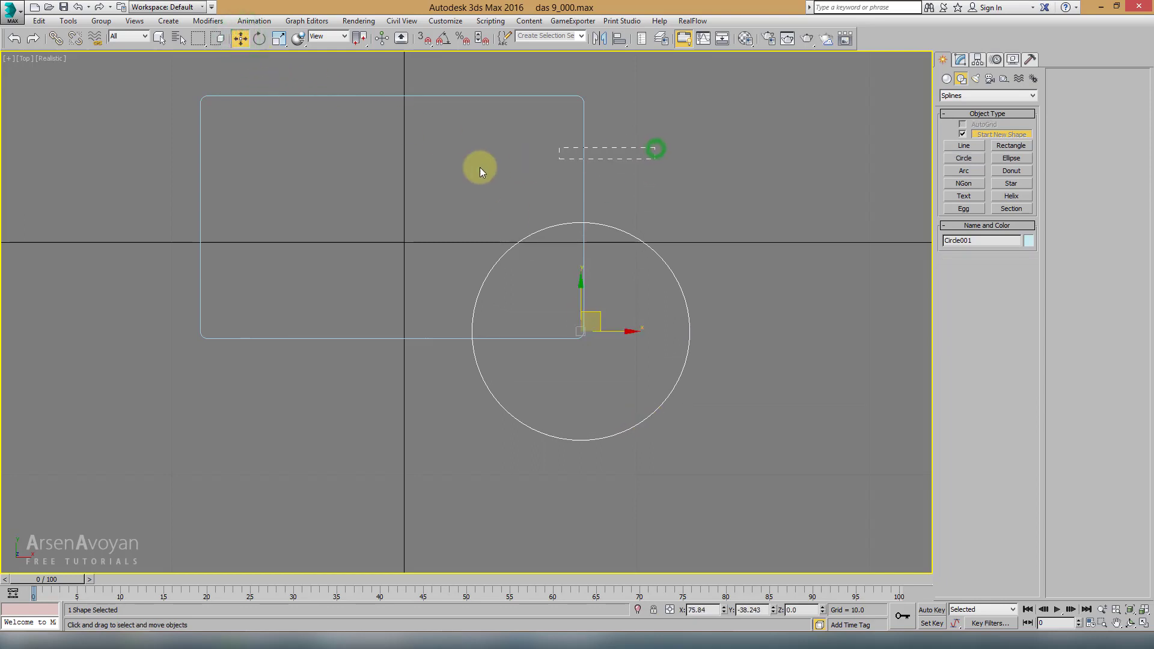
pyautogui.click(583, 250)
pyautogui.scroll(2, 609, 187)
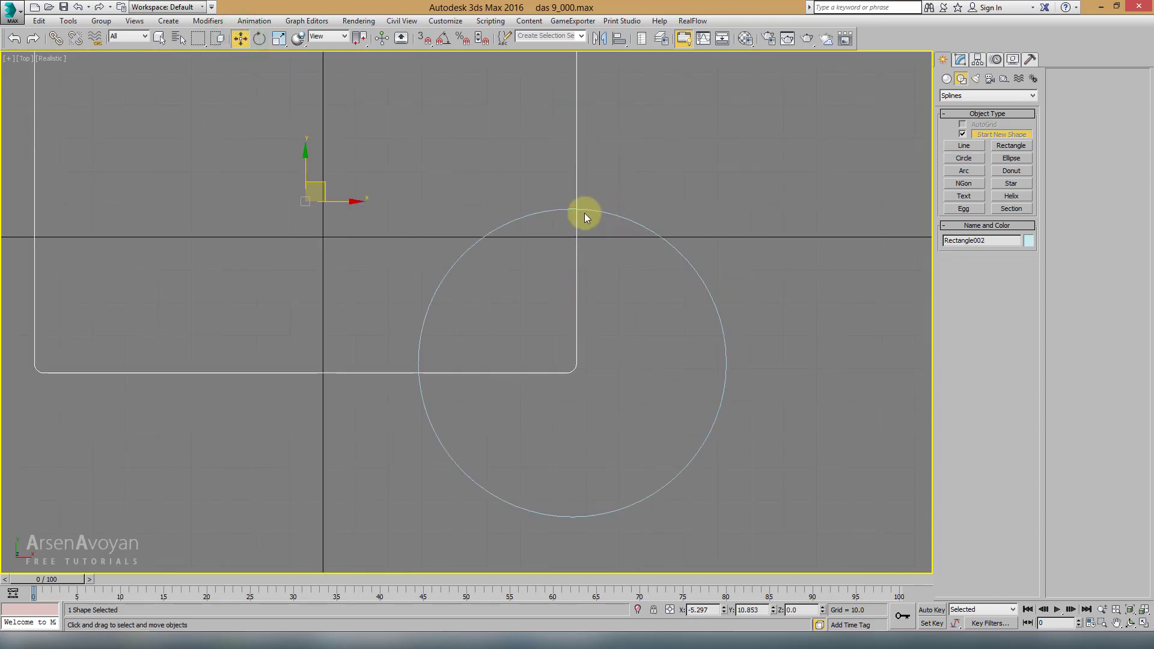
pyautogui.scroll(-2, 590, 198)
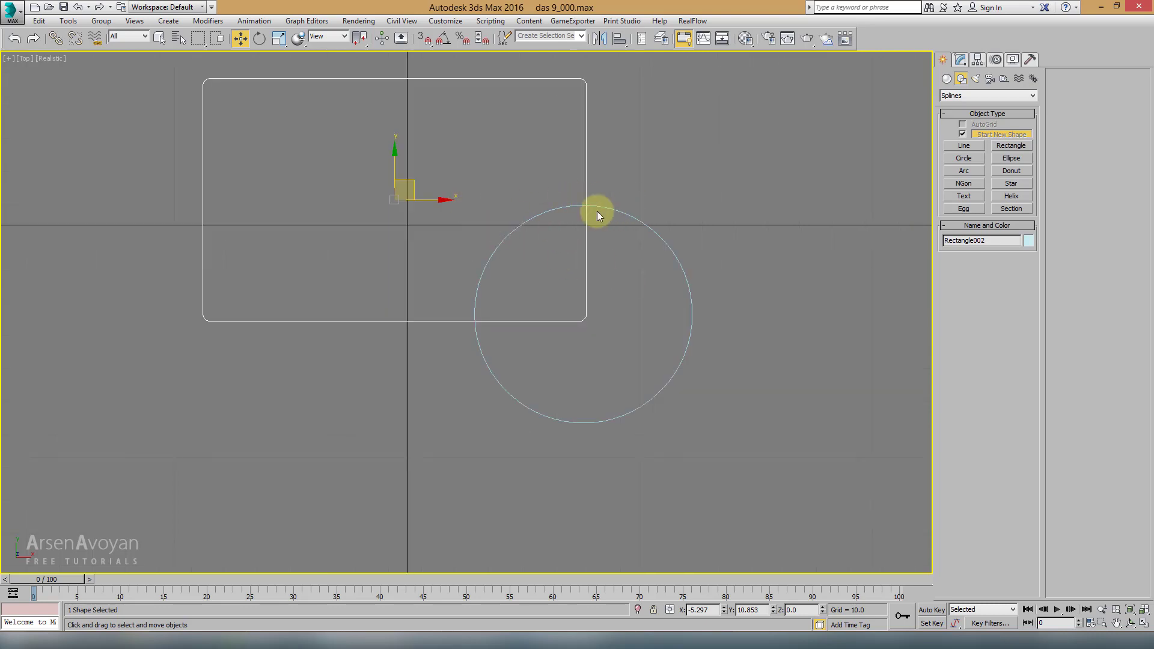
pyautogui.click(668, 245)
pyautogui.scroll(-3, 658, 285)
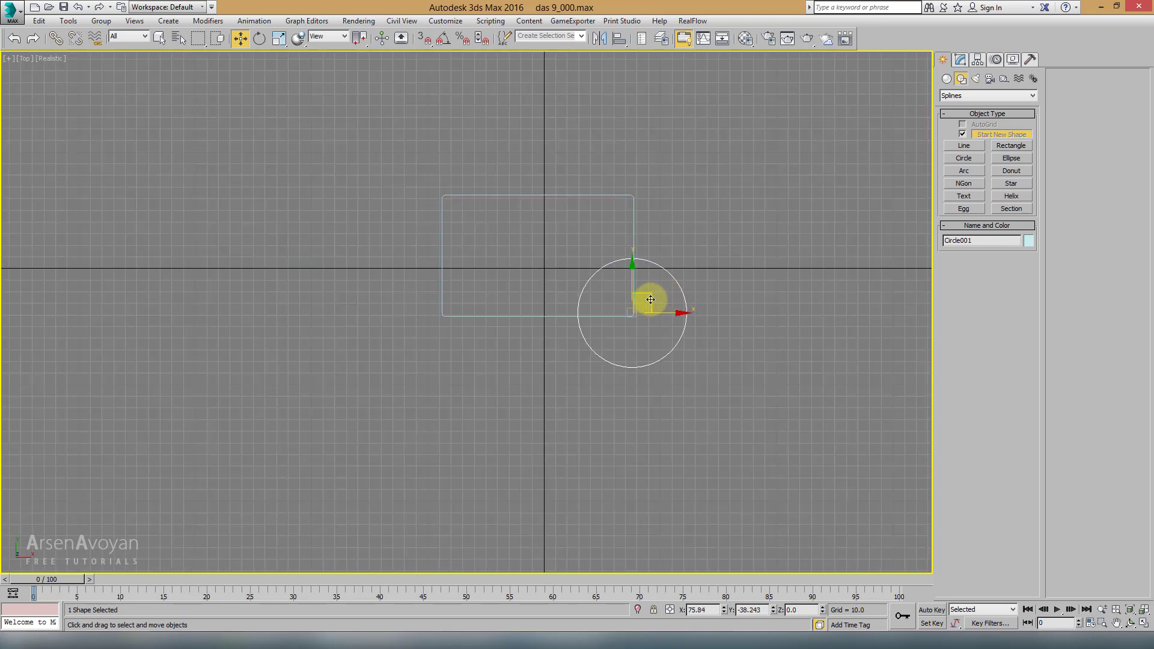
# Shift-drag the circle left to create Circle002 as a Copy
pyautogui.keyDown('shift'); pyautogui.moveTo(656, 303); pyautogui.dragTo(528, 304); pyautogui.keyUp('shift')
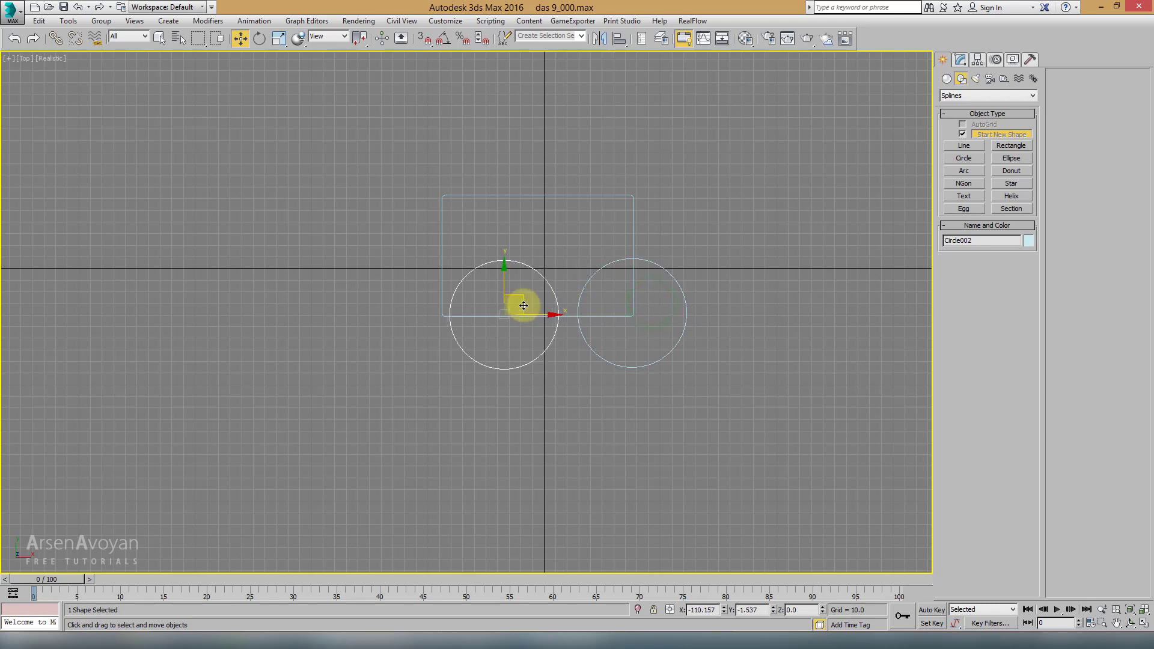
pyautogui.click(622, 377)
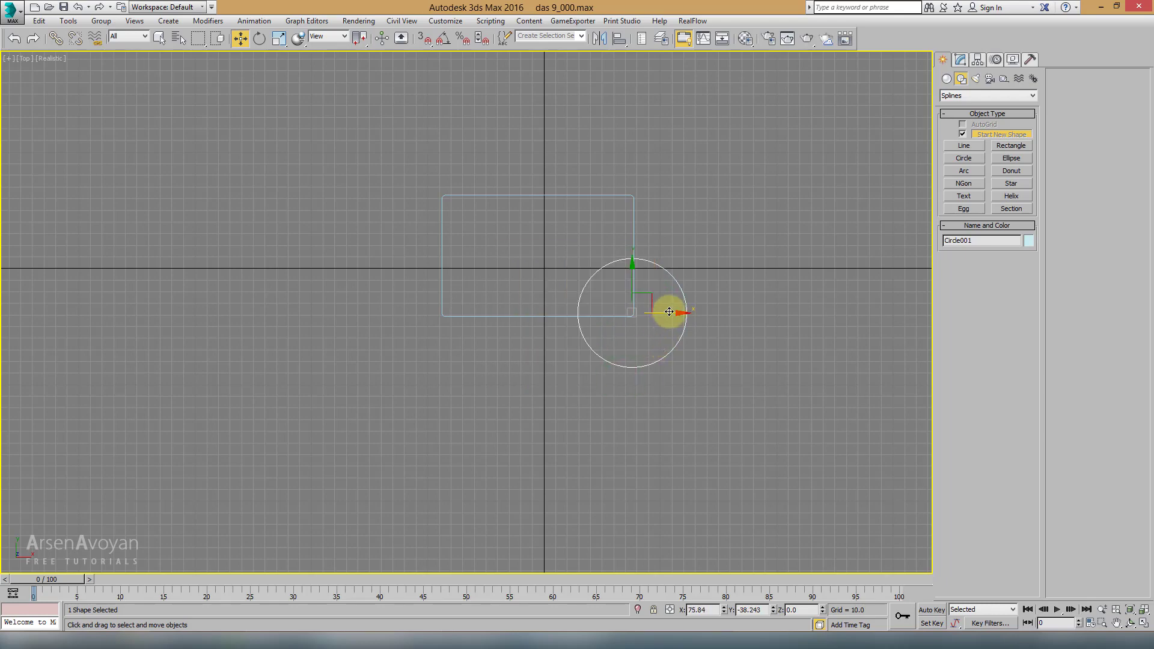
pyautogui.keyDown('shift'); pyautogui.moveTo(665, 312); pyautogui.dragTo(485, 327); pyautogui.keyUp('shift')
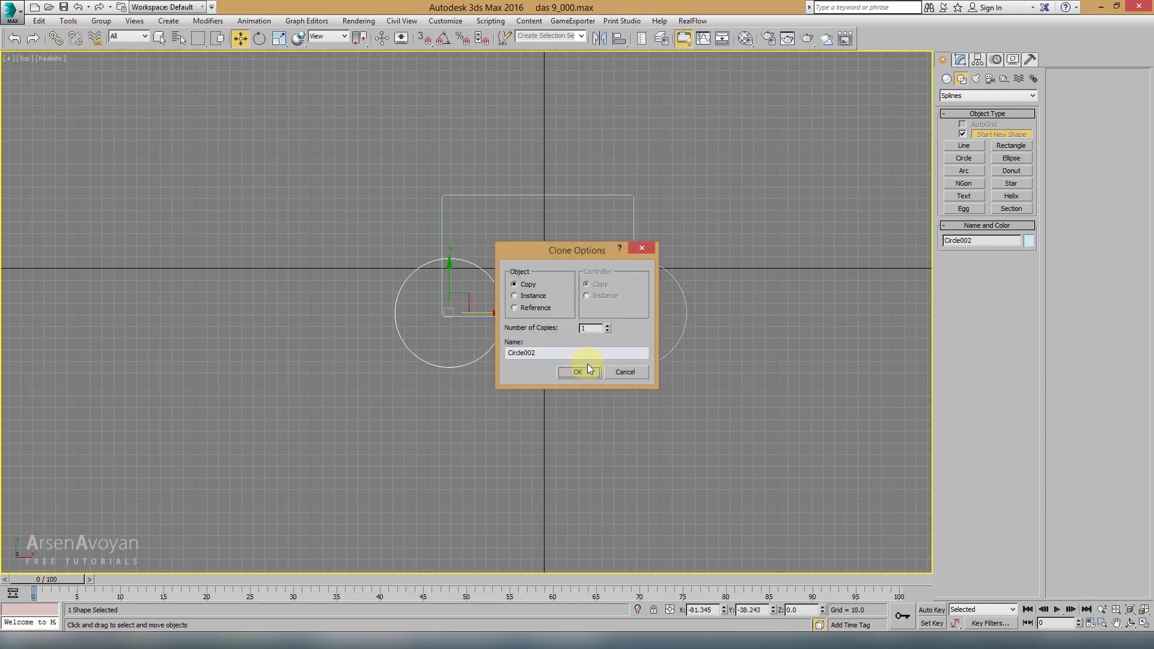
pyautogui.click(587, 371)
# Inspect Circle001's parameters: radius 46.824 and 16 interpolation steps
pyautogui.moveTo(625, 359)
pyautogui.keyDown('alt'); pyautogui.mouseDown(button='middle')
pyautogui.moveTo(571, 224)
pyautogui.moveTo(662, 275)
pyautogui.moveTo(636, 252)
pyautogui.moveTo(634, 193)
pyautogui.mouseUp(button='middle'); pyautogui.keyUp('alt')
pyautogui.moveTo(711, 207); pyautogui.dragTo(699, 176, button='middle')
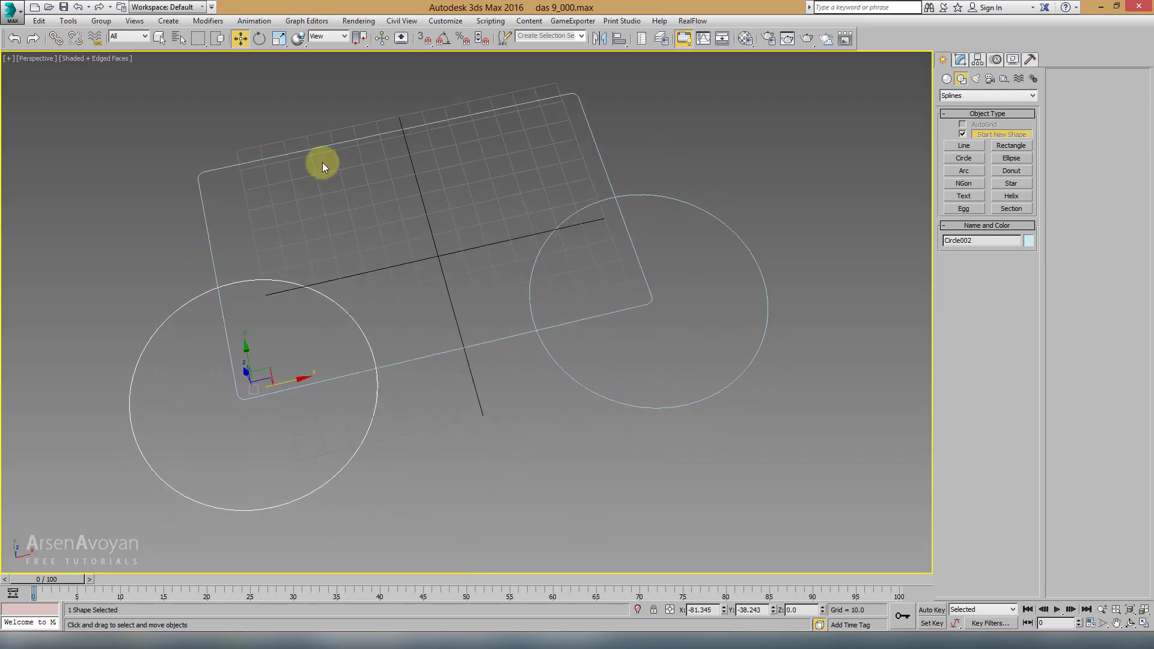
pyautogui.click(746, 225)
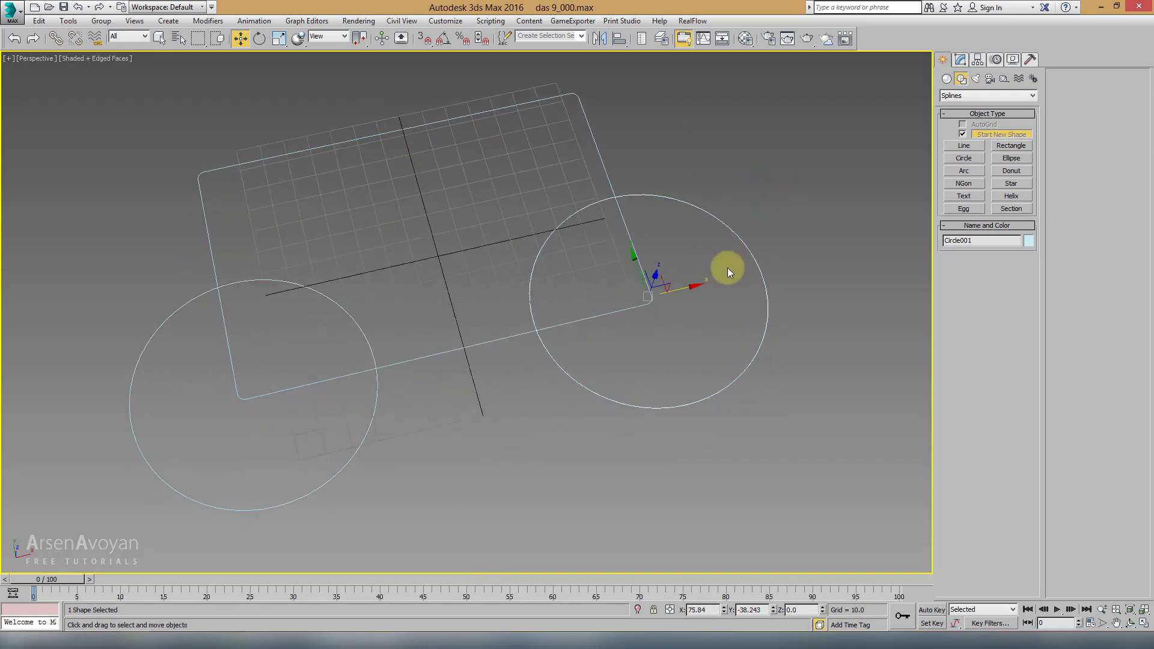
pyautogui.click(959, 59)
pyautogui.click(1023, 228)
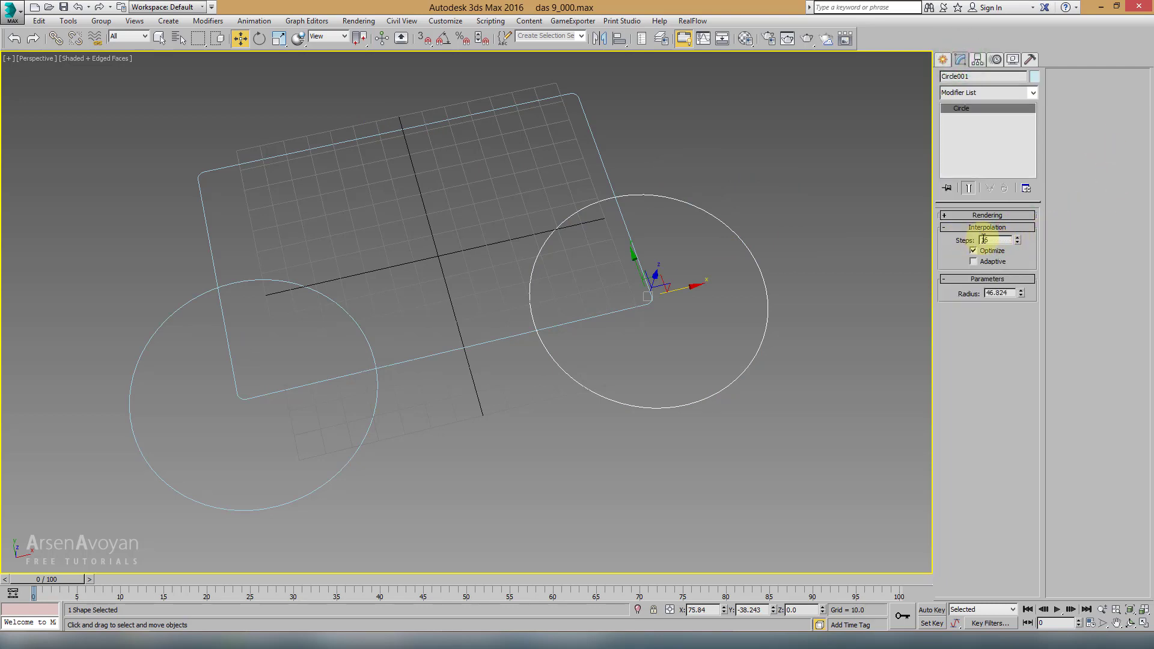
pyautogui.doubleClick(986, 240)
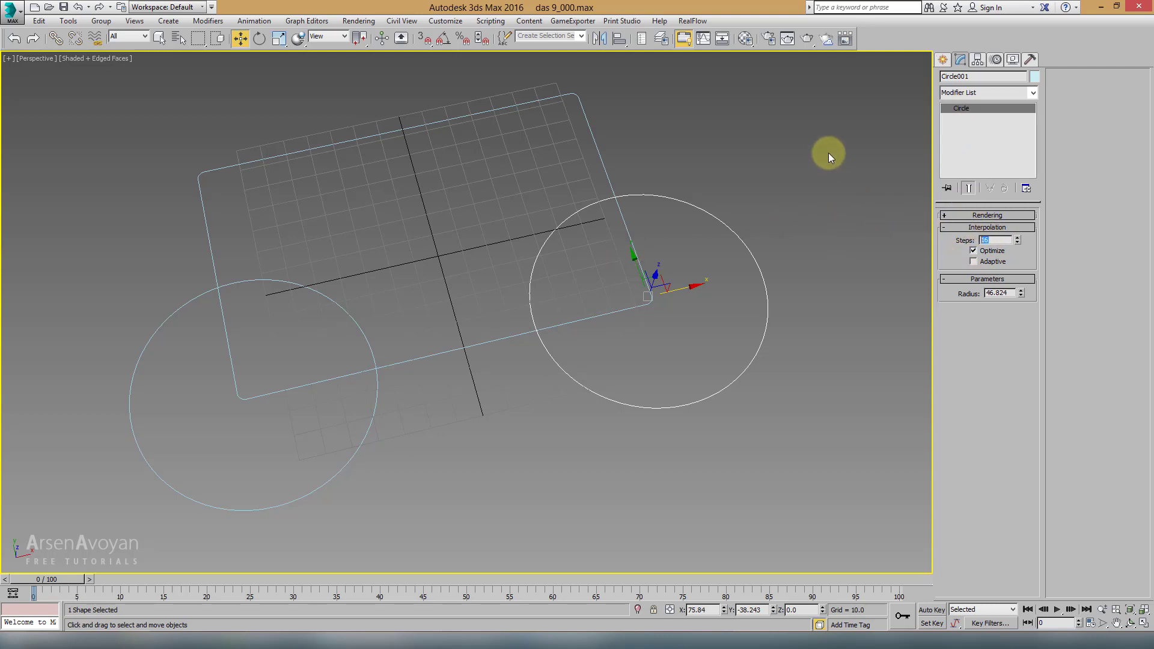
pyautogui.moveTo(828, 153); pyautogui.dragTo(824, 144, button='middle')
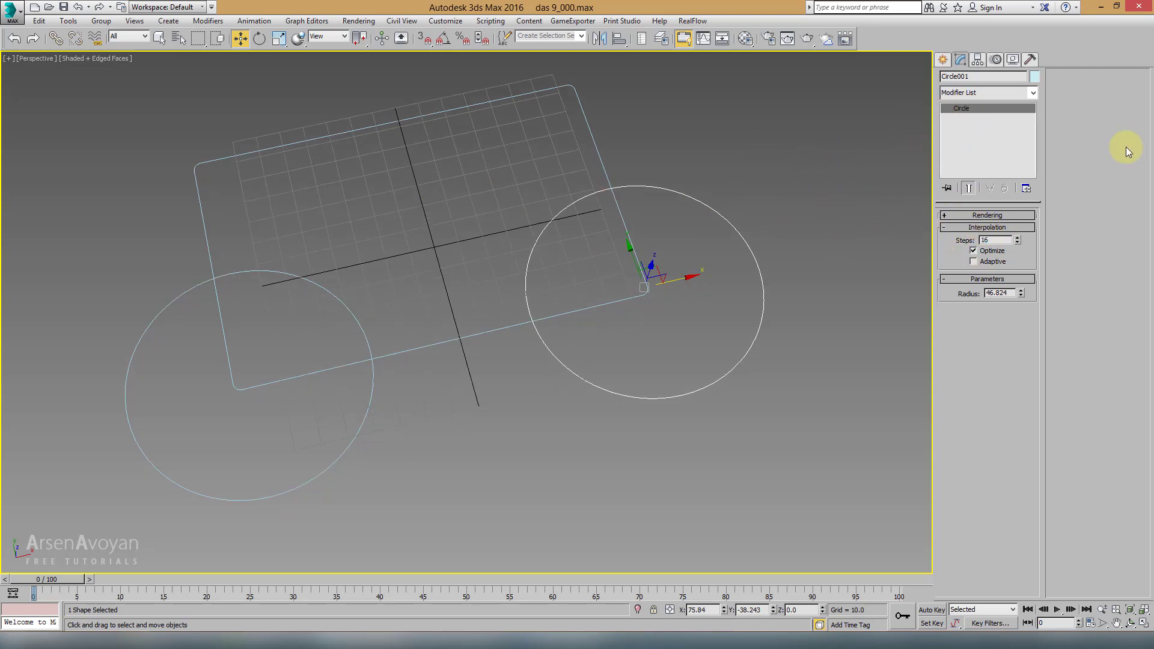
# Add an Edit Spline modifier to the right circle, Circle001
pyautogui.click(798, 139)
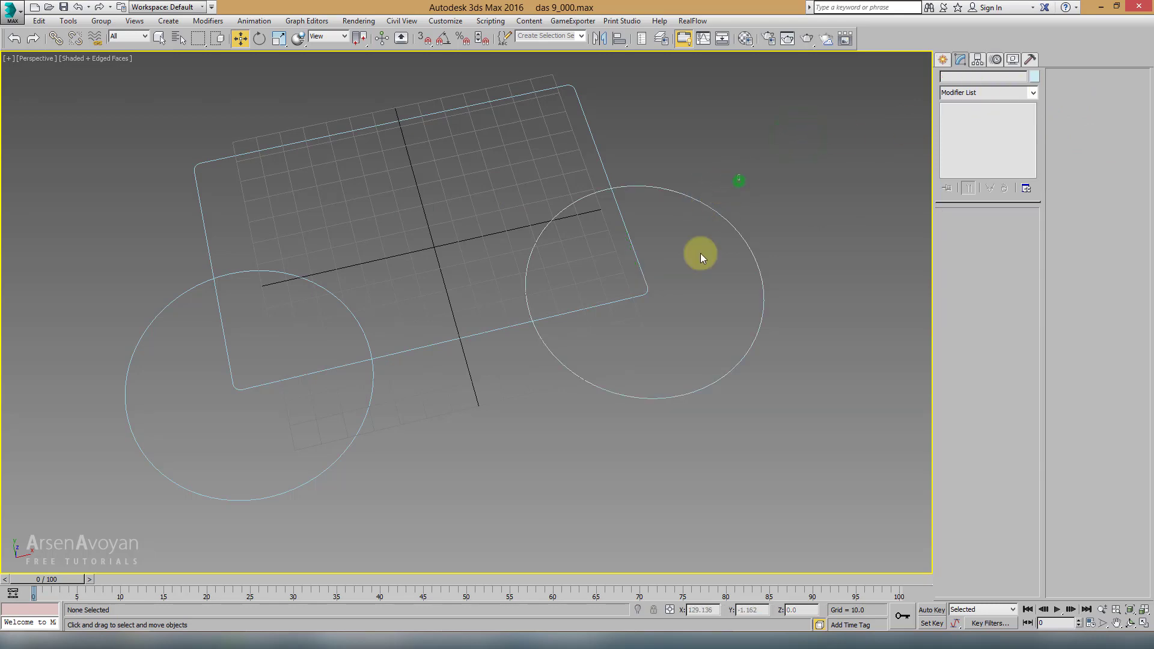
pyautogui.click(701, 254)
pyautogui.press('e')
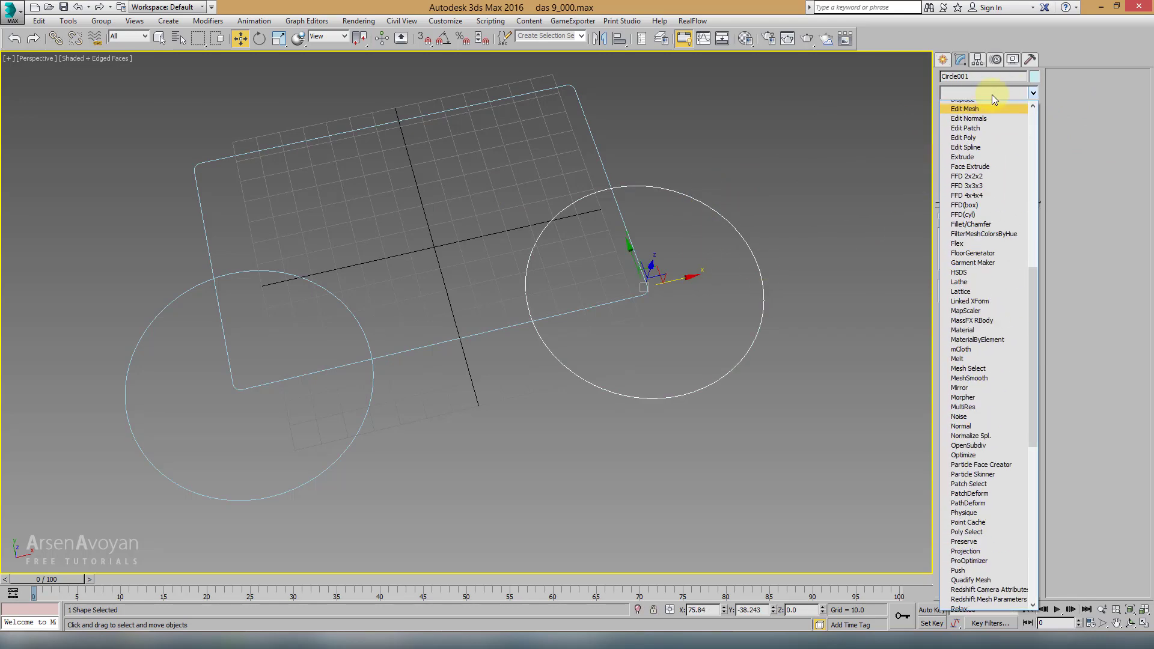
pyautogui.click(987, 145)
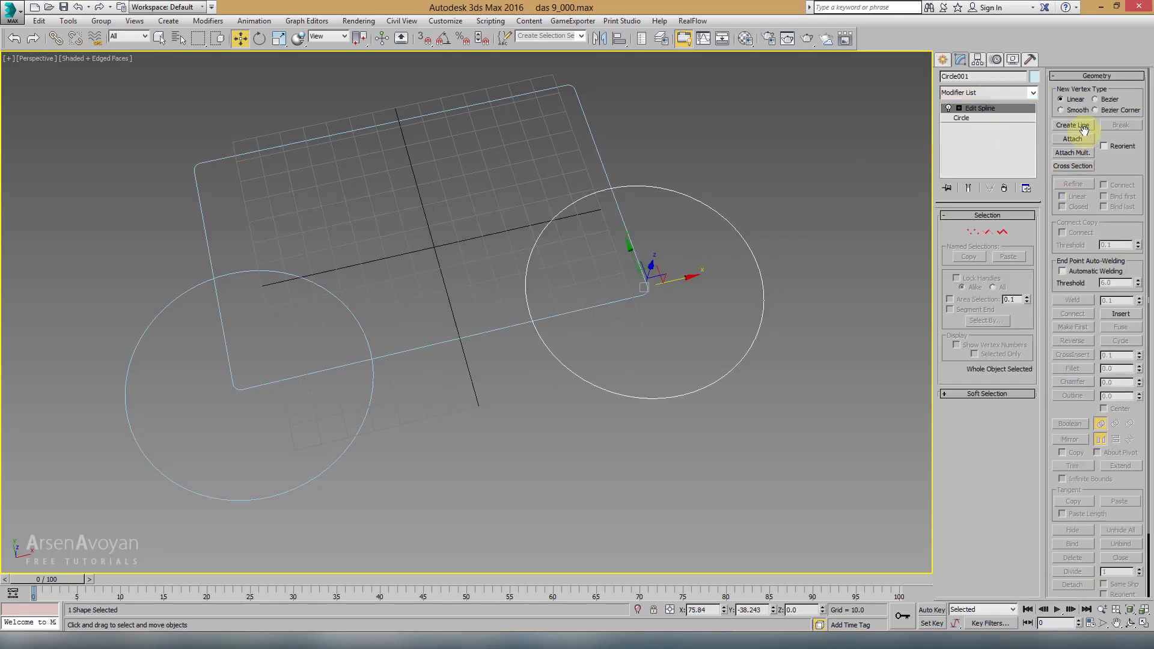
# Attach the rectangle and the left circle to Circle001
pyautogui.click(1065, 150)
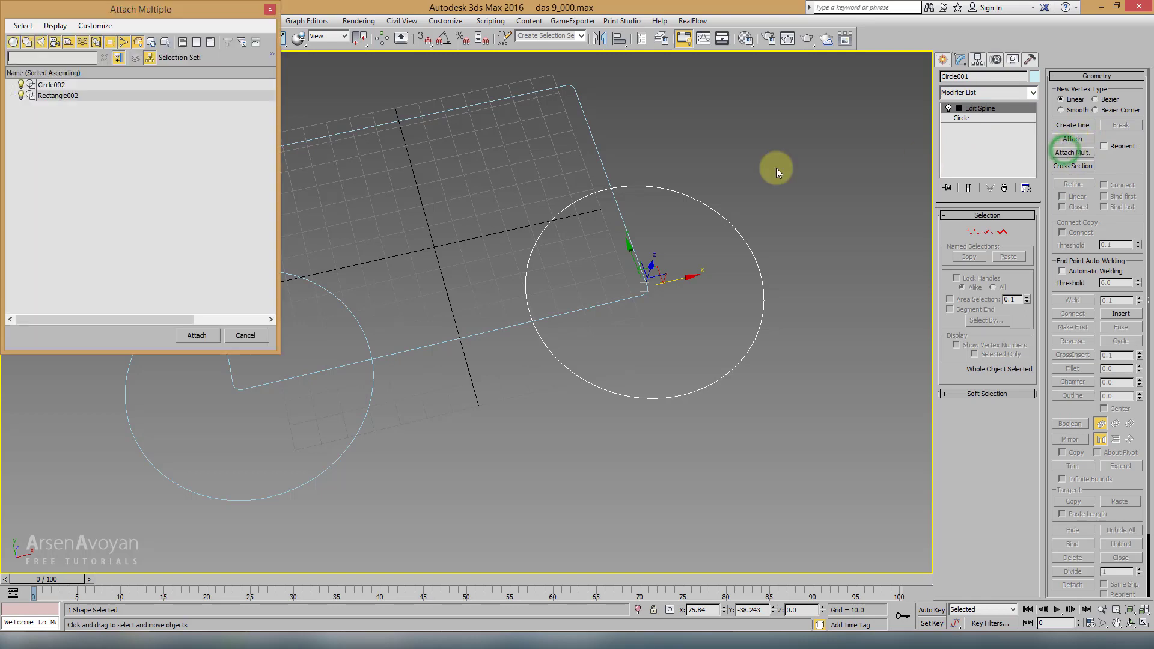
pyautogui.click(265, 8)
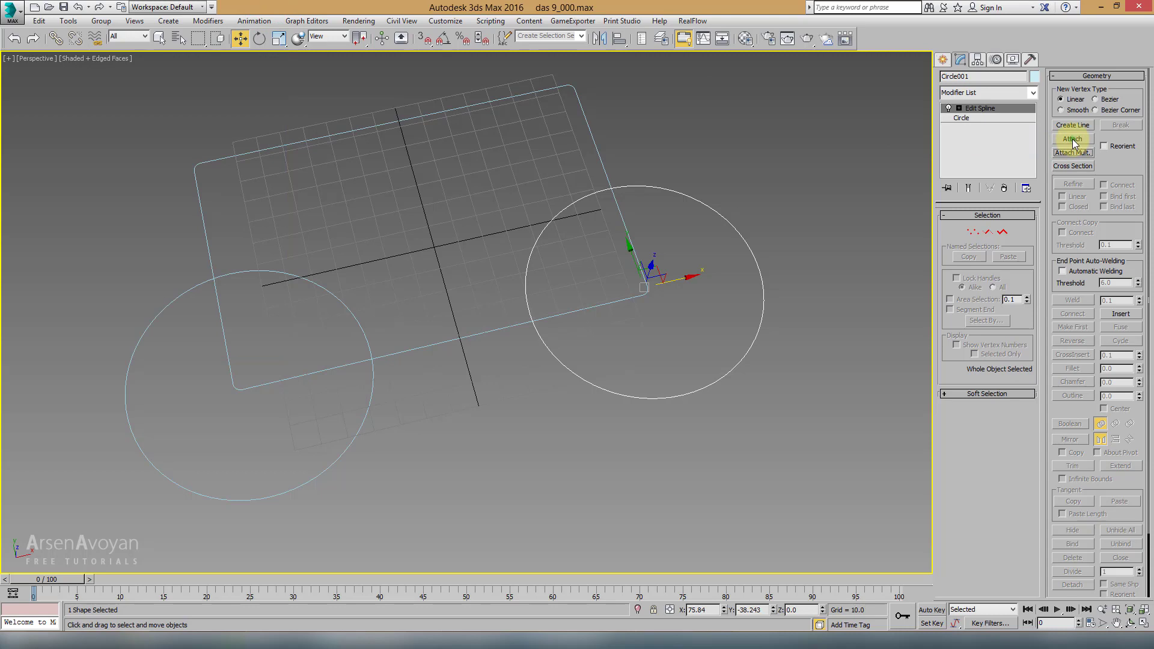
pyautogui.click(1072, 139)
pyautogui.click(592, 146)
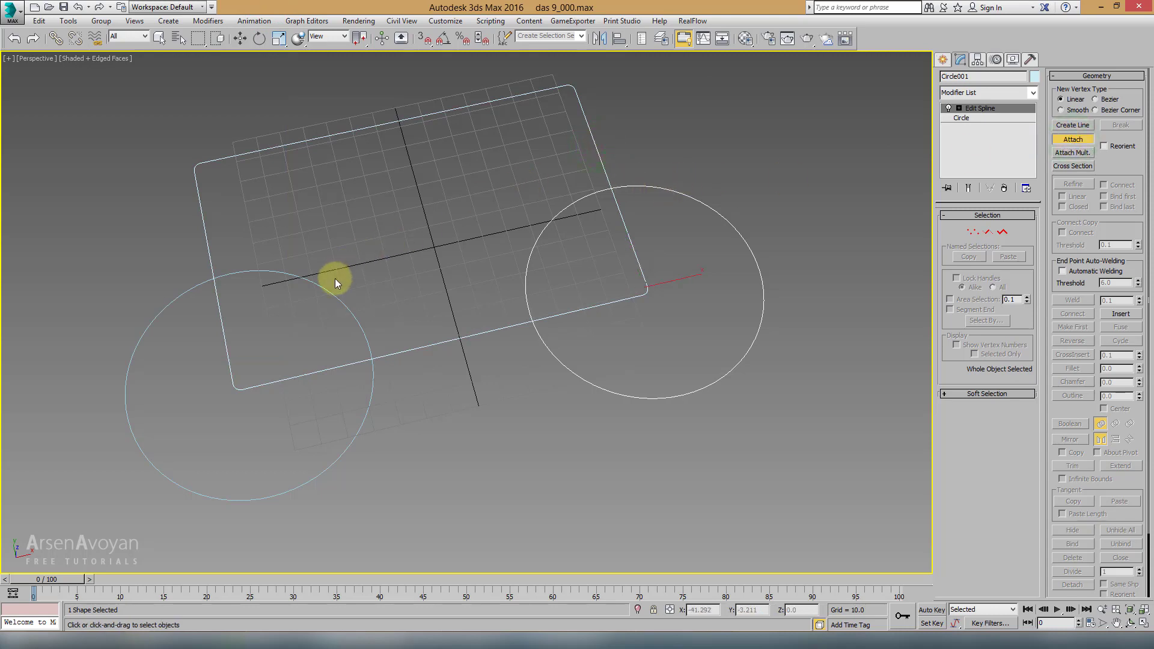
pyautogui.click(331, 295)
pyautogui.click(1073, 140)
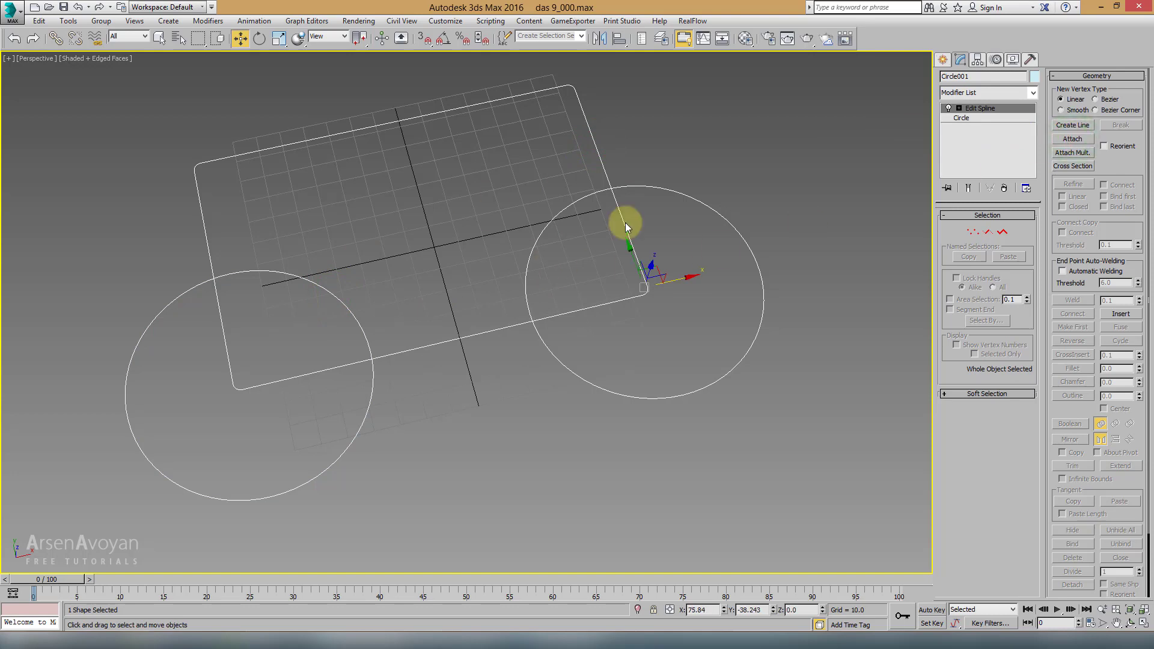
# At Spline level, nudge the right circle over the rectangle corner and select the rectangle spline
pyautogui.click(1007, 234)
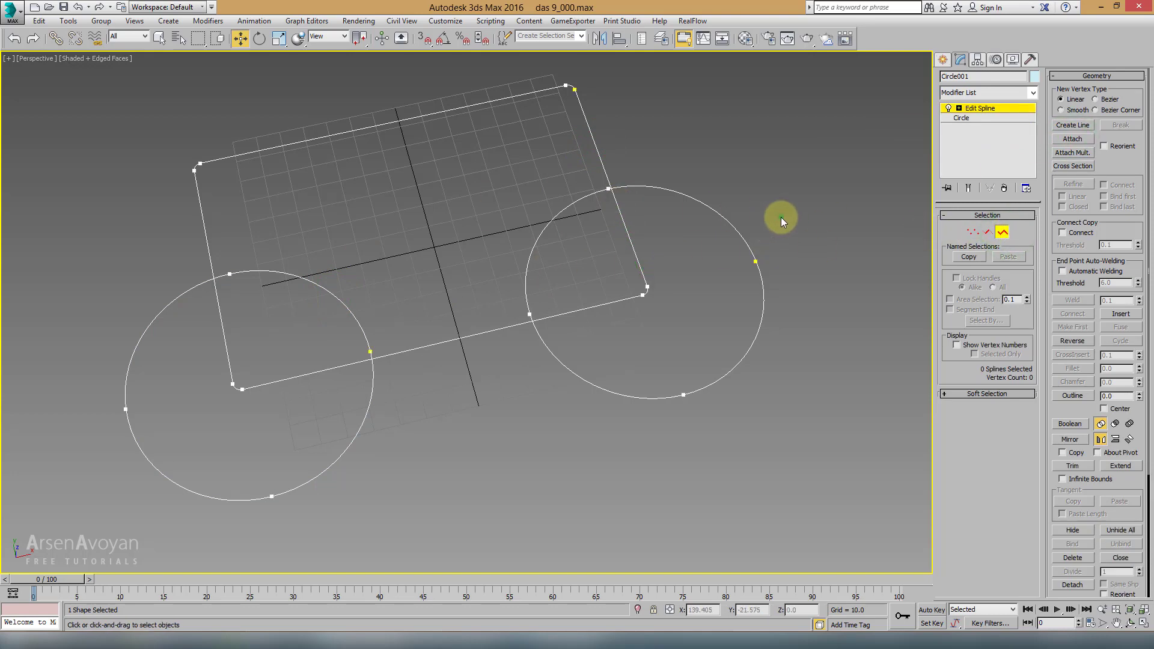
pyautogui.moveTo(781, 217); pyautogui.dragTo(731, 290)
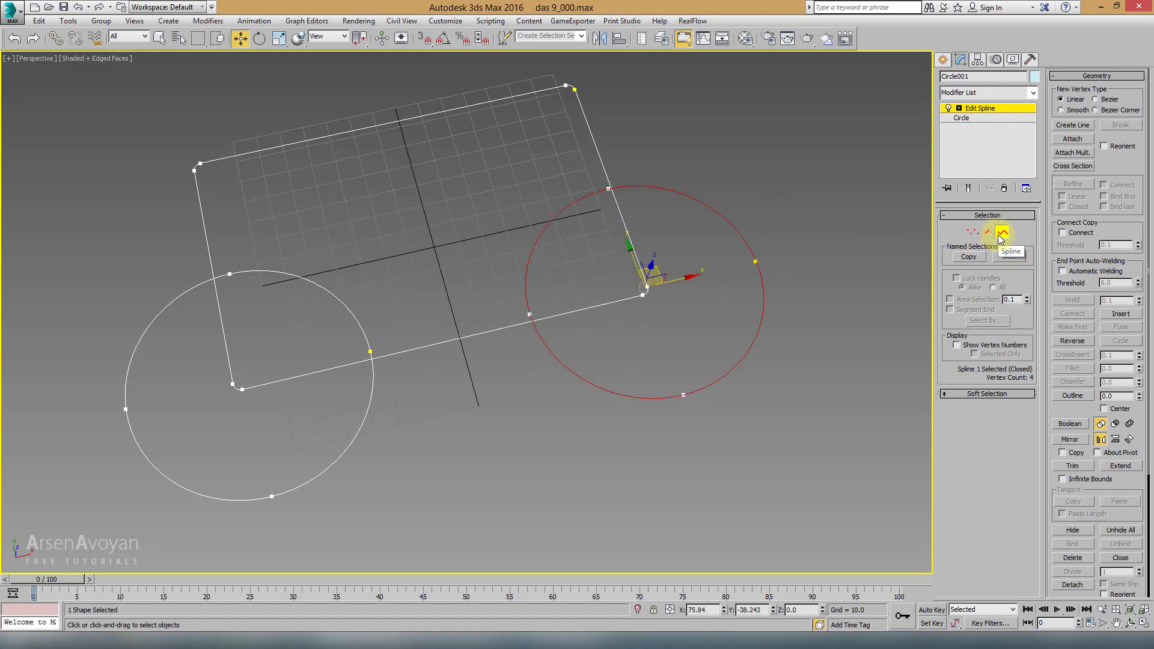
pyautogui.moveTo(656, 273)
pyautogui.mouseDown()
pyautogui.moveTo(545, 259)
pyautogui.moveTo(669, 270)
pyautogui.mouseUp()
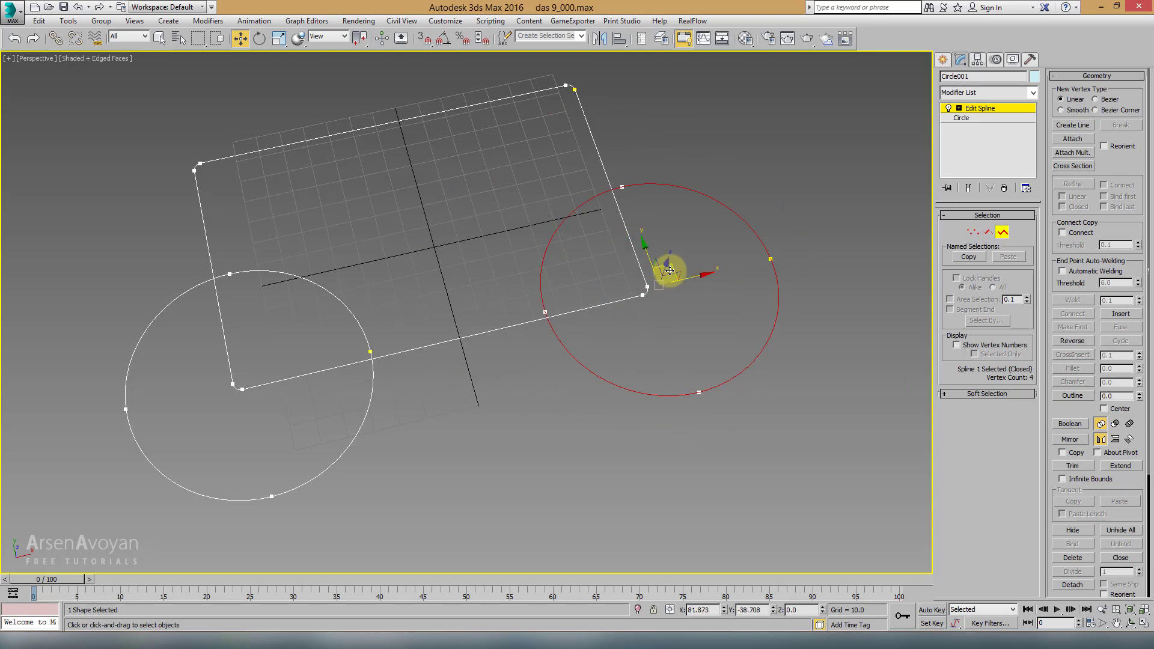
pyautogui.keyDown('alt'); pyautogui.moveTo(669, 270); pyautogui.dragTo(679, 254, button='middle'); pyautogui.keyUp('alt')
pyautogui.press('g')
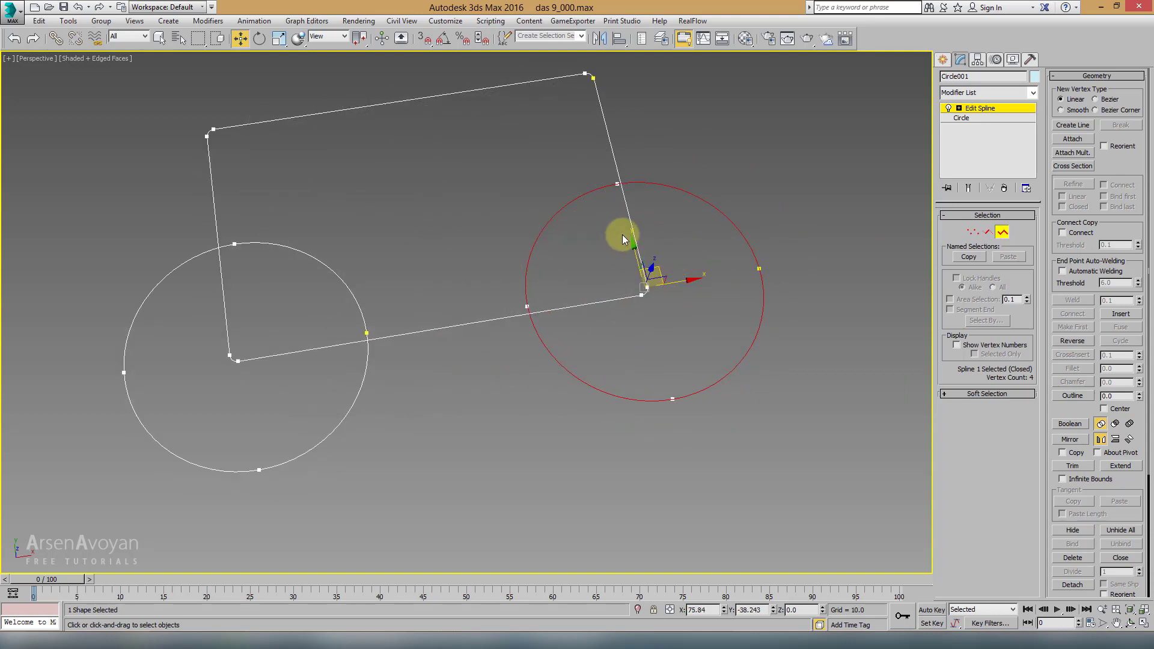
pyautogui.keyDown('alt'); pyautogui.moveTo(505, 200); pyautogui.dragTo(662, 178, button='middle'); pyautogui.keyUp('alt')
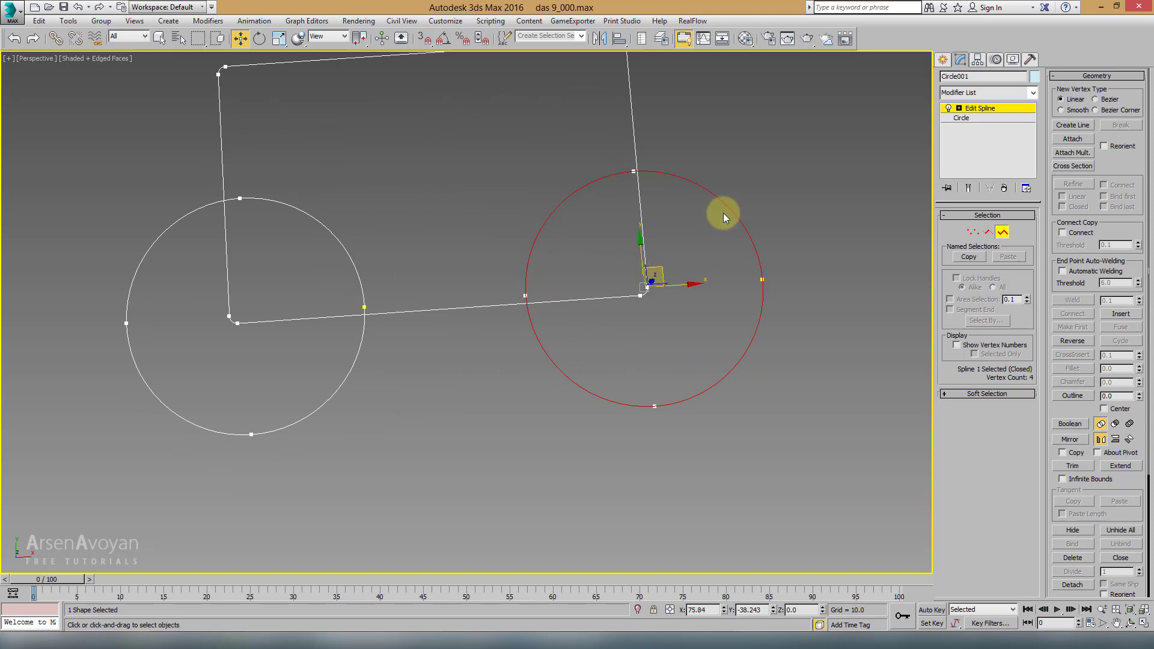
pyautogui.moveTo(723, 213)
pyautogui.keyDown('alt'); pyautogui.mouseDown(button='middle')
pyautogui.moveTo(728, 233)
pyautogui.moveTo(748, 219)
pyautogui.mouseUp(button='middle'); pyautogui.keyUp('alt')
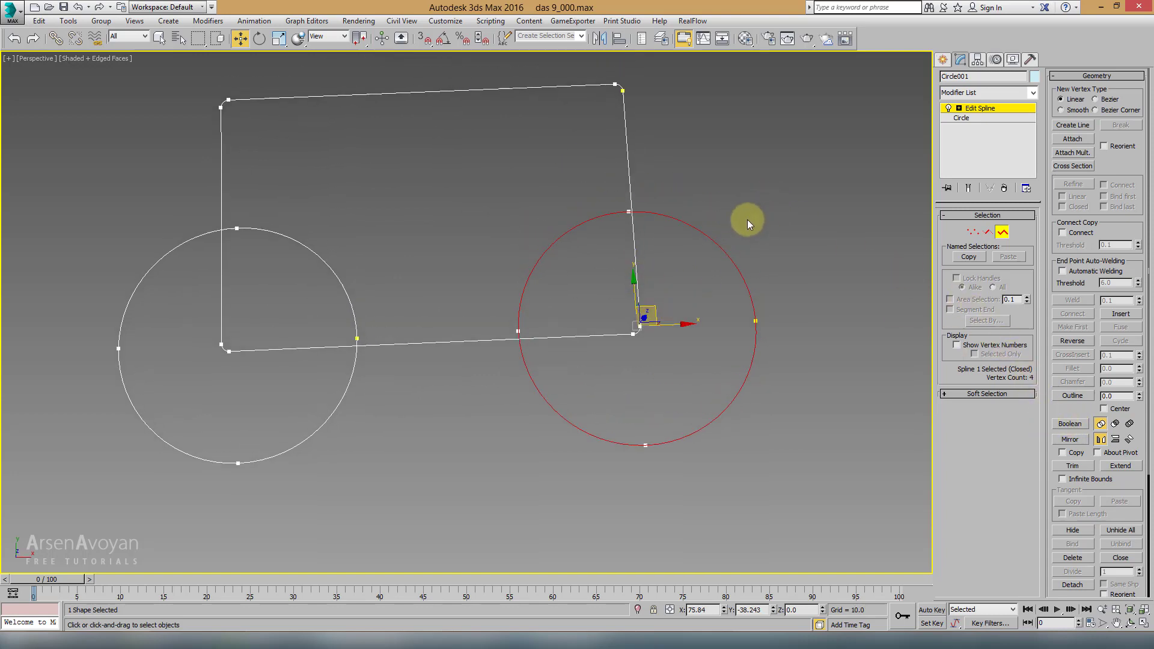
pyautogui.click(713, 188)
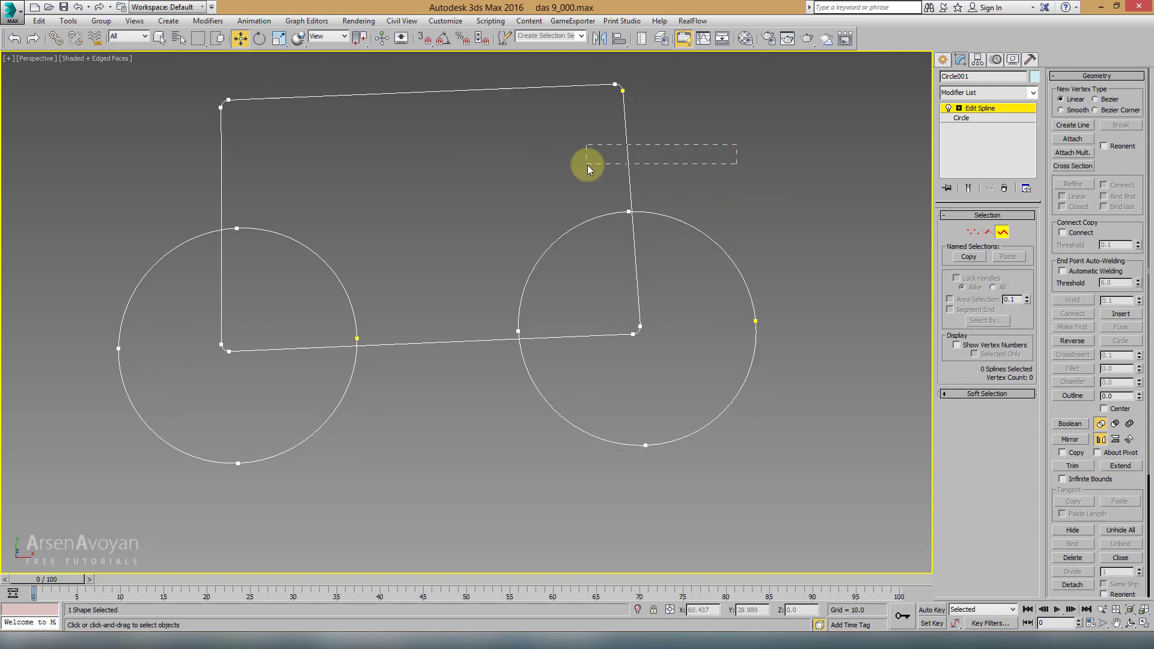
pyautogui.moveTo(586, 164); pyautogui.dragTo(587, 165)
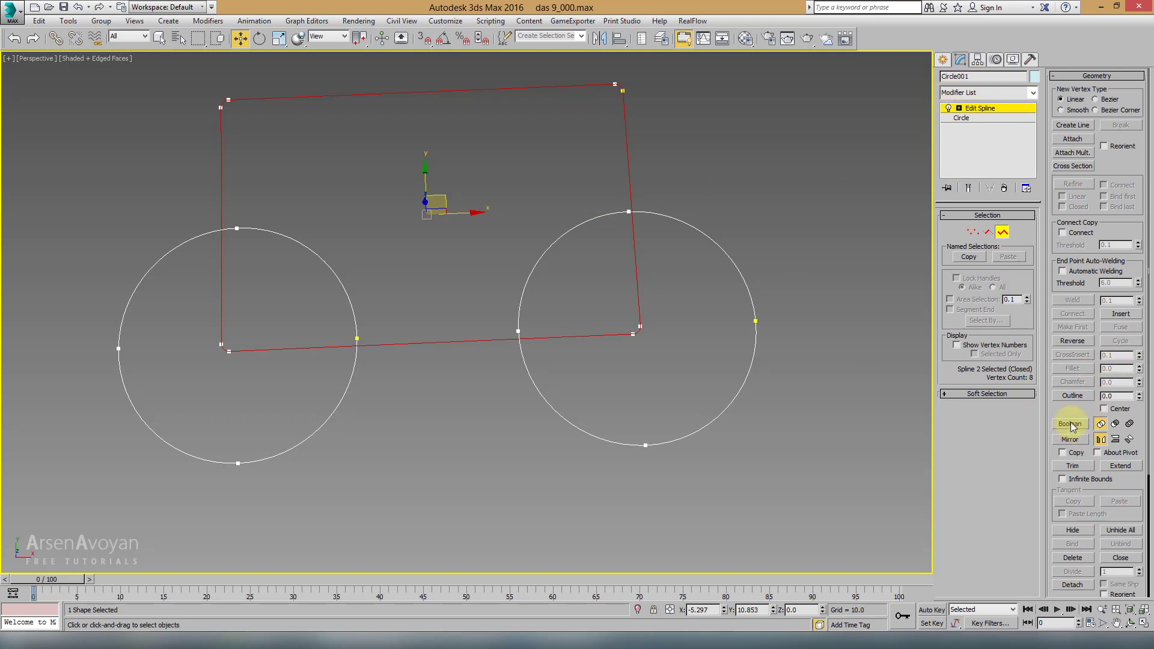
# Boolean-union both circles into the rectangle spline, giving one closed 12-vertex outline
pyautogui.click(1002, 232)
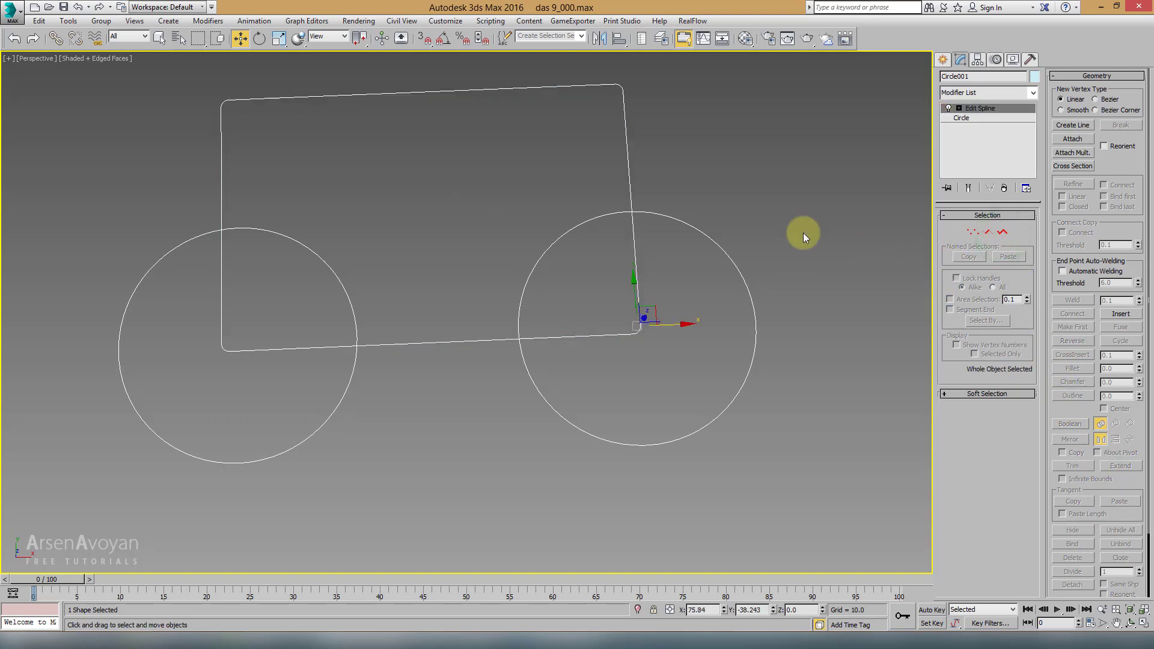
pyautogui.click(1002, 233)
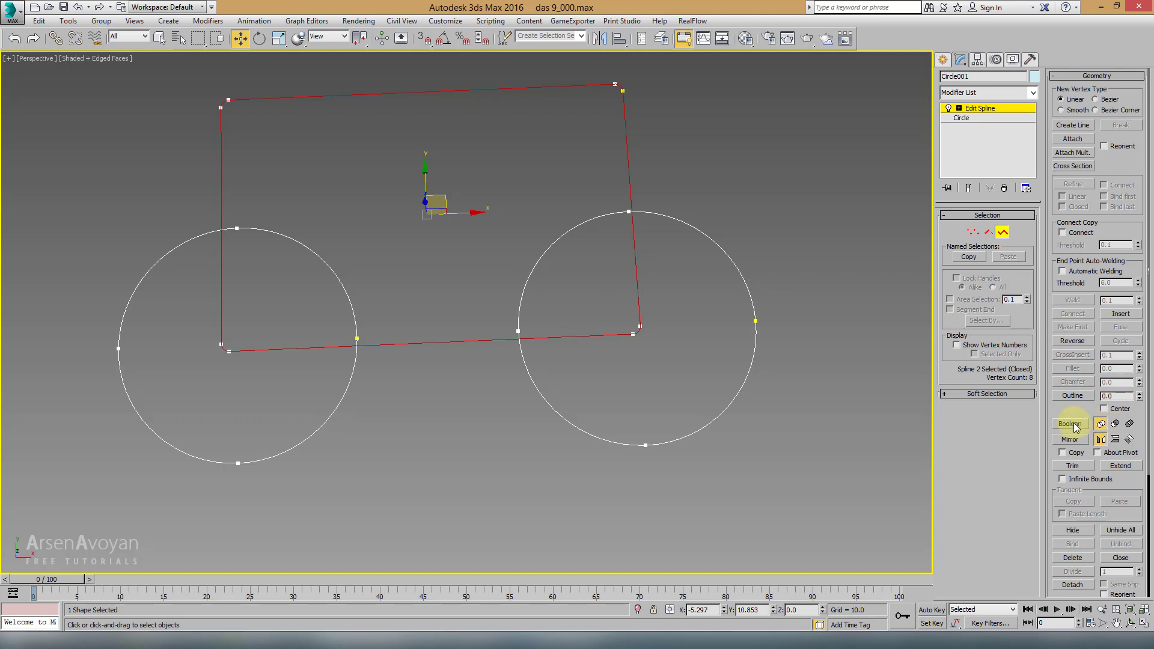
pyautogui.click(1073, 424)
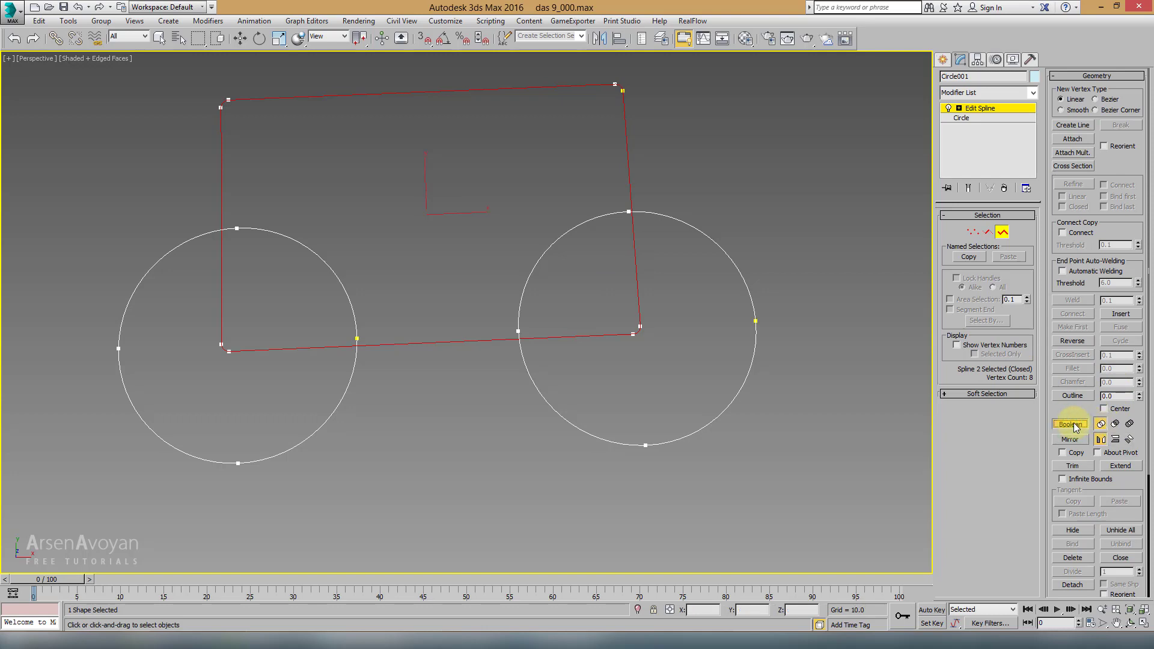
pyautogui.click(753, 354)
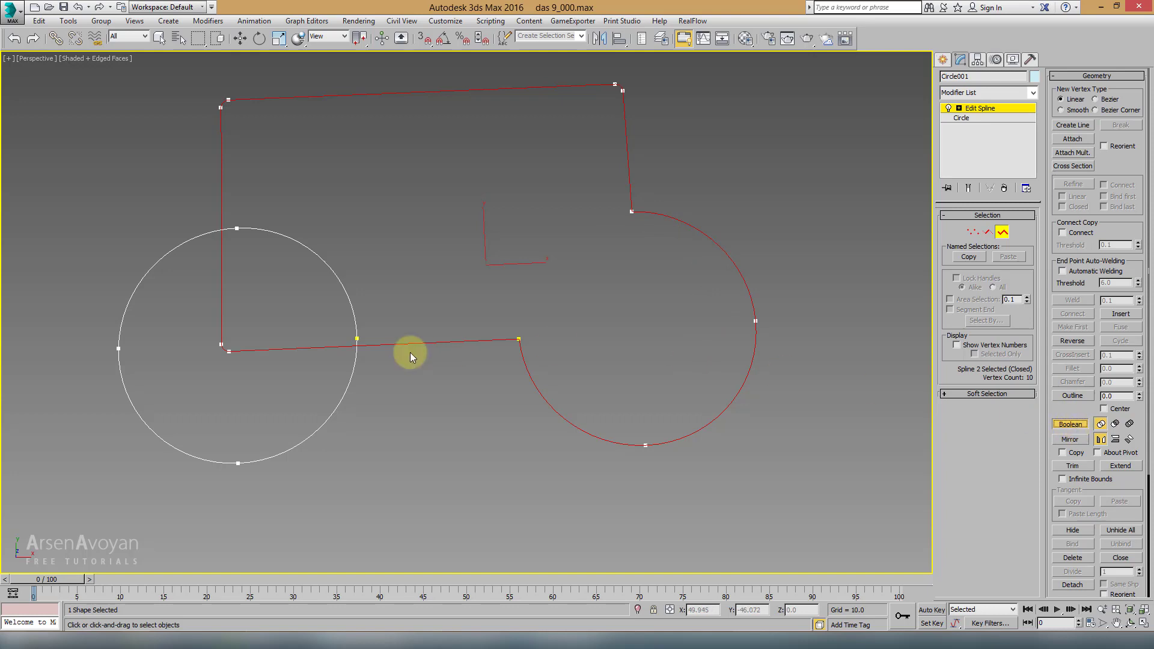
pyautogui.click(348, 383)
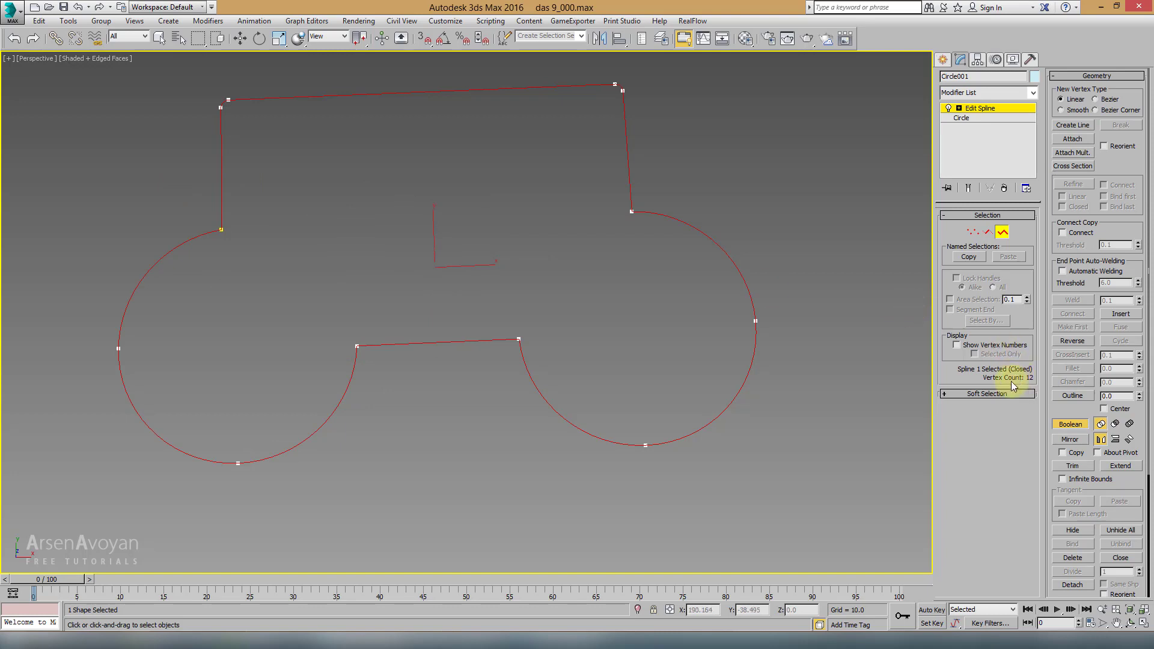
pyautogui.click(1073, 425)
pyautogui.rightClick(806, 398)
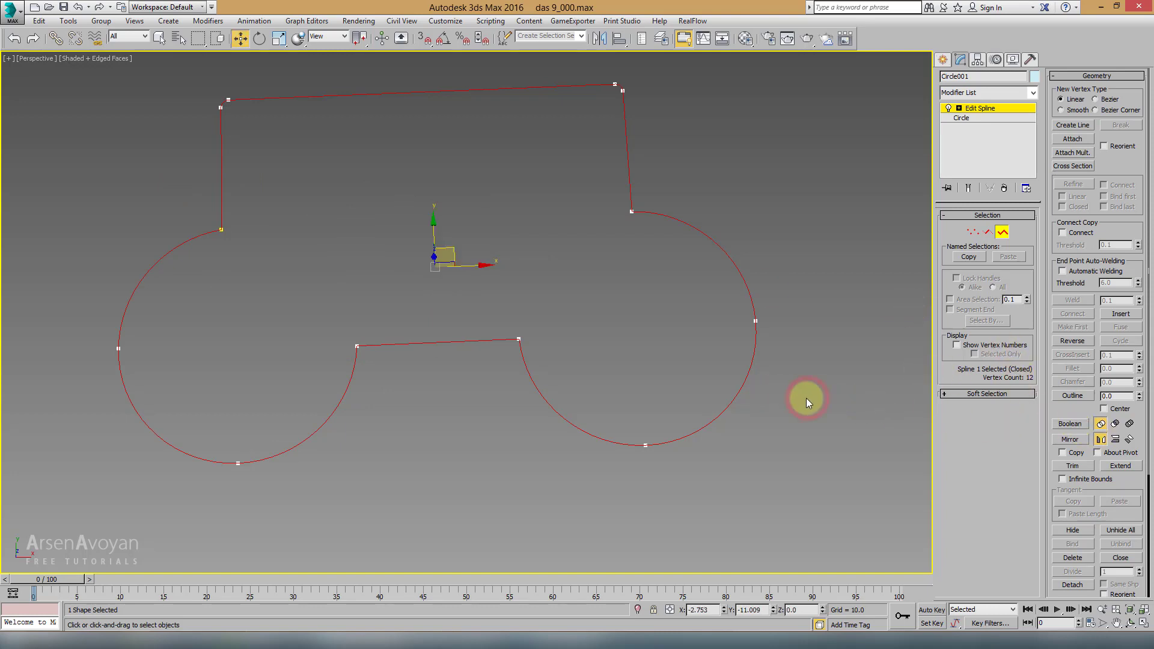
pyautogui.click(1070, 425)
pyautogui.moveTo(705, 262); pyautogui.dragTo(708, 272, button='middle')
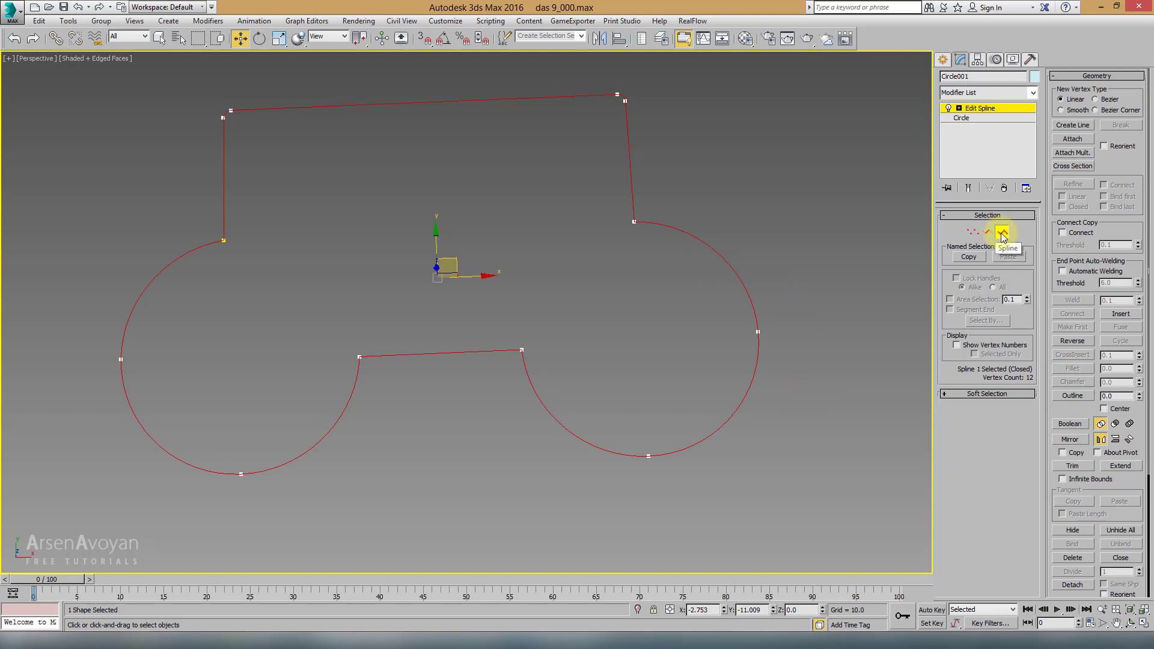
pyautogui.click(1001, 235)
pyautogui.moveTo(730, 230)
pyautogui.keyDown('alt'); pyautogui.mouseDown(button='middle')
pyautogui.moveTo(619, 252)
pyautogui.moveTo(408, 222)
pyautogui.mouseUp(button='middle'); pyautogui.keyUp('alt')
pyautogui.scroll(3, 346, 176)
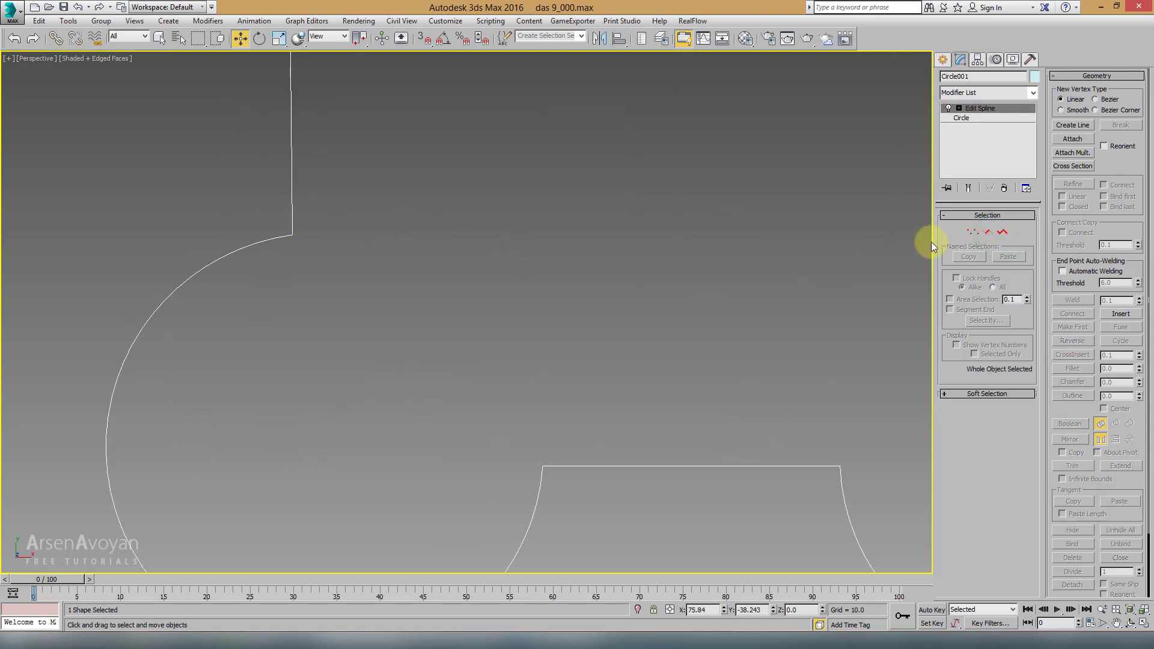
# At Vertex level in Top view, select the two upper junction vertices
pyautogui.click(976, 235)
pyautogui.press('t')
pyautogui.scroll(3, 316, 172)
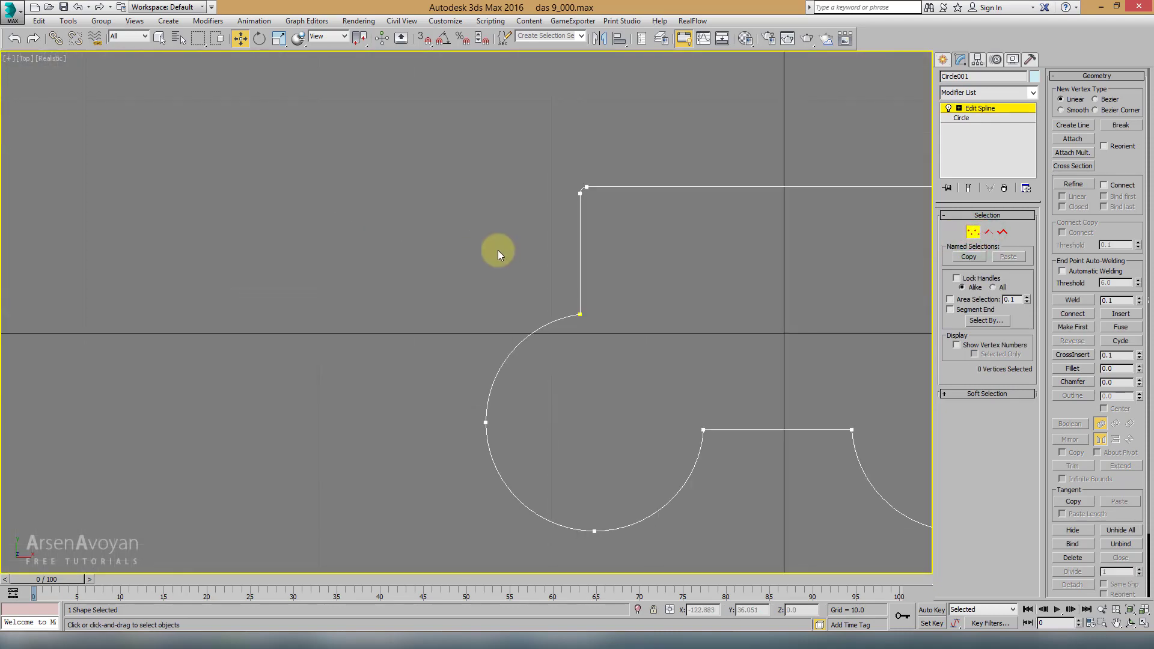
pyautogui.scroll(6, 497, 250)
pyautogui.moveTo(498, 250); pyautogui.dragTo(219, 130, button='middle')
pyautogui.click(567, 360)
pyautogui.moveTo(623, 394); pyautogui.dragTo(517, 361, button='middle')
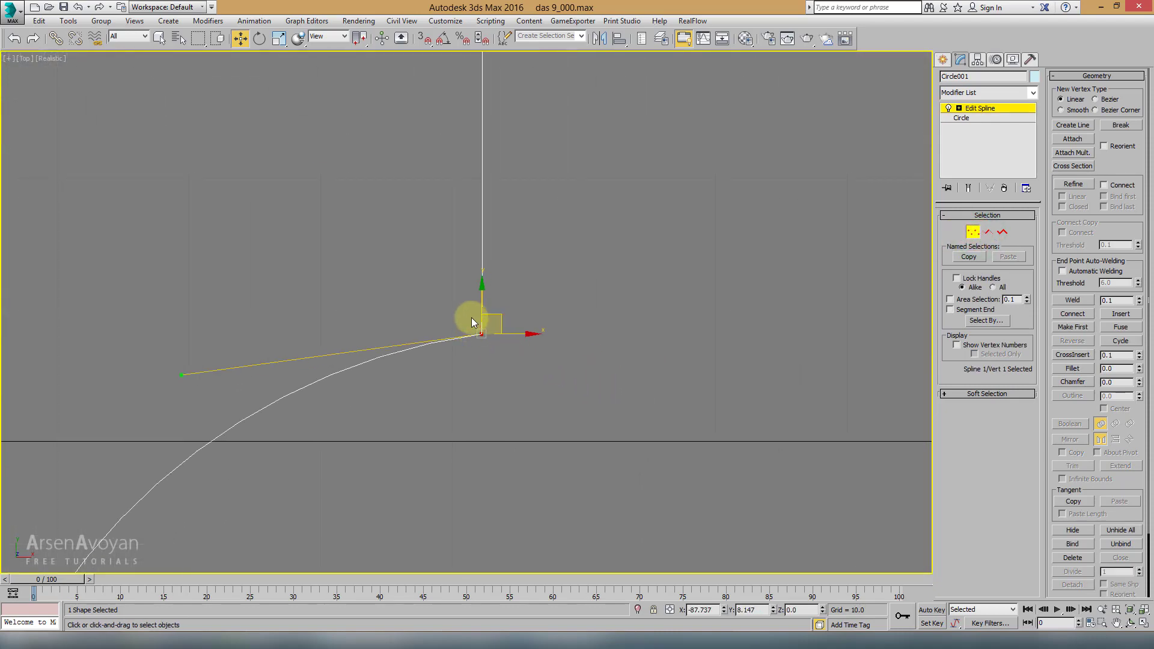
pyautogui.moveTo(542, 312); pyautogui.dragTo(512, 291, button='middle')
pyautogui.scroll(-3, 620, 283)
pyautogui.scroll(-2, 680, 276)
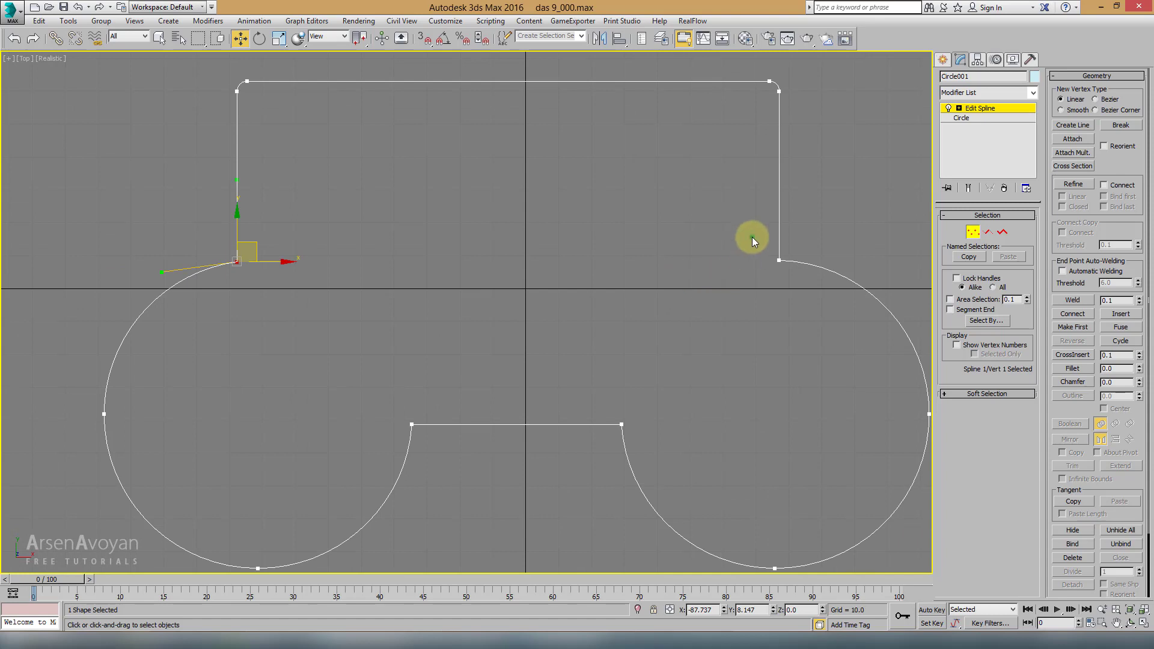
pyautogui.keyDown('ctrl'); pyautogui.click(779, 261); pyautogui.keyUp('ctrl')
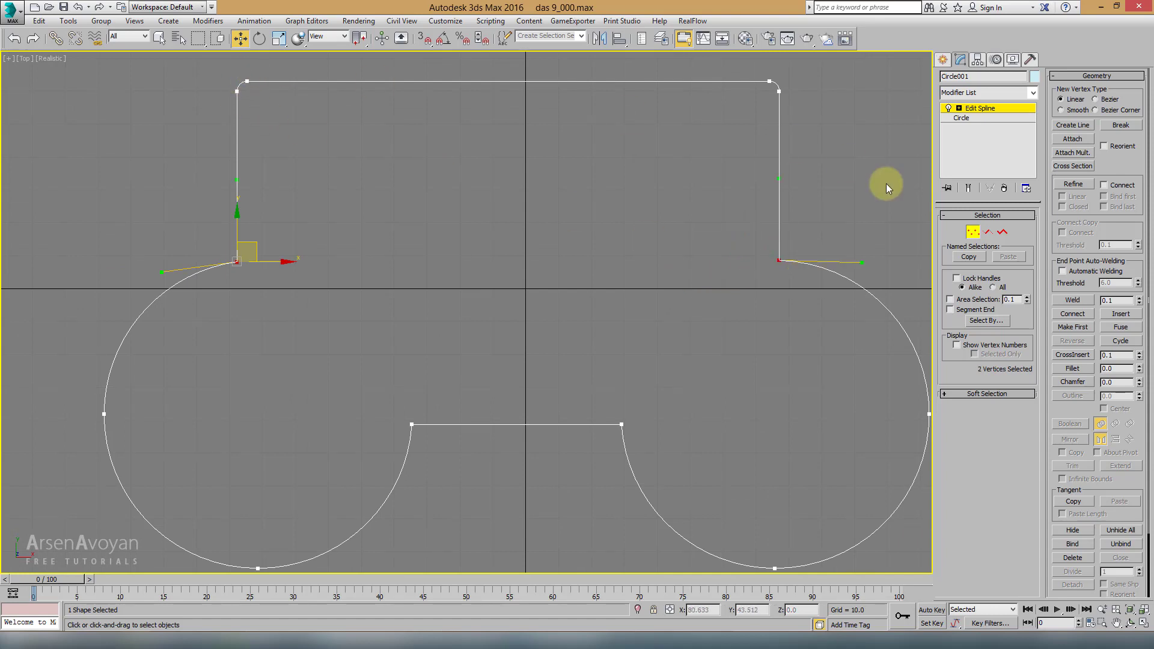
# Fillet the upper and then the lower junction vertices to round all four joints
pyautogui.click(1072, 369)
pyautogui.moveTo(775, 260); pyautogui.dragTo(768, 235)
pyautogui.moveTo(676, 464); pyautogui.dragTo(674, 463)
pyautogui.moveTo(622, 423); pyautogui.dragTo(620, 385)
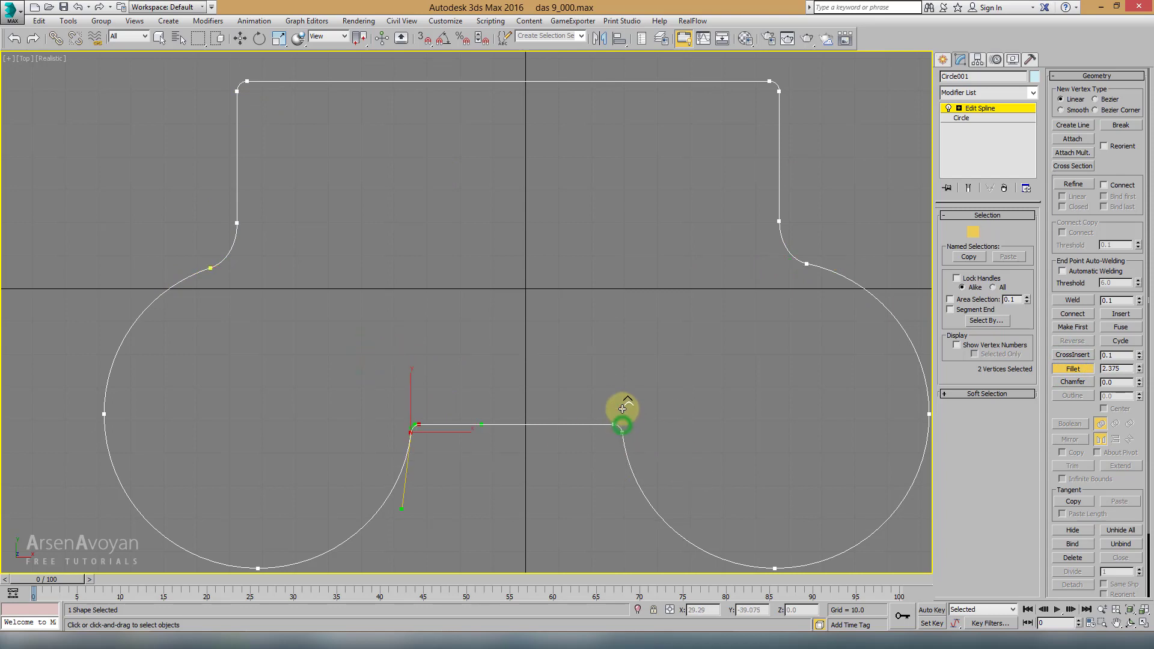
pyautogui.press('1')
pyautogui.press('w')
pyautogui.scroll(-2, 563, 333)
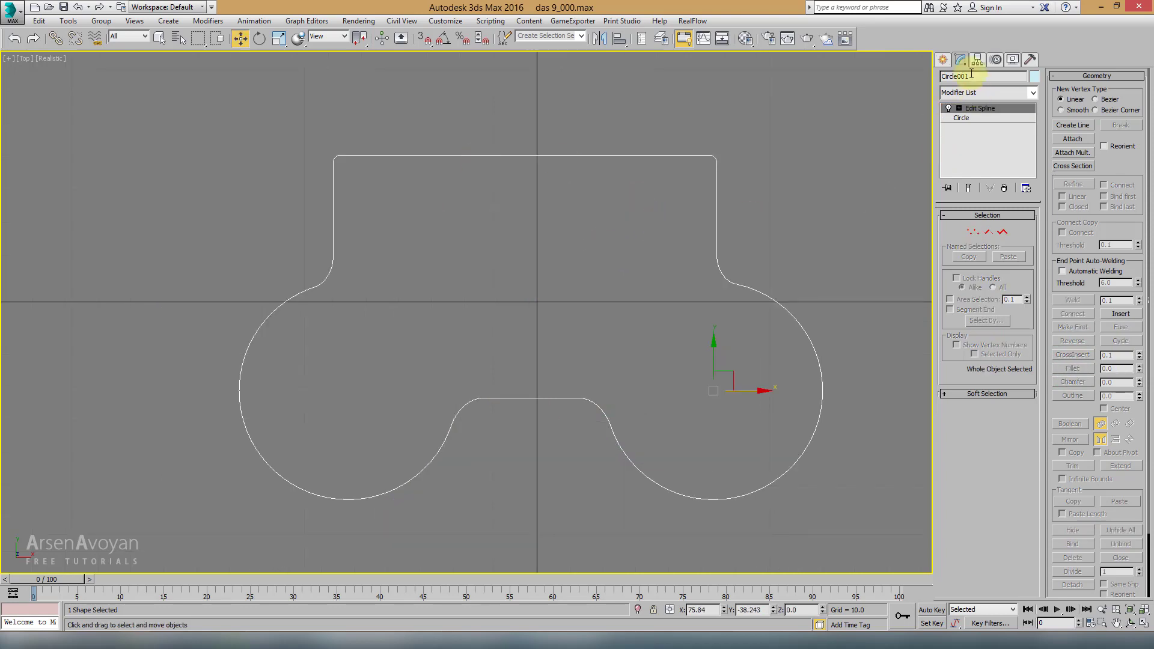
# Apply a Bevel modifier to the outline, making a 5.0-high solid, and inspect it in Perspective
pyautogui.click(984, 95)
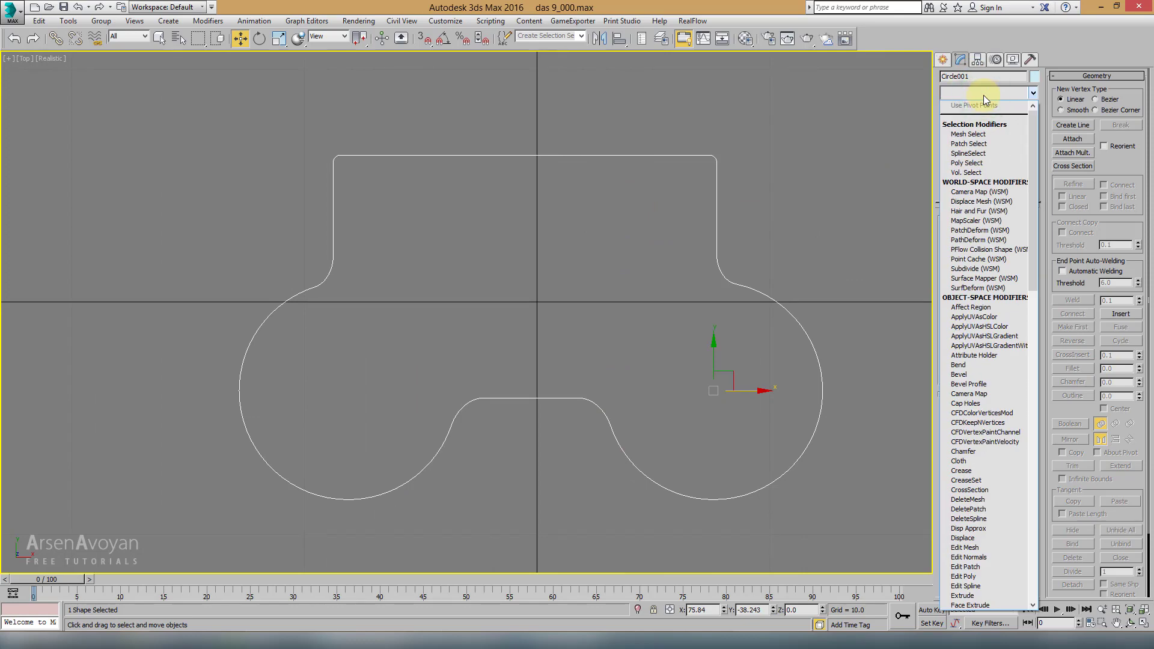
pyautogui.press('b')
pyautogui.click(983, 114)
pyautogui.press('p')
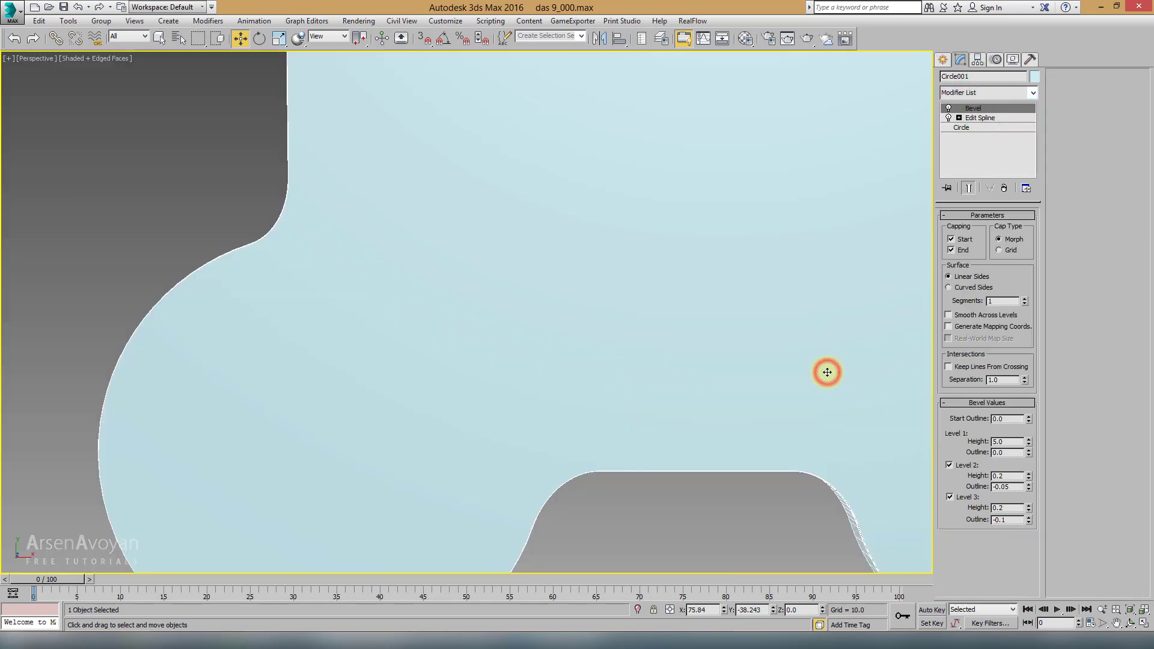
pyautogui.press('z')
pyautogui.keyDown('alt'); pyautogui.moveTo(777, 297); pyautogui.dragTo(765, 276, button='middle'); pyautogui.keyUp('alt')
pyautogui.press('F4')
pyautogui.moveTo(676, 281)
pyautogui.keyDown('alt'); pyautogui.mouseDown(button='middle')
pyautogui.moveTo(587, 314)
pyautogui.moveTo(662, 322)
pyautogui.moveTo(791, 294)
pyautogui.moveTo(509, 247)
pyautogui.moveTo(631, 278)
pyautogui.moveTo(593, 289)
pyautogui.moveTo(428, 252)
pyautogui.mouseUp(button='middle'); pyautogui.keyUp('alt')
# Hide the beveled piece from the Top view with Hide Selection
pyautogui.hotkey('alt', 'w')
pyautogui.click(346, 196)
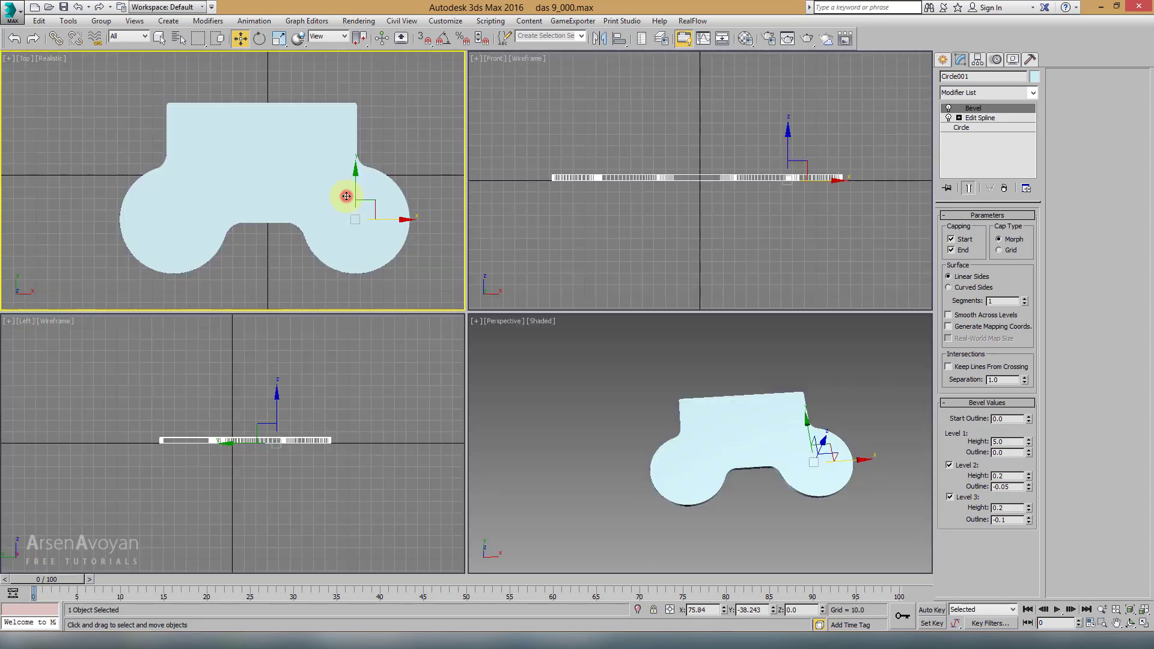
pyautogui.hotkey('alt', 'w')
pyautogui.moveTo(508, 242); pyautogui.dragTo(224, 428)
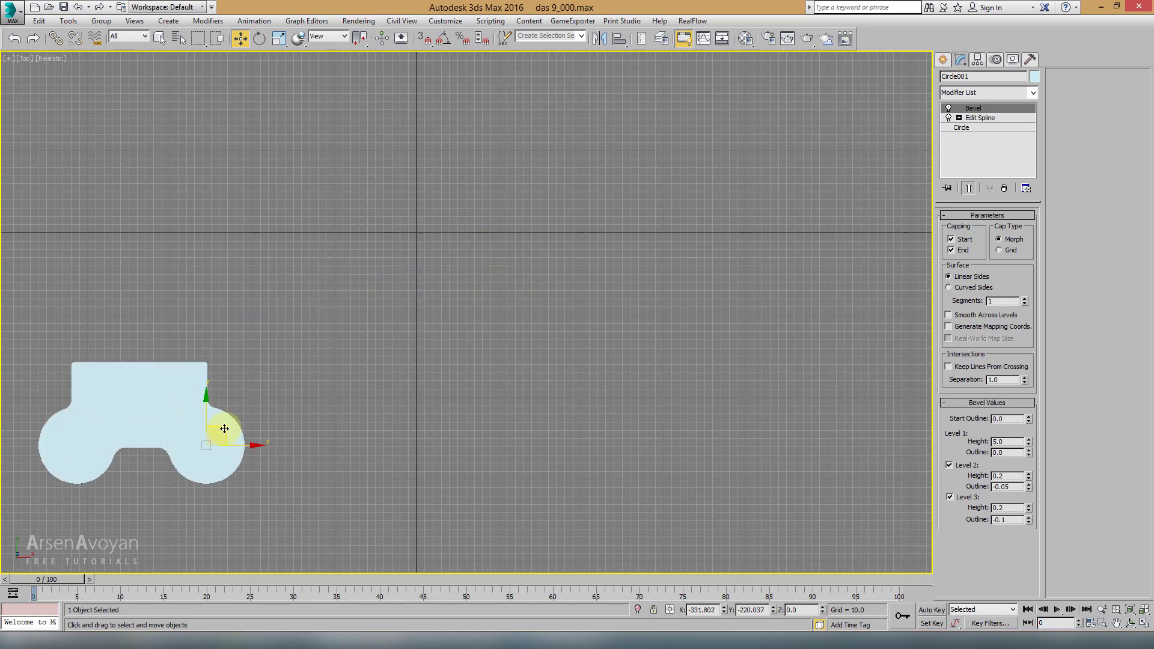
pyautogui.rightClick(280, 389)
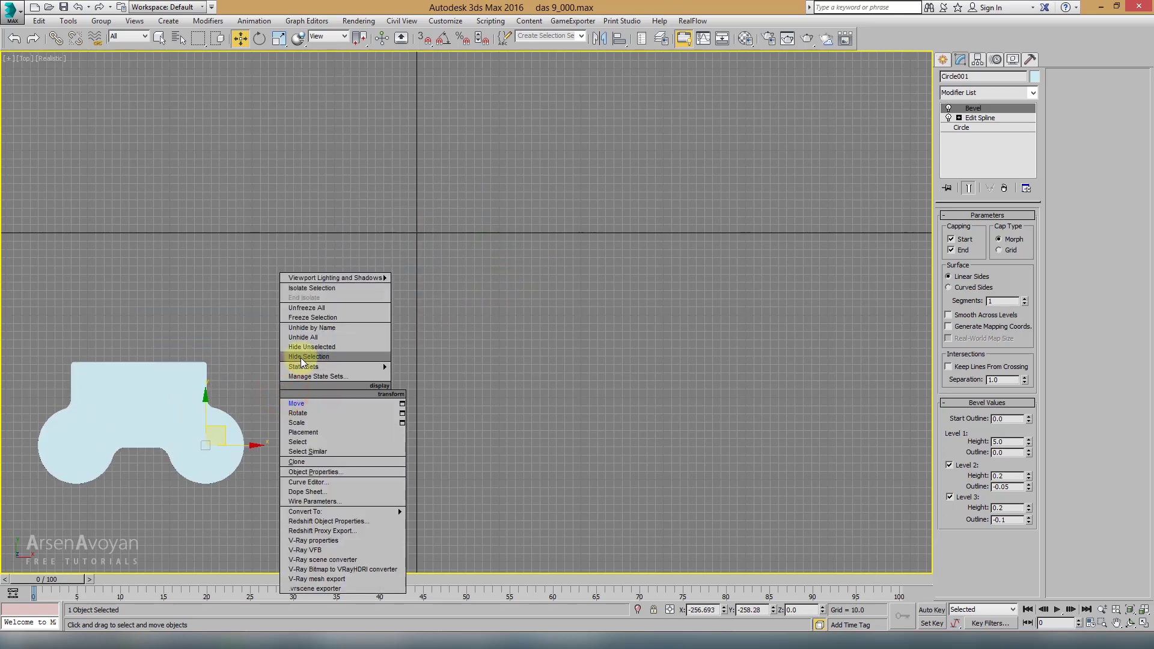
pyautogui.click(302, 357)
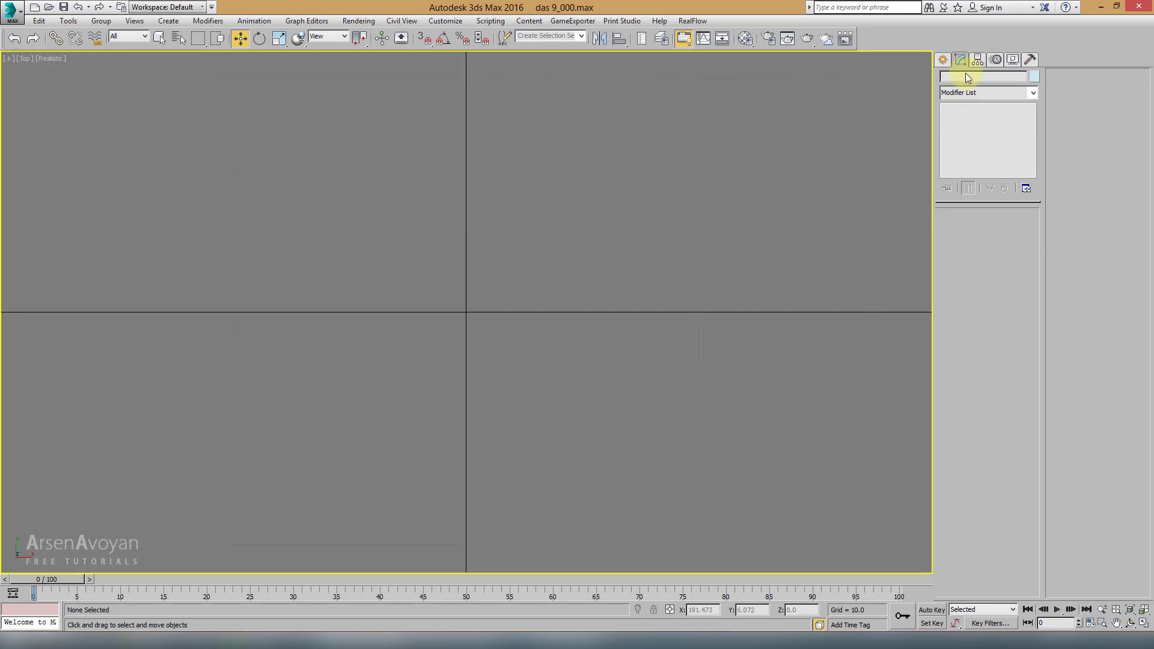
# Draw a new rectangle in the Top view
pyautogui.click(942, 60)
pyautogui.click(1011, 146)
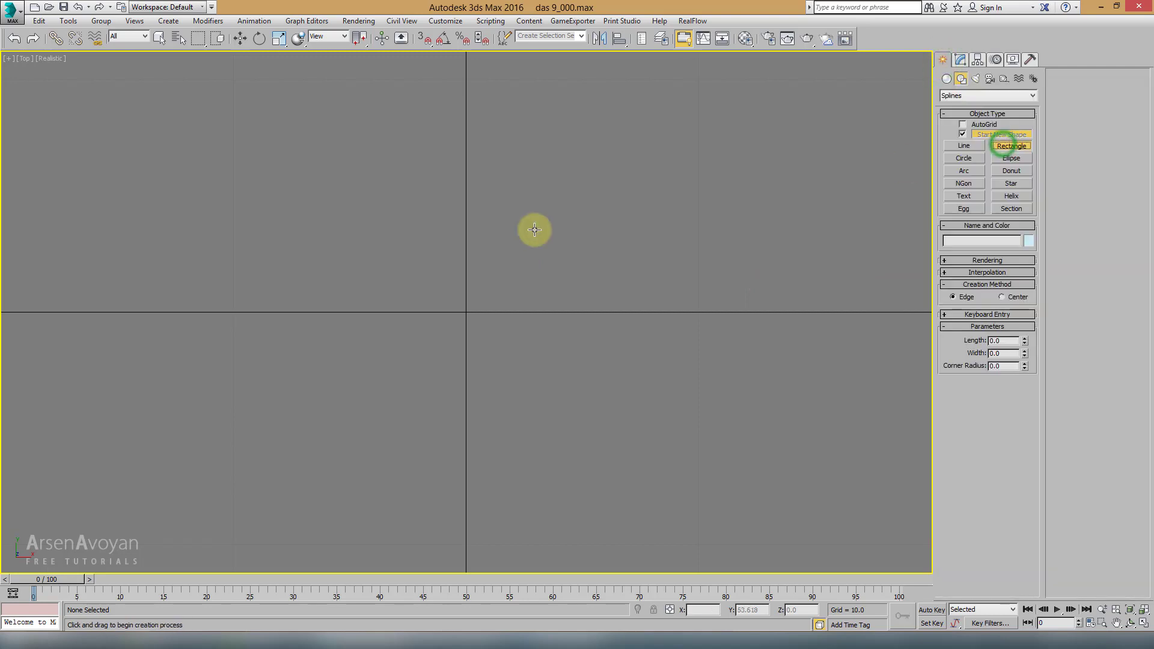
pyautogui.moveTo(373, 191); pyautogui.dragTo(633, 379)
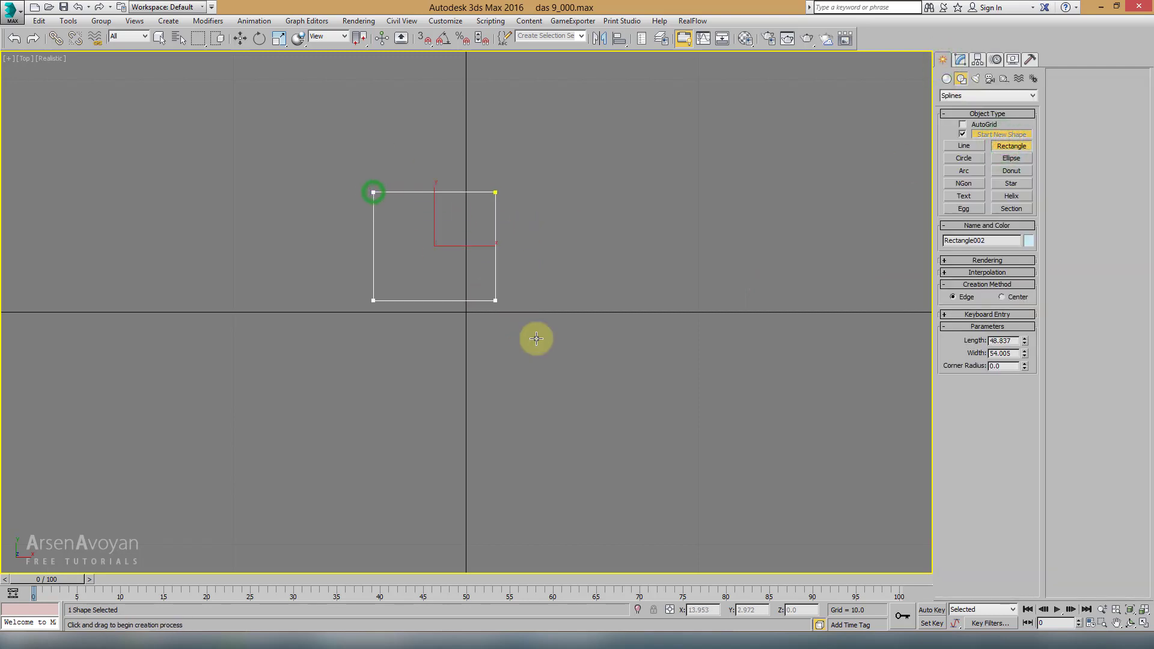
# Draw a closed wavy spline, Line001, overlapping the rectangle's upper-right corner, confirming Close spline
pyautogui.click(963, 158)
pyautogui.click(962, 148)
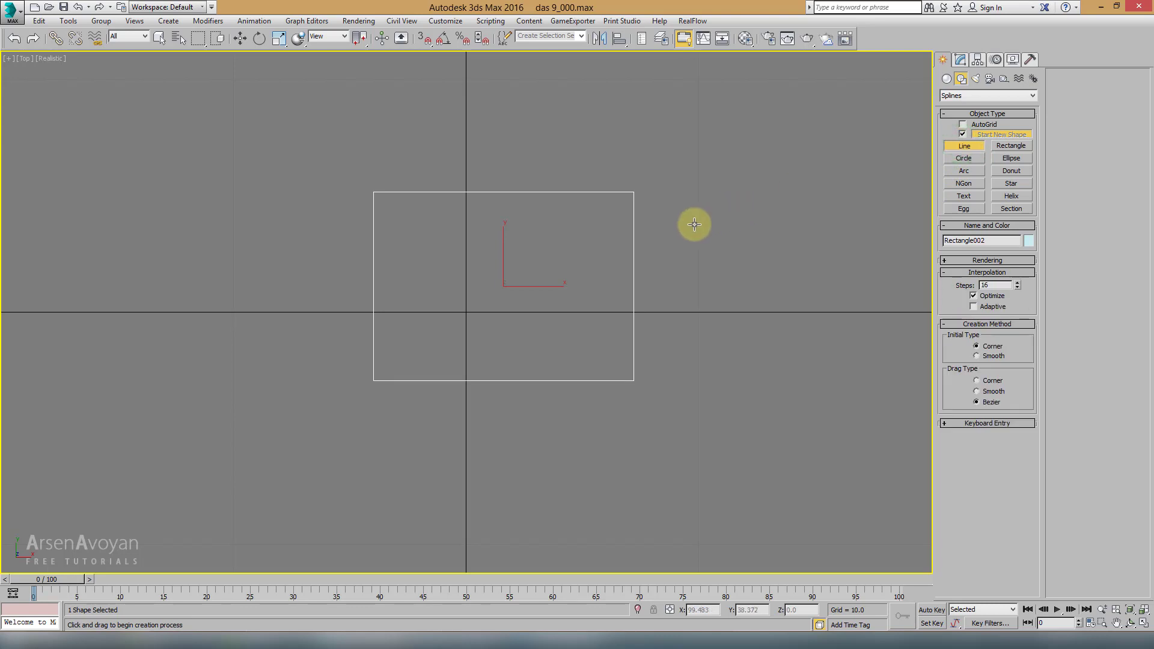
pyautogui.click(694, 225)
pyautogui.click(623, 261)
pyautogui.click(586, 226)
pyautogui.moveTo(591, 182); pyautogui.dragTo(575, 175)
pyautogui.click(565, 140)
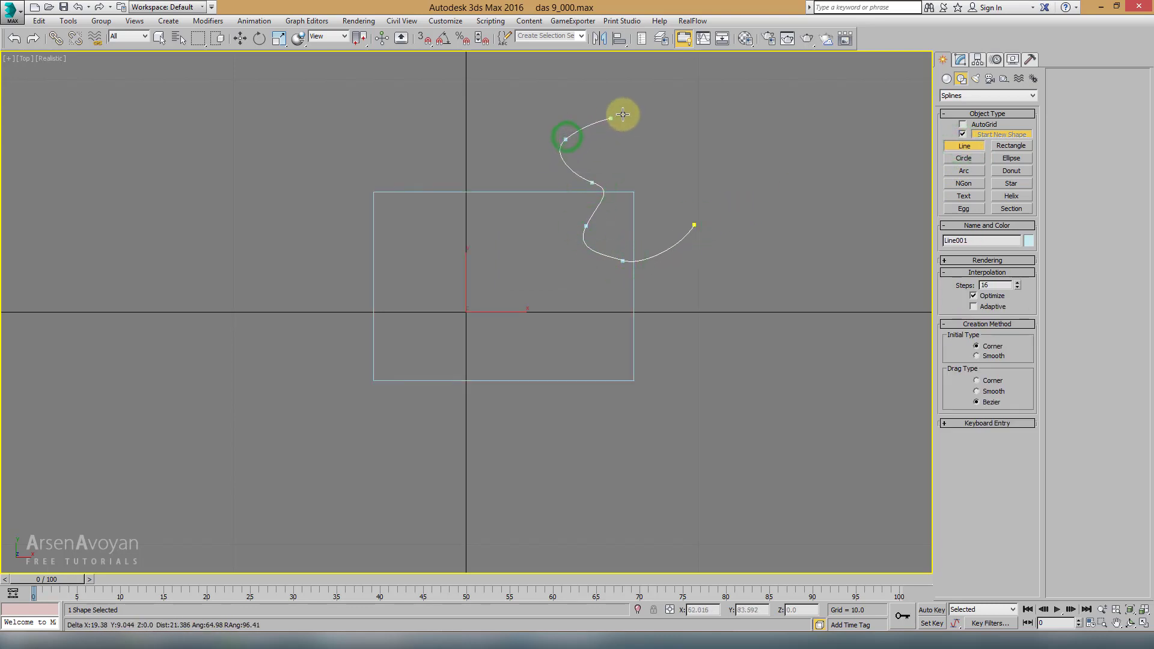
pyautogui.click(630, 114)
pyautogui.click(659, 155)
pyautogui.click(714, 174)
pyautogui.click(739, 196)
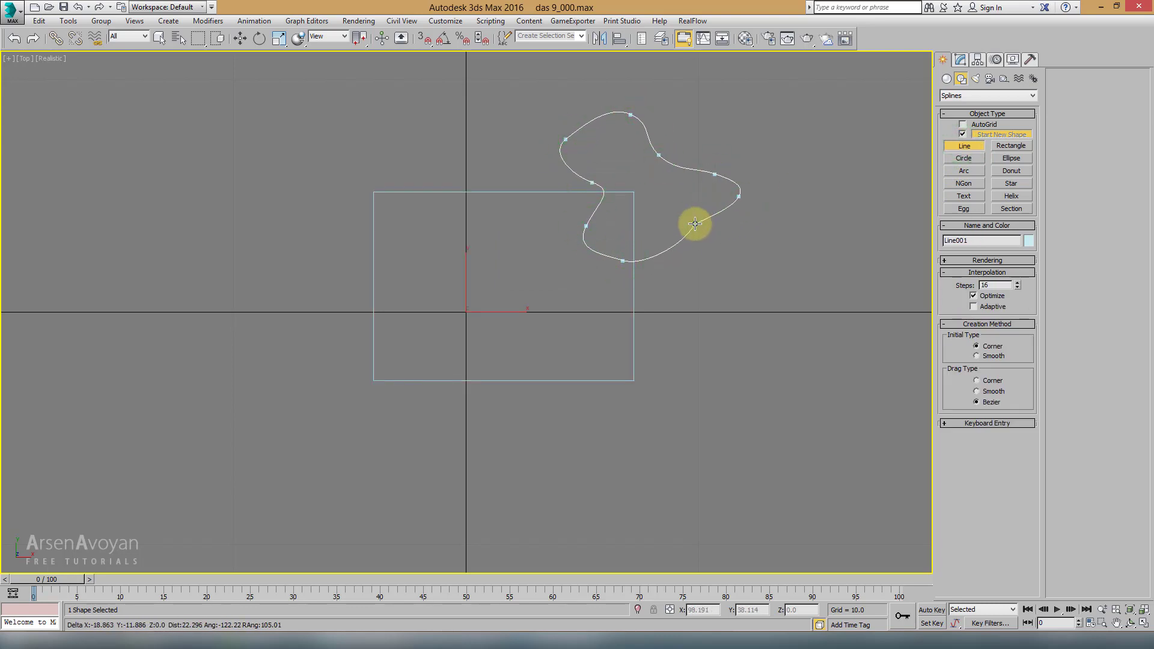
pyautogui.click(694, 225)
pyautogui.click(581, 360)
# Zoom in on Line001 and show its Modify panel settings
pyautogui.scroll(3, 631, 283)
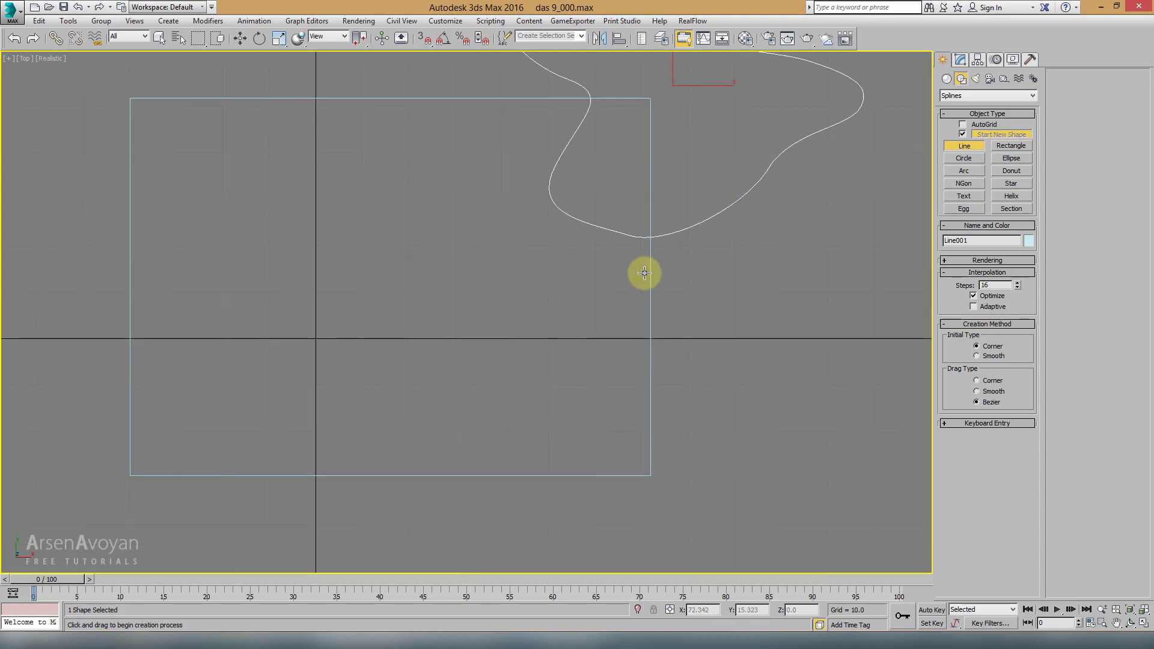
pyautogui.moveTo(644, 270)
pyautogui.mouseDown(button='middle')
pyautogui.moveTo(572, 323)
pyautogui.moveTo(526, 404)
pyautogui.mouseUp(button='middle')
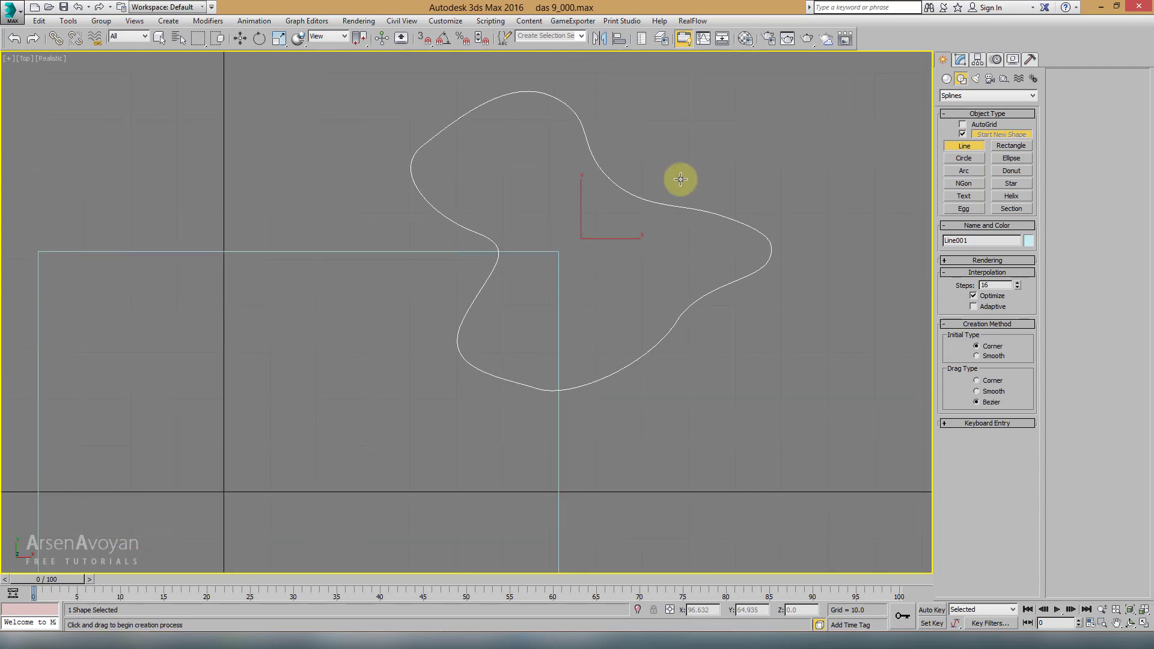
pyautogui.click(960, 59)
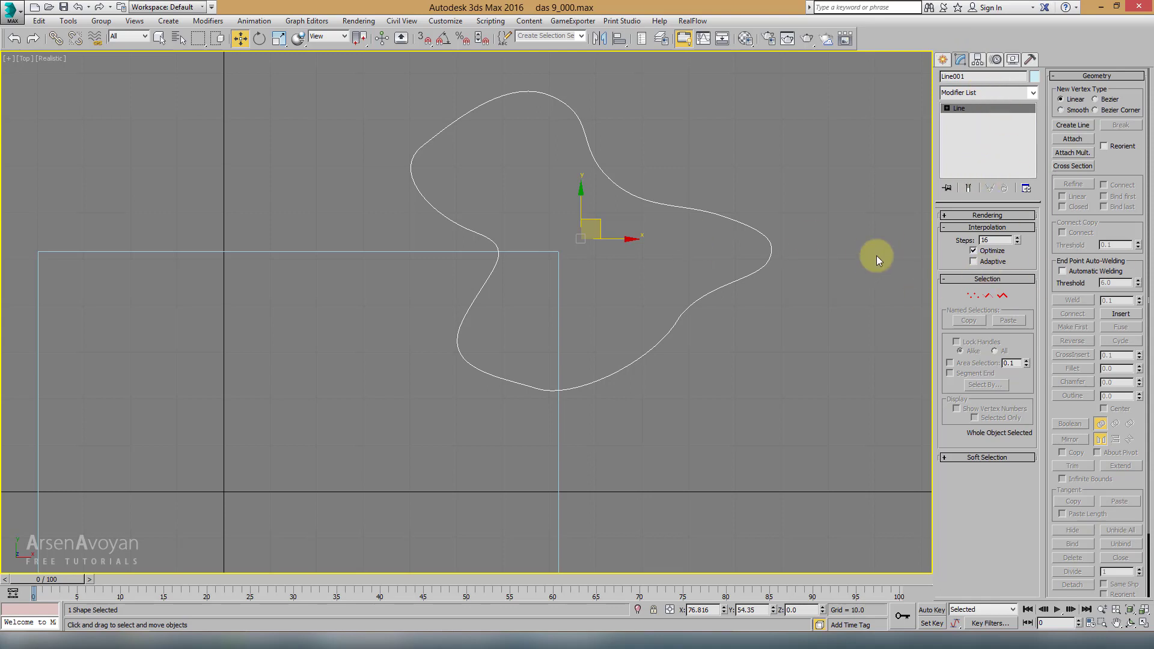
# Attach the rectangle to the blob line and switch to Spline sub-object level
pyautogui.click(1073, 139)
pyautogui.click(339, 251)
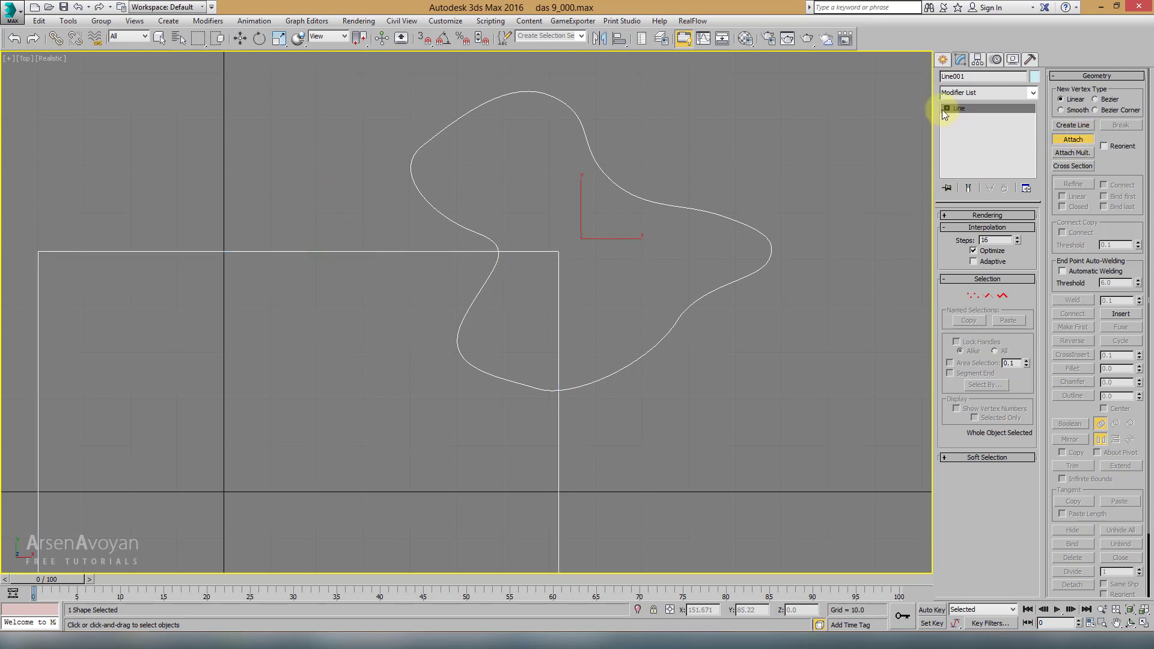
pyautogui.rightClick(775, 182)
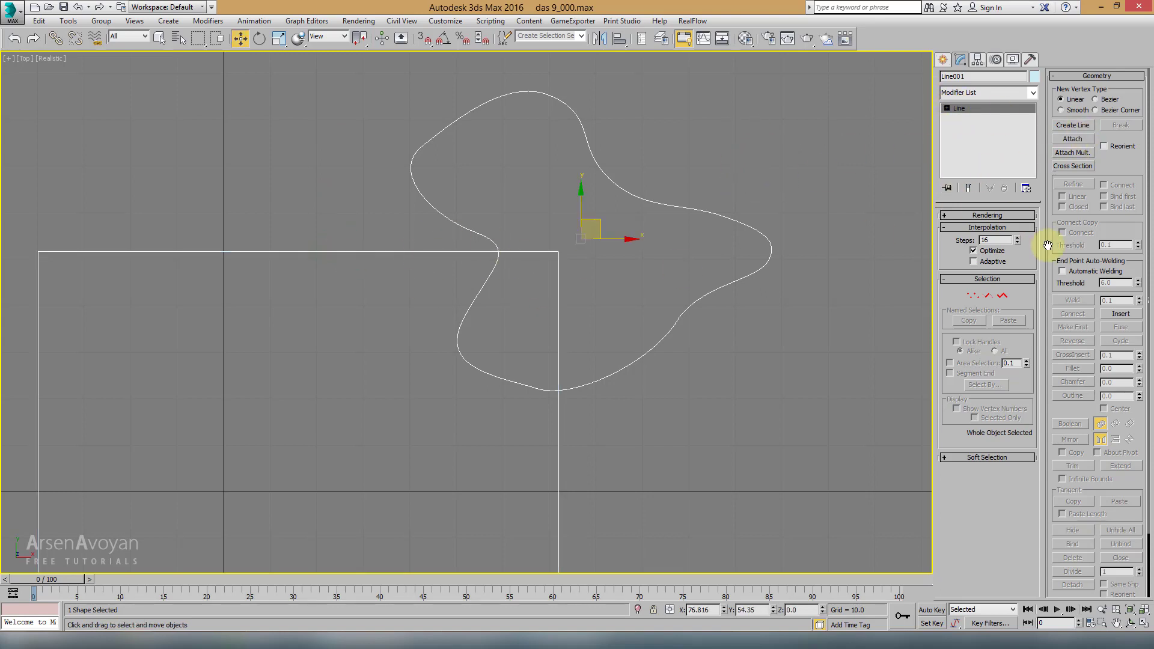
pyautogui.click(1001, 296)
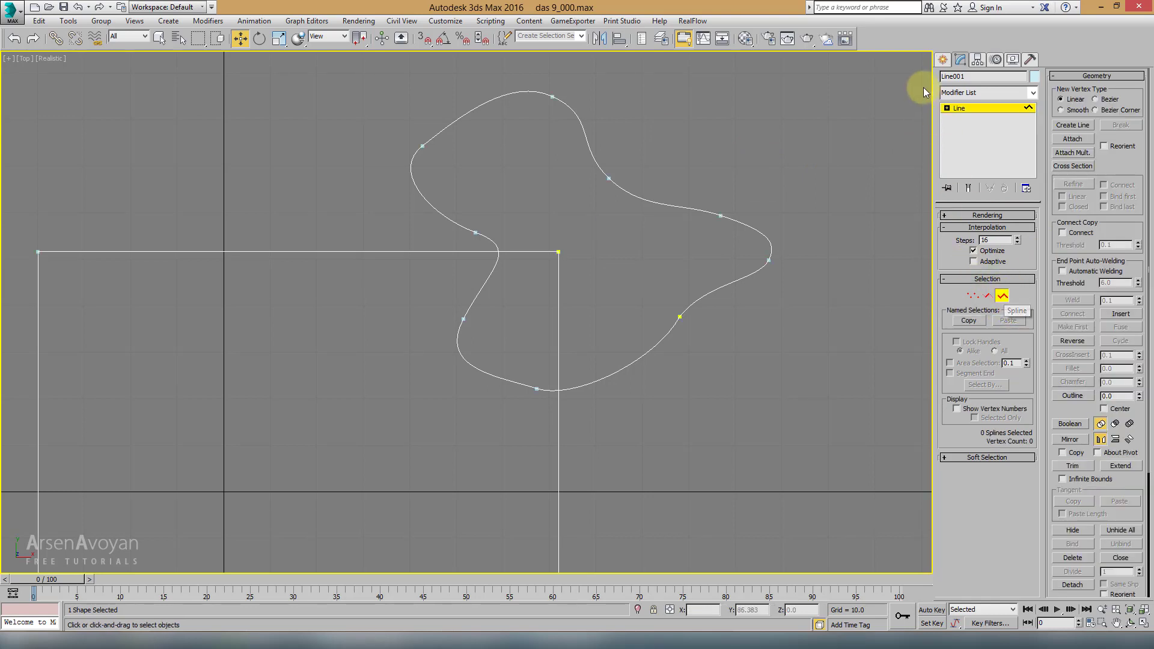
pyautogui.click(946, 108)
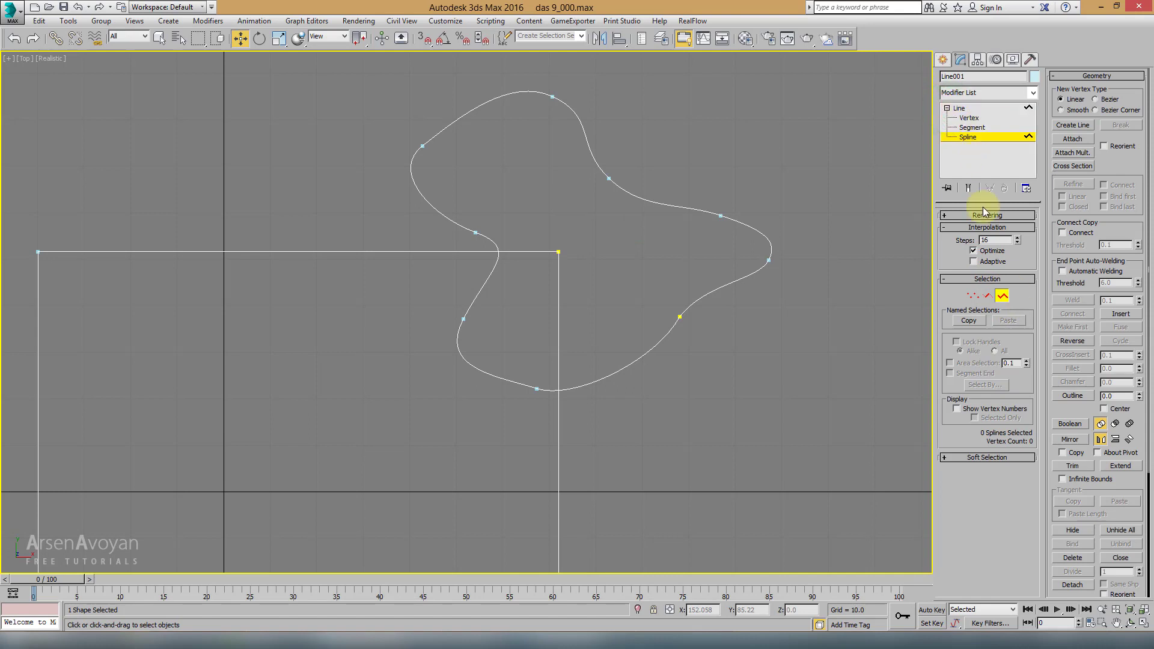
pyautogui.moveTo(710, 261); pyautogui.dragTo(697, 158, button='middle')
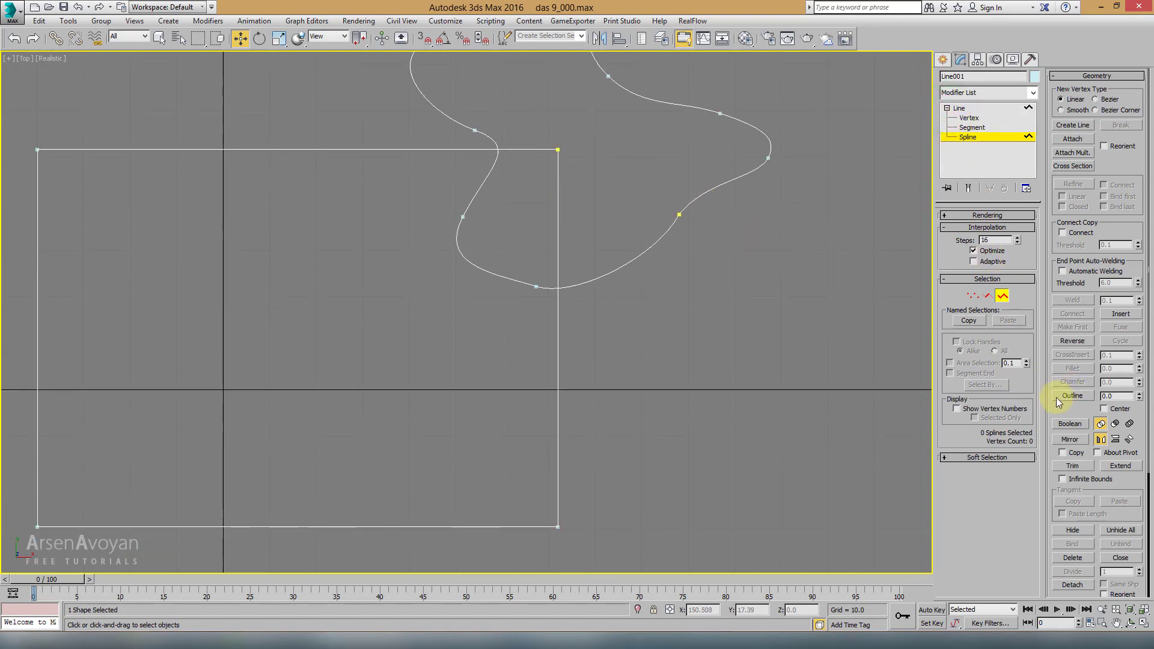
# Set Boolean to Subtraction; undo a first attempt that combined the wrong splines
pyautogui.click(1114, 424)
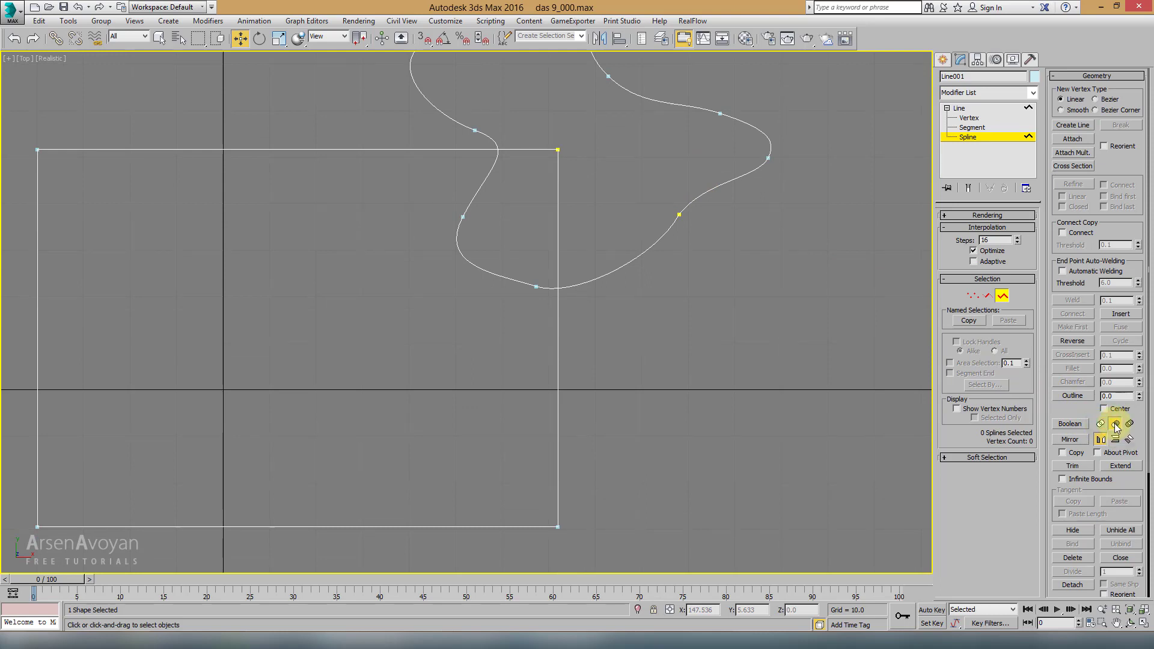
pyautogui.click(1070, 424)
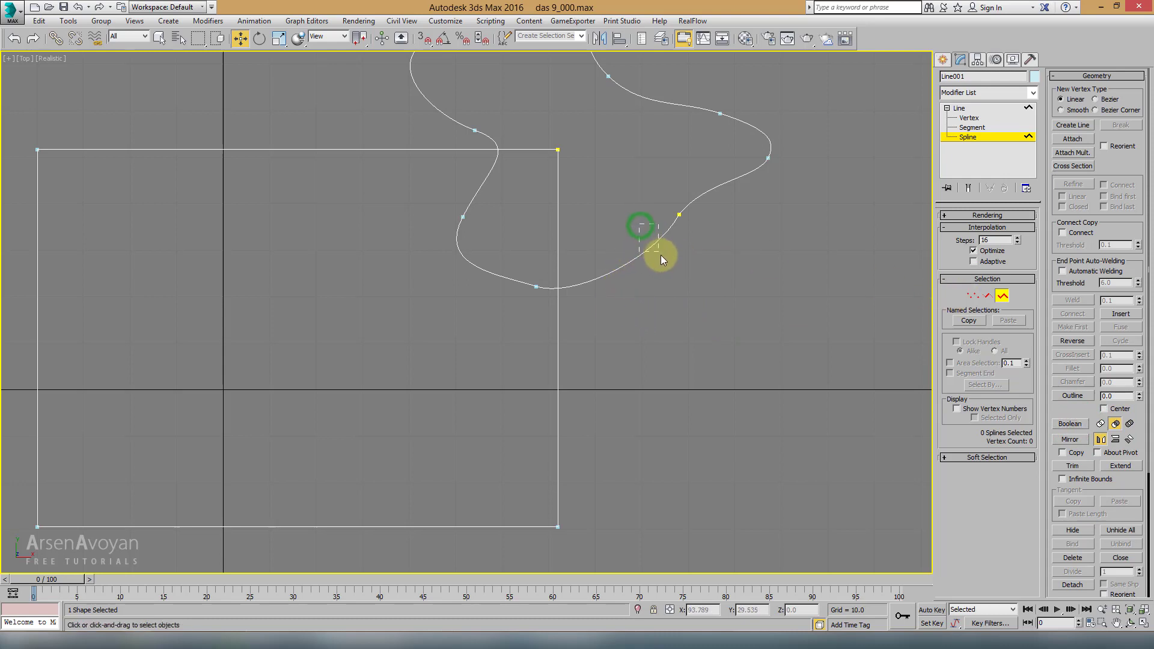
pyautogui.moveTo(661, 254); pyautogui.dragTo(661, 260)
pyautogui.click(1063, 426)
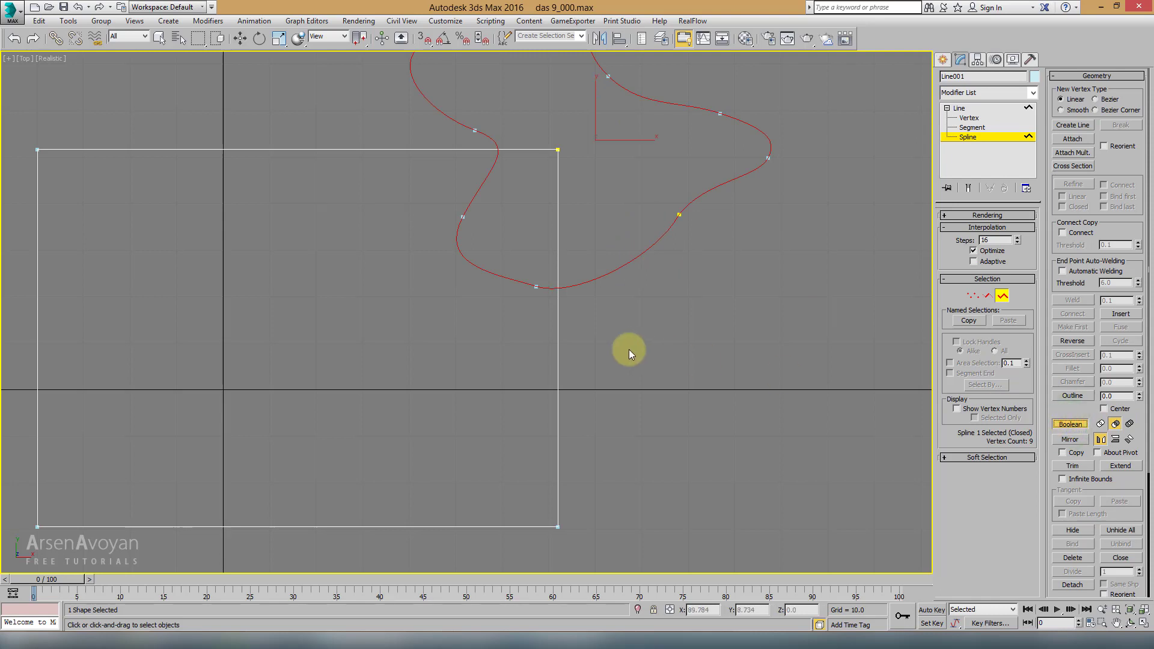
pyautogui.click(557, 344)
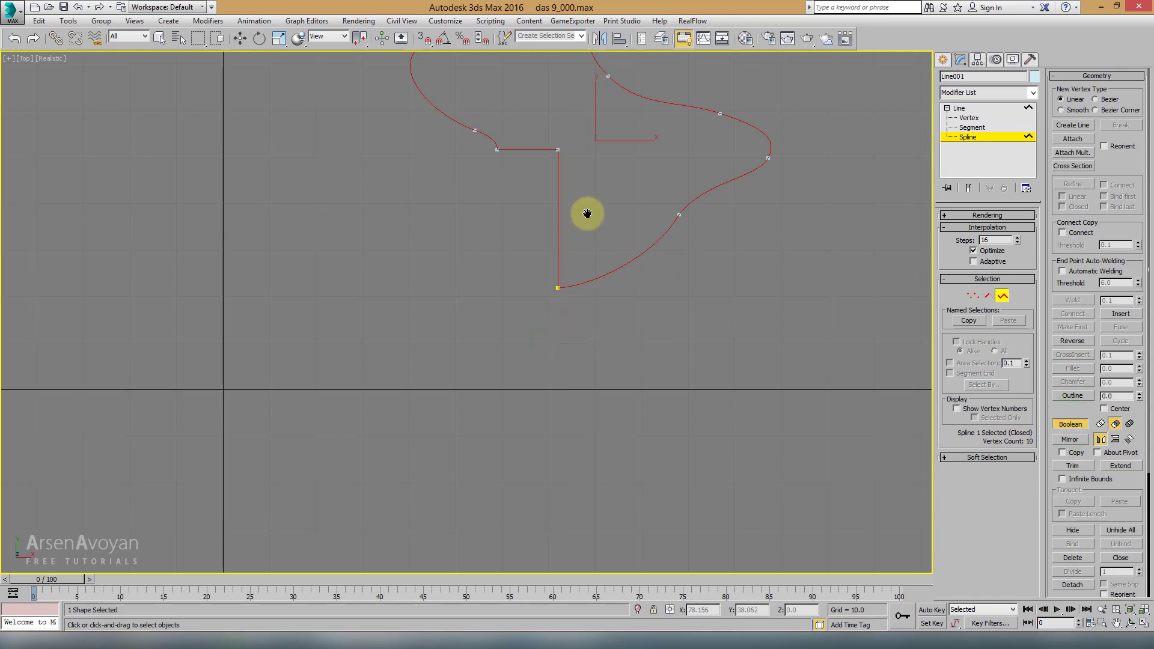
pyautogui.moveTo(654, 133); pyautogui.dragTo(657, 183, button='middle')
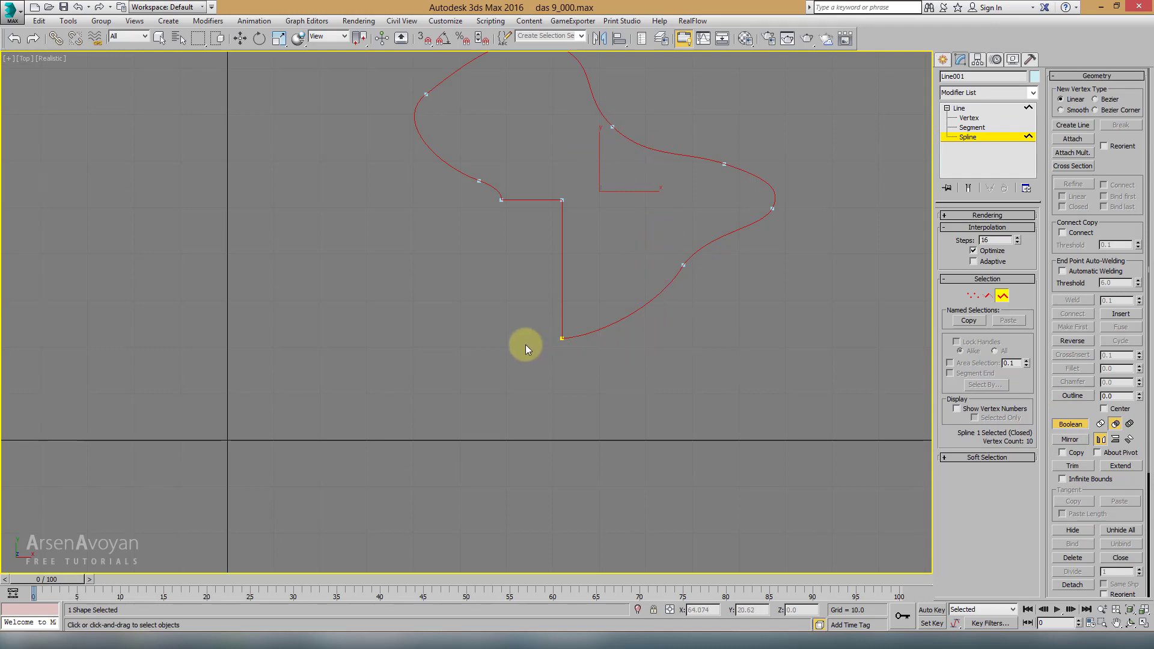
pyautogui.hotkey('ctrl', 'z')
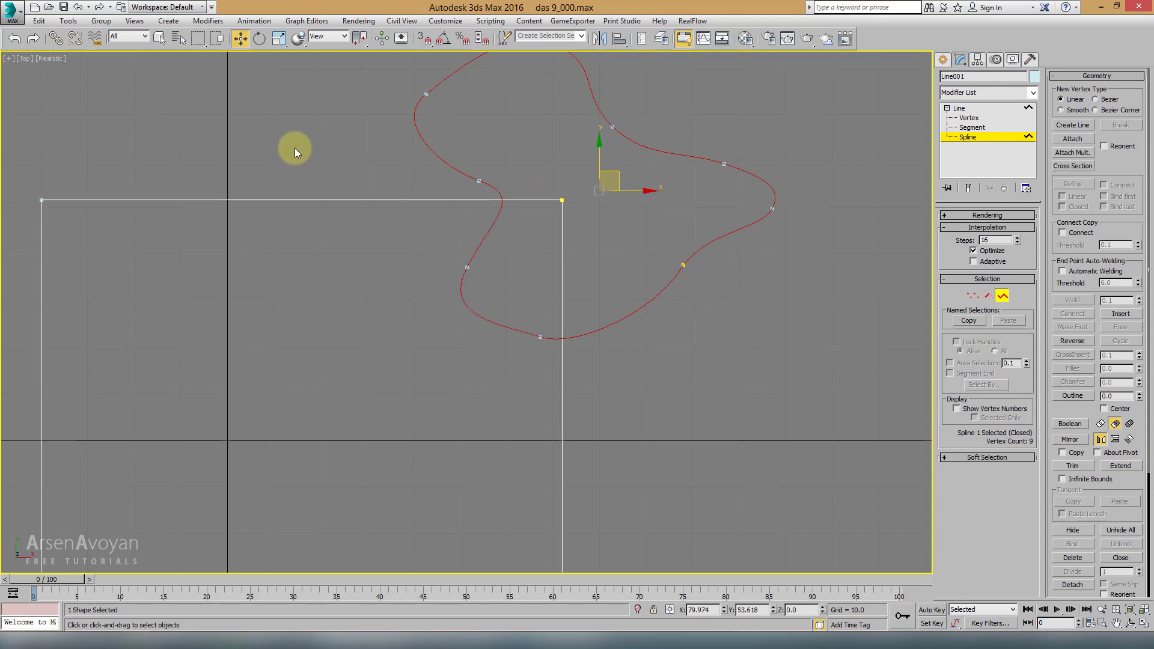
# Select the rectangle spline and Boolean-subtract the blob from it
pyautogui.moveTo(313, 234); pyautogui.dragTo(314, 235)
pyautogui.moveTo(314, 235); pyautogui.dragTo(475, 224, button='middle')
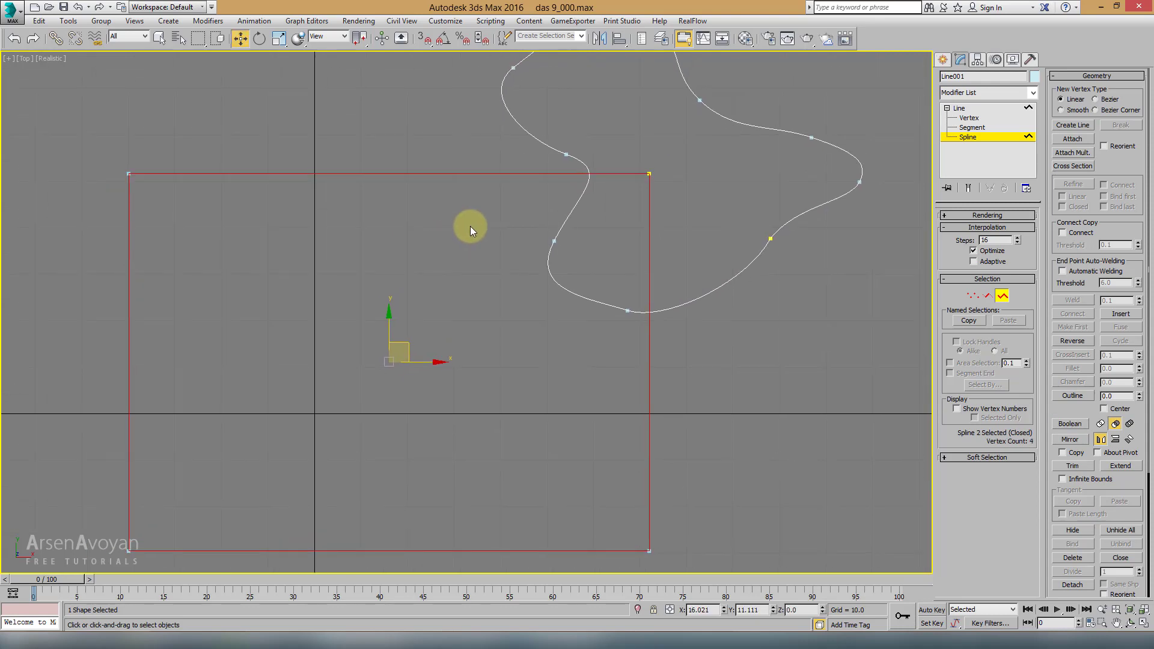
pyautogui.click(1070, 425)
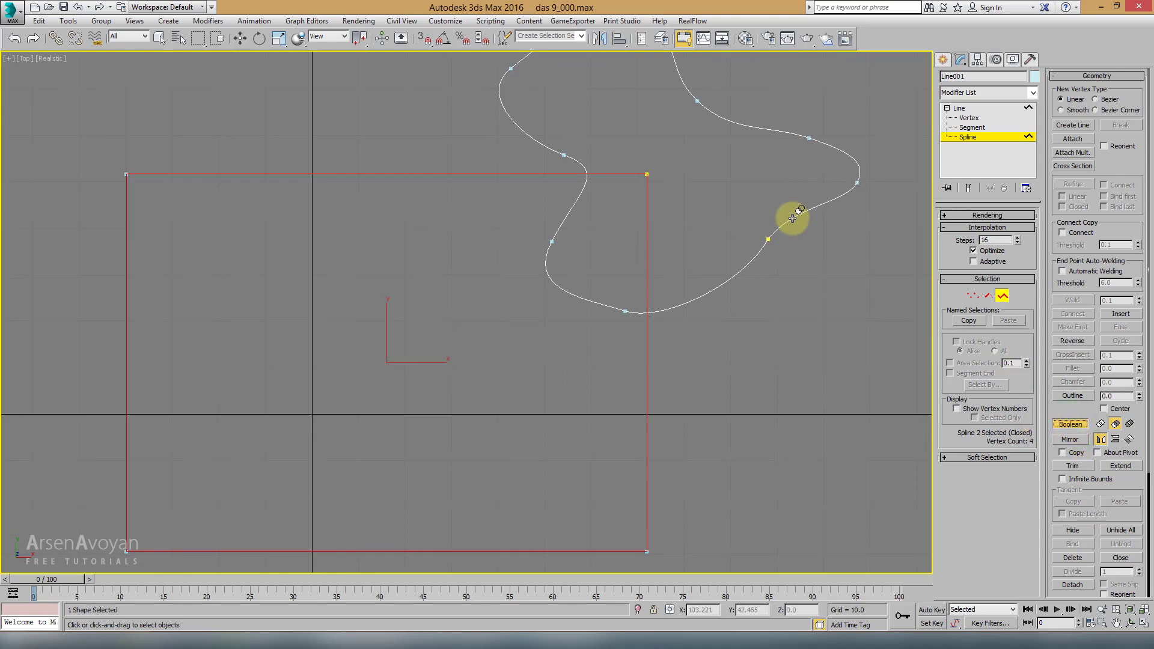
pyautogui.moveTo(798, 213); pyautogui.dragTo(741, 256, button='middle')
pyautogui.click(752, 257)
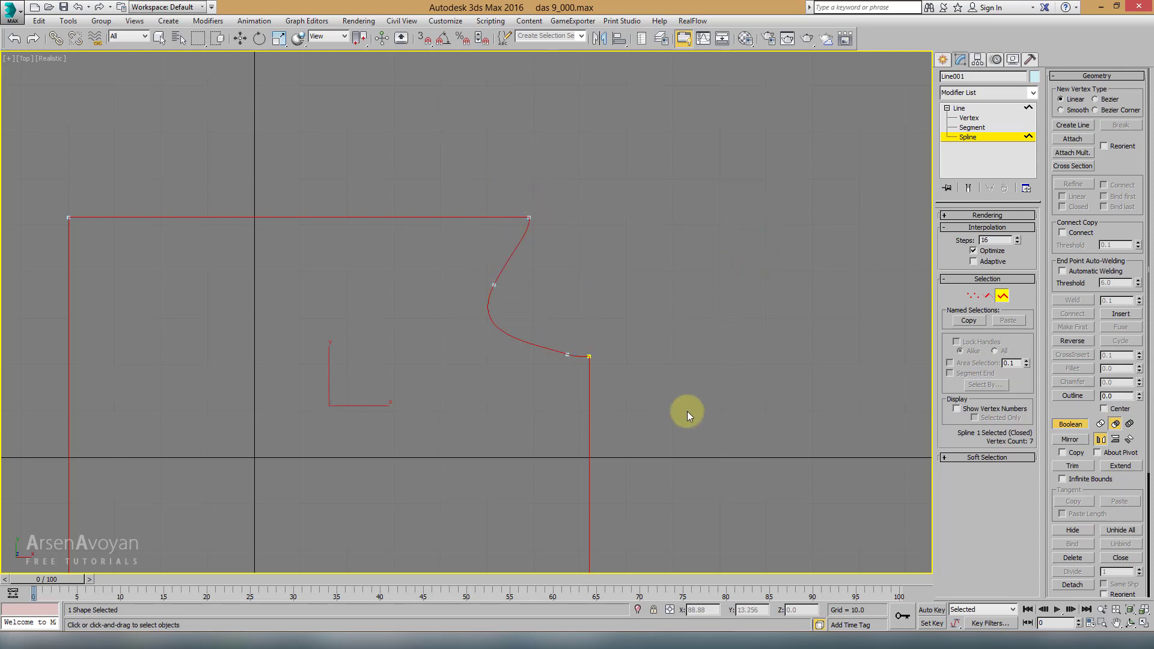
# Leave spline editing and centre the notched outline in the view
pyautogui.click(1002, 295)
pyautogui.press('w')
pyautogui.scroll(3, 740, 278)
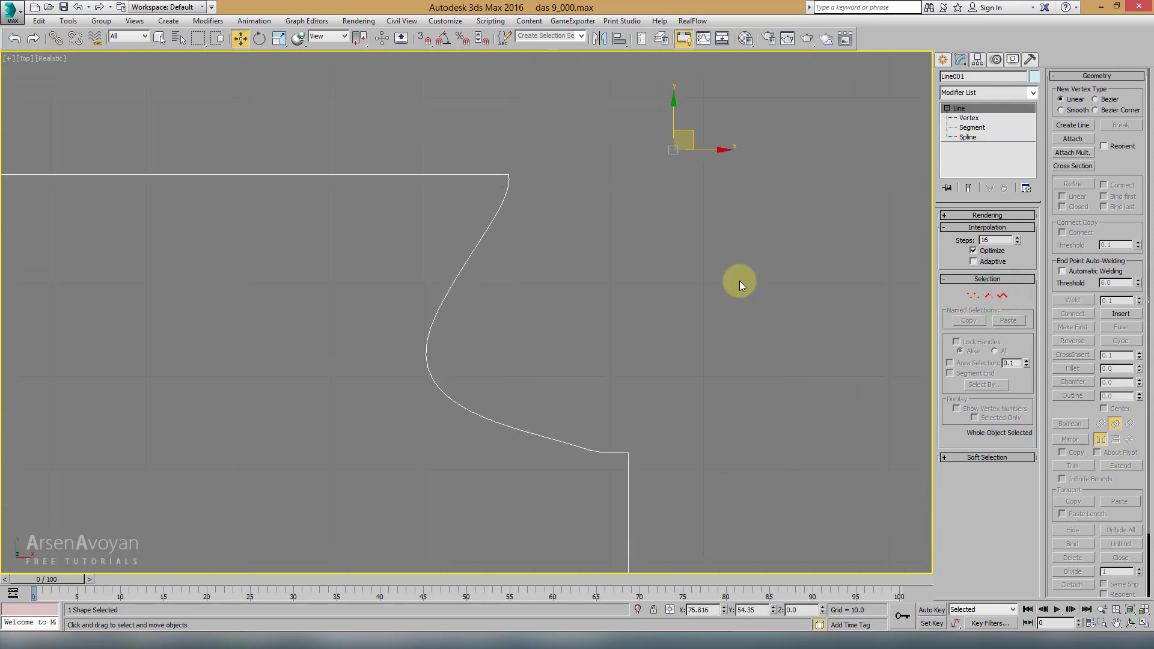
pyautogui.click(973, 295)
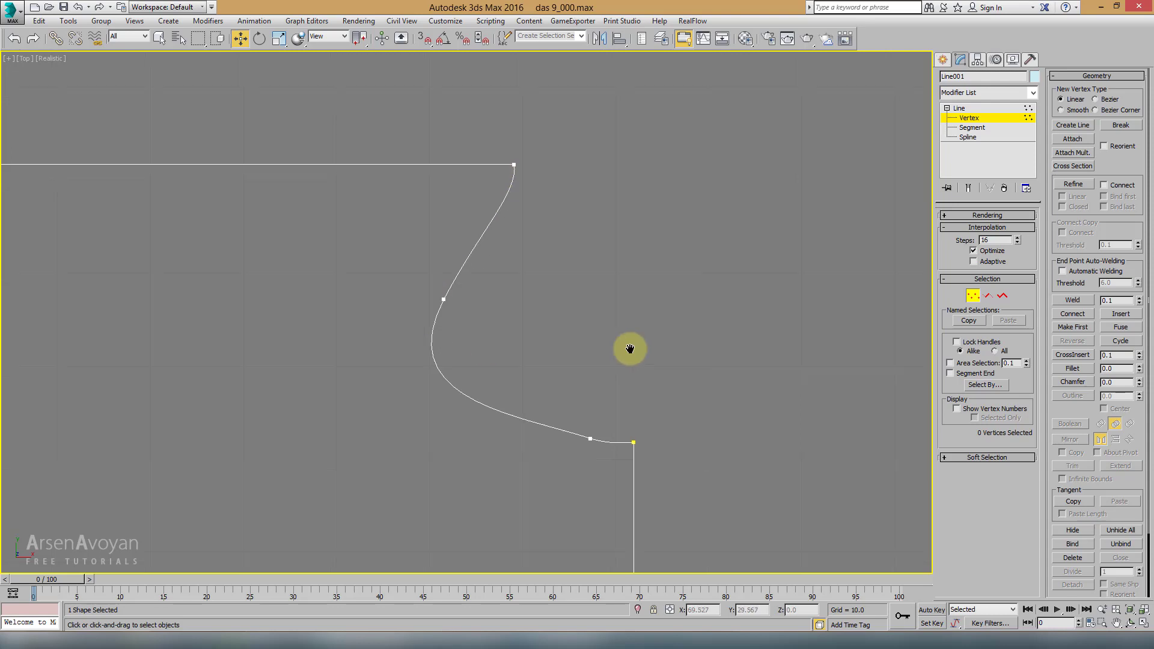
pyautogui.scroll(-3, 655, 216)
pyautogui.scroll(-2, 780, 208)
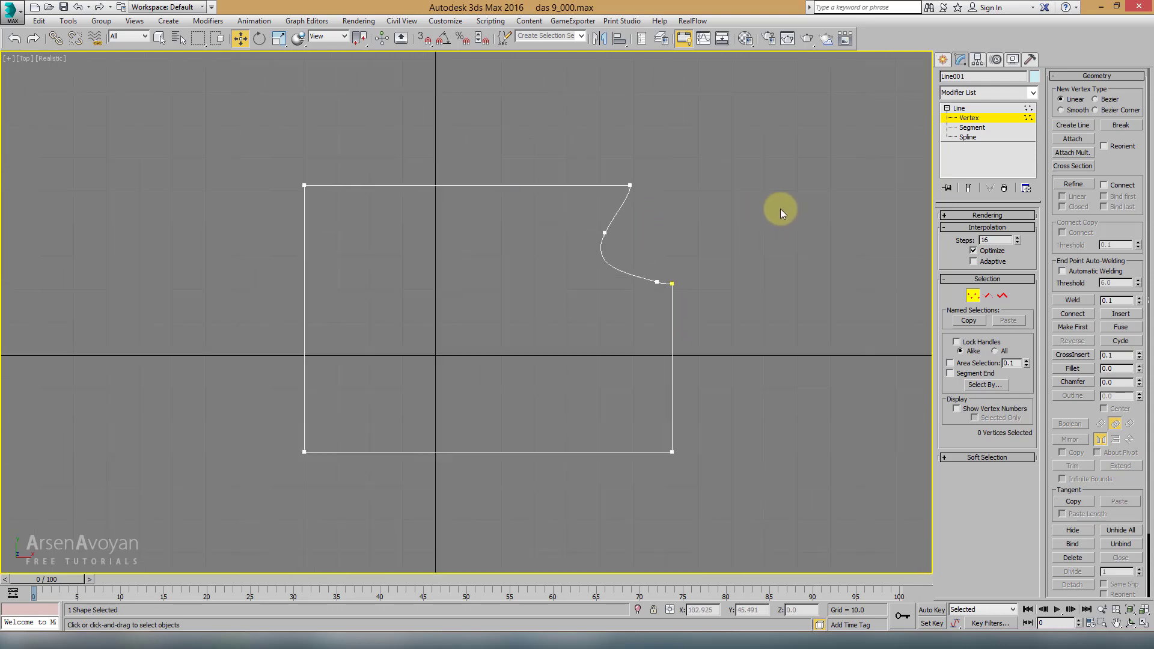
pyautogui.moveTo(802, 241); pyautogui.dragTo(776, 223, button='middle')
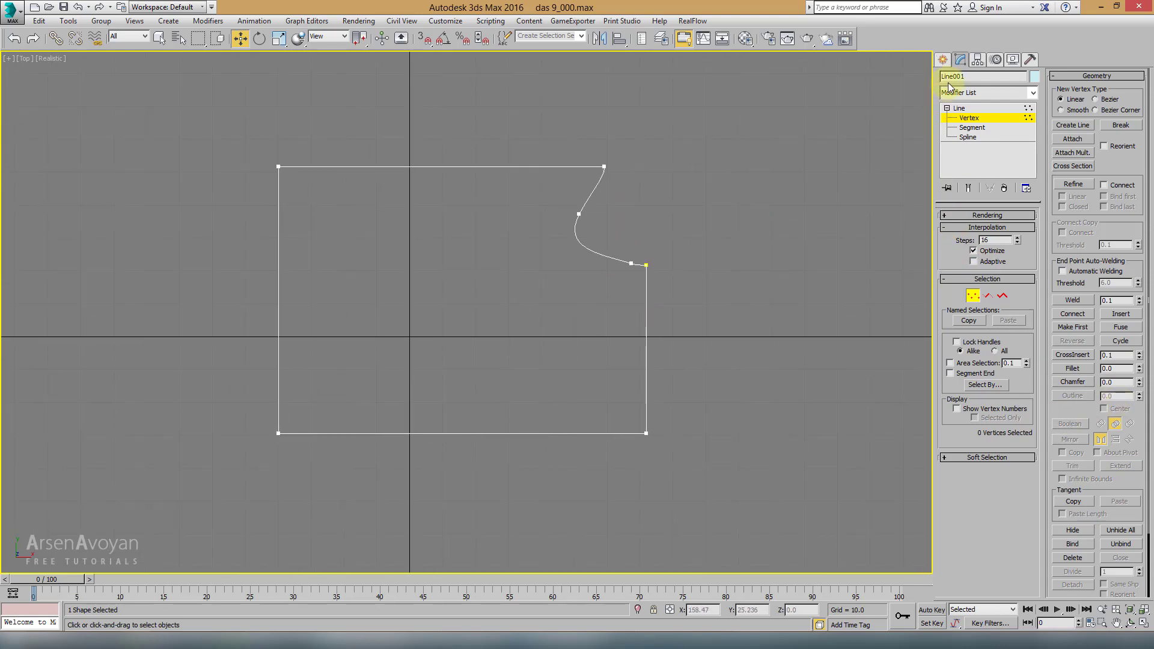
pyautogui.click(943, 60)
# Draw a six-point star and move it over the outline's left side
pyautogui.click(964, 158)
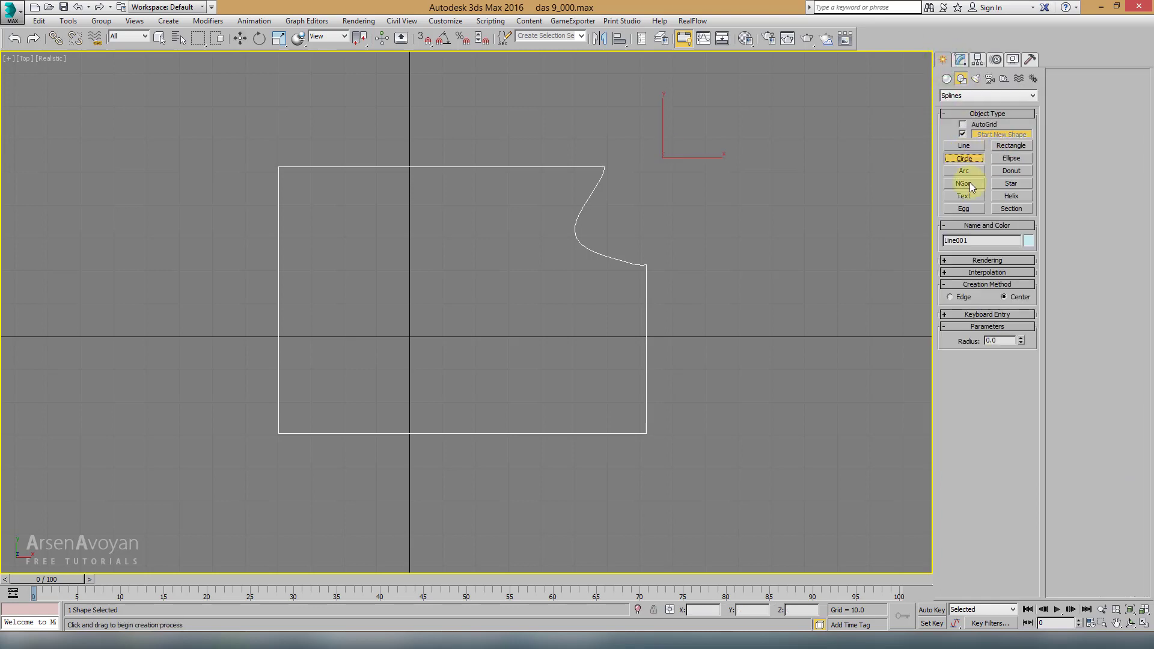
pyautogui.click(1010, 186)
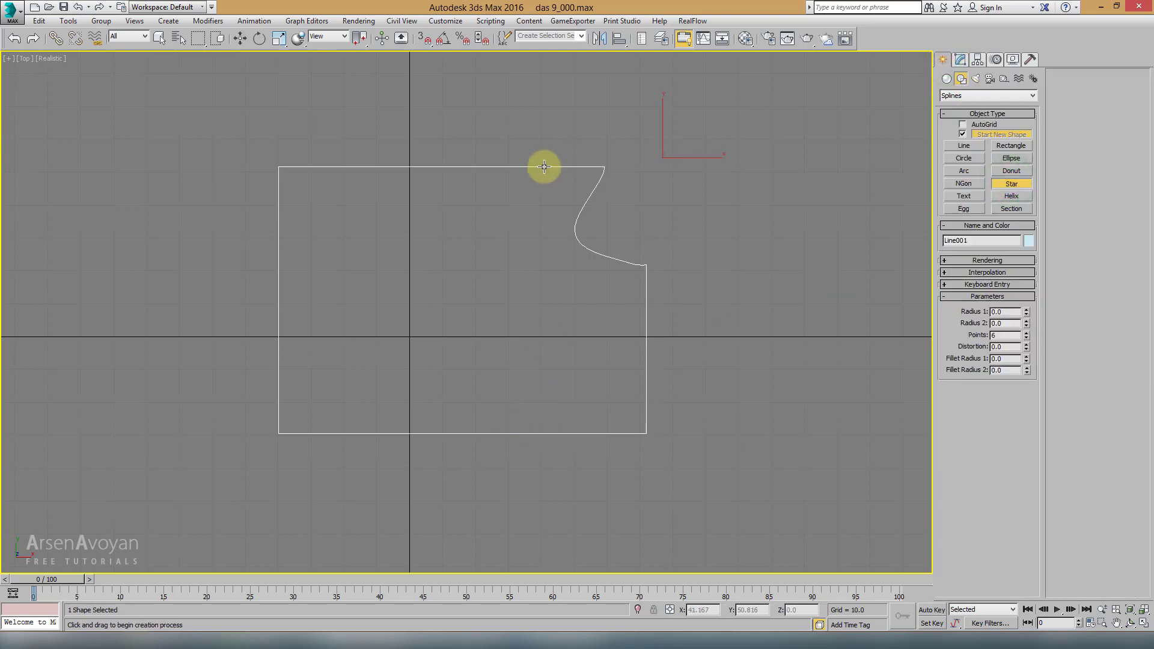
pyautogui.moveTo(544, 166); pyautogui.dragTo(629, 302)
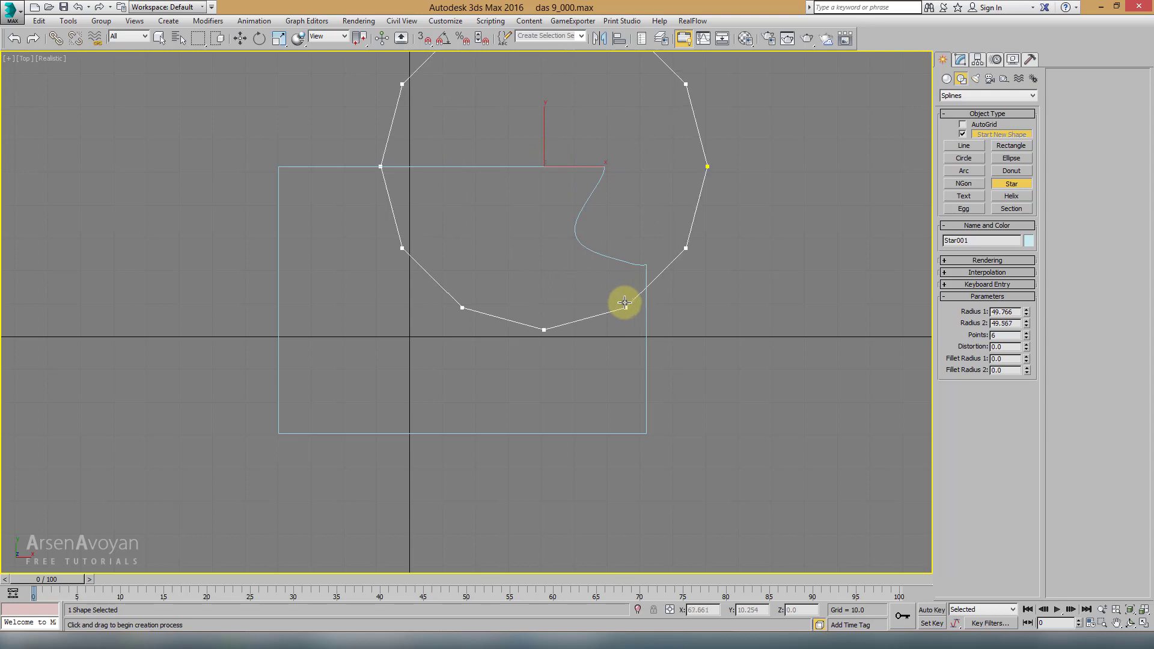
pyautogui.click(594, 235)
pyautogui.press('w')
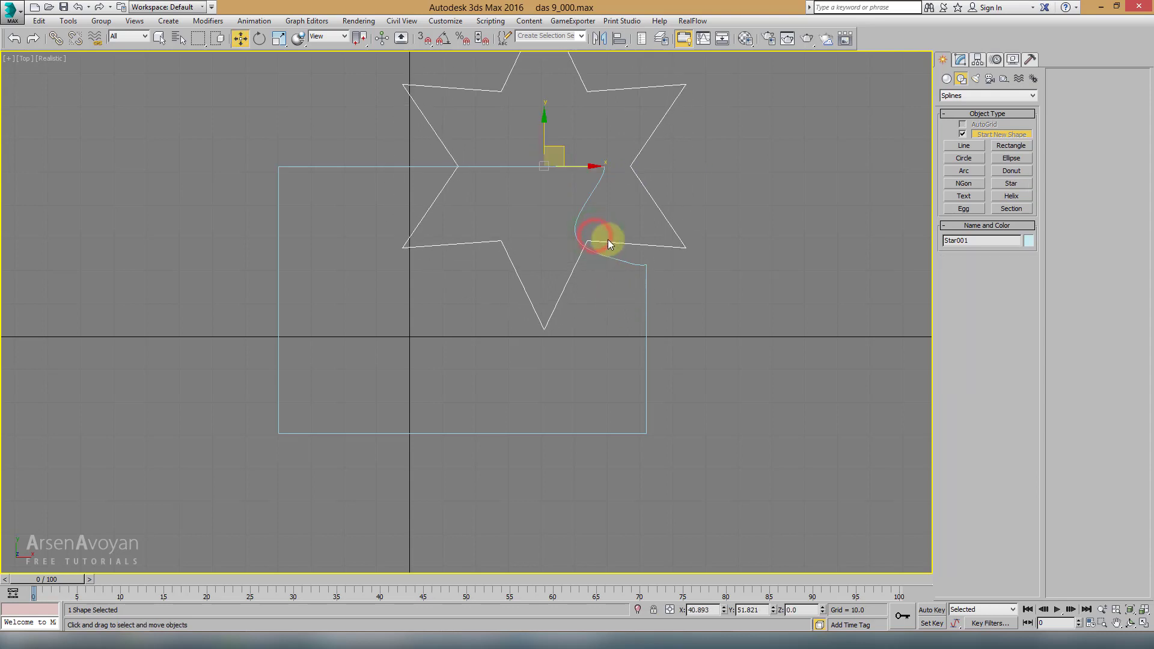
pyautogui.moveTo(607, 239); pyautogui.dragTo(583, 373, button='middle')
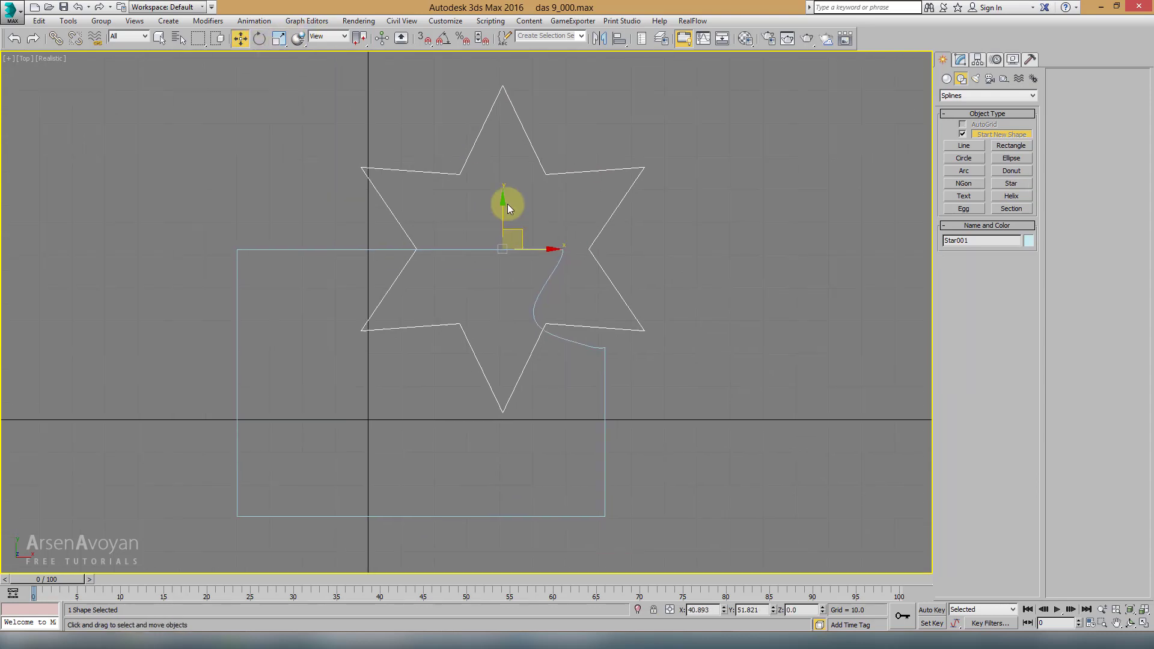
pyautogui.moveTo(517, 230); pyautogui.dragTo(278, 246)
# Pan the Top view to frame both shapes and select the notched rectangle
pyautogui.moveTo(279, 246); pyautogui.dragTo(311, 211, button='middle')
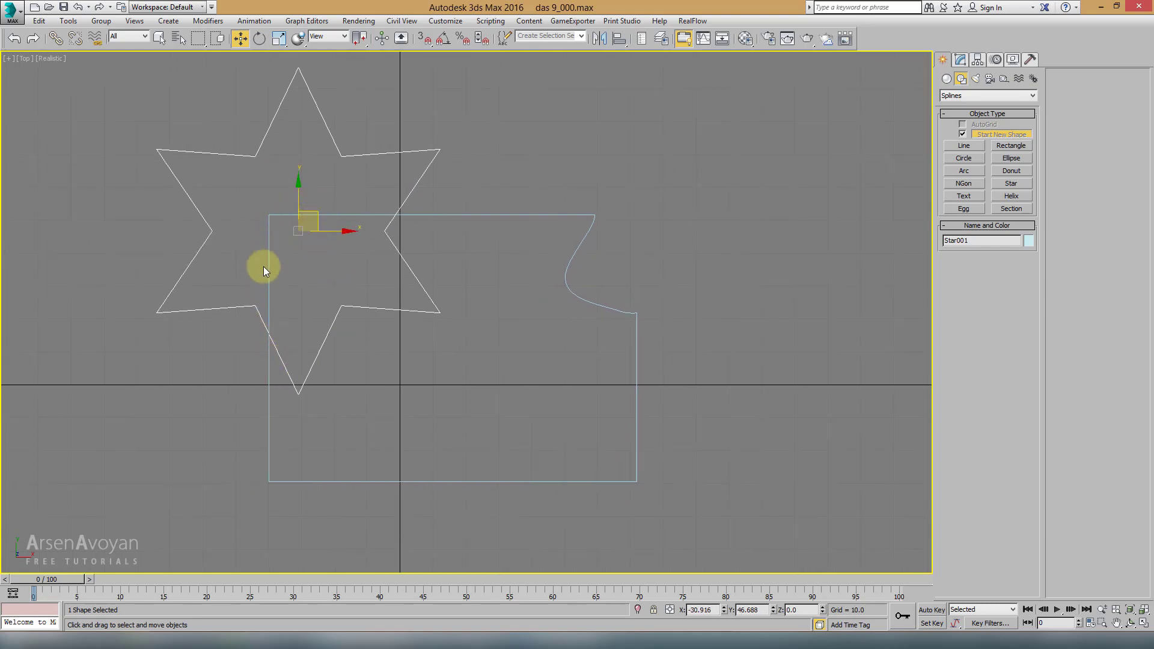
pyautogui.moveTo(312, 268); pyautogui.dragTo(318, 260, button='middle')
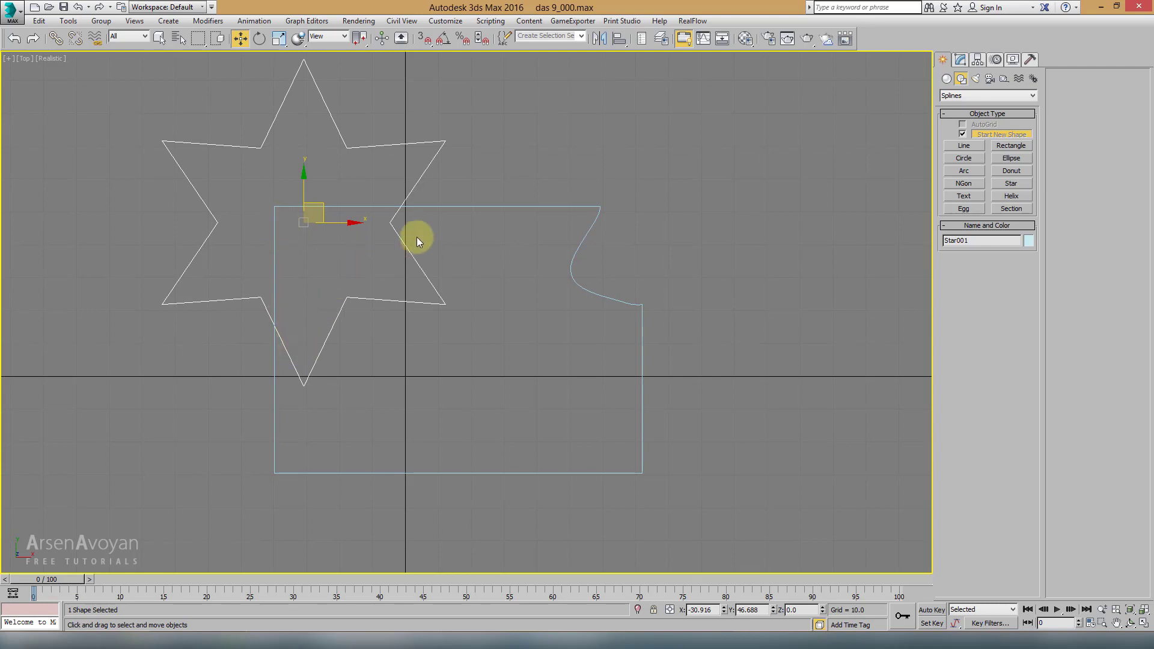
pyautogui.moveTo(300, 261); pyautogui.dragTo(373, 270, button='middle')
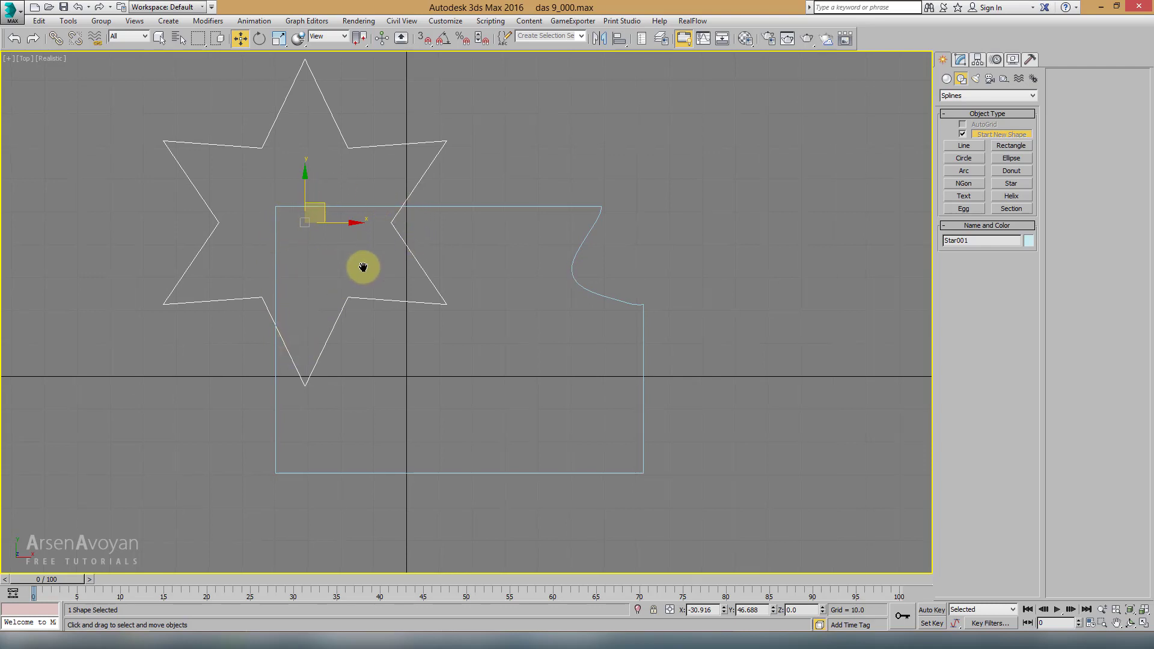
pyautogui.click(576, 217)
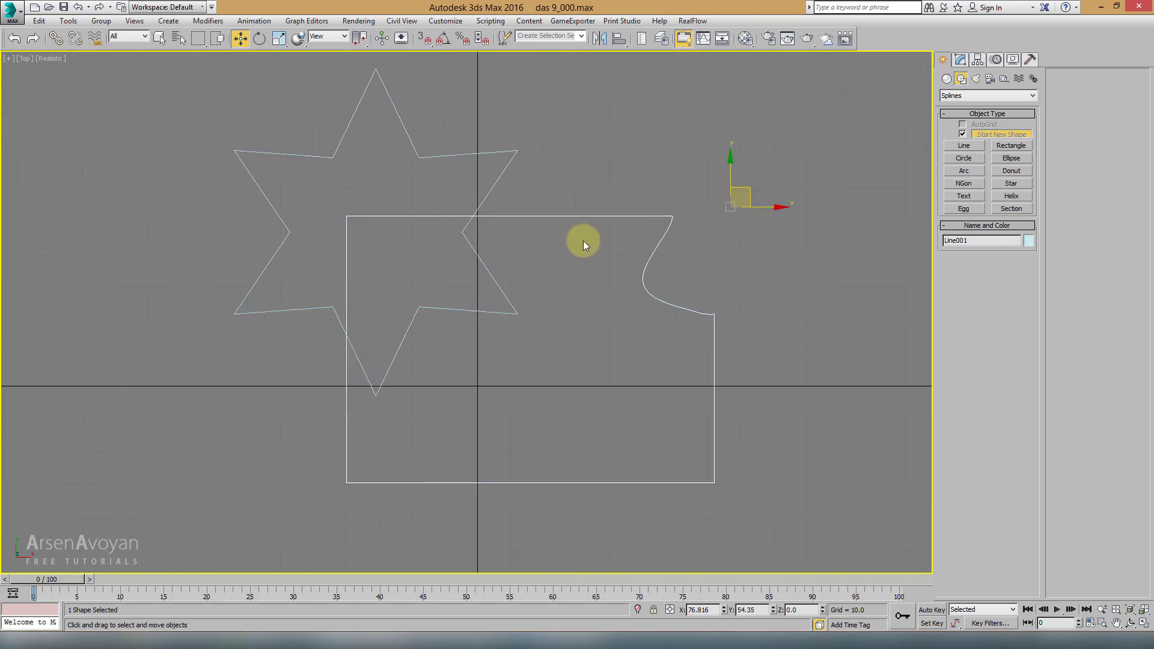
# Attach the star to Line001 in Modify and switch to Spline level
pyautogui.click(960, 60)
pyautogui.click(1073, 139)
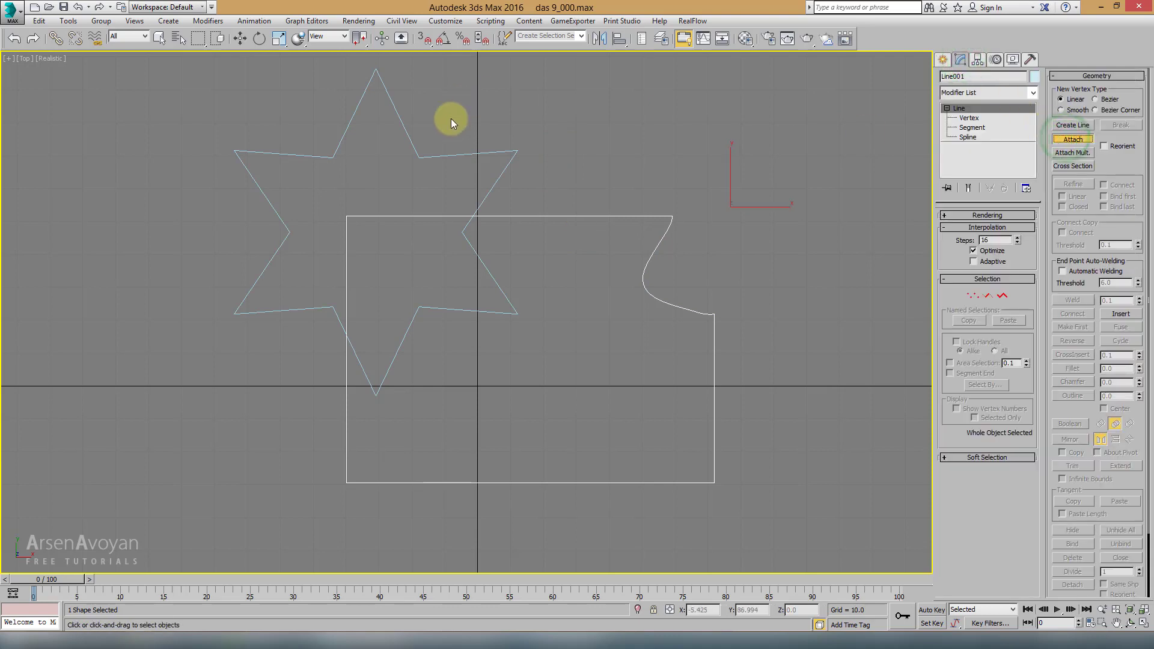
pyautogui.click(451, 156)
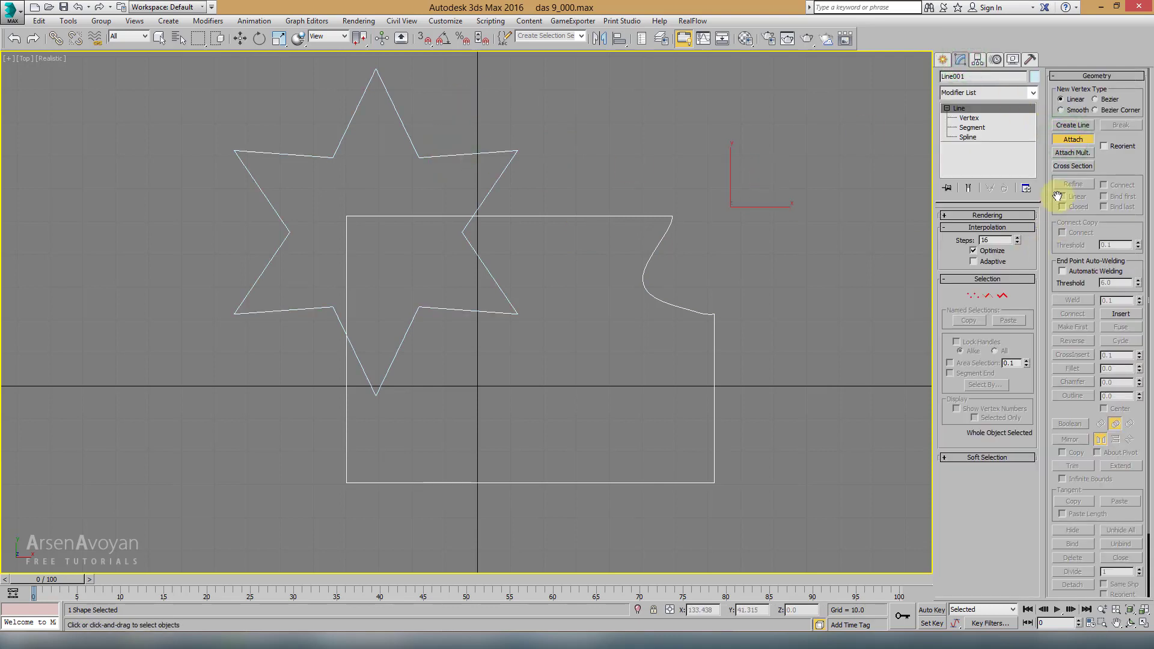
pyautogui.click(1002, 296)
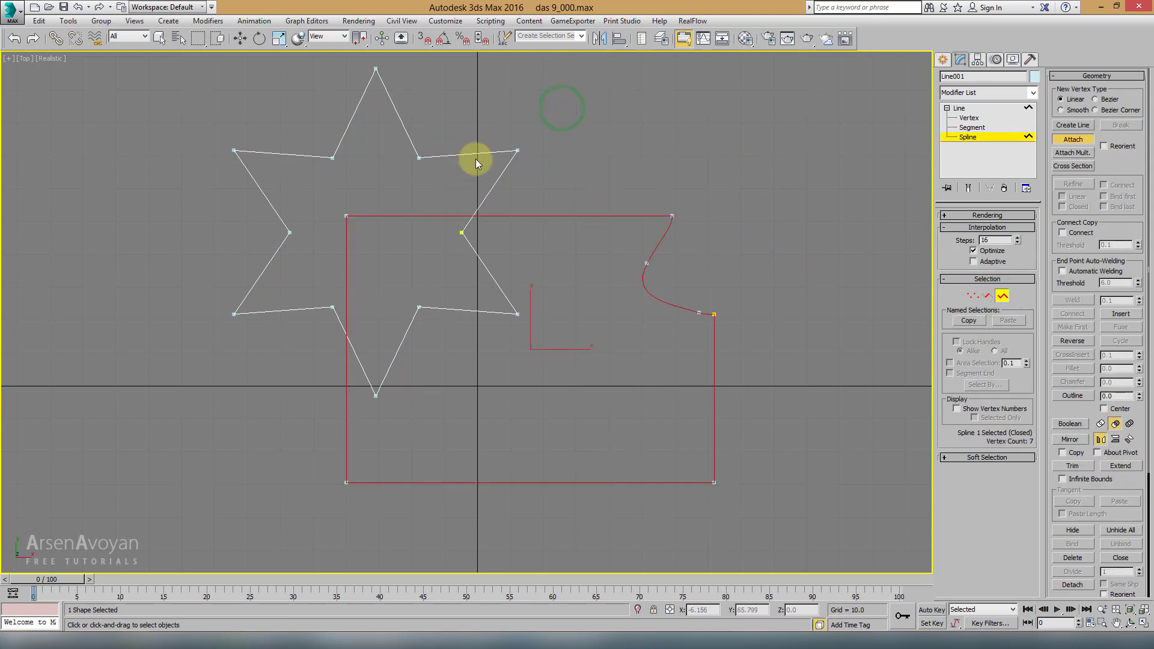
pyautogui.rightClick(493, 151)
pyautogui.rightClick(704, 217)
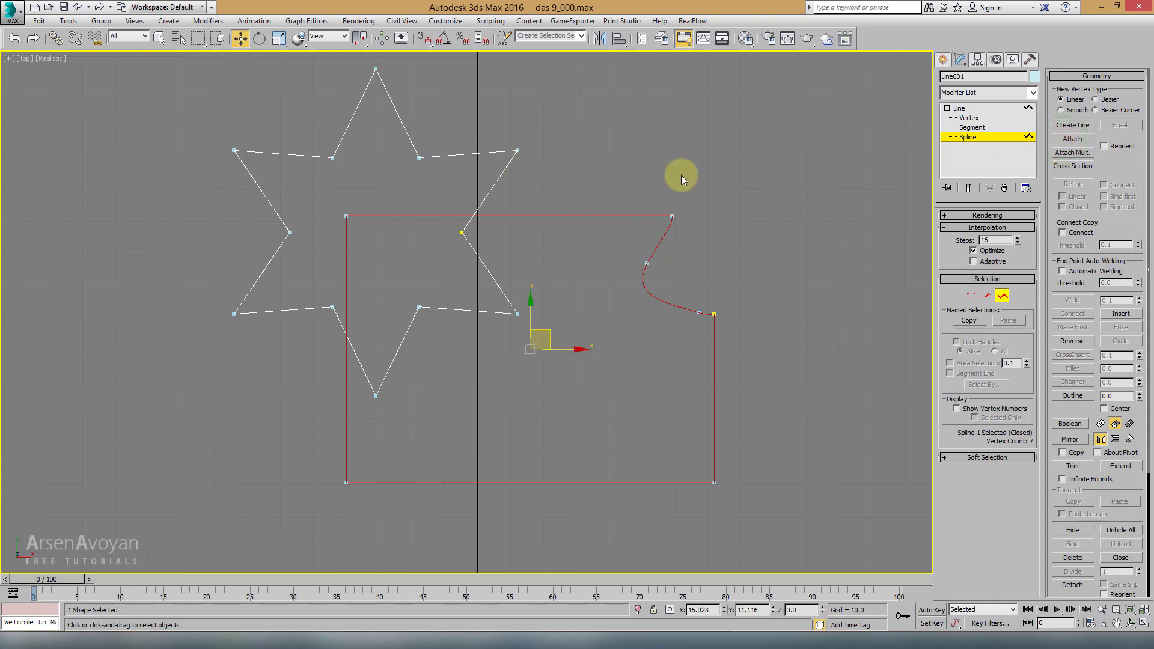
# Select the rectangle spline and Boolean-intersect it with the star
pyautogui.click(426, 148)
pyautogui.click(590, 216)
pyautogui.moveTo(378, 153); pyautogui.dragTo(378, 153)
pyautogui.moveTo(550, 183); pyautogui.dragTo(576, 272)
pyautogui.moveTo(430, 175); pyautogui.dragTo(431, 176)
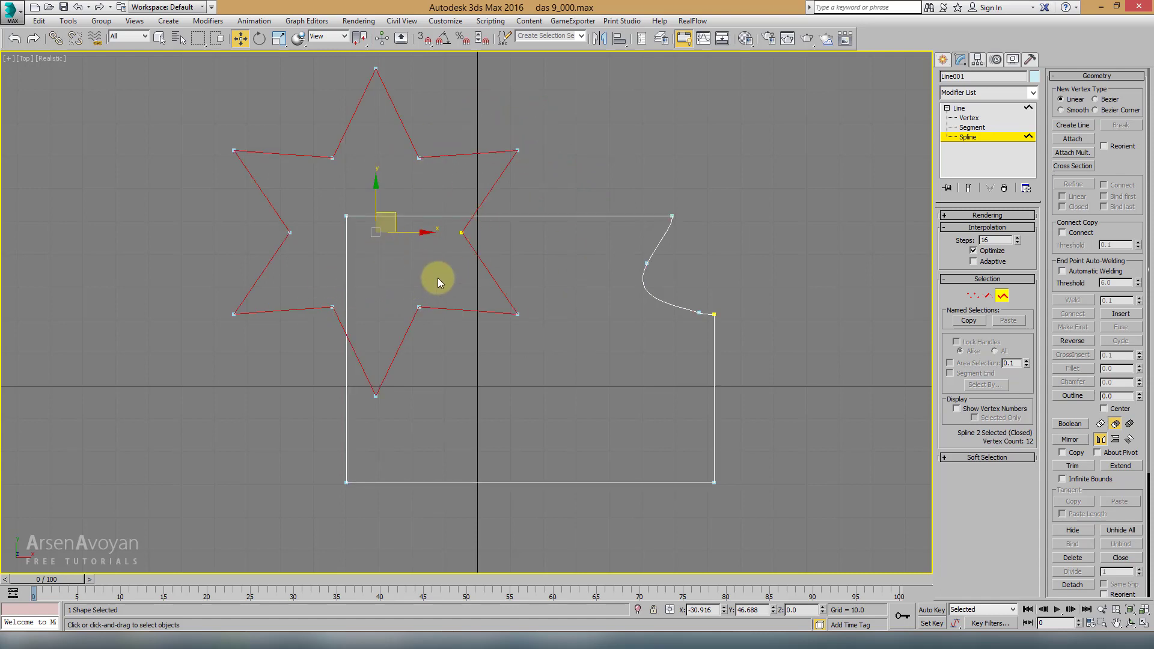
pyautogui.moveTo(563, 191); pyautogui.dragTo(570, 248)
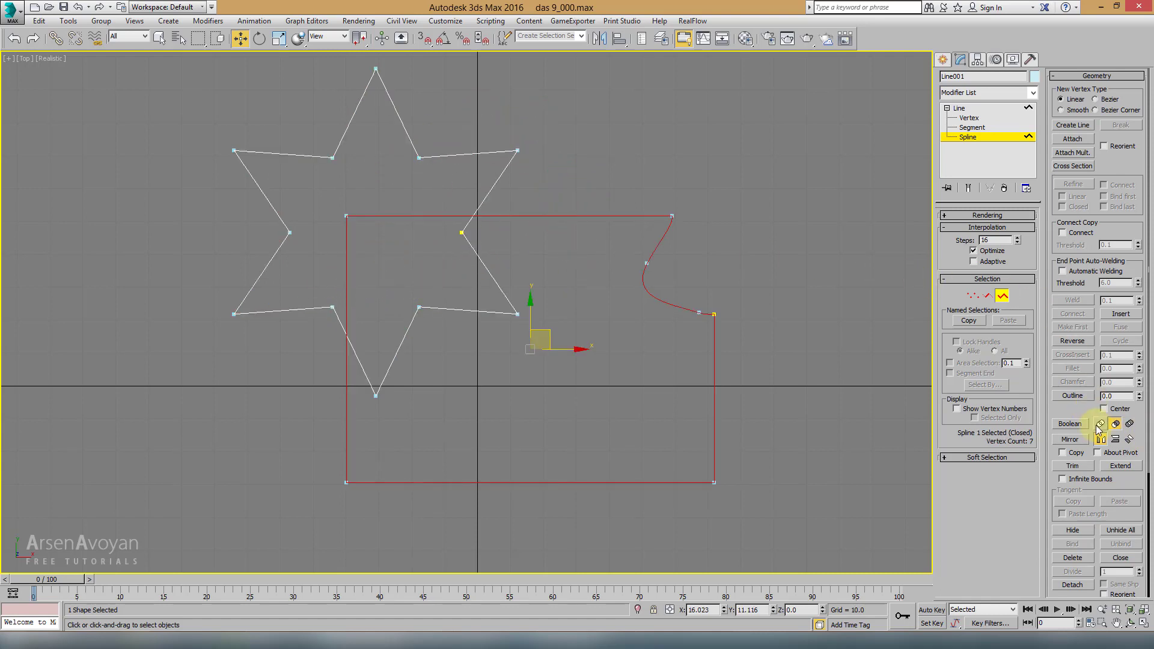
pyautogui.click(1129, 424)
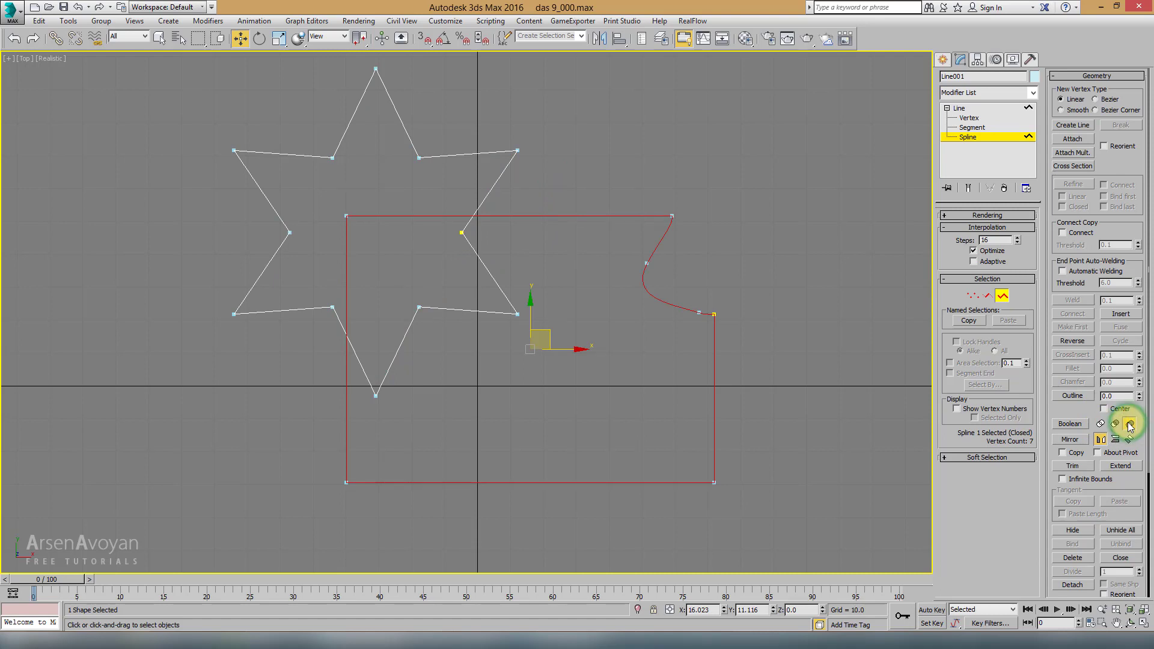
pyautogui.click(1073, 424)
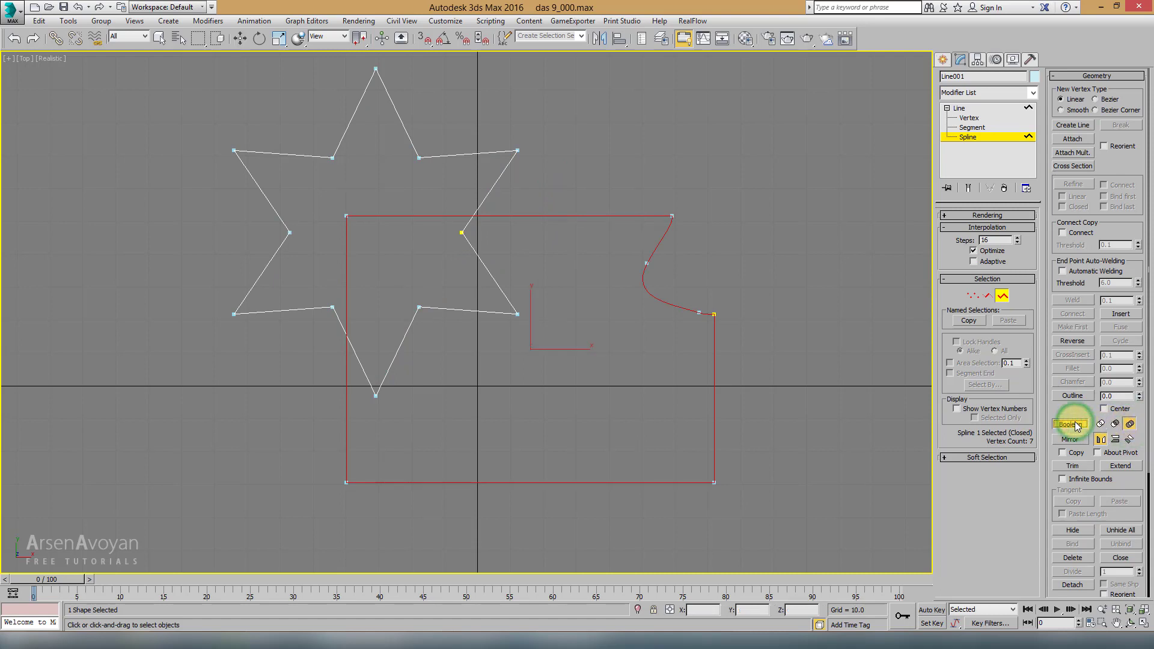
pyautogui.click(483, 153)
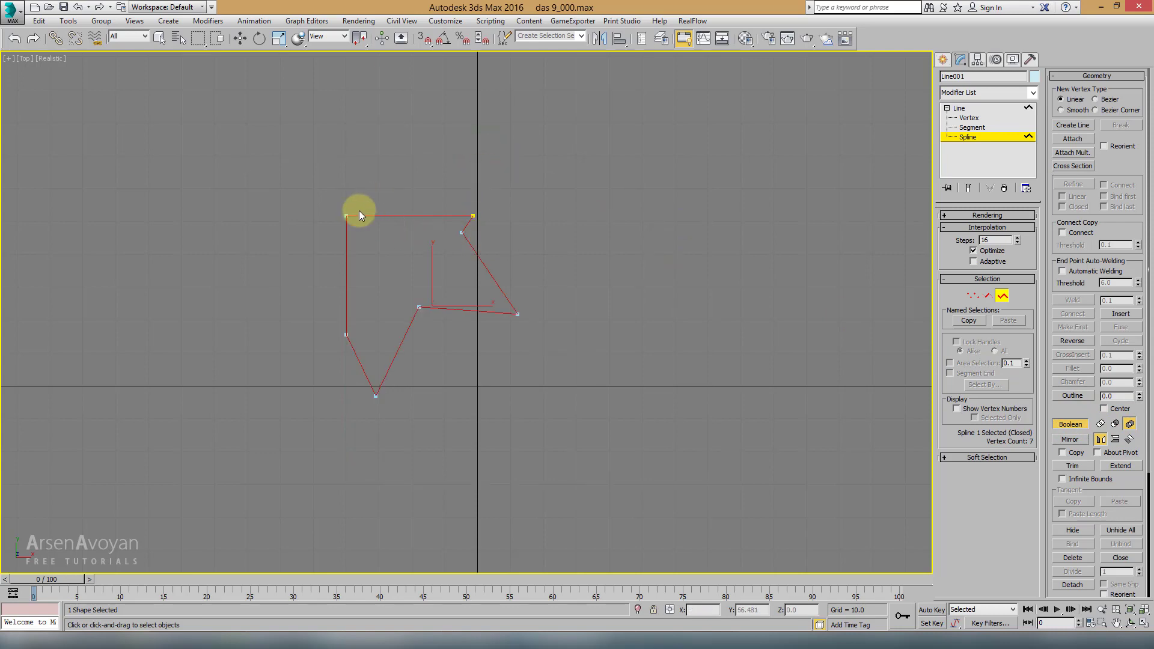
pyautogui.click(1002, 295)
# Apply a Bevel modifier to the arrow outline and orbit to inspect the solid
pyautogui.click(985, 96)
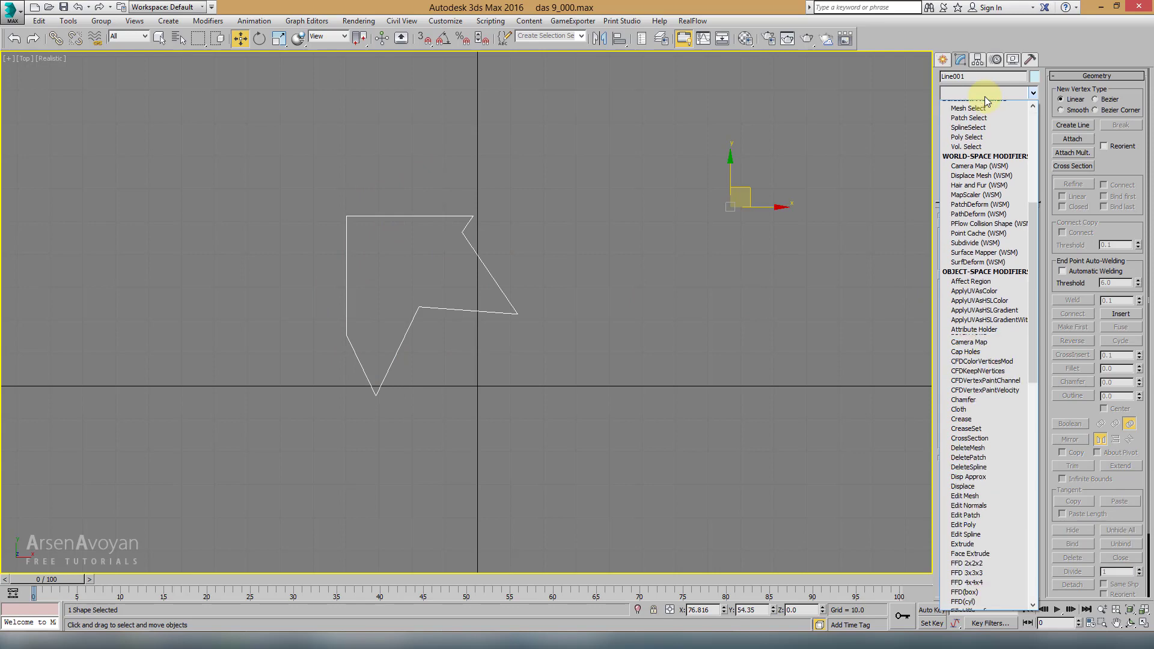
pyautogui.press('b')
pyautogui.click(983, 114)
pyautogui.hotkey('alt', 'w')
pyautogui.hotkey('alt', 'w')
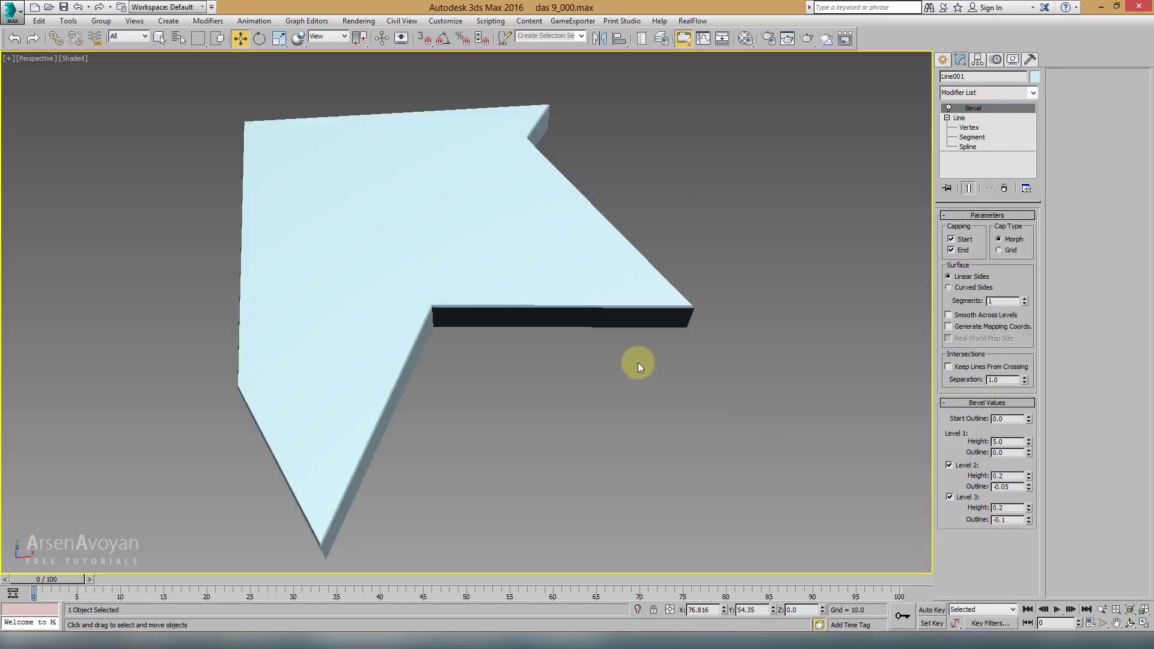
pyautogui.keyDown('alt'); pyautogui.moveTo(633, 364); pyautogui.dragTo(645, 194, button='middle'); pyautogui.keyUp('alt')
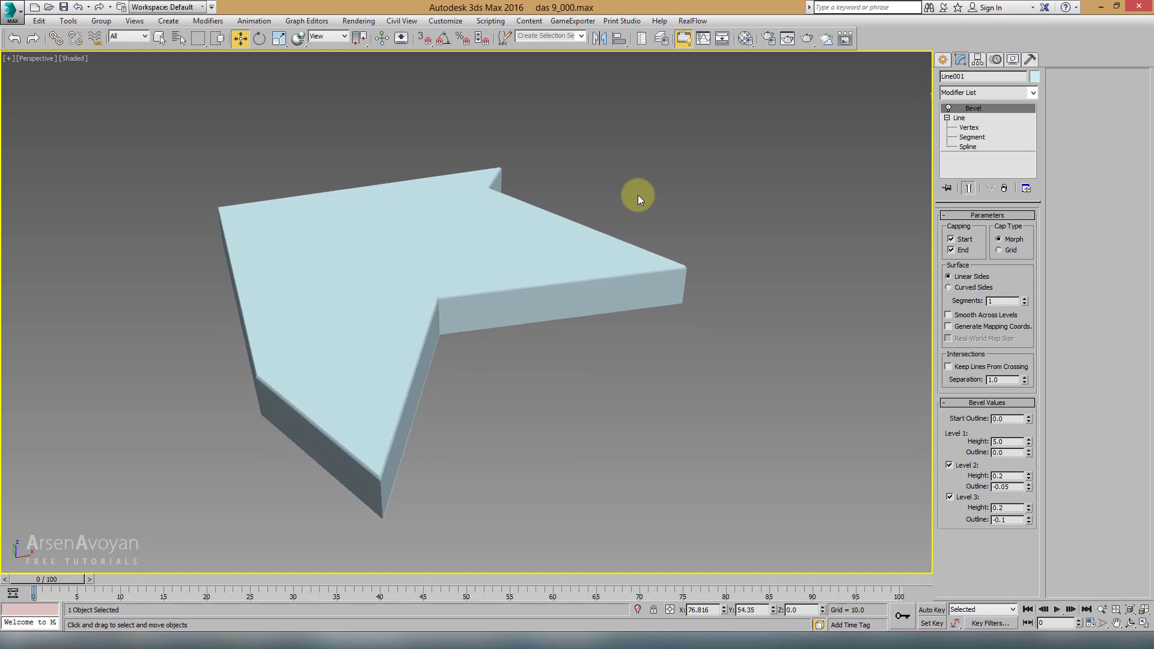
# Restore four viewports, select the beveled arrow and delete it, confirming the scene is empty
pyautogui.hotkey('alt', 'w')
pyautogui.click(359, 165)
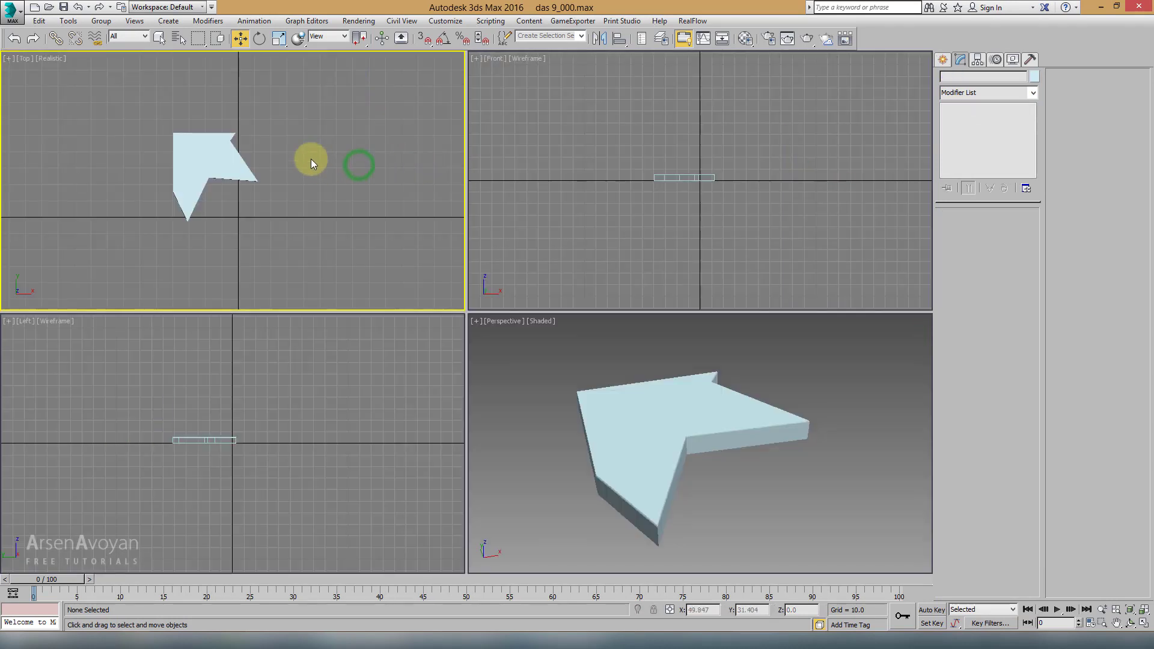
pyautogui.moveTo(322, 109); pyautogui.dragTo(184, 244)
pyautogui.press('Delete')
pyautogui.rightClick(682, 436)
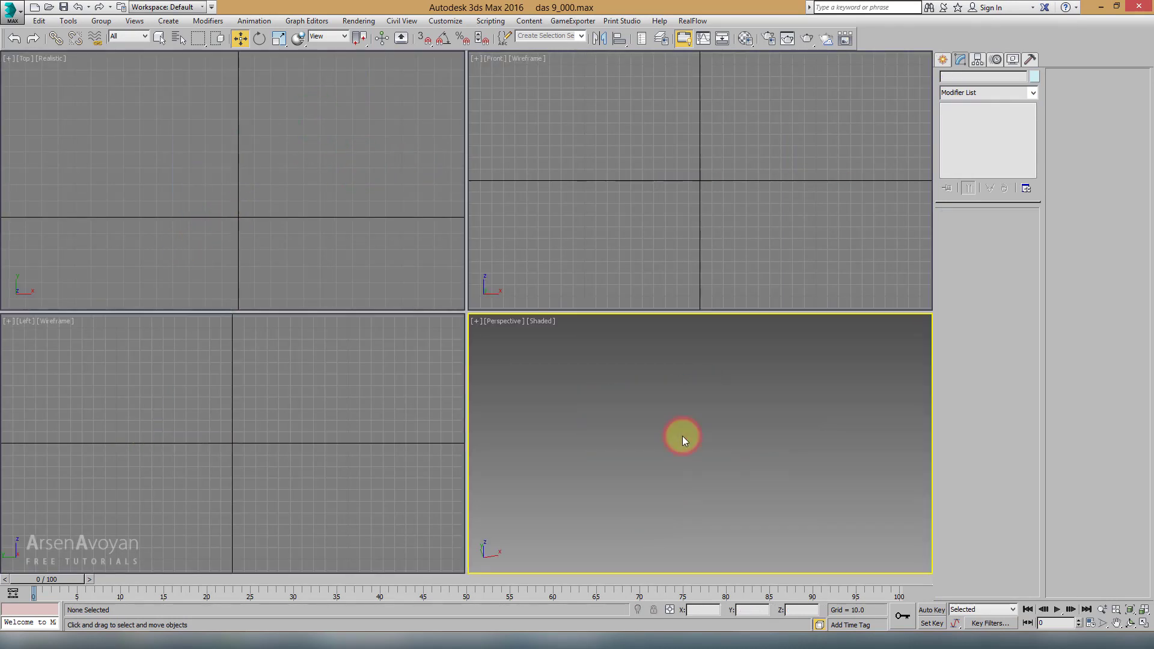
pyautogui.press('h')
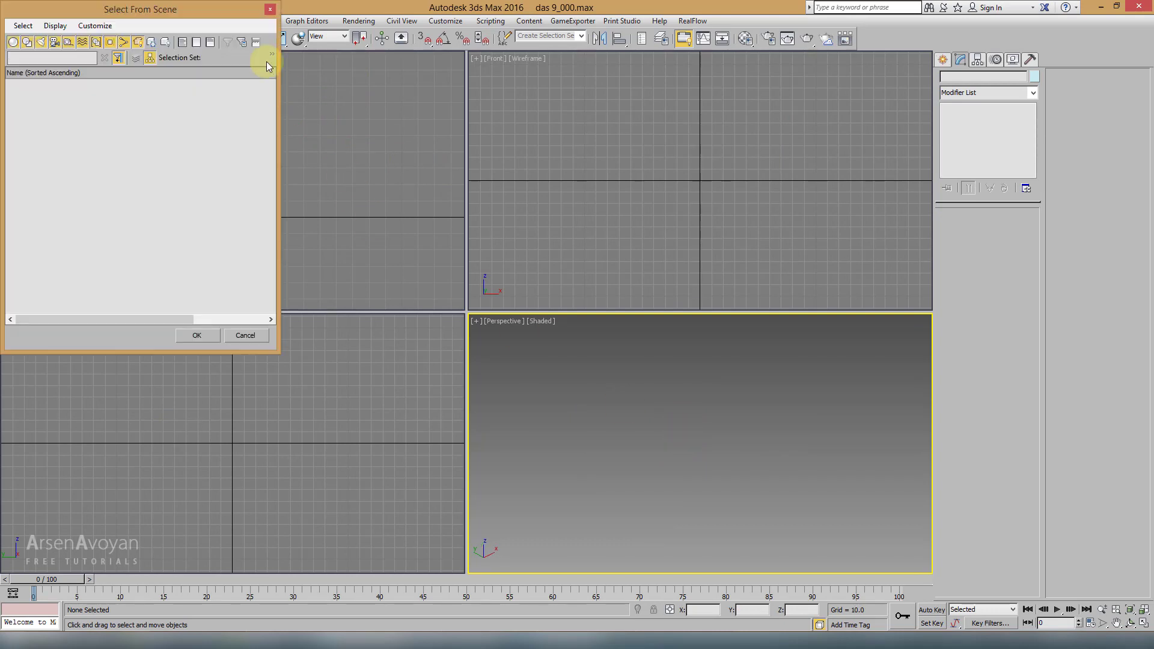
pyautogui.click(270, 9)
# Show the home grid, recentre the Top view, and pan and zoom the Front view around the origin
pyautogui.press('g')
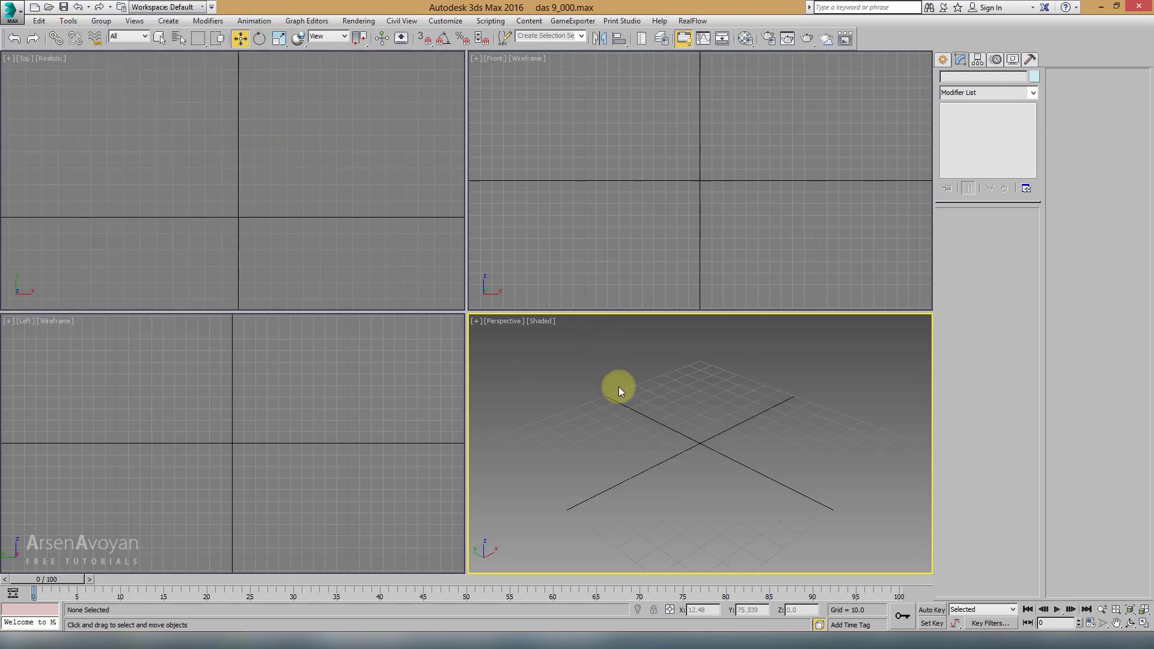
pyautogui.click(372, 211)
pyautogui.press('z')
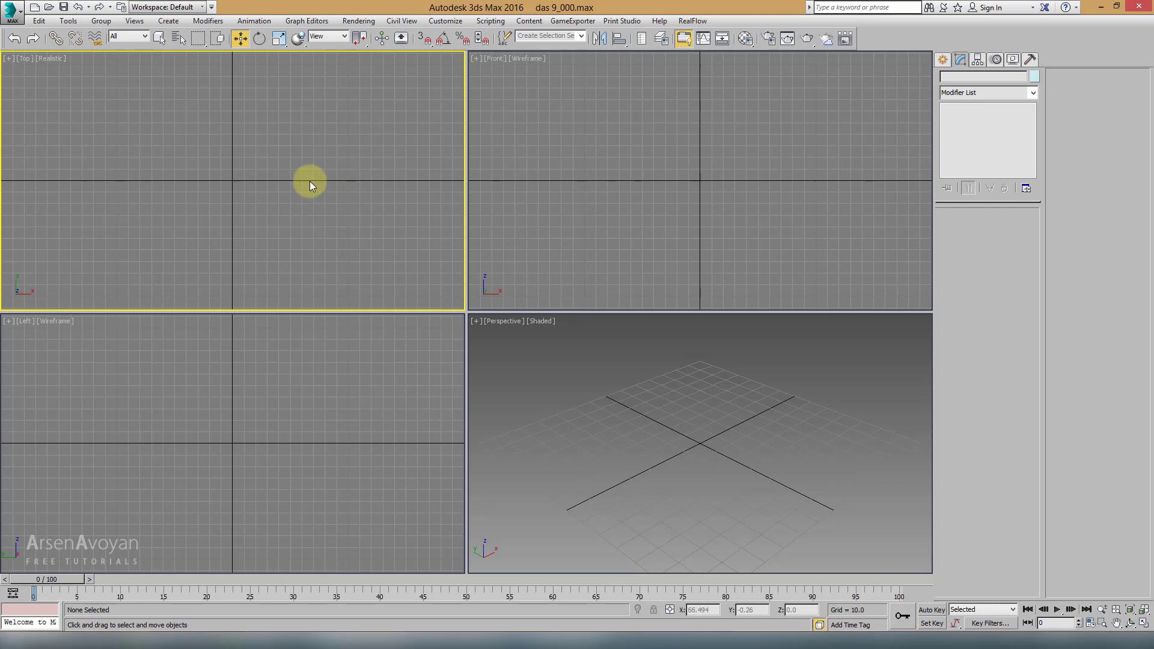
pyautogui.moveTo(658, 163)
pyautogui.mouseDown(button='middle')
pyautogui.moveTo(658, 194)
pyautogui.moveTo(706, 190)
pyautogui.moveTo(706, 247)
pyautogui.mouseUp(button='middle')
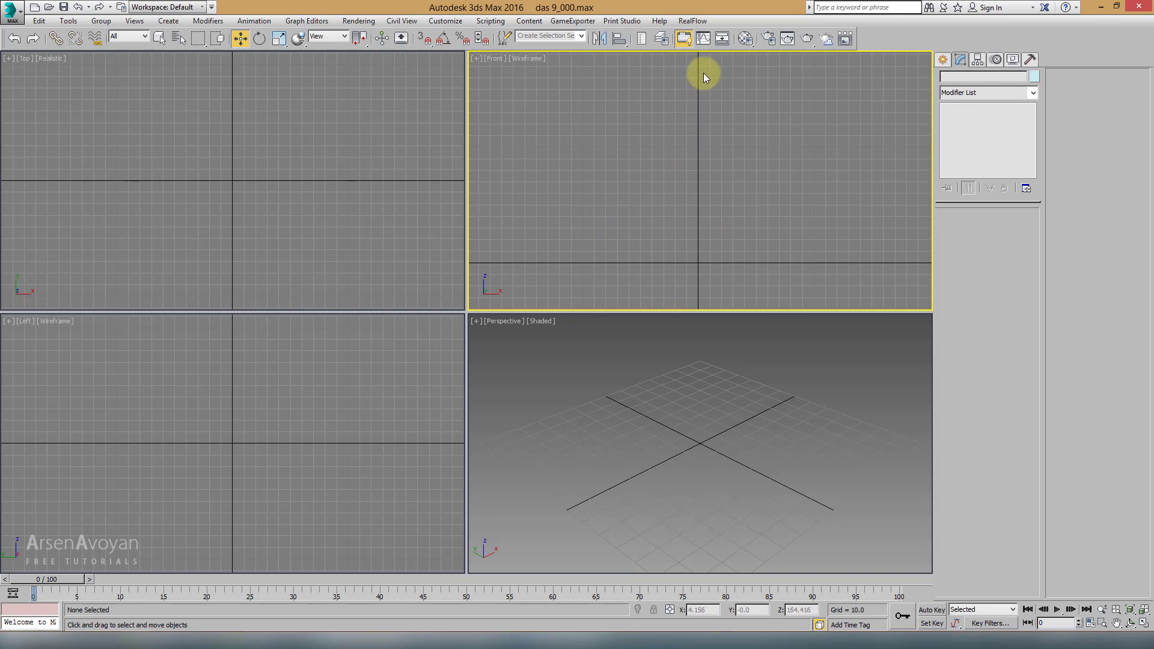
pyautogui.scroll(-4, 701, 174)
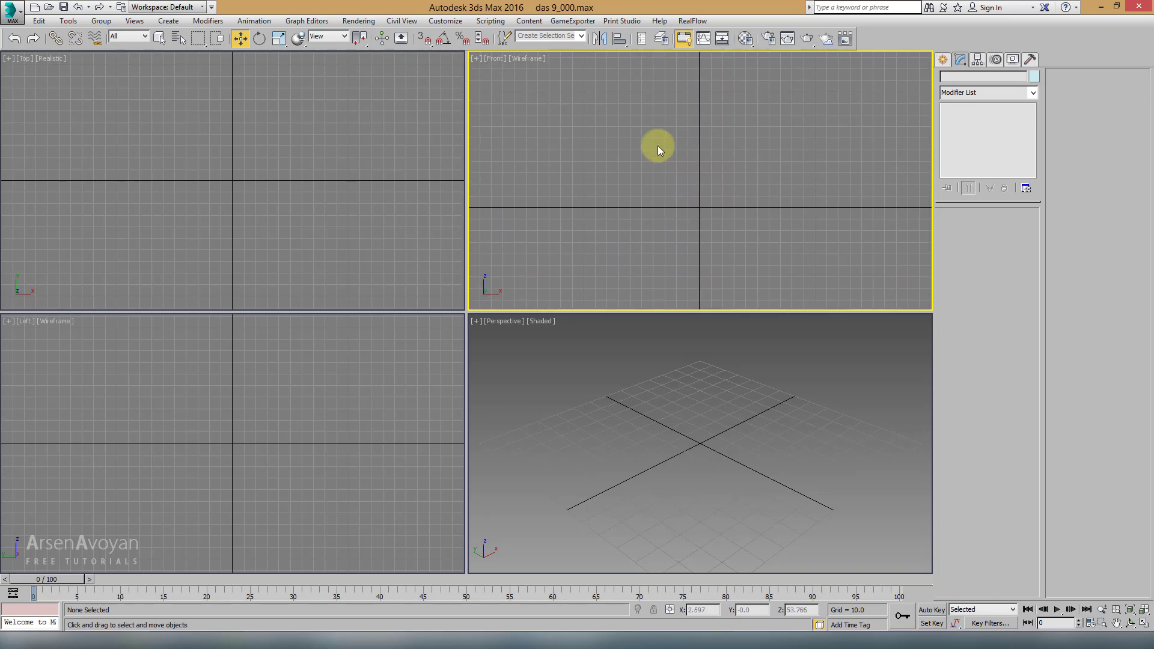
# Choose the Line spline tool and maximize the Top viewport for drawing
pyautogui.click(943, 59)
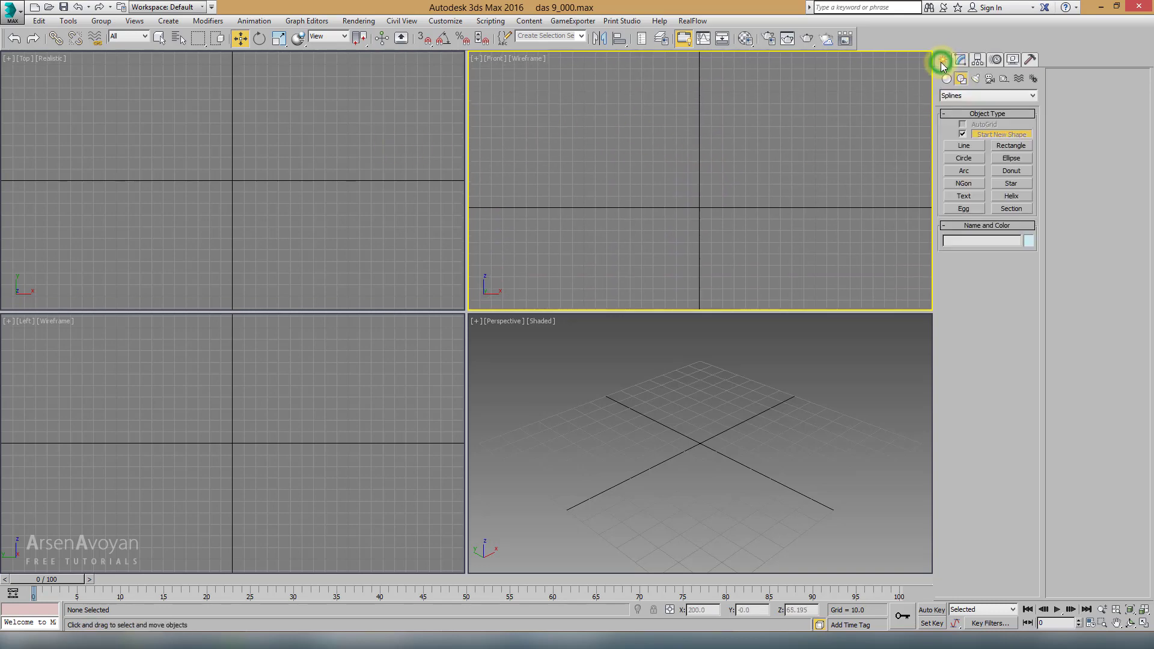
pyautogui.click(964, 147)
pyautogui.rightClick(378, 145)
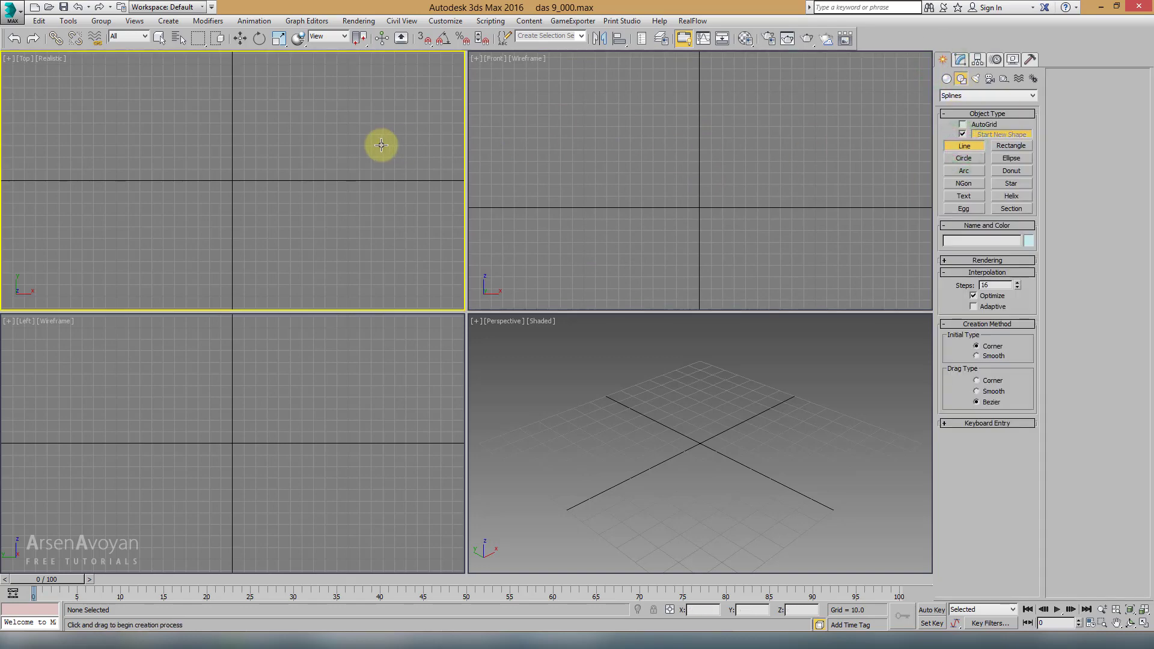
pyautogui.hotkey('alt', 'w')
pyautogui.scroll(1, 228, 324)
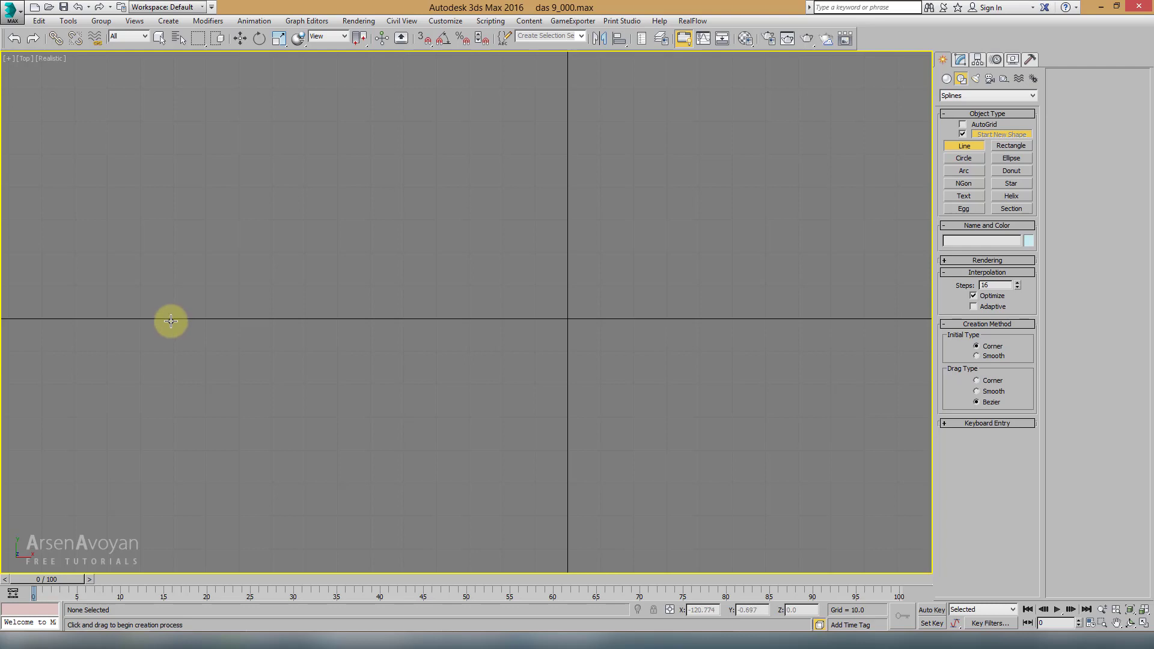
# Start the wavy line with alternating vertices from the left, removing two stray points
pyautogui.click(172, 321)
pyautogui.click(197, 312)
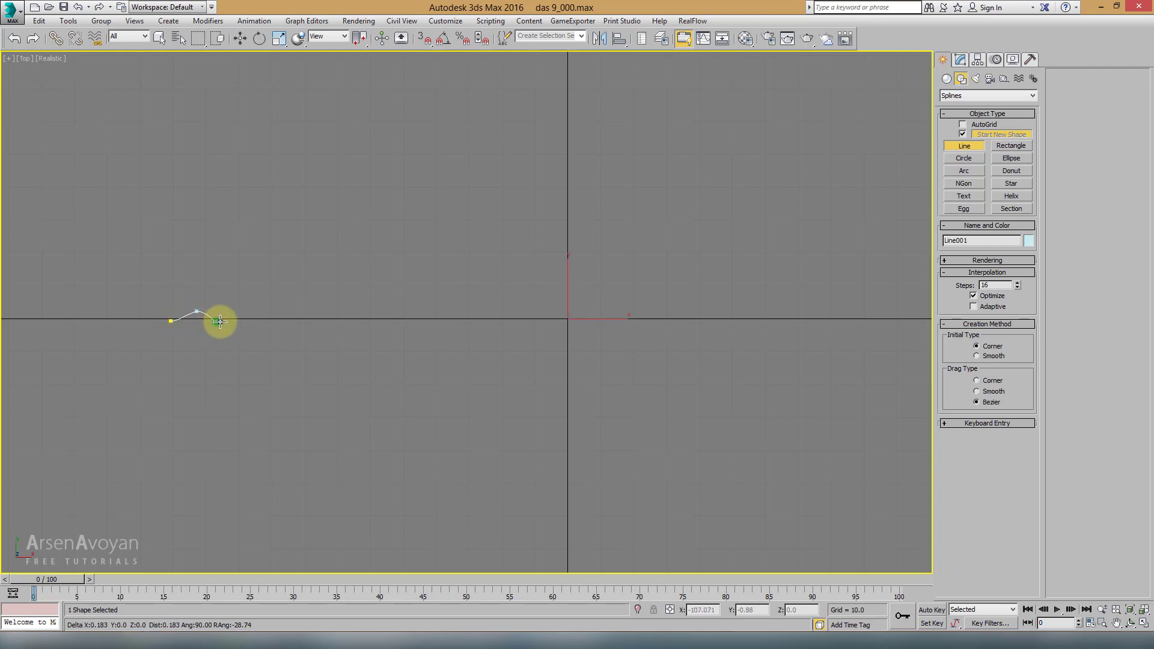
pyautogui.moveTo(244, 314); pyautogui.dragTo(539, 327)
pyautogui.click(368, 314)
pyautogui.click(387, 324)
pyautogui.click(426, 322)
pyautogui.click(511, 311)
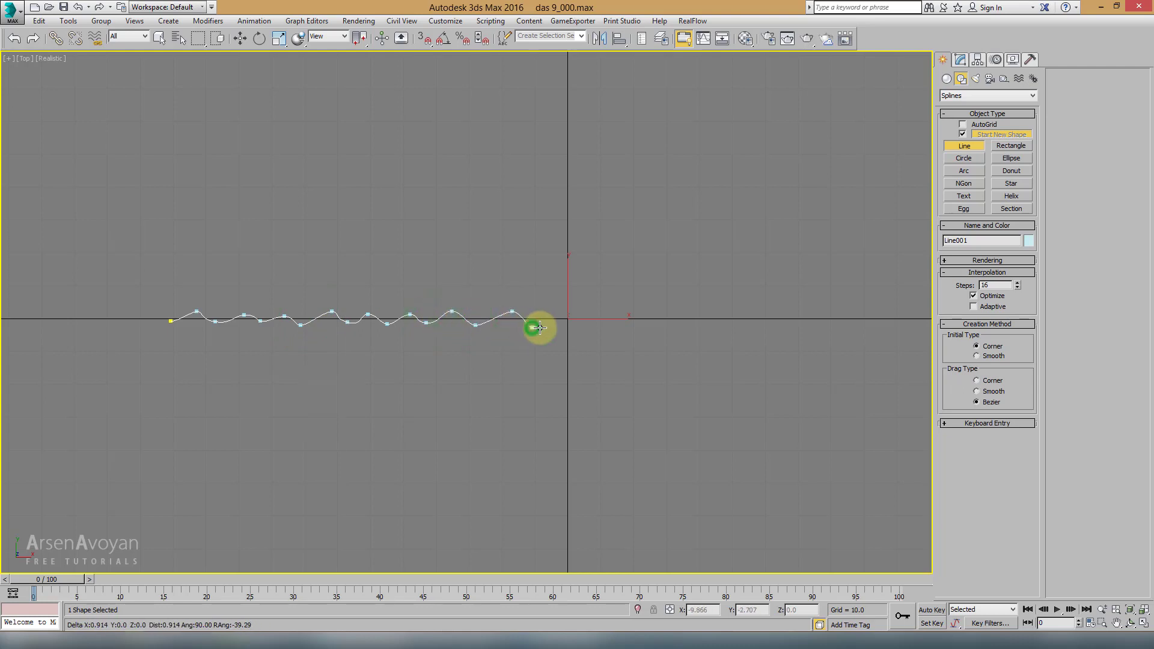
pyautogui.click(614, 263)
pyautogui.click(710, 245)
pyautogui.click(737, 369)
pyautogui.click(792, 423)
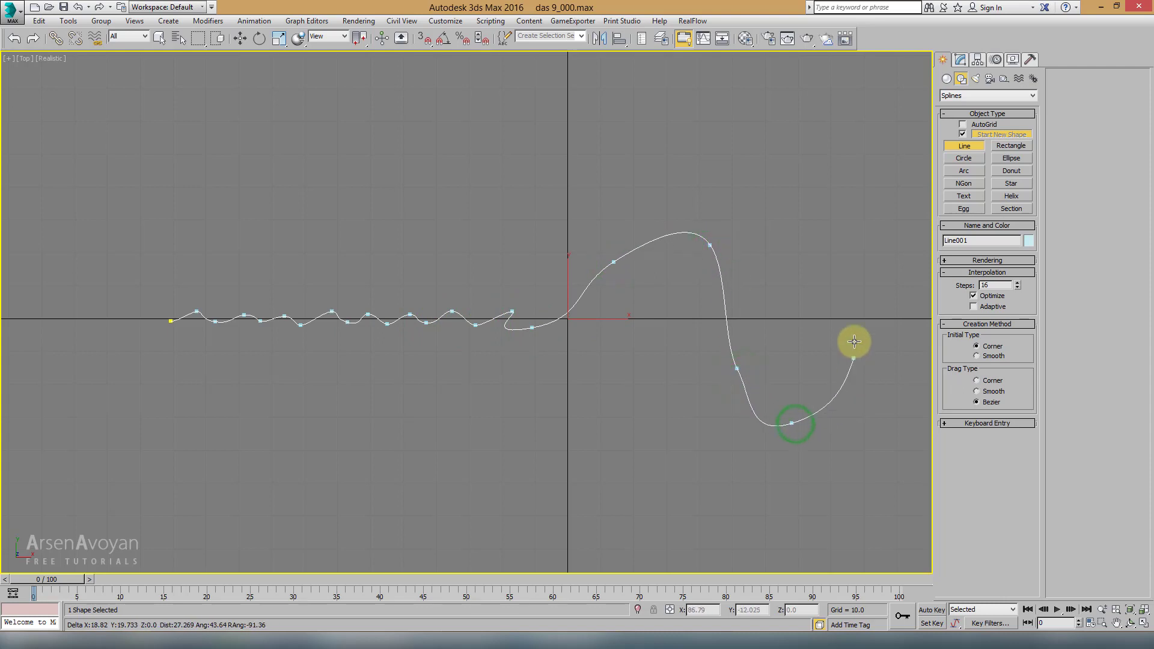
pyautogui.click(854, 329)
pyautogui.click(839, 263)
pyautogui.press('BackSpace')
pyautogui.press('BackSpace')
pyautogui.press('BackSpace')
pyautogui.press('BackSpace')
pyautogui.press('BackSpace')
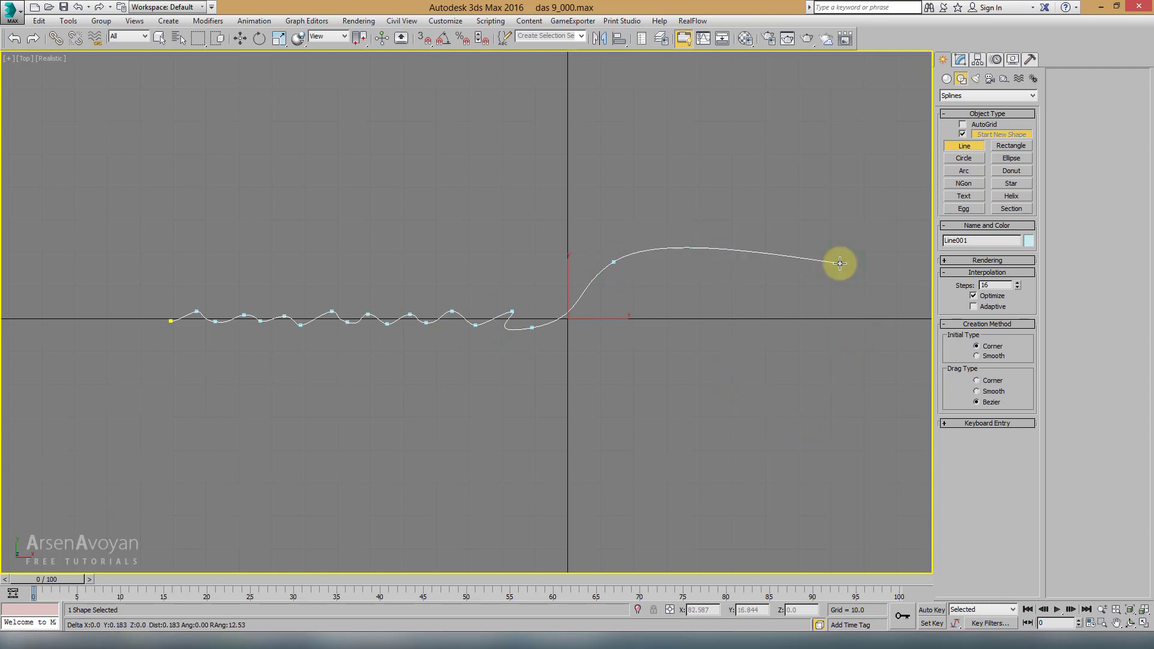
pyautogui.press('BackSpace')
pyautogui.press('BackSpace')
# Continue the zigzag vertices past the origin, undoing misplaced ones with Backspace
pyautogui.click(528, 325)
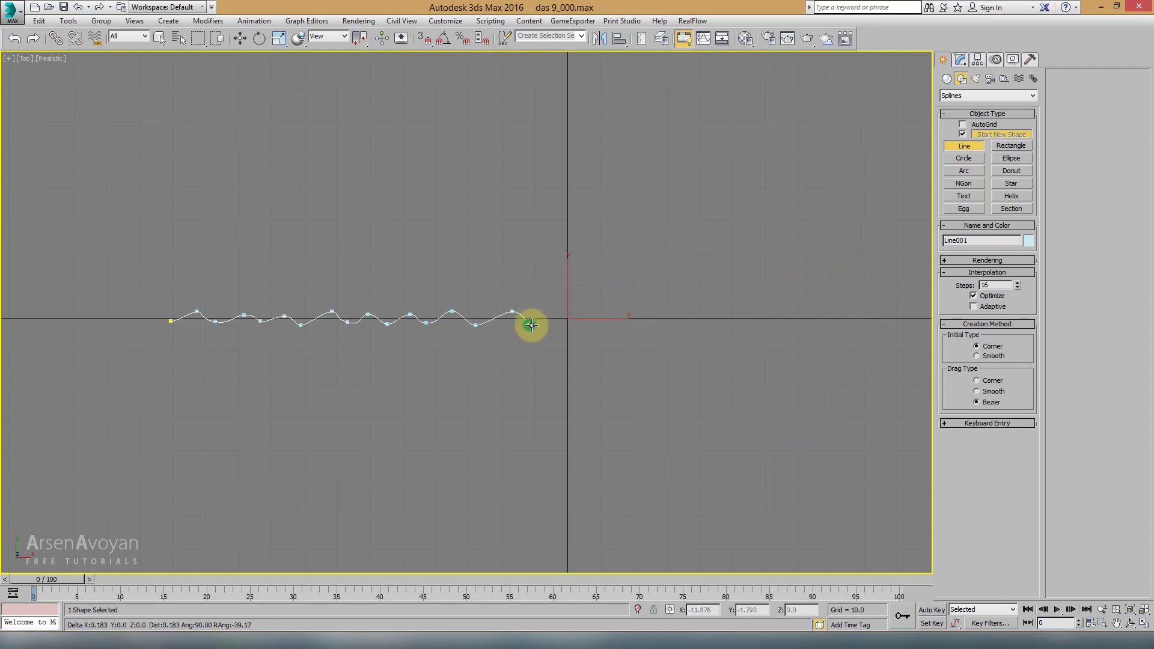
pyautogui.click(543, 313)
pyautogui.click(578, 310)
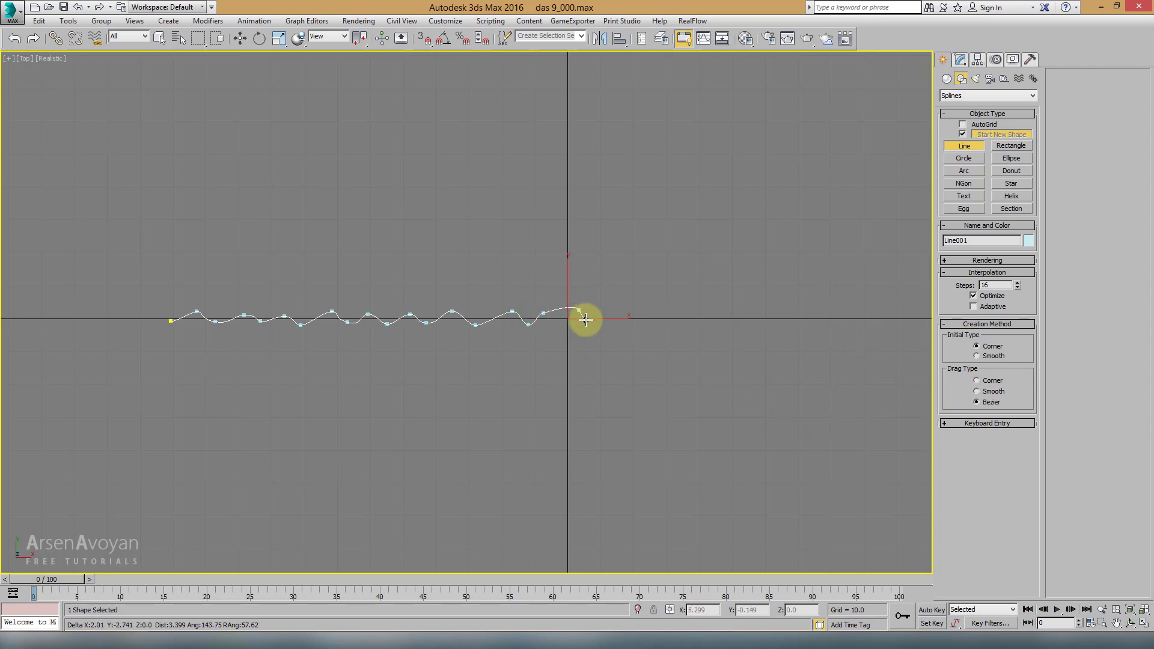
pyautogui.press('BackSpace')
pyautogui.click(550, 309)
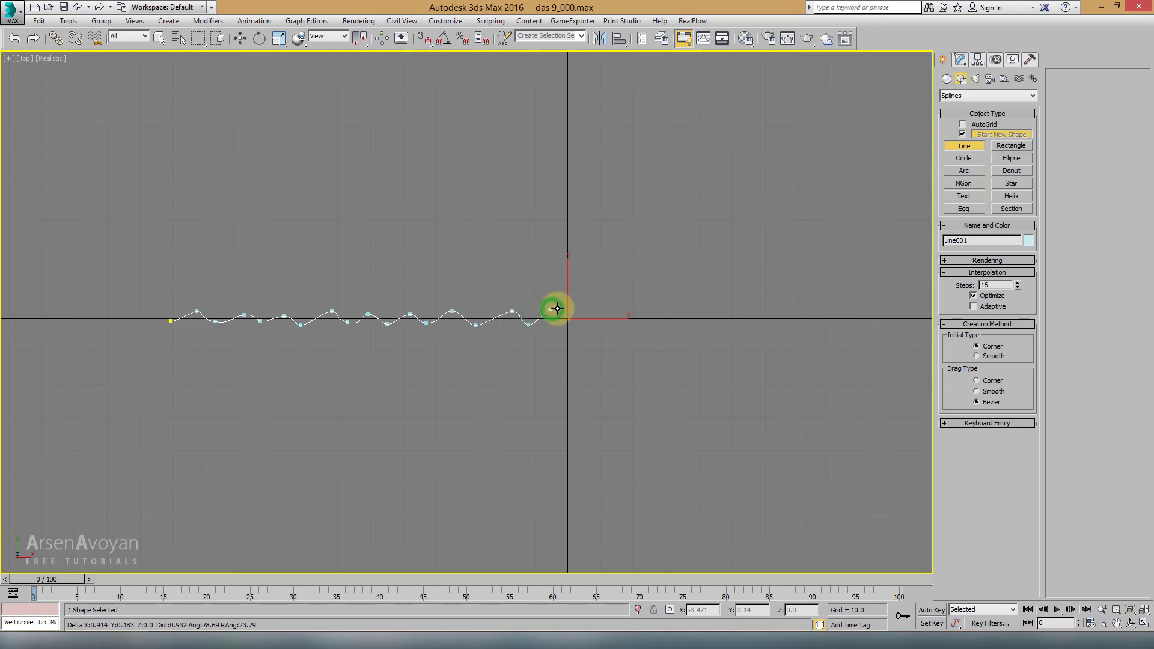
pyautogui.click(574, 325)
pyautogui.click(600, 311)
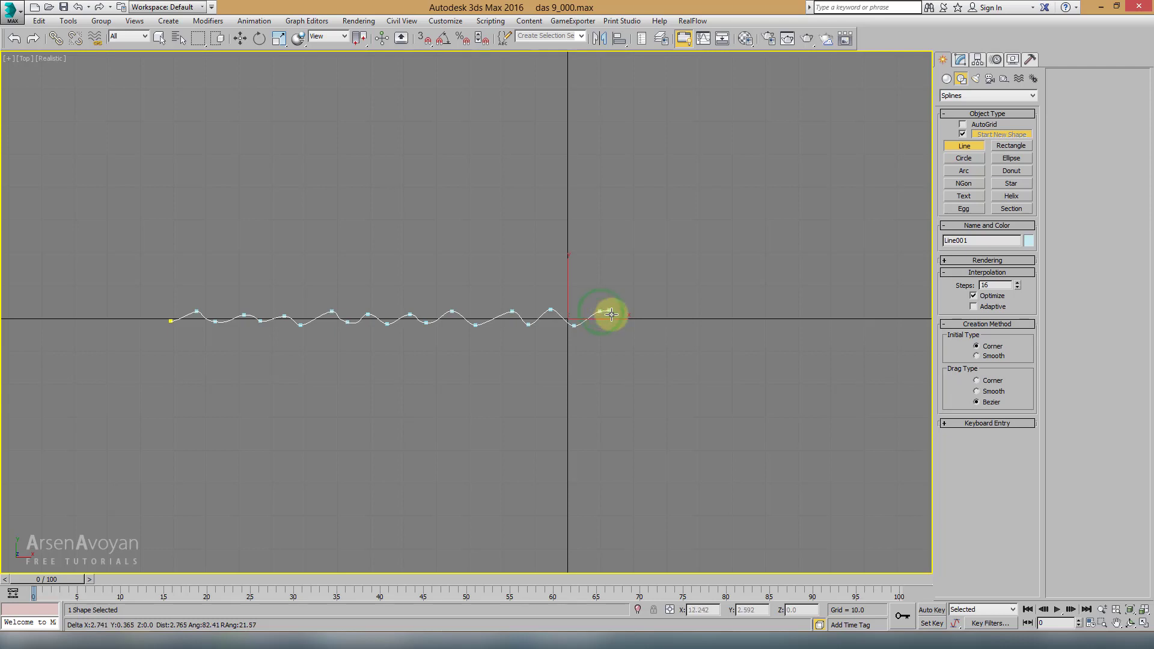
pyautogui.click(625, 327)
pyautogui.click(658, 310)
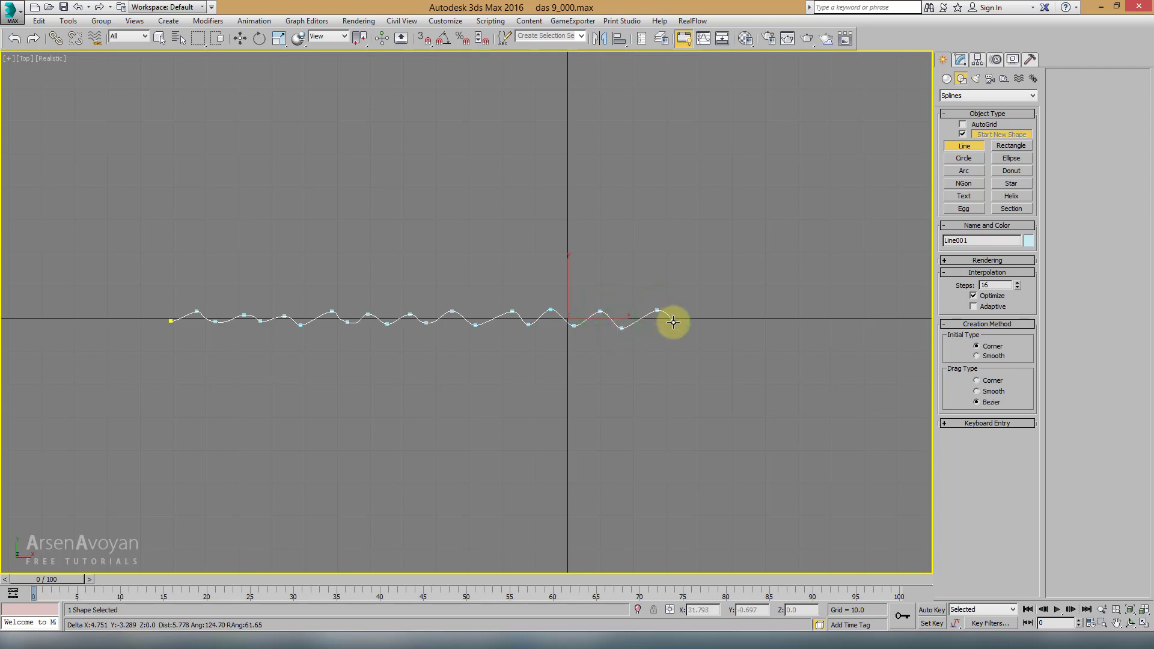
pyautogui.click(680, 324)
pyautogui.click(714, 310)
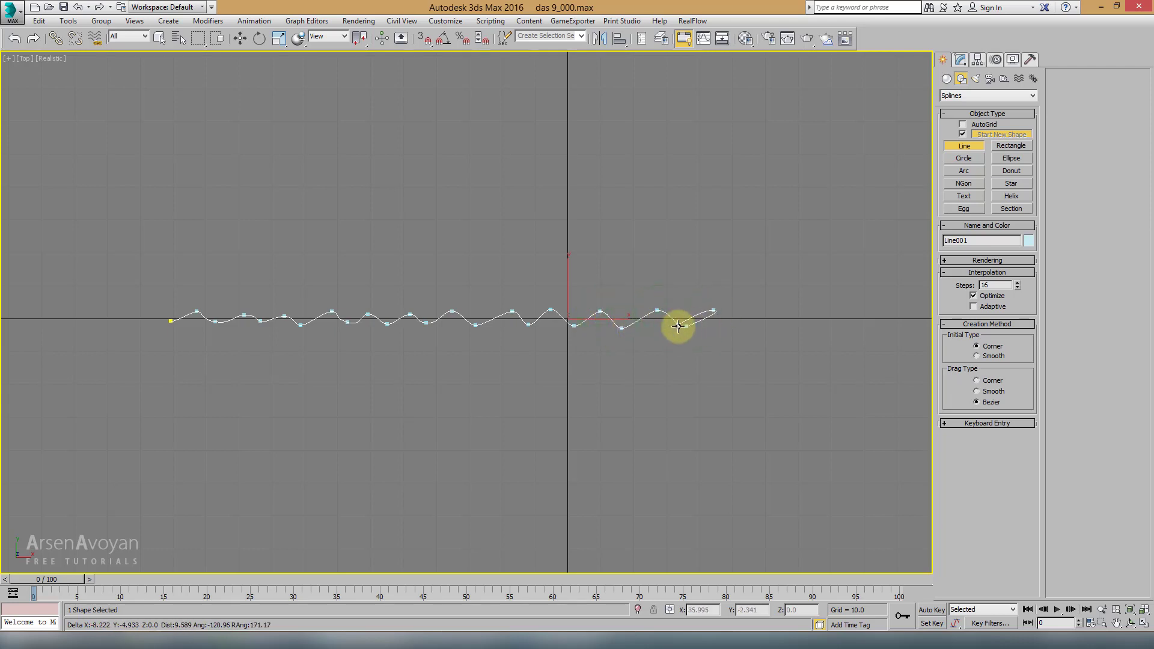
pyautogui.press('BackSpace')
pyautogui.press('BackSpace')
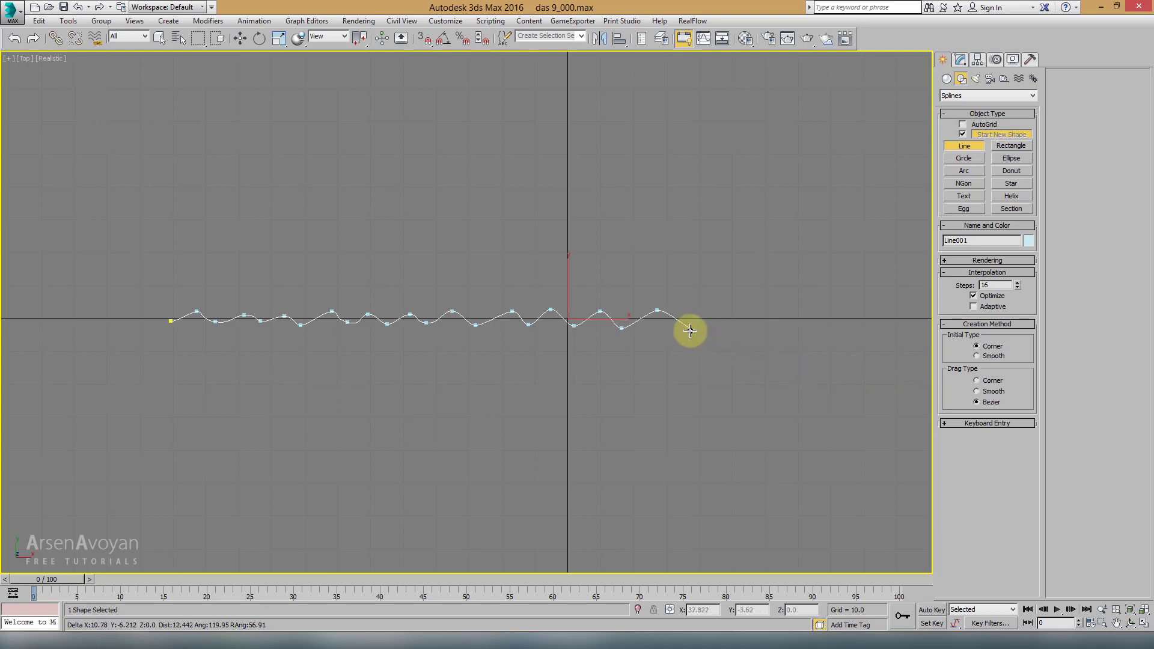
# Add the final crest and trough vertices and finish the wavy Line001
pyautogui.click(683, 325)
pyautogui.click(701, 311)
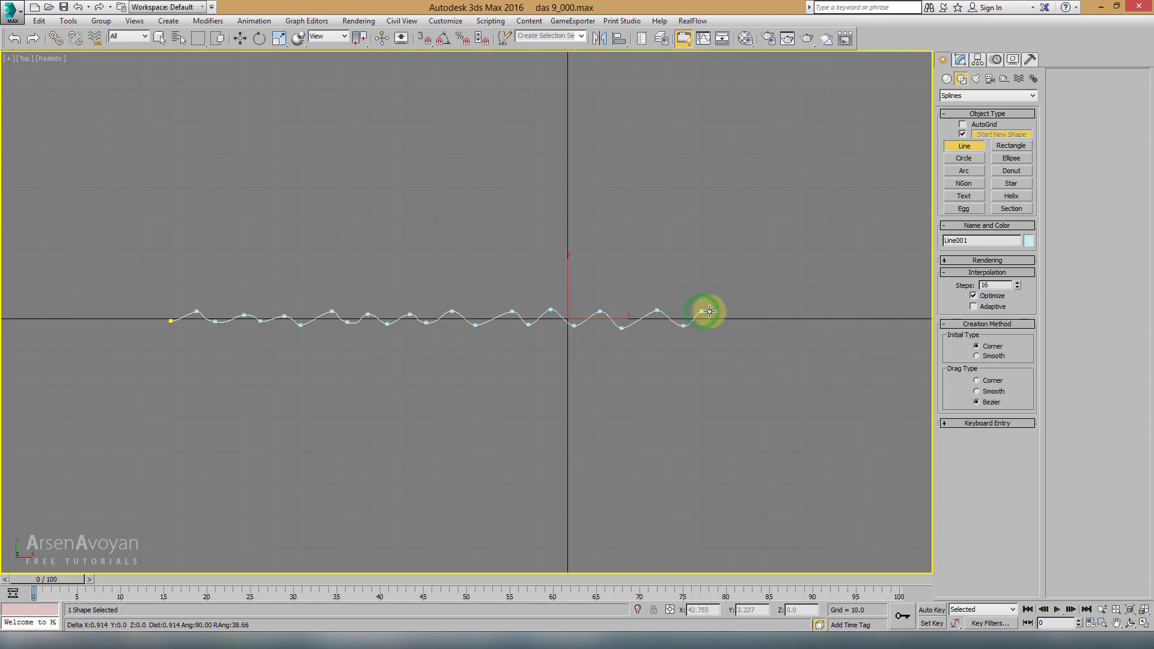
pyautogui.click(732, 328)
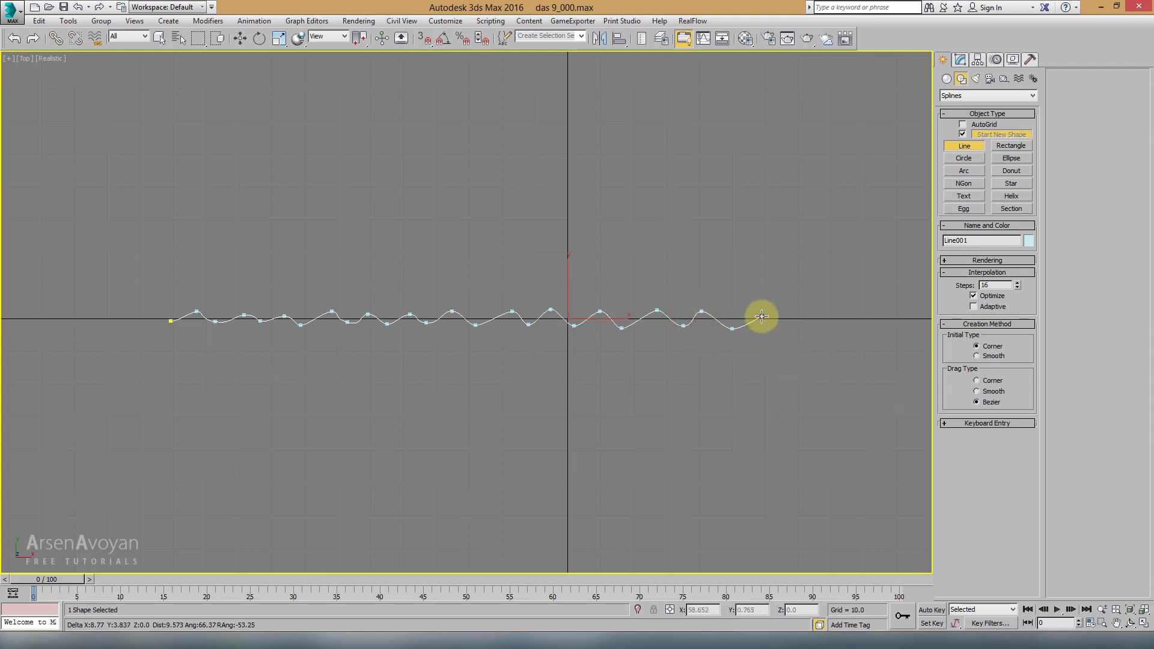
pyautogui.moveTo(763, 312); pyautogui.dragTo(881, 319)
pyautogui.click(787, 325)
pyautogui.click(846, 324)
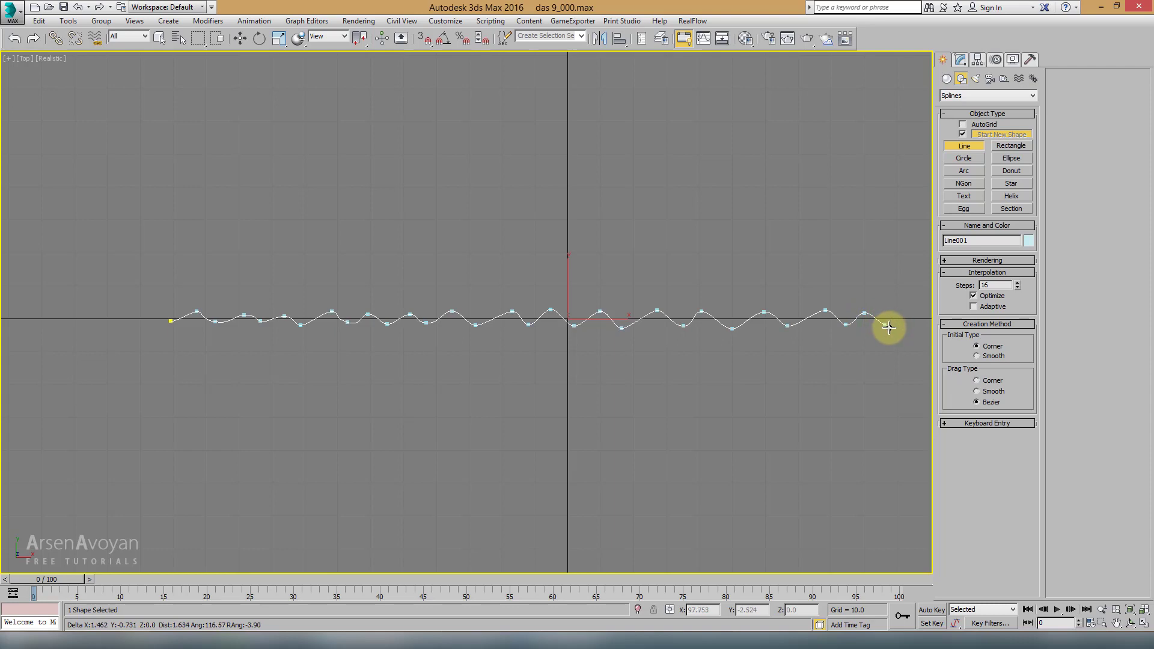
pyautogui.click(886, 327)
pyautogui.press('i')
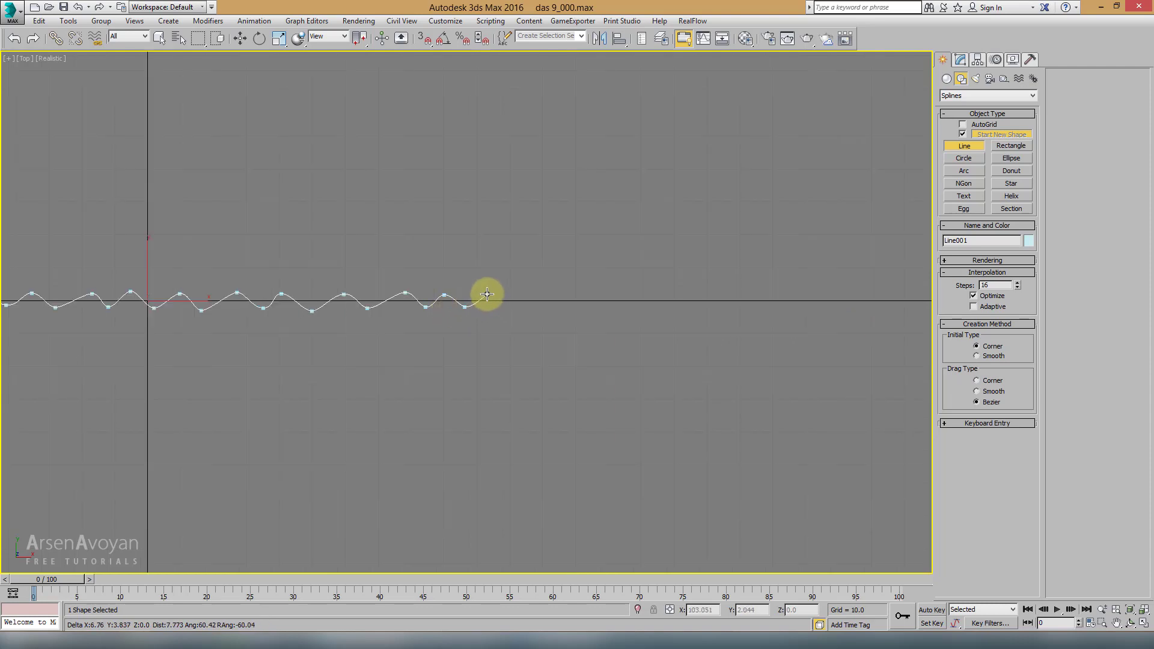
pyautogui.click(520, 306)
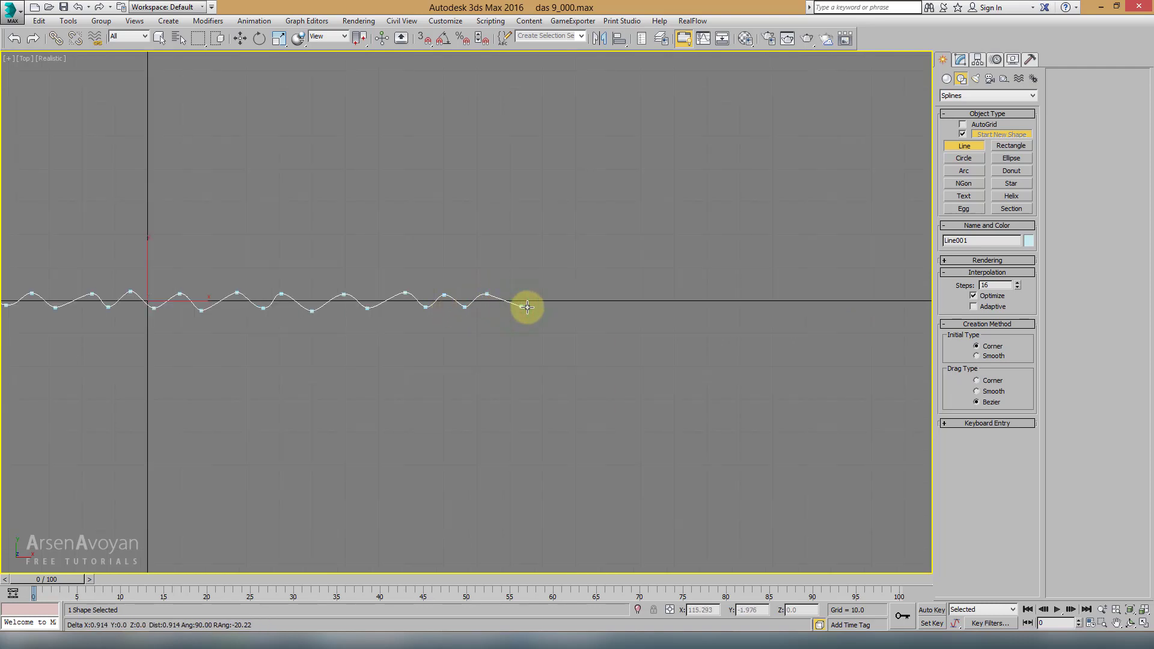
pyautogui.click(559, 295)
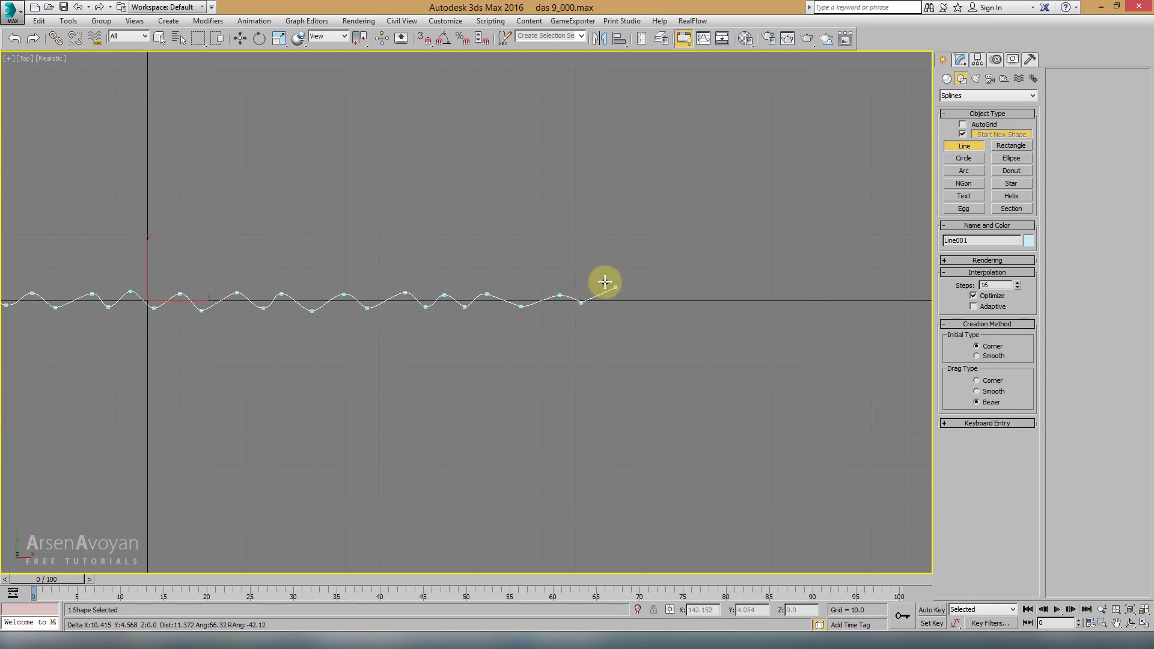
pyautogui.rightClick(595, 318)
pyautogui.scroll(-3, 525, 334)
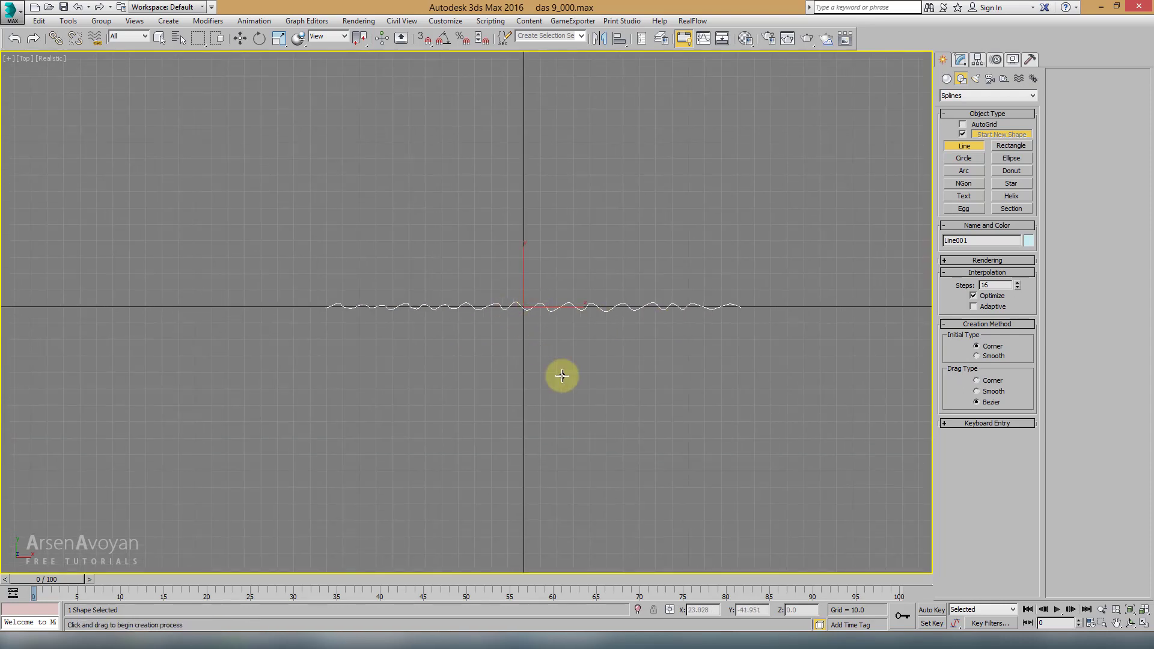
# Open Line001 in Modify, pan along it, enable Vertex level, and maximize Perspective
pyautogui.click(960, 60)
pyautogui.scroll(3, 631, 240)
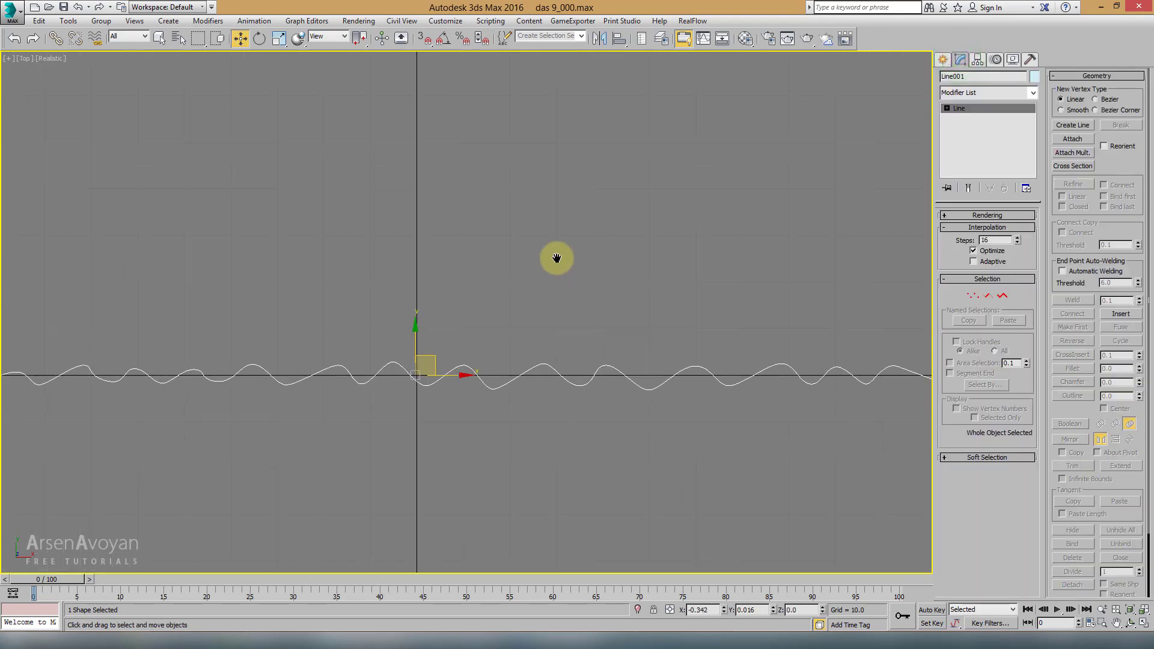
pyautogui.scroll(3, 415, 274)
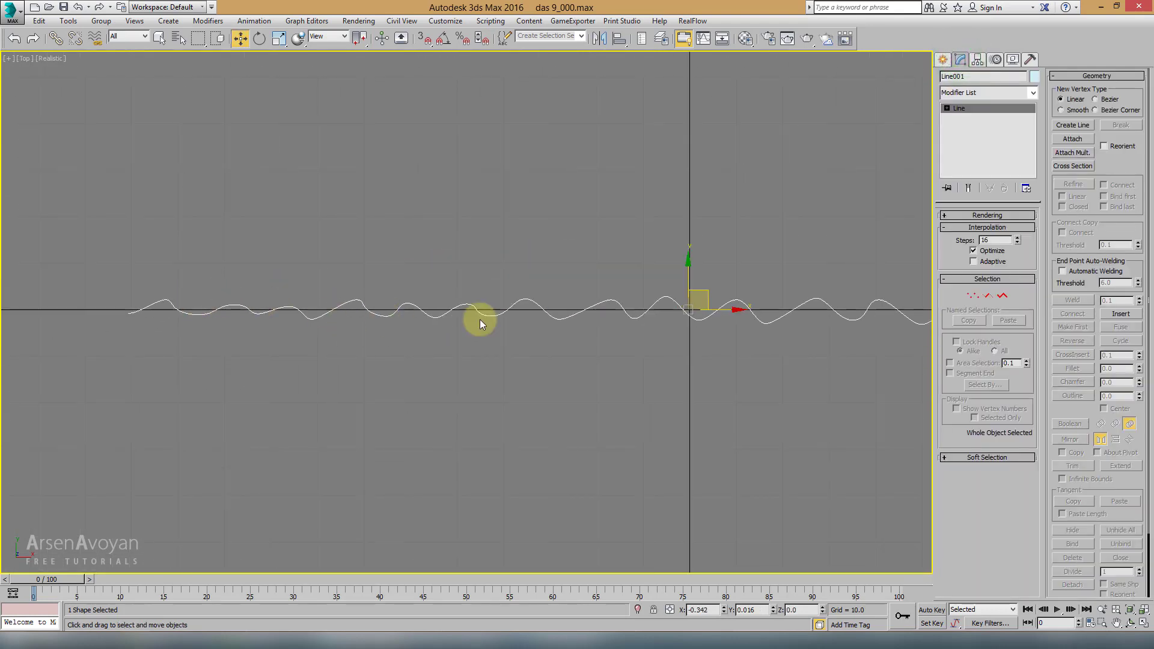
pyautogui.moveTo(547, 302); pyautogui.dragTo(396, 290, button='middle')
pyautogui.moveTo(661, 291)
pyautogui.mouseDown(button='middle')
pyautogui.moveTo(438, 288)
pyautogui.moveTo(517, 264)
pyautogui.mouseUp(button='middle')
pyautogui.click(972, 295)
pyautogui.scroll(-2, 530, 296)
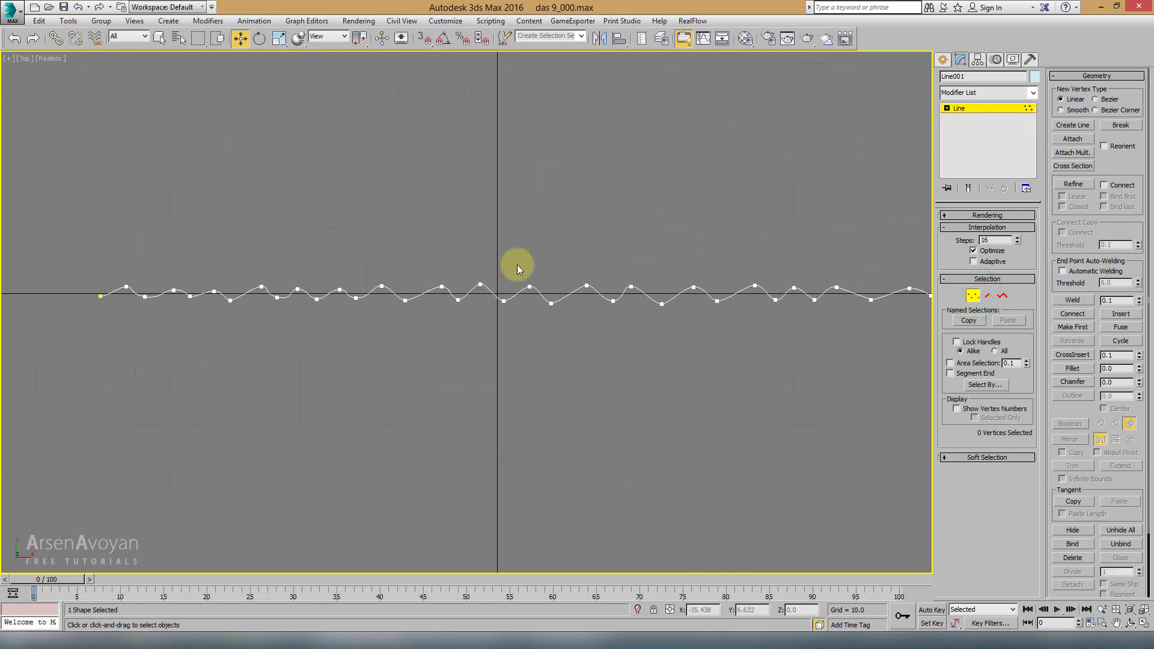
pyautogui.hotkey('alt', 'w')
pyautogui.hotkey('alt', 'w')
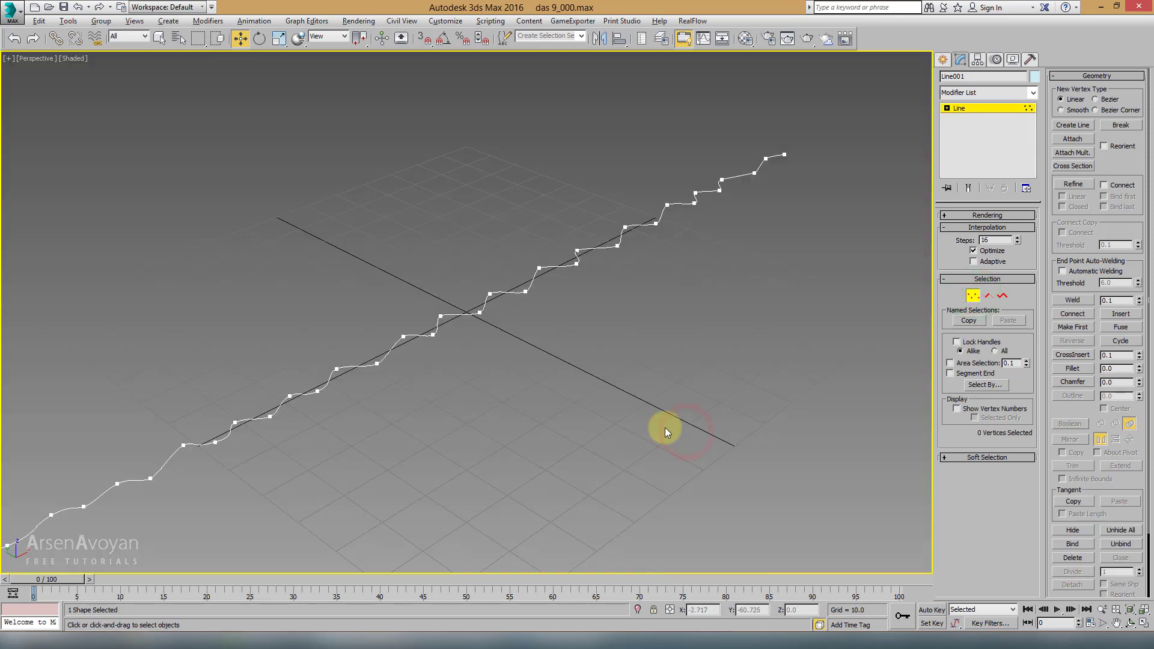
# Orbit the Perspective view to inspect the wavy line from above and near-horizontal
pyautogui.scroll(-3, 587, 359)
pyautogui.moveTo(586, 358)
pyautogui.keyDown('alt'); pyautogui.mouseDown(button='middle')
pyautogui.moveTo(534, 379)
pyautogui.moveTo(518, 399)
pyautogui.moveTo(530, 412)
pyautogui.mouseUp(button='middle'); pyautogui.keyUp('alt')
pyautogui.scroll(-3, 530, 413)
pyautogui.keyDown('alt'); pyautogui.moveTo(521, 372); pyautogui.dragTo(497, 328, button='middle'); pyautogui.keyUp('alt')
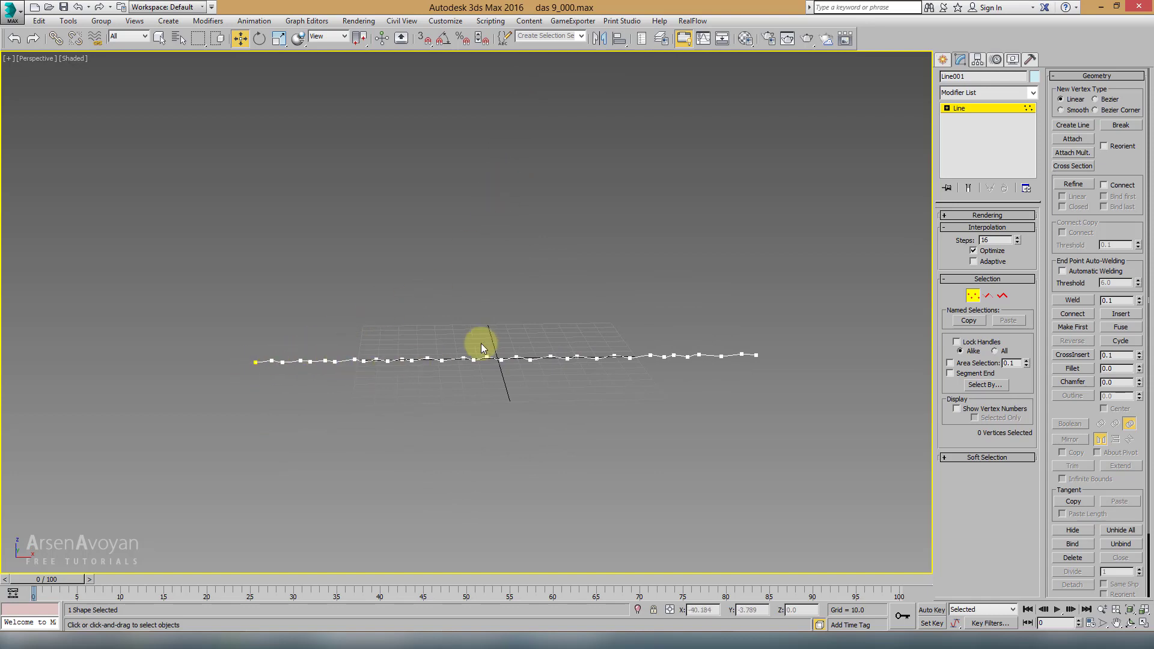
pyautogui.keyDown('alt'); pyautogui.moveTo(734, 359); pyautogui.dragTo(550, 362, button='middle'); pyautogui.keyUp('alt')
# Back in four views, select the wavy spline at Spline sub-object level in Top
pyautogui.hotkey('alt', 'w')
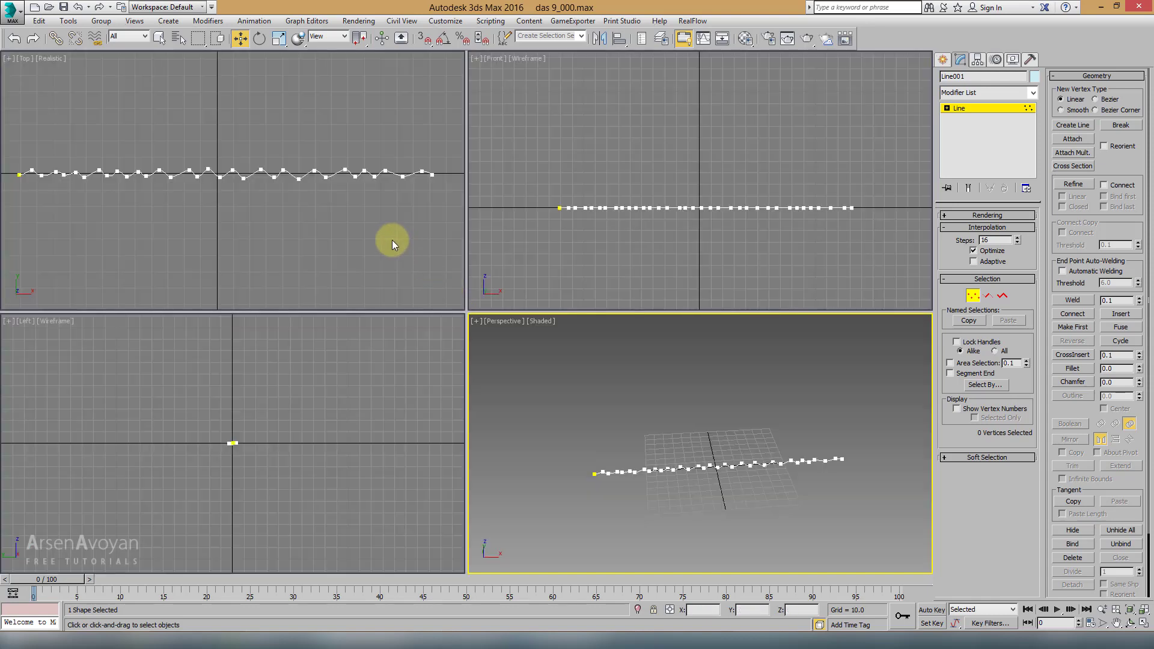
pyautogui.click(946, 110)
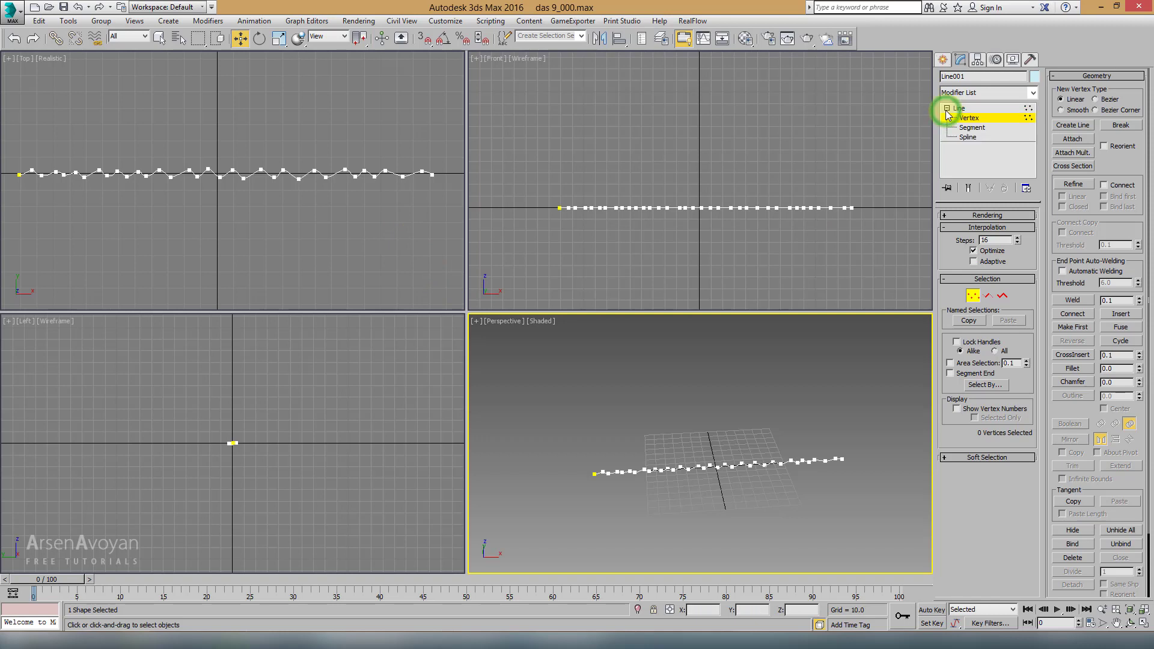
pyautogui.click(972, 137)
pyautogui.click(295, 109)
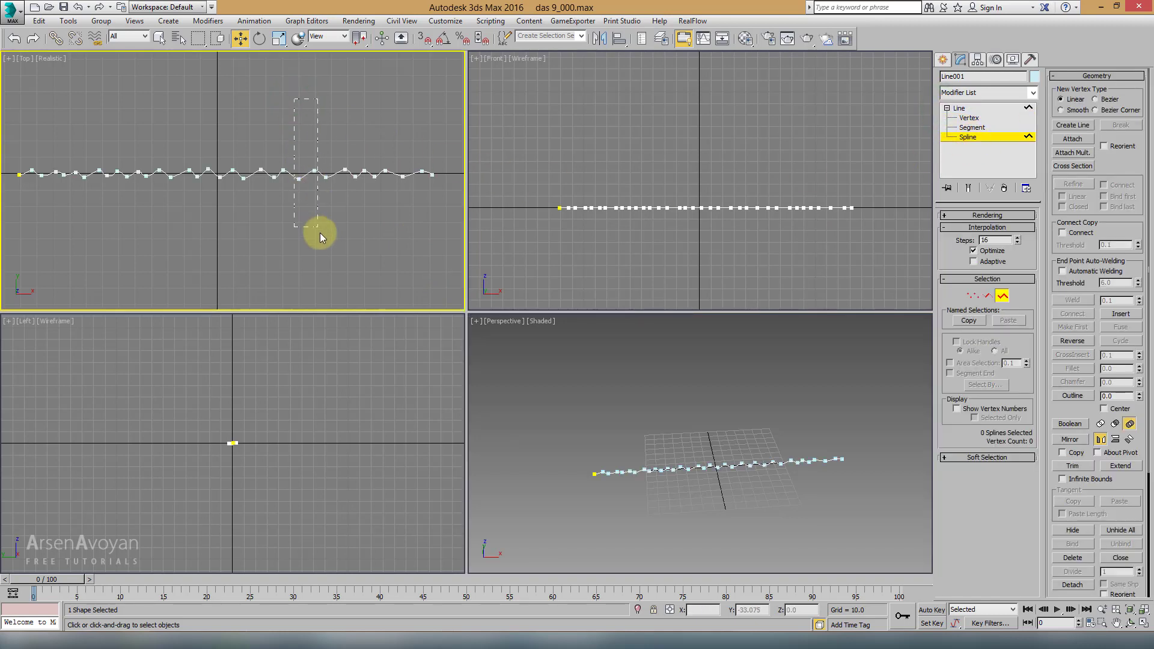
pyautogui.moveTo(320, 233); pyautogui.dragTo(320, 234)
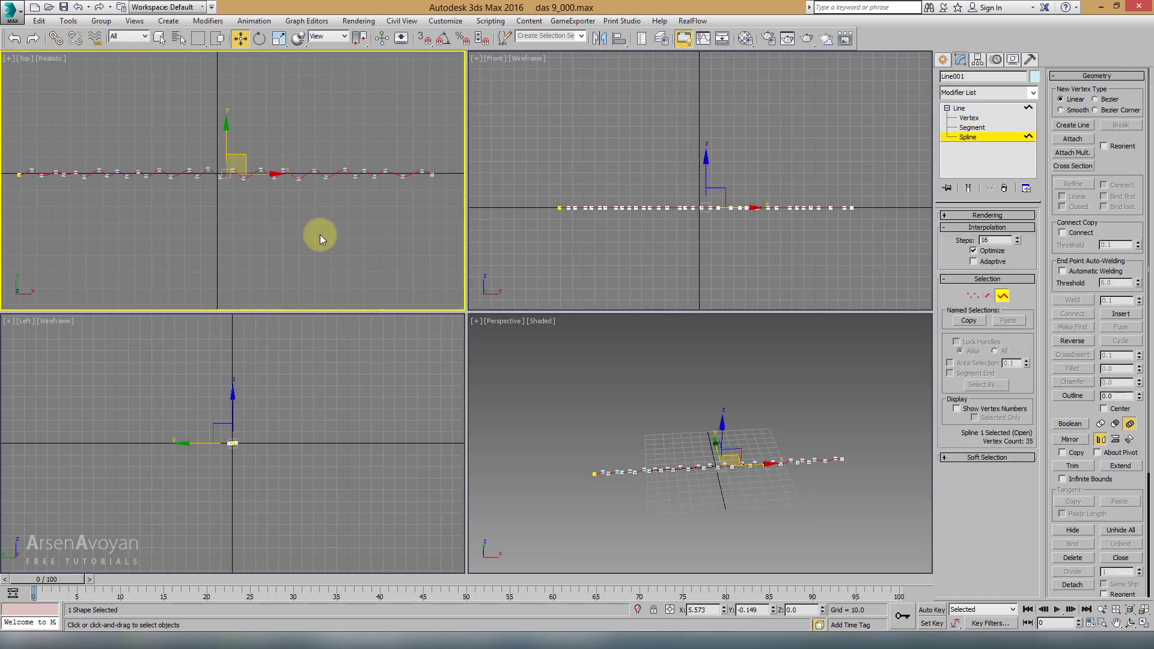
# Trial a Shift-copy of the spline upward in Front, undo it, and exit sub-object mode
pyautogui.rightClick(676, 218)
pyautogui.moveTo(680, 195); pyautogui.dragTo(673, 216, button='middle')
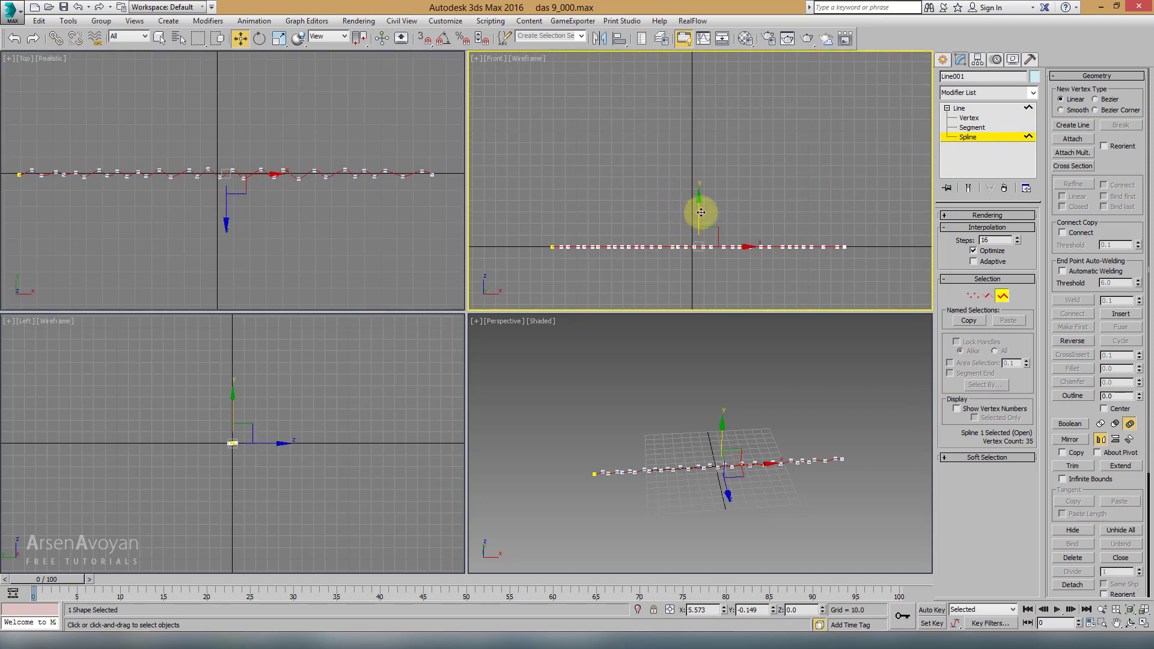
pyautogui.keyDown('shift'); pyautogui.moveTo(701, 212); pyautogui.dragTo(692, 60); pyautogui.keyUp('shift')
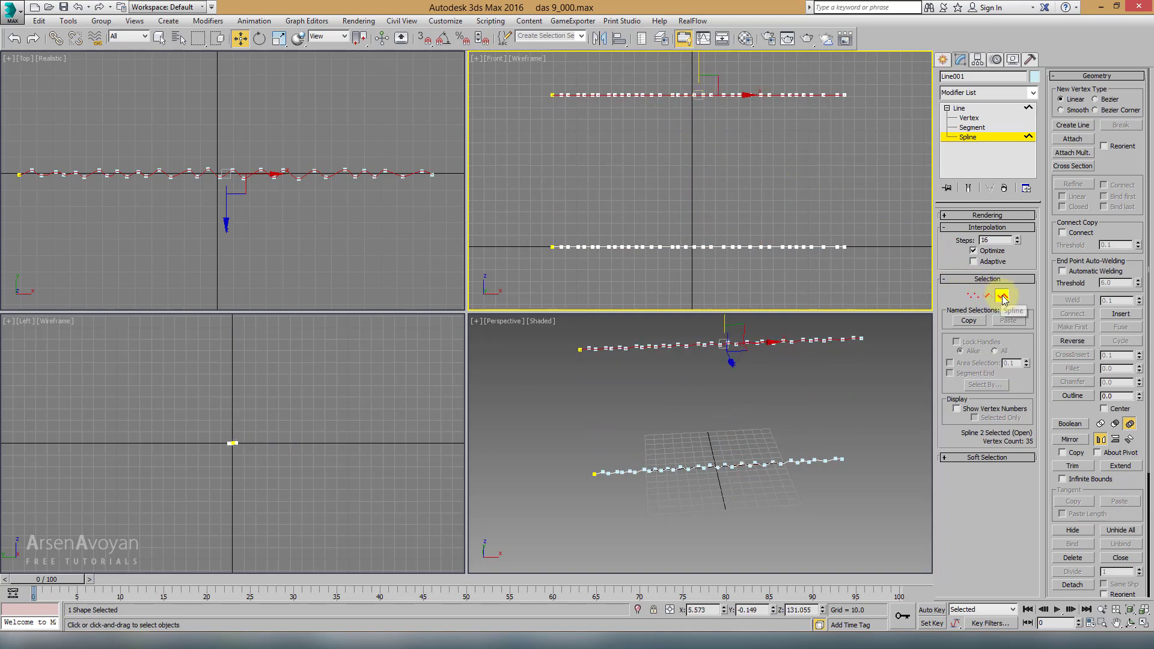
pyautogui.hotkey('ctrl', 'z')
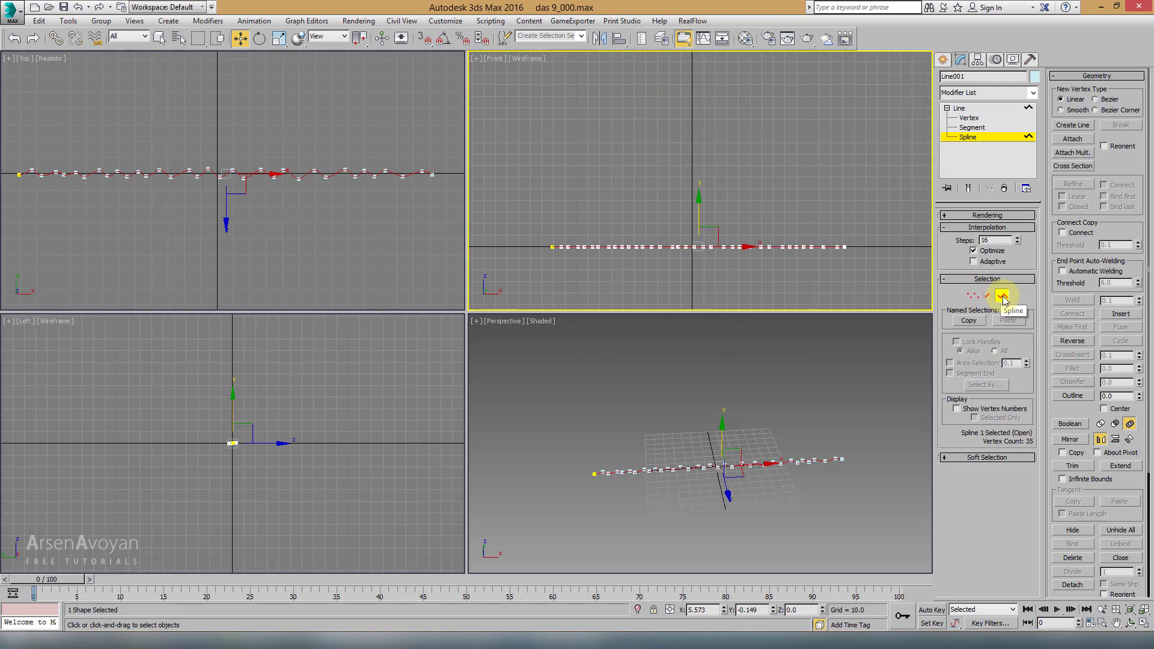
pyautogui.click(1002, 297)
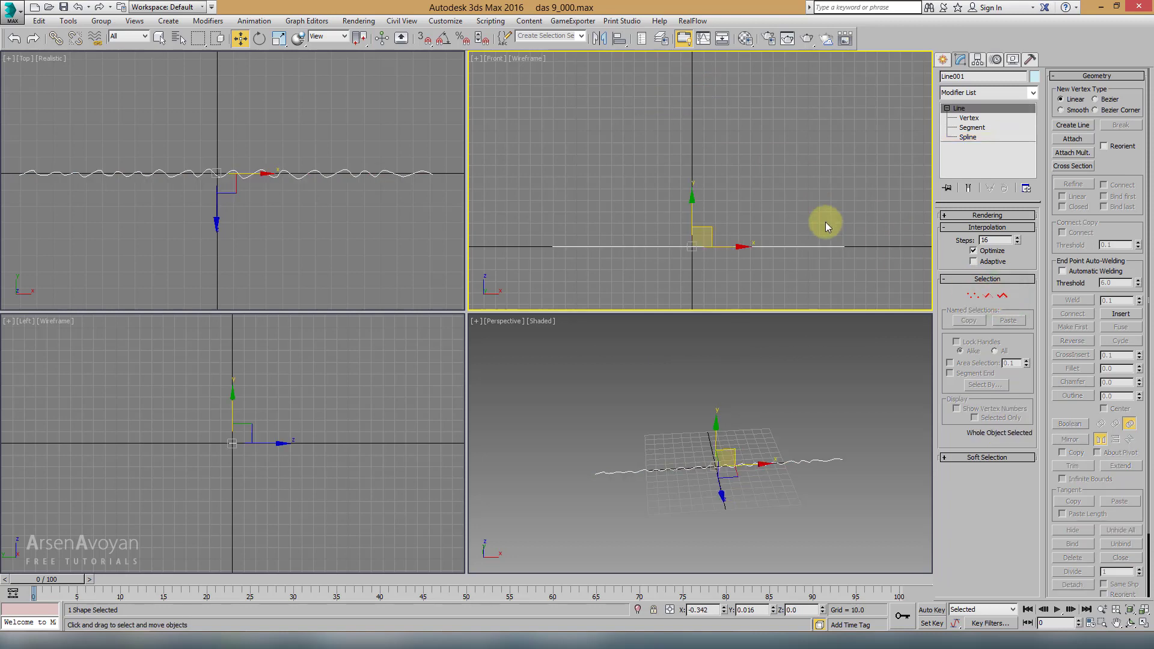
# Clone Line001 upward as Line002, compare them, delete the clone, and enter Spline sub-object level
pyautogui.keyDown('shift'); pyautogui.moveTo(693, 213); pyautogui.dragTo(692, 141); pyautogui.keyUp('shift')
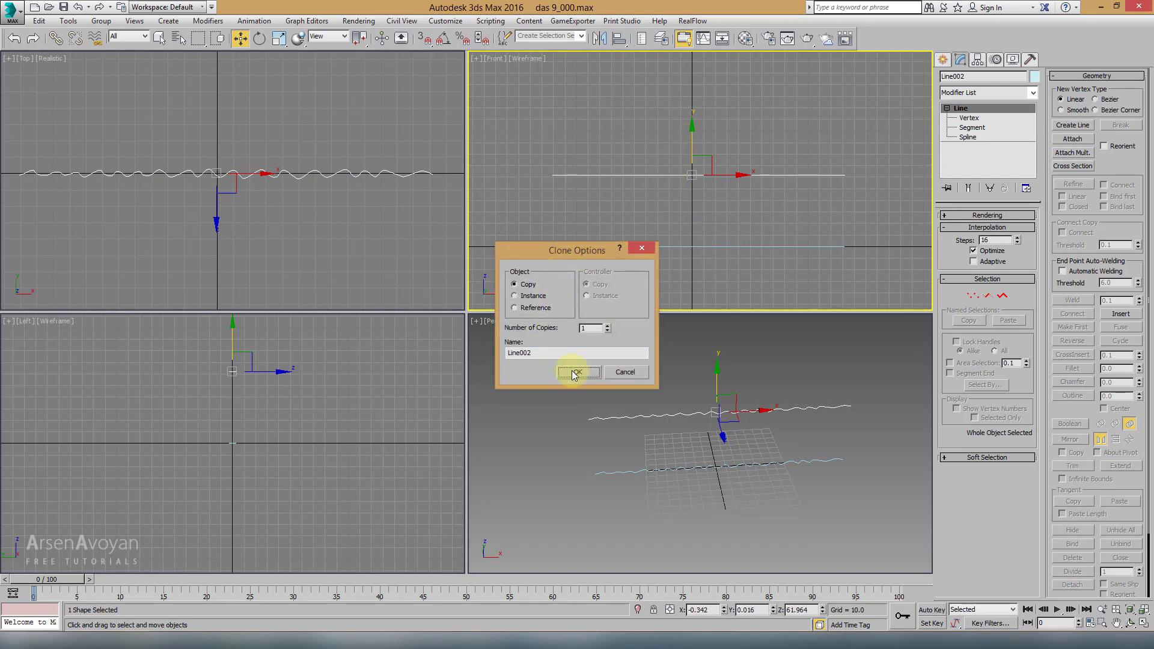
pyautogui.click(575, 373)
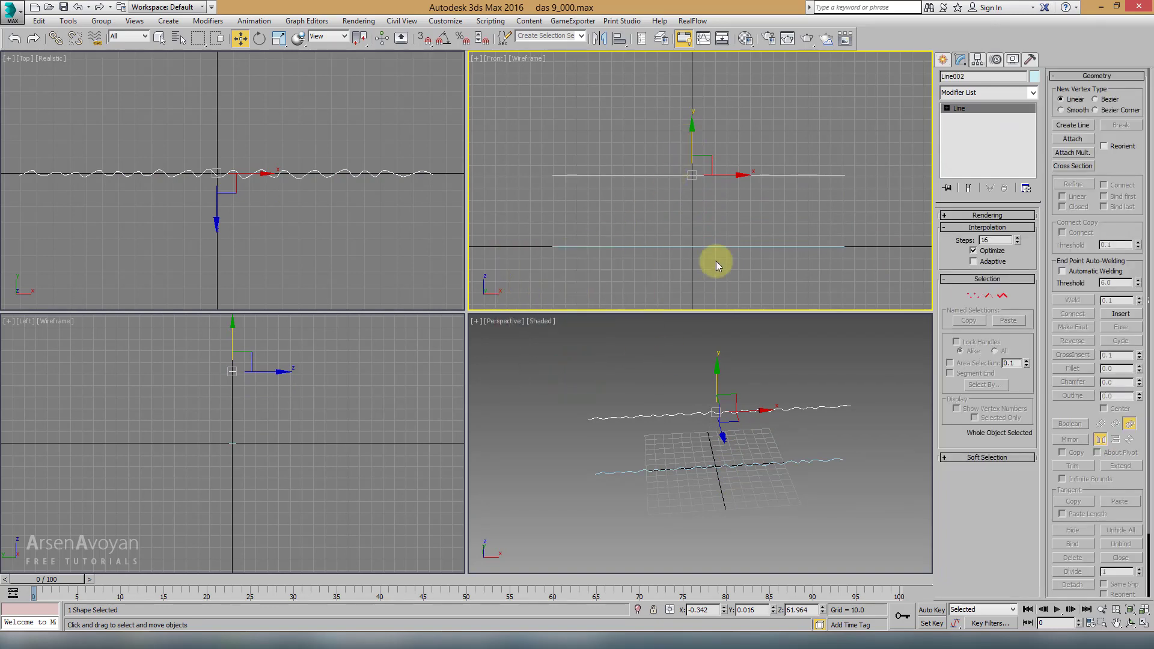
pyautogui.click(757, 246)
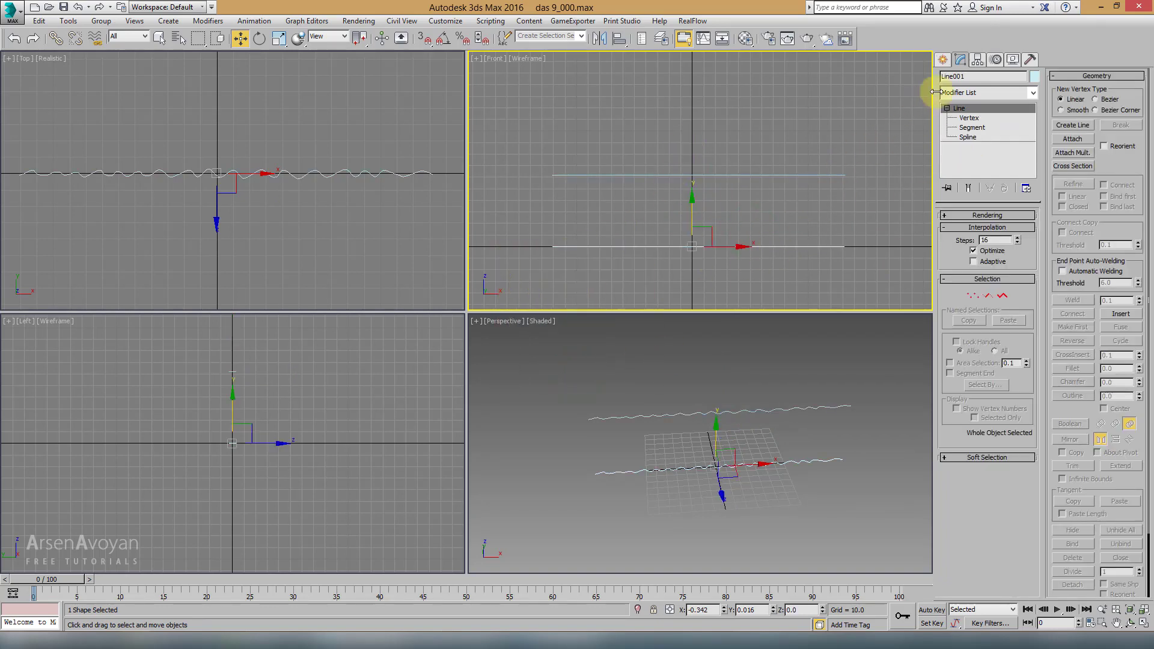
pyautogui.click(749, 175)
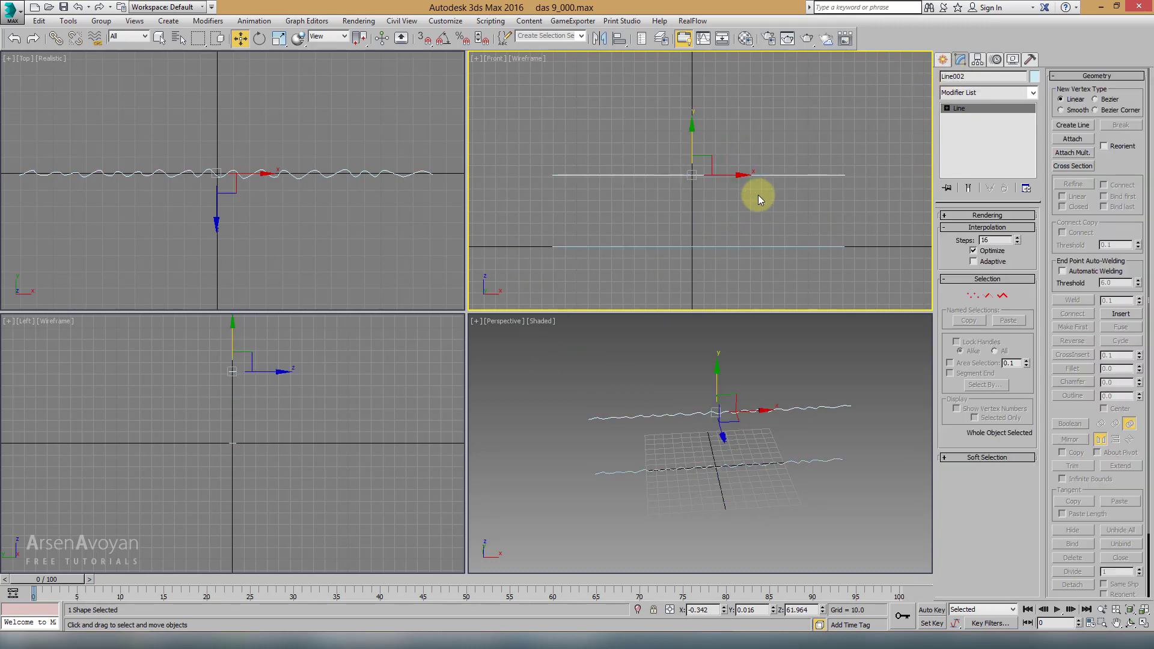
pyautogui.press('Delete')
pyautogui.moveTo(731, 206); pyautogui.dragTo(745, 283)
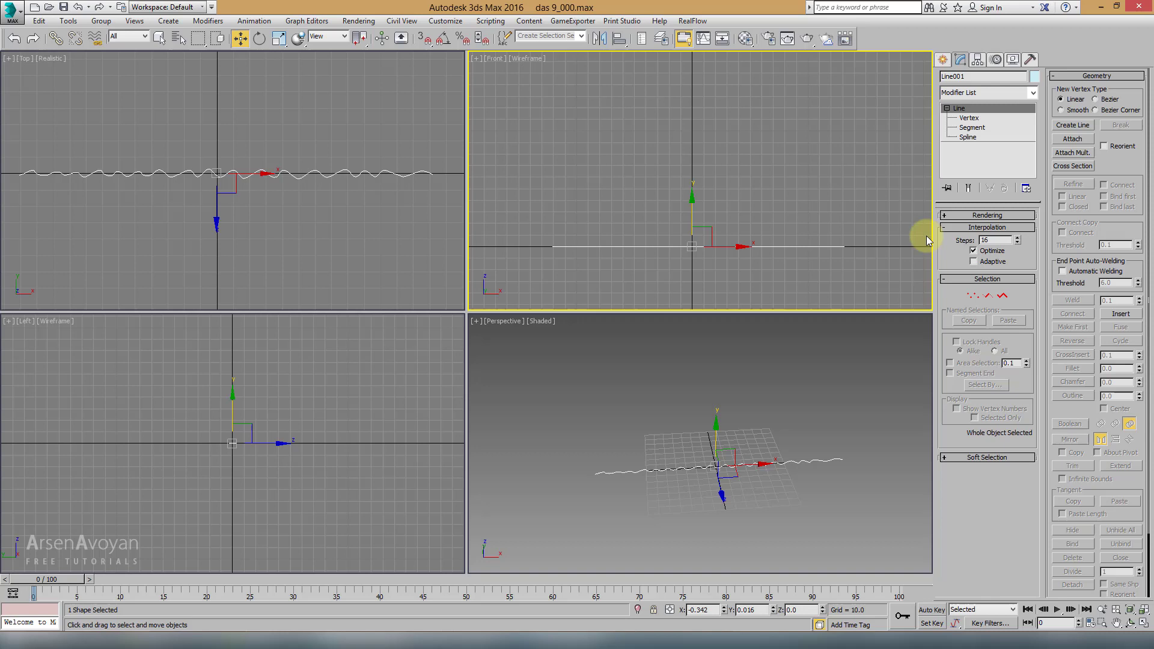
pyautogui.click(968, 137)
# Select the wavy spline and Shift-copy it upward in Front view within Line001
pyautogui.click(276, 95)
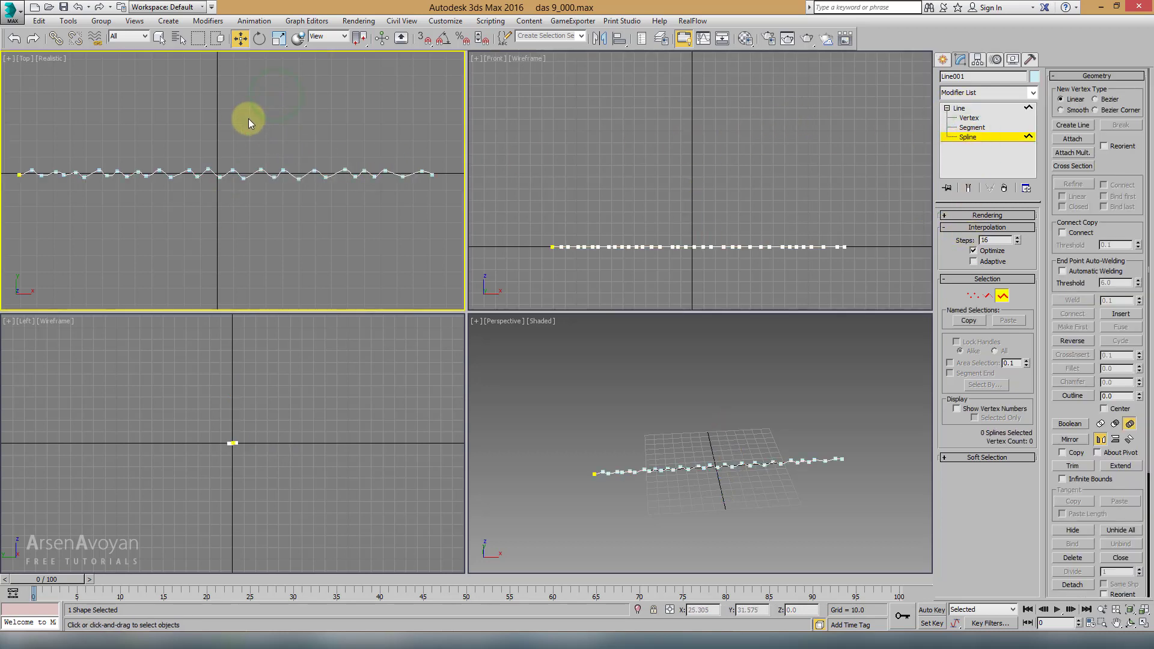
pyautogui.moveTo(248, 118); pyautogui.dragTo(282, 229)
pyautogui.click(181, 136)
pyautogui.moveTo(180, 136); pyautogui.dragTo(219, 214)
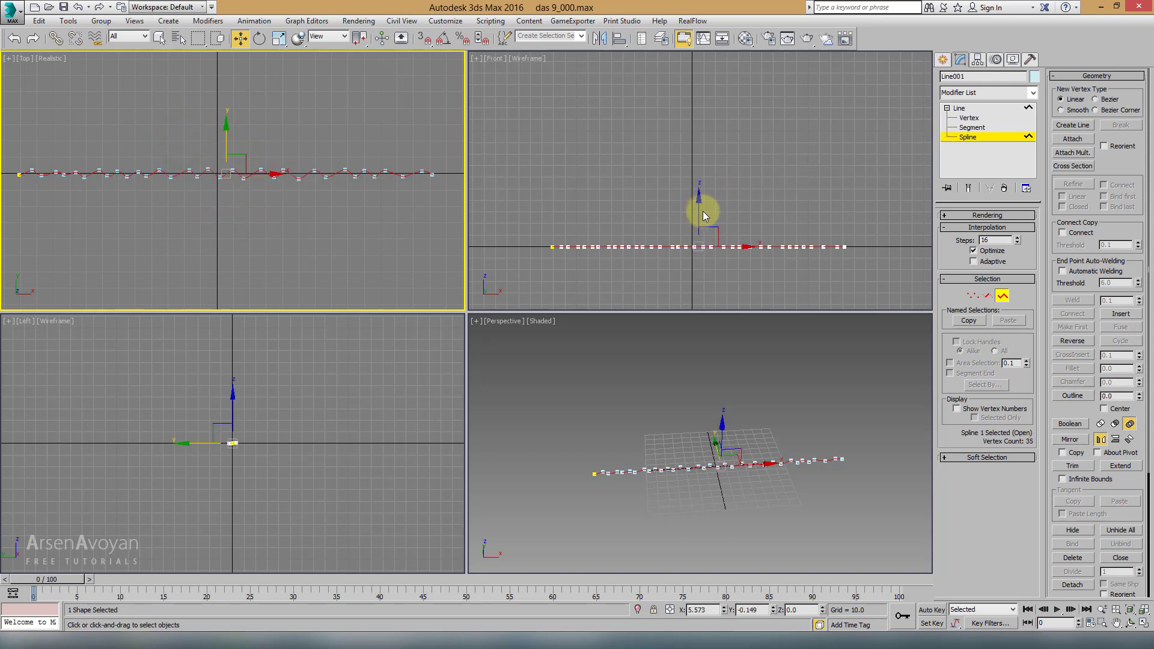
pyautogui.keyDown('shift'); pyautogui.moveTo(700, 210); pyautogui.dragTo(690, 82); pyautogui.keyUp('shift')
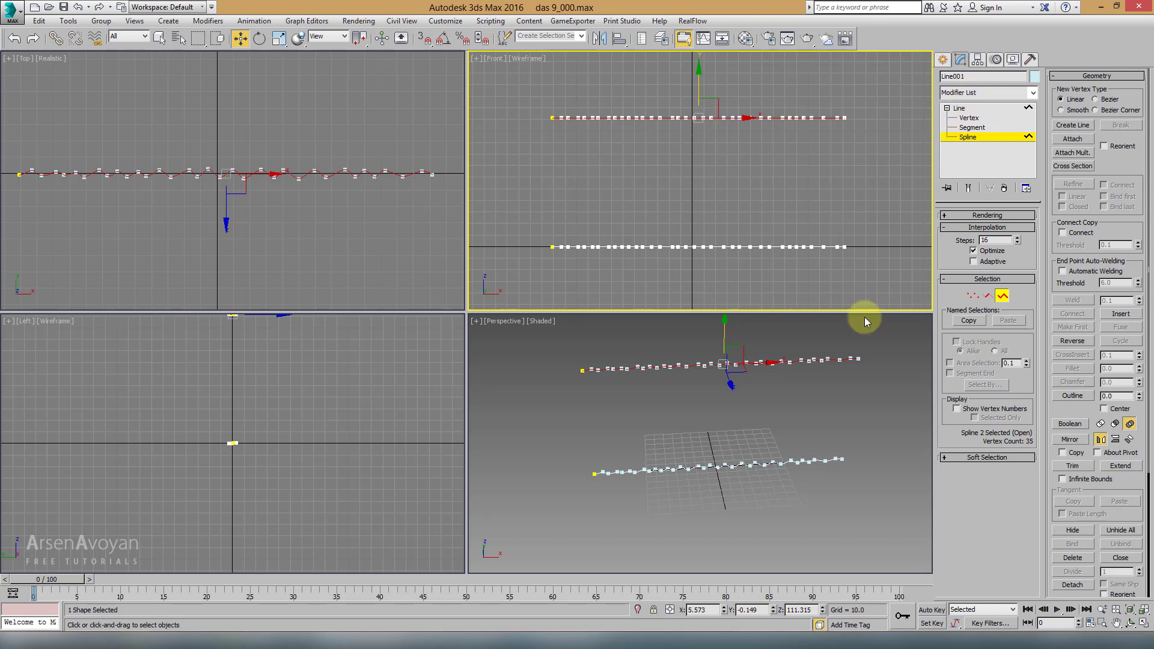
# Maximize the Perspective view and orbit to inspect both splines, selecting the bottom one
pyautogui.middleClick(802, 377)
pyautogui.hotkey('alt', 'w')
pyautogui.moveTo(663, 314)
pyautogui.keyDown('alt'); pyautogui.mouseDown(button='middle')
pyautogui.moveTo(526, 154)
pyautogui.moveTo(587, 135)
pyautogui.moveTo(515, 186)
pyautogui.moveTo(731, 243)
pyautogui.moveTo(640, 258)
pyautogui.moveTo(587, 237)
pyautogui.moveTo(481, 232)
pyautogui.moveTo(515, 193)
pyautogui.moveTo(315, 194)
pyautogui.mouseUp(button='middle'); pyautogui.keyUp('alt')
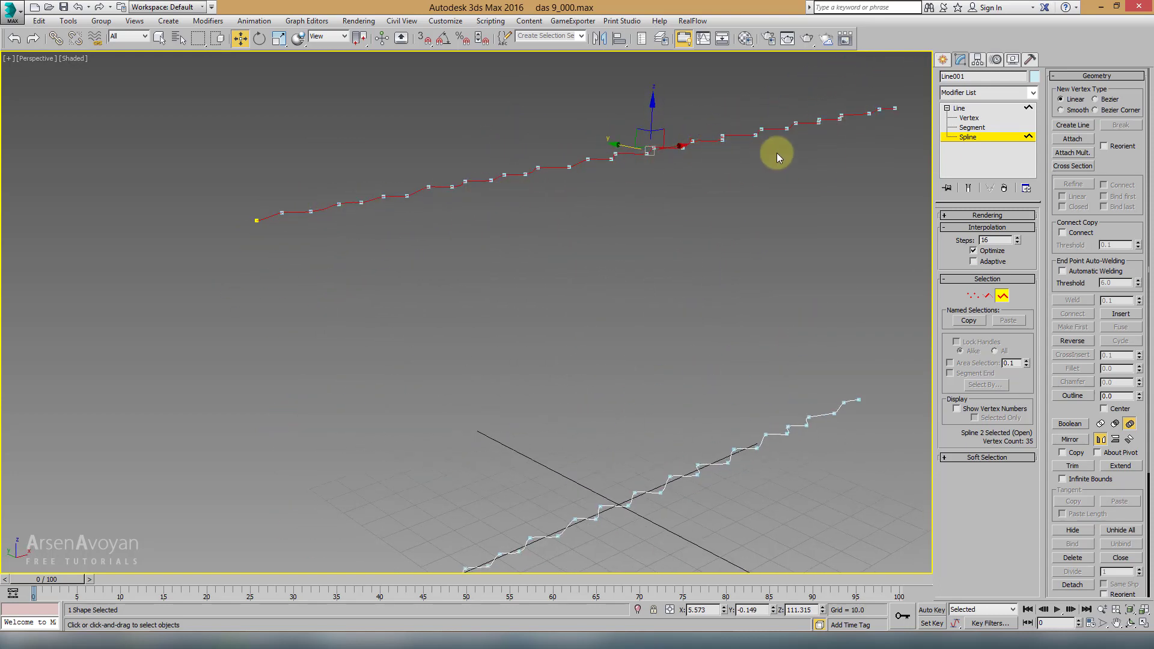
pyautogui.keyDown('alt'); pyautogui.moveTo(777, 154); pyautogui.dragTo(724, 314, button='middle'); pyautogui.keyUp('alt')
pyautogui.click(662, 454)
pyautogui.keyDown('alt'); pyautogui.moveTo(690, 483); pyautogui.dragTo(653, 387, button='middle'); pyautogui.keyUp('alt')
# Restore the quad layout and slightly shift the vertex at the curve's dip in Top view
pyautogui.hotkey('alt', 'w')
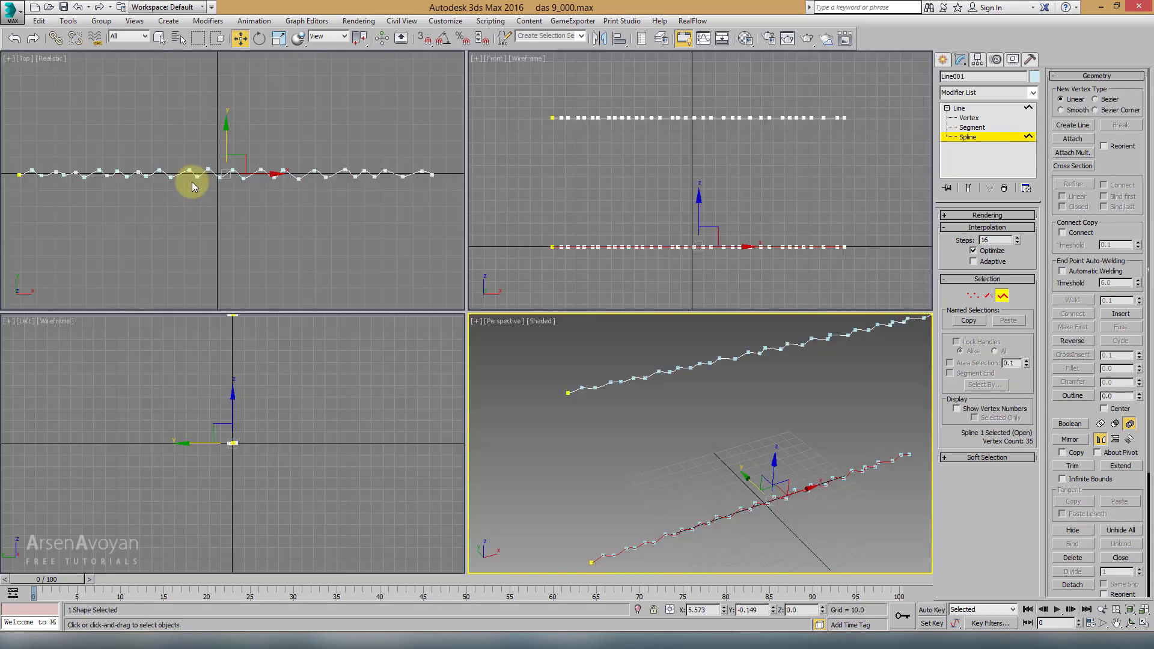
pyautogui.click(972, 295)
pyautogui.scroll(5, 323, 204)
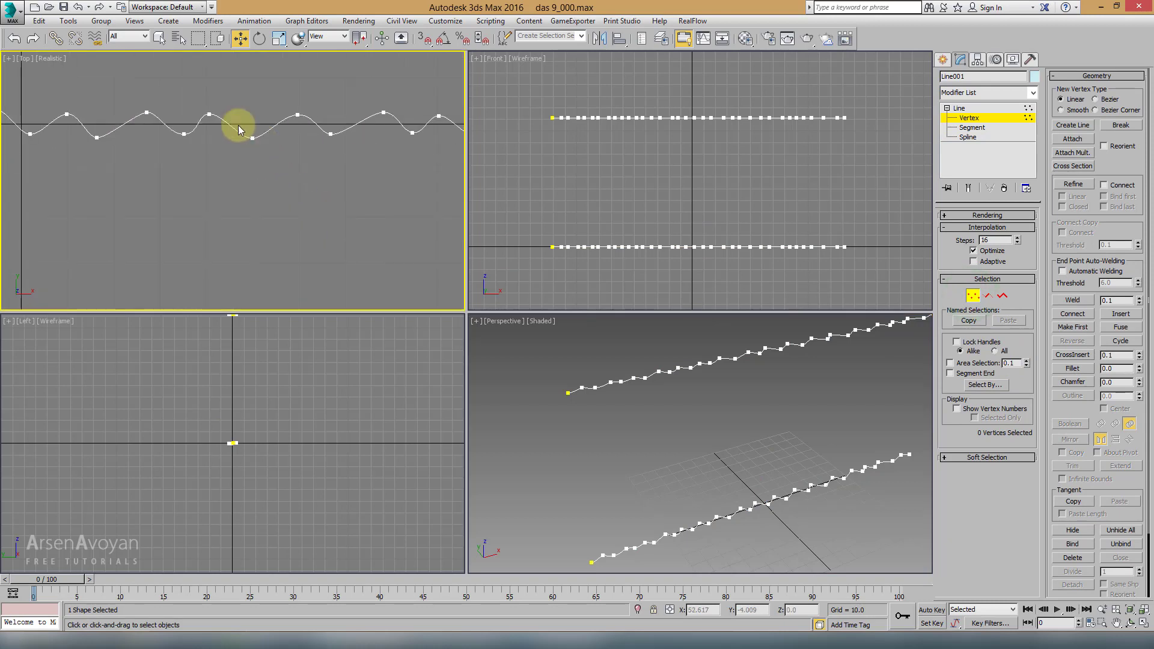
pyautogui.moveTo(243, 129)
pyautogui.mouseDown()
pyautogui.moveTo(258, 149)
pyautogui.moveTo(263, 90)
pyautogui.mouseUp()
pyautogui.moveTo(811, 415)
pyautogui.keyDown('alt'); pyautogui.mouseDown(button='middle')
pyautogui.moveTo(729, 443)
pyautogui.moveTo(753, 434)
pyautogui.mouseUp(button='middle'); pyautogui.keyUp('alt')
pyautogui.moveTo(739, 468); pyautogui.dragTo(744, 466)
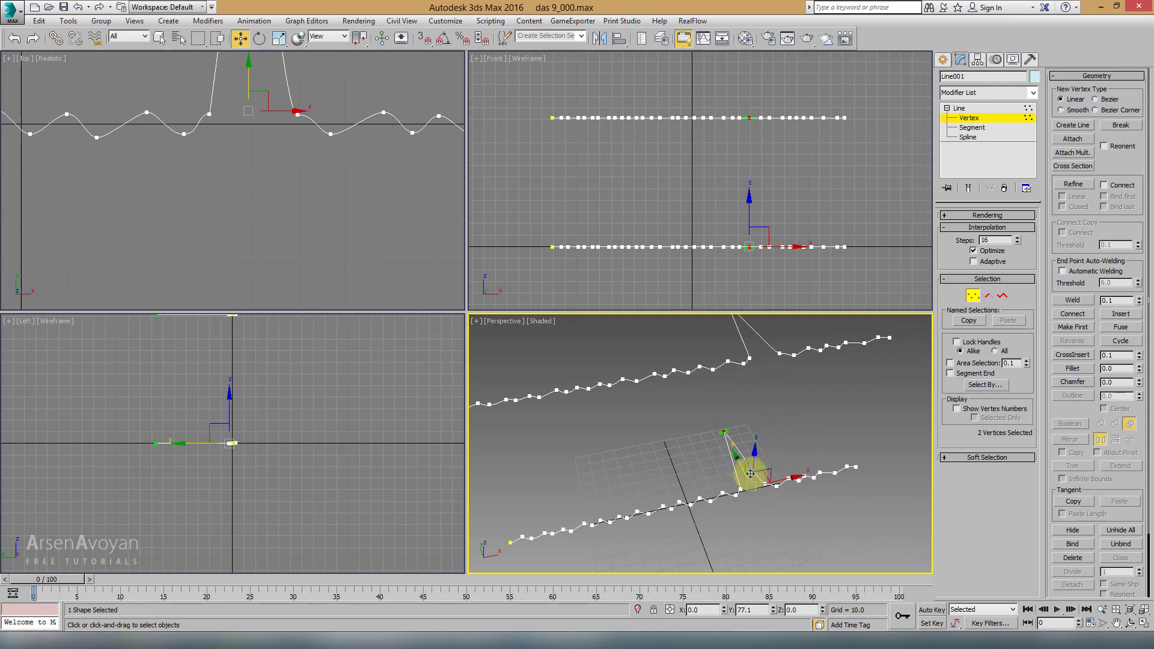
pyautogui.click(259, 133)
pyautogui.moveTo(259, 133); pyautogui.dragTo(259, 133)
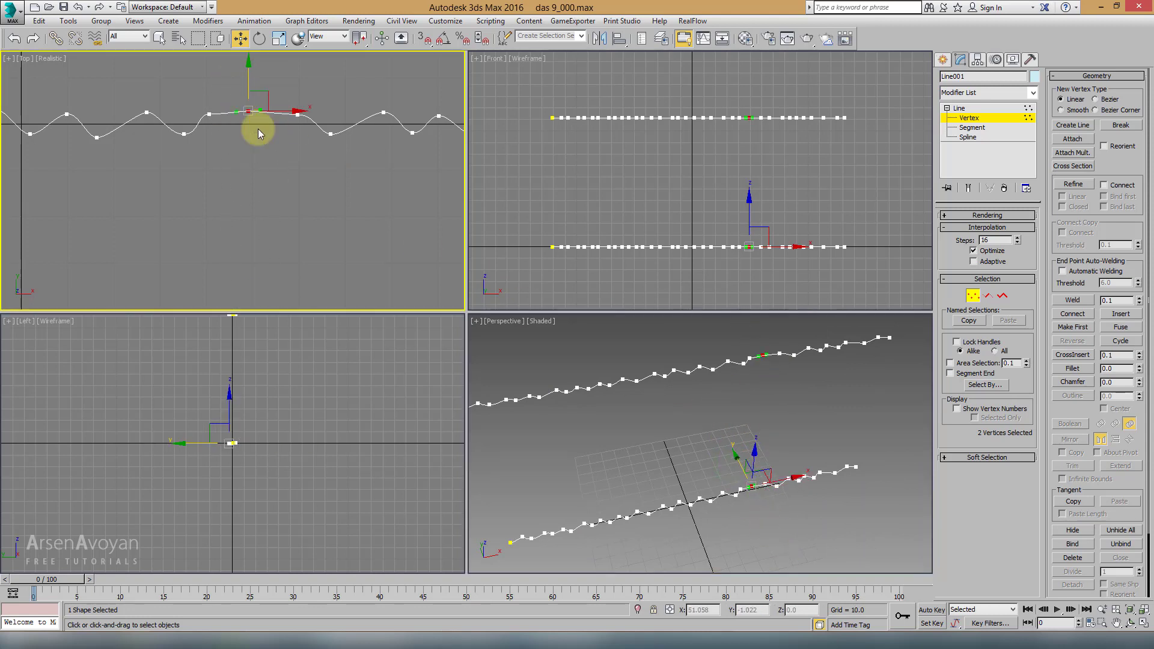
pyautogui.click(1002, 295)
pyautogui.click(815, 405)
# Try Hide, Unhide All and Hide Unselected on the lower spline copy
pyautogui.click(760, 491)
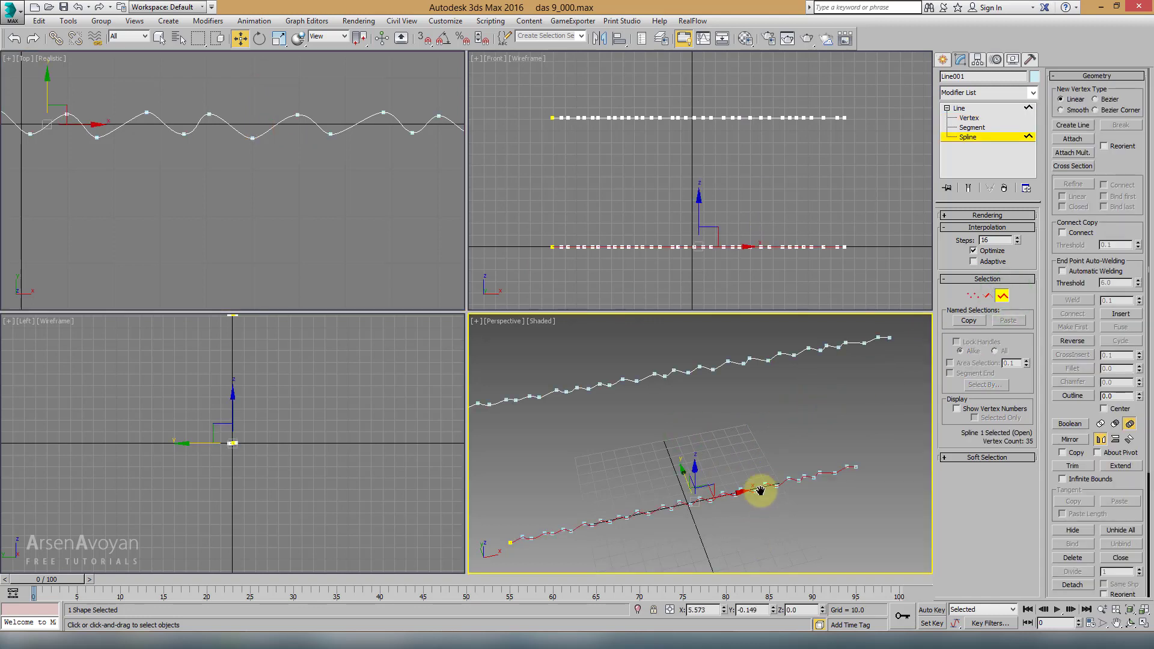
pyautogui.moveTo(760, 492); pyautogui.dragTo(730, 438, button='middle')
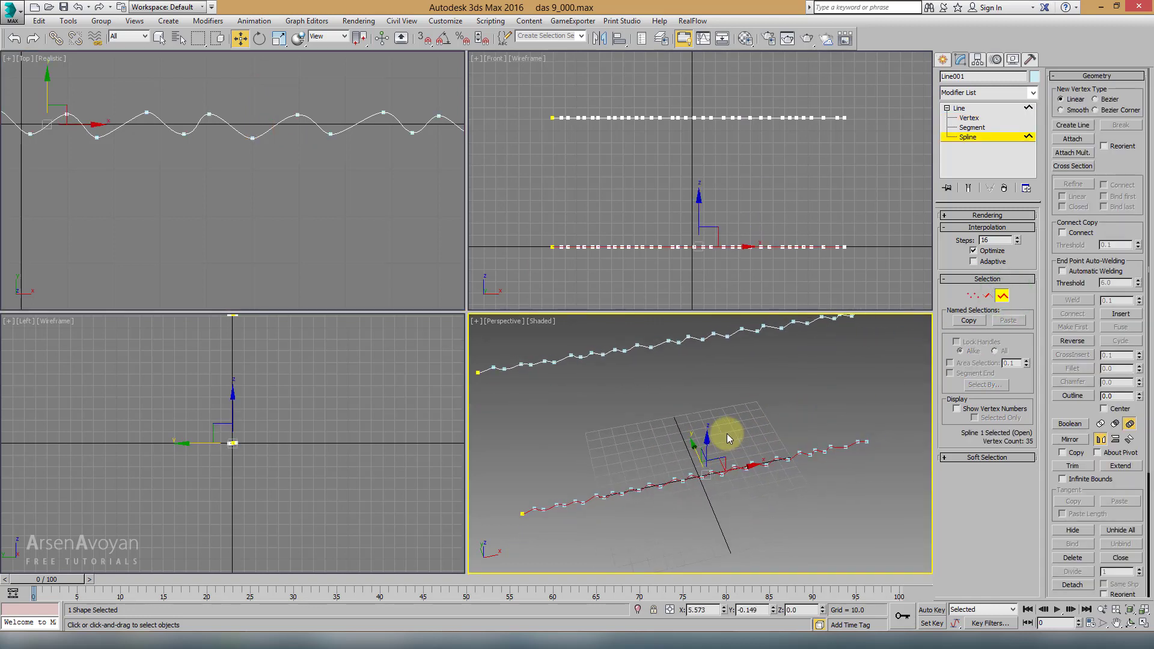
pyautogui.click(1073, 531)
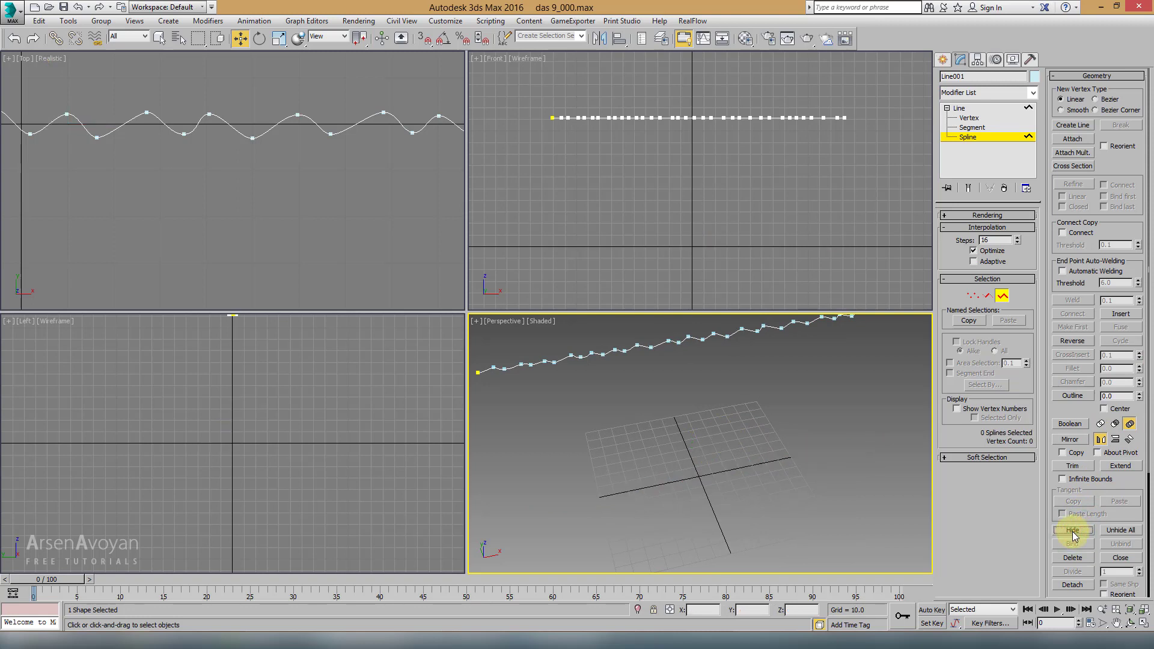
pyautogui.click(1121, 531)
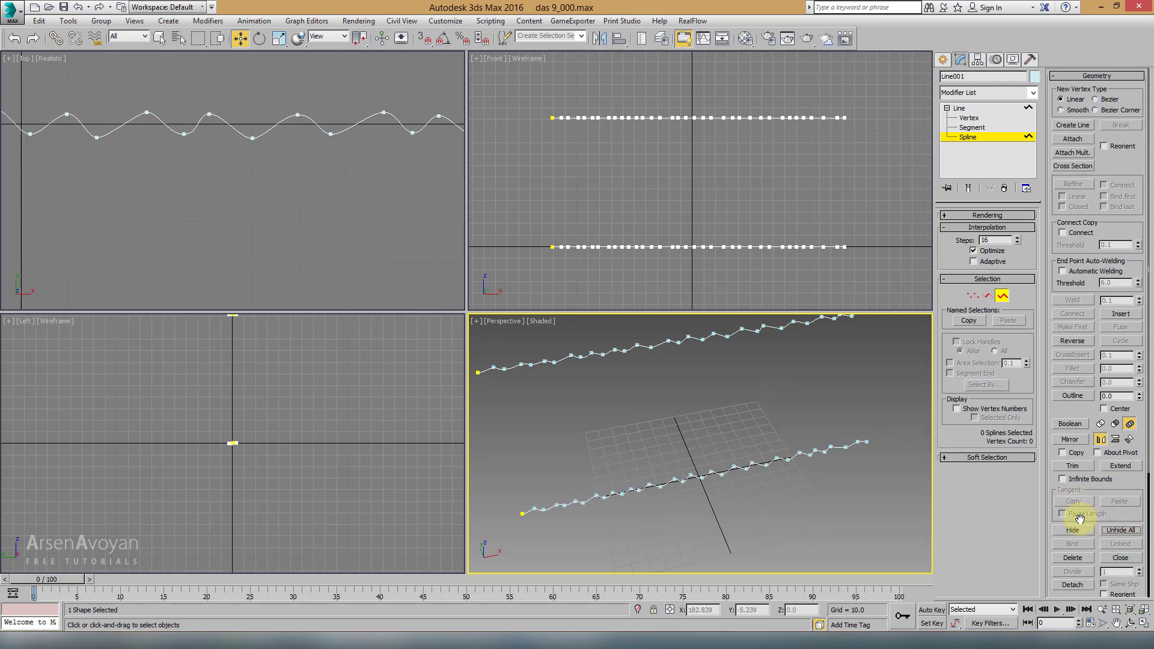
pyautogui.rightClick(756, 390)
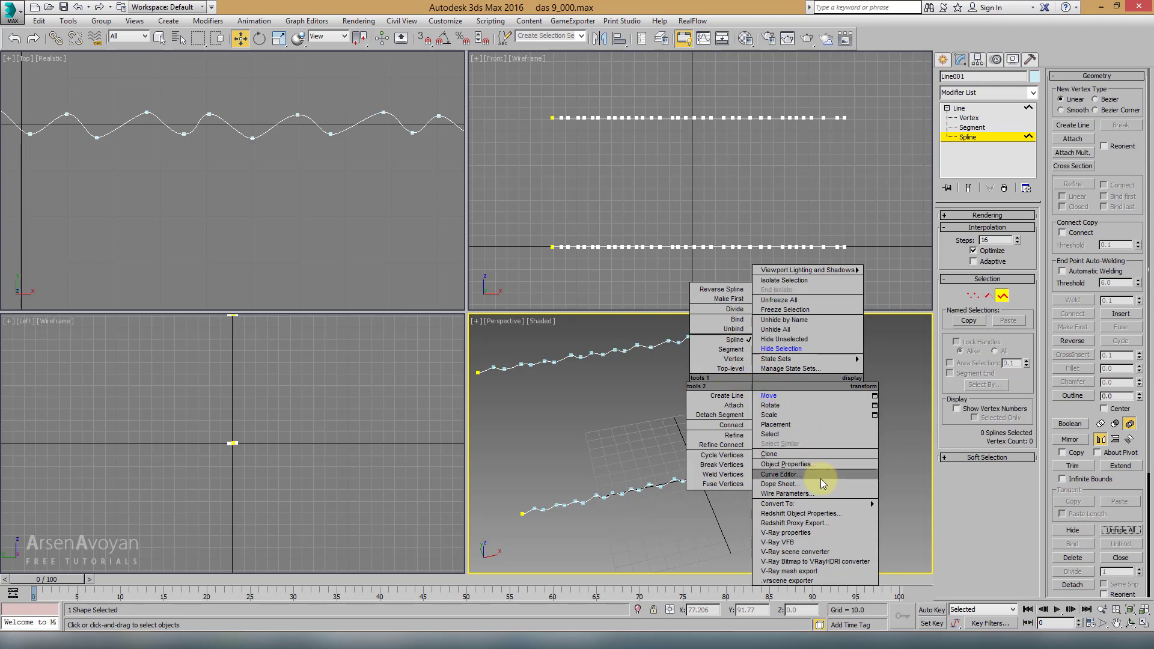
pyautogui.click(798, 342)
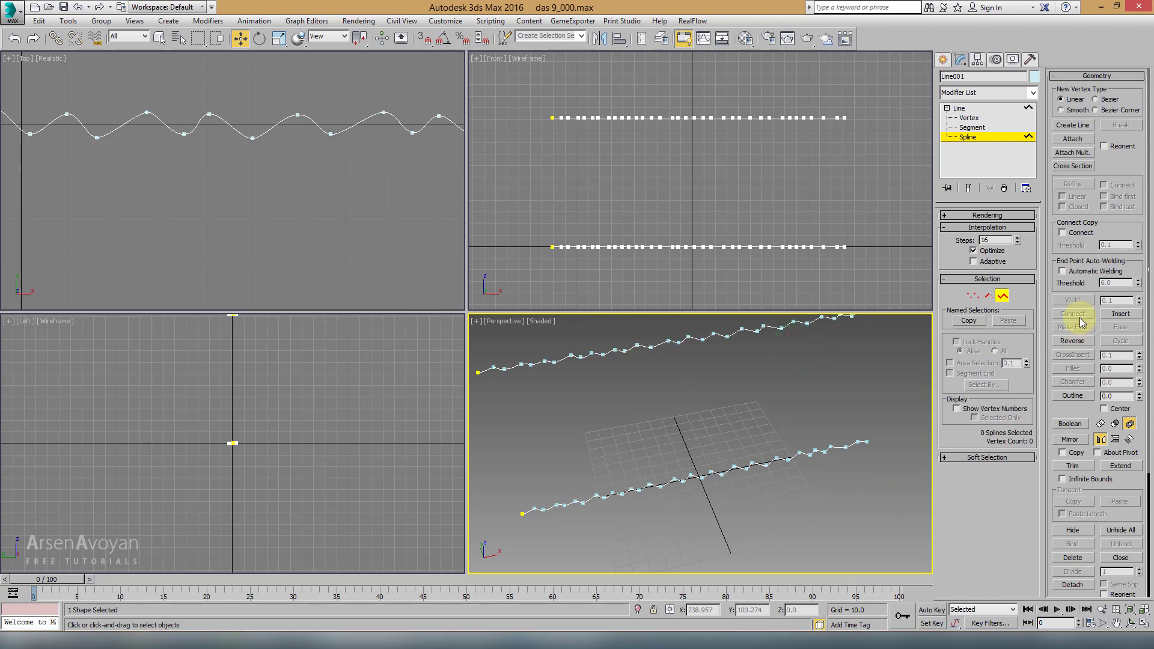
# Hide the whole Line001 object at object level, then undo it
pyautogui.click(1002, 296)
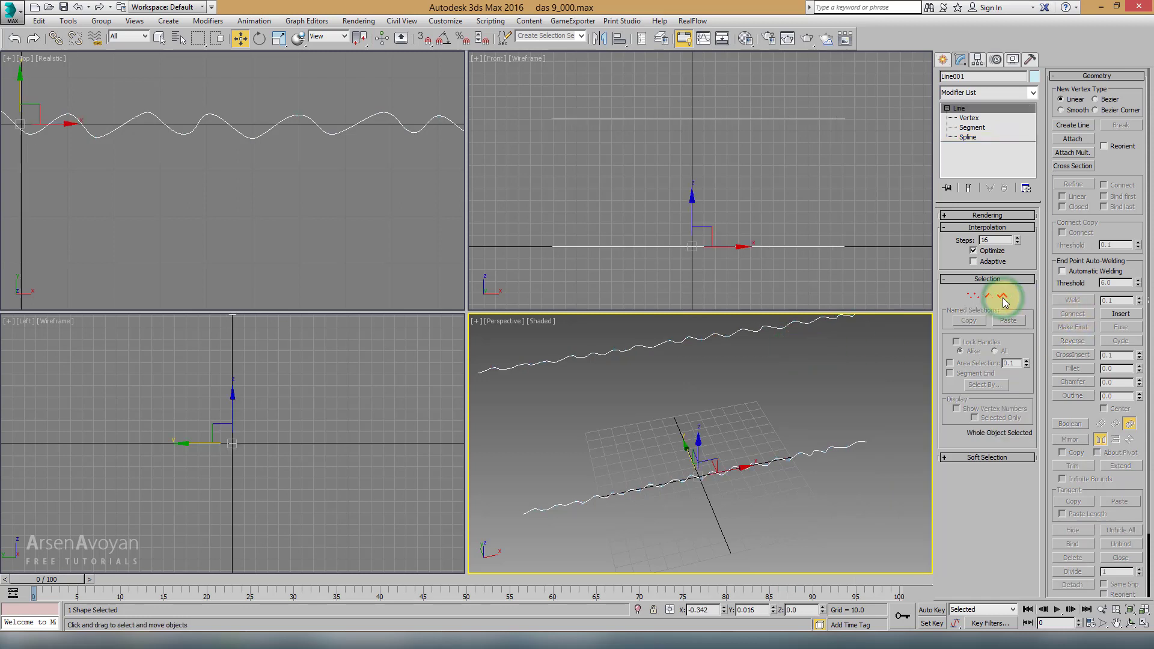
pyautogui.rightClick(745, 350)
pyautogui.click(771, 310)
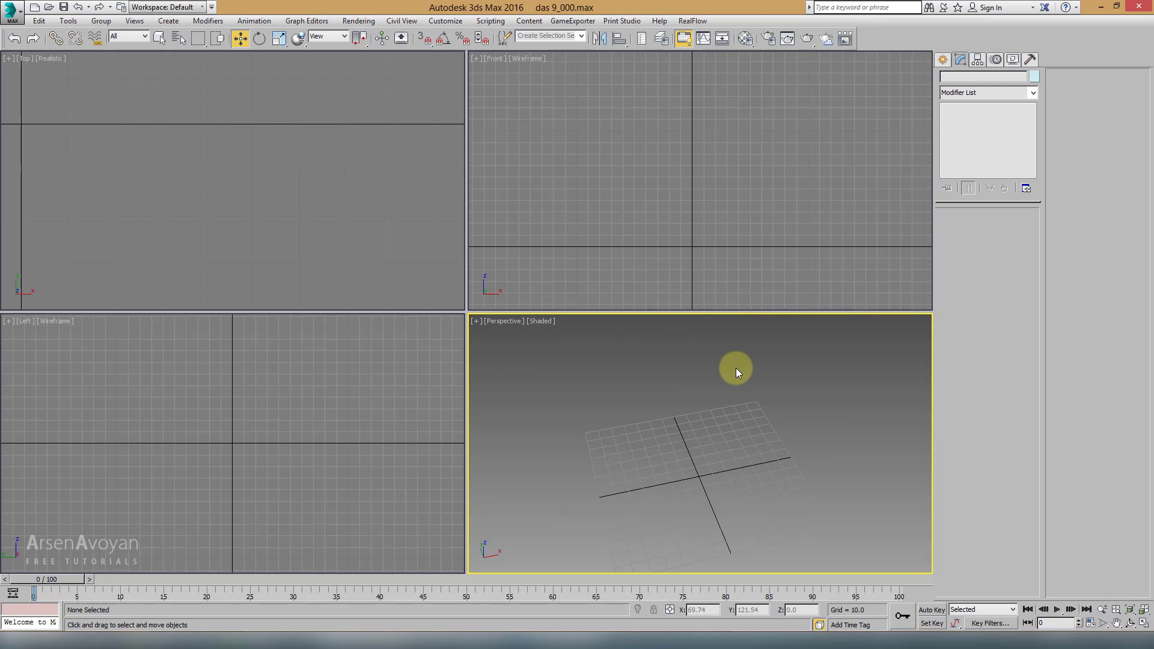
pyautogui.hotkey('ctrl', 'z')
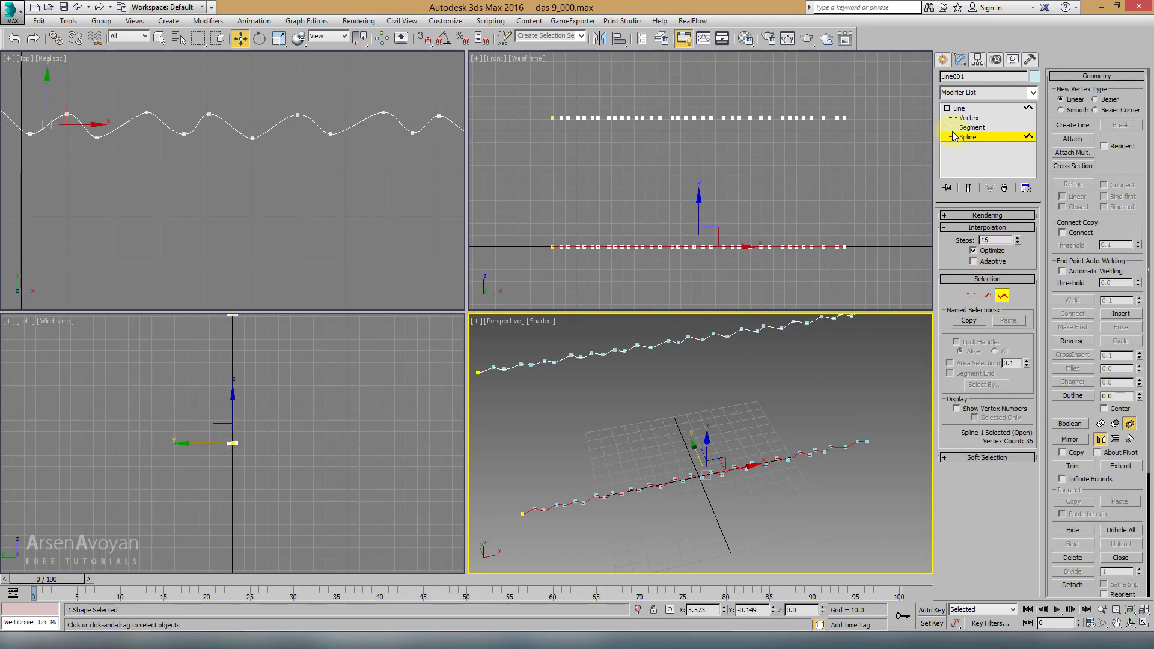
# Reselect and hide the lower spline, then enter Vertex level on the remaining spline
pyautogui.click(814, 377)
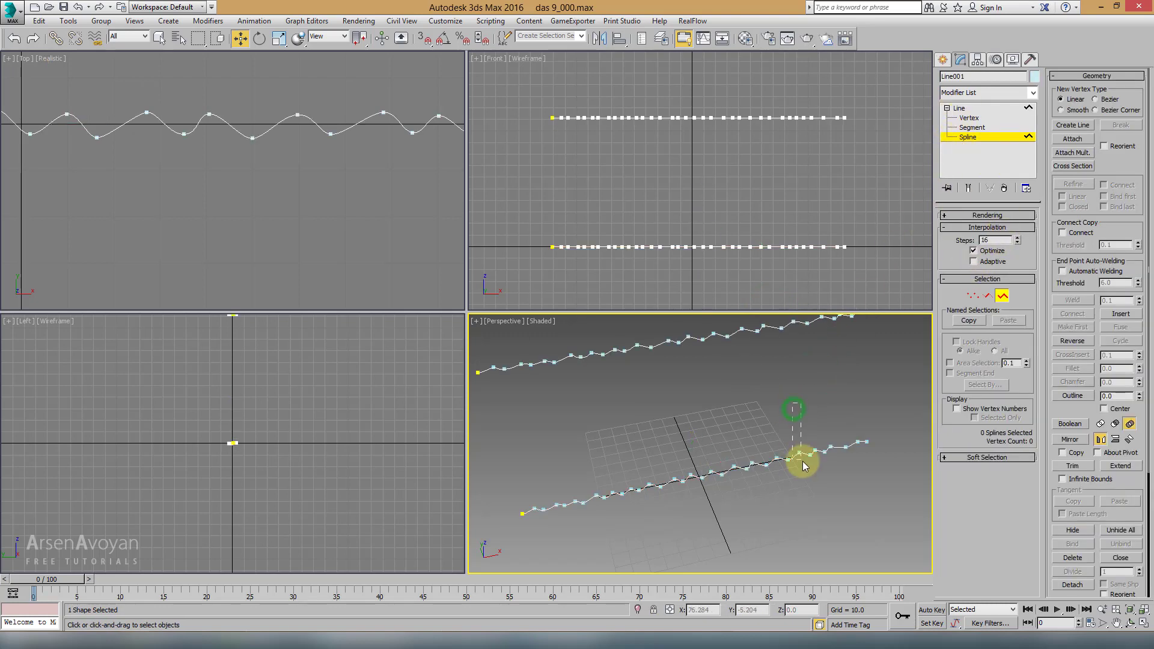
pyautogui.click(802, 460)
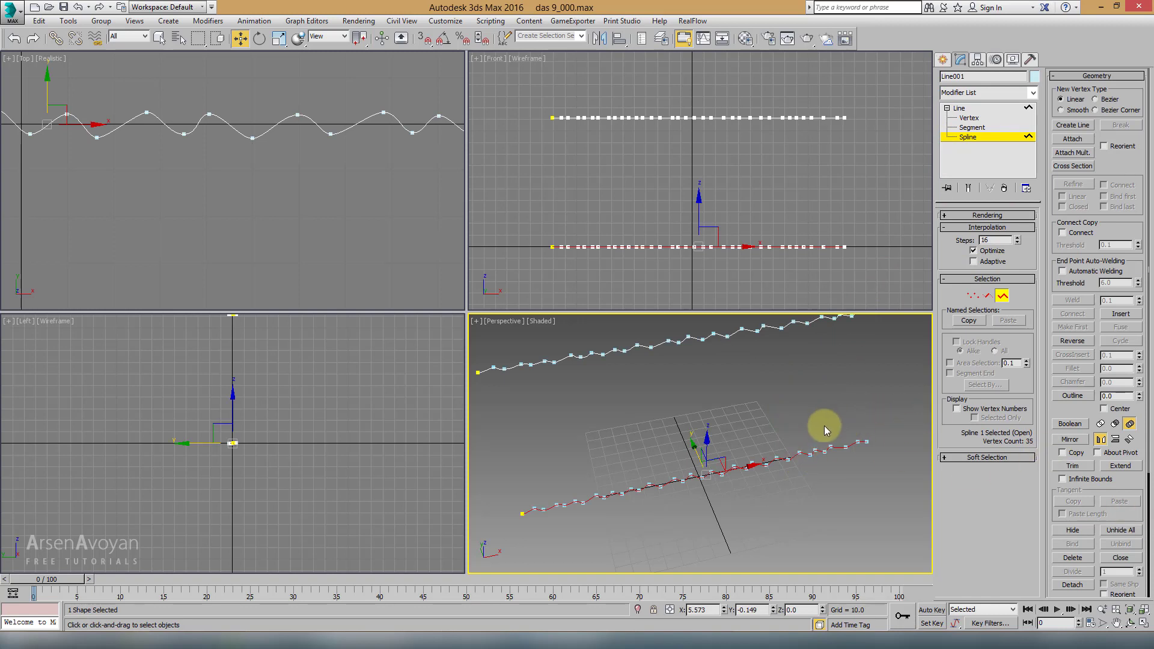
pyautogui.click(1073, 530)
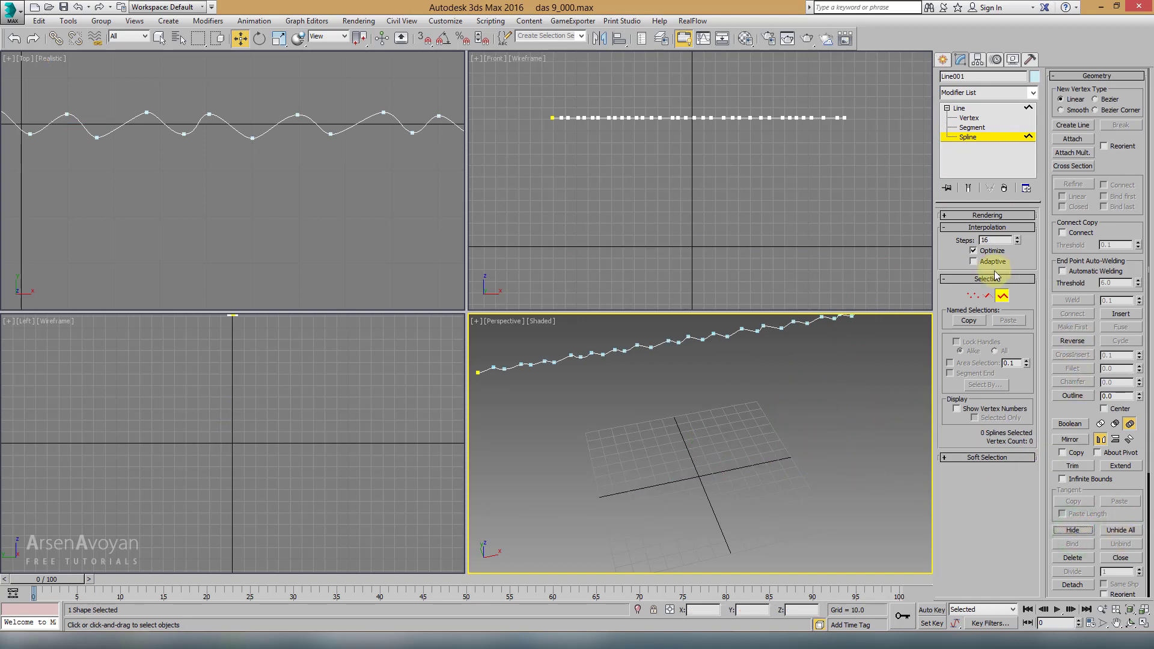
pyautogui.click(972, 296)
pyautogui.middleClick(383, 200)
# Maximize the Top view, zoom to the spline's start, and move vertex 2 left
pyautogui.hotkey('alt', 'w')
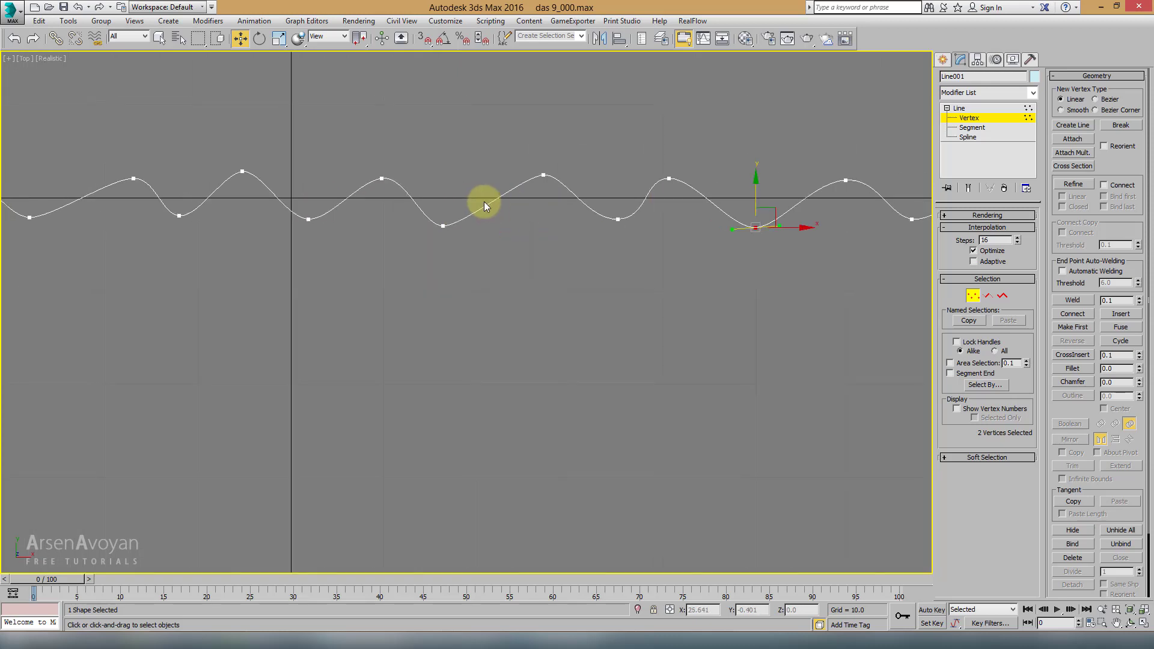
pyautogui.moveTo(481, 199)
pyautogui.mouseDown(button='middle')
pyautogui.moveTo(690, 235)
pyautogui.moveTo(344, 244)
pyautogui.mouseUp(button='middle')
pyautogui.scroll(3, 441, 261)
pyautogui.scroll(2, 454, 247)
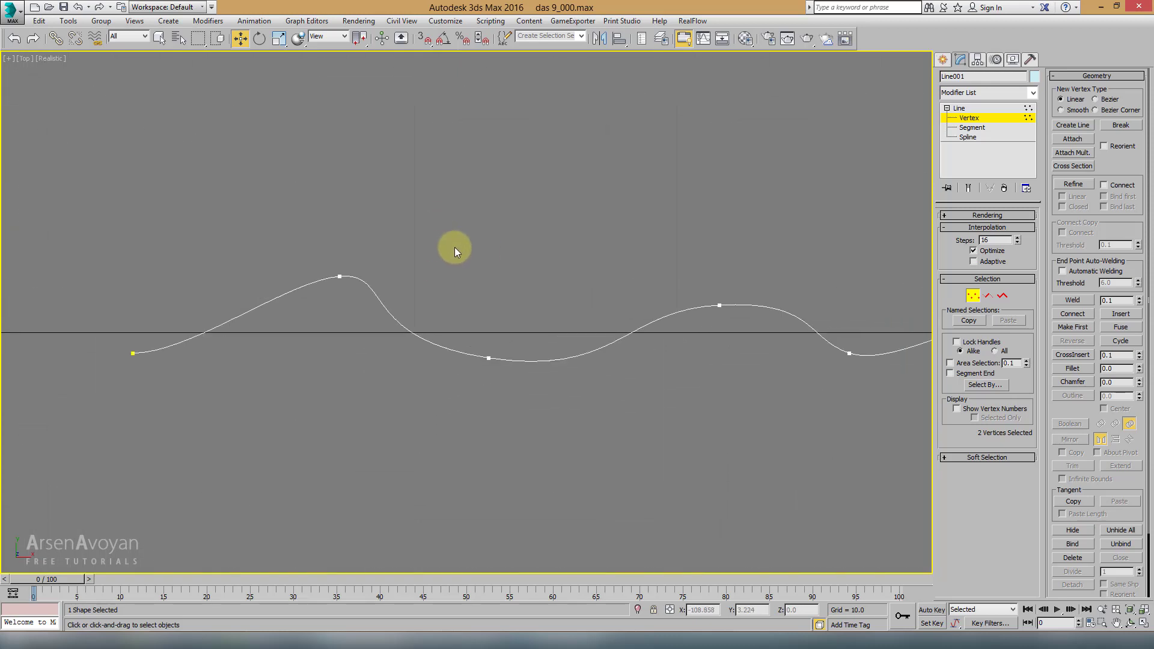
pyautogui.scroll(2, 472, 246)
pyautogui.scroll(-3, 472, 246)
pyautogui.moveTo(453, 247); pyautogui.dragTo(360, 249, button='middle')
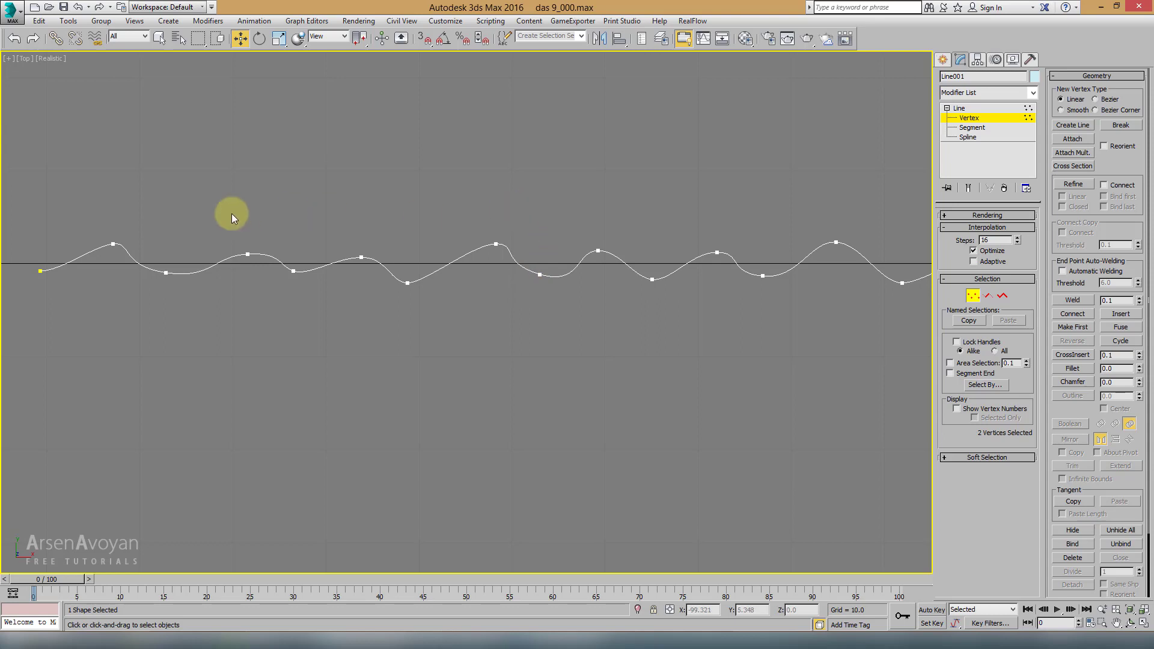
pyautogui.moveTo(232, 214); pyautogui.dragTo(351, 216, button='middle')
pyautogui.scroll(4, 330, 223)
pyautogui.click(358, 287)
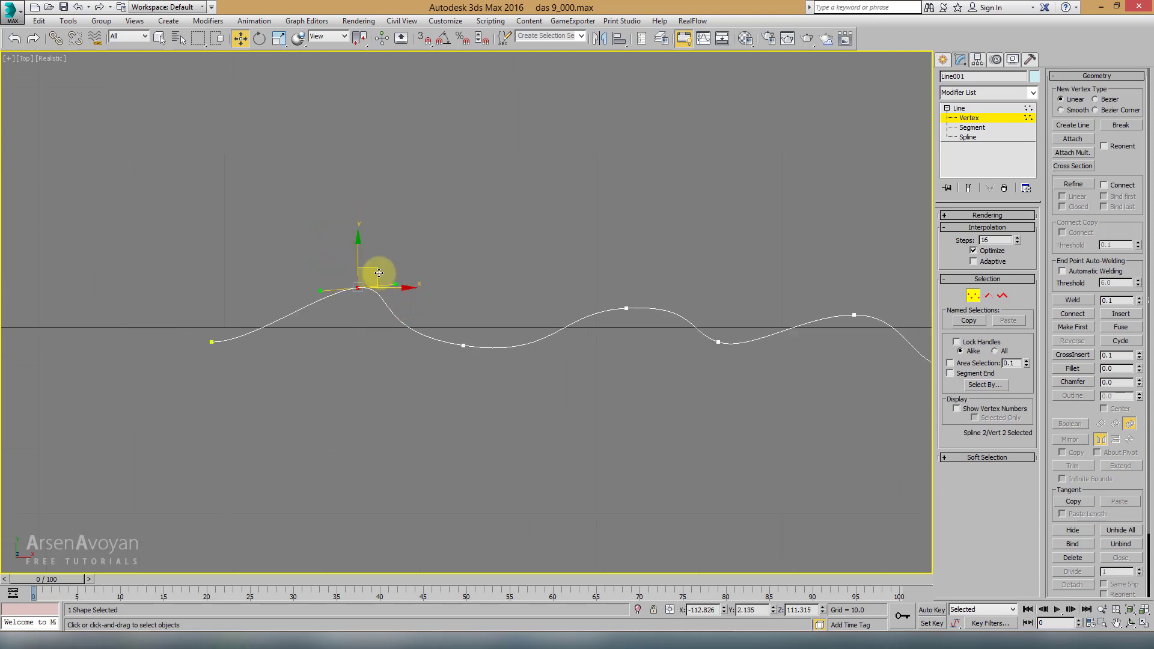
pyautogui.moveTo(379, 273); pyautogui.dragTo(338, 277)
# Reposition vertices 3 through 6, flattening and raising the wave's curves
pyautogui.click(463, 346)
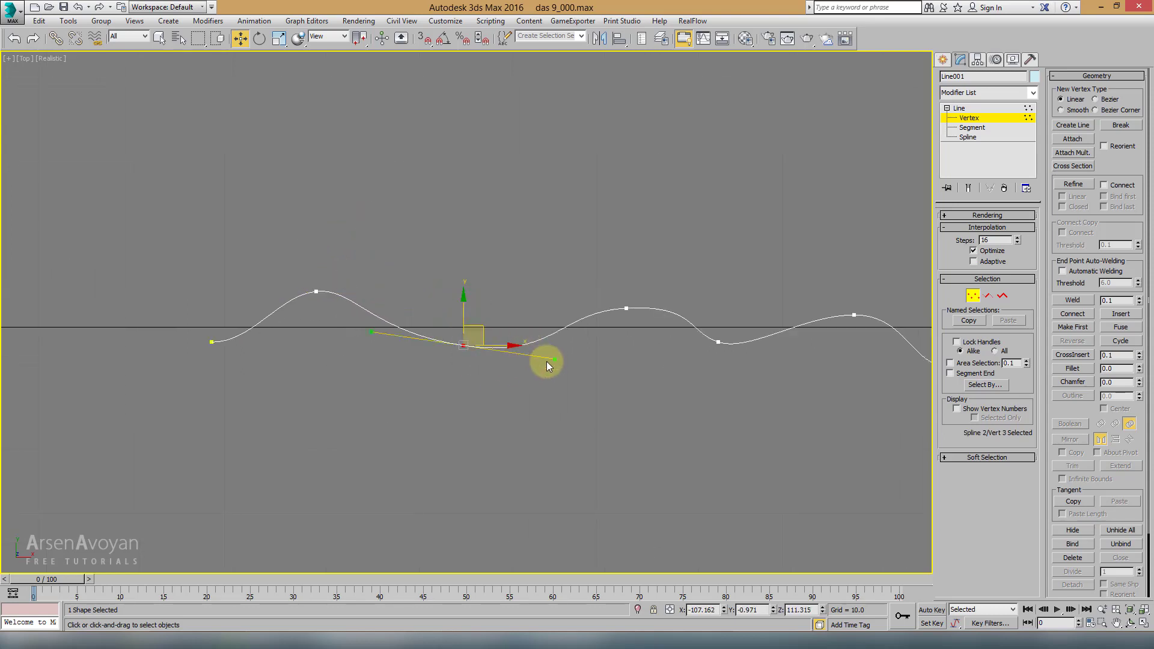
pyautogui.moveTo(553, 359); pyautogui.dragTo(513, 341)
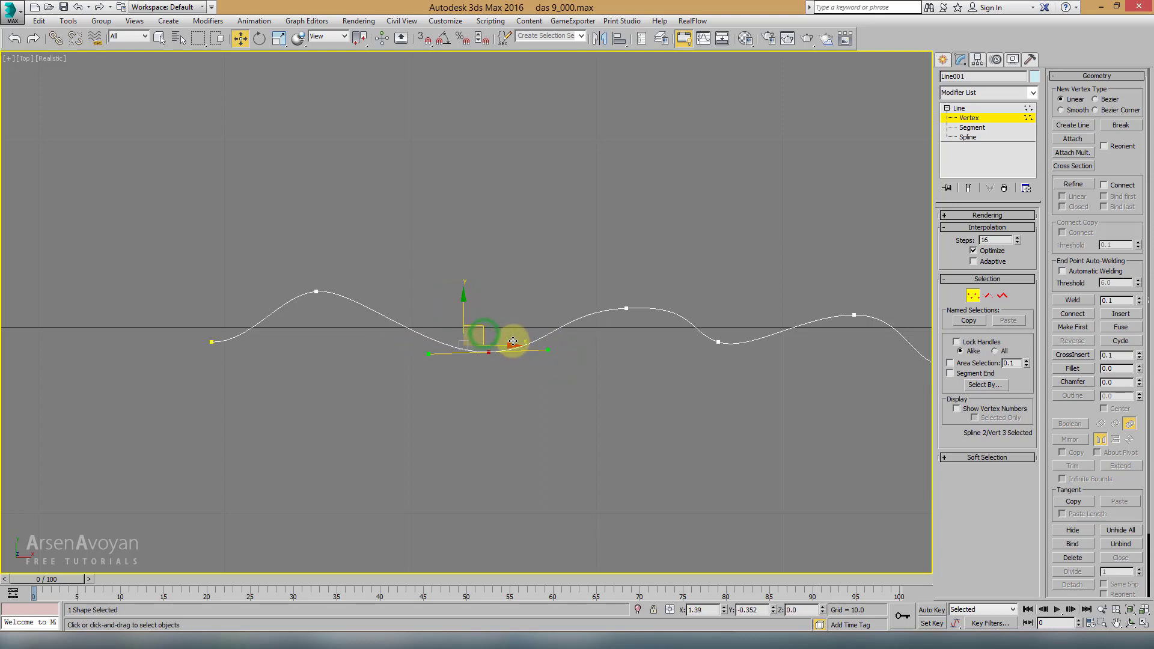
pyautogui.moveTo(588, 268)
pyautogui.mouseDown()
pyautogui.moveTo(644, 327)
pyautogui.moveTo(628, 279)
pyautogui.moveTo(606, 293)
pyautogui.mouseUp()
pyautogui.moveTo(703, 312); pyautogui.dragTo(763, 390)
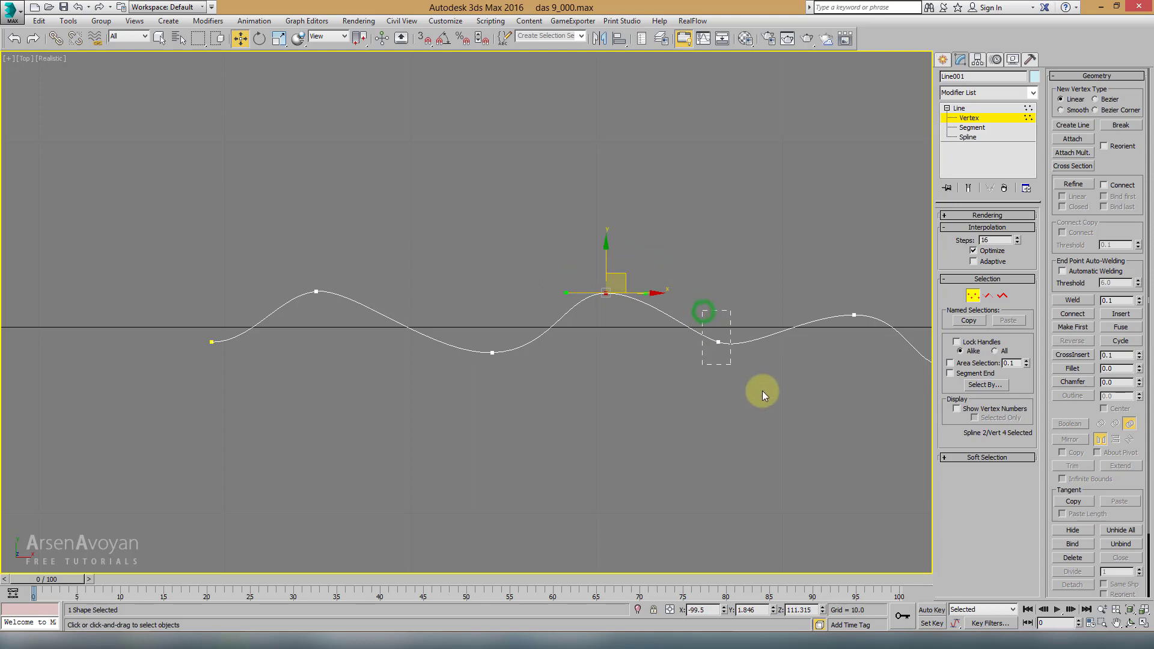
pyautogui.moveTo(728, 337); pyautogui.dragTo(734, 362)
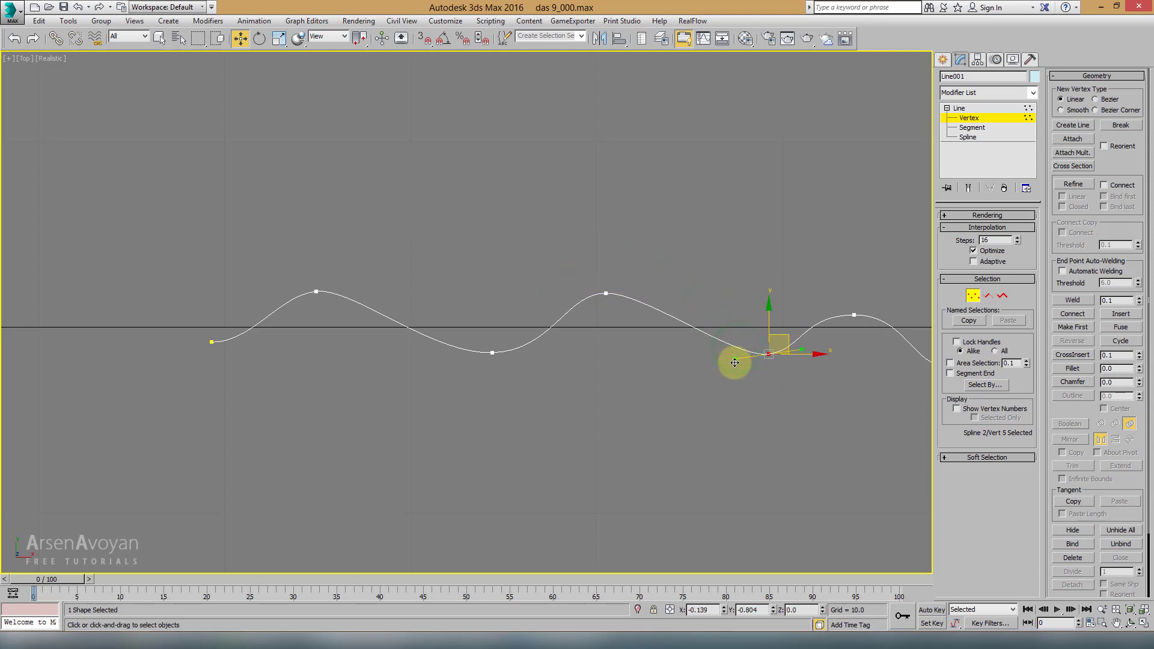
pyautogui.moveTo(821, 333); pyautogui.dragTo(625, 327, button='middle')
pyautogui.click(658, 309)
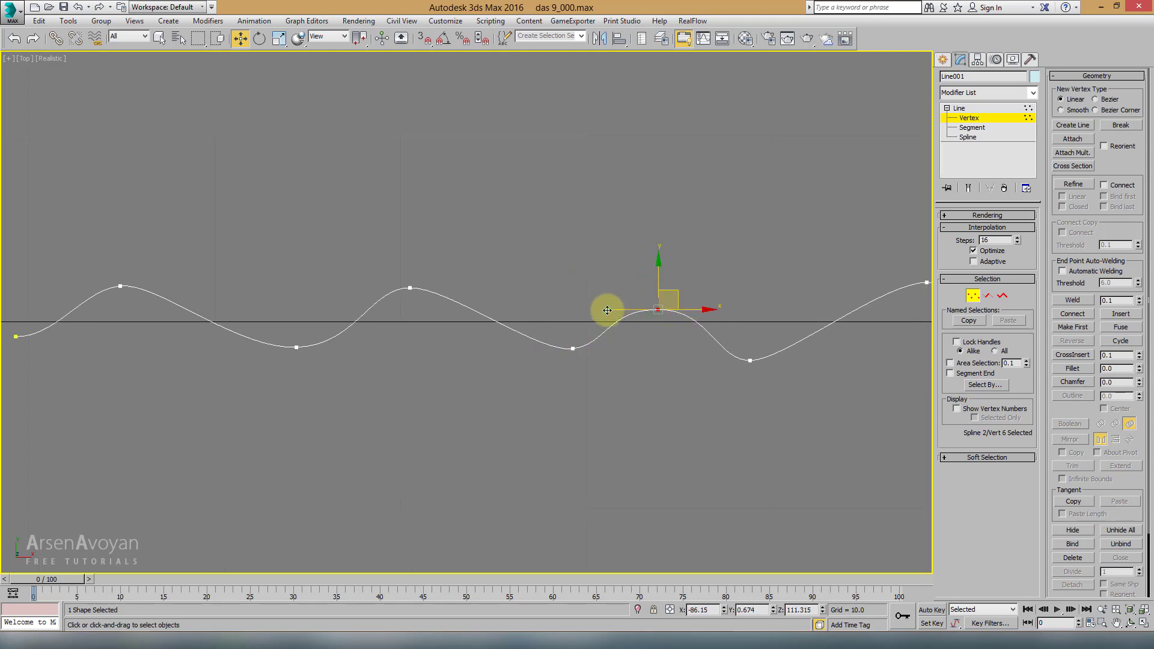
pyautogui.click(683, 299)
# Reposition vertices 7 through 10 along the spline
pyautogui.moveTo(734, 311); pyautogui.dragTo(643, 292, button='middle')
pyautogui.click(657, 341)
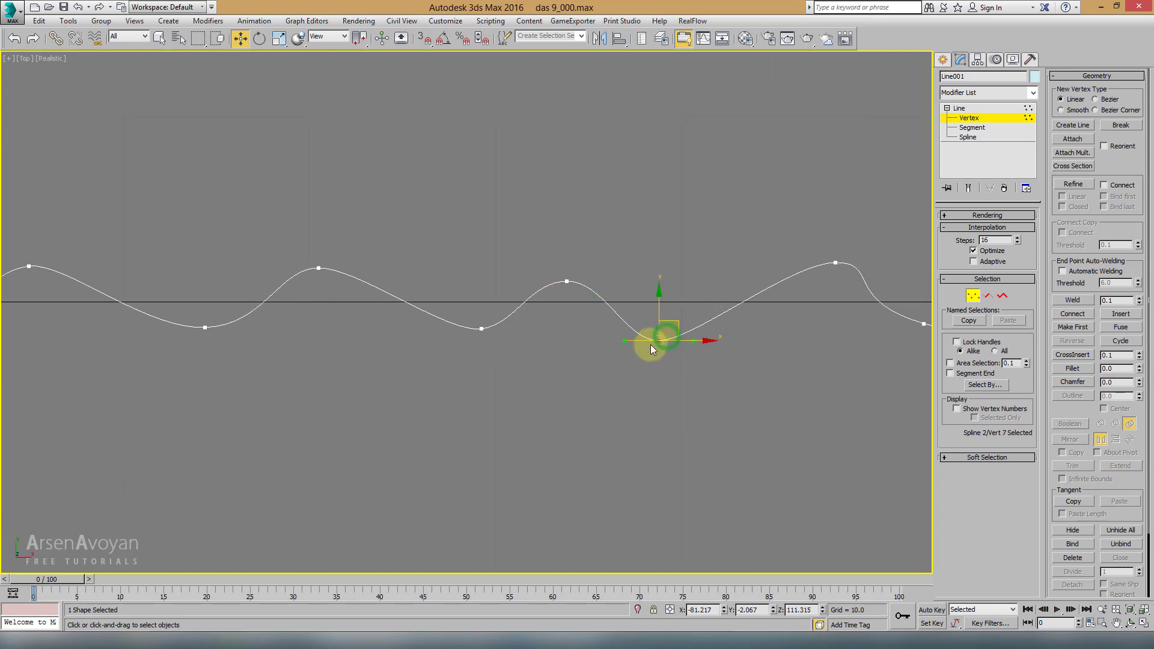
pyautogui.moveTo(681, 322); pyautogui.dragTo(711, 304)
pyautogui.moveTo(711, 304); pyautogui.dragTo(552, 326, button='middle')
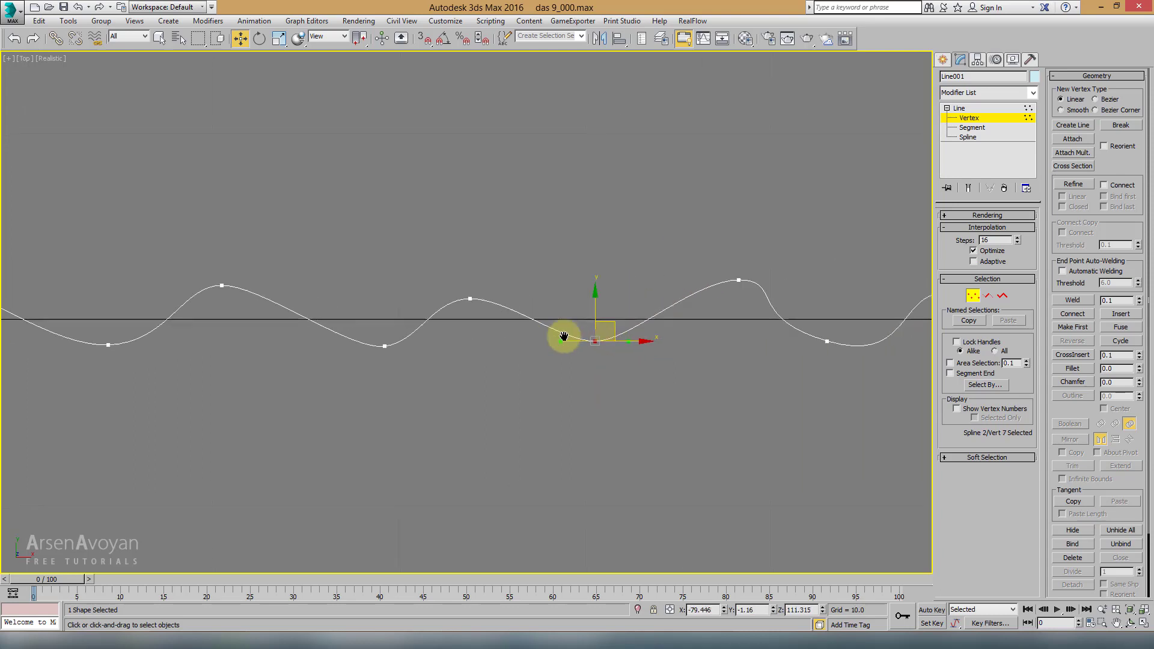
pyautogui.click(677, 285)
pyautogui.moveTo(699, 275); pyautogui.dragTo(680, 296)
pyautogui.moveTo(770, 315); pyautogui.dragTo(717, 324, button='middle')
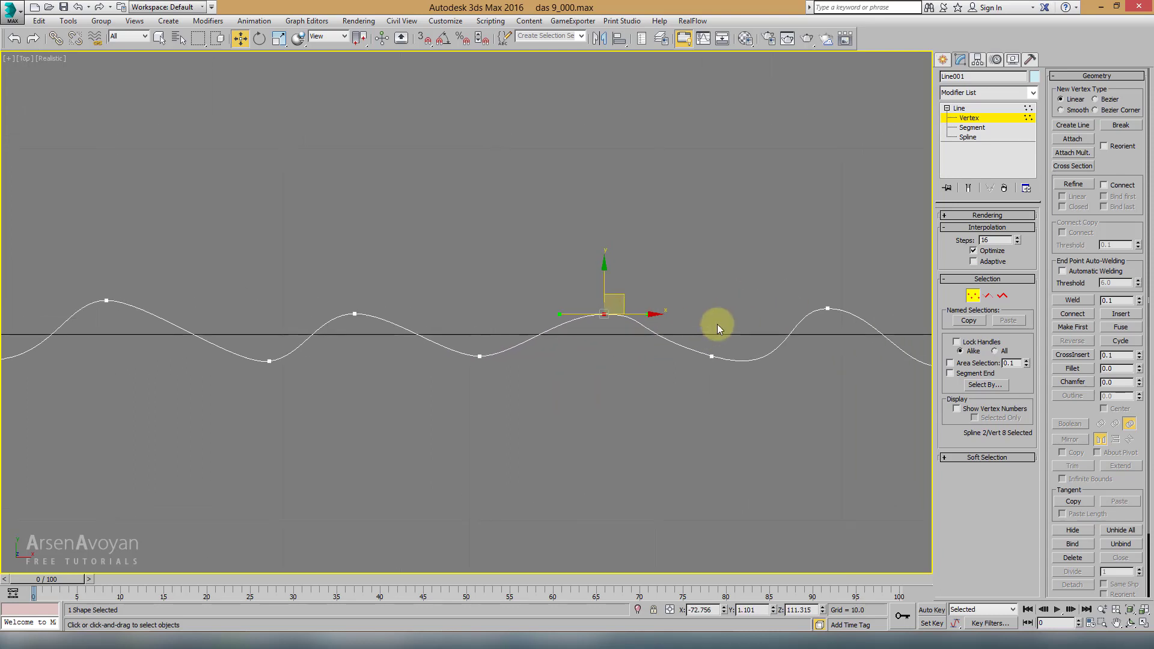
pyautogui.moveTo(716, 323)
pyautogui.mouseDown()
pyautogui.moveTo(675, 363)
pyautogui.moveTo(657, 359)
pyautogui.mouseUp()
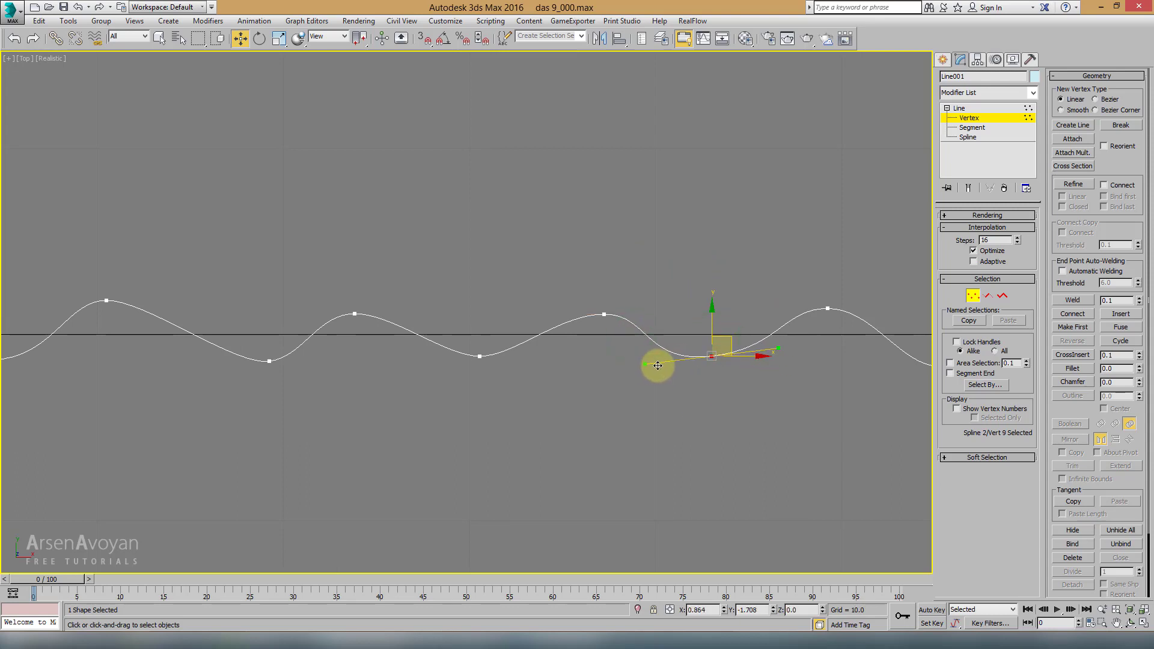
pyautogui.moveTo(854, 328); pyautogui.dragTo(741, 332, button='middle')
pyautogui.click(717, 312)
pyautogui.moveTo(736, 299); pyautogui.dragTo(707, 300)
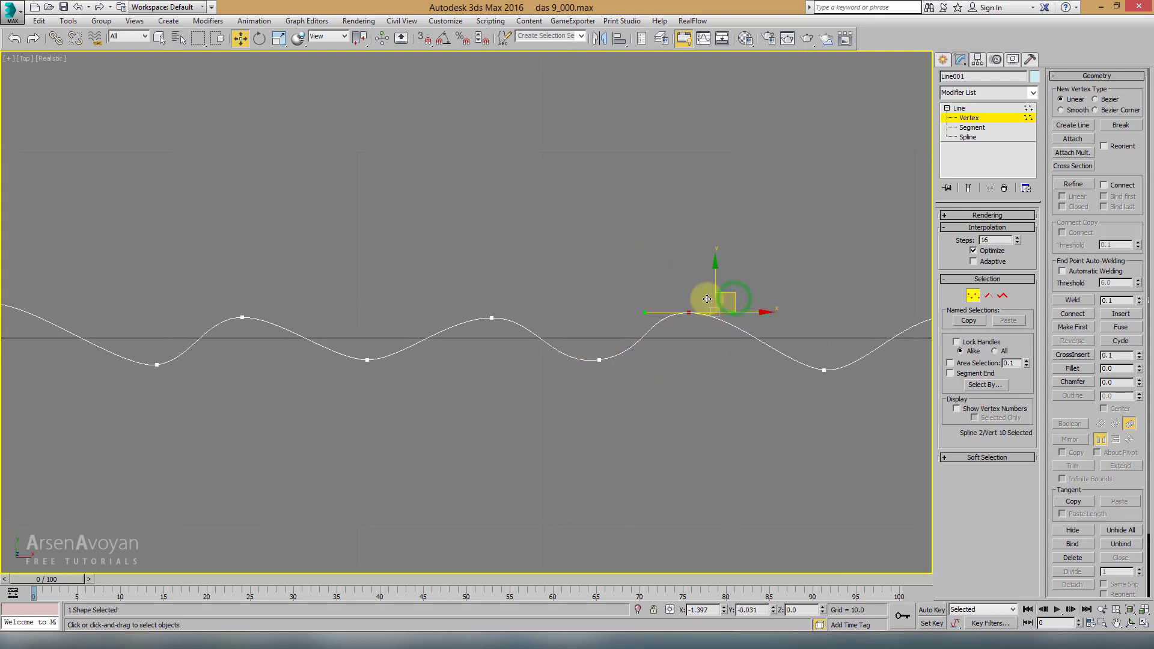
# Nudge vertices 11 through 14 into new positions
pyautogui.moveTo(793, 333); pyautogui.dragTo(649, 304, button='middle')
pyautogui.click(681, 340)
pyautogui.moveTo(664, 349); pyautogui.dragTo(691, 343)
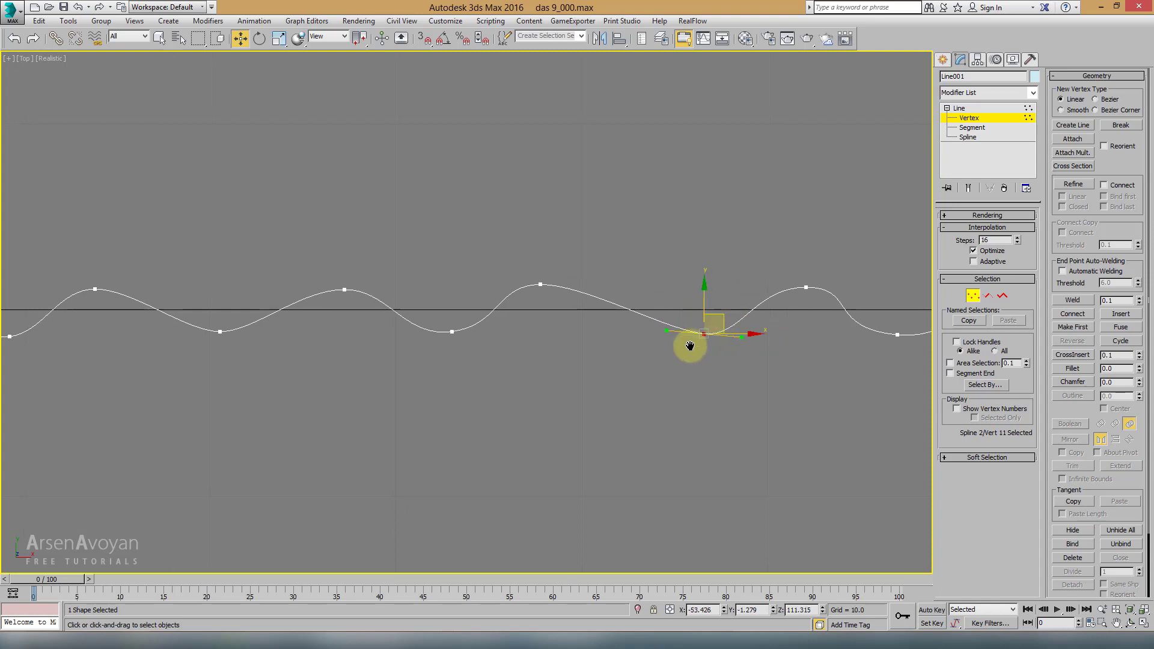
pyautogui.moveTo(846, 317); pyautogui.dragTo(657, 343, button='middle')
pyautogui.click(621, 311)
pyautogui.moveTo(593, 294); pyautogui.dragTo(574, 289)
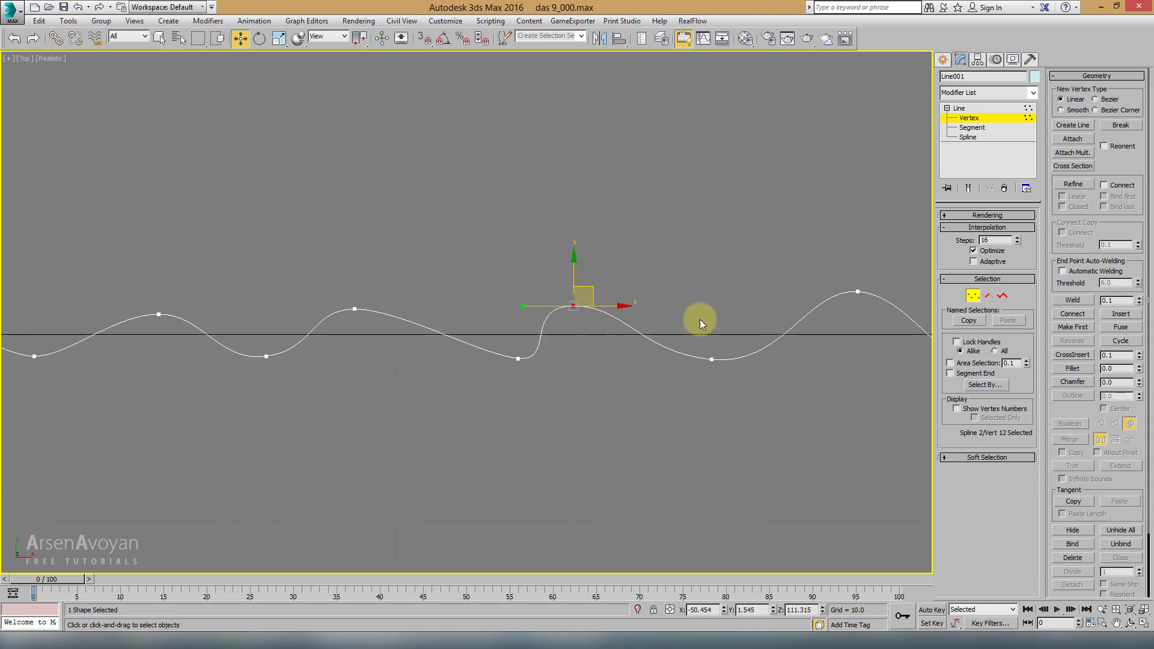
pyautogui.moveTo(712, 359); pyautogui.dragTo(745, 362)
pyautogui.moveTo(844, 338); pyautogui.dragTo(756, 339, button='middle')
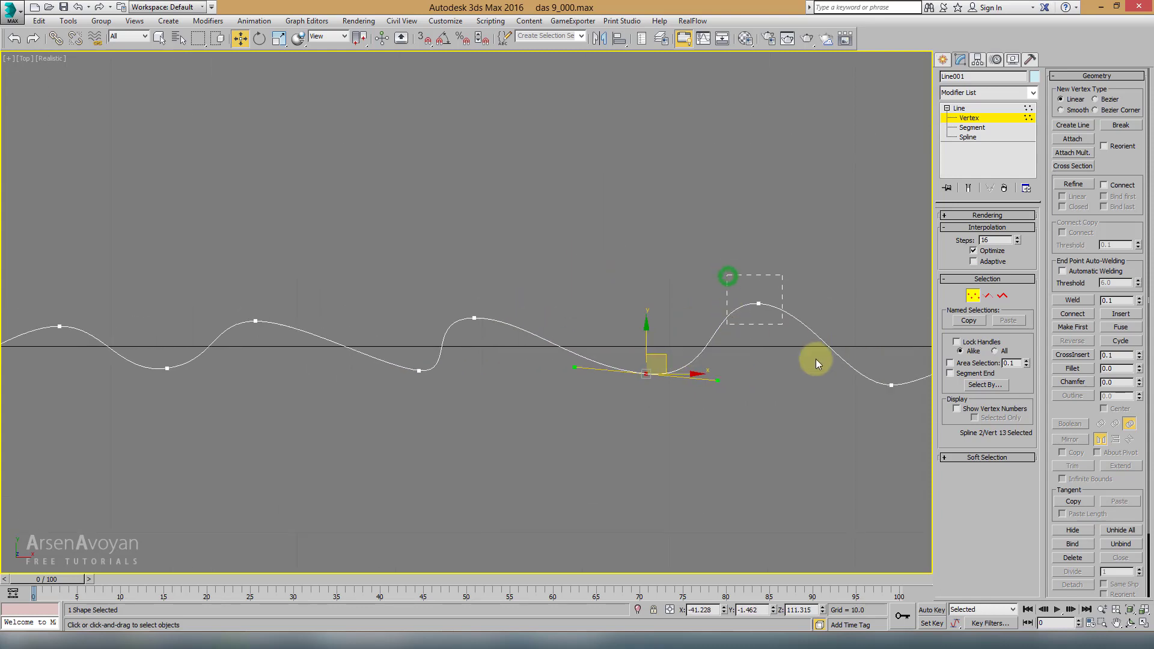
pyautogui.click(770, 292)
pyautogui.moveTo(770, 287); pyautogui.dragTo(775, 315)
# Move vertices 15 through 18, lowering the peak at vertex 18
pyautogui.moveTo(929, 345); pyautogui.dragTo(699, 359, button='middle')
pyautogui.click(672, 391)
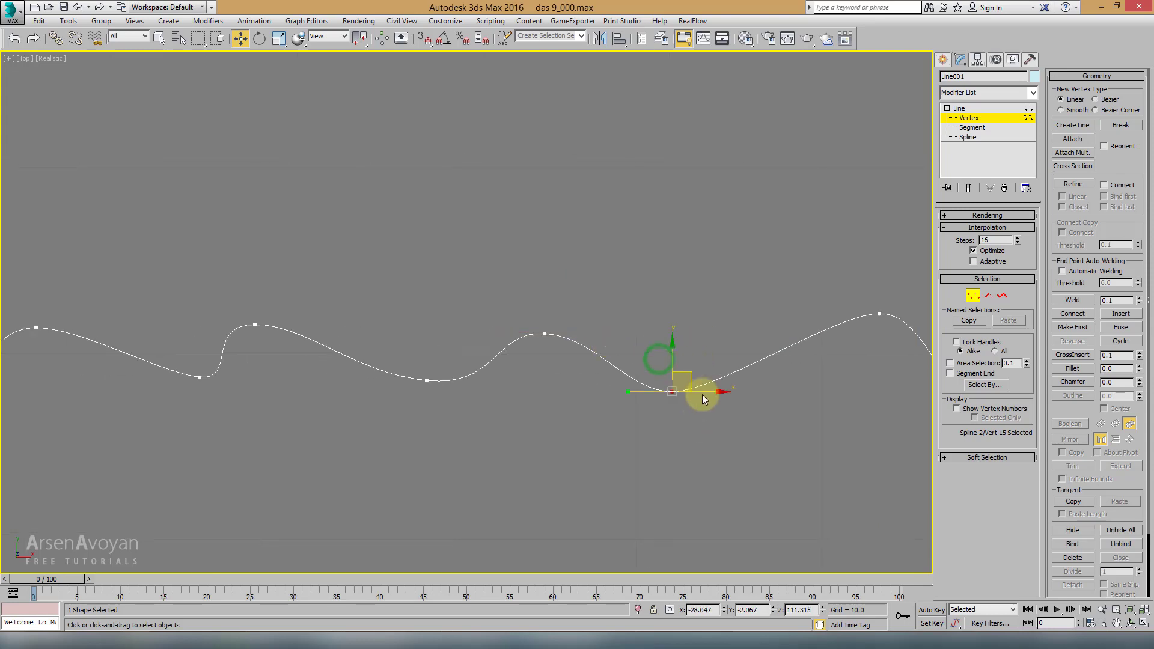
pyautogui.moveTo(691, 373); pyautogui.dragTo(716, 350)
pyautogui.moveTo(787, 347); pyautogui.dragTo(630, 369, button='middle')
pyautogui.click(724, 335)
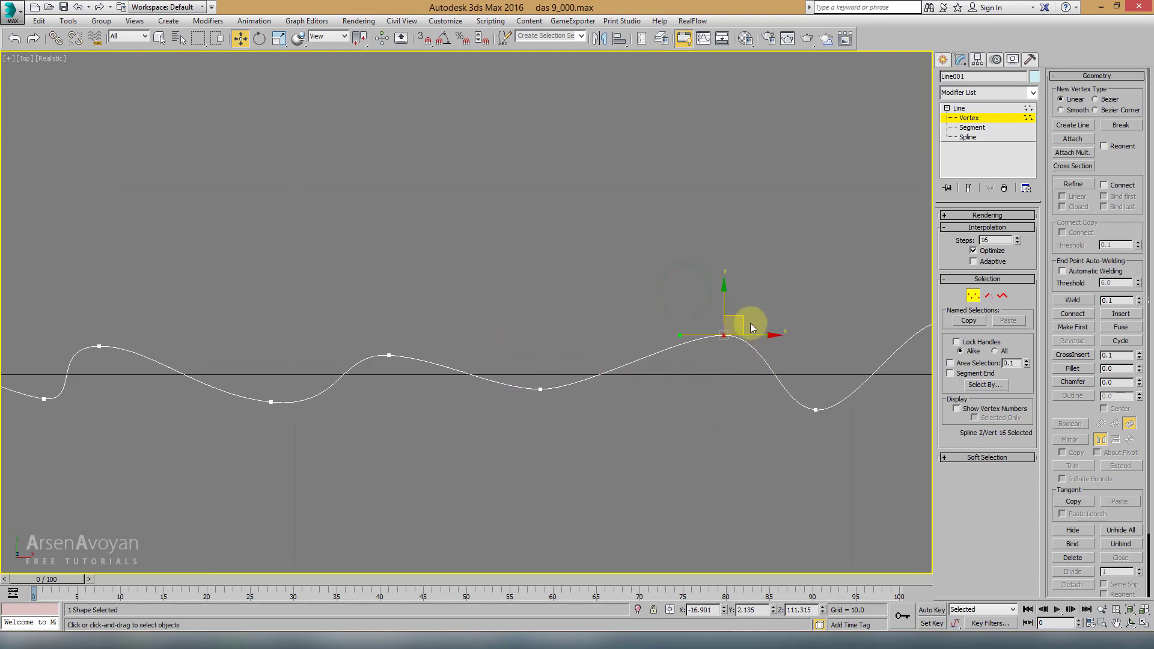
pyautogui.moveTo(741, 320); pyautogui.dragTo(713, 330)
pyautogui.moveTo(801, 363); pyautogui.dragTo(713, 363, button='middle')
pyautogui.moveTo(759, 428); pyautogui.dragTo(695, 427, button='middle')
pyautogui.click(691, 394)
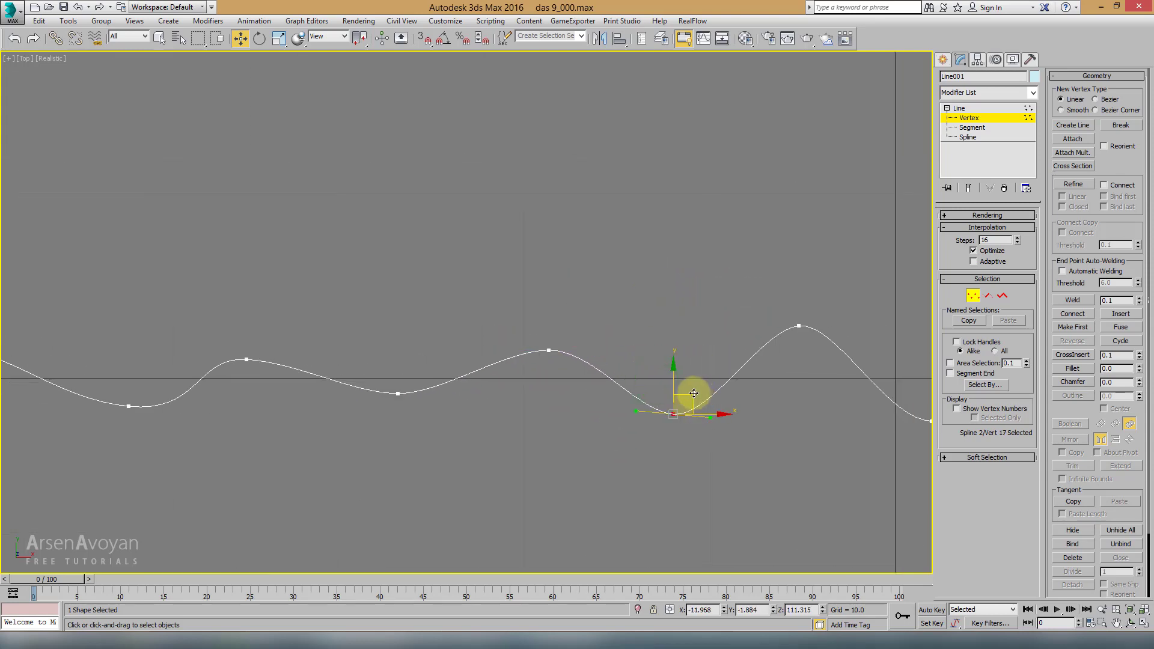
pyautogui.moveTo(762, 299)
pyautogui.mouseDown()
pyautogui.moveTo(821, 351)
pyautogui.moveTo(828, 337)
pyautogui.mouseUp()
pyautogui.moveTo(842, 351); pyautogui.dragTo(605, 334, button='middle')
# Reposition vertices 19 through 23, including peaks 20 and 22
pyautogui.moveTo(647, 366); pyautogui.dragTo(709, 430)
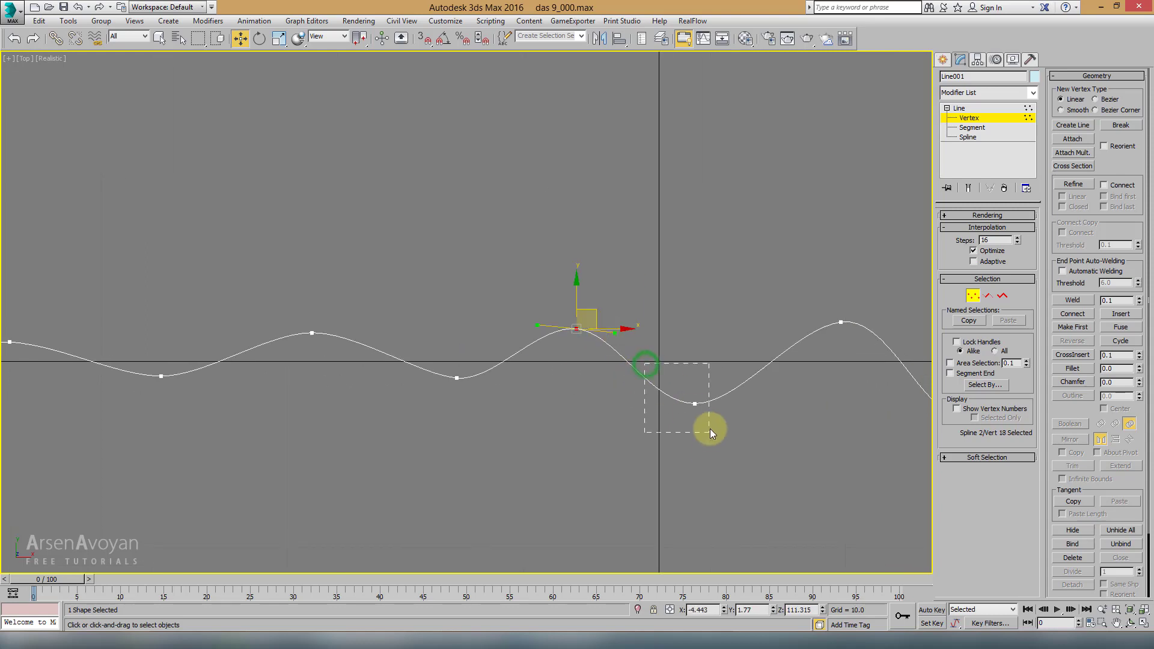
pyautogui.moveTo(735, 405); pyautogui.dragTo(629, 412, button='middle')
pyautogui.moveTo(604, 409); pyautogui.dragTo(627, 394)
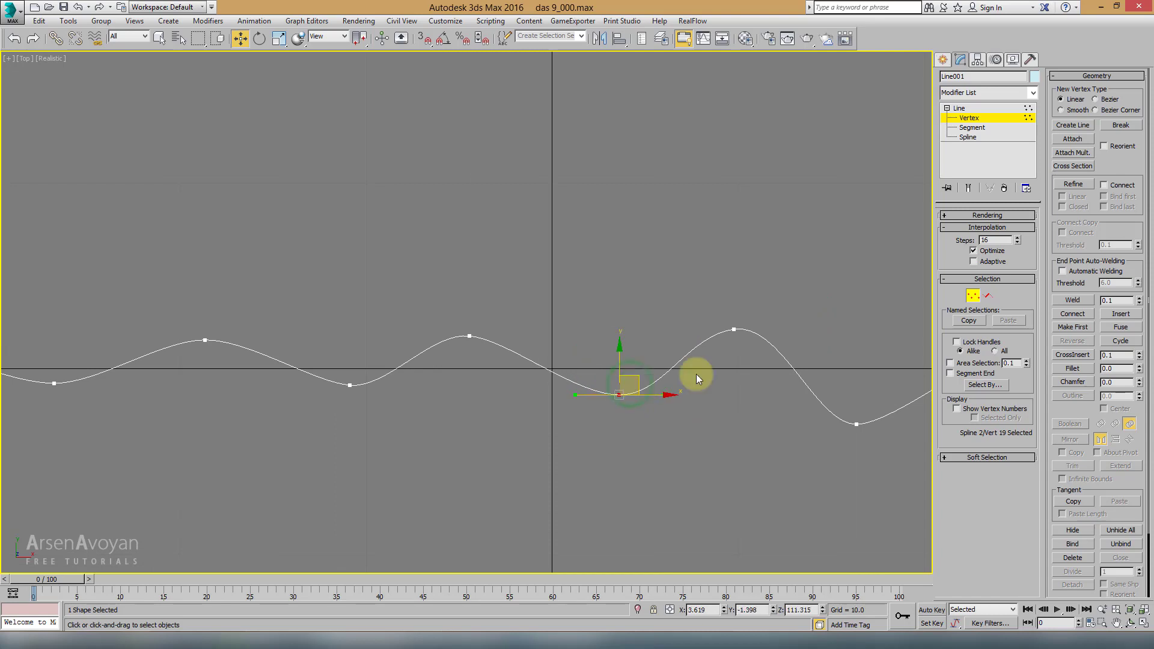
pyautogui.moveTo(734, 330); pyautogui.dragTo(748, 343)
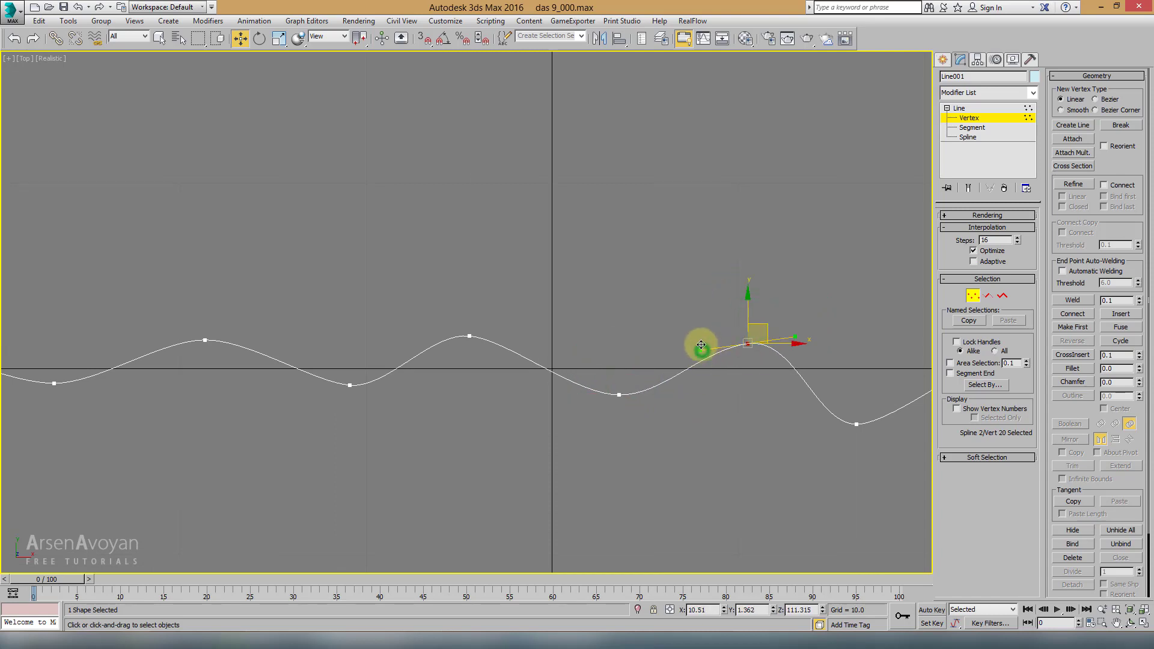
pyautogui.moveTo(701, 345); pyautogui.dragTo(446, 295, button='middle')
pyautogui.moveTo(561, 330); pyautogui.dragTo(632, 402)
pyautogui.moveTo(622, 356); pyautogui.dragTo(663, 332)
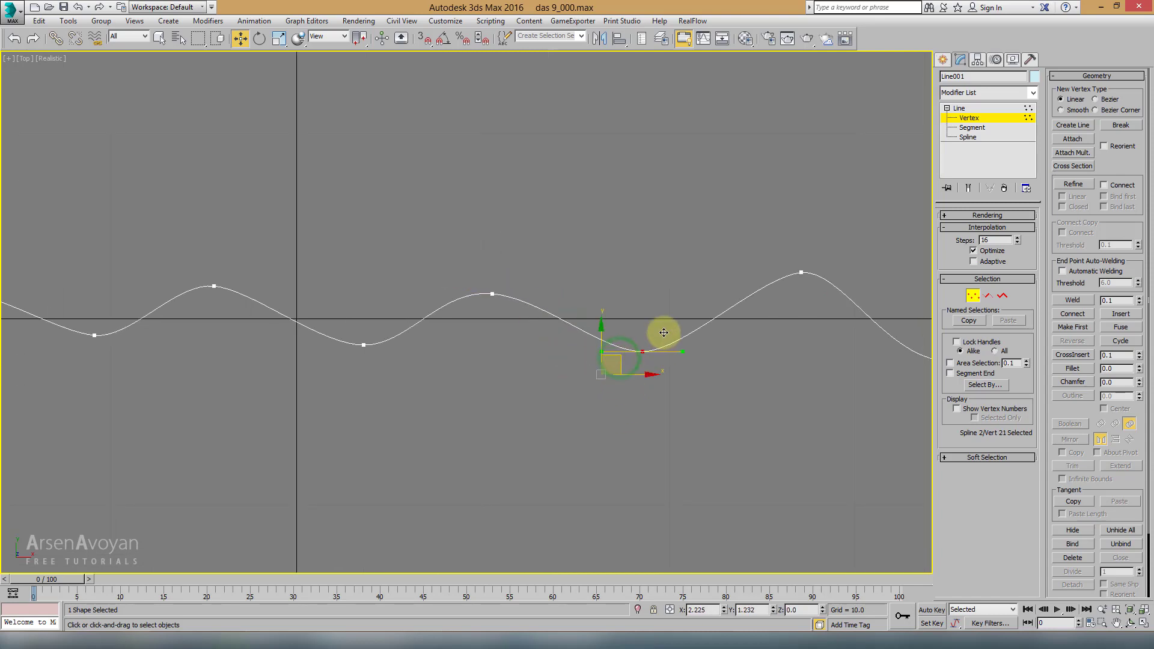
pyautogui.moveTo(723, 323); pyautogui.dragTo(628, 347, button='middle')
pyautogui.moveTo(644, 273)
pyautogui.mouseDown()
pyautogui.moveTo(720, 314)
pyautogui.moveTo(691, 303)
pyautogui.mouseUp()
pyautogui.moveTo(691, 307); pyautogui.dragTo(579, 327, button='middle')
pyautogui.moveTo(633, 353)
pyautogui.mouseDown()
pyautogui.moveTo(701, 421)
pyautogui.moveTo(653, 365)
pyautogui.mouseUp()
# Shift vertices 24 through 27 to make the waves uneven
pyautogui.moveTo(718, 283); pyautogui.dragTo(830, 353)
pyautogui.moveTo(829, 352); pyautogui.dragTo(716, 388, button='middle')
pyautogui.moveTo(684, 329); pyautogui.dragTo(706, 334)
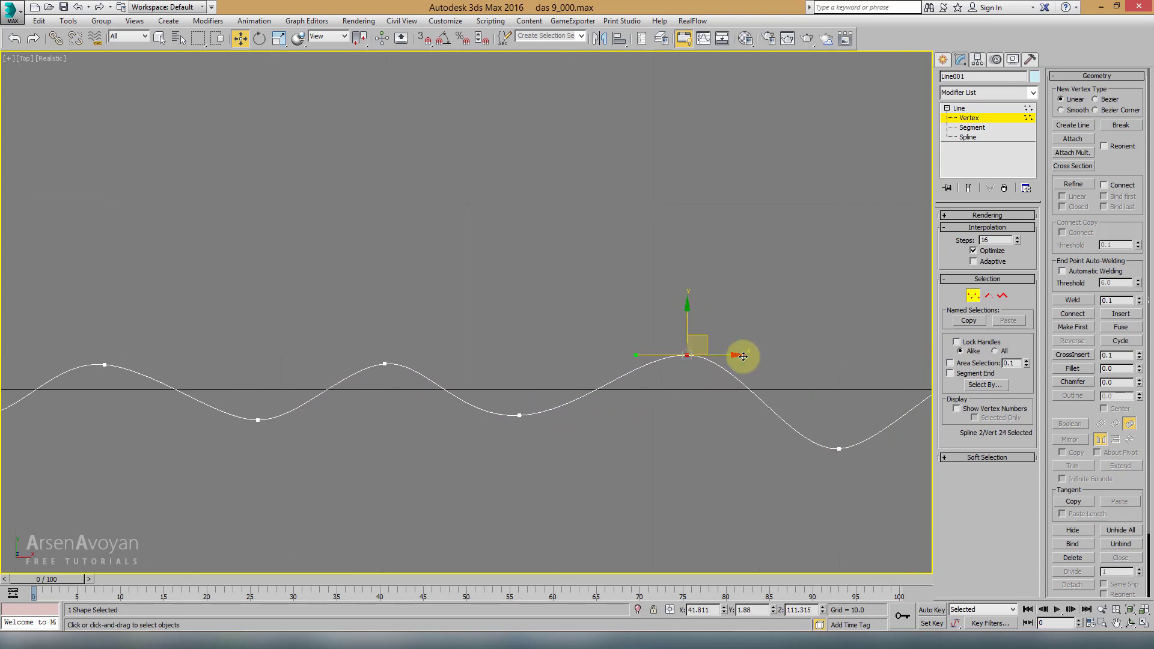
pyautogui.moveTo(781, 412); pyautogui.dragTo(621, 386, button='middle')
pyautogui.click(679, 423)
pyautogui.moveTo(691, 408); pyautogui.dragTo(743, 380)
pyautogui.moveTo(743, 380); pyautogui.dragTo(403, 365, button='middle')
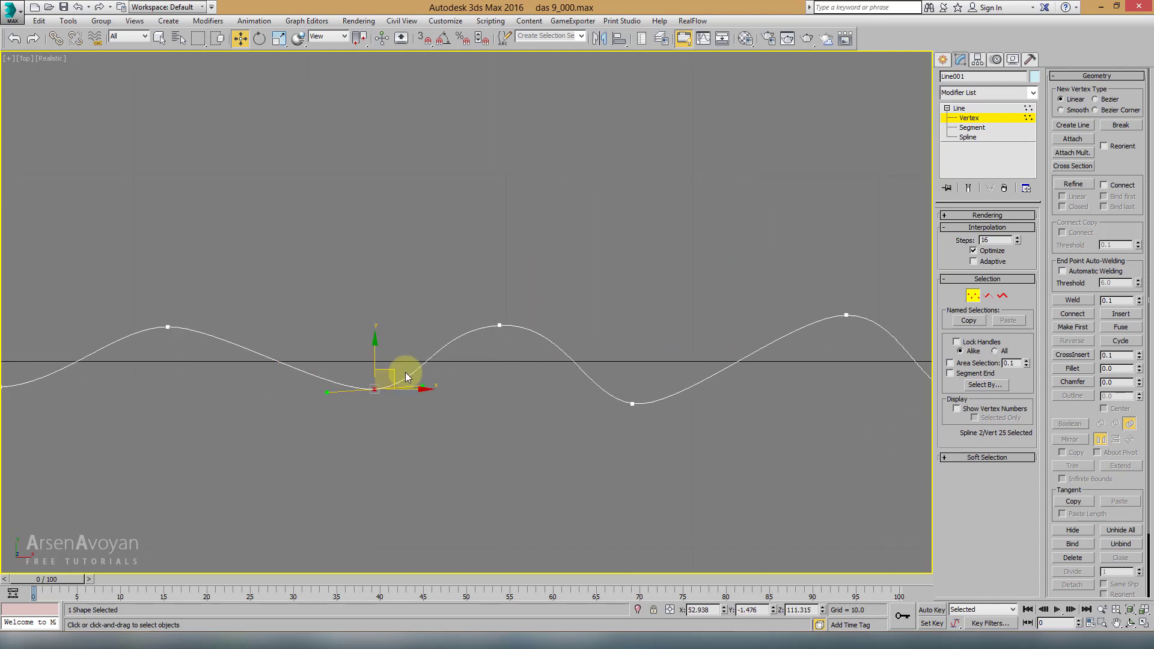
pyautogui.scroll(-2, 400, 372)
pyautogui.moveTo(433, 296); pyautogui.dragTo(500, 362)
pyautogui.moveTo(488, 314); pyautogui.dragTo(501, 324)
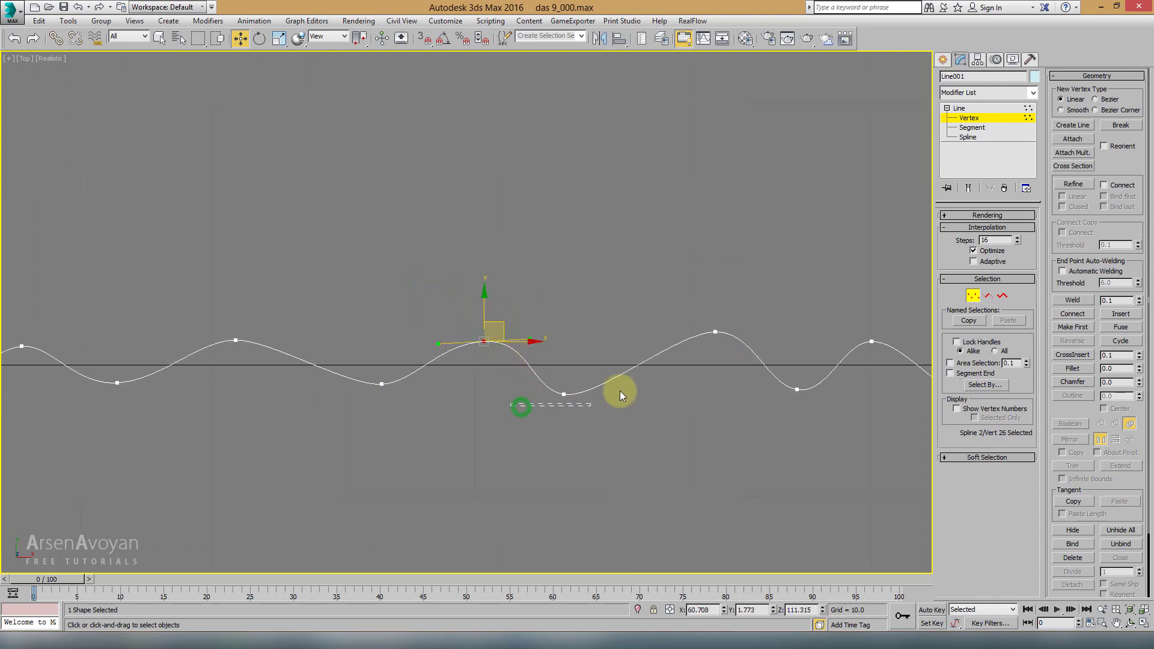
pyautogui.click(565, 394)
pyautogui.moveTo(581, 384); pyautogui.dragTo(597, 379)
# Move vertices 28 through 31 into new positions
pyautogui.moveTo(584, 382); pyautogui.dragTo(475, 408, button='middle')
pyautogui.moveTo(562, 330); pyautogui.dragTo(626, 394)
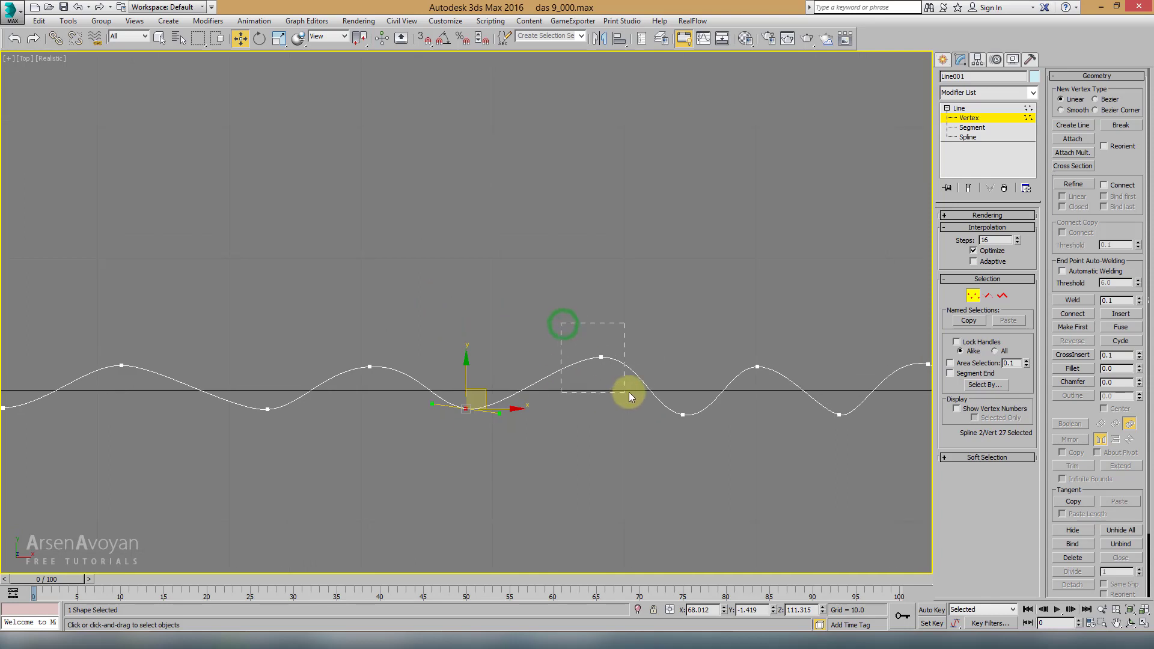
pyautogui.moveTo(617, 348); pyautogui.dragTo(597, 371)
pyautogui.click(683, 415)
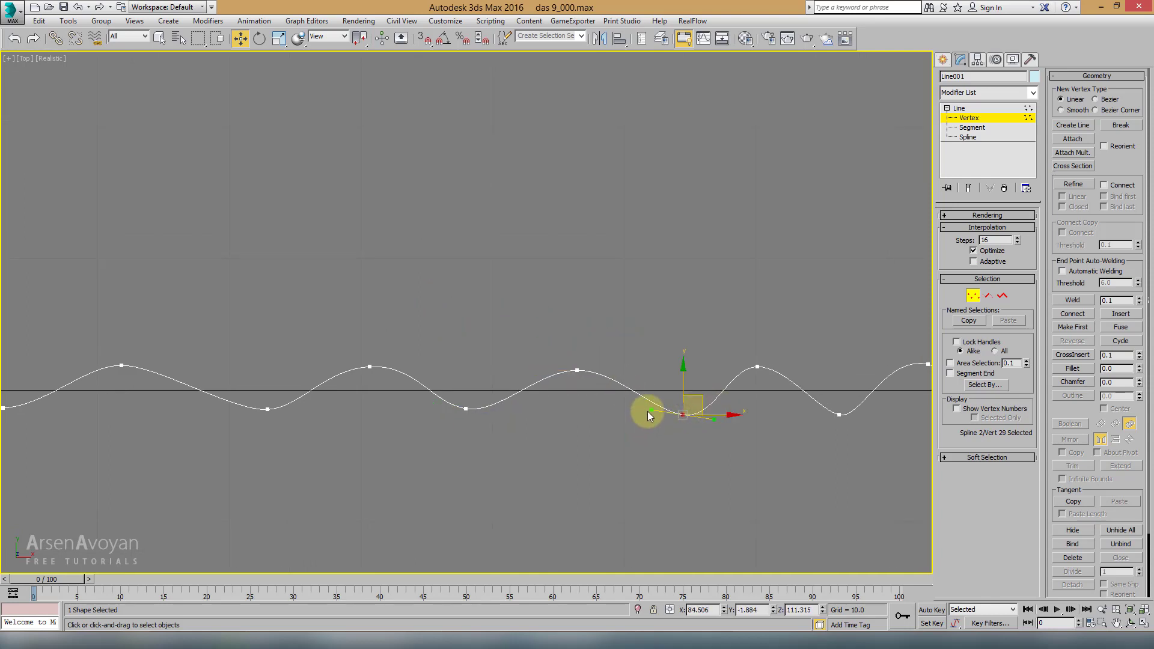
pyautogui.moveTo(699, 403); pyautogui.dragTo(709, 397)
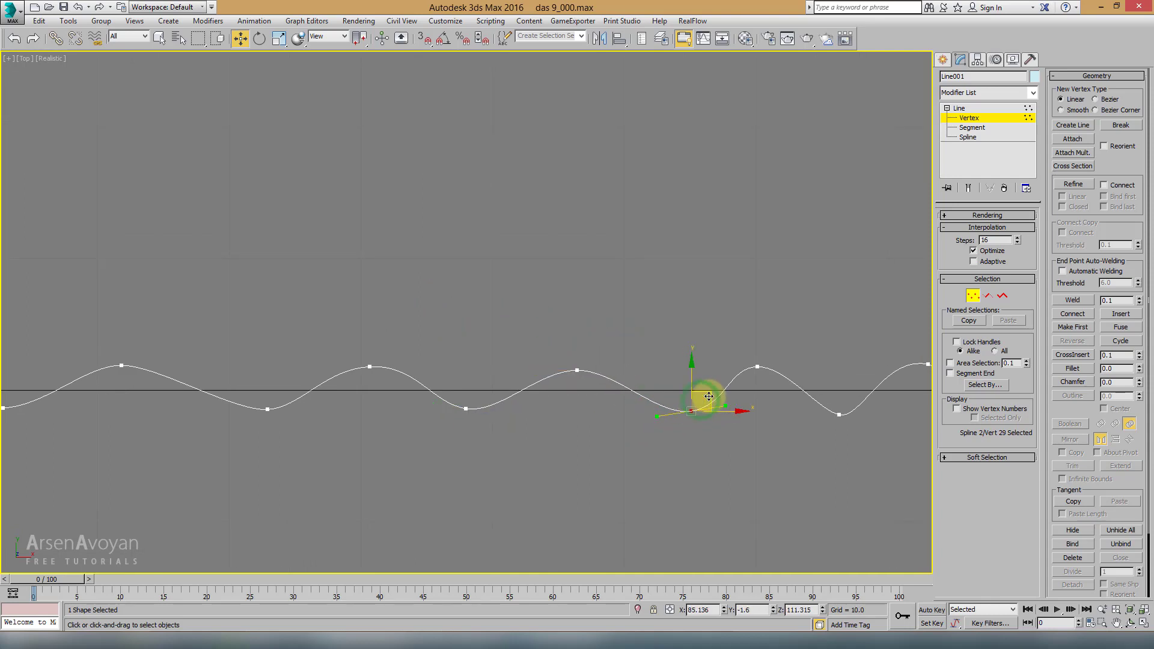
pyautogui.click(757, 367)
pyautogui.moveTo(805, 367); pyautogui.dragTo(792, 377)
pyautogui.moveTo(792, 376); pyautogui.dragTo(583, 390, button='middle')
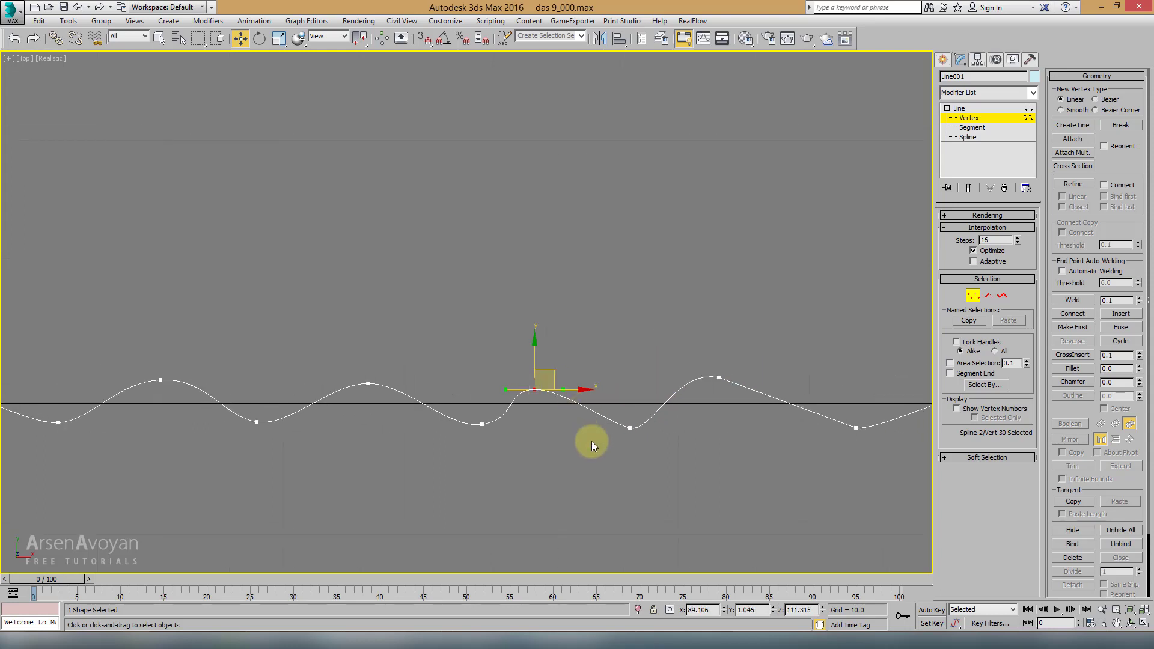
pyautogui.click(630, 428)
pyautogui.moveTo(654, 409); pyautogui.dragTo(623, 417)
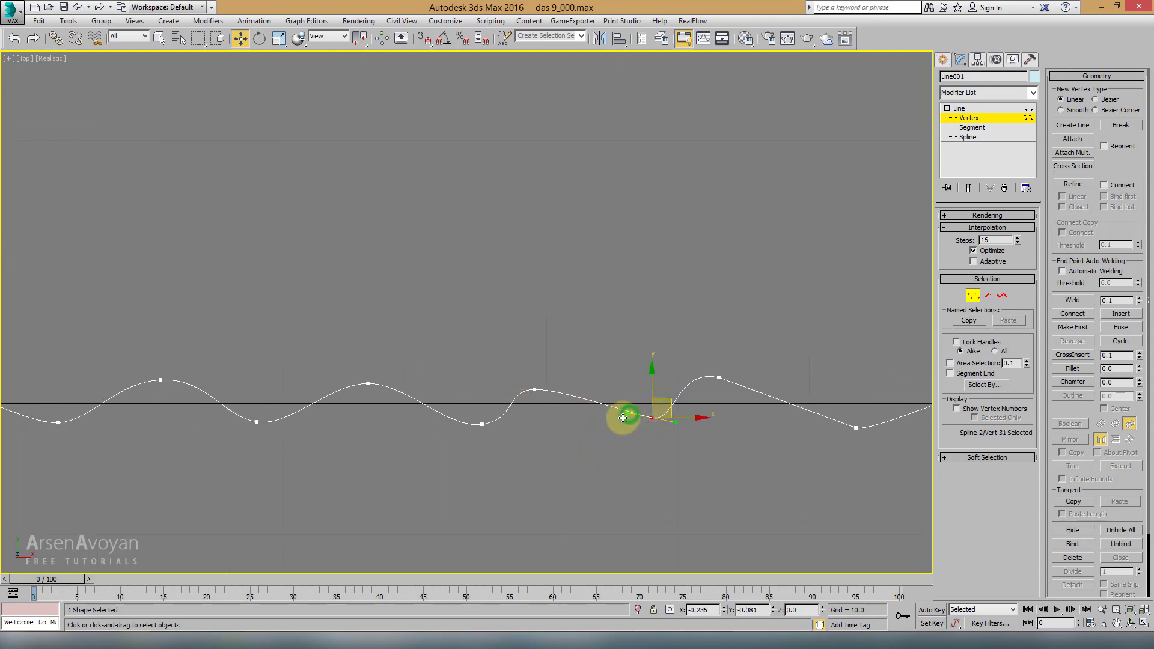
# Adjust the final vertices 32, 33 and 34 at the spline's end
pyautogui.click(720, 379)
pyautogui.moveTo(734, 366); pyautogui.dragTo(739, 380)
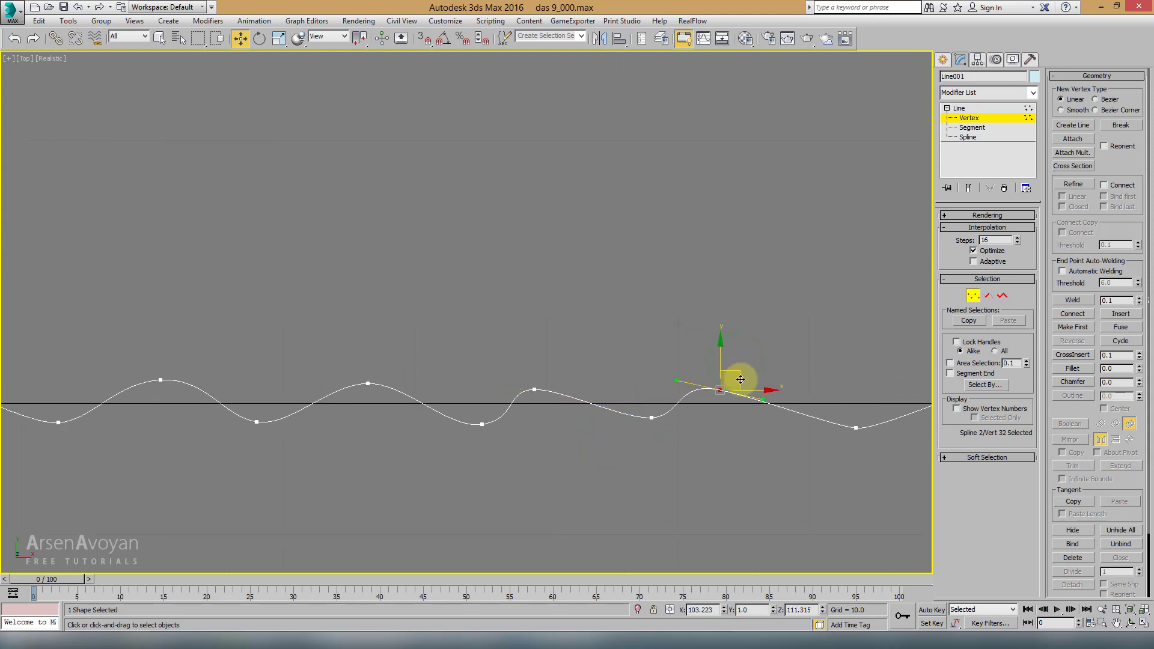
pyautogui.moveTo(813, 400); pyautogui.dragTo(643, 405, button='middle')
pyautogui.click(686, 432)
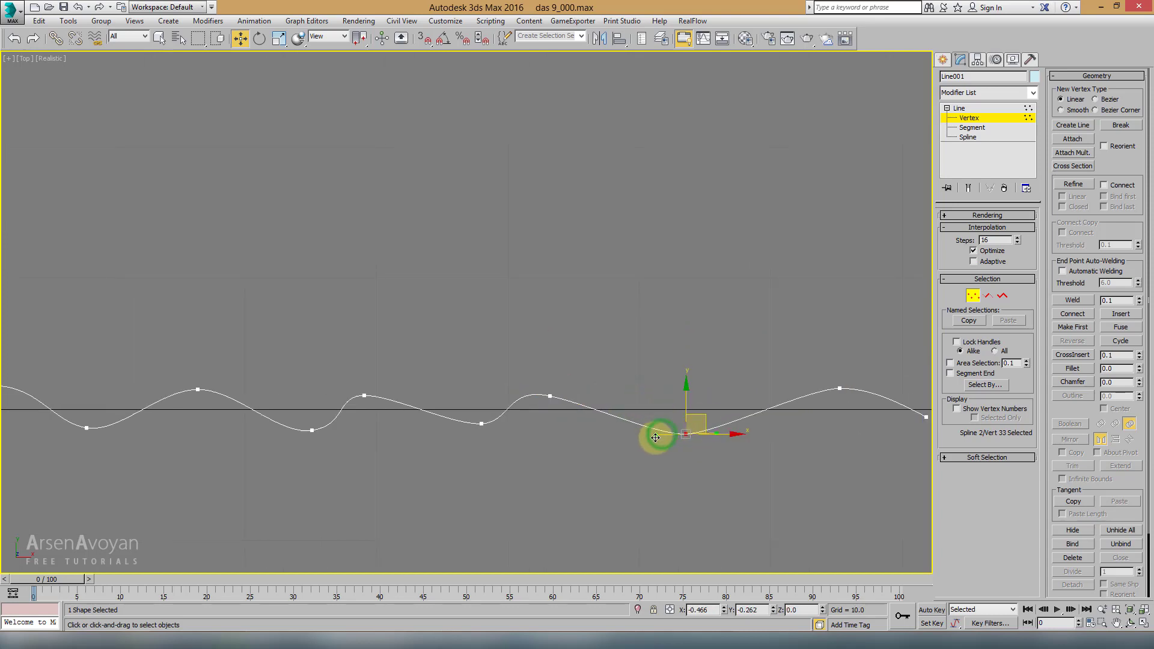
pyautogui.moveTo(685, 426); pyautogui.dragTo(694, 420)
pyautogui.moveTo(801, 432); pyautogui.dragTo(671, 439, button='middle')
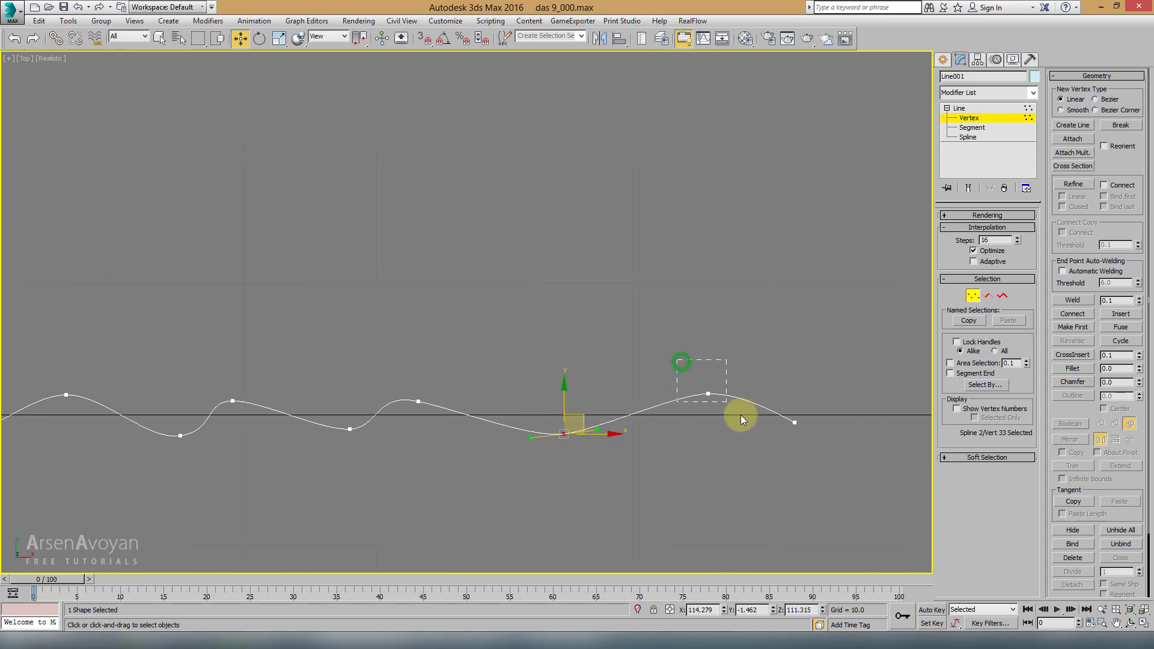
pyautogui.click(711, 393)
pyautogui.moveTo(729, 378); pyautogui.dragTo(717, 392)
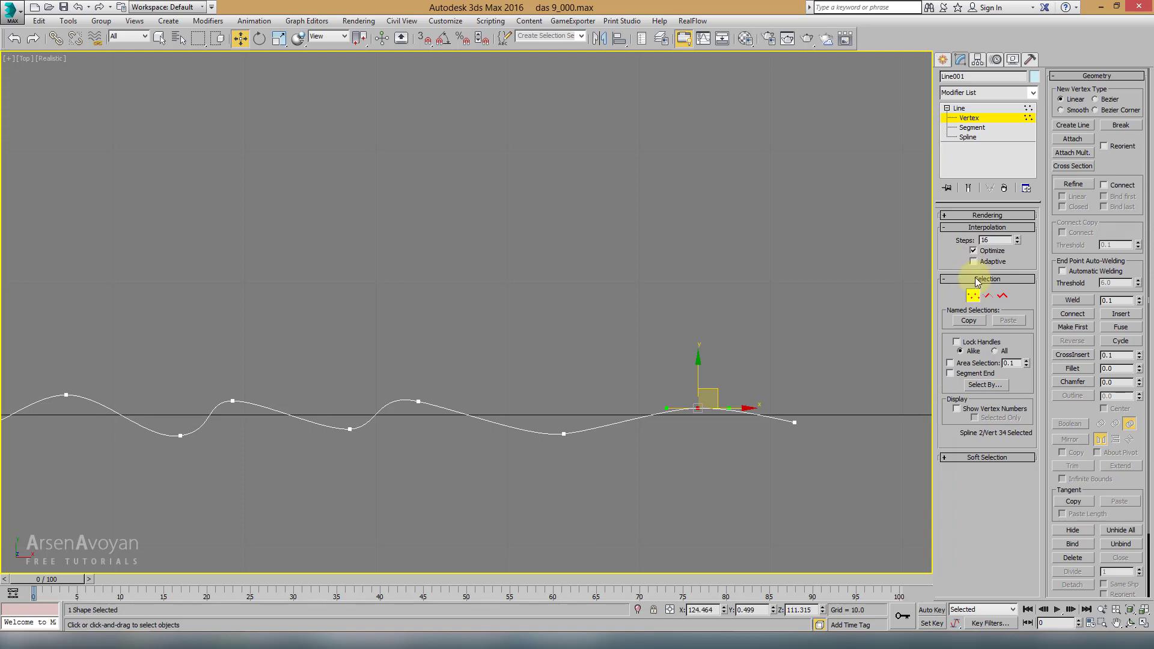
# At Spline level, select the second wavy spline and maximize the Front view
pyautogui.click(972, 295)
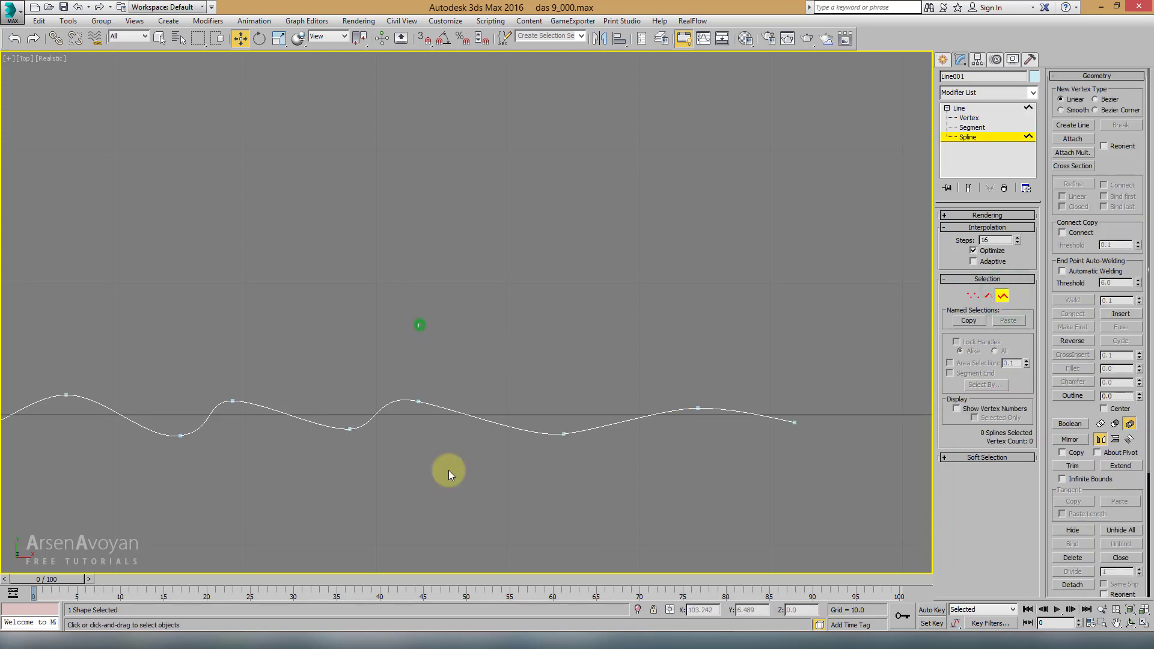
pyautogui.moveTo(420, 324); pyautogui.dragTo(449, 471)
pyautogui.hotkey('alt', 'w')
pyautogui.hotkey('alt', 'w')
pyautogui.hotkey('alt', 'w')
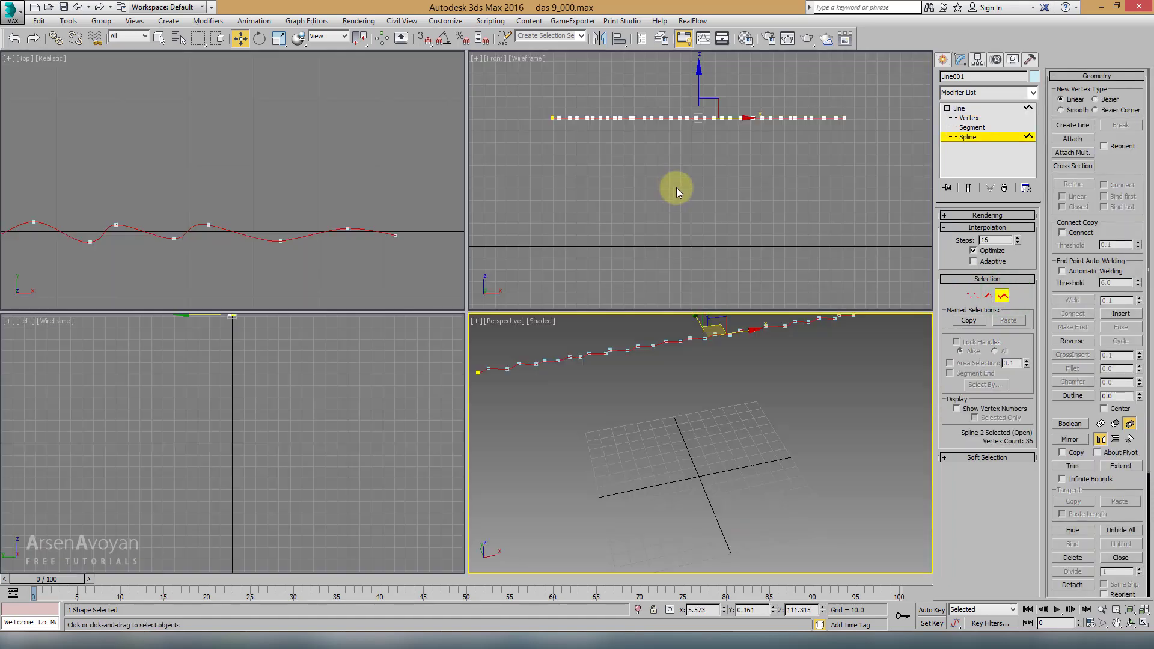
pyautogui.rightClick(672, 193)
pyautogui.press('z')
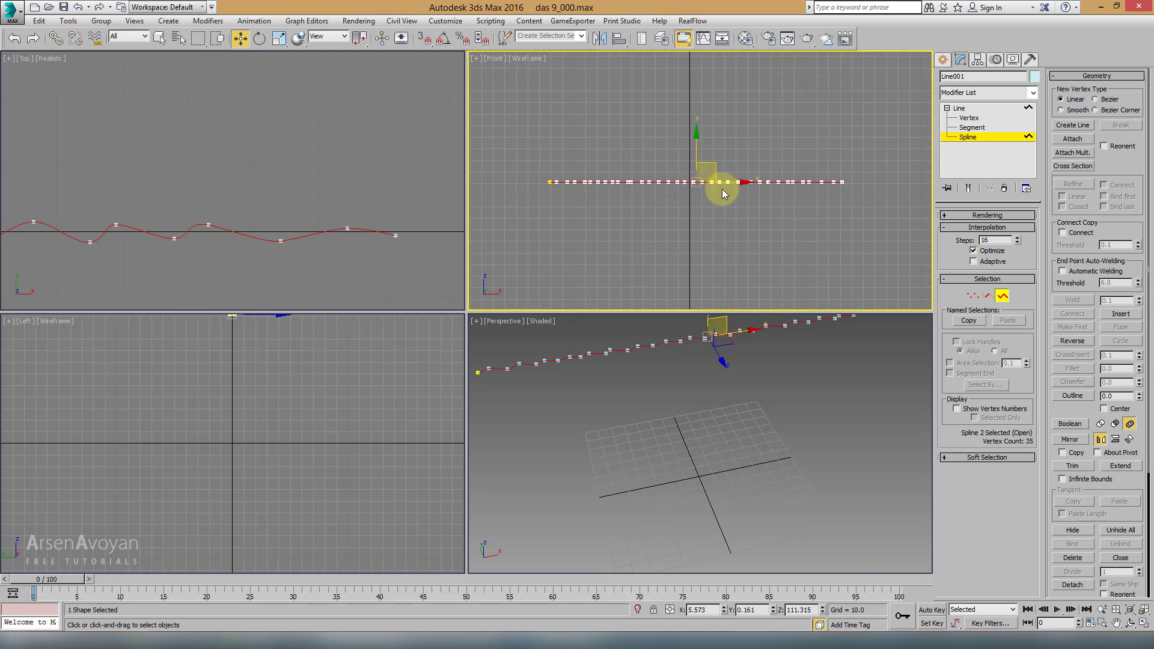
pyautogui.scroll(-3, 722, 189)
pyautogui.hotkey('alt', 'w')
# Shift-drag a copy of the spline upward, then select and hide the lower spline
pyautogui.moveTo(659, 232); pyautogui.dragTo(661, 177, button='middle')
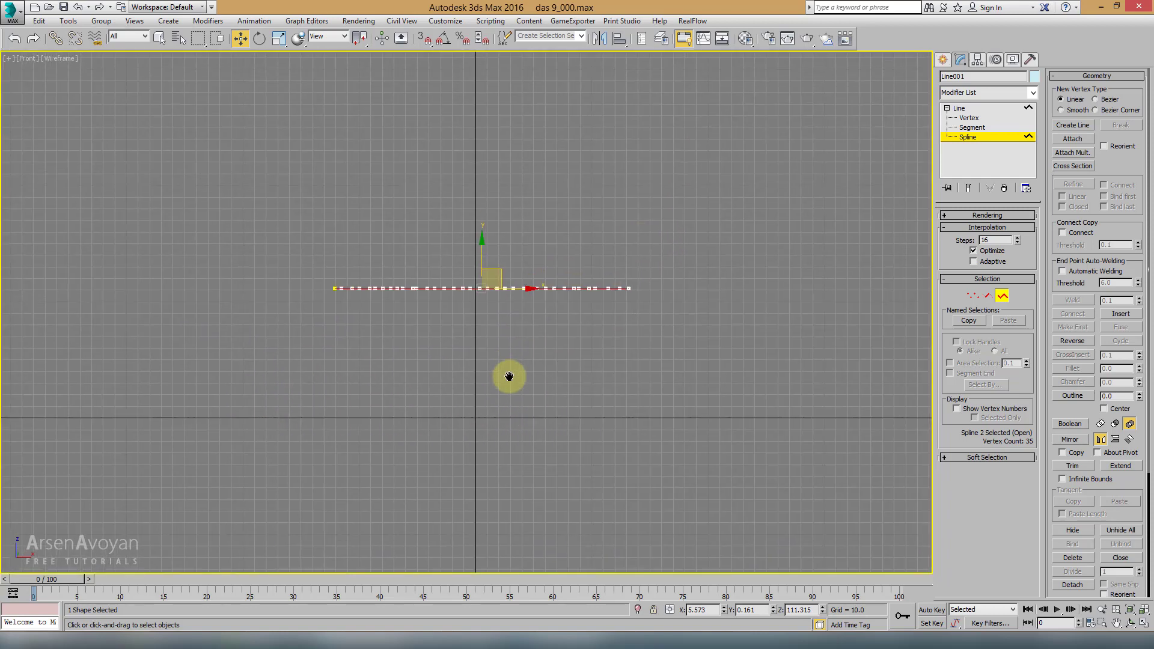
pyautogui.moveTo(482, 387); pyautogui.dragTo(505, 474, button='middle')
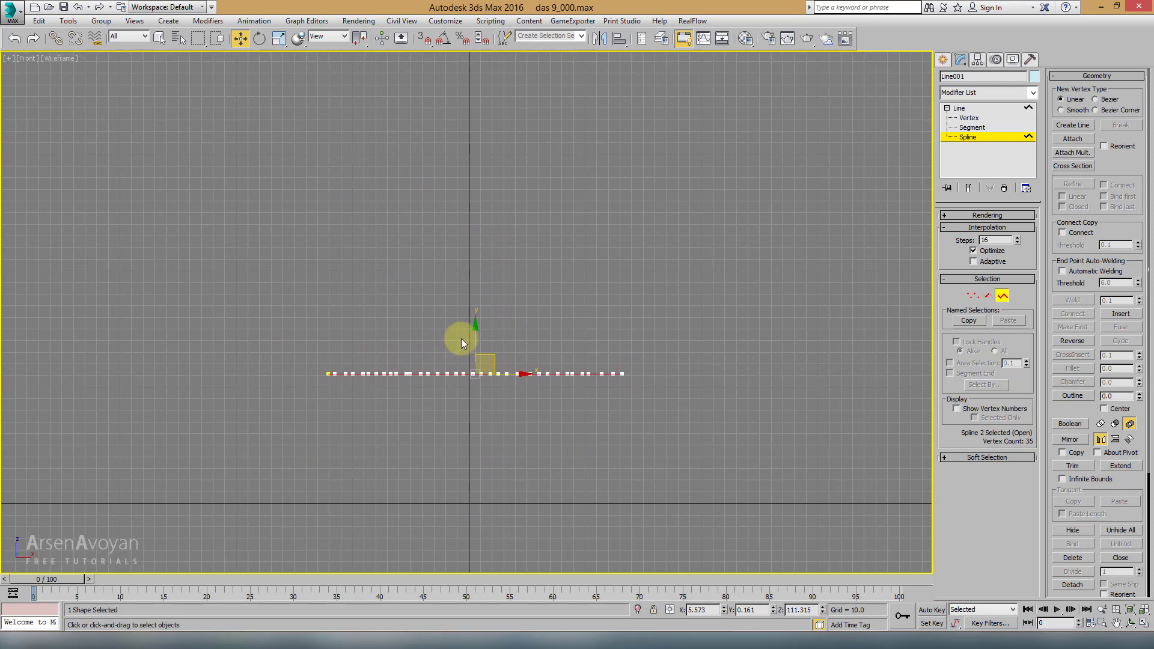
pyautogui.keyDown('shift'); pyautogui.moveTo(462, 338); pyautogui.dragTo(469, 230); pyautogui.keyUp('shift')
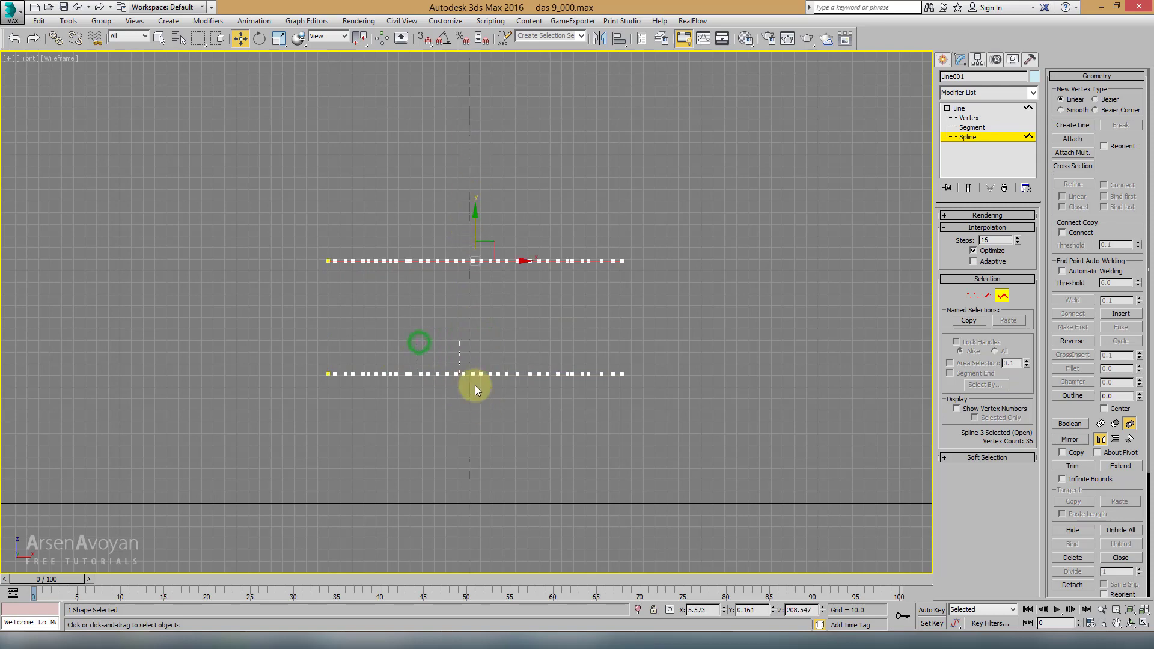
pyautogui.moveTo(475, 390); pyautogui.dragTo(476, 391)
pyautogui.click(1076, 530)
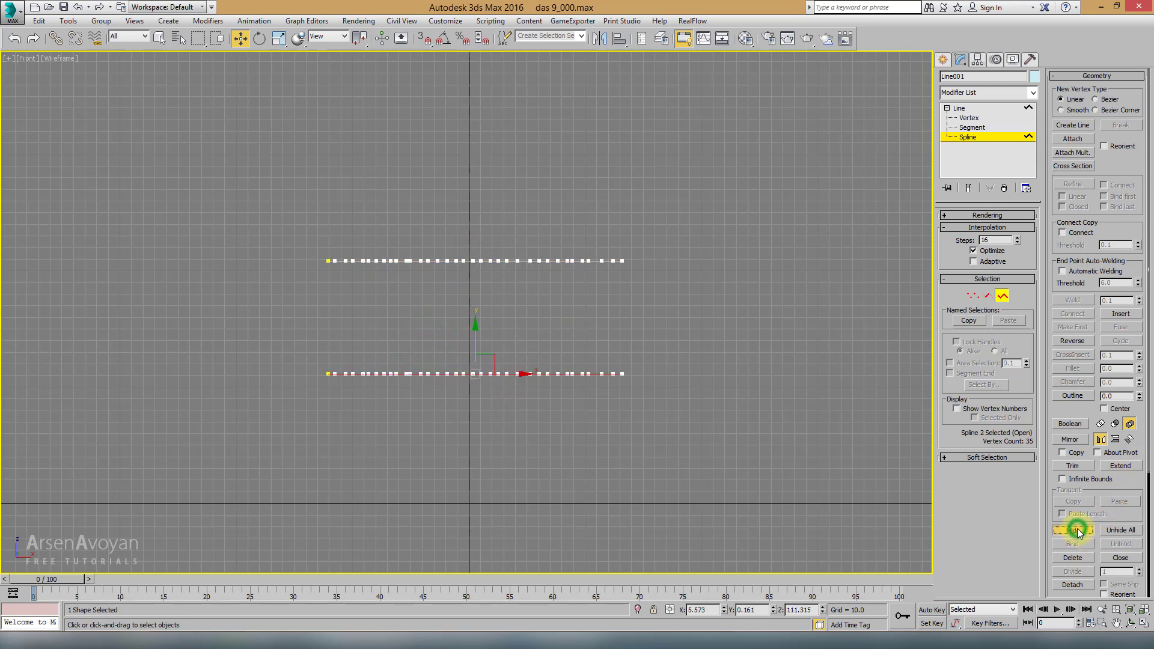
# At Vertex level, lower the top vertex and shift vertex 3 left with a shorter tangent
pyautogui.click(973, 295)
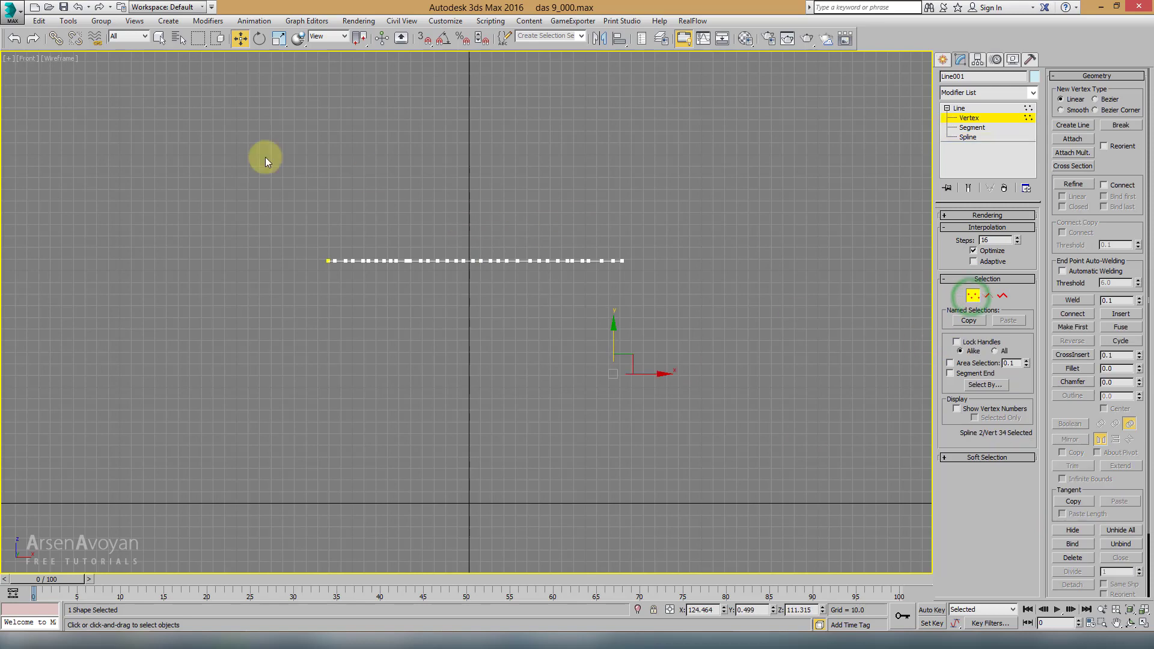
pyautogui.moveTo(265, 156); pyautogui.dragTo(717, 351)
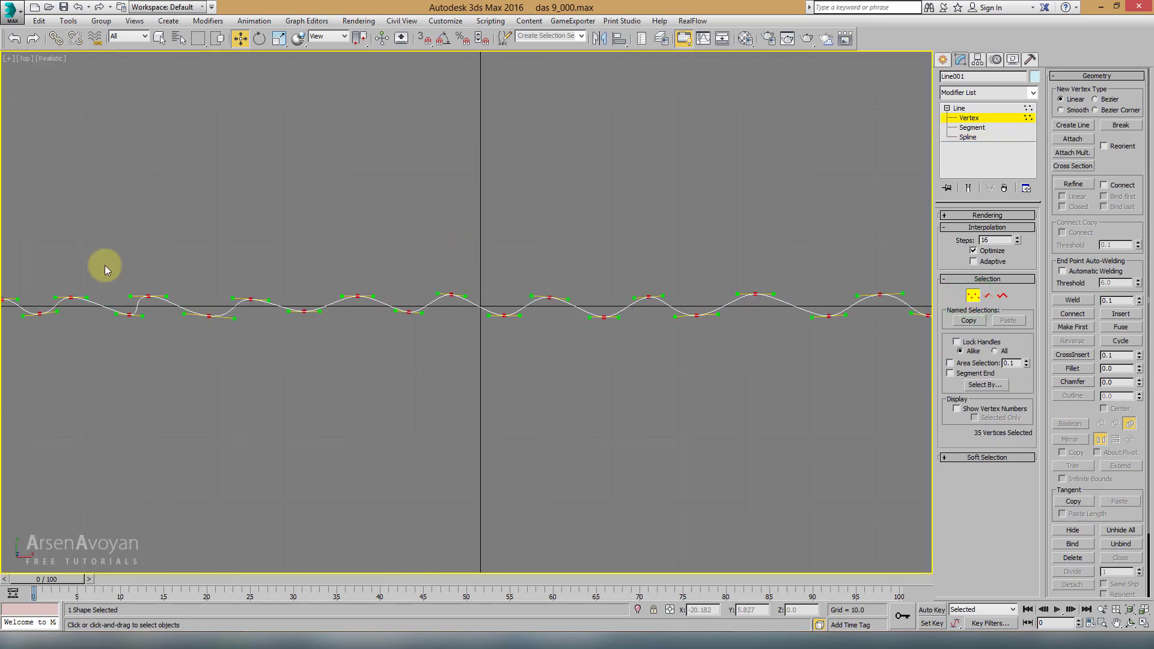
pyautogui.scroll(5, 141, 314)
pyautogui.scroll(3, 420, 322)
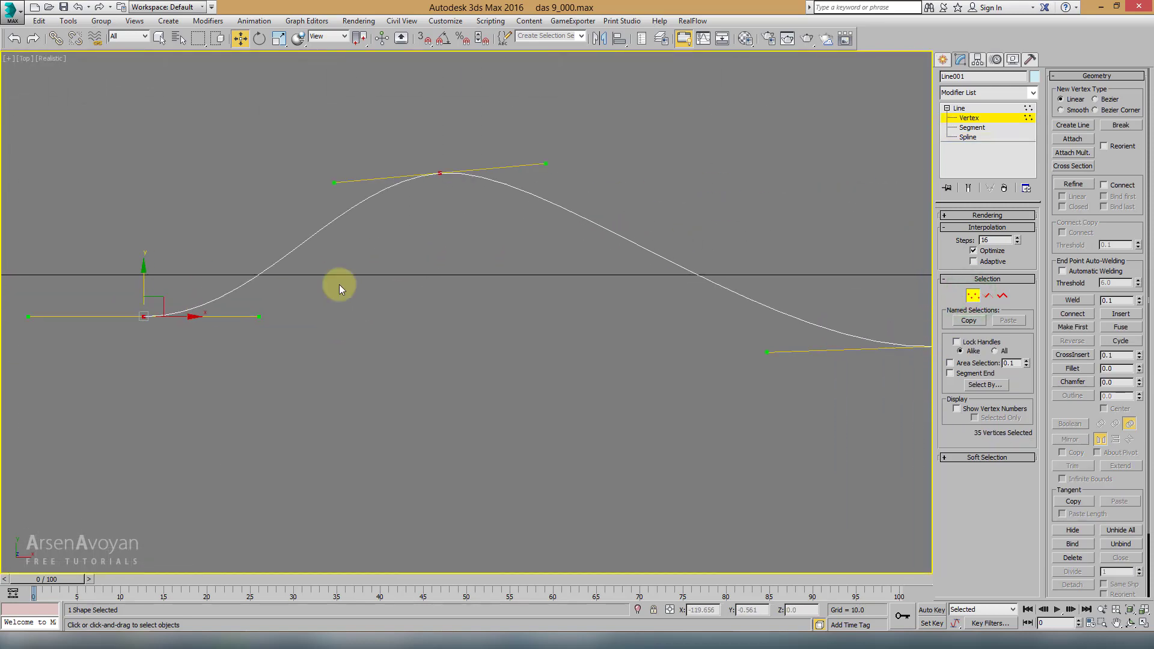
pyautogui.click(440, 173)
pyautogui.moveTo(439, 173); pyautogui.dragTo(457, 202)
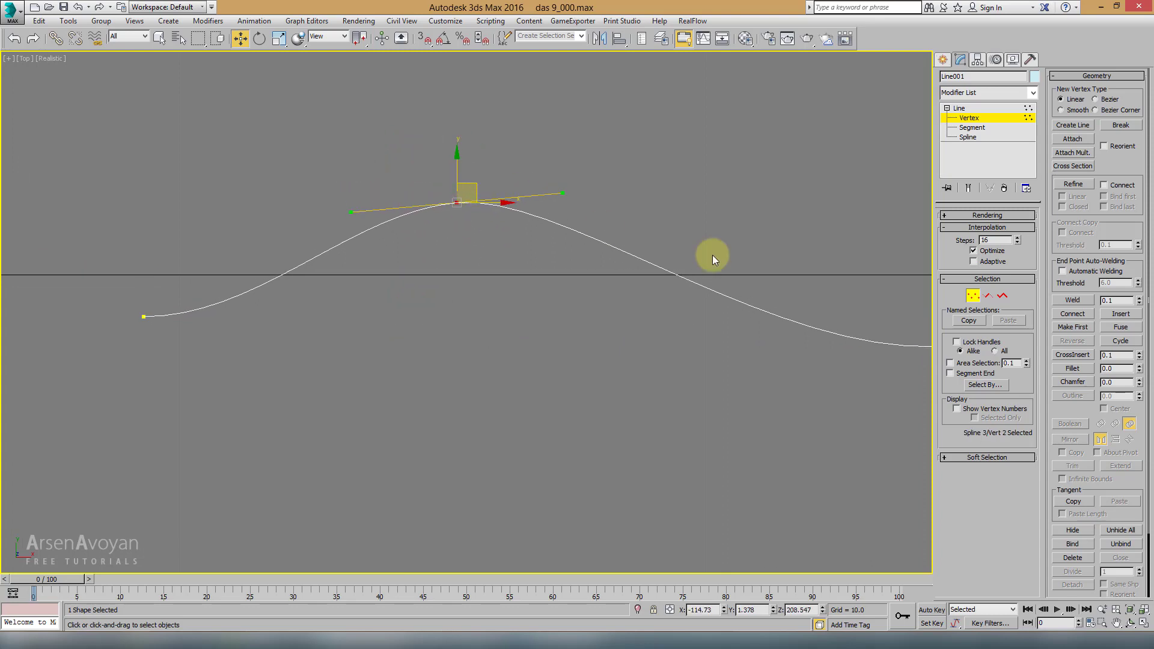
pyautogui.scroll(-2, 712, 258)
pyautogui.click(670, 317)
pyautogui.moveTo(685, 309)
pyautogui.mouseDown()
pyautogui.moveTo(515, 334)
pyautogui.moveTo(541, 319)
pyautogui.mouseUp()
pyautogui.moveTo(811, 185); pyautogui.dragTo(517, 222, button='middle')
# Reshape vertex 4, flatten the trough, and move the right-hand peak vertex right and down
pyautogui.click(603, 236)
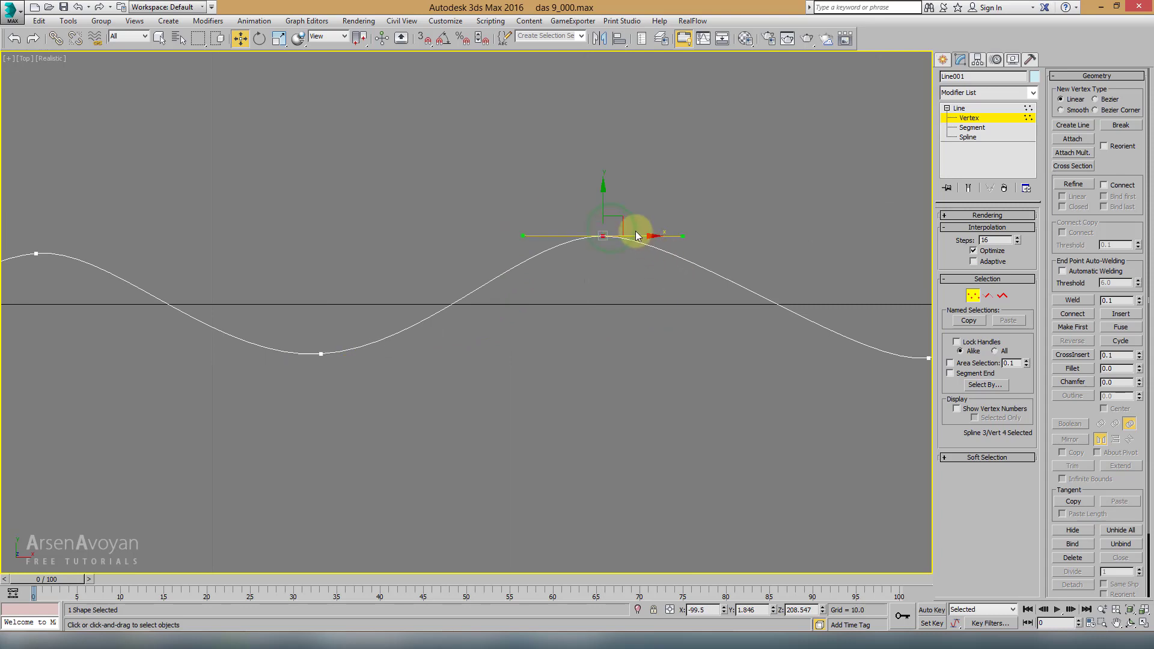
pyautogui.moveTo(636, 234); pyautogui.dragTo(688, 276)
pyautogui.moveTo(688, 276); pyautogui.dragTo(628, 319, button='middle')
pyautogui.click(582, 297)
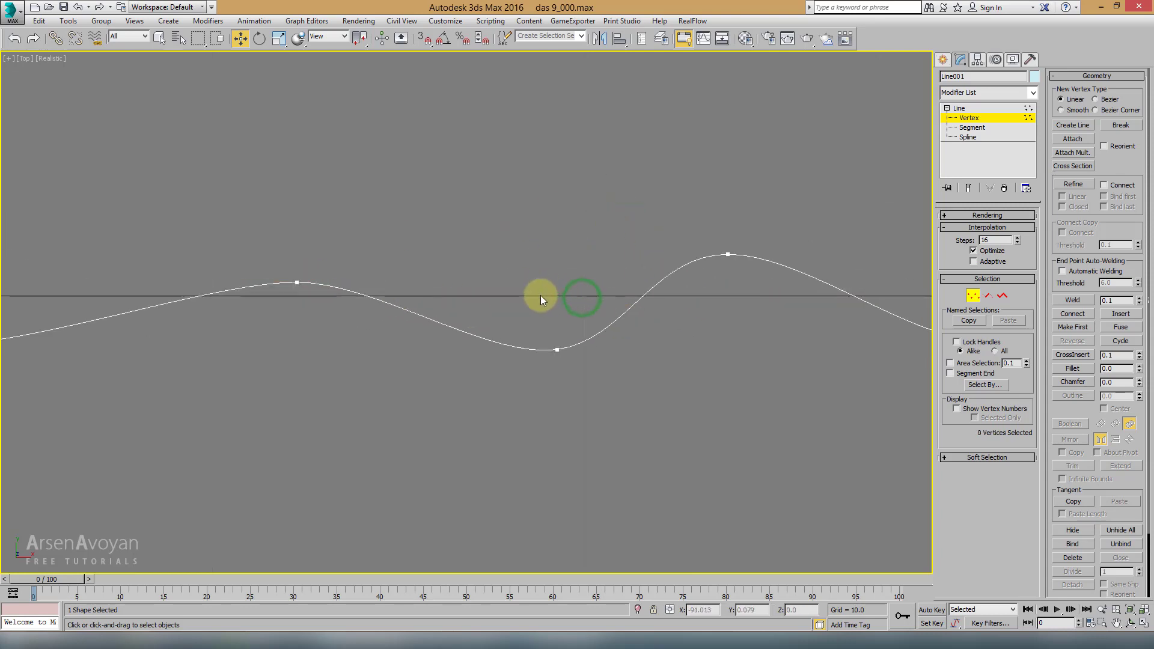
pyautogui.moveTo(557, 349); pyautogui.dragTo(559, 320)
pyautogui.click(706, 226)
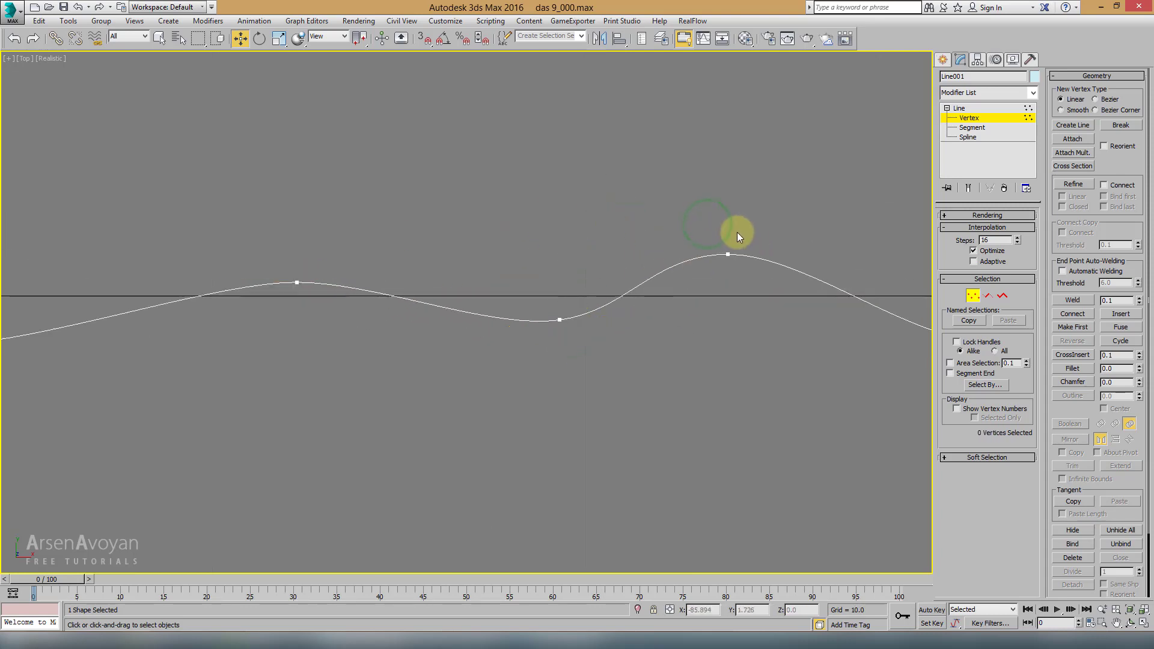
pyautogui.click(729, 254)
pyautogui.moveTo(742, 237); pyautogui.dragTo(831, 247)
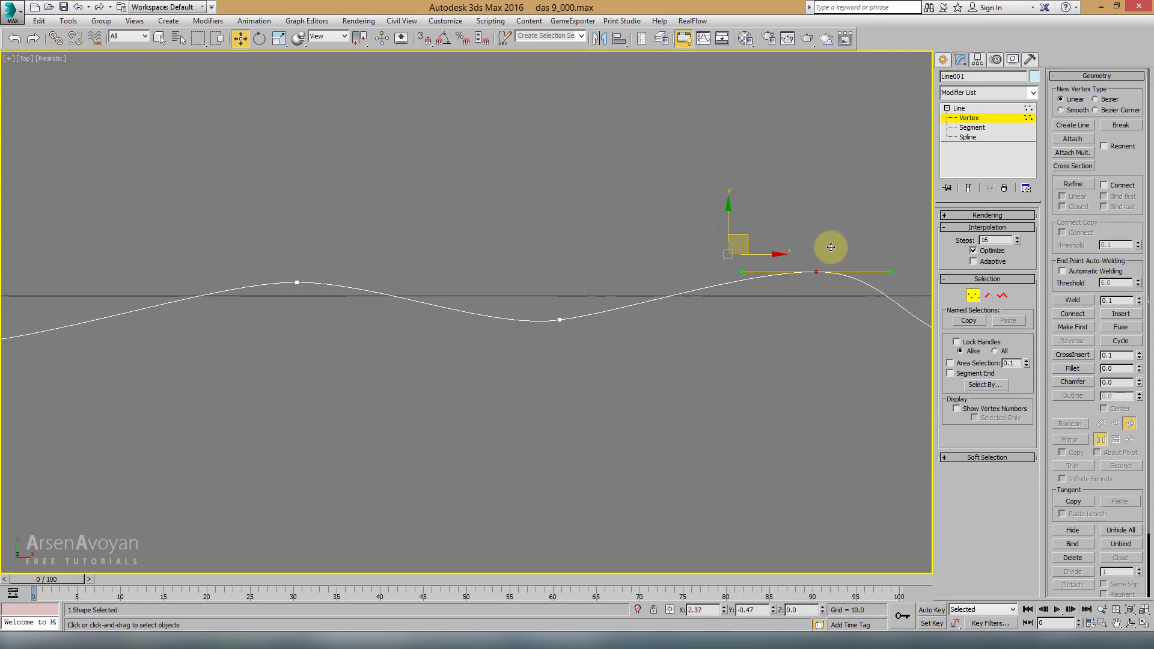
# Raise the next trough vertex and lower the middle hump's top vertex
pyautogui.click(432, 325)
pyautogui.moveTo(455, 309); pyautogui.dragTo(499, 295)
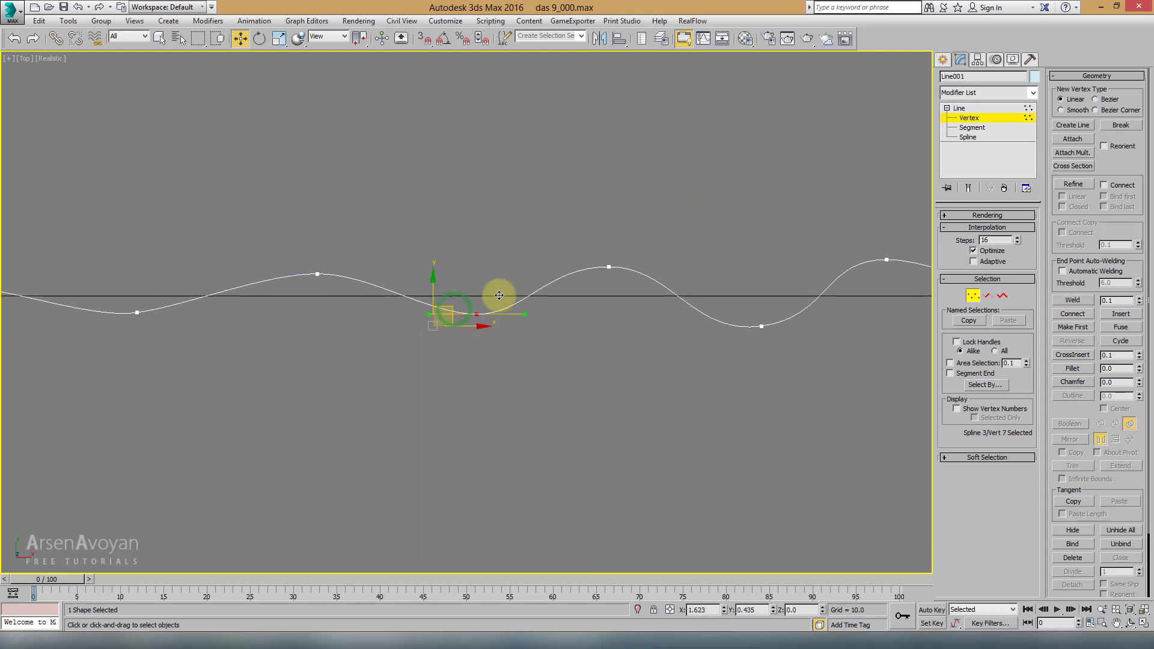
pyautogui.moveTo(609, 266); pyautogui.dragTo(615, 282)
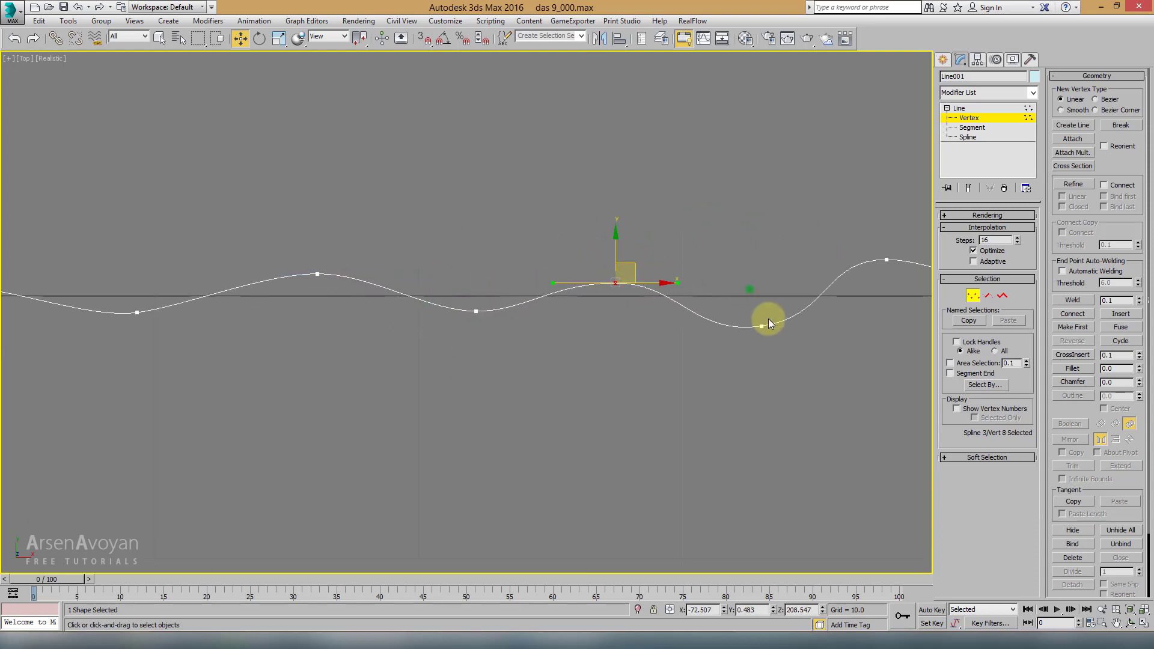
pyautogui.moveTo(763, 324); pyautogui.dragTo(777, 313)
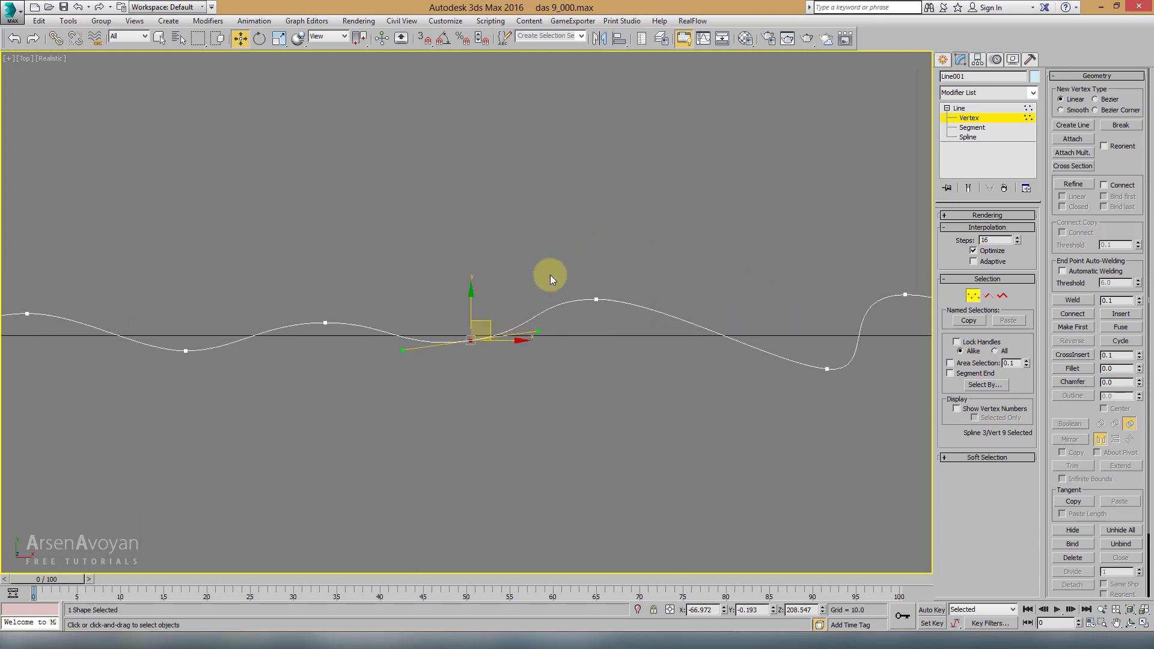
pyautogui.moveTo(597, 299); pyautogui.dragTo(613, 316)
# Move the next low and hump-top vertices and adjust a low vertex's tangent
pyautogui.moveTo(768, 329); pyautogui.dragTo(597, 341, button='middle')
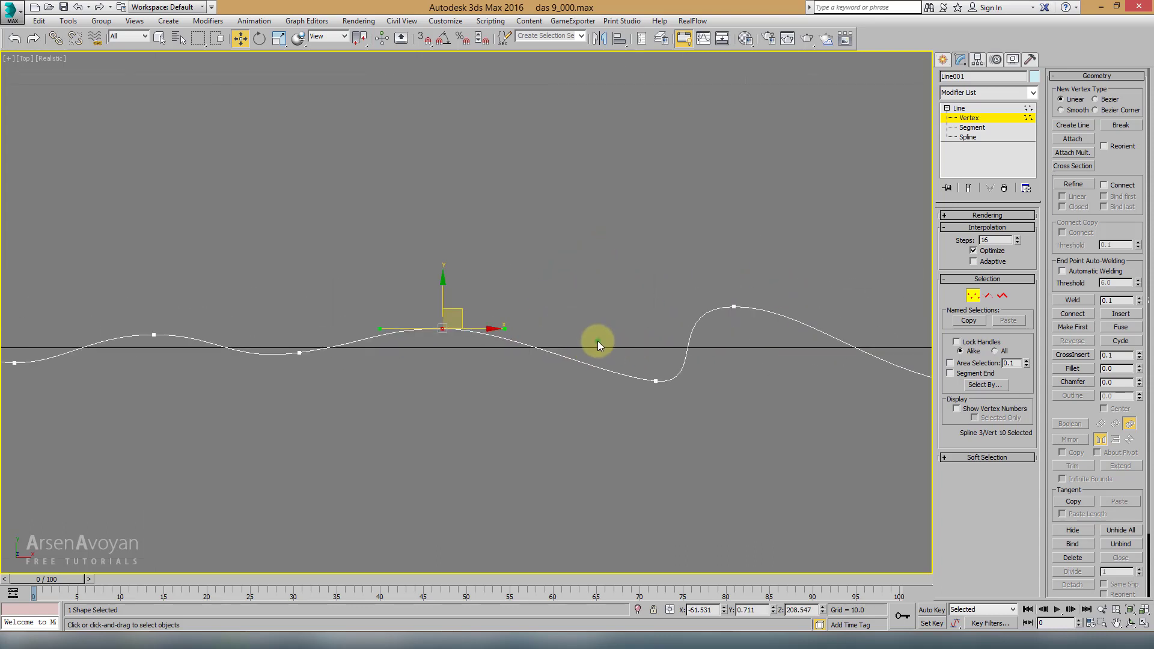
pyautogui.click(656, 381)
pyautogui.moveTo(673, 368); pyautogui.dragTo(618, 348)
pyautogui.moveTo(694, 298); pyautogui.dragTo(763, 338)
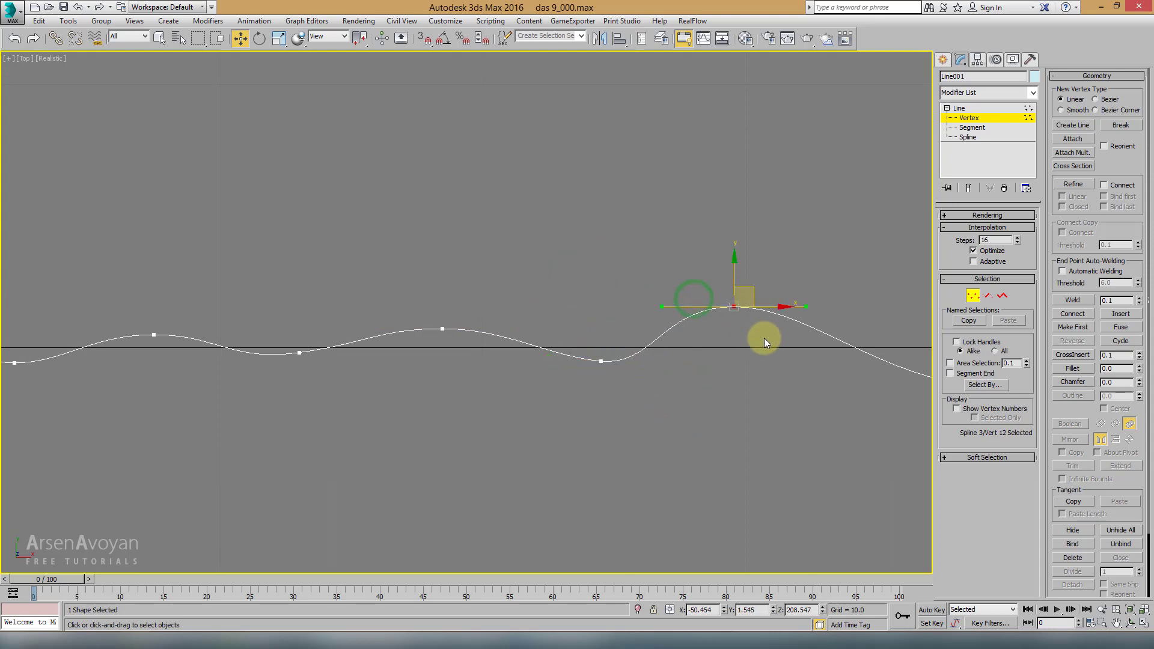
pyautogui.moveTo(747, 291); pyautogui.dragTo(755, 303)
pyautogui.moveTo(824, 329); pyautogui.dragTo(597, 369, button='middle')
pyautogui.click(603, 388)
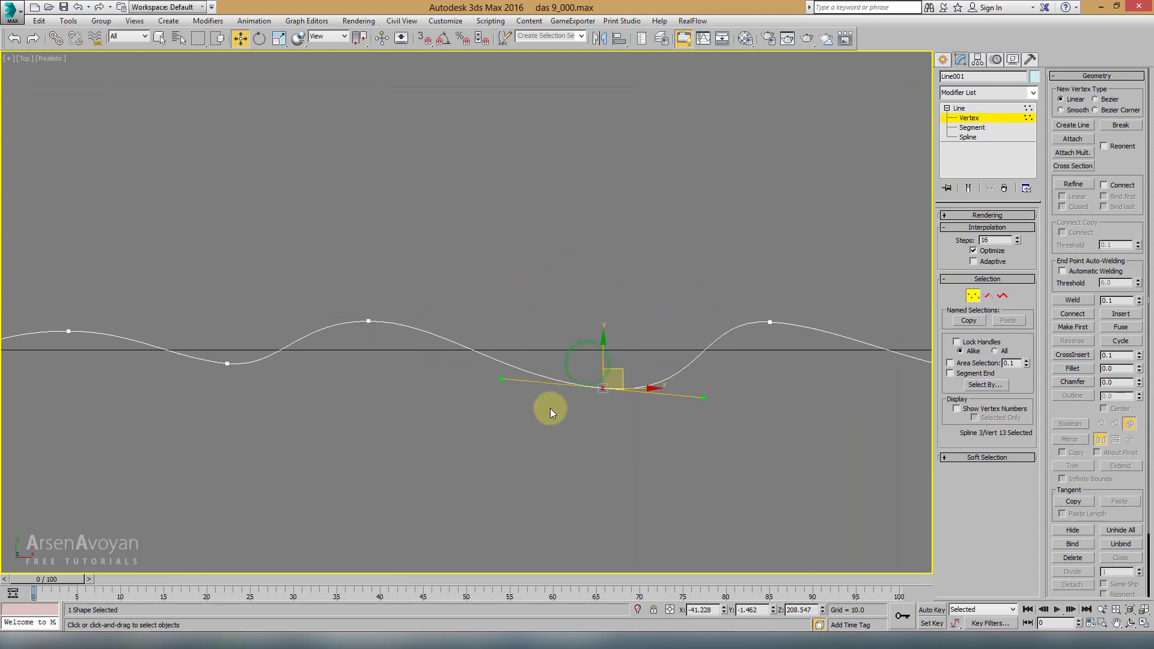
pyautogui.moveTo(502, 379); pyautogui.dragTo(523, 391)
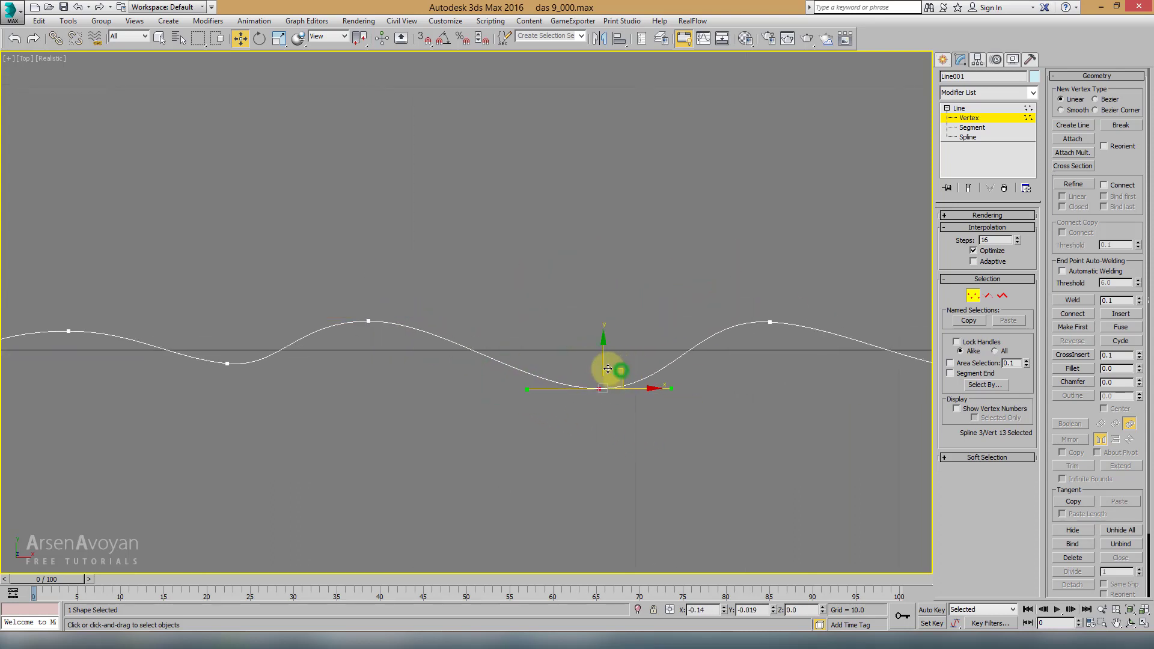
# Adjust the following hump-top and low vertices, undoing an unwanted move of vertex 18
pyautogui.moveTo(611, 368); pyautogui.dragTo(530, 325, button='middle')
pyautogui.click(428, 313)
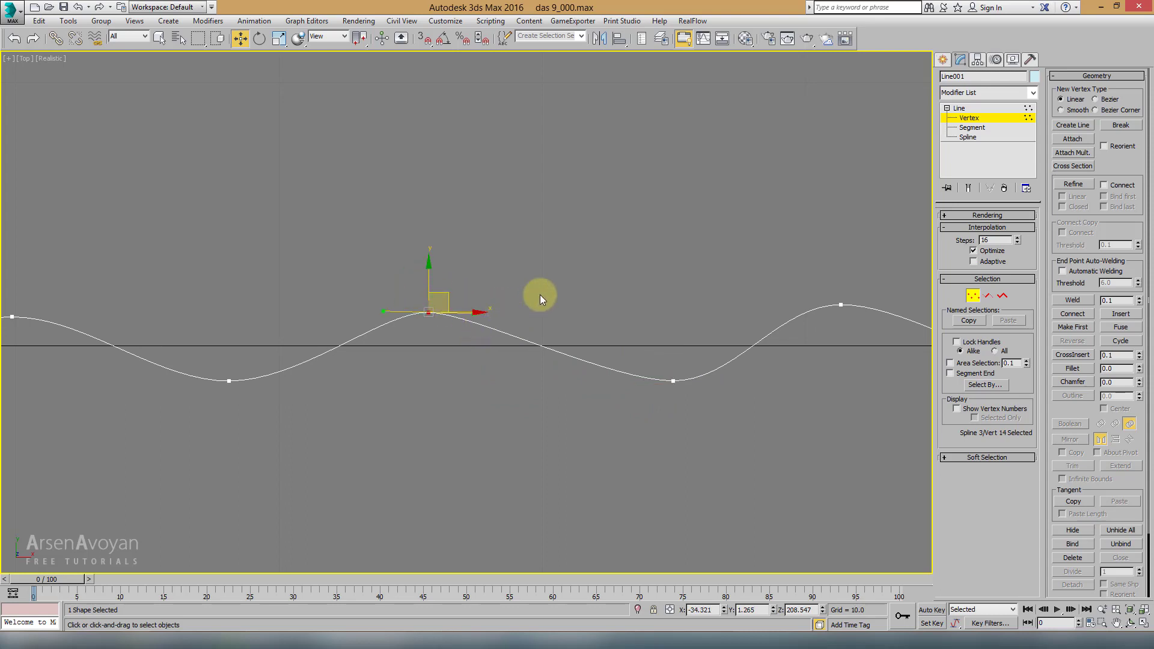
pyautogui.moveTo(586, 294)
pyautogui.mouseDown()
pyautogui.moveTo(685, 377)
pyautogui.moveTo(665, 359)
pyautogui.mouseUp()
pyautogui.moveTo(665, 359); pyautogui.dragTo(489, 370, button='middle')
pyautogui.click(529, 317)
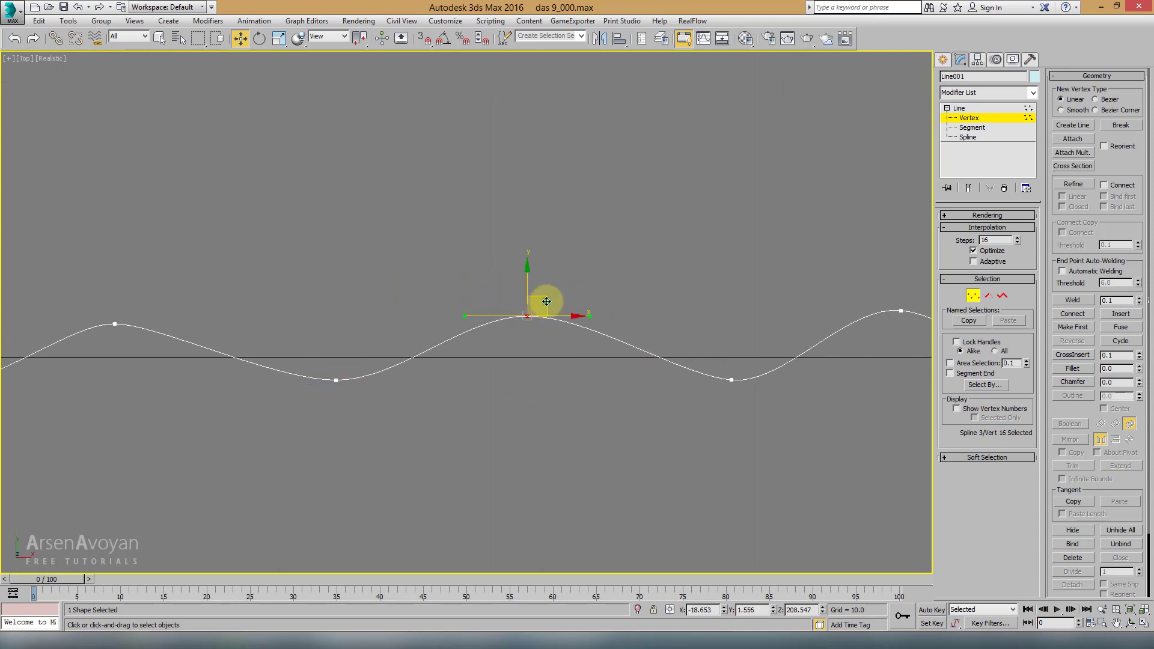
pyautogui.moveTo(546, 304); pyautogui.dragTo(549, 280)
pyautogui.moveTo(704, 327)
pyautogui.mouseDown()
pyautogui.moveTo(763, 390)
pyautogui.moveTo(813, 399)
pyautogui.mouseUp()
pyautogui.scroll(-3, 814, 400)
pyautogui.moveTo(458, 330)
pyautogui.mouseDown()
pyautogui.moveTo(518, 353)
pyautogui.moveTo(591, 353)
pyautogui.mouseUp()
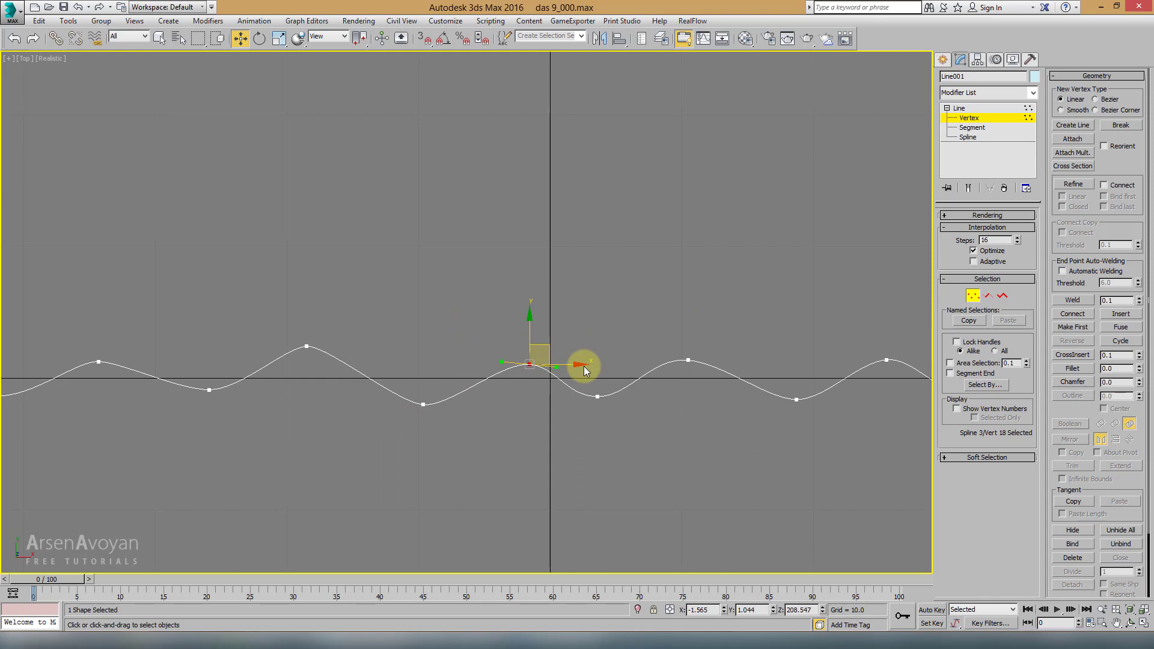
pyautogui.hotkey('ctrl', 'z')
# Move vertex 20 up and right and nudge vertex 21 right
pyautogui.click(597, 395)
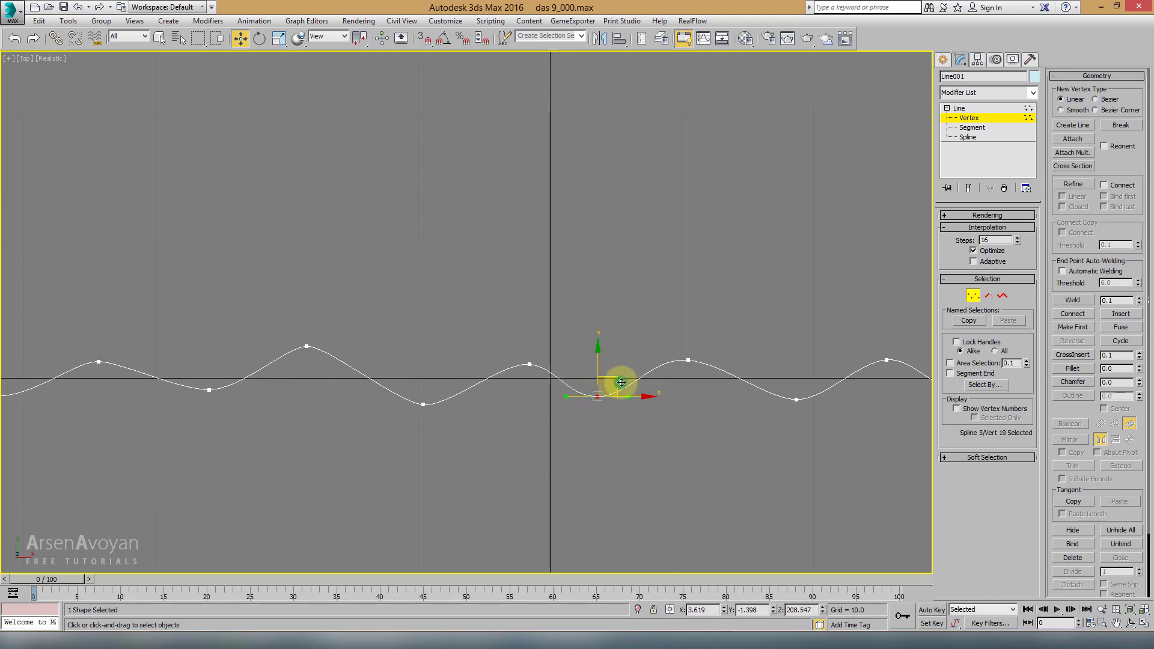
pyautogui.click(688, 361)
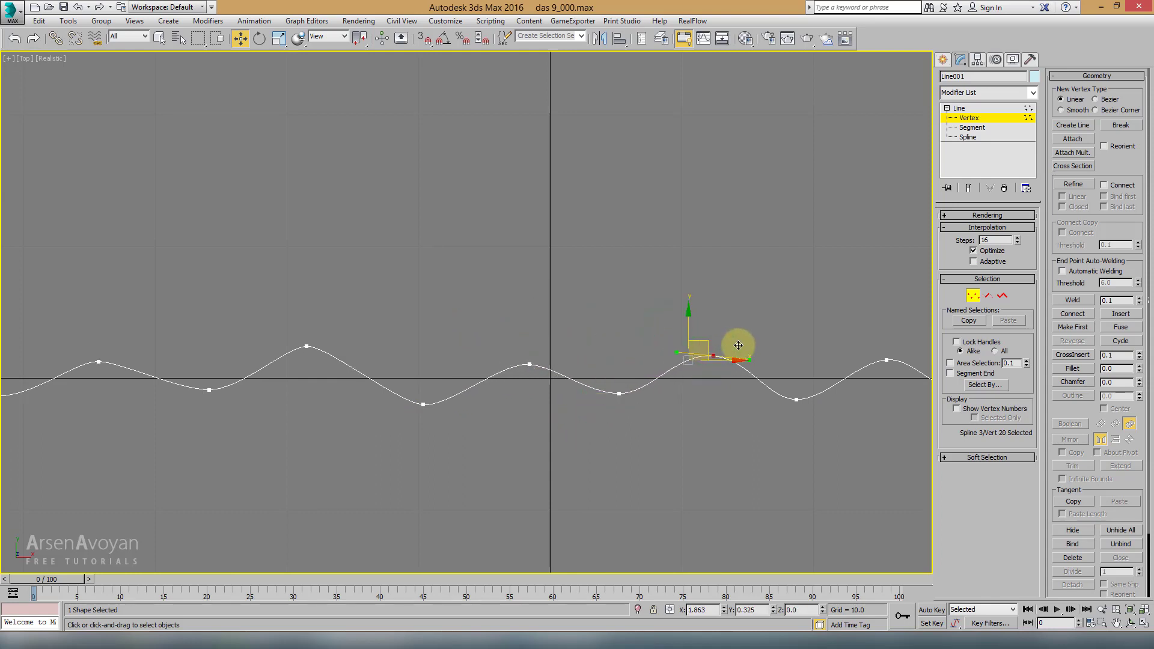
pyautogui.moveTo(691, 359); pyautogui.dragTo(721, 354)
pyautogui.click(796, 399)
pyautogui.moveTo(796, 400); pyautogui.dragTo(817, 396)
# Shift vertex 22 right, move vertex 23 left and down, and adjust the next peak
pyautogui.moveTo(890, 361); pyautogui.dragTo(532, 345, button='middle')
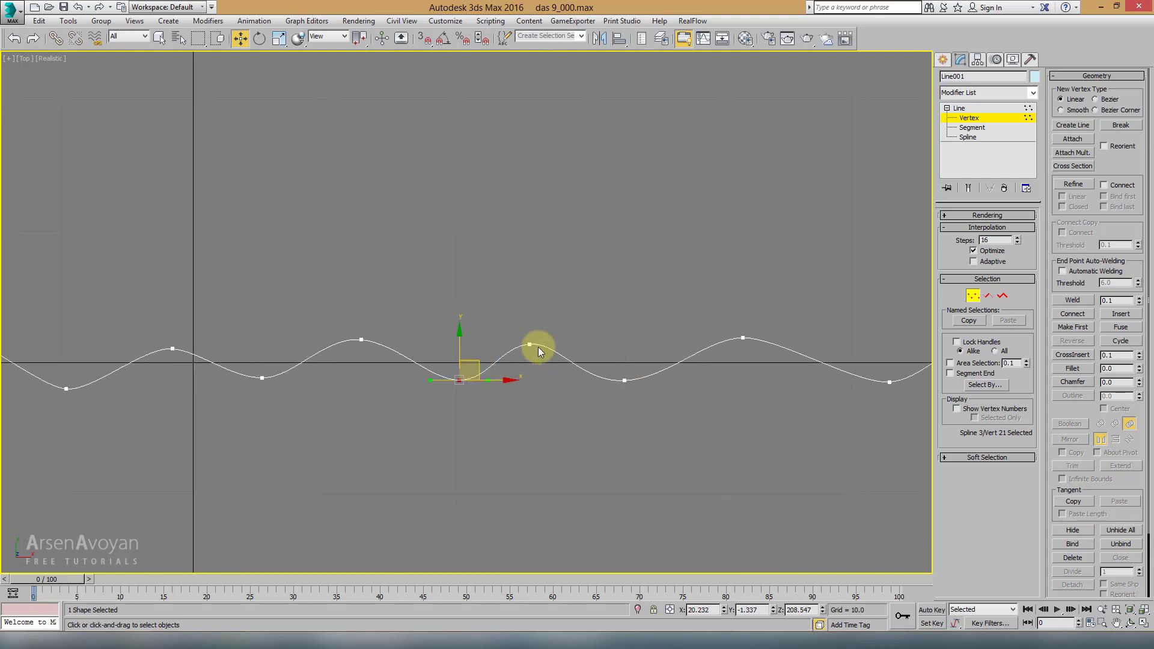
pyautogui.click(528, 344)
pyautogui.moveTo(551, 353); pyautogui.dragTo(580, 352)
pyautogui.click(624, 380)
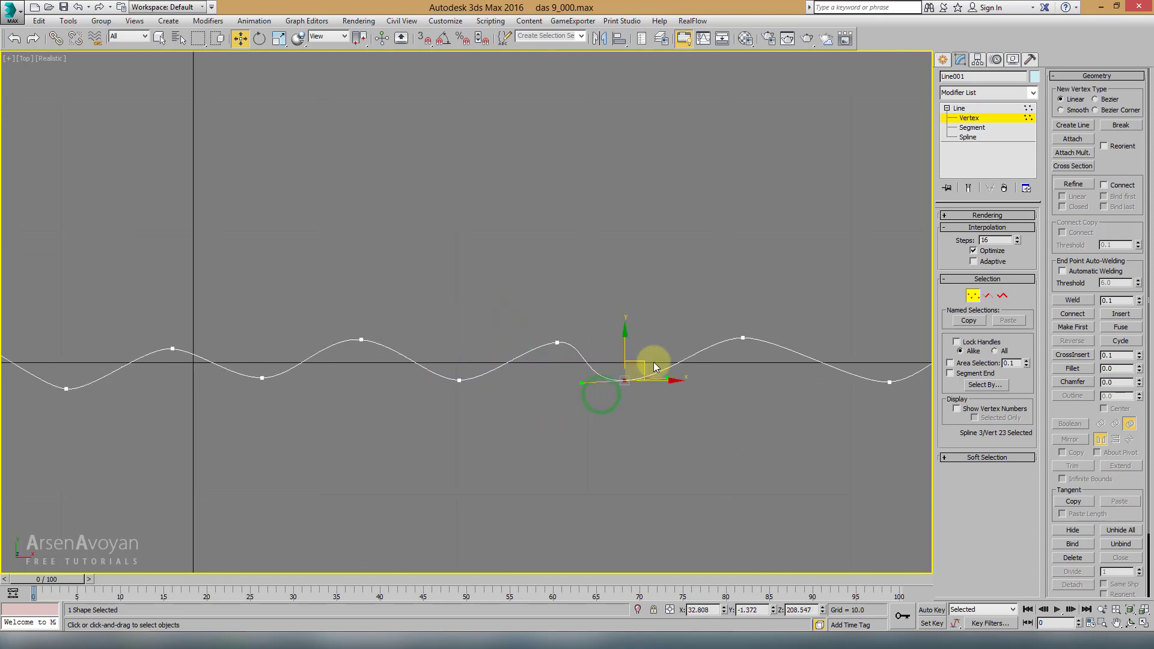
pyautogui.moveTo(652, 366); pyautogui.dragTo(620, 360)
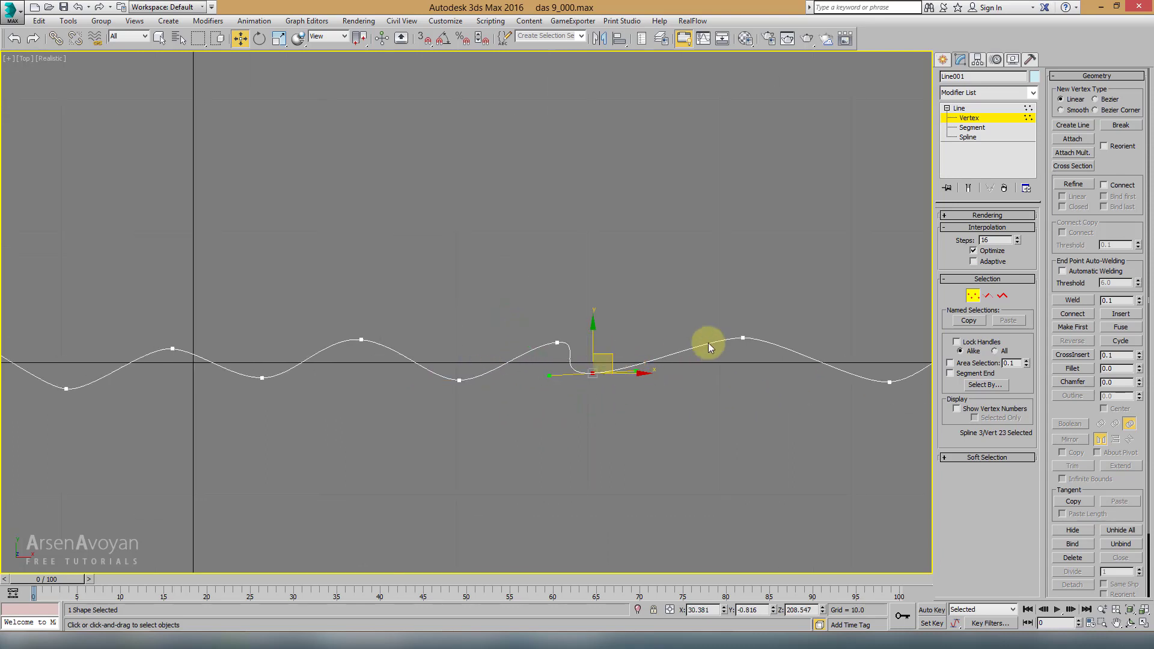
pyautogui.moveTo(702, 302); pyautogui.dragTo(775, 355)
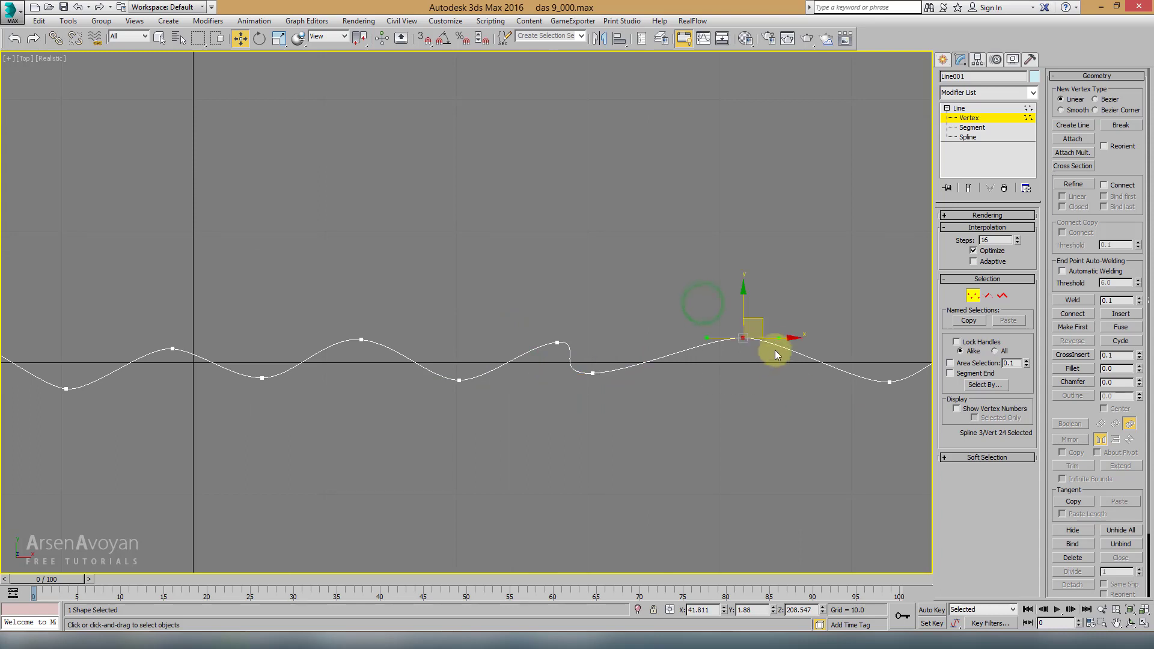
pyautogui.click(747, 327)
# Reposition vertices 25 through 30, moving 27 up-left and 28 right
pyautogui.moveTo(773, 342); pyautogui.dragTo(437, 346, button='middle')
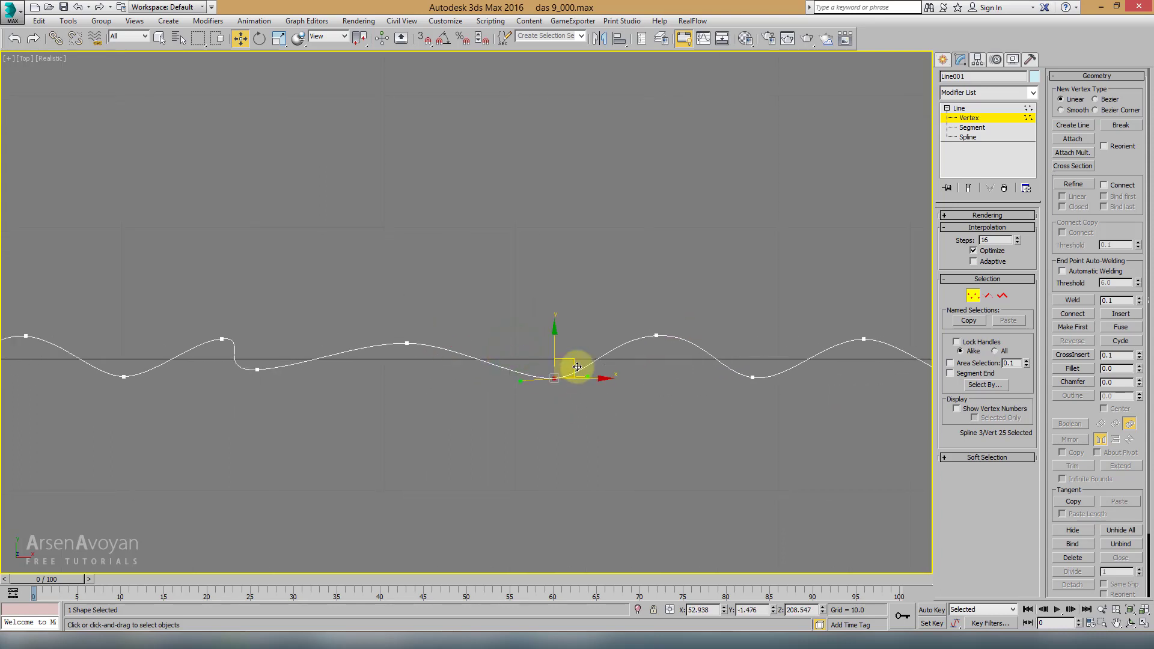
pyautogui.click(552, 356)
pyautogui.click(656, 334)
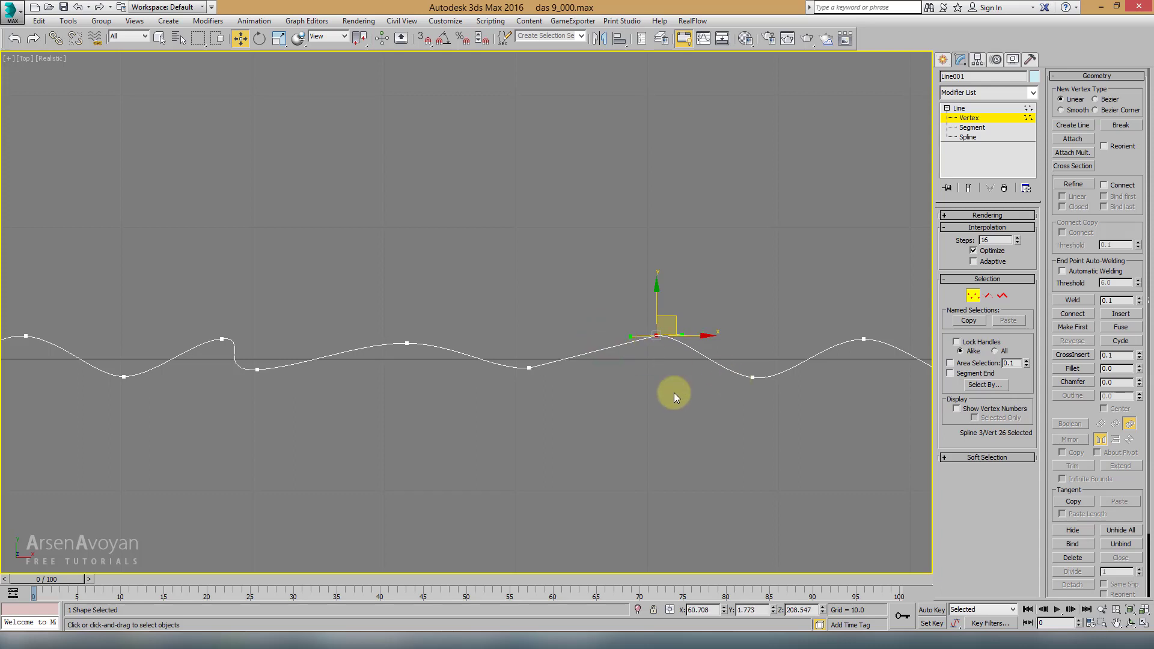
pyautogui.moveTo(622, 343); pyautogui.dragTo(614, 343, button='middle')
pyautogui.moveTo(734, 414)
pyautogui.mouseDown()
pyautogui.moveTo(760, 364)
pyautogui.moveTo(723, 350)
pyautogui.mouseUp()
pyautogui.moveTo(858, 351); pyautogui.dragTo(570, 365, button='middle')
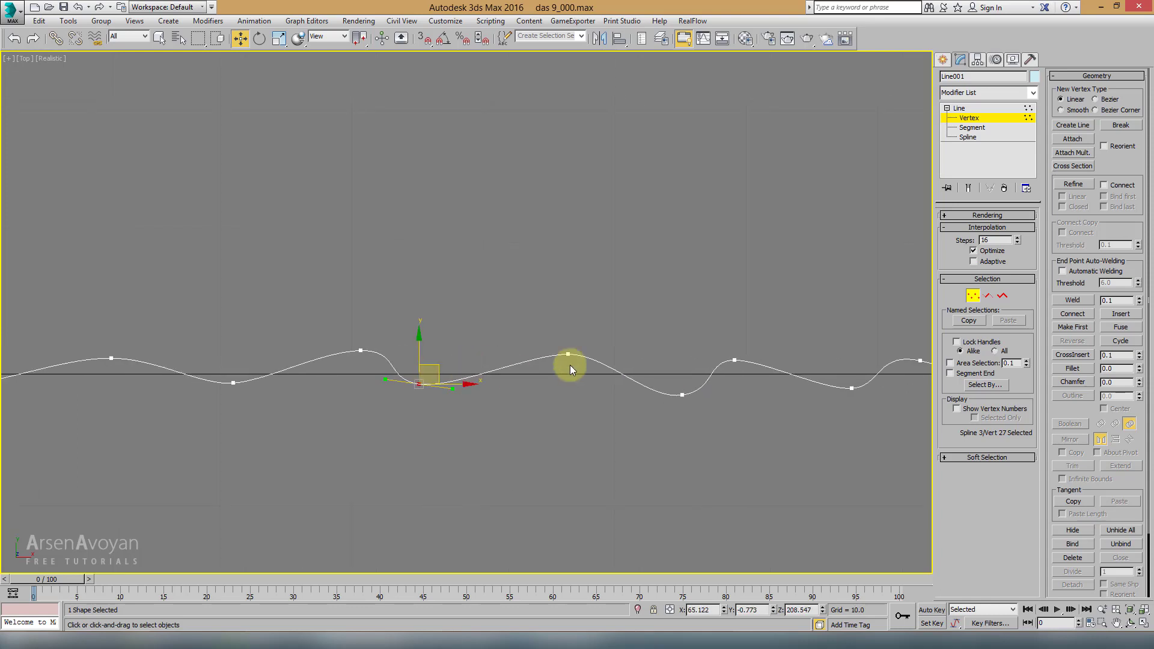
pyautogui.click(572, 318)
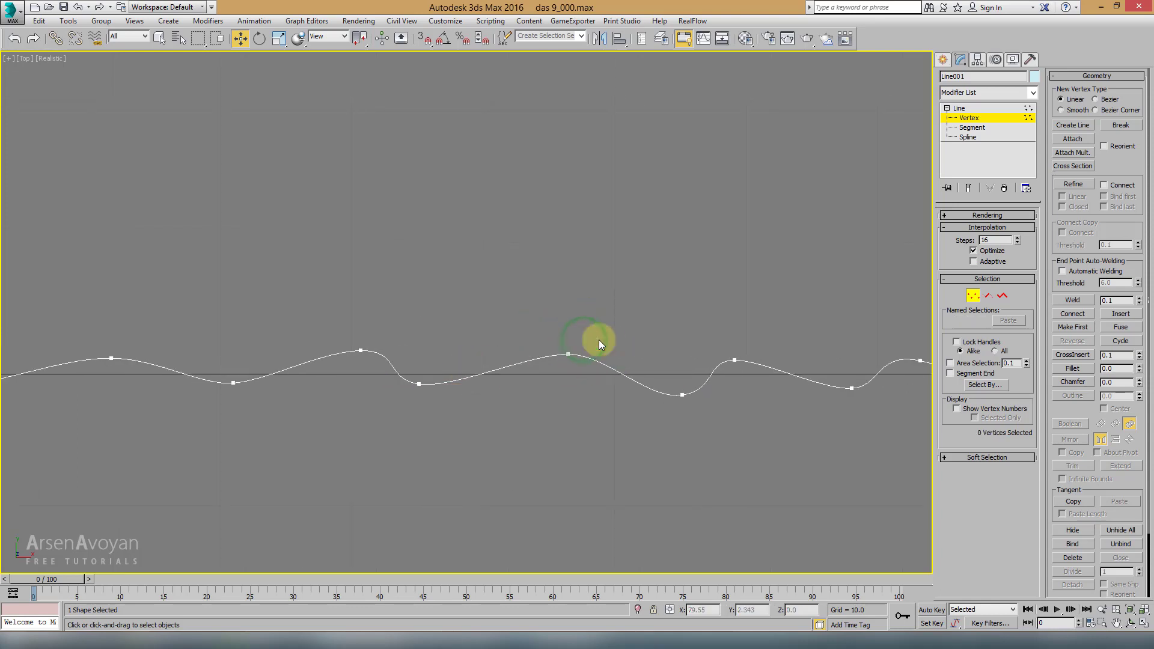
pyautogui.moveTo(556, 367)
pyautogui.mouseDown()
pyautogui.moveTo(591, 341)
pyautogui.moveTo(627, 343)
pyautogui.mouseUp()
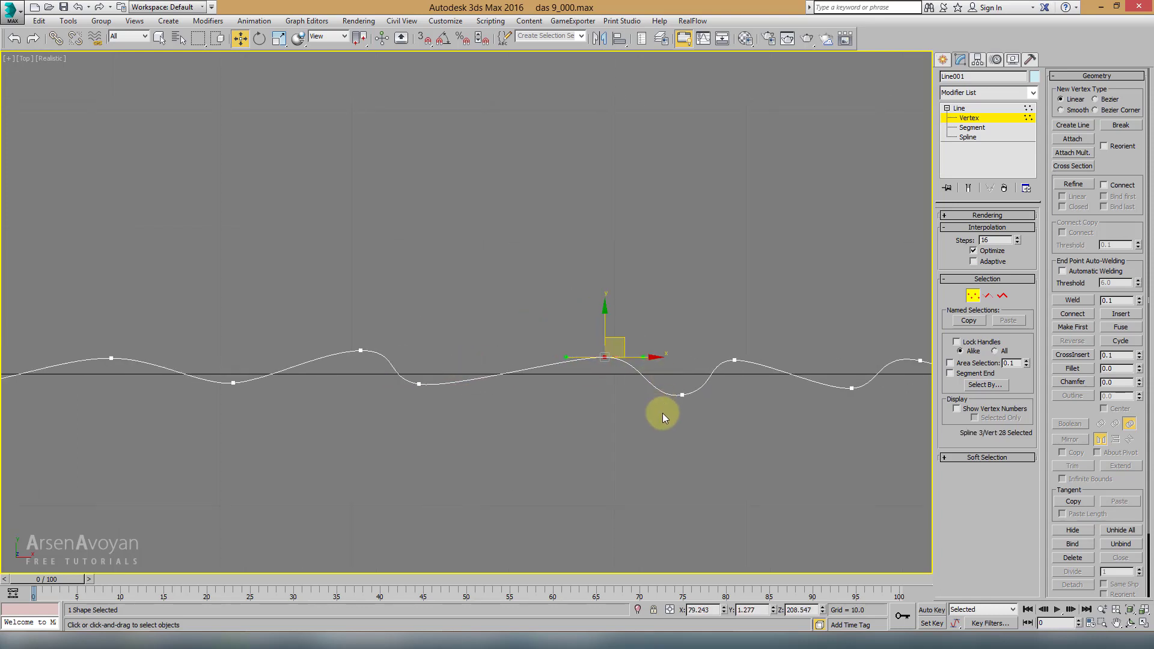
pyautogui.moveTo(697, 385); pyautogui.dragTo(663, 402)
pyautogui.moveTo(711, 346); pyautogui.dragTo(768, 381)
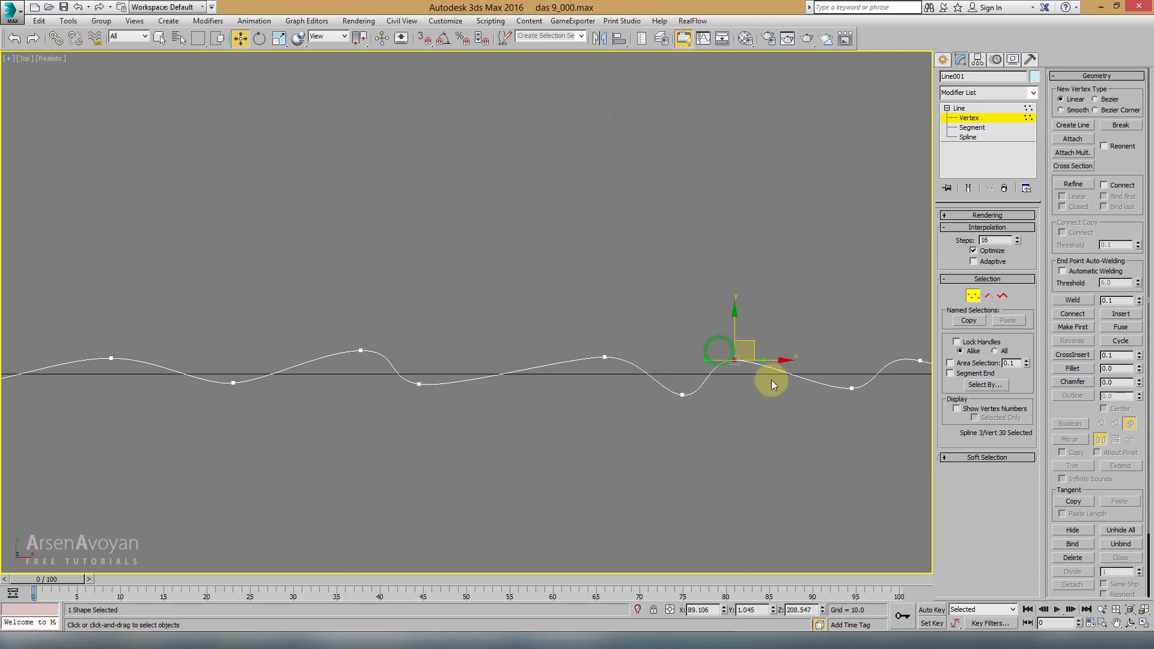
# Adjust vertices 31 to 34 at the curve's end, then return to object level
pyautogui.moveTo(509, 429); pyautogui.dragTo(466, 419, button='middle')
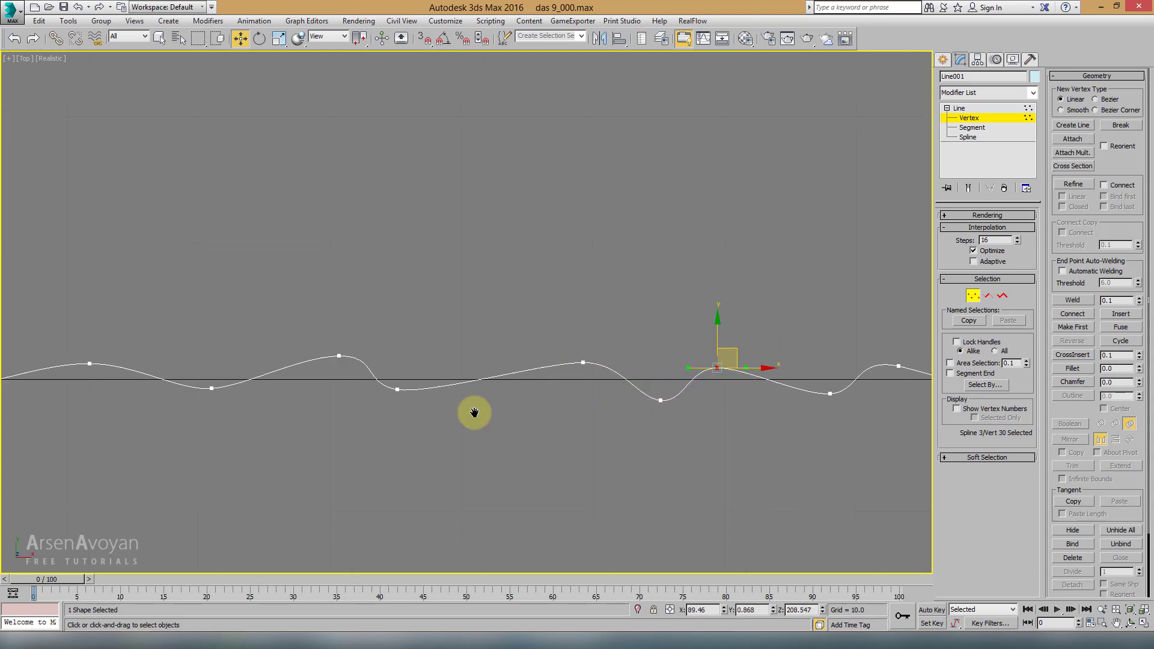
pyautogui.click(466, 385)
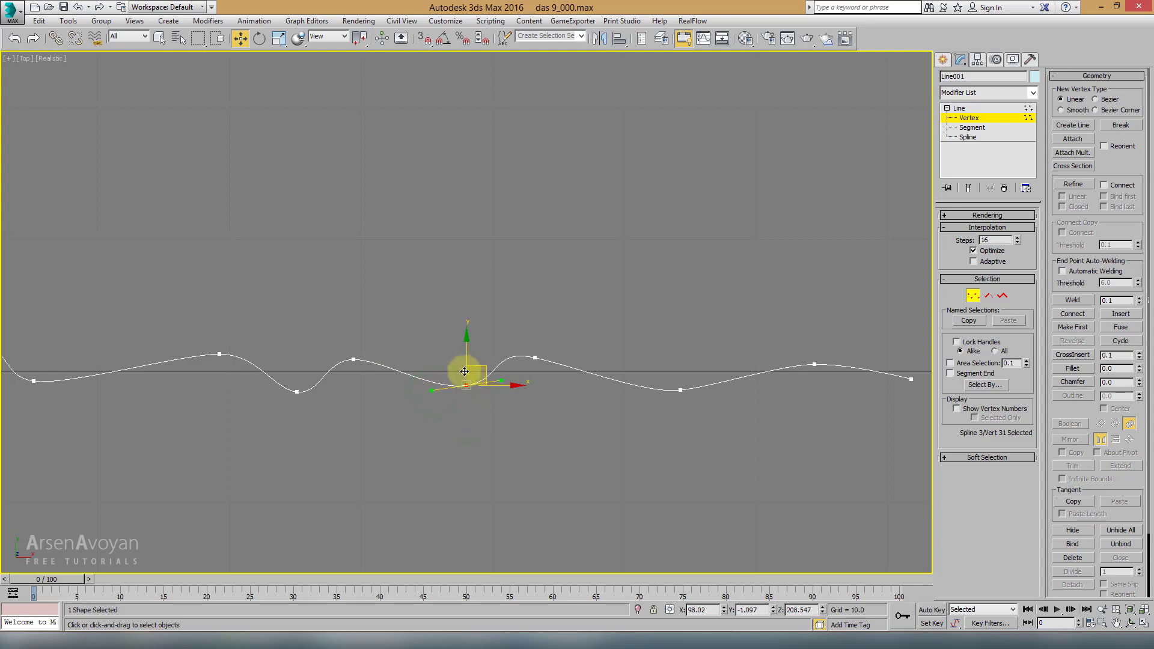
pyautogui.click(535, 357)
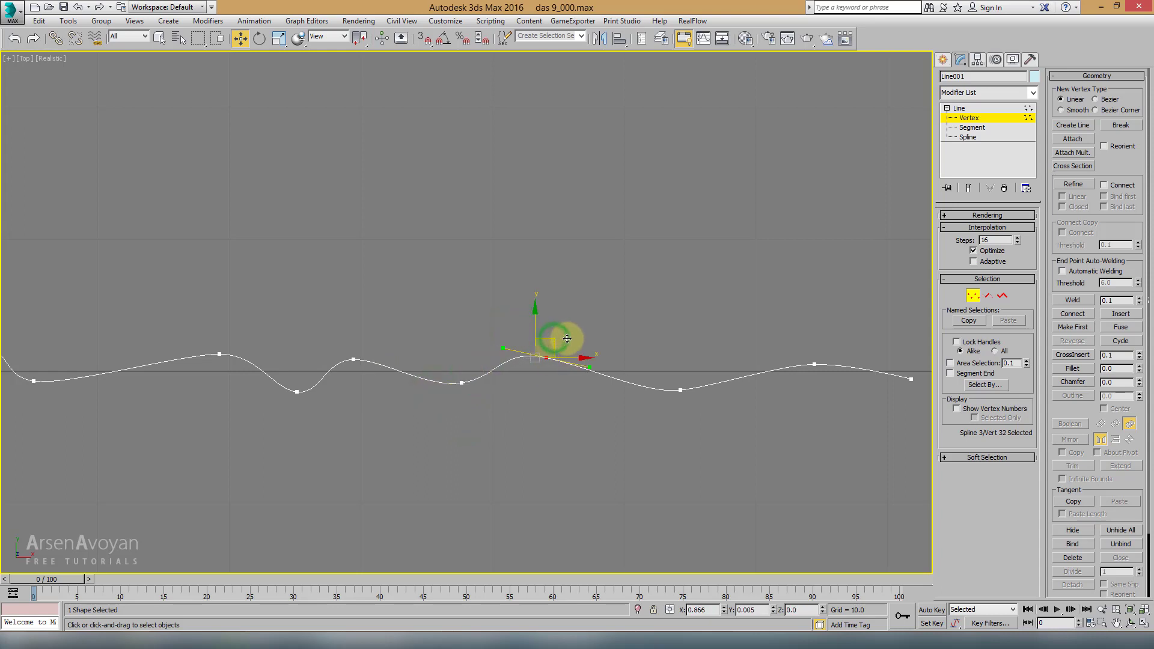
pyautogui.click(680, 390)
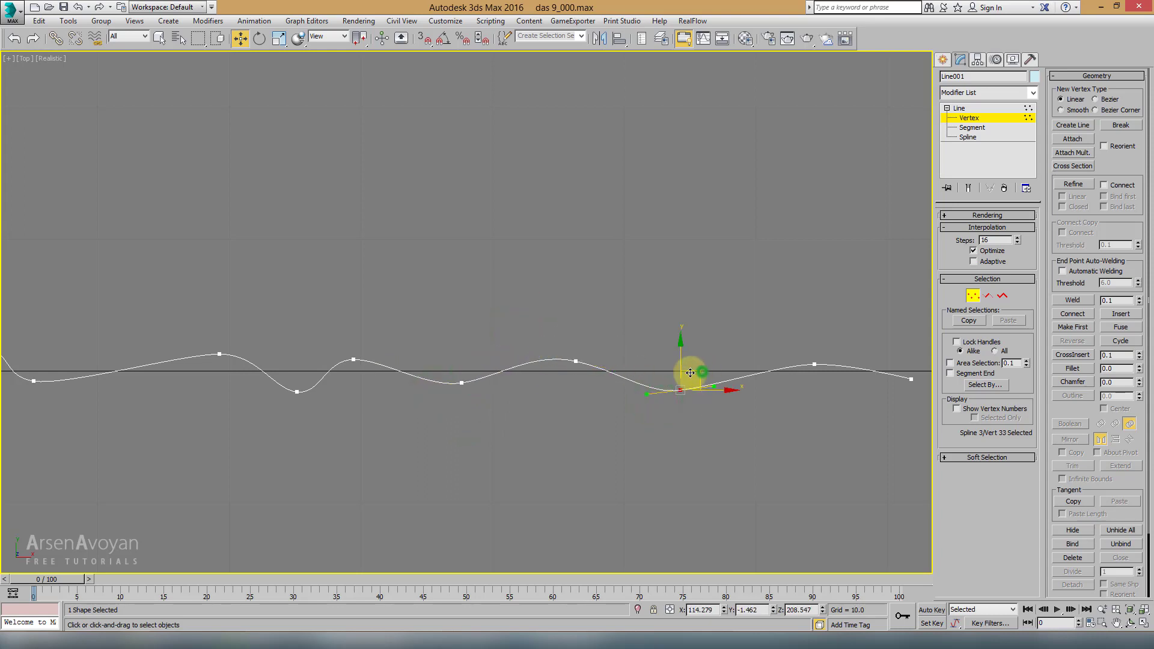
pyautogui.click(812, 363)
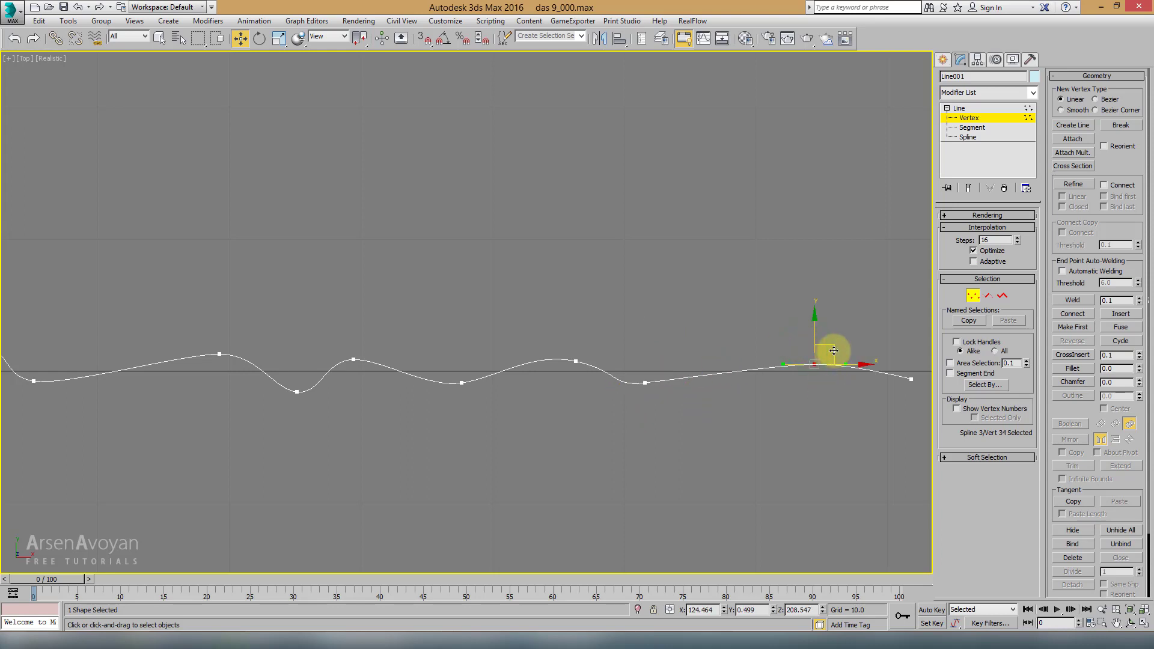
pyautogui.click(973, 295)
pyautogui.moveTo(847, 341); pyautogui.dragTo(847, 322, button='middle')
pyautogui.scroll(-5, 847, 322)
pyautogui.scroll(-2, 854, 335)
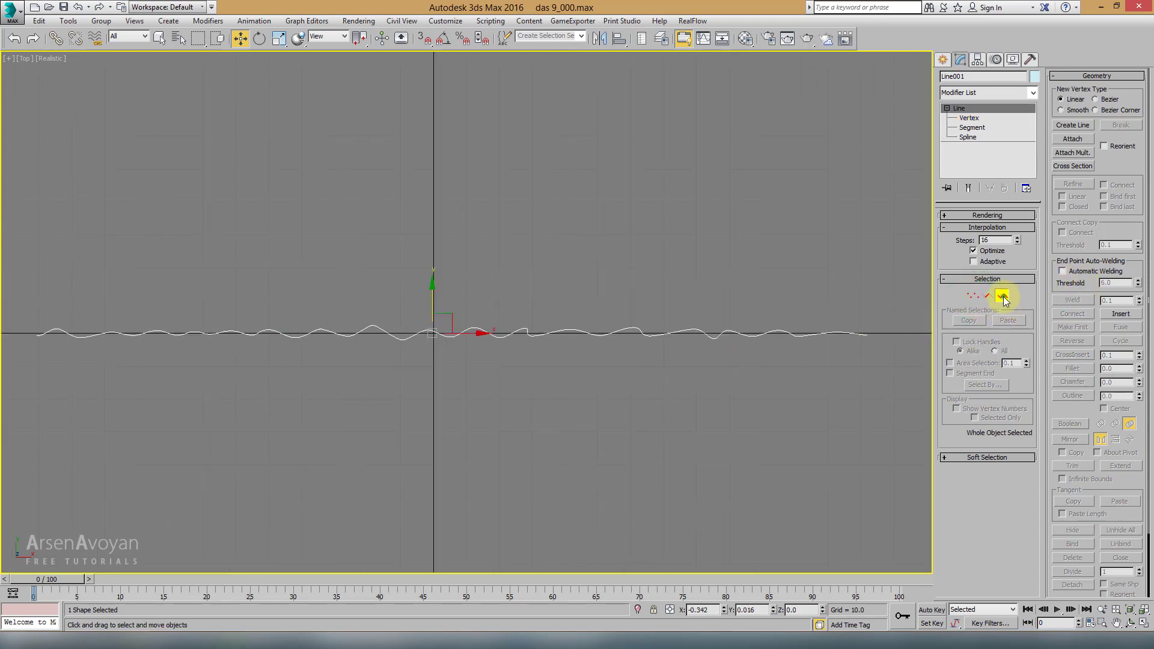
# Change the sub-object level and pan the Top view along the wavy splines
pyautogui.click(1002, 297)
pyautogui.click(1120, 530)
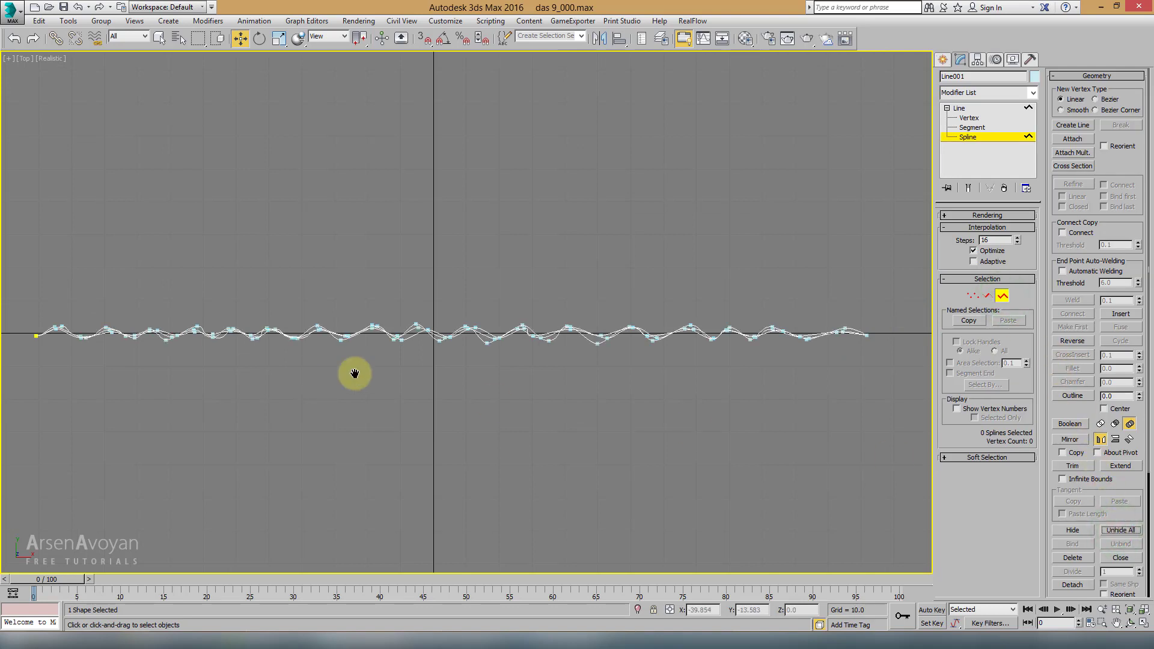
pyautogui.moveTo(354, 374); pyautogui.dragTo(520, 327, button='middle')
pyautogui.scroll(2, 520, 328)
pyautogui.scroll(3, 489, 376)
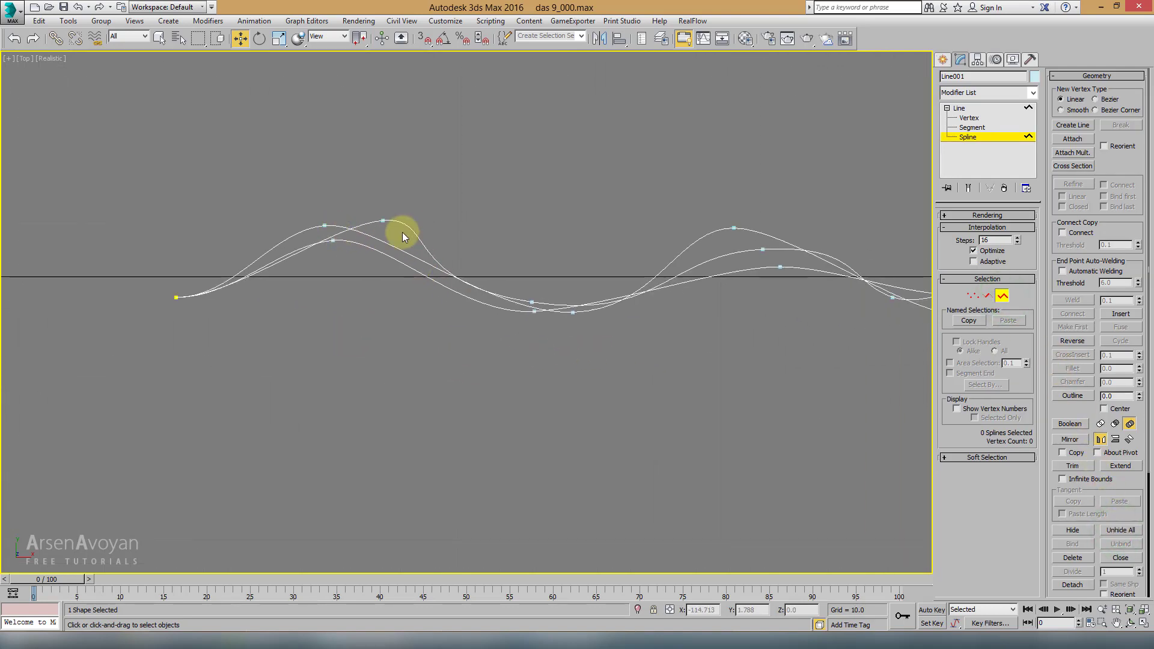
pyautogui.moveTo(402, 232); pyautogui.dragTo(148, 236, button='middle')
pyautogui.moveTo(697, 276); pyautogui.dragTo(395, 307, button='middle')
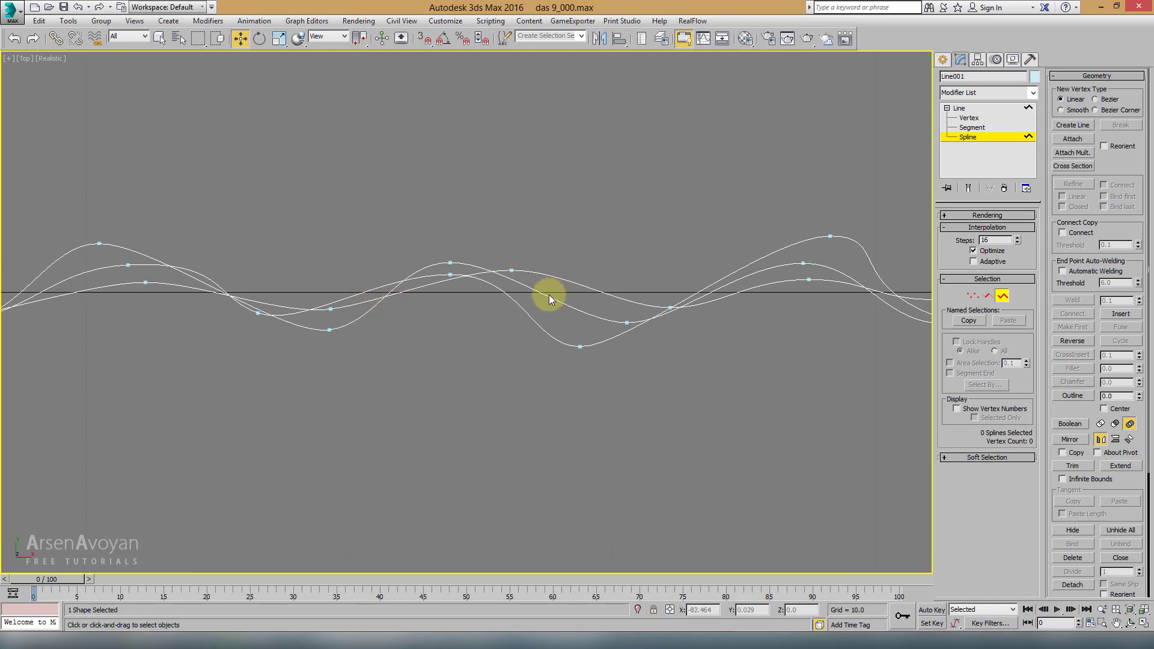
pyautogui.moveTo(549, 294)
pyautogui.mouseDown(button='middle')
pyautogui.moveTo(698, 336)
pyautogui.moveTo(360, 322)
pyautogui.moveTo(479, 335)
pyautogui.moveTo(515, 366)
pyautogui.moveTo(460, 354)
pyautogui.mouseUp(button='middle')
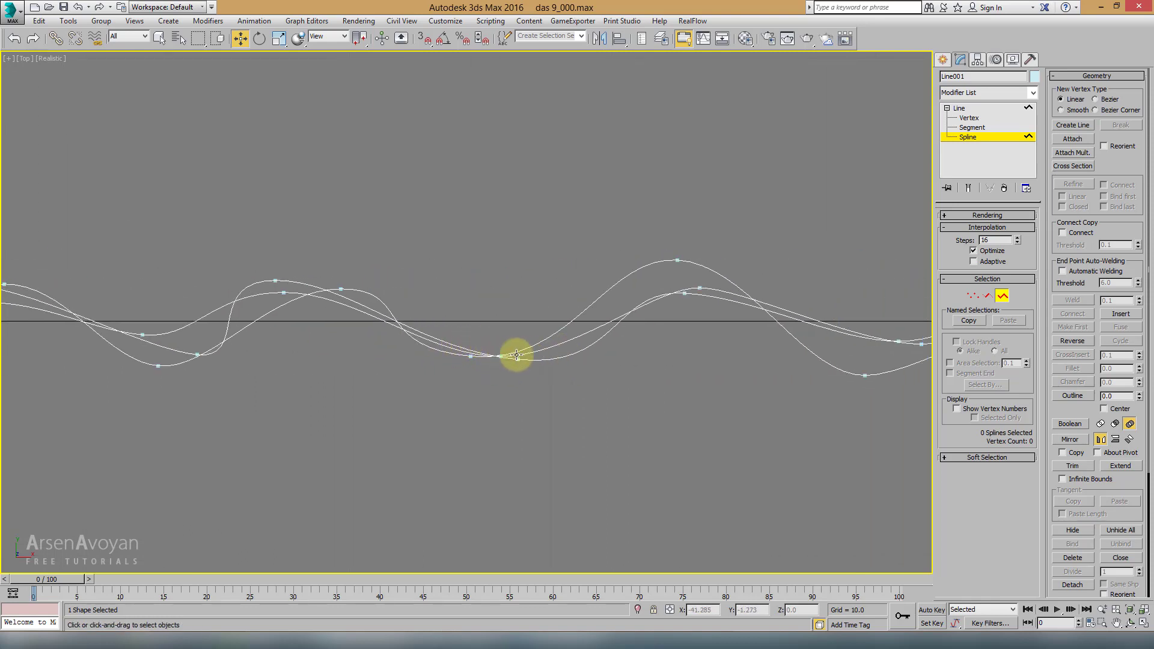
# Select all three splines, switch to Vertex level, and clear the vertex selection
pyautogui.moveTo(494, 341)
pyautogui.mouseDown()
pyautogui.moveTo(503, 370)
pyautogui.moveTo(498, 353)
pyautogui.mouseUp()
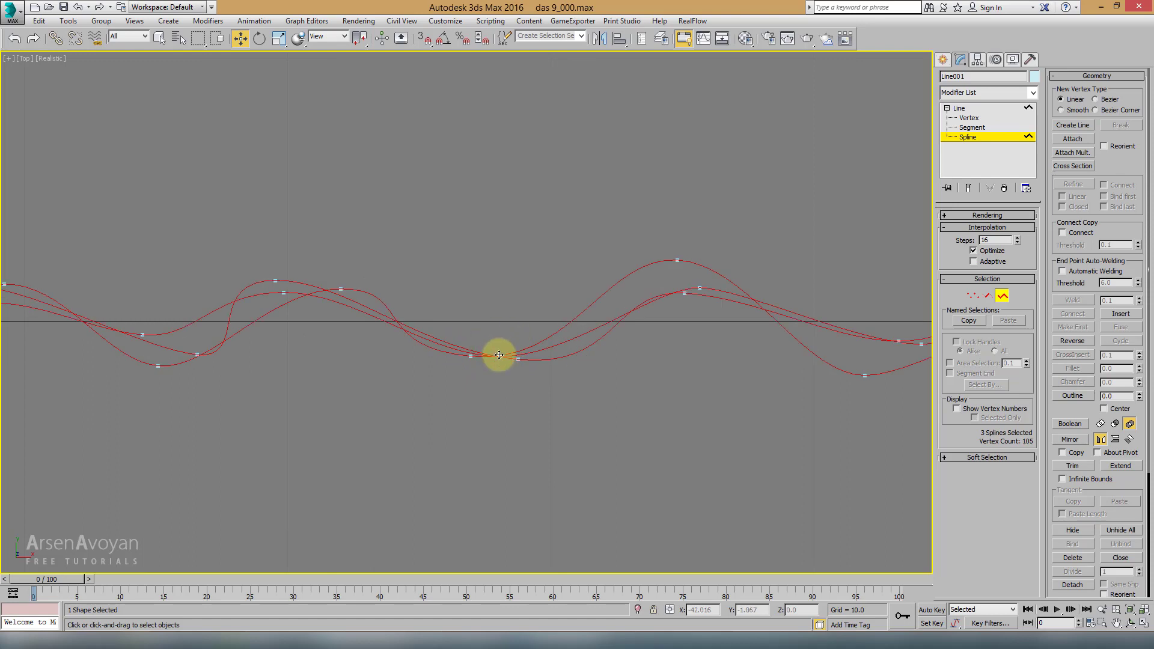
pyautogui.click(972, 295)
pyautogui.scroll(3, 487, 351)
pyautogui.moveTo(368, 335); pyautogui.dragTo(379, 309)
# Raise a vertex on spline 3, lower one on spline 2, and pull another down-left
pyautogui.click(358, 360)
pyautogui.moveTo(394, 372); pyautogui.dragTo(388, 388)
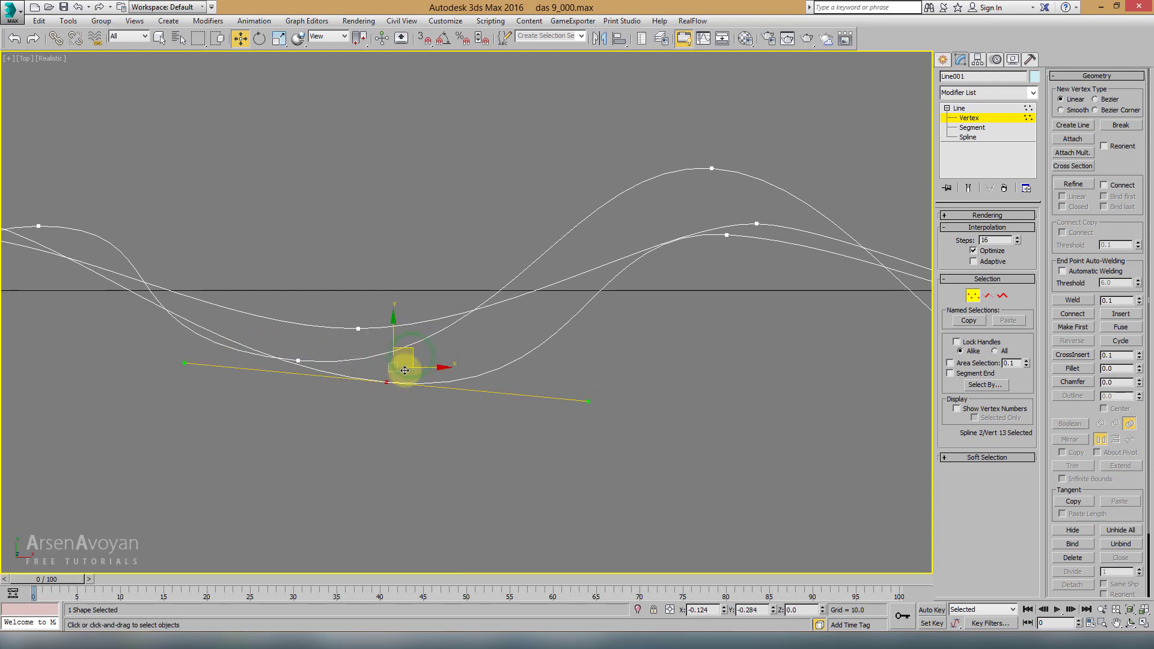
pyautogui.moveTo(694, 270)
pyautogui.mouseDown(button='middle')
pyautogui.moveTo(659, 227)
pyautogui.moveTo(456, 264)
pyautogui.mouseUp(button='middle')
pyautogui.click(669, 236)
pyautogui.scroll(-2, 685, 226)
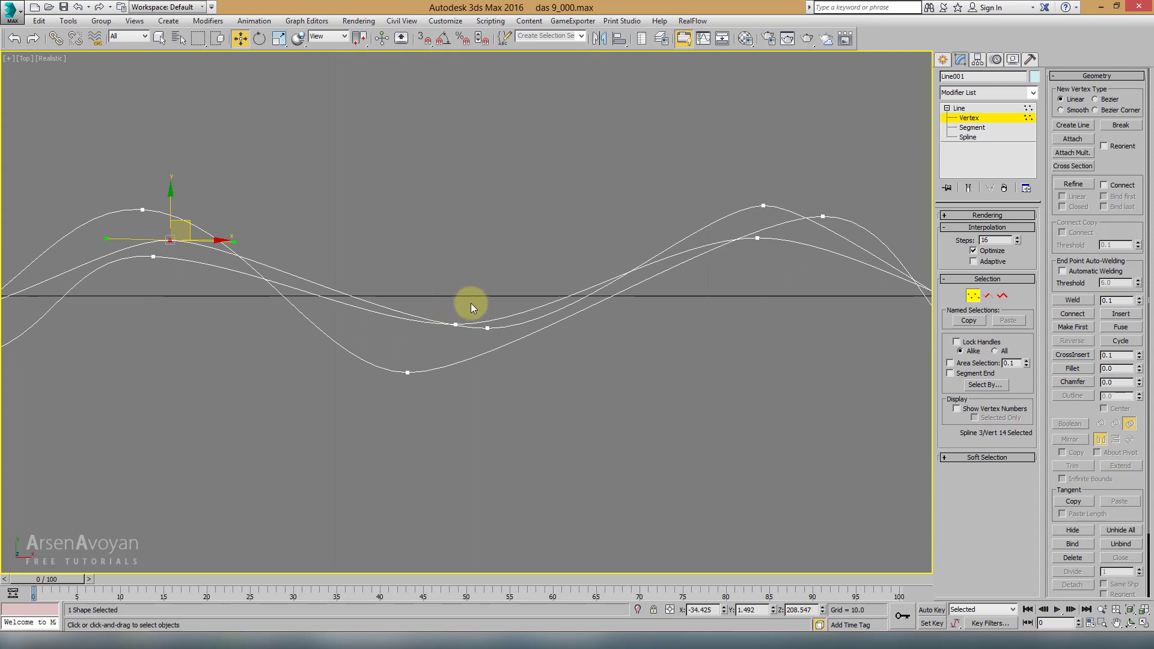
pyautogui.click(456, 325)
pyautogui.moveTo(463, 316); pyautogui.dragTo(429, 309)
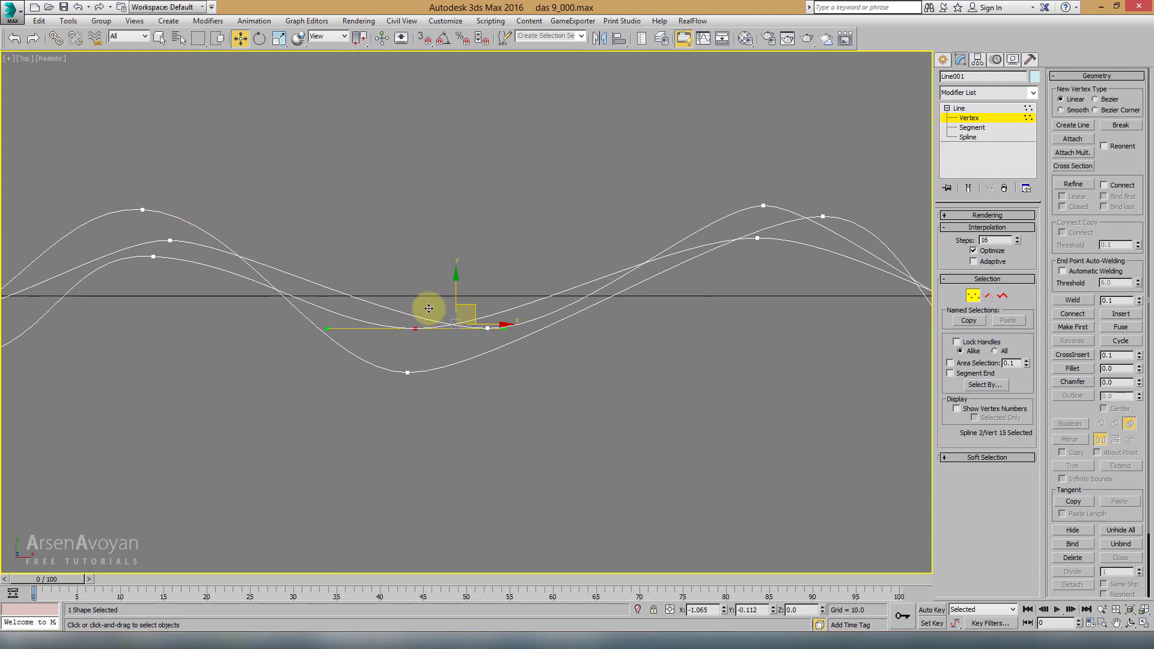
# Further along the splines, bend a dip vertex's tangent and move it right and slightly up
pyautogui.moveTo(715, 257); pyautogui.dragTo(592, 273, button='middle')
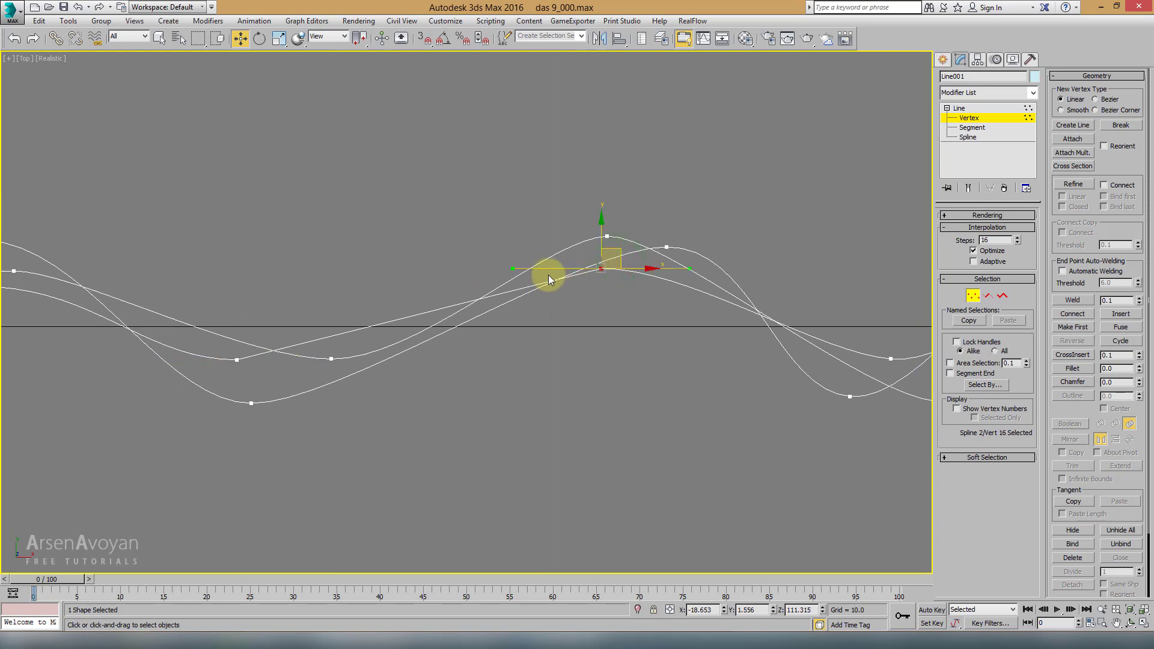
pyautogui.moveTo(664, 268); pyautogui.dragTo(467, 248, button='middle')
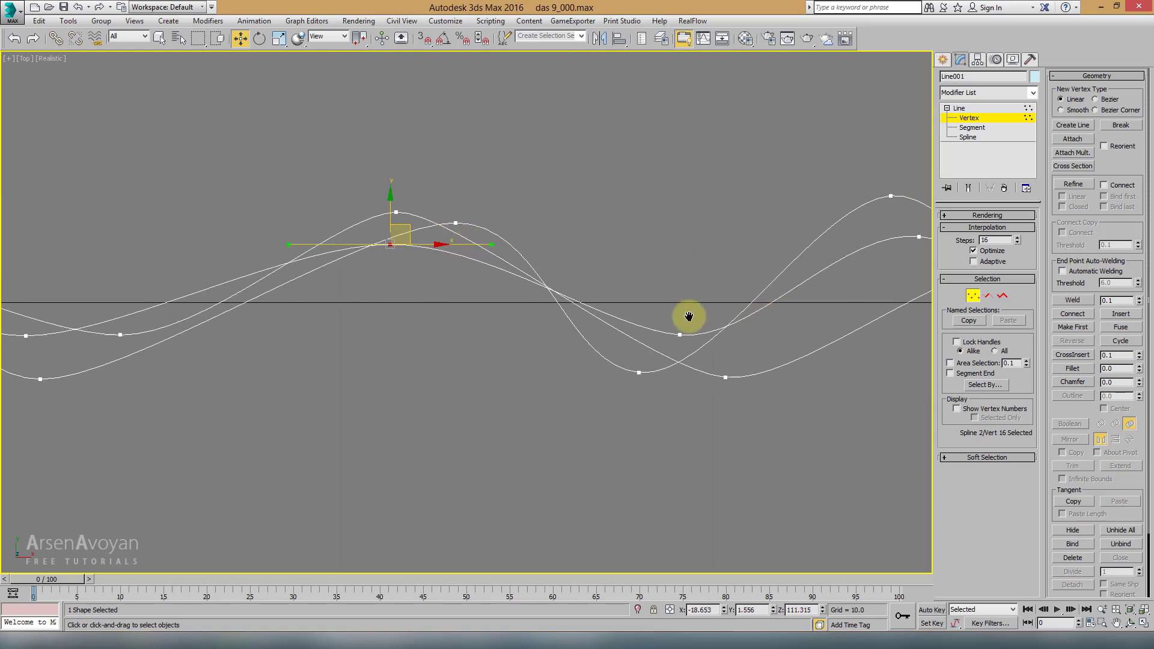
pyautogui.moveTo(690, 314); pyautogui.dragTo(490, 322, button='middle')
pyautogui.moveTo(673, 283); pyautogui.dragTo(413, 317, button='middle')
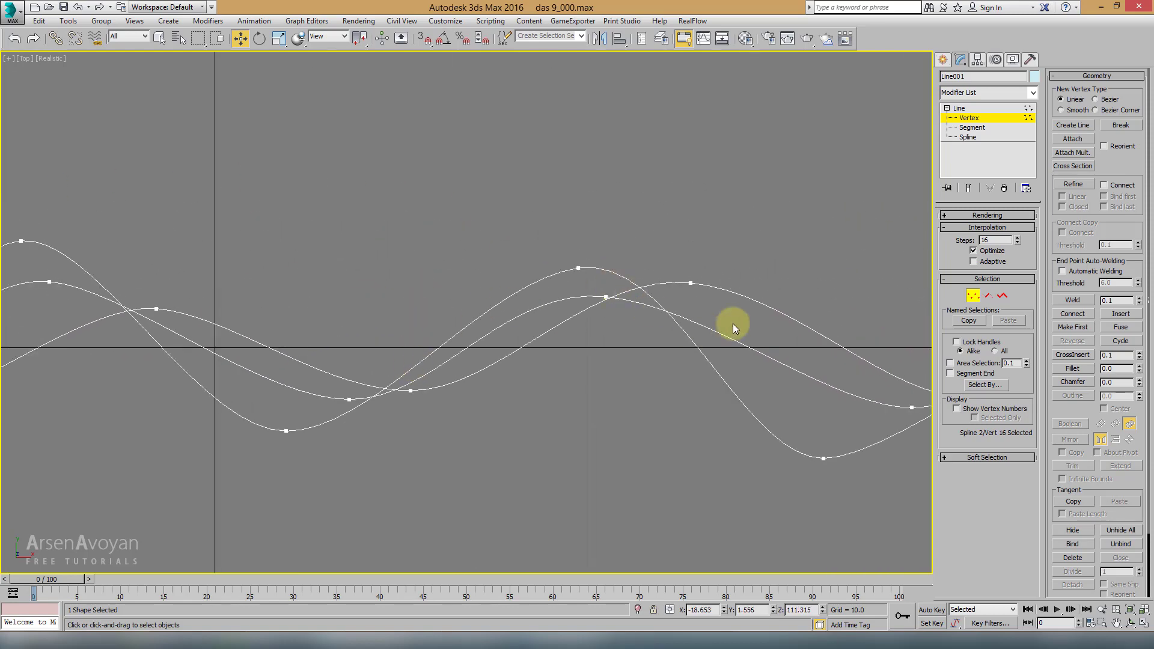
pyautogui.scroll(-3, 733, 328)
pyautogui.moveTo(574, 322)
pyautogui.mouseDown(button='middle')
pyautogui.moveTo(515, 348)
pyautogui.moveTo(503, 317)
pyautogui.moveTo(254, 373)
pyautogui.mouseUp(button='middle')
pyautogui.scroll(5, 515, 348)
pyautogui.moveTo(533, 301); pyautogui.dragTo(394, 312, button='middle')
pyautogui.moveTo(479, 250); pyautogui.dragTo(197, 270, button='middle')
pyautogui.moveTo(644, 304); pyautogui.dragTo(391, 296, button='middle')
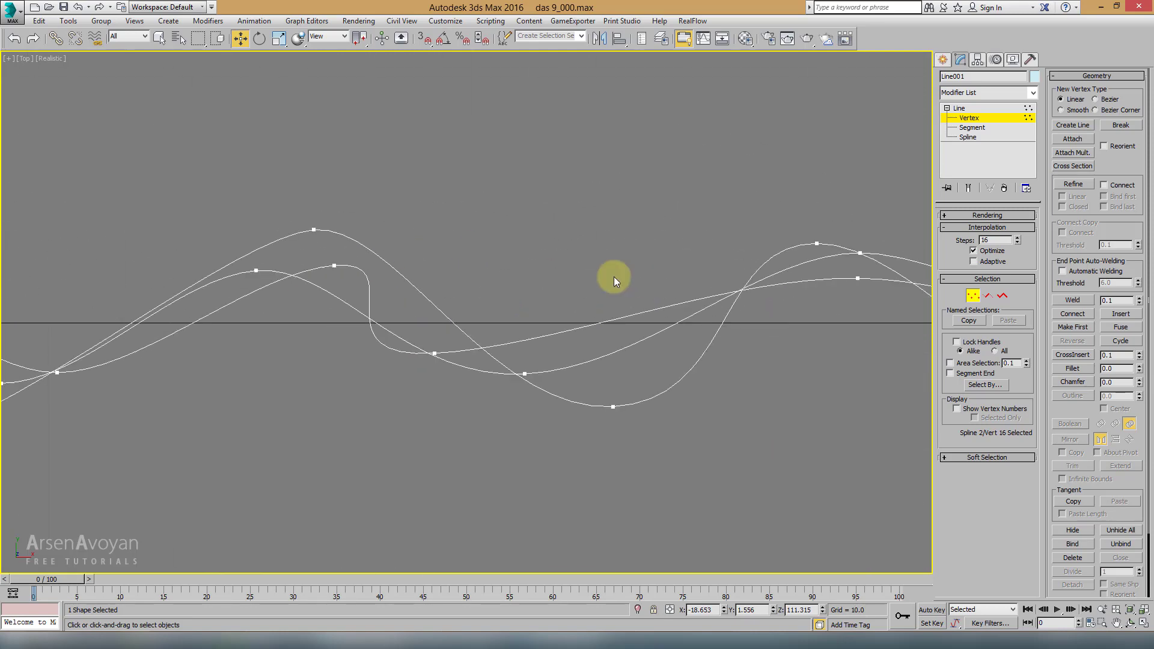
pyautogui.click(433, 352)
pyautogui.moveTo(360, 363); pyautogui.dragTo(338, 358)
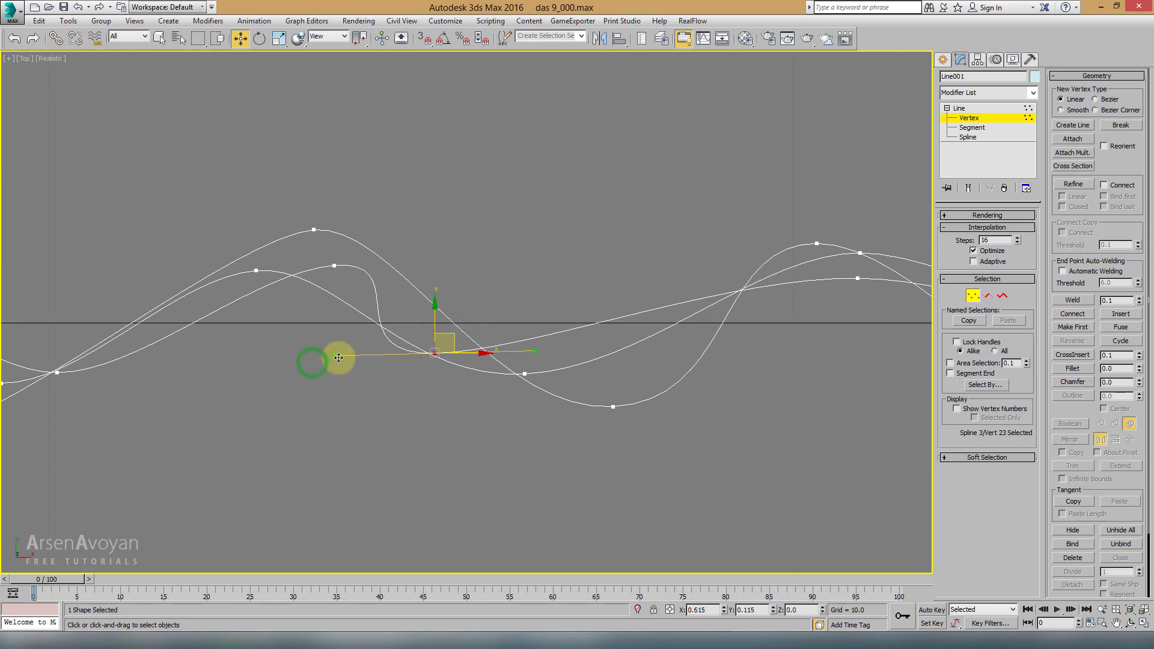
pyautogui.moveTo(450, 340); pyautogui.dragTo(502, 333)
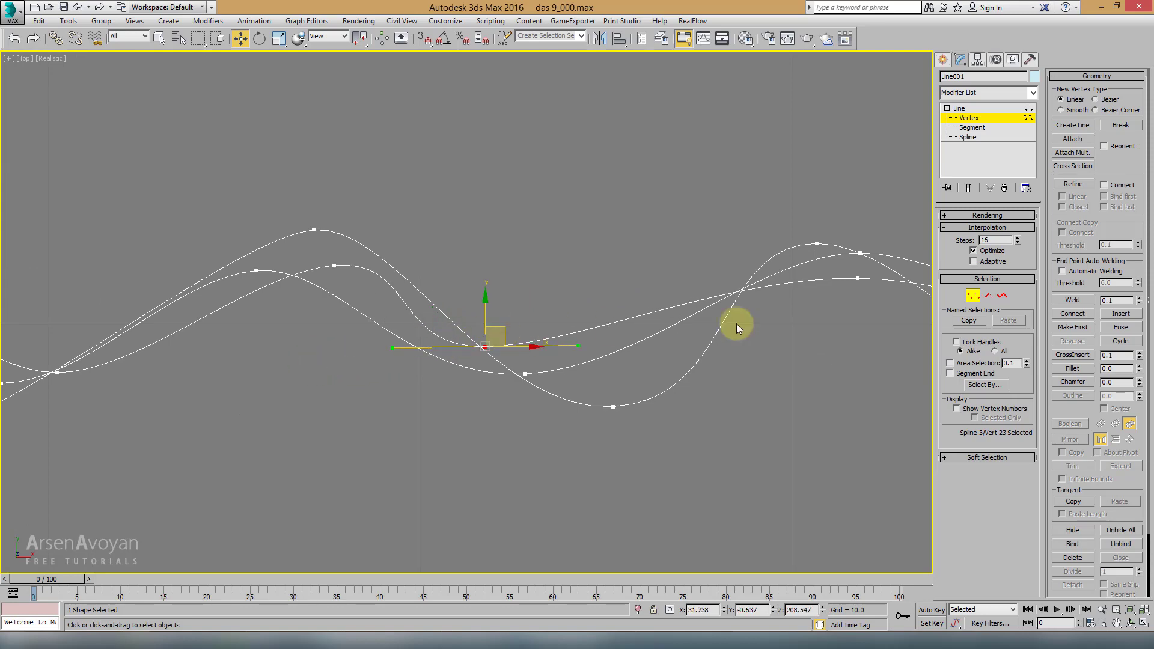
# Pick one of the overlapping peak vertices and nudge it to reshape the peak
pyautogui.moveTo(737, 323); pyautogui.dragTo(417, 290, button='middle')
pyautogui.moveTo(549, 291); pyautogui.dragTo(449, 296, button='middle')
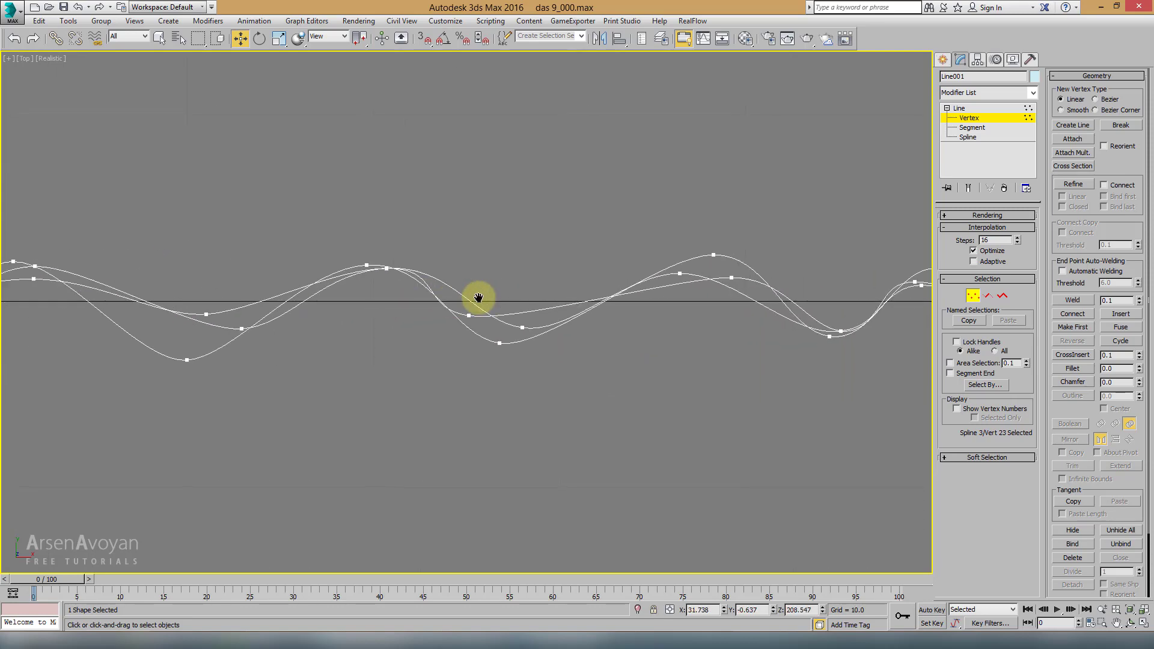
pyautogui.scroll(4, 400, 271)
pyautogui.click(388, 249)
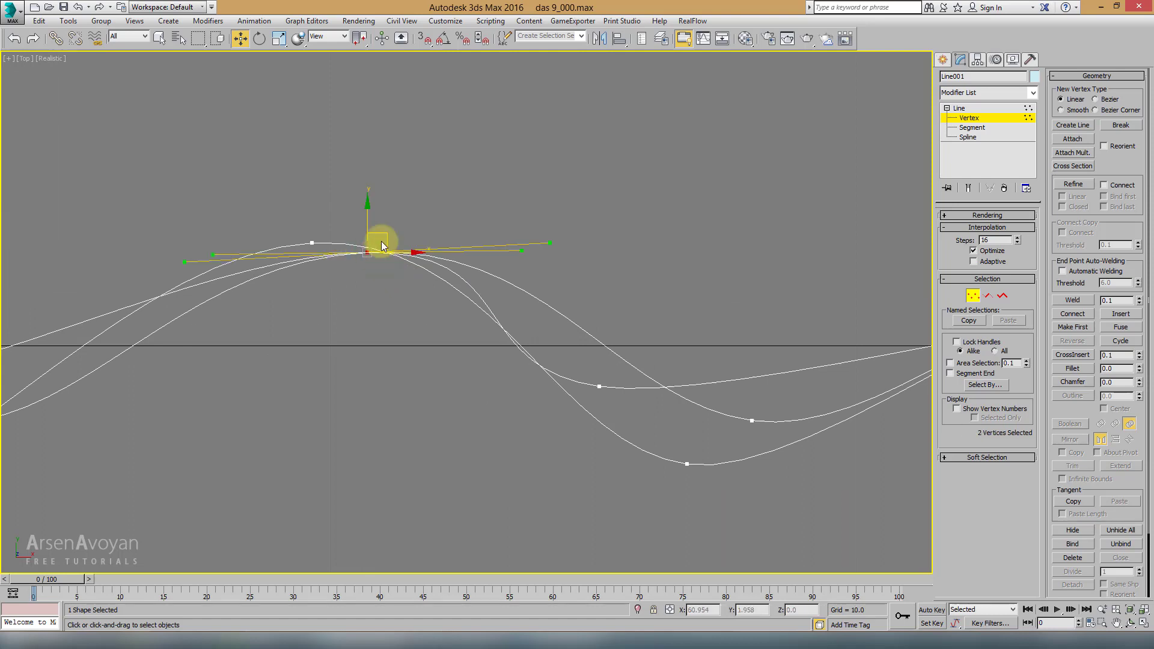
pyautogui.click(359, 266)
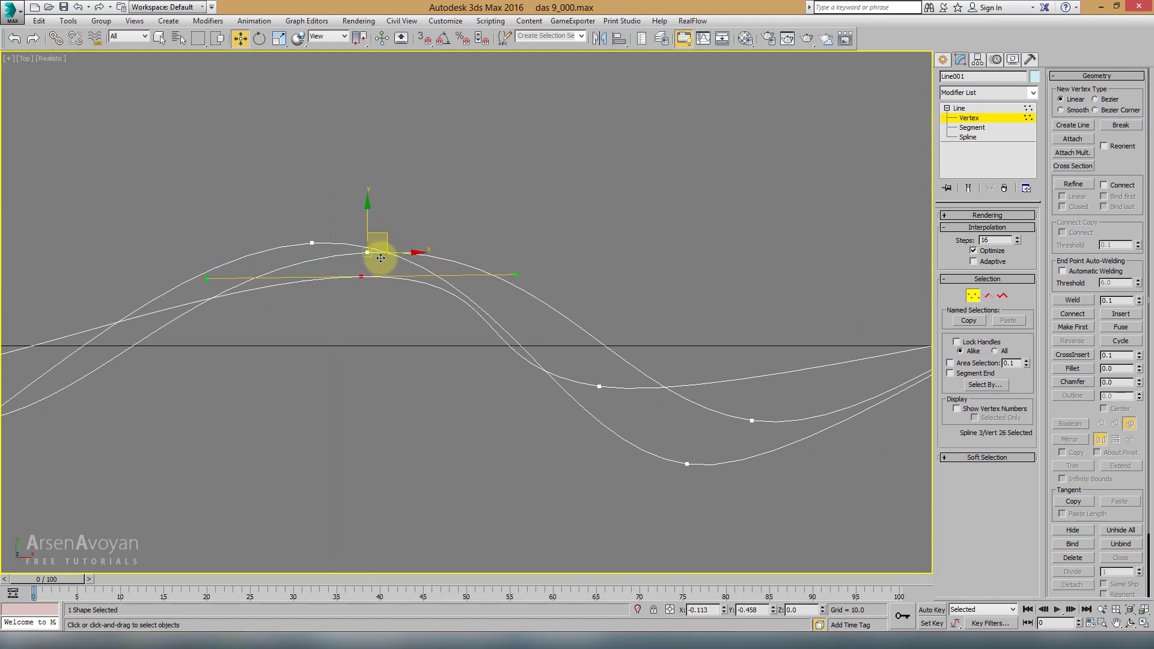
pyautogui.moveTo(381, 258); pyautogui.dragTo(379, 268)
pyautogui.scroll(-3, 661, 299)
pyautogui.scroll(-2, 646, 305)
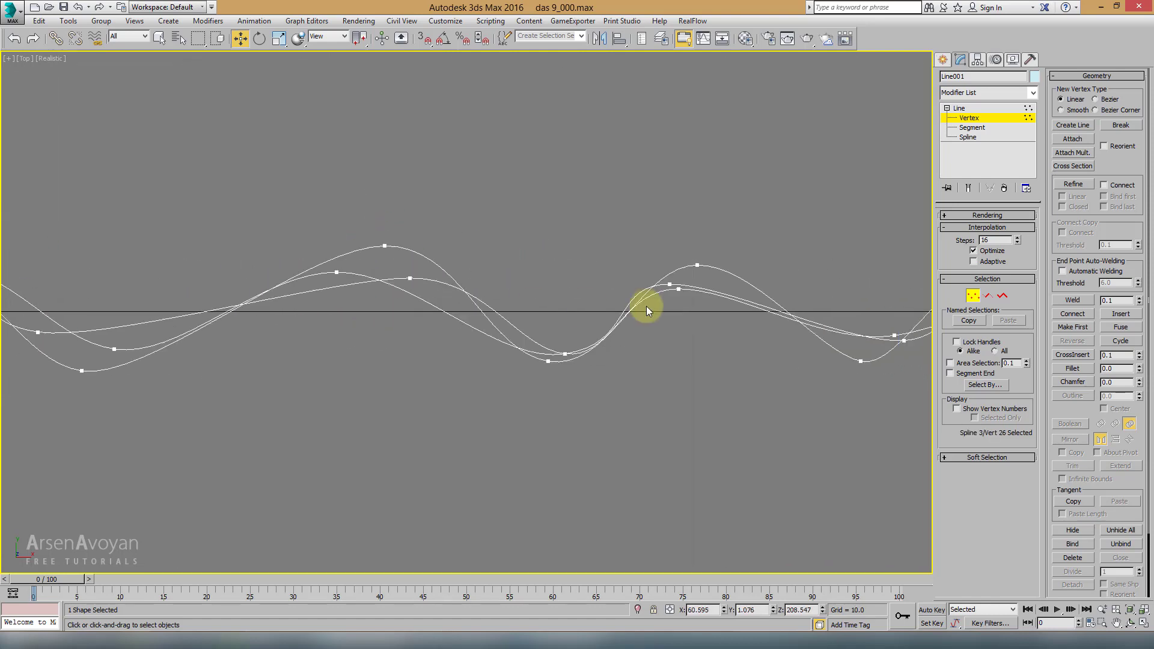
# Flatten a first-spline vertex's tangent to smooth its curve, then leave vertex editing
pyautogui.moveTo(646, 306); pyautogui.dragTo(456, 300, button='middle')
pyautogui.moveTo(586, 297)
pyautogui.mouseDown(button='middle')
pyautogui.moveTo(614, 284)
pyautogui.moveTo(439, 283)
pyautogui.mouseUp(button='middle')
pyautogui.click(417, 330)
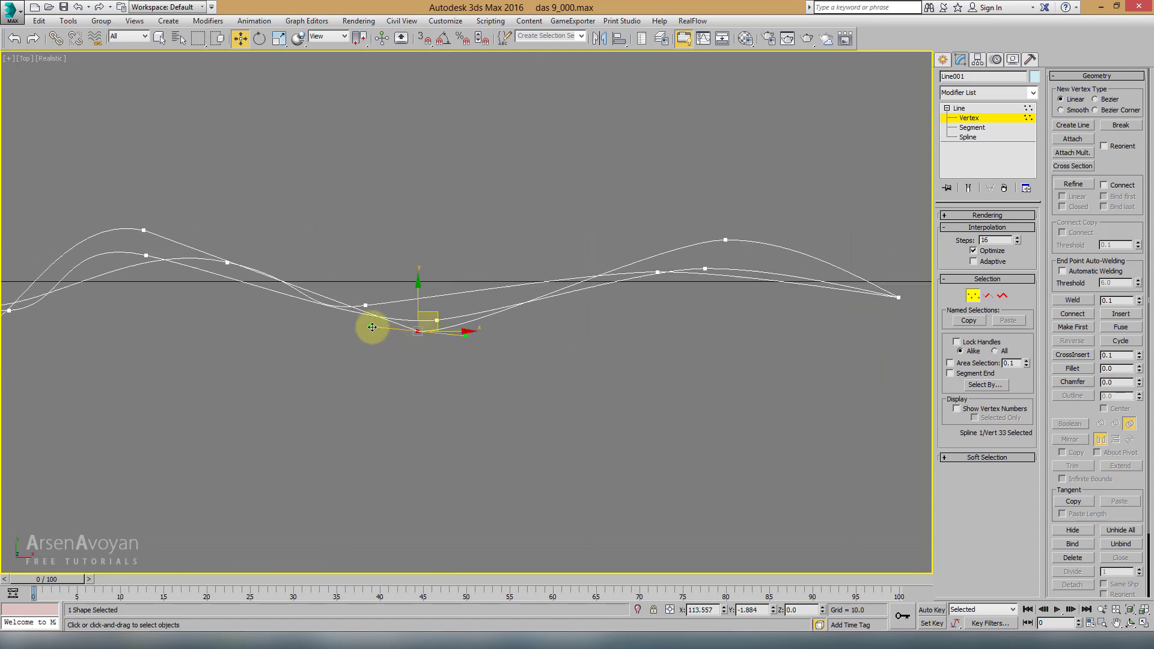
pyautogui.moveTo(372, 327); pyautogui.dragTo(350, 330)
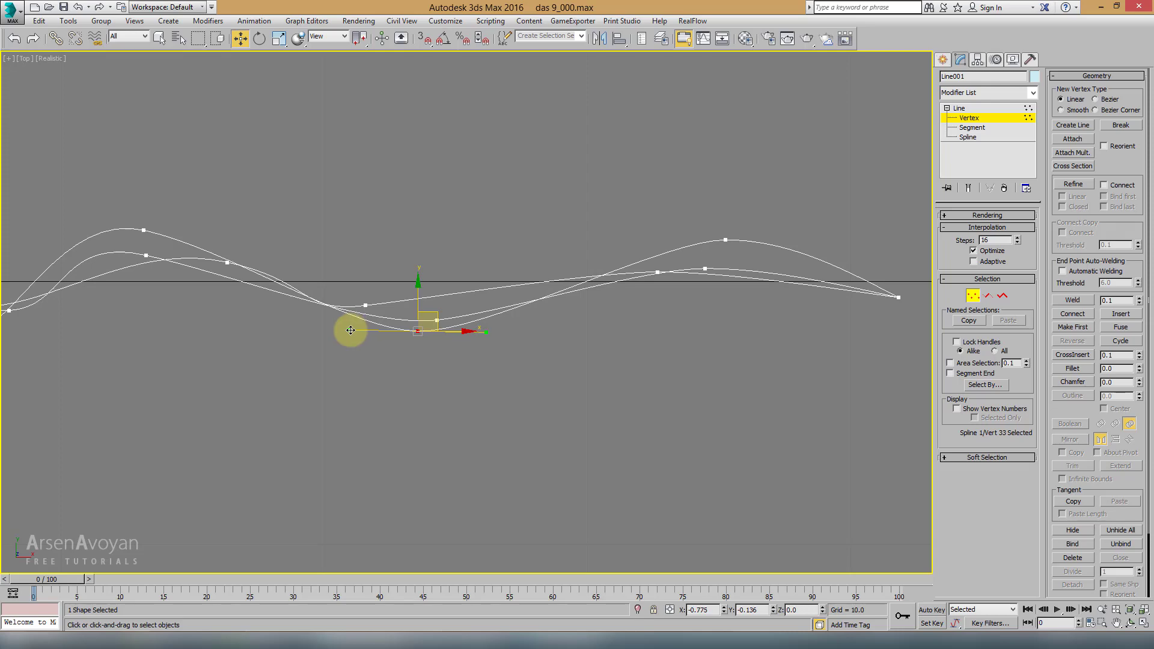
pyautogui.scroll(-5, 734, 275)
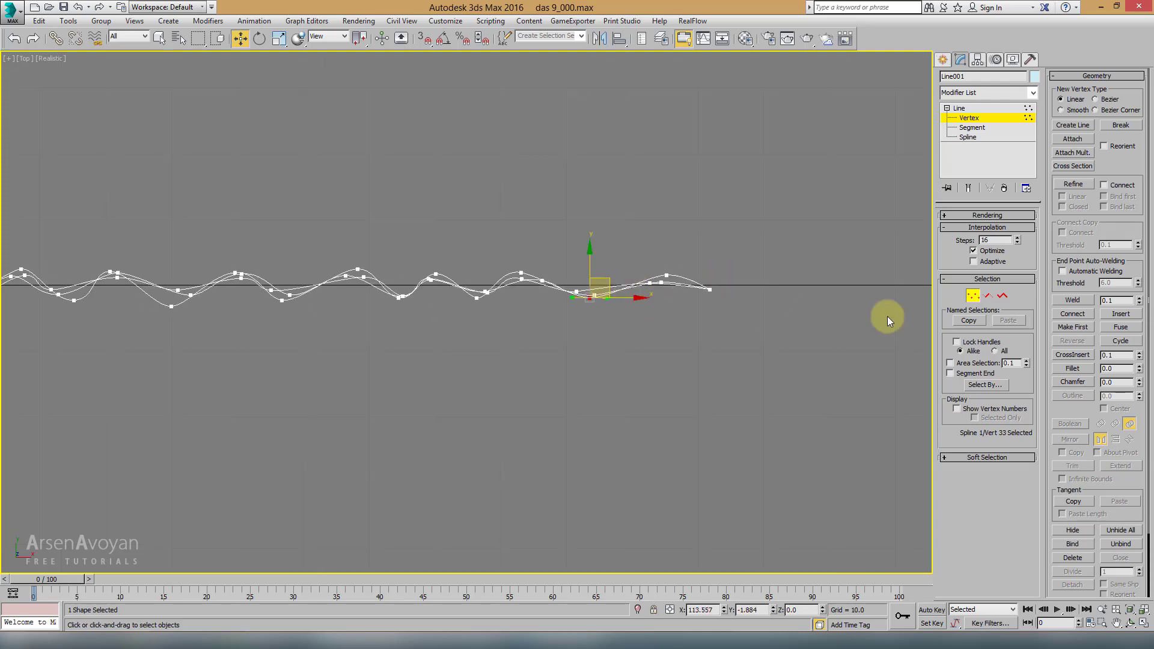
pyautogui.click(973, 296)
# At Spline level, Shift-drag the top spline upward in the maximized Front view to create a fourth copy
pyautogui.hotkey('alt', 'w')
pyautogui.middleClick(831, 372)
pyautogui.hotkey('alt', 'w')
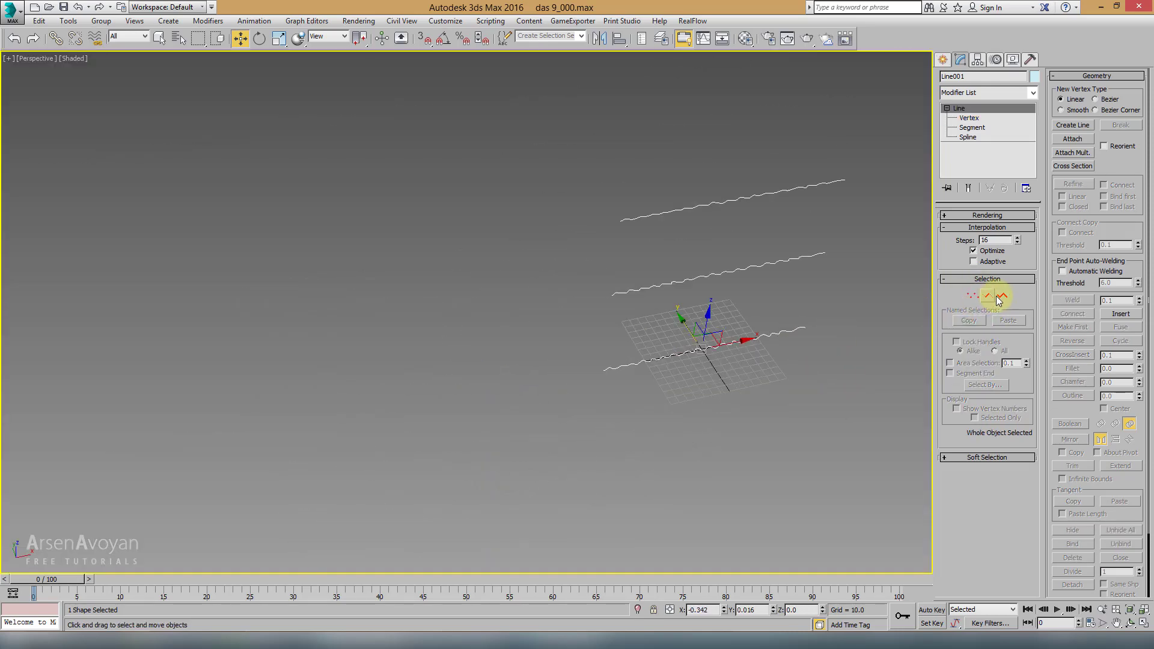
pyautogui.click(1002, 296)
pyautogui.click(815, 202)
pyautogui.hotkey('alt', 'w')
pyautogui.rightClick(762, 201)
pyautogui.hotkey('alt', 'w')
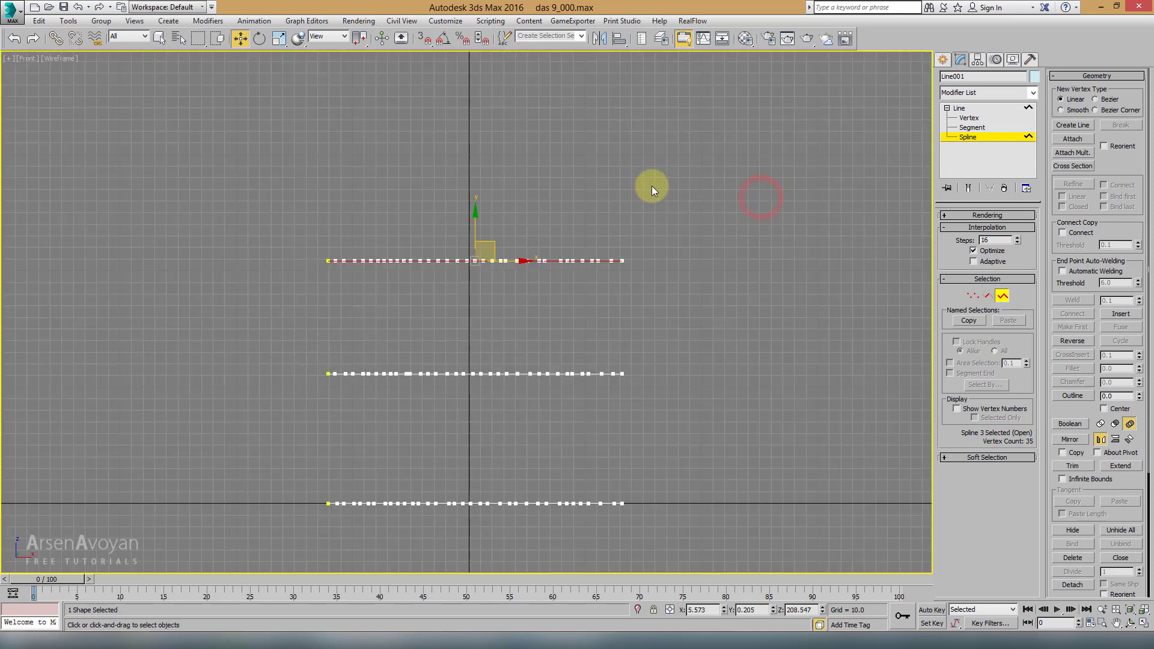
pyautogui.keyDown('shift'); pyautogui.moveTo(475, 212); pyautogui.dragTo(474, 112); pyautogui.keyUp('shift')
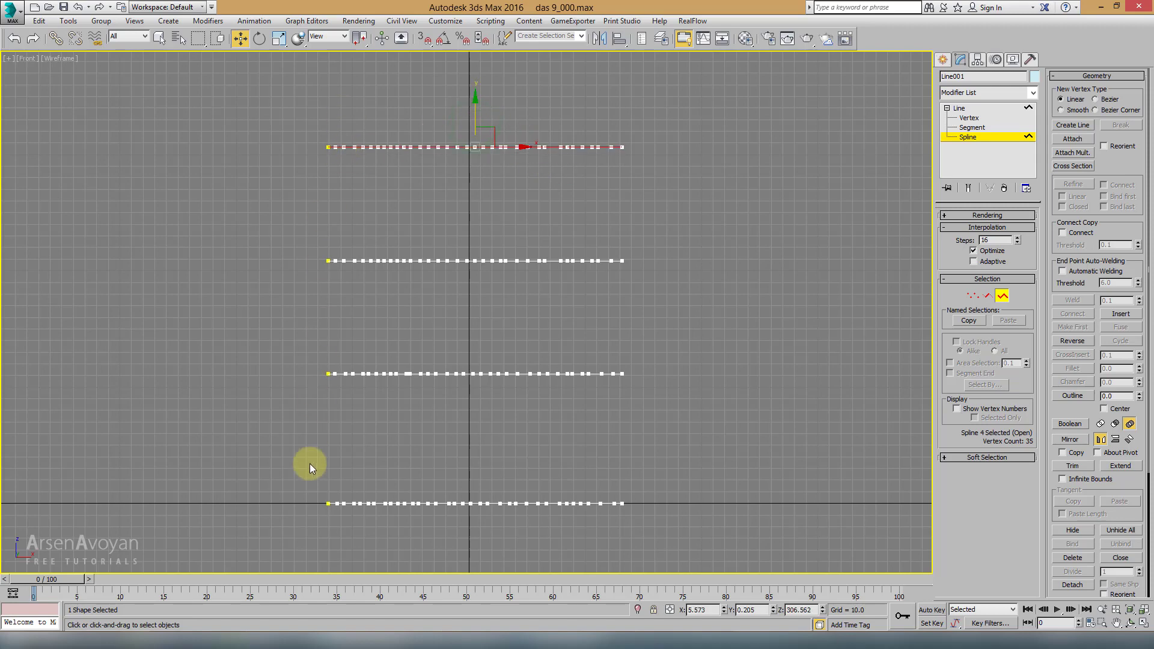
# Lower the third and second splines slightly so all four sit evenly apart
pyautogui.click(457, 374)
pyautogui.moveTo(471, 342); pyautogui.dragTo(471, 359)
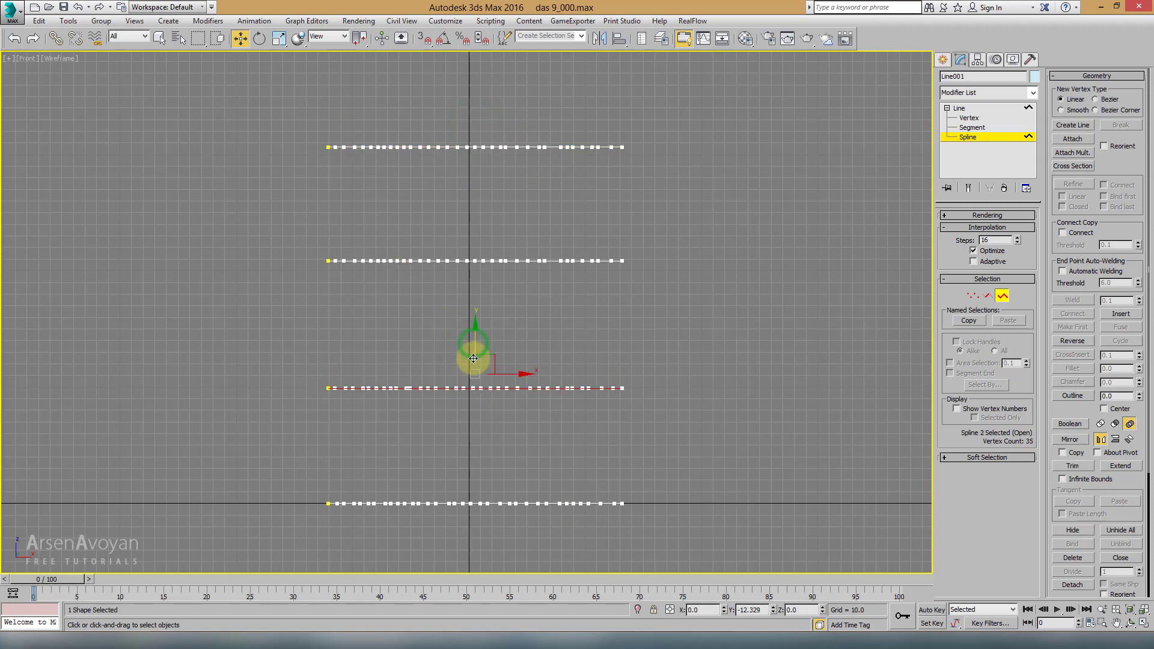
pyautogui.click(483, 261)
pyautogui.moveTo(473, 216); pyautogui.dragTo(473, 222)
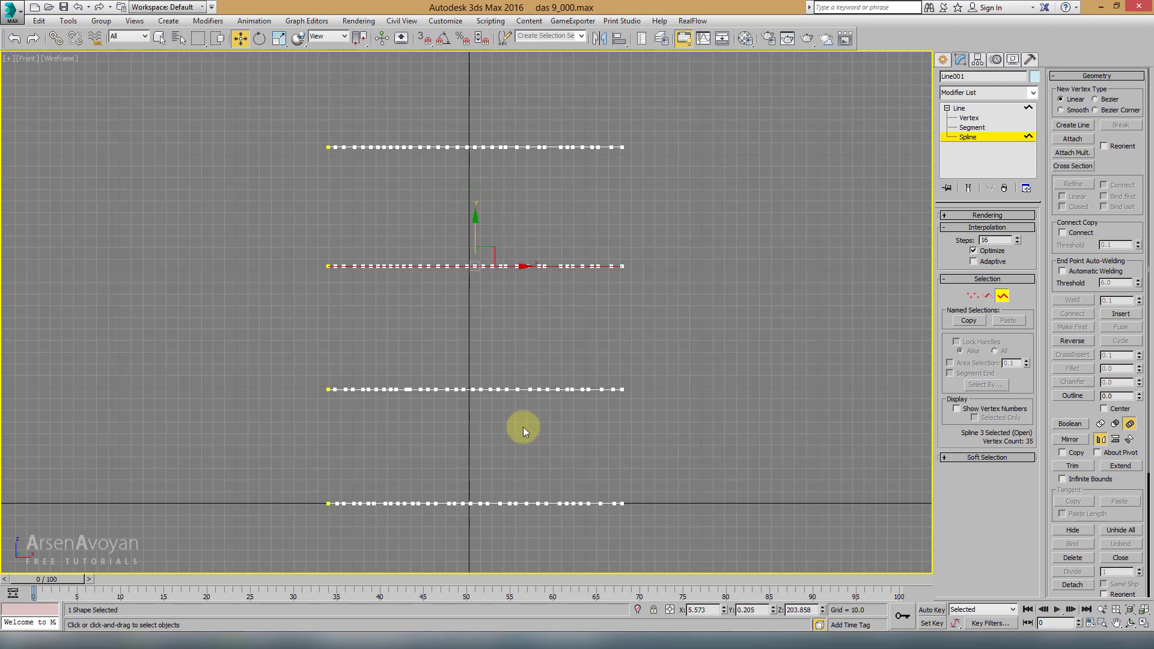
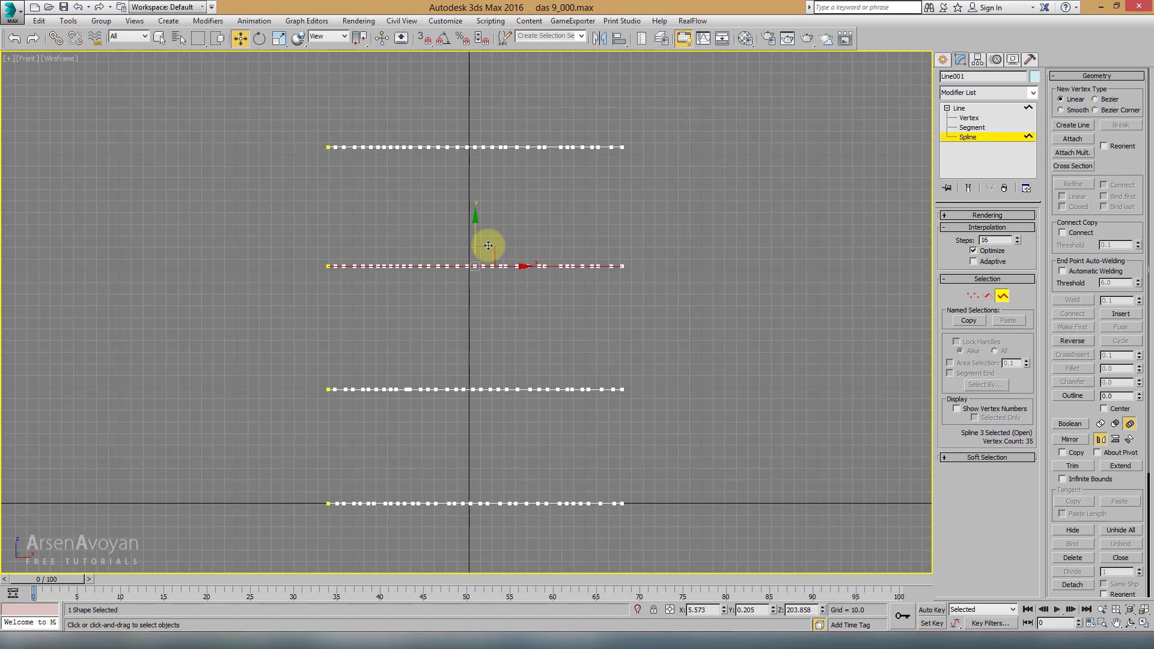
# Hide the lower three splines and window-select all 35 vertices of the top spline
pyautogui.moveTo(388, 231); pyautogui.dragTo(556, 539)
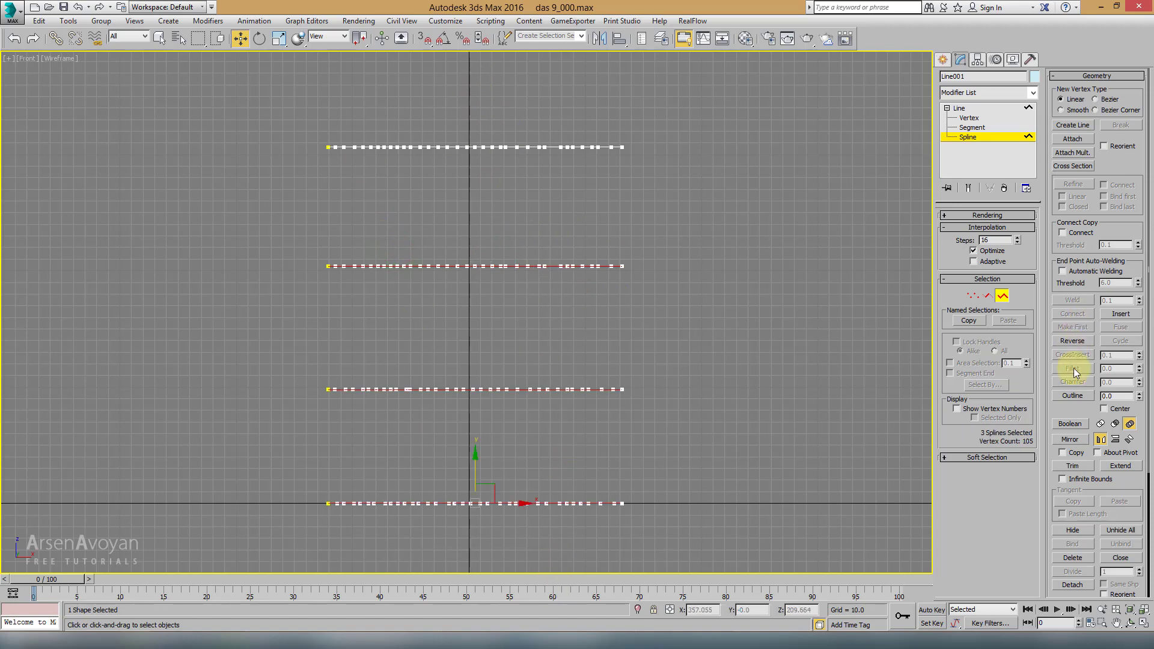
pyautogui.click(1072, 530)
pyautogui.click(972, 295)
pyautogui.moveTo(702, 124); pyautogui.dragTo(218, 182)
# In a maximized Top view, move vertex 2 to start a fold and push vertex 3 into a trough
pyautogui.hotkey('alt', 'w')
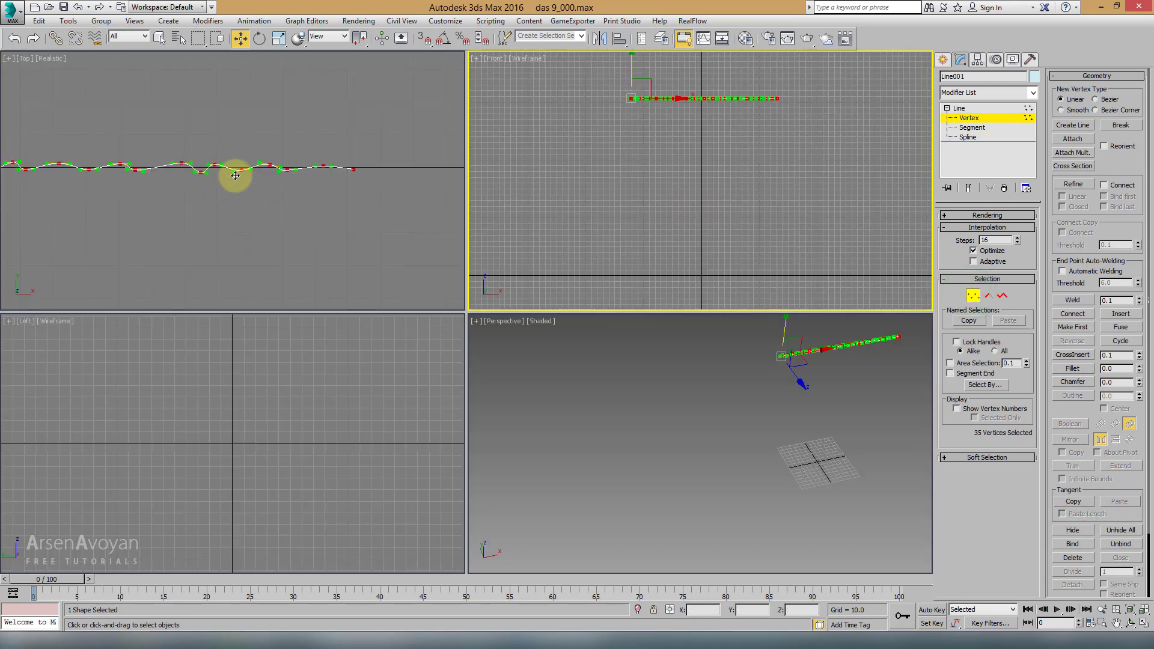
pyautogui.click(232, 175)
pyautogui.hotkey('alt', 'w')
pyautogui.moveTo(389, 188); pyautogui.dragTo(451, 200, button='middle')
pyautogui.scroll(3, 489, 255)
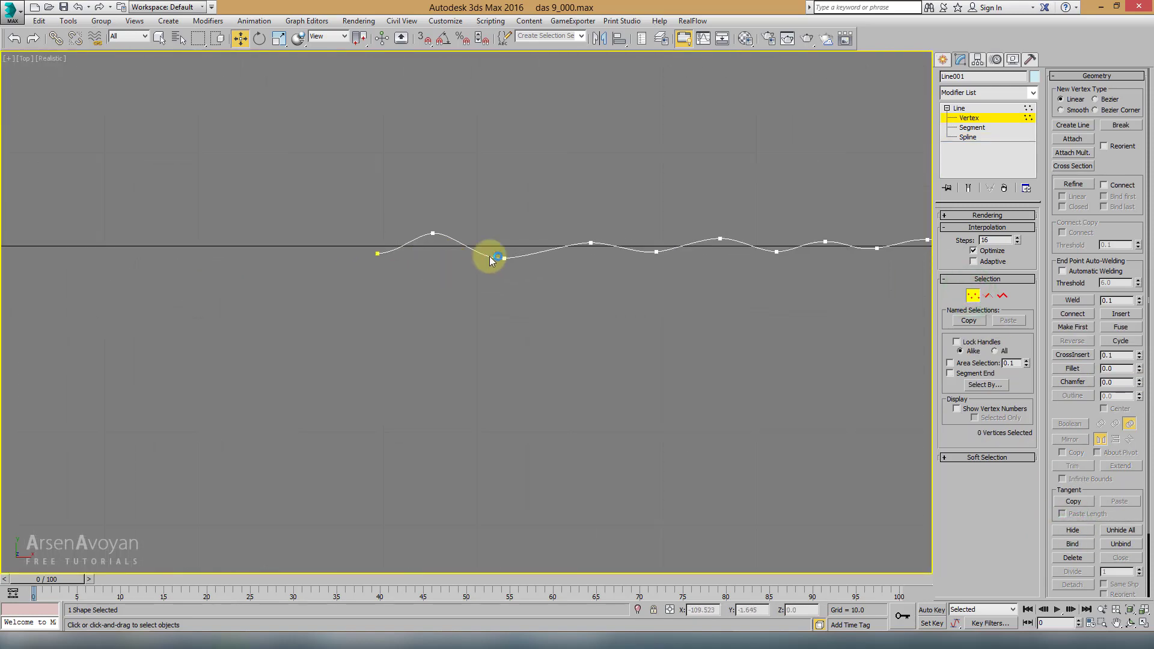
pyautogui.scroll(3, 457, 250)
pyautogui.scroll(2, 270, 253)
pyautogui.click(325, 207)
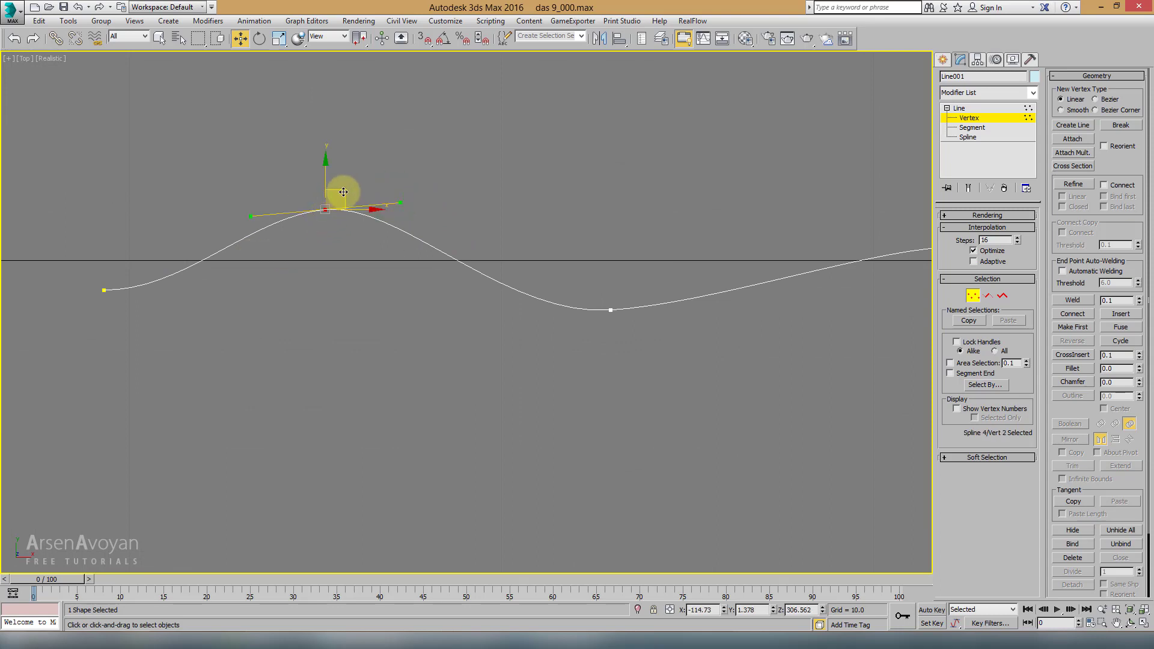
pyautogui.moveTo(336, 194); pyautogui.dragTo(348, 222)
pyautogui.click(608, 309)
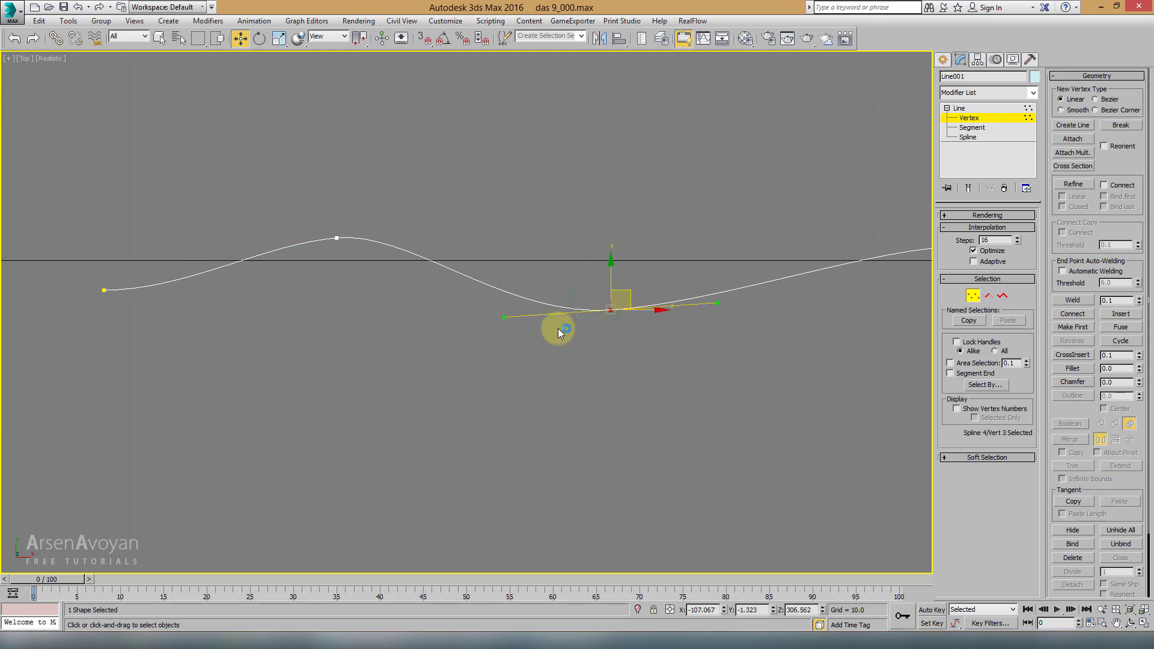
pyautogui.moveTo(505, 318); pyautogui.dragTo(535, 310)
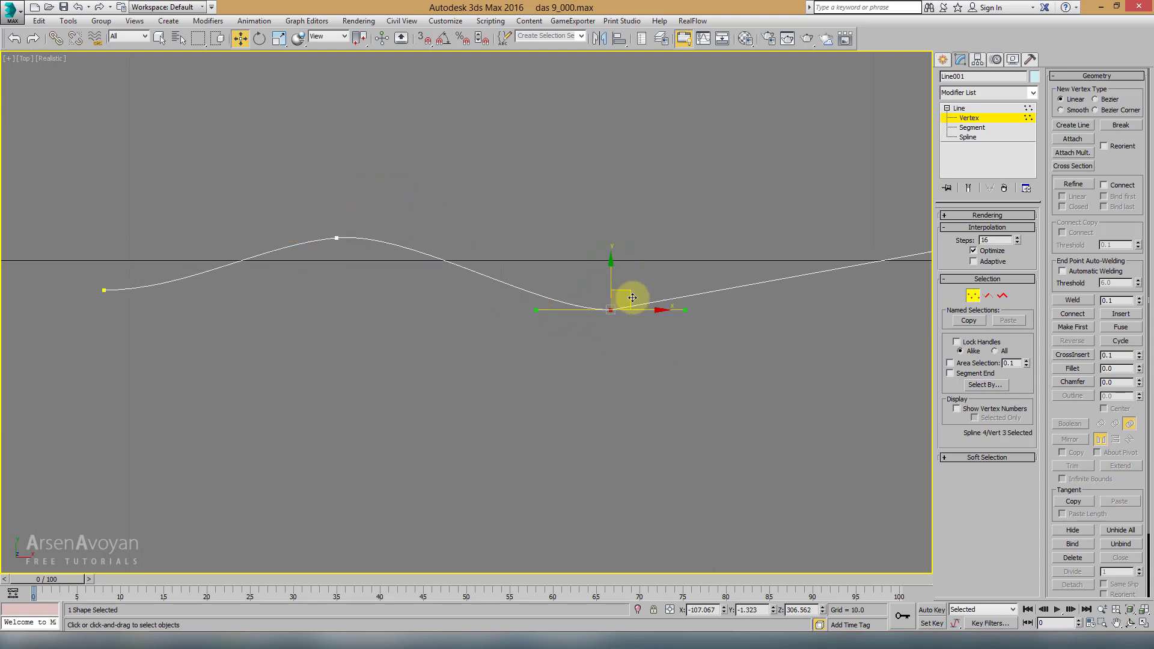
pyautogui.moveTo(625, 304); pyautogui.dragTo(735, 348)
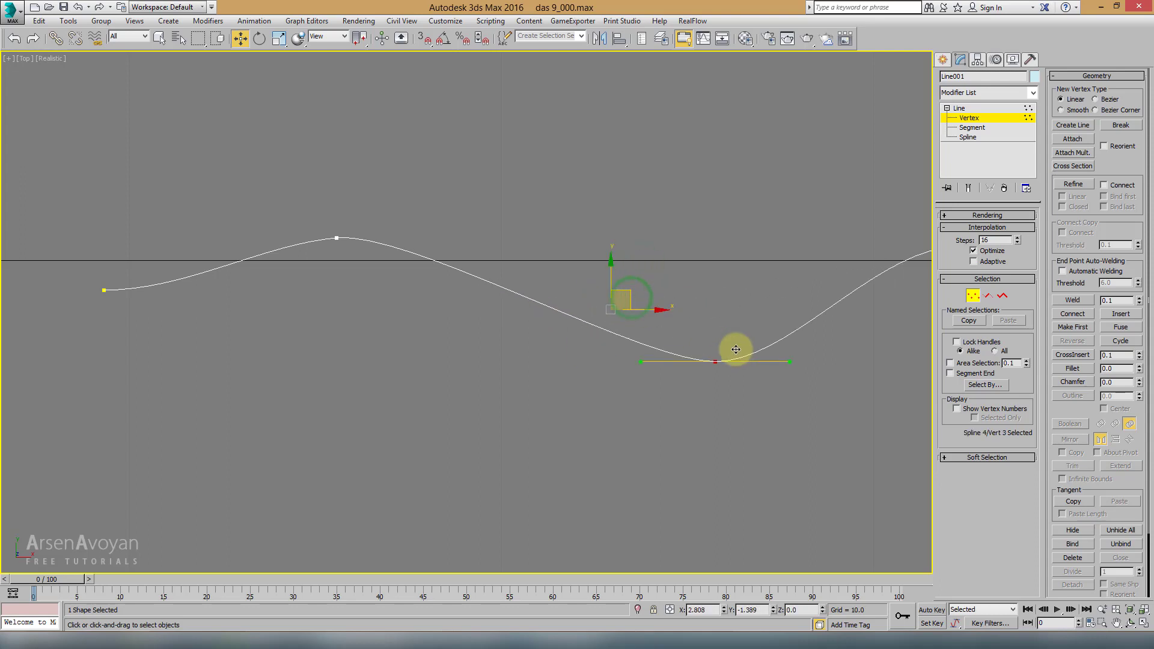
# Shape vertices 4, 5 and 6 into a peak, a trough and a peak
pyautogui.scroll(-5, 549, 326)
pyautogui.moveTo(549, 326); pyautogui.dragTo(357, 359, button='middle')
pyautogui.moveTo(511, 258); pyautogui.dragTo(601, 366)
pyautogui.moveTo(577, 313); pyautogui.dragTo(587, 283)
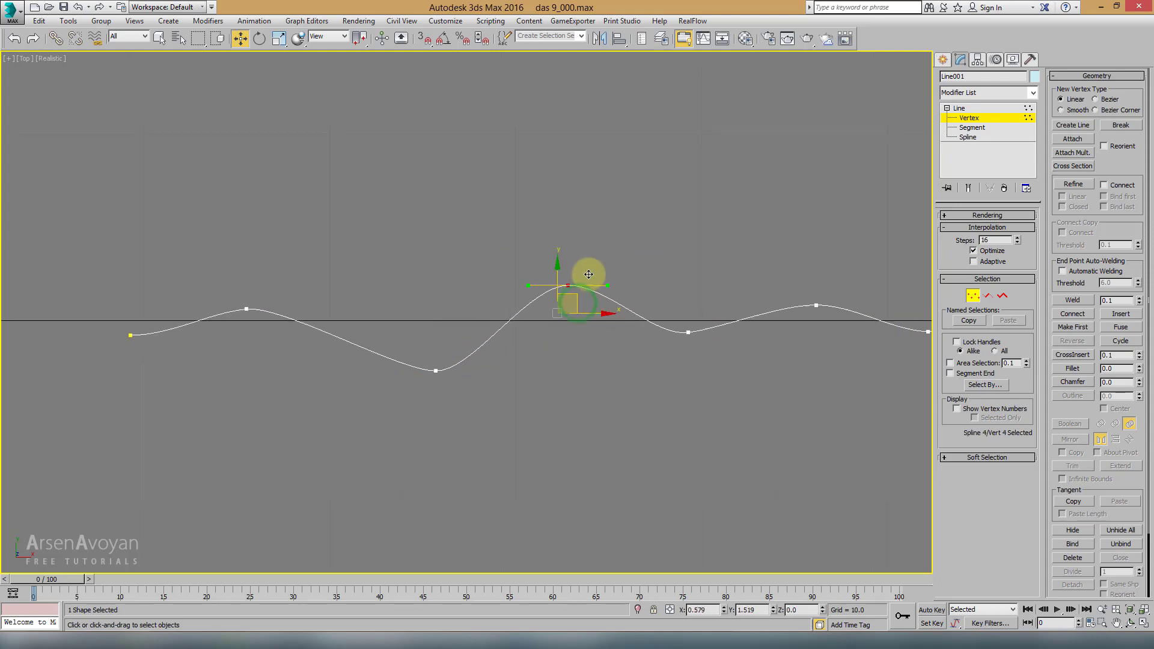
pyautogui.click(690, 332)
pyautogui.moveTo(697, 325); pyautogui.dragTo(663, 383)
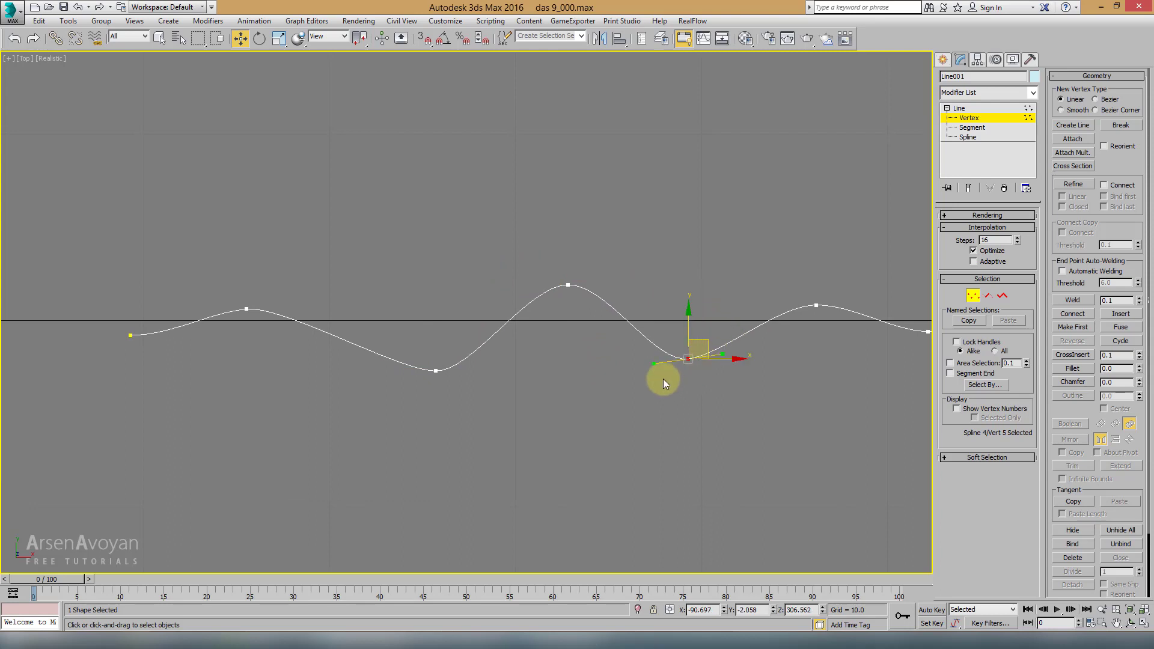
pyautogui.moveTo(763, 292); pyautogui.dragTo(706, 308, button='middle')
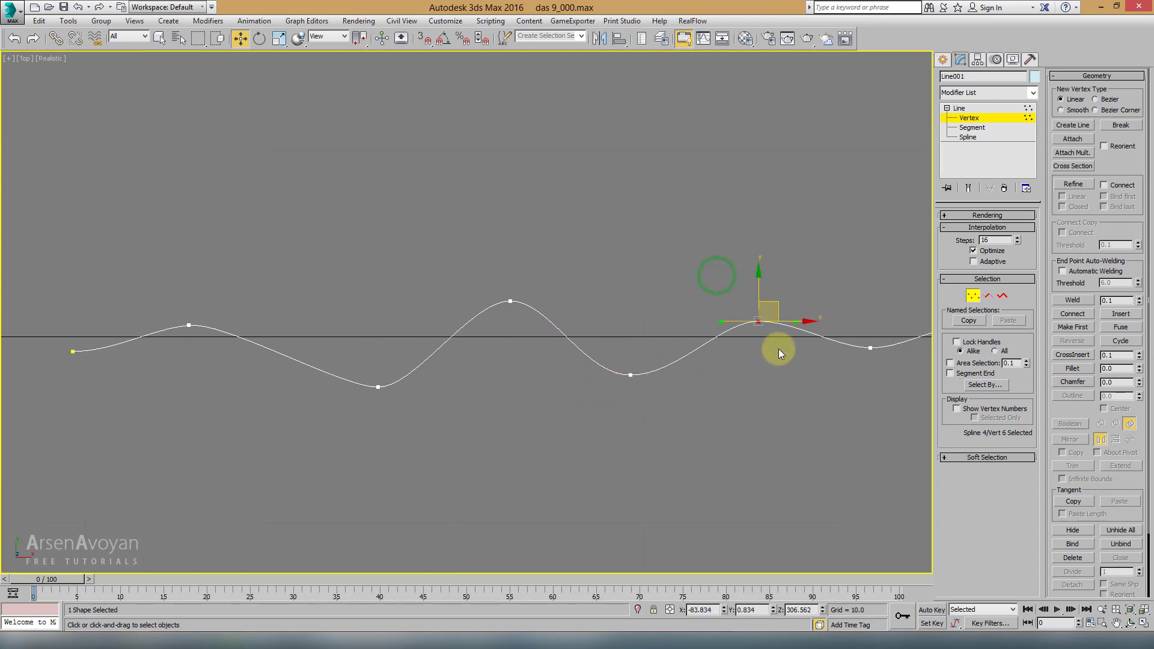
pyautogui.moveTo(778, 349); pyautogui.dragTo(658, 337, button='middle')
pyautogui.moveTo(661, 331); pyautogui.dragTo(701, 328)
pyautogui.moveTo(705, 330); pyautogui.dragTo(672, 342, button='middle')
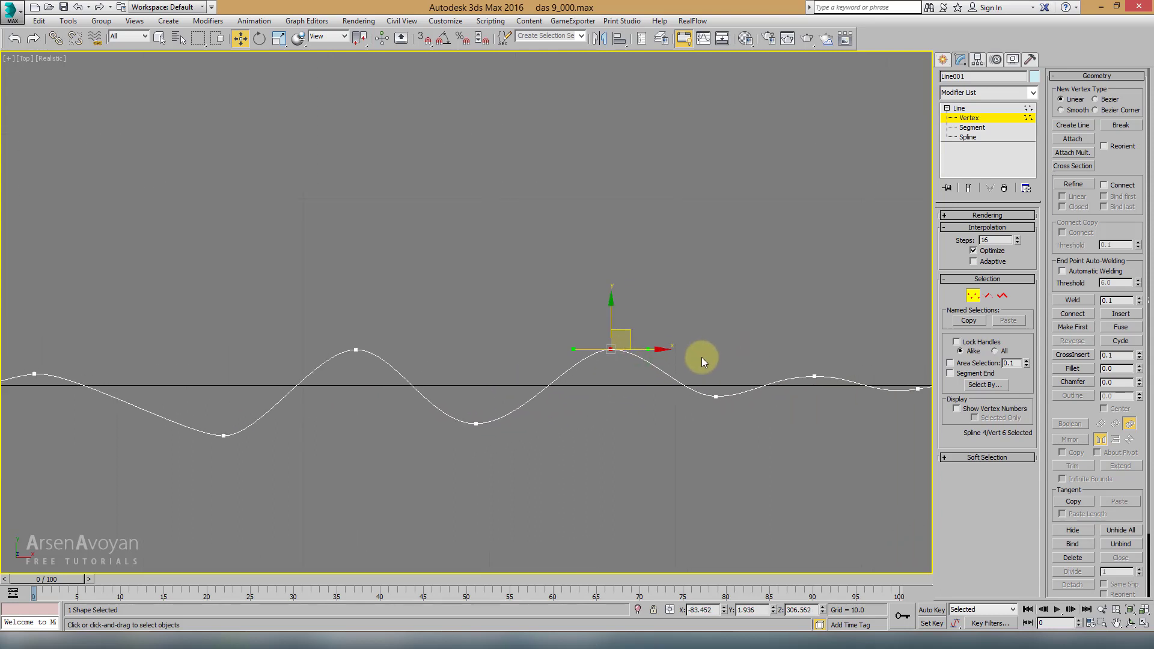
pyautogui.click(716, 396)
# Raise vertex 2 higher, then make vertices 8–11 alternate between peaks and troughs
pyautogui.moveTo(219, 387); pyautogui.dragTo(530, 378, button='middle')
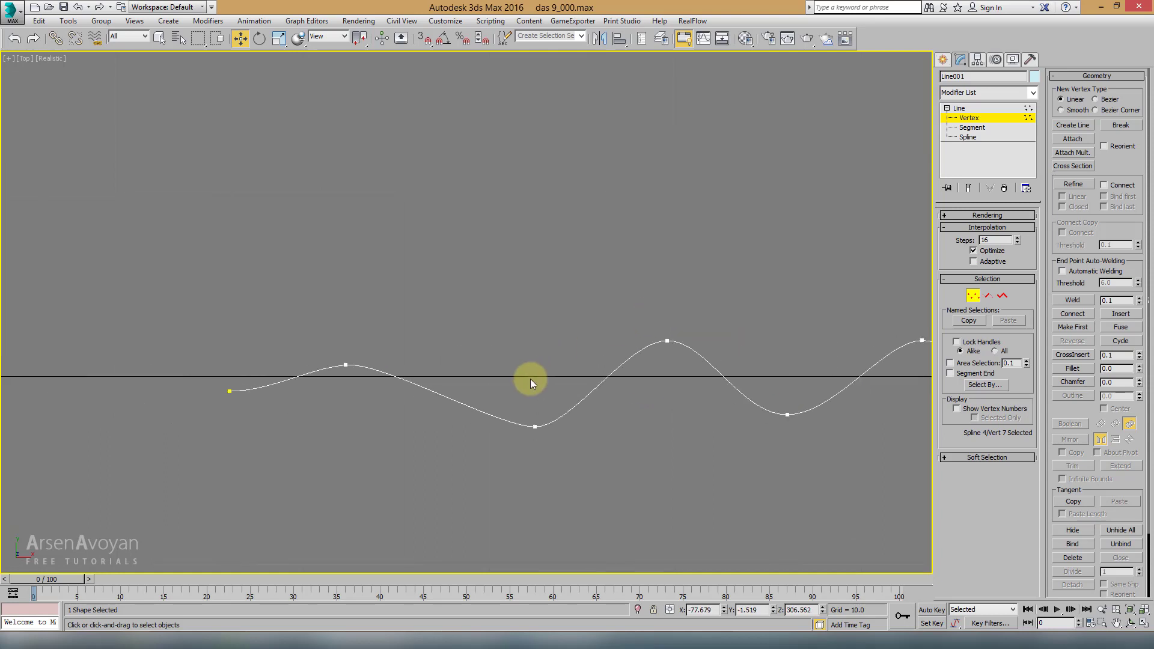
pyautogui.moveTo(506, 434); pyautogui.dragTo(506, 435)
pyautogui.moveTo(375, 316); pyautogui.dragTo(315, 384)
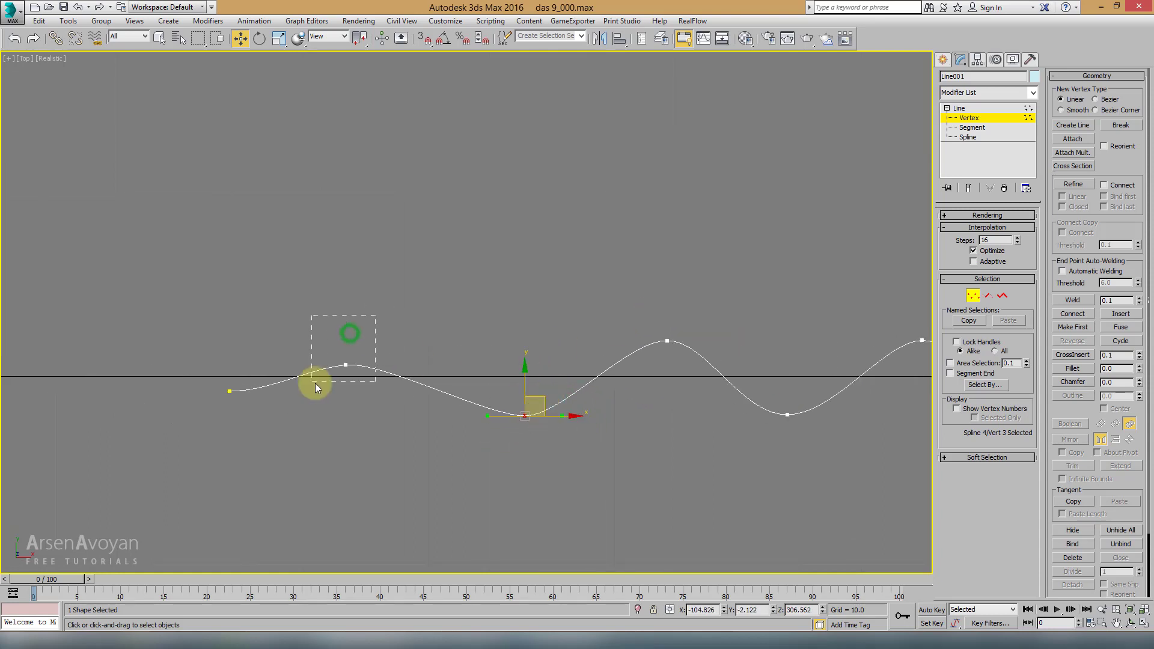
pyautogui.moveTo(363, 349); pyautogui.dragTo(364, 322)
pyautogui.scroll(-3, 592, 343)
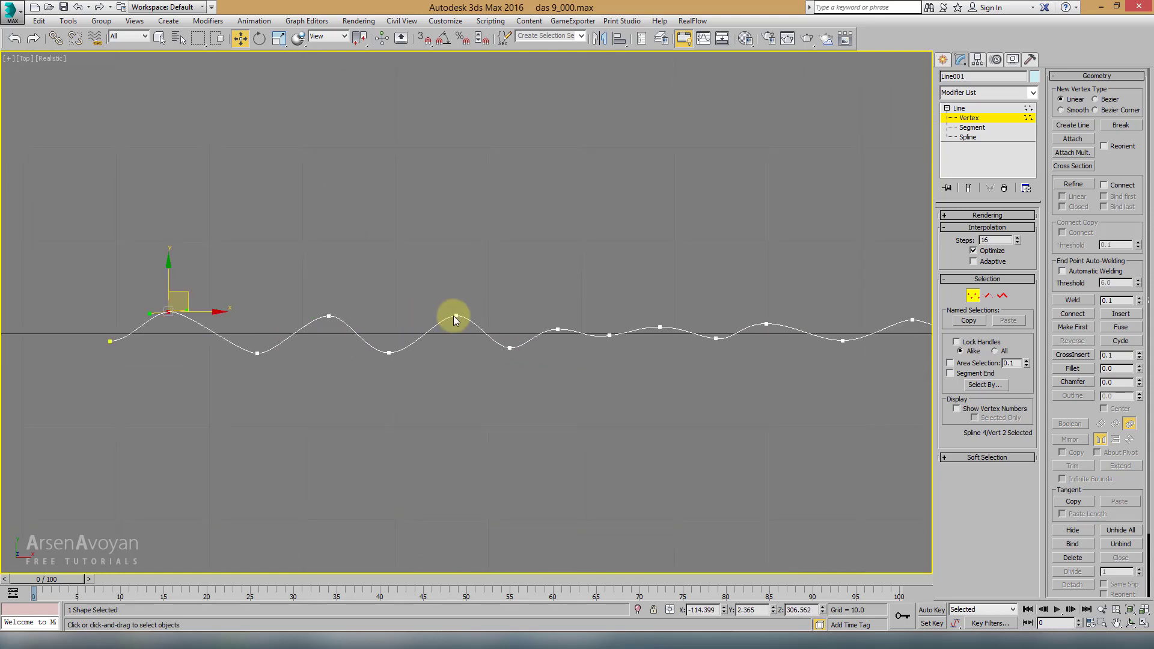
pyautogui.moveTo(453, 316); pyautogui.dragTo(423, 305, button='middle')
pyautogui.moveTo(483, 313); pyautogui.dragTo(485, 293)
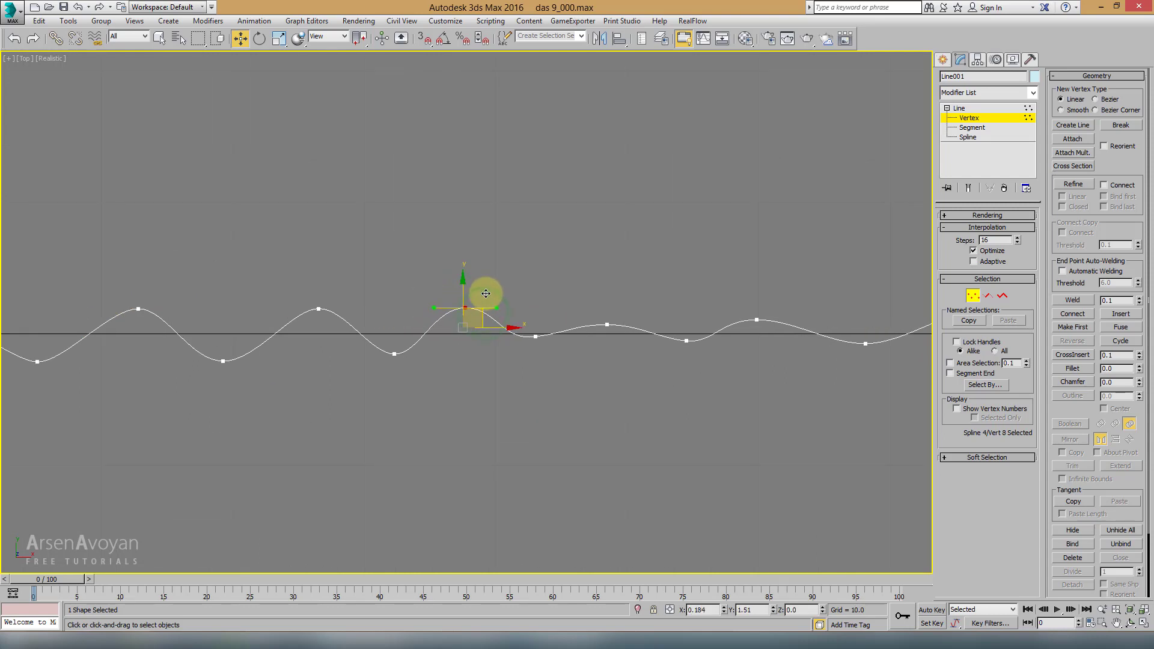
pyautogui.moveTo(568, 328); pyautogui.dragTo(498, 352)
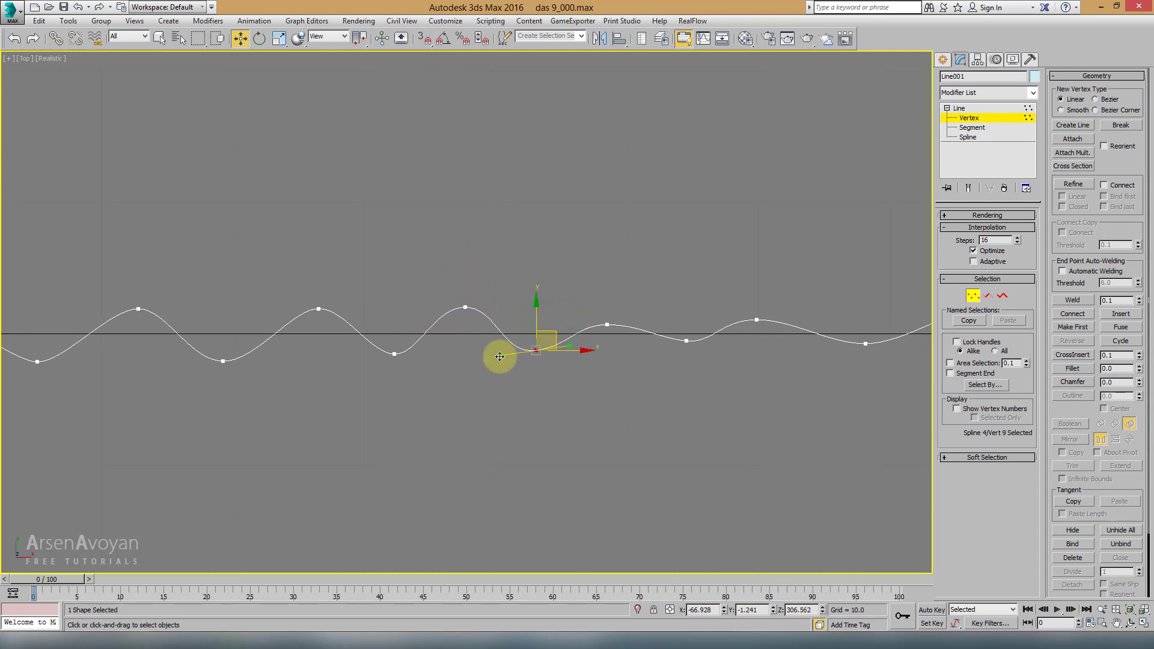
pyautogui.click(607, 324)
pyautogui.moveTo(607, 324); pyautogui.dragTo(609, 308)
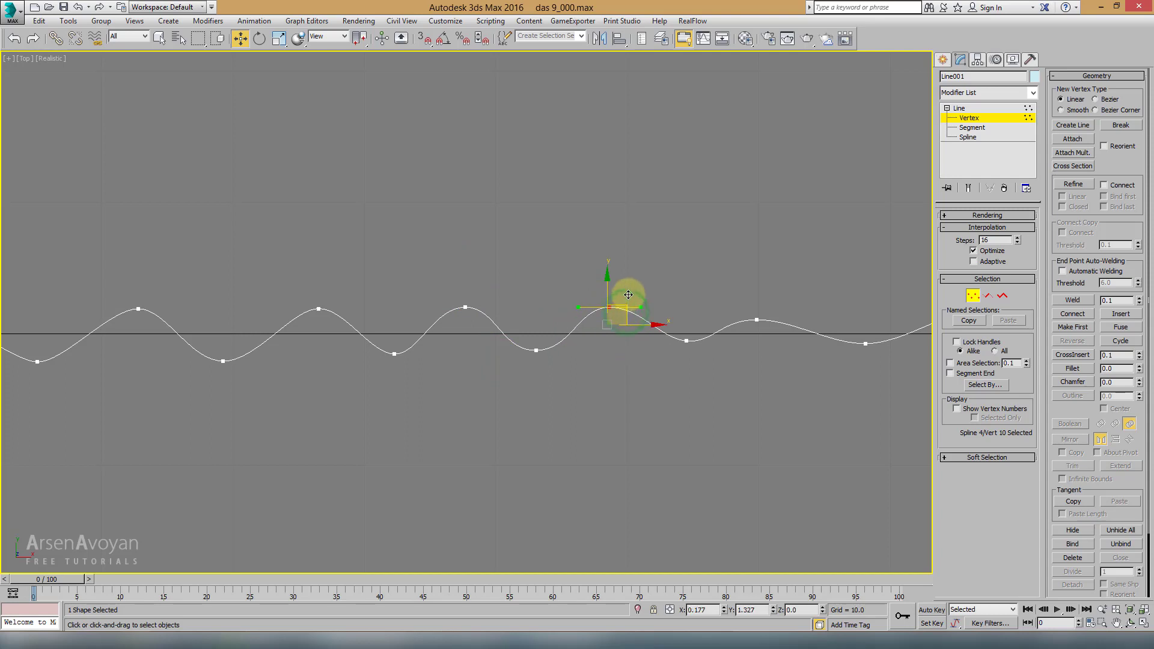
pyautogui.moveTo(718, 331); pyautogui.dragTo(651, 350)
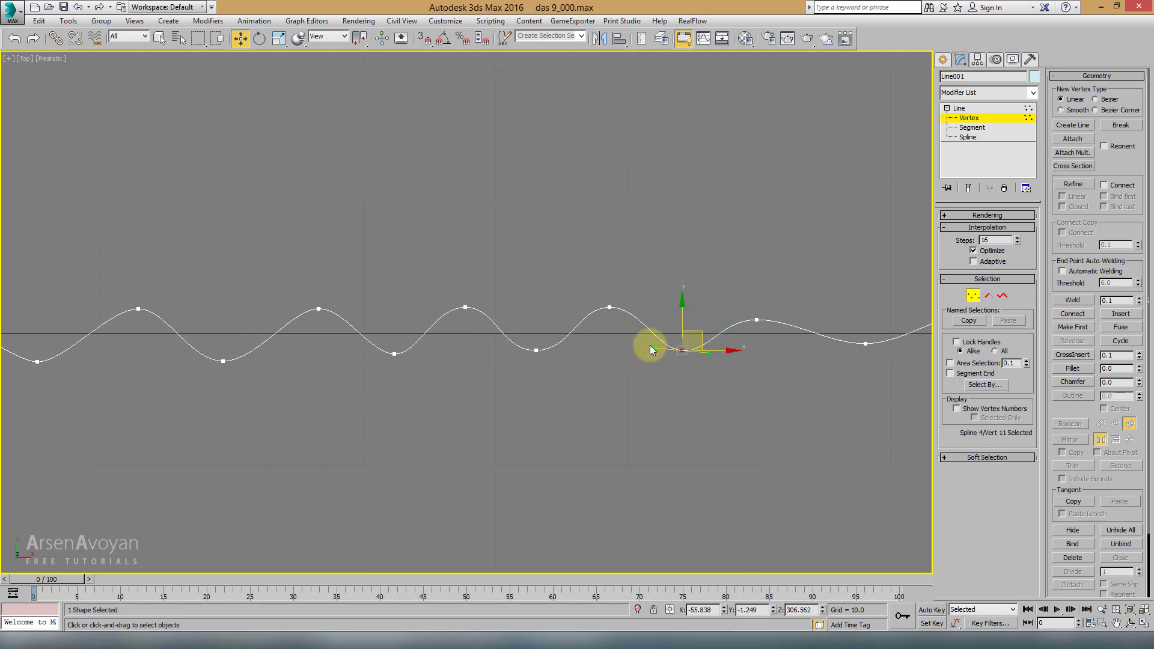
# Raise vertex 12 and lower vertices 13, 15 and 16 to vary the wave depth
pyautogui.moveTo(729, 359); pyautogui.dragTo(656, 364, button='middle')
pyautogui.click(684, 327)
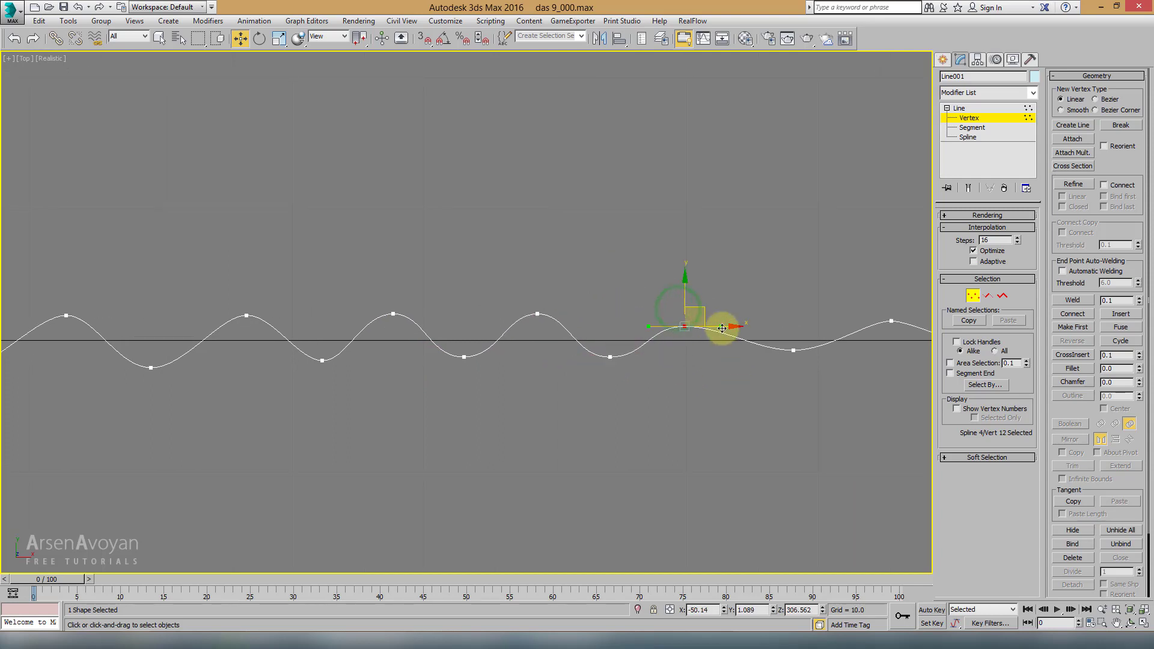
pyautogui.moveTo(704, 314); pyautogui.dragTo(697, 300)
pyautogui.click(793, 349)
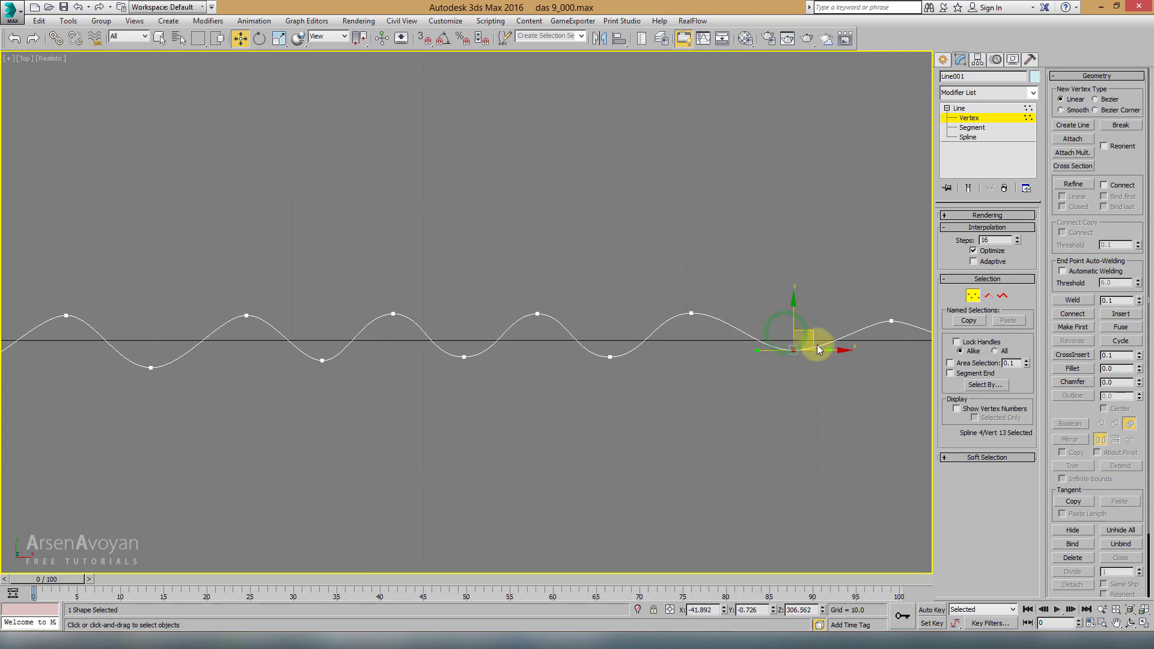
pyautogui.moveTo(811, 333); pyautogui.dragTo(811, 341)
pyautogui.moveTo(811, 340); pyautogui.dragTo(713, 340, button='middle')
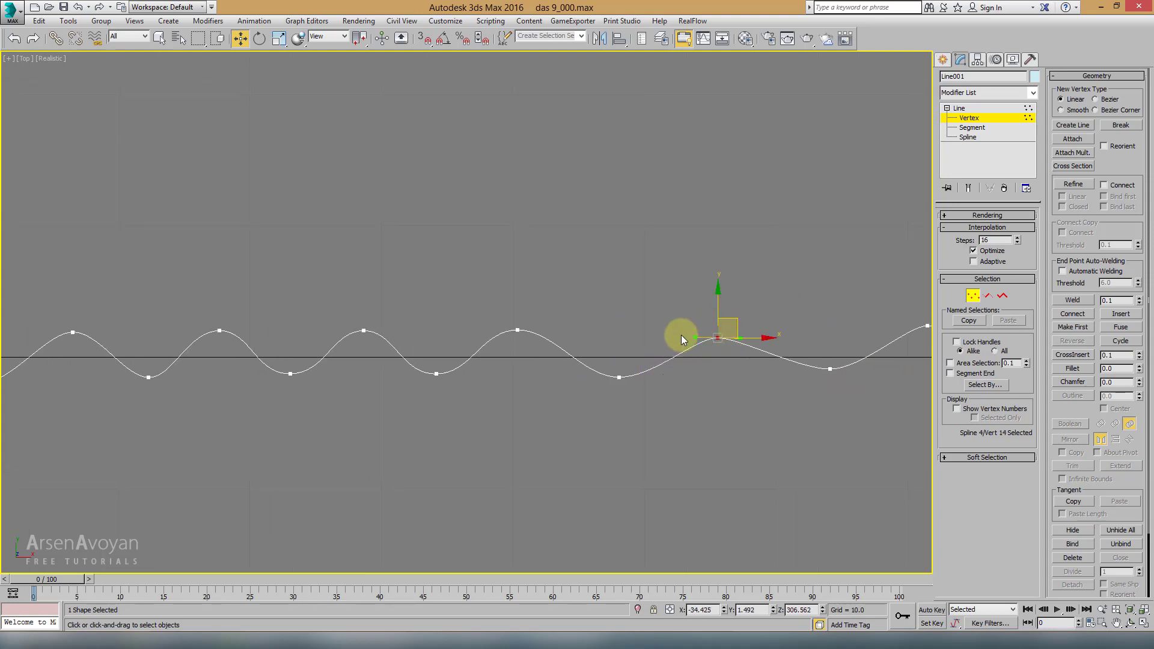
pyautogui.click(694, 336)
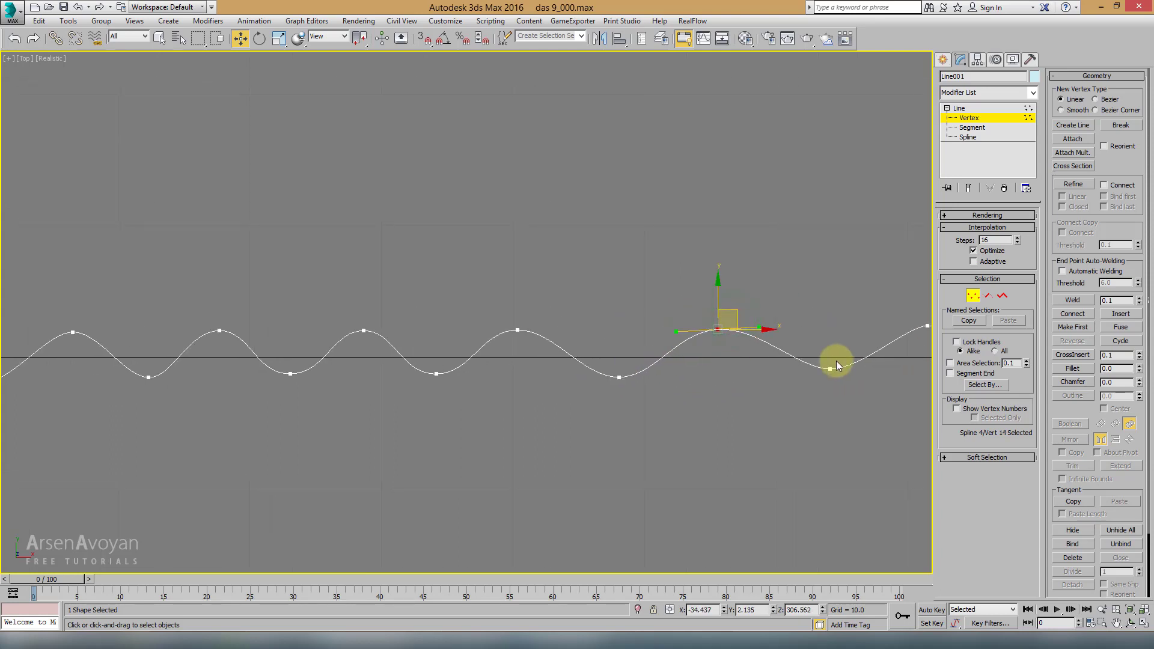
pyautogui.moveTo(836, 360); pyautogui.dragTo(677, 370, button='middle')
pyautogui.click(672, 378)
pyautogui.moveTo(693, 372); pyautogui.dragTo(696, 390)
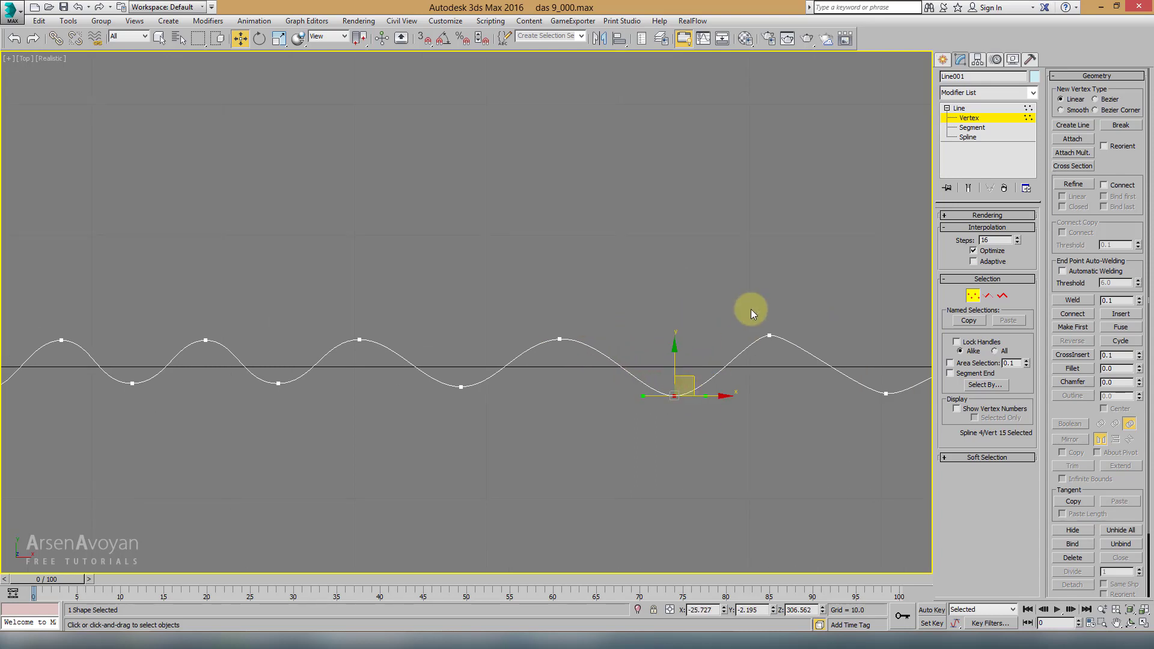
pyautogui.click(769, 336)
pyautogui.moveTo(781, 327); pyautogui.dragTo(784, 340)
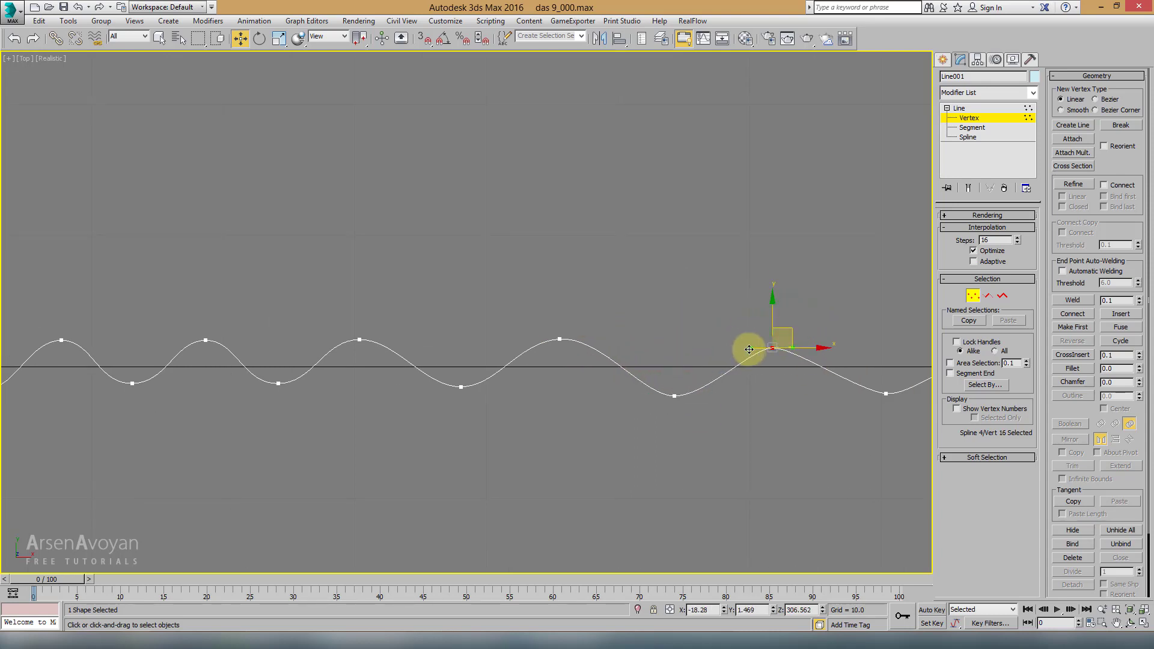
# Shift vertices 17, 18 and 20 sideways to vary the wave spacing
pyautogui.moveTo(739, 352); pyautogui.dragTo(458, 318, button='middle')
pyautogui.click(604, 358)
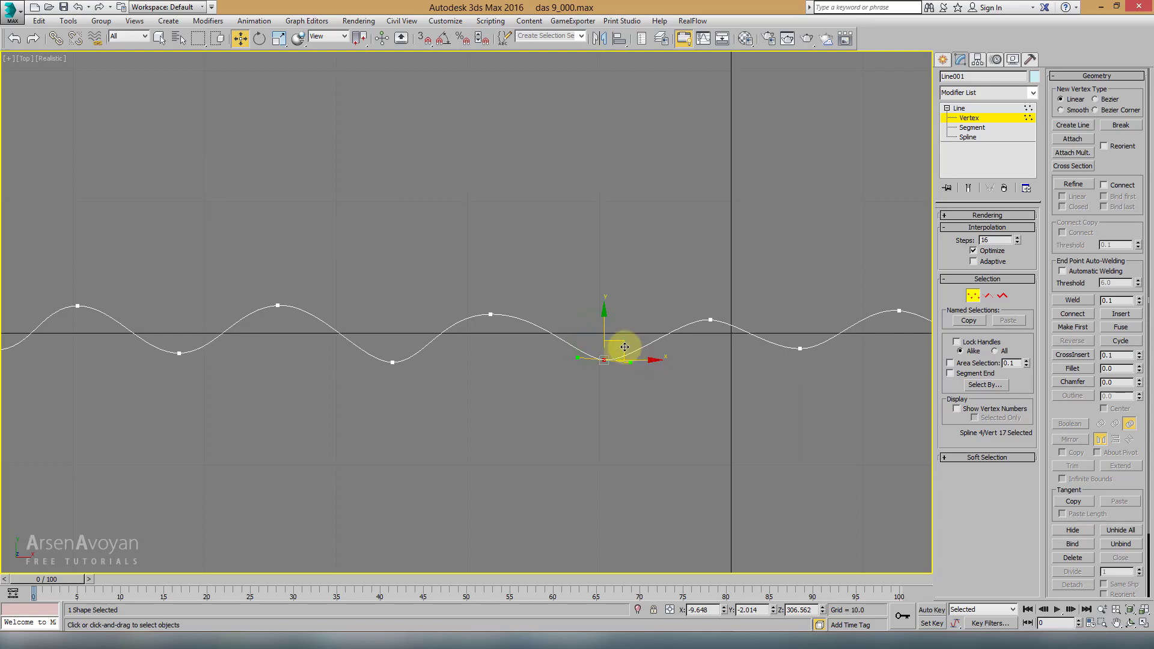
pyautogui.moveTo(624, 347); pyautogui.dragTo(652, 345)
pyautogui.moveTo(698, 297); pyautogui.dragTo(752, 358)
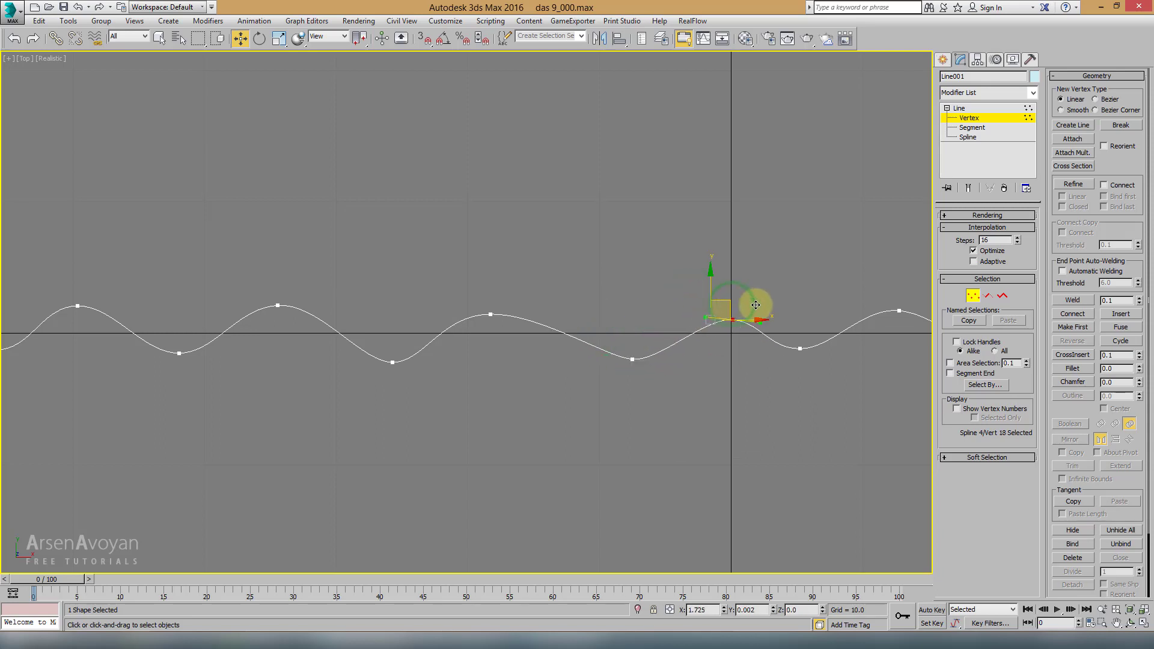
pyautogui.moveTo(755, 305); pyautogui.dragTo(702, 319)
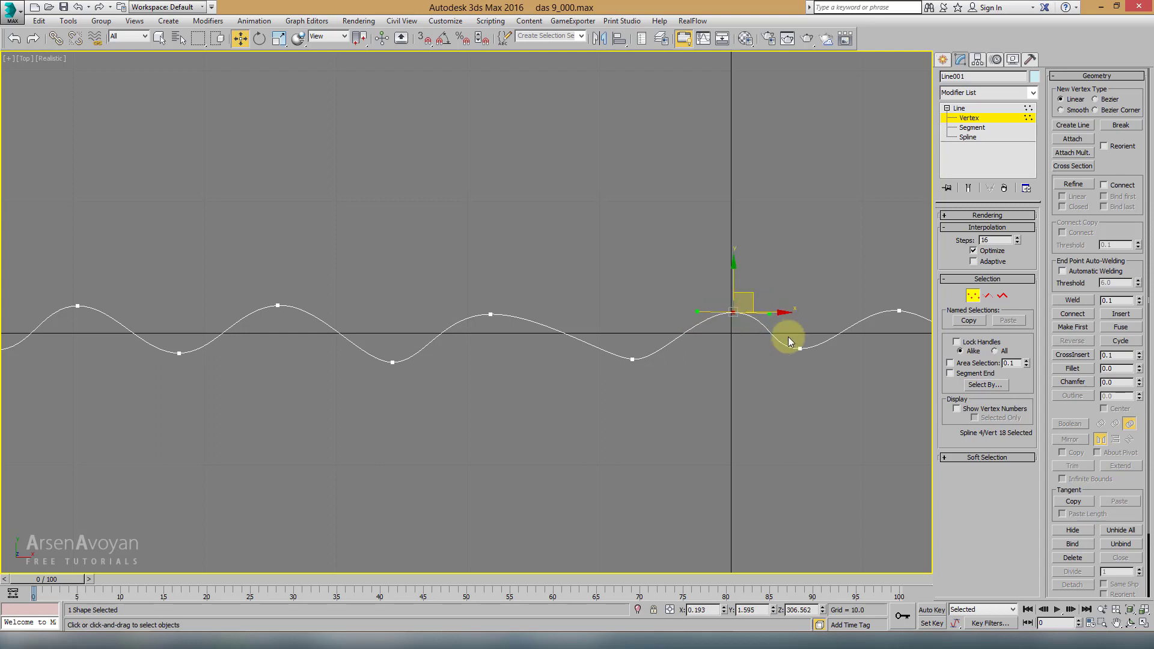
pyautogui.moveTo(790, 334)
pyautogui.mouseDown(button='middle')
pyautogui.moveTo(747, 356)
pyautogui.moveTo(669, 354)
pyautogui.mouseUp(button='middle')
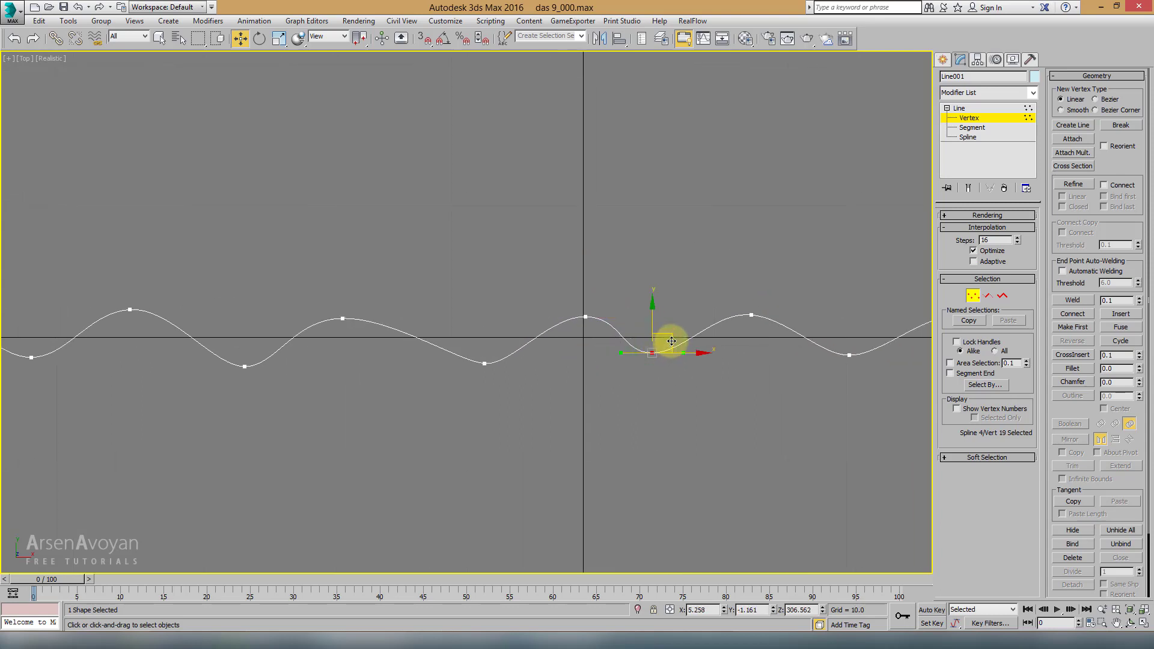
pyautogui.moveTo(766, 341); pyautogui.dragTo(655, 353, button='middle')
pyautogui.click(640, 328)
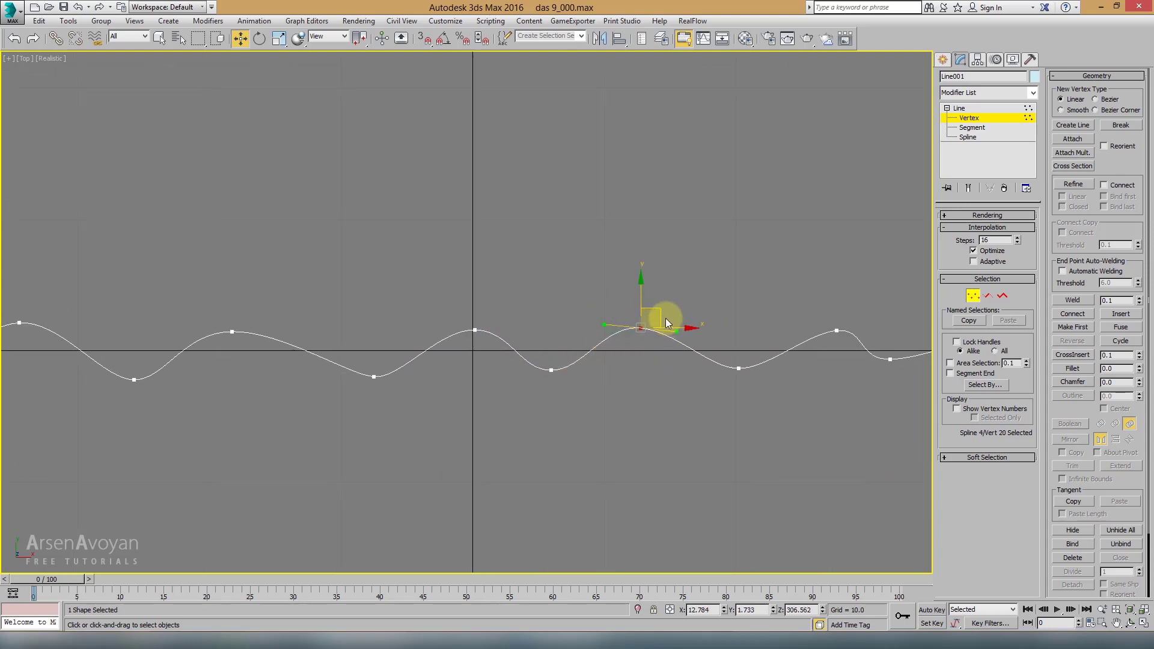
pyautogui.moveTo(661, 315); pyautogui.dragTo(640, 318)
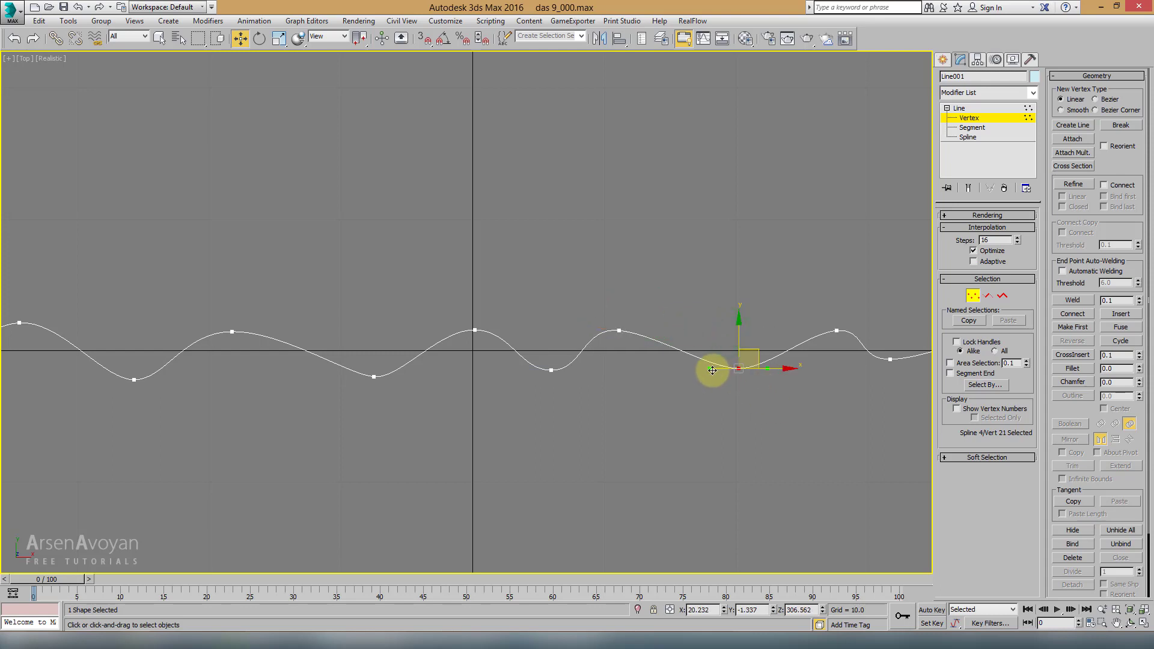
# Along the next stretch, shift one vertex left, deepen troughs and raise peaks
pyautogui.moveTo(732, 379); pyautogui.dragTo(612, 378, button='middle')
pyautogui.click(718, 329)
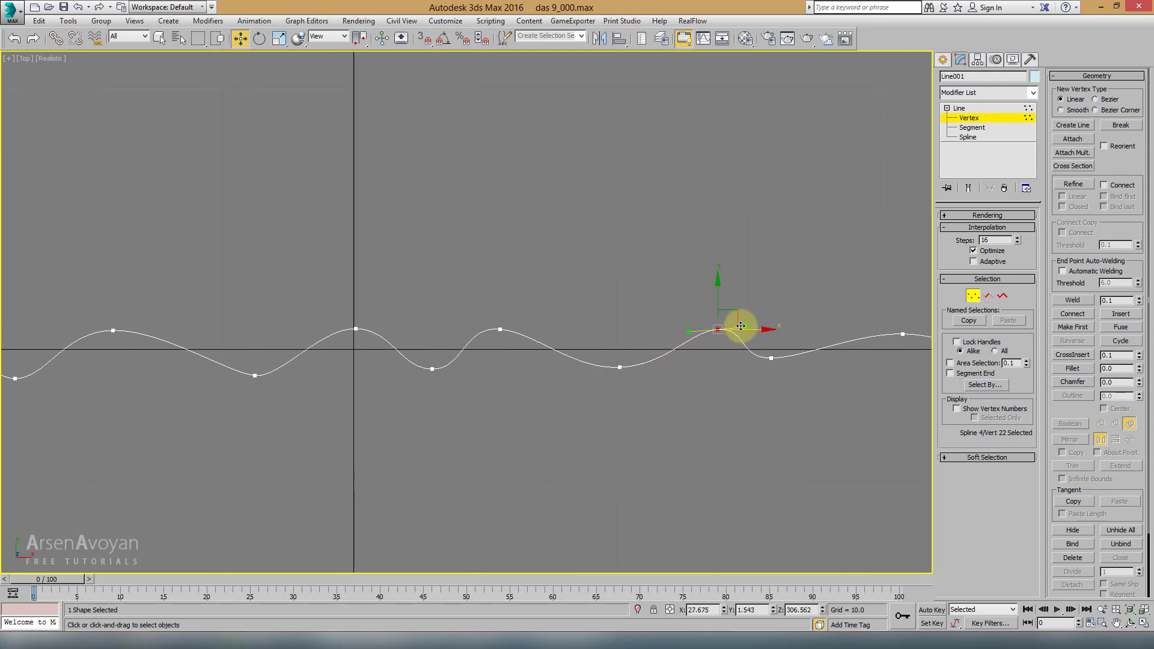
pyautogui.moveTo(740, 325); pyautogui.dragTo(715, 323)
pyautogui.click(771, 358)
pyautogui.moveTo(781, 339); pyautogui.dragTo(788, 346)
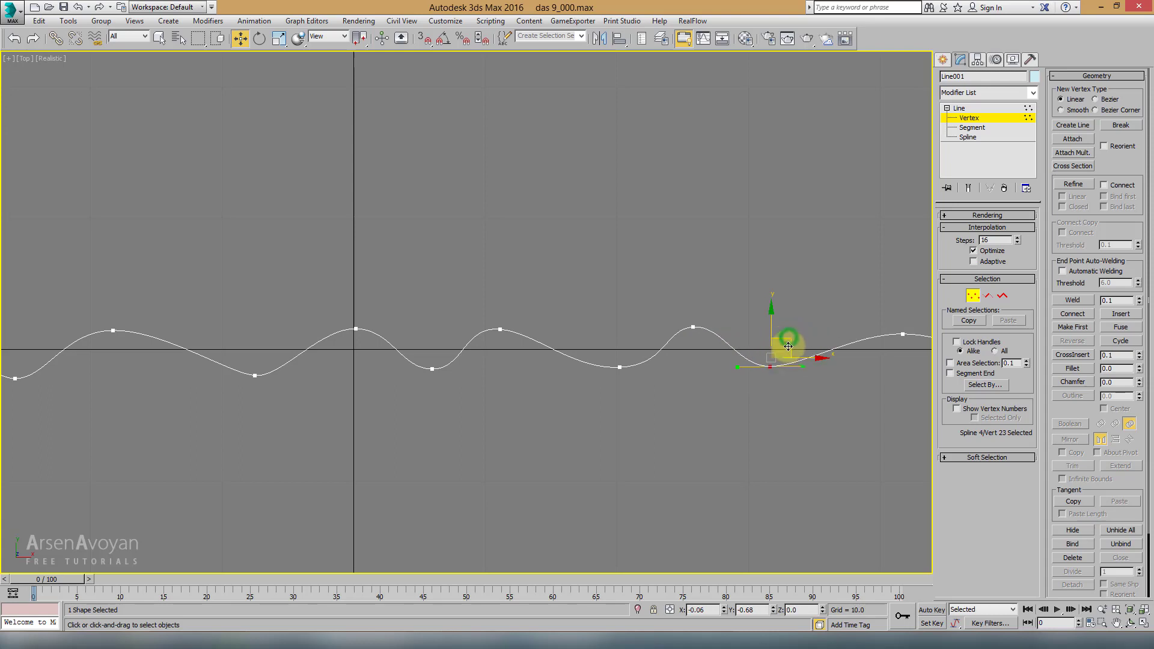
pyautogui.moveTo(773, 355); pyautogui.dragTo(545, 362, button='middle')
pyautogui.moveTo(700, 340); pyautogui.dragTo(698, 324)
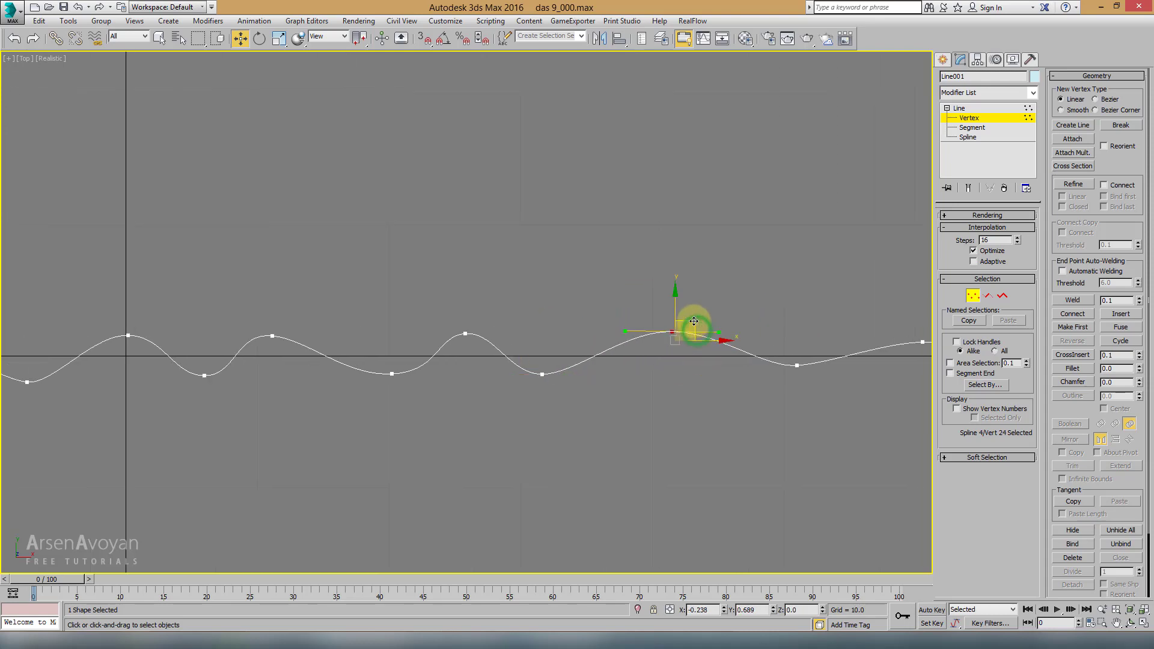
pyautogui.moveTo(774, 329); pyautogui.dragTo(602, 343, button='middle')
pyautogui.click(625, 379)
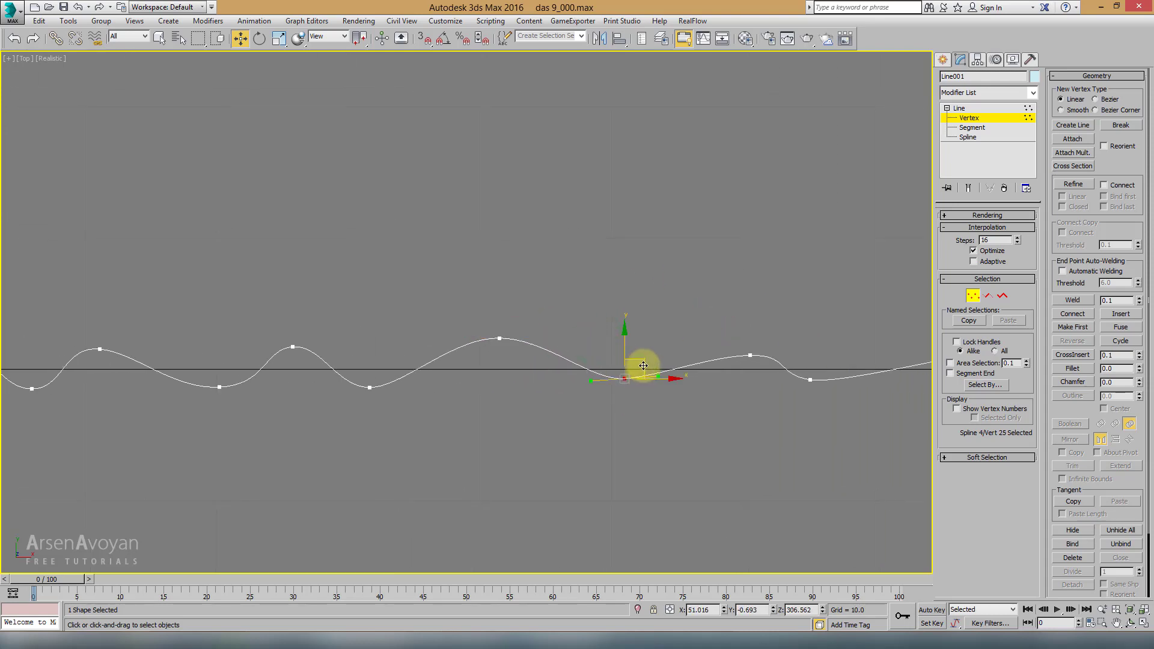
pyautogui.moveTo(625, 380); pyautogui.dragTo(623, 394)
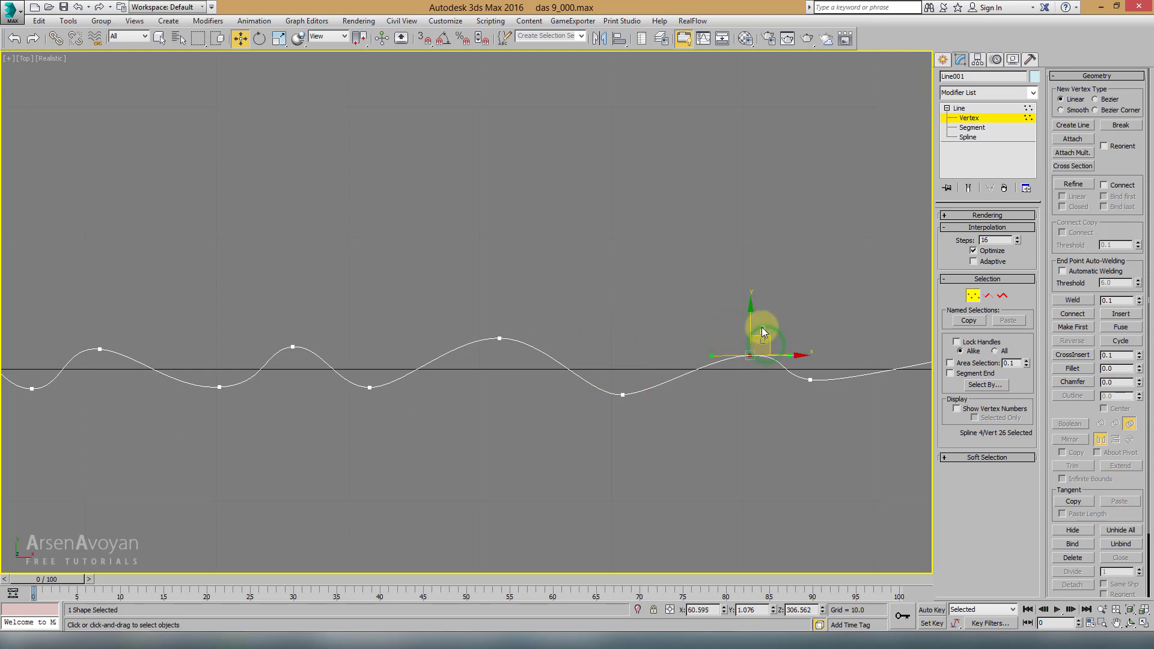
pyautogui.moveTo(764, 338); pyautogui.dragTo(763, 323)
# Move the following troughs down and peaks sideways or up to make the waves uneven
pyautogui.moveTo(843, 358); pyautogui.dragTo(612, 356, button='middle')
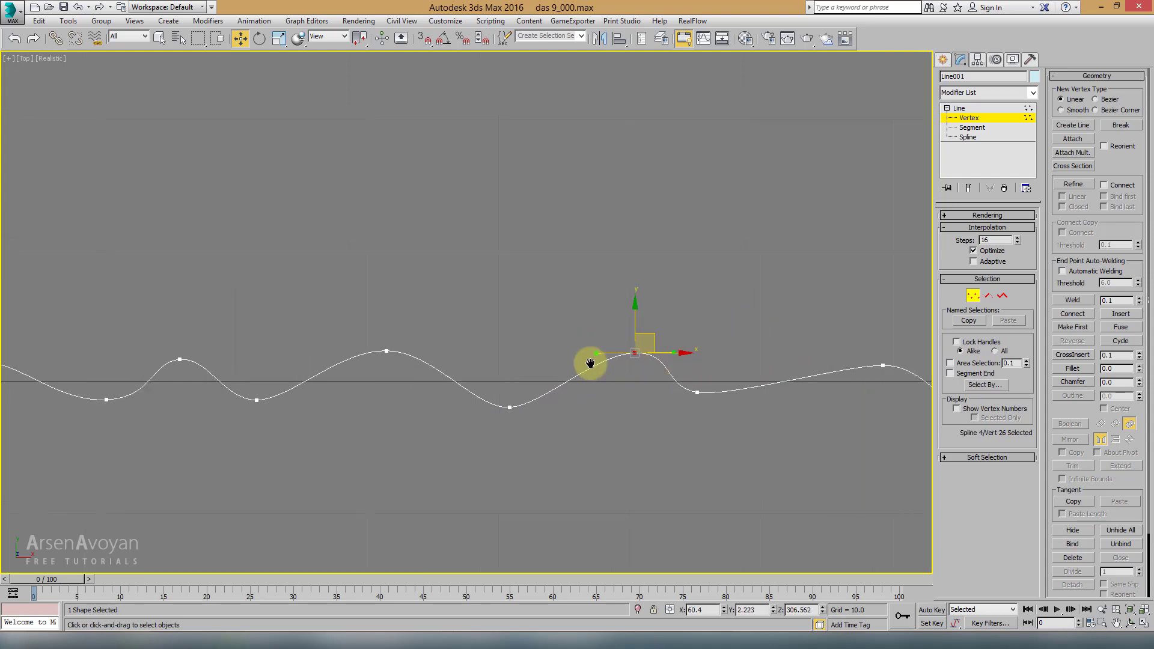
pyautogui.moveTo(604, 373); pyautogui.dragTo(643, 390)
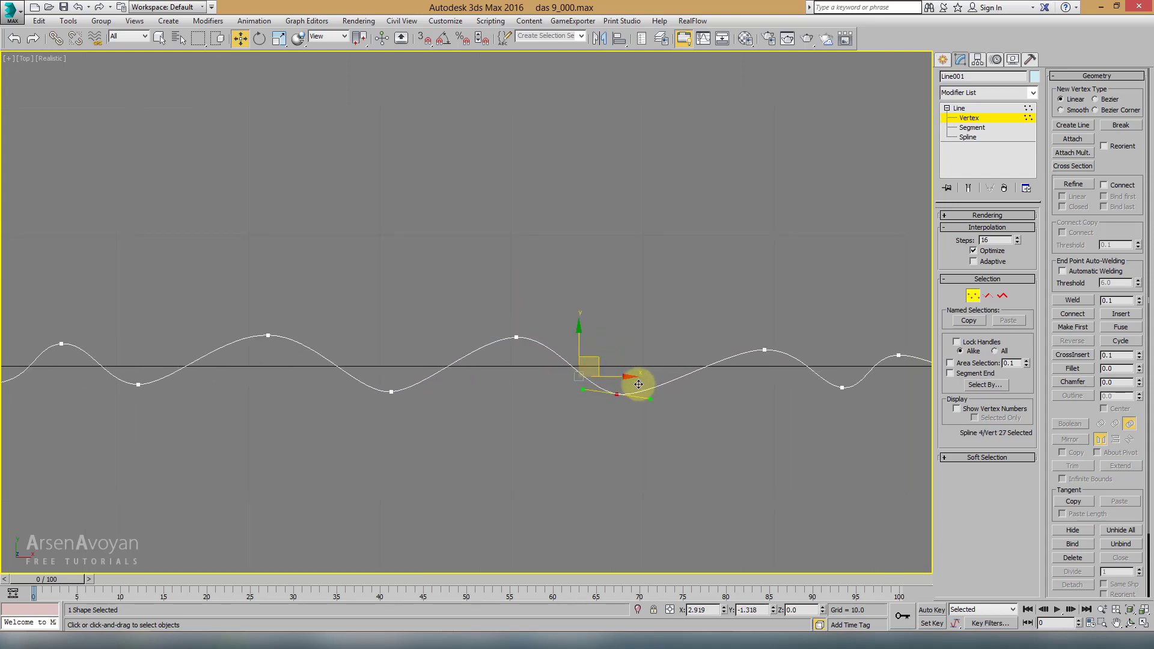
pyautogui.click(765, 349)
pyautogui.moveTo(783, 336); pyautogui.dragTo(743, 334)
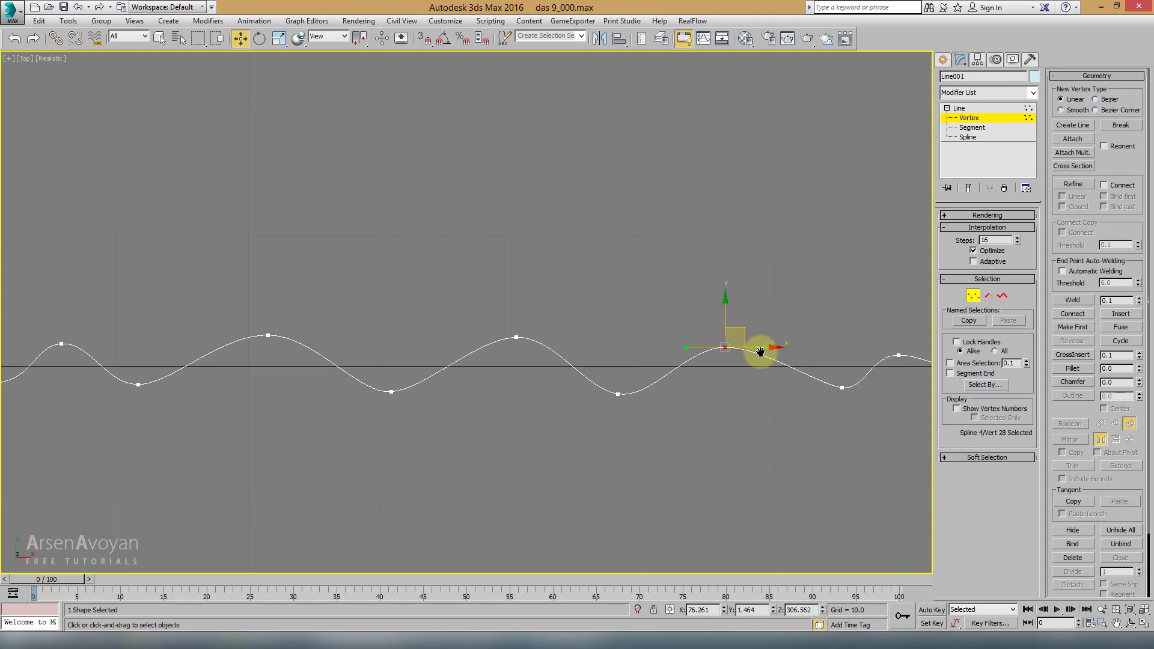
pyautogui.moveTo(834, 371); pyautogui.dragTo(571, 363, button='middle')
pyautogui.click(579, 380)
pyautogui.moveTo(596, 366); pyautogui.dragTo(579, 371)
pyautogui.click(636, 347)
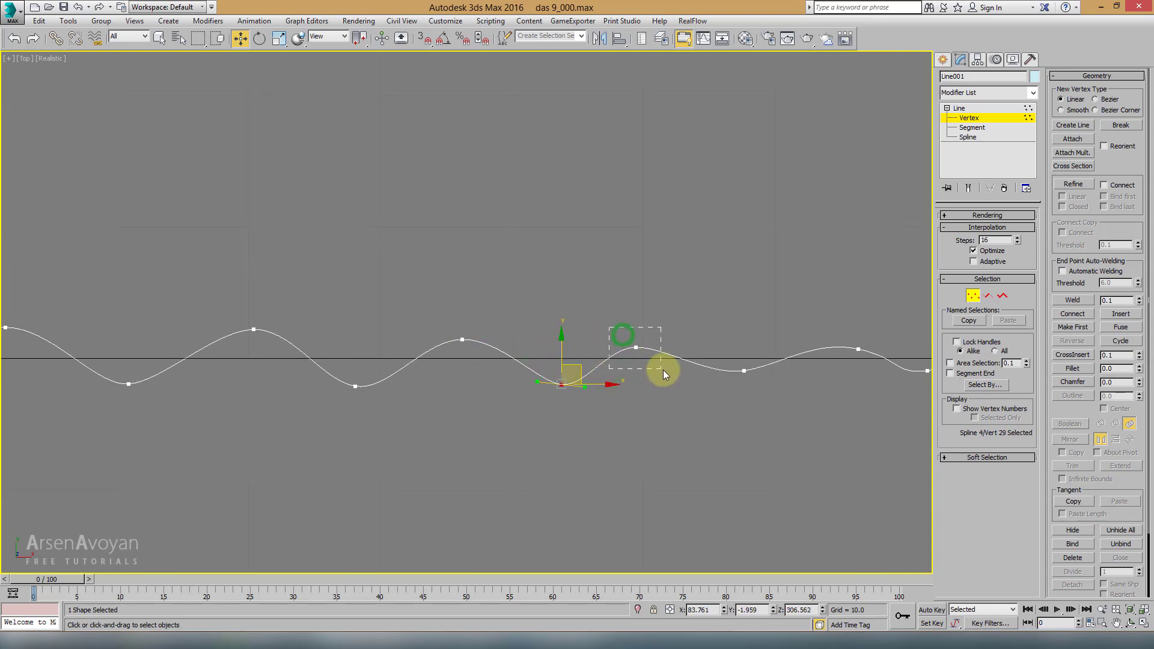
pyautogui.moveTo(636, 347); pyautogui.dragTo(643, 330)
# Adjust the final trough and peak, smooth the second-to-last vertex and raise the last vertex
pyautogui.moveTo(777, 347); pyautogui.dragTo(651, 362, button='middle')
pyautogui.click(618, 386)
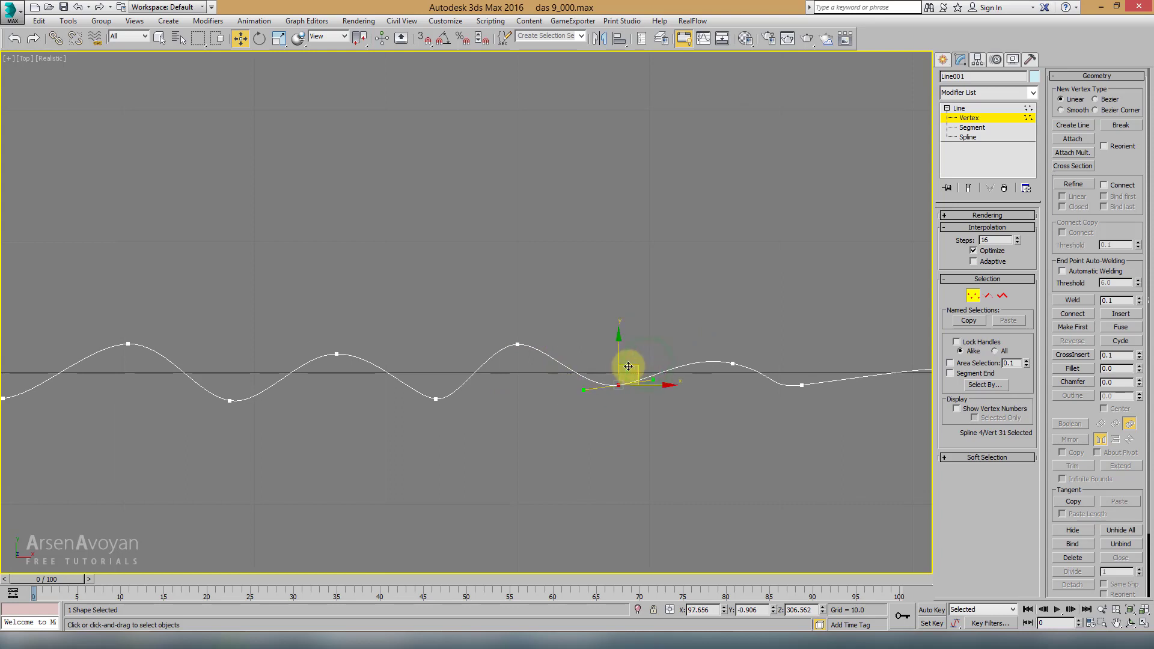
pyautogui.moveTo(626, 369); pyautogui.dragTo(620, 384)
pyautogui.click(733, 364)
pyautogui.moveTo(733, 364); pyautogui.dragTo(731, 341)
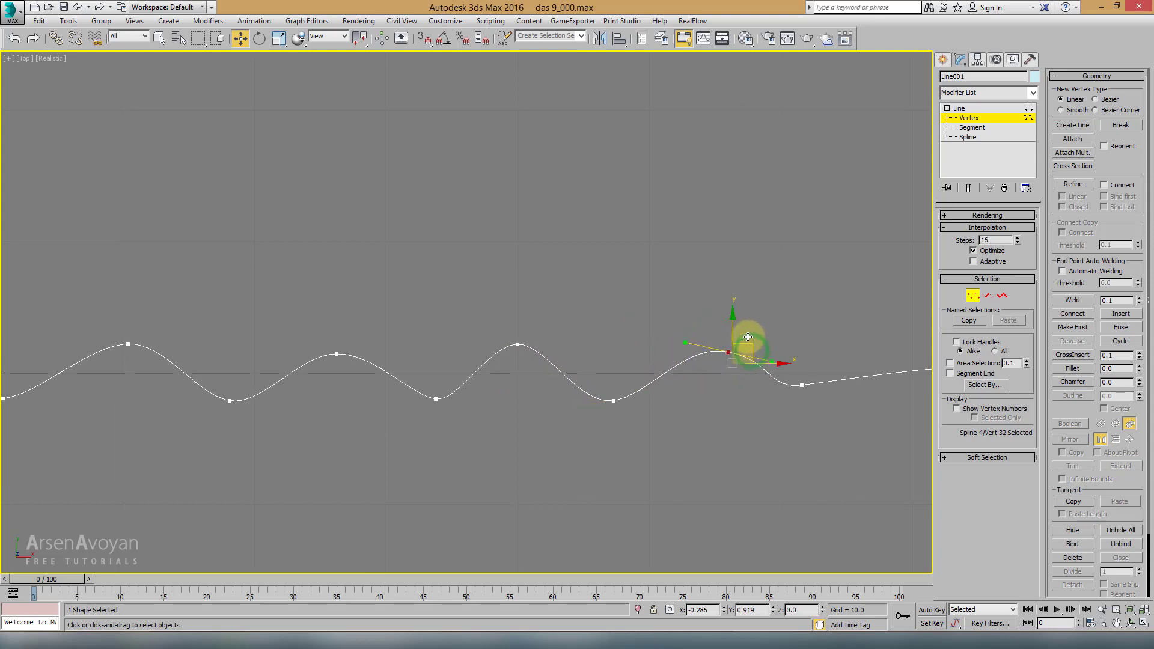
pyautogui.moveTo(814, 389); pyautogui.dragTo(586, 409, button='middle')
pyautogui.click(604, 407)
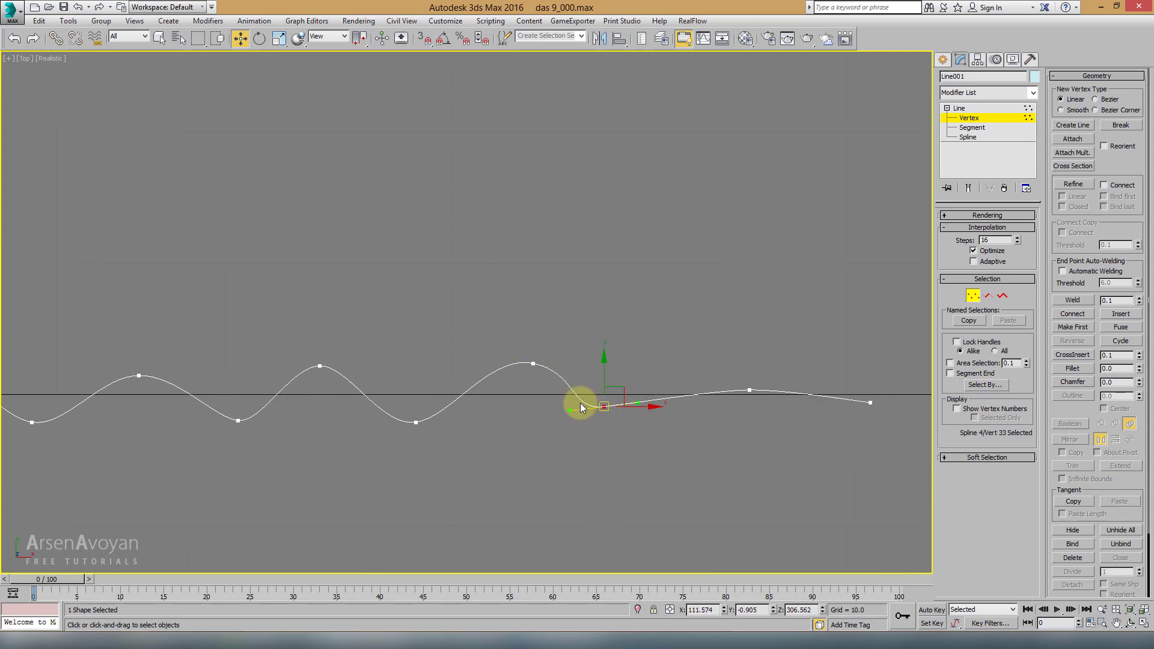
pyautogui.moveTo(567, 409); pyautogui.dragTo(638, 397)
pyautogui.moveTo(772, 383)
pyautogui.mouseDown()
pyautogui.moveTo(775, 356)
pyautogui.moveTo(711, 366)
pyautogui.mouseUp()
pyautogui.scroll(-3, 622, 385)
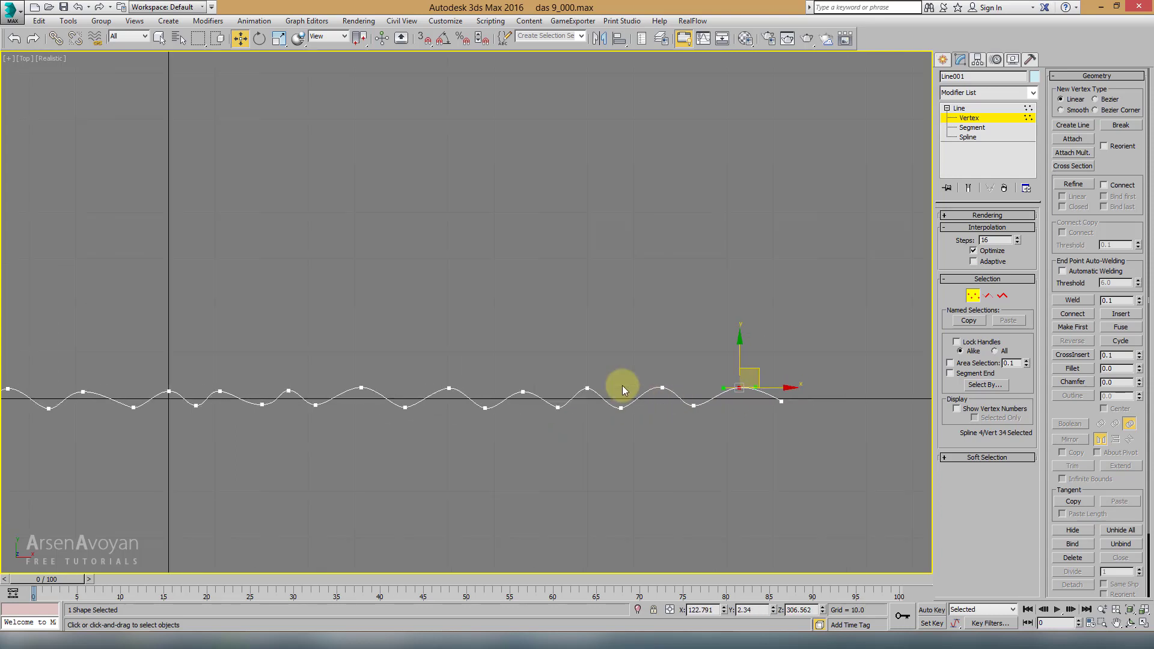
pyautogui.scroll(-3, 553, 363)
pyautogui.moveTo(554, 363); pyautogui.dragTo(659, 378, button='middle')
# Unhide all the stacked splines at Spline level and view them in Perspective
pyautogui.click(973, 297)
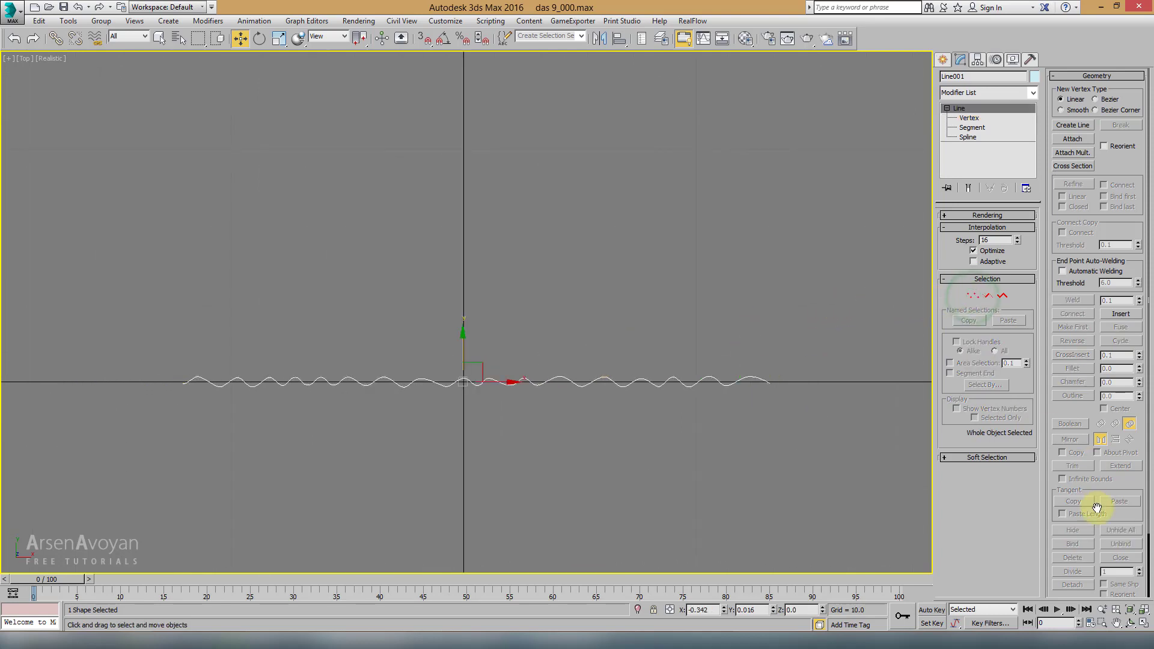
pyautogui.click(1001, 296)
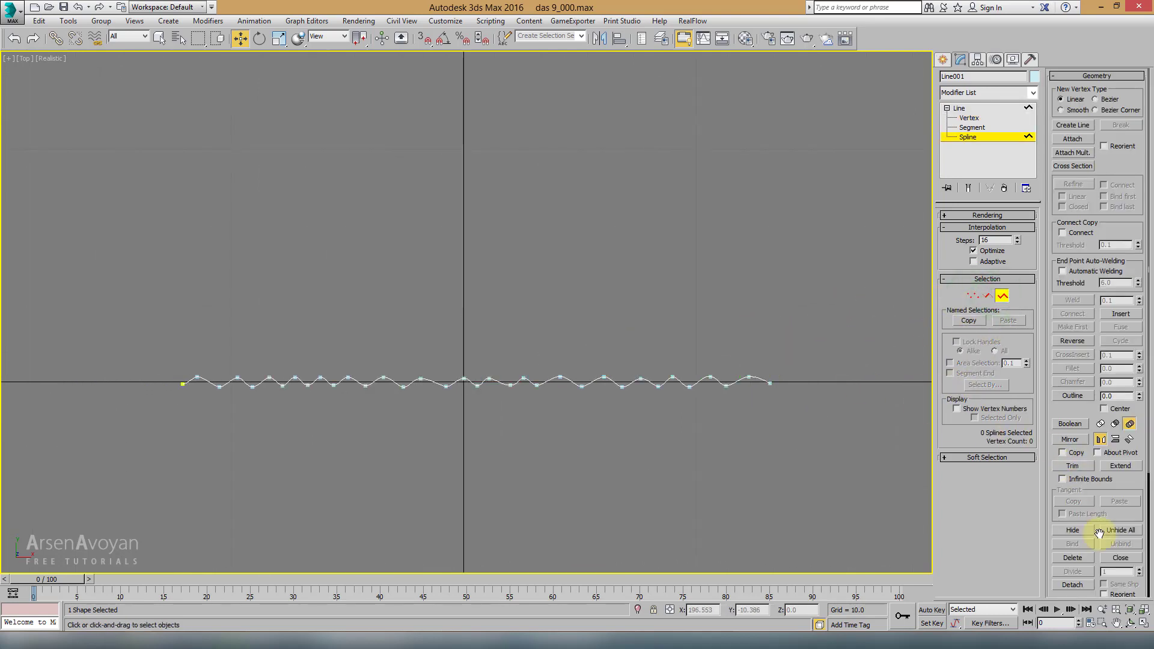
pyautogui.click(1127, 536)
pyautogui.scroll(4, 655, 415)
pyautogui.scroll(-1, 442, 312)
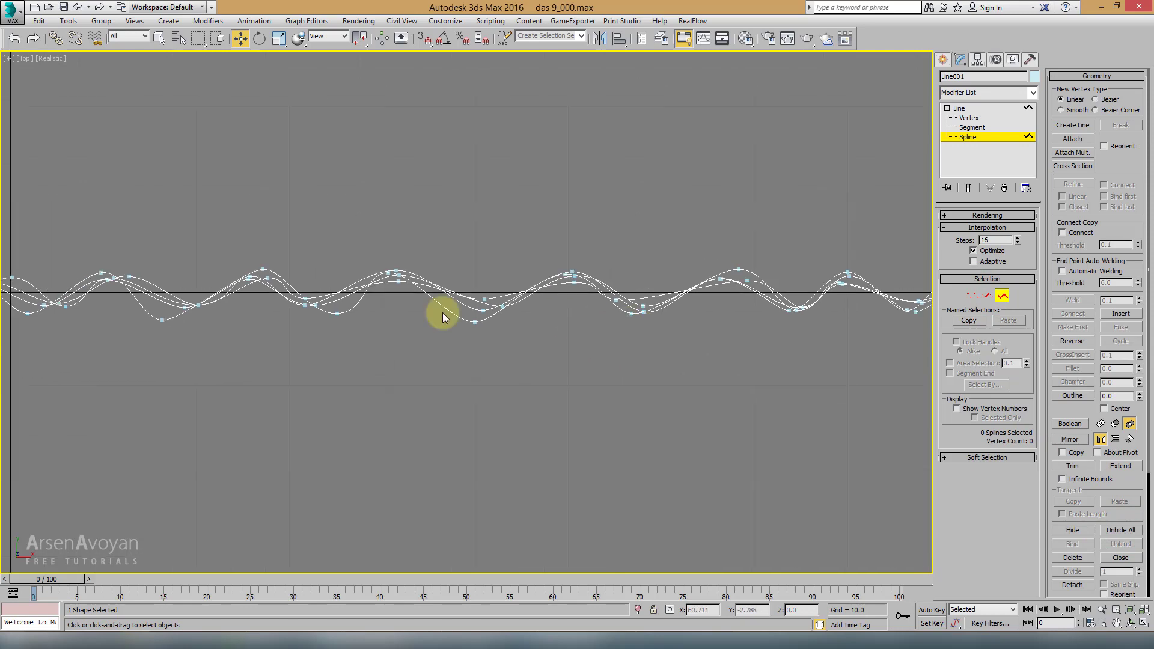
pyautogui.scroll(-2, 609, 367)
pyautogui.press('p')
pyautogui.moveTo(763, 436)
pyautogui.keyDown('alt'); pyautogui.mouseDown(button='middle')
pyautogui.moveTo(572, 327)
pyautogui.moveTo(548, 260)
pyautogui.moveTo(626, 304)
pyautogui.moveTo(577, 244)
pyautogui.moveTo(625, 299)
pyautogui.moveTo(661, 297)
pyautogui.moveTo(644, 301)
pyautogui.moveTo(696, 224)
pyautogui.mouseUp(button='middle'); pyautogui.keyUp('alt')
# Apply a CrossSection modifier to join the splines into a wire cage
pyautogui.click(1002, 296)
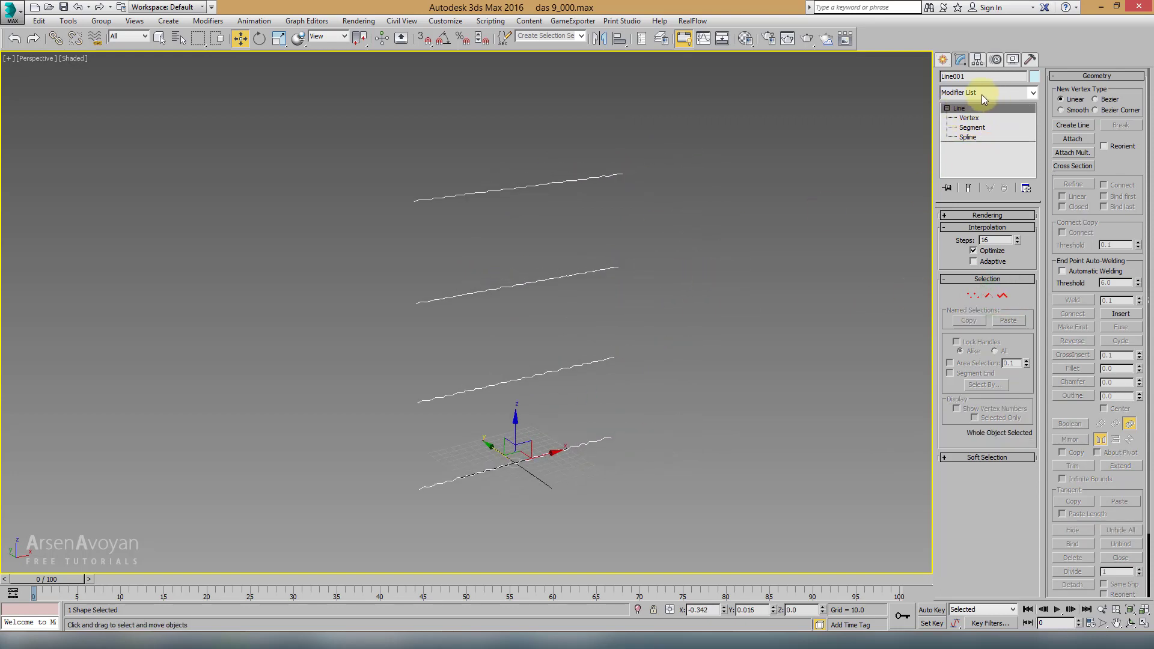
pyautogui.click(981, 95)
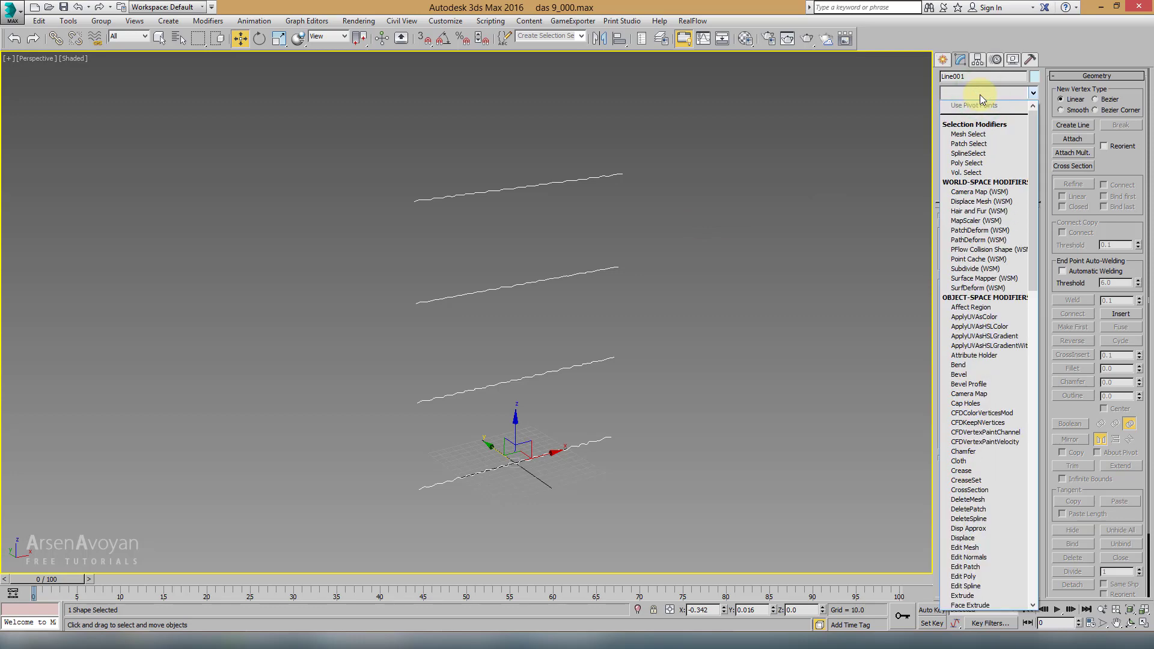
pyautogui.write('cap')
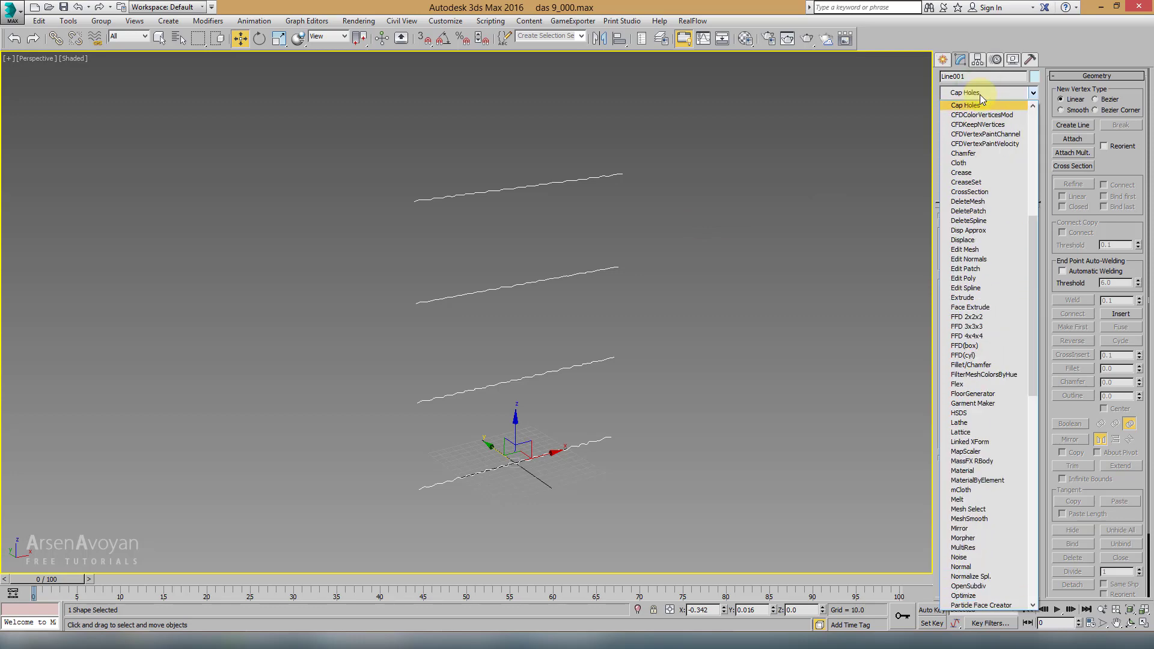
pyautogui.click(970, 192)
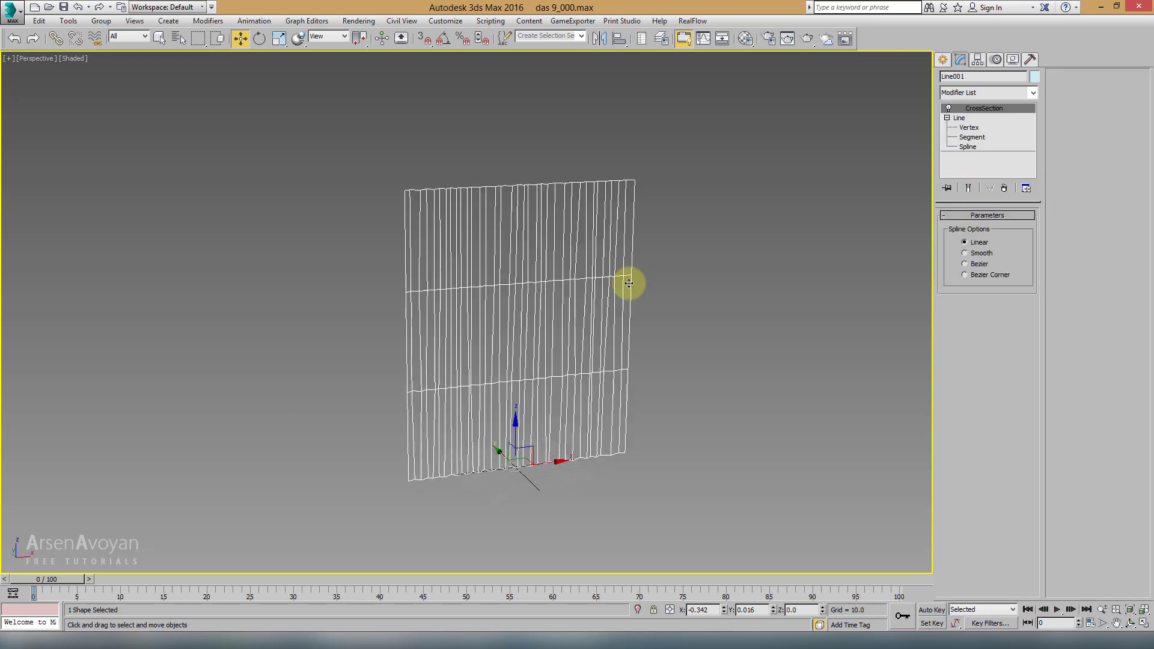
pyautogui.moveTo(587, 265)
pyautogui.keyDown('alt'); pyautogui.mouseDown(button='middle')
pyautogui.moveTo(549, 288)
pyautogui.moveTo(567, 268)
pyautogui.moveTo(524, 189)
pyautogui.mouseUp(button='middle'); pyautogui.keyUp('alt')
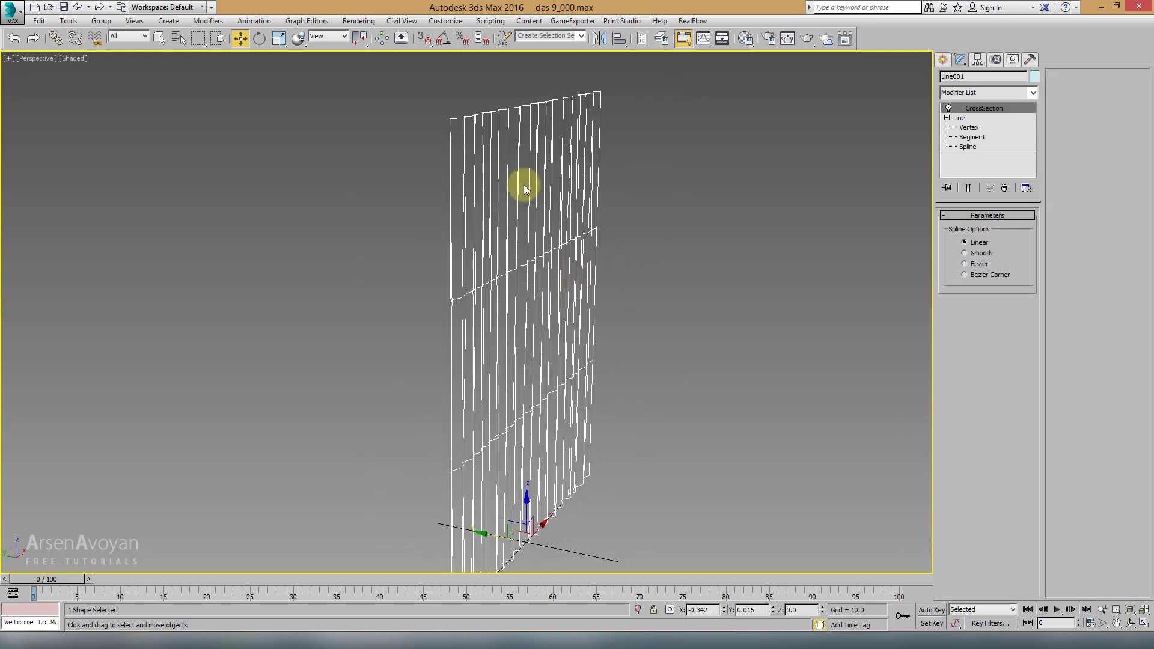
pyautogui.moveTo(520, 236)
pyautogui.keyDown('alt'); pyautogui.mouseDown(button='middle')
pyautogui.moveTo(564, 232)
pyautogui.moveTo(481, 242)
pyautogui.moveTo(462, 261)
pyautogui.moveTo(471, 250)
pyautogui.moveTo(590, 254)
pyautogui.moveTo(421, 222)
pyautogui.mouseUp(button='middle'); pyautogui.keyUp('alt')
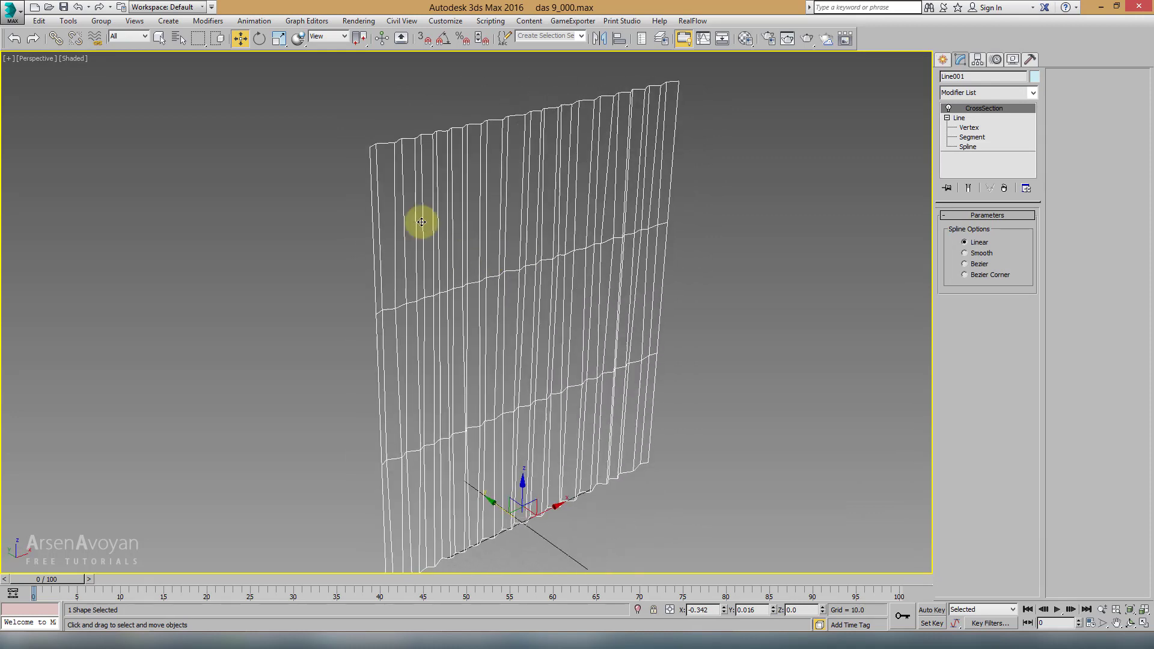
# Set CrossSection's spline option to Smooth after comparing it with Linear
pyautogui.click(964, 253)
pyautogui.moveTo(691, 270)
pyautogui.keyDown('alt'); pyautogui.mouseDown(button='middle')
pyautogui.moveTo(607, 272)
pyautogui.moveTo(532, 128)
pyautogui.mouseUp(button='middle'); pyautogui.keyUp('alt')
pyautogui.moveTo(528, 208)
pyautogui.keyDown('alt'); pyautogui.mouseDown(button='middle')
pyautogui.moveTo(502, 214)
pyautogui.moveTo(498, 229)
pyautogui.mouseUp(button='middle'); pyautogui.keyUp('alt')
pyautogui.click(964, 243)
pyautogui.keyDown('alt'); pyautogui.moveTo(709, 270); pyautogui.dragTo(665, 237, button='middle'); pyautogui.keyUp('alt')
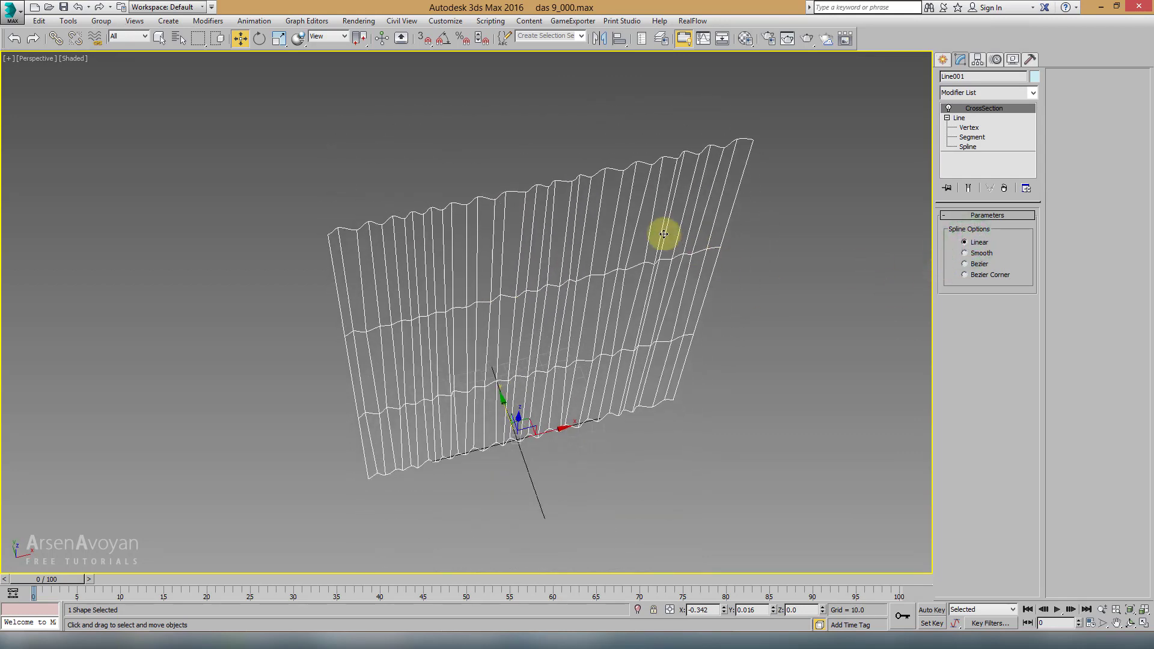
pyautogui.scroll(5, 649, 199)
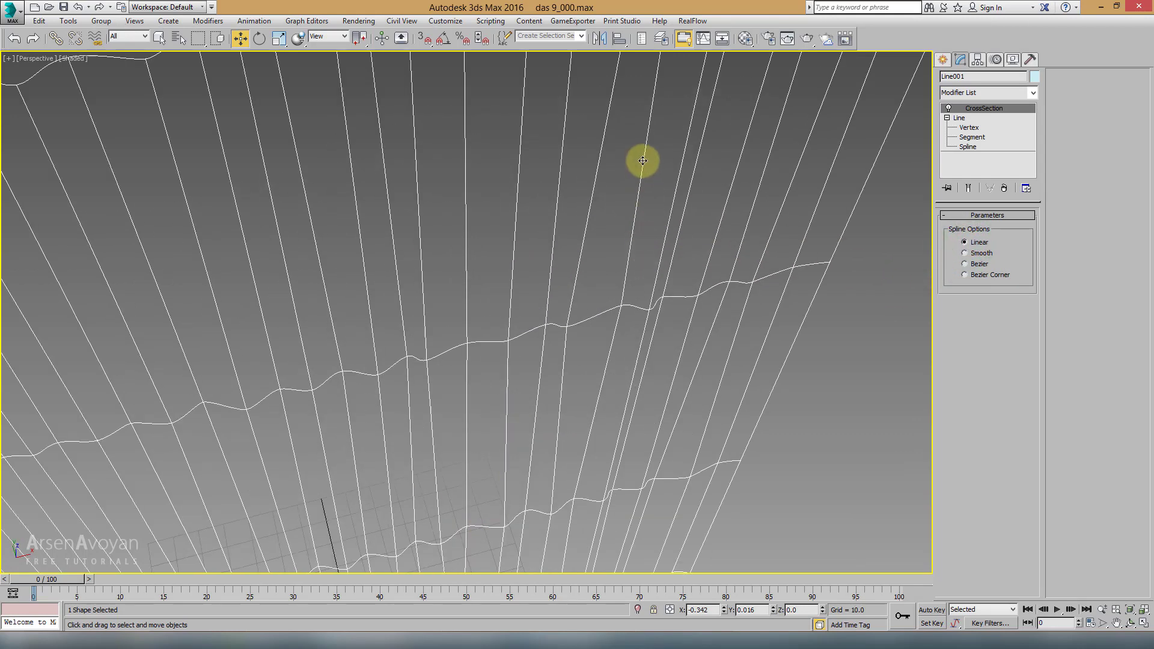
pyautogui.click(965, 253)
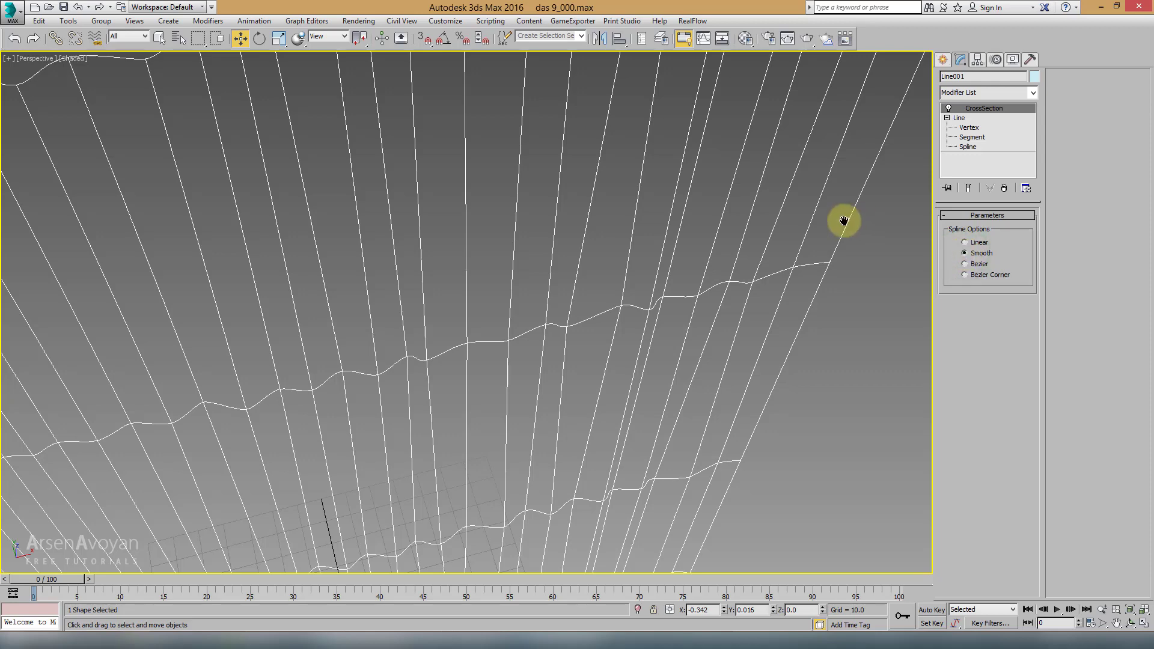
pyautogui.scroll(-6, 801, 208)
pyautogui.keyDown('alt'); pyautogui.moveTo(801, 208); pyautogui.dragTo(853, 180, button='middle'); pyautogui.keyUp('alt')
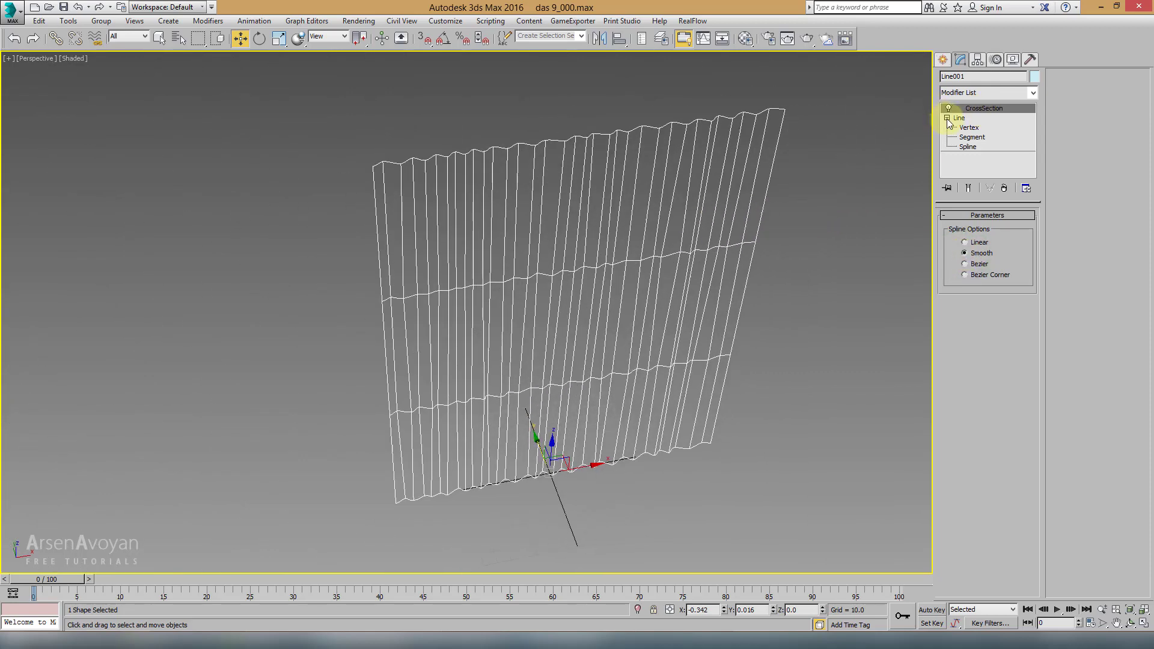
# Add a Surface modifier to skin the cage, hide the grid and inspect the curtain
pyautogui.click(985, 95)
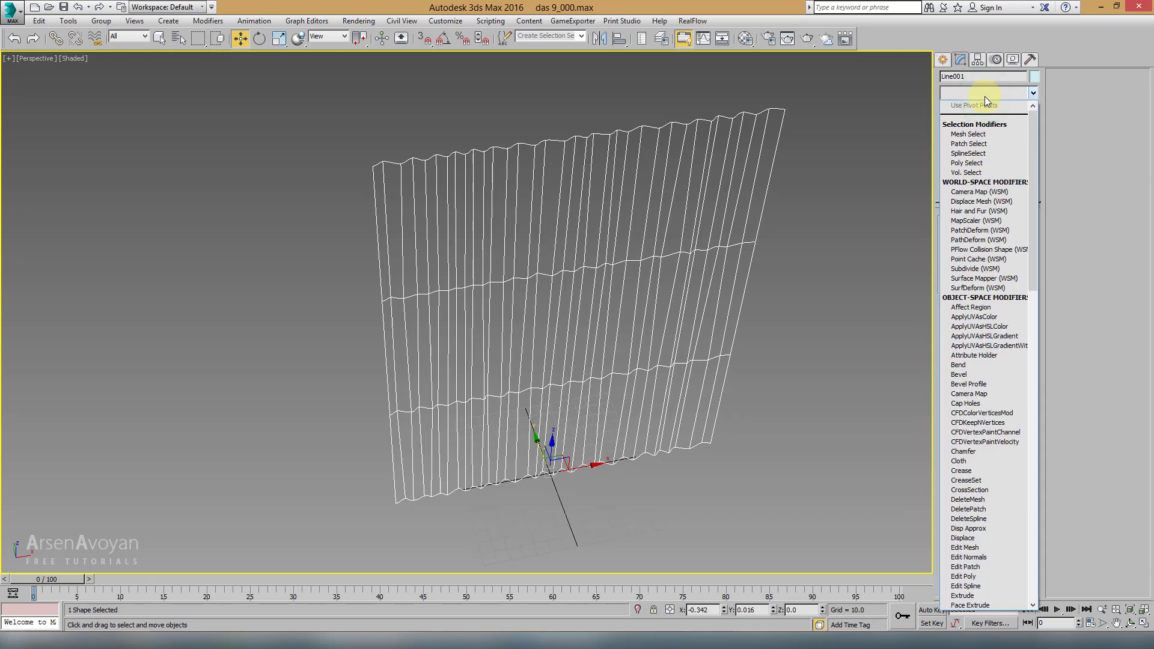
pyautogui.scroll(-2, 984, 97)
pyautogui.scroll(-2, 984, 98)
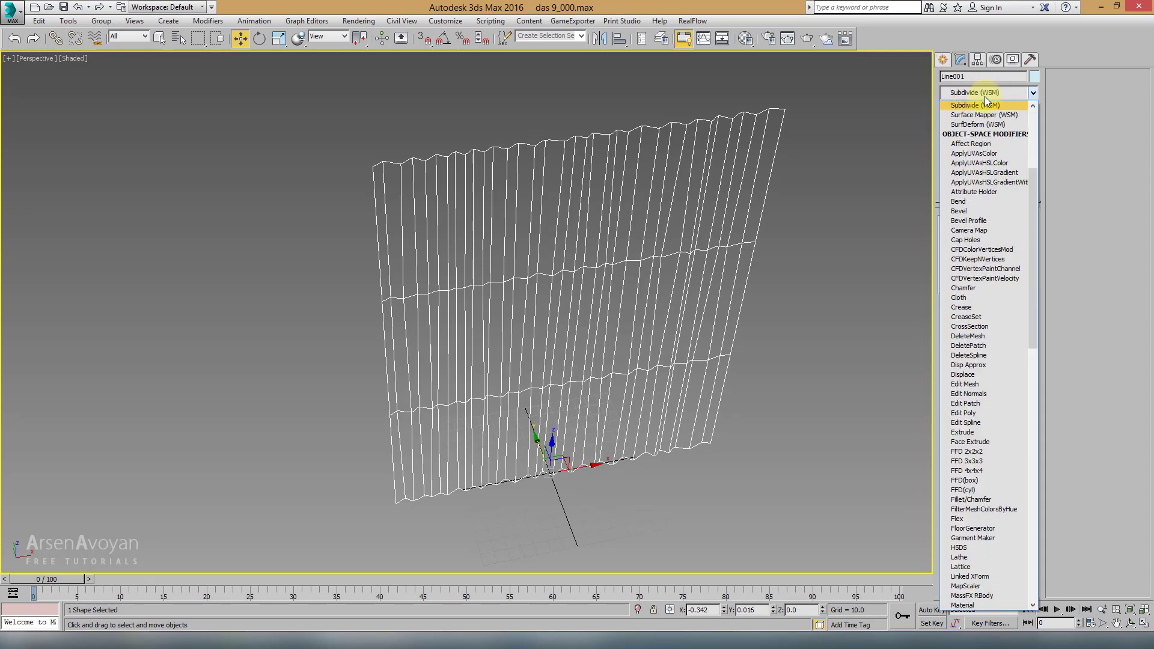
pyautogui.scroll(-2, 984, 98)
pyautogui.scroll(-15, 984, 96)
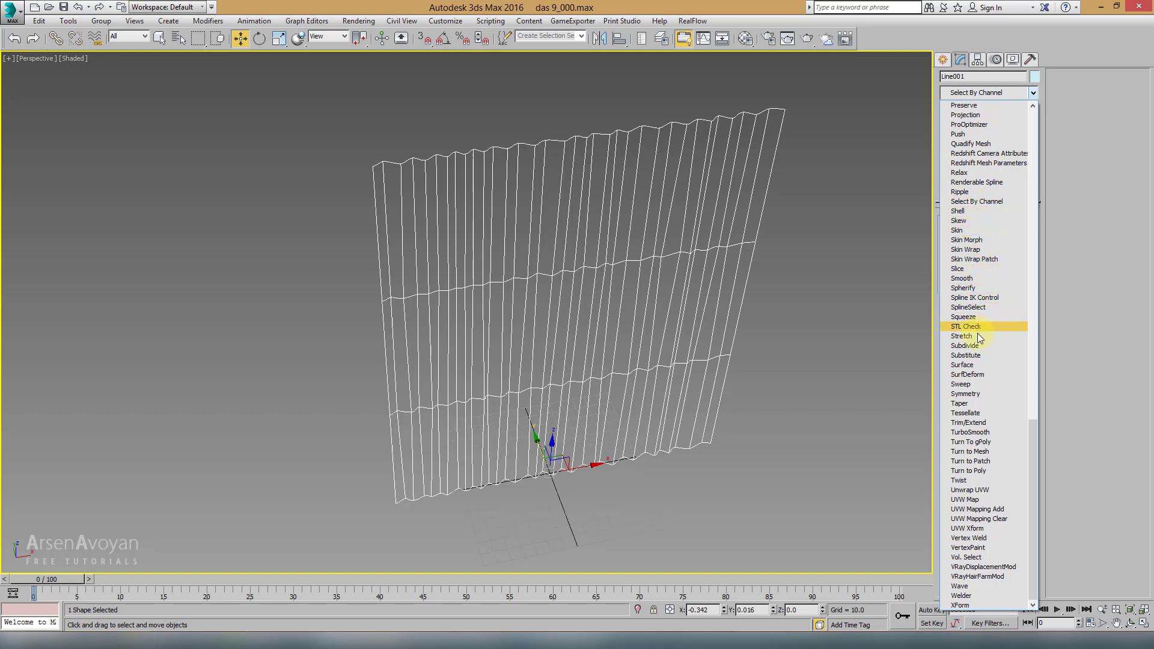
pyautogui.click(975, 365)
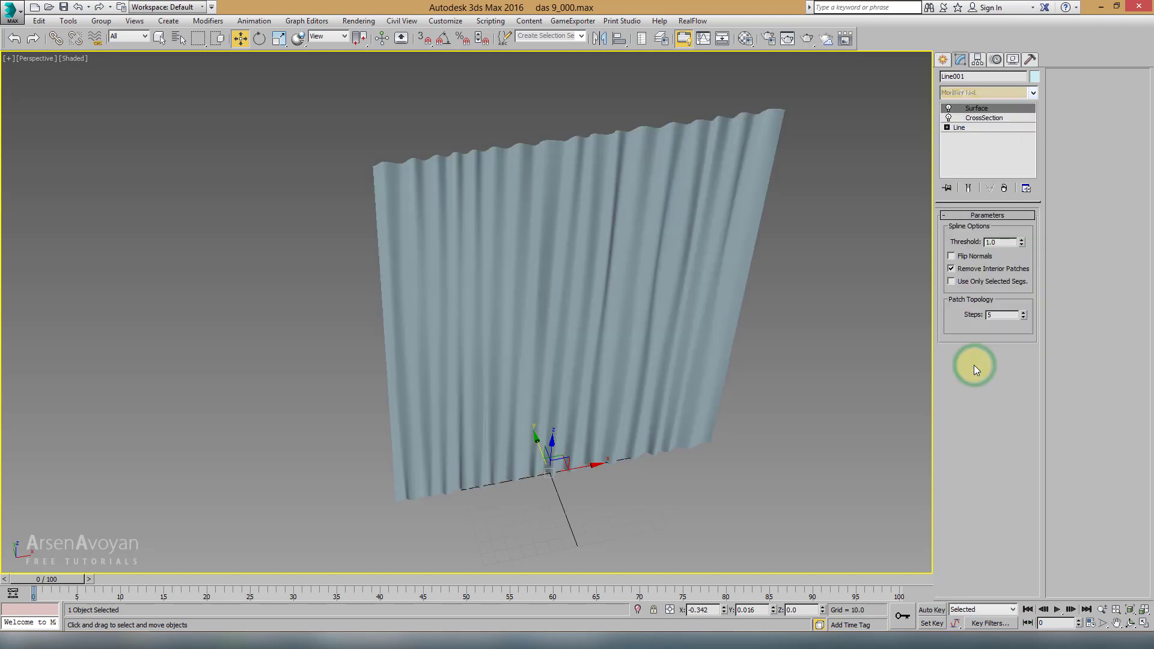
pyautogui.moveTo(709, 342)
pyautogui.keyDown('alt'); pyautogui.mouseDown(button='middle')
pyautogui.moveTo(685, 285)
pyautogui.moveTo(662, 283)
pyautogui.moveTo(680, 290)
pyautogui.mouseUp(button='middle'); pyautogui.keyUp('alt')
pyautogui.moveTo(582, 268)
pyautogui.keyDown('alt'); pyautogui.mouseDown(button='middle')
pyautogui.moveTo(611, 250)
pyautogui.moveTo(590, 232)
pyautogui.moveTo(580, 155)
pyautogui.moveTo(504, 245)
pyautogui.moveTo(467, 241)
pyautogui.mouseUp(button='middle'); pyautogui.keyUp('alt')
pyautogui.press('g')
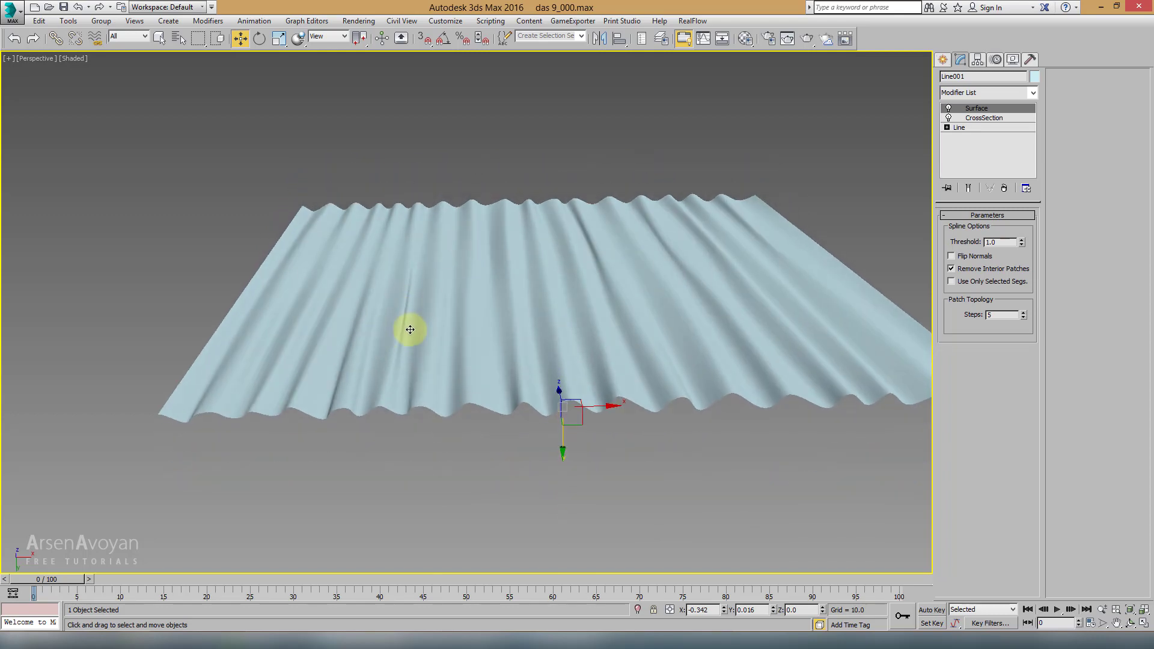
pyautogui.scroll(4, 441, 311)
pyautogui.scroll(-4, 441, 308)
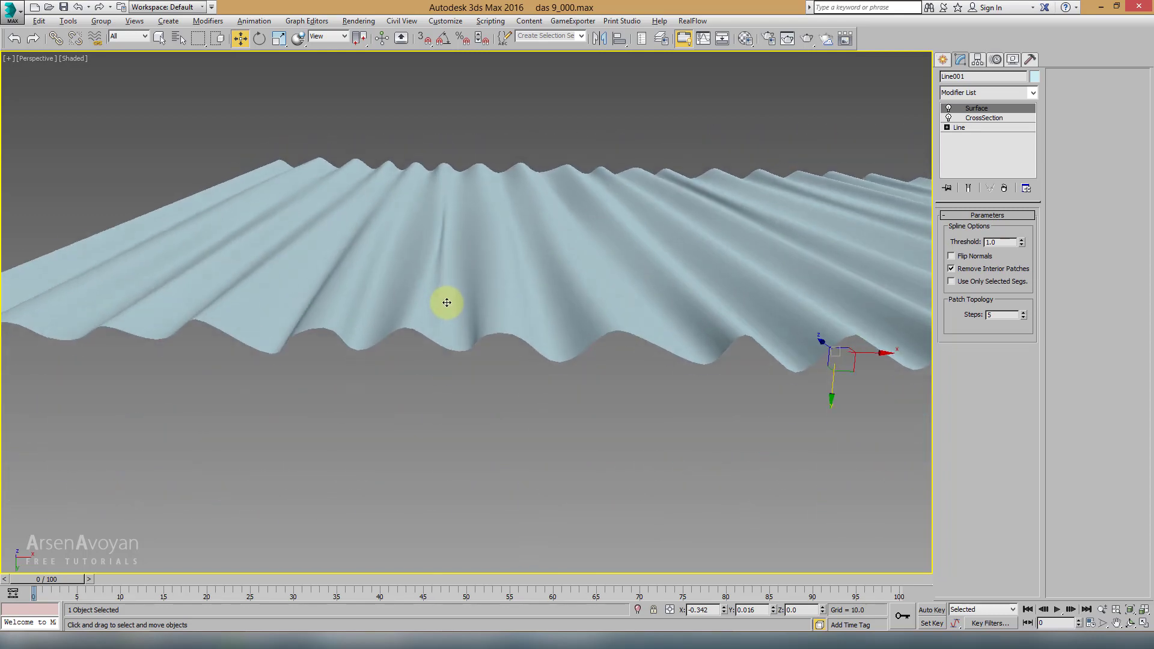
# With Show End Result on at the Line level, shift a middle-spline vertex left
pyautogui.click(956, 127)
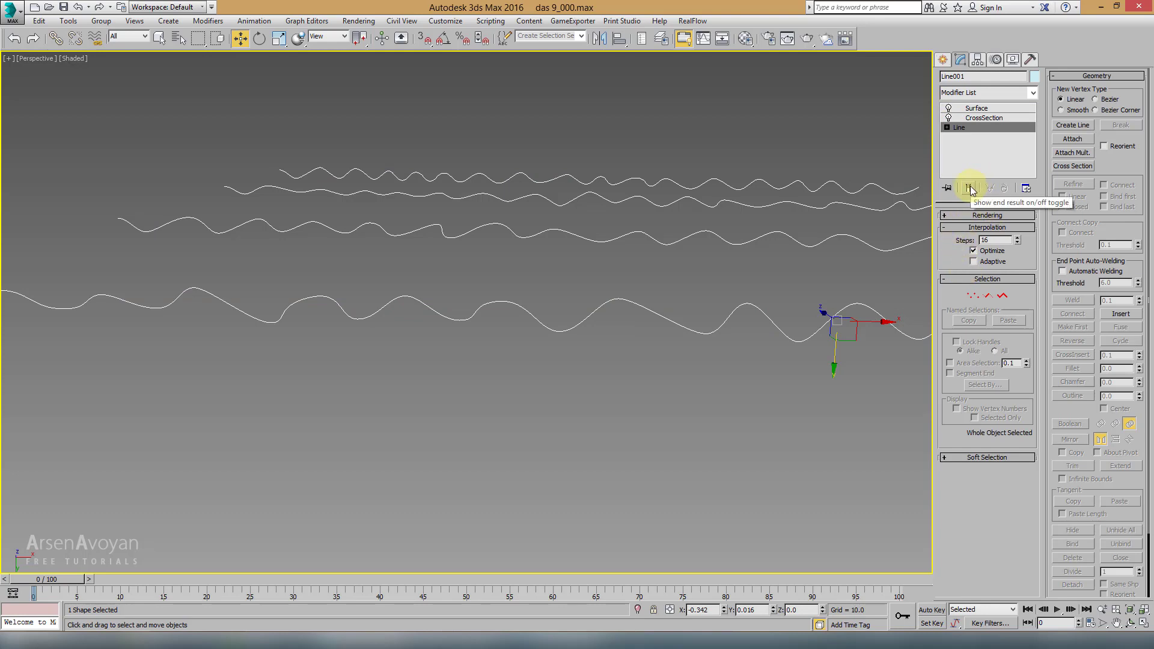
pyautogui.click(970, 190)
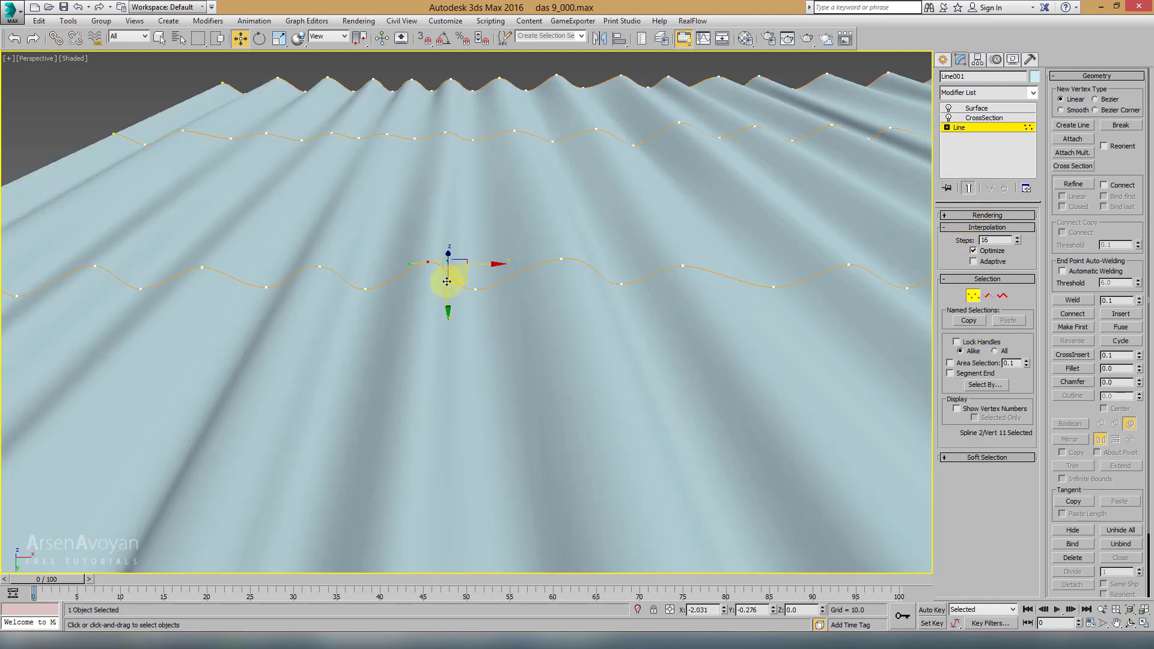
pyautogui.moveTo(447, 281)
pyautogui.mouseDown()
pyautogui.moveTo(425, 279)
pyautogui.moveTo(448, 261)
pyautogui.moveTo(442, 203)
pyautogui.mouseUp()
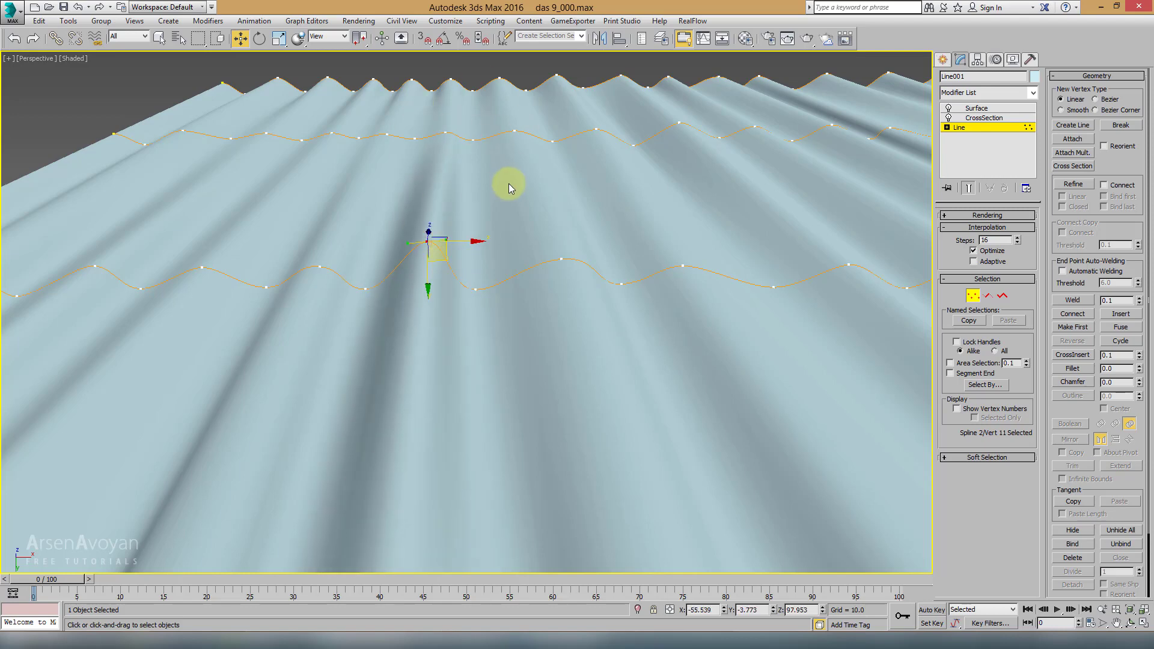
pyautogui.moveTo(508, 183)
pyautogui.keyDown('alt'); pyautogui.mouseDown(button='middle')
pyautogui.moveTo(502, 302)
pyautogui.moveTo(521, 294)
pyautogui.moveTo(498, 247)
pyautogui.mouseUp(button='middle'); pyautogui.keyUp('alt')
pyautogui.scroll(-4, 500, 277)
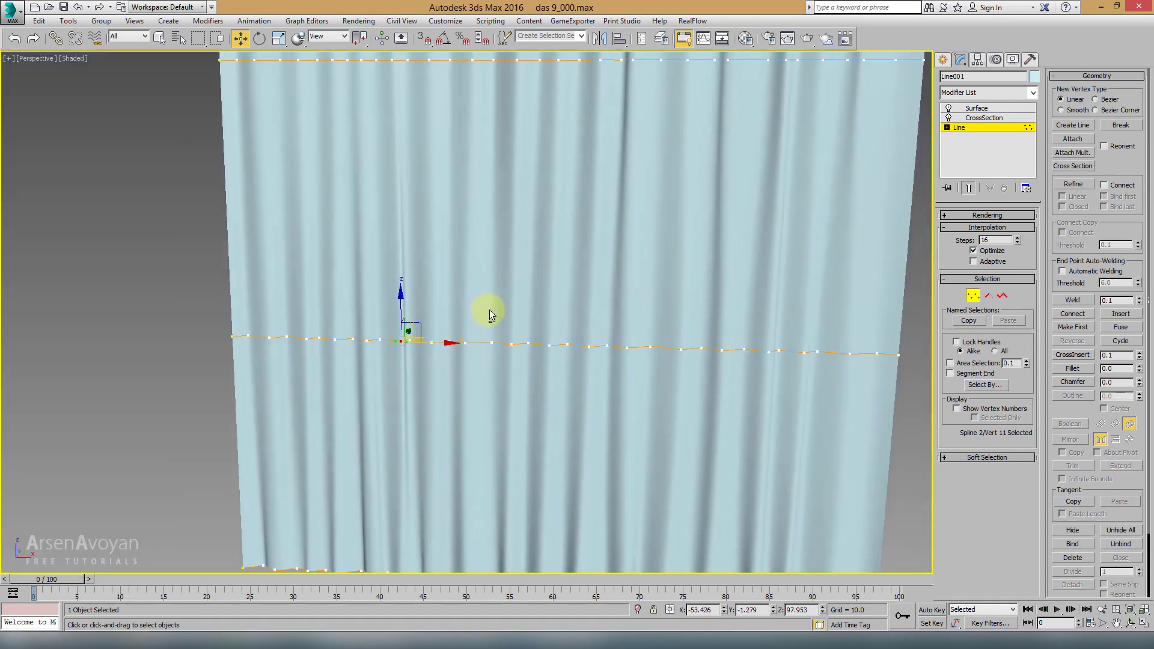
pyautogui.scroll(-2, 489, 309)
pyautogui.moveTo(543, 304)
pyautogui.keyDown('alt'); pyautogui.mouseDown(button='middle')
pyautogui.moveTo(540, 190)
pyautogui.moveTo(560, 176)
pyautogui.mouseUp(button='middle'); pyautogui.keyUp('alt')
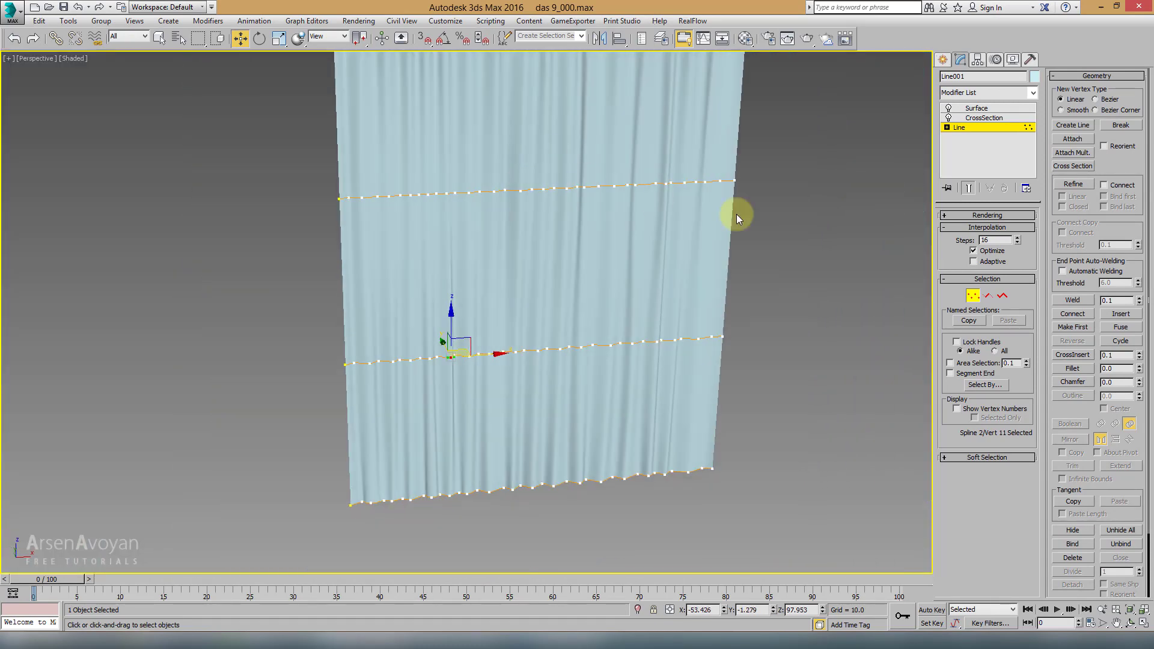
# Exit Vertex level and orbit around the finished pleated curtain from several angles
pyautogui.click(973, 295)
pyautogui.moveTo(709, 289)
pyautogui.keyDown('alt'); pyautogui.mouseDown(button='middle')
pyautogui.moveTo(695, 306)
pyautogui.moveTo(441, 248)
pyautogui.mouseUp(button='middle'); pyautogui.keyUp('alt')
pyautogui.keyDown('alt'); pyautogui.moveTo(447, 302); pyautogui.dragTo(386, 171, button='middle'); pyautogui.keyUp('alt')
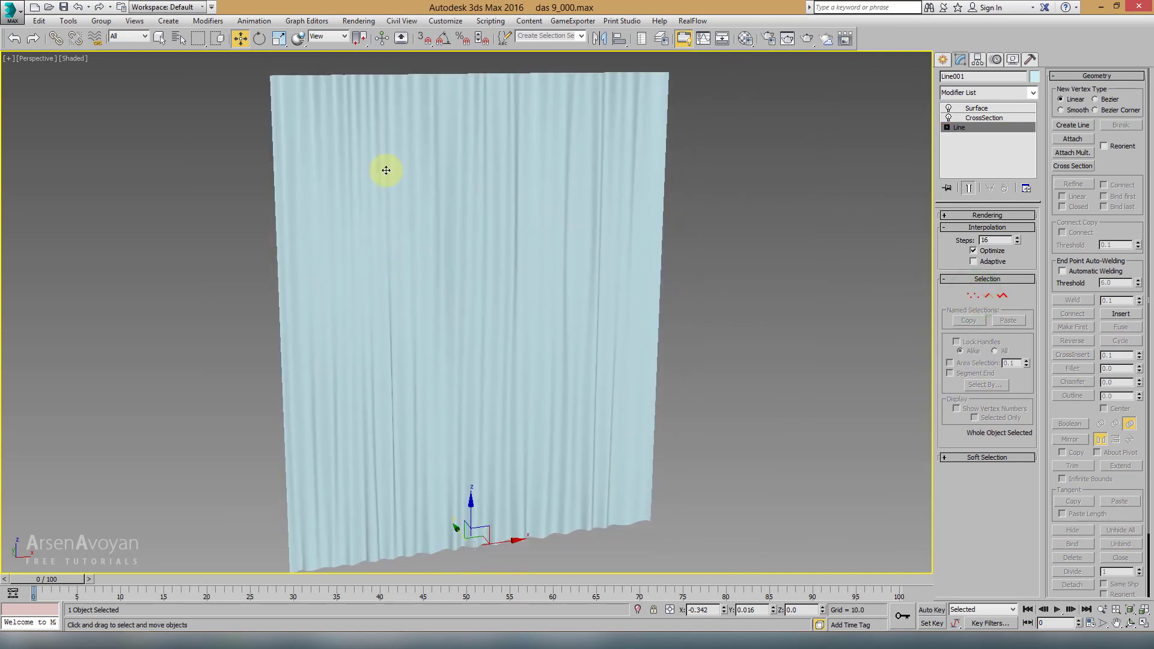
pyautogui.moveTo(726, 307)
pyautogui.keyDown('alt'); pyautogui.mouseDown(button='middle')
pyautogui.moveTo(658, 312)
pyautogui.moveTo(709, 312)
pyautogui.mouseUp(button='middle'); pyautogui.keyUp('alt')
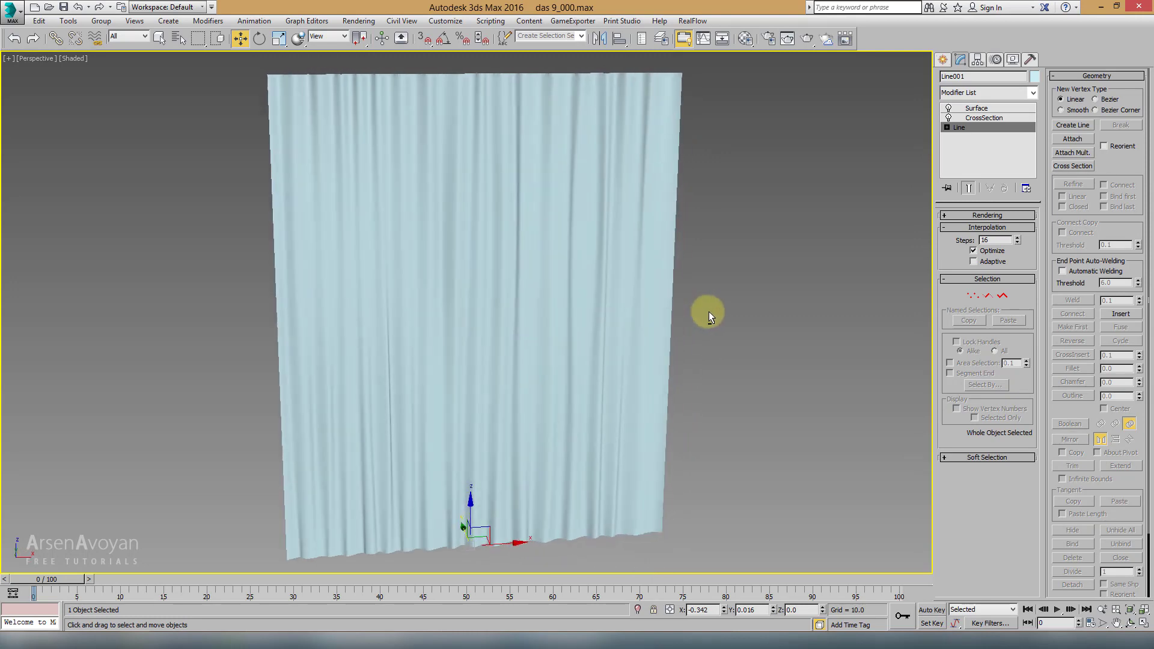
pyautogui.moveTo(525, 212)
pyautogui.keyDown('alt'); pyautogui.mouseDown(button='middle')
pyautogui.moveTo(525, 260)
pyautogui.moveTo(513, 227)
pyautogui.moveTo(502, 229)
pyautogui.moveTo(568, 231)
pyautogui.moveTo(423, 172)
pyautogui.mouseUp(button='middle'); pyautogui.keyUp('alt')
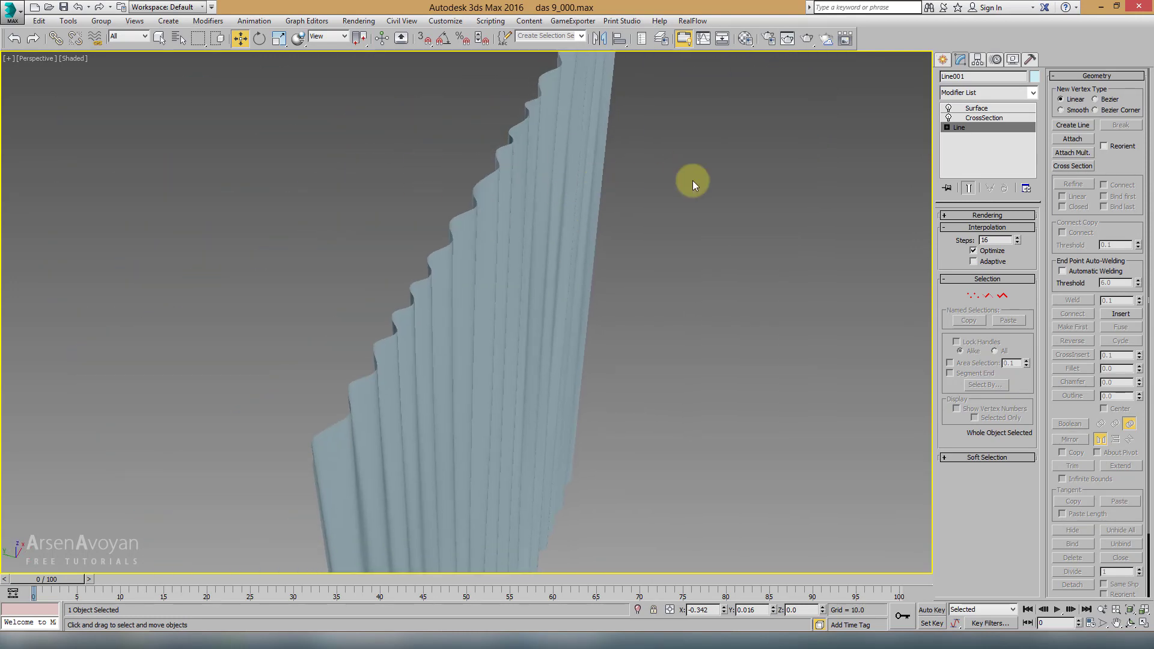
# Add a Shell modifier above Surface on Line001 with Outer Amount 0.1, then zoom in to check it
pyautogui.click(1010, 110)
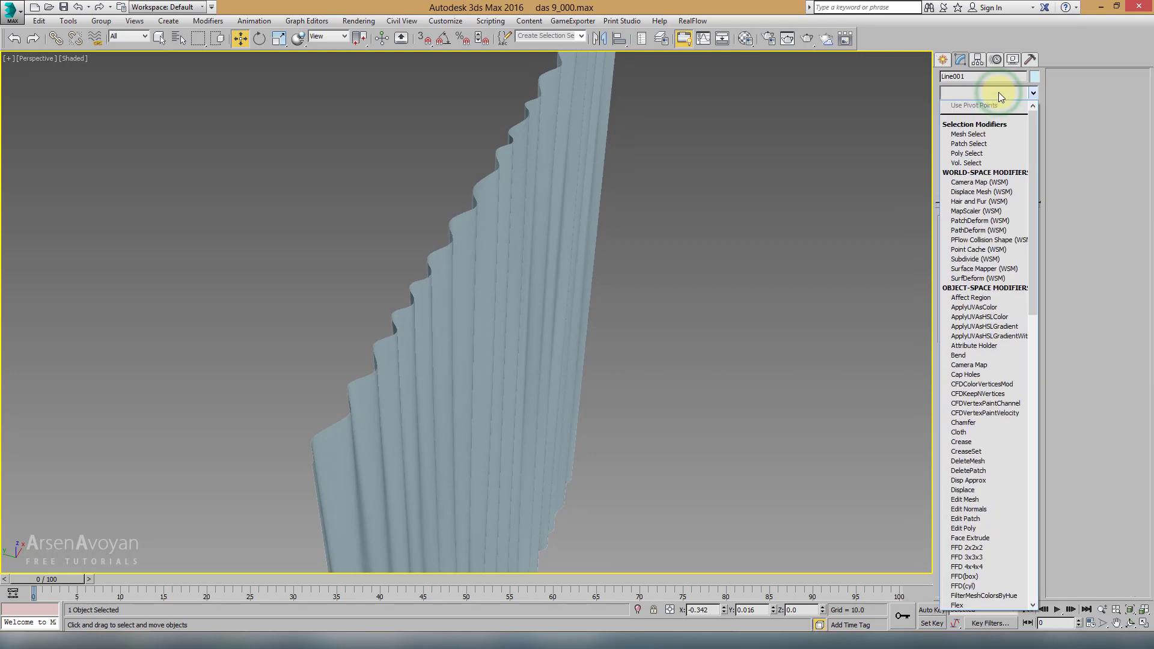
pyautogui.click(998, 92)
pyautogui.scroll(-10, 998, 92)
pyautogui.scroll(-15, 997, 92)
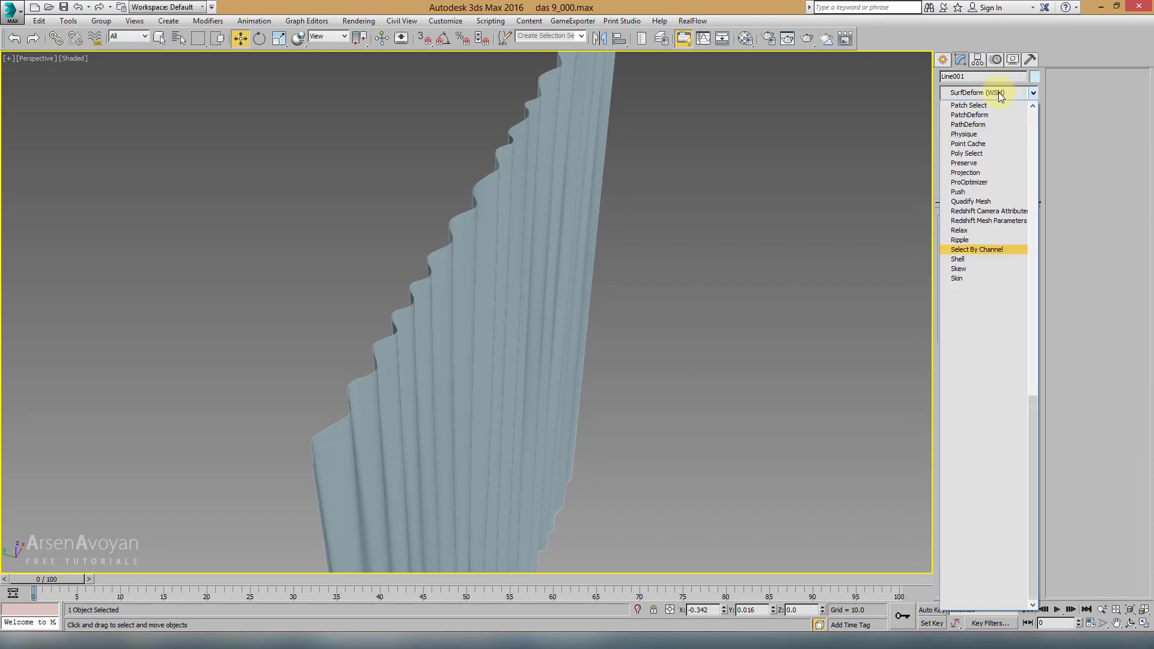
pyautogui.click(959, 259)
pyautogui.scroll(4, 639, 250)
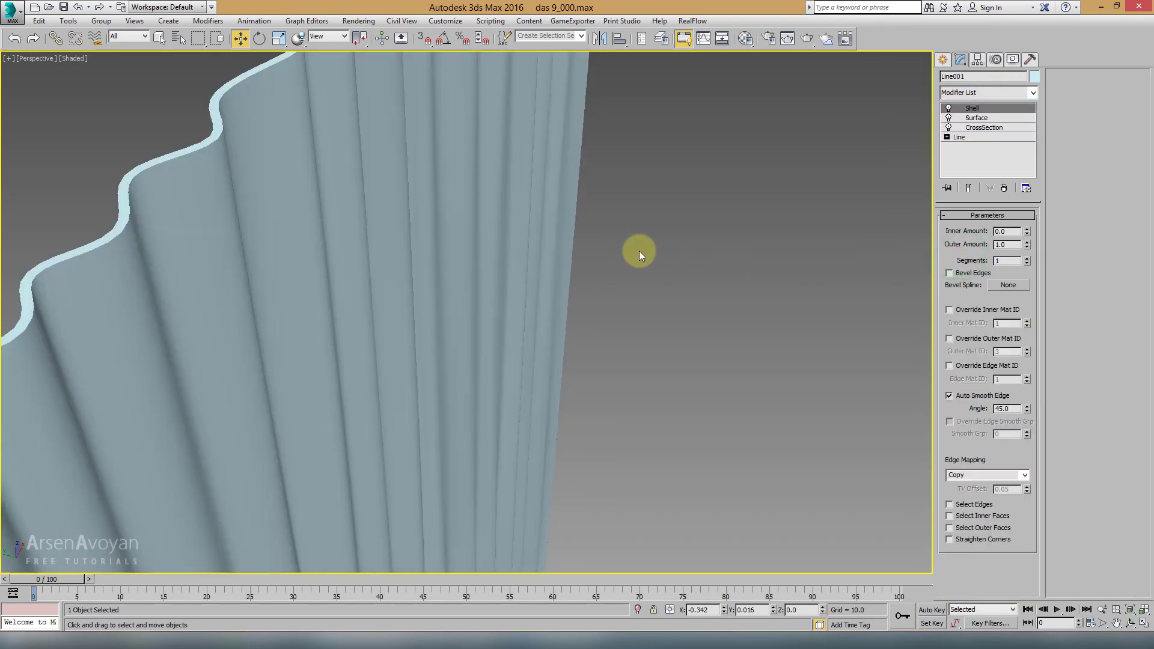
pyautogui.scroll(-3, 510, 235)
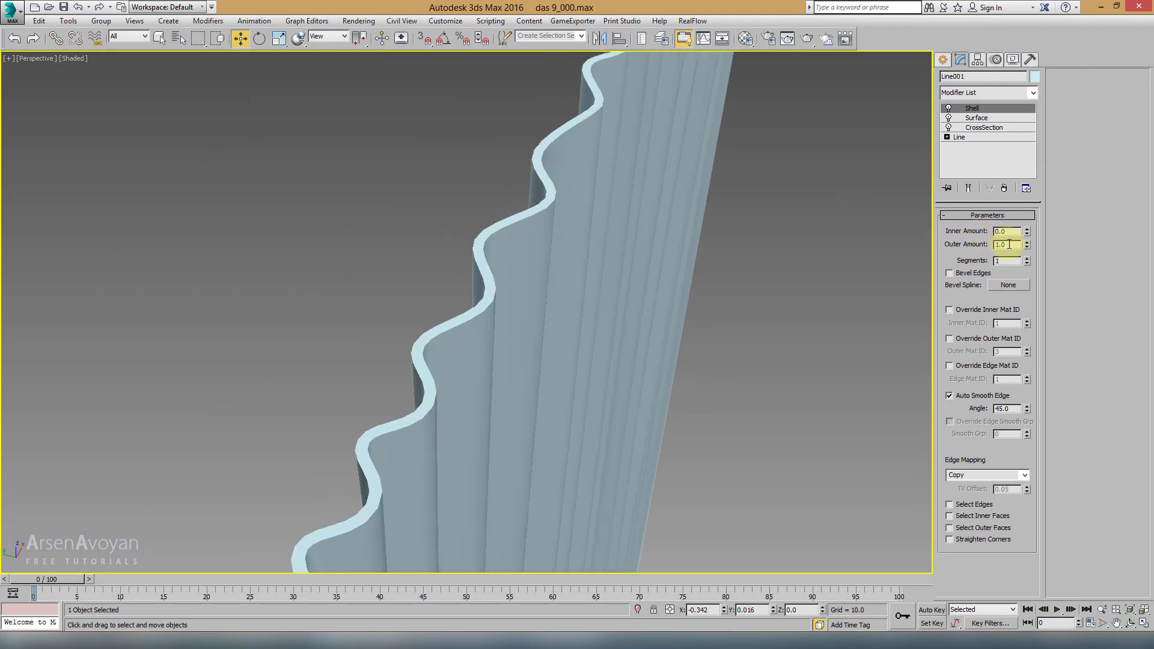
pyautogui.doubleClick(1009, 244)
pyautogui.write('0.1')
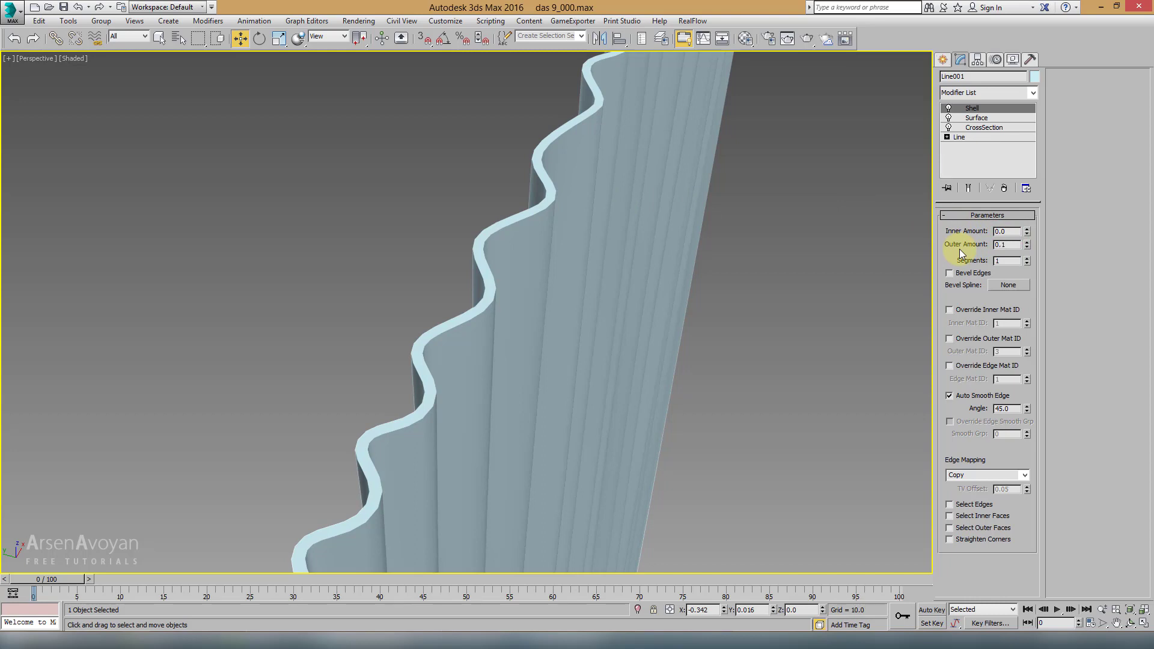
pyautogui.press('Return')
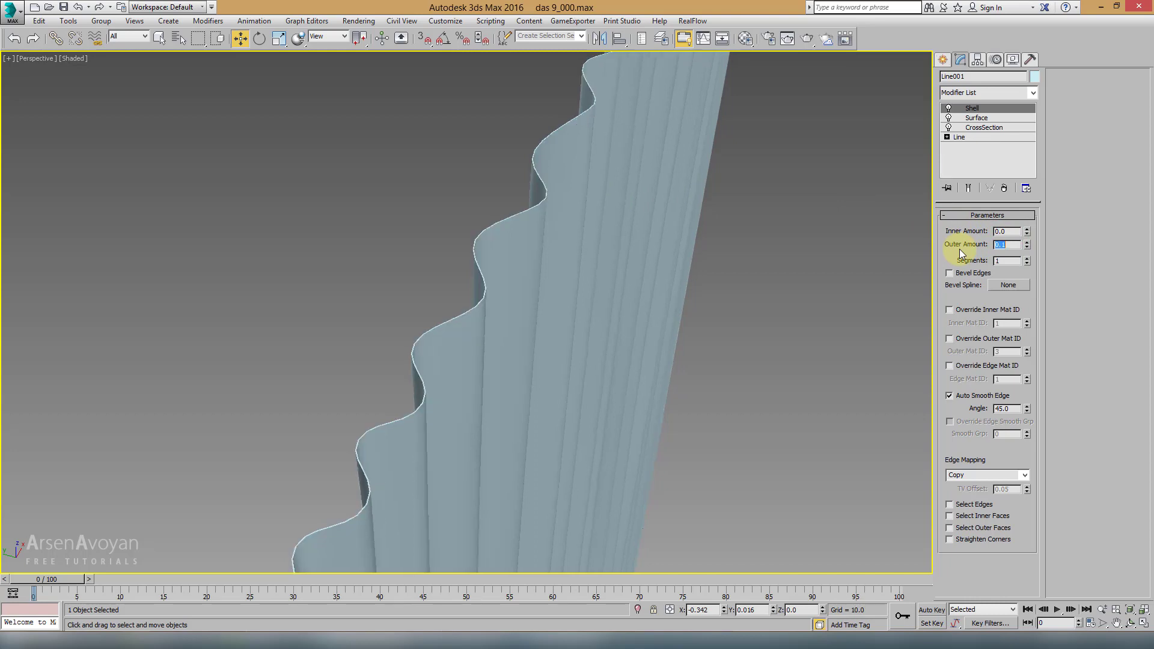
pyautogui.scroll(2, 499, 245)
pyautogui.scroll(2, 520, 247)
pyautogui.scroll(3, 526, 244)
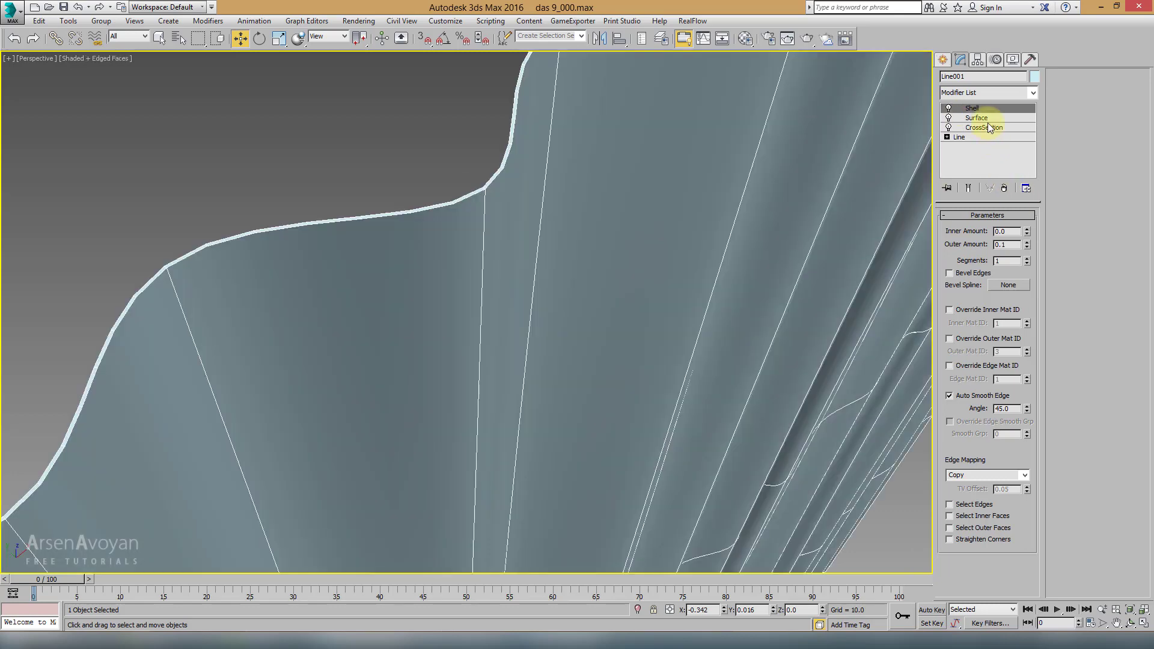
# With Show End Result on, drop the Surface steps to 0 and raise them to 10
pyautogui.click(984, 117)
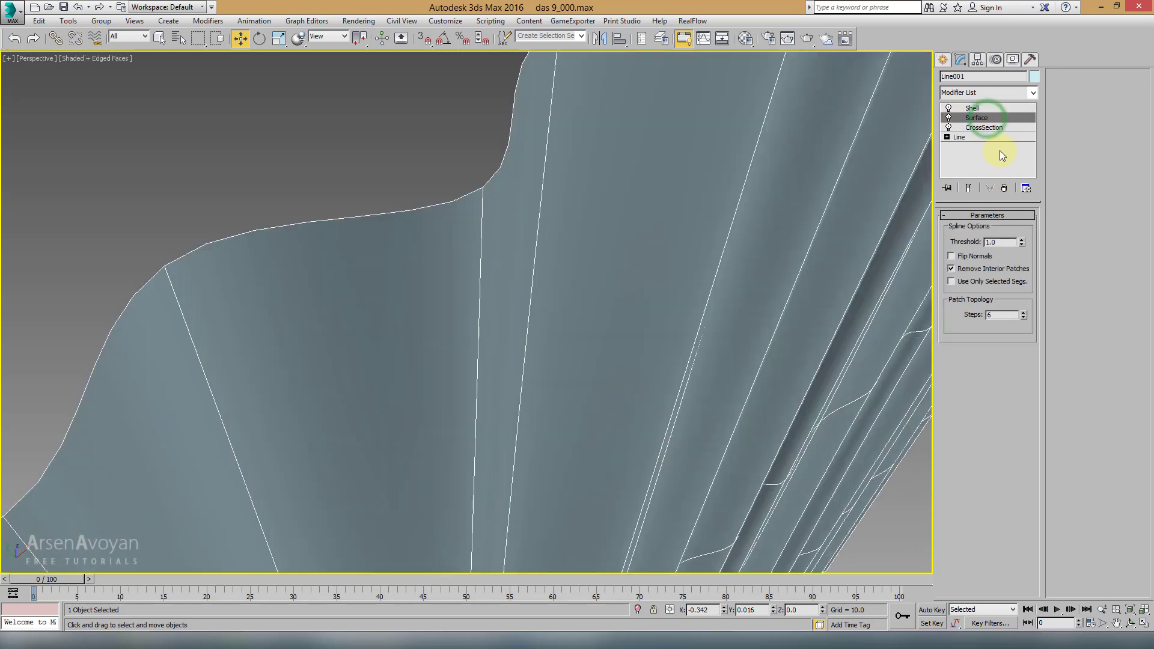
pyautogui.click(968, 188)
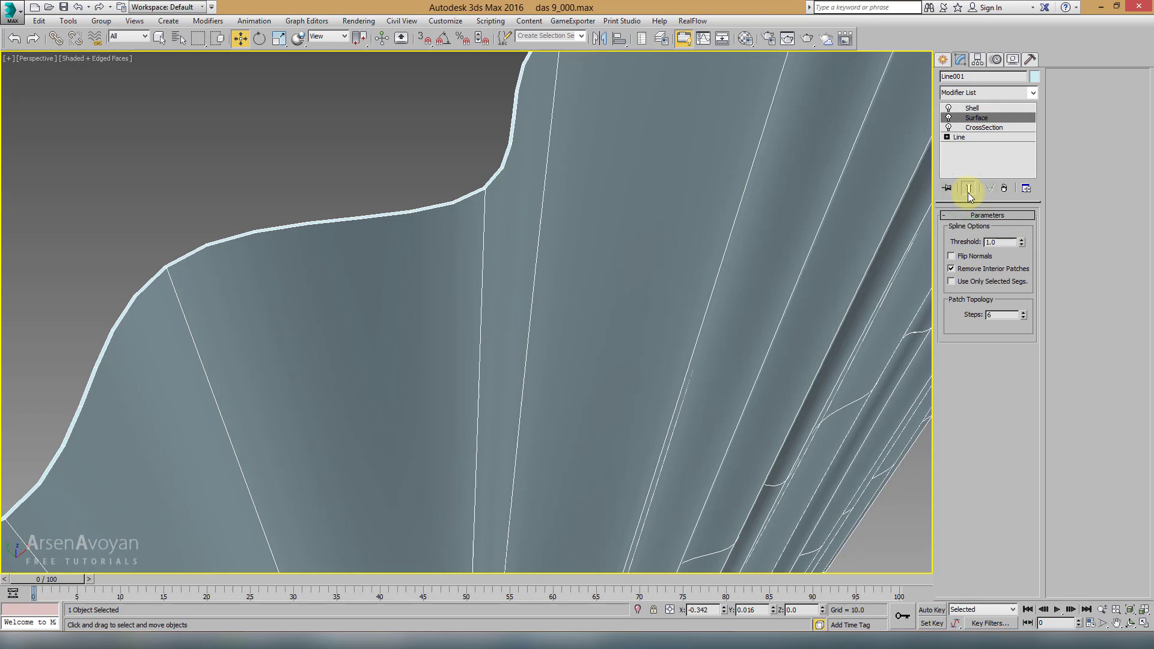
pyautogui.click(1024, 316)
pyautogui.click(1024, 316)
pyautogui.click(1023, 317)
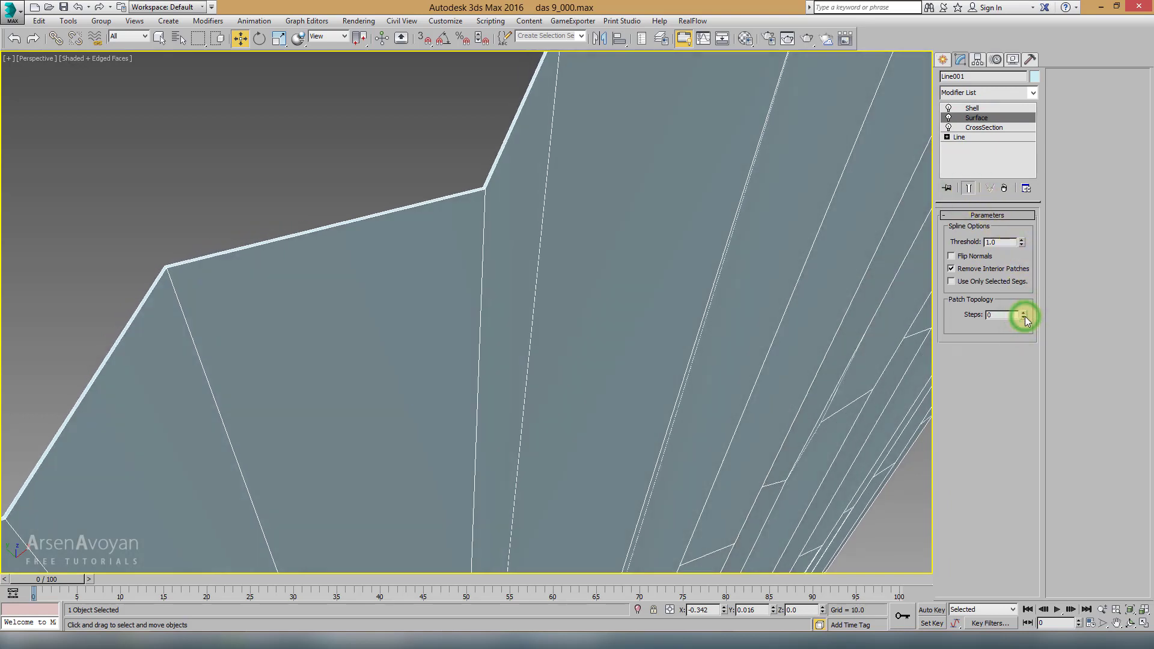
pyautogui.moveTo(1029, 313); pyautogui.dragTo(1026, 311)
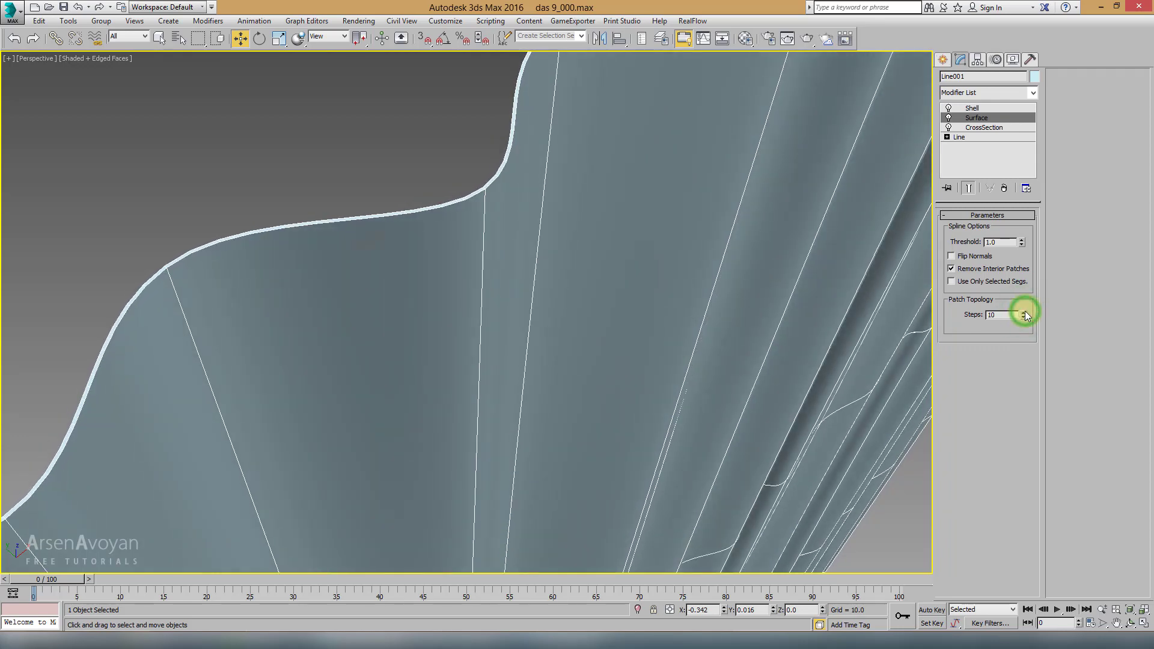
# Inspect the base line's interpolation steps, then return to Surface and view the pleats frontally
pyautogui.click(956, 137)
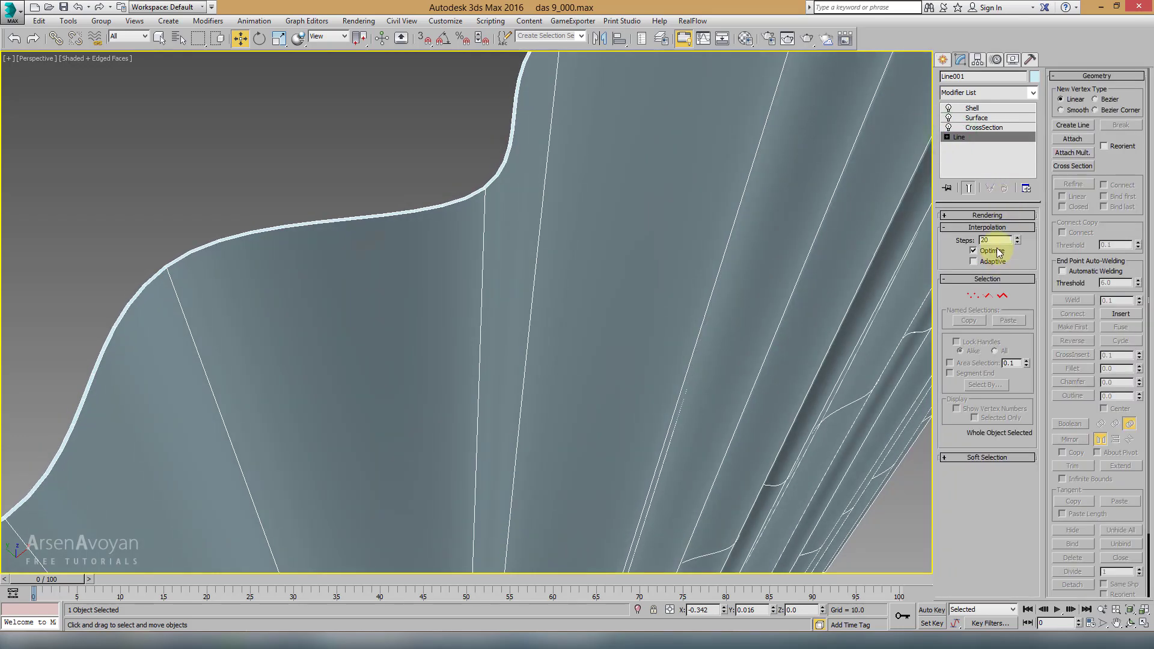
pyautogui.doubleClick(993, 240)
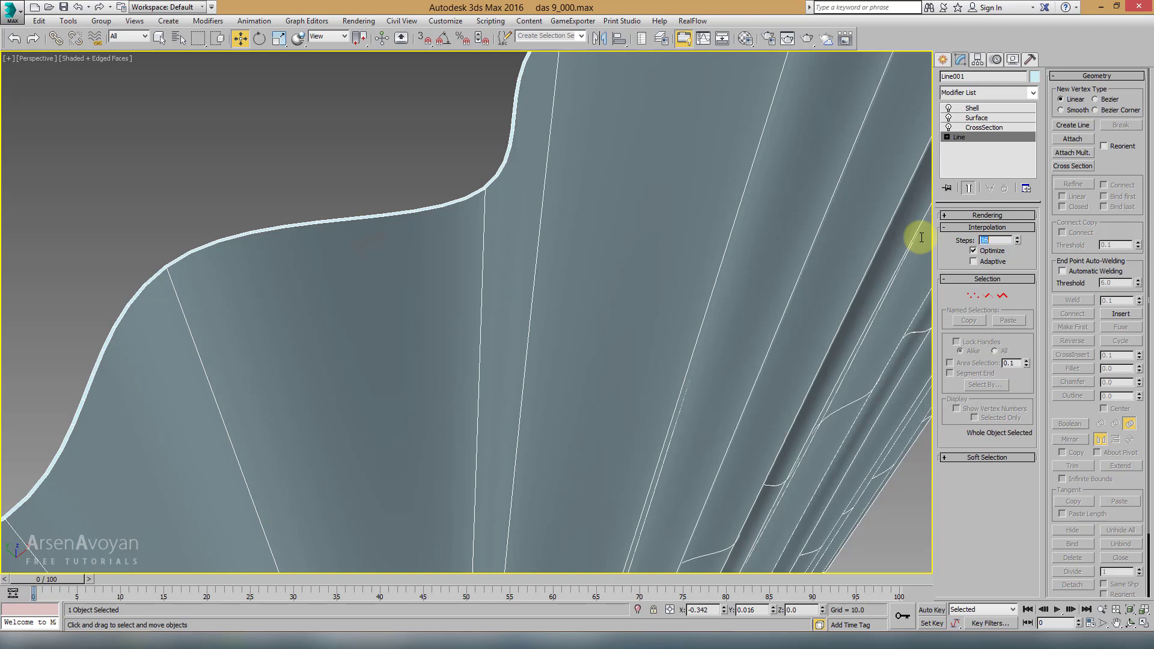
pyautogui.click(980, 117)
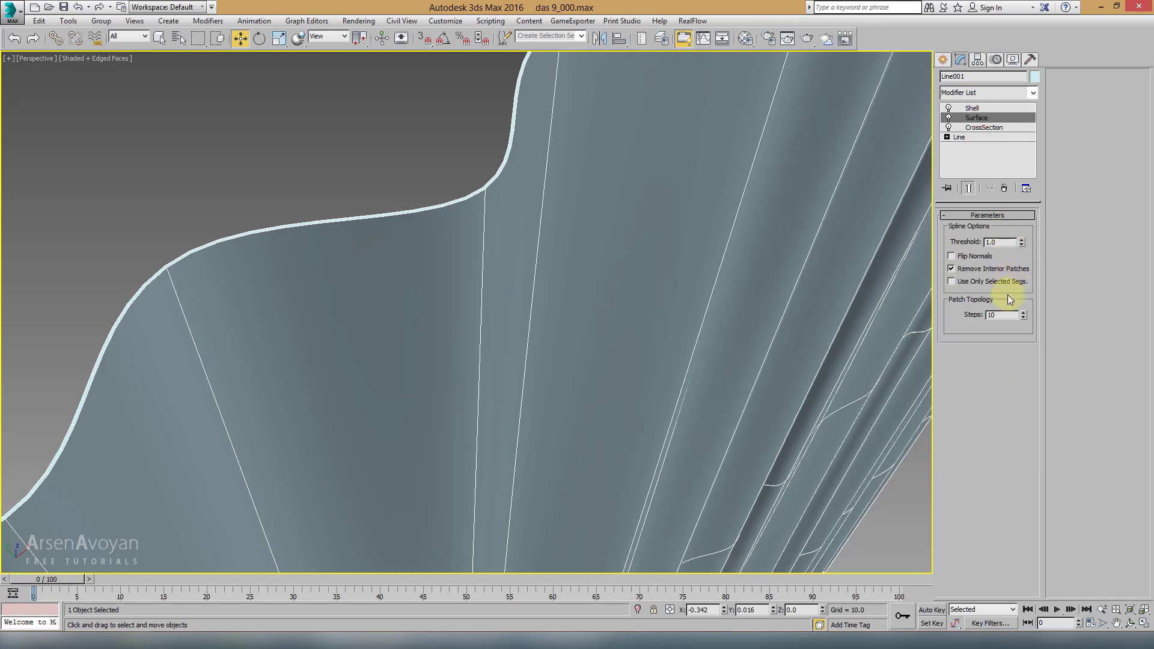
pyautogui.keyDown('alt'); pyautogui.moveTo(782, 252); pyautogui.dragTo(582, 206, button='middle'); pyautogui.keyUp('alt')
# Turn off edged faces and Shift-drag an independent copy, Line002, to the right of the curtain
pyautogui.press('F4')
pyautogui.scroll(-3, 586, 240)
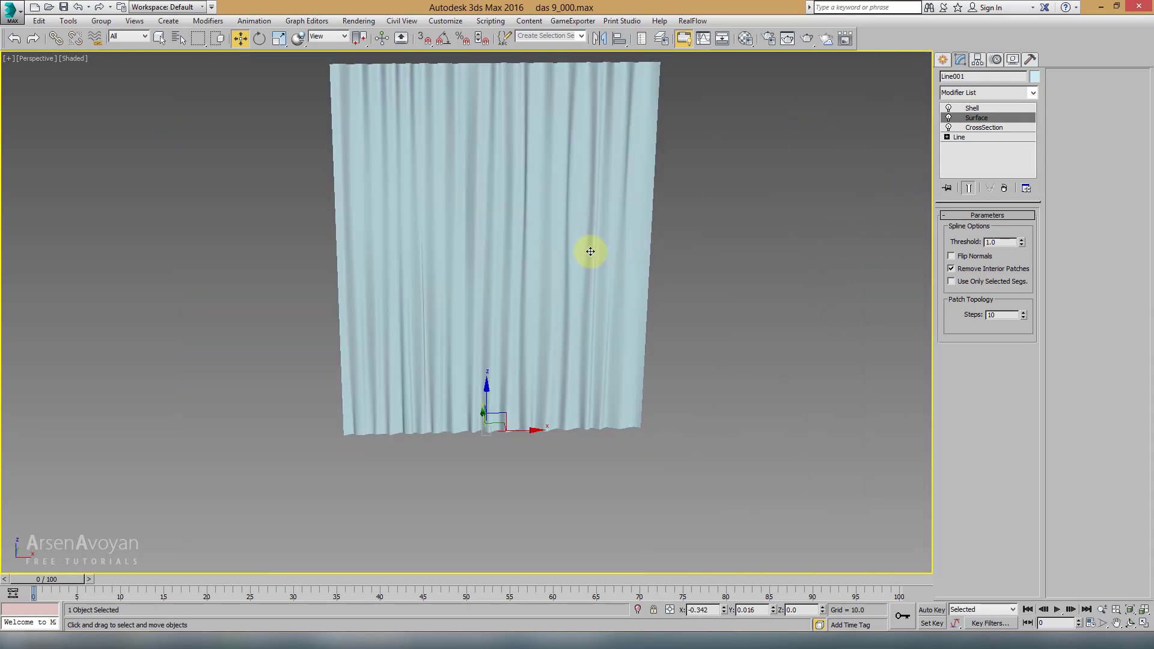
pyautogui.moveTo(590, 251)
pyautogui.mouseDown(button='middle')
pyautogui.moveTo(489, 232)
pyautogui.moveTo(483, 203)
pyautogui.mouseUp(button='middle')
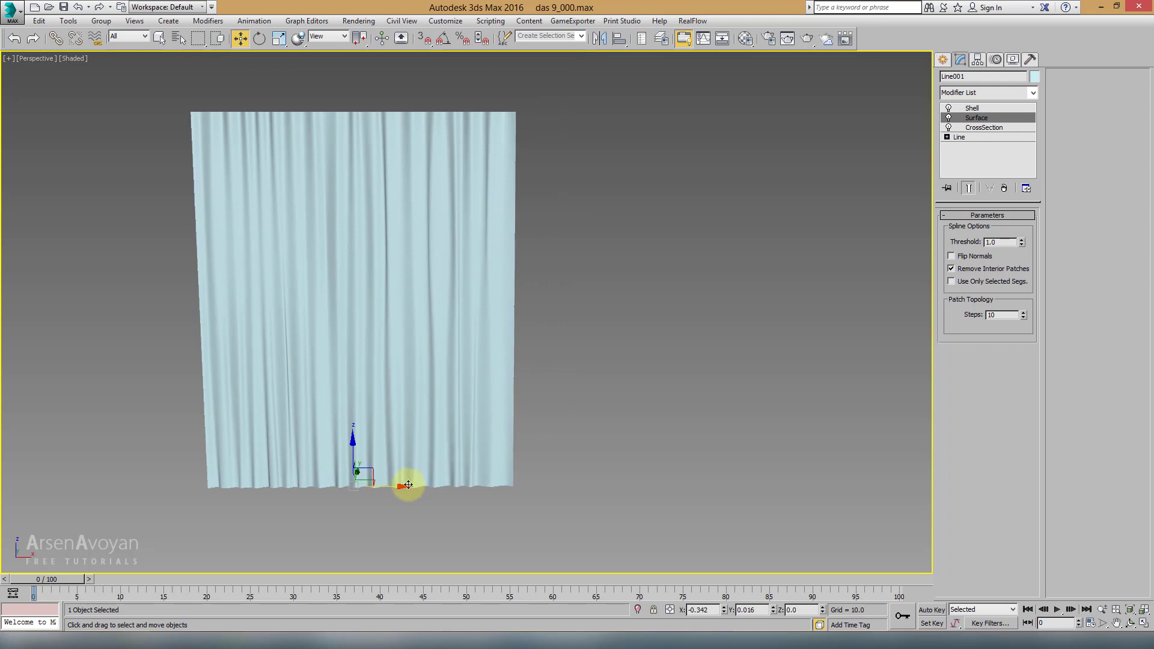
pyautogui.keyDown('shift'); pyautogui.moveTo(395, 488); pyautogui.dragTo(774, 503); pyautogui.keyUp('shift')
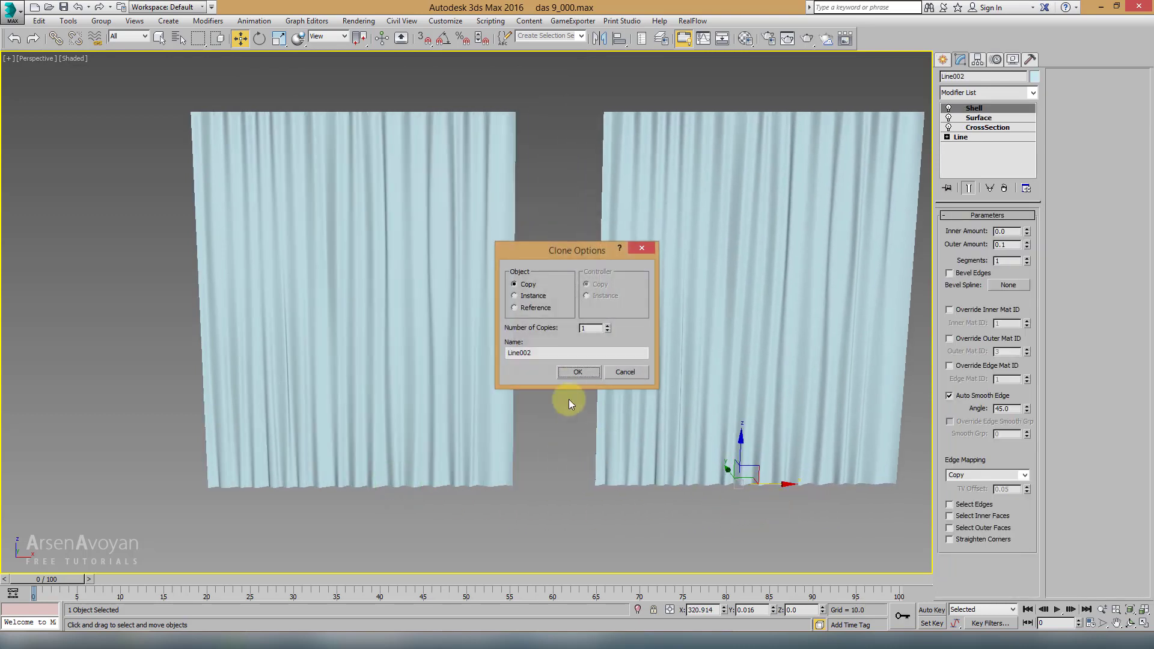
pyautogui.click(575, 372)
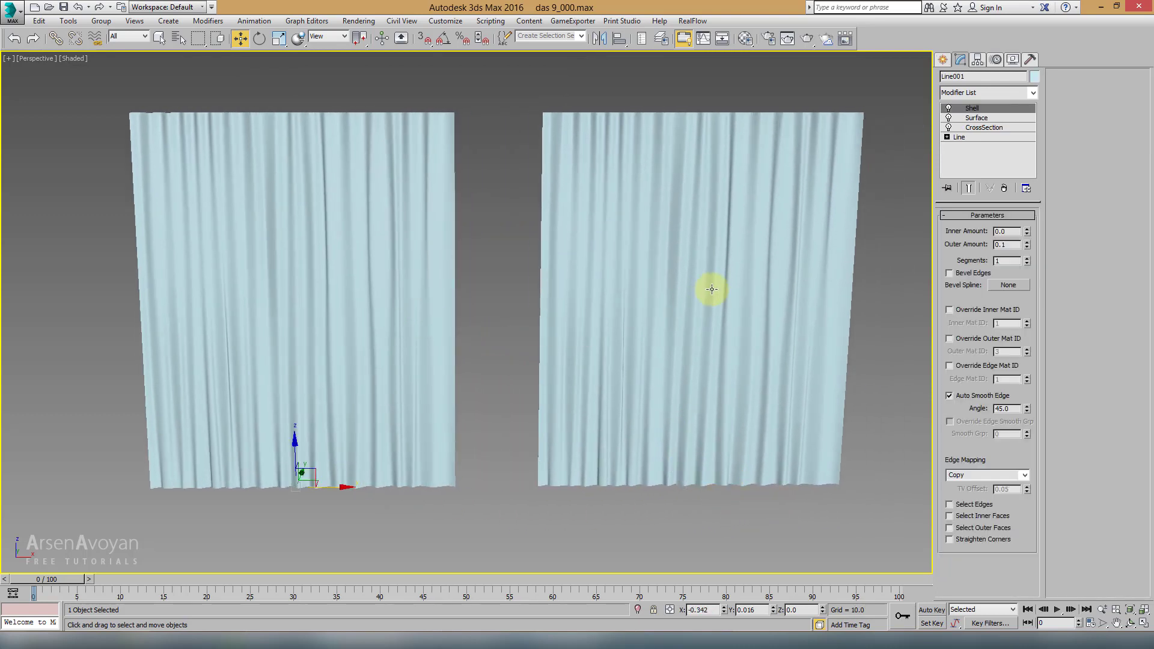
pyautogui.keyDown('alt'); pyautogui.moveTo(707, 277); pyautogui.dragTo(771, 258, button='middle'); pyautogui.keyUp('alt')
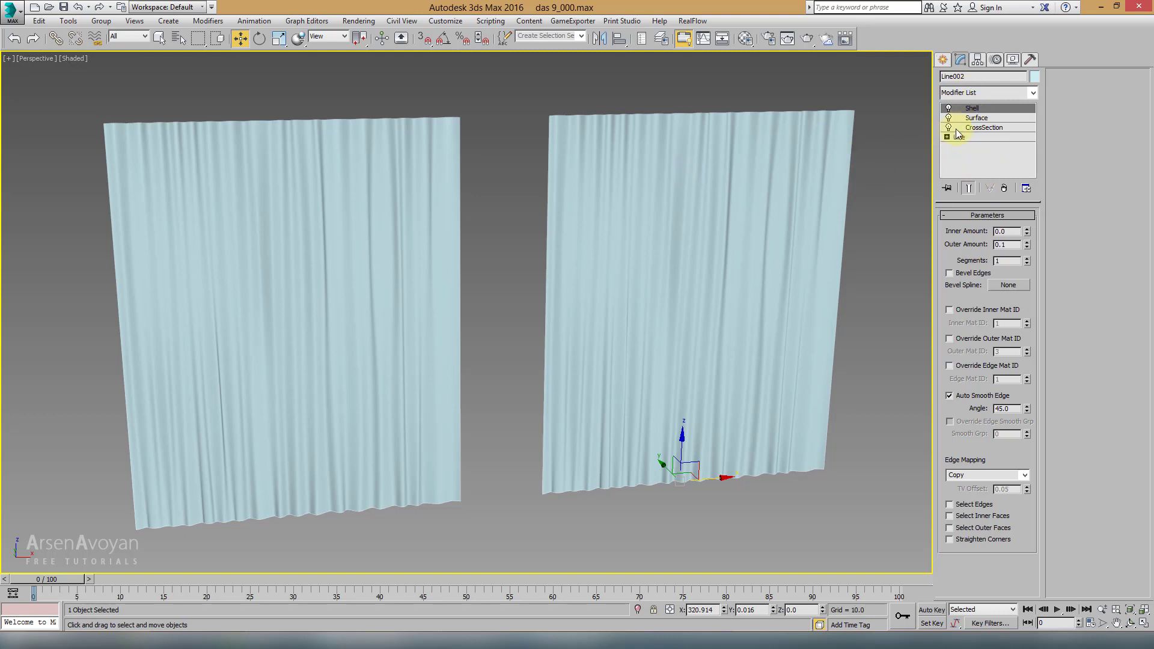
# At Line002's Spline sub-object level, scale the lower middle cross-section inward
pyautogui.click(948, 138)
pyautogui.click(968, 165)
pyautogui.moveTo(790, 201)
pyautogui.keyDown('alt'); pyautogui.mouseDown(button='middle')
pyautogui.moveTo(634, 205)
pyautogui.moveTo(593, 136)
pyautogui.mouseUp(button='middle'); pyautogui.keyUp('alt')
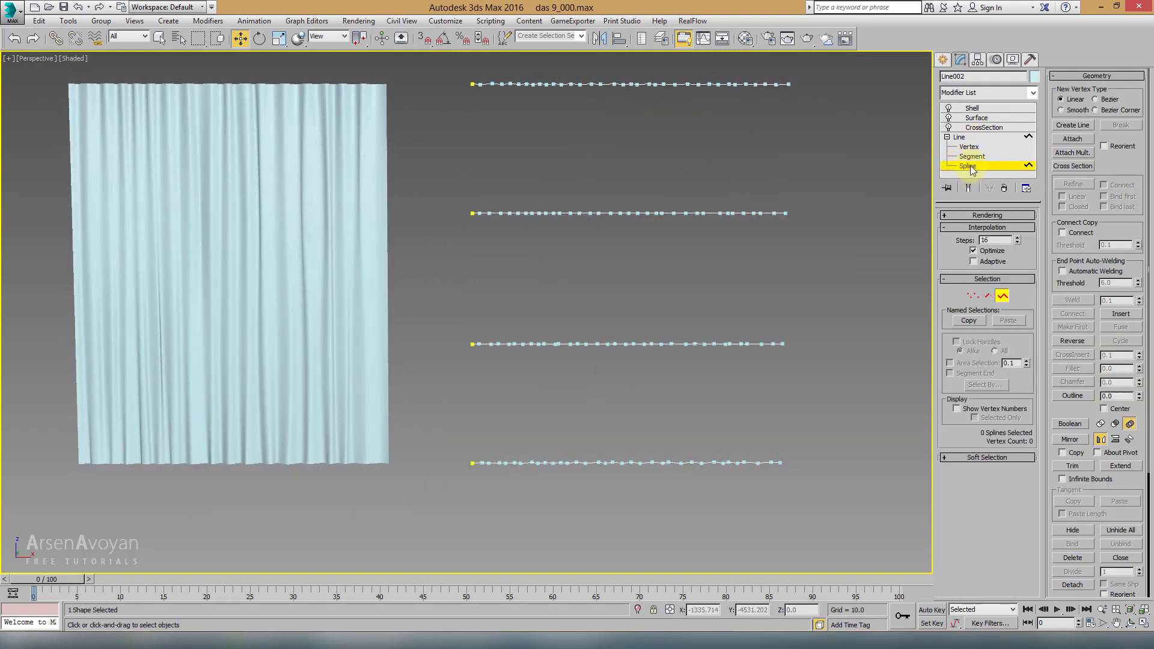
pyautogui.click(973, 188)
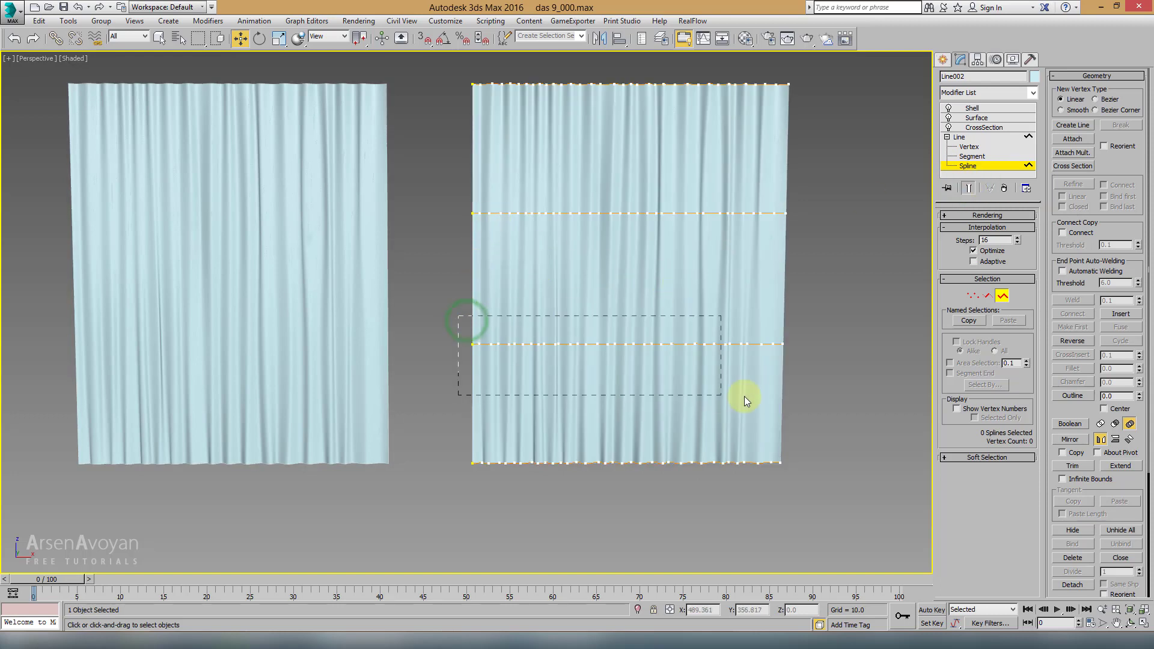
pyautogui.moveTo(826, 386); pyautogui.dragTo(825, 386)
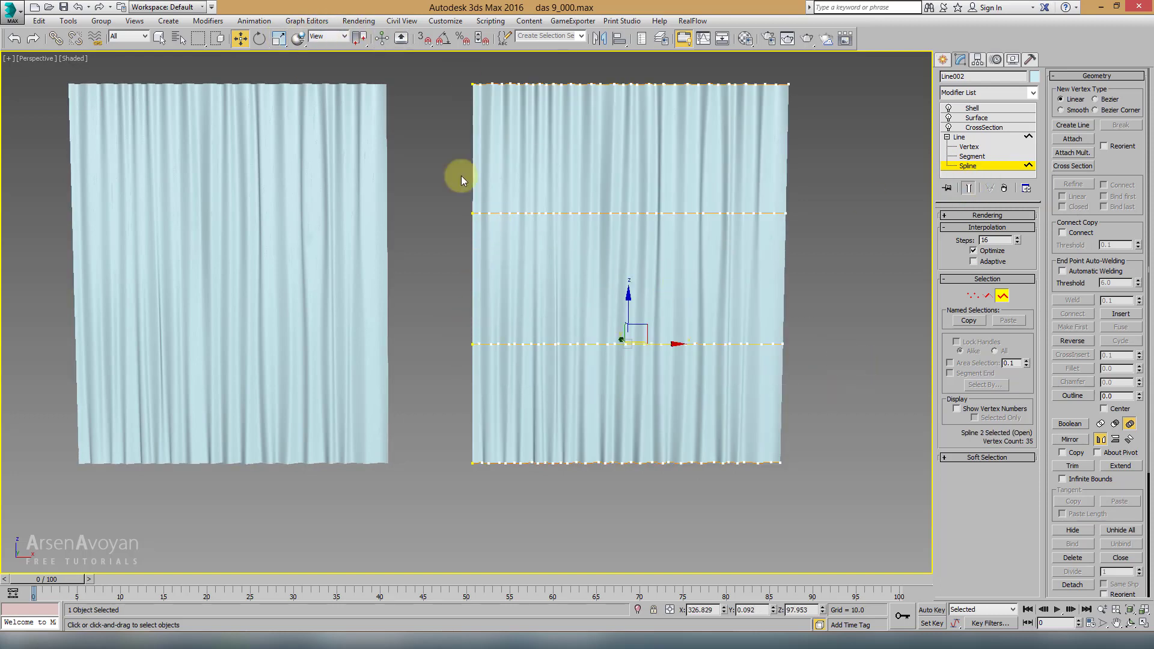
pyautogui.click(279, 37)
pyautogui.moveTo(574, 348); pyautogui.dragTo(600, 380)
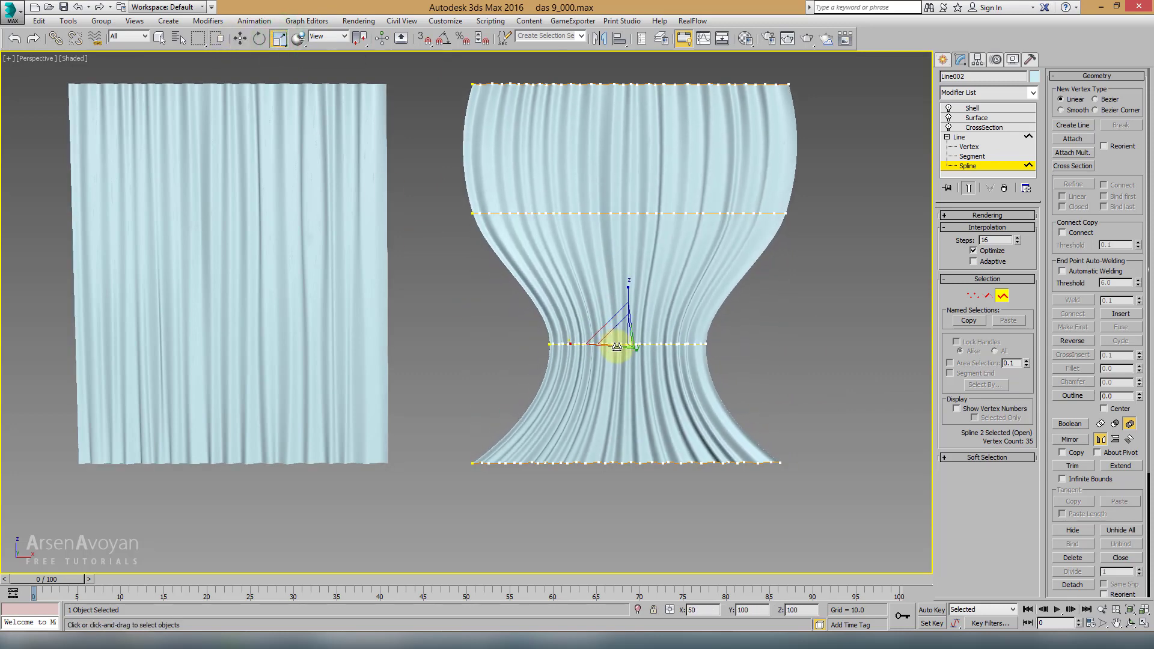
# Scale the bottom cross-section into a funnel and shrink the upper middle cross-section
pyautogui.moveTo(813, 521); pyautogui.dragTo(813, 521)
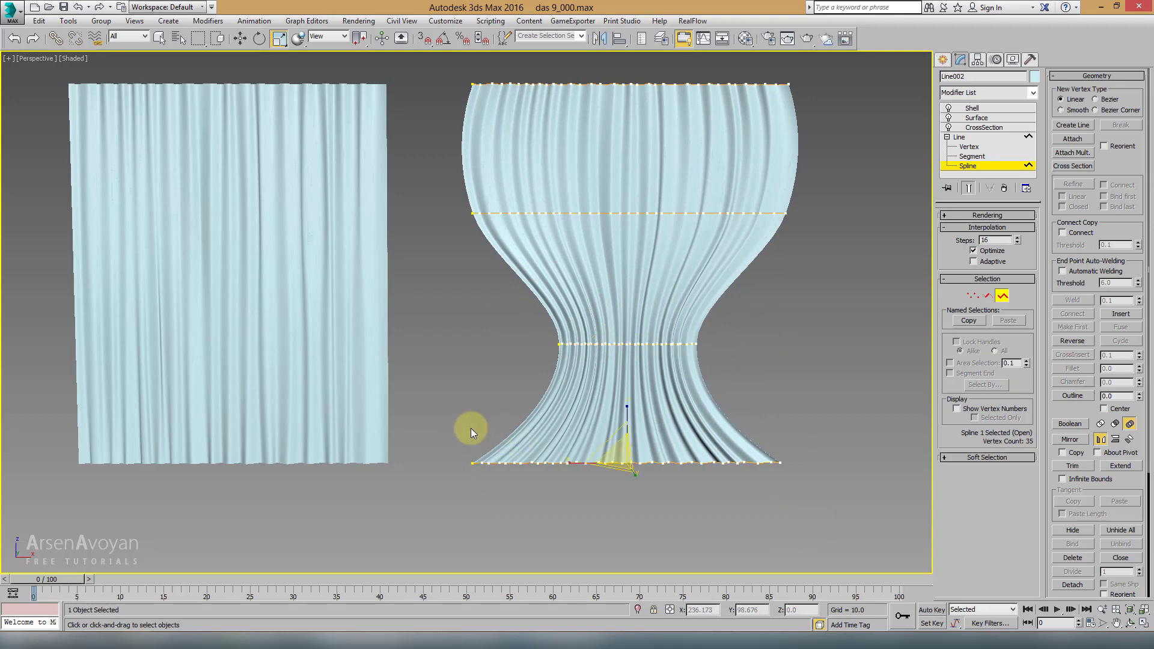
pyautogui.keyDown('alt'); pyautogui.moveTo(428, 402); pyautogui.dragTo(566, 470, button='middle'); pyautogui.keyUp('alt')
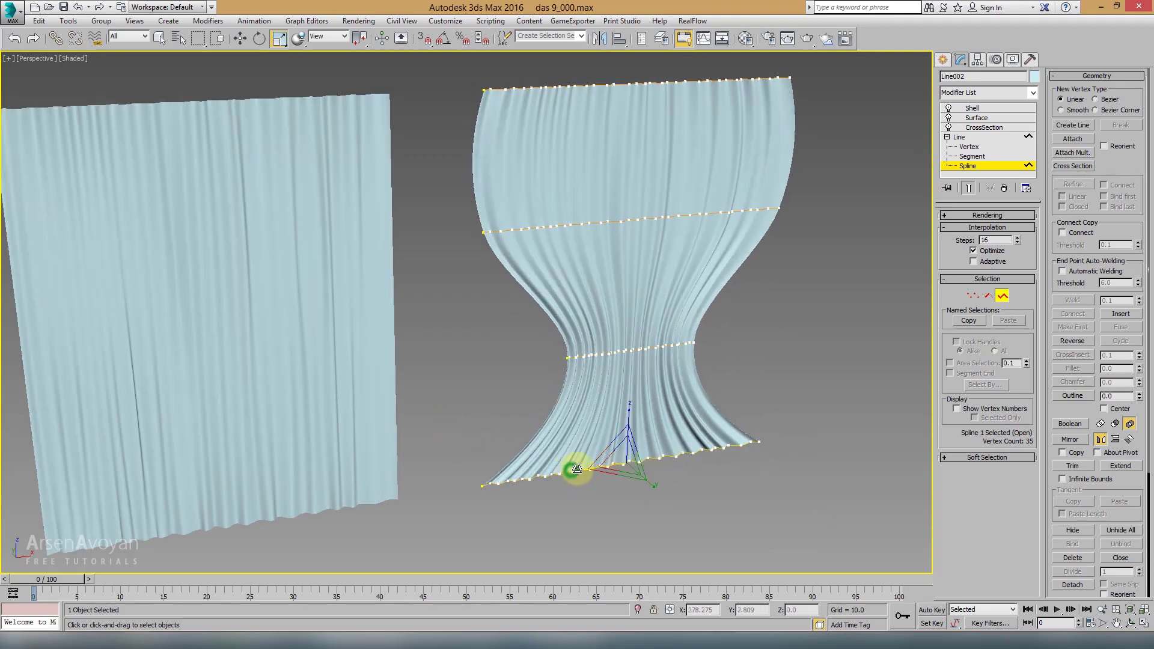
pyautogui.moveTo(566, 469); pyautogui.dragTo(682, 456)
pyautogui.keyDown('alt'); pyautogui.moveTo(674, 389); pyautogui.dragTo(487, 217, button='middle'); pyautogui.keyUp('alt')
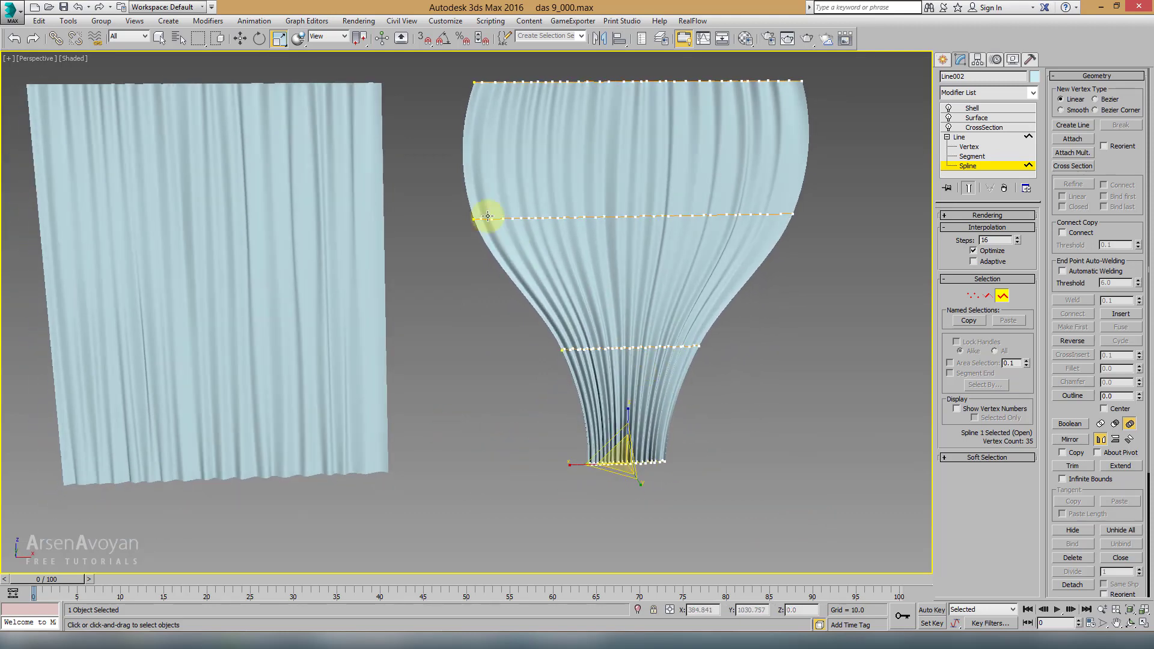
pyautogui.moveTo(776, 278); pyautogui.dragTo(777, 278)
pyautogui.moveTo(576, 222); pyautogui.dragTo(598, 220)
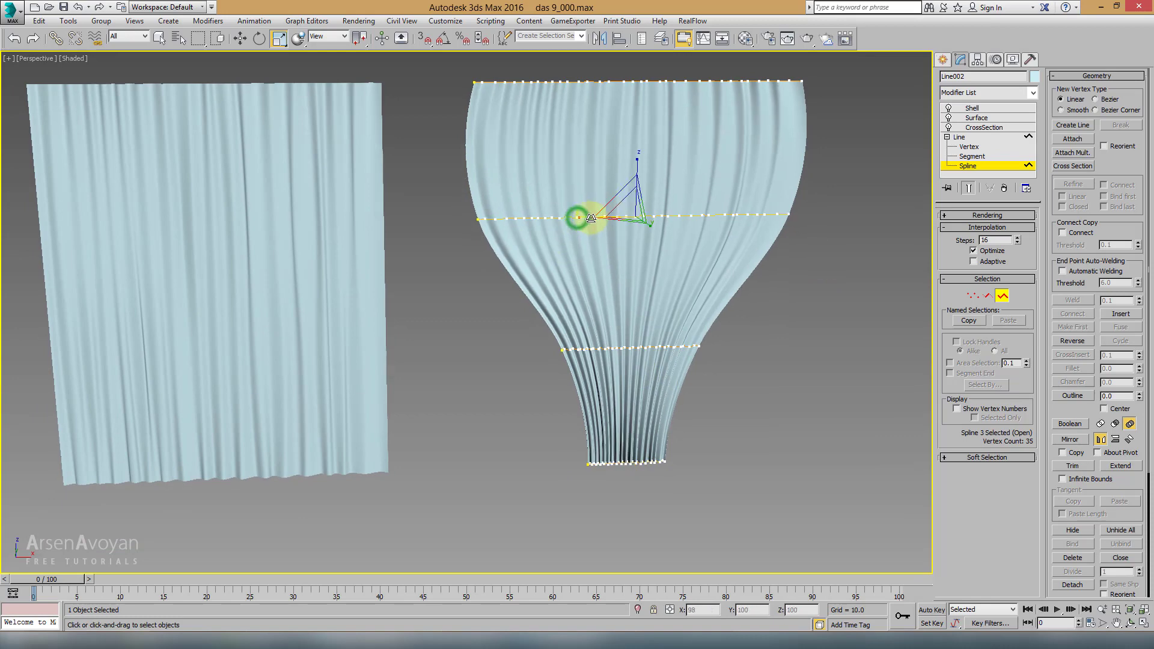
# Move the middle cross-section left so the copied curtain bends sideways
pyautogui.rightClick(597, 221)
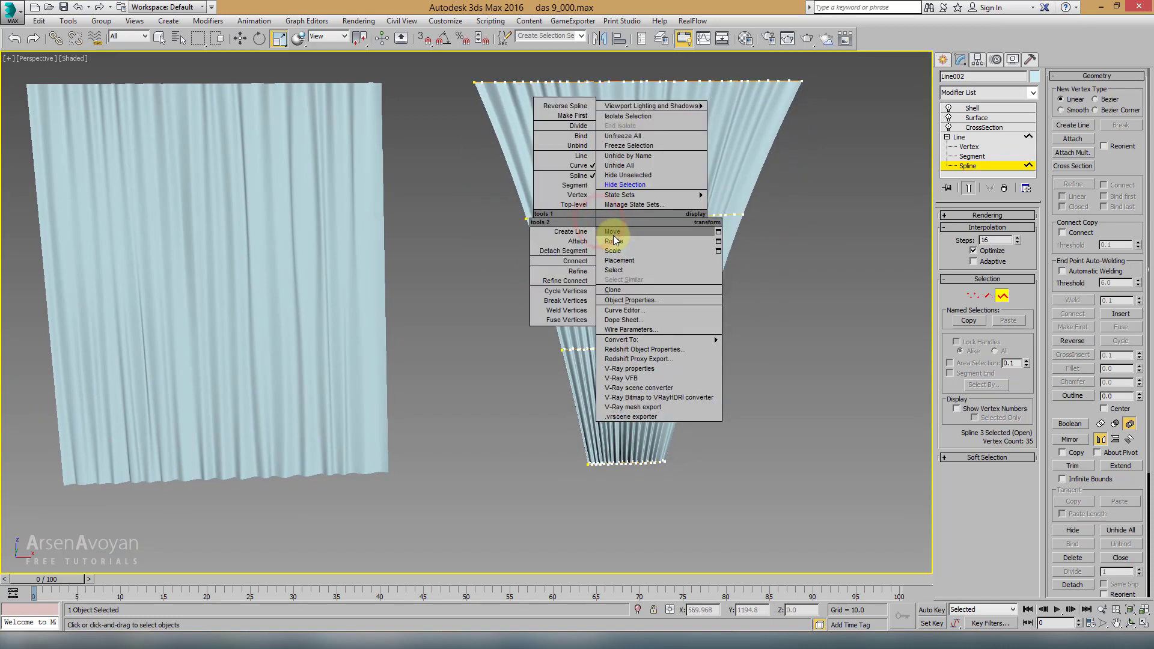
pyautogui.click(628, 245)
pyautogui.moveTo(670, 216); pyautogui.dragTo(635, 219)
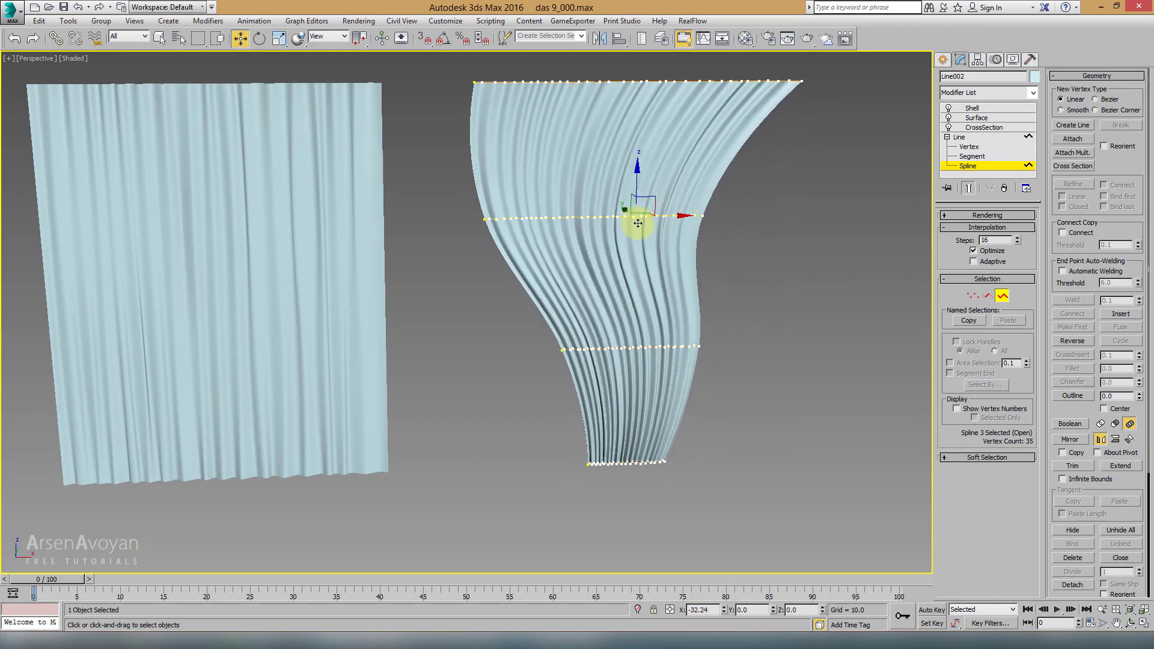
pyautogui.keyDown('alt'); pyautogui.moveTo(631, 221); pyautogui.dragTo(647, 222, button='middle'); pyautogui.keyUp('alt')
pyautogui.click(640, 214)
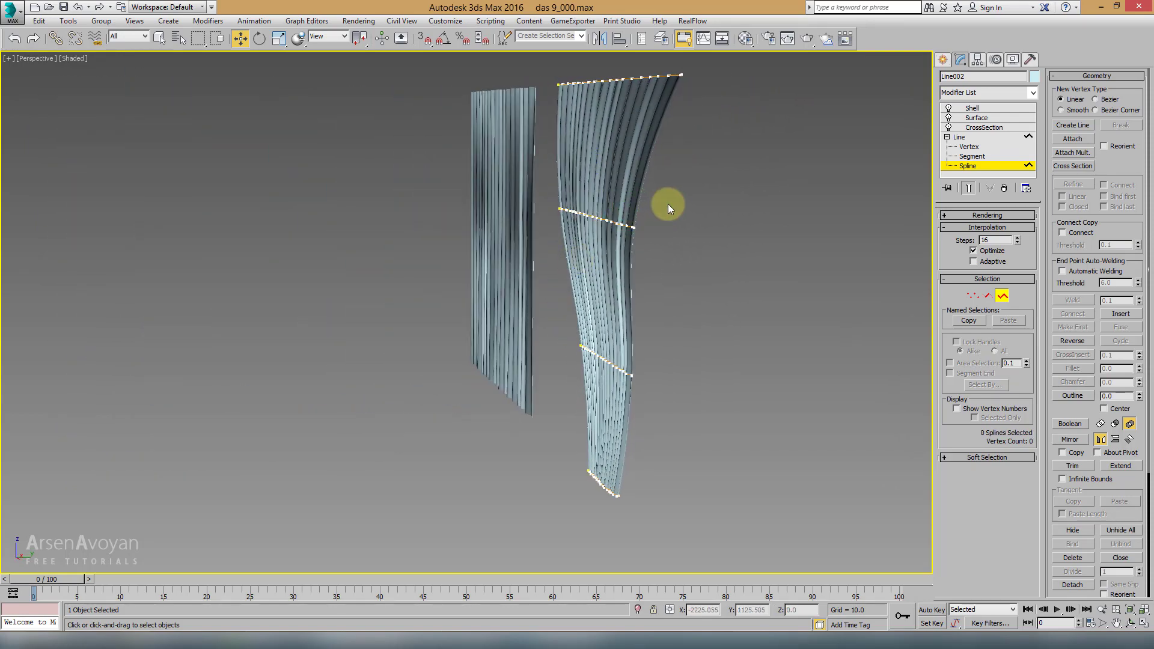
pyautogui.moveTo(530, 250); pyautogui.dragTo(532, 251)
pyautogui.moveTo(631, 220); pyautogui.dragTo(605, 243)
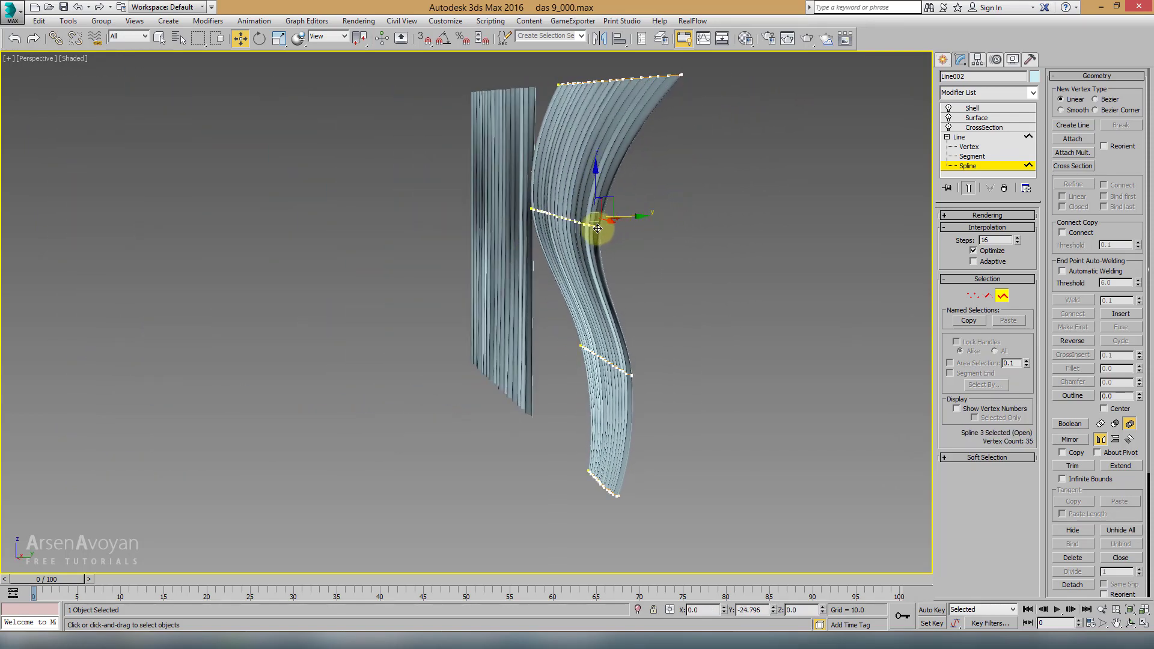
pyautogui.moveTo(605, 243)
pyautogui.keyDown('alt'); pyautogui.mouseDown(button='middle')
pyautogui.moveTo(472, 218)
pyautogui.moveTo(690, 245)
pyautogui.moveTo(562, 250)
pyautogui.moveTo(539, 218)
pyautogui.mouseUp(button='middle'); pyautogui.keyUp('alt')
# Switch to a maximized Front wireframe view and undo the middle spline's sideways move
pyautogui.press('f')
pyautogui.press('F3')
pyautogui.scroll(-3, 780, 192)
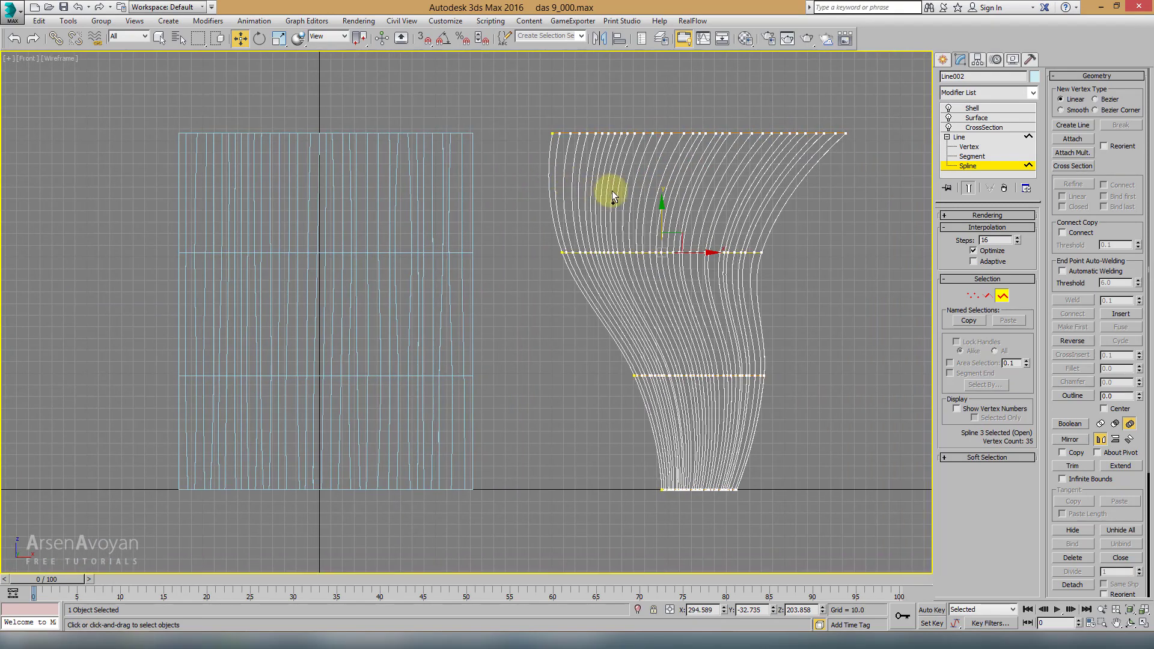
pyautogui.hotkey('ctrl', 'z')
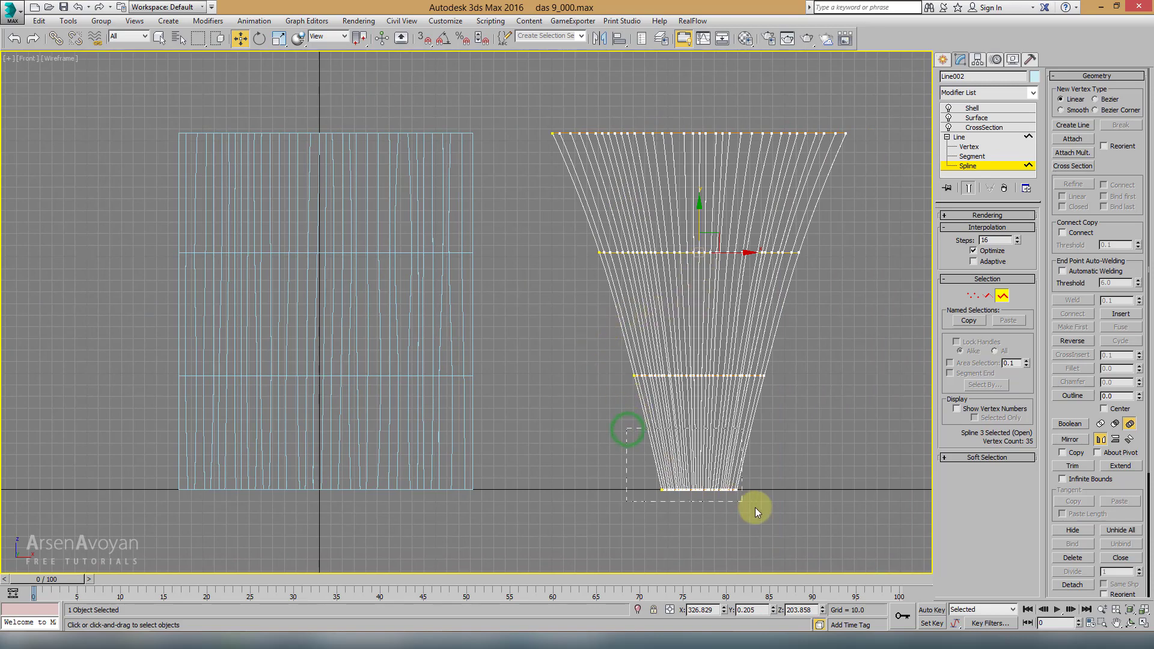
# Widen the bottom cross-section and pinch the upper and lower middle splines into a narrow waist
pyautogui.moveTo(755, 507); pyautogui.dragTo(755, 508)
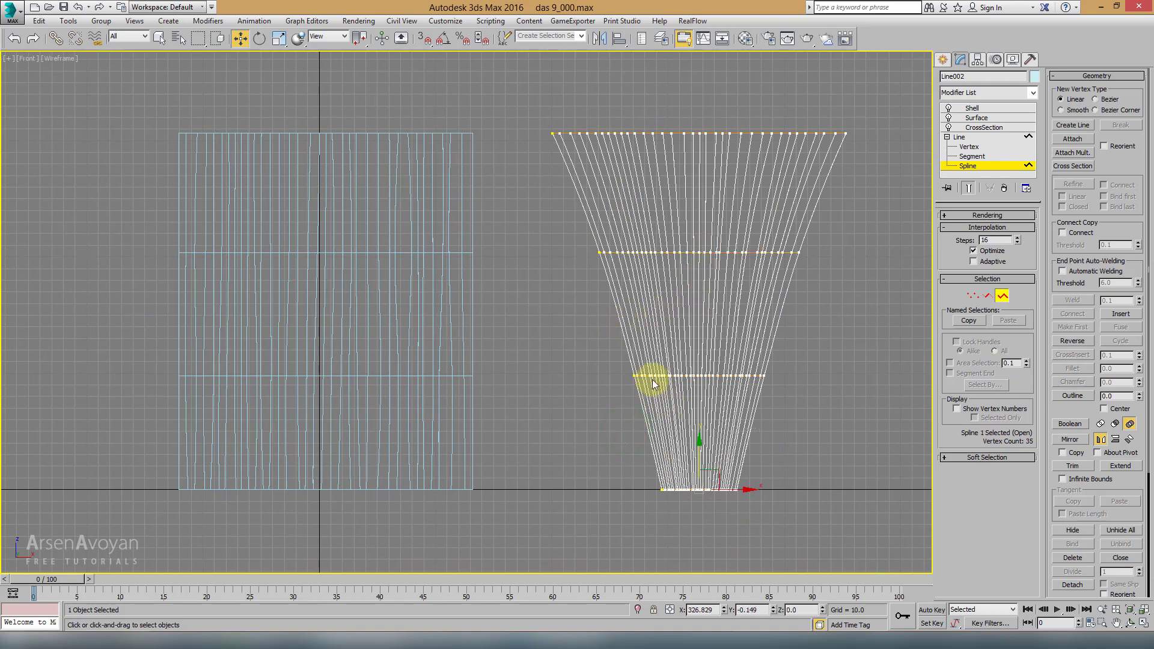
pyautogui.click(280, 41)
pyautogui.scroll(2, 859, 397)
pyautogui.moveTo(686, 529); pyautogui.dragTo(704, 529)
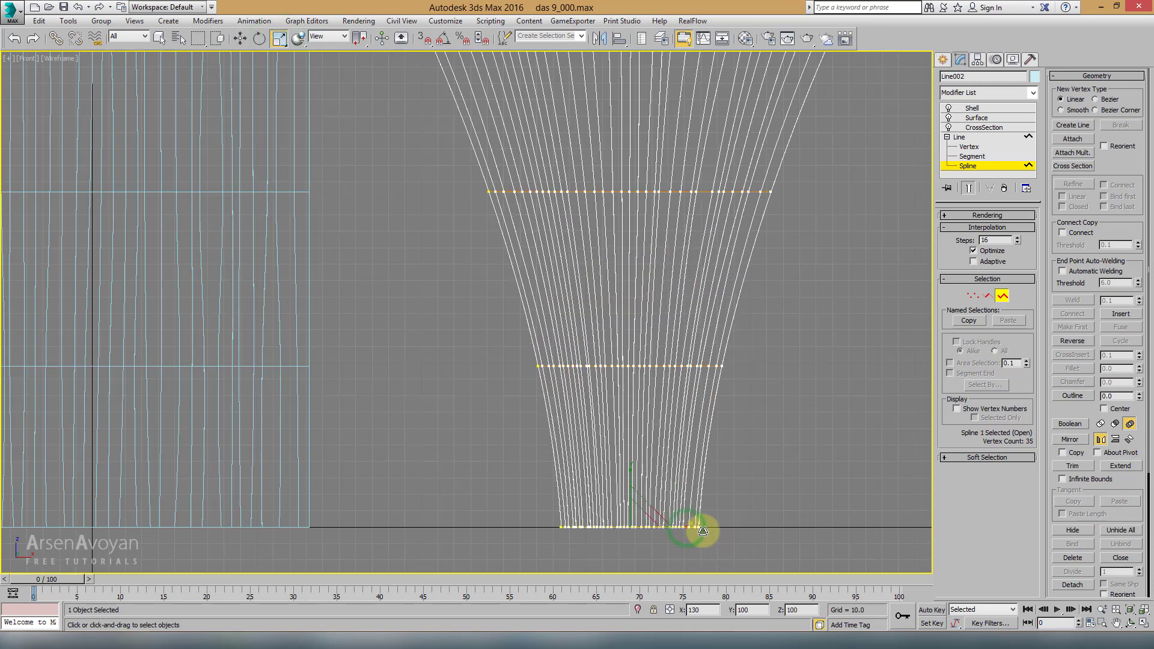
pyautogui.moveTo(799, 212); pyautogui.dragTo(568, 251)
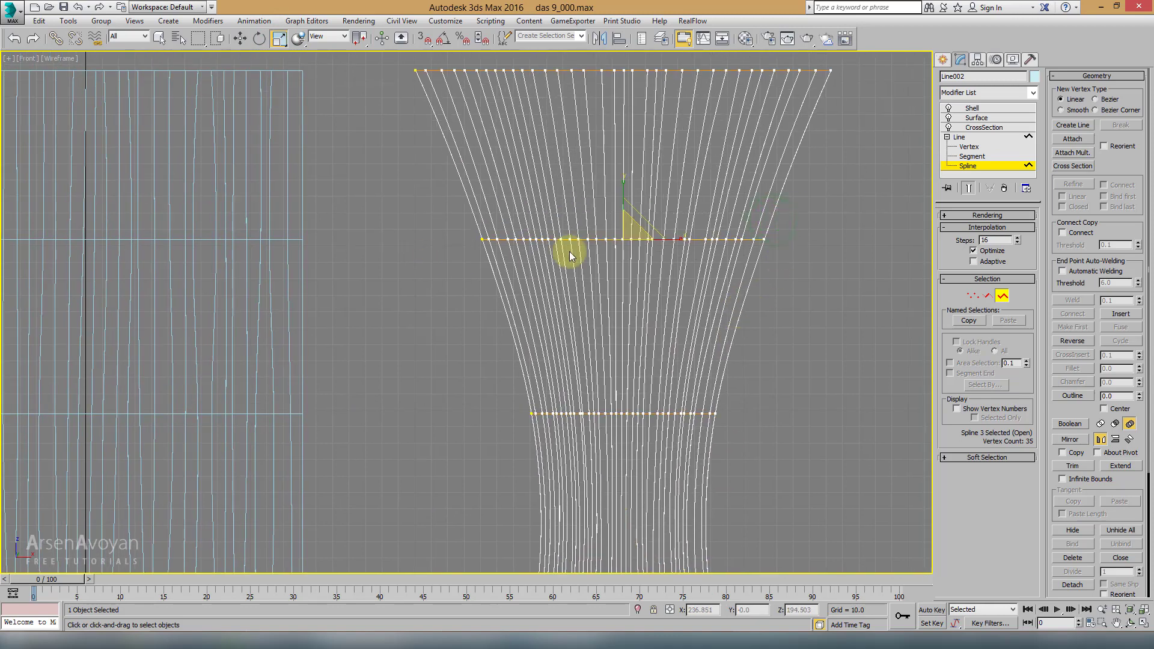
pyautogui.moveTo(670, 241); pyautogui.dragTo(755, 340)
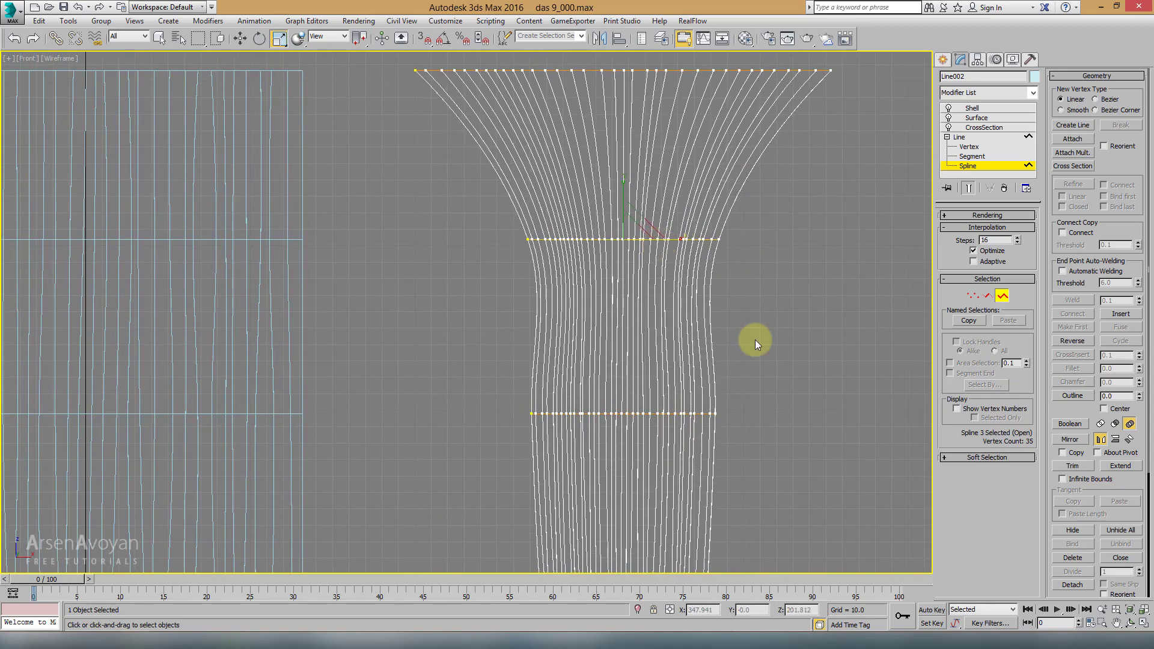
pyautogui.moveTo(475, 458); pyautogui.dragTo(475, 458)
pyautogui.moveTo(654, 414)
pyautogui.mouseDown()
pyautogui.moveTo(611, 432)
pyautogui.moveTo(454, 434)
pyautogui.moveTo(555, 430)
pyautogui.mouseUp()
# Back in shaded Perspective view, adjust the width of the waist cross-section
pyautogui.press('p')
pyautogui.press('F3')
pyautogui.keyDown('alt'); pyautogui.moveTo(702, 372); pyautogui.dragTo(705, 351, button='middle'); pyautogui.keyUp('alt')
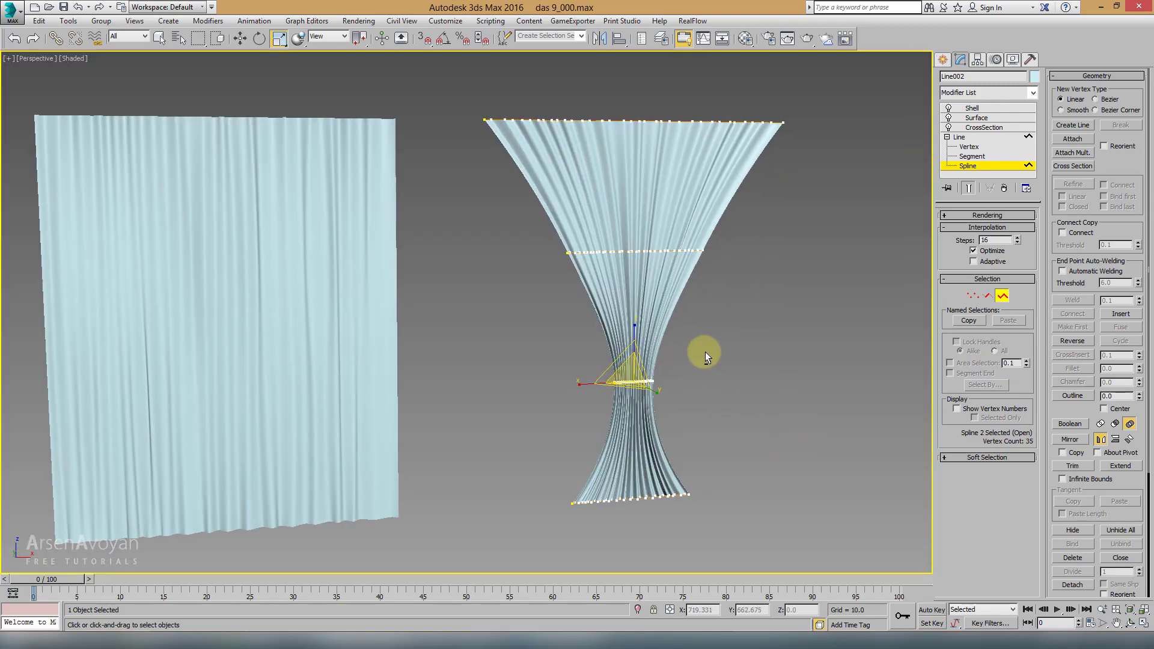
pyautogui.moveTo(585, 385); pyautogui.dragTo(545, 325)
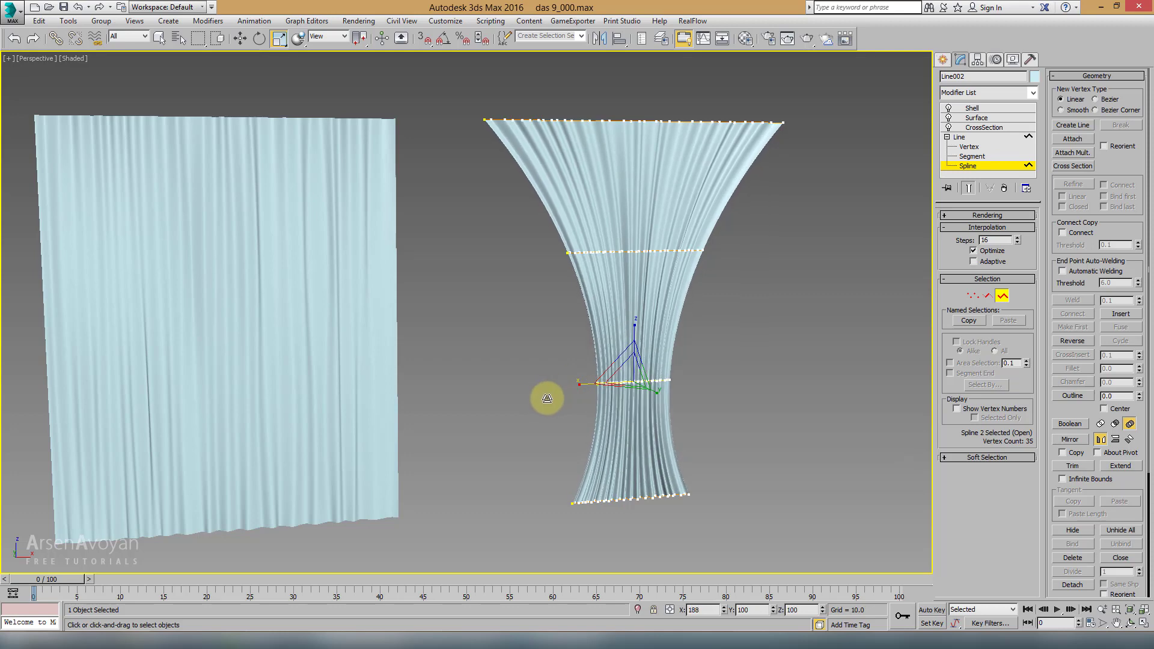
pyautogui.keyDown('alt'); pyautogui.moveTo(546, 324); pyautogui.dragTo(541, 279, button='middle'); pyautogui.keyUp('alt')
# Move the top cross-section right and reposition the upper middle spline to sweep the drape
pyautogui.moveTo(806, 168)
pyautogui.mouseDown()
pyautogui.moveTo(725, 153)
pyautogui.moveTo(683, 116)
pyautogui.moveTo(676, 124)
pyautogui.moveTo(699, 120)
pyautogui.mouseUp()
pyautogui.press('w')
pyautogui.moveTo(702, 352); pyautogui.dragTo(720, 325, button='middle')
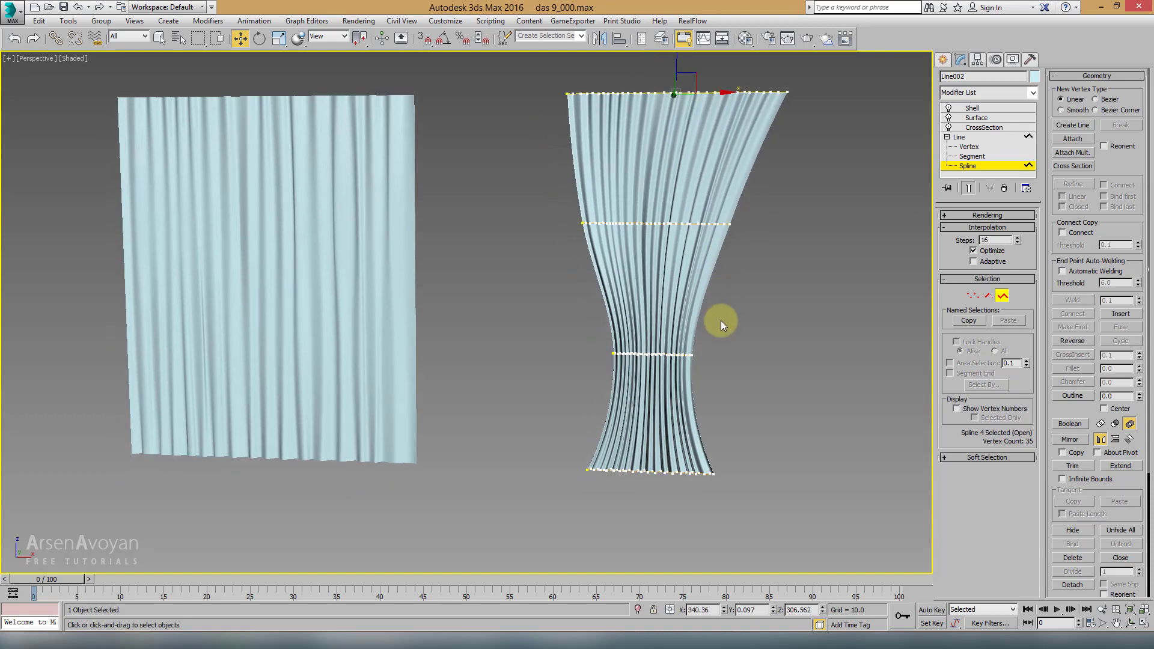
pyautogui.moveTo(696, 355); pyautogui.dragTo(686, 354)
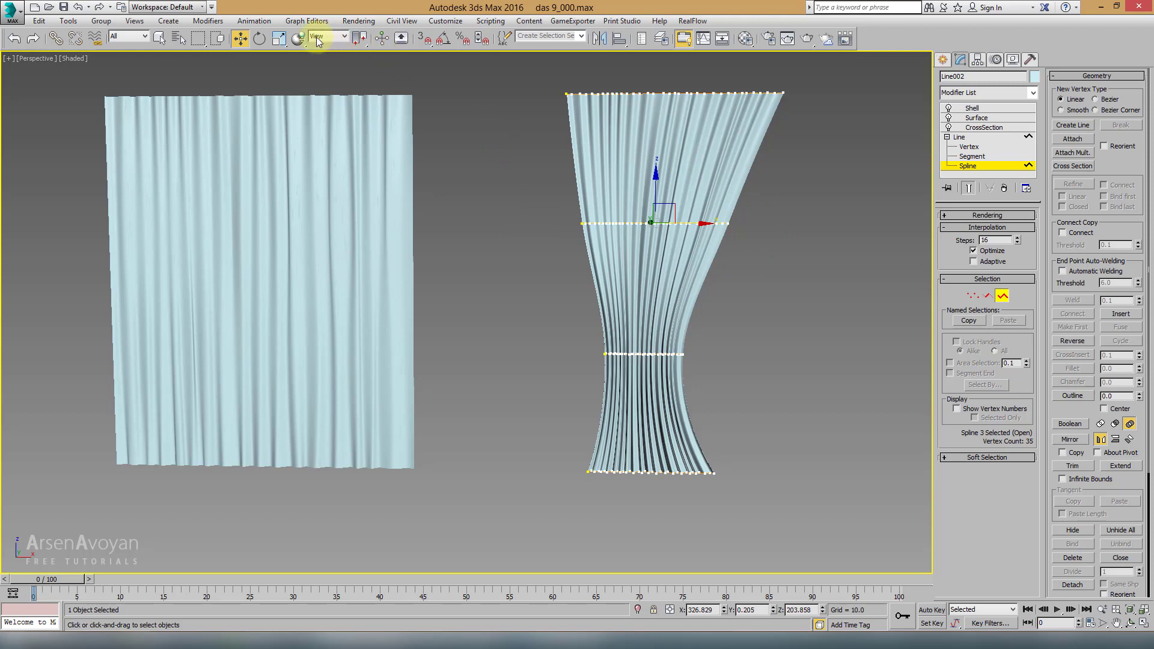
pyautogui.click(279, 38)
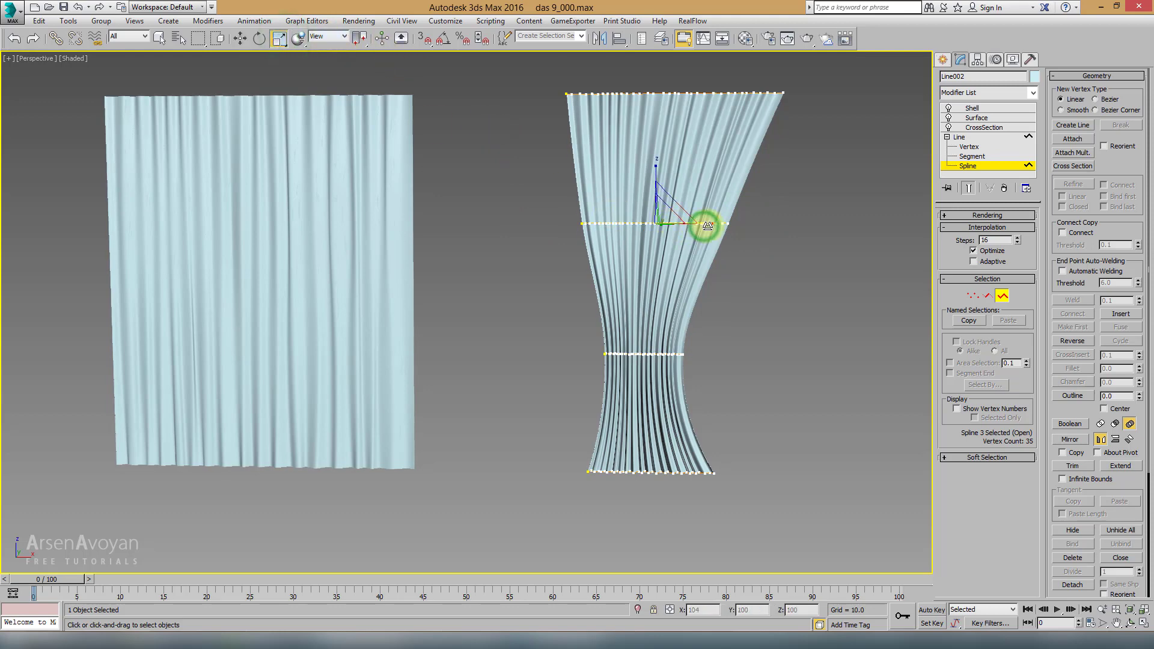
pyautogui.rightClick(707, 226)
pyautogui.click(718, 236)
pyautogui.moveTo(696, 224); pyautogui.dragTo(707, 225)
# Exit Spline sub-object level and orbit and zoom to review both curtains
pyautogui.click(996, 296)
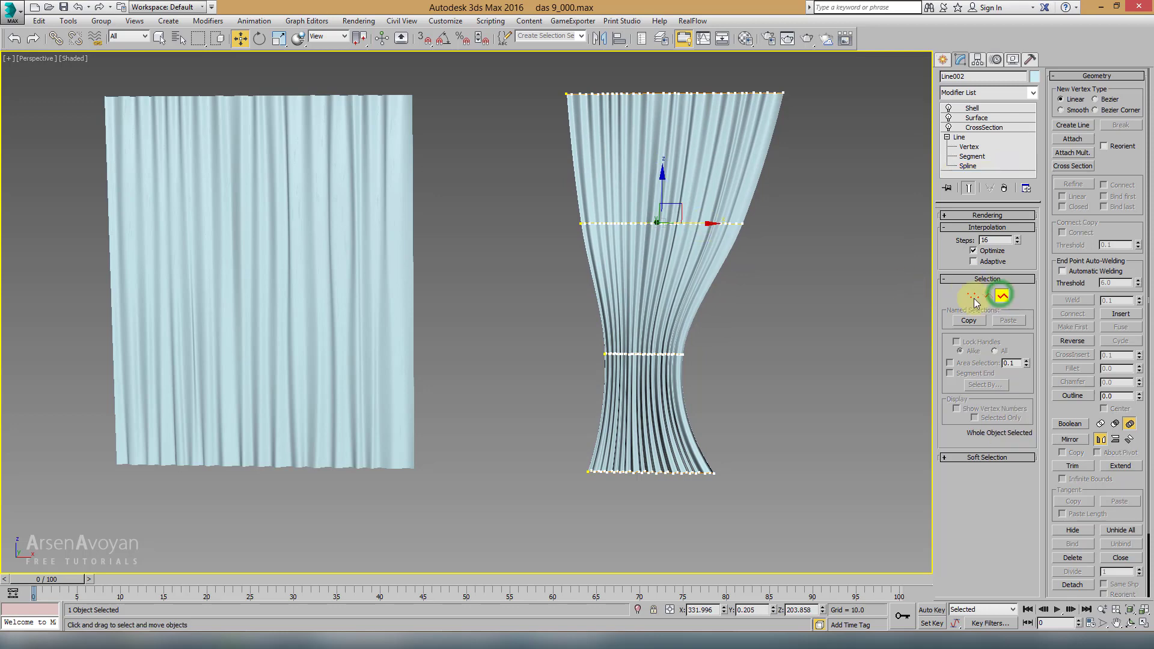
pyautogui.scroll(5, 753, 319)
pyautogui.scroll(2, 673, 298)
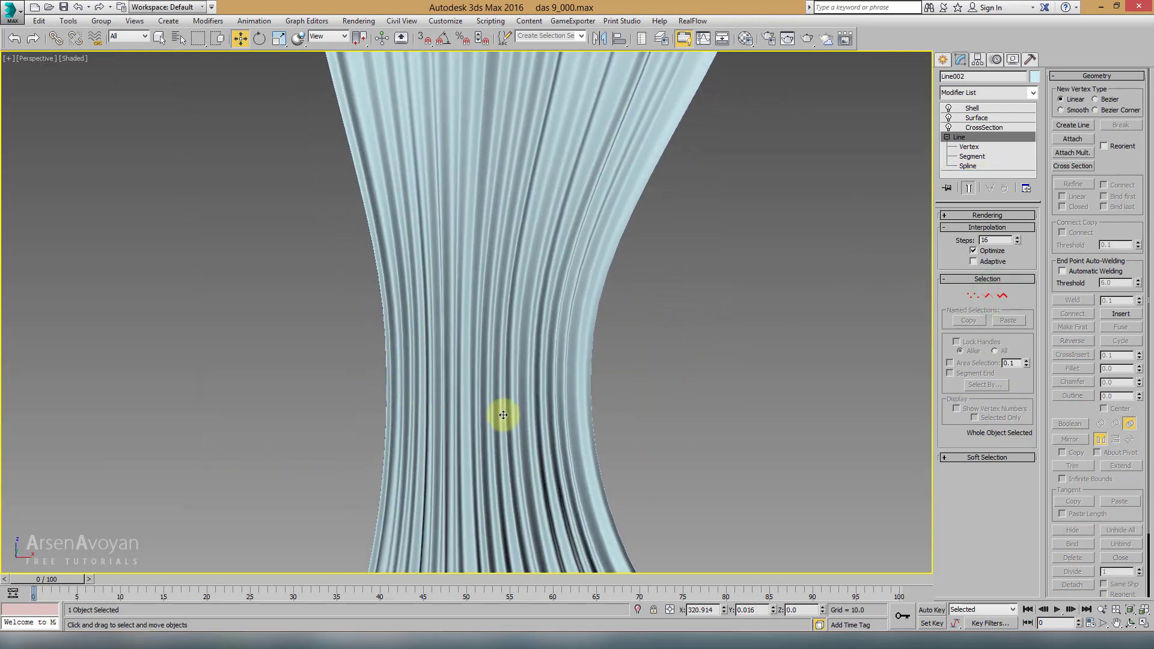
pyautogui.keyDown('alt'); pyautogui.moveTo(554, 361); pyautogui.dragTo(327, 327, button='middle'); pyautogui.keyUp('alt')
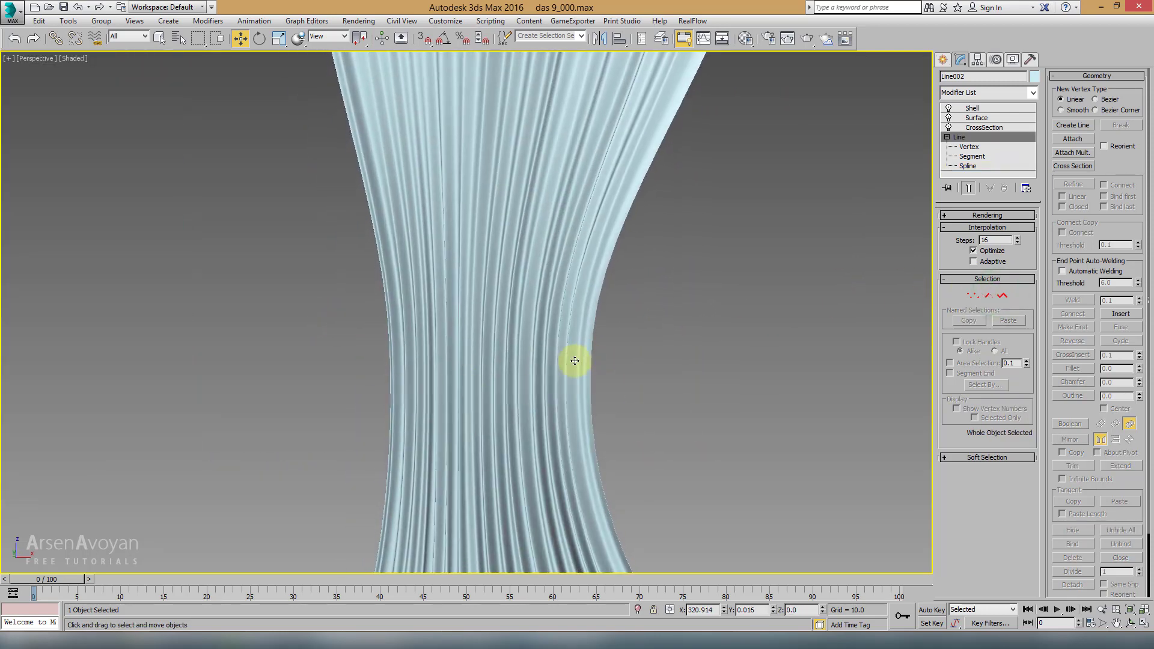
pyautogui.moveTo(577, 361)
pyautogui.keyDown('alt'); pyautogui.mouseDown(button='middle')
pyautogui.moveTo(470, 359)
pyautogui.moveTo(528, 314)
pyautogui.mouseUp(button='middle'); pyautogui.keyUp('alt')
pyautogui.scroll(-4, 554, 275)
pyautogui.scroll(-1, 605, 249)
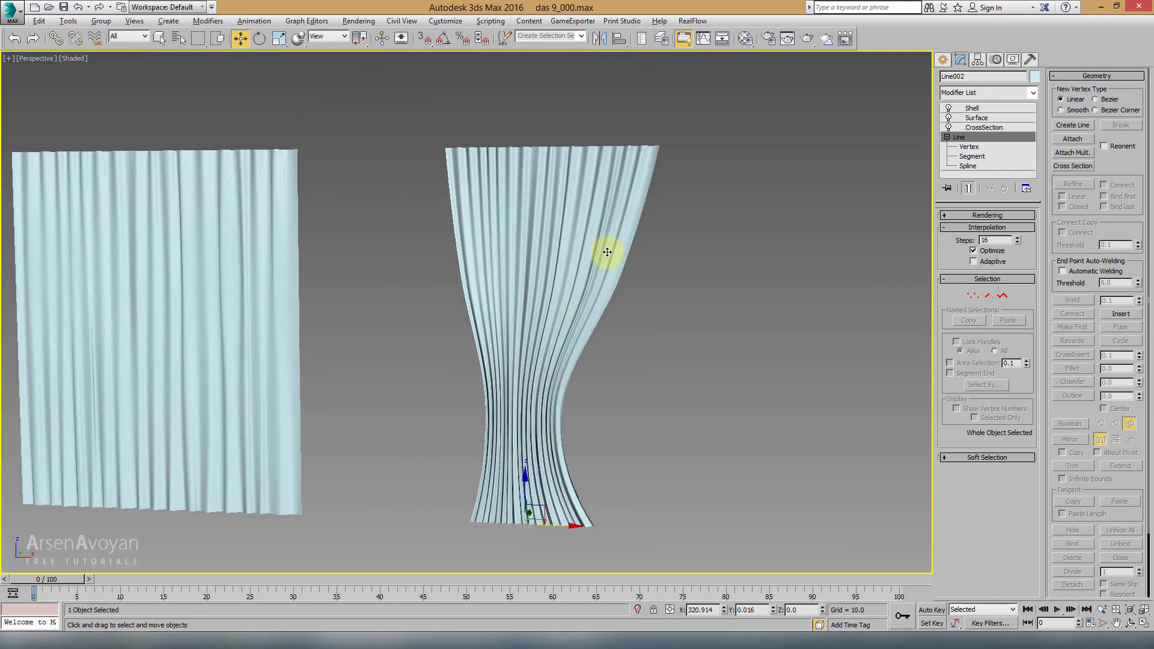
pyautogui.scroll(6, 557, 230)
pyautogui.scroll(-4, 606, 190)
pyautogui.scroll(-1, 585, 222)
# Clone the drape, mirror the copy on X, and slide Line003 beside the original
pyautogui.scroll(-3, 587, 237)
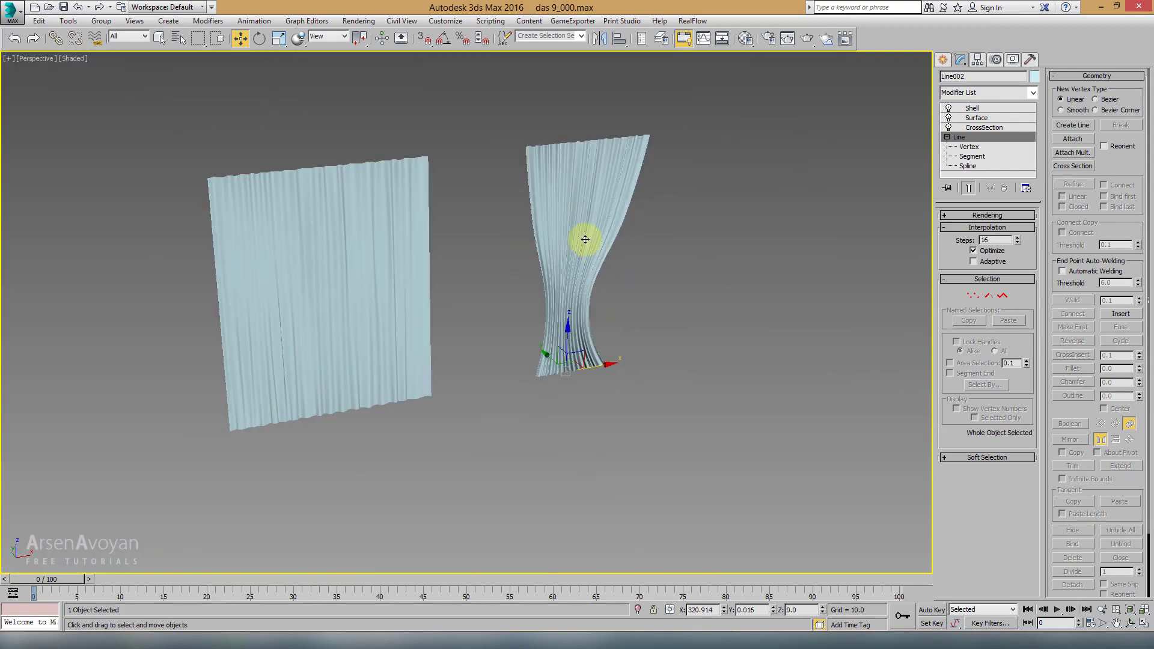
pyautogui.keyDown('shift'); pyautogui.moveTo(607, 381); pyautogui.dragTo(791, 399); pyautogui.keyUp('shift')
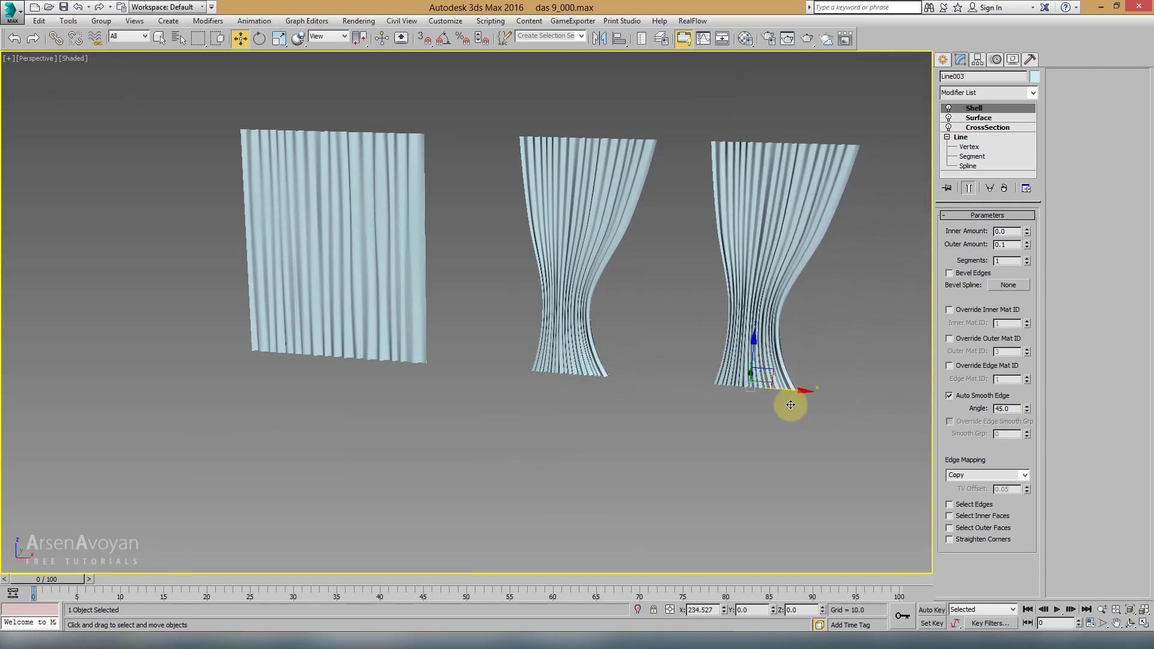
pyautogui.click(588, 369)
pyautogui.click(599, 38)
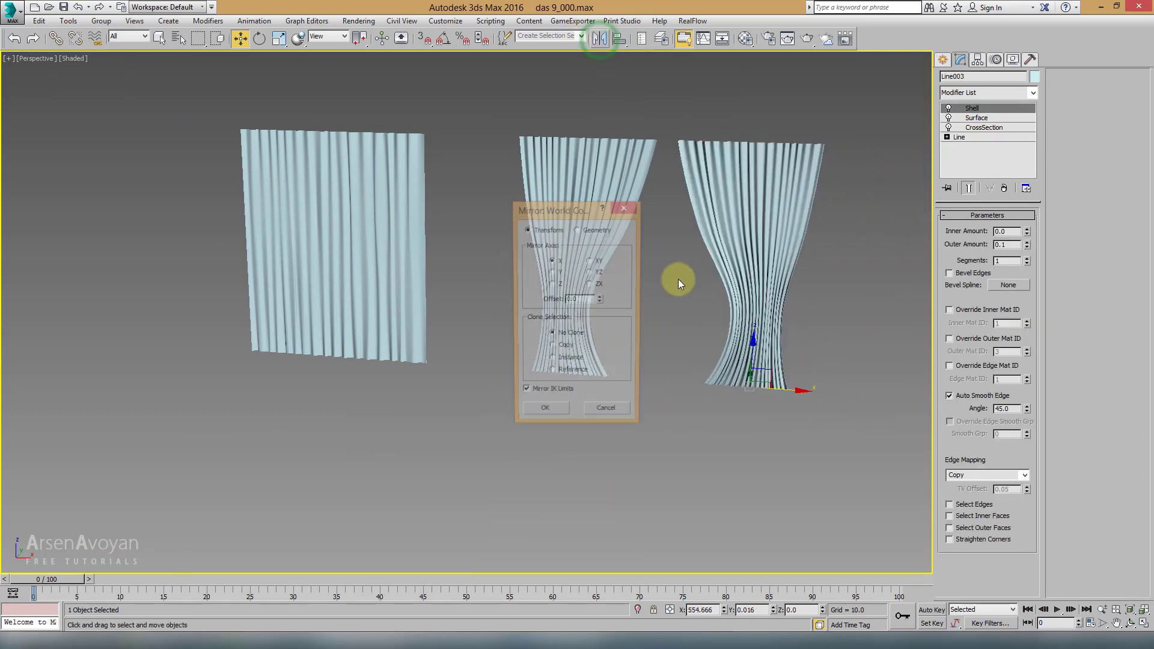
pyautogui.click(560, 411)
pyautogui.moveTo(801, 392); pyautogui.dragTo(790, 395)
pyautogui.click(361, 270)
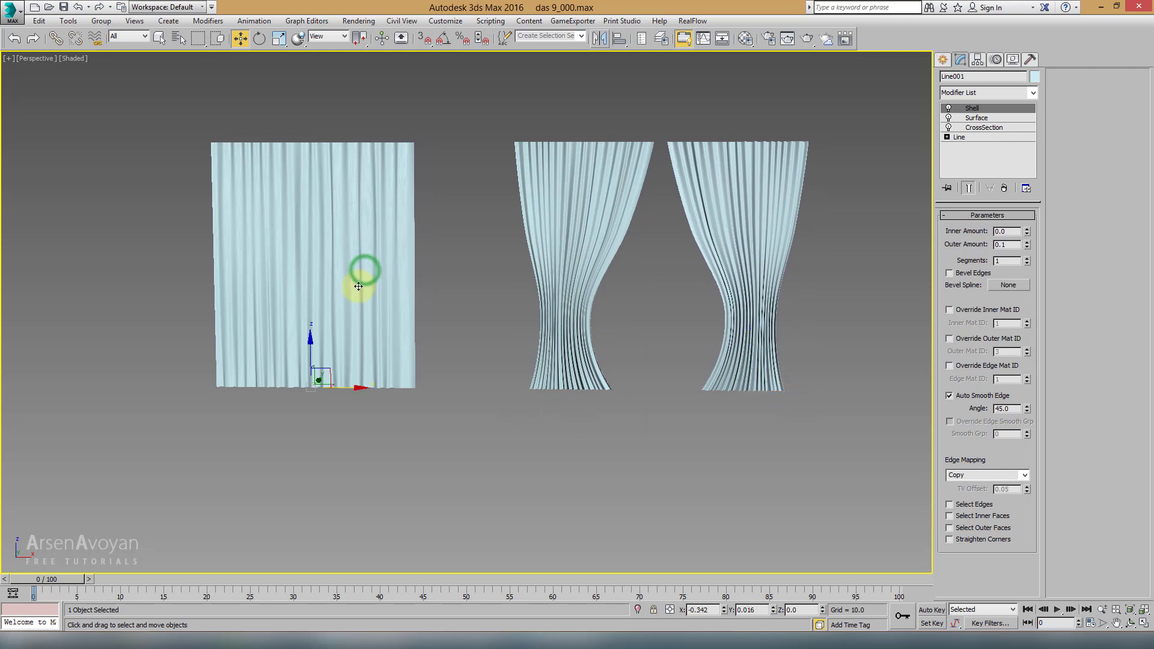
# Copy the flat panel above the drapes, trying a vertical squash and then undoing it
pyautogui.keyDown('shift'); pyautogui.moveTo(369, 336); pyautogui.dragTo(697, 155); pyautogui.keyUp('shift')
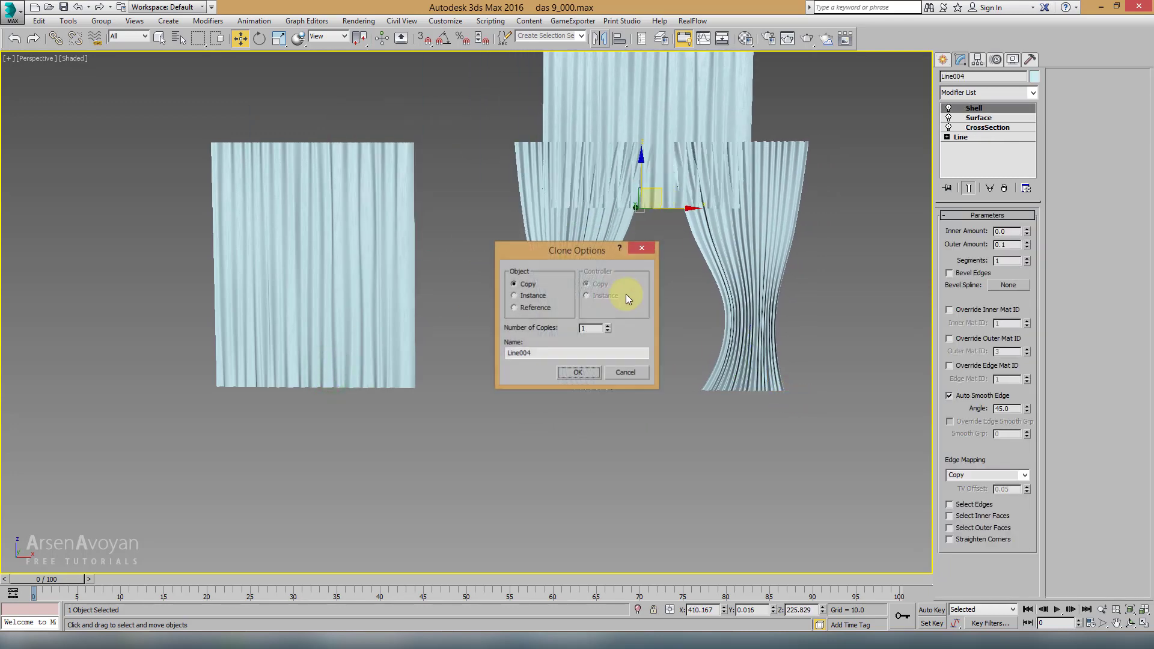
pyautogui.click(579, 372)
pyautogui.keyDown('alt'); pyautogui.moveTo(587, 283); pyautogui.dragTo(839, 199, button='middle'); pyautogui.keyUp('alt')
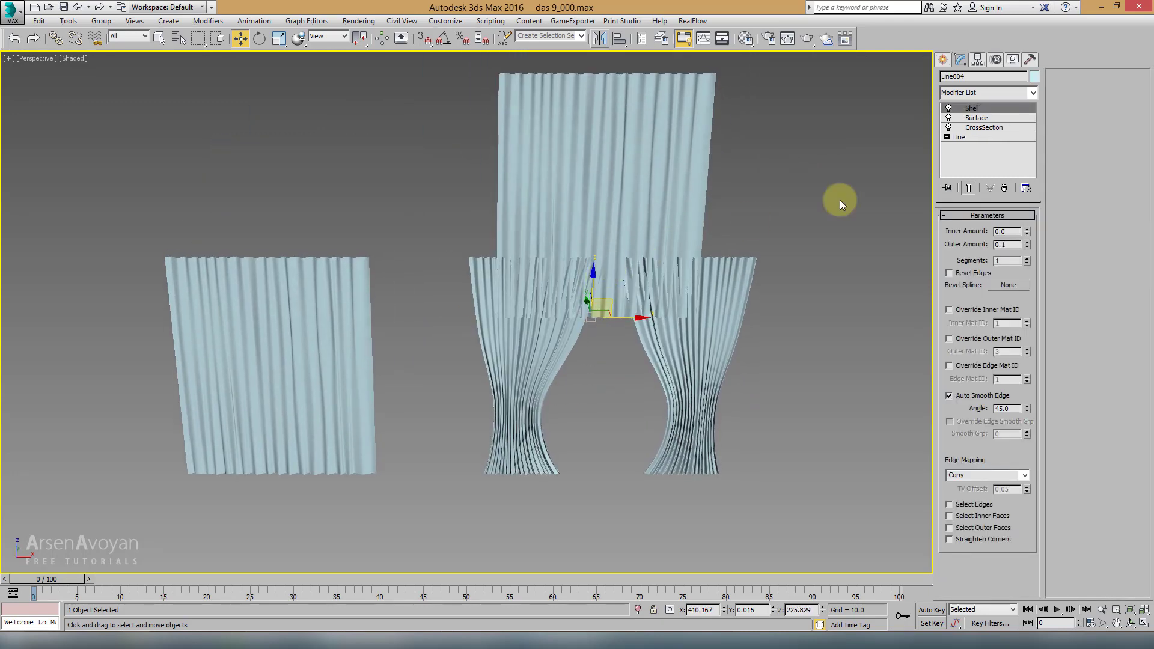
pyautogui.click(278, 40)
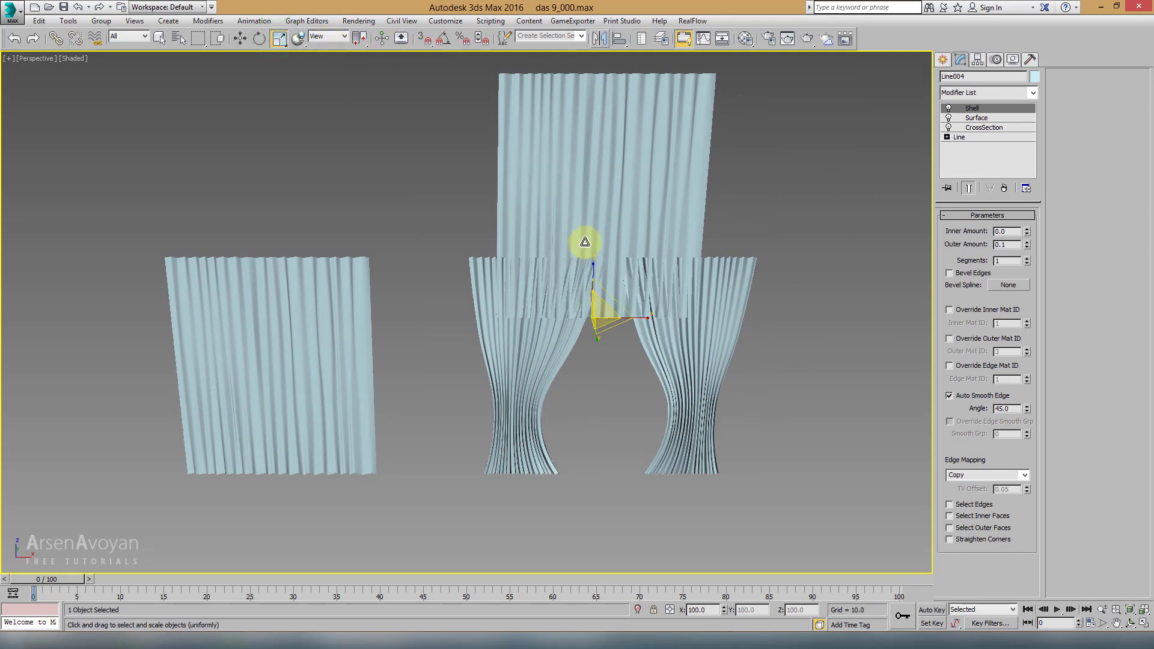
pyautogui.moveTo(592, 265); pyautogui.dragTo(592, 394)
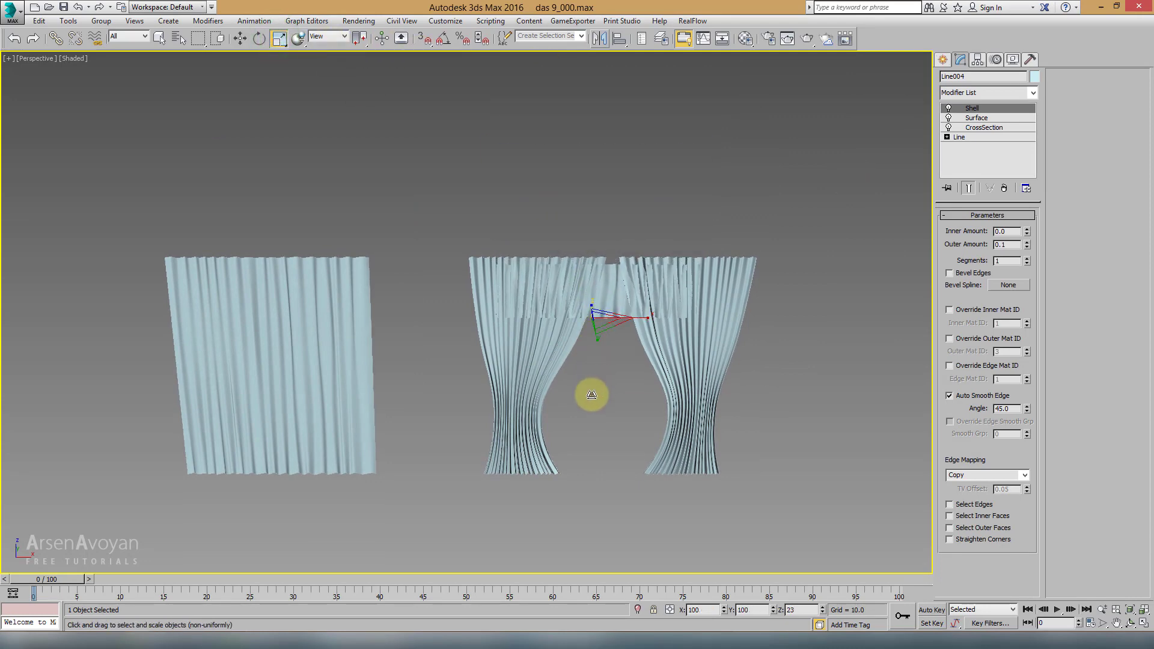
pyautogui.scroll(5, 601, 301)
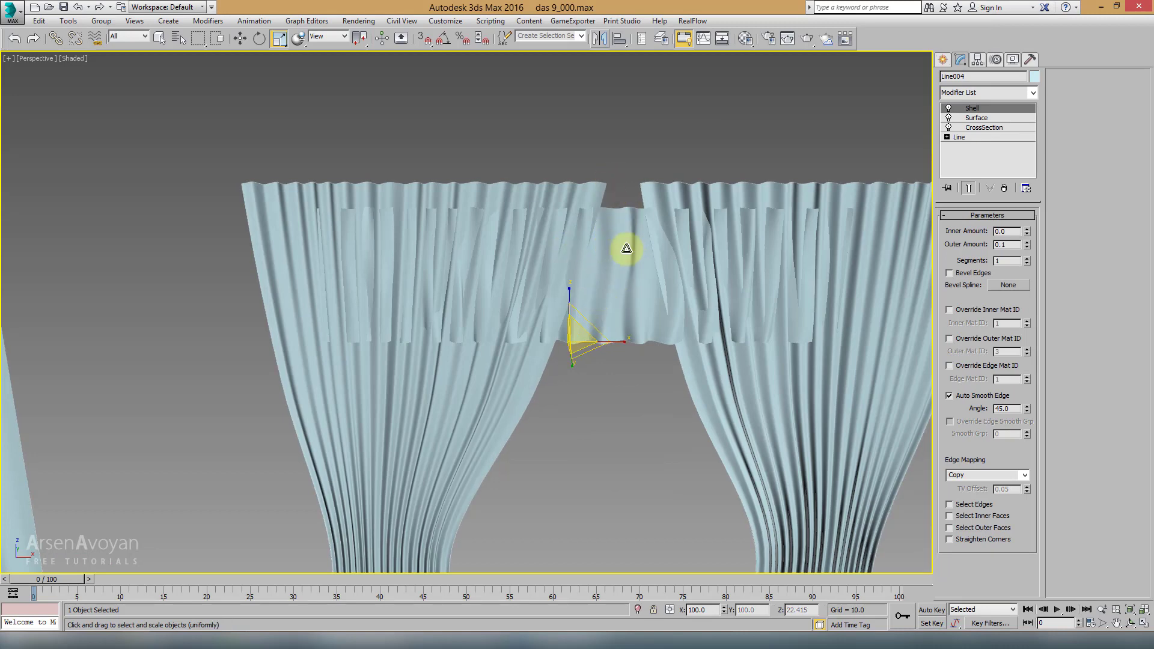
pyautogui.hotkey('ctrl', 'z')
pyautogui.scroll(-5, 639, 250)
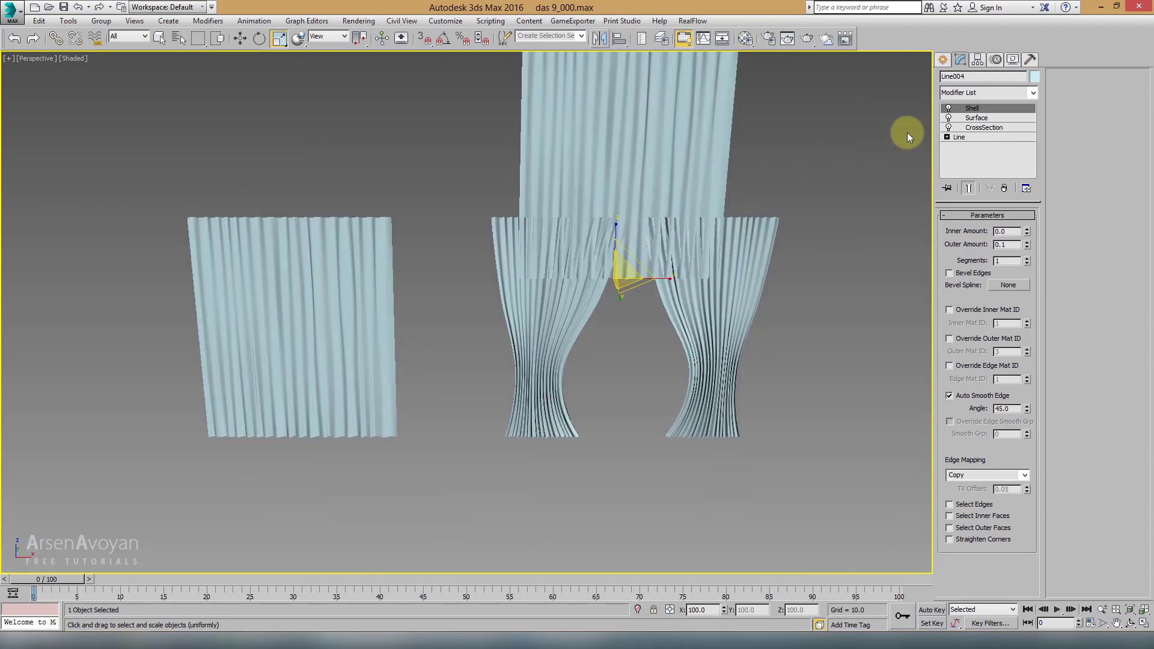
# Raise and slide the copied Line004 panel so it sits centred above the drapes
pyautogui.rightClick(657, 195)
pyautogui.click(679, 216)
pyautogui.scroll(-3, 643, 237)
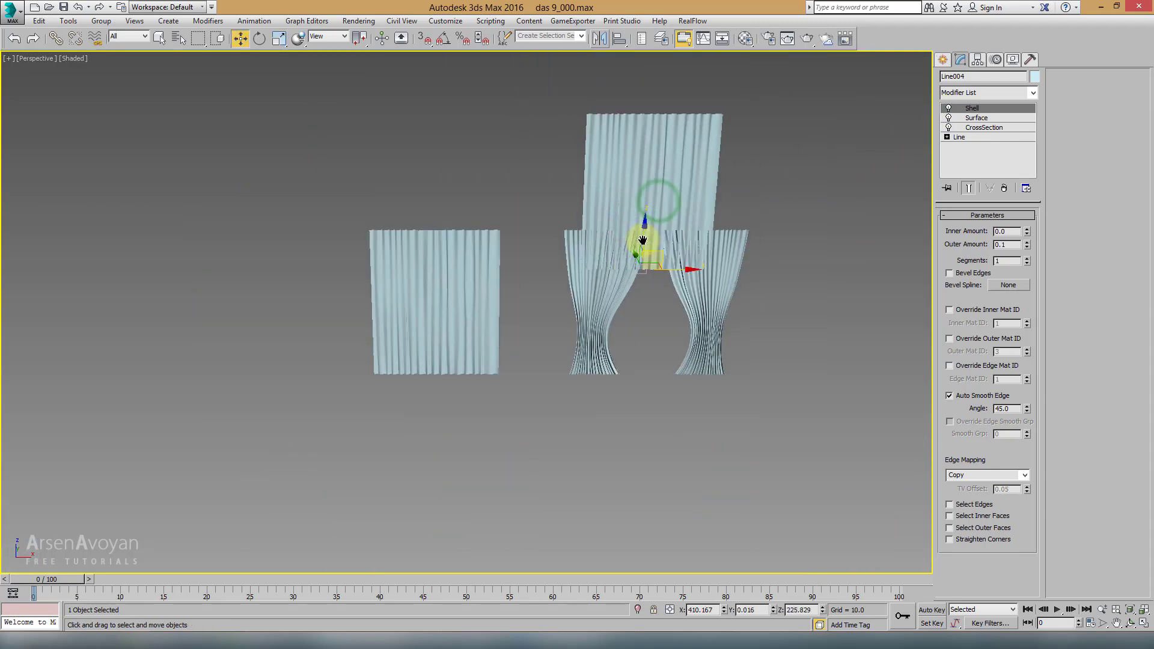
pyautogui.moveTo(641, 235)
pyautogui.mouseDown()
pyautogui.moveTo(636, 181)
pyautogui.moveTo(656, 195)
pyautogui.moveTo(639, 230)
pyautogui.mouseUp()
pyautogui.click(278, 39)
pyautogui.press('w')
pyautogui.scroll(1, 661, 201)
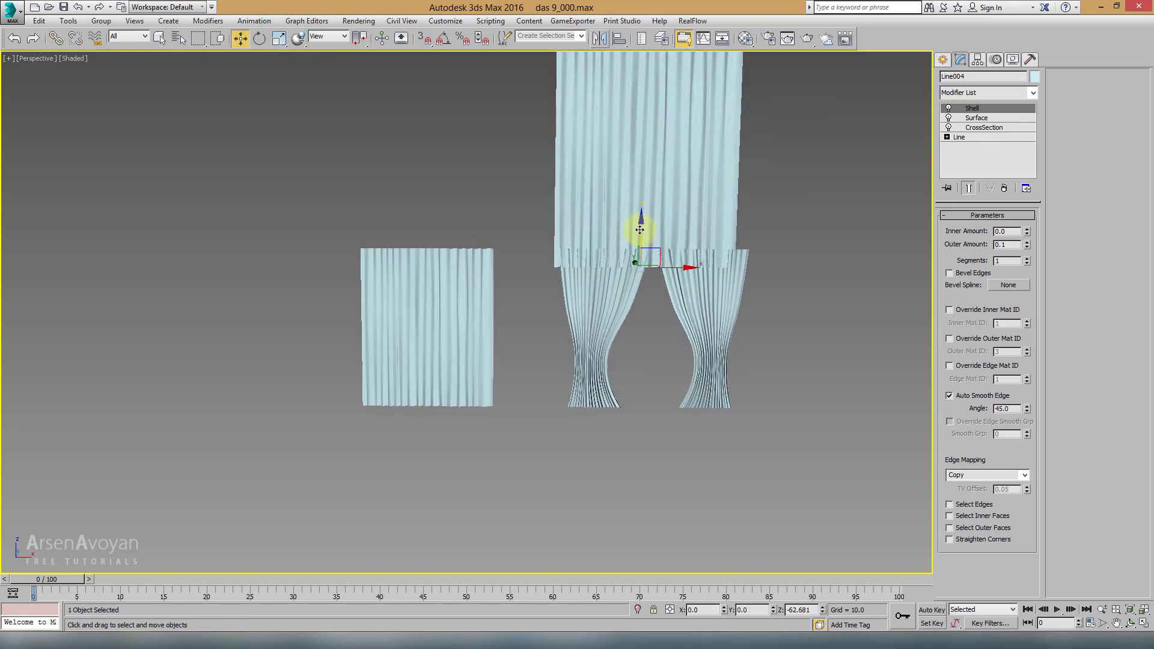
pyautogui.keyDown('alt'); pyautogui.moveTo(640, 230); pyautogui.dragTo(690, 258, button='middle'); pyautogui.keyUp('alt')
pyautogui.moveTo(601, 238)
pyautogui.mouseDown()
pyautogui.moveTo(653, 246)
pyautogui.moveTo(664, 235)
pyautogui.mouseUp()
pyautogui.moveTo(665, 235)
pyautogui.keyDown('alt'); pyautogui.mouseDown(button='middle')
pyautogui.moveTo(670, 219)
pyautogui.moveTo(690, 231)
pyautogui.moveTo(936, 118)
pyautogui.mouseUp(button='middle'); pyautogui.keyUp('alt')
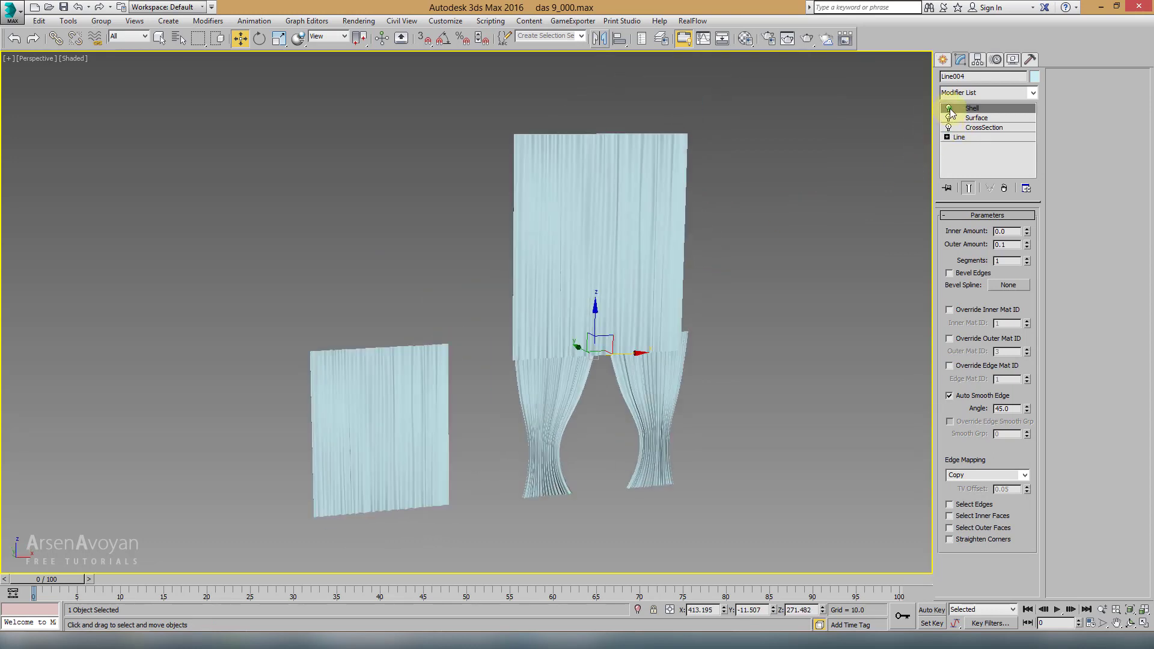
# Delete Line004's top spline and lower the next one, turning the copy into a short valance
pyautogui.click(949, 118)
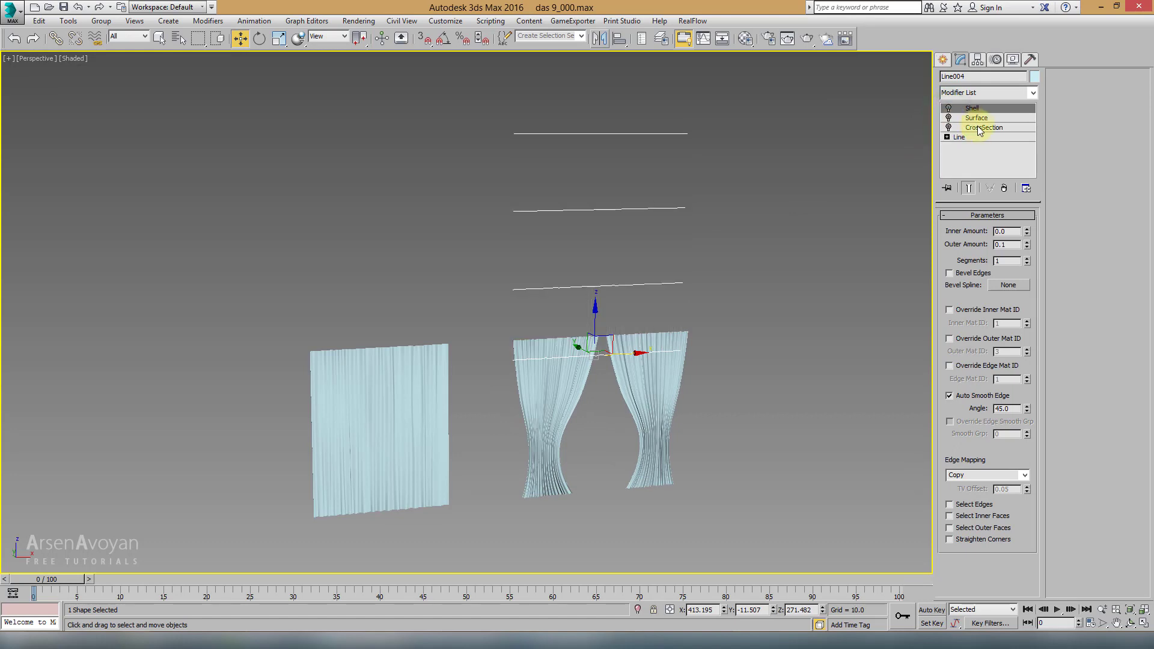
pyautogui.click(972, 136)
pyautogui.click(1001, 296)
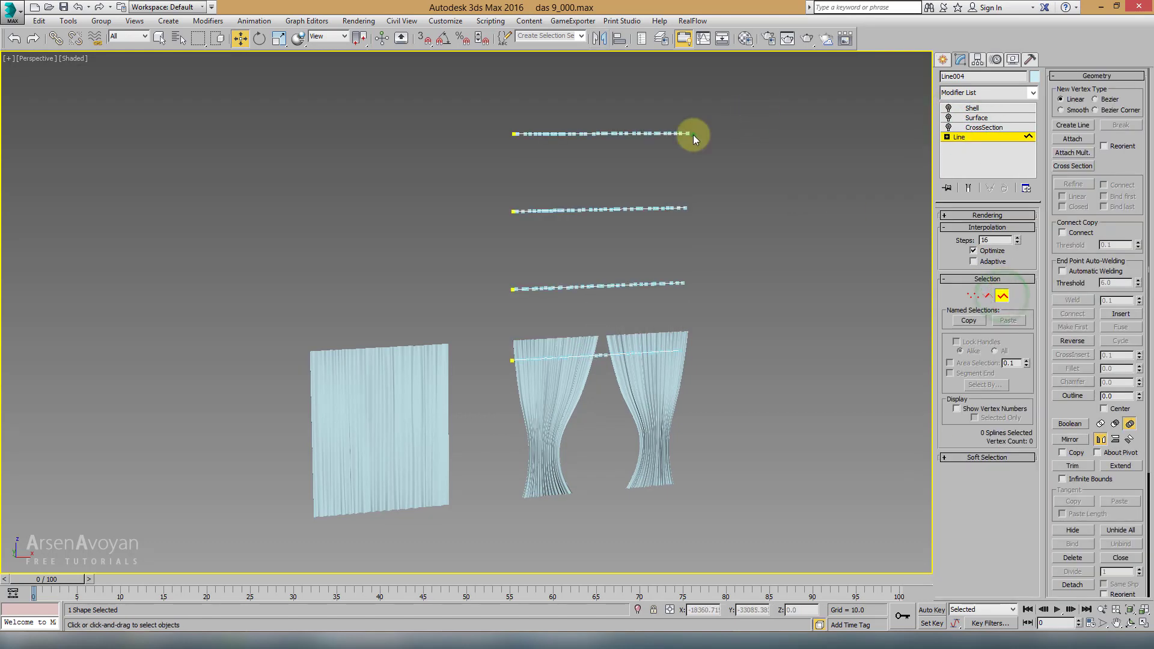
pyautogui.moveTo(444, 171); pyautogui.dragTo(445, 172)
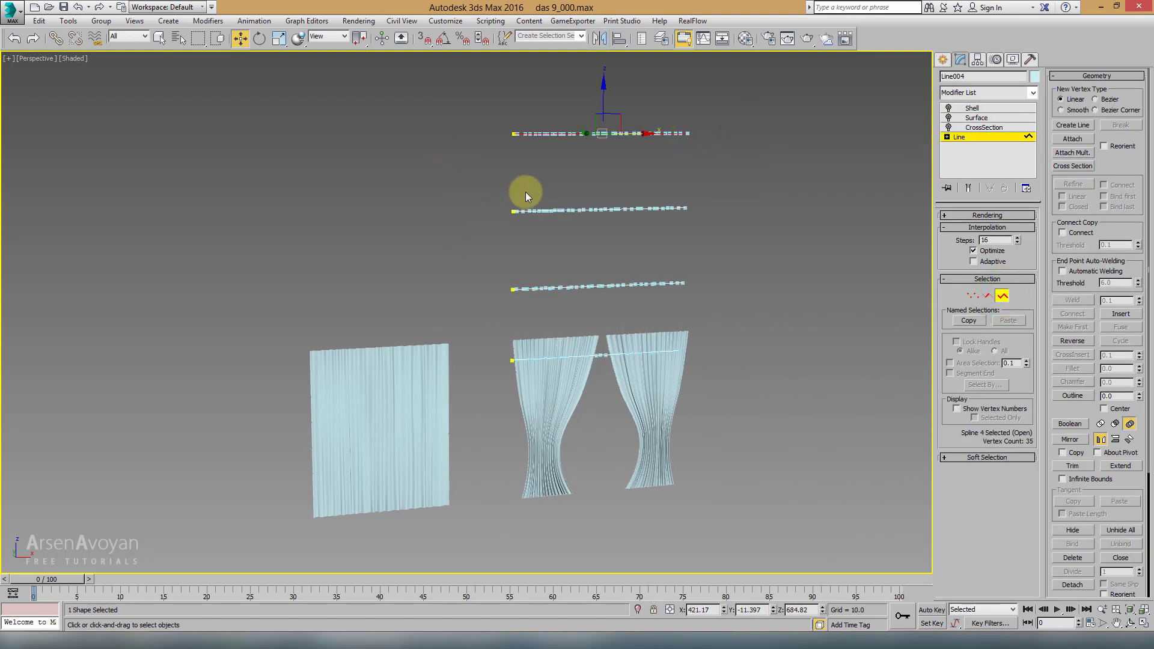
pyautogui.press('Delete')
pyautogui.moveTo(443, 238); pyautogui.dragTo(695, 322)
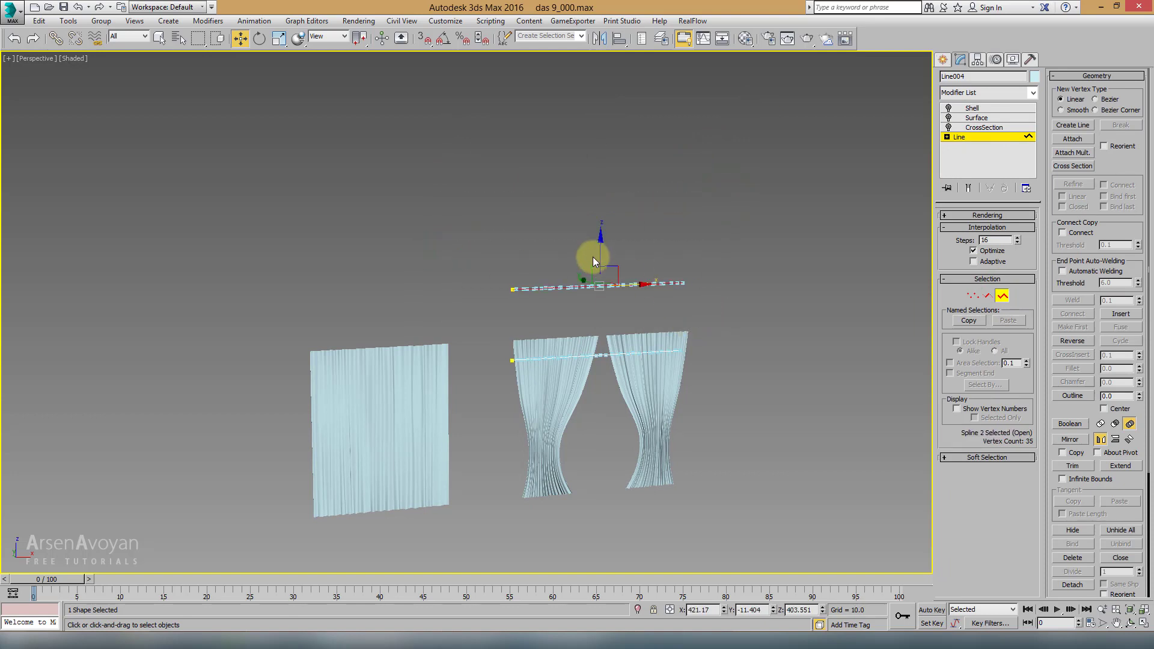
pyautogui.moveTo(602, 250); pyautogui.dragTo(600, 280)
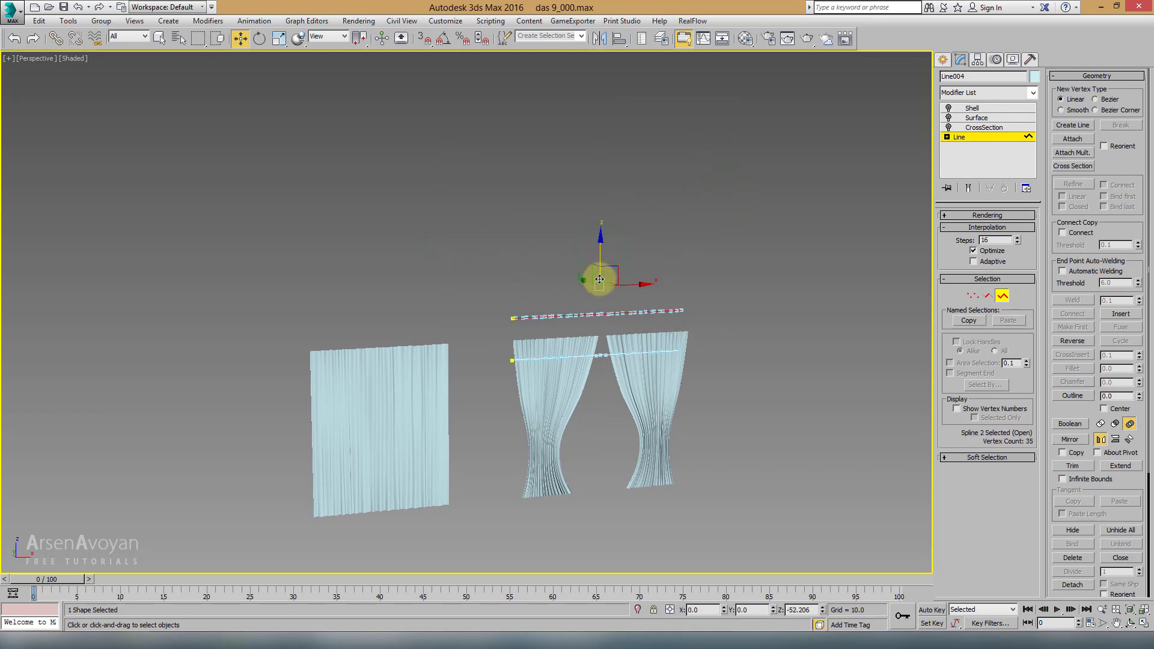
pyautogui.click(1002, 297)
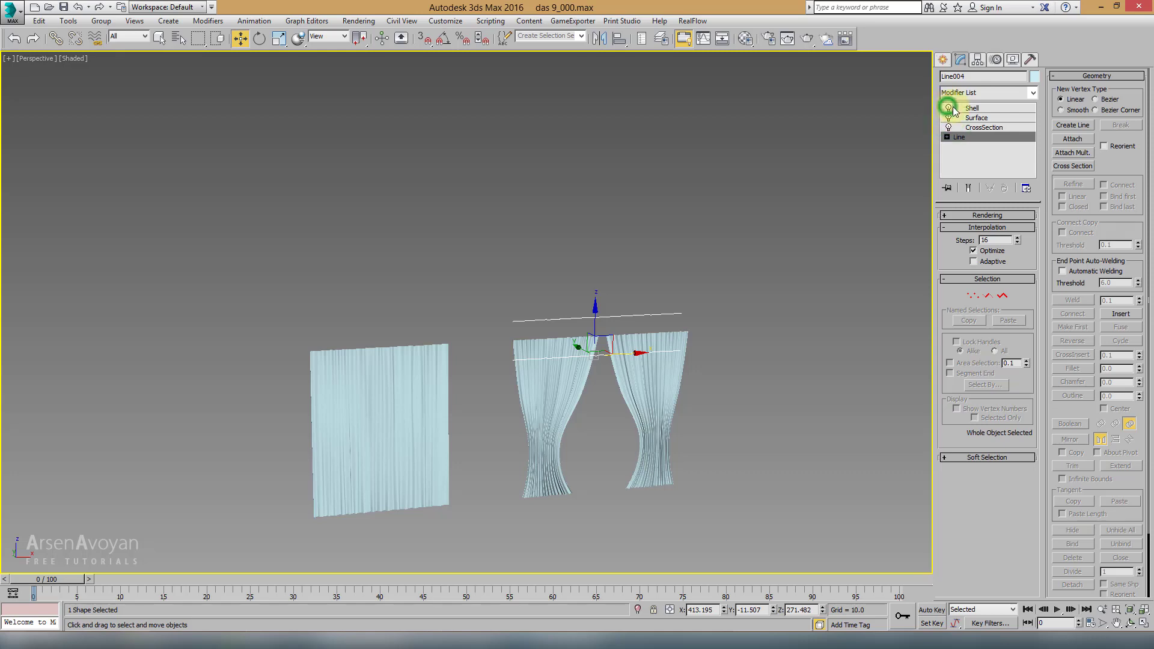
pyautogui.click(955, 111)
pyautogui.scroll(3, 565, 270)
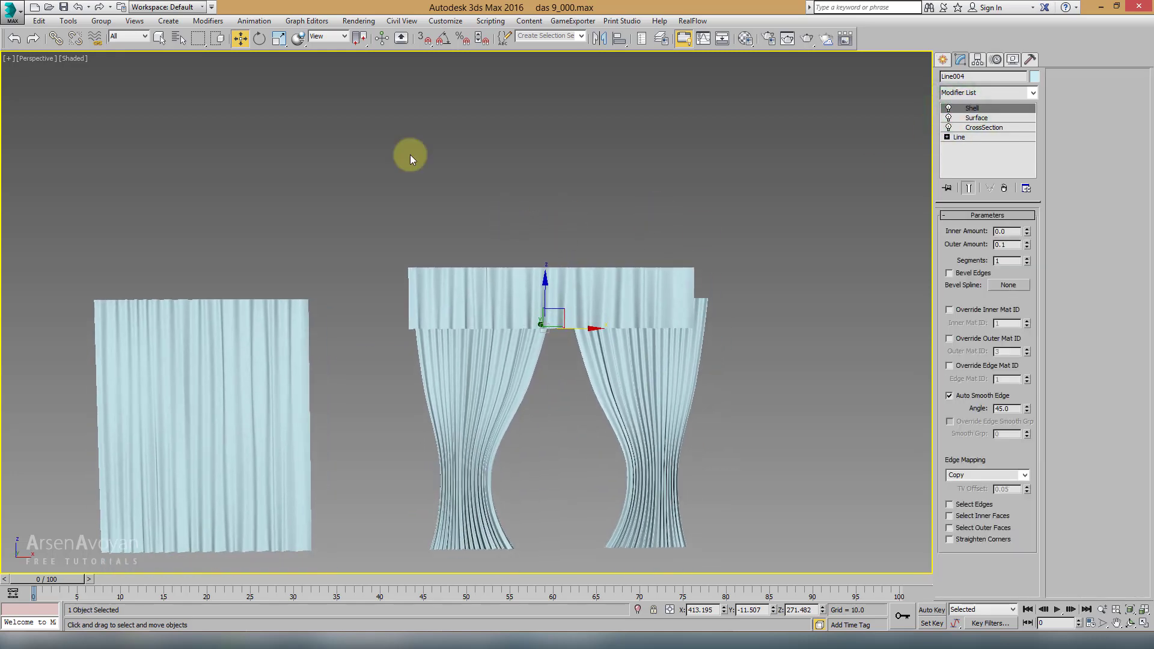
# Scale the valance uniformly to 105% and check its placement in Top view
pyautogui.click(278, 38)
pyautogui.scroll(2, 535, 301)
pyautogui.moveTo(549, 342); pyautogui.dragTo(549, 348)
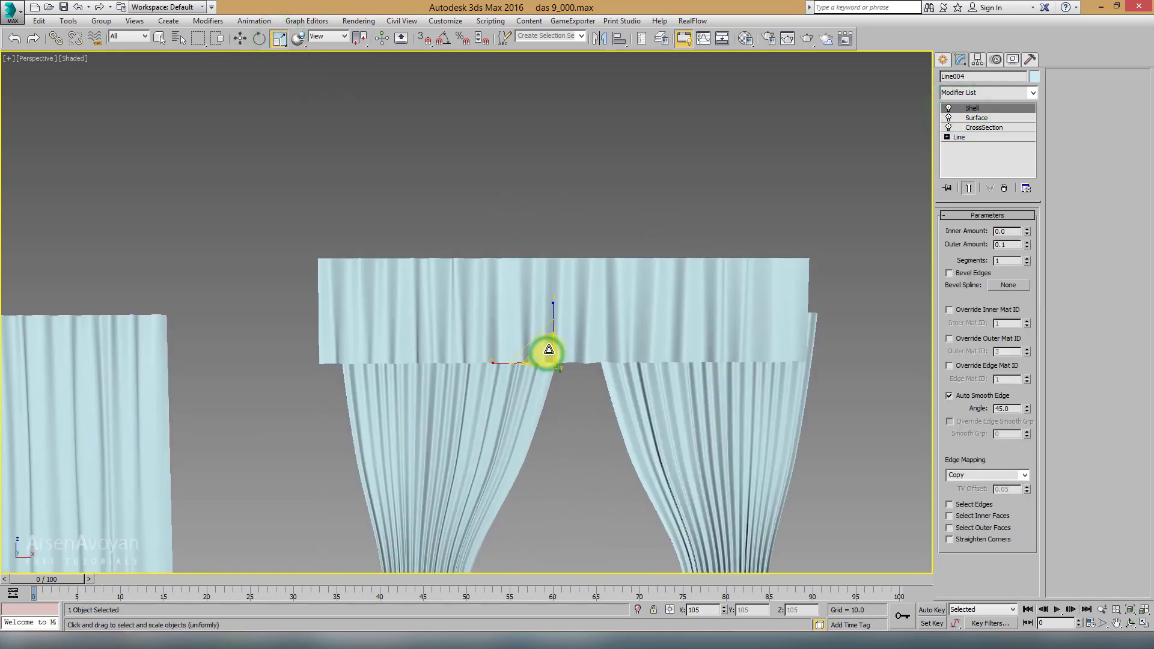
pyautogui.rightClick(548, 351)
pyautogui.click(578, 362)
pyautogui.moveTo(578, 362)
pyautogui.keyDown('alt'); pyautogui.mouseDown(button='middle')
pyautogui.moveTo(523, 394)
pyautogui.moveTo(450, 315)
pyautogui.mouseUp(button='middle'); pyautogui.keyUp('alt')
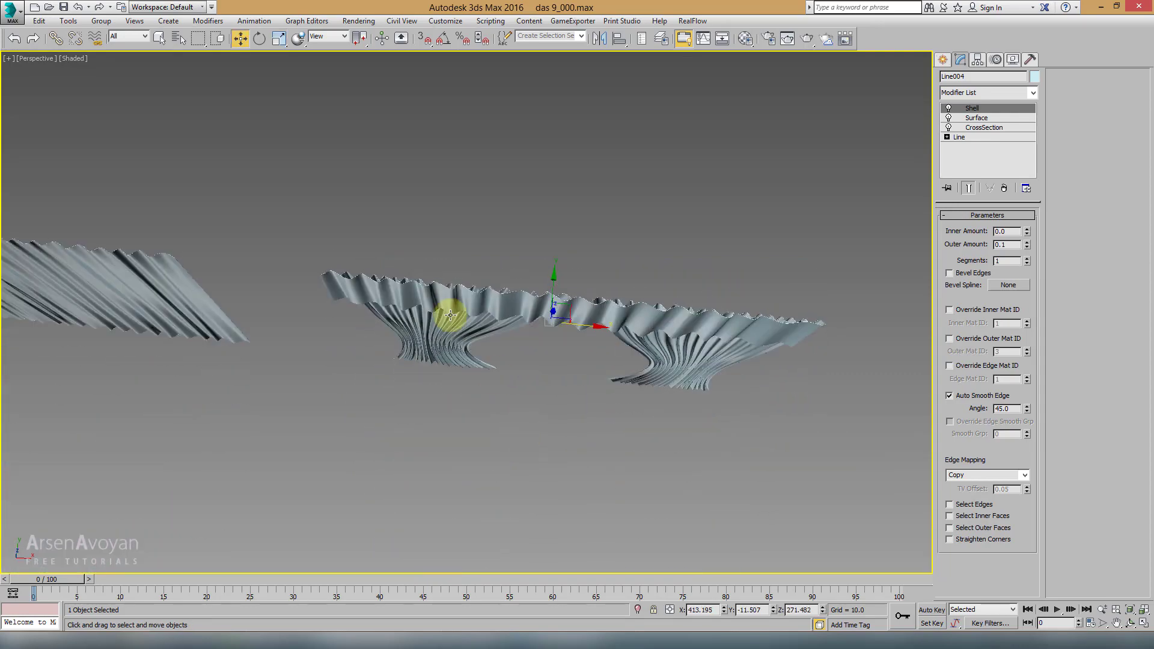
pyautogui.press('t')
pyautogui.scroll(3, 539, 278)
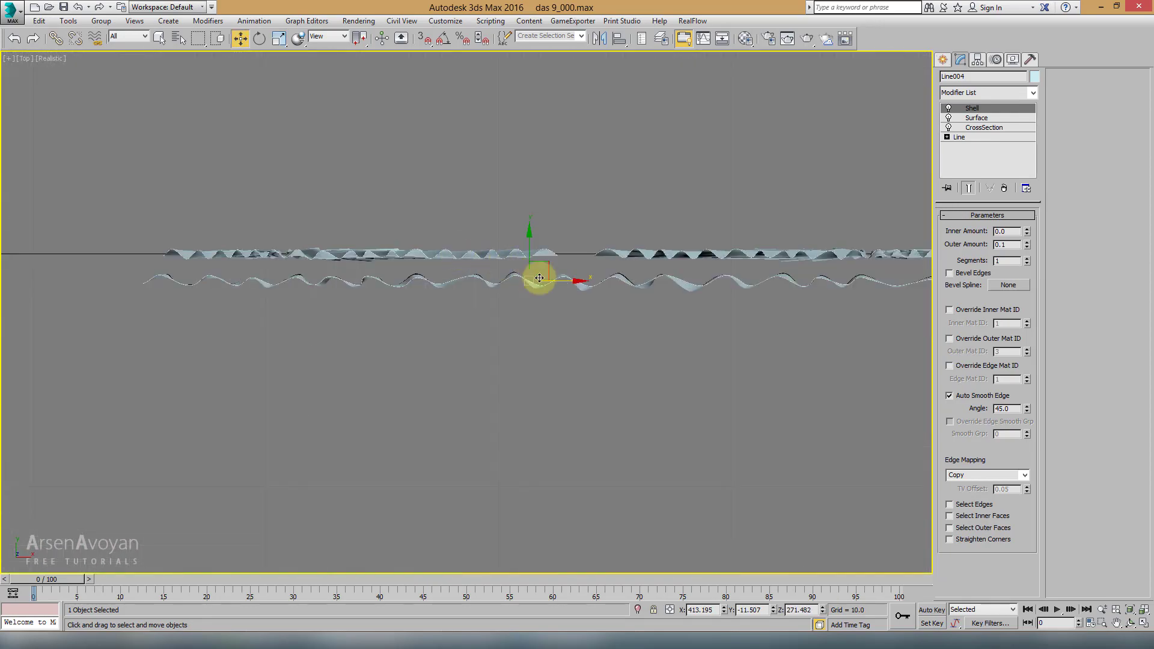
pyautogui.scroll(-2, 539, 276)
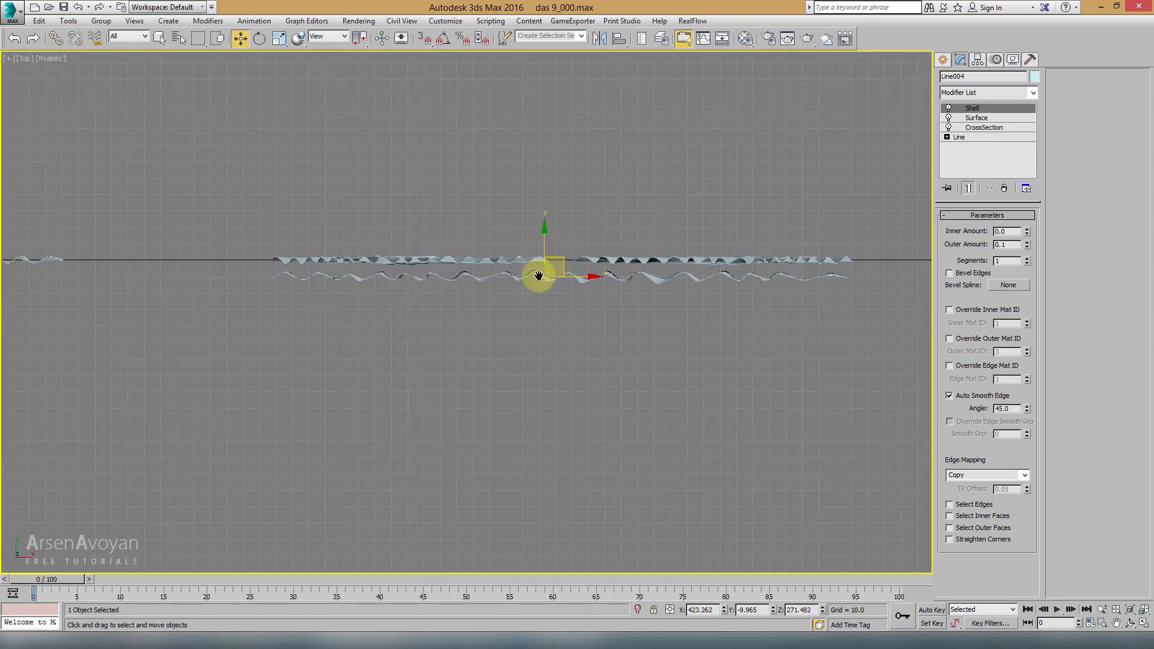
pyautogui.moveTo(538, 276); pyautogui.dragTo(509, 285, button='middle')
# Back in Perspective, lower the valance slightly over the drapes and select all three curtains
pyautogui.click(279, 39)
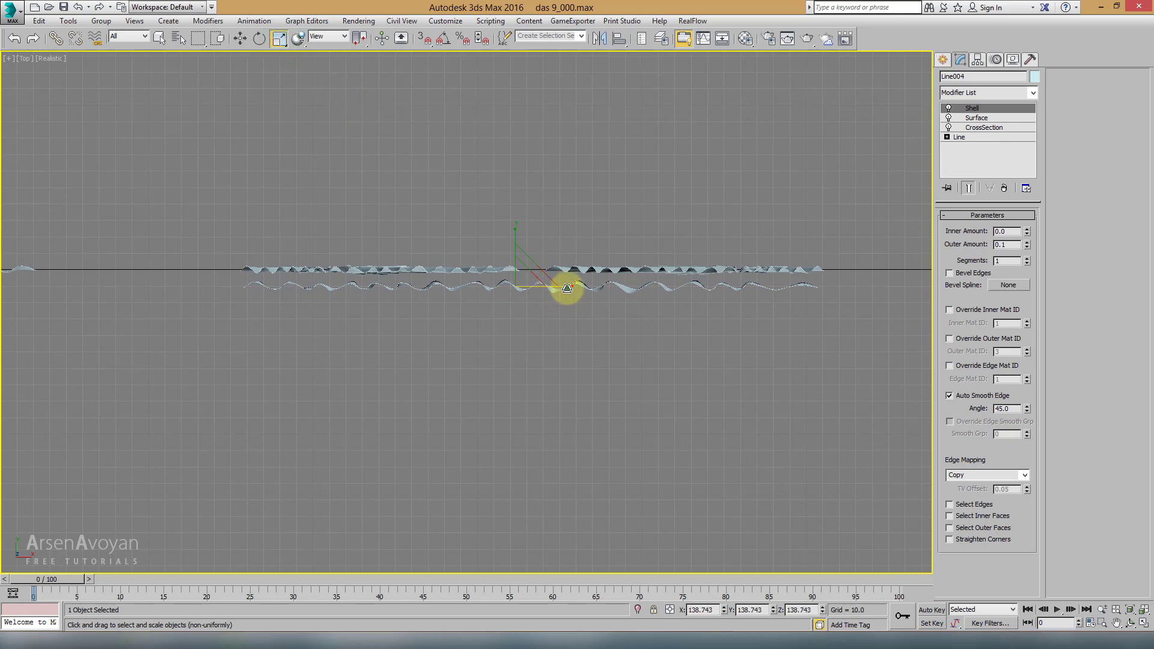
pyautogui.press('p')
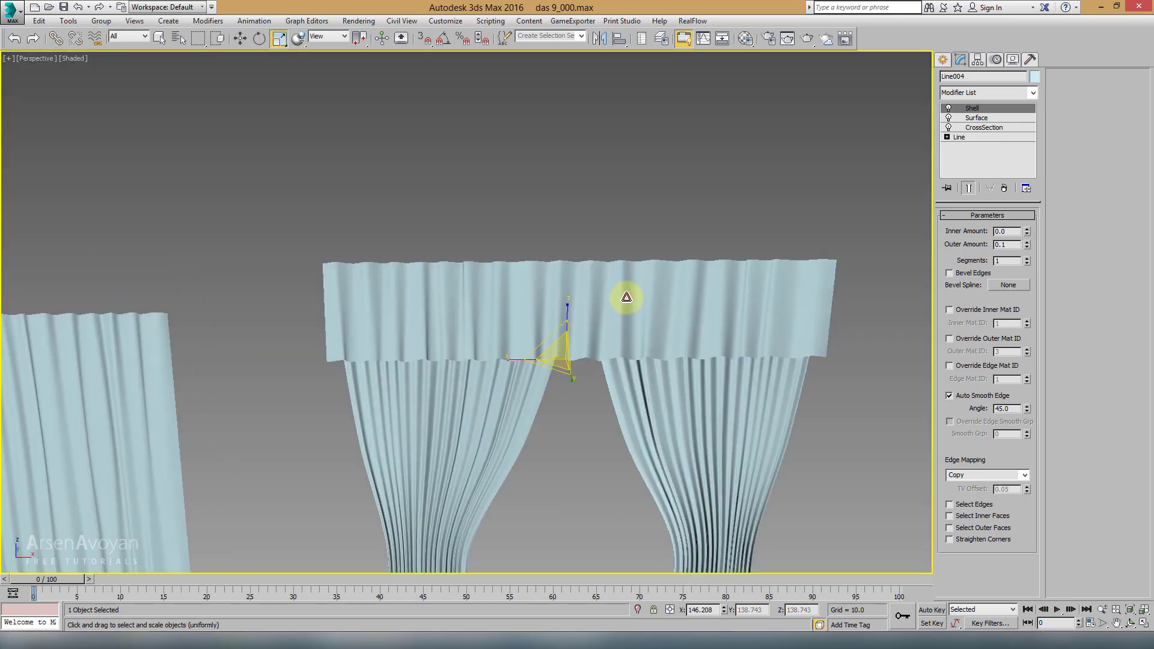
pyautogui.rightClick(626, 297)
pyautogui.click(640, 304)
pyautogui.moveTo(567, 315); pyautogui.dragTo(568, 387)
pyautogui.scroll(-3, 574, 376)
pyautogui.keyDown('alt'); pyautogui.moveTo(577, 375); pyautogui.dragTo(597, 329, button='middle'); pyautogui.keyUp('alt')
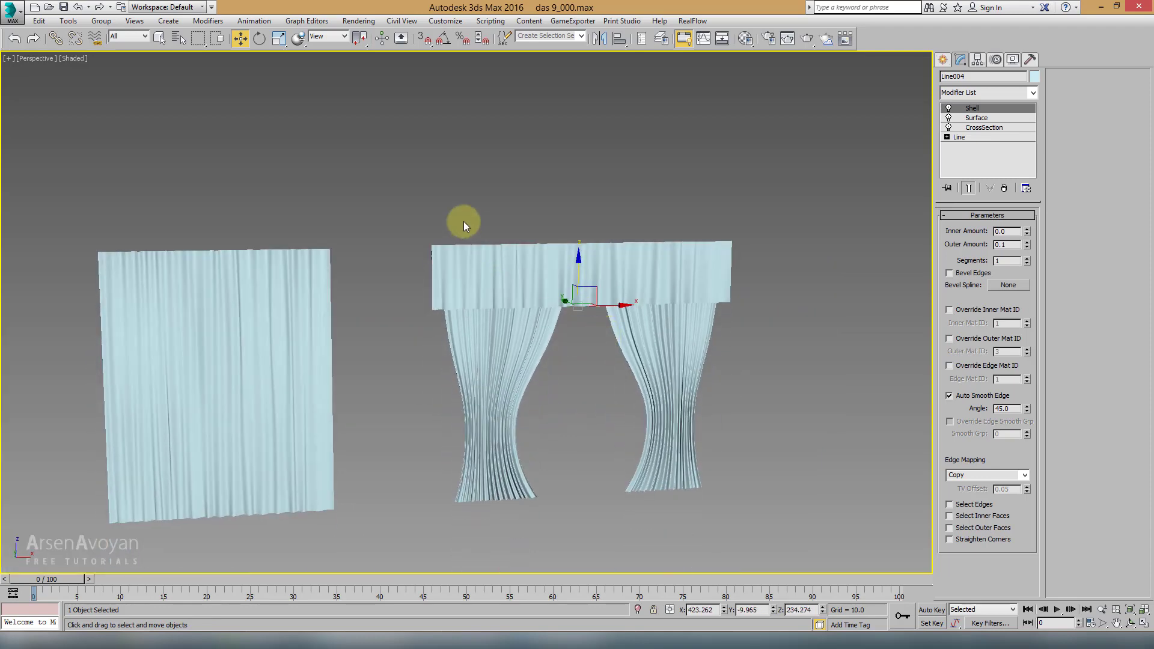
pyautogui.moveTo(739, 518); pyautogui.dragTo(739, 518)
pyautogui.moveTo(726, 472)
pyautogui.keyDown('alt'); pyautogui.mouseDown(button='middle')
pyautogui.moveTo(716, 428)
pyautogui.moveTo(738, 381)
pyautogui.mouseUp(button='middle'); pyautogui.keyUp('alt')
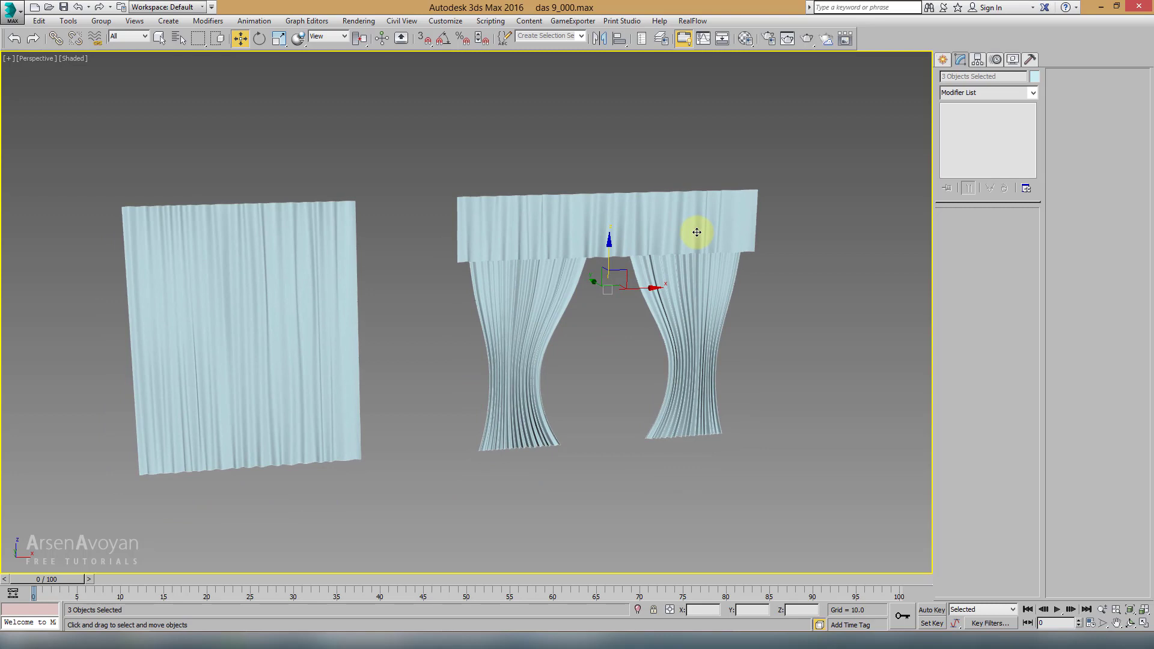
# Select the flat pleated curtain Line001 and frame it in the viewport
pyautogui.keyDown('alt'); pyautogui.moveTo(643, 237); pyautogui.dragTo(394, 191, button='middle'); pyautogui.keyUp('alt')
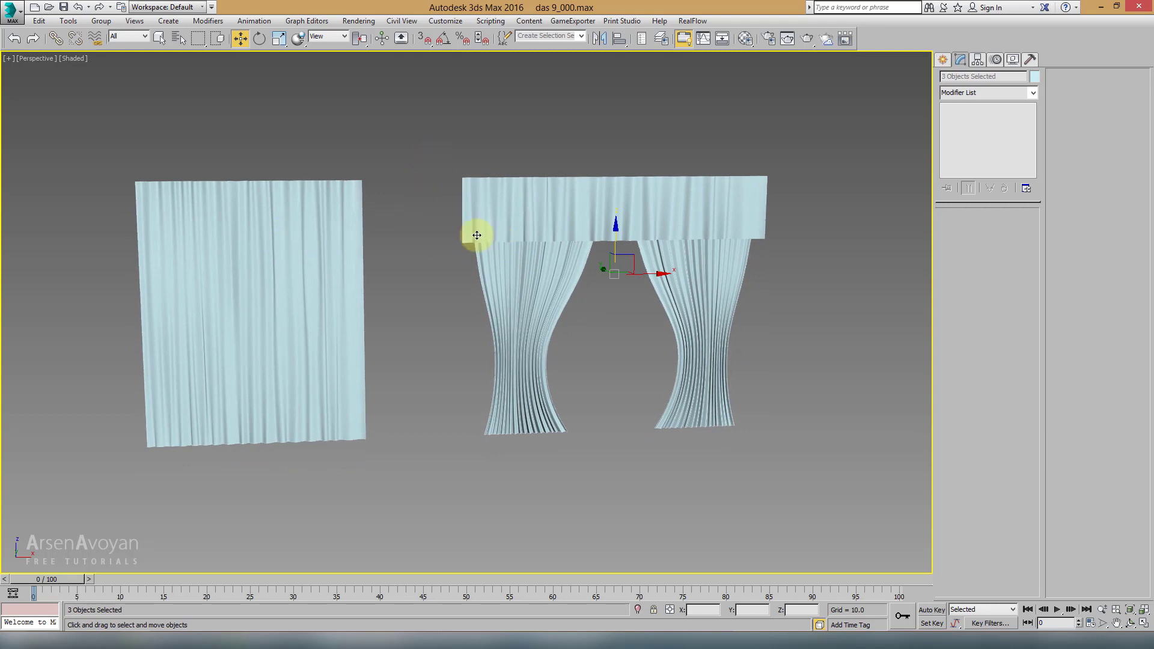
pyautogui.keyDown('alt'); pyautogui.moveTo(469, 240); pyautogui.dragTo(337, 242, button='middle'); pyautogui.keyUp('alt')
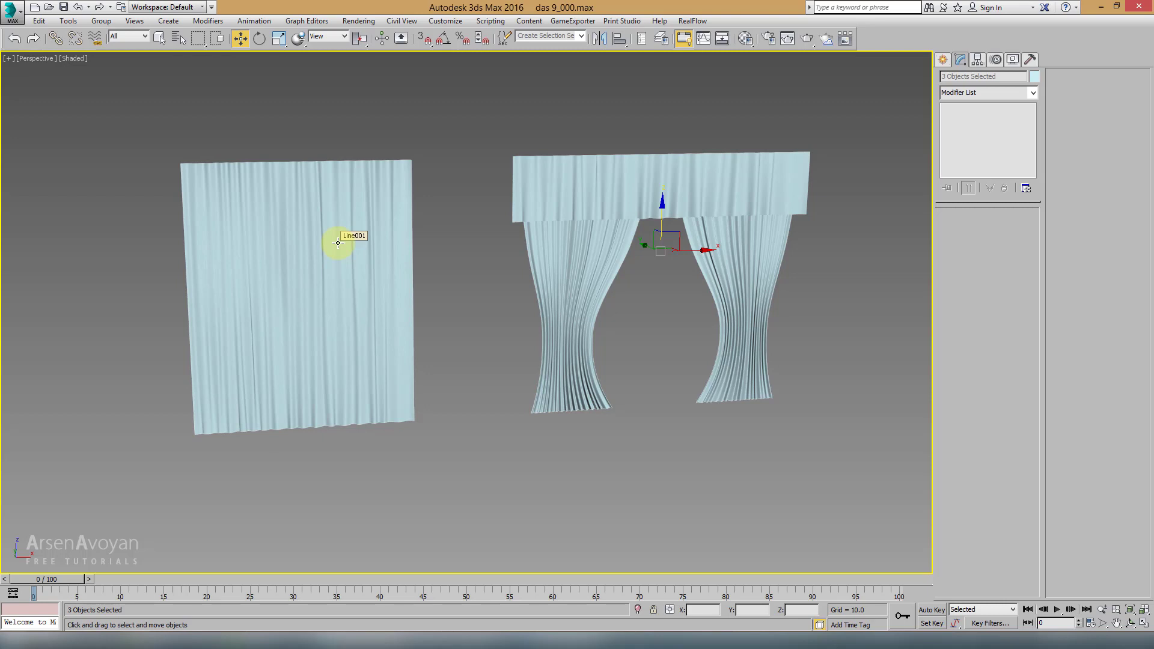
pyautogui.moveTo(335, 260); pyautogui.dragTo(373, 240, button='middle')
pyautogui.scroll(3, 386, 236)
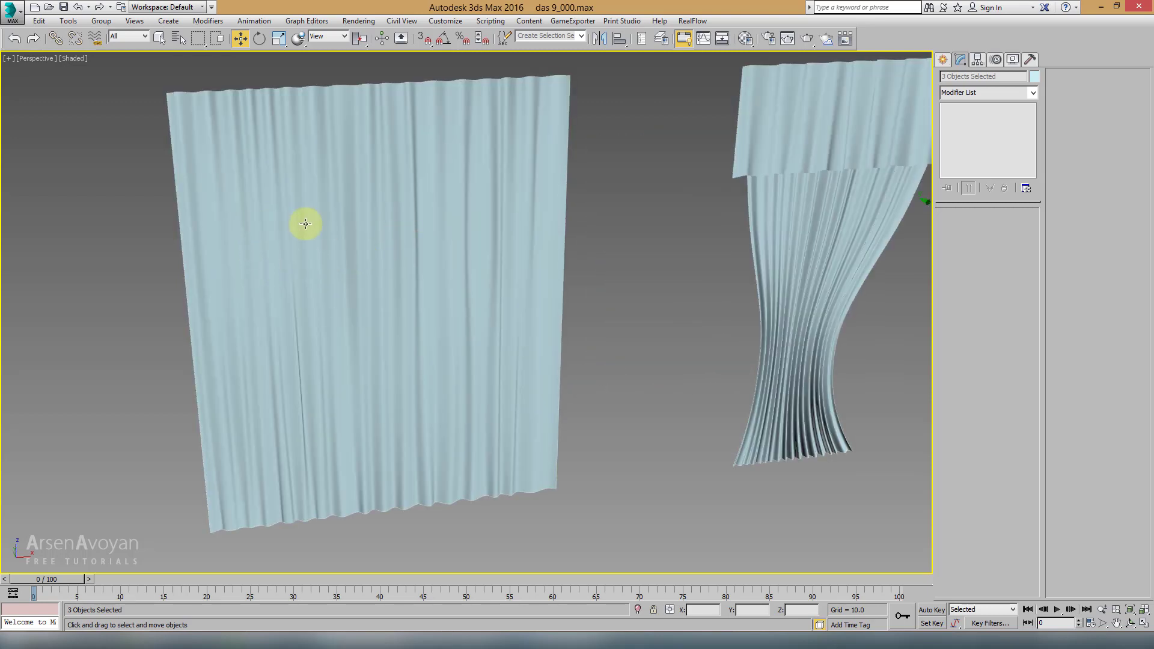
pyautogui.click(444, 242)
pyautogui.scroll(-1, 445, 241)
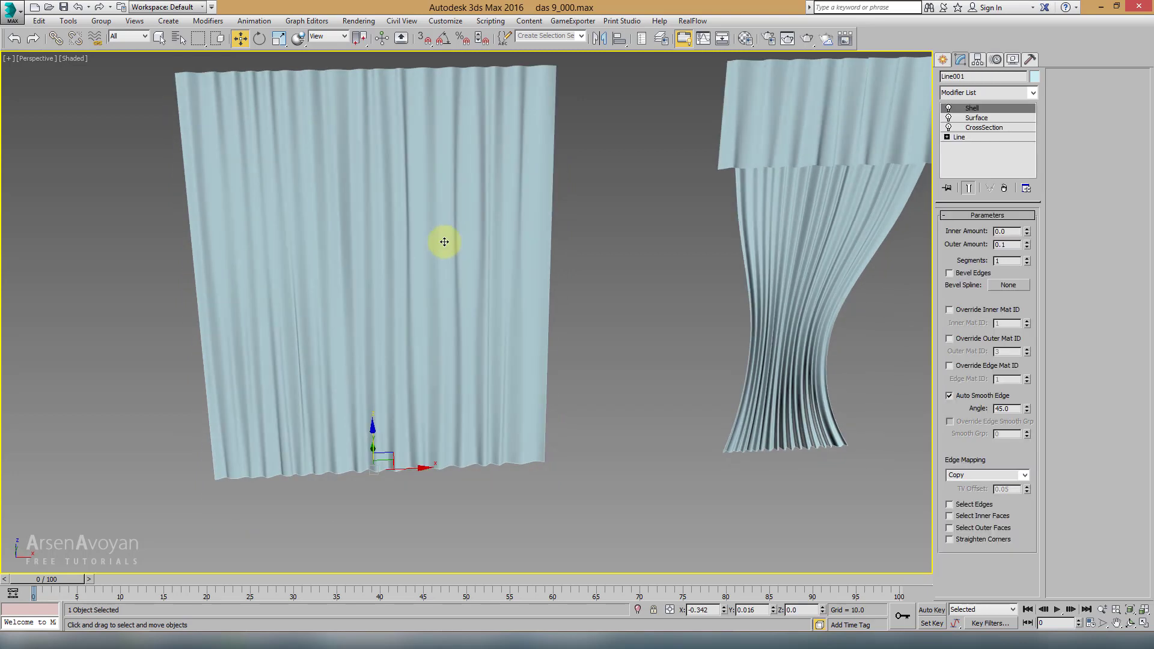
pyautogui.press('z')
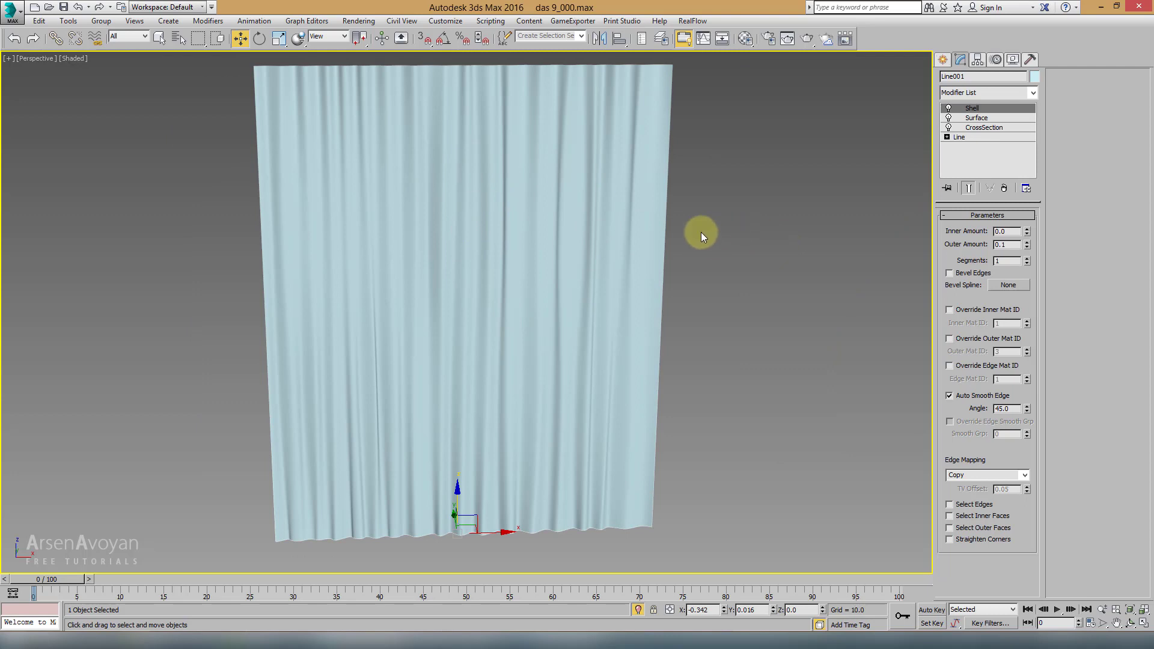
# Orbit around the flat panel to inspect its folds from below and the front
pyautogui.keyDown('alt'); pyautogui.moveTo(701, 232); pyautogui.dragTo(687, 211, button='middle'); pyautogui.keyUp('alt')
pyautogui.moveTo(507, 222)
pyautogui.keyDown('alt'); pyautogui.mouseDown(button='middle')
pyautogui.moveTo(507, 175)
pyautogui.moveTo(471, 186)
pyautogui.moveTo(342, 299)
pyautogui.mouseUp(button='middle'); pyautogui.keyUp('alt')
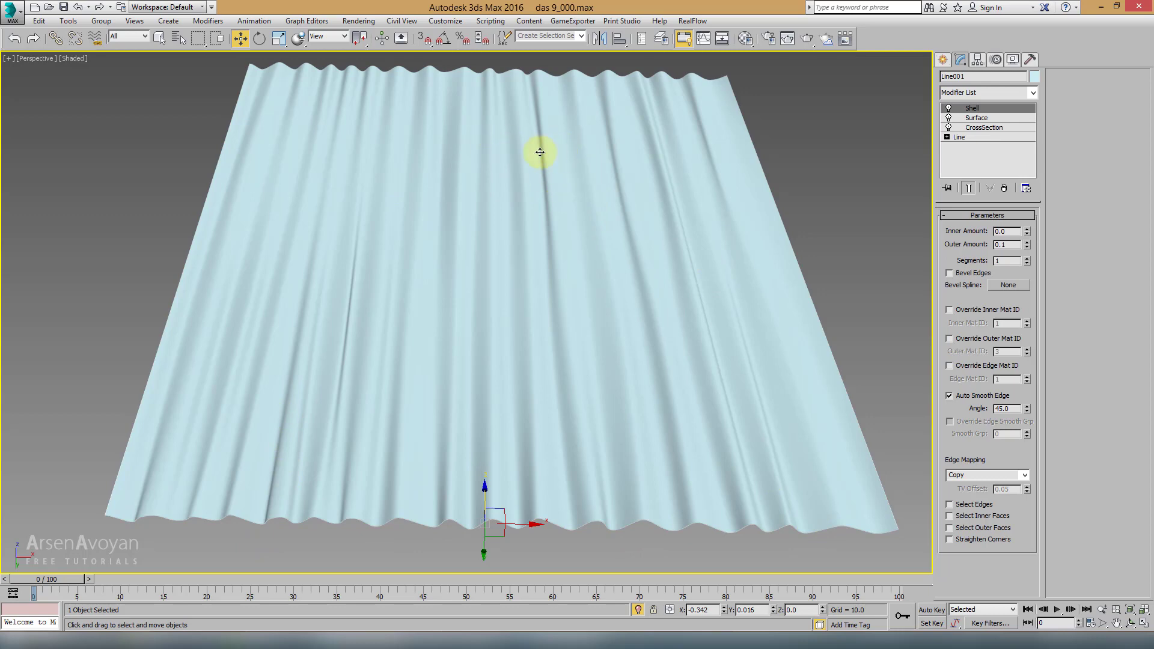
pyautogui.keyDown('alt'); pyautogui.moveTo(511, 196); pyautogui.dragTo(515, 180, button='middle'); pyautogui.keyUp('alt')
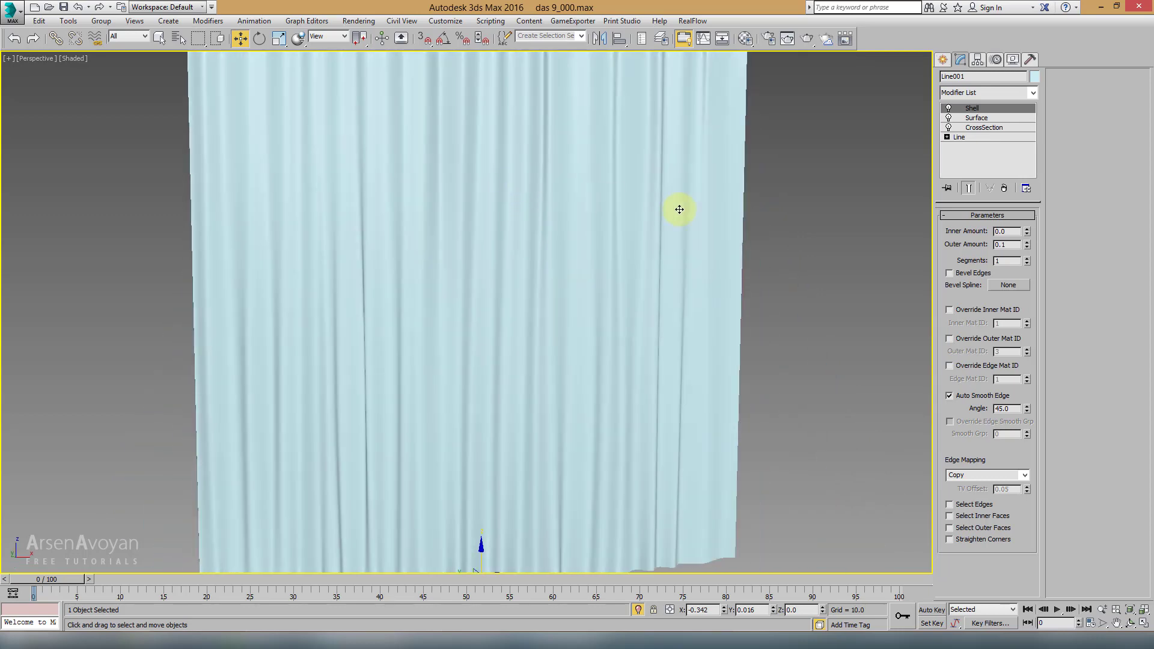
pyautogui.moveTo(675, 206)
pyautogui.keyDown('alt'); pyautogui.mouseDown(button='middle')
pyautogui.moveTo(680, 222)
pyautogui.moveTo(644, 245)
pyautogui.moveTo(623, 291)
pyautogui.mouseUp(button='middle'); pyautogui.keyUp('alt')
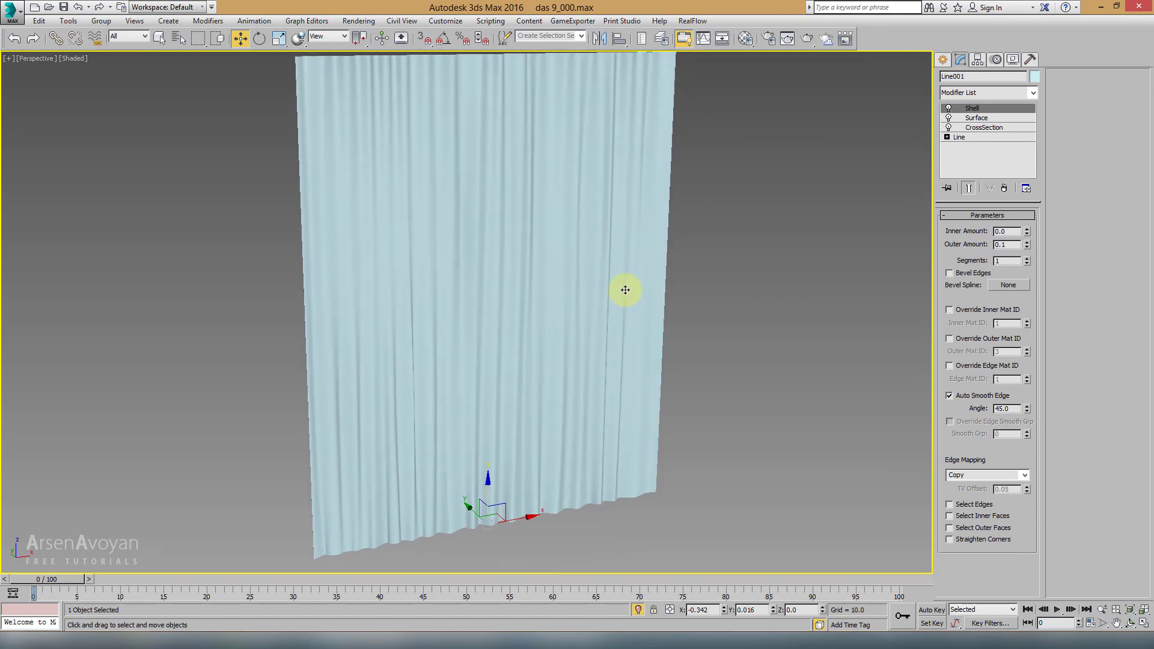